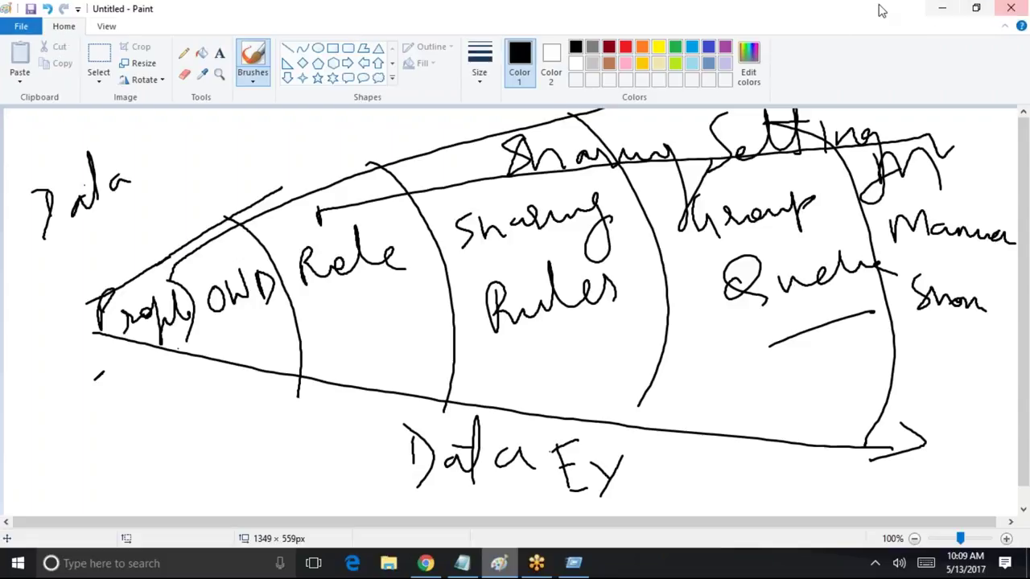
Minimize the Paint sharing-settings sketch to bring the Salesforce setup page back
left_click(941, 8)
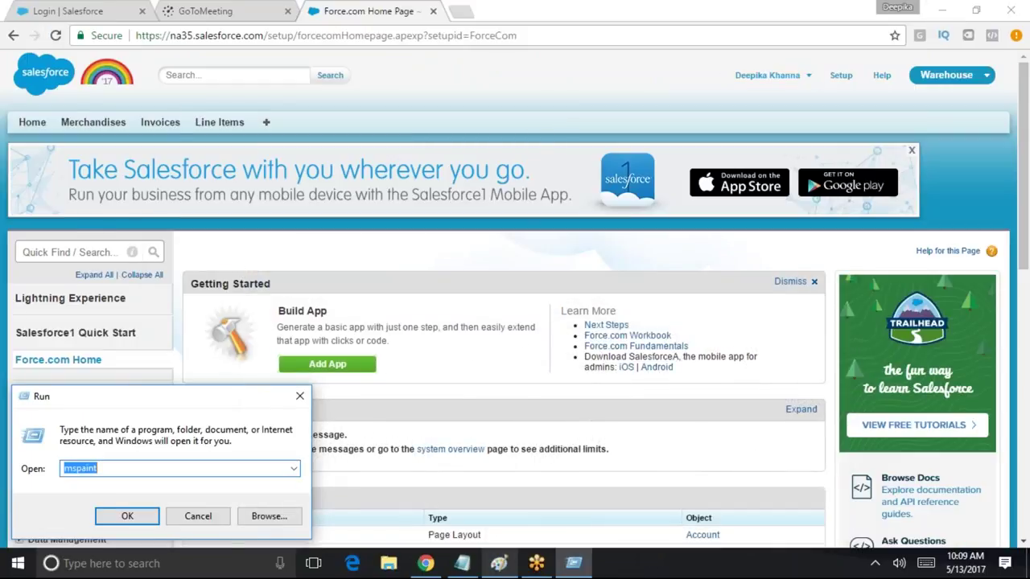
left_click(70, 252)
Search 'user' in Setup Quick Find and open the All Users list
type("user")
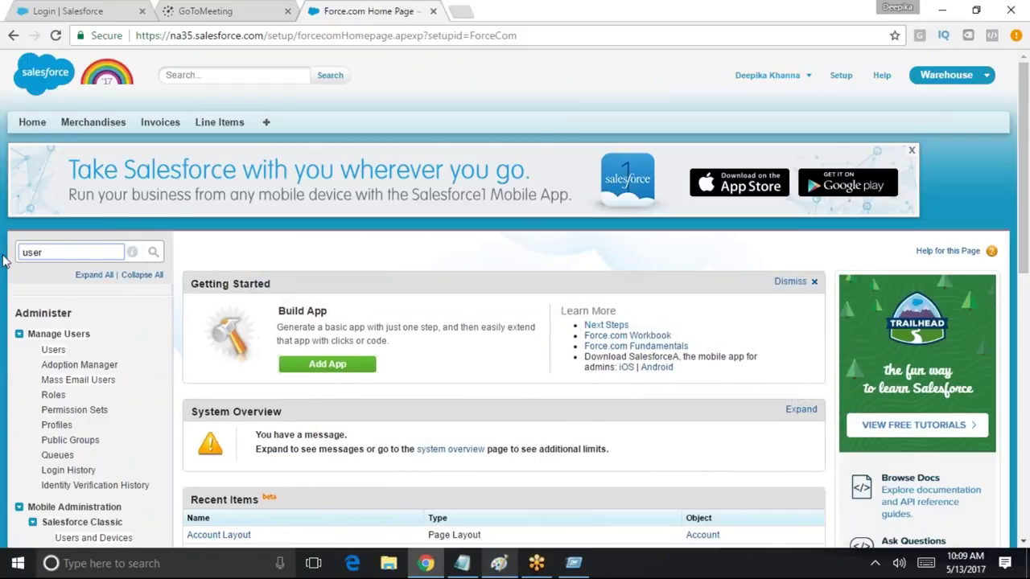
left_click(53, 349)
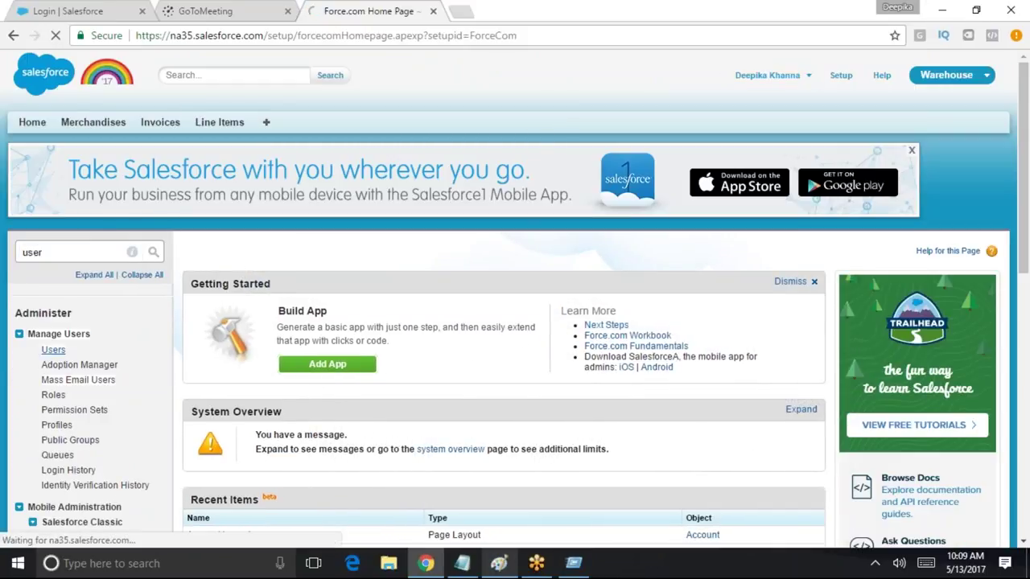
scroll(60, 289, "down", 2)
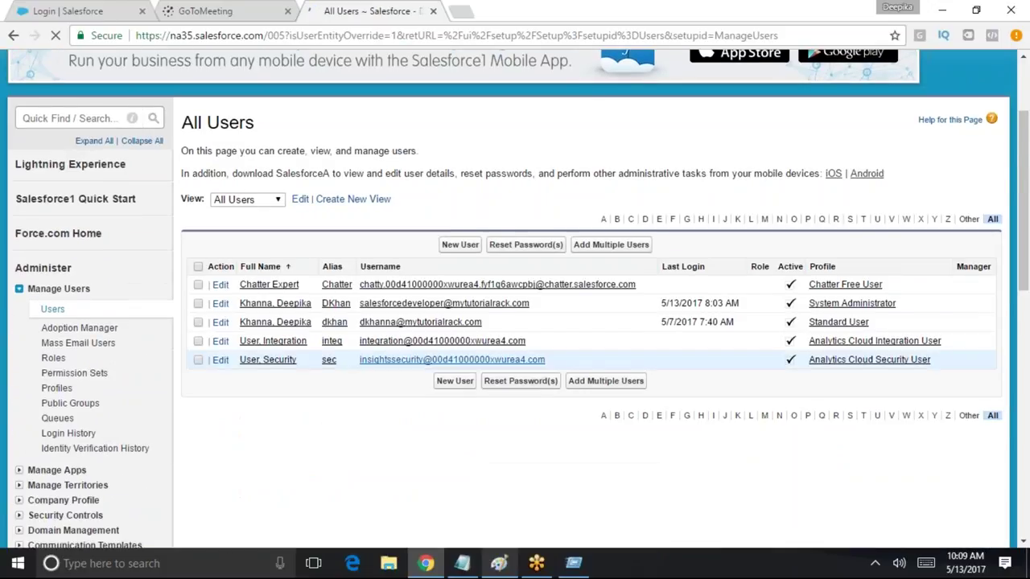
scroll(294, 402, "down", 1)
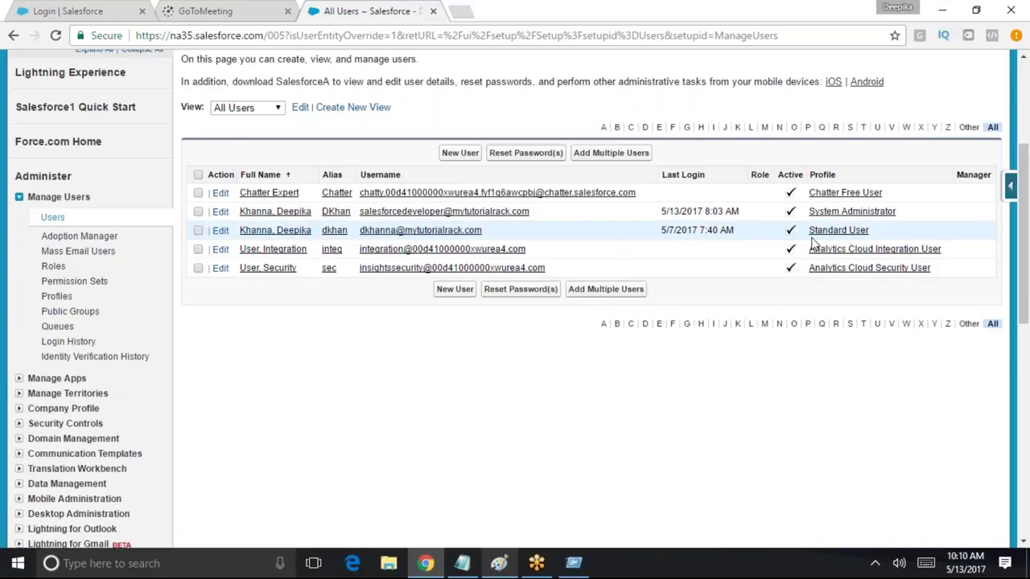
Highlight the Standard User and System Administrator profiles and the test user's username
left_click_drag(877, 234, 790, 231)
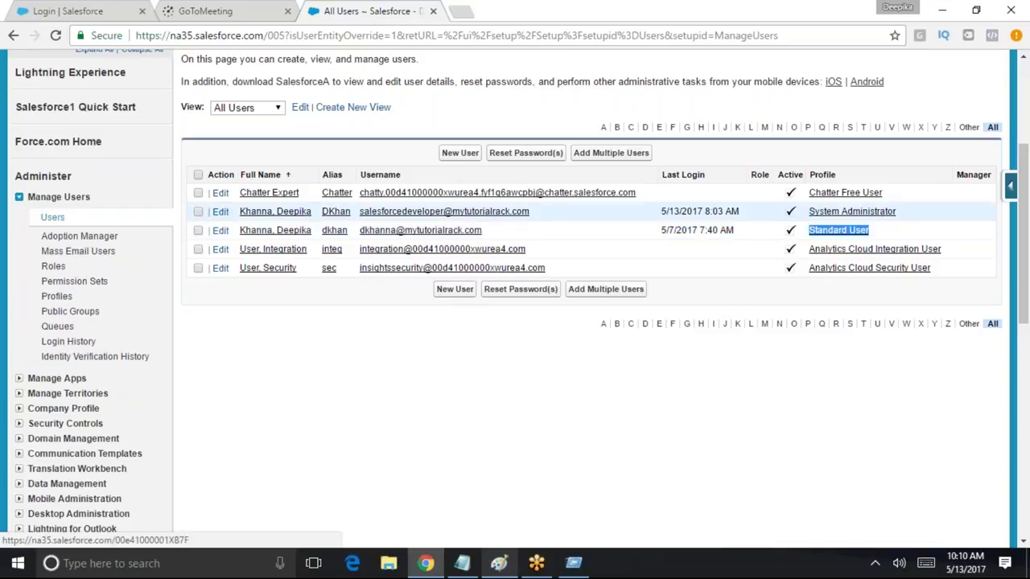
left_click_drag(905, 211, 815, 211)
scroll(781, 545, "up", 3)
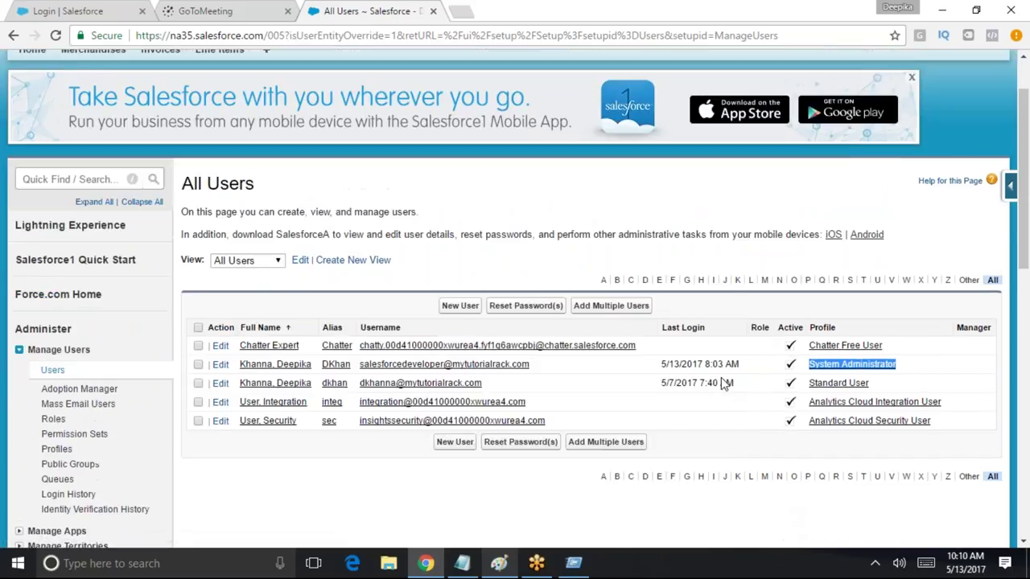
scroll(885, 419, "down", 1)
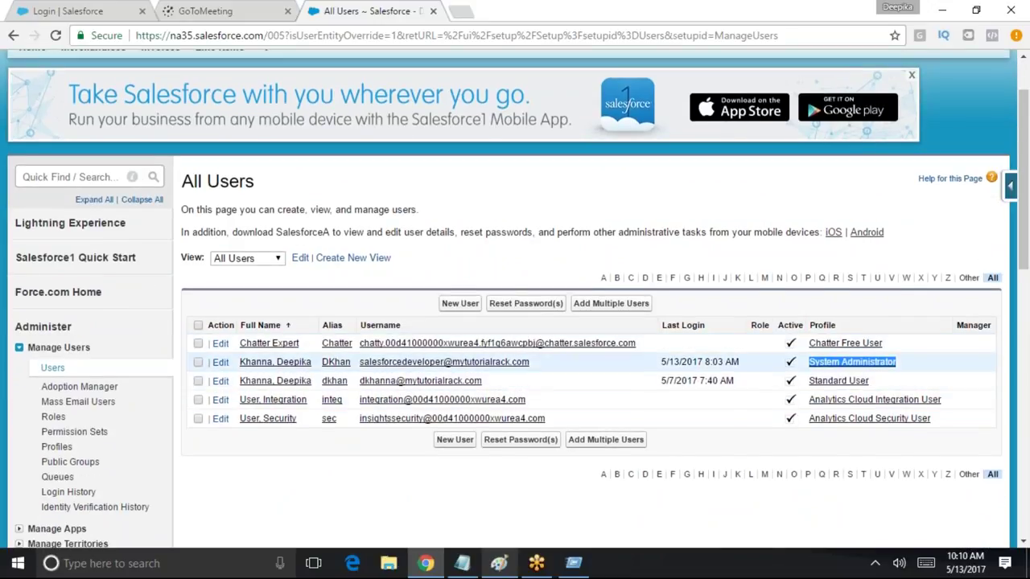
left_click(884, 385)
left_click_drag(885, 383, 815, 382)
left_click_drag(921, 364, 792, 362)
left_click(915, 389)
left_click_drag(915, 390, 811, 383)
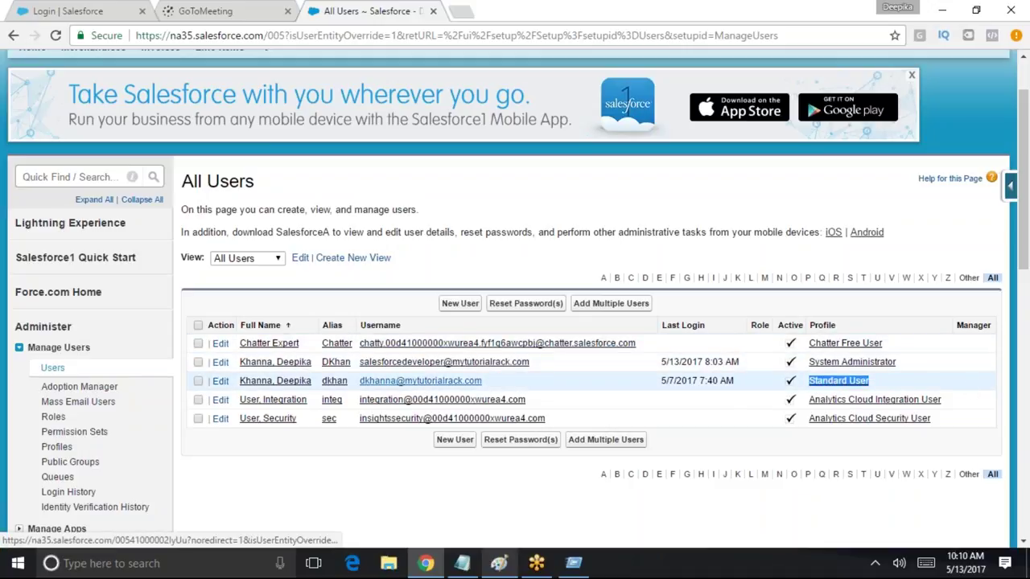
left_click_drag(487, 381, 360, 381)
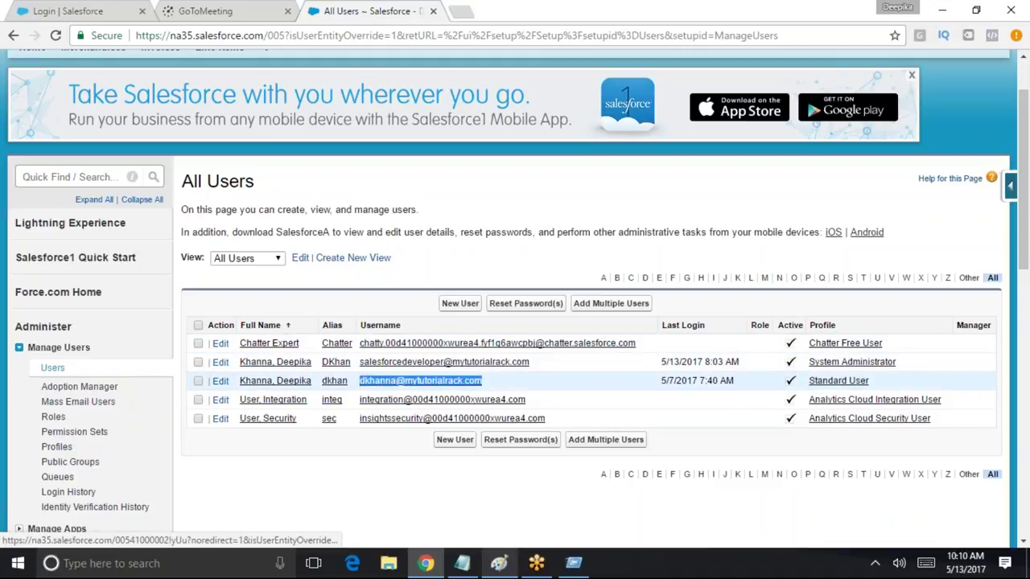
Open the Standard User profile and start editing it
left_click(840, 383)
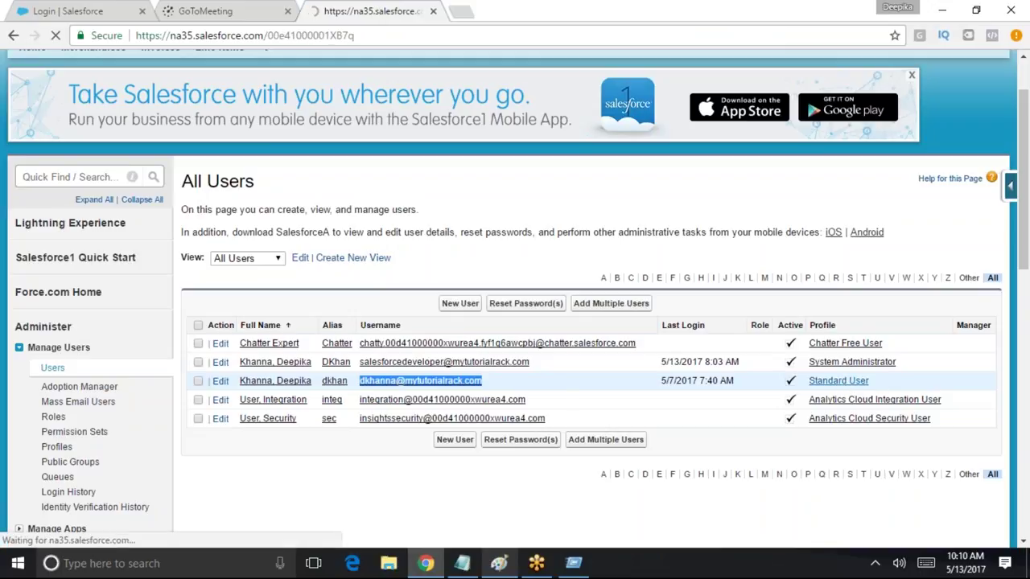
scroll(487, 352, "down", 4)
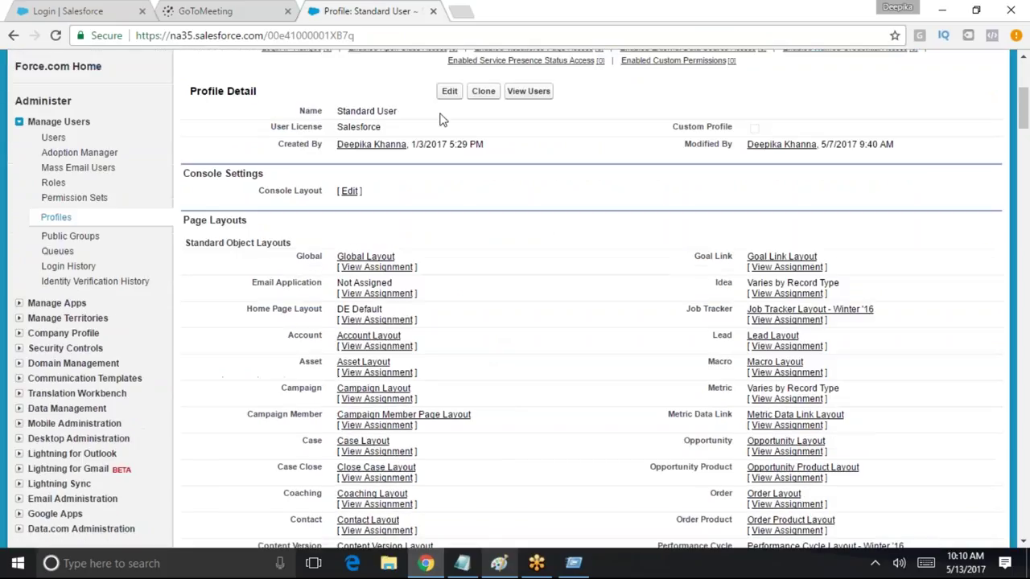
left_click(447, 91)
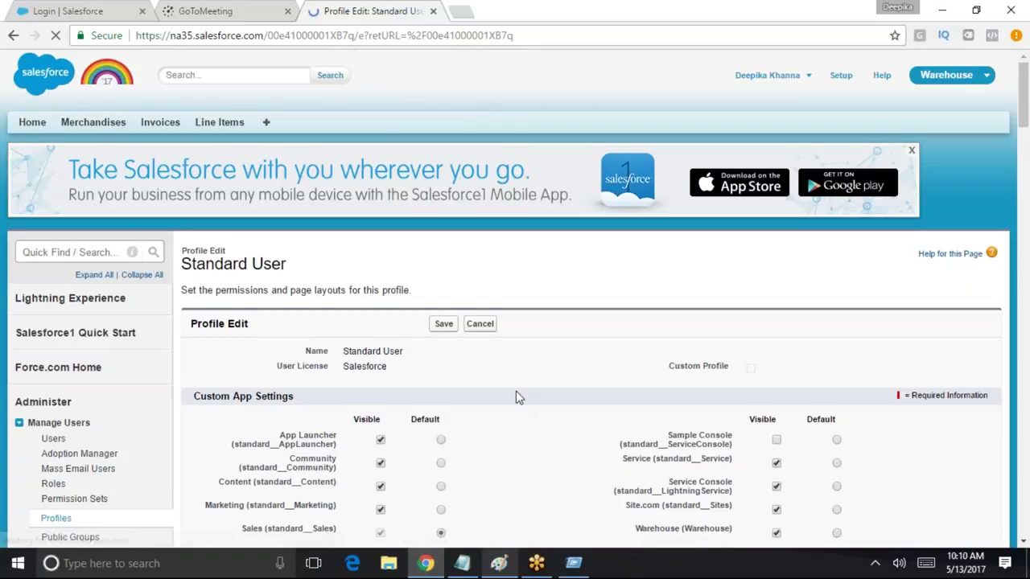
scroll(805, 429, "down", 2)
scroll(804, 429, "down", 1)
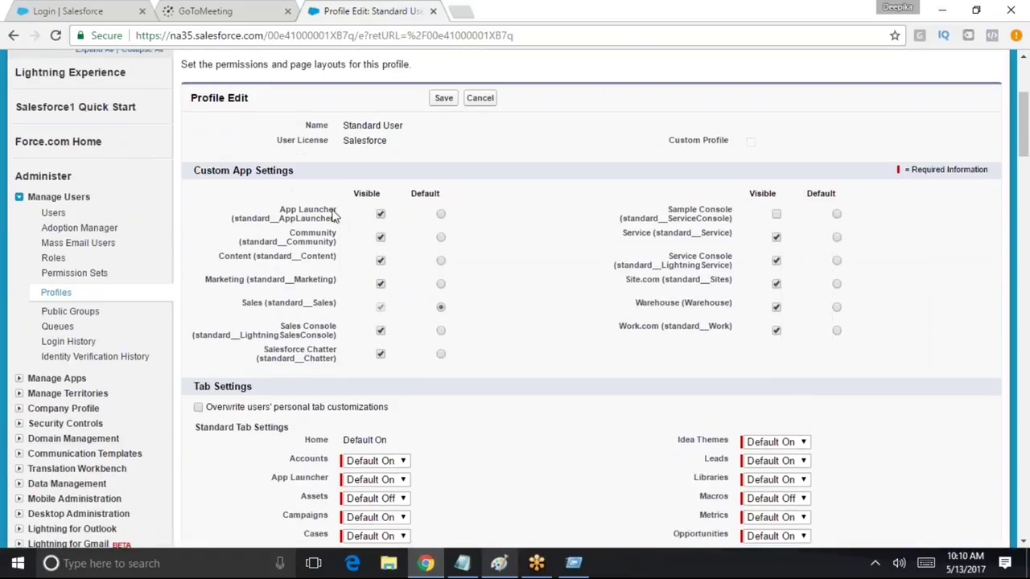
Highlight the Warehouse app and its Visible column in Custom App Settings
left_click_drag(625, 305, 760, 315)
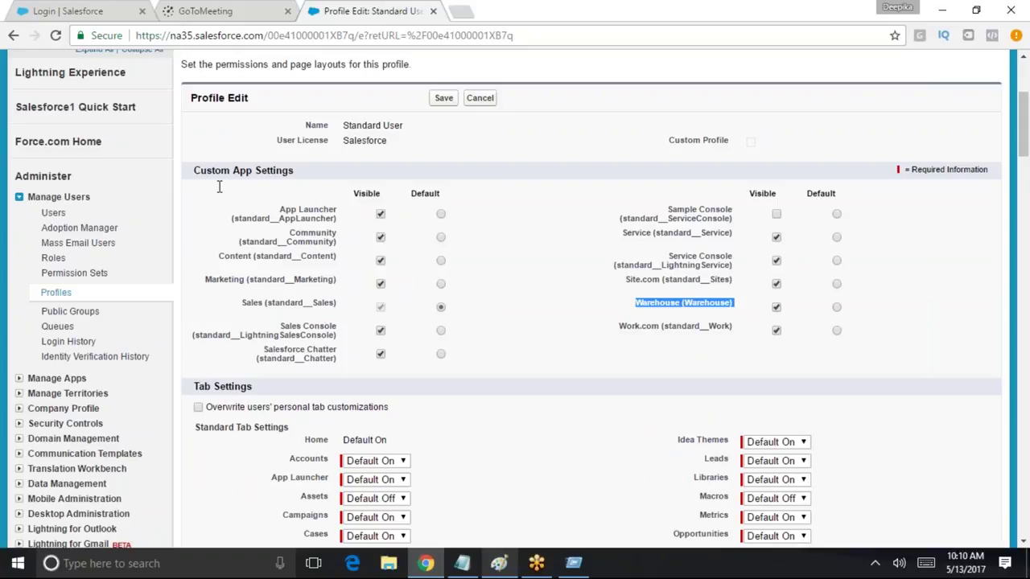
double_click(758, 193)
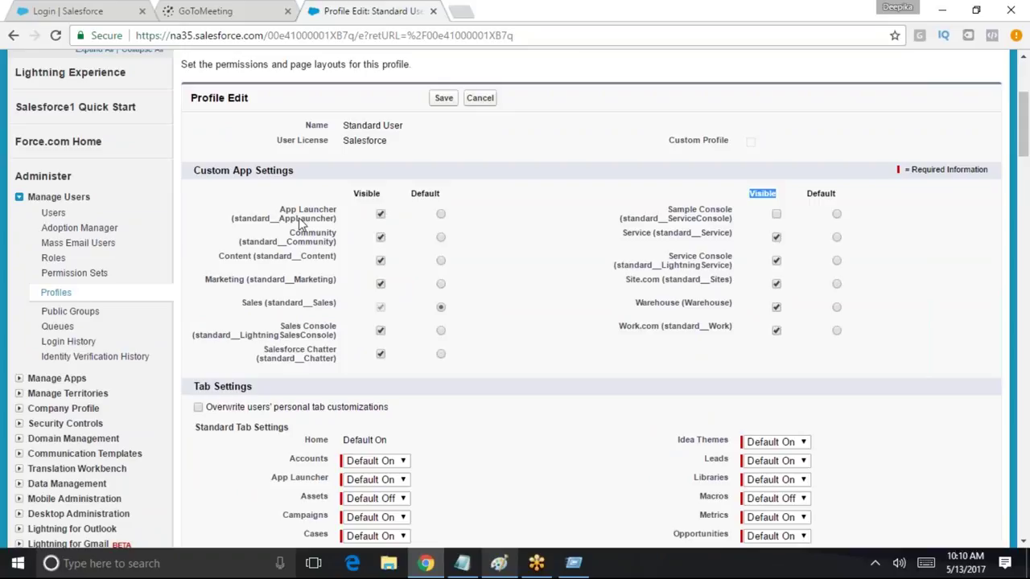
scroll(531, 425, "down", 5)
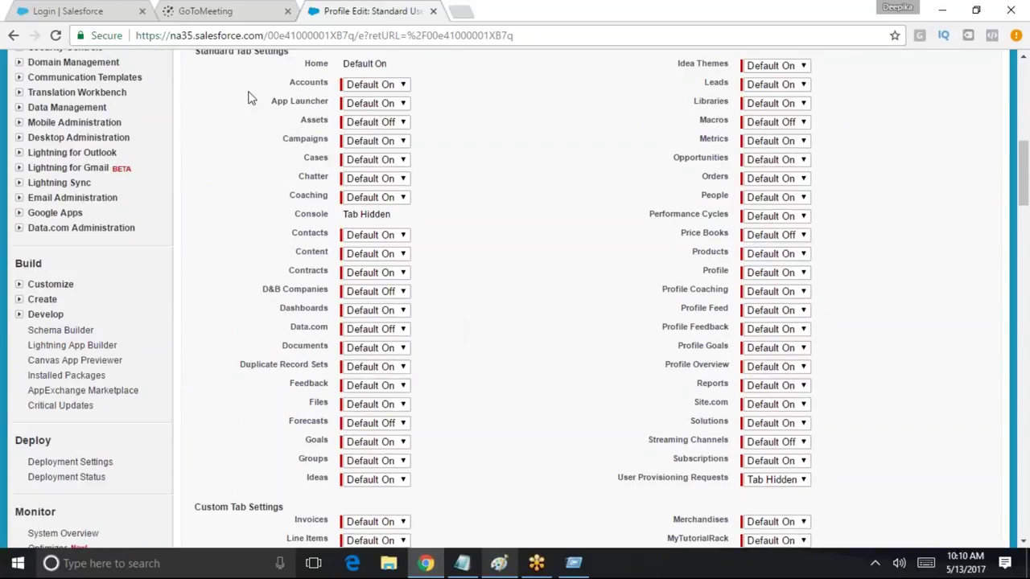
scroll(814, 483, "up", 2)
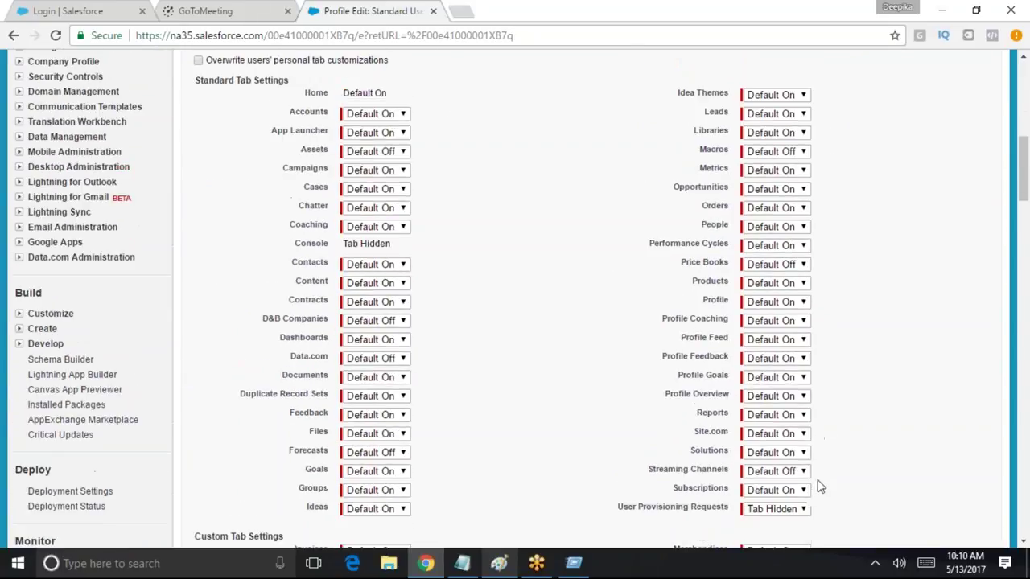
Highlight Standard Tab Settings and the Invoices and Line Items custom tab settings
left_click_drag(216, 198, 310, 190)
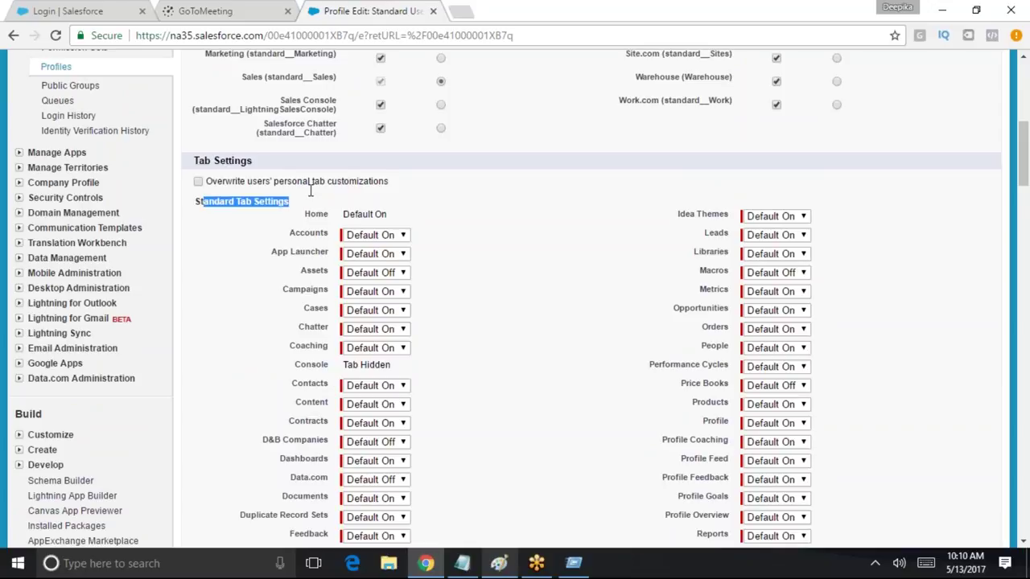
scroll(772, 402, "down", 4)
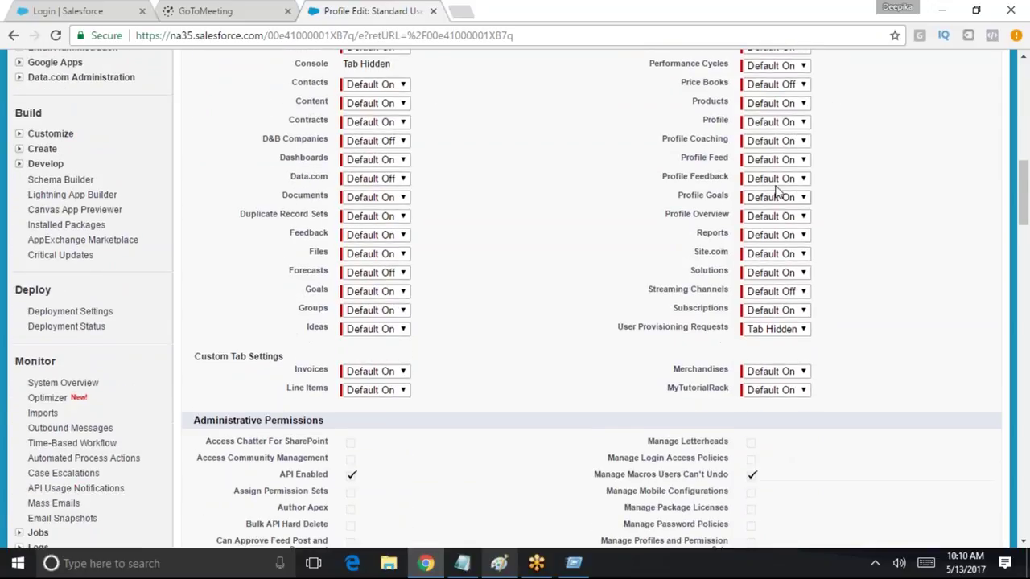
scroll(524, 473, "down", 2)
left_click_drag(277, 223, 325, 219)
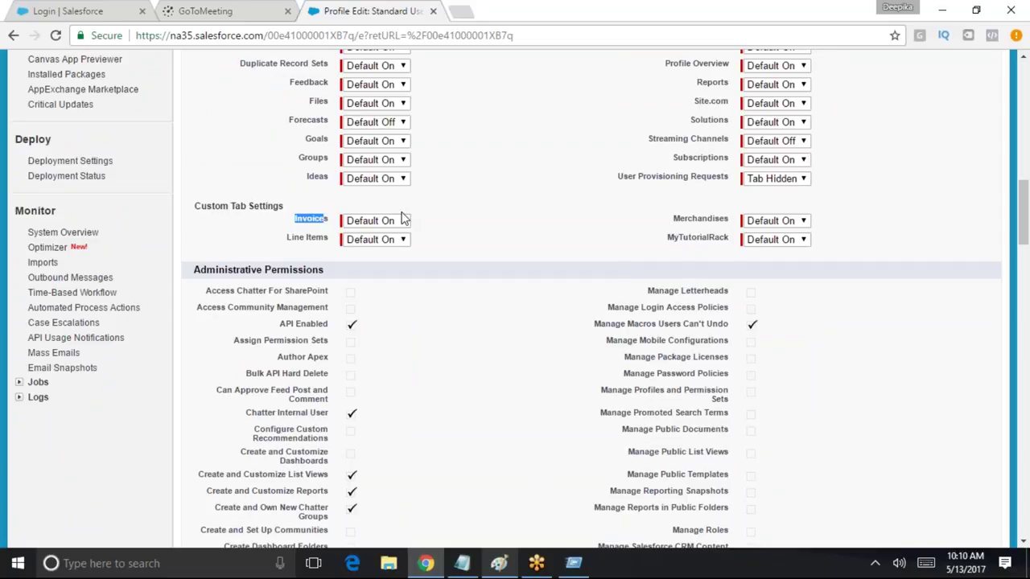
left_click_drag(288, 238, 328, 233)
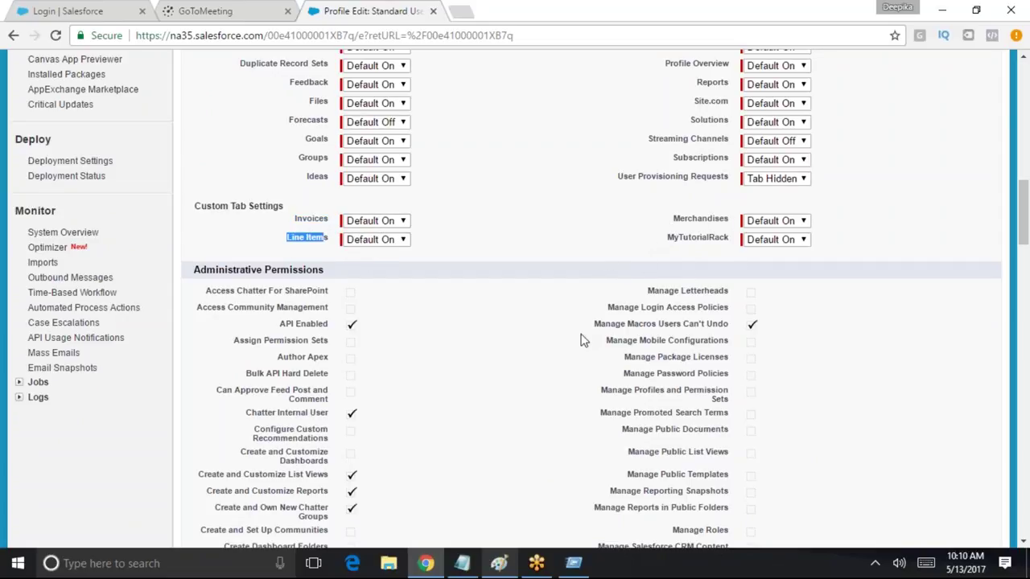
scroll(584, 338, "down", 14)
scroll(541, 402, "down", 15)
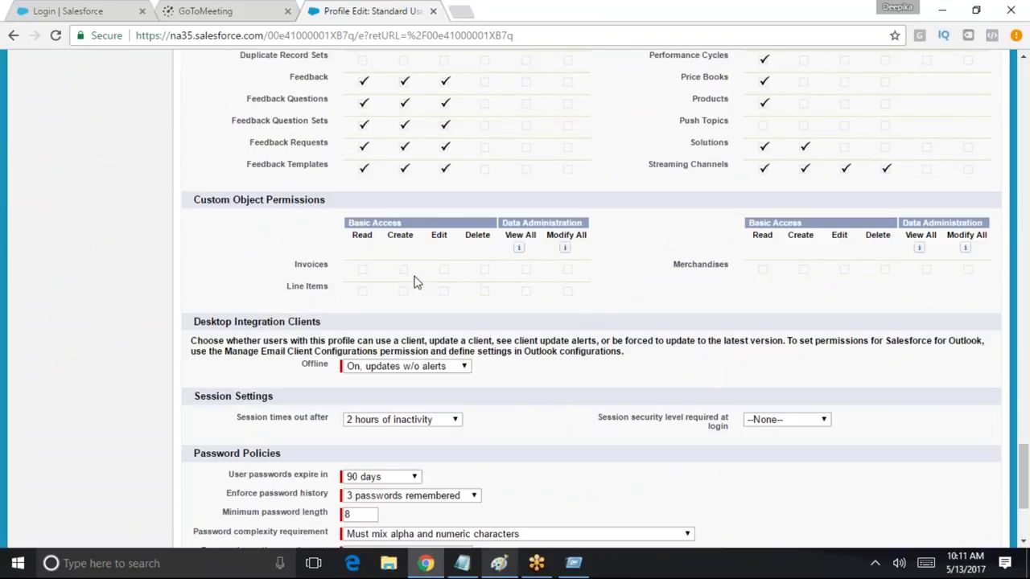
Highlight the Custom Object Permissions section, then select the 'Standard User' heading
left_click_drag(194, 205, 324, 201)
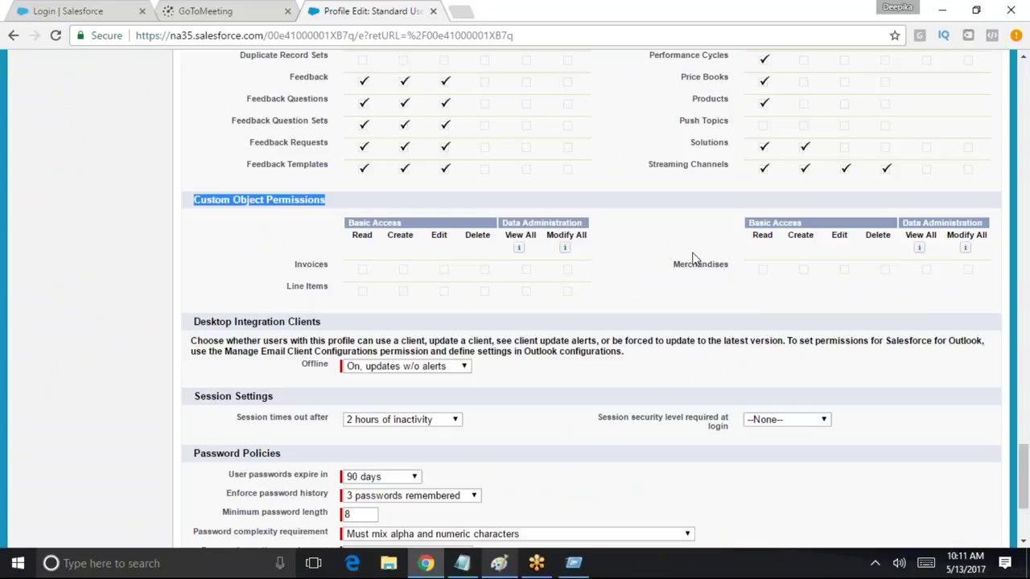
scroll(499, 313, "down", 3)
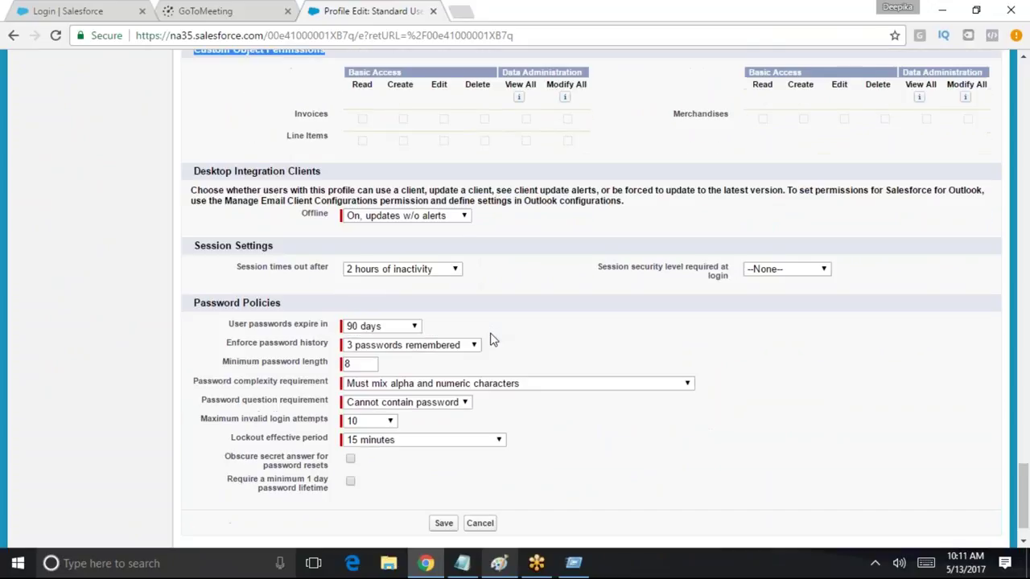
scroll(466, 474, "up", 20)
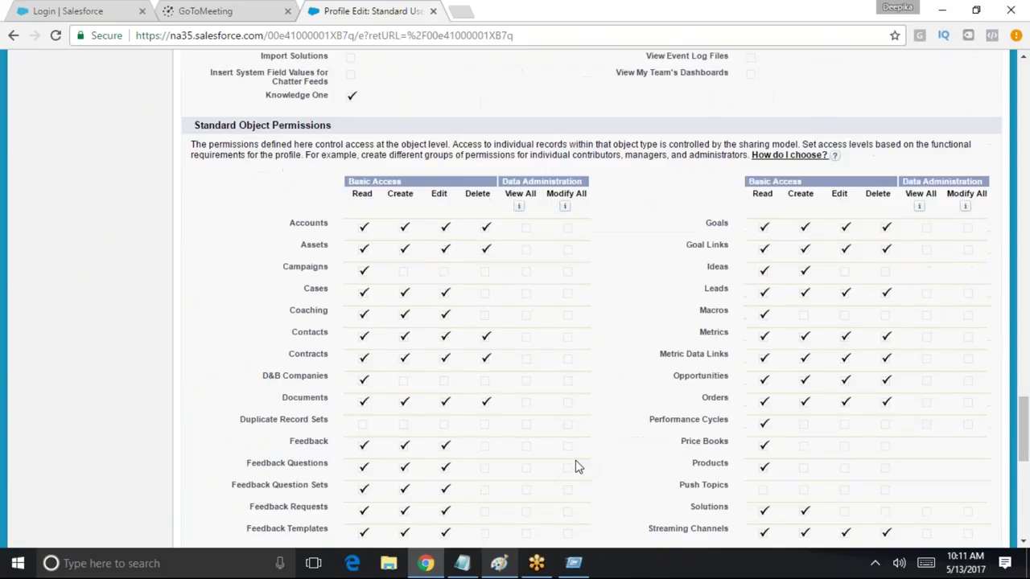
scroll(609, 354, "up", 20)
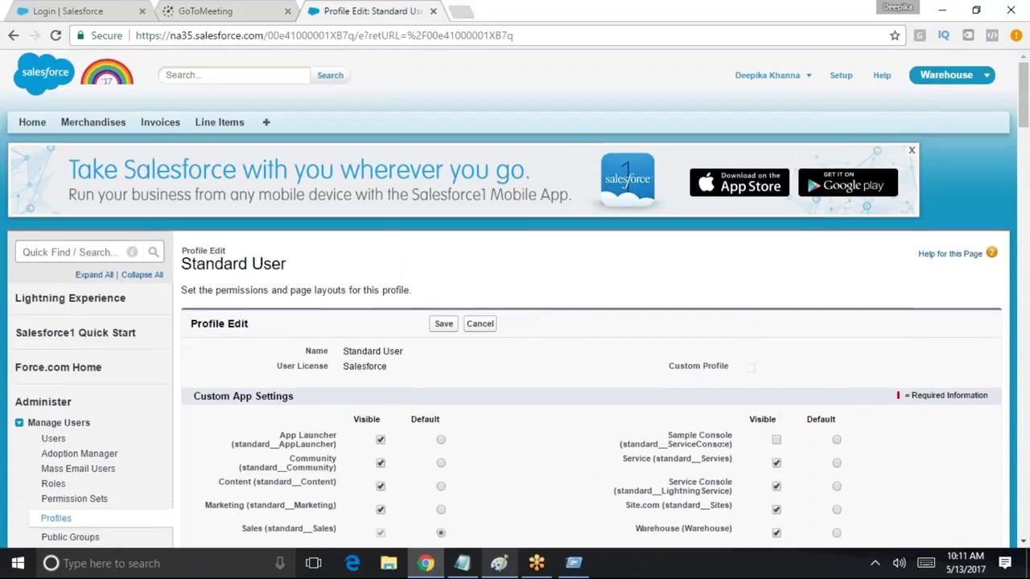
left_click_drag(287, 265, 181, 251)
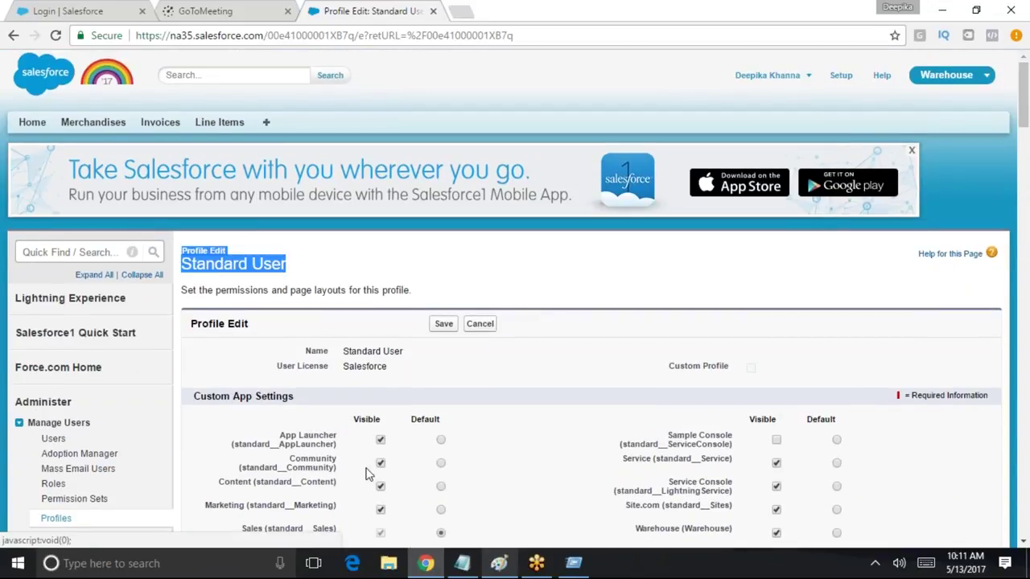
left_click_drag(286, 266, 168, 268)
left_click(245, 269)
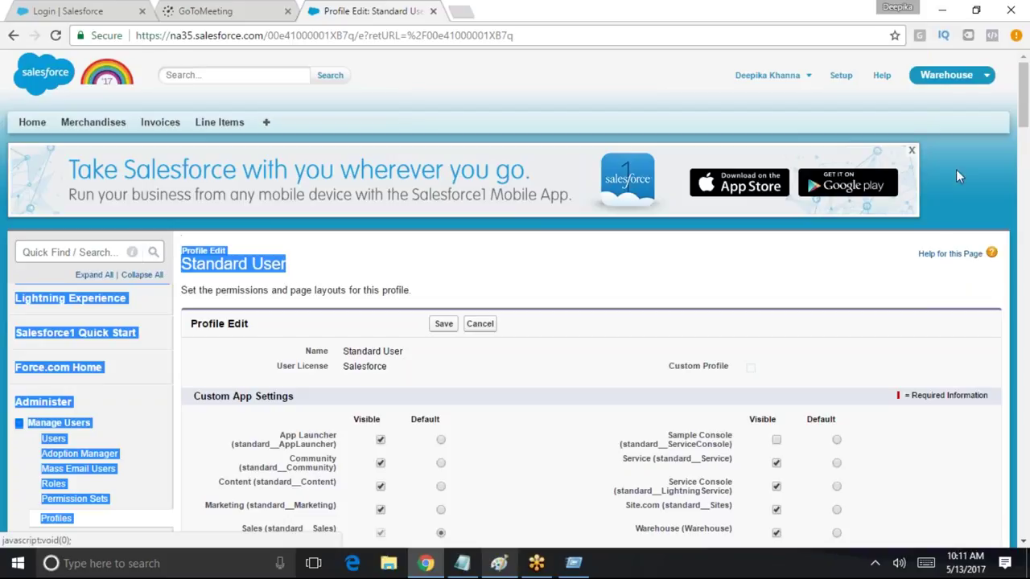
scroll(521, 346, "down", 2)
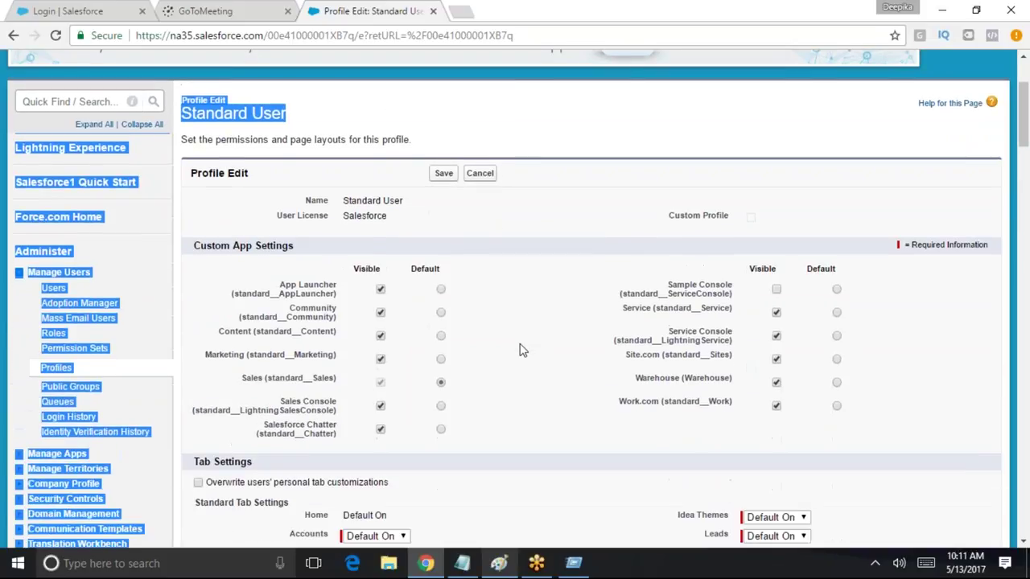
scroll(487, 412, "down", 3)
scroll(492, 417, "up", 5)
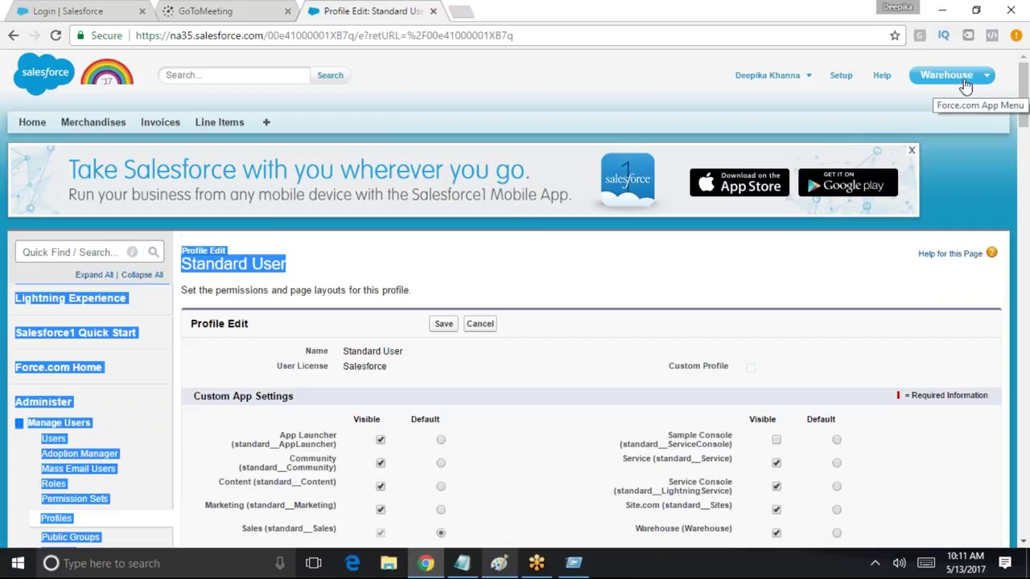
left_click(223, 263)
triple_click(254, 270)
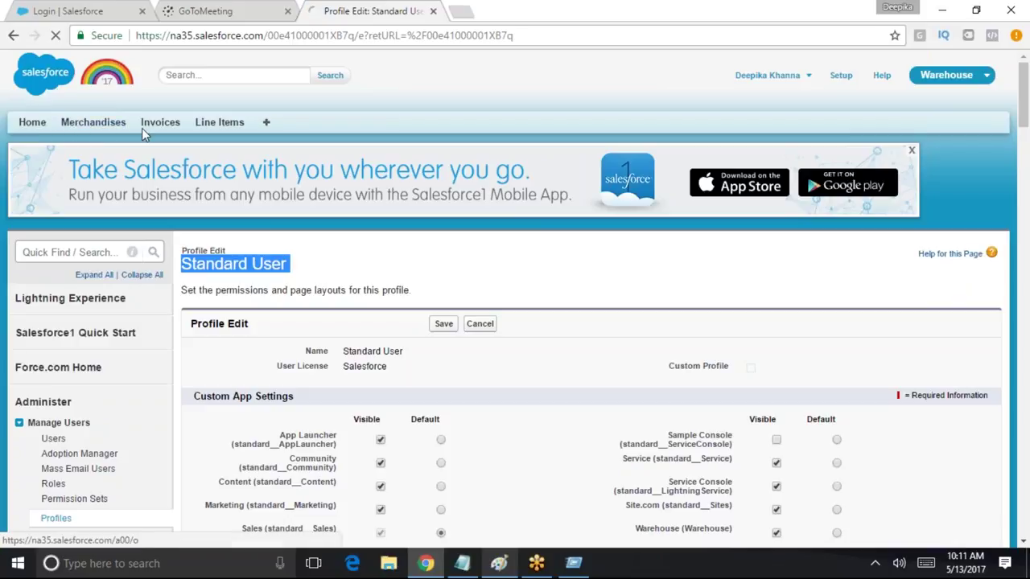
Browse the Merchandises, Invoices and Line Items tabs, ending on the Merchandises home page
left_click(90, 124)
left_click(165, 124)
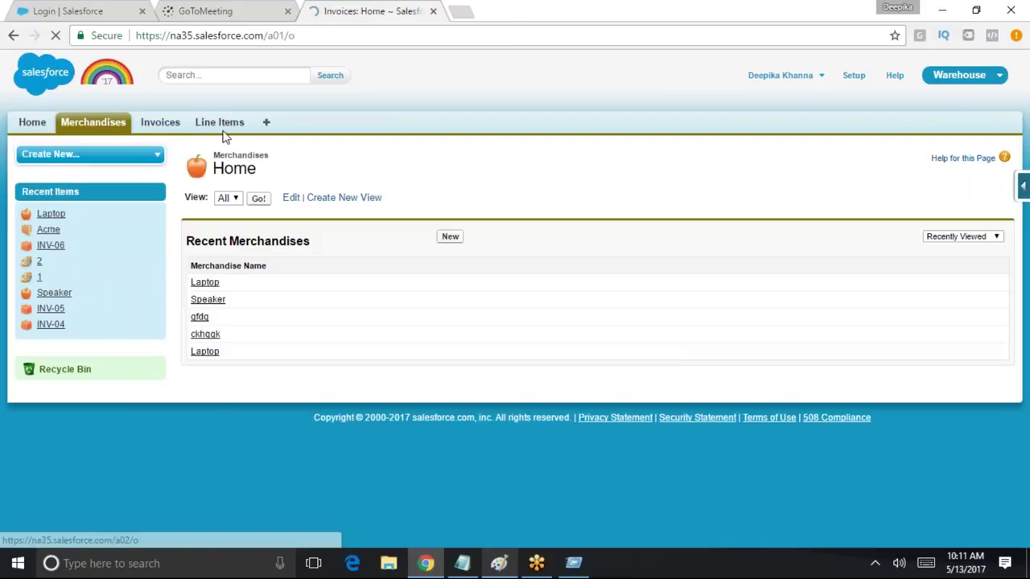
left_click(222, 128)
left_click(101, 128)
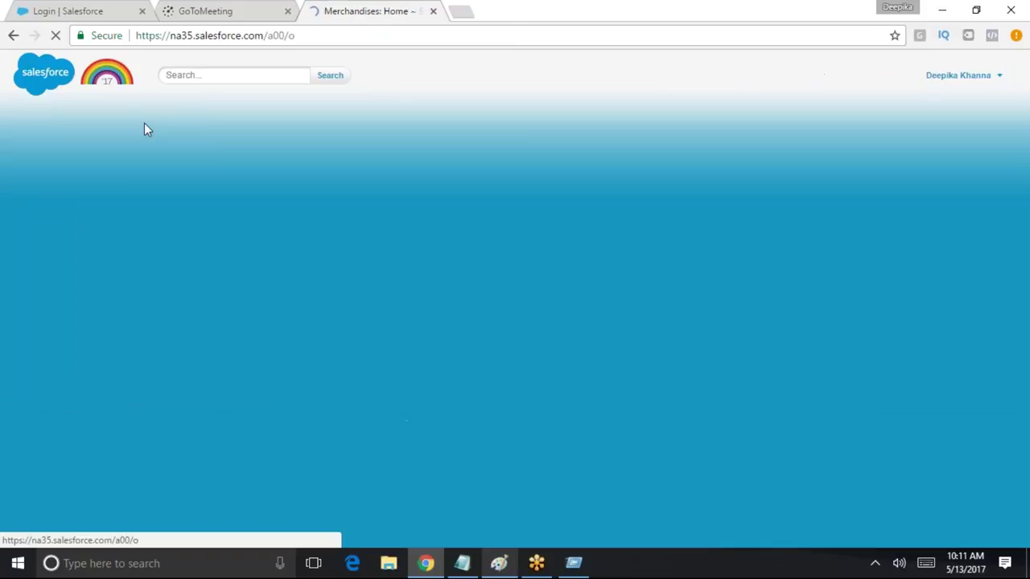
left_click(212, 130)
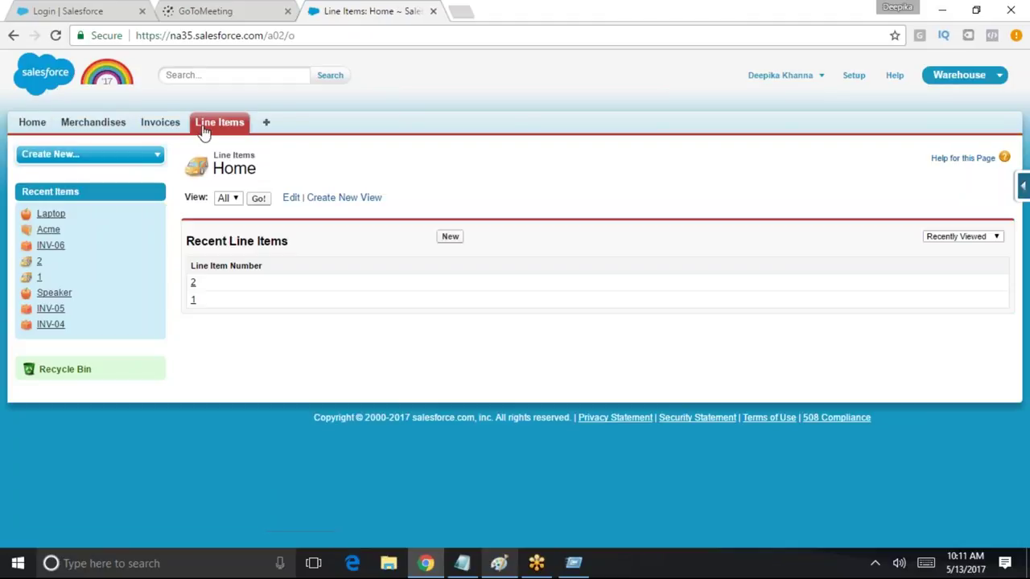
left_click(161, 127)
left_click(108, 122)
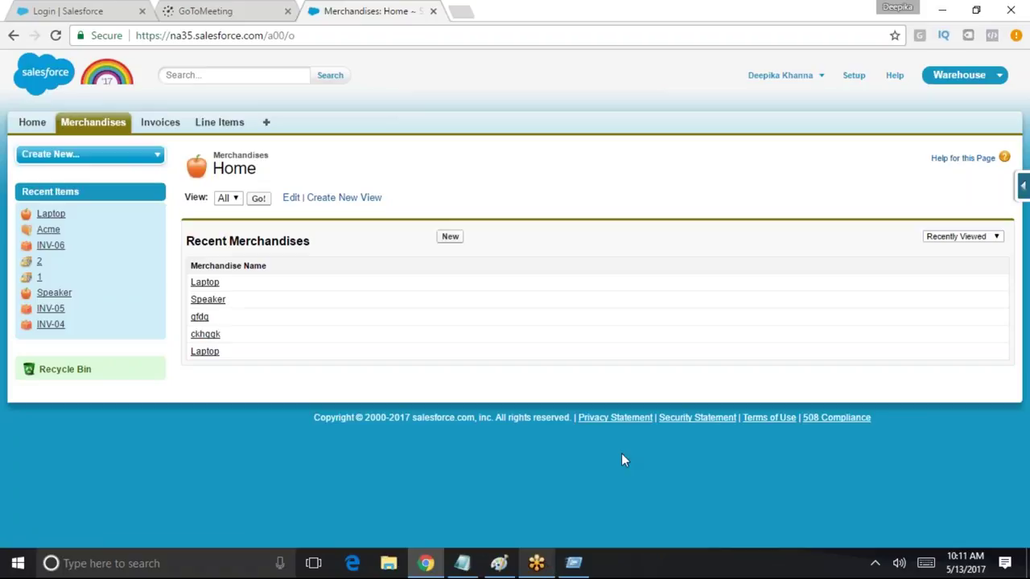
left_click(533, 565)
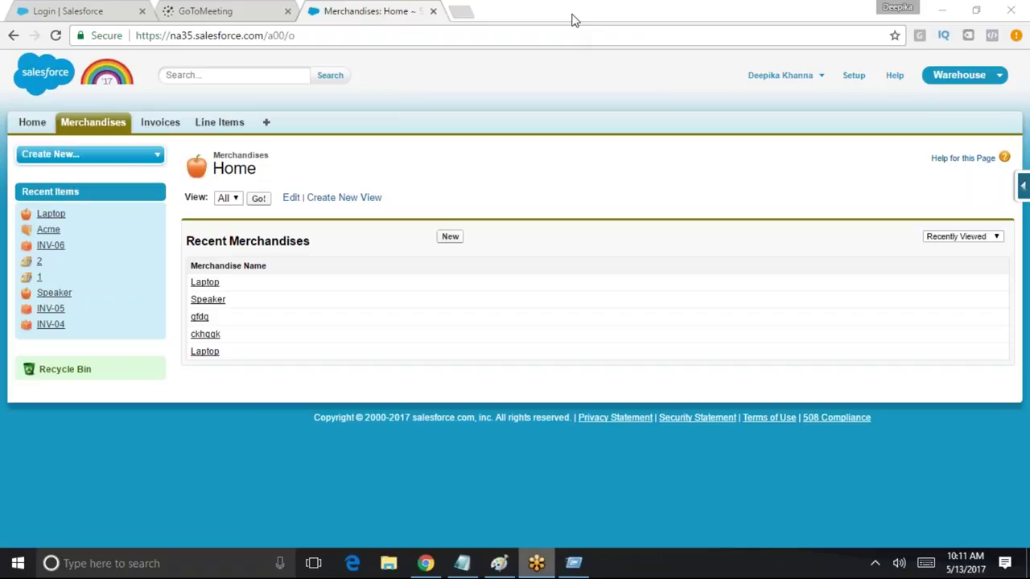
left_click(524, 96)
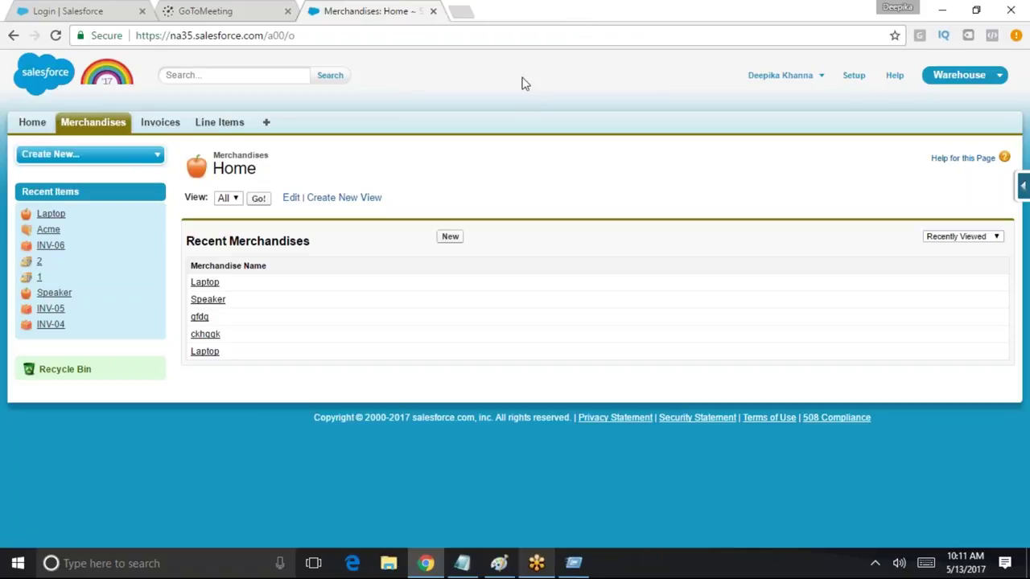
Find Profiles with Quick Find 'pro', filter by S, and edit Standard User
left_click(852, 77)
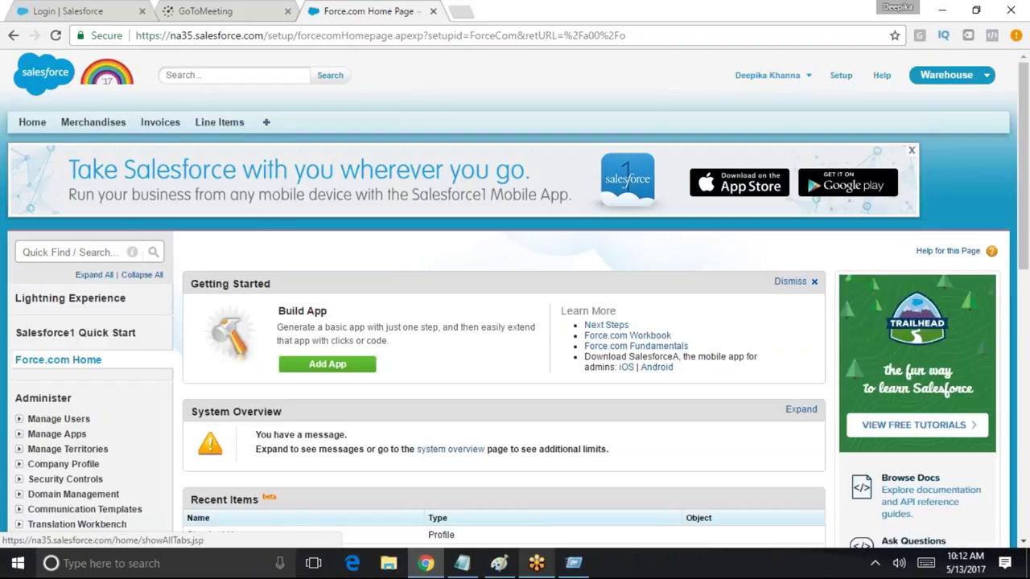
left_click(102, 252)
type("pro")
left_click(56, 349)
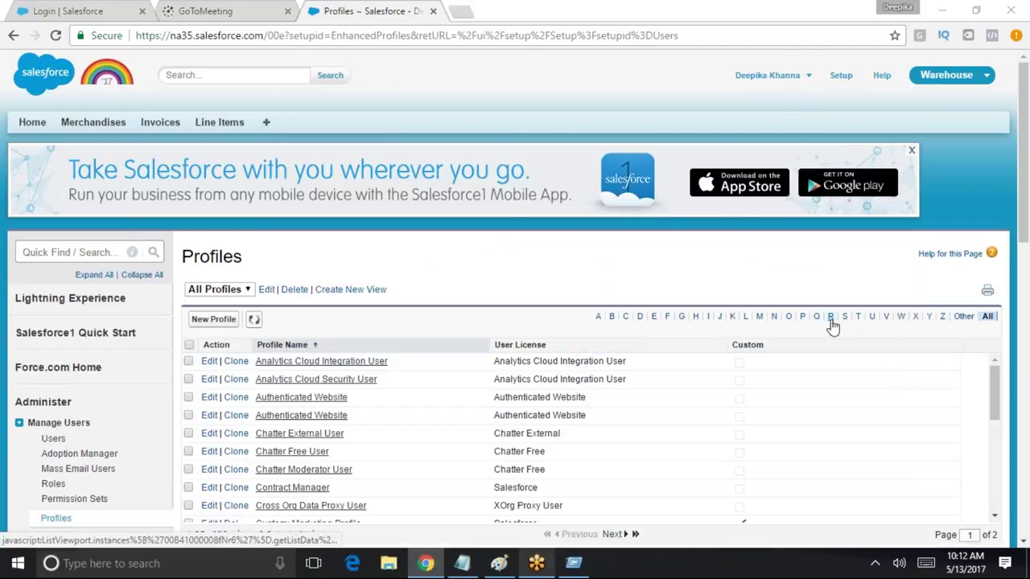
left_click(845, 319)
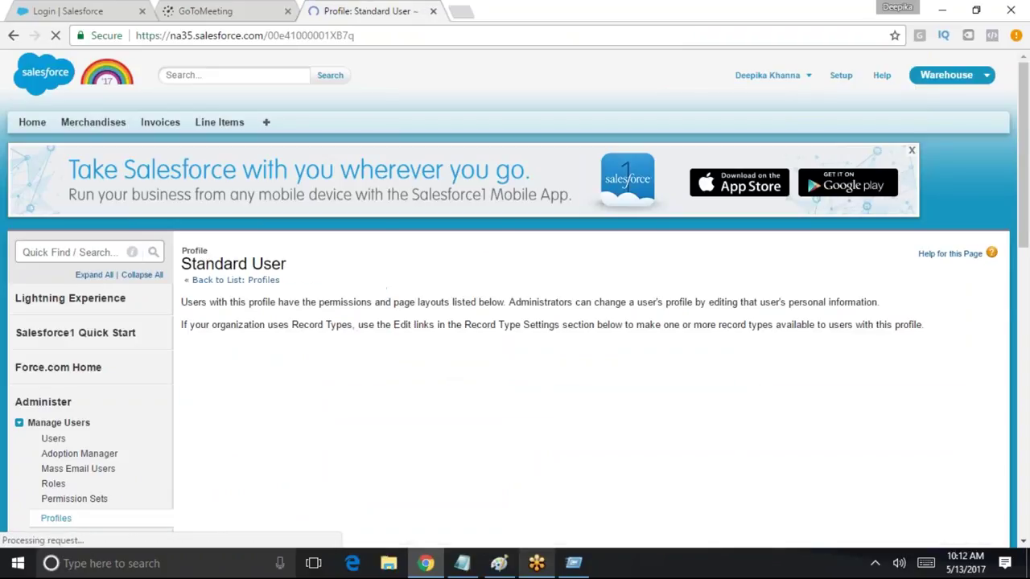
mouse_move(455, 362)
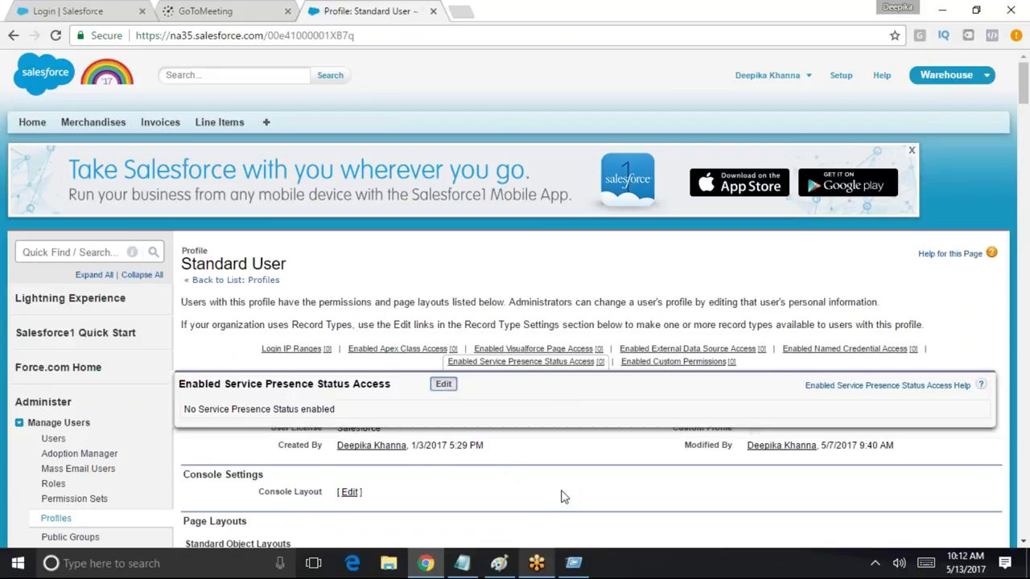
left_click(449, 392)
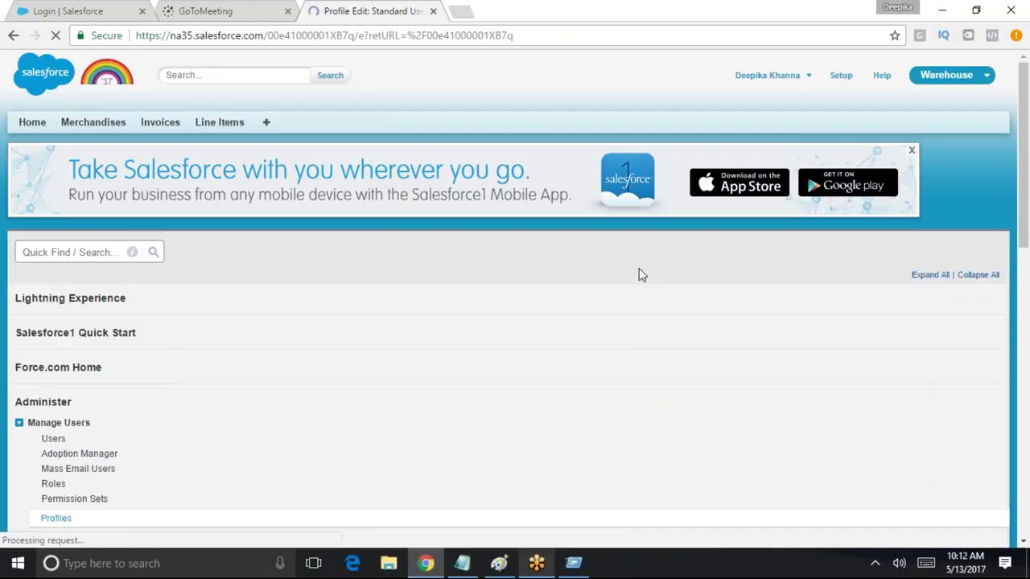
Scroll through the Standard User profile's tab settings and permissions
scroll(587, 306, "down", 4)
scroll(587, 306, "down", 4)
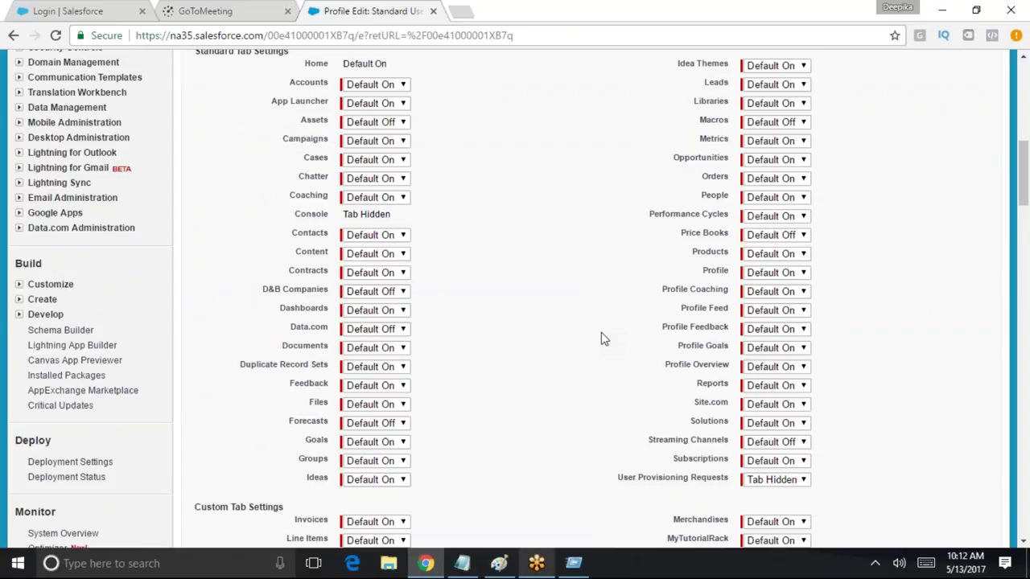
scroll(586, 334, "down", 12)
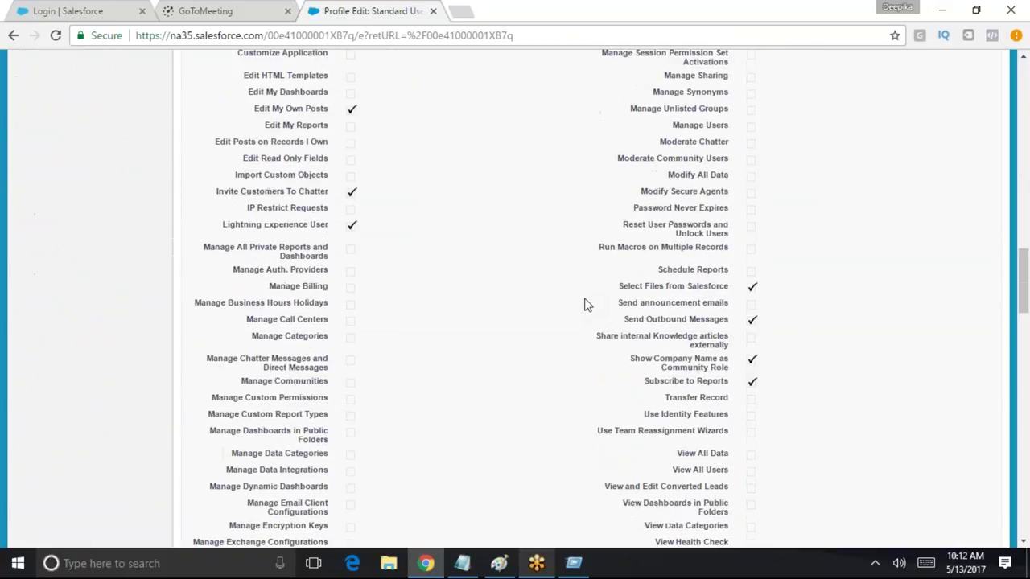
scroll(587, 306, "down", 10)
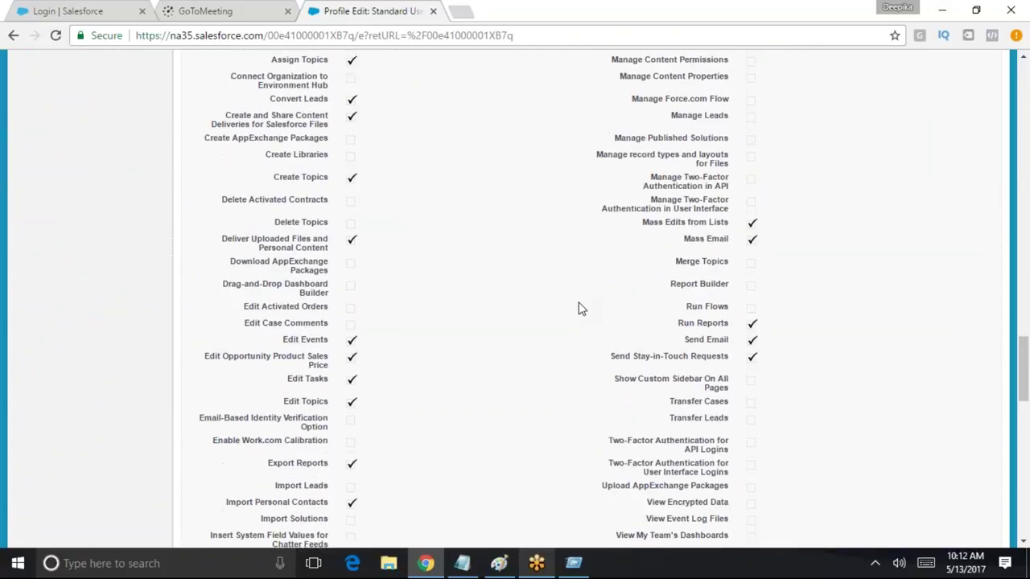
scroll(586, 306, "down", 6)
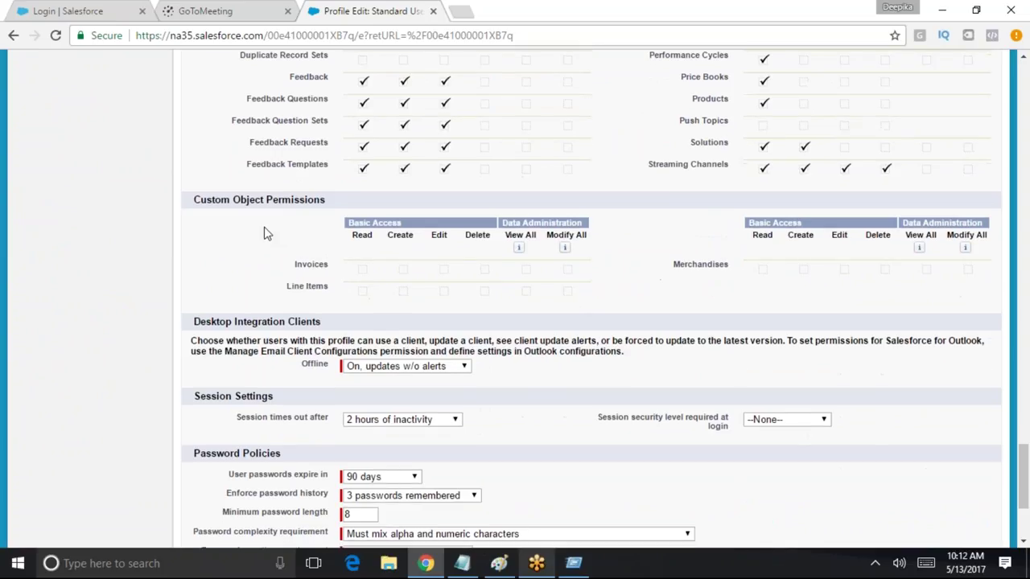
scroll(748, 404, "up", 20)
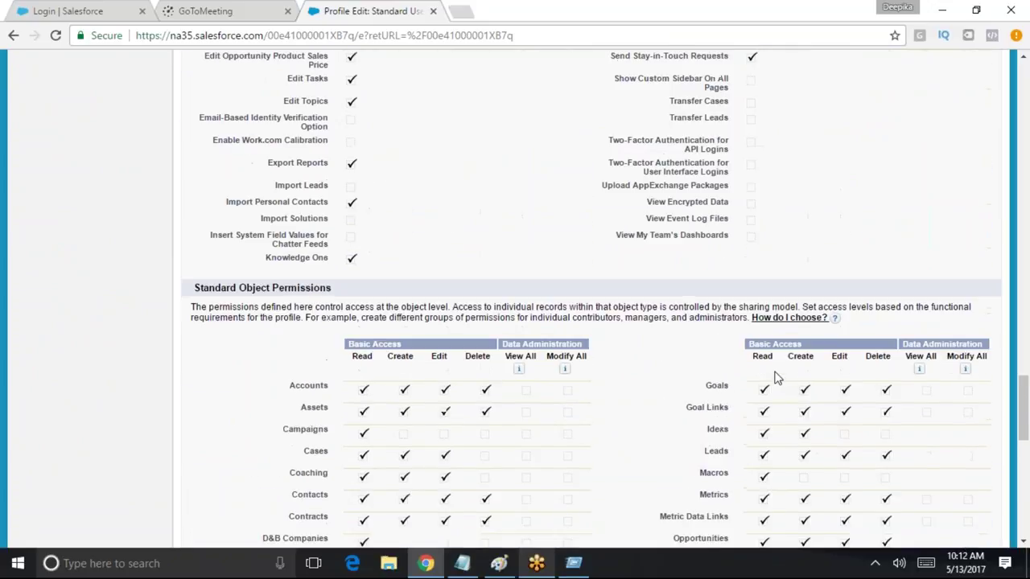
scroll(779, 372, "up", 15)
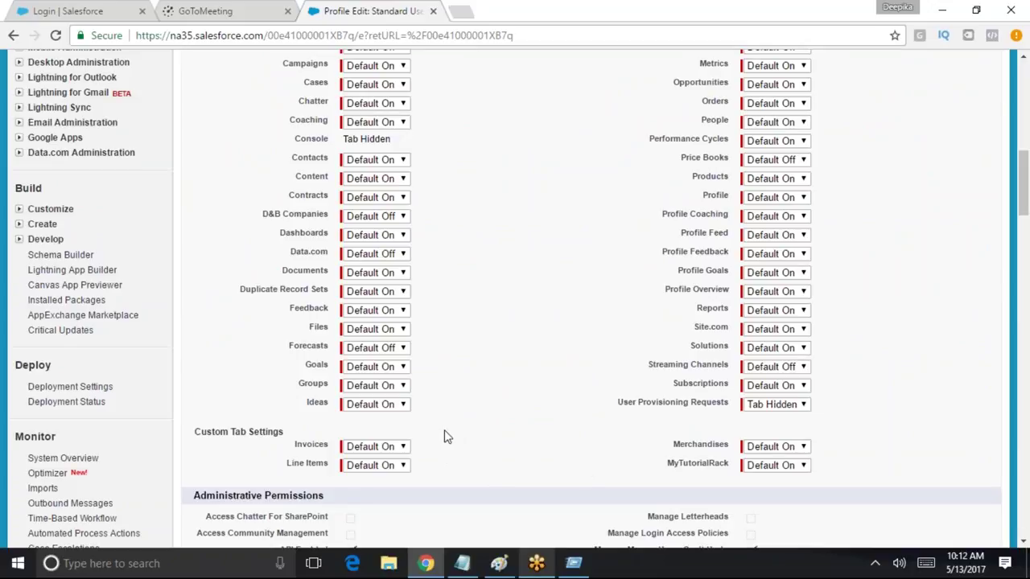
scroll(748, 438, "up", 6)
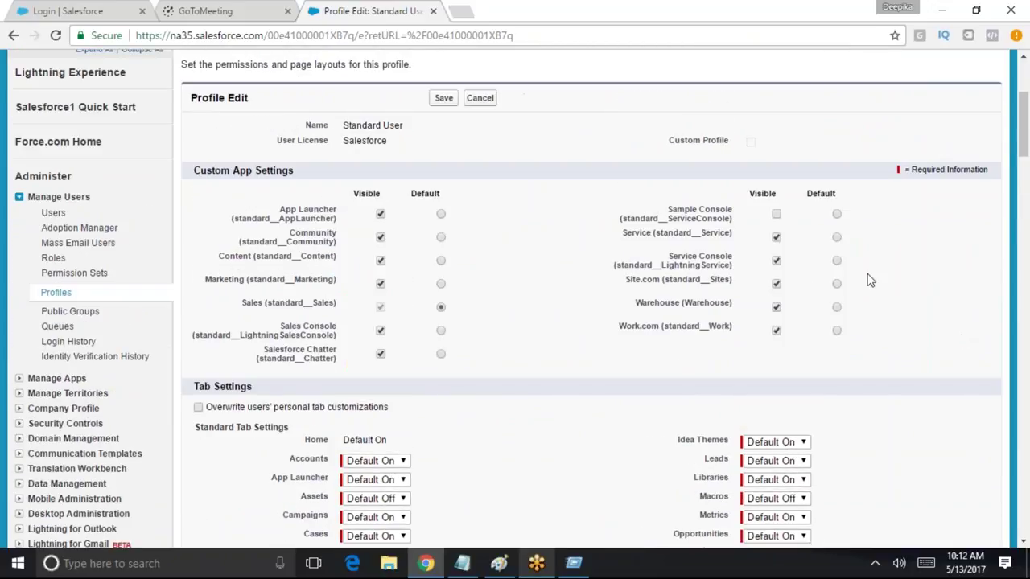
scroll(611, 295, "up", 3)
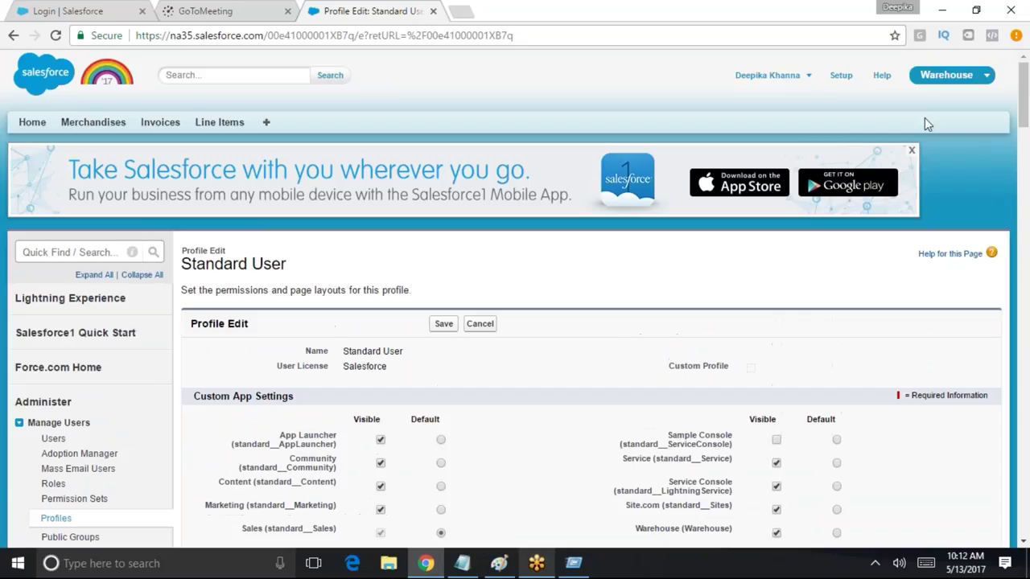
Check the app list, then view Merchandises, Invoices and Line Items, returning to Invoices
left_click(983, 75)
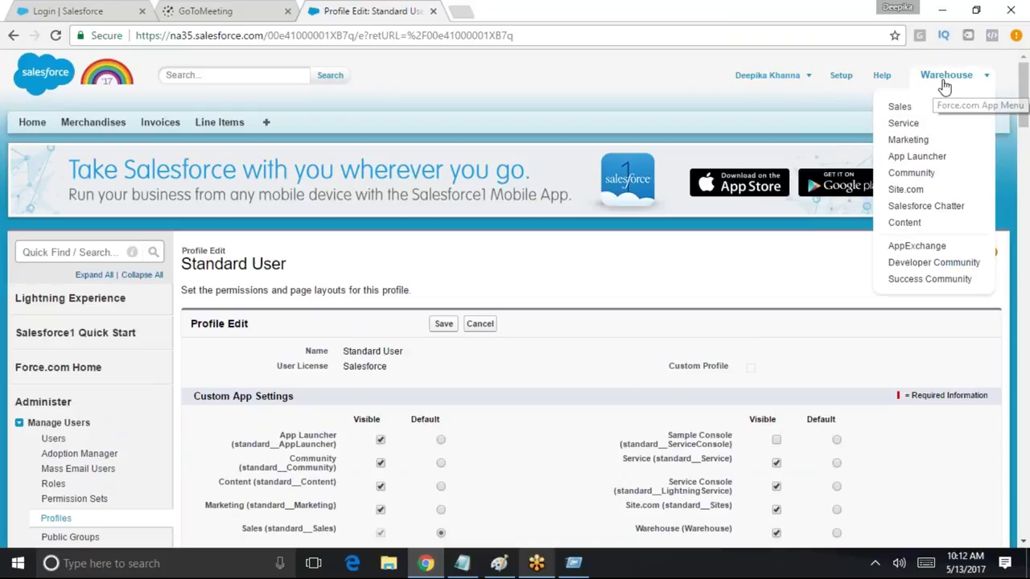
left_click(92, 122)
left_click(153, 129)
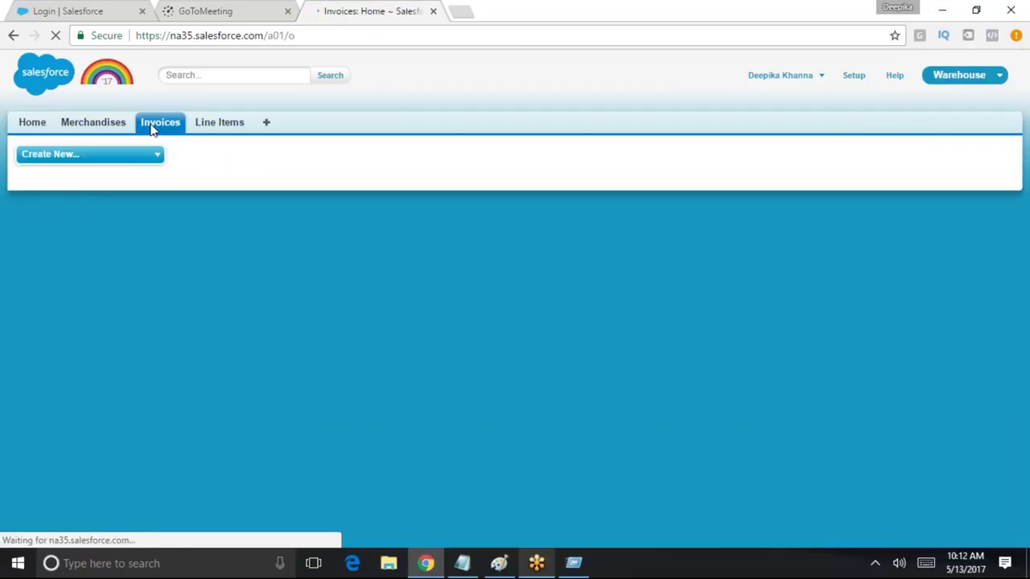
left_click(218, 122)
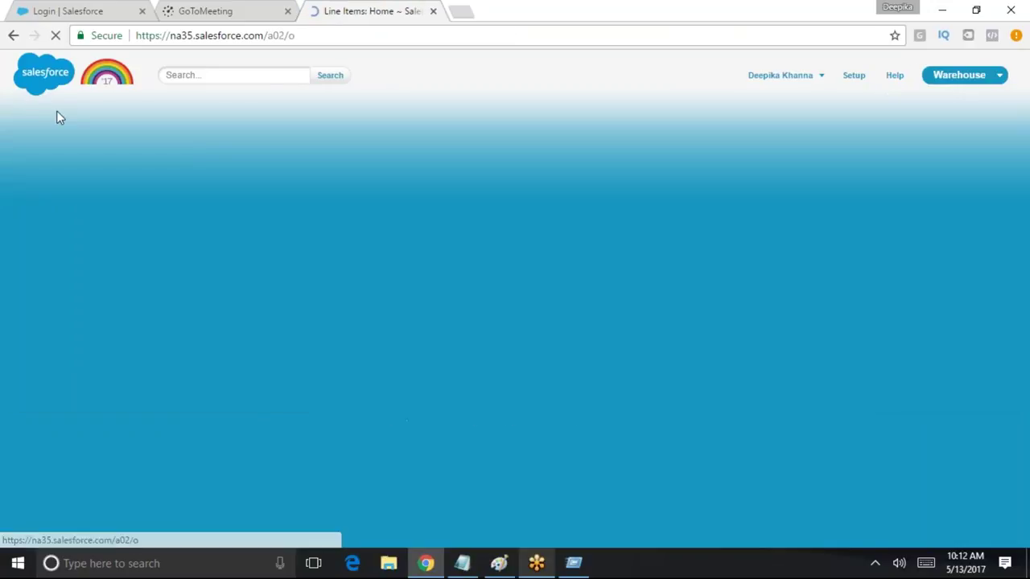
left_click(161, 127)
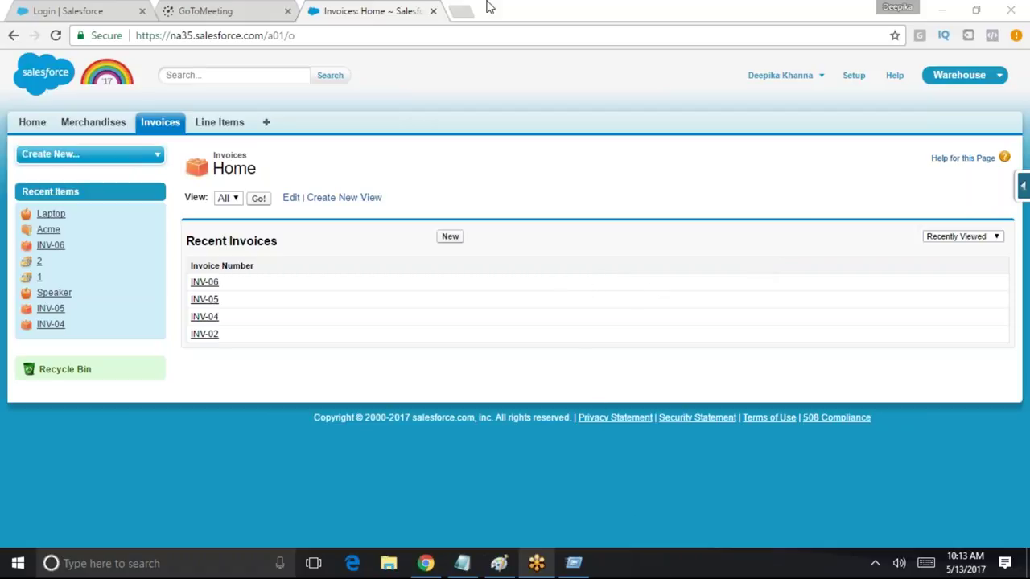
left_click(521, 18)
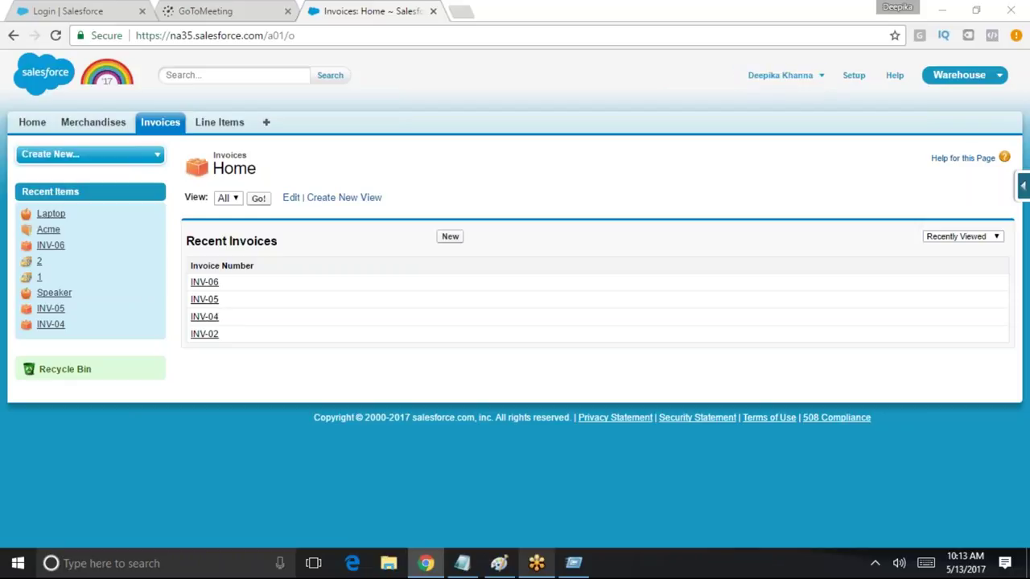
Open All Users via Quick Find 'users' and select the Standard User's username
left_click(851, 77)
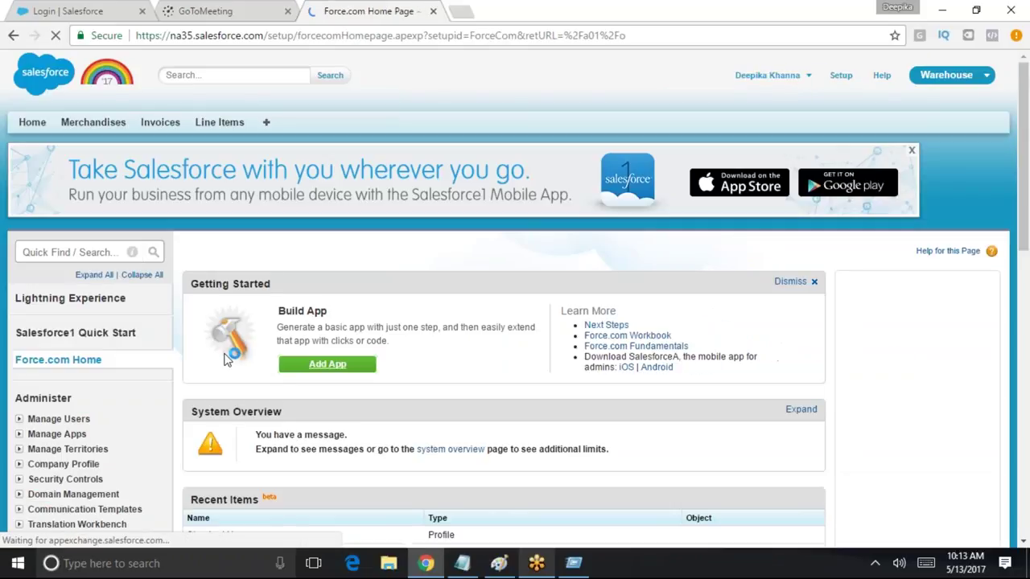
scroll(309, 386, "down", 3)
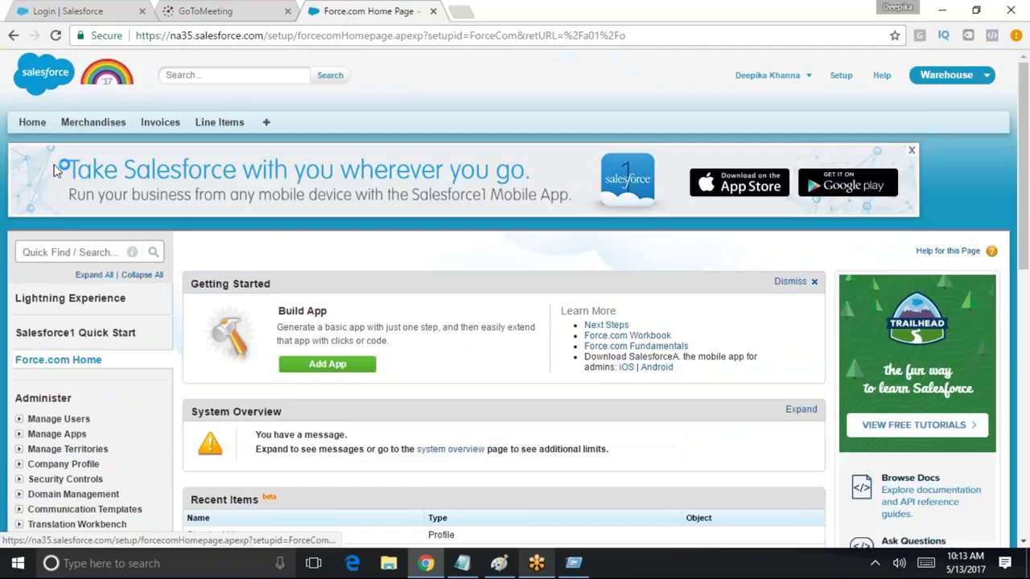
left_click(49, 250)
type("users")
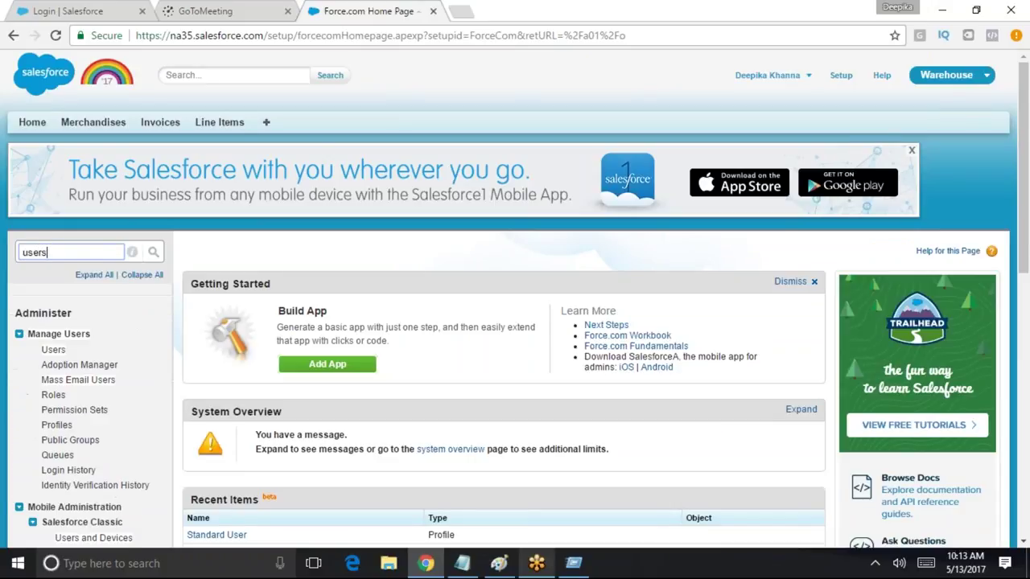
left_click(51, 349)
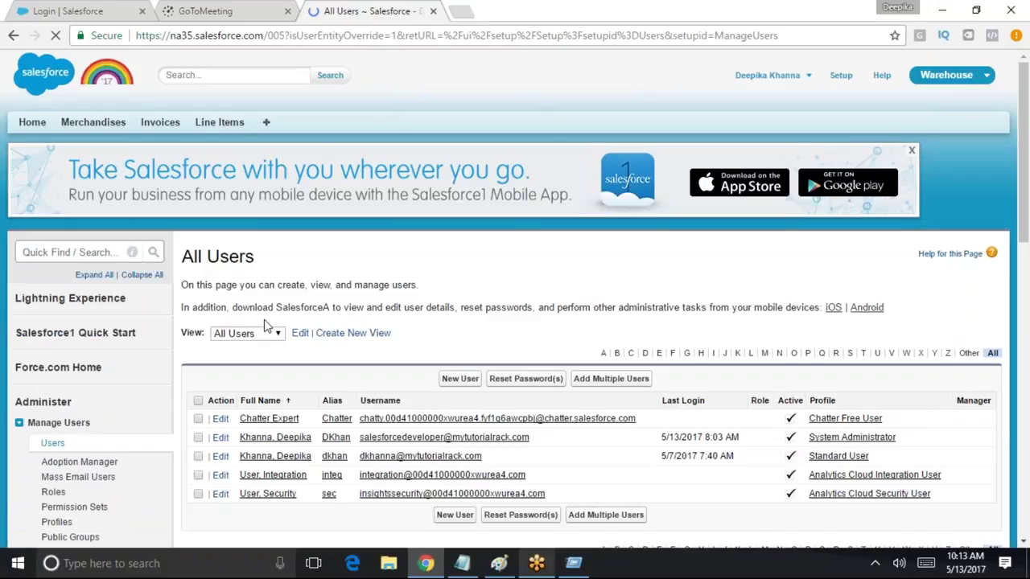
scroll(269, 328, "down", 2)
left_click_drag(483, 306, 360, 307)
key("ctrl+c")
scroll(716, 324, "up", 2)
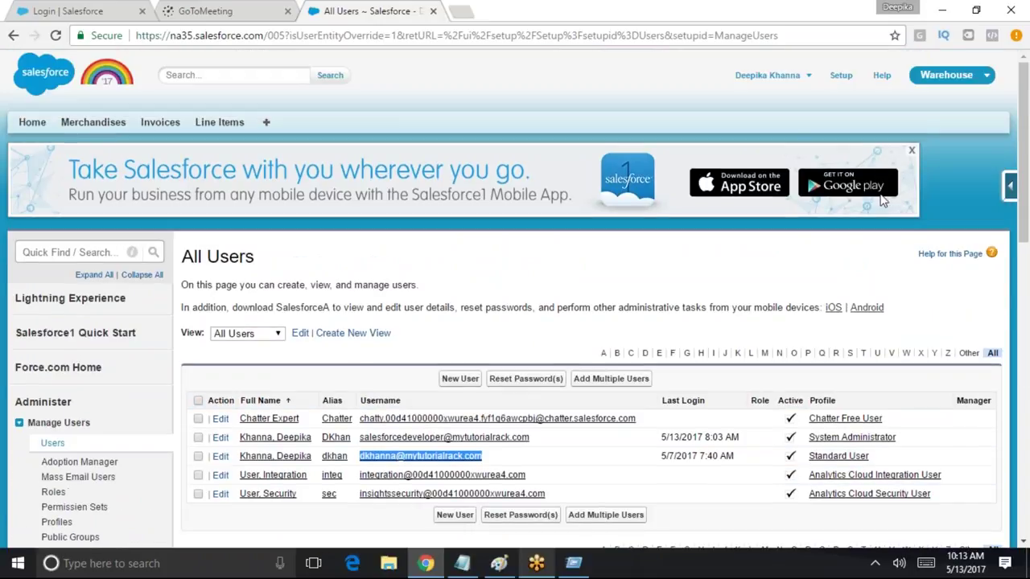
left_click(949, 76)
Log out of the administrator account and log in as the Standard User test user
left_click(767, 75)
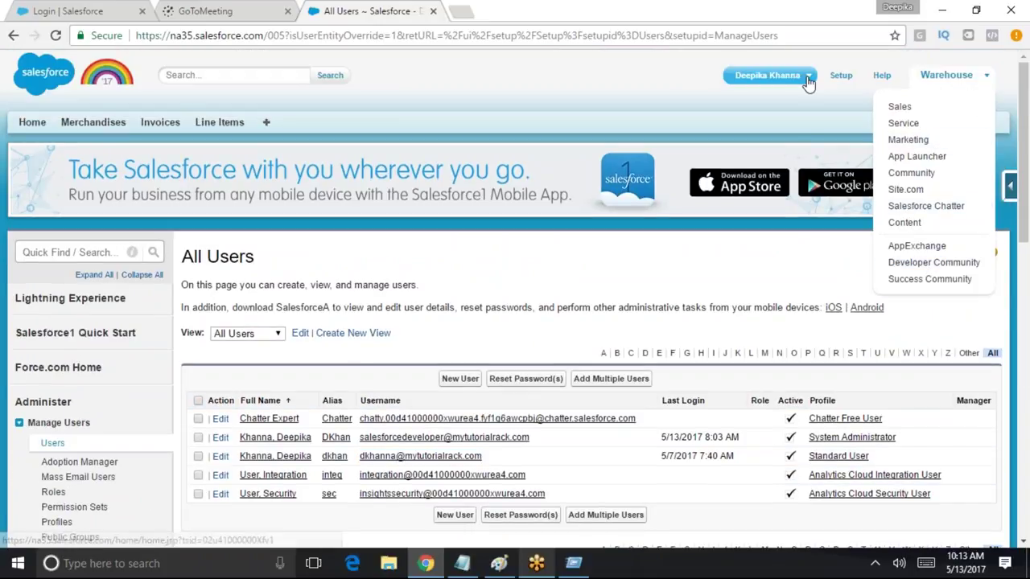
left_click(764, 160)
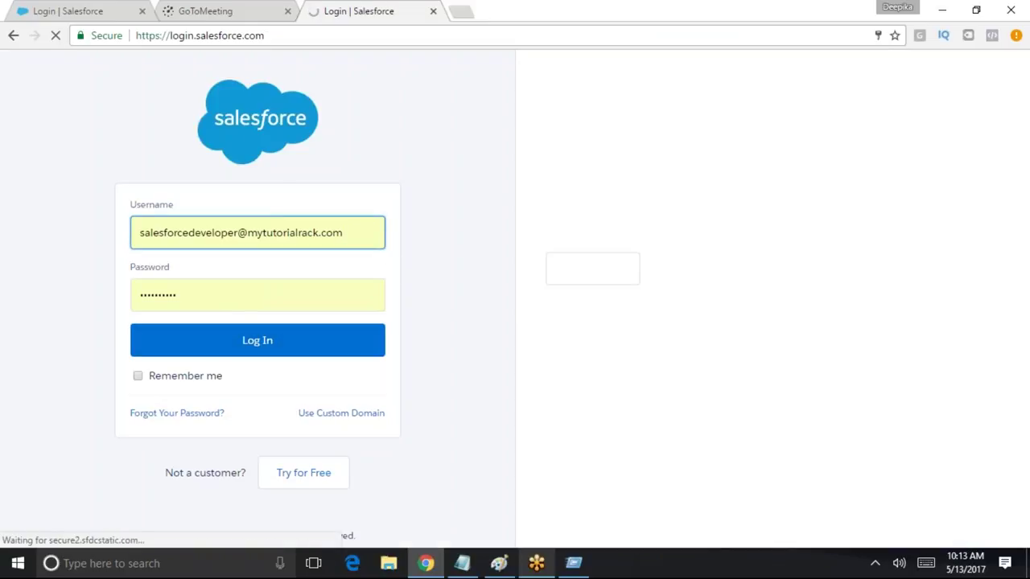
key("ctrl+a")
key("ctrl+v")
left_click(268, 356)
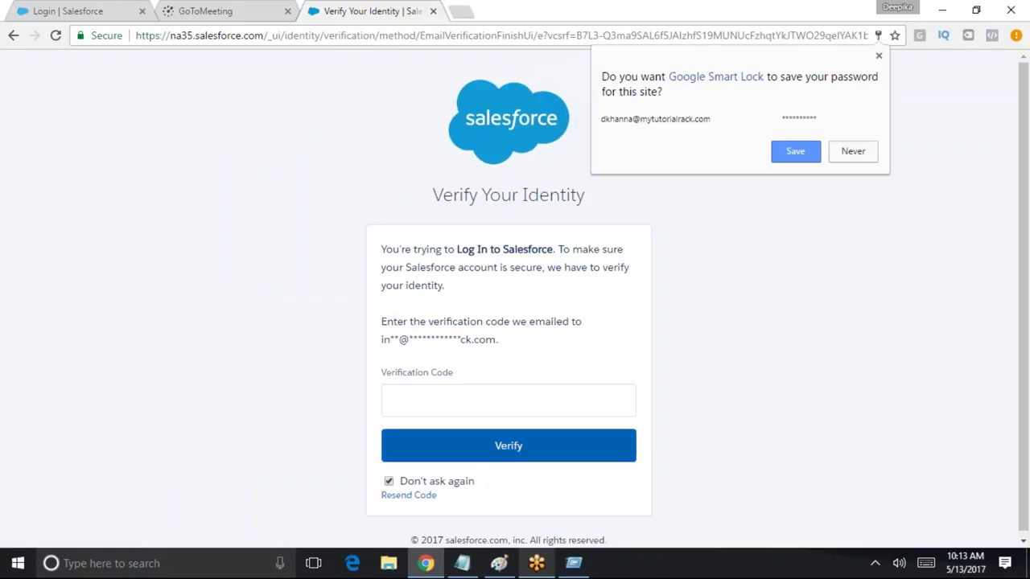
left_click(810, 156)
left_click(456, 401)
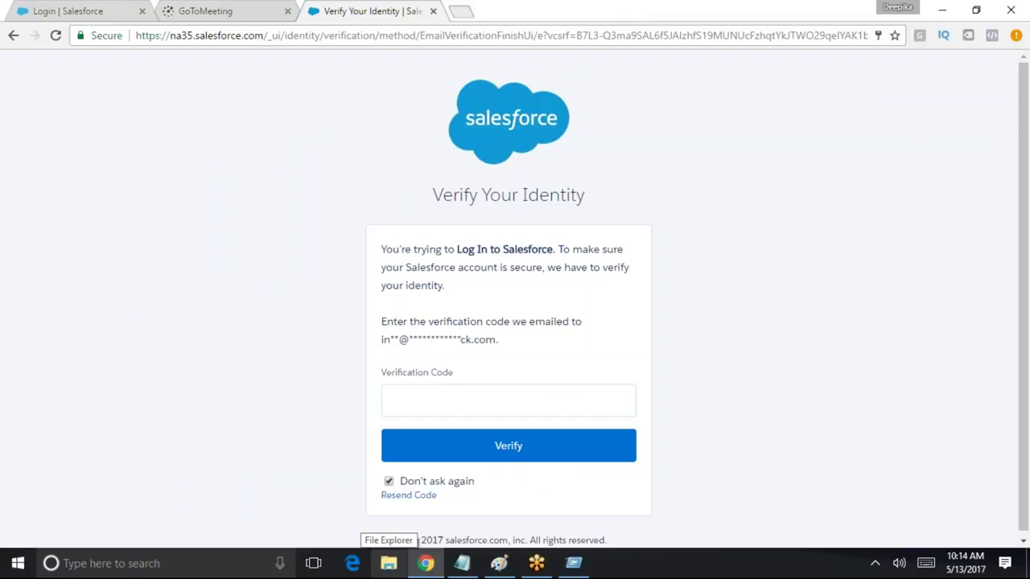
left_click(461, 11)
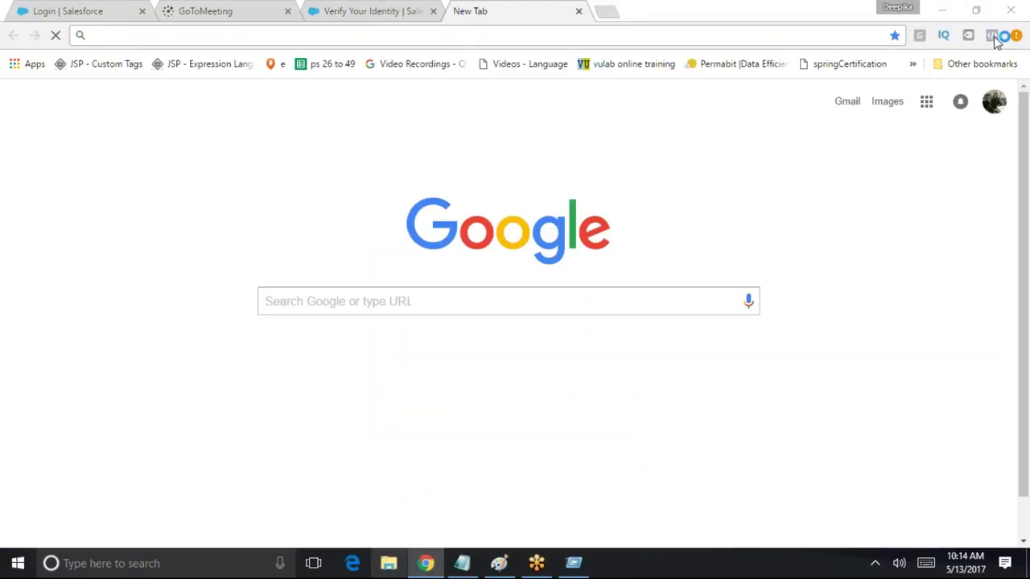
Search 'microsoft office 365', sign in, and open the Outlook mailbox
left_click(566, 10)
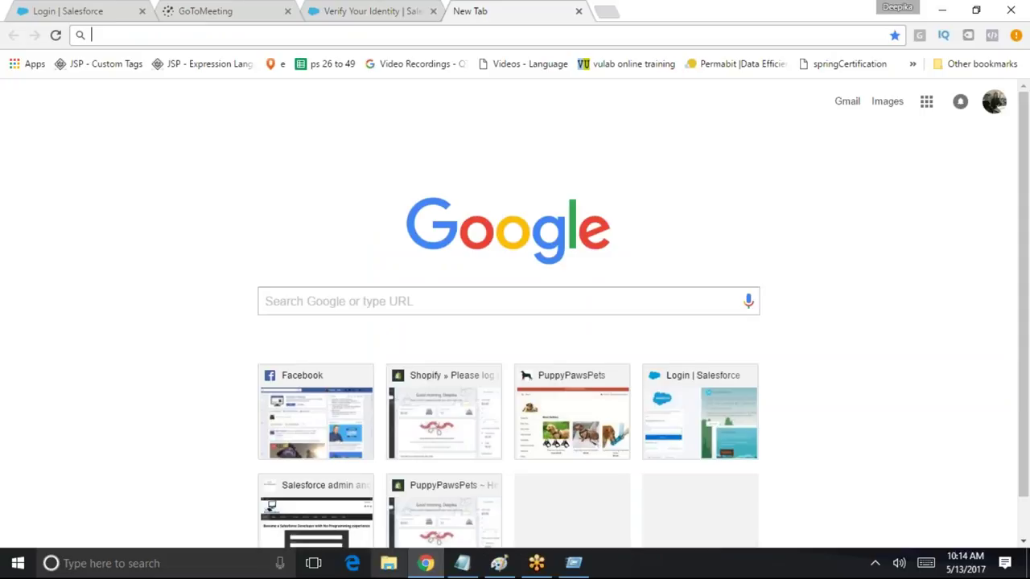
type("mi")
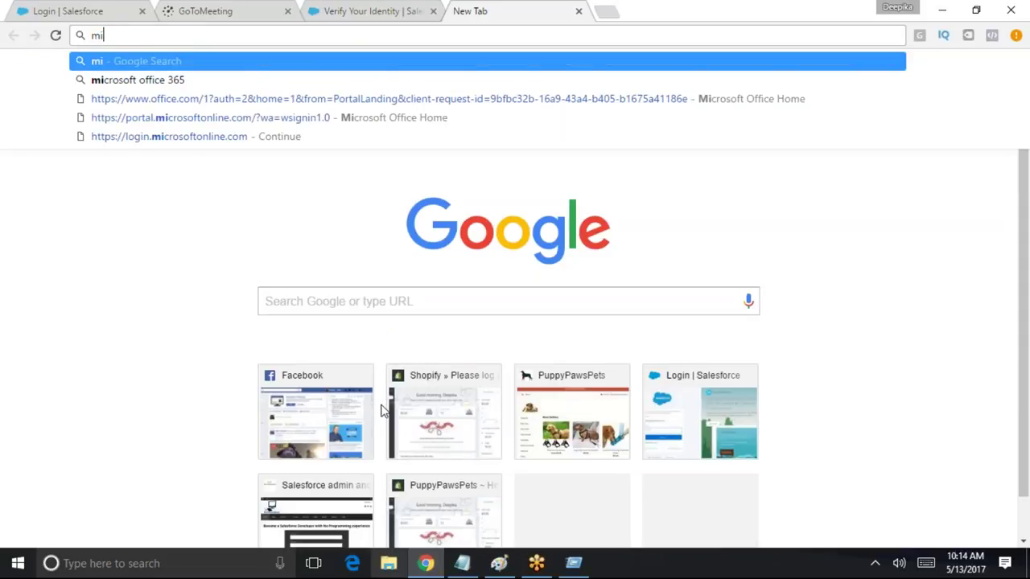
key("Down")
key("Return")
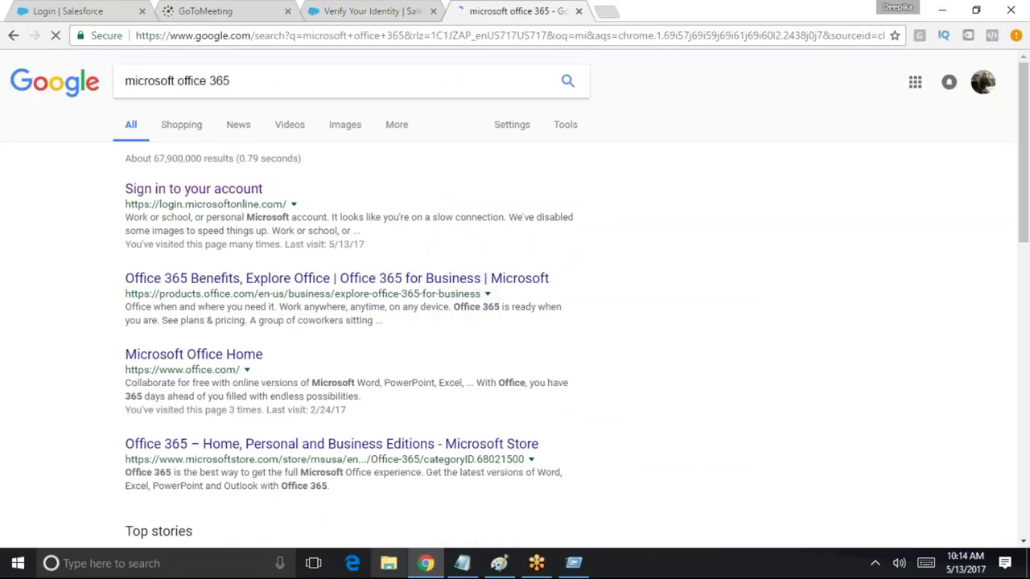
left_click(223, 196)
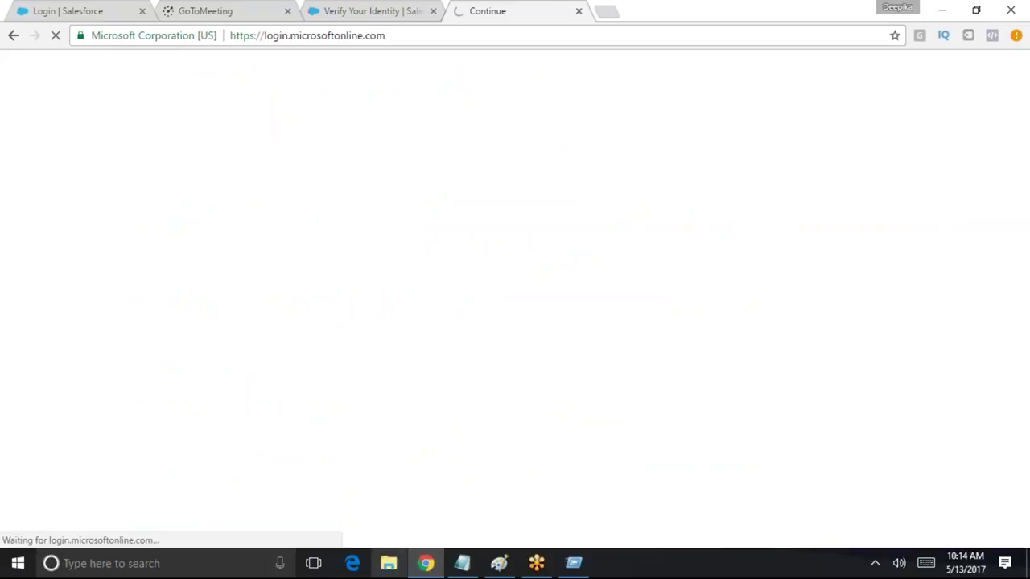
scroll(758, 493, "down", 2)
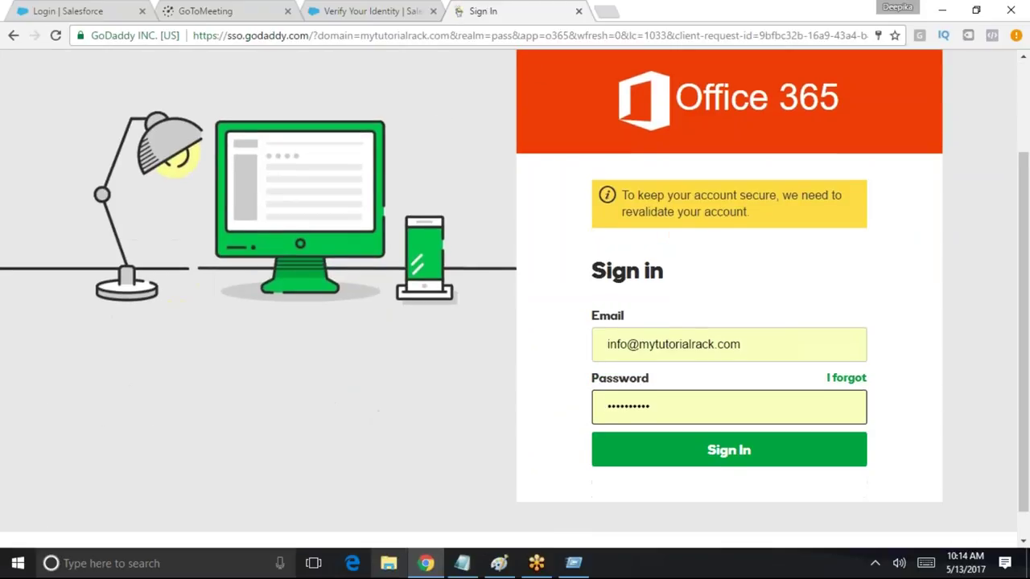
key("Return")
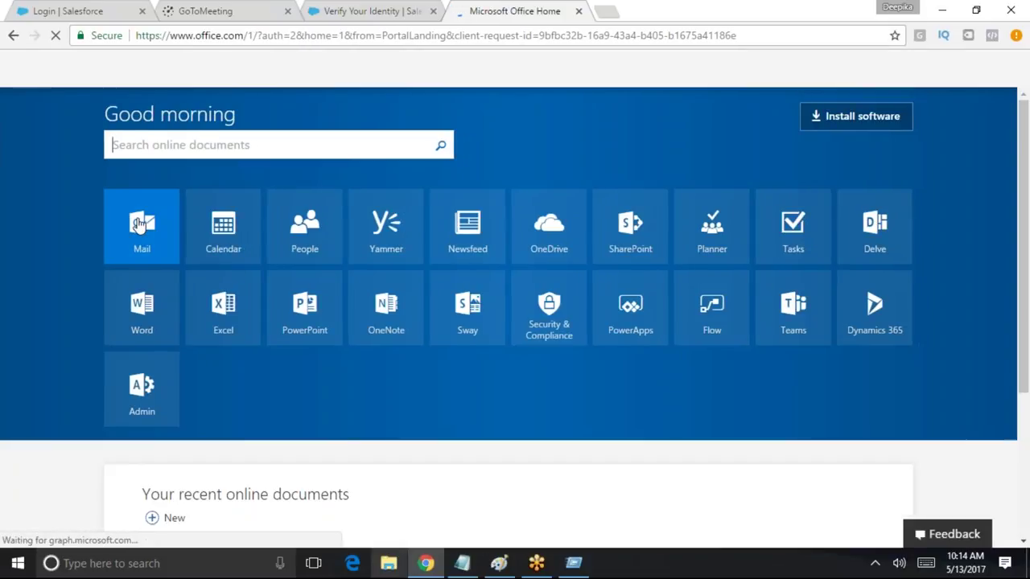
left_click(138, 208)
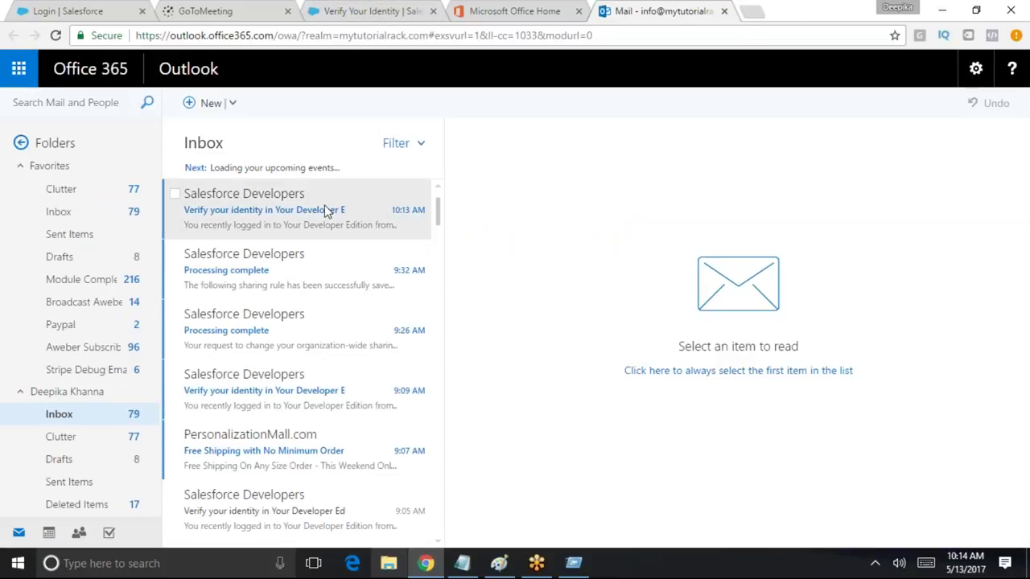
Copy the code from the Salesforce verification email and submit it on the Verify page
left_click(303, 210)
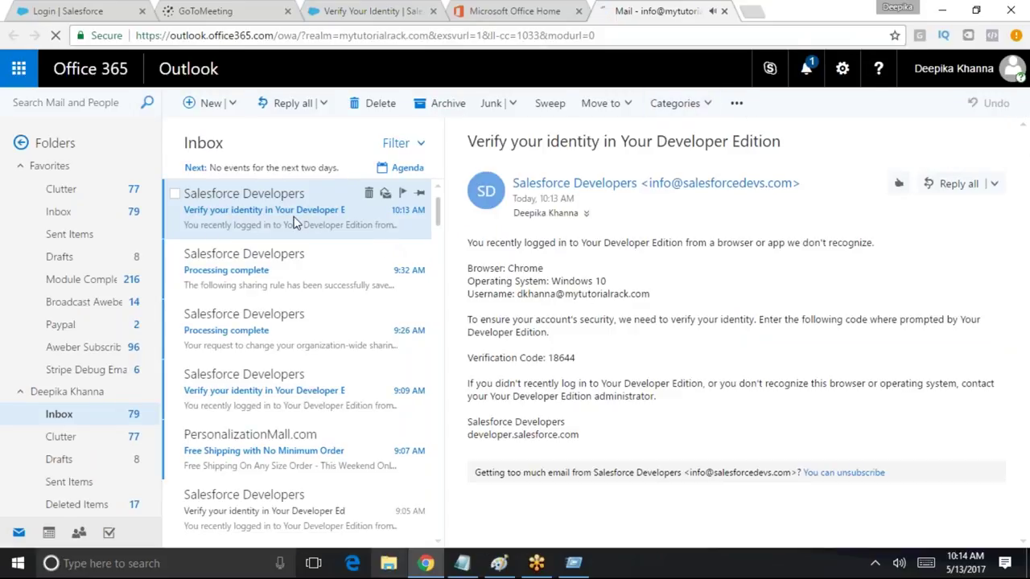
double_click(570, 357)
key("ctrl+c")
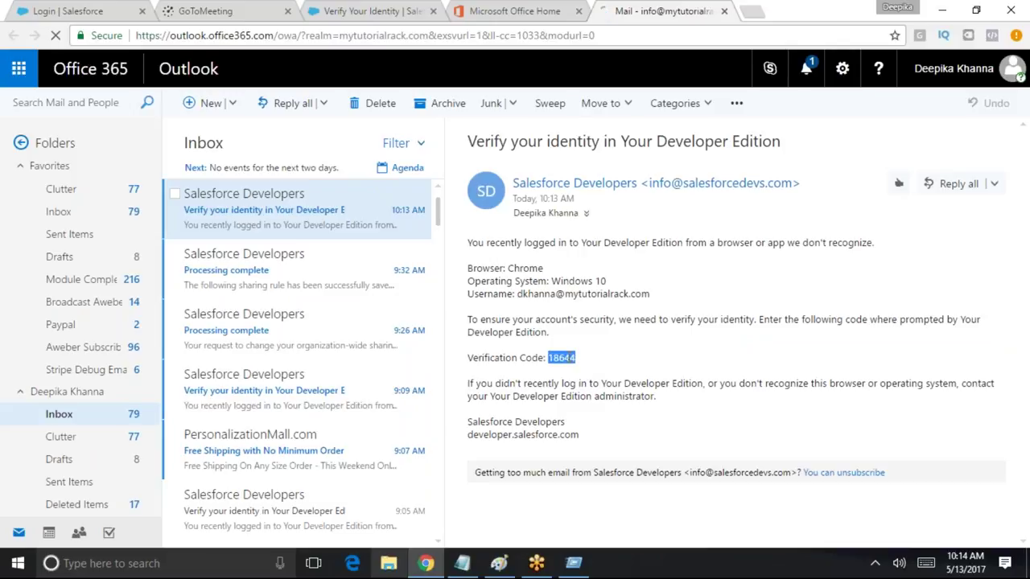
left_click(724, 11)
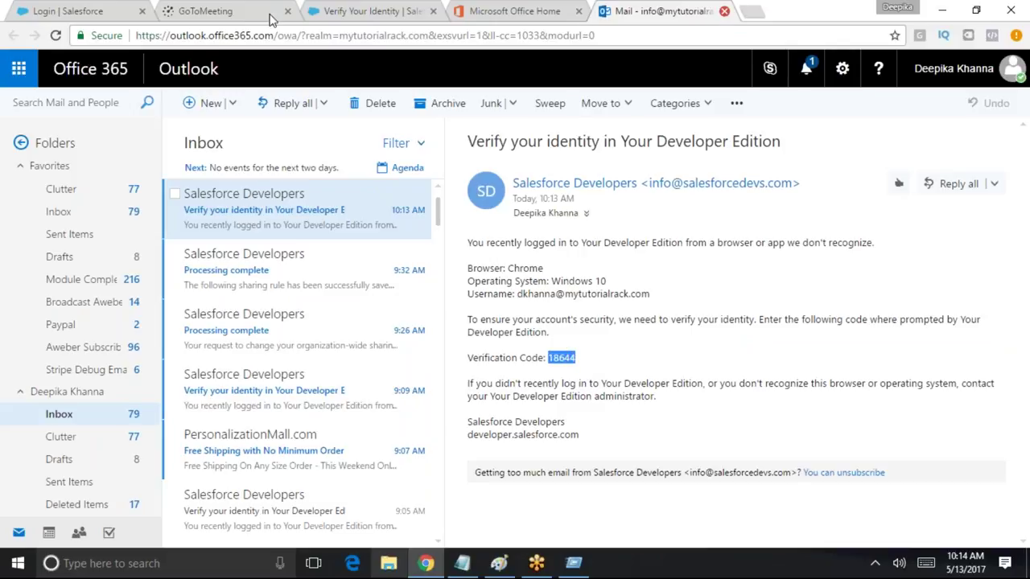
left_click(351, 12)
left_click(507, 400)
key("ctrl+v")
left_click(469, 447)
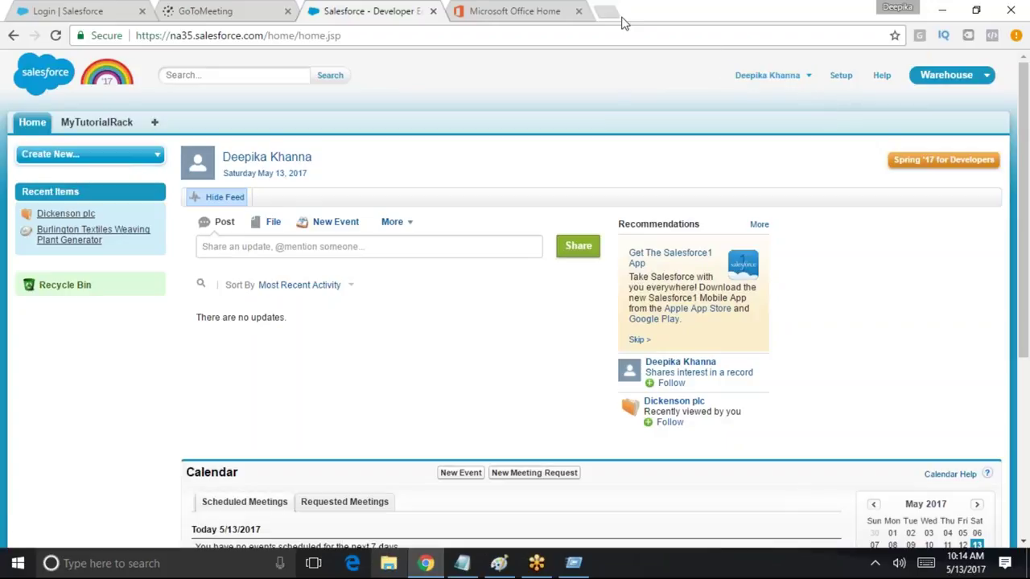
Look over the Warehouse app list, then return to the Salesforce login tab
left_click(949, 75)
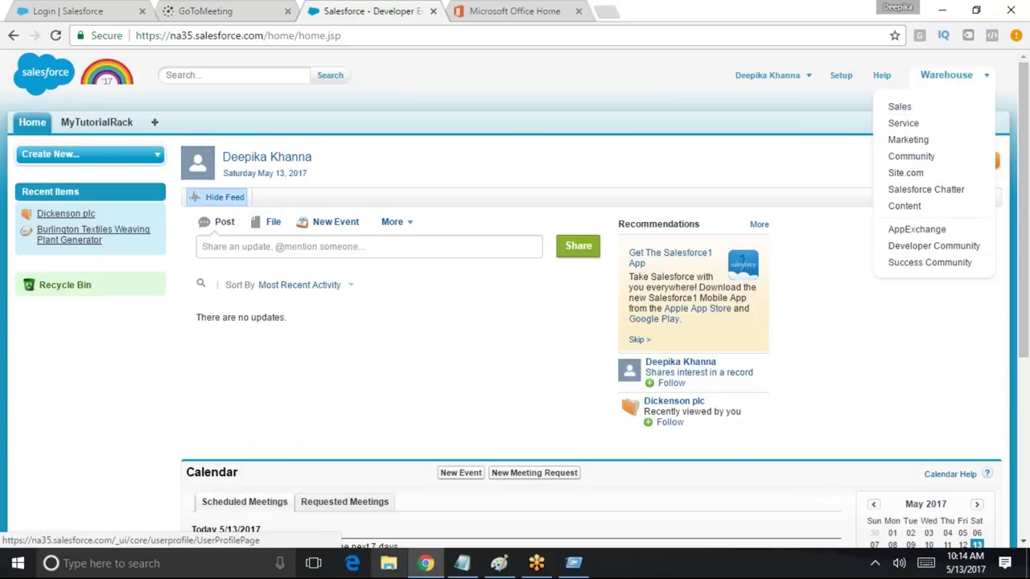
left_click(385, 126)
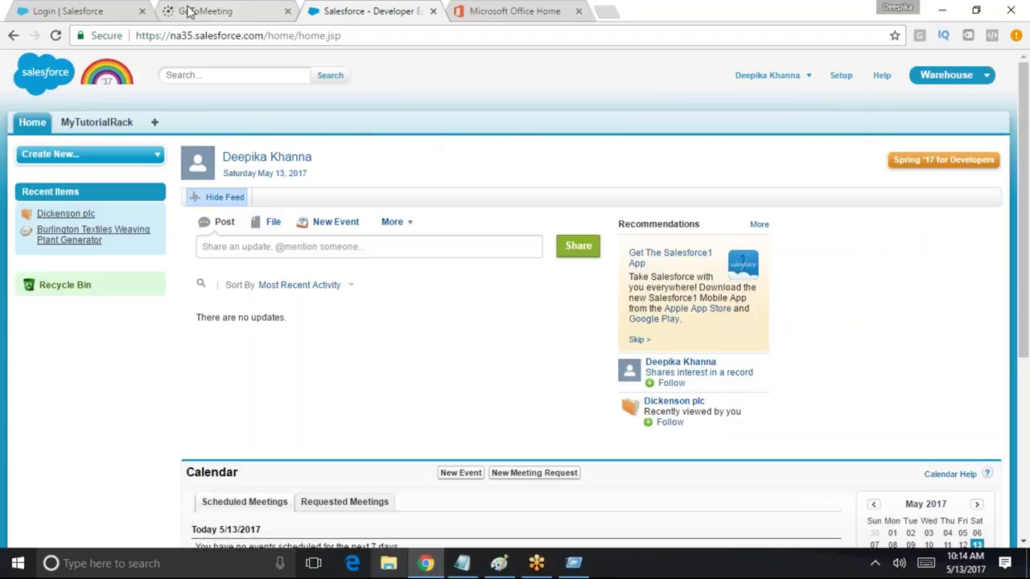
left_click(93, 11)
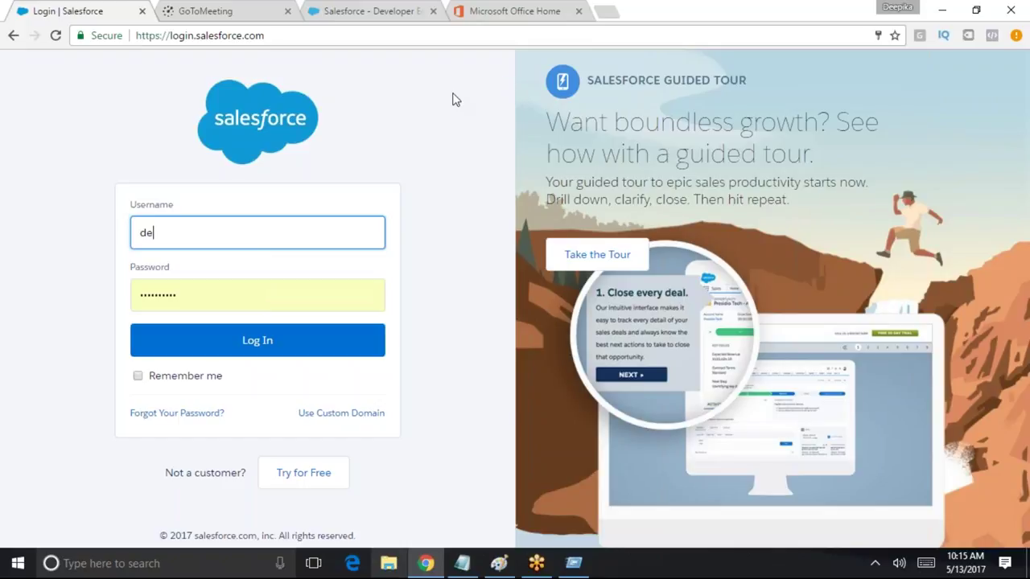
Pick the administrator's saved username from the autocomplete list and log in
type("i")
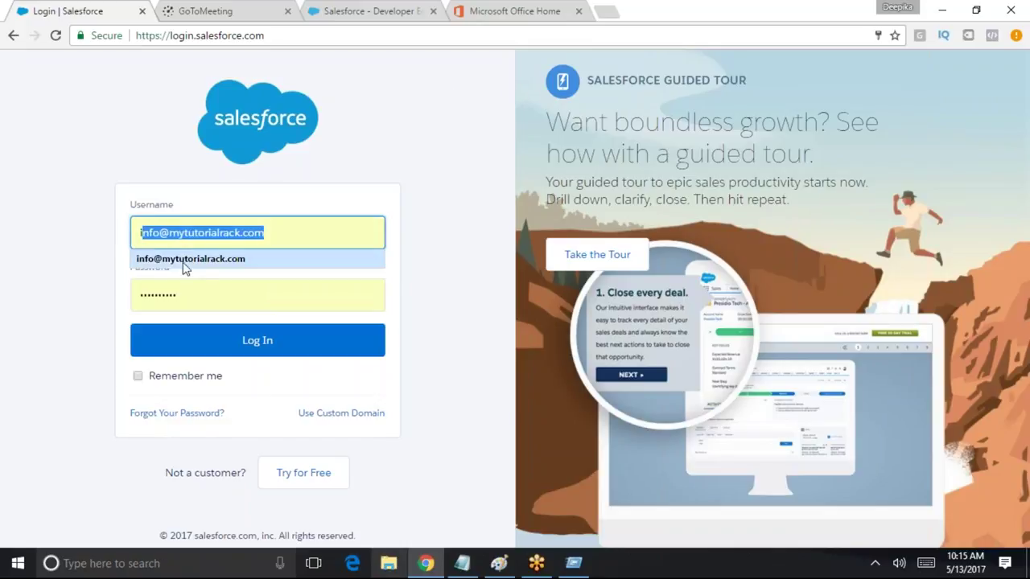
key("BackSpace")
type("de")
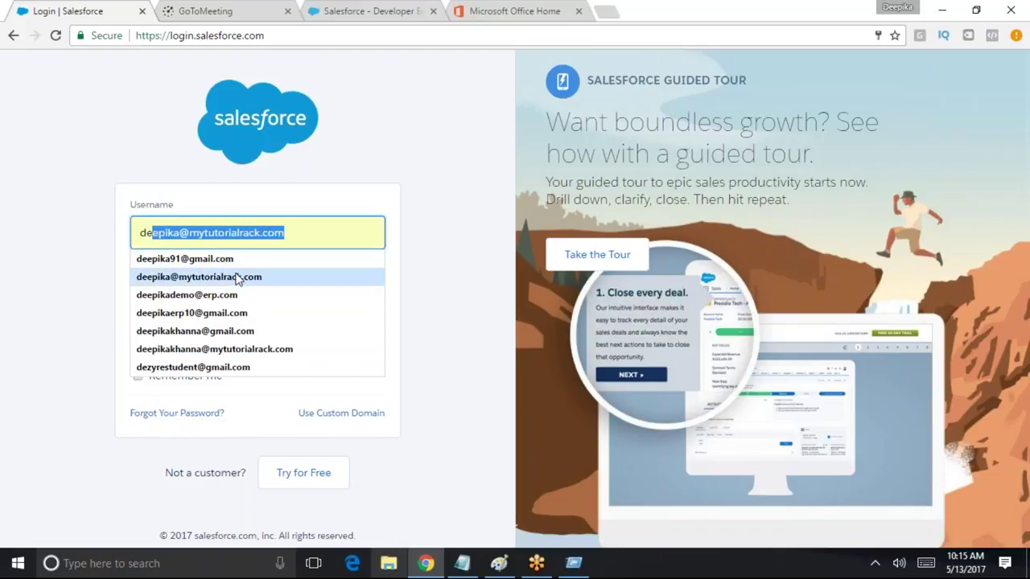
key("BackSpace")
key("BackSpace")
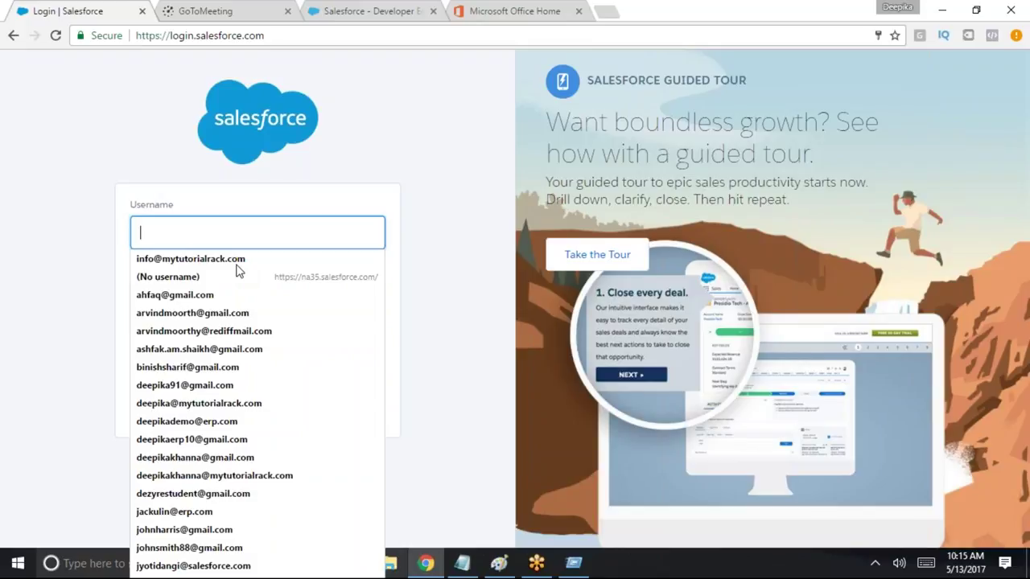
type("de")
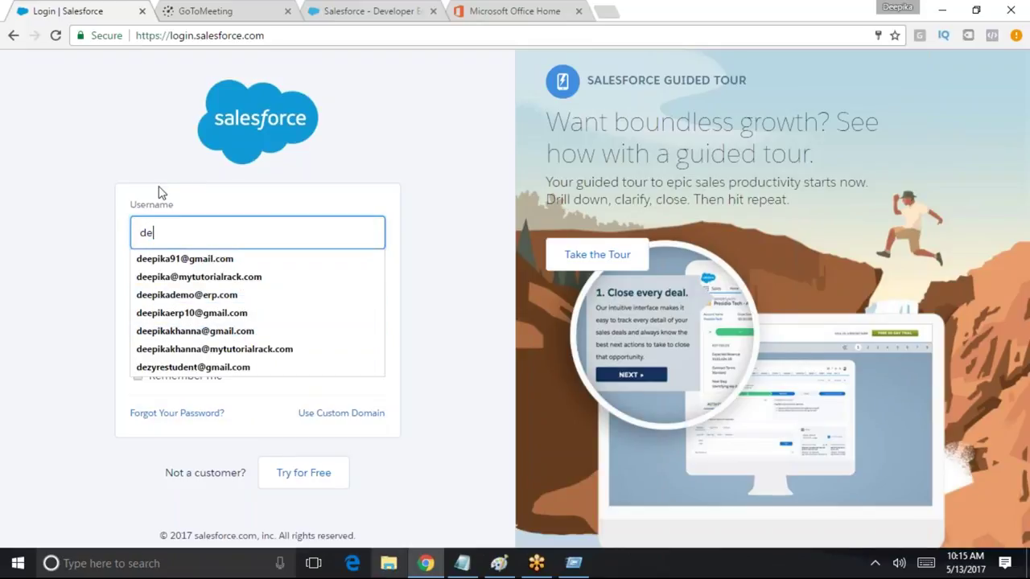
key("BackSpace")
key("BackSpace")
type("sa")
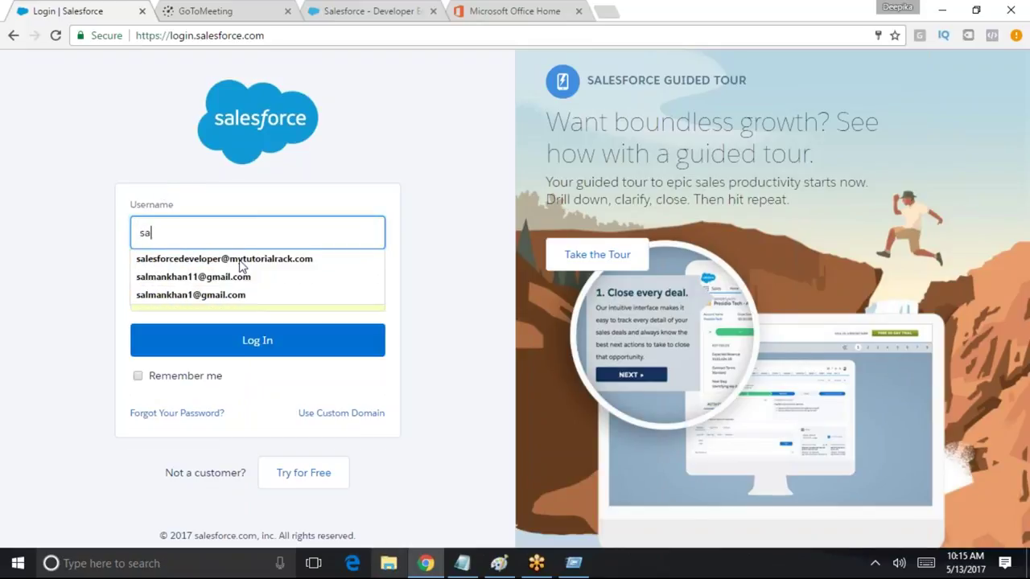
left_click(262, 259)
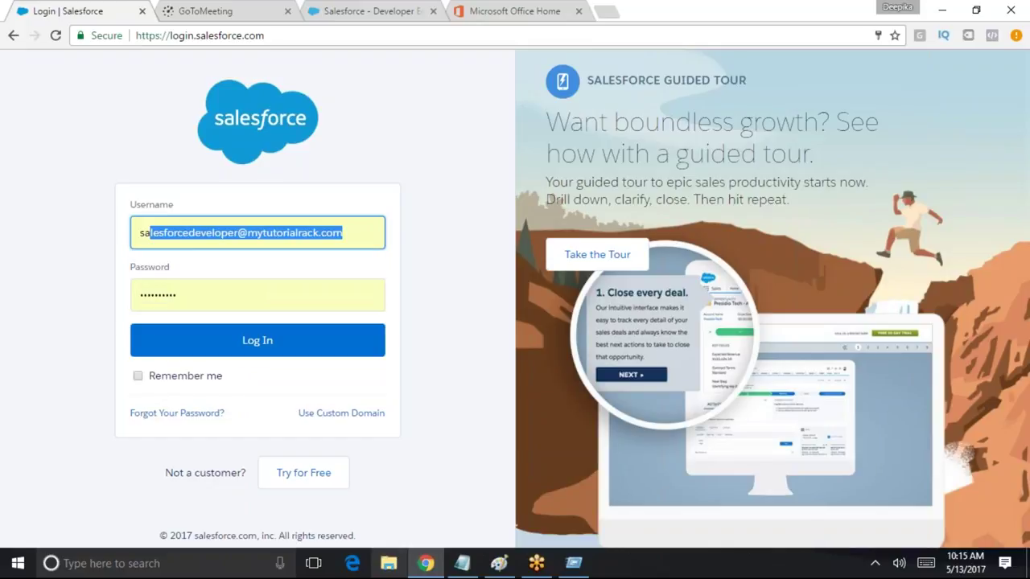
left_click(276, 343)
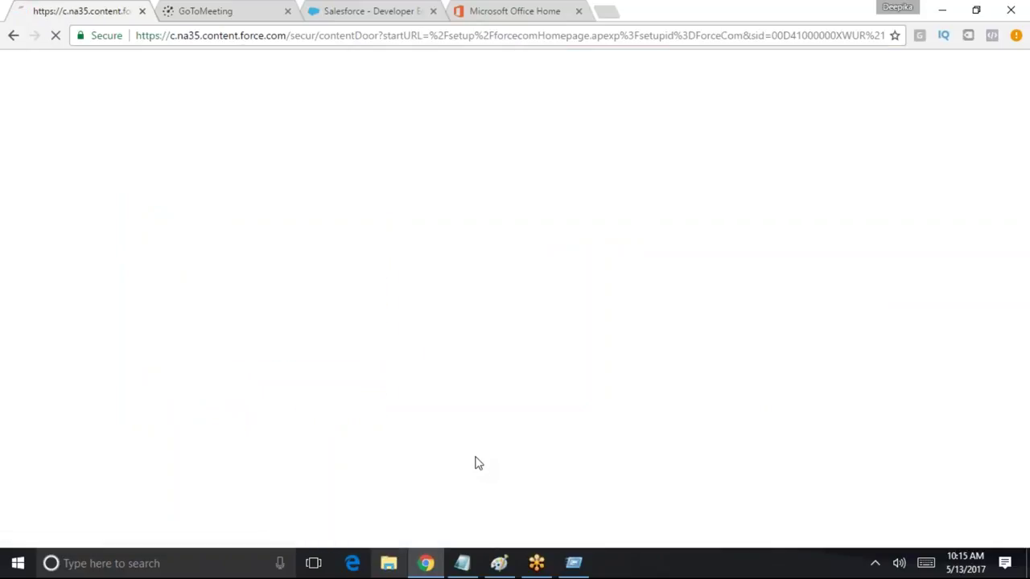
scroll(475, 464, "down", 3)
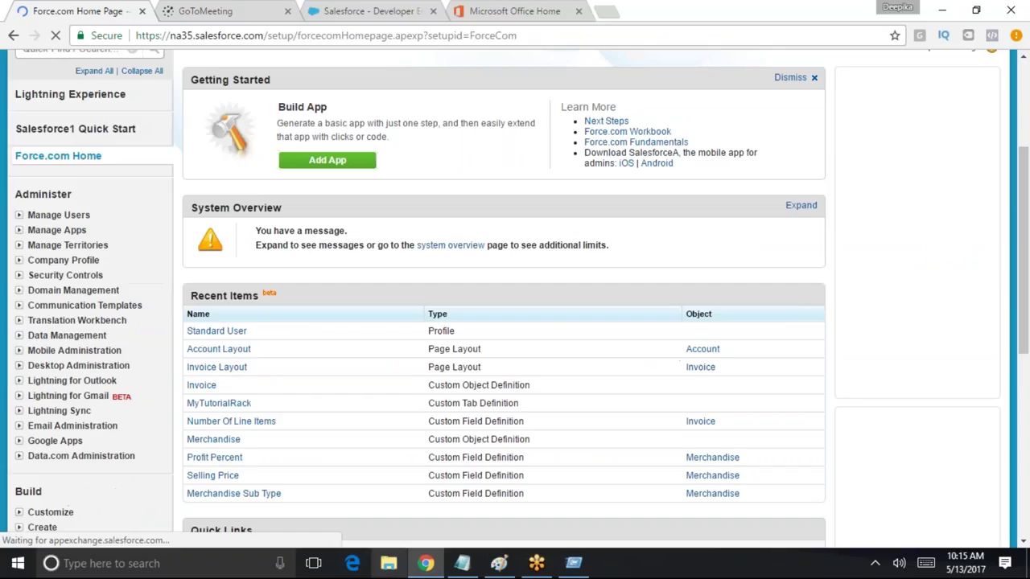
left_click(233, 309)
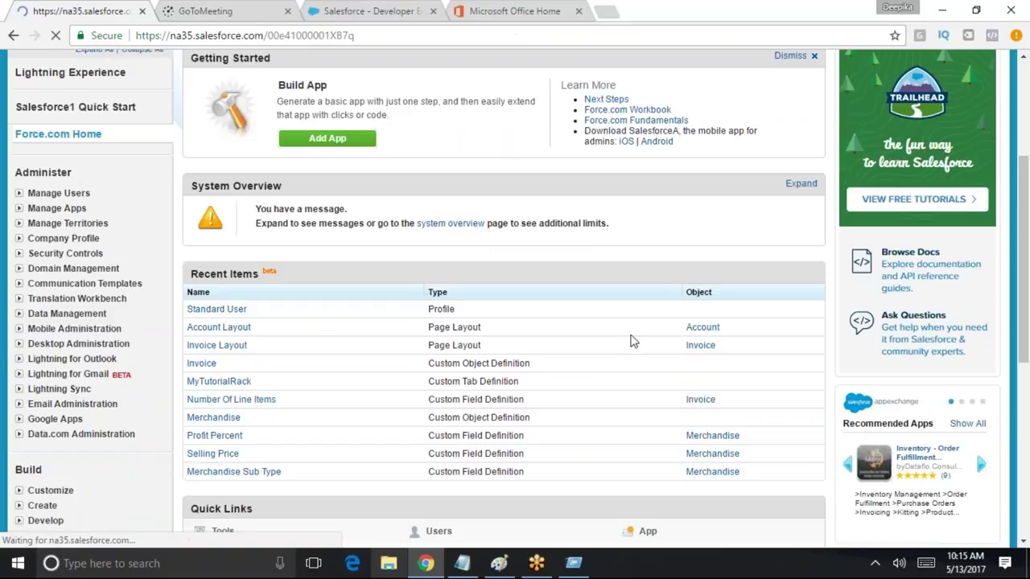
scroll(575, 364, "down", 3)
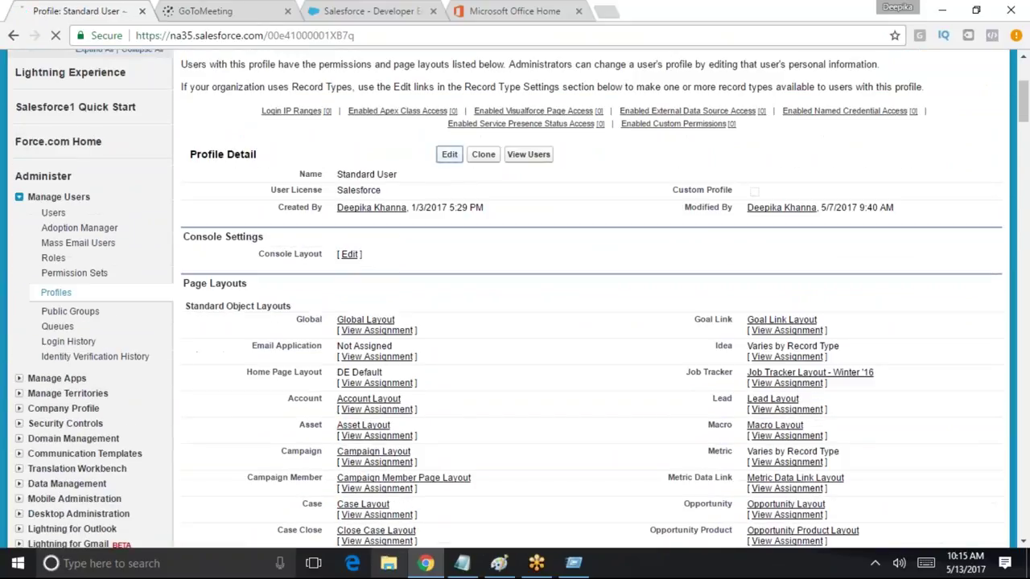
left_click(448, 154)
scroll(473, 338, "down", 2)
scroll(518, 387, "down", 15)
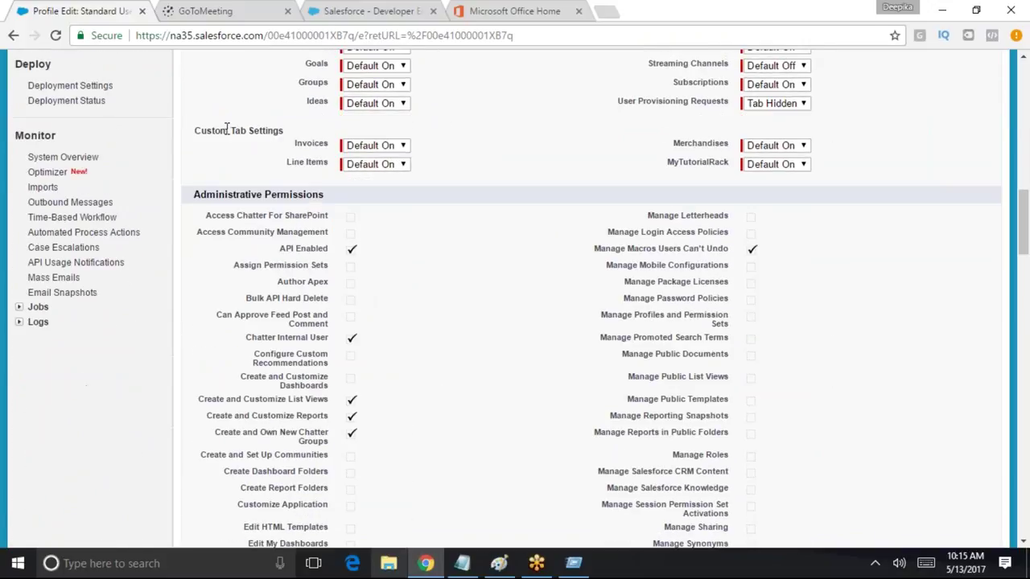
left_click_drag(208, 130, 305, 130)
scroll(759, 272, "down", 20)
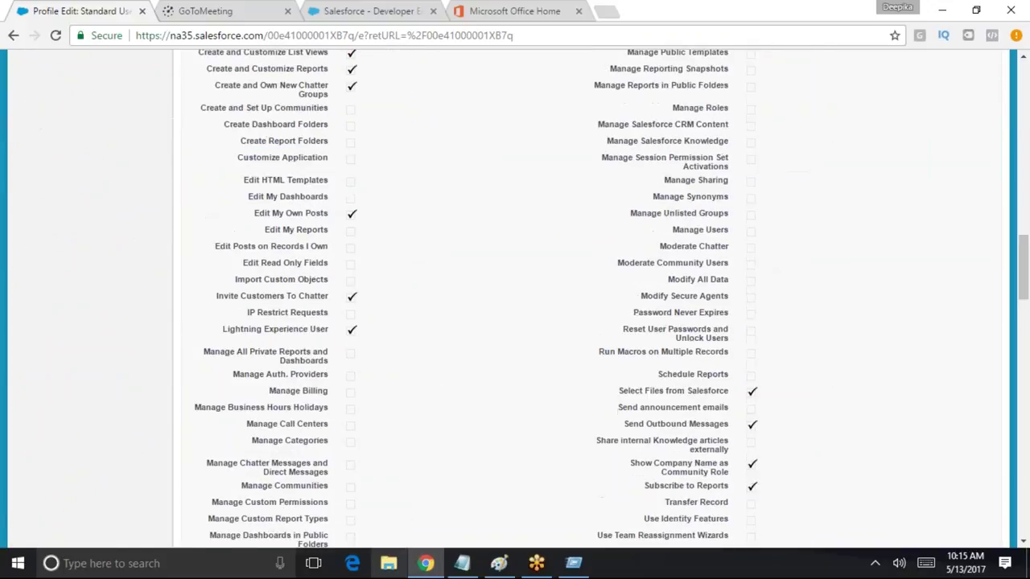
scroll(499, 327, "down", 8)
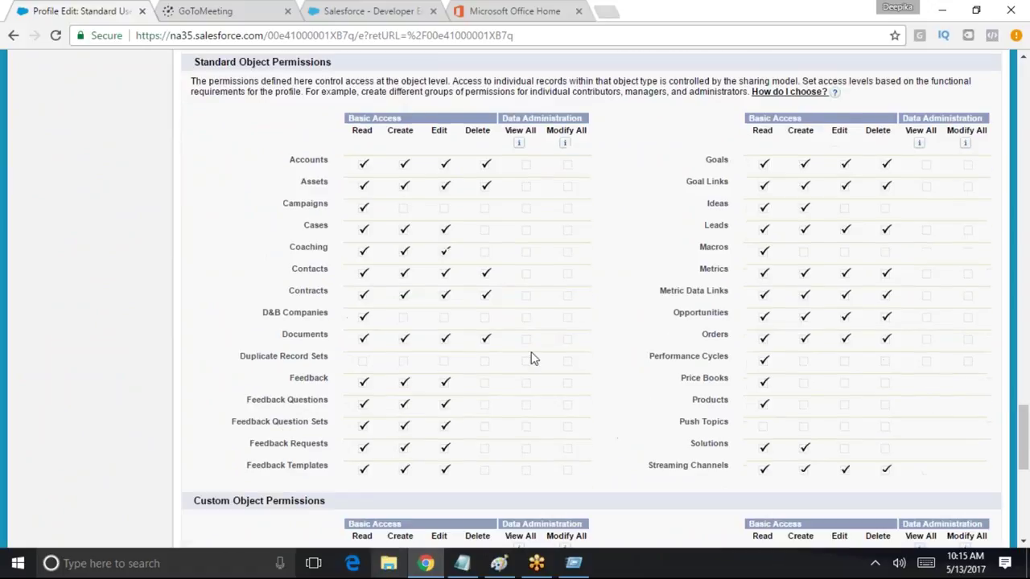
left_click_drag(327, 276, 201, 274)
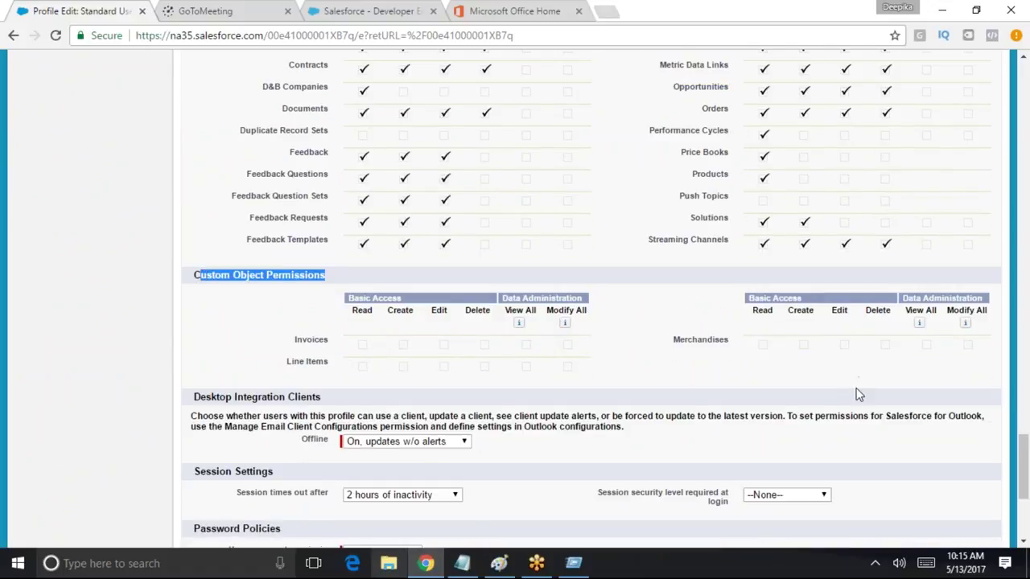
scroll(858, 394, "up", 8)
scroll(518, 359, "down", 10)
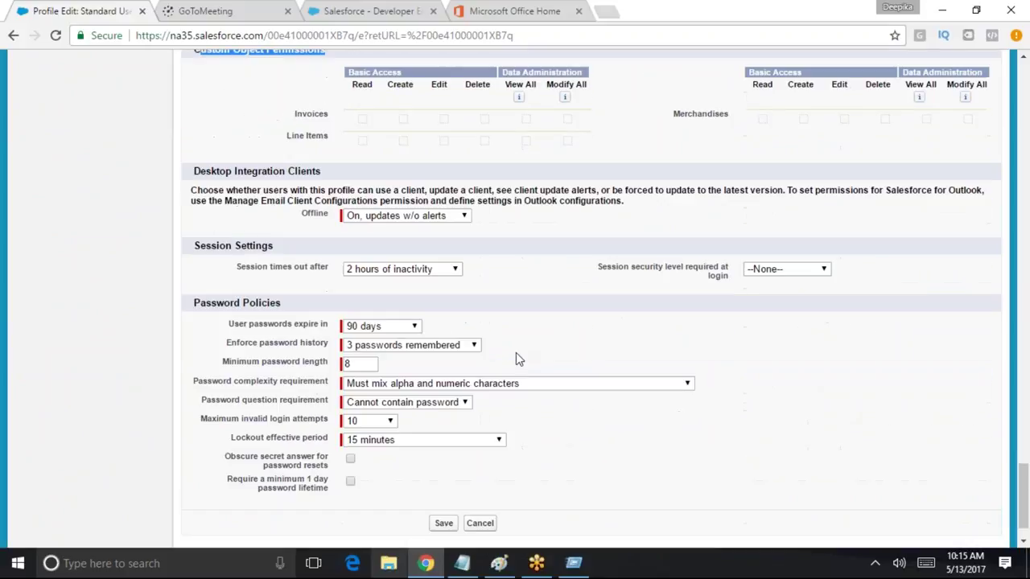
scroll(515, 359, "up", 3)
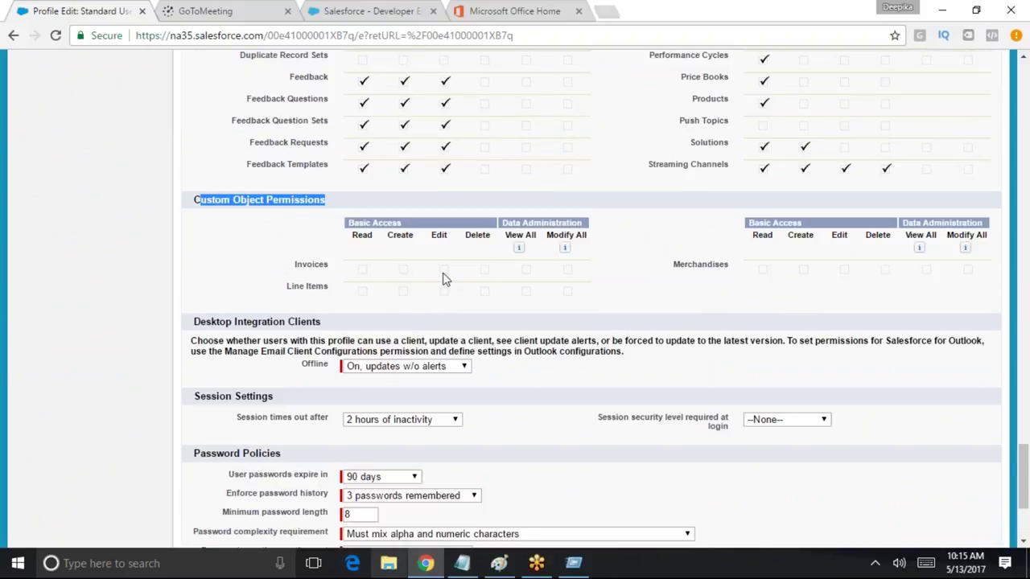
left_click(454, 307)
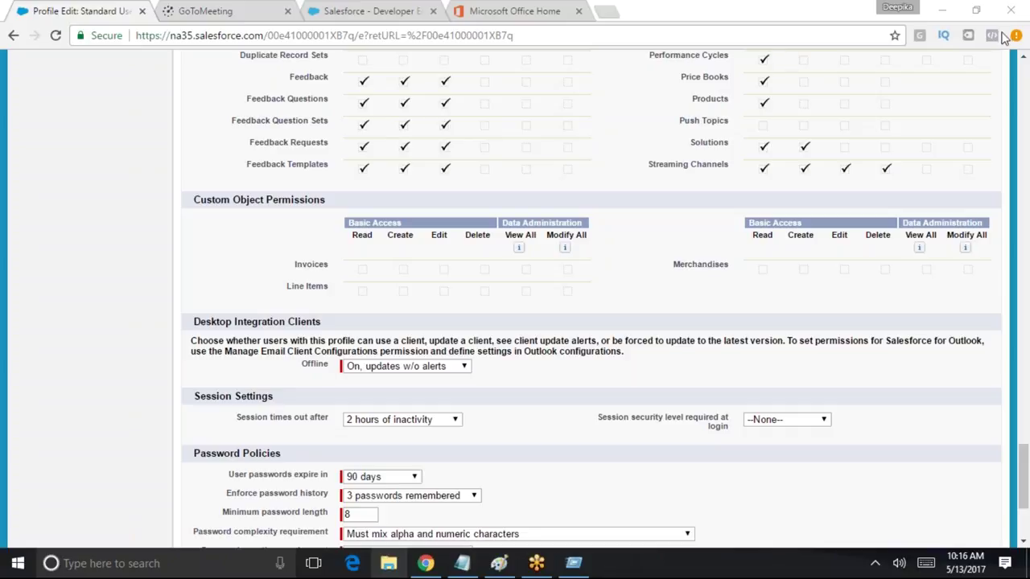
scroll(795, 200, "up", 15)
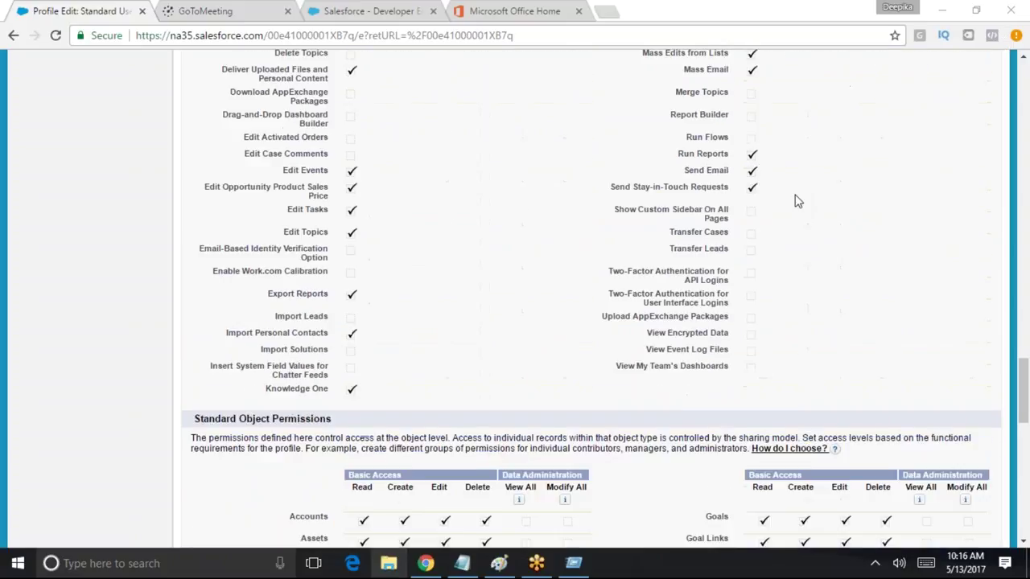
scroll(560, 147, "up", 20)
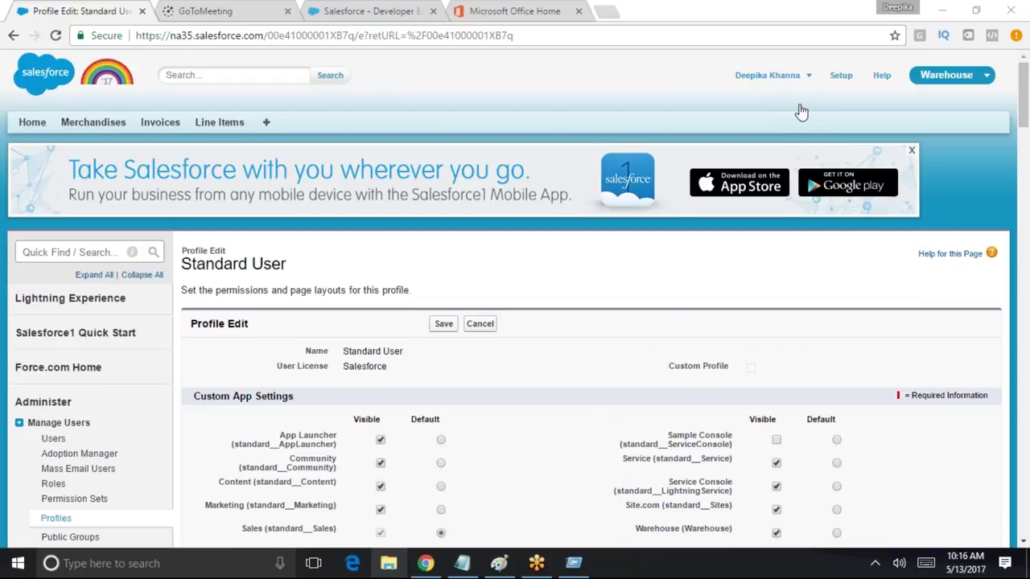
scroll(523, 363, "down", 20)
scroll(362, 359, "down", 20)
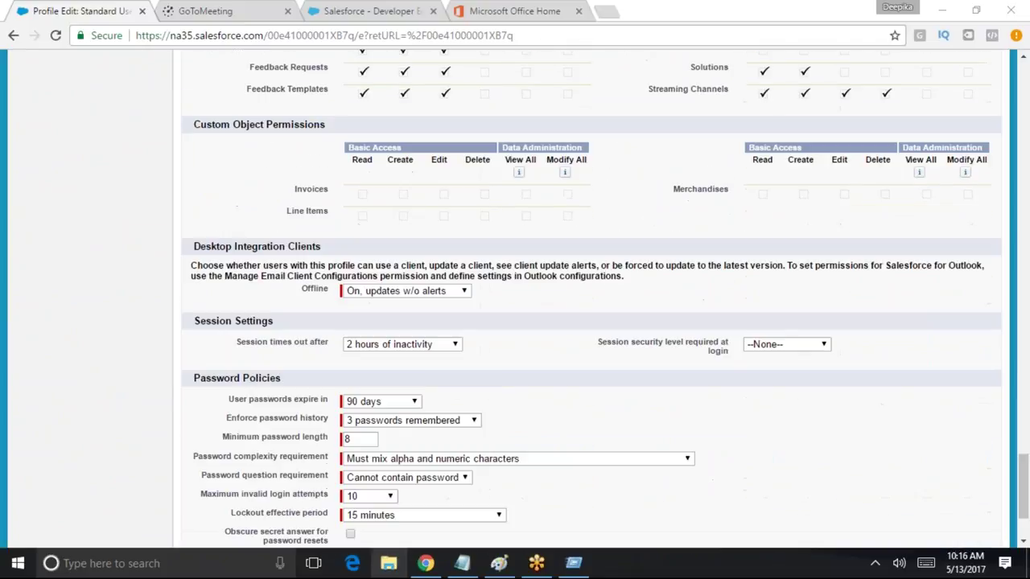
left_click_drag(362, 199, 843, 218)
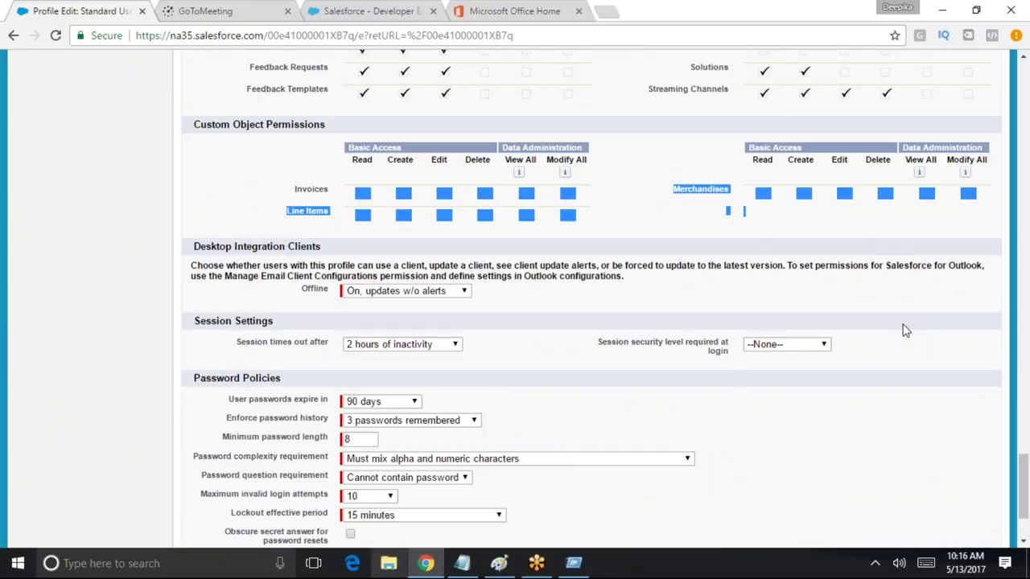
scroll(768, 469, "up", 3)
left_click(777, 461)
scroll(779, 464, "up", 15)
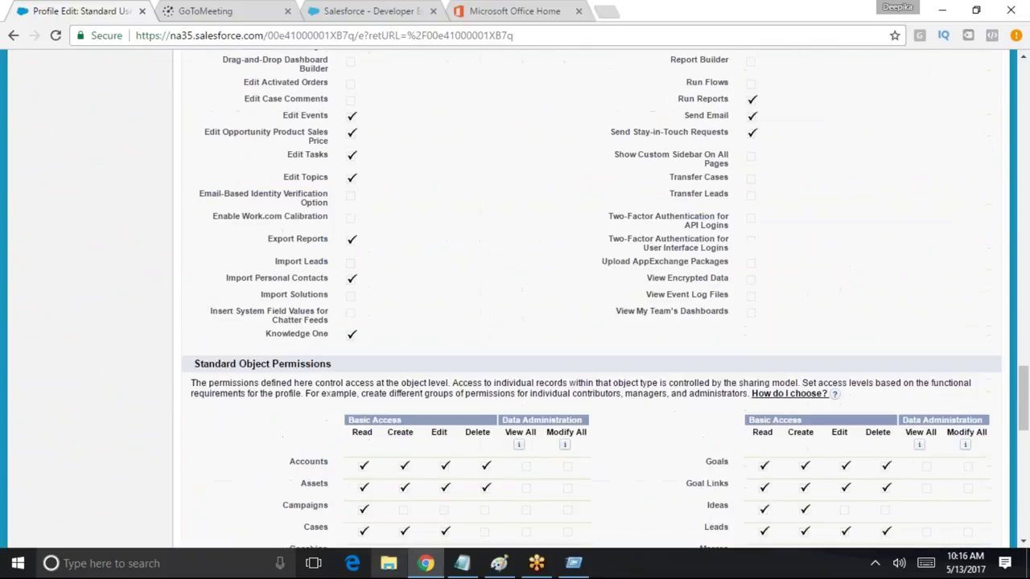
scroll(434, 459, "up", 7)
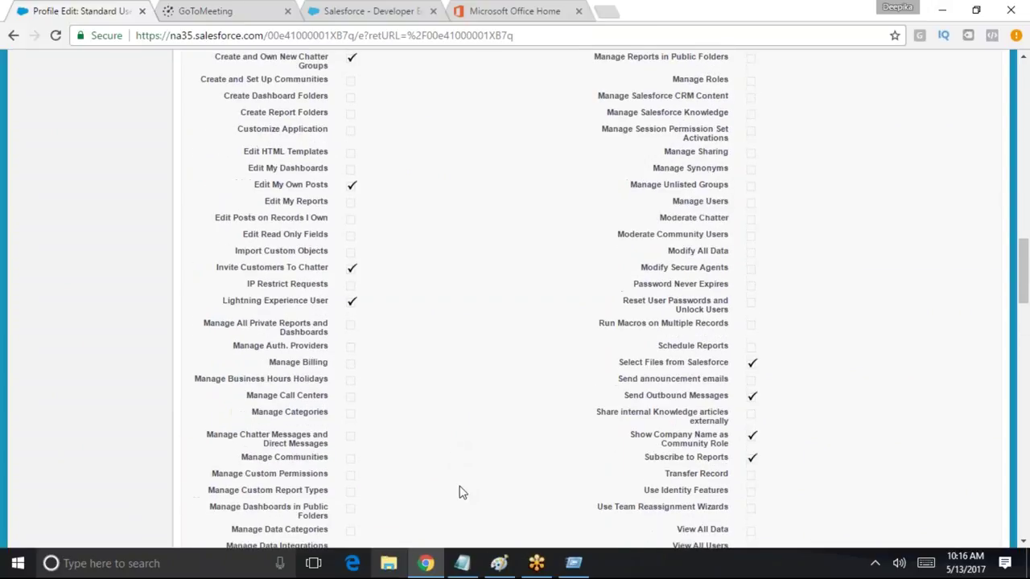
scroll(565, 325, "up", 15)
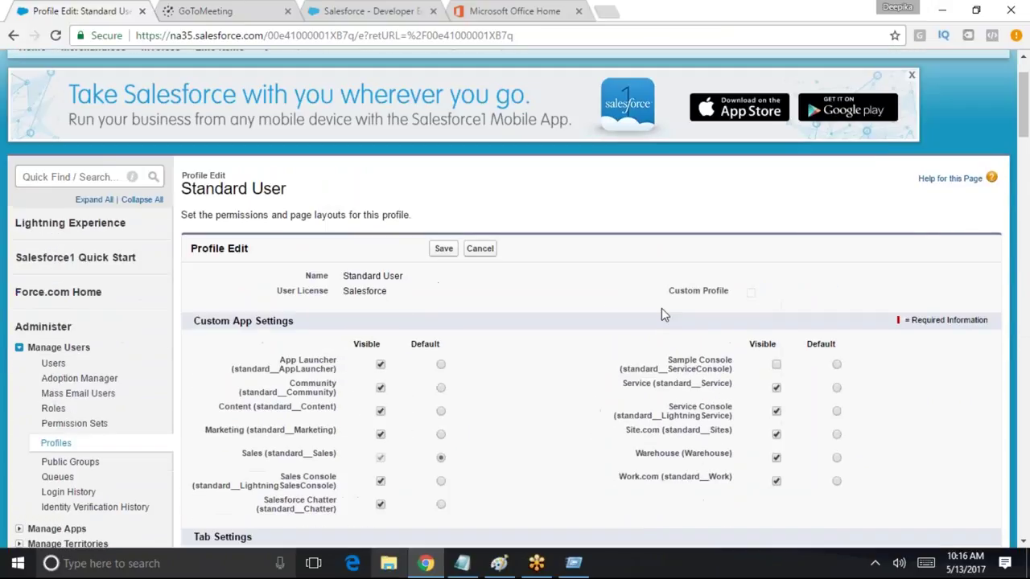
Leave the profile editor unsaved and start cloning Standard User as 'Custom Standard User'
left_click(479, 324)
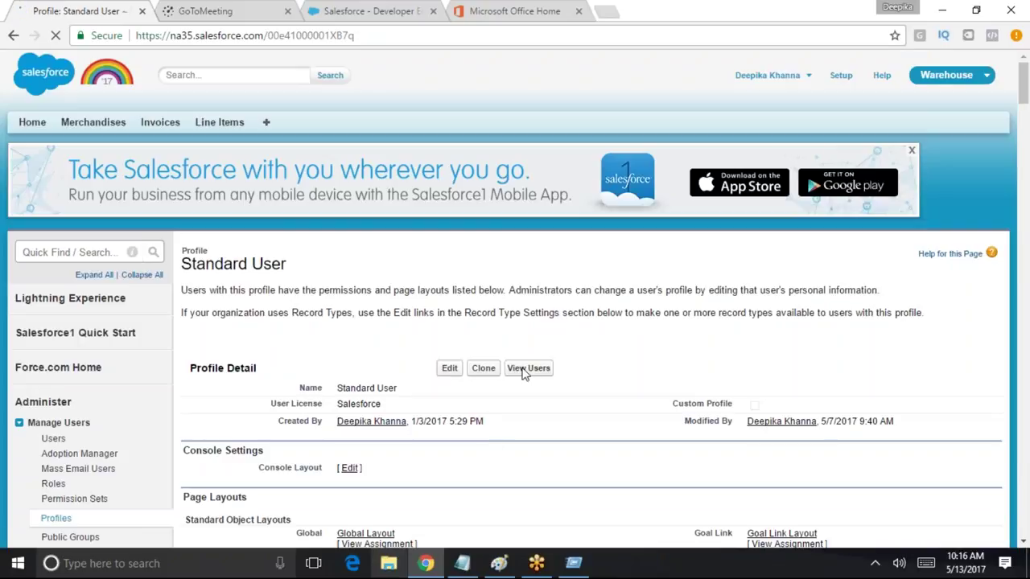
left_click(485, 382)
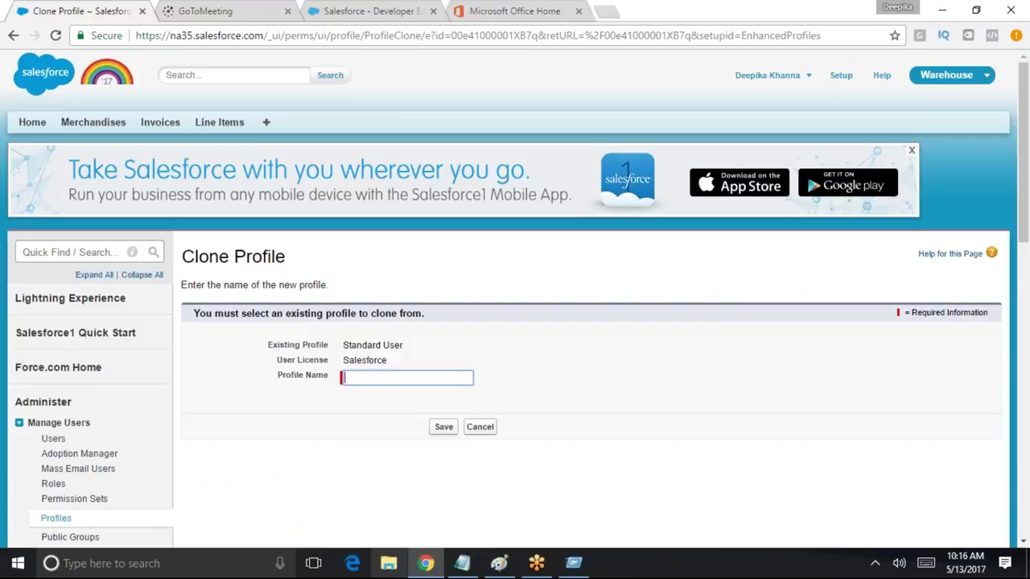
type("CUstom ")
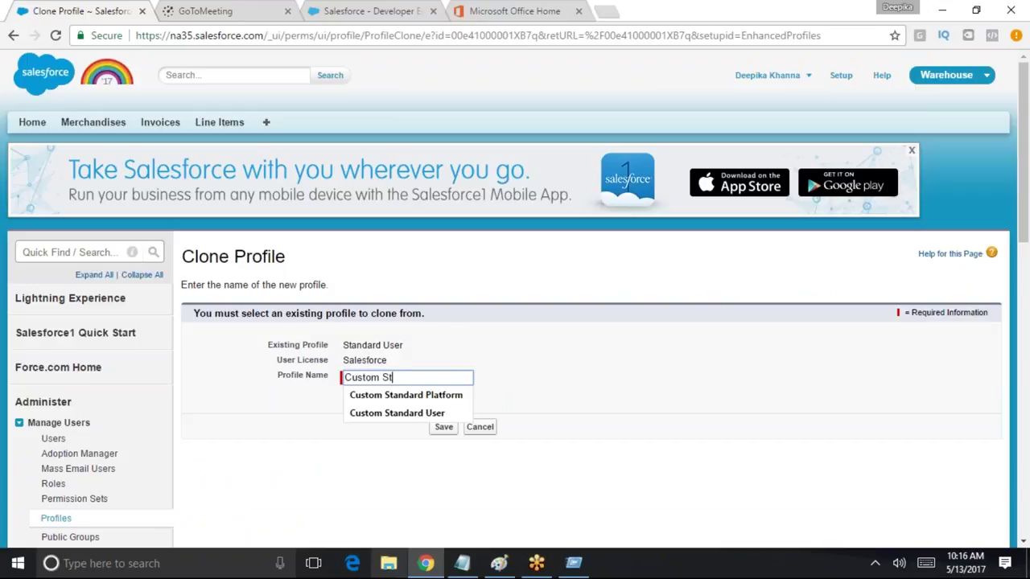
type("Standard User")
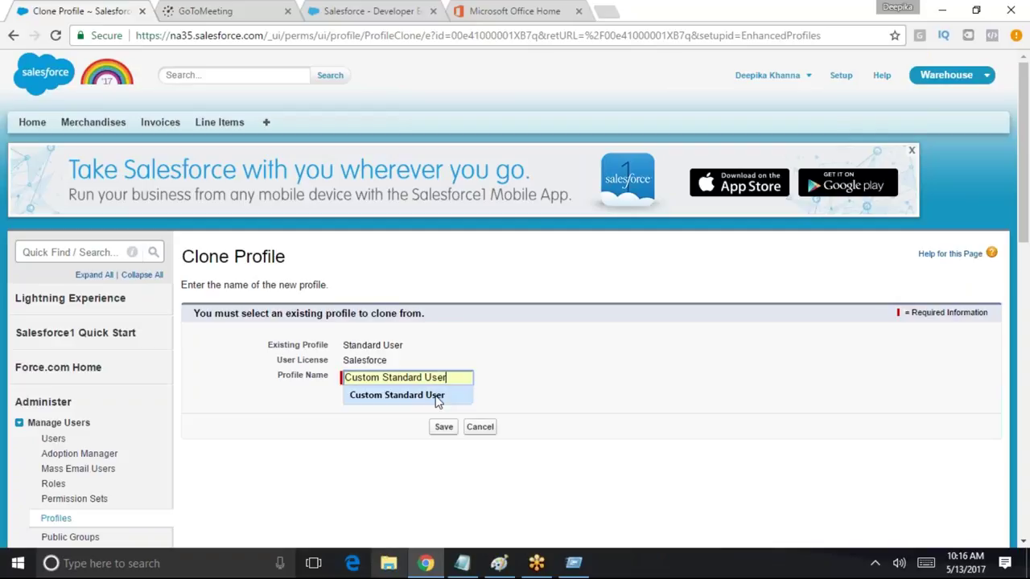
left_click(452, 442)
Try saving the clone, hit the name-already-in-use error, and cancel back to Standard User
left_click(443, 427)
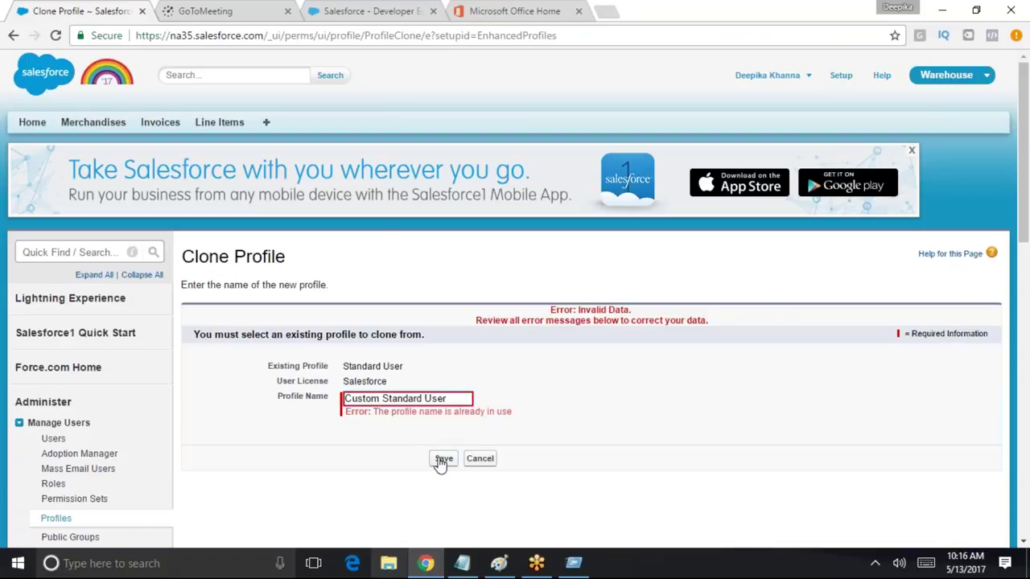
left_click(446, 460)
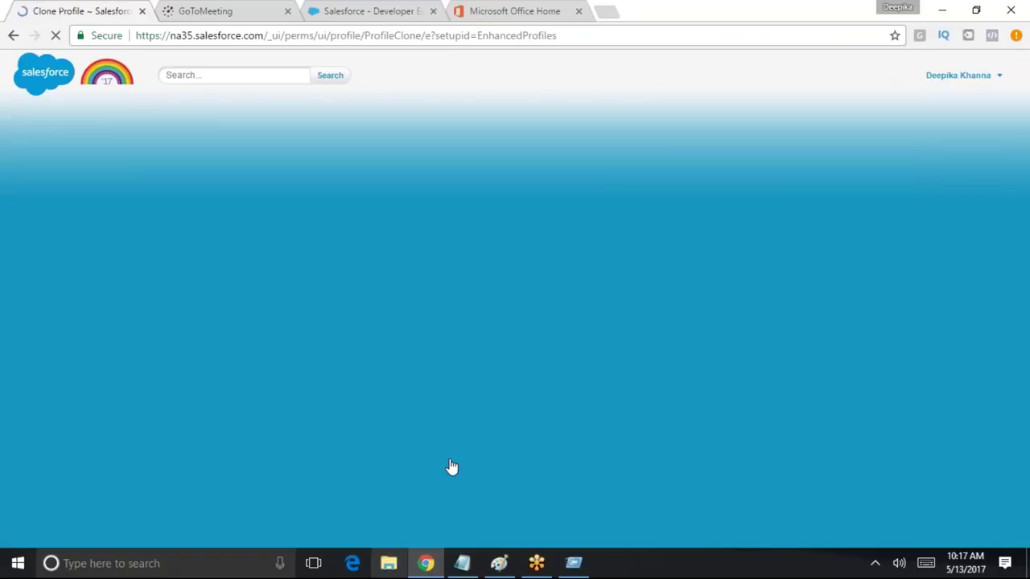
left_click(478, 461)
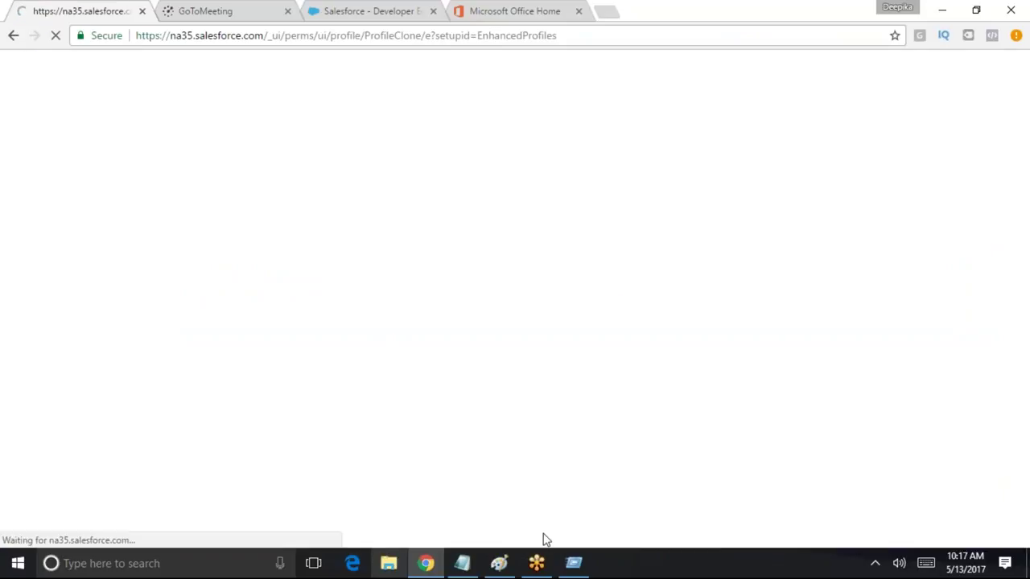
left_click(119, 253)
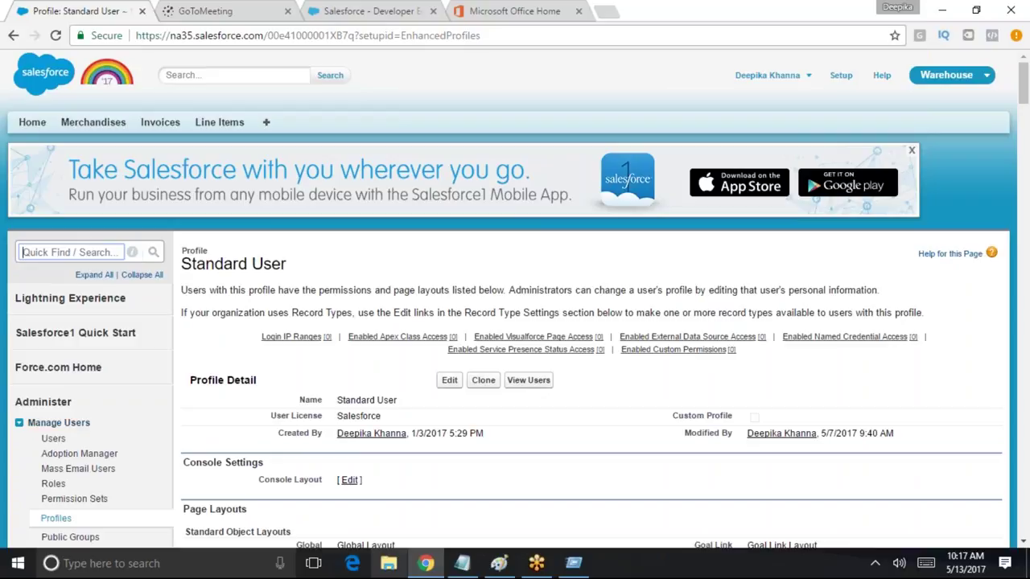
left_click(55, 518)
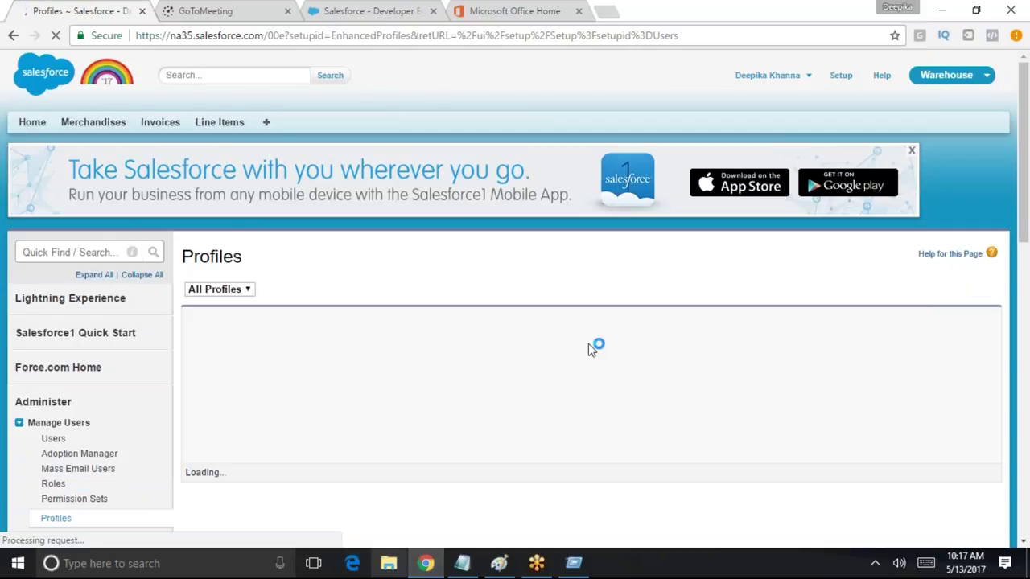
scroll(724, 337, "down", 1)
left_click(800, 244)
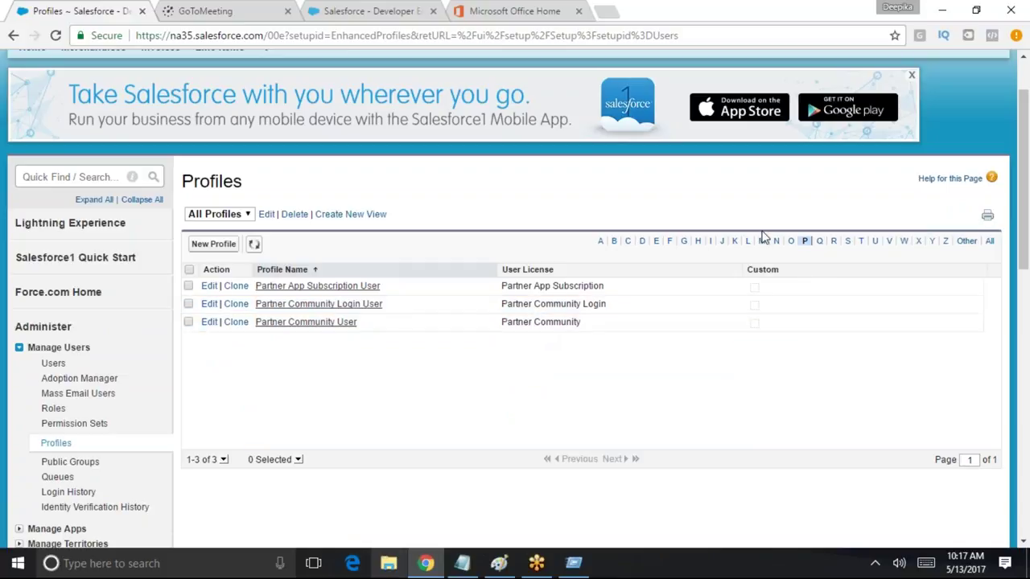
left_click(628, 241)
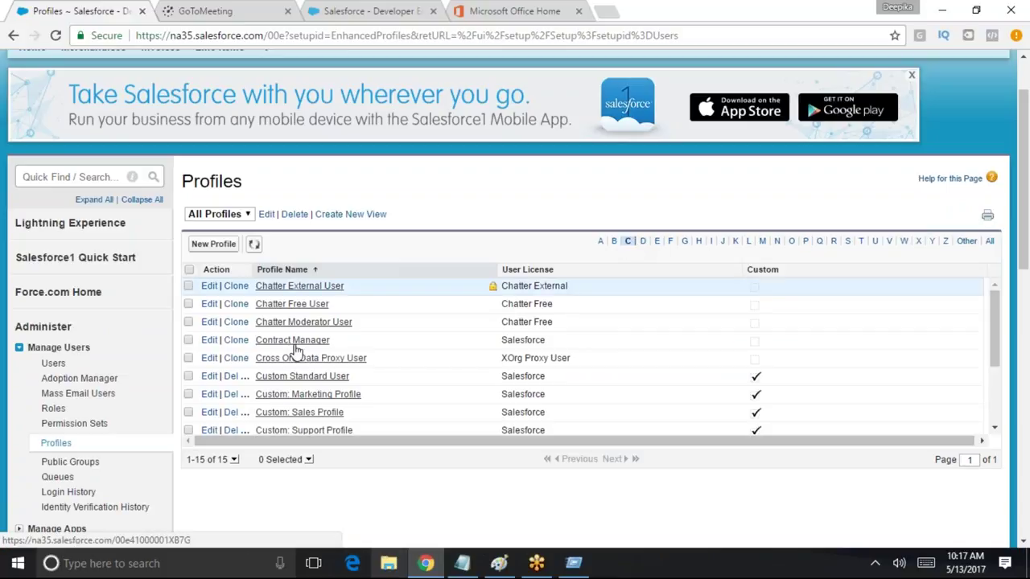
scroll(336, 353, "down", 3)
scroll(336, 353, "up", 2)
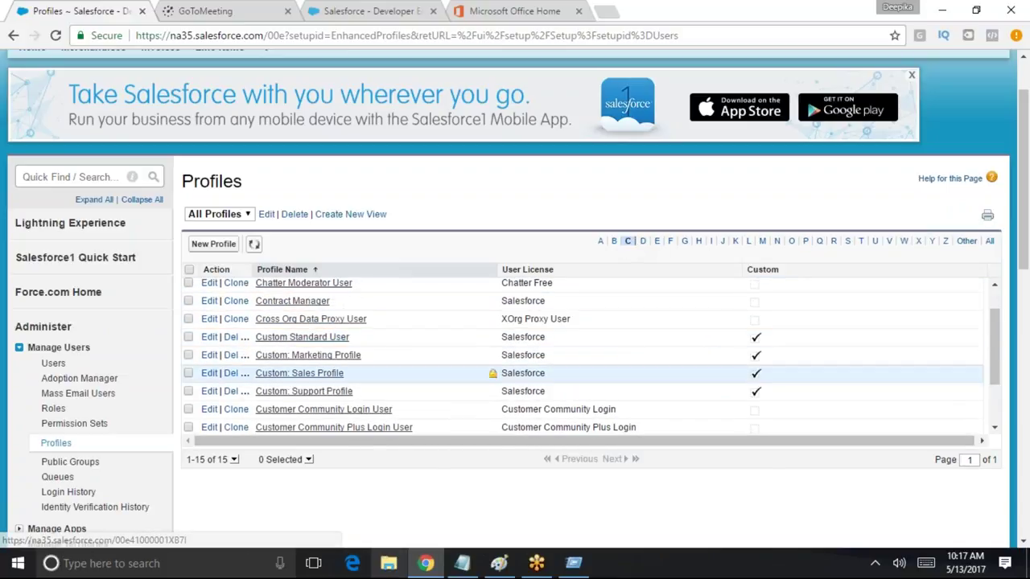
left_click(209, 337)
scroll(499, 418, "down", 15)
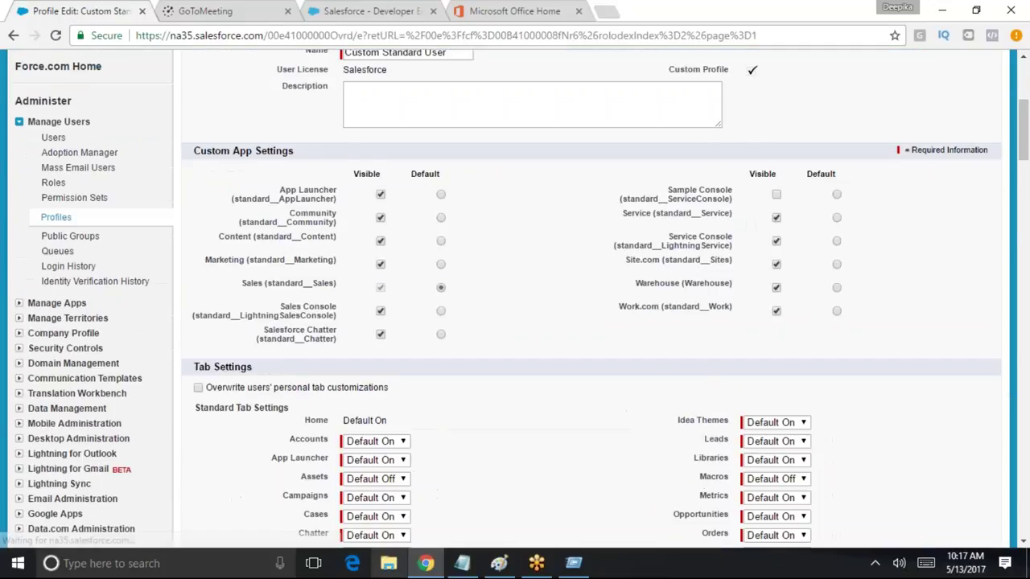
scroll(494, 440, "down", 20)
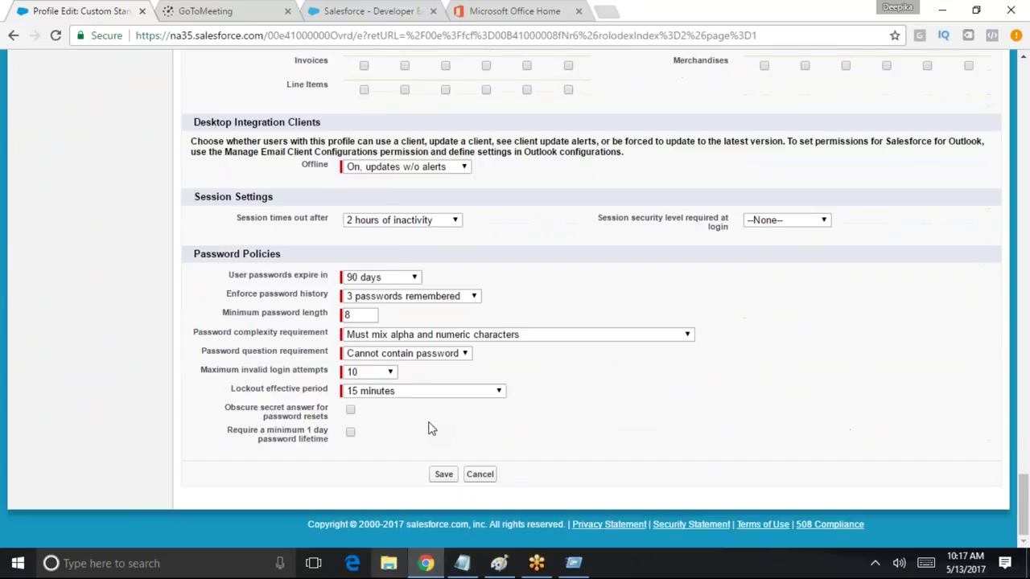
scroll(429, 428, "up", 5)
left_click(364, 443)
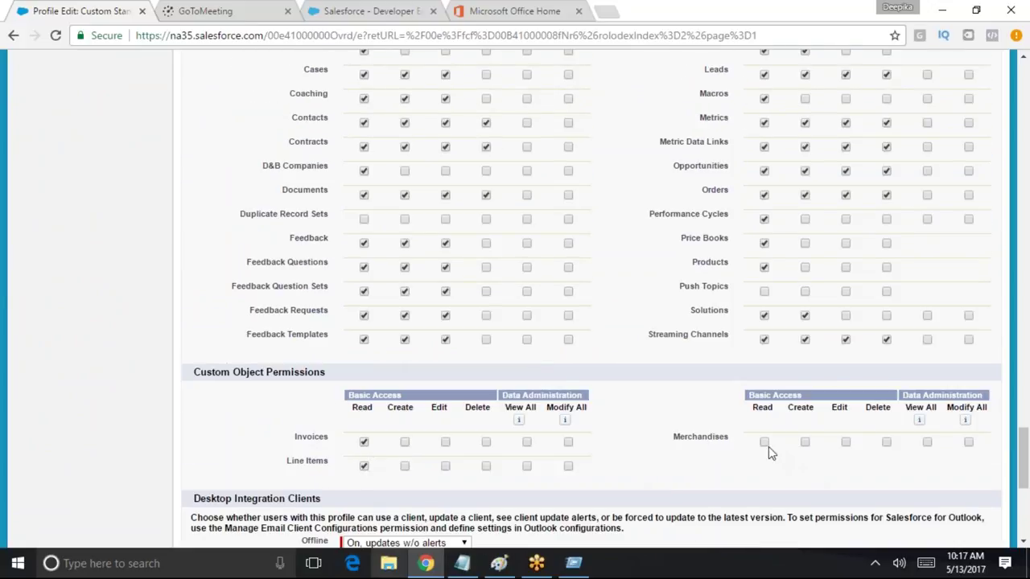
scroll(756, 448, "up", 1)
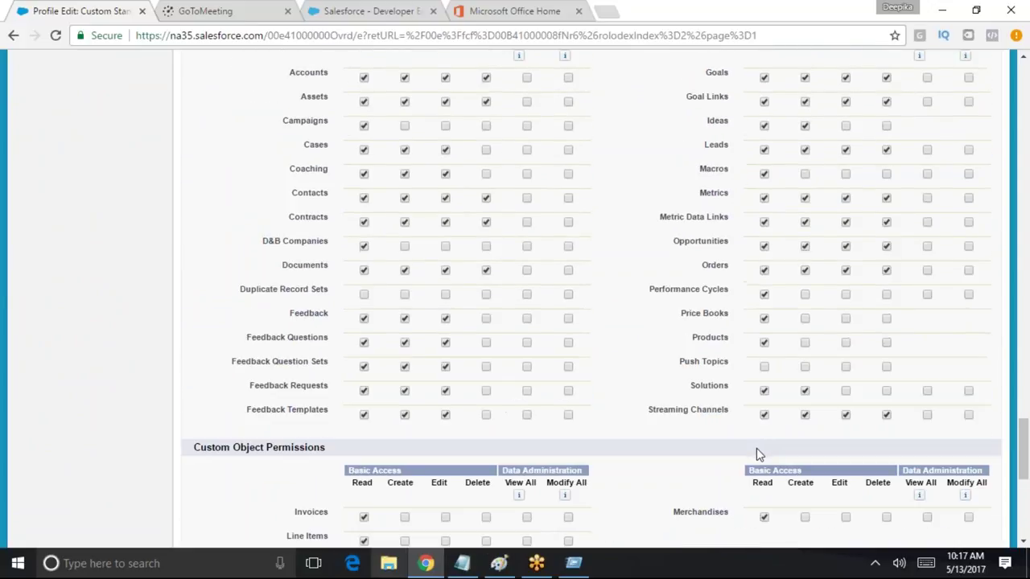
scroll(817, 471, "down", 2)
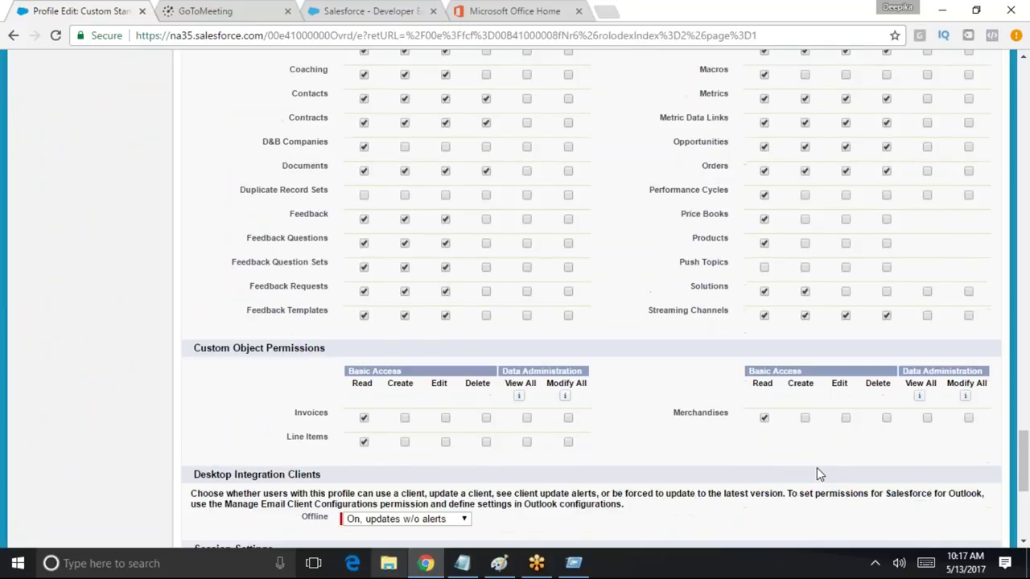
scroll(885, 410, "up", 3)
scroll(1015, 346, "up", 15)
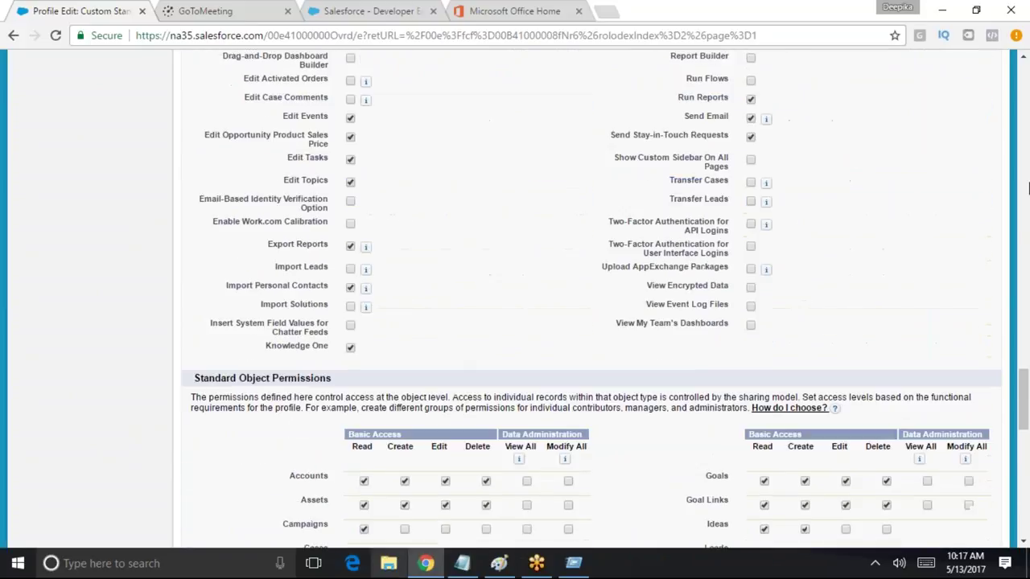
scroll(1009, 348, "up", 15)
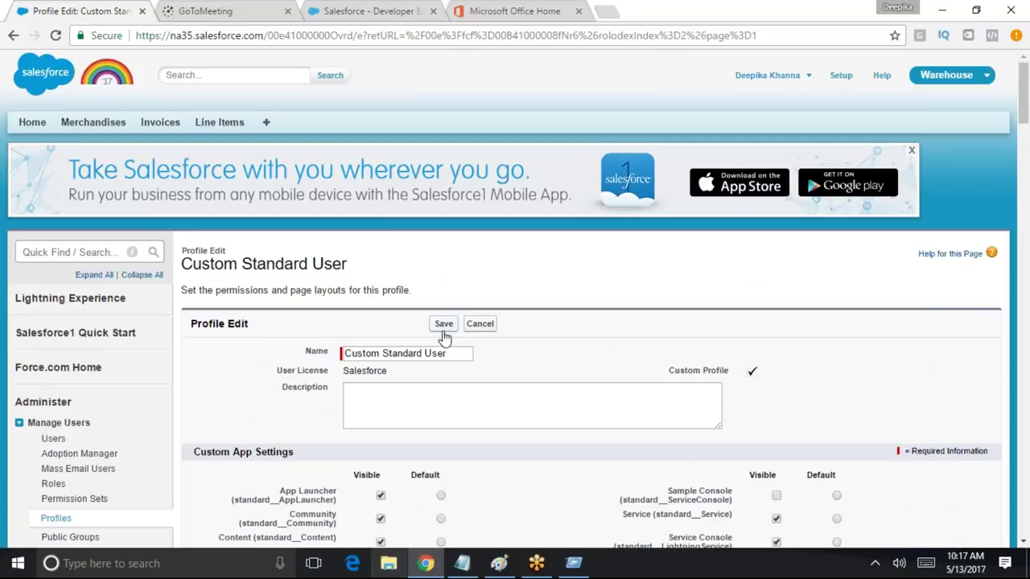
left_click(444, 325)
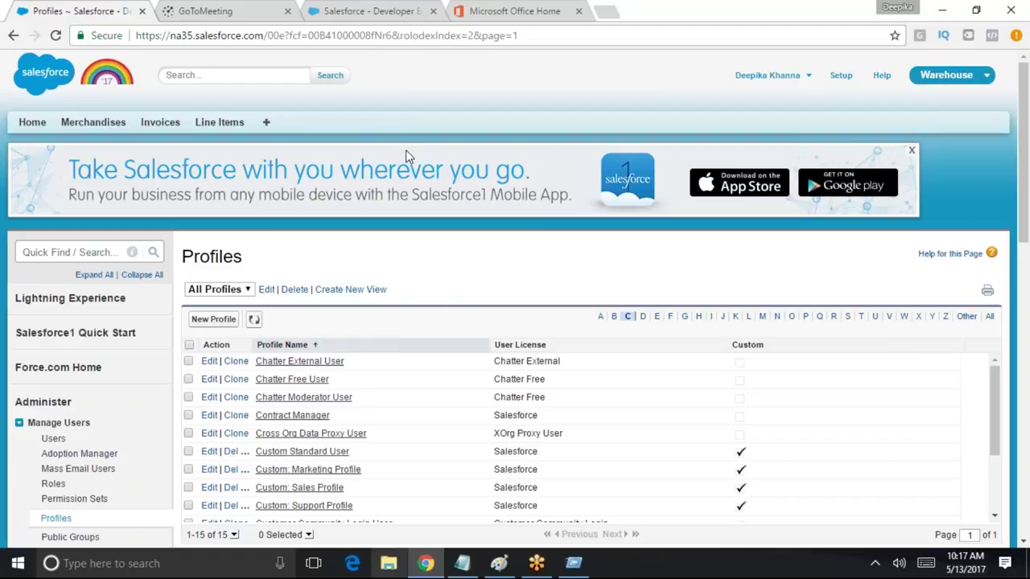
Search Setup for 'user', open the Users list, and locate the Standard User profile user's username
left_click(92, 251)
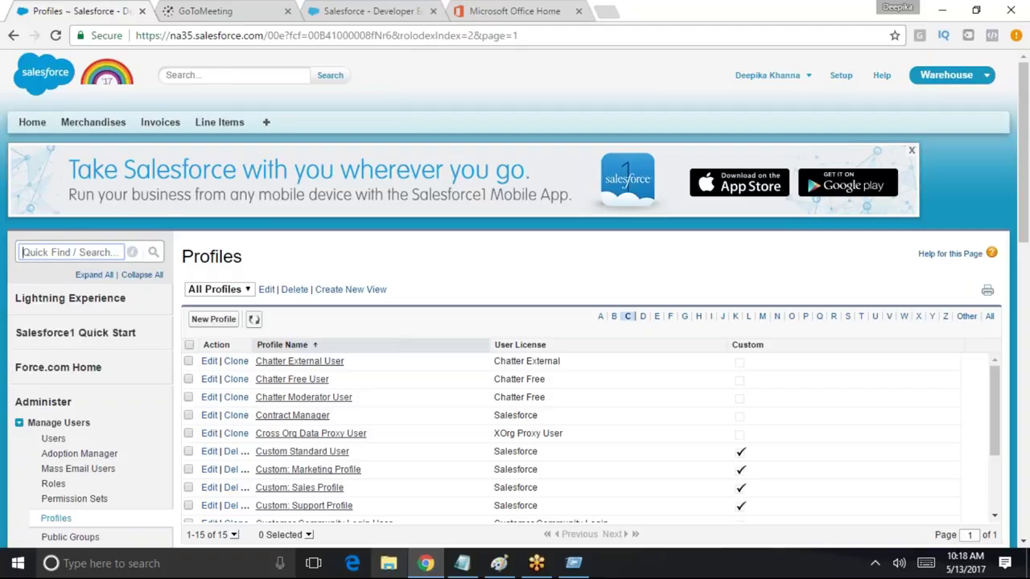
type("user")
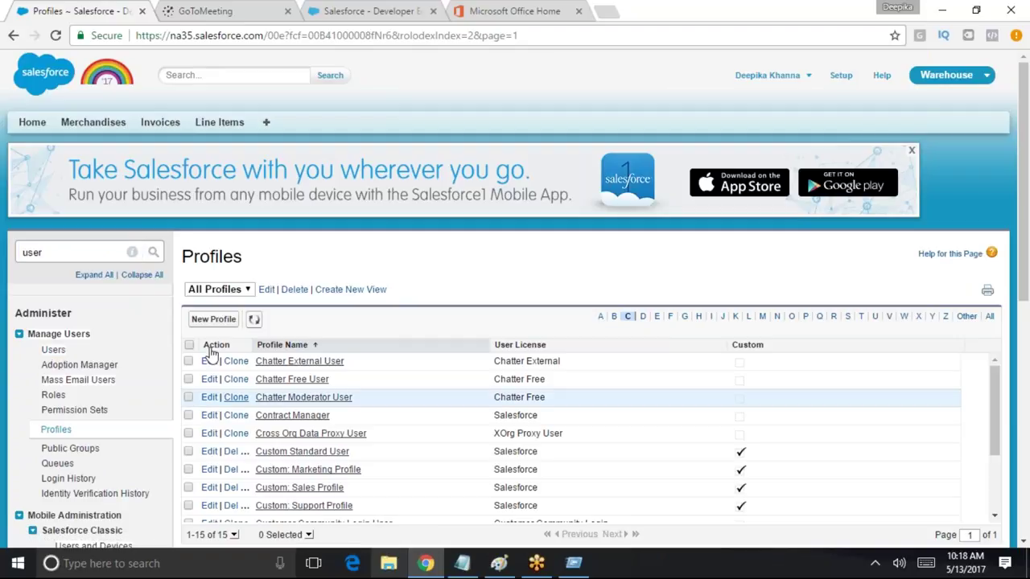
left_click(53, 350)
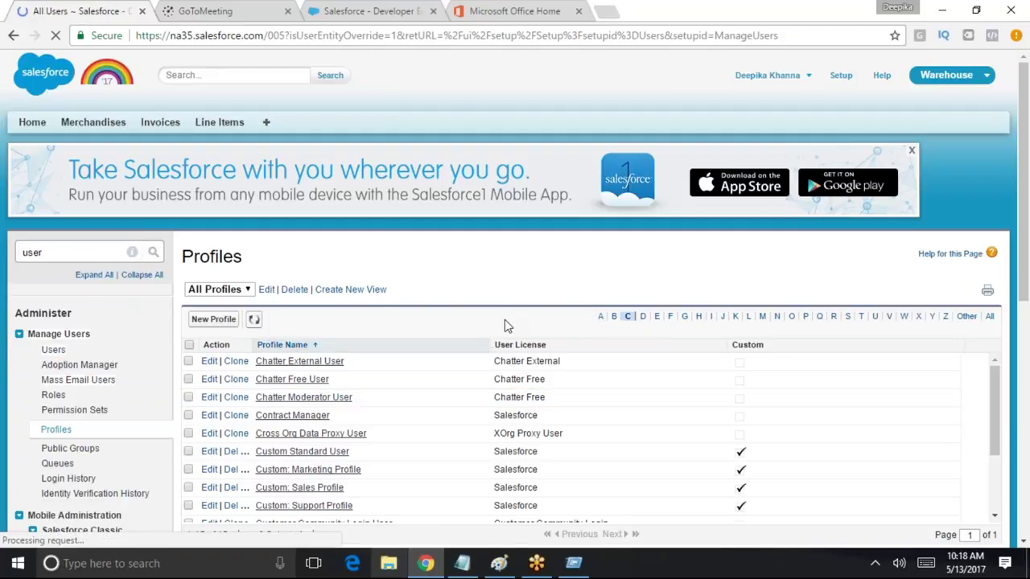
scroll(500, 352, "down", 1)
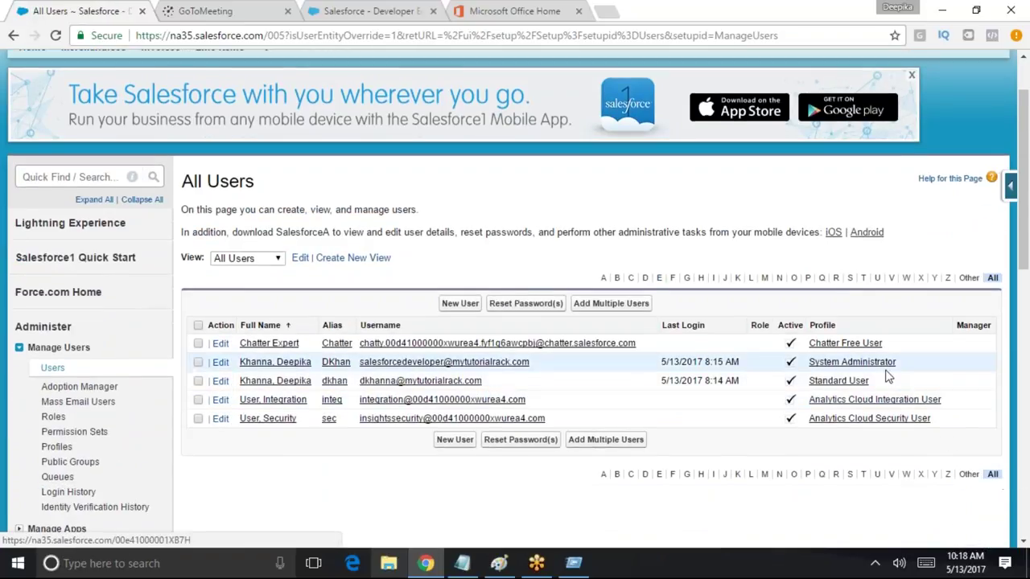
left_click_drag(887, 384, 807, 380)
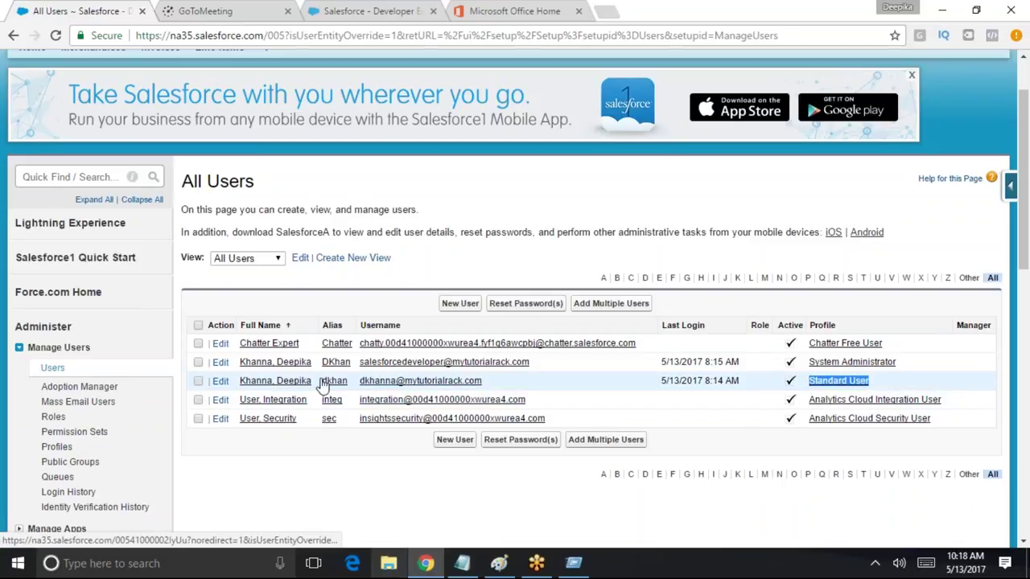
left_click_drag(482, 381, 366, 386)
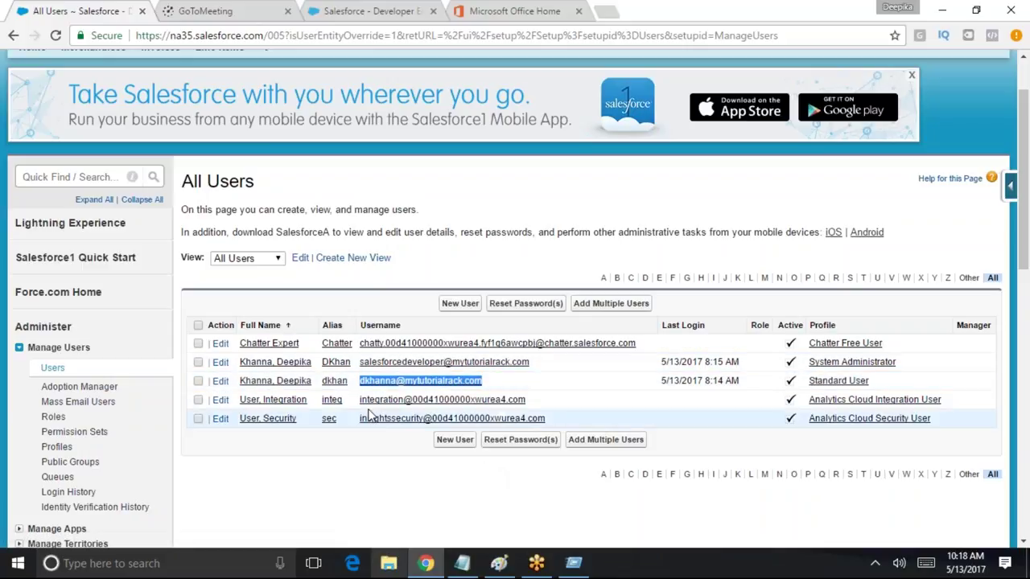
Replace the test user's last name, alias and username prefix with the new values
left_click(221, 380)
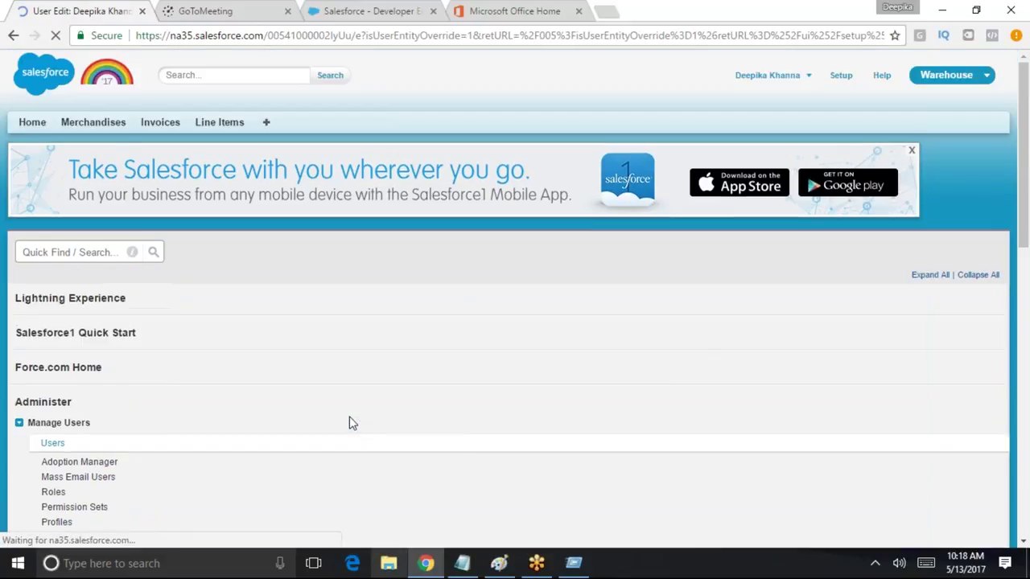
scroll(380, 296, "down", 1)
double_click(381, 294)
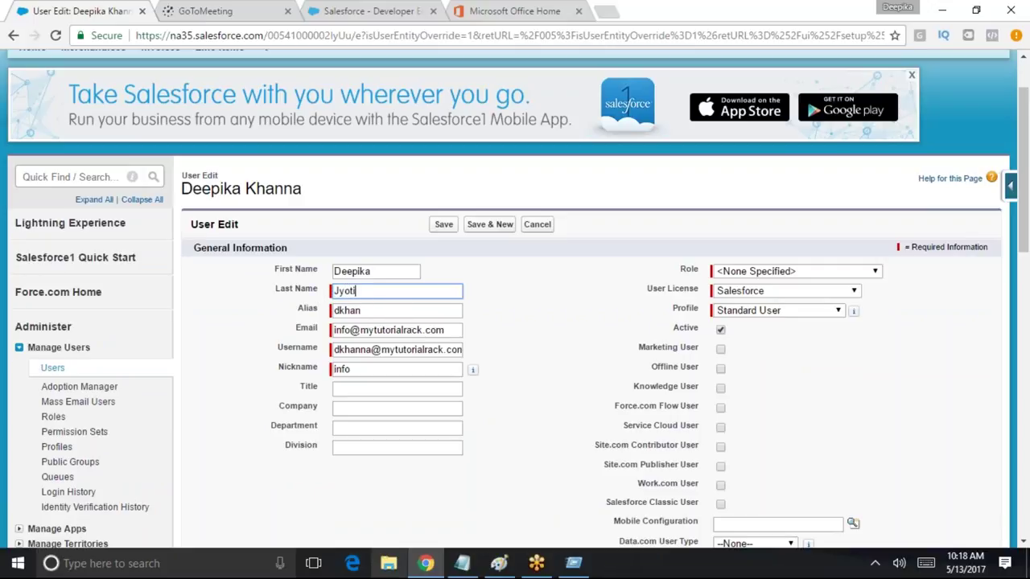
key("Tab")
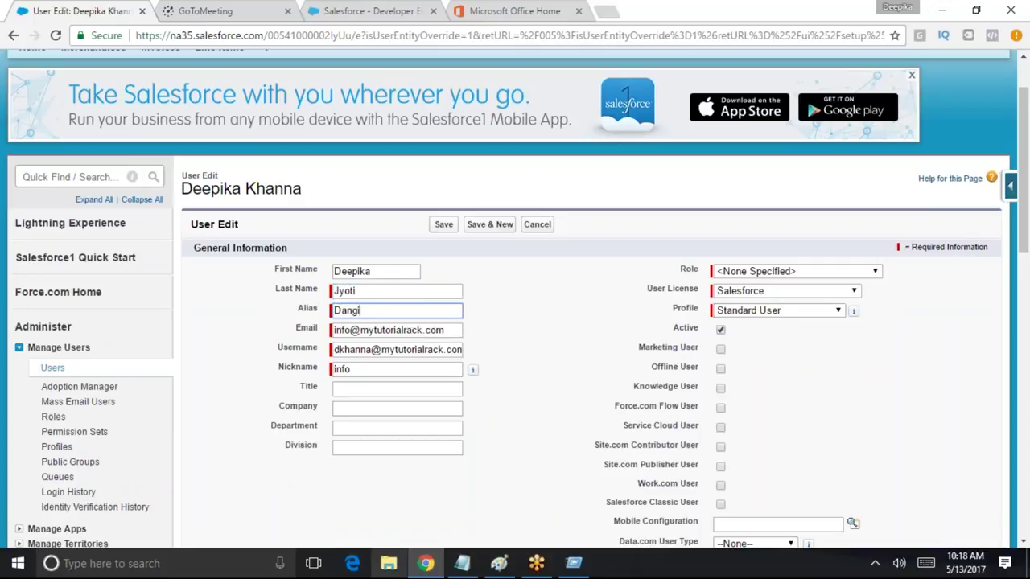
double_click(371, 352)
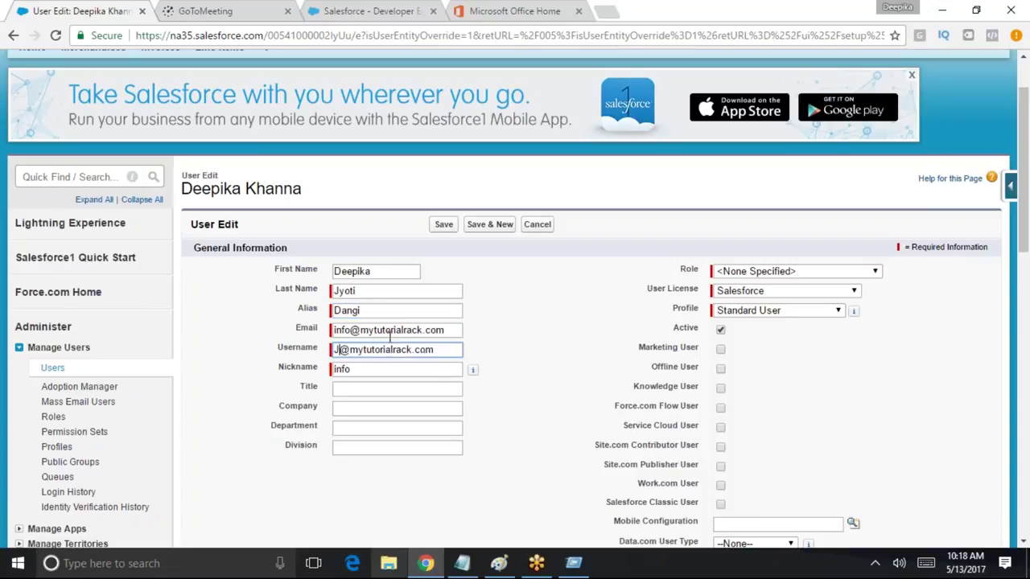
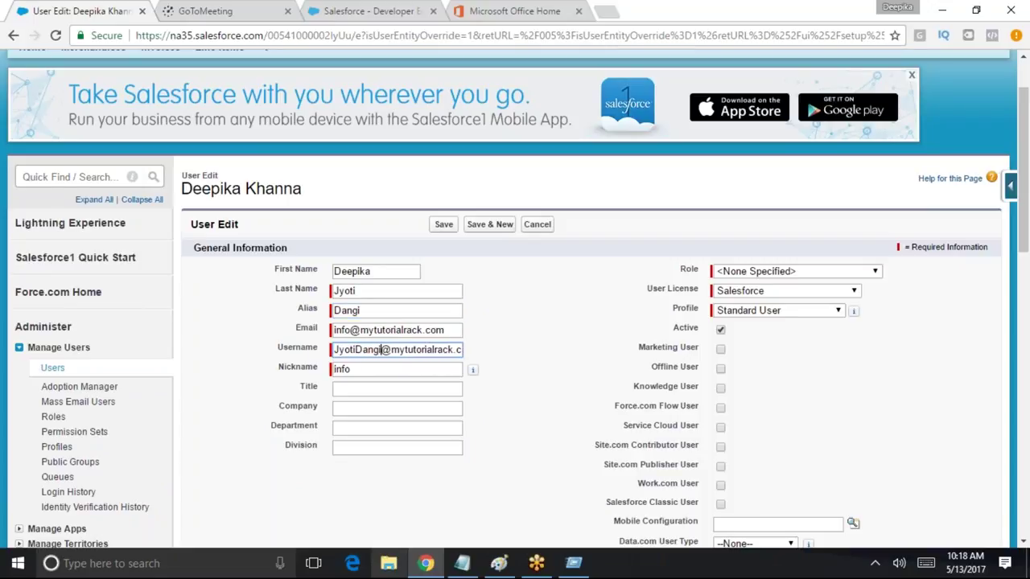
Copy the new username prefix into the Nickname field and save the user
left_click(375, 373)
left_click_drag(382, 351, 315, 373)
key("ctrl+c")
key("ctrl+v")
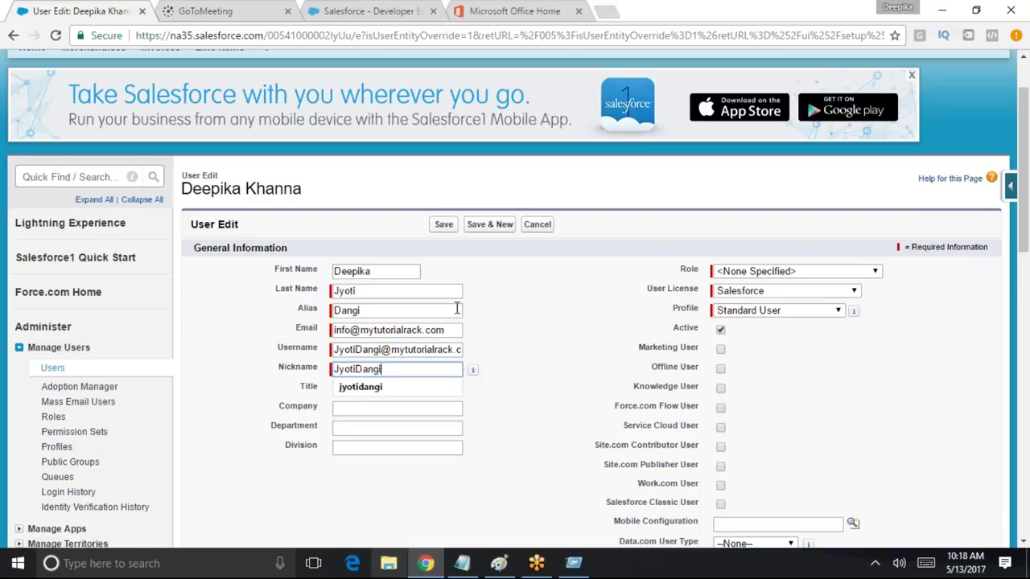
left_click(444, 224)
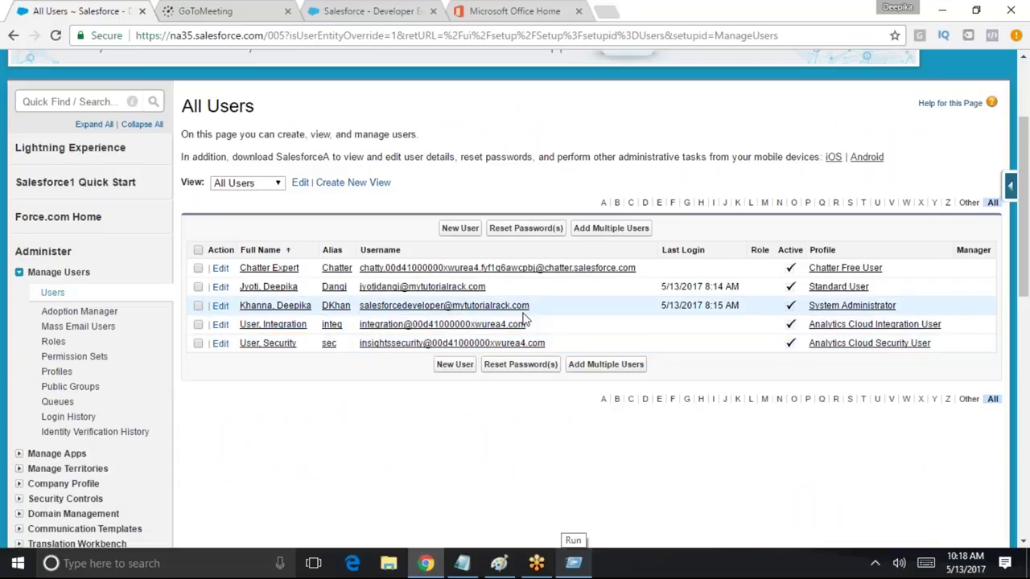
left_click_drag(487, 287, 358, 287)
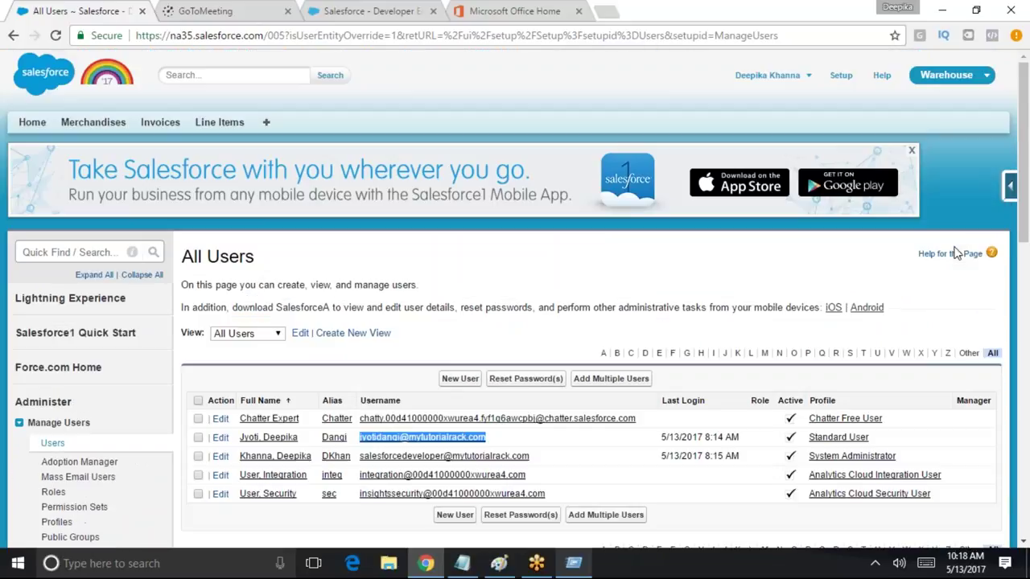
Change the renamed test user's Profile to Custom: Standard User and save
scroll(957, 249, "up", 2)
left_click(245, 437)
scroll(401, 326, "down", 4)
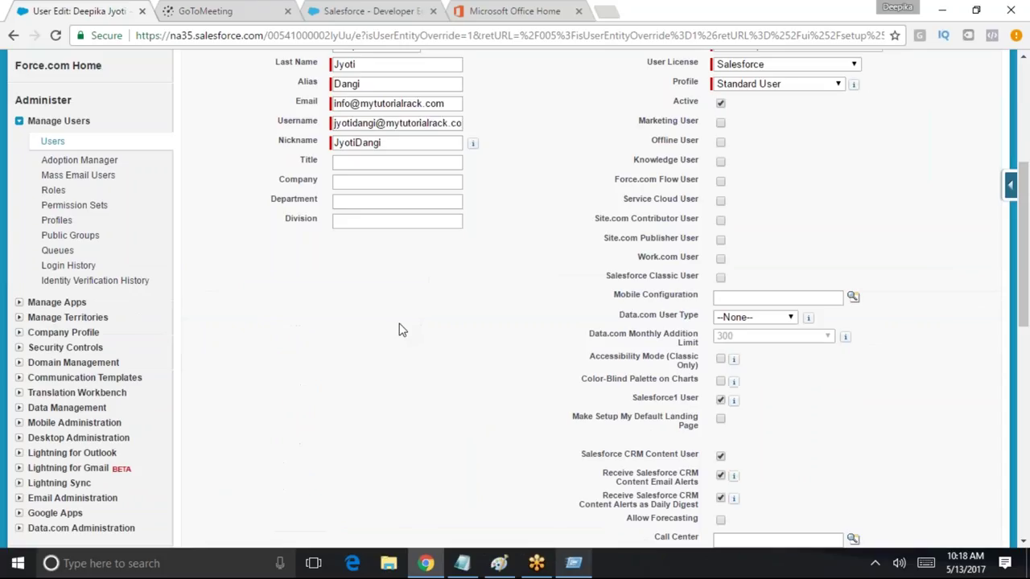
scroll(394, 330, "up", 3)
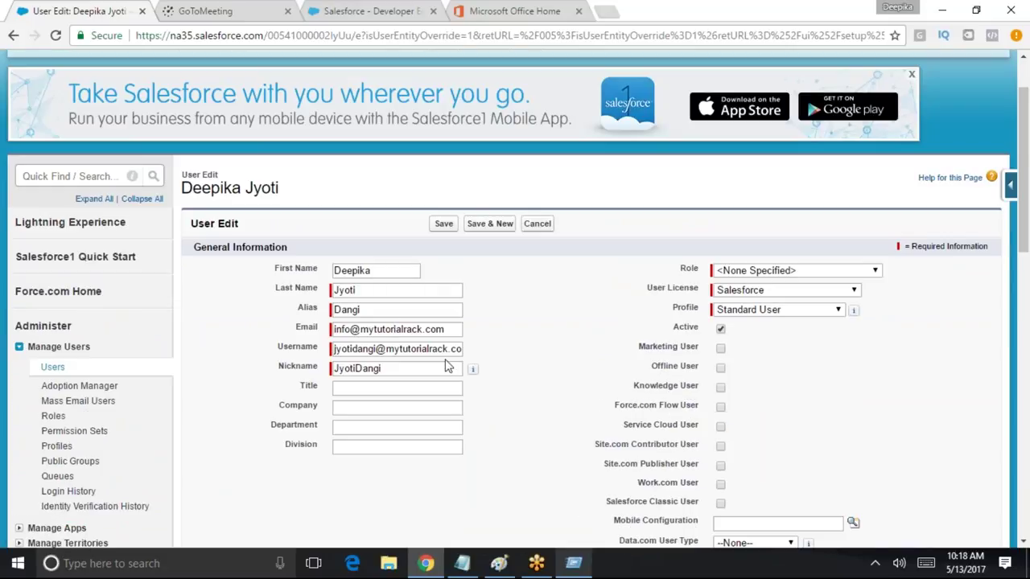
left_click(445, 224)
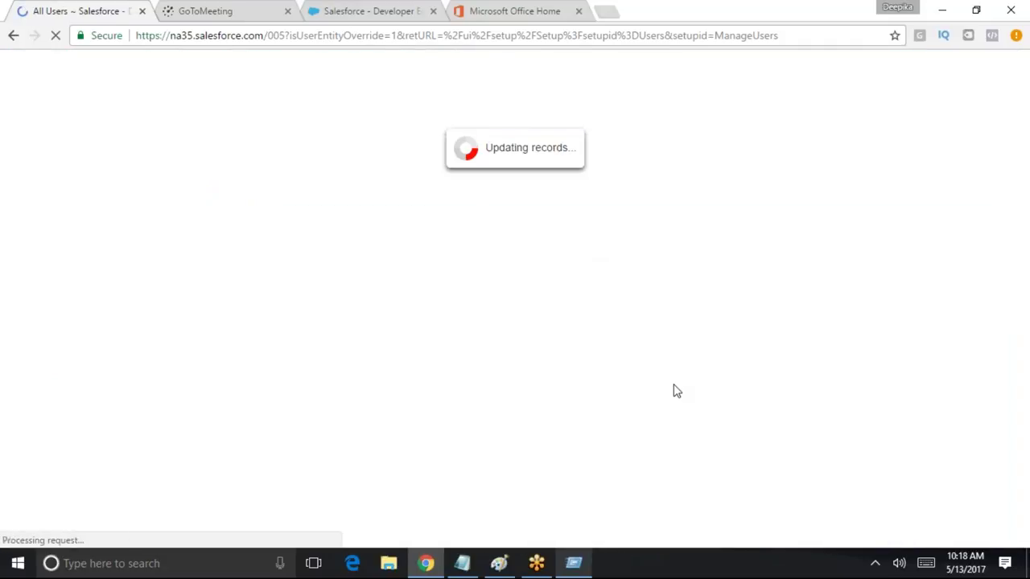
scroll(274, 346, "down", 2)
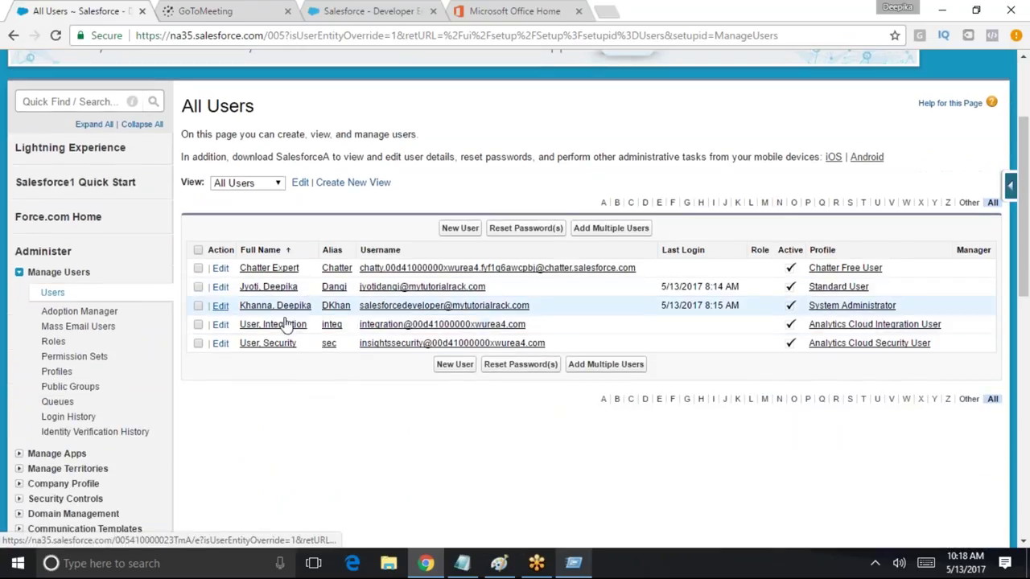
left_click(220, 287)
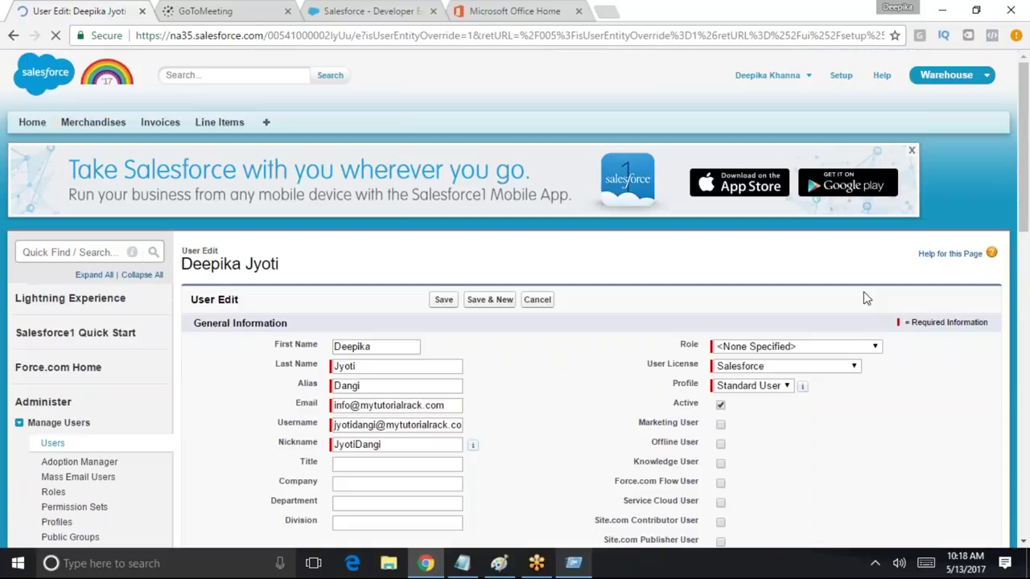
left_click(748, 388)
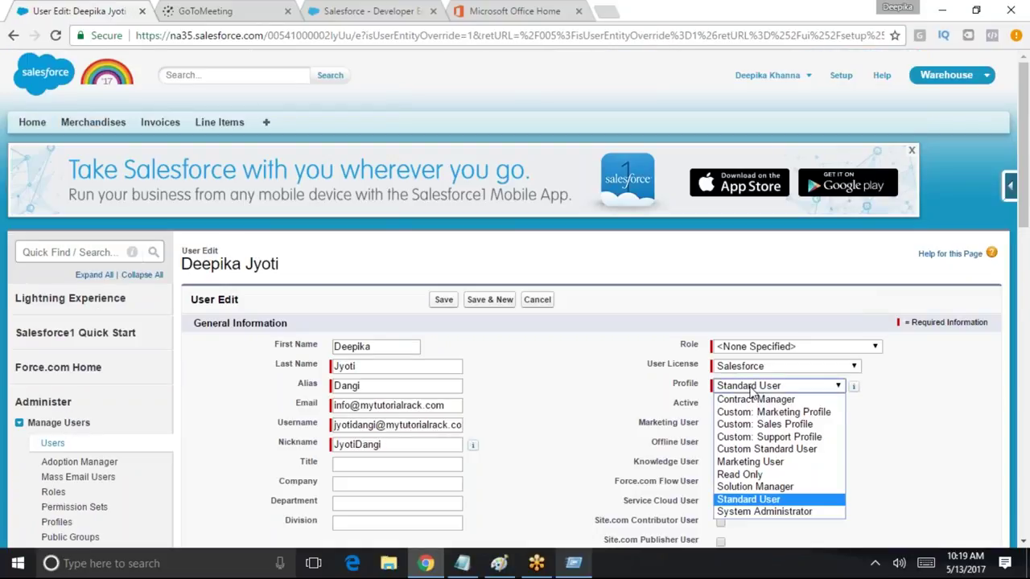
left_click(764, 450)
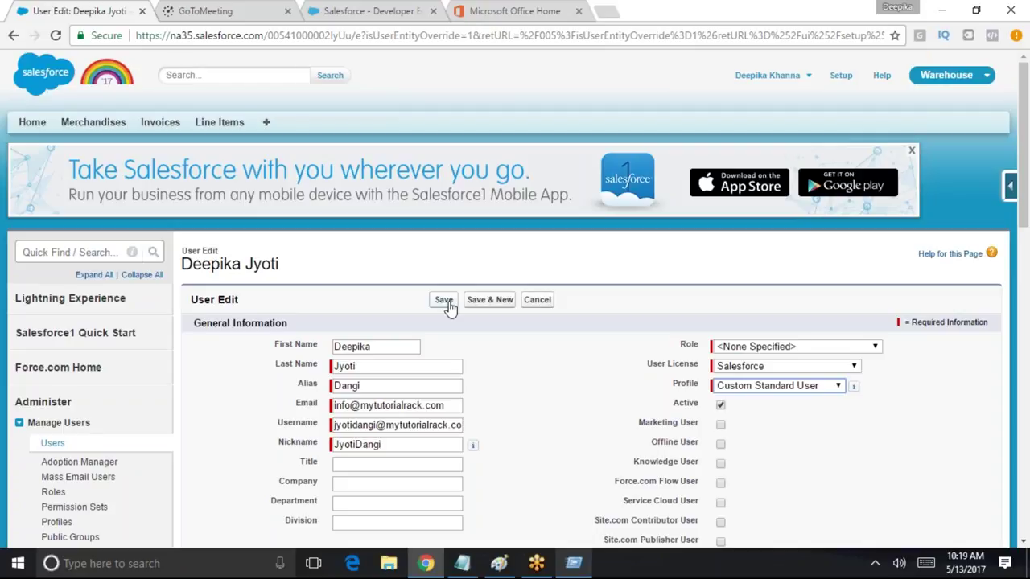
triple_click(409, 423)
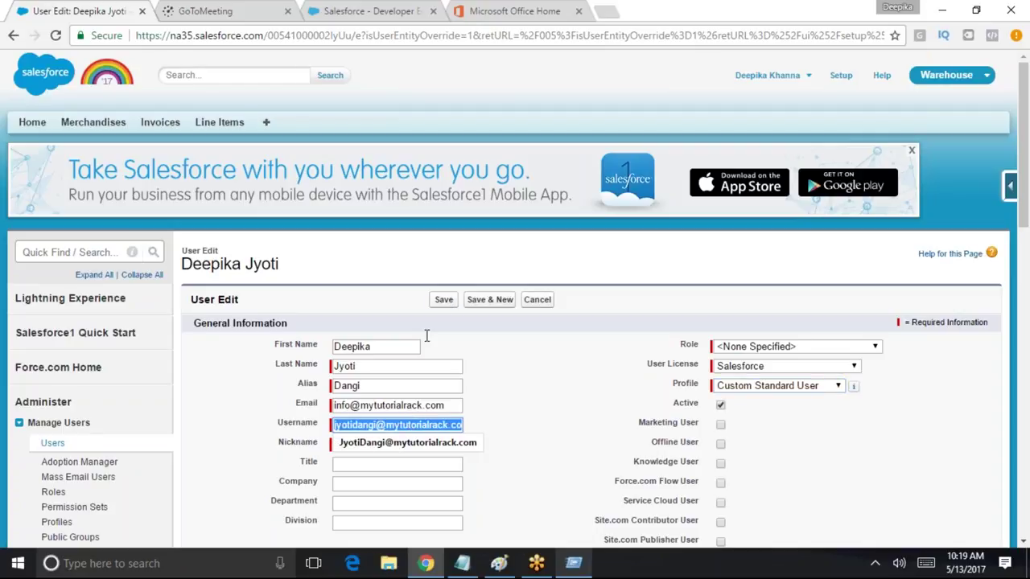
left_click(444, 299)
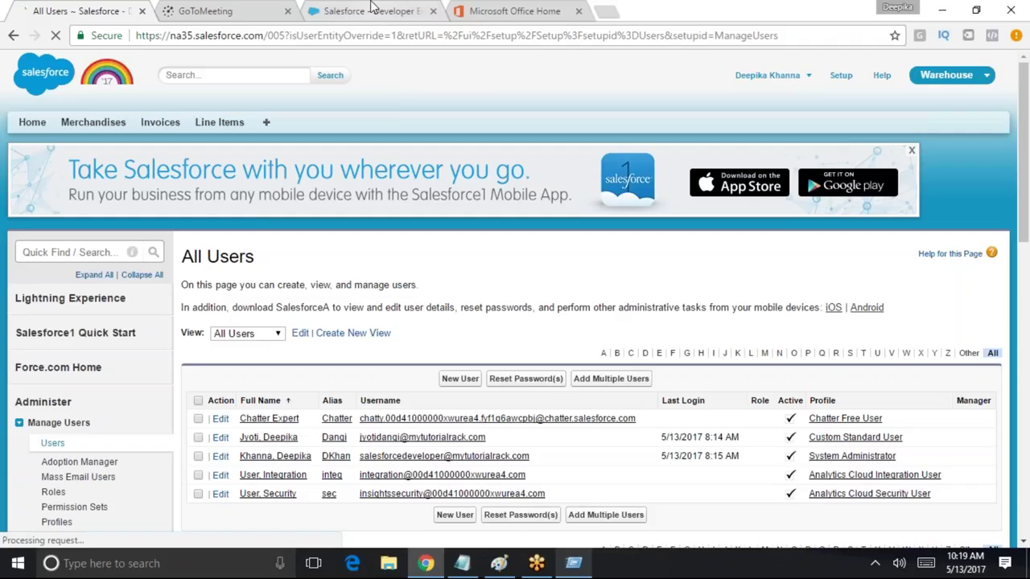
Log out of the administrator, sign in as the test user, and dismiss the save-password prompt
left_click(804, 75)
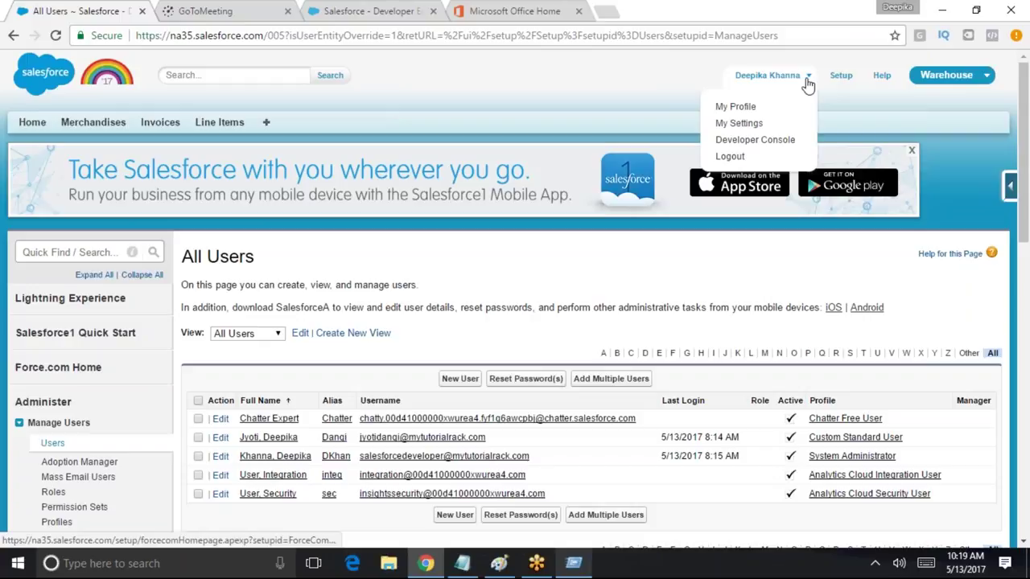
left_click(764, 158)
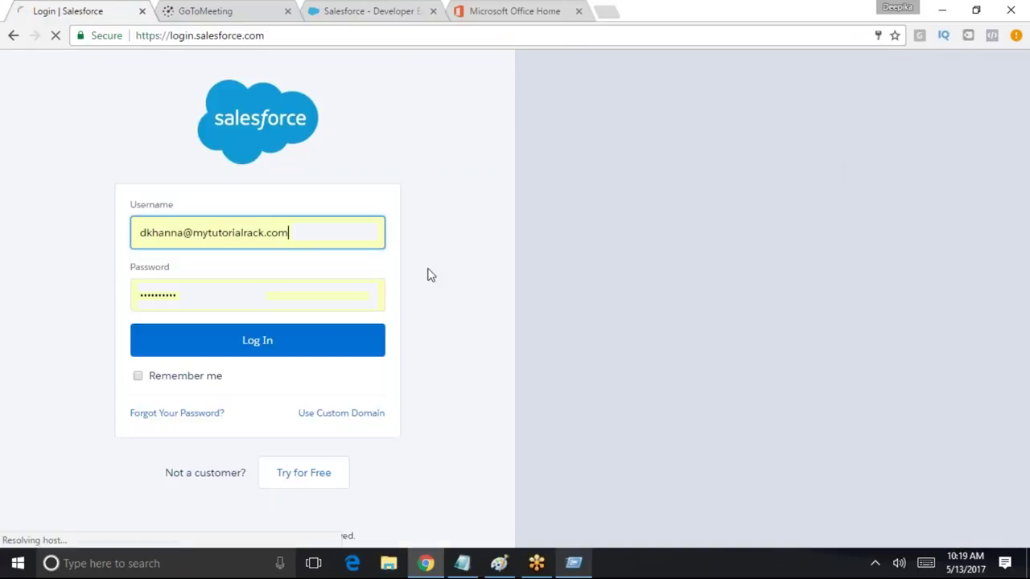
triple_click(143, 235)
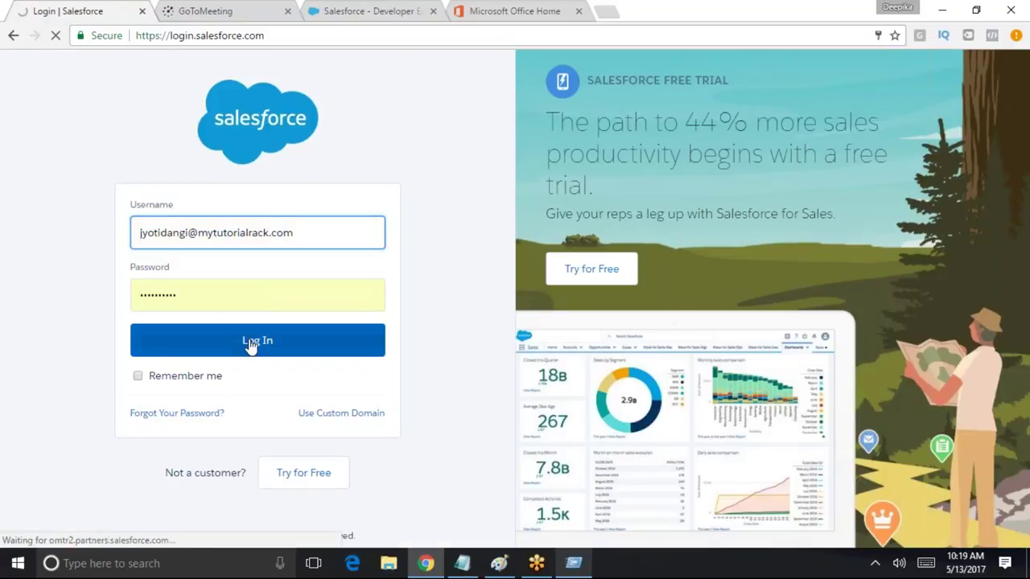
left_click(255, 340)
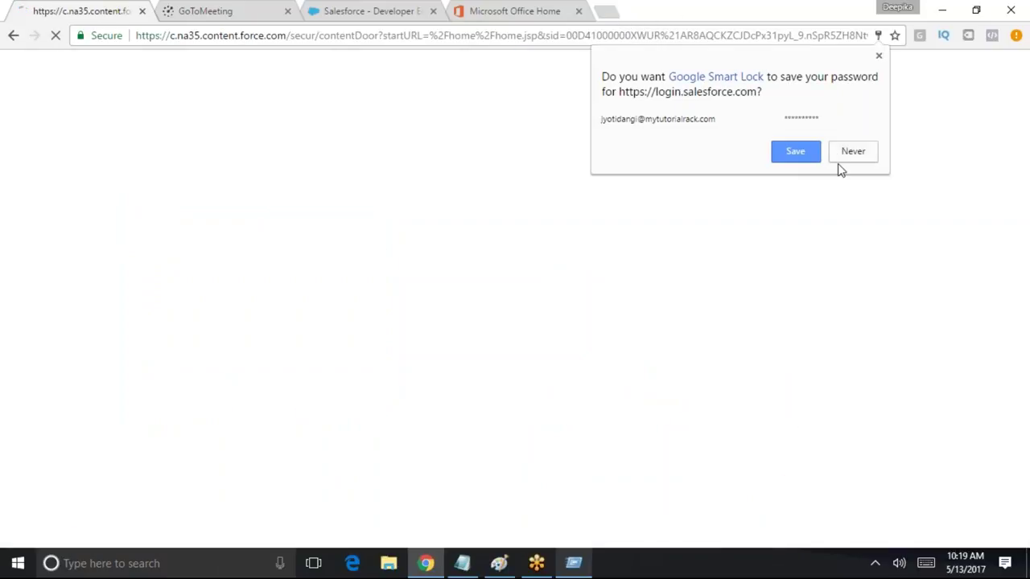
left_click(811, 154)
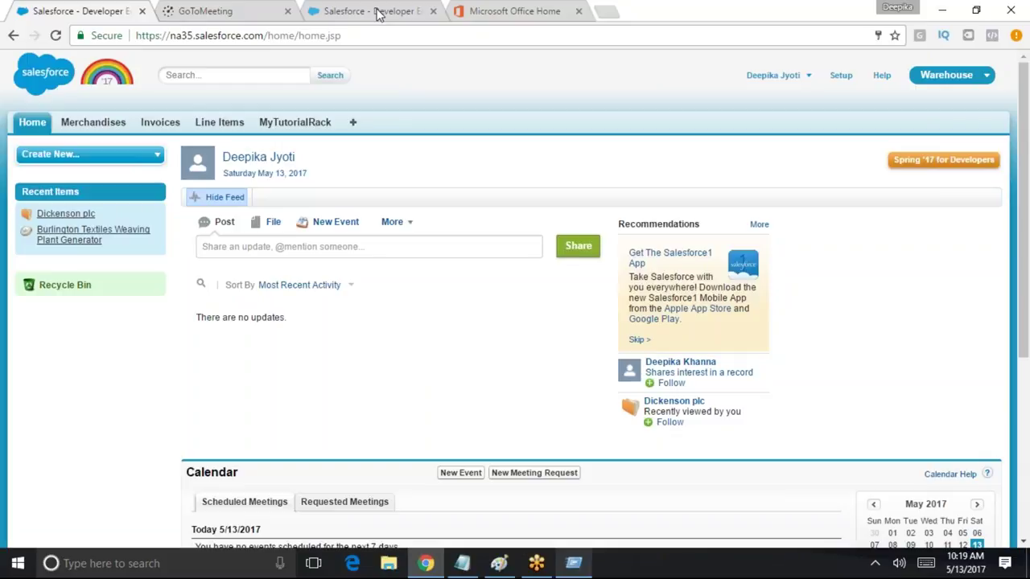
List all Merchandise records and view the ckhggk merchandise record
left_click(120, 125)
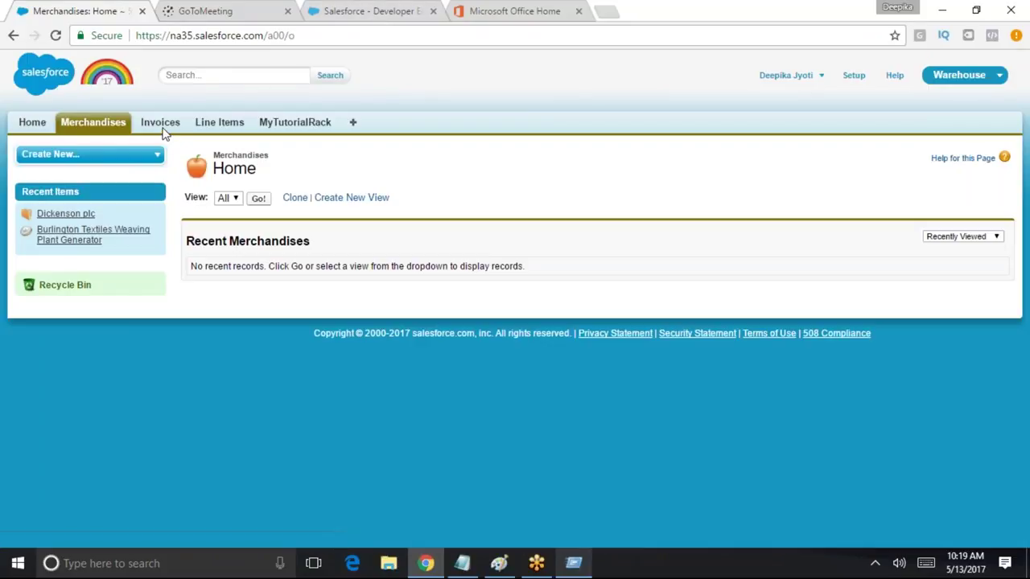
left_click(258, 199)
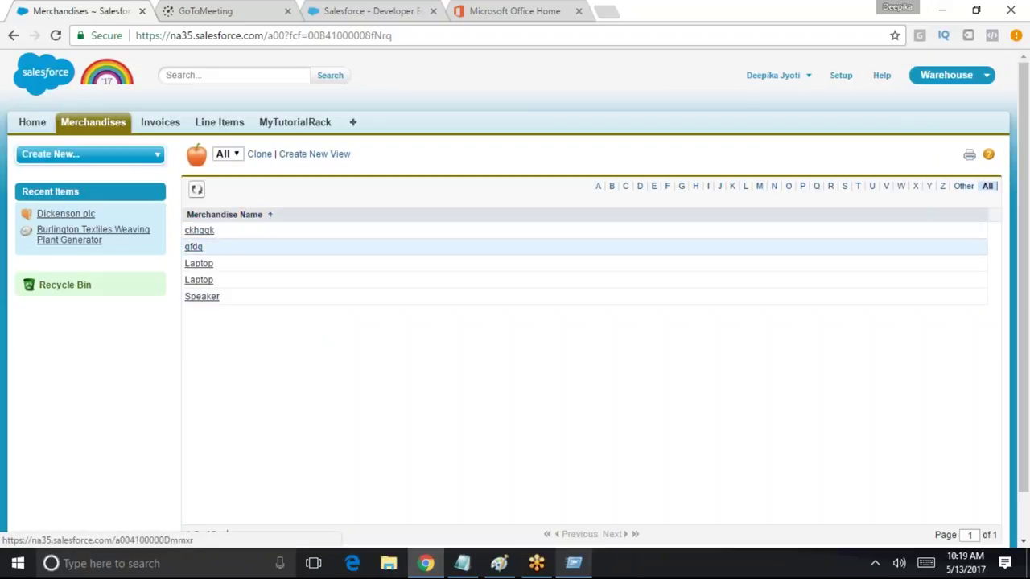
left_click(197, 231)
left_click(95, 121)
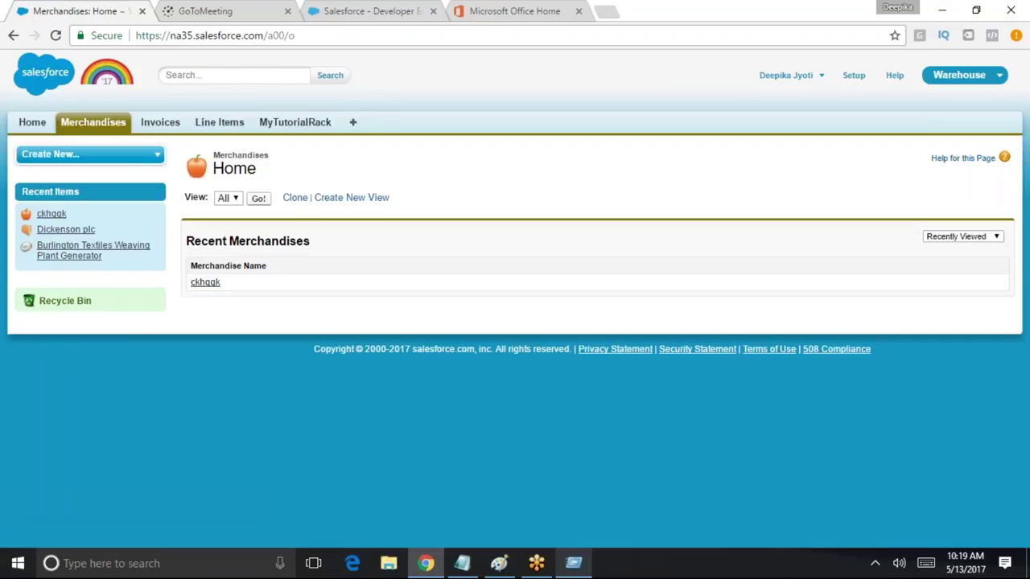
left_click(258, 198)
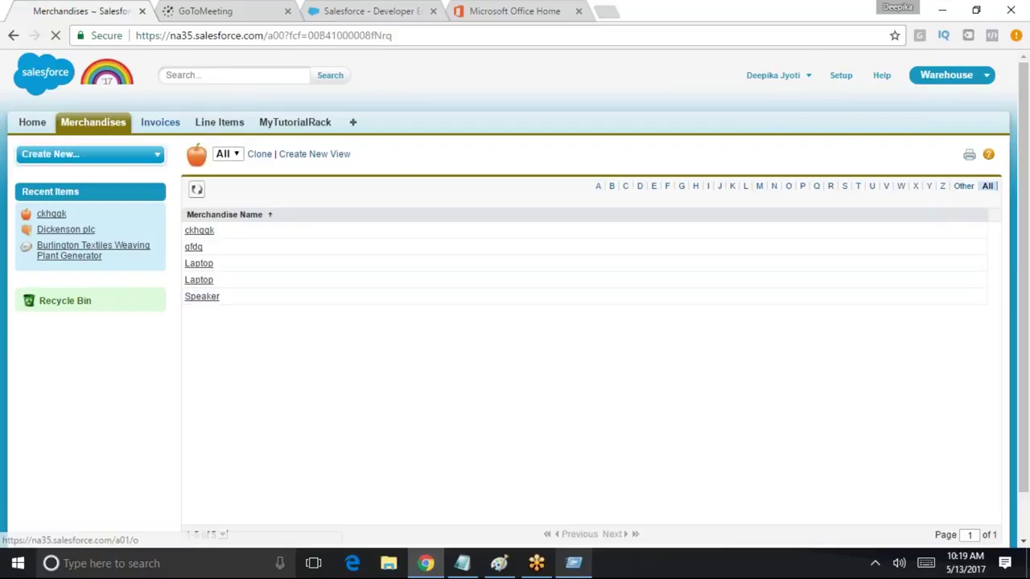
List all Invoice and Line Item records, then log out of the test user
left_click(160, 122)
left_click(258, 198)
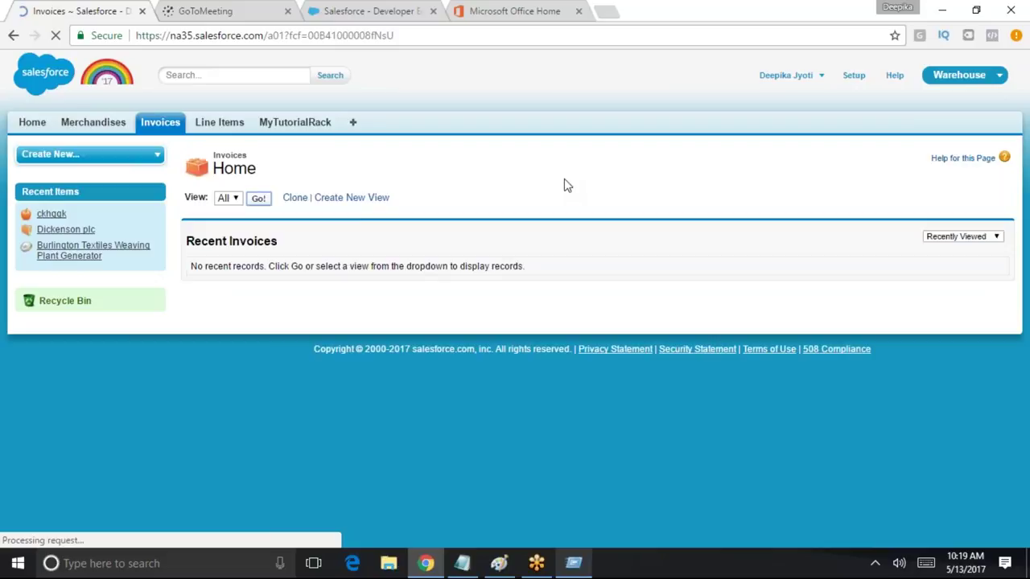
left_click(227, 127)
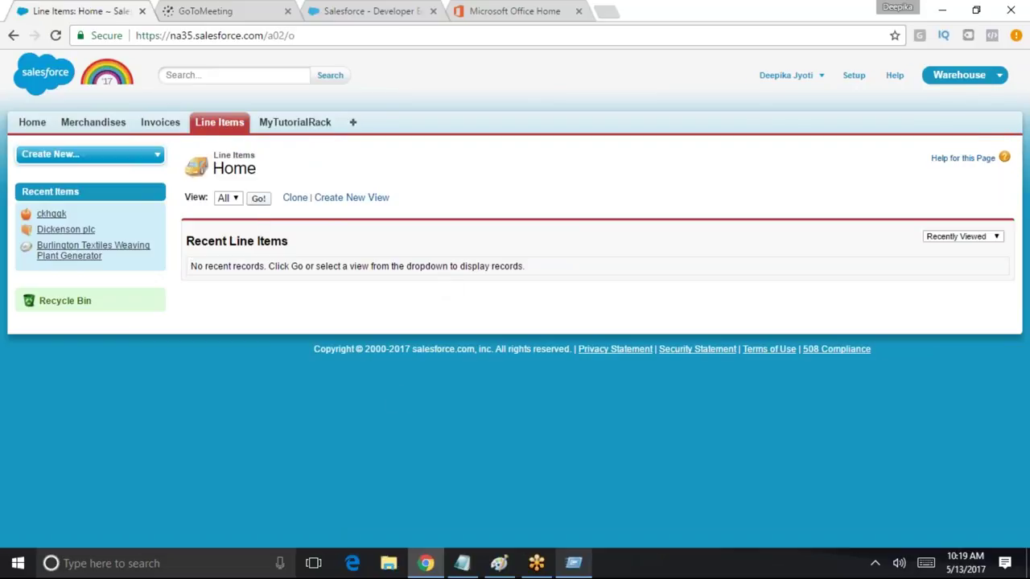
left_click(258, 198)
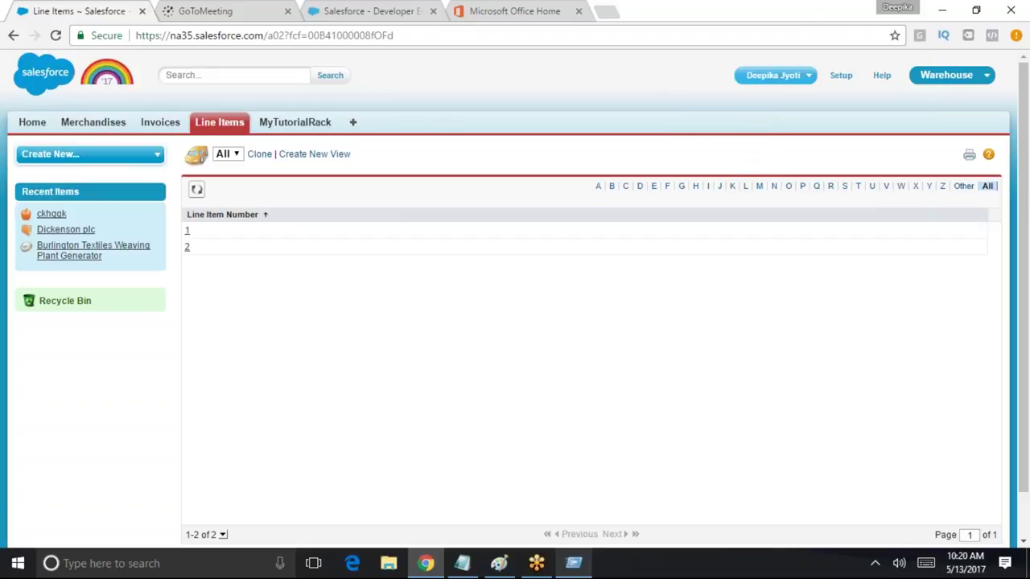
left_click(800, 75)
left_click(776, 134)
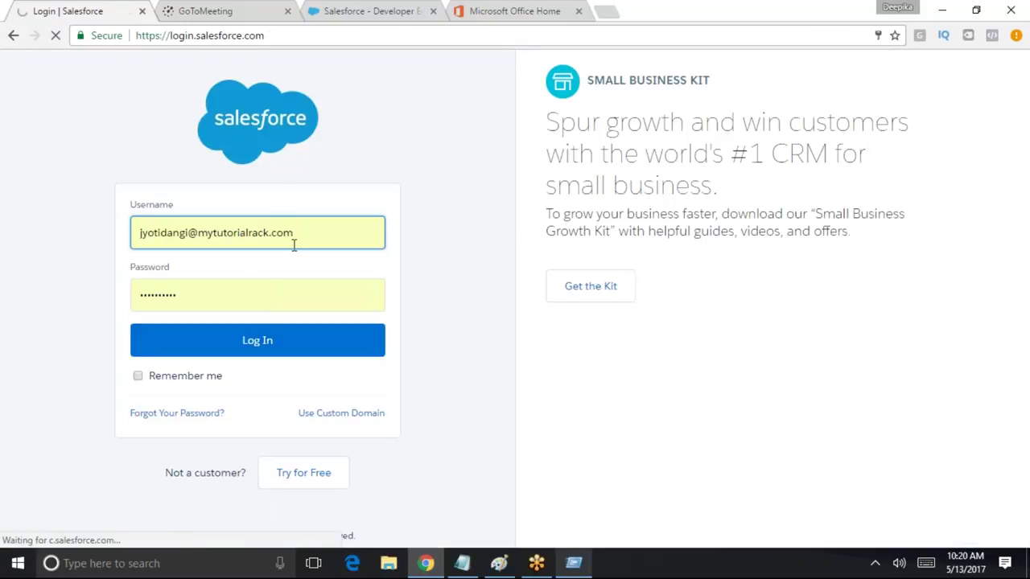
Log in as the administrator using the saved username from the autocomplete list
triple_click(295, 245)
type("in")
left_click(207, 264)
left_click(294, 340)
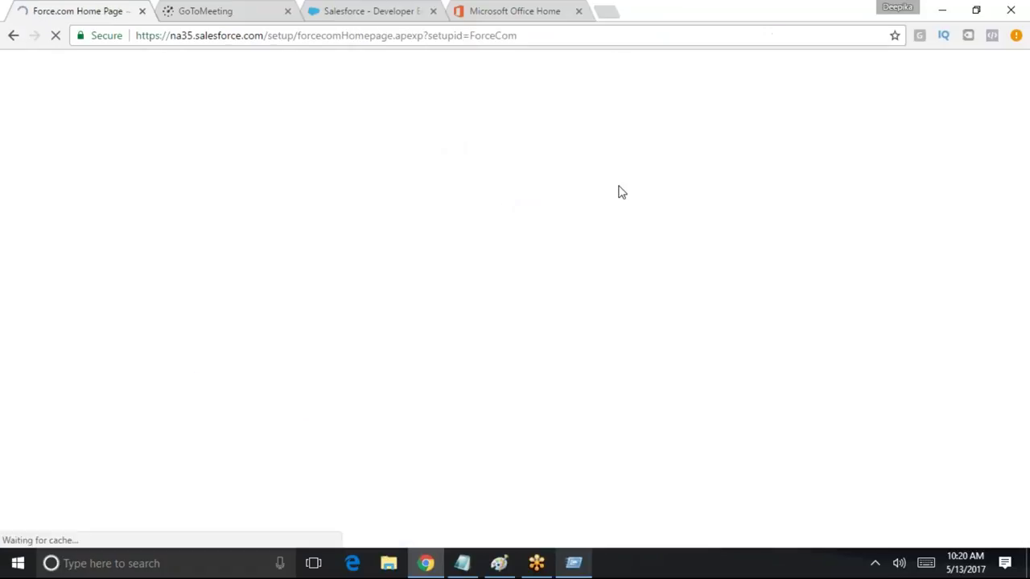
Open the Custom Standard Platform profile in edit mode and review its Tab Settings
scroll(308, 386, "down", 2)
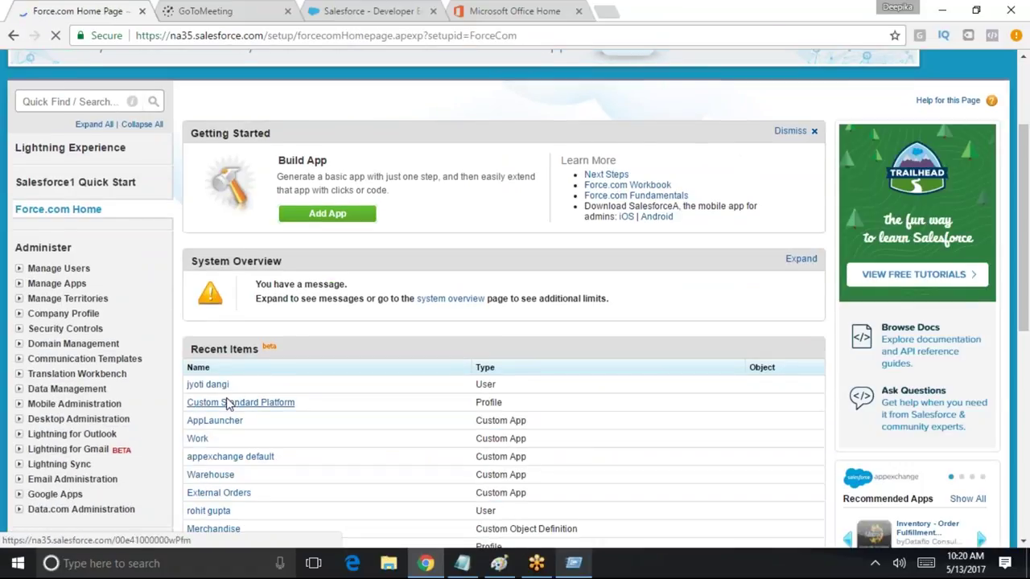
left_click(268, 409)
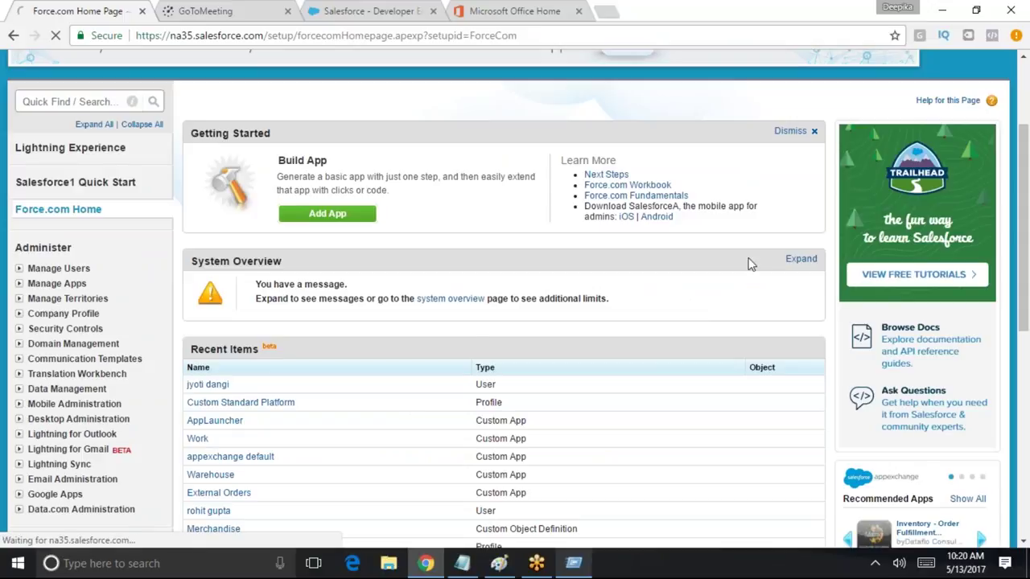
scroll(496, 292, "down", 3)
scroll(547, 423, "down", 2)
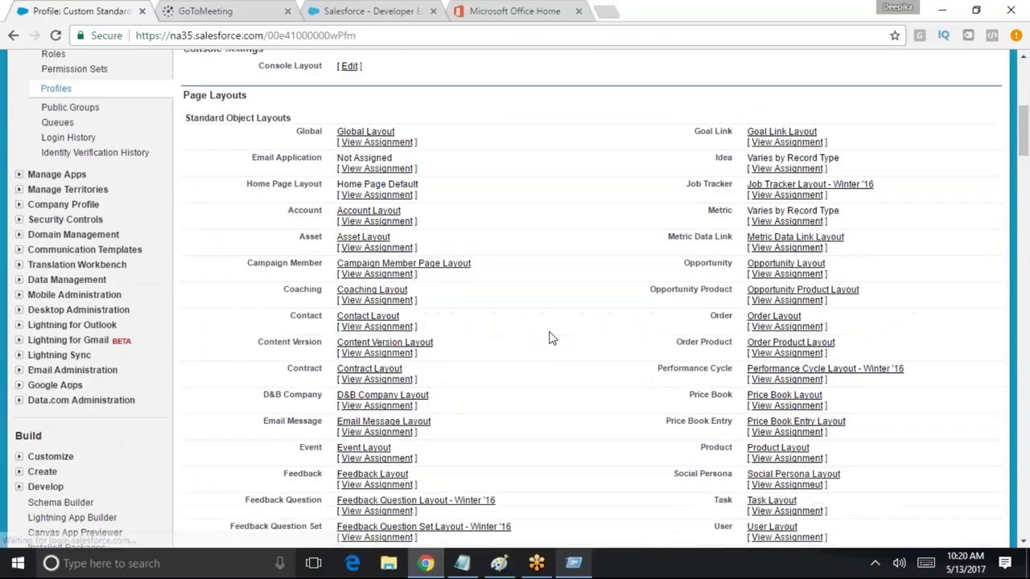
scroll(547, 422, "up", 5)
left_click(449, 304)
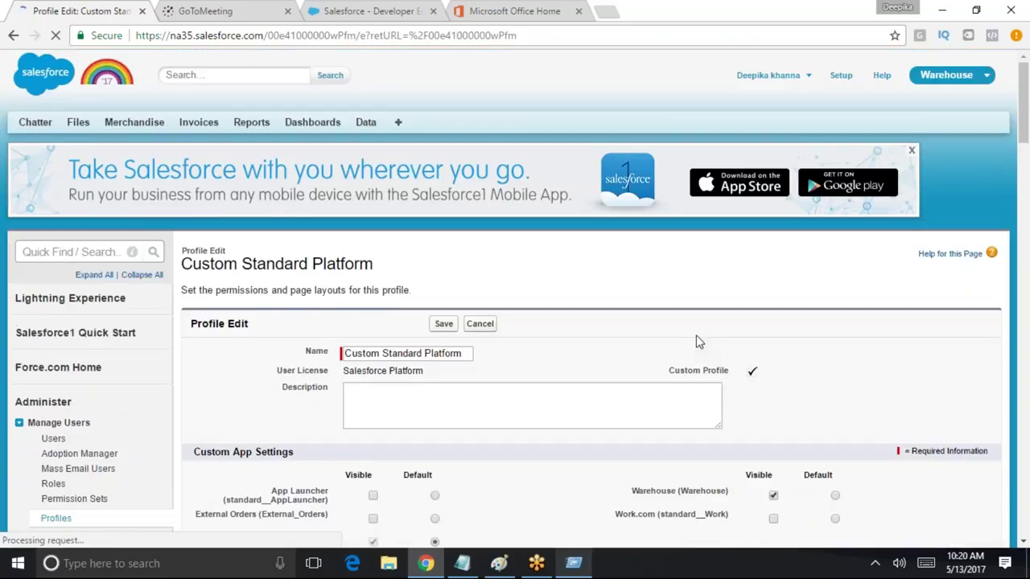
scroll(696, 340, "down", 5)
scroll(655, 351, "up", 1)
scroll(574, 403, "down", 4)
scroll(574, 403, "down", 15)
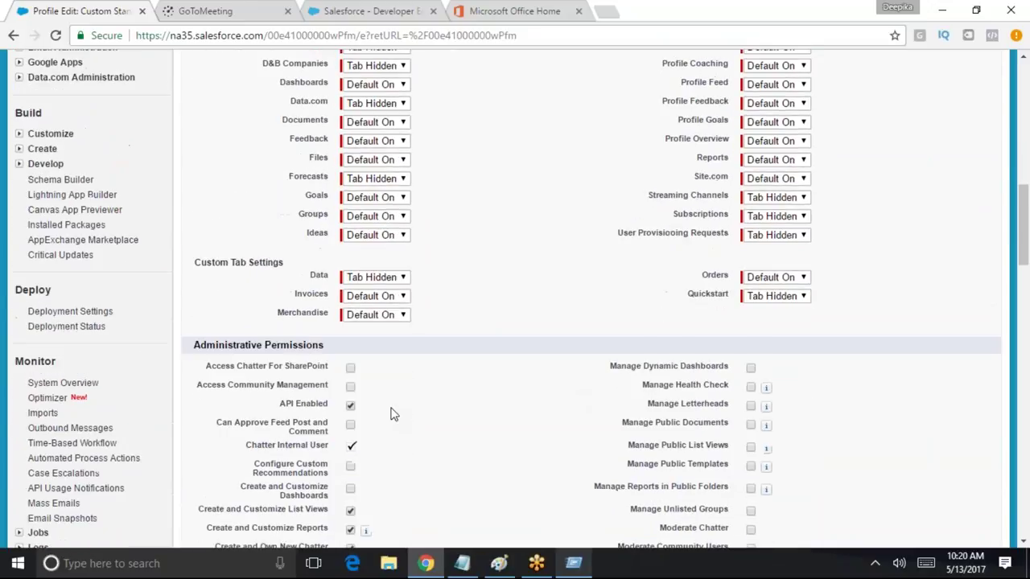
scroll(591, 298, "down", 6)
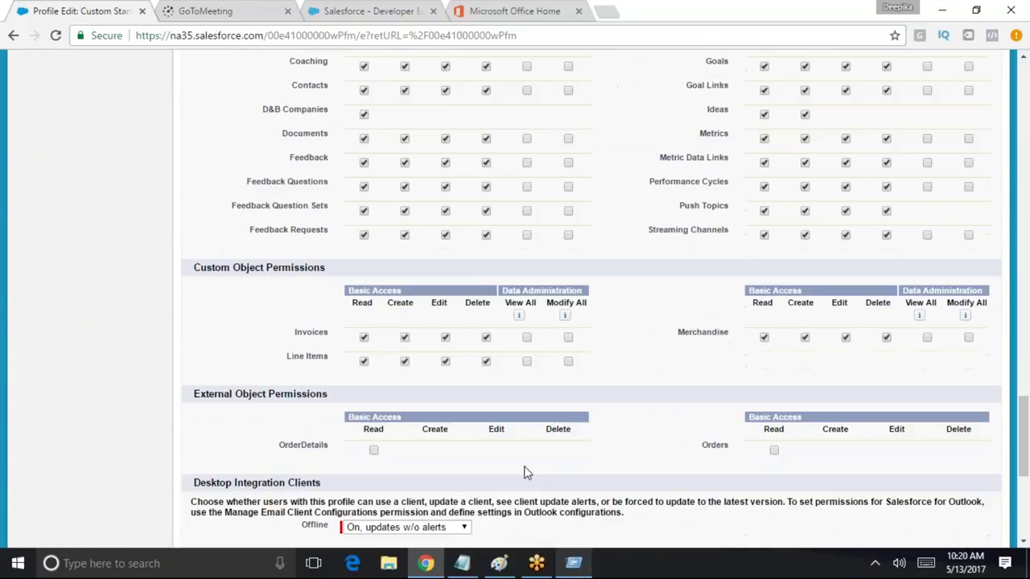
scroll(563, 256, "up", 20)
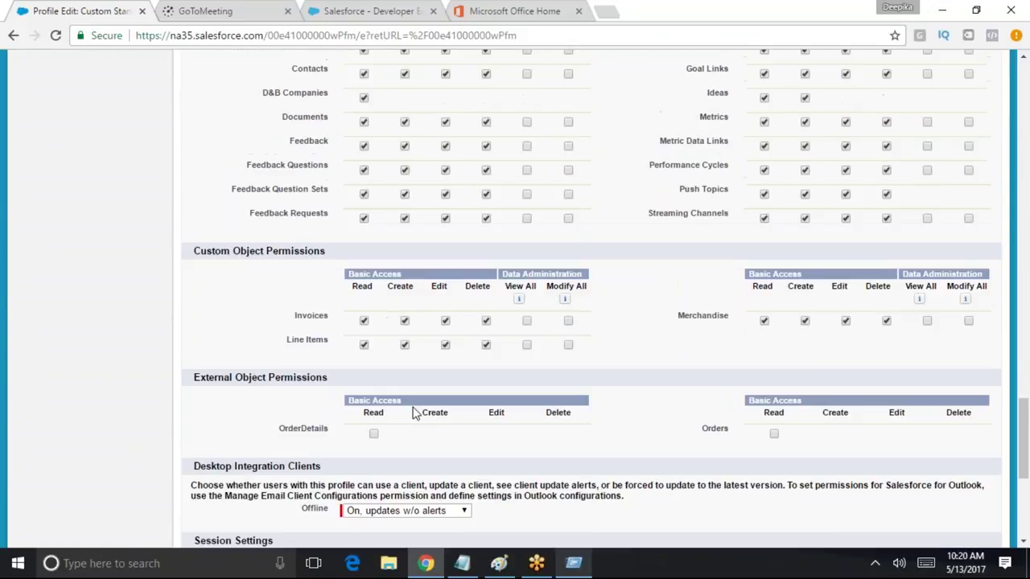
scroll(567, 265, "up", 5)
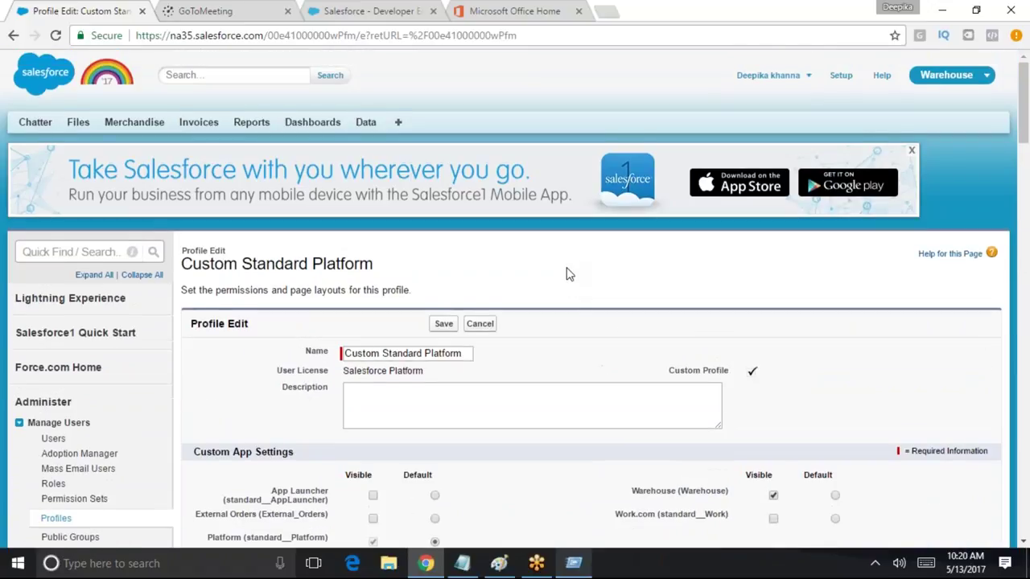
scroll(581, 344, "down", 10)
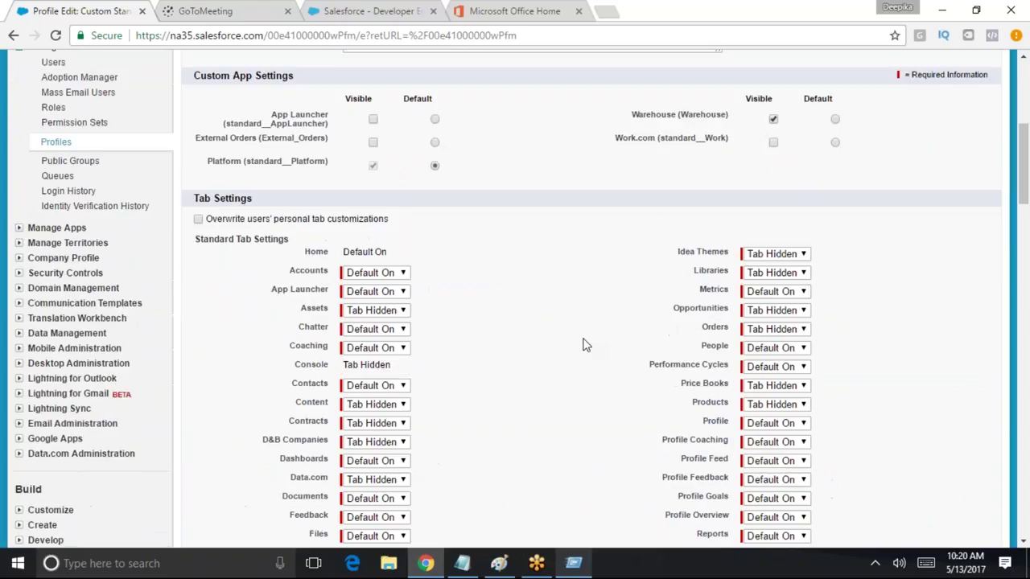
scroll(582, 344, "up", 3)
scroll(582, 344, "up", 5)
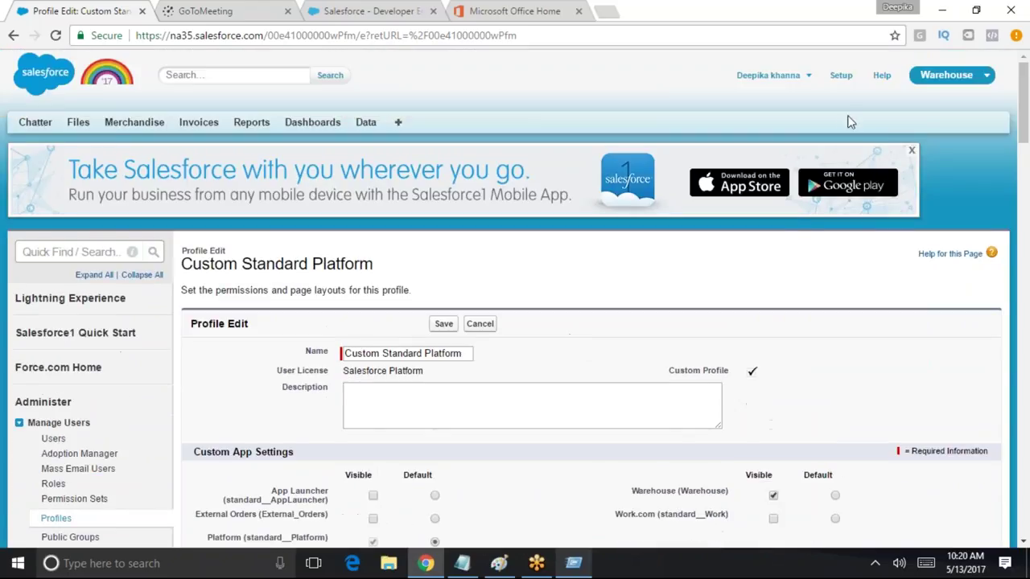
Bring up the account menu to log out of the administrator
left_click(800, 76)
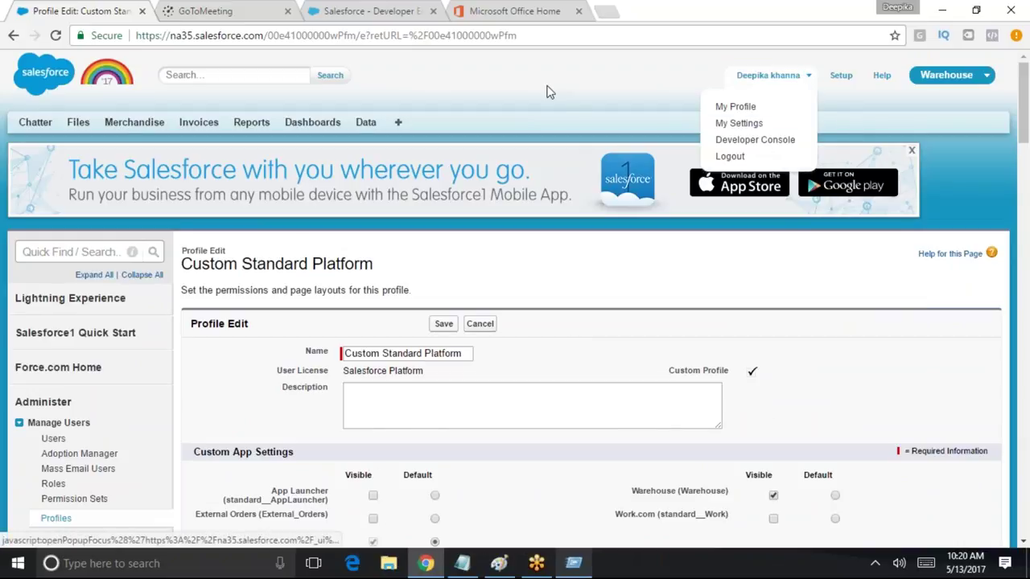
scroll(585, 83, "down", 4)
scroll(535, 434, "down", 15)
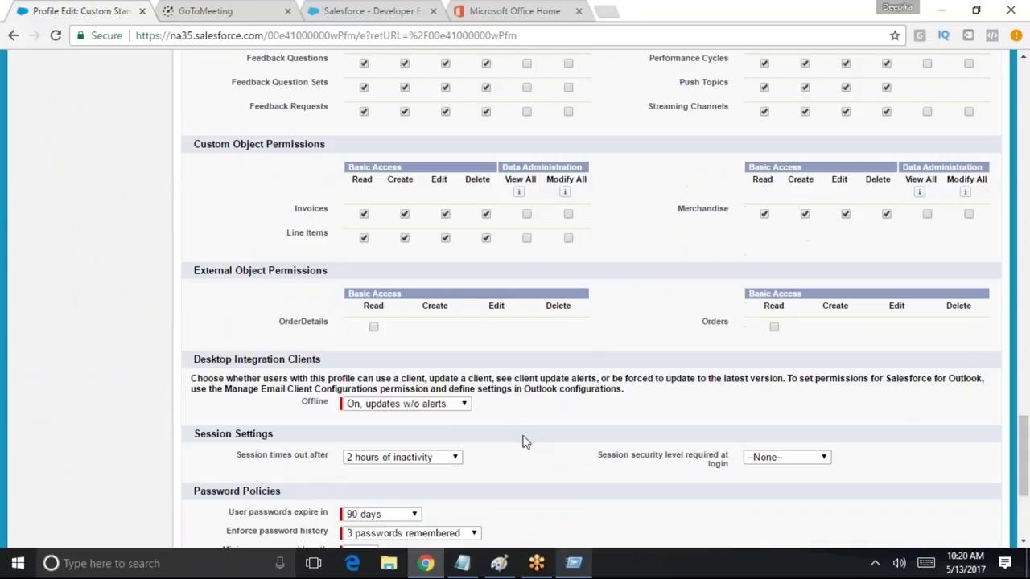
scroll(703, 260, "up", 12)
scroll(792, 177, "up", 10)
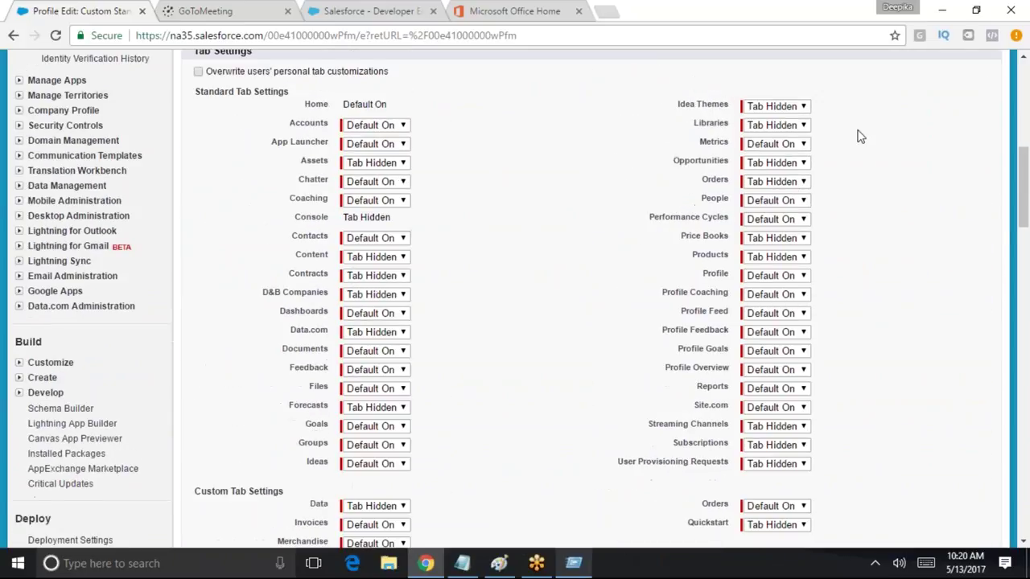
left_click(768, 74)
Log out, sign in with the test user's saved username, then sign out from the Home page
left_click(731, 156)
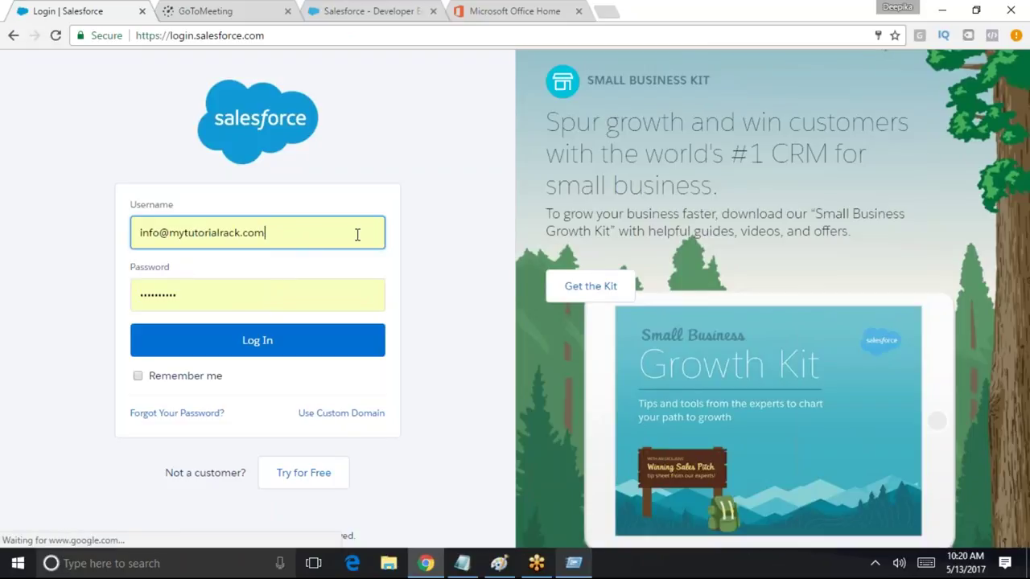
triple_click(357, 232)
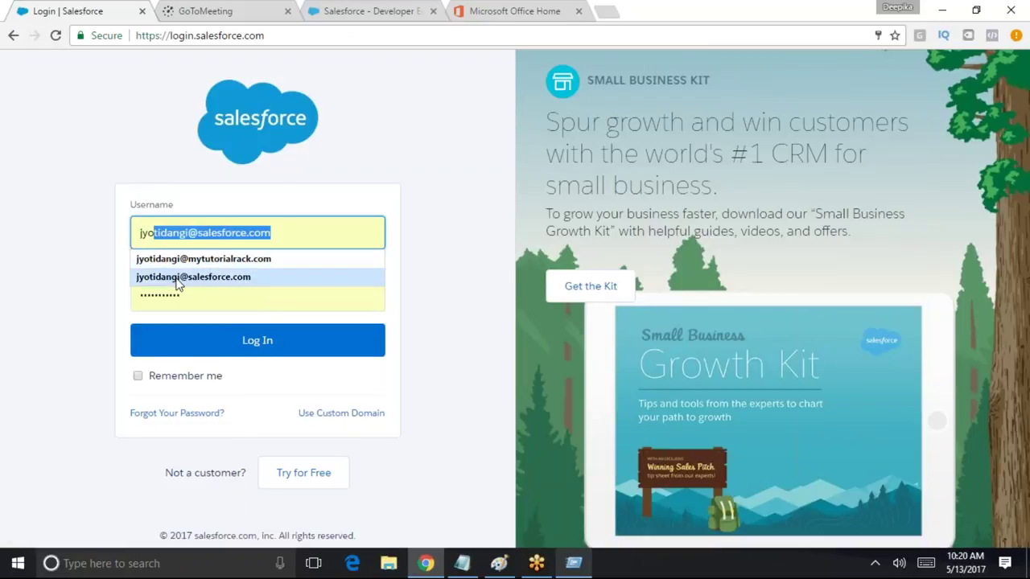
left_click(203, 259)
left_click(258, 340)
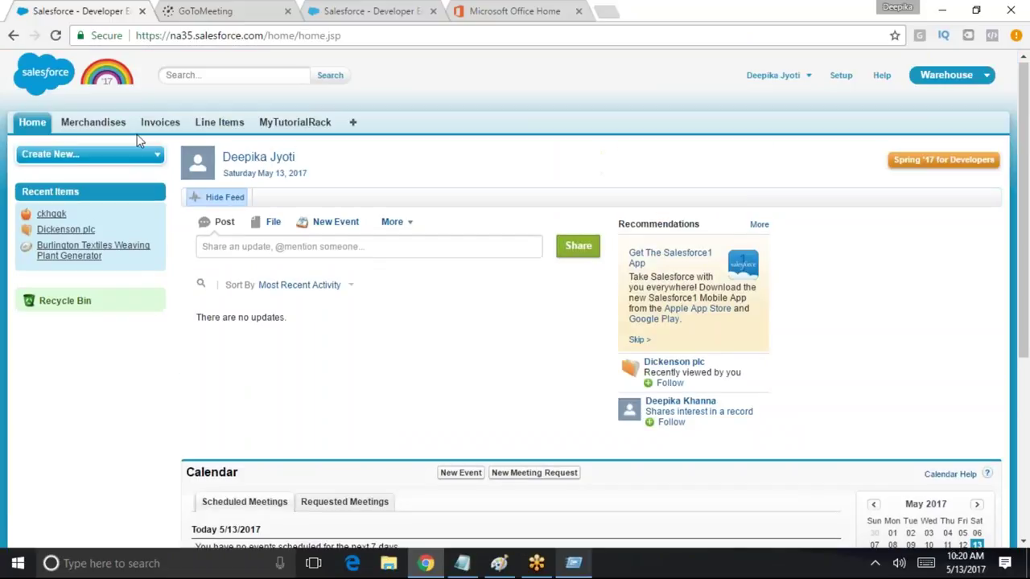
left_click(773, 75)
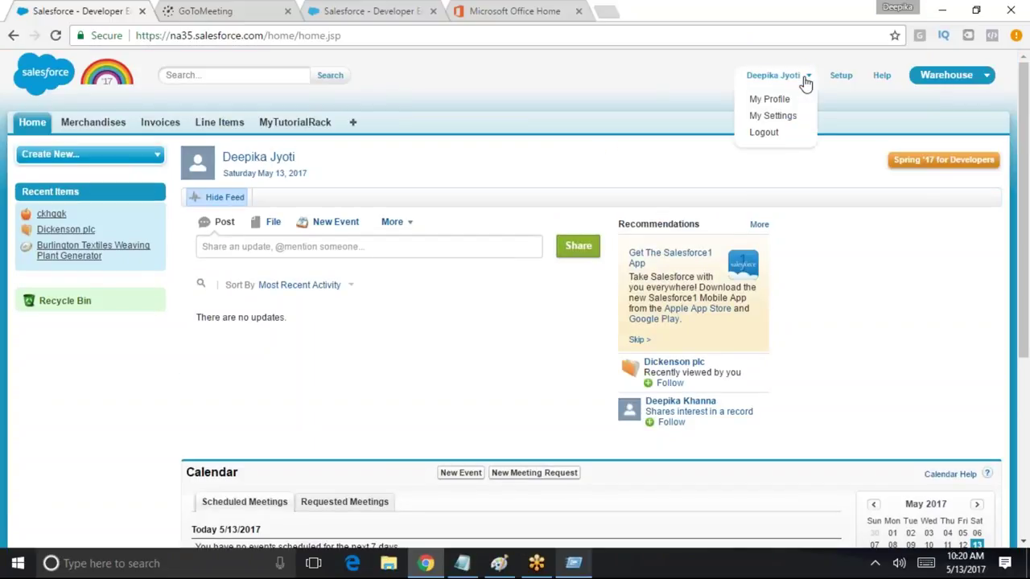
left_click(768, 132)
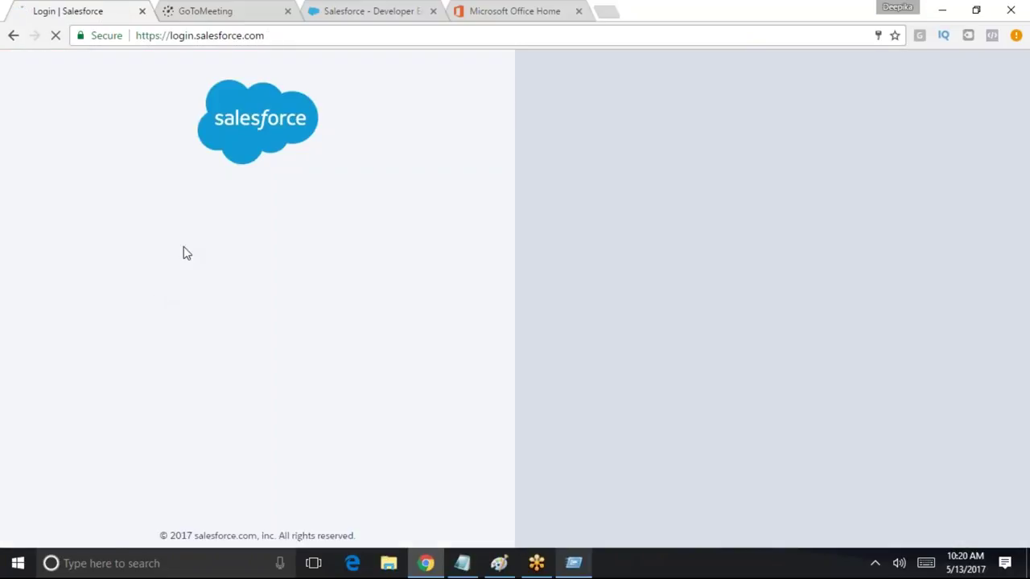
Sign back in as the administrator with the saved developer account username
key("ctrl+a")
type("sa")
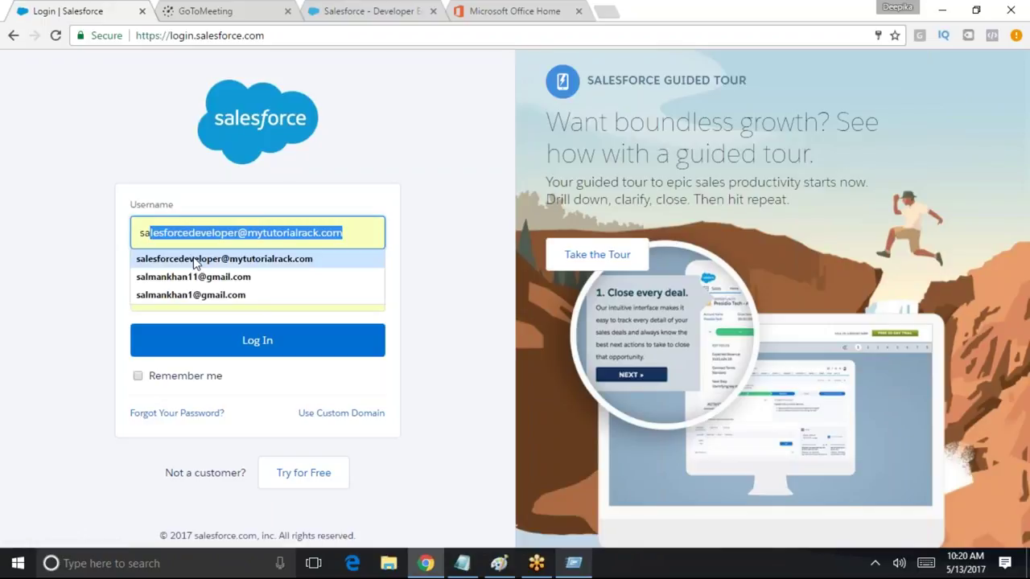
left_click(230, 258)
key("Return")
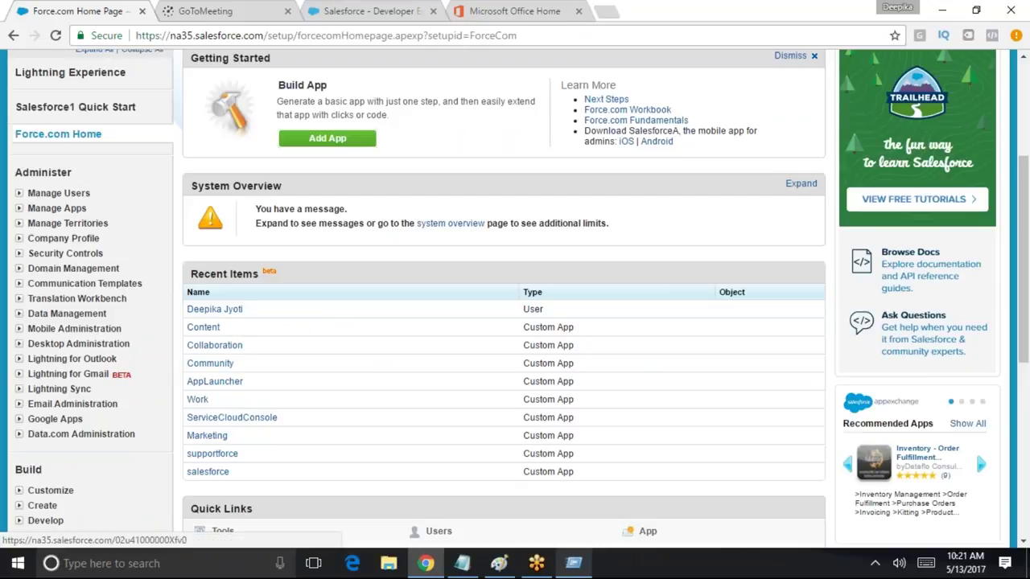
scroll(240, 366, "down", 3)
scroll(61, 267, "up", 6)
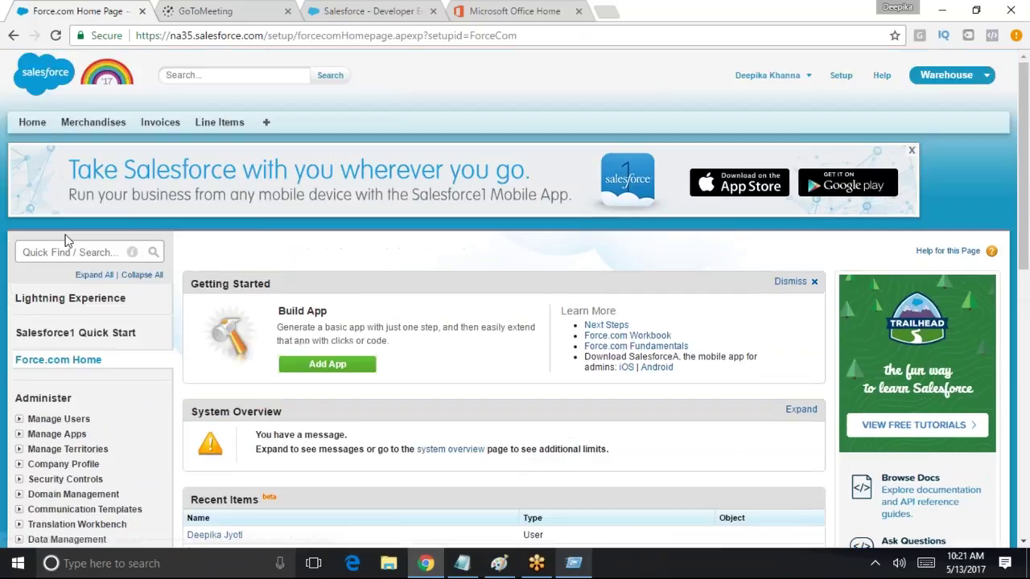
Find Profiles via Quick Find 'prof', filter to names starting with C, and edit Custom Standard User
left_click(60, 258)
type("prof")
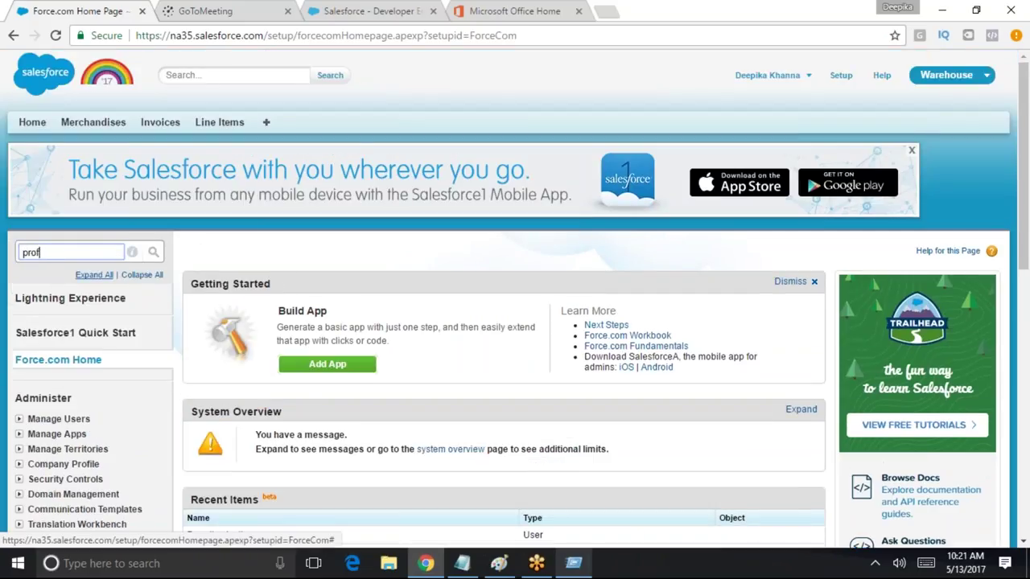
left_click(56, 349)
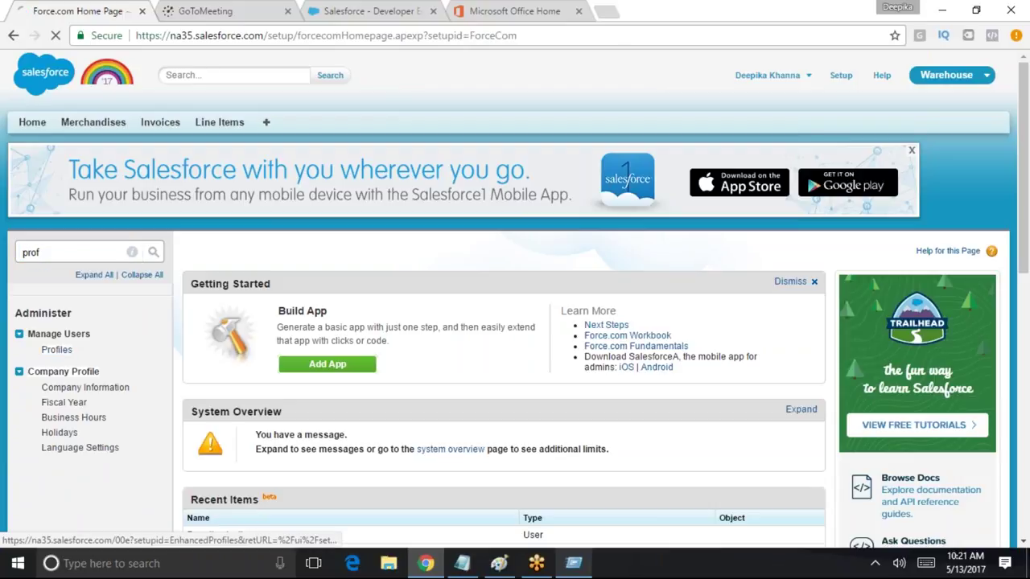
scroll(470, 359, "down", 3)
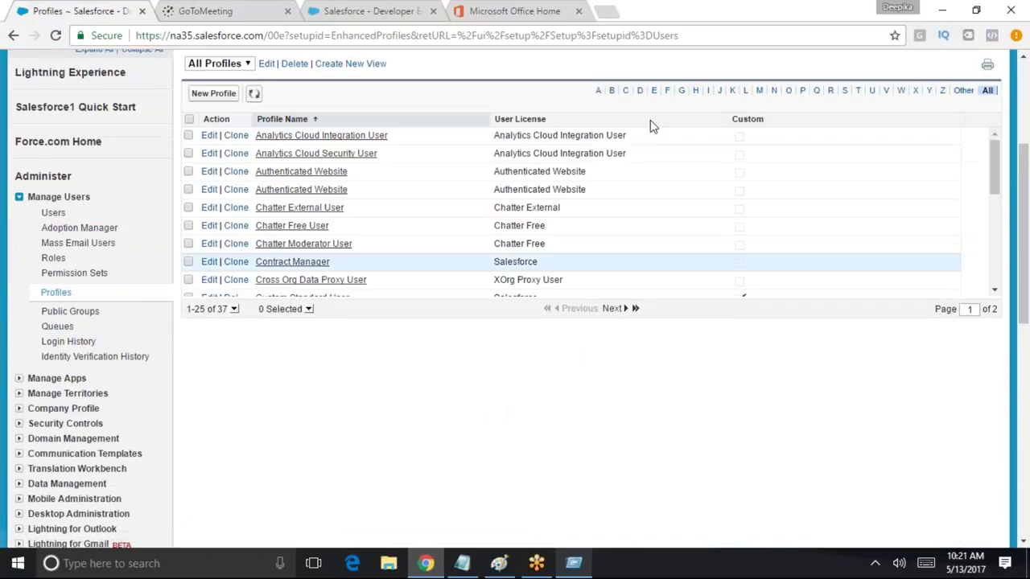
left_click(625, 90)
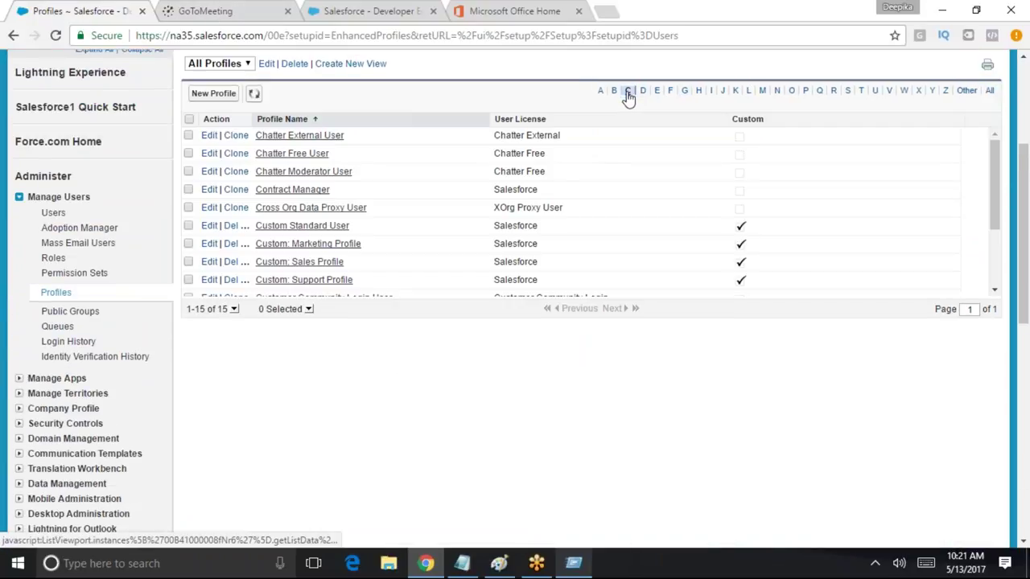
scroll(326, 277, "down", 1)
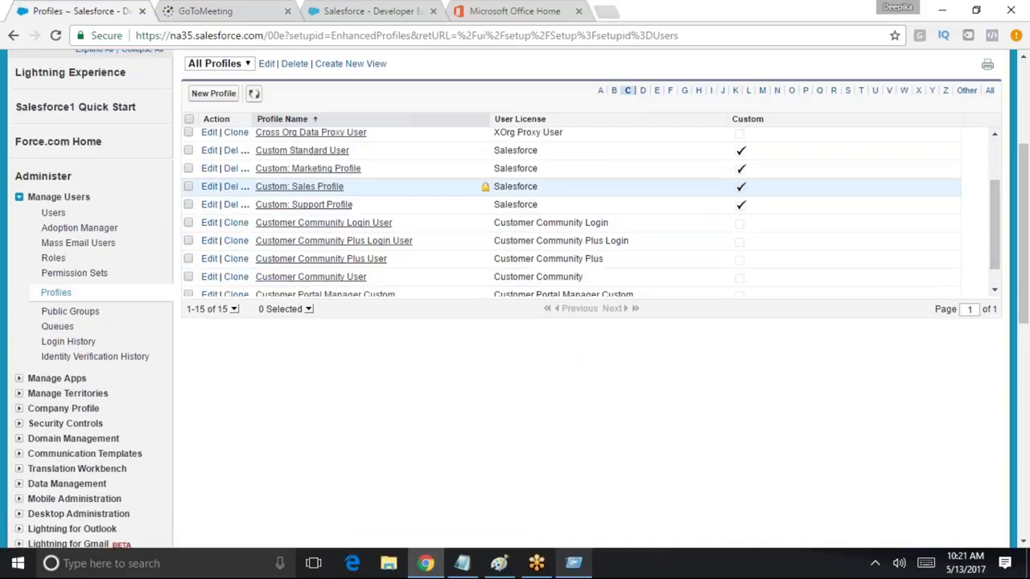
scroll(334, 290, "down", 1)
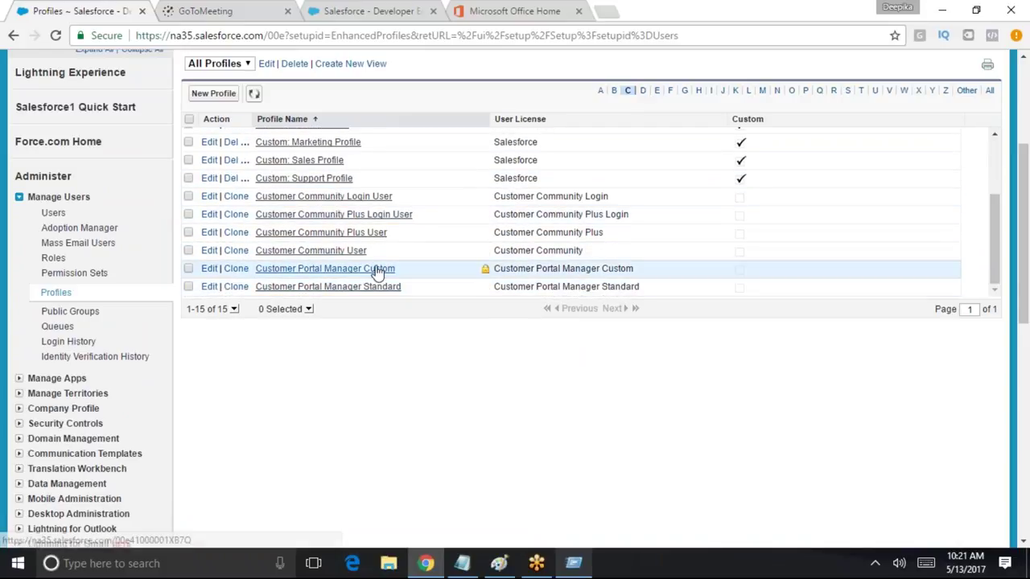
scroll(374, 271, "up", 3)
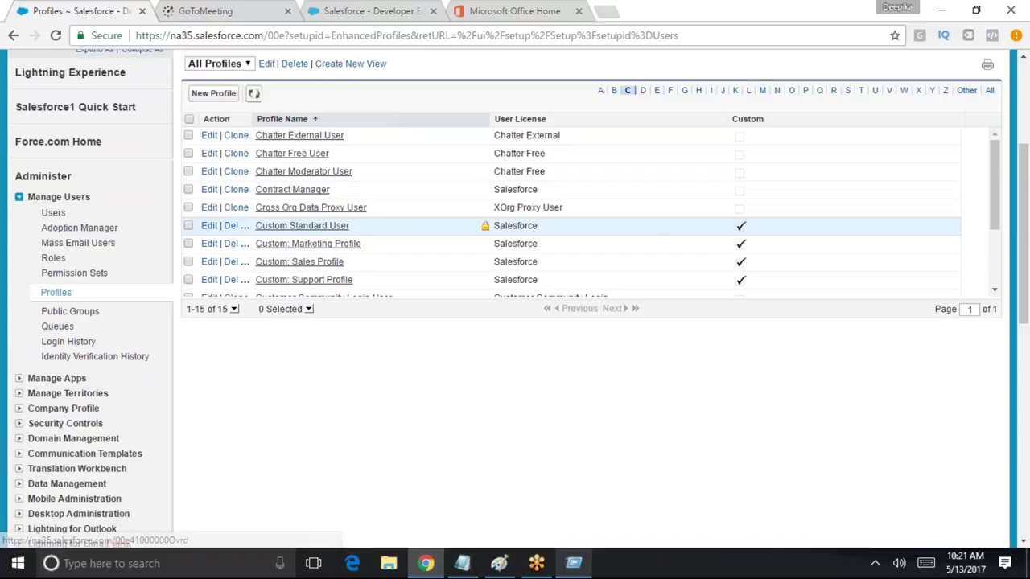
left_click(209, 228)
Tick Create for Invoices under Custom Object Permissions and save the Custom Standard User profile
scroll(505, 341, "down", 4)
scroll(505, 340, "down", 20)
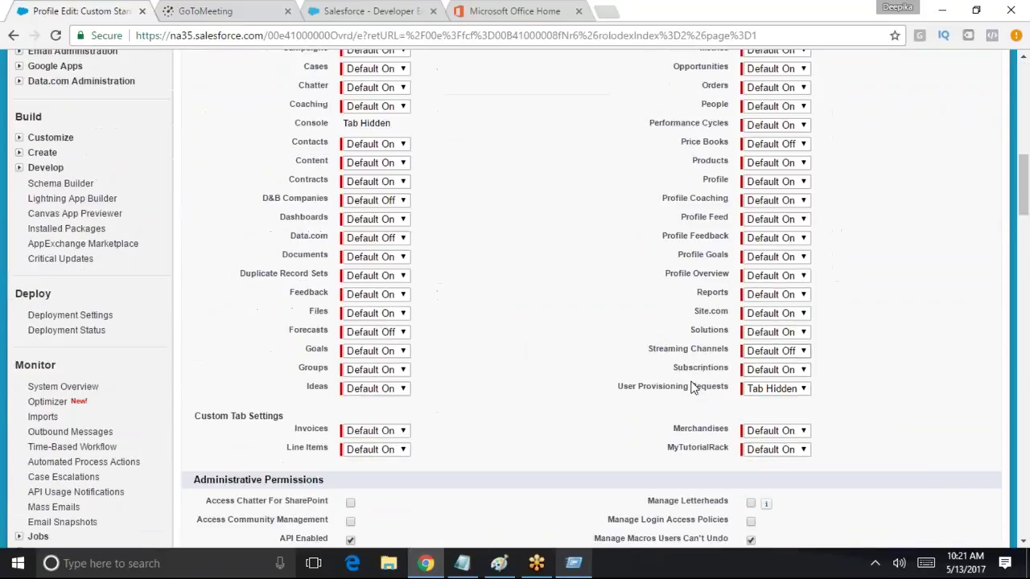
scroll(734, 435, "down", 20)
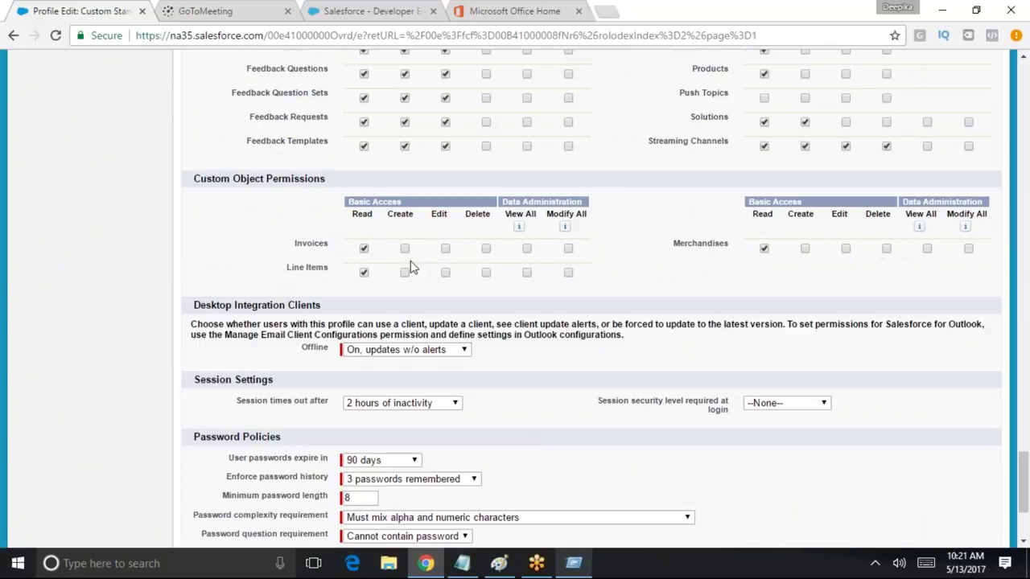
left_click(405, 249)
scroll(993, 258, "up", 20)
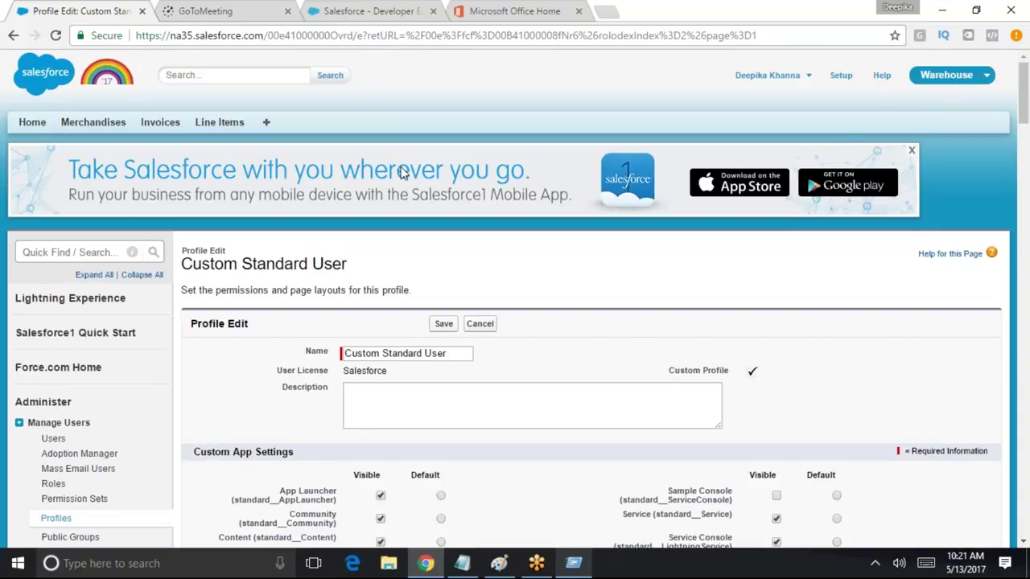
left_click(449, 328)
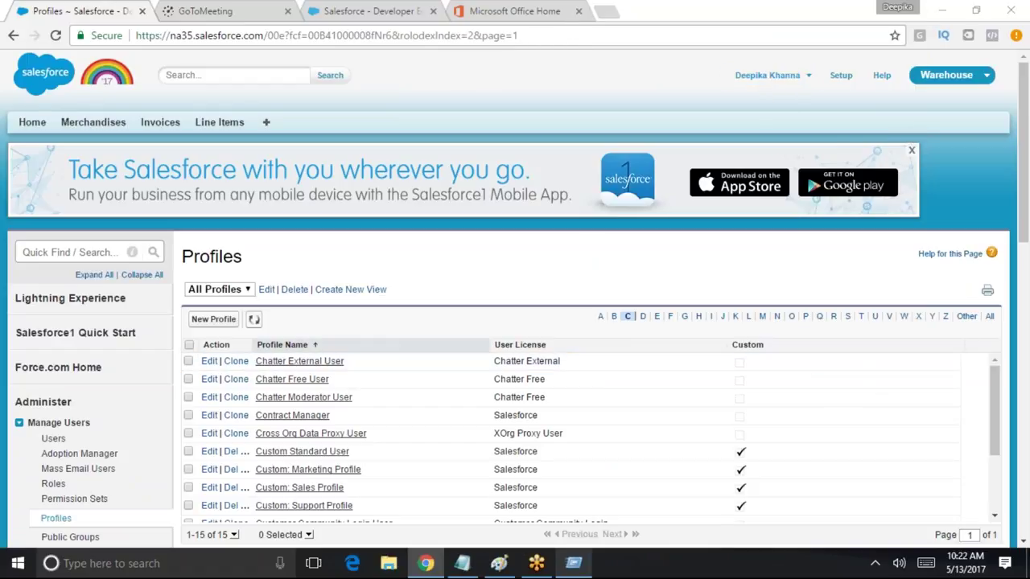
Log out of the admin account, sign in as the test user, and list all invoices
left_click(810, 75)
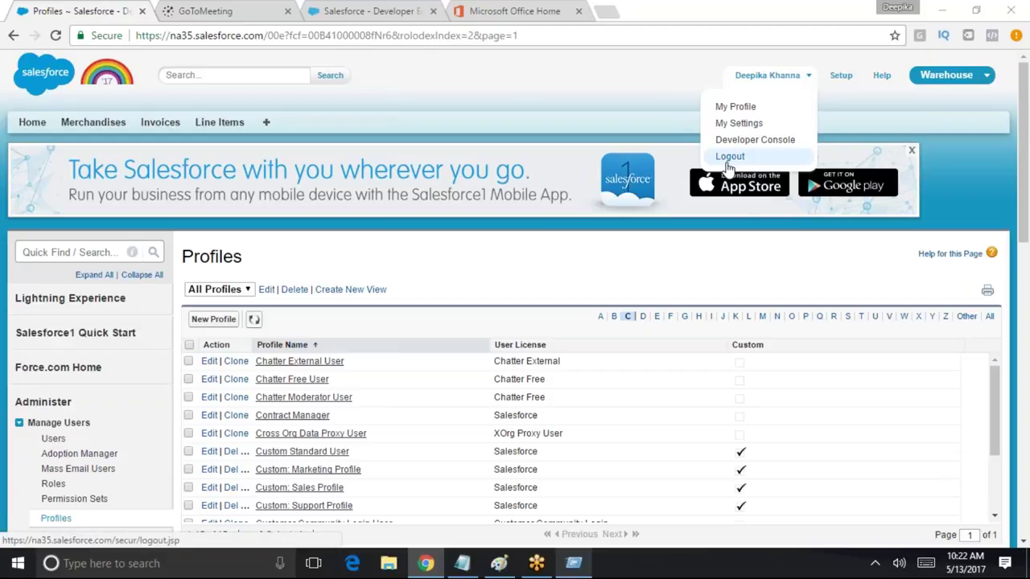
left_click(724, 157)
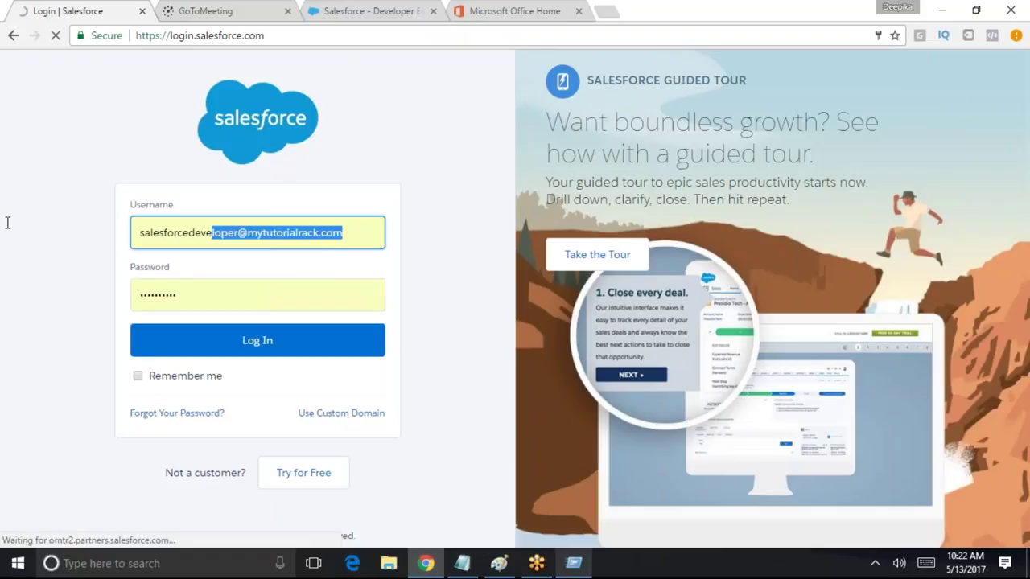
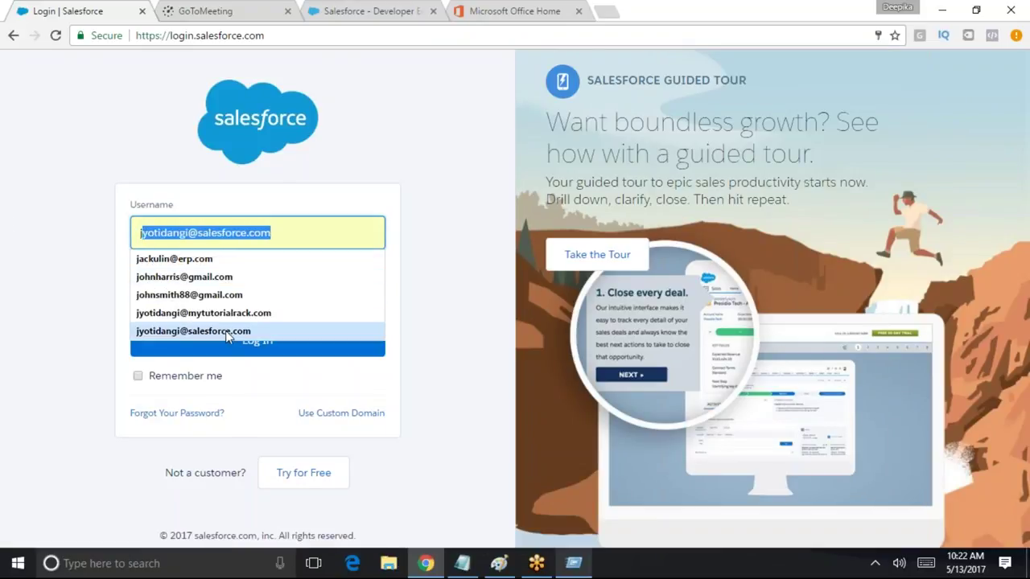
left_click(225, 313)
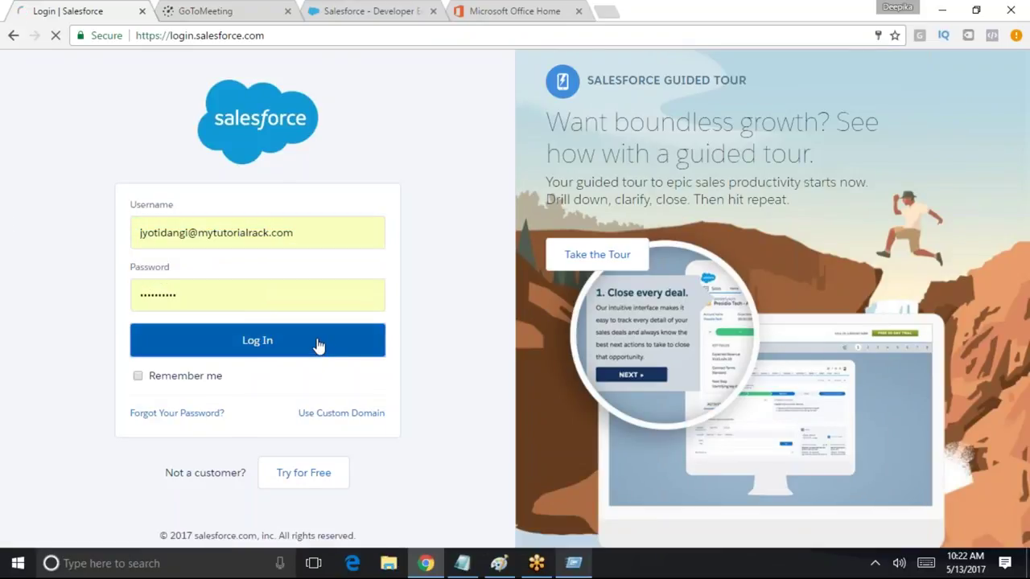
left_click(314, 345)
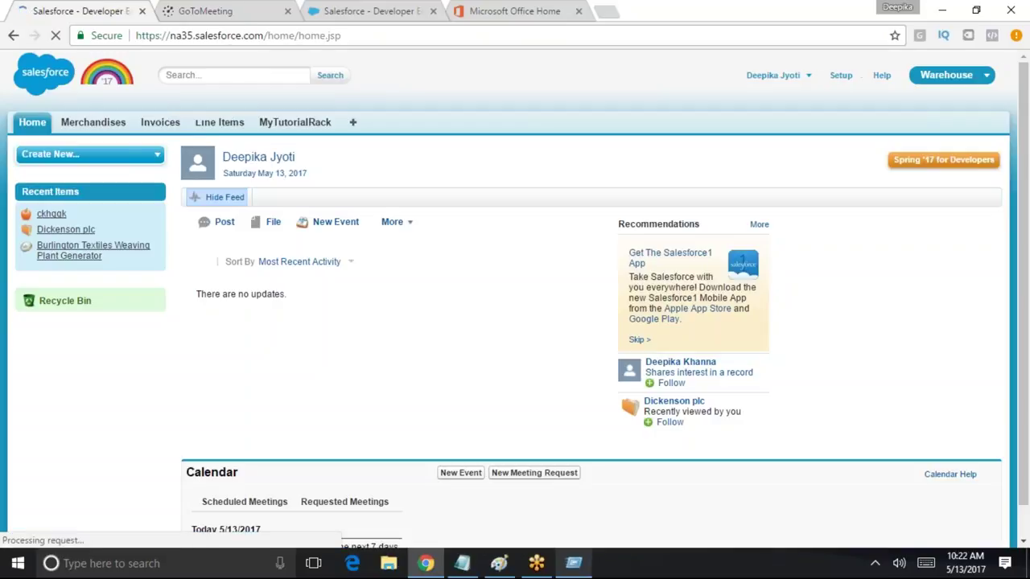
left_click(152, 129)
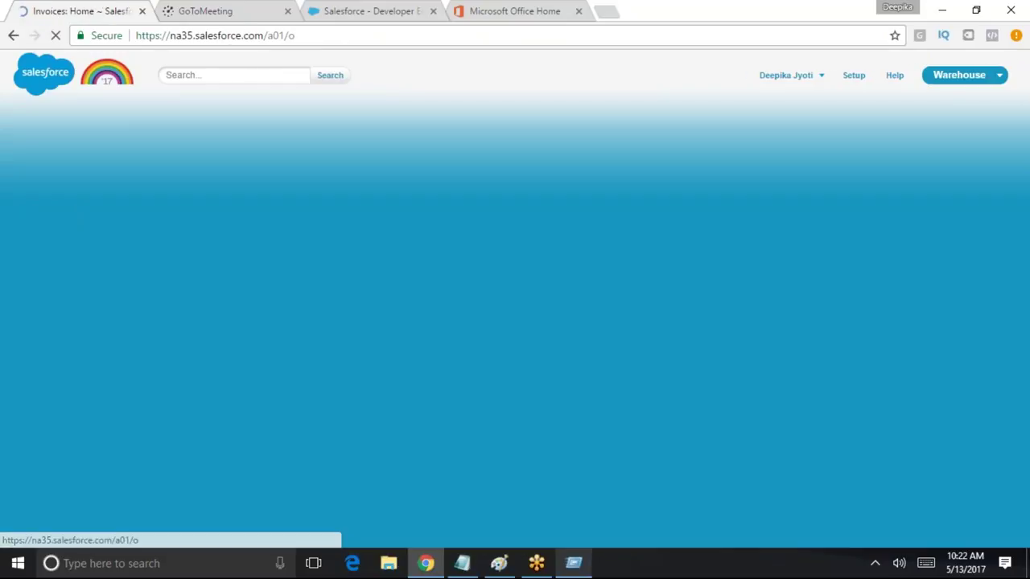
left_click(259, 199)
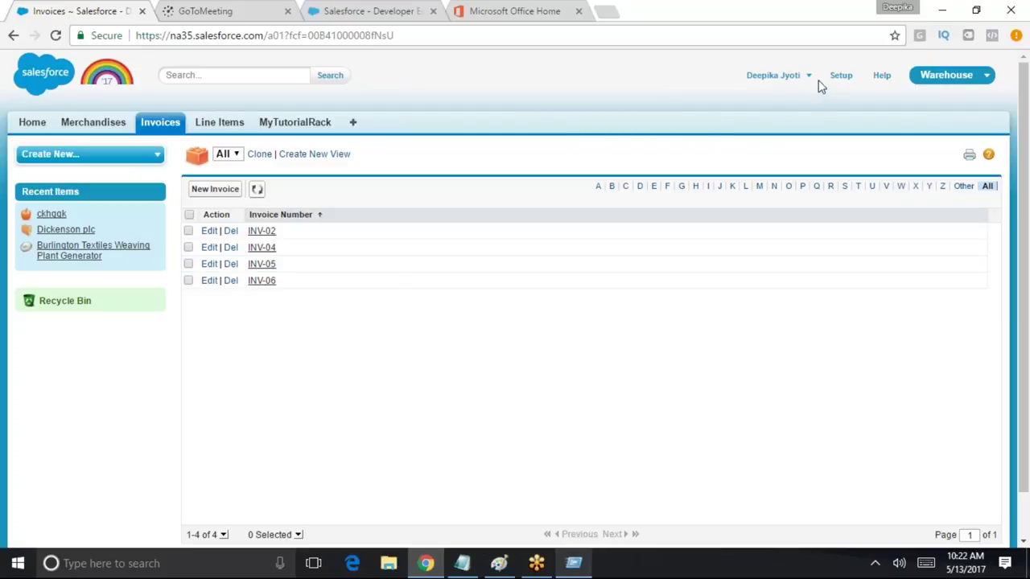
Start a new blank Paint canvas, discarding the old diagram without saving
left_click(498, 563)
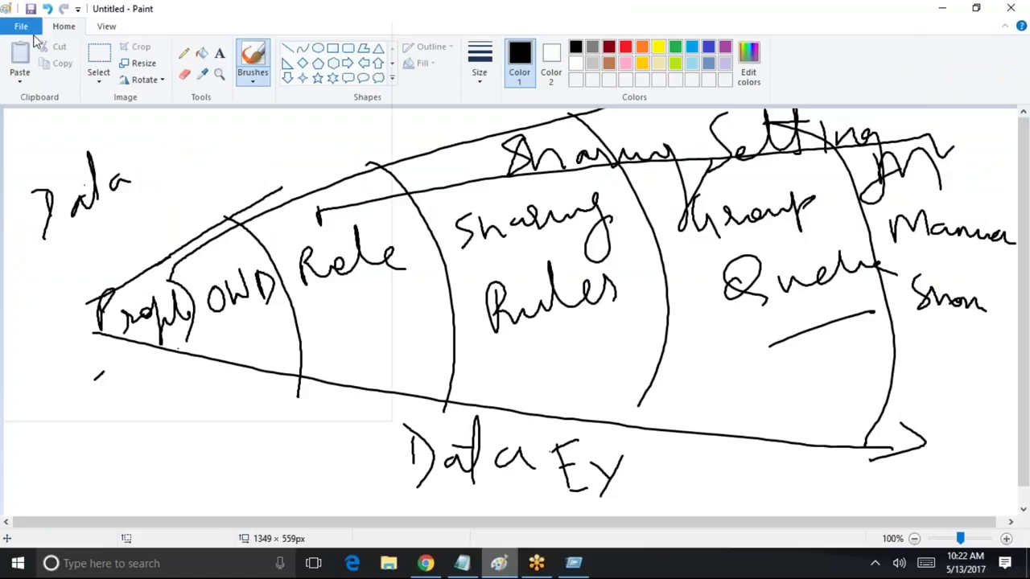
left_click(22, 26)
left_click(432, 210)
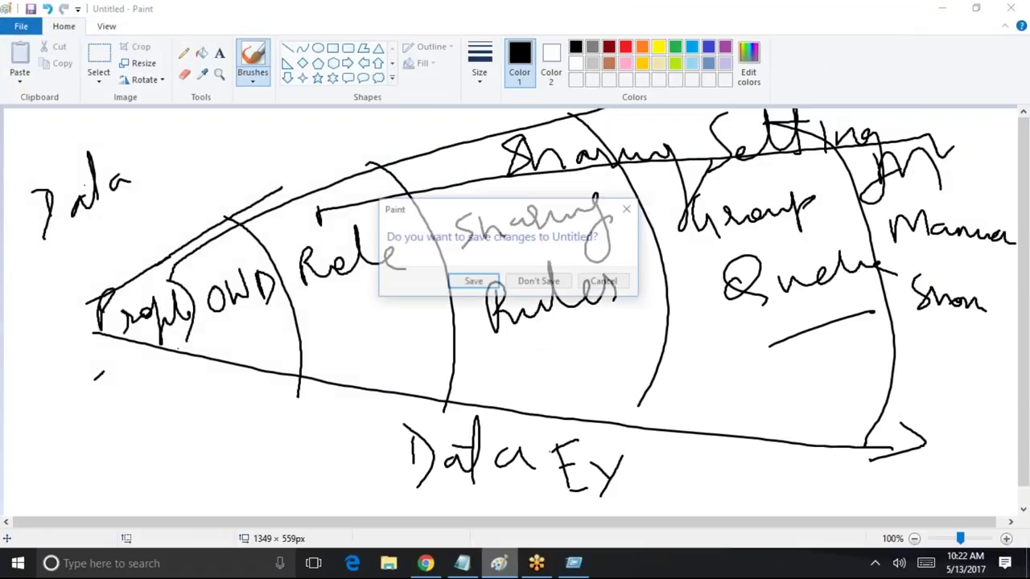
left_click(539, 282)
Handwrite 'Default On' and 'Default Off' on the first two lines with the Brush
mouse_move(365, 168)
left_mouse_down()
mouse_move(367, 206)
mouse_move(386, 222)
left_mouse_up()
mouse_move(434, 197)
left_mouse_down()
mouse_move(547, 194)
mouse_move(592, 141)
mouse_move(632, 158)
mouse_move(751, 166)
mouse_move(760, 198)
left_mouse_up()
mouse_move(394, 274)
left_mouse_down()
mouse_move(390, 348)
mouse_move(439, 287)
mouse_move(568, 315)
left_mouse_up()
left_click_drag(599, 274, 611, 284)
mouse_move(671, 273)
left_mouse_down()
mouse_move(744, 247)
mouse_move(756, 291)
mouse_move(748, 286)
left_mouse_up()
Handwrite 'Tab Hidden' on a third line, underline Default On, and return to Chrome
left_click_drag(433, 406, 434, 405)
mouse_move(419, 412)
left_mouse_down()
mouse_move(423, 447)
mouse_move(473, 451)
left_mouse_up()
mouse_move(484, 396)
left_mouse_down()
mouse_move(490, 441)
mouse_move(506, 455)
left_mouse_up()
left_click_drag(547, 388, 566, 438)
mouse_move(569, 413)
left_mouse_down()
mouse_move(581, 410)
mouse_move(597, 438)
left_mouse_up()
left_click_drag(629, 402, 632, 431)
mouse_move(673, 389)
left_mouse_down()
mouse_move(669, 421)
mouse_move(737, 390)
mouse_move(730, 350)
left_mouse_up()
mouse_move(753, 415)
left_mouse_down()
mouse_move(802, 398)
mouse_move(827, 420)
left_mouse_up()
left_click_drag(798, 208, 394, 247)
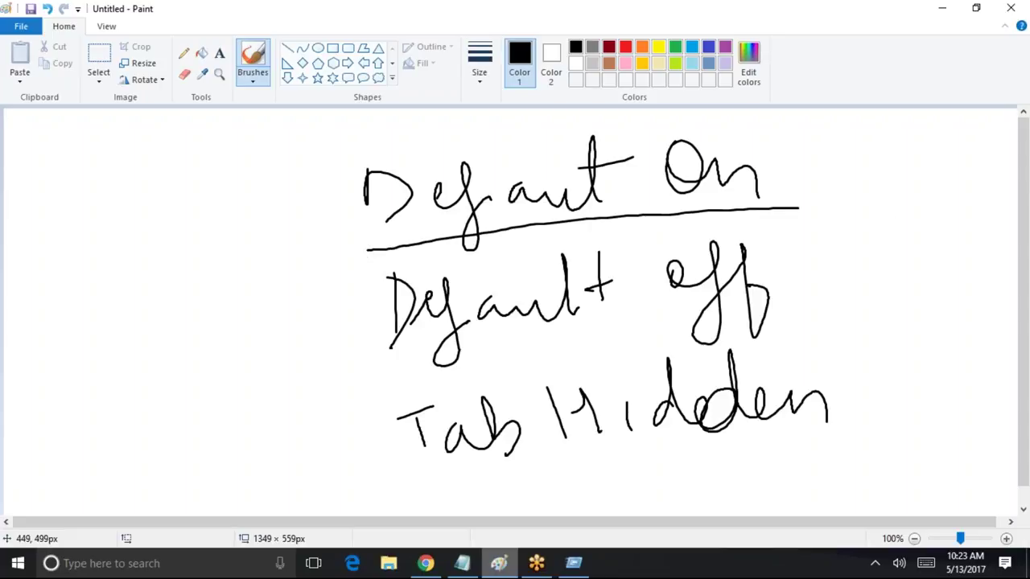
key("alt+Tab")
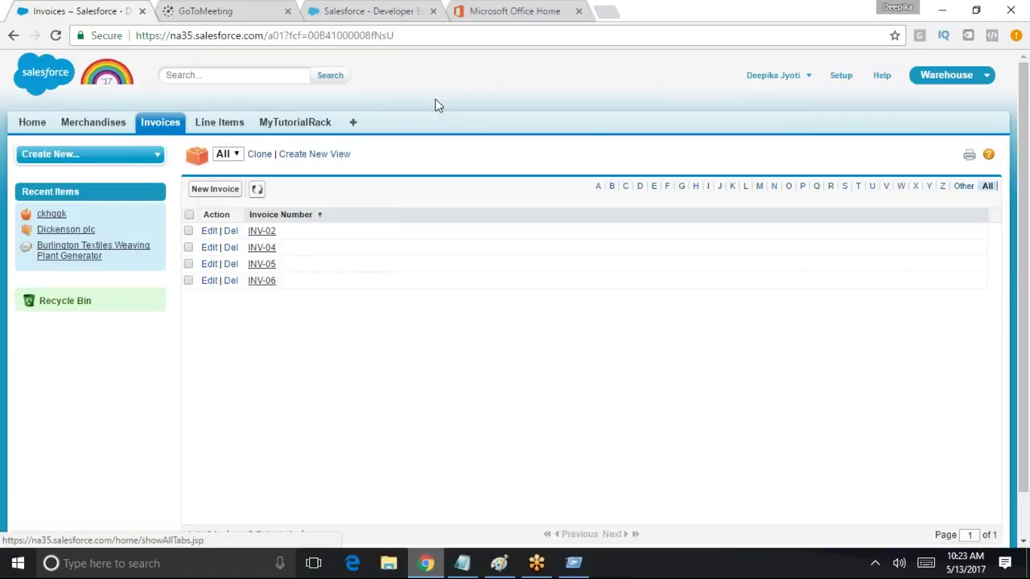
Compare the notes with Salesforce, highlighting the tab names Home through MyTutorialRack
left_click(498, 563)
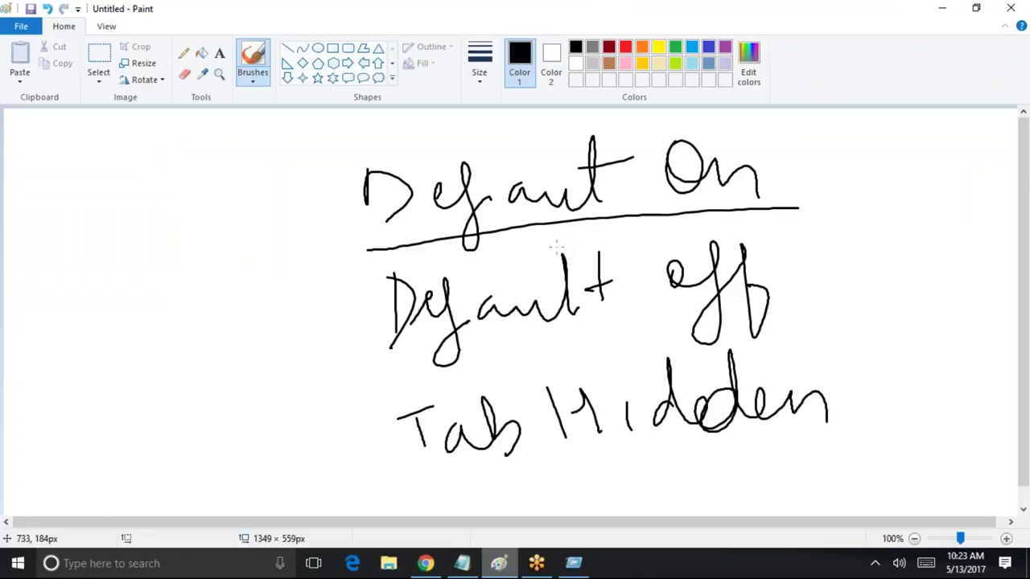
left_click(425, 563)
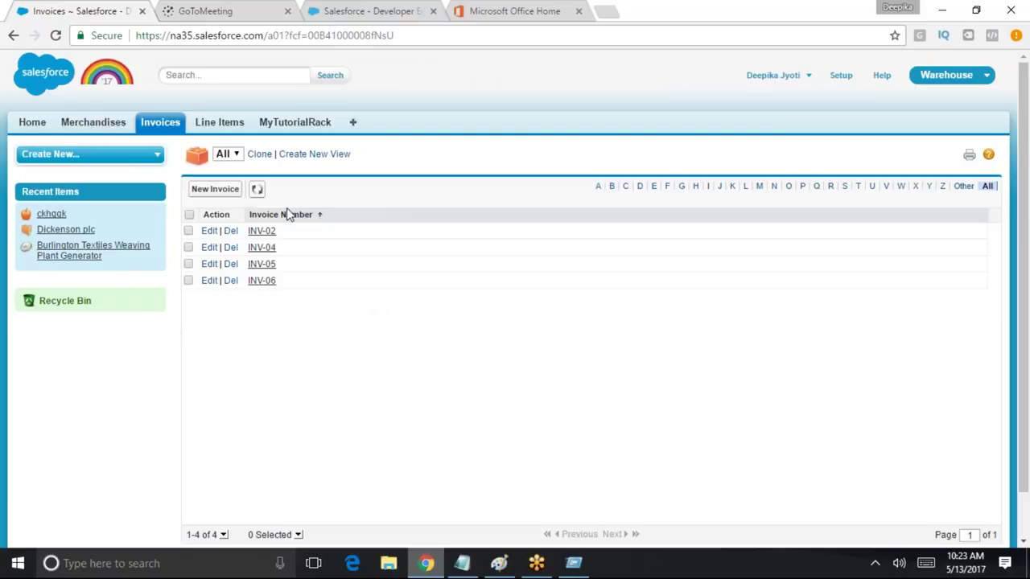
left_click_drag(10, 119, 336, 109)
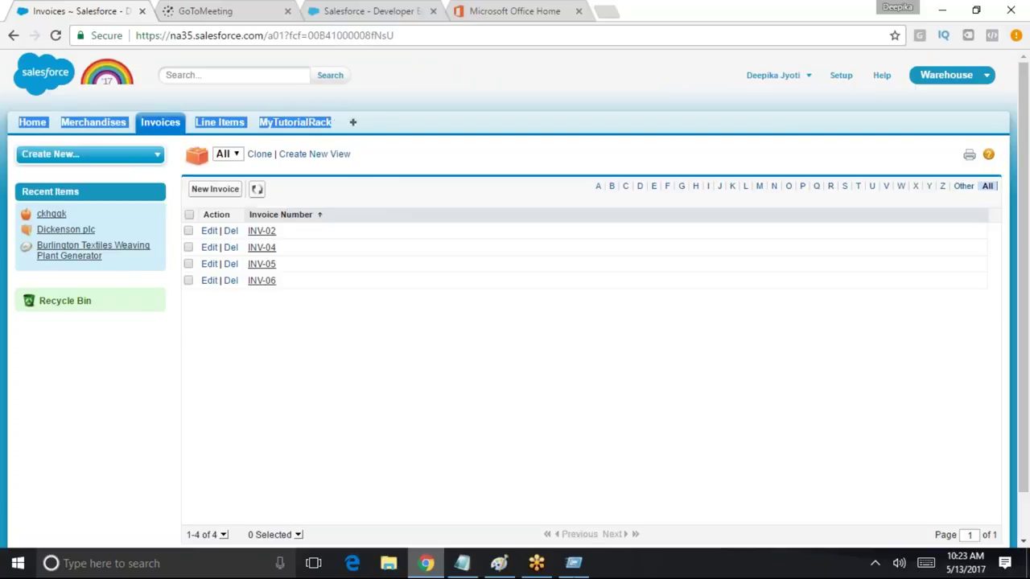
left_click(499, 563)
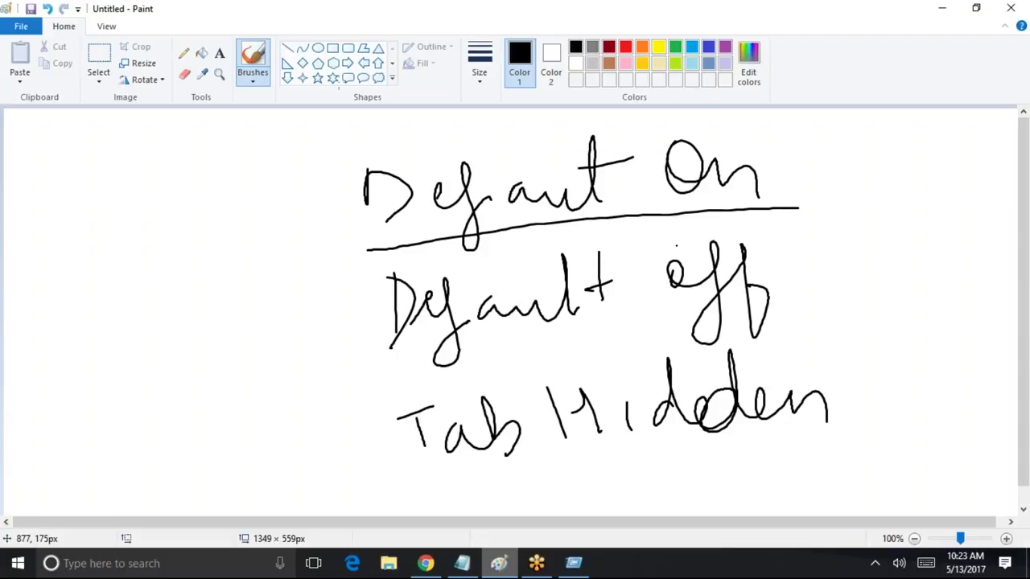
left_click(942, 8)
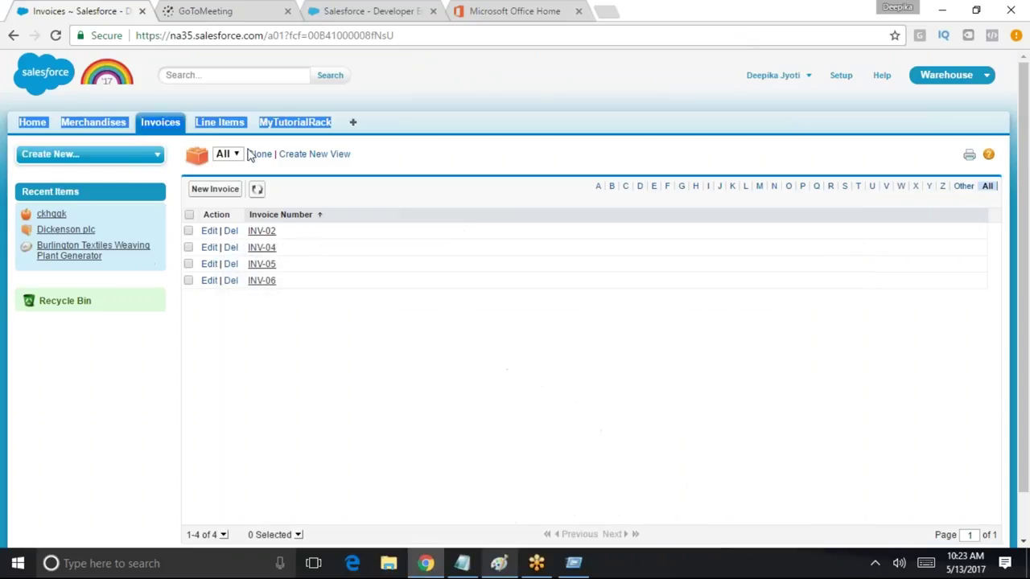
left_click(464, 103)
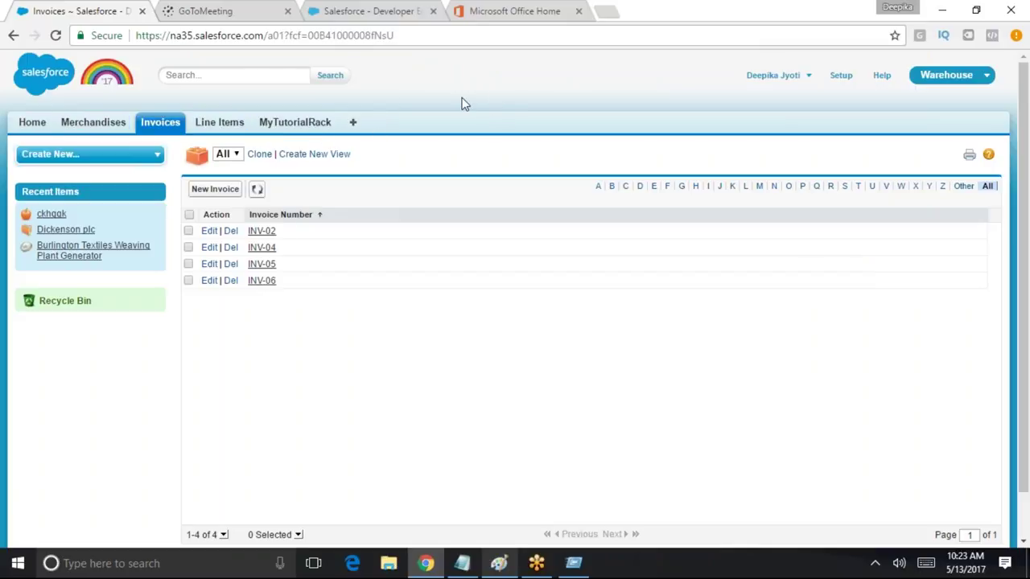
Open the All Tabs page and scroll through tabs such as Invoices, Line Items and Merchandises
left_click(355, 125)
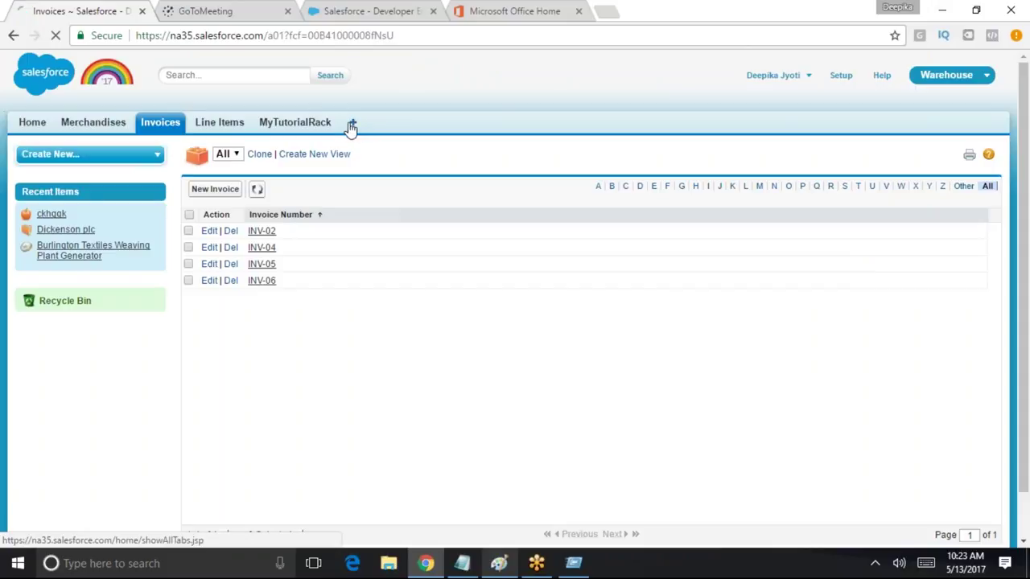
scroll(383, 352, "down", 1)
scroll(383, 351, "down", 1)
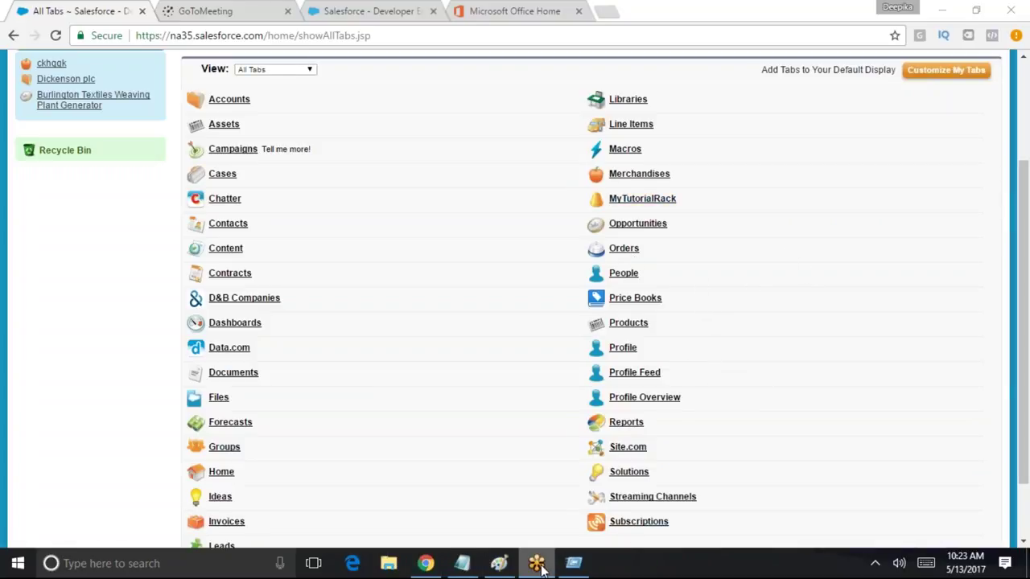
In Paint, sketch a tab box at the top right with a (+) sign below it
left_click(572, 563)
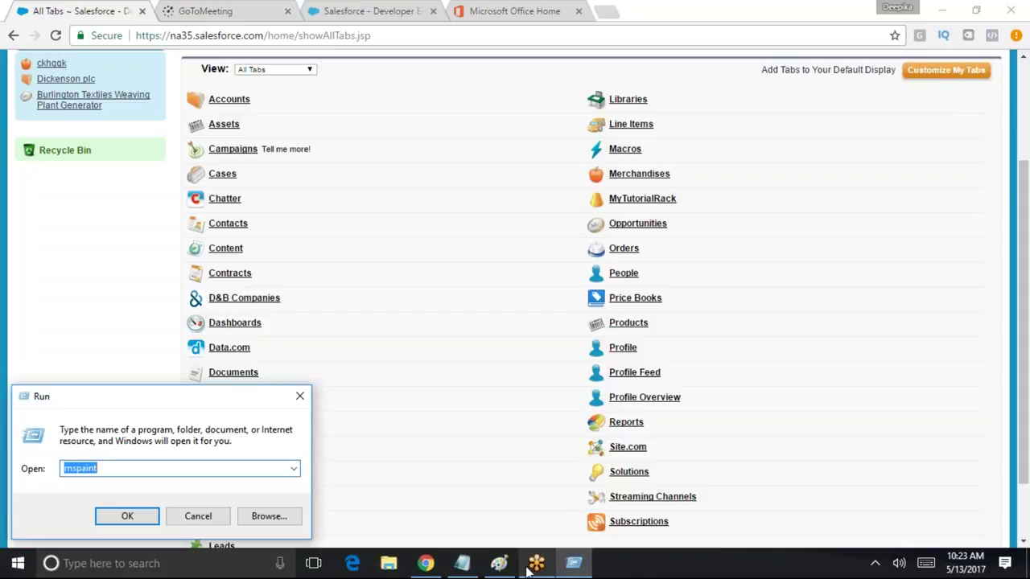
left_click(495, 566)
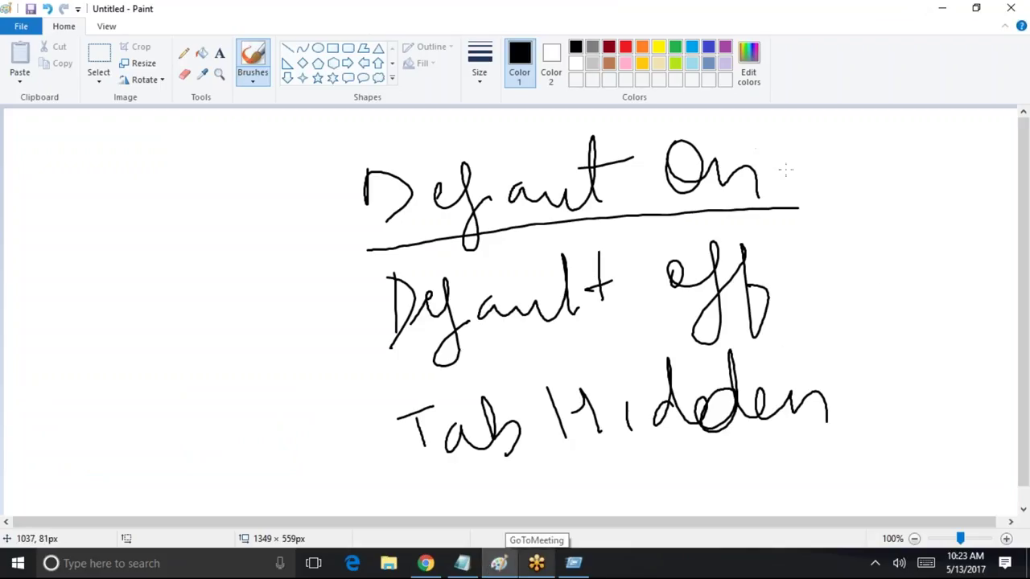
mouse_move(838, 139)
left_mouse_down()
mouse_move(937, 121)
mouse_move(853, 185)
left_mouse_up()
left_click_drag(853, 243, 878, 241)
left_click_drag(870, 230, 872, 262)
mouse_move(866, 228)
left_mouse_down()
mouse_move(867, 273)
mouse_move(904, 272)
left_mouse_up()
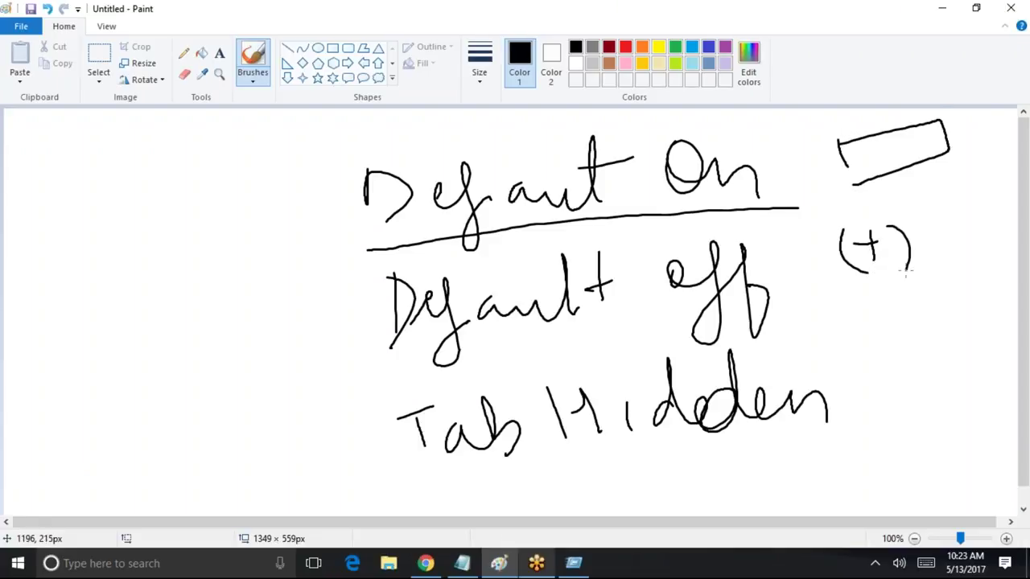
Underline Tab Hidden and group the three settings with a brace labelled Tab
left_click_drag(854, 435, 456, 487)
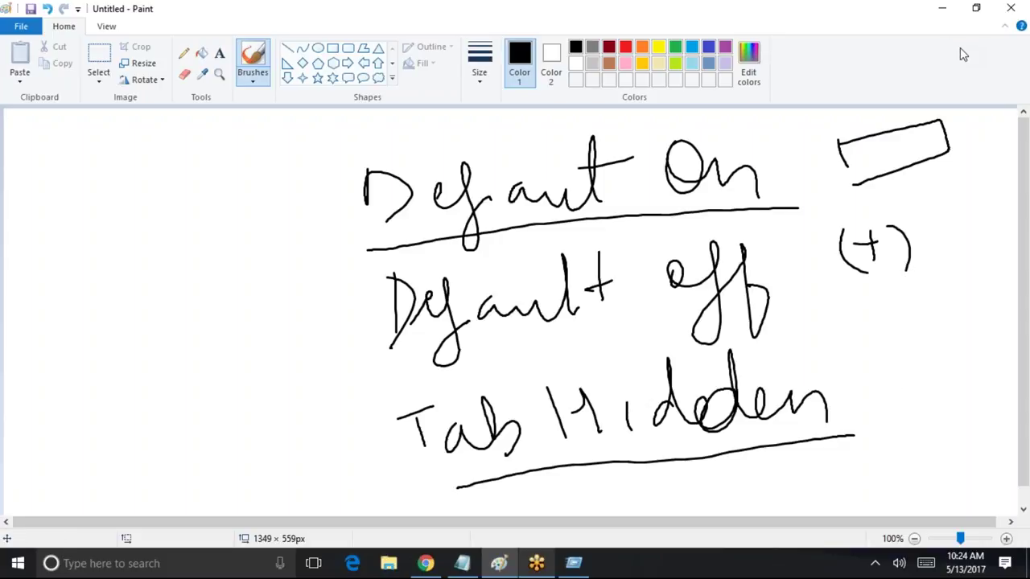
left_click_drag(289, 200, 386, 443)
mouse_move(129, 267)
left_mouse_down()
mouse_move(128, 320)
mouse_move(180, 296)
left_mouse_up()
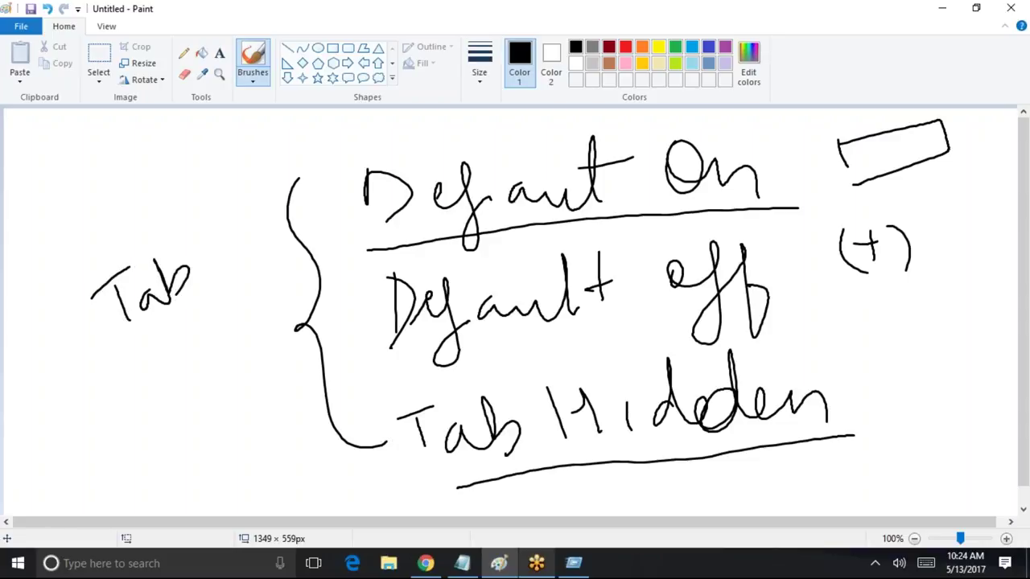
Minimize Paint, log out the test user, and sign back in with the administrator username
left_click(942, 8)
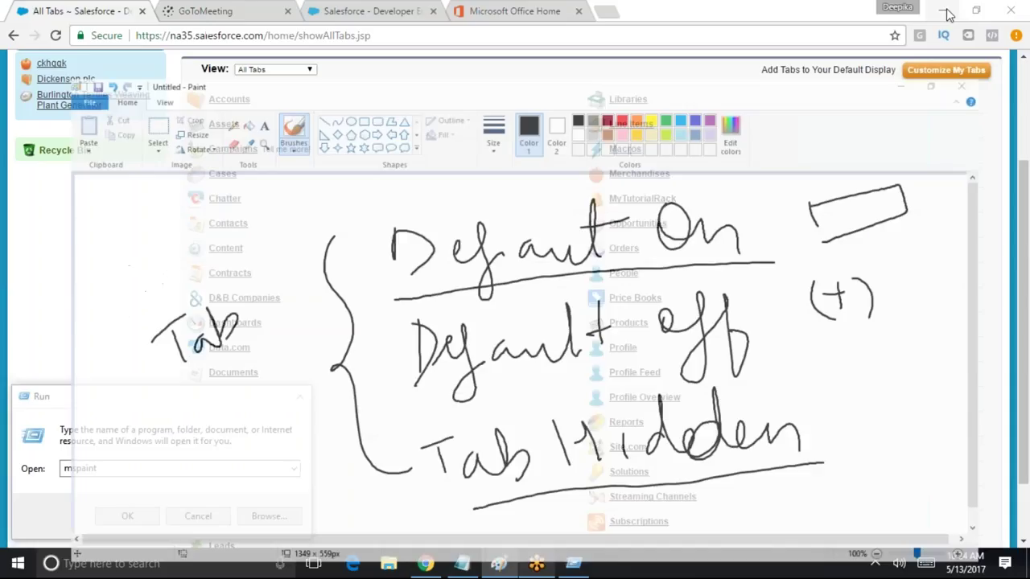
scroll(992, 276, "up", 3)
left_click(774, 75)
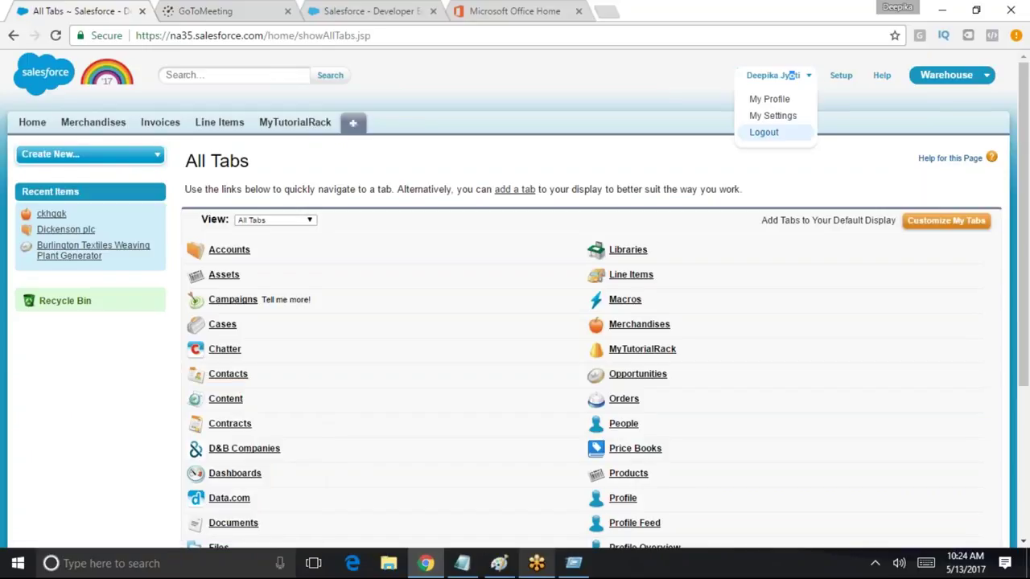
left_click(764, 133)
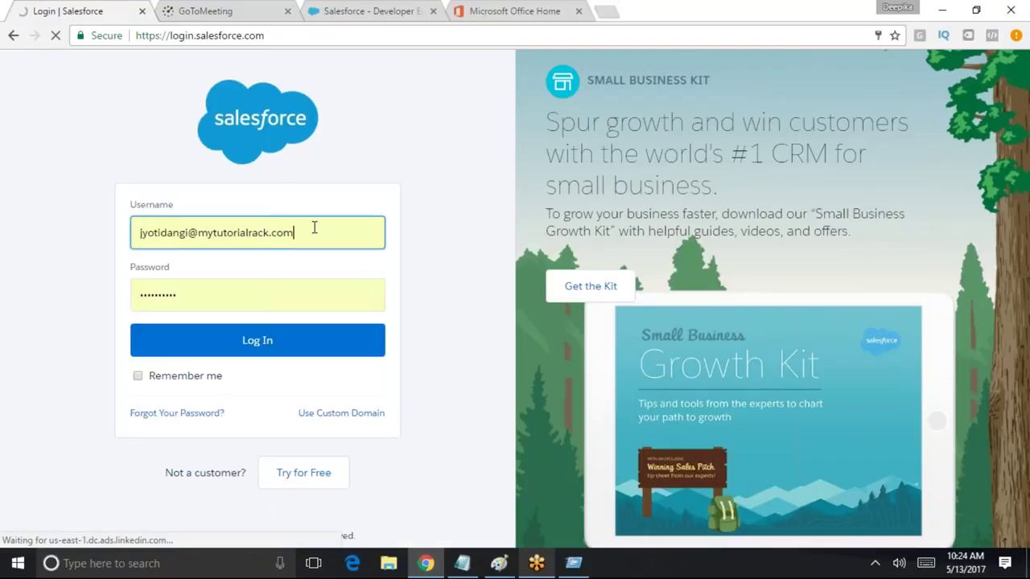
left_click_drag(314, 228, 60, 216)
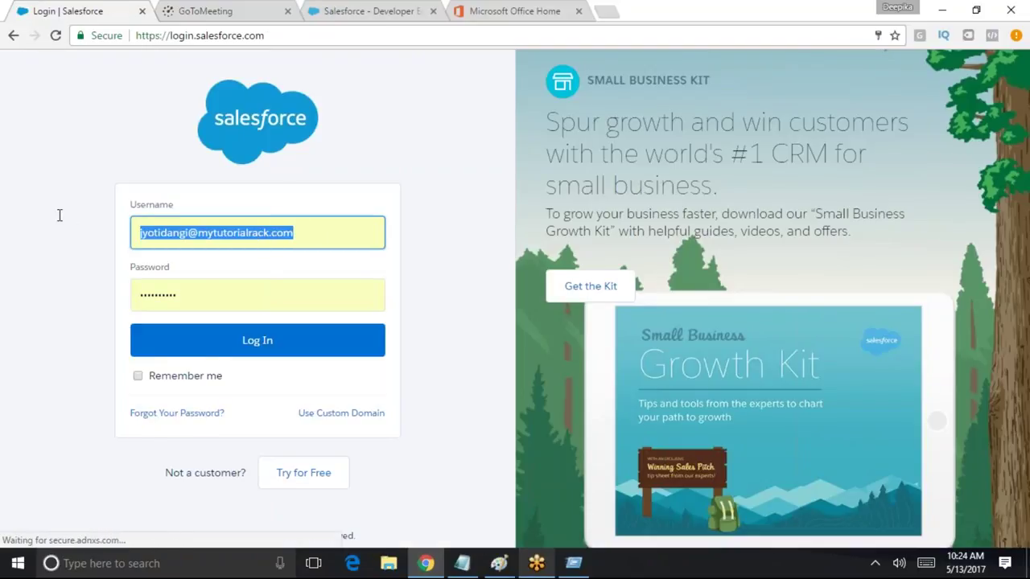
type("salesforcedeveloper")
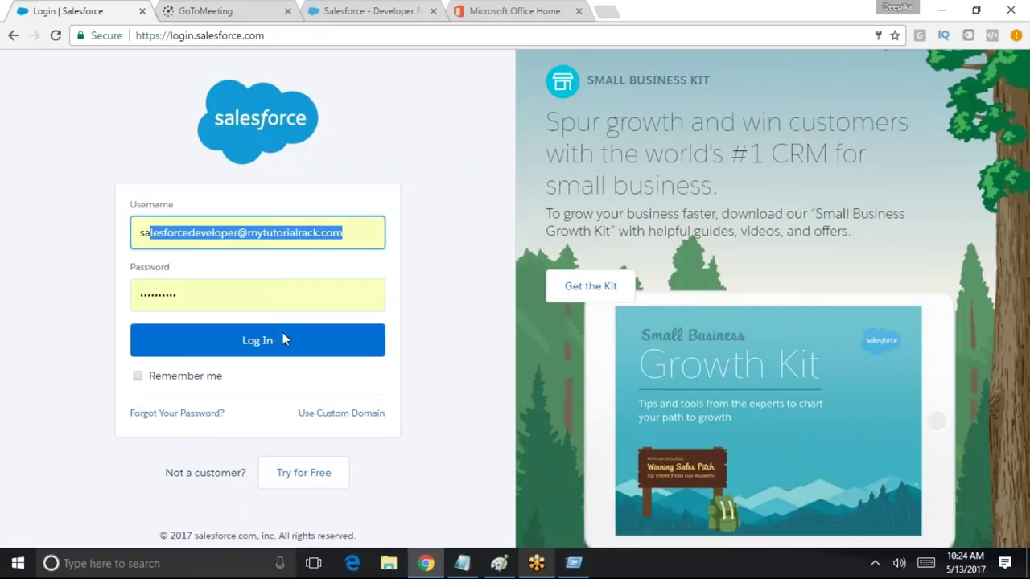
left_click(282, 337)
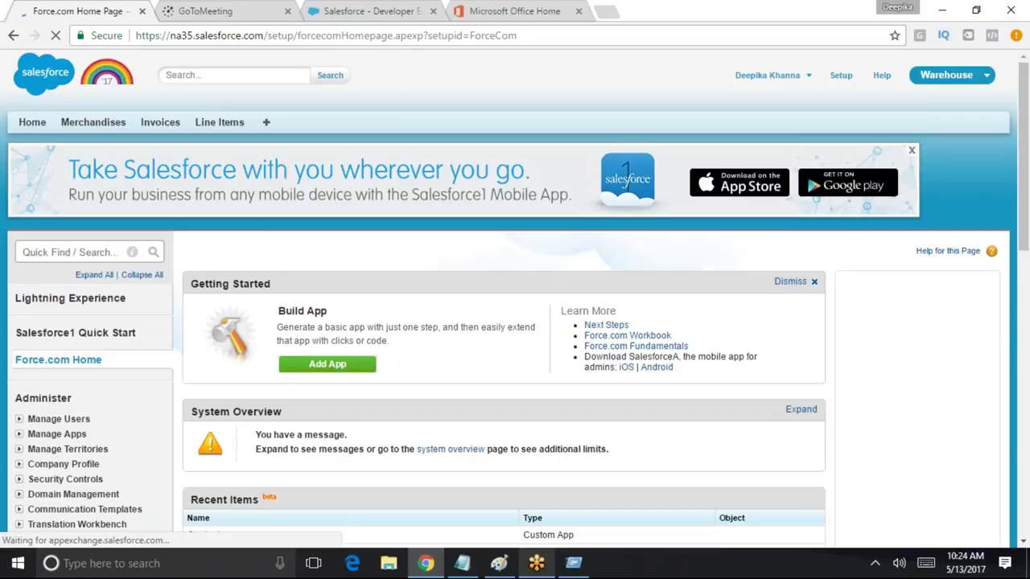
Find Profiles via Quick Find 'pro', filter to C, and edit the Custom Standard User profile
scroll(381, 364, "down", 3)
scroll(262, 458, "up", 3)
left_click(70, 251)
type("pr")
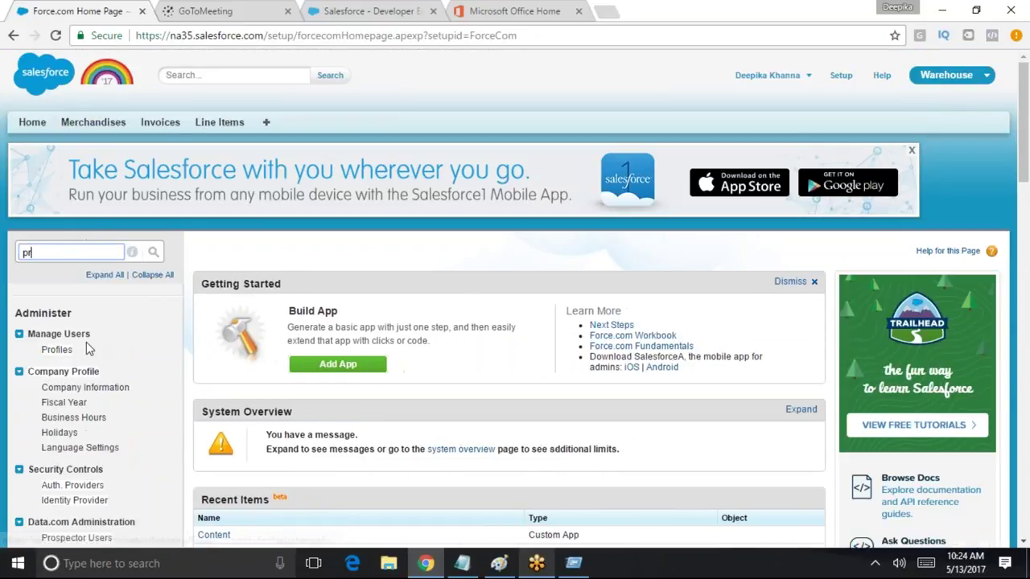
type("oi")
key("BackSpace")
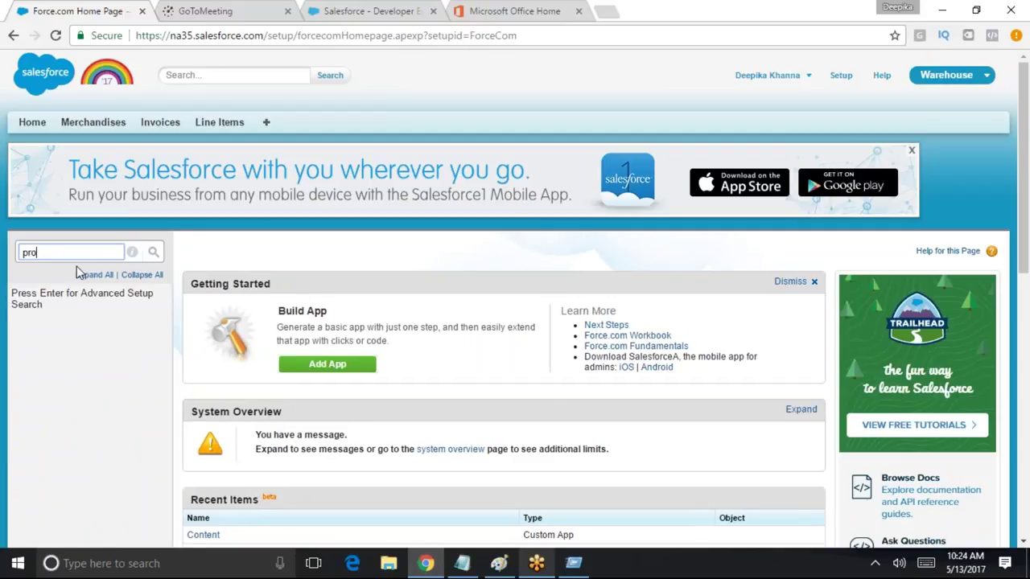
left_click(46, 350)
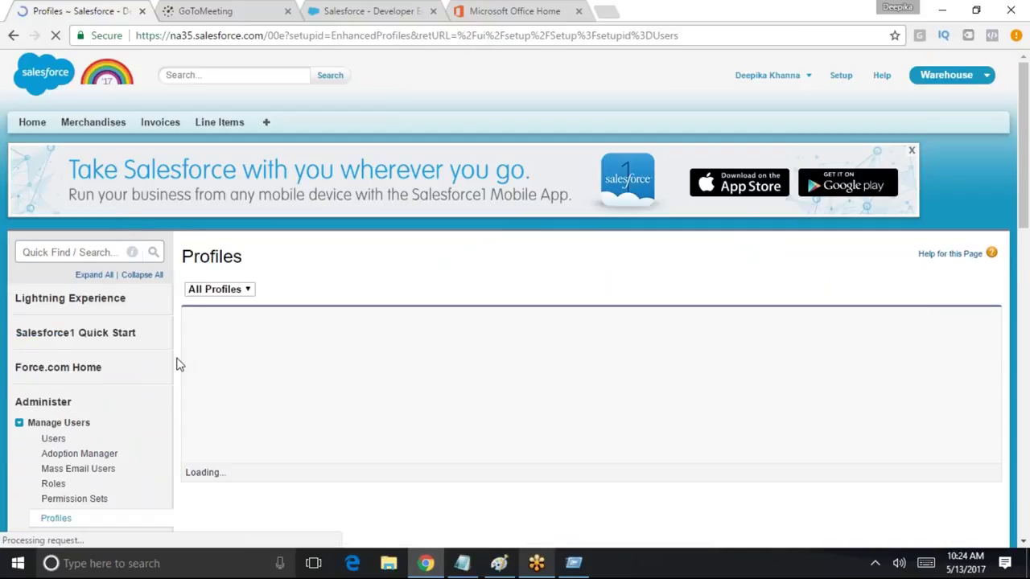
scroll(310, 367, "down", 2)
left_click(628, 168)
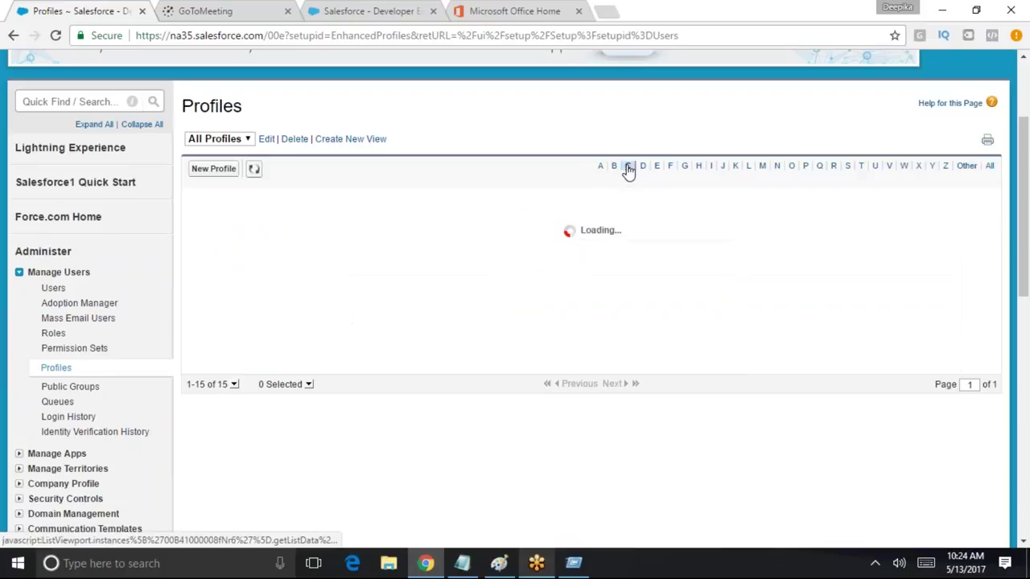
scroll(286, 285, "down", 2)
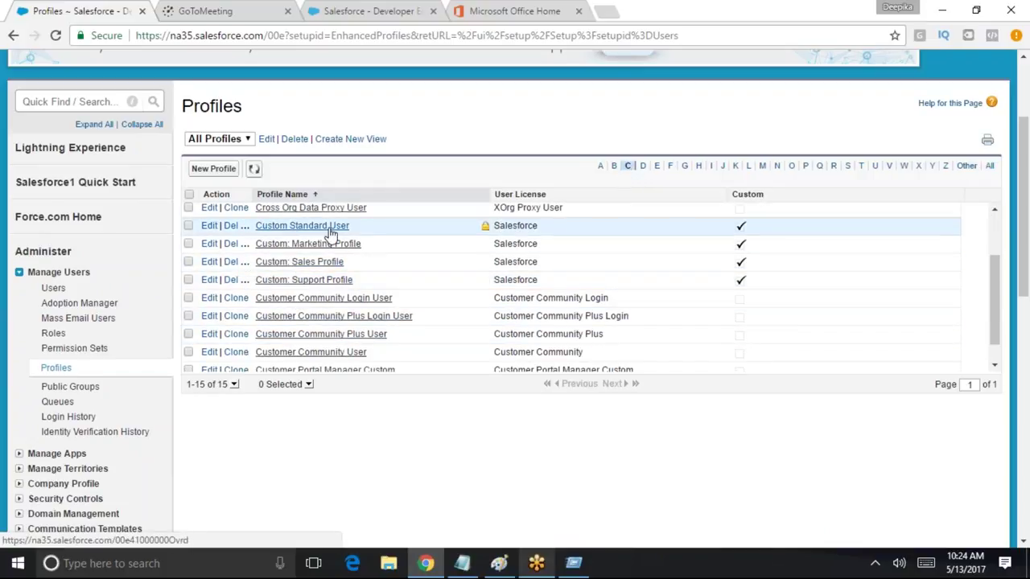
left_click(209, 226)
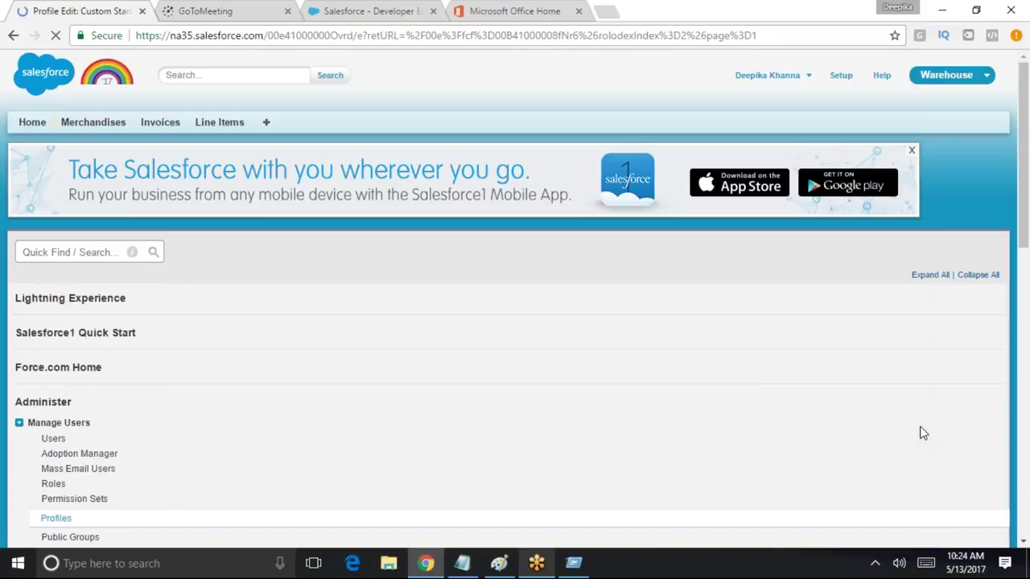
Set the Invoices custom tab to Default Off and save the profile
scroll(585, 406, "down", 4)
scroll(585, 406, "down", 20)
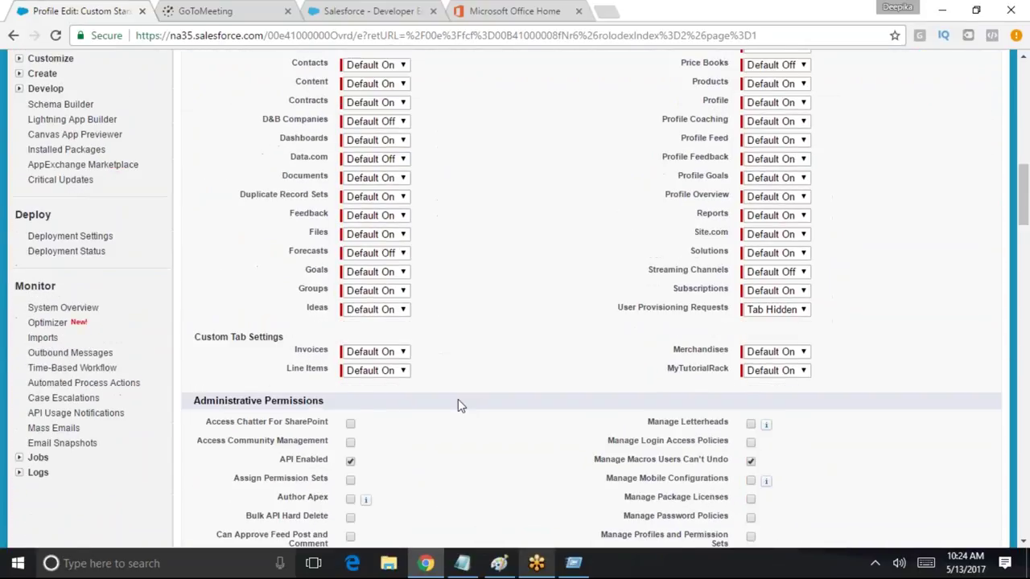
scroll(382, 411, "down", 20)
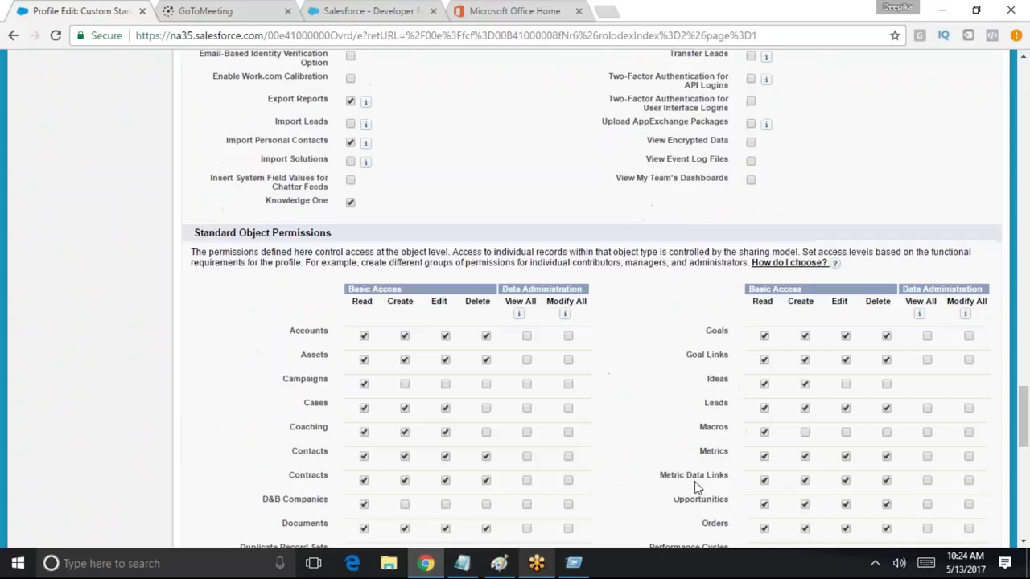
scroll(288, 444, "down", 1)
left_click_drag(269, 368, 877, 391)
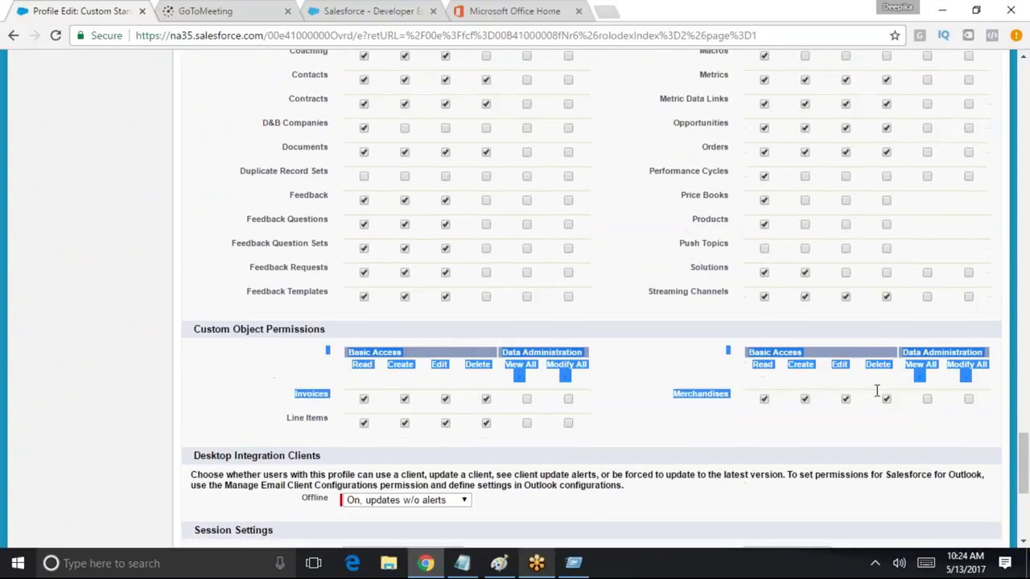
scroll(817, 412, "up", 20)
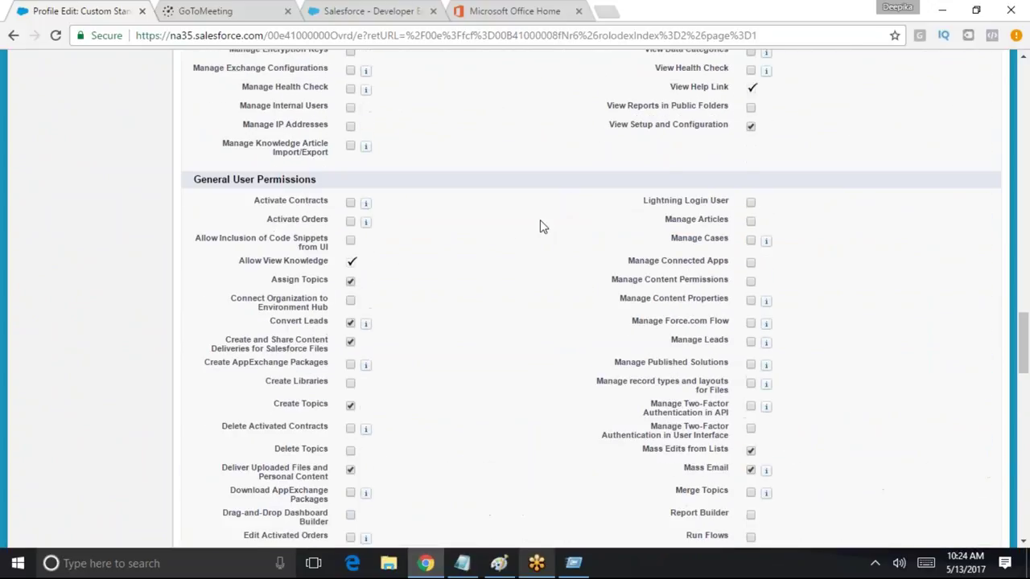
scroll(540, 269, "up", 10)
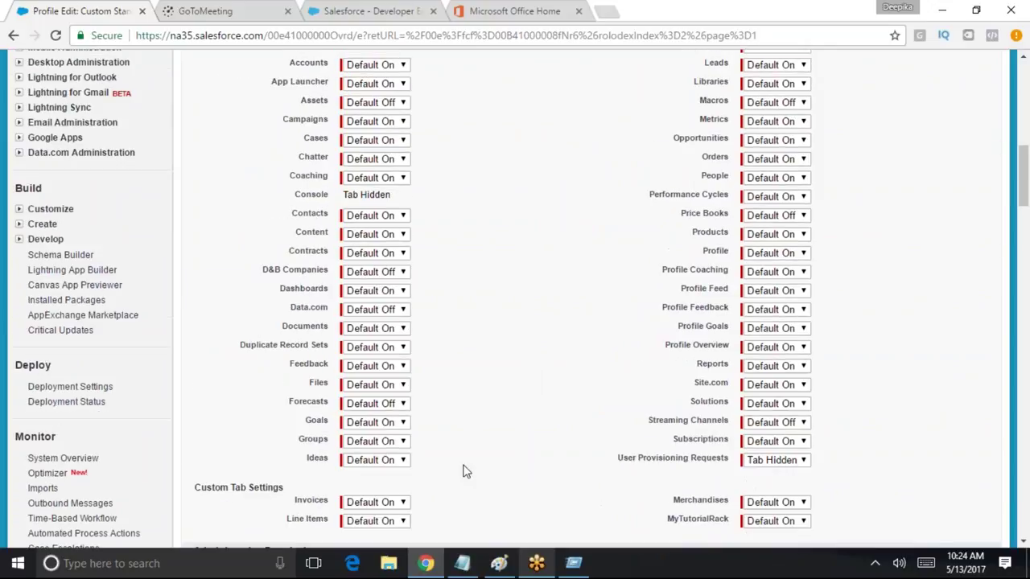
left_click(399, 352)
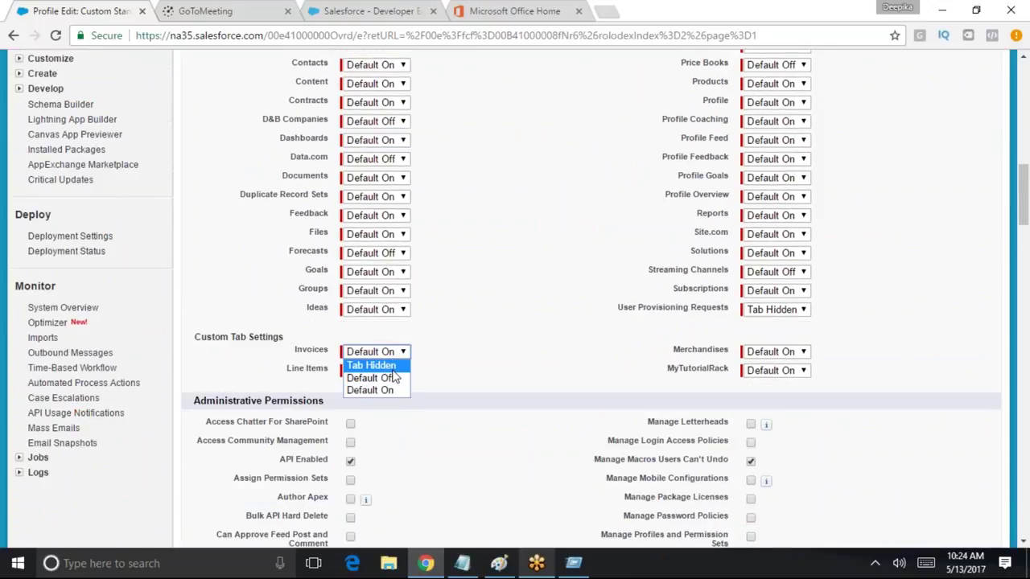
left_click(390, 383)
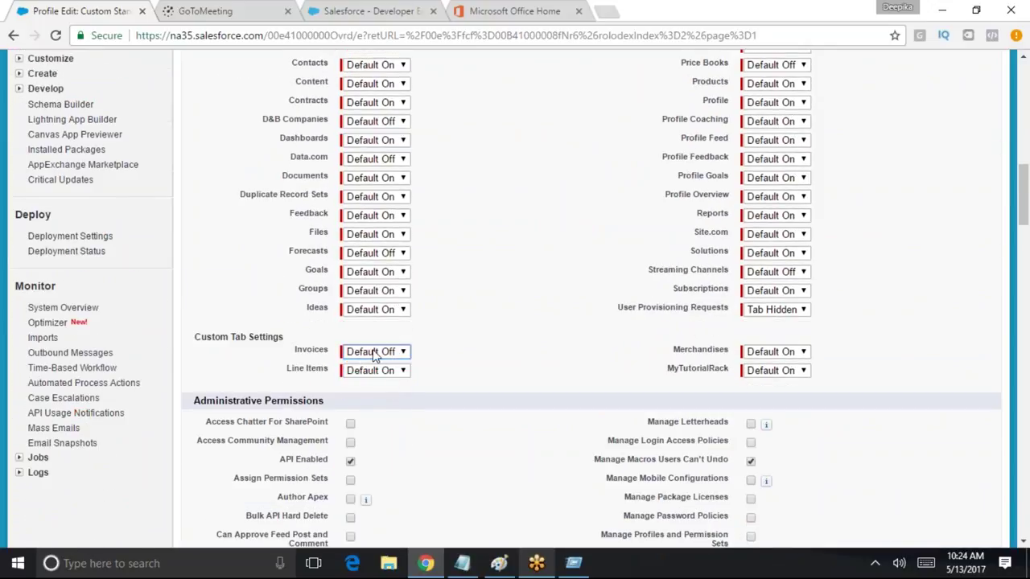
left_click_drag(294, 351, 324, 354)
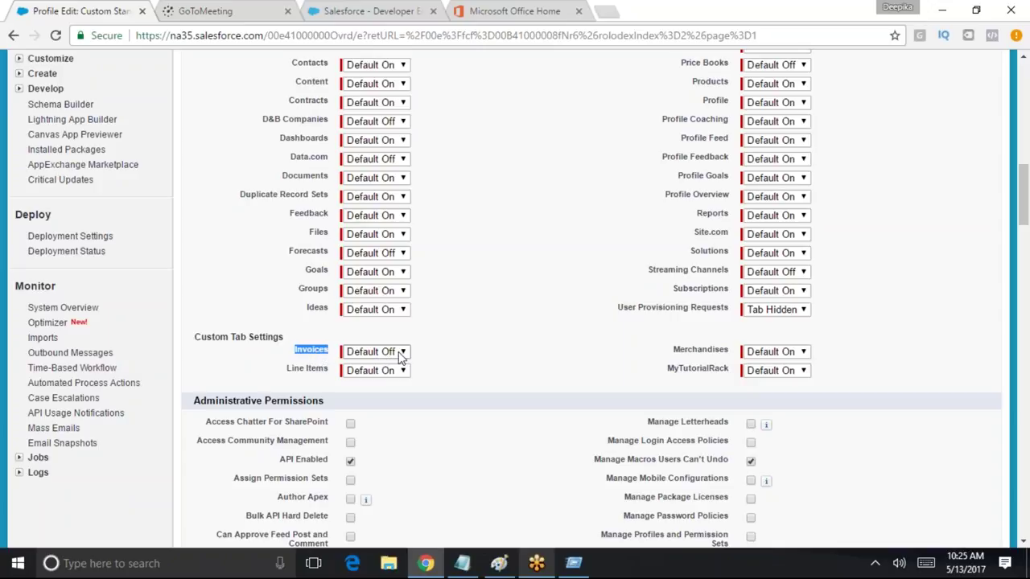
left_click_drag(294, 343, 203, 327)
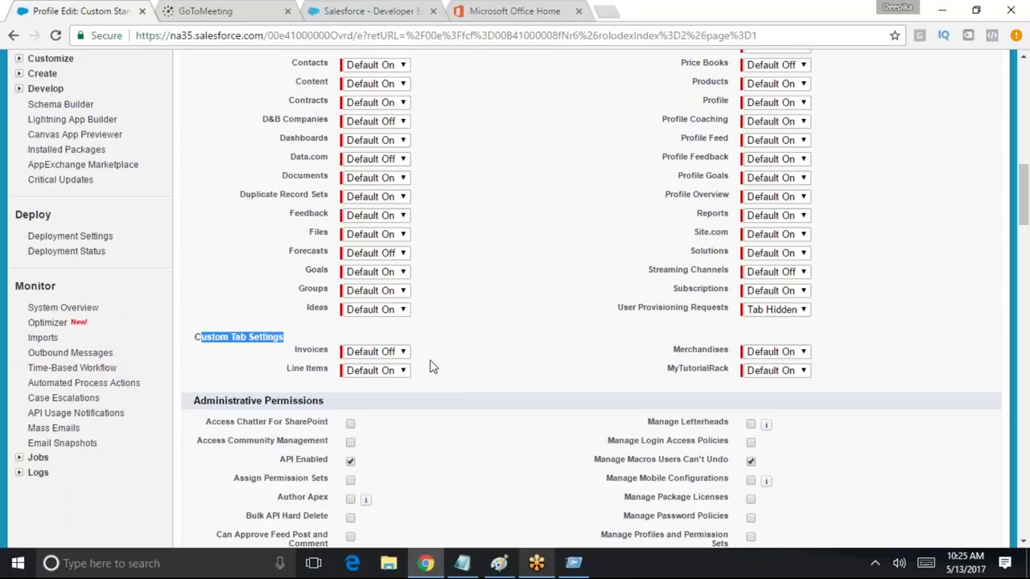
scroll(531, 435, "up", 10)
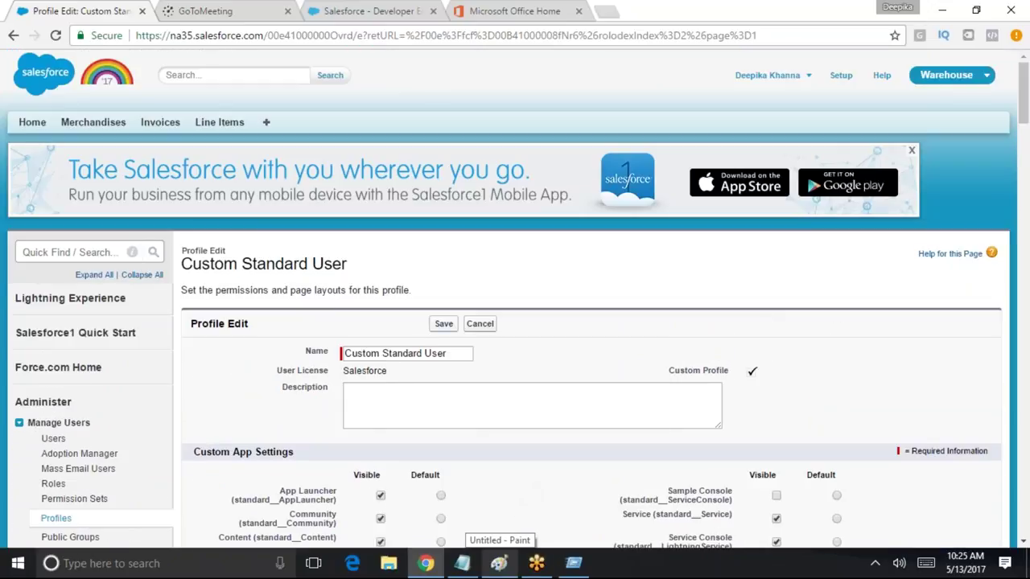
left_click(443, 323)
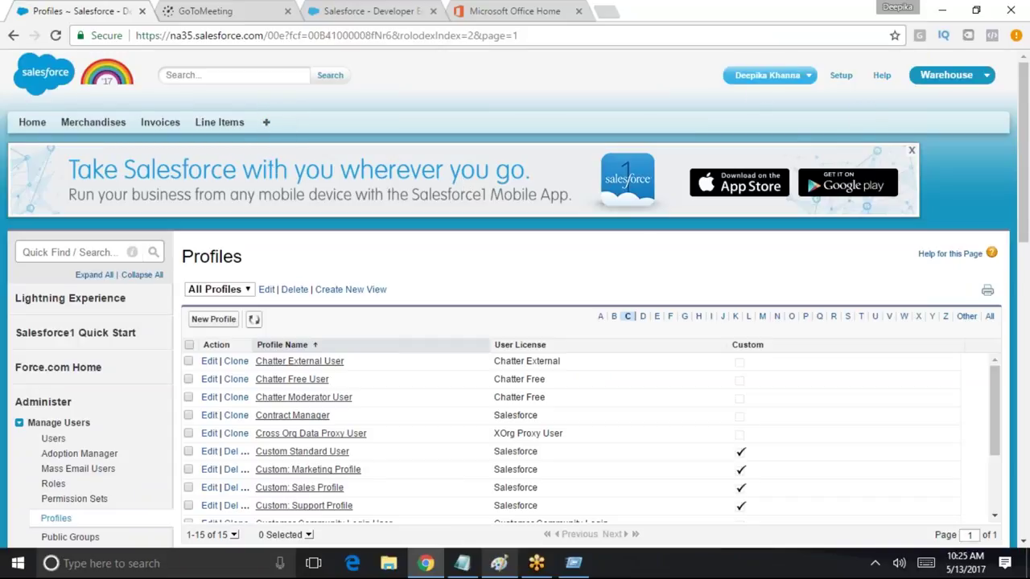
Log out of the administrator account and sign in as the test user
left_click(811, 84)
left_click(769, 156)
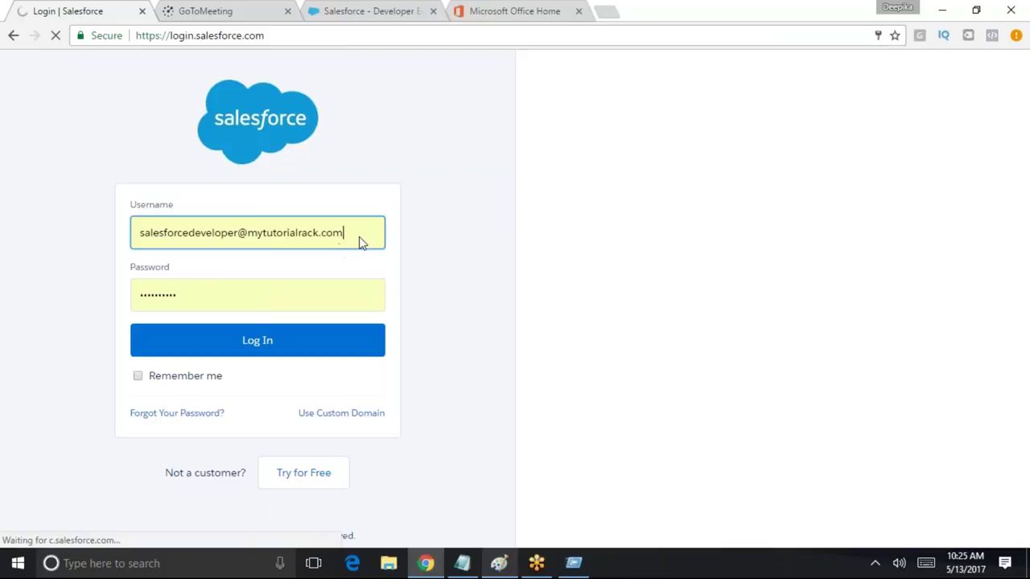
left_click_drag(361, 239, 89, 212)
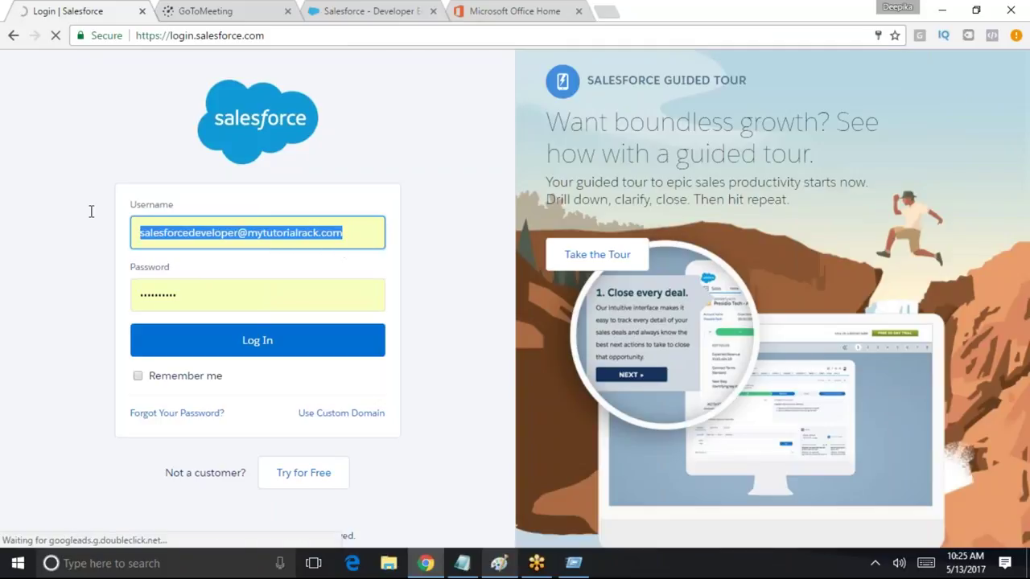
type("s")
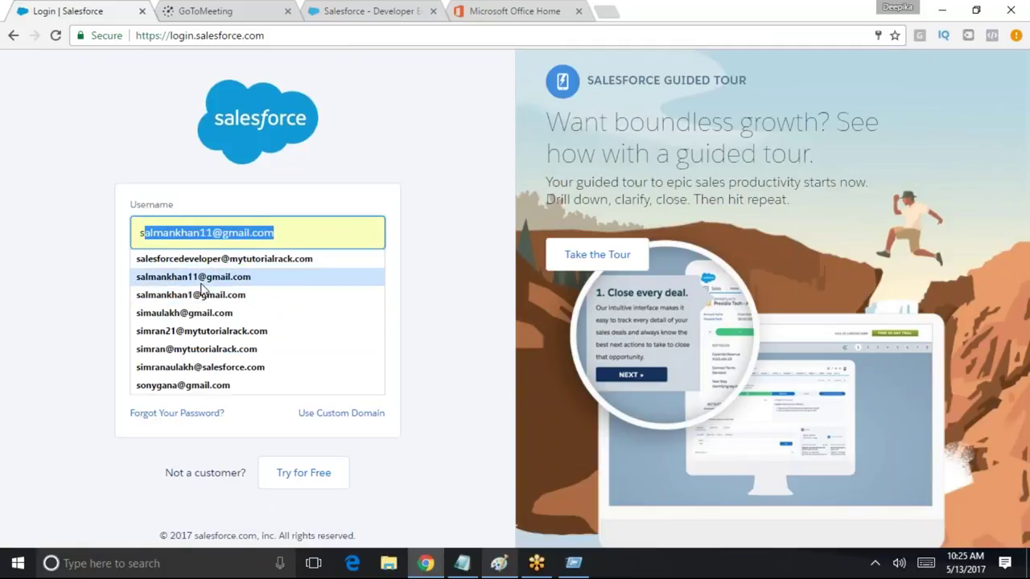
key("BackSpace")
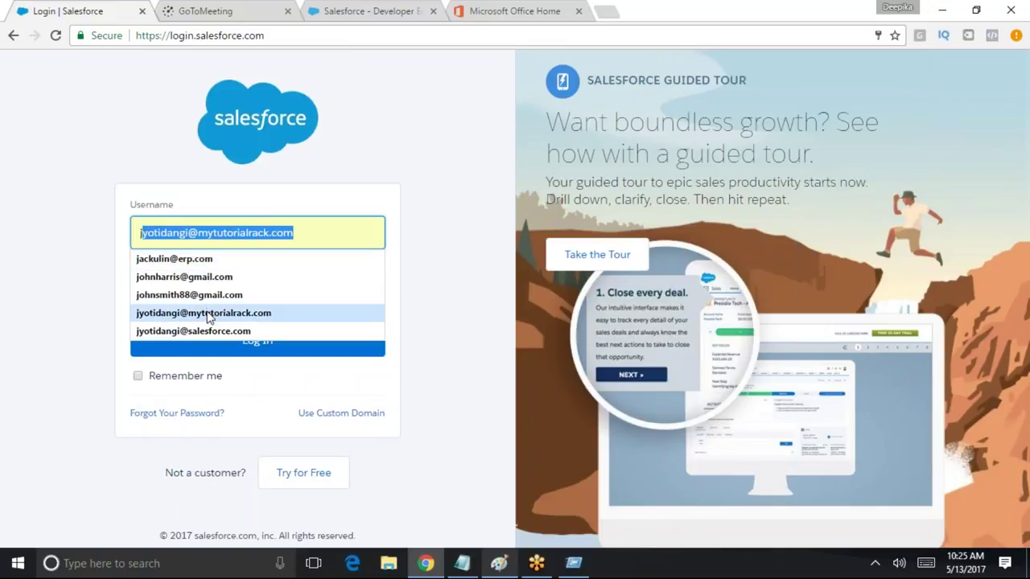
left_click(207, 315)
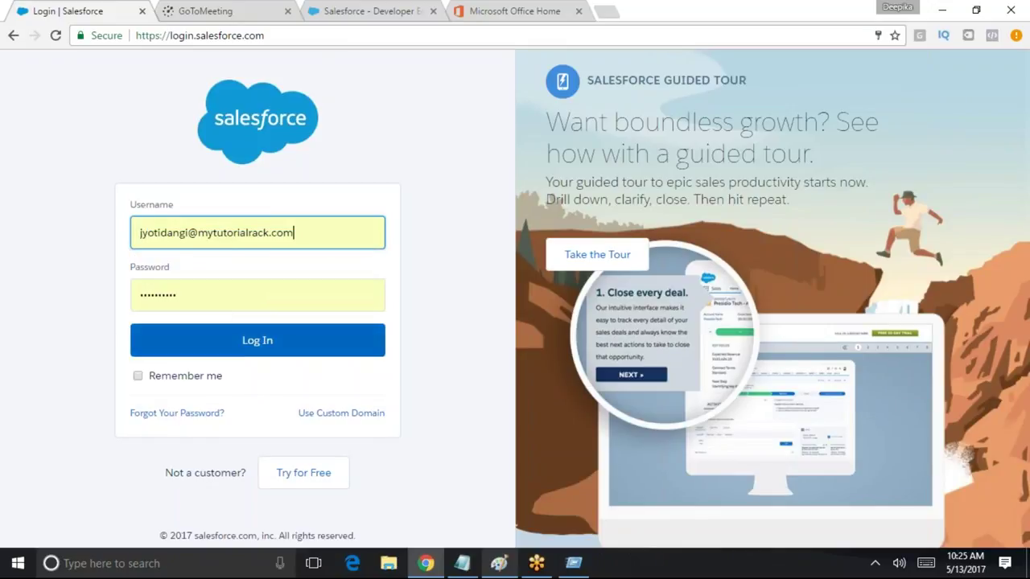
left_click(265, 342)
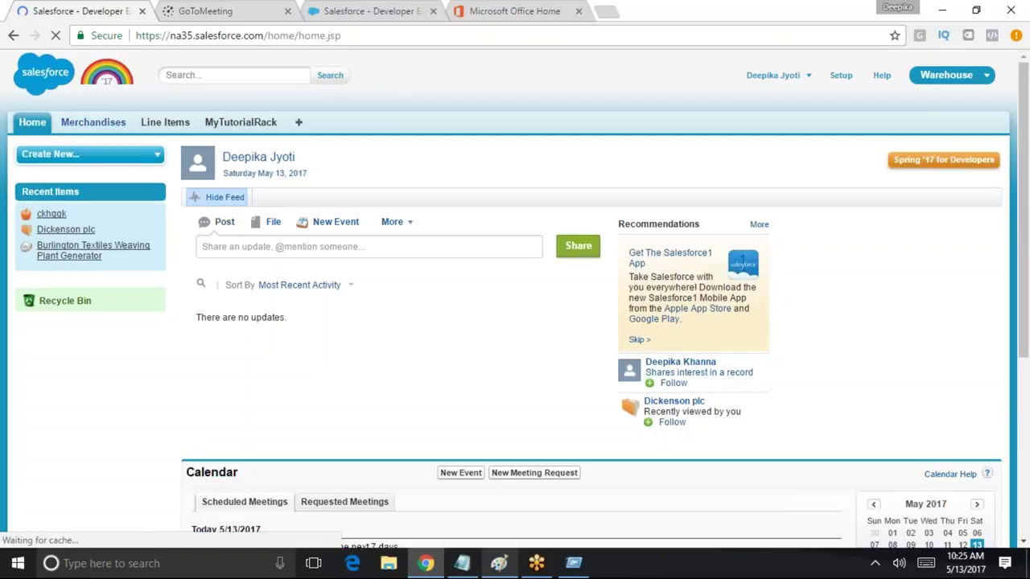
On All Tabs, find 'invo' to confirm the Invoices tab is listed, then close the find bar
left_click(300, 129)
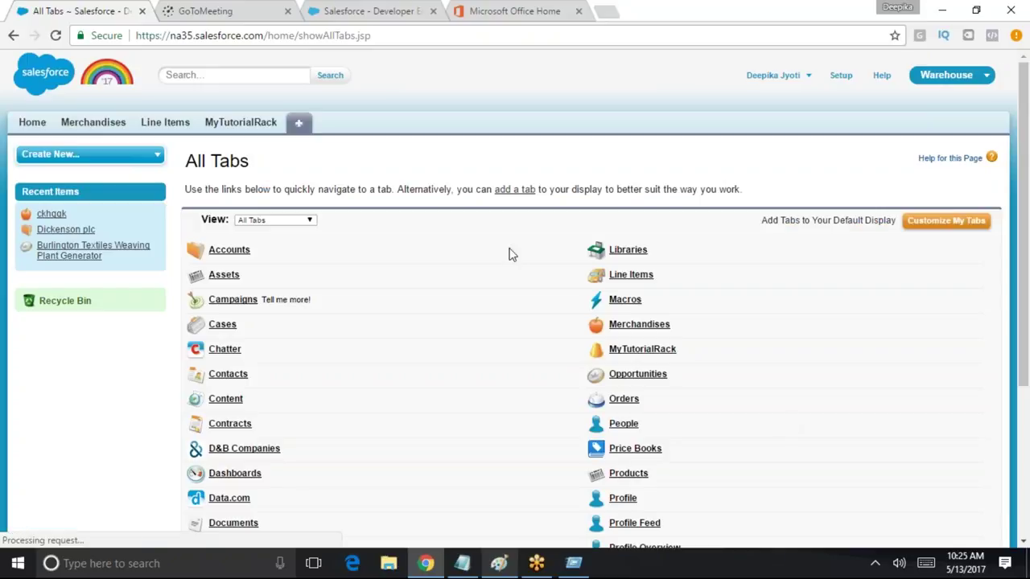
key("ctrl+f")
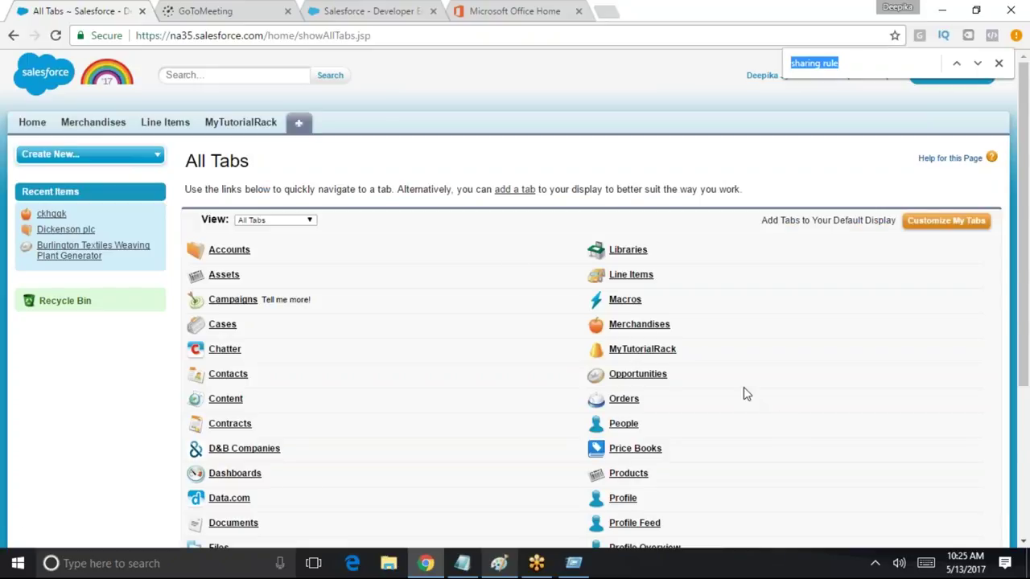
type("invo")
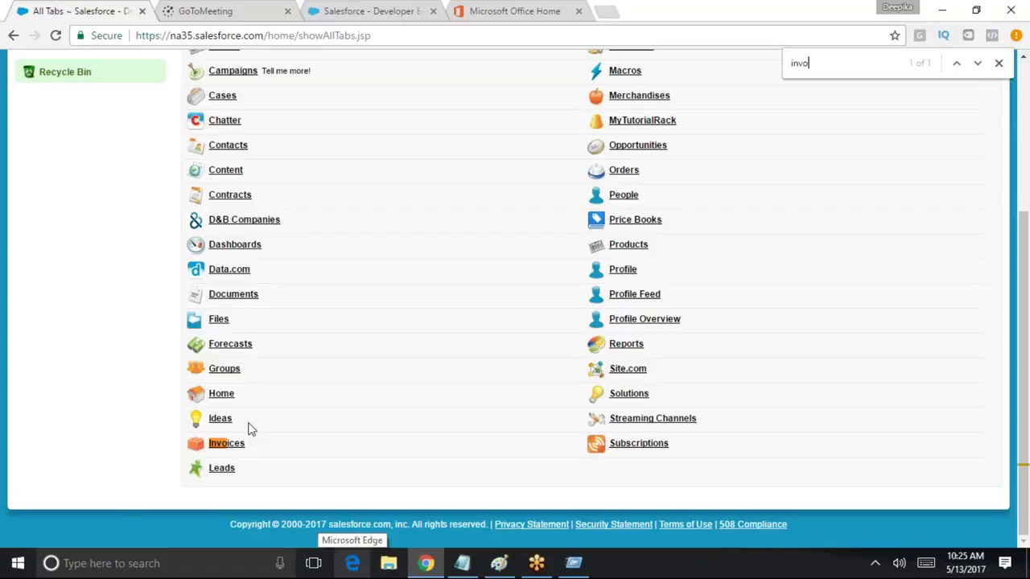
left_click_drag(259, 447, 211, 448)
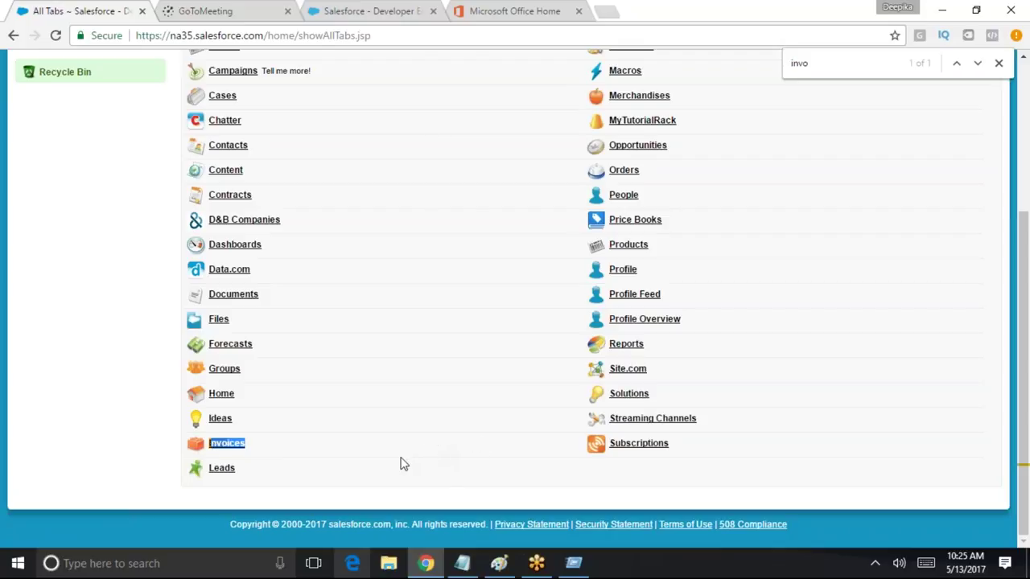
scroll(404, 462, "up", 3)
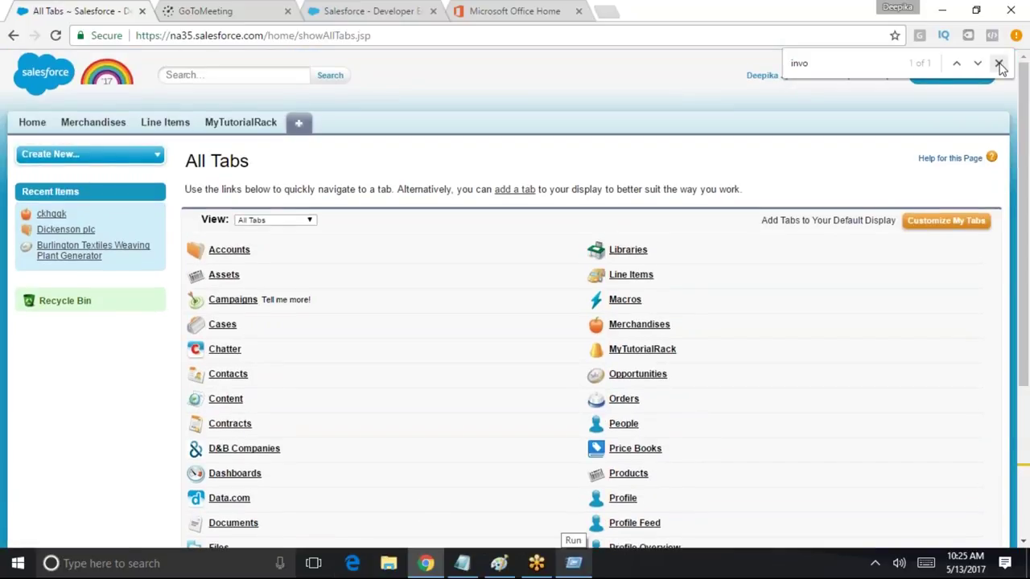
left_click(999, 64)
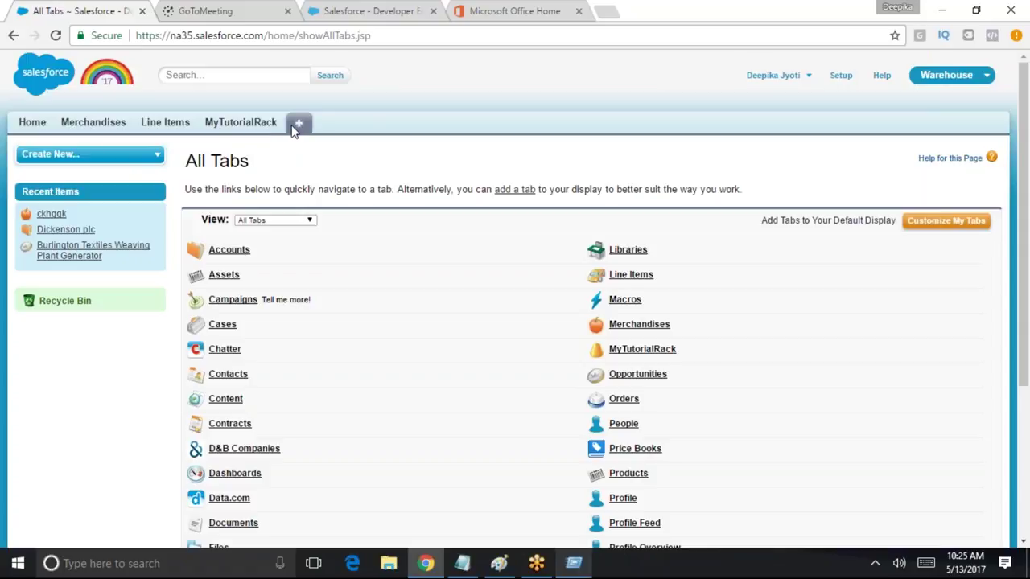
Log out the test user and sign in with the administrator's saved username
left_click(774, 75)
left_click(782, 134)
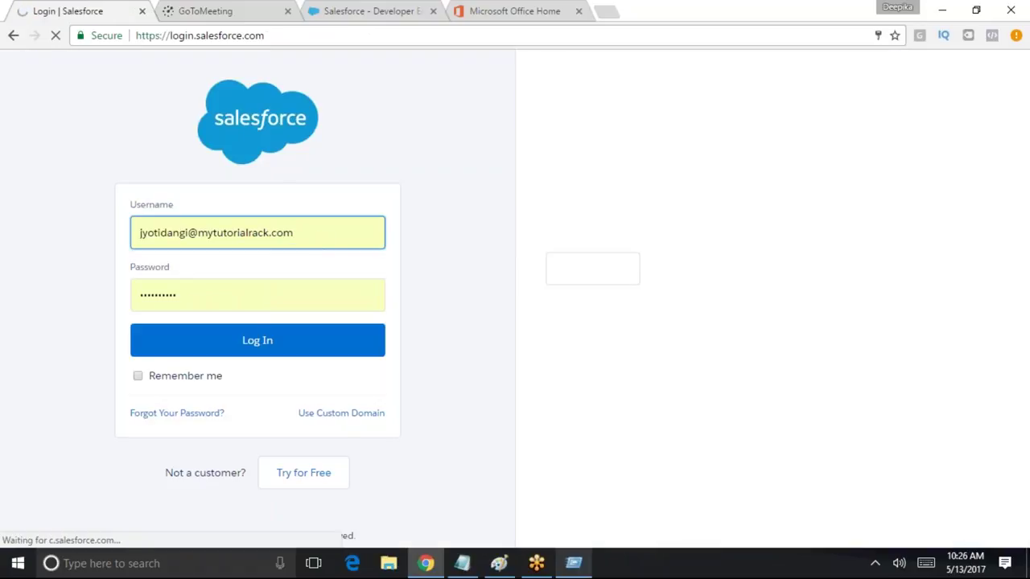
left_click_drag(295, 233, 126, 231)
type("sa")
left_click(265, 256)
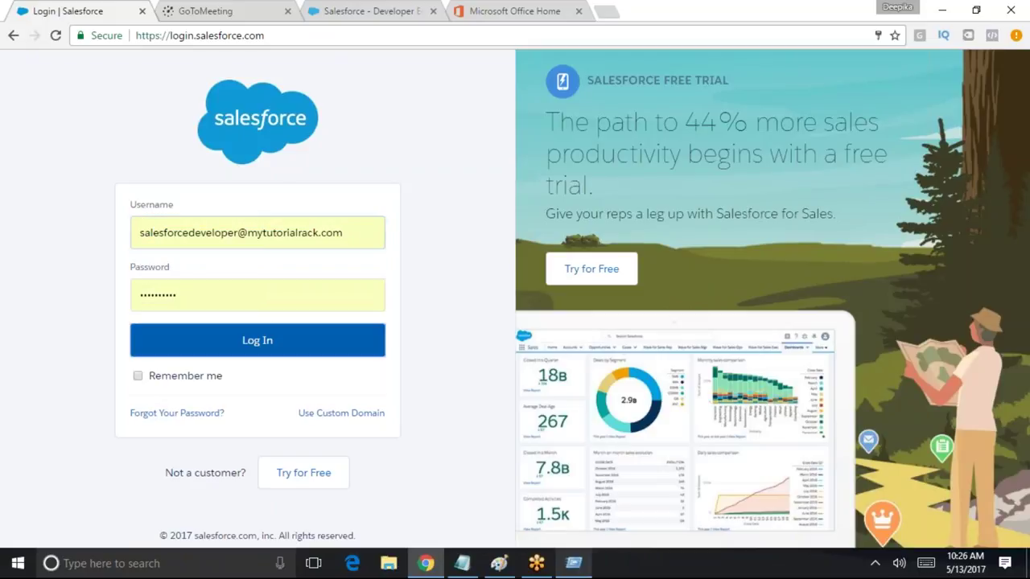
left_click(269, 344)
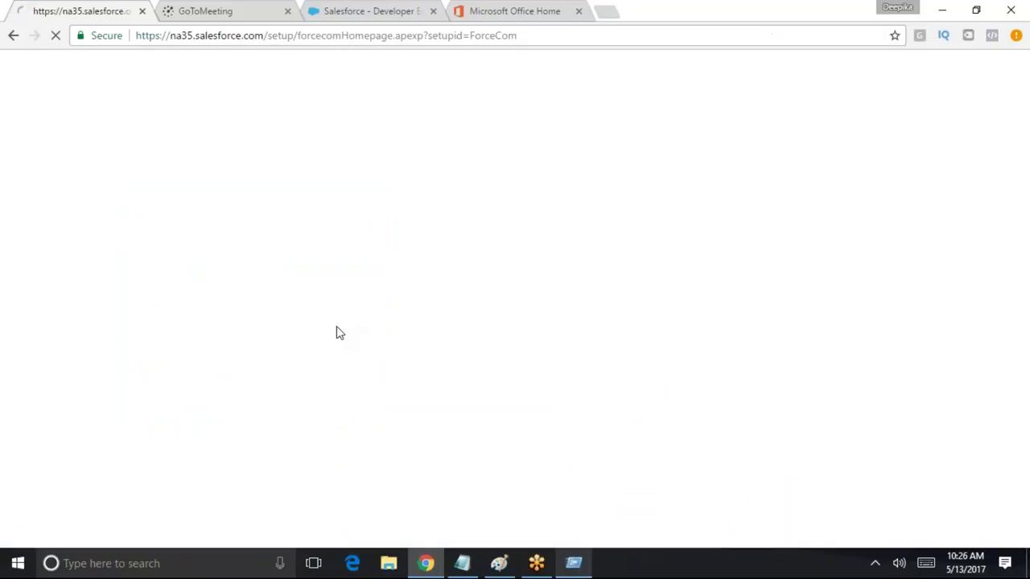
Find Profiles via Quick Find 'prof', filter to C, and edit Custom Standard User
scroll(382, 351, "down", 2)
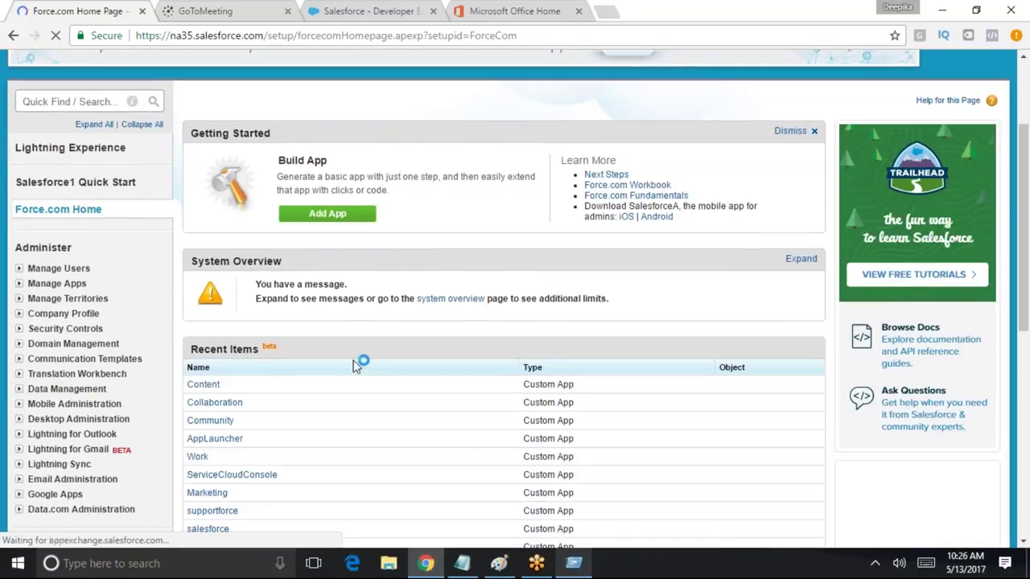
type("c")
key("BackSpace")
type("prof")
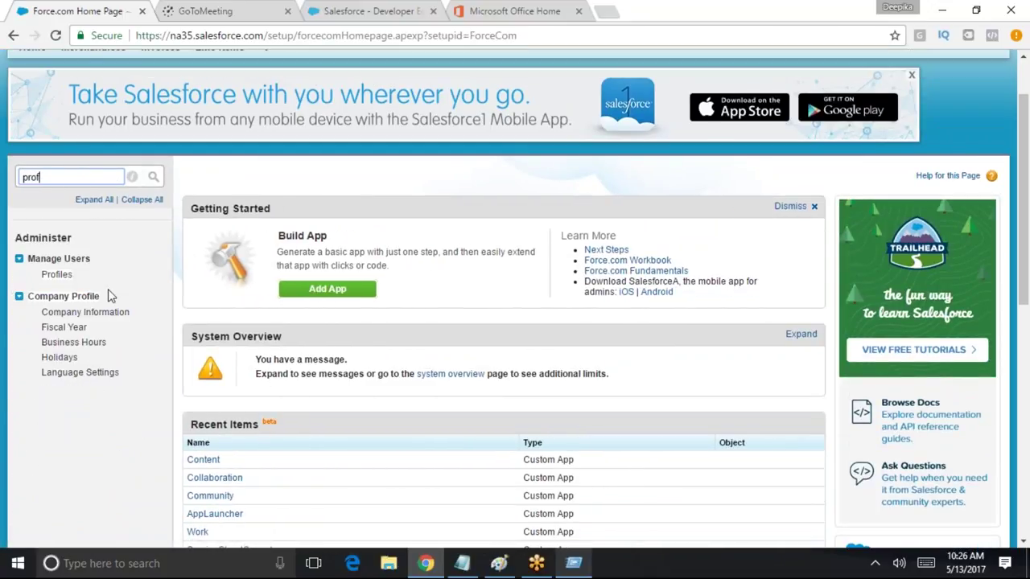
left_click(58, 274)
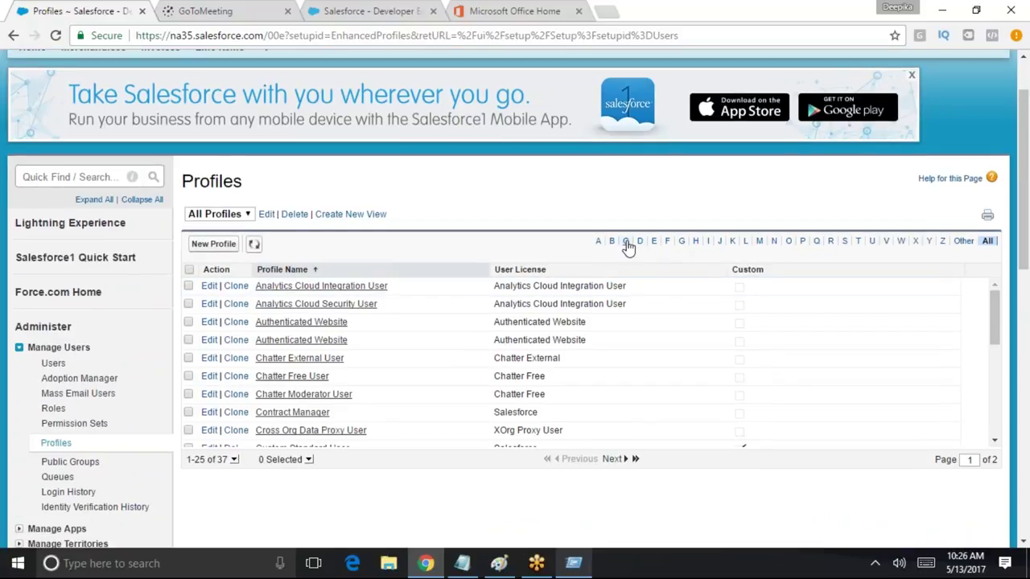
left_click(626, 242)
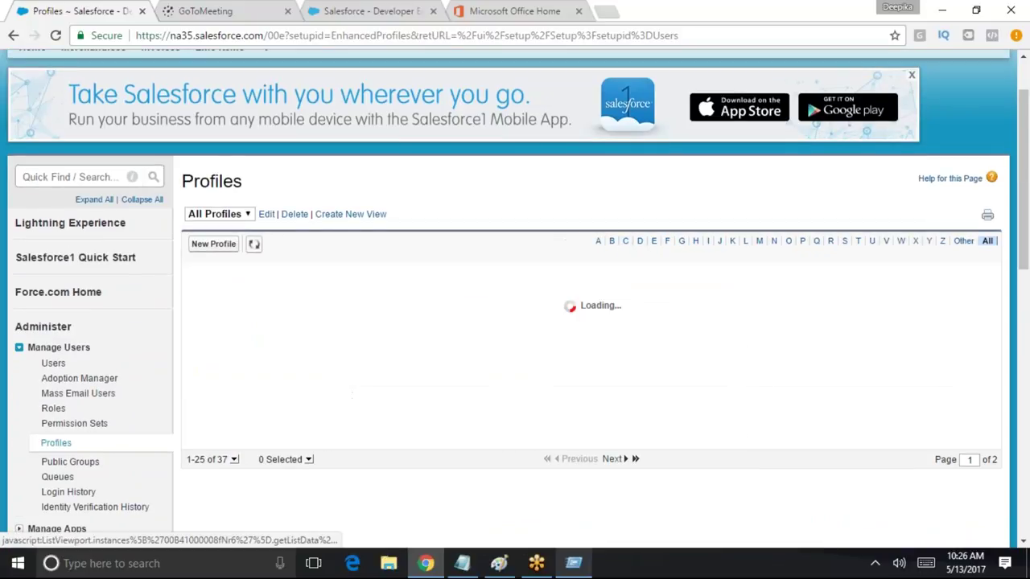
left_click(208, 375)
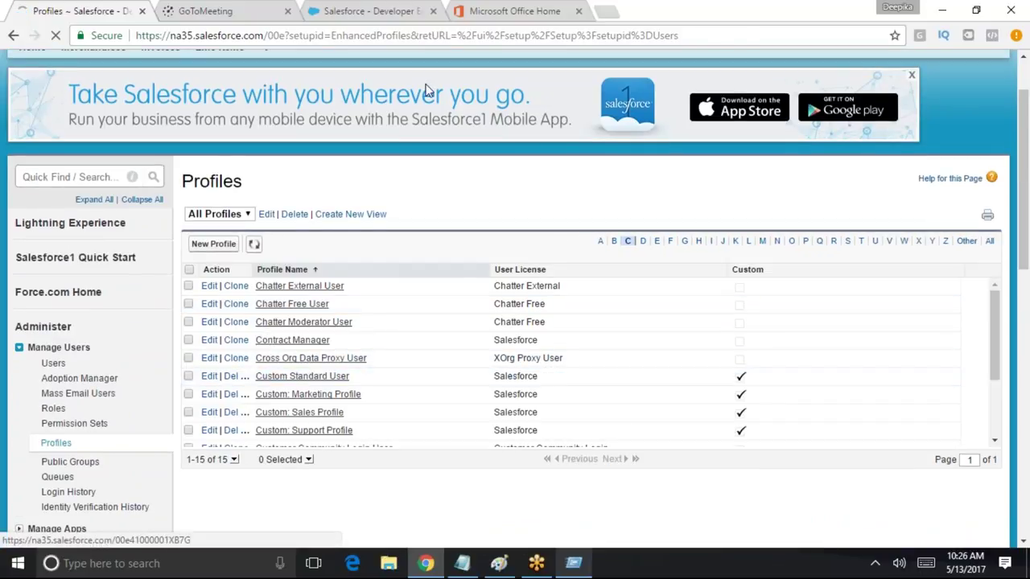
Set the Invoices tab to Tab Hidden and save the profile
scroll(427, 242, "down", 10)
scroll(397, 375, "up", 1)
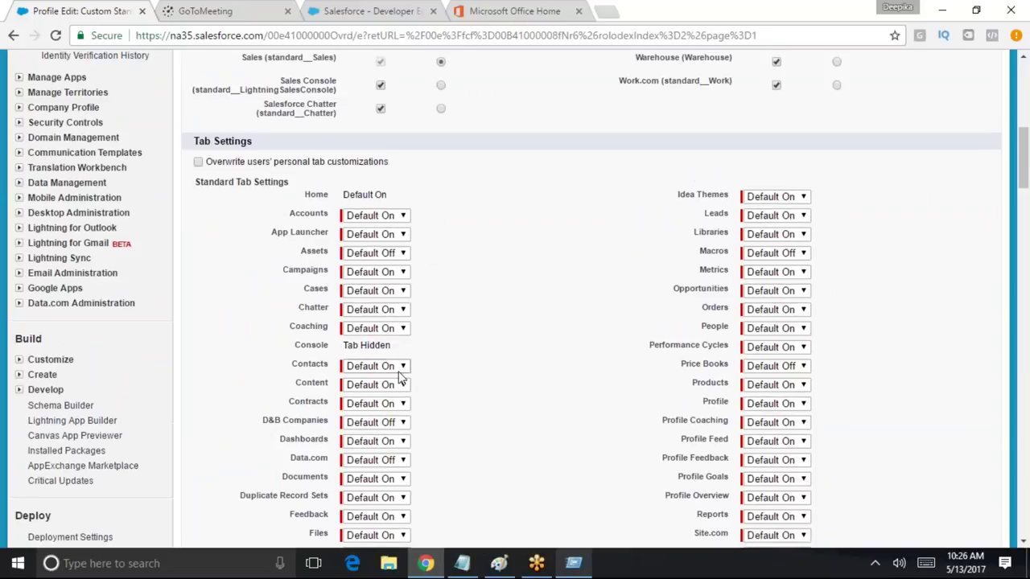
scroll(398, 374, "down", 9)
scroll(397, 384, "up", 4)
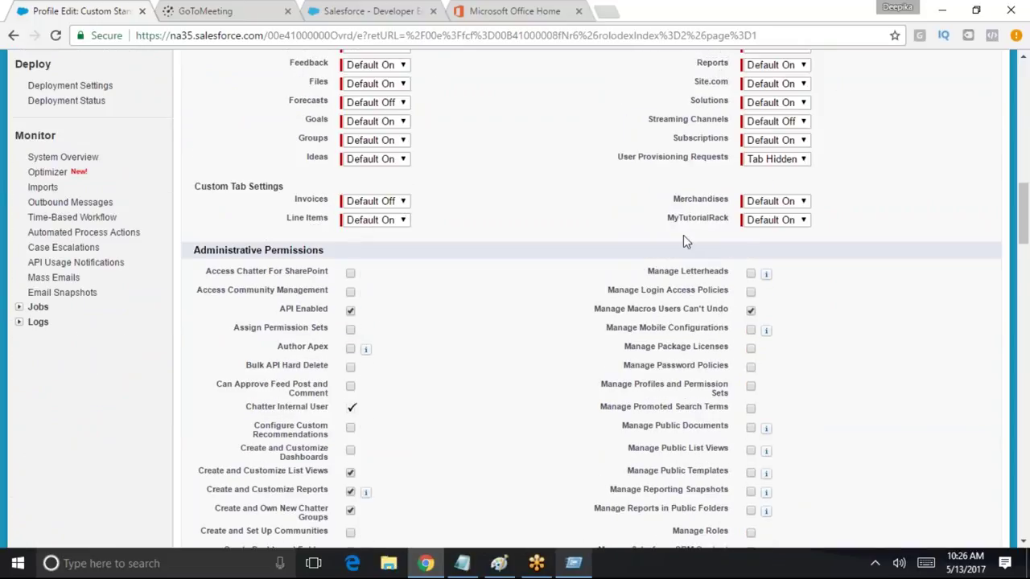
left_click(404, 204)
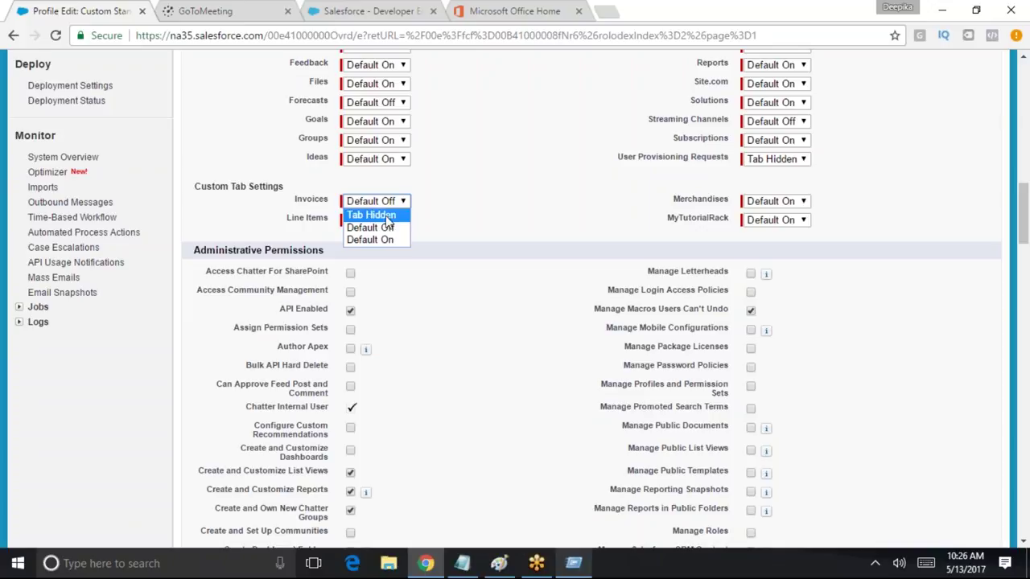
left_click(389, 216)
scroll(490, 321, "up", 15)
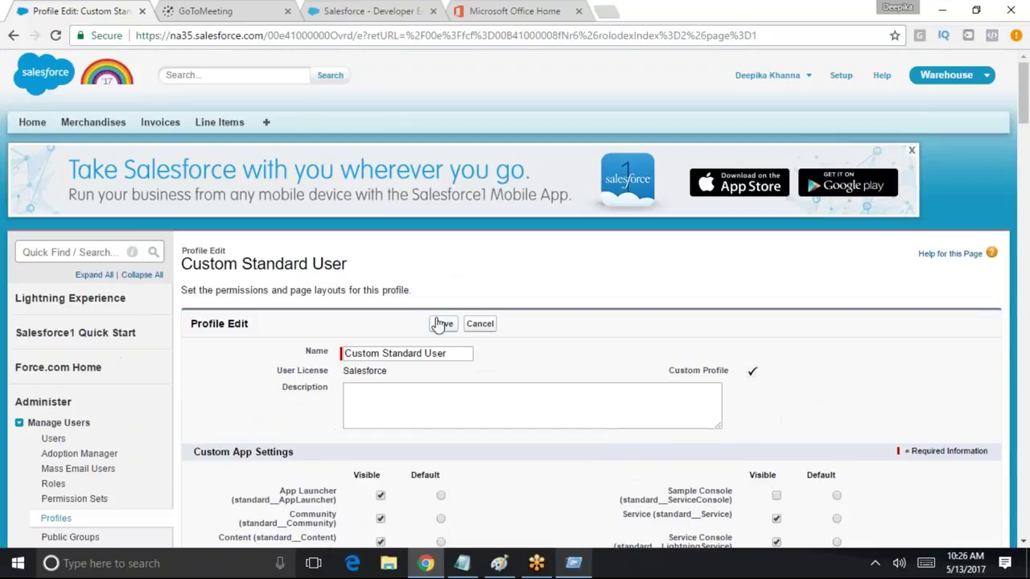
left_click(447, 323)
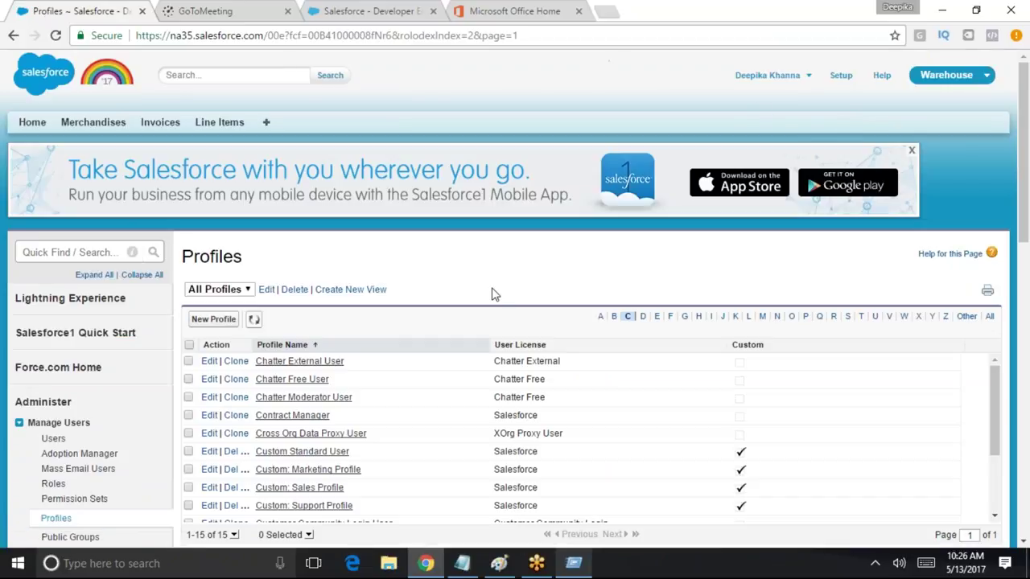
Log out of the administrator session and sign in as the test user
left_click(805, 78)
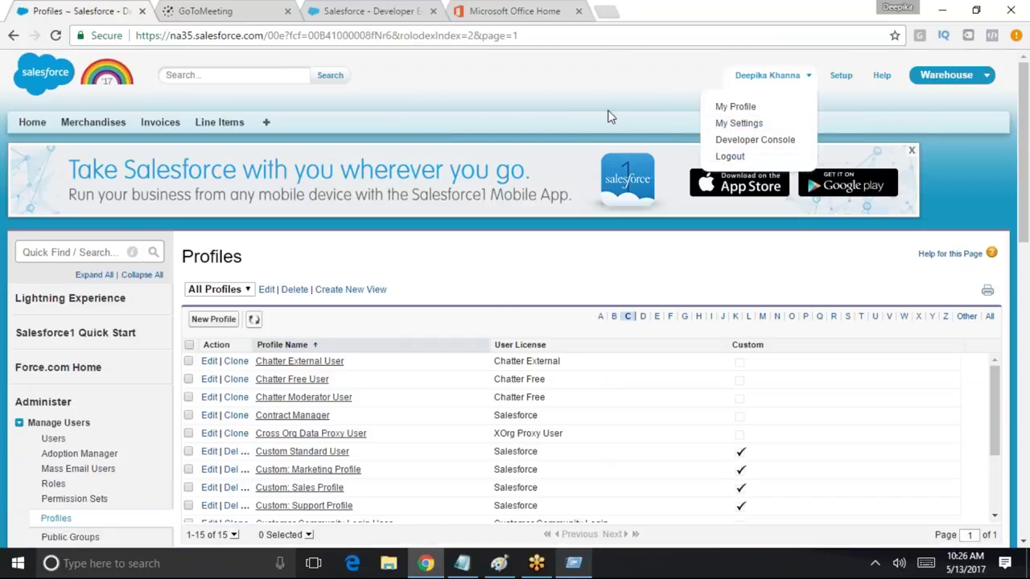
left_click(740, 159)
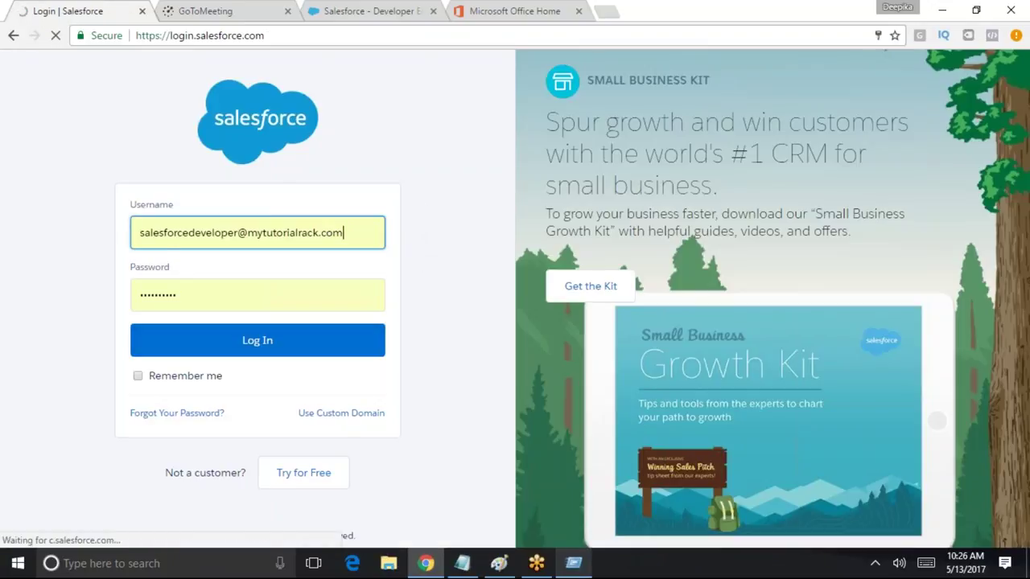
left_click_drag(378, 234, 89, 243)
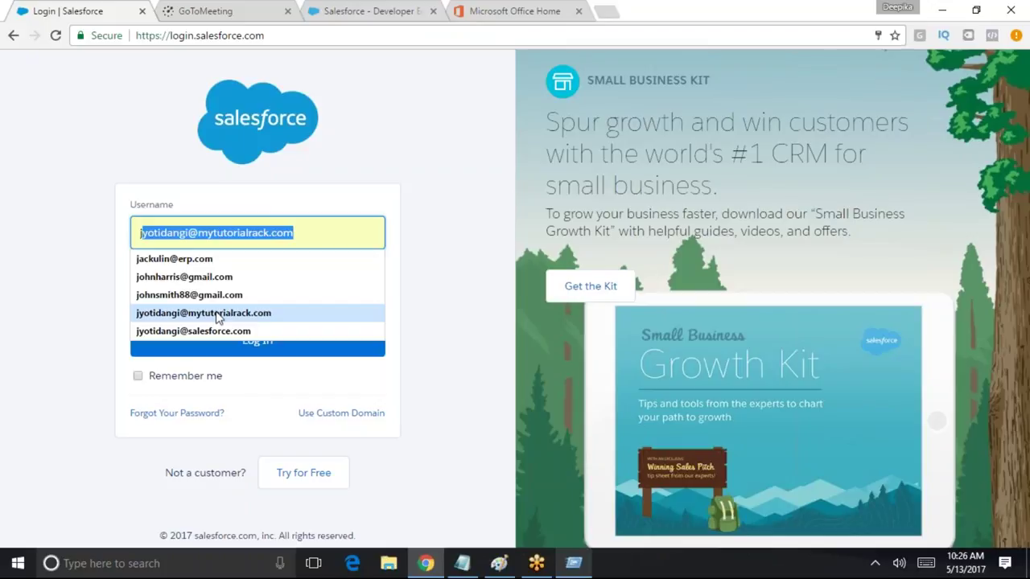
left_click(220, 318)
left_click(241, 342)
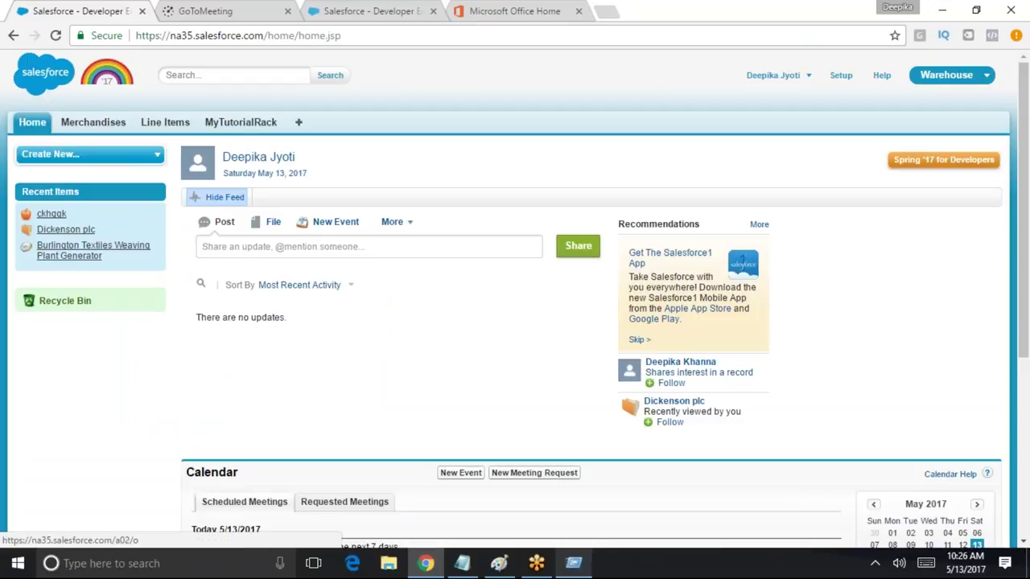
Search the All Tabs page for 'invoic', finding no matches, then close the find bar
left_click(297, 125)
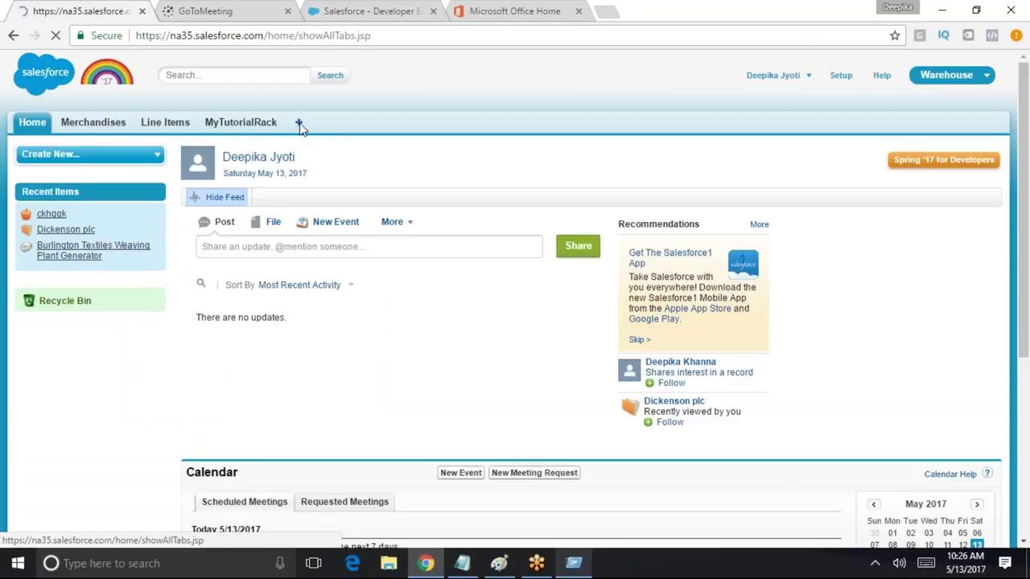
key("ctrl+f")
type("invoice")
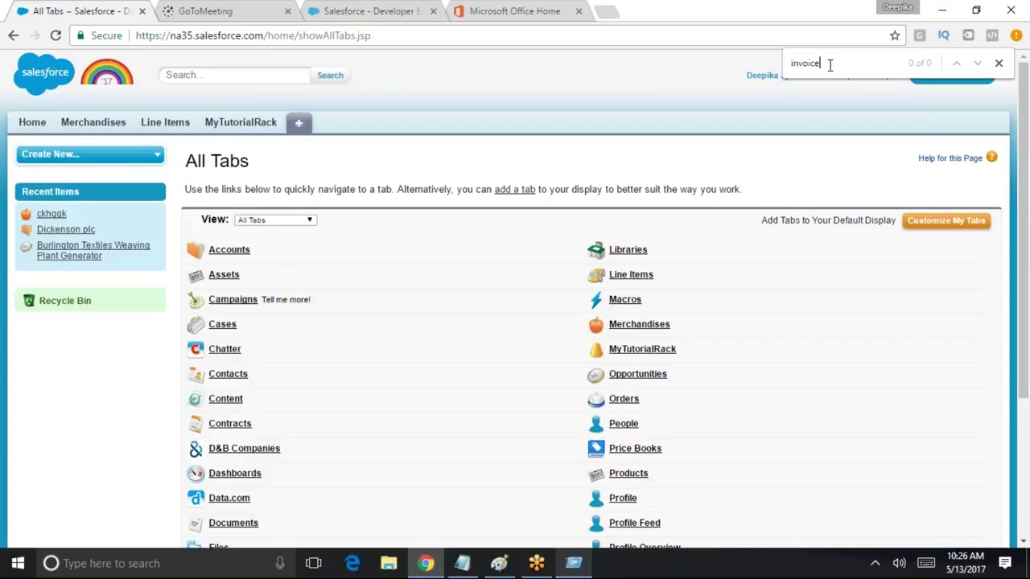
left_click_drag(829, 65, 790, 59)
left_click(998, 63)
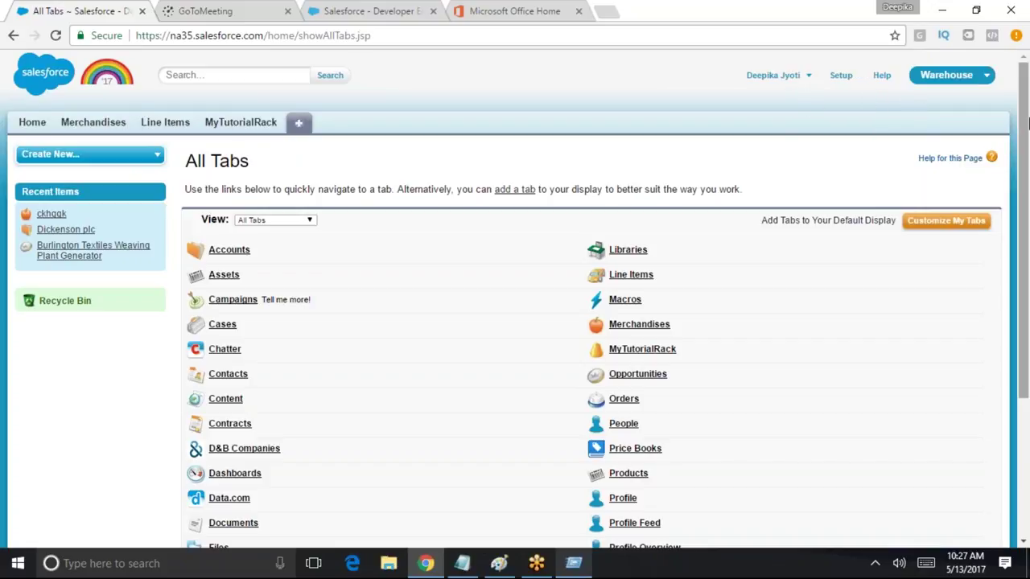
Log the test user out to the login page and clear the username field
left_click(807, 78)
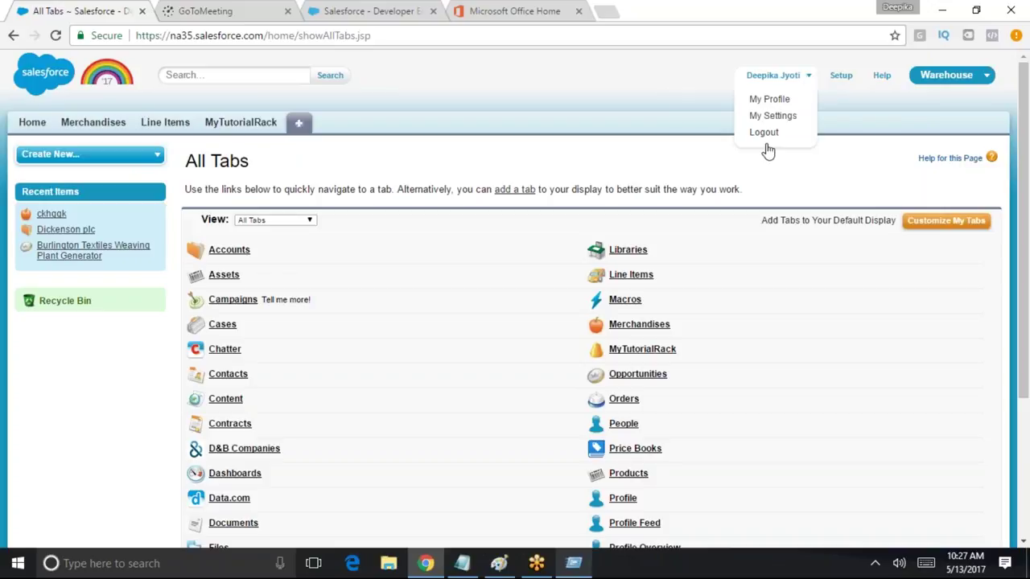
left_click(766, 133)
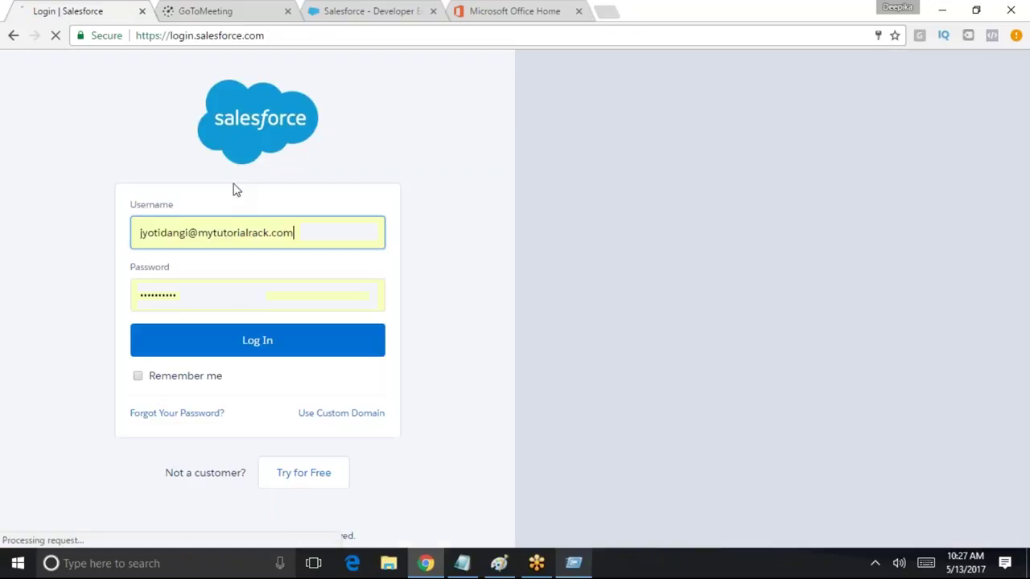
left_click_drag(305, 233, 138, 232)
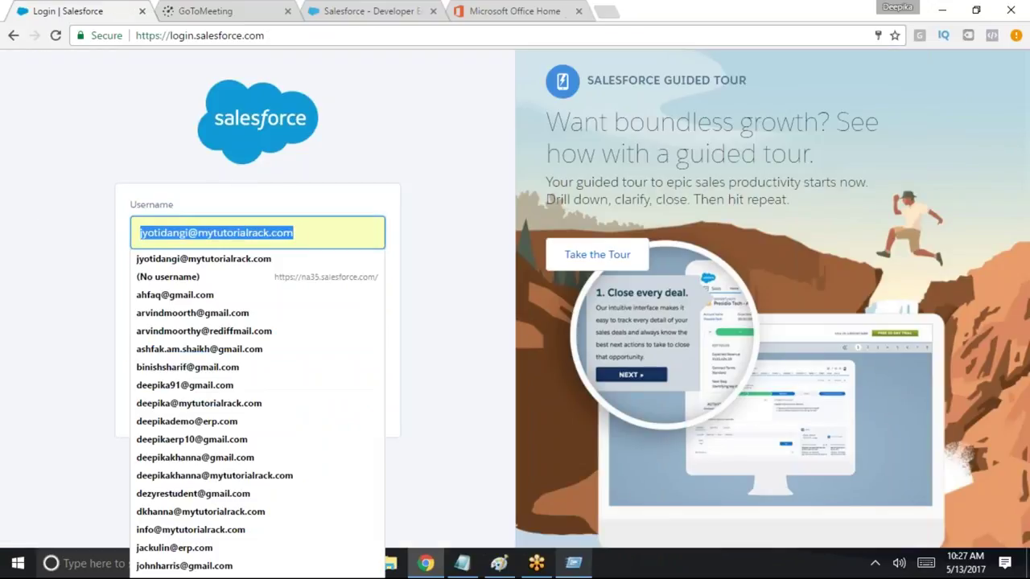
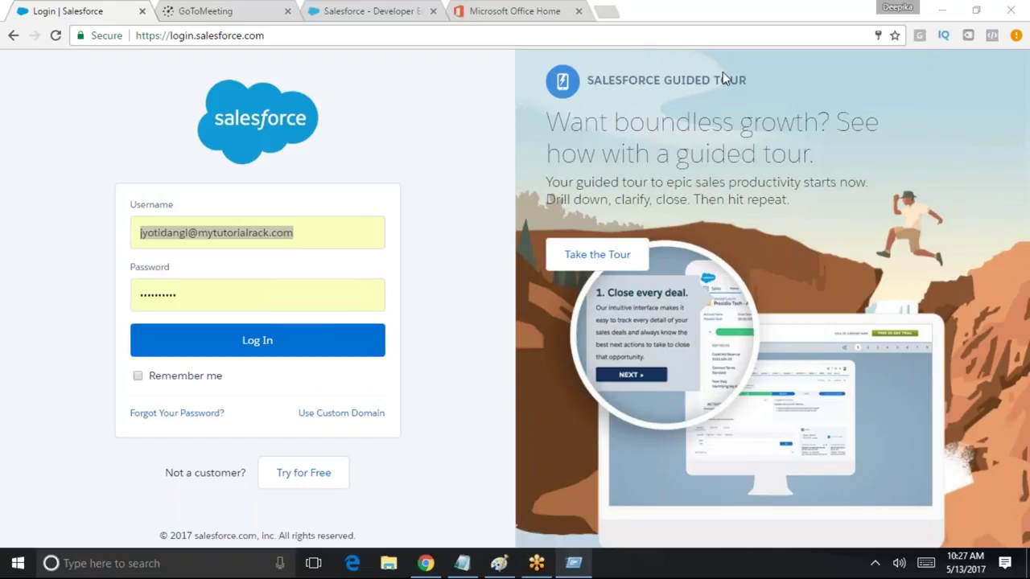
Sign back in to the org using the other saved login from autofill
triple_click(268, 232)
type("s")
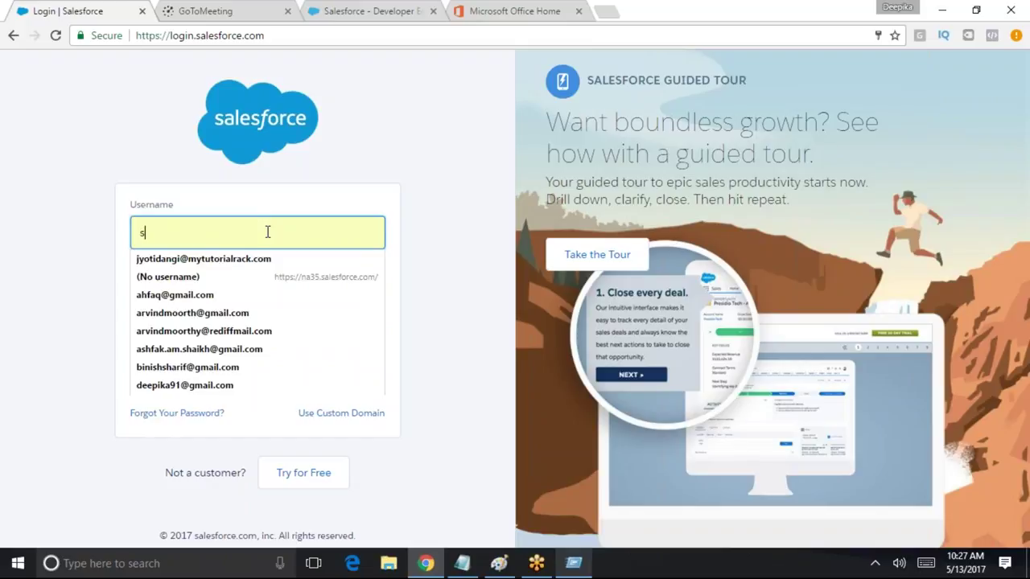
type("a")
left_click(265, 258)
left_click(258, 341)
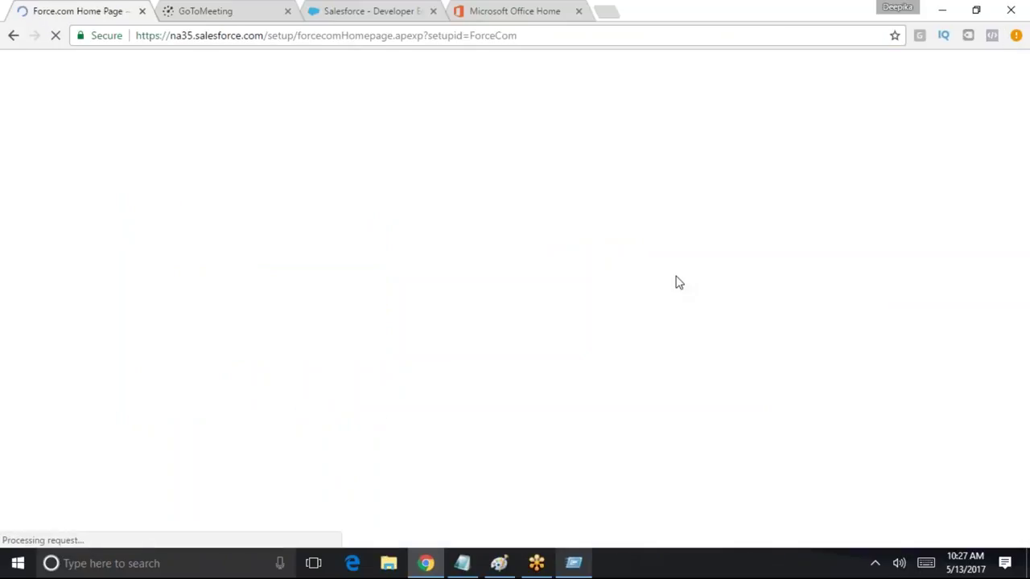
scroll(540, 303, "down", 4)
scroll(540, 303, "up", 5)
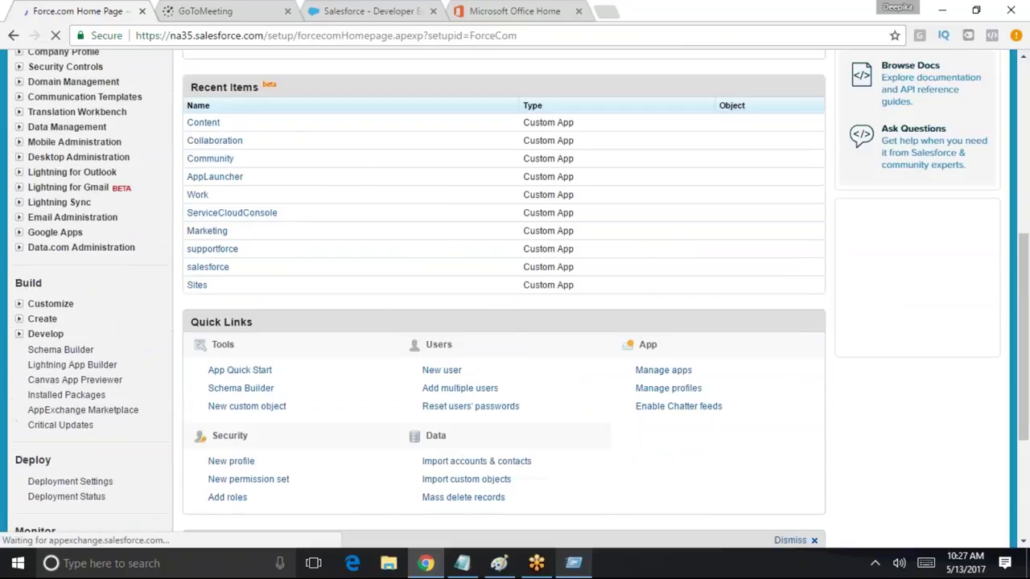
scroll(217, 346, "down", 2)
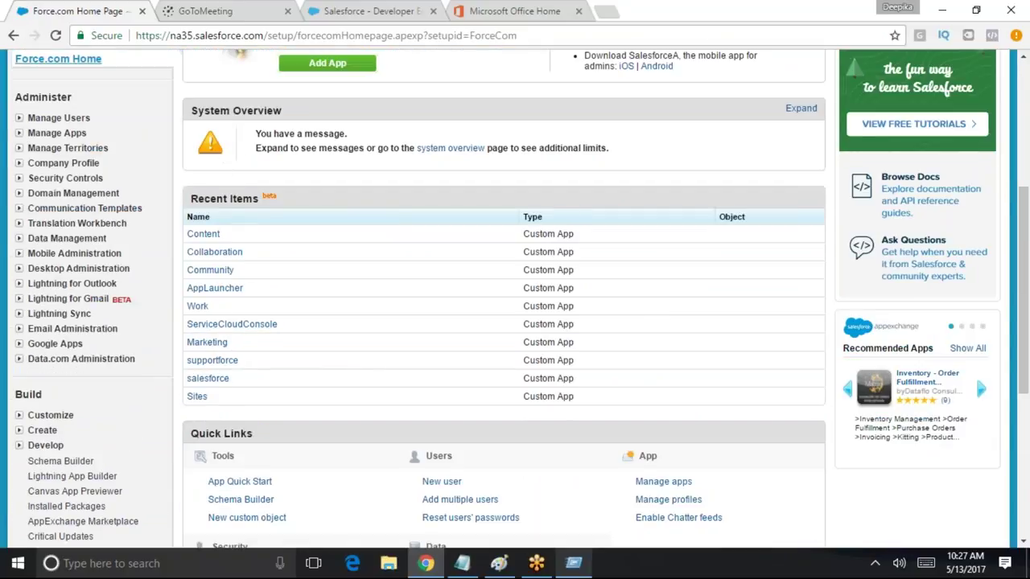
scroll(121, 184, "up", 4)
Find Profiles via Quick Find 'prof' and filter the list to names starting with C
left_click(80, 252)
type("pro")
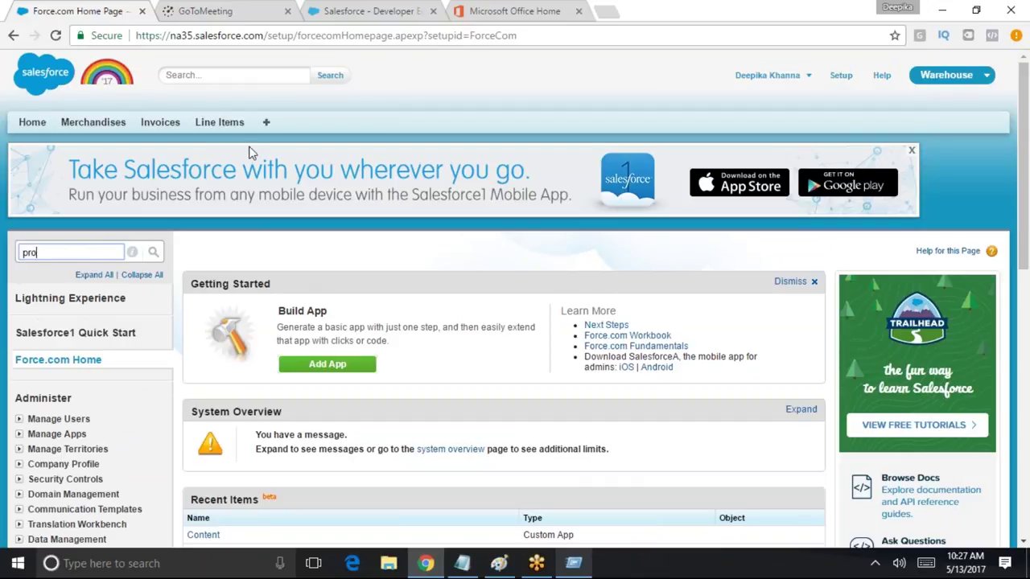
type("f")
left_click(56, 350)
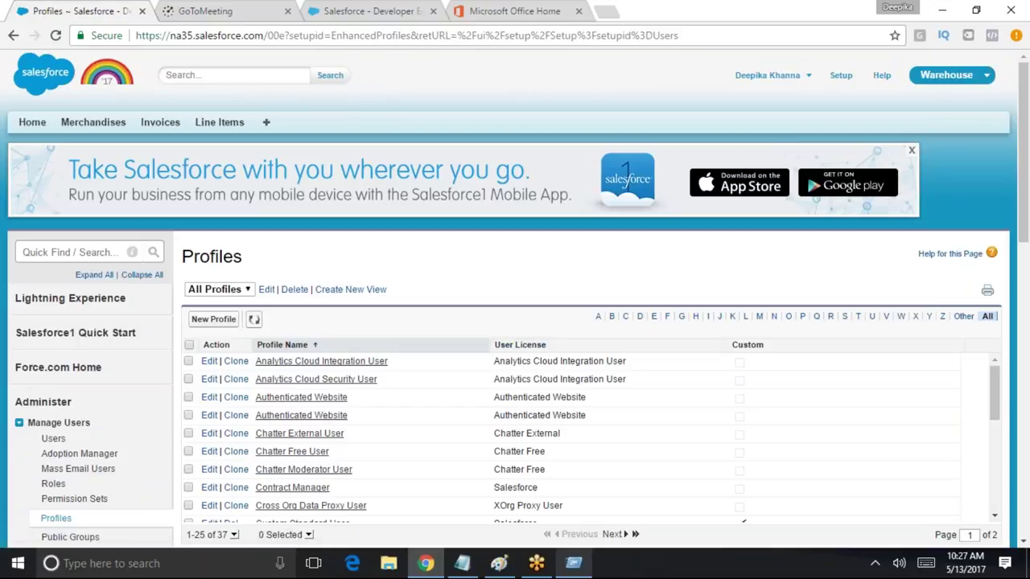
left_click(627, 318)
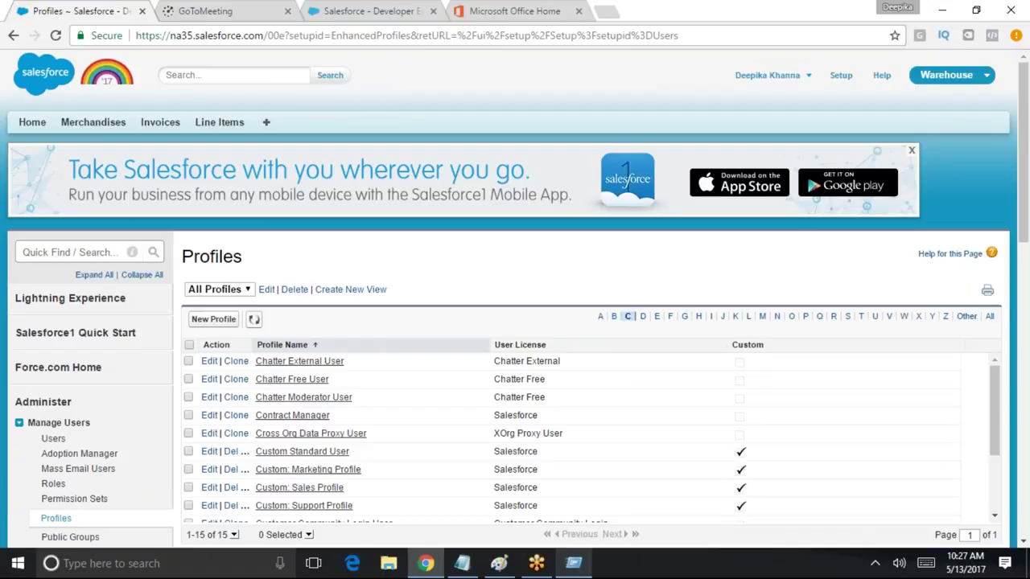
scroll(346, 418, "down", 2)
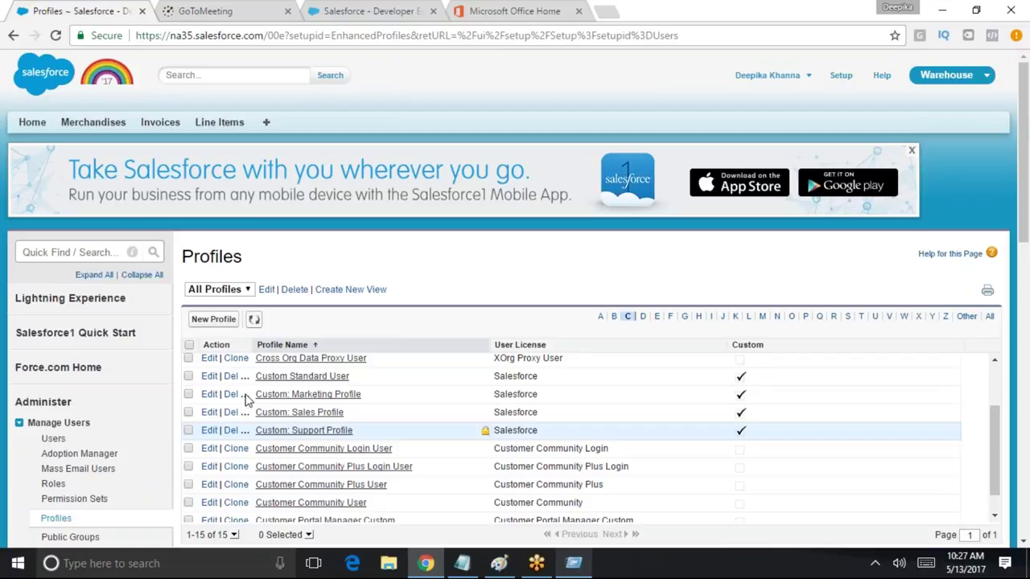
Edit the Custom Standard User profile and scroll down to its Custom Tab Settings
left_click(209, 376)
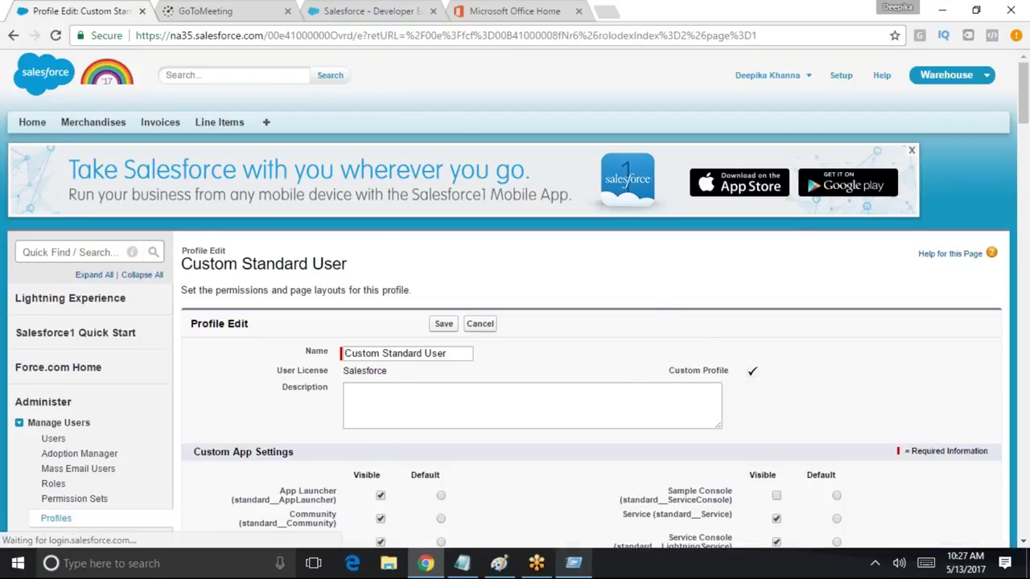
scroll(638, 375, "down", 6)
scroll(432, 249, "down", 15)
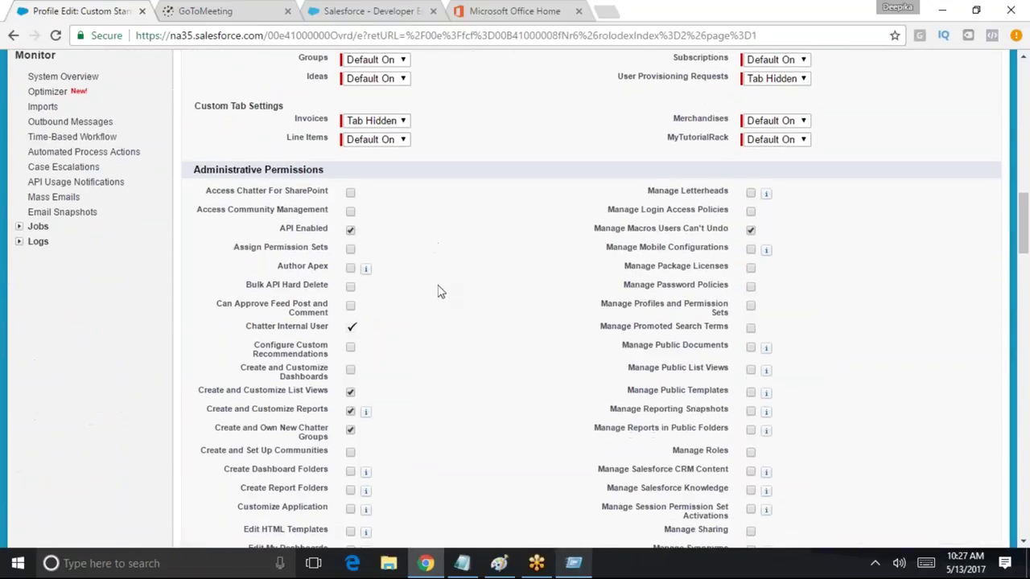
scroll(418, 352, "down", 20)
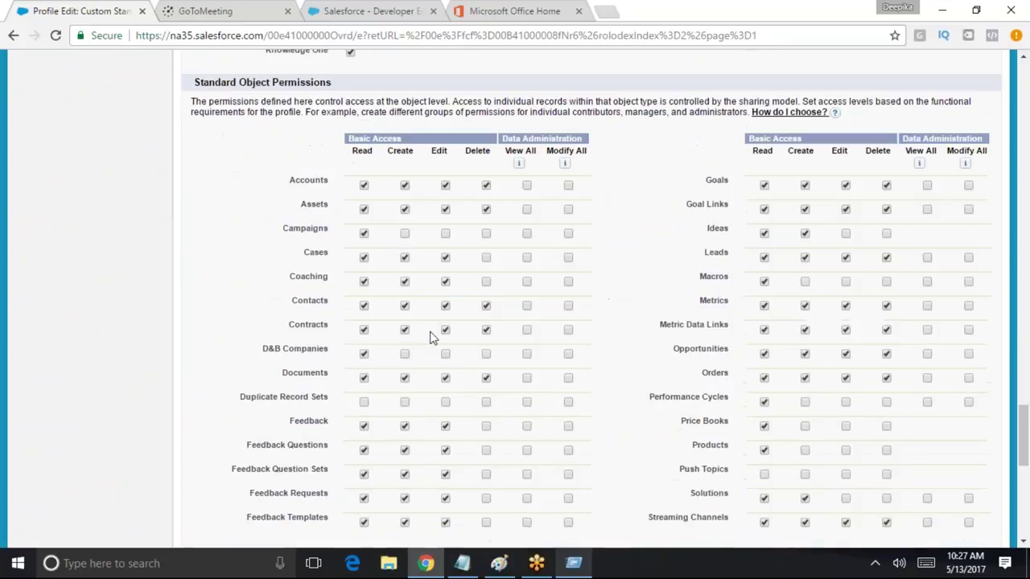
scroll(613, 309, "down", 2)
scroll(610, 314, "up", 5)
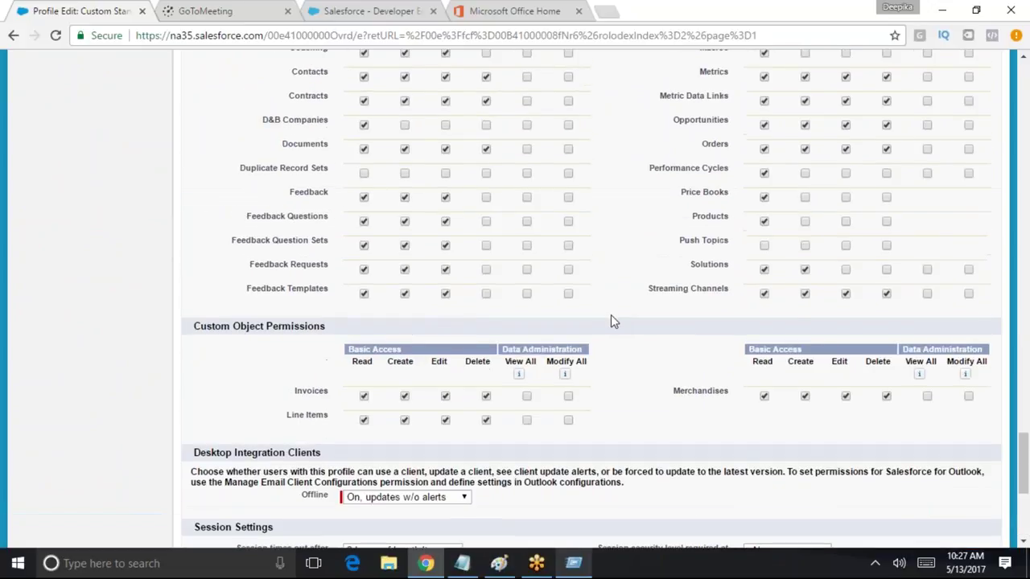
scroll(610, 315, "down", 2)
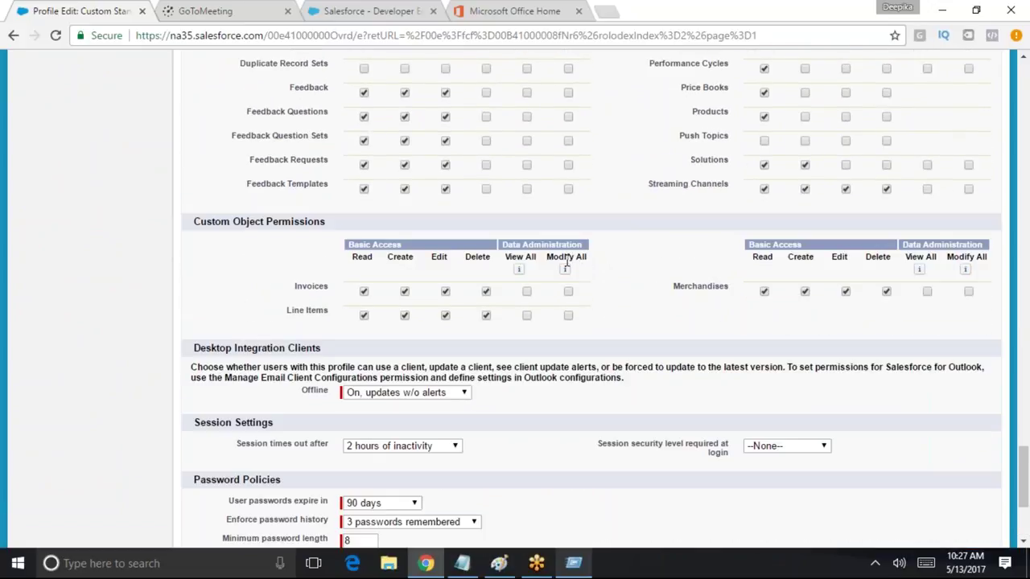
scroll(525, 314, "down", 3)
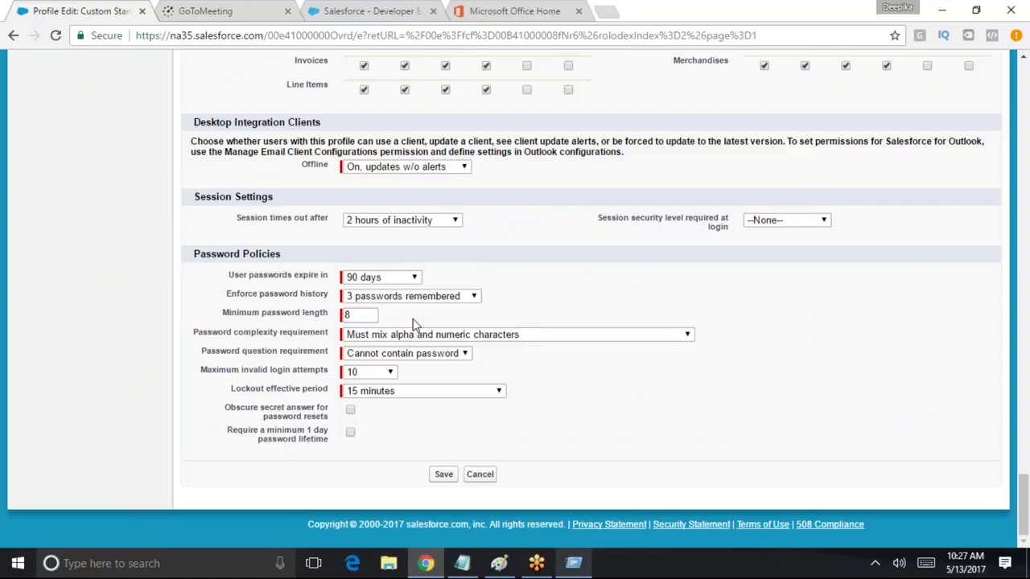
scroll(314, 336, "up", 15)
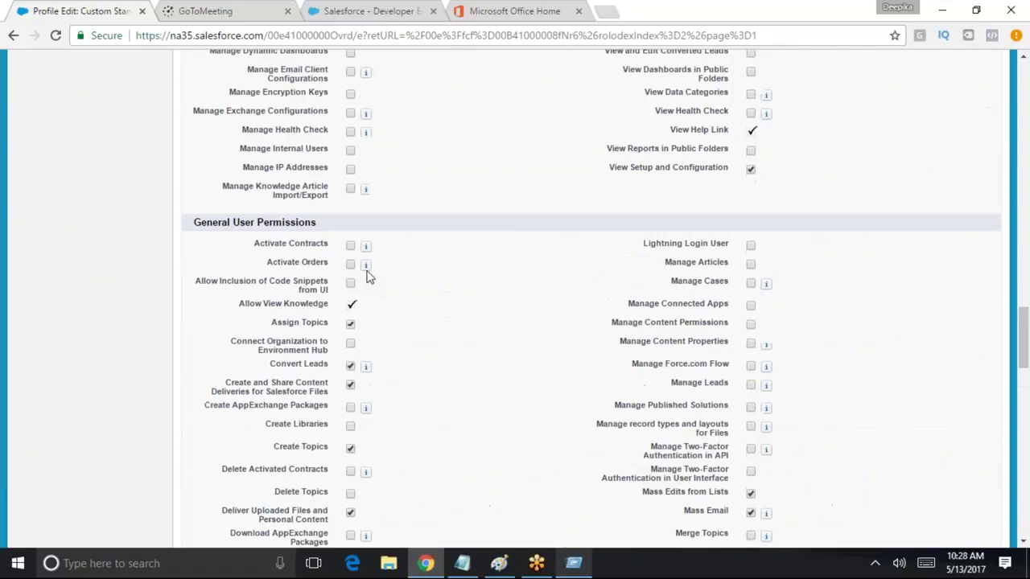
scroll(366, 276, "up", 15)
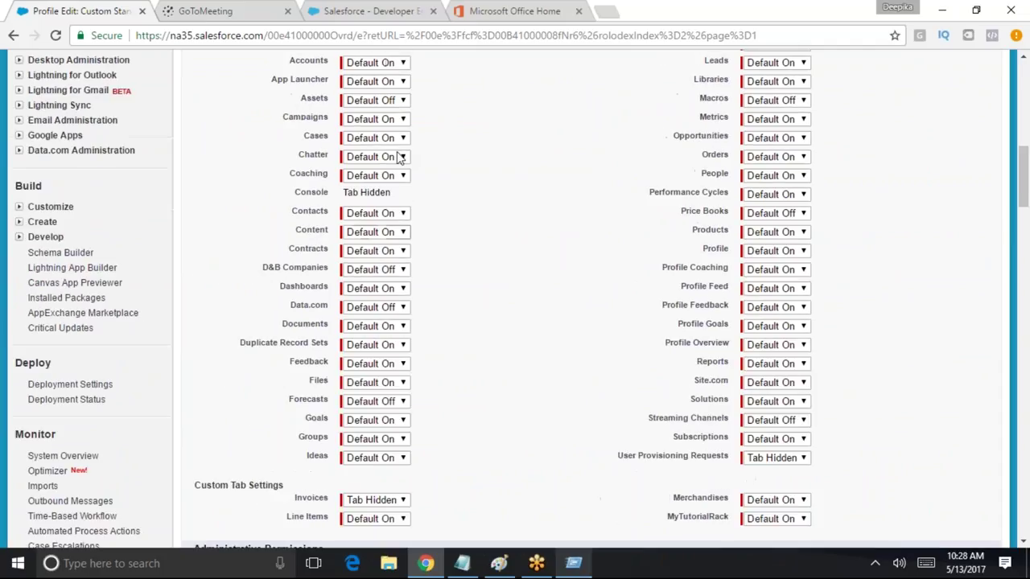
scroll(418, 223, "up", 5)
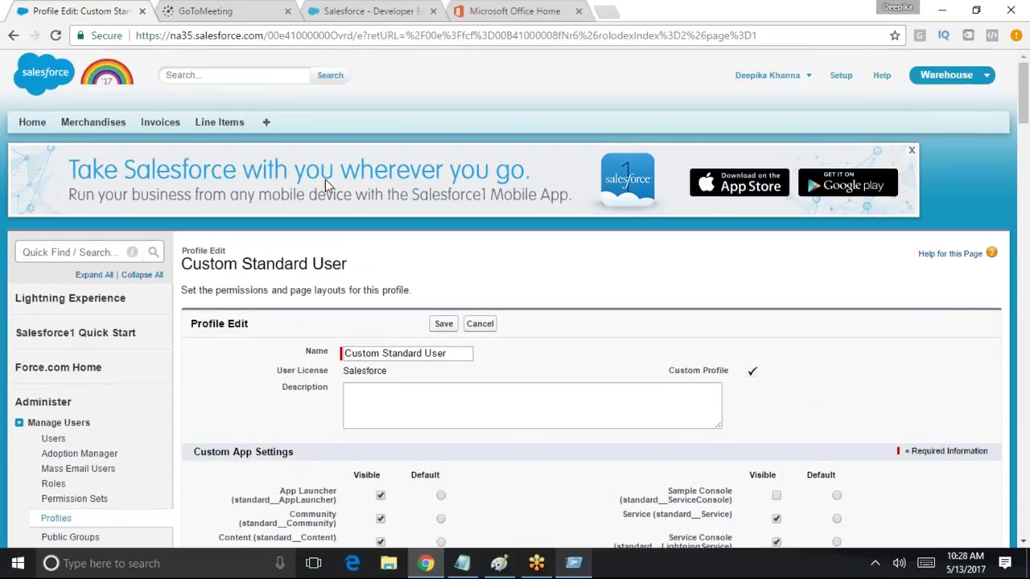
scroll(494, 435, "down", 20)
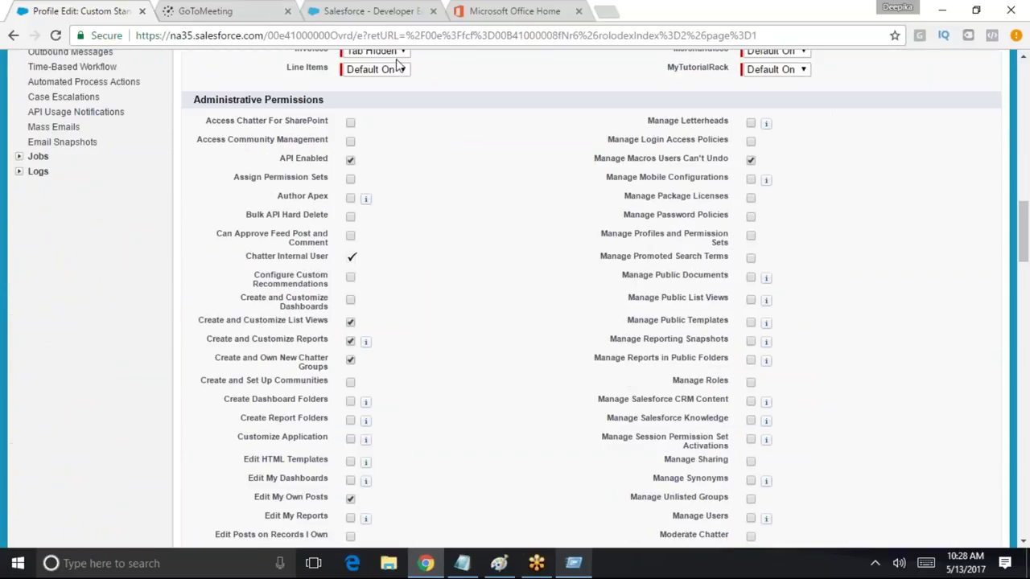
Set the Invoices tab to Default On and save the profile
left_click(394, 53)
left_click(377, 57)
left_click(377, 56)
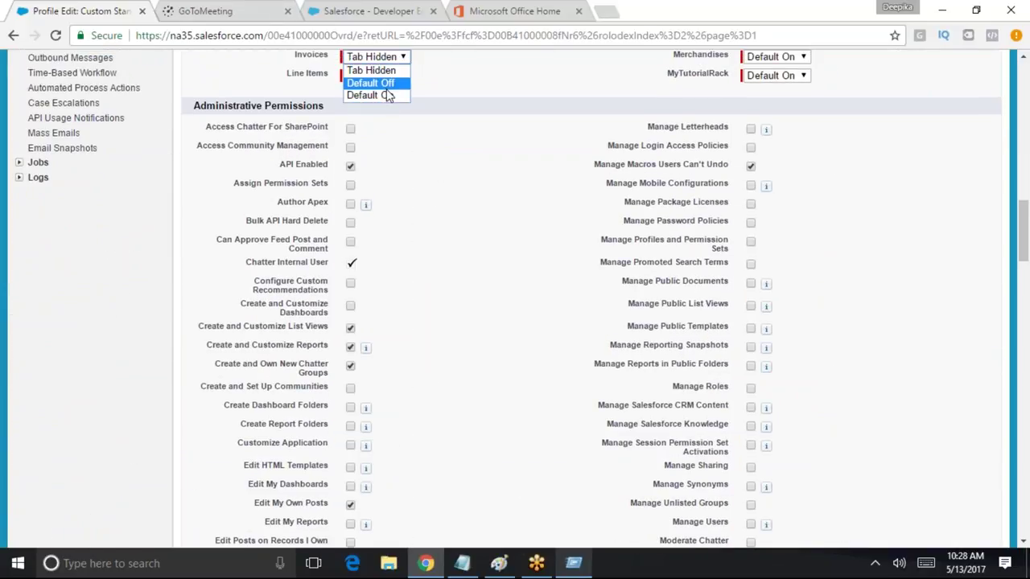
left_click(392, 96)
scroll(520, 278, "down", 15)
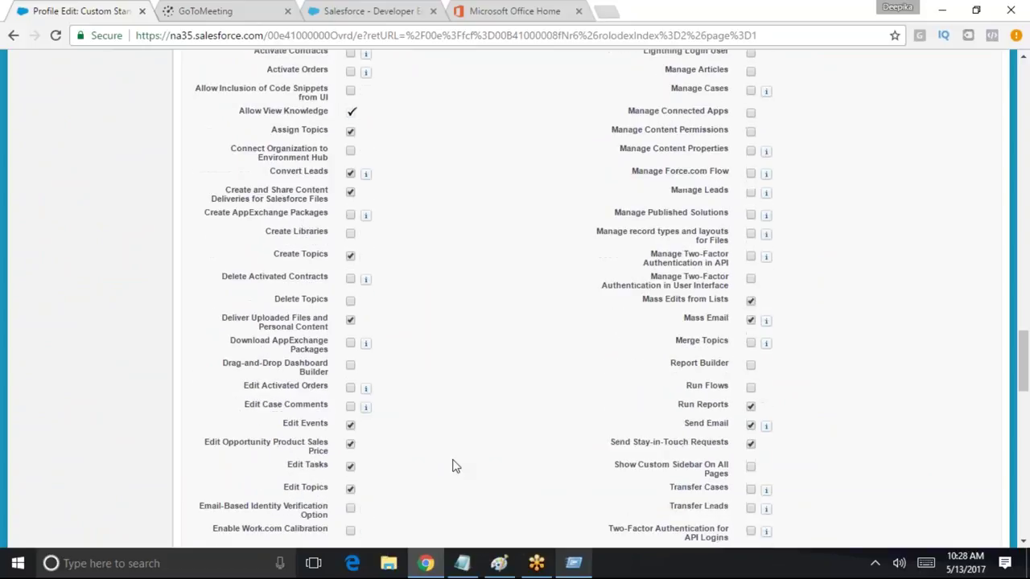
scroll(455, 467, "down", 20)
left_click(445, 475)
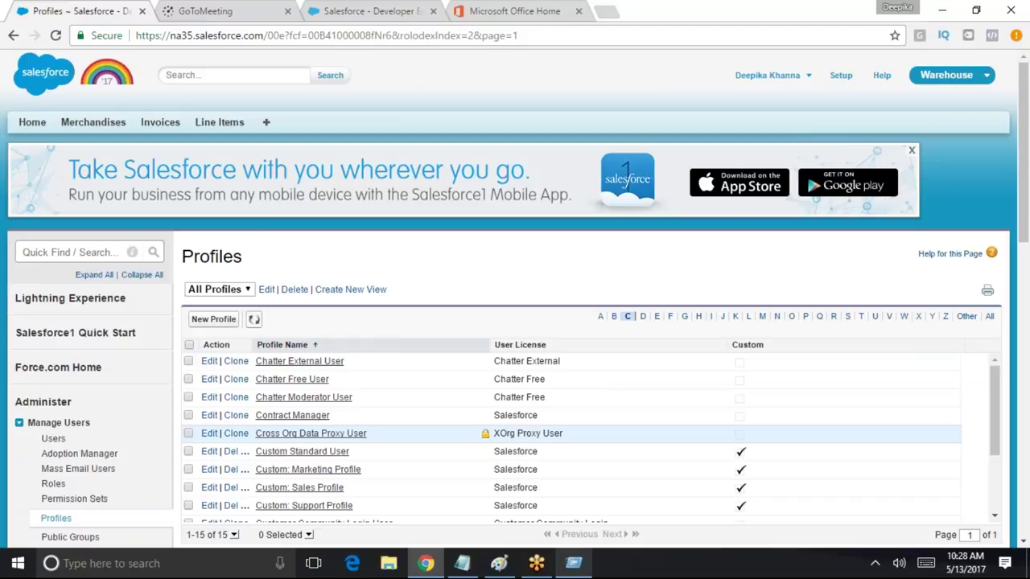
Open the Custom: Standard User profile and search 'field' to reach its Field-Level Security heading
scroll(464, 510, "down", 1)
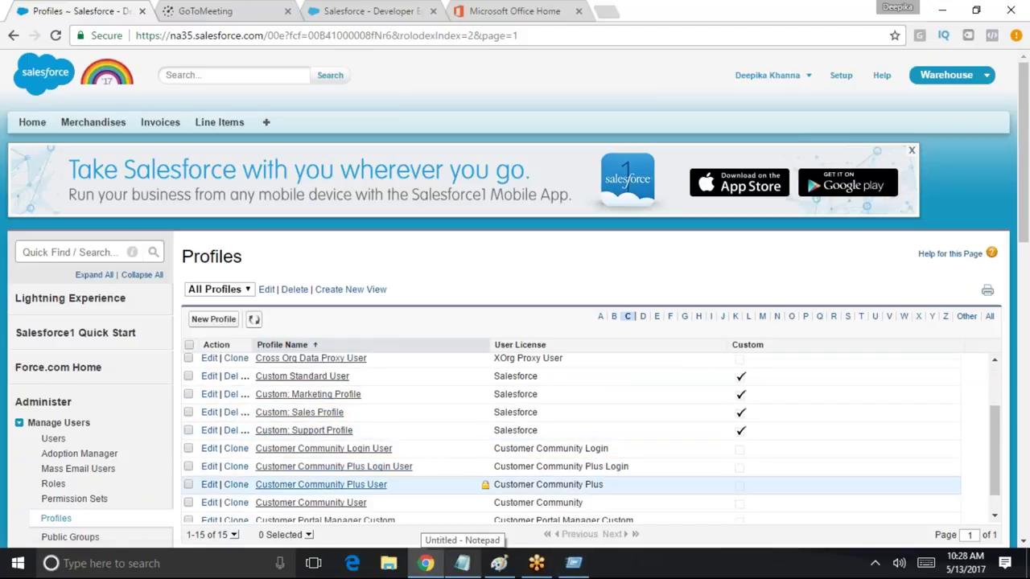
left_click(328, 377)
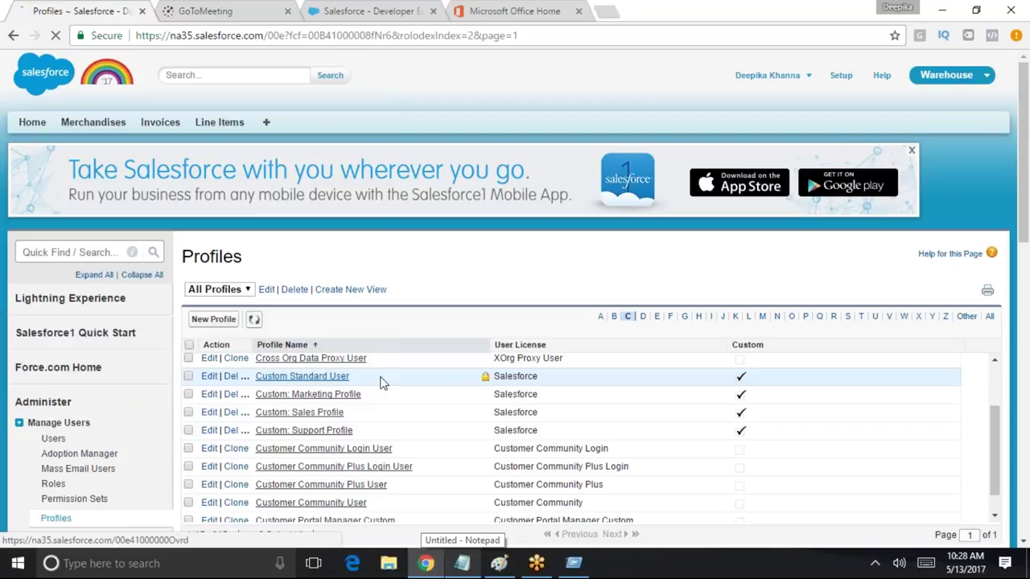
key("ctrl+f")
type("field")
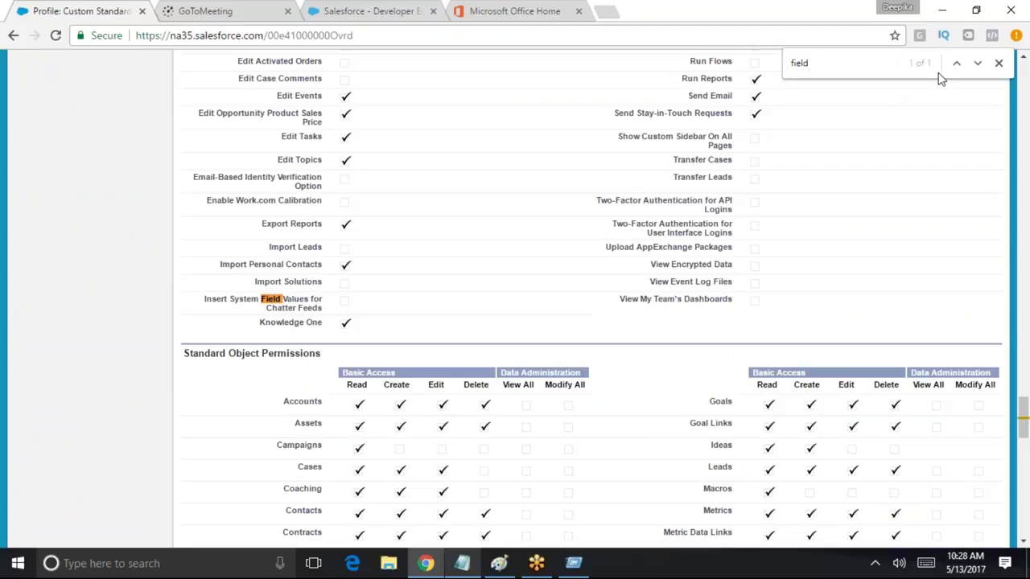
scroll(471, 334, "up", 6)
scroll(470, 333, "up", 2)
key("BackSpace")
key("Return")
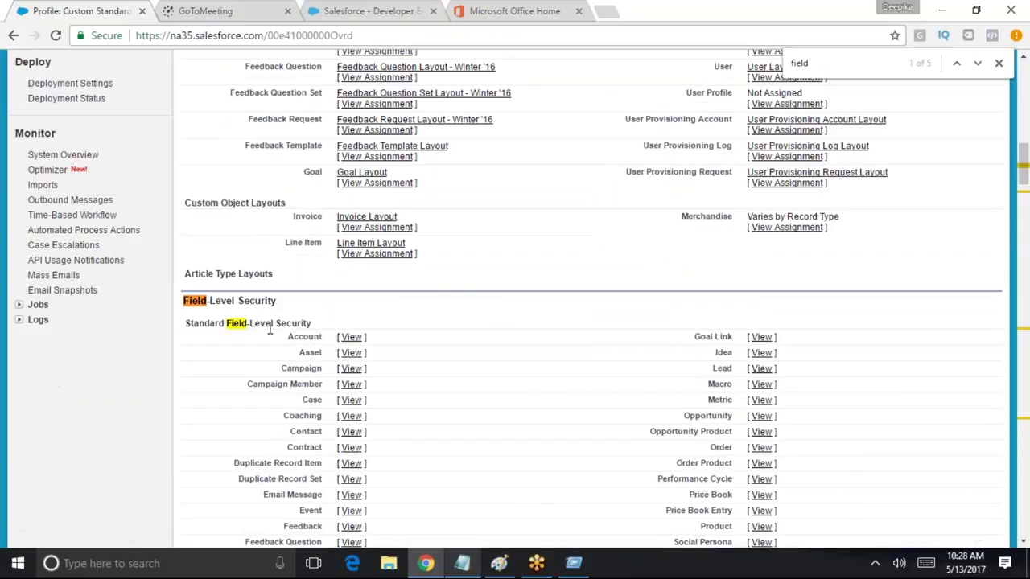
left_click_drag(290, 306, 199, 301)
scroll(647, 310, "down", 3)
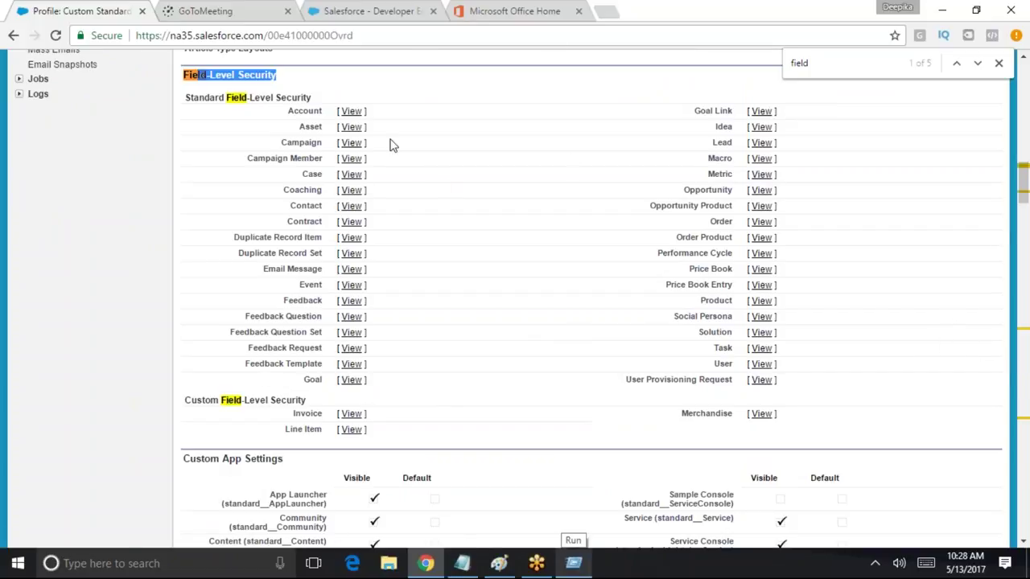
Open the Account field-level security for Custom Standard User in edit mode
left_click(353, 112)
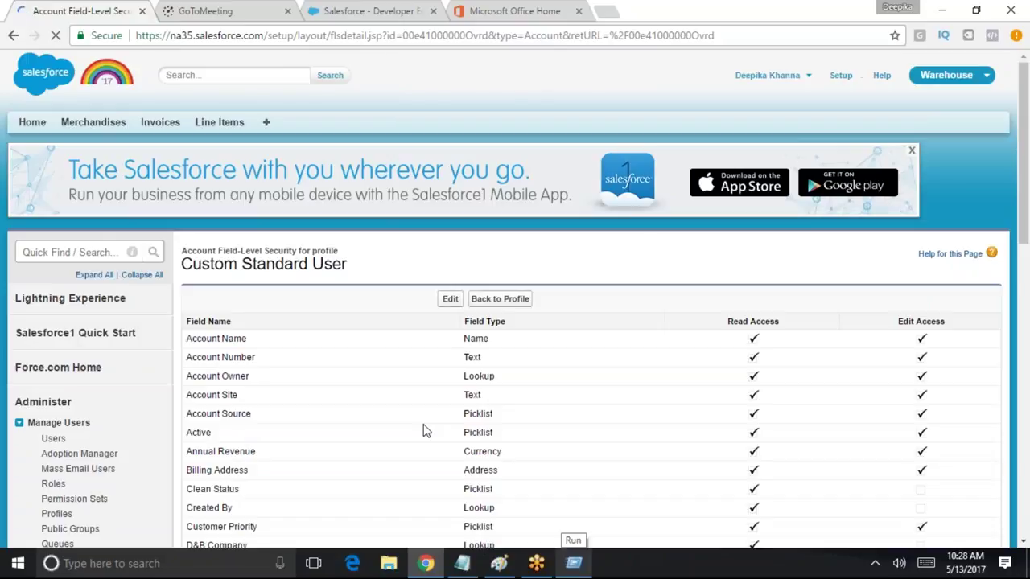
scroll(434, 439, "down", 2)
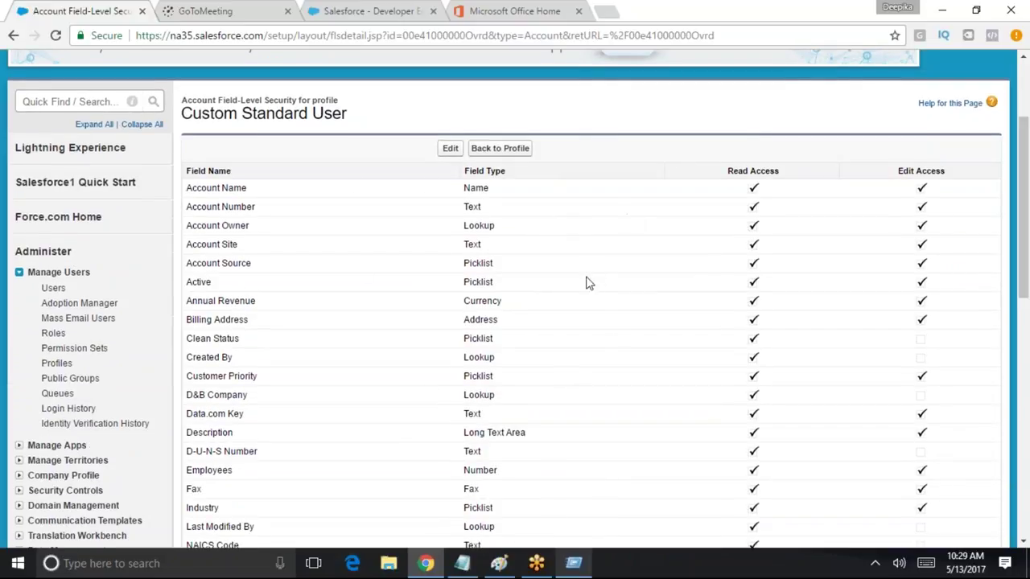
left_click_drag(348, 113, 281, 113)
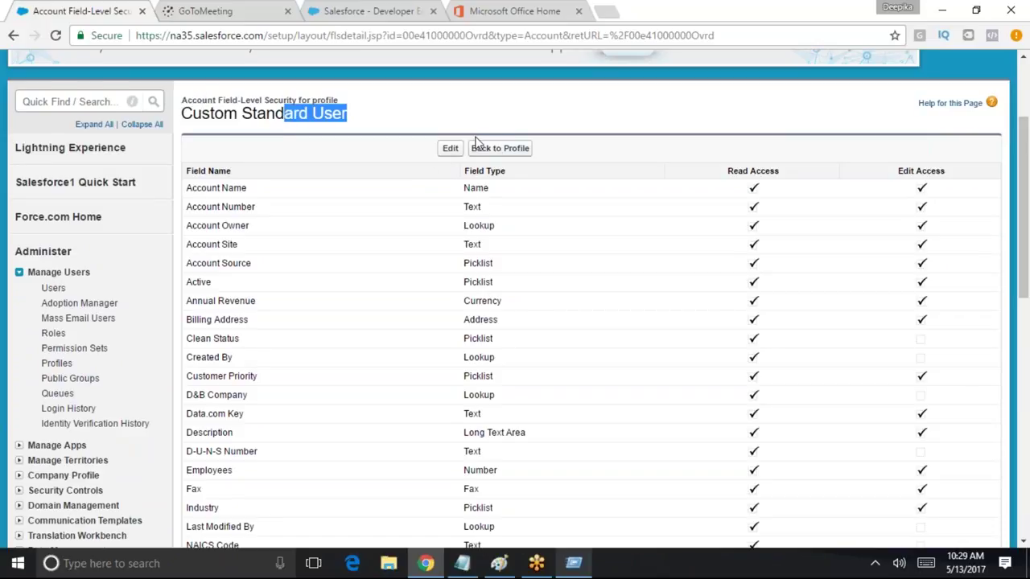
left_click(452, 149)
scroll(674, 370, "down", 3)
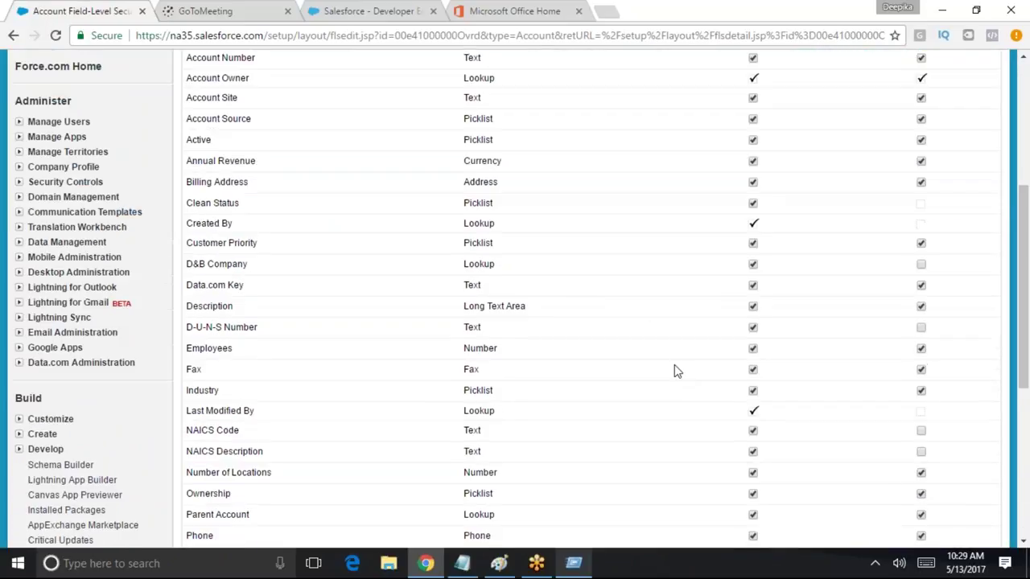
scroll(674, 370, "up", 3)
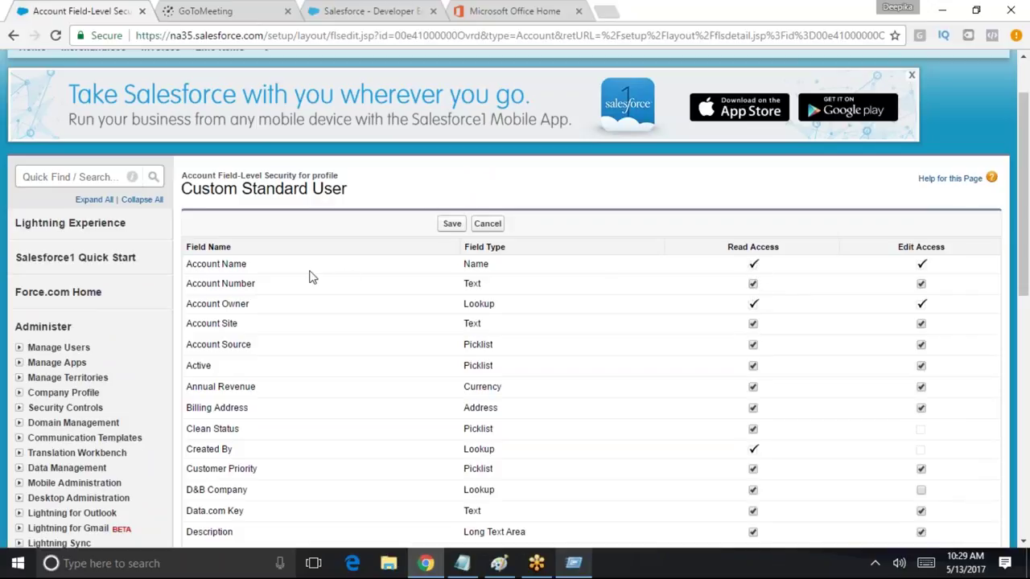
Highlight Account Name and the Read Access and Edit Access columns, then bring up Paint
left_click_drag(250, 264, 186, 264)
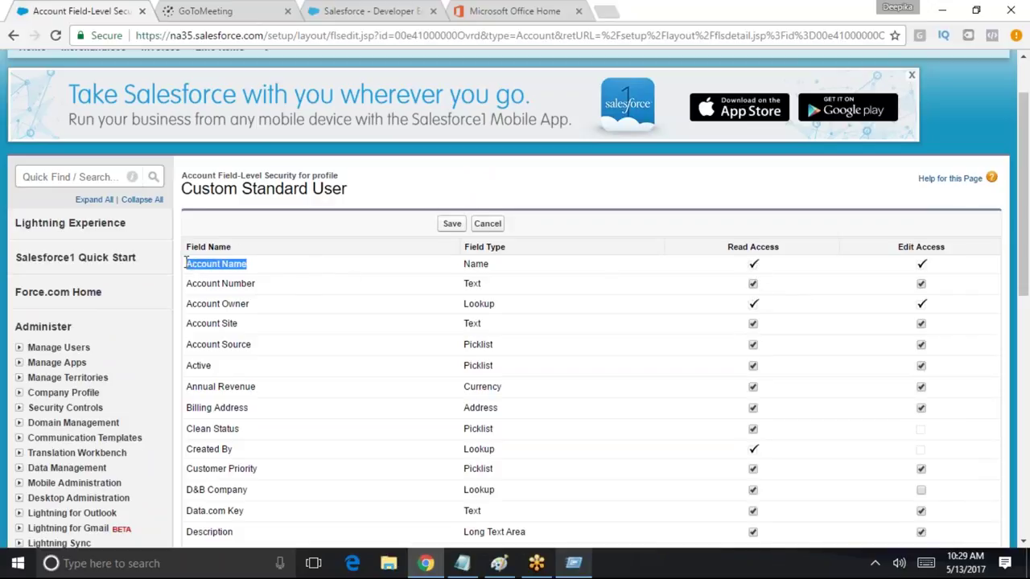
left_click_drag(780, 248, 727, 248)
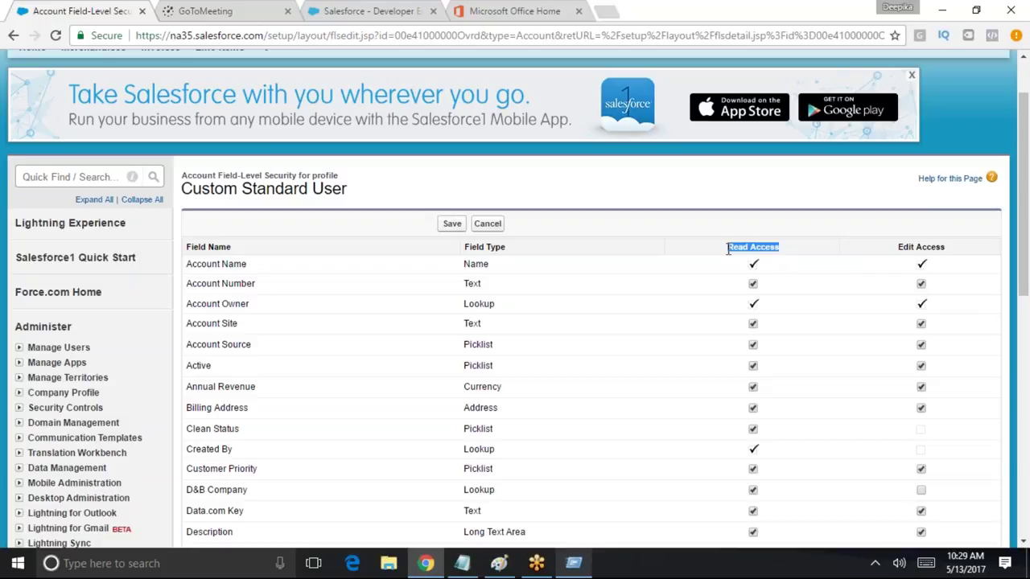
left_click_drag(952, 248, 889, 248)
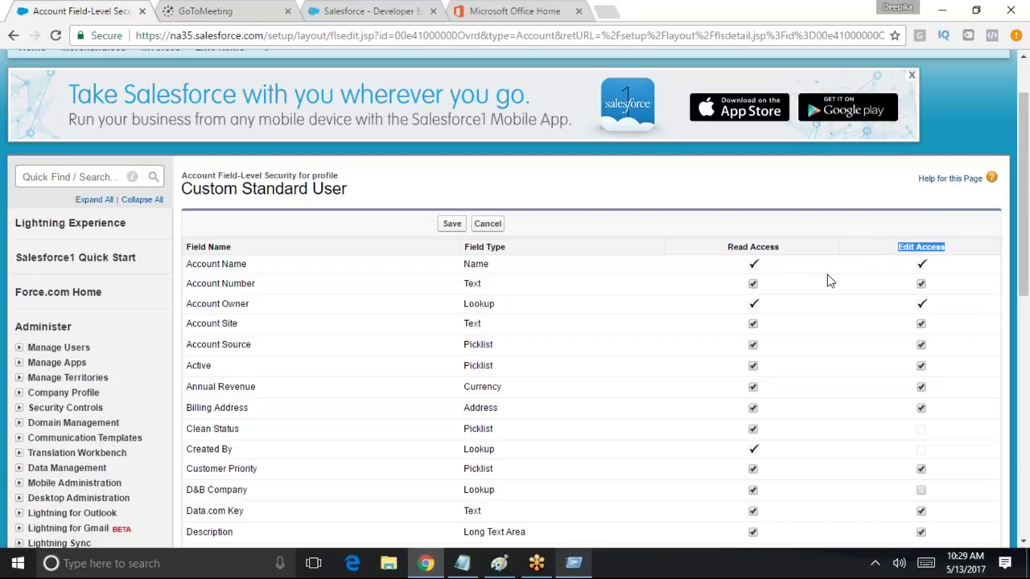
left_click(498, 563)
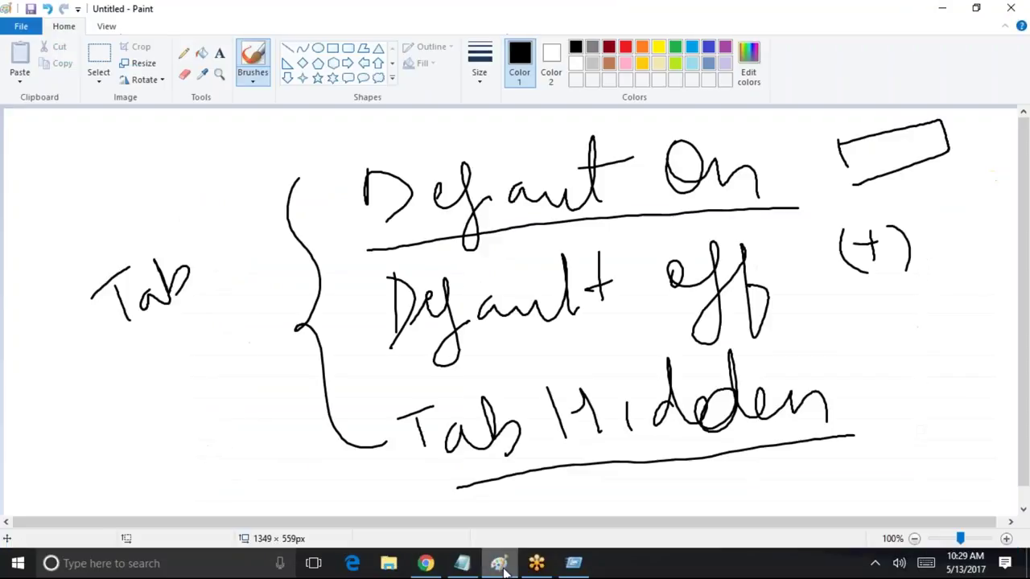
Start a new blank Paint picture, discarding the old tab-settings sketch without saving
left_click(21, 26)
left_click(21, 26)
left_click(33, 29)
left_click(30, 29)
left_click(28, 28)
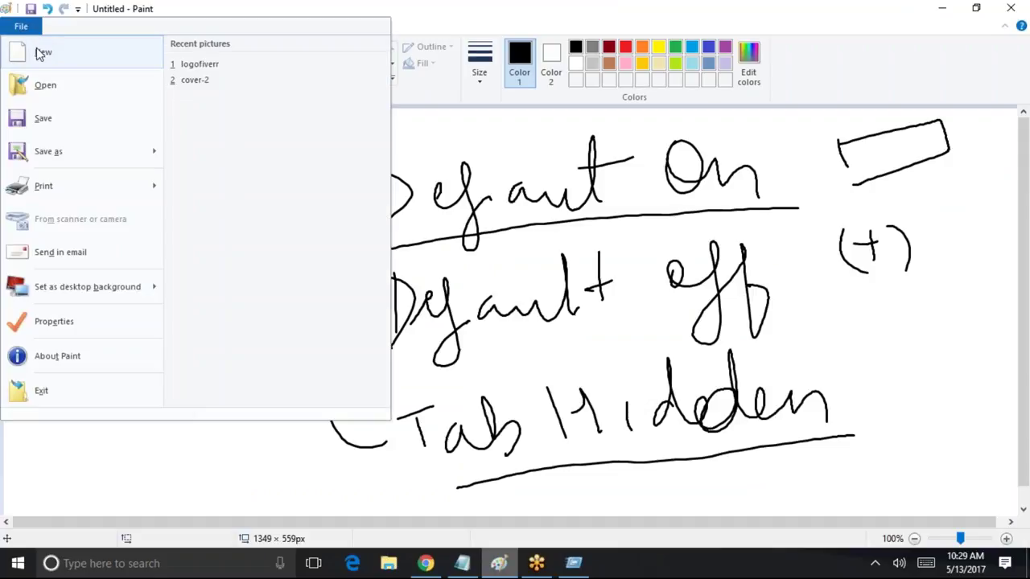
left_click(502, 263)
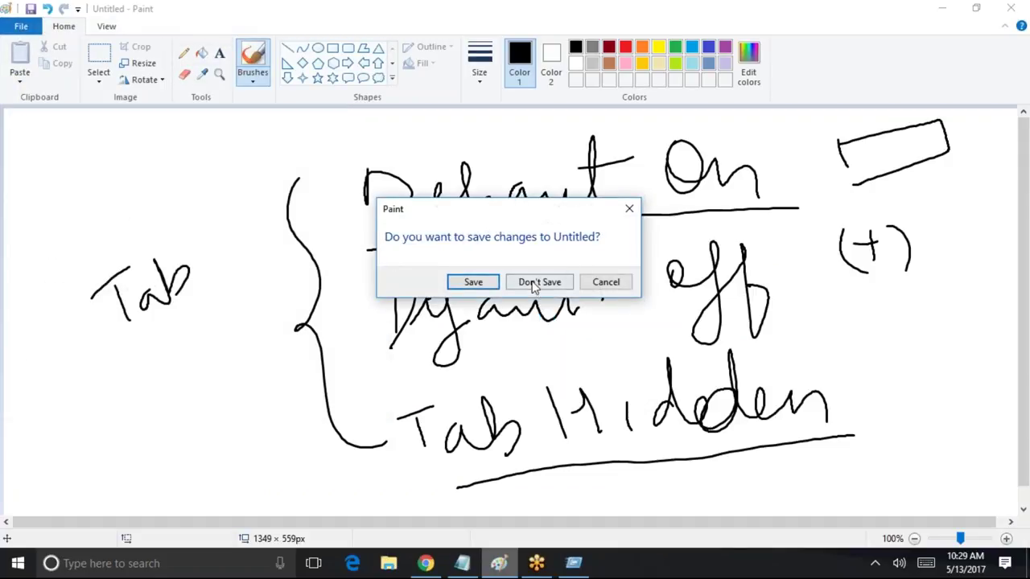
left_click(538, 281)
Handwrite 'Field - level' at the top of the canvas and underline it
left_click_drag(383, 143, 389, 181)
mouse_move(386, 157)
left_mouse_down()
mouse_move(423, 140)
mouse_move(409, 168)
left_mouse_up()
mouse_move(432, 175)
left_mouse_down()
mouse_move(435, 157)
mouse_move(476, 170)
mouse_move(492, 135)
mouse_move(519, 158)
mouse_move(587, 171)
mouse_move(607, 154)
mouse_move(634, 179)
left_mouse_up()
left_click_drag(395, 207, 646, 184)
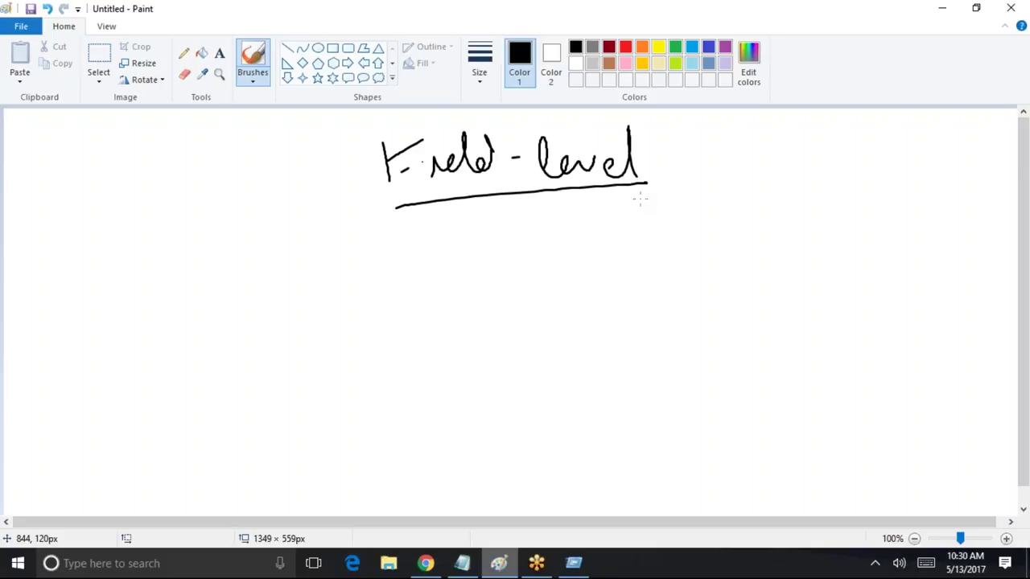
Draw Read and Edit column headers and a first row: Read ticked, Edit crossed, labelled [Read]
mouse_move(472, 244)
left_mouse_down()
mouse_move(482, 272)
mouse_move(531, 249)
left_mouse_up()
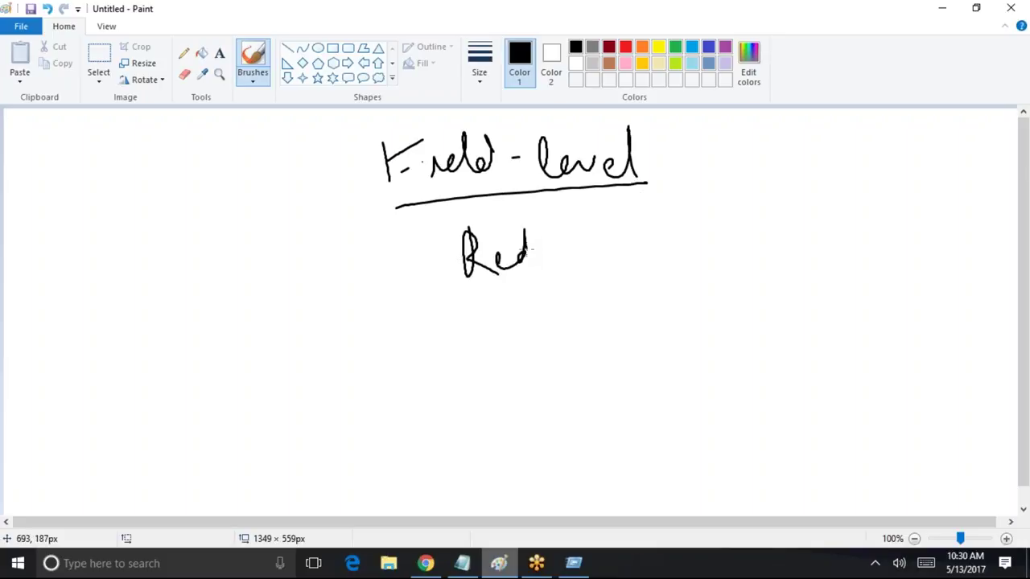
mouse_move(726, 209)
left_mouse_down()
mouse_move(730, 246)
mouse_move(797, 233)
left_mouse_up()
left_click_drag(814, 197, 814, 225)
left_click_drag(802, 210, 828, 211)
mouse_move(489, 318)
left_mouse_down()
mouse_move(512, 315)
mouse_move(532, 283)
left_mouse_up()
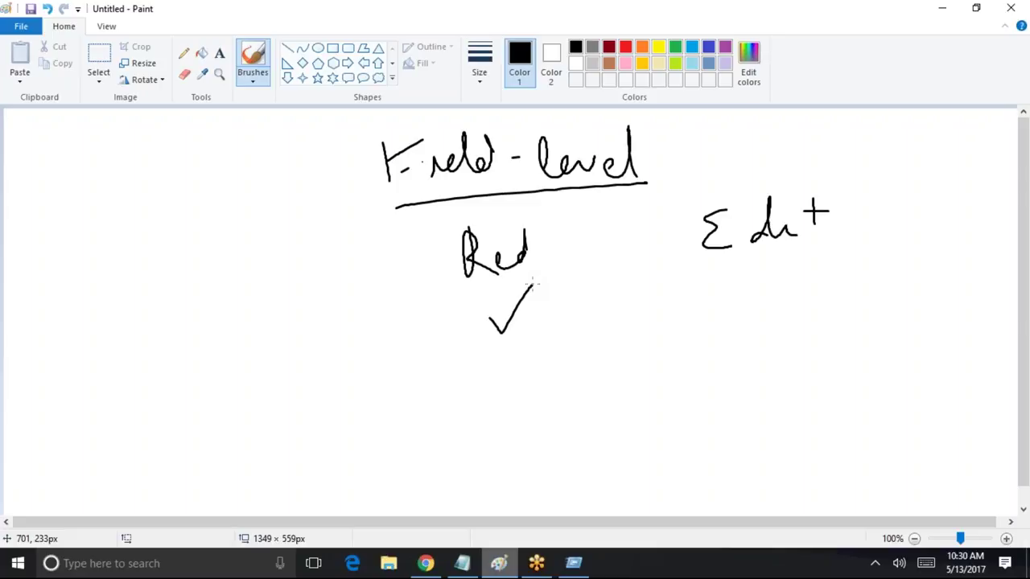
mouse_move(711, 295)
left_mouse_down()
mouse_move(733, 314)
mouse_move(713, 321)
left_mouse_up()
left_click_drag(837, 264, 858, 314)
mouse_move(879, 272)
left_mouse_down()
mouse_move(898, 283)
mouse_move(901, 306)
mouse_move(952, 296)
mouse_move(958, 282)
mouse_move(965, 302)
left_mouse_up()
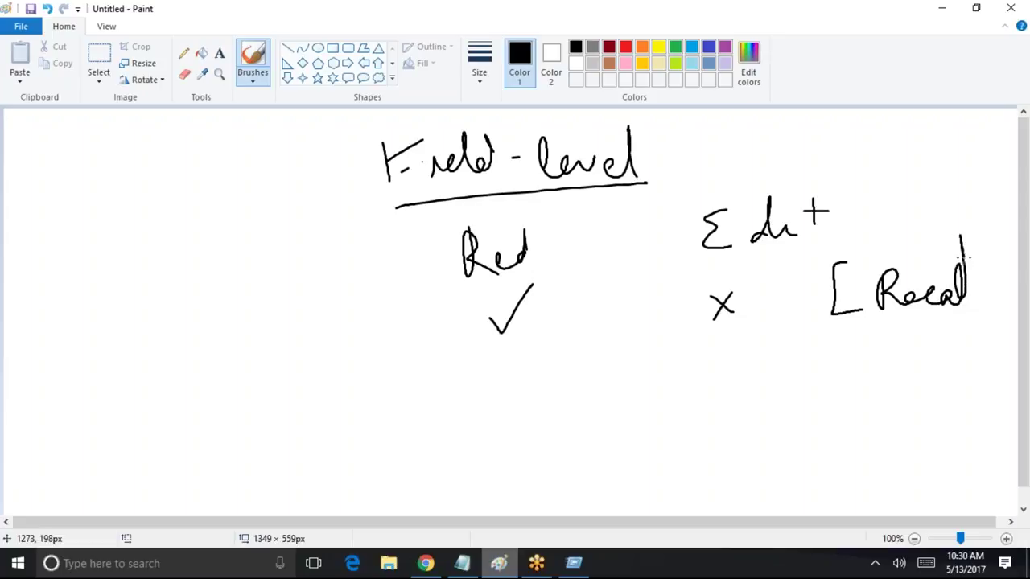
mouse_move(875, 324)
left_mouse_down()
mouse_move(971, 319)
mouse_move(883, 327)
left_mouse_up()
mouse_move(993, 266)
left_mouse_down()
mouse_move(1002, 267)
mouse_move(974, 324)
left_mouse_up()
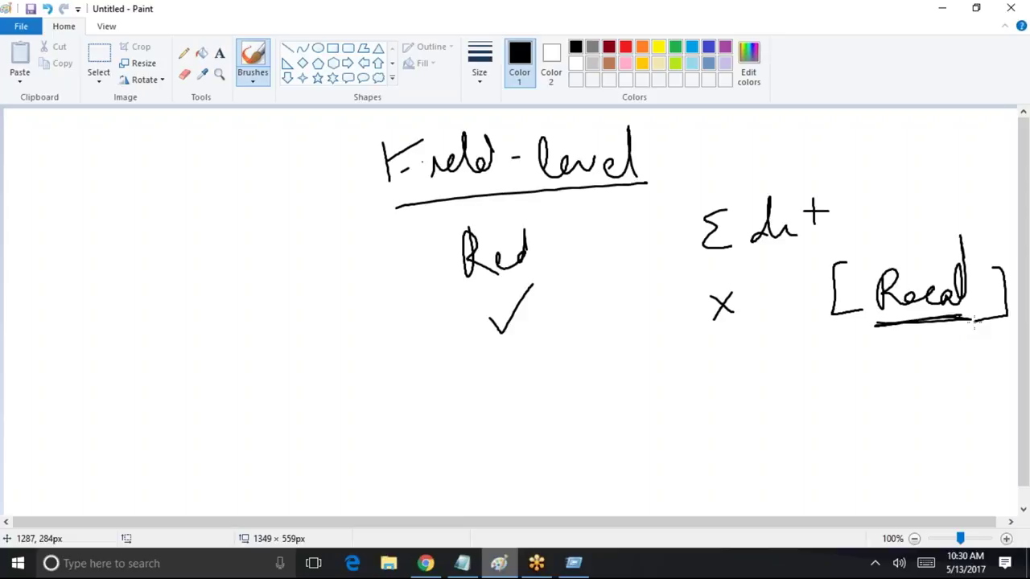
Add a second row ticked for both labelled Edit, and a third row with Read crossed labelled View
mouse_move(727, 364)
left_mouse_down()
mouse_move(736, 375)
mouse_move(760, 348)
left_mouse_up()
mouse_move(510, 377)
left_mouse_down()
mouse_move(521, 391)
mouse_move(552, 361)
left_mouse_up()
mouse_move(832, 341)
left_mouse_down()
mouse_move(834, 372)
mouse_move(875, 378)
mouse_move(859, 333)
mouse_move(880, 373)
mouse_move(952, 376)
mouse_move(957, 351)
left_mouse_up()
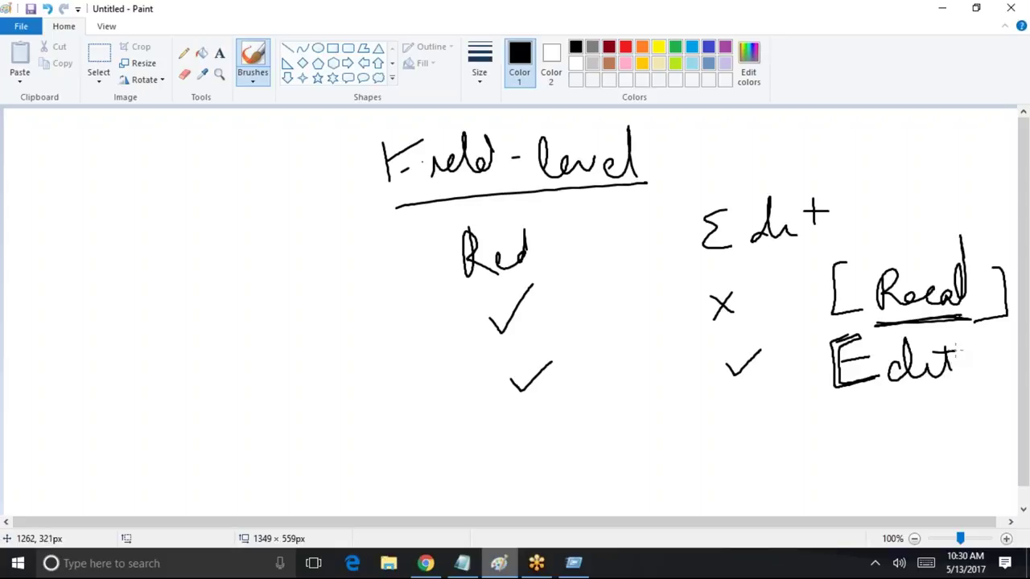
left_click_drag(524, 409, 561, 435)
left_click_drag(554, 401, 531, 447)
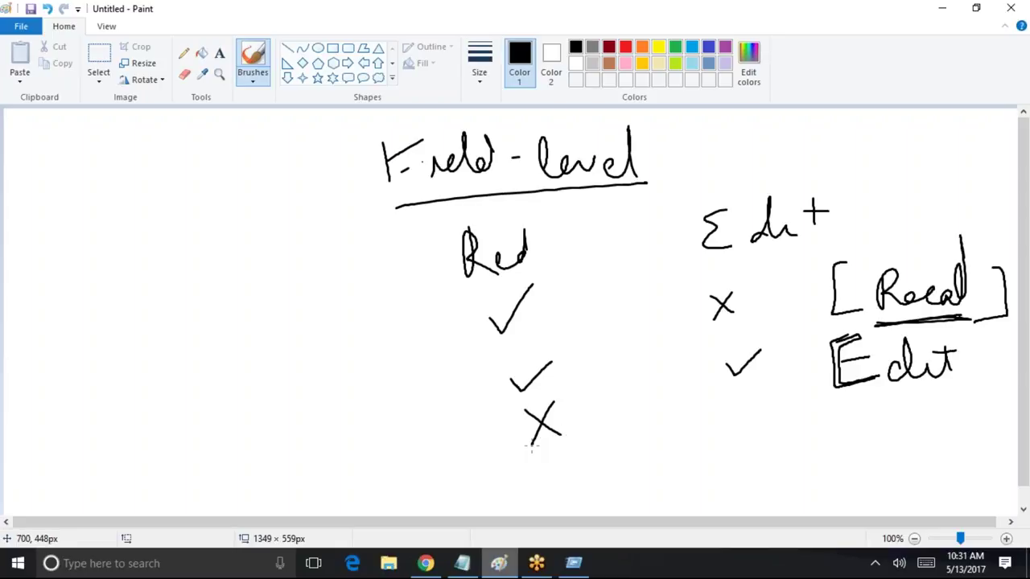
mouse_move(856, 404)
left_mouse_down()
mouse_move(895, 431)
mouse_move(904, 401)
left_mouse_up()
mouse_move(912, 410)
left_mouse_down()
mouse_move(911, 424)
mouse_move(978, 411)
mouse_move(988, 436)
left_mouse_up()
left_click_drag(515, 456, 567, 447)
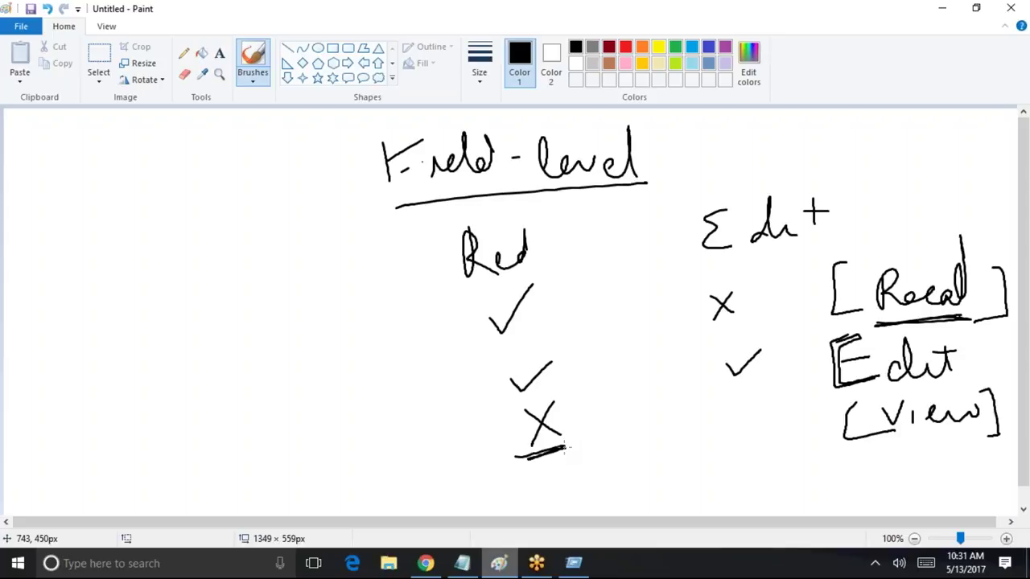
Minimize Paint and cancel the Account field-level security edit, leaving its checkboxes unchanged
left_click(942, 8)
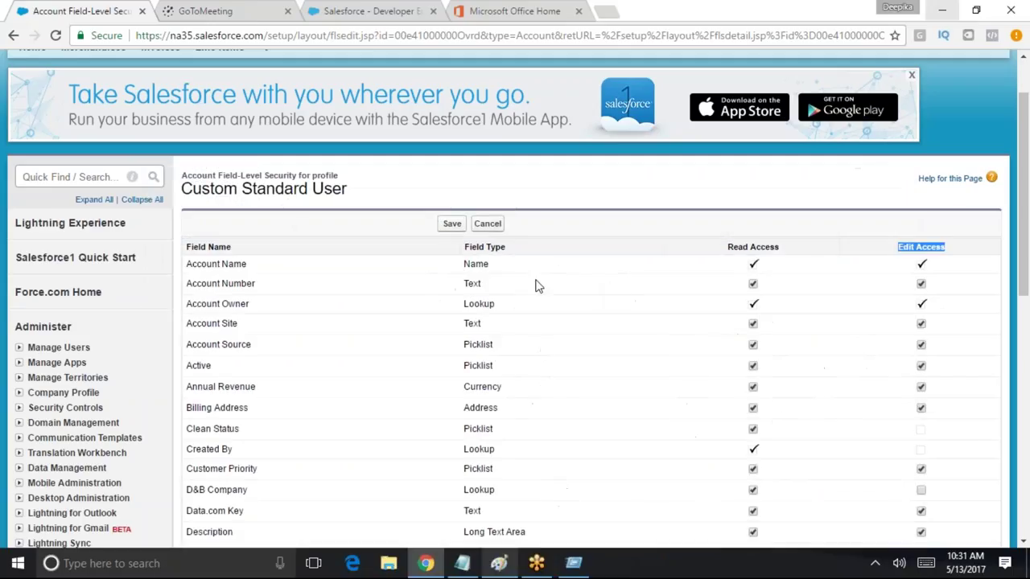
scroll(676, 313, "down", 1)
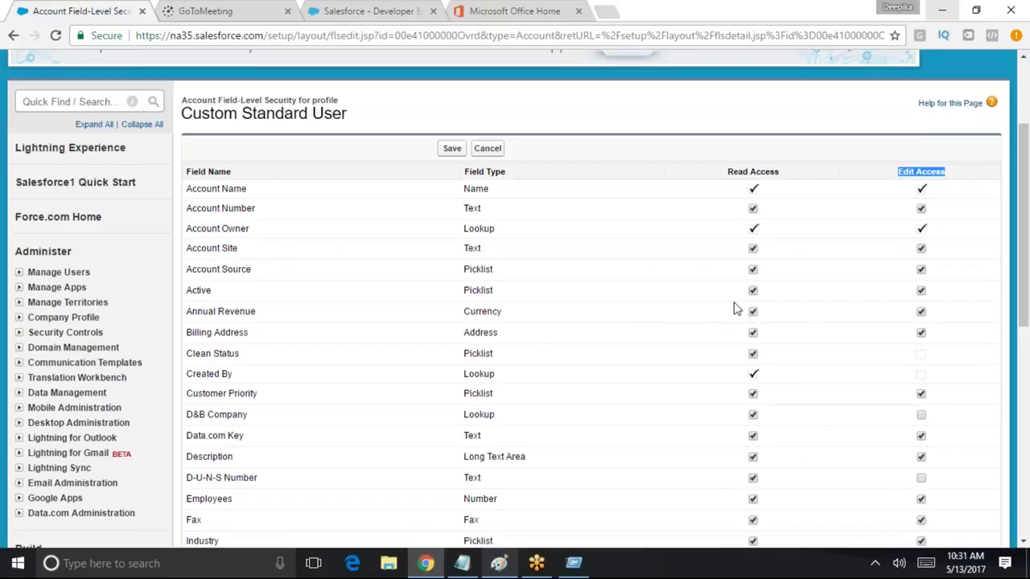
scroll(736, 305, "down", 2)
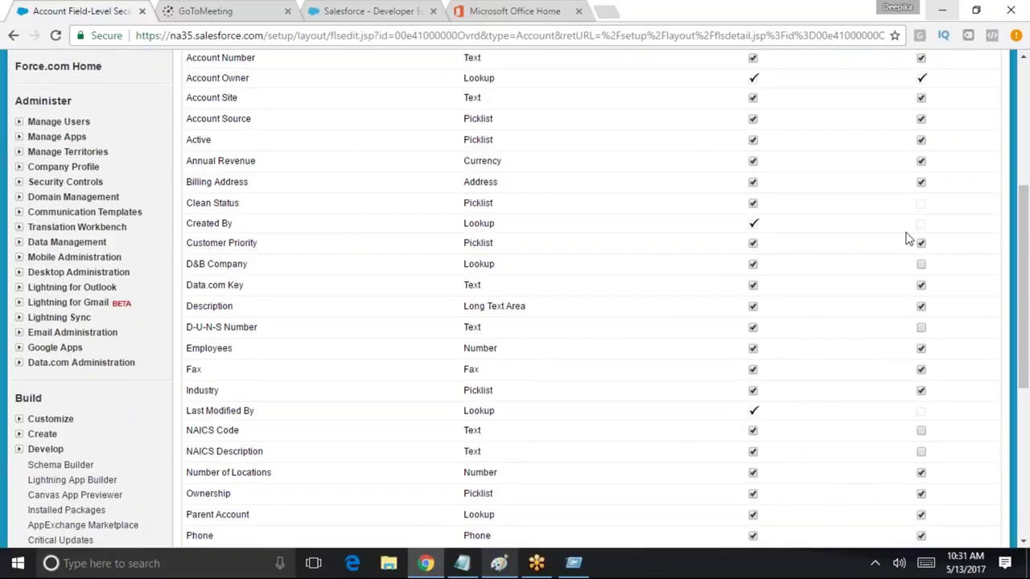
scroll(922, 218, "up", 3)
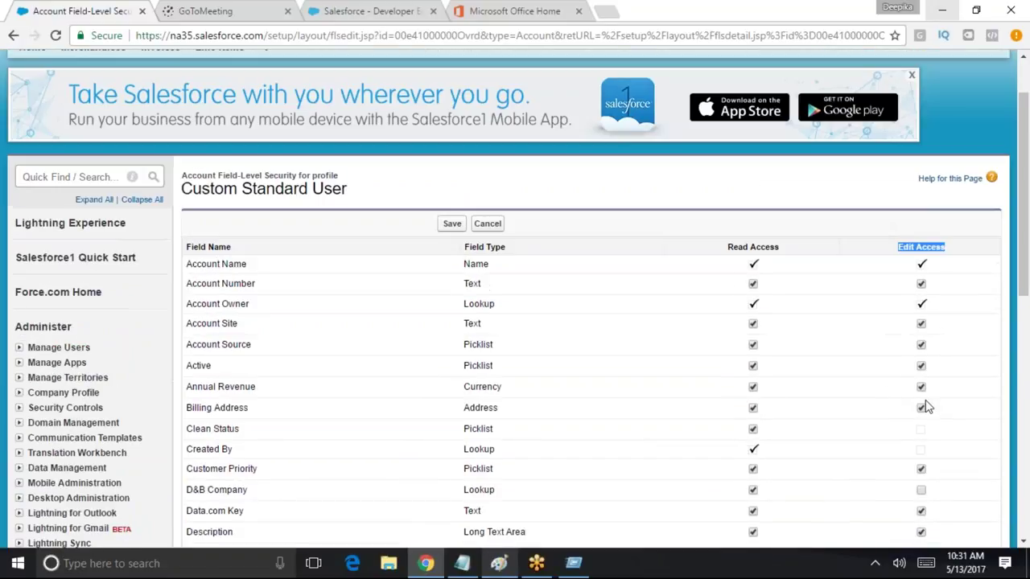
left_click(488, 225)
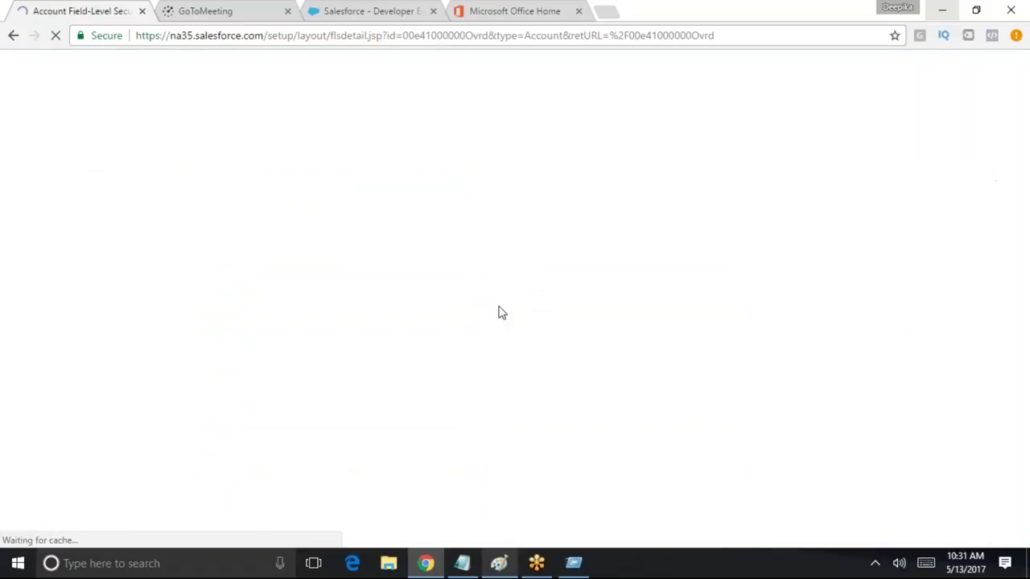
scroll(504, 318, "down", 4)
scroll(483, 314, "up", 4)
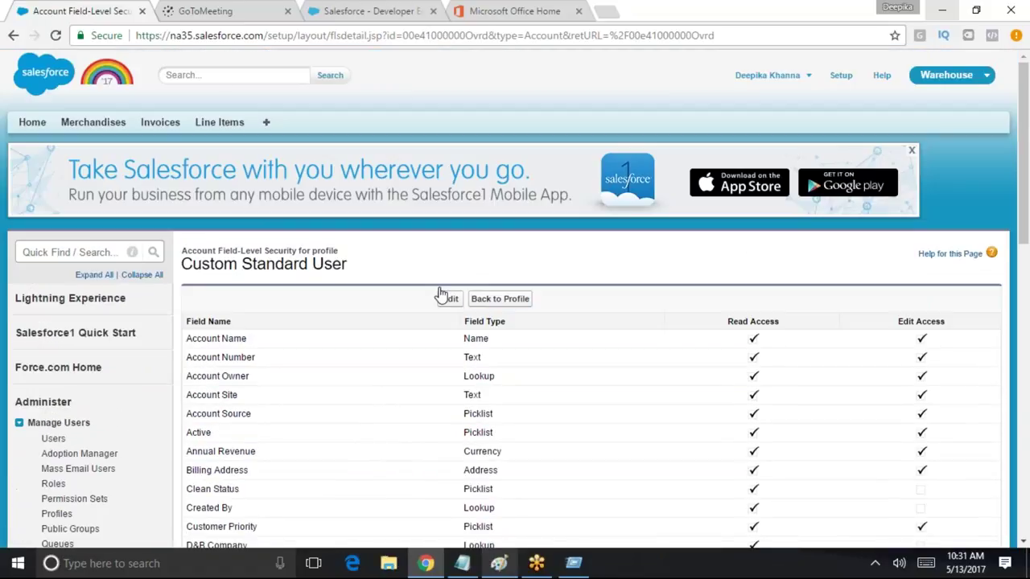
scroll(531, 338, "down", 4)
scroll(501, 175, "up", 4)
Go back to the Custom Standard User profile and find 'field' to reach the Field-Level Security section
left_click(499, 304)
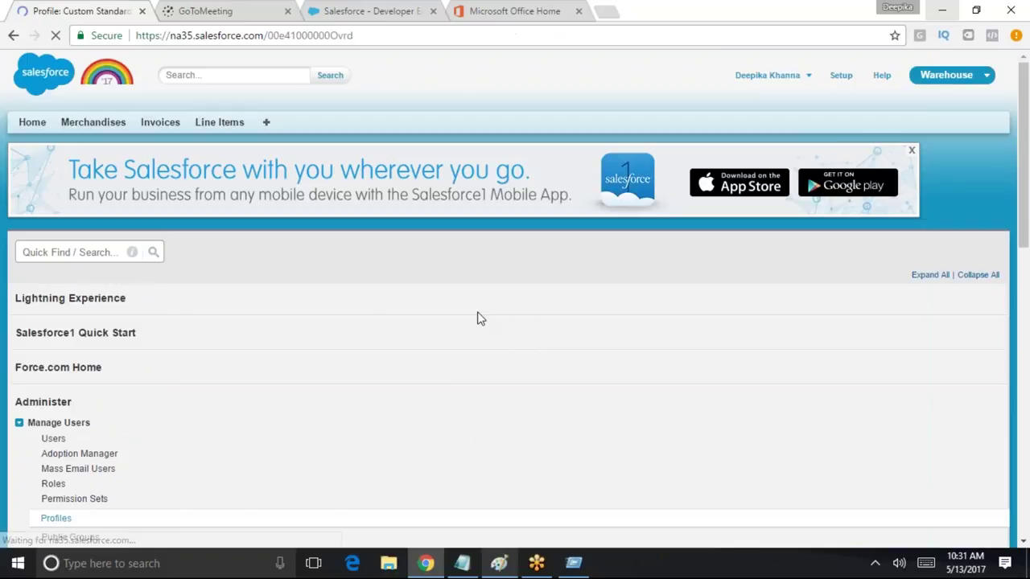
scroll(402, 334, "down", 4)
scroll(471, 347, "up", 1)
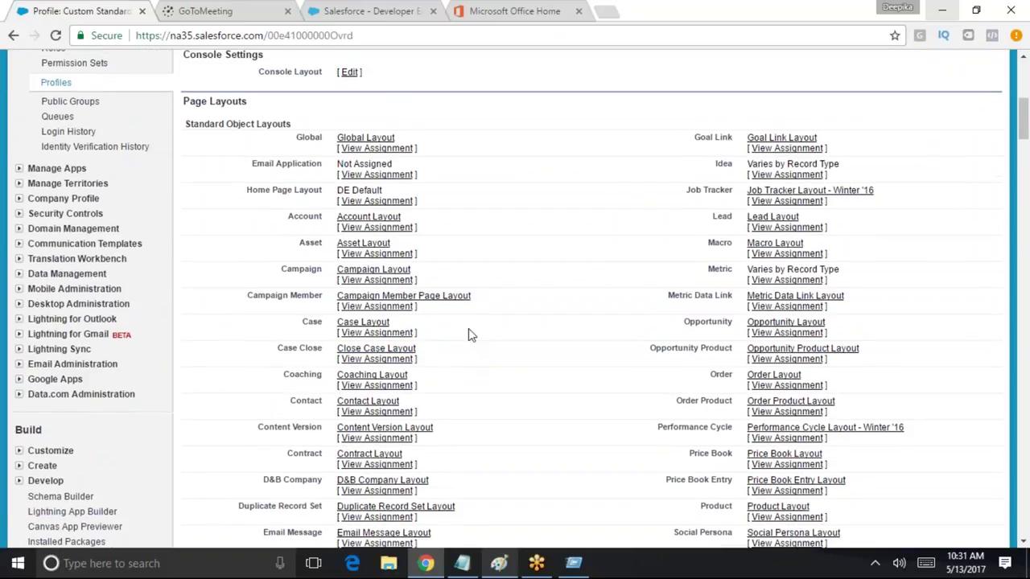
scroll(469, 336, "down", 1)
key("ctrl+f")
type("fei")
scroll(471, 335, "down", 2)
key("BackSpace")
key("BackSpace")
type("oie")
scroll(471, 335, "down", 5)
key("BackSpace")
type("ield")
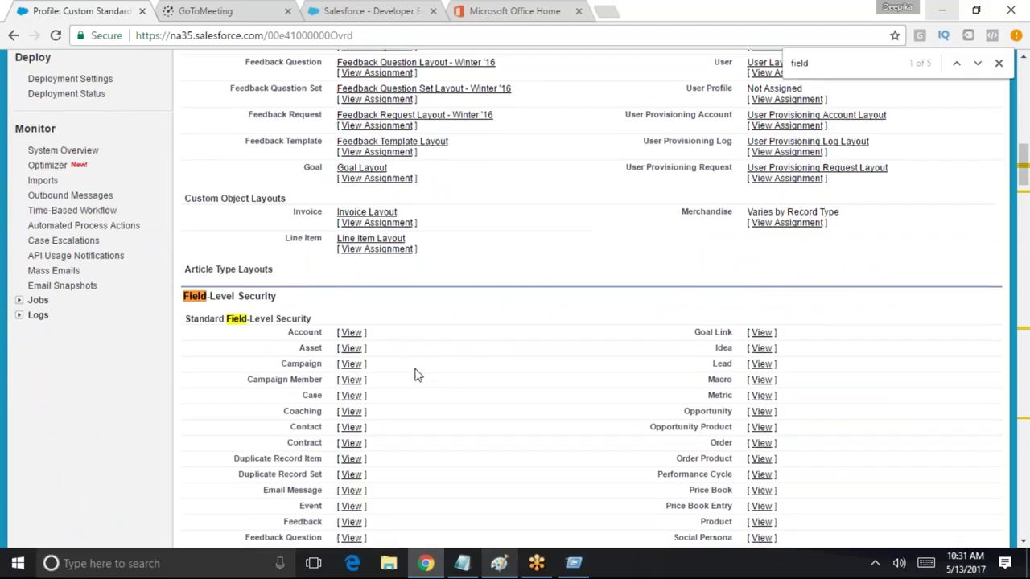
scroll(416, 375, "down", 3)
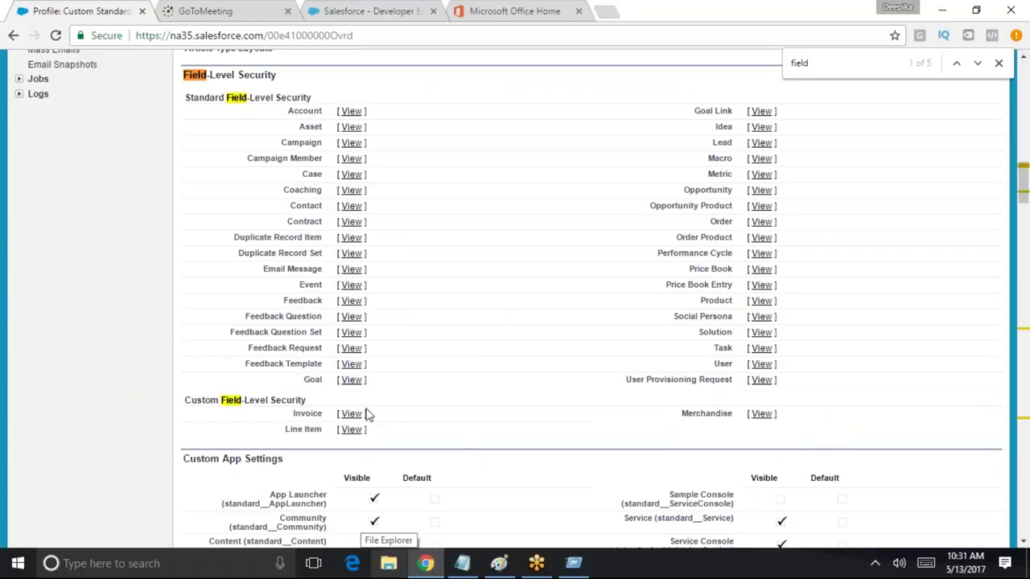
Open the Invoice field-level security under Custom Field-Level Security and switch it to edit mode
left_click(351, 414)
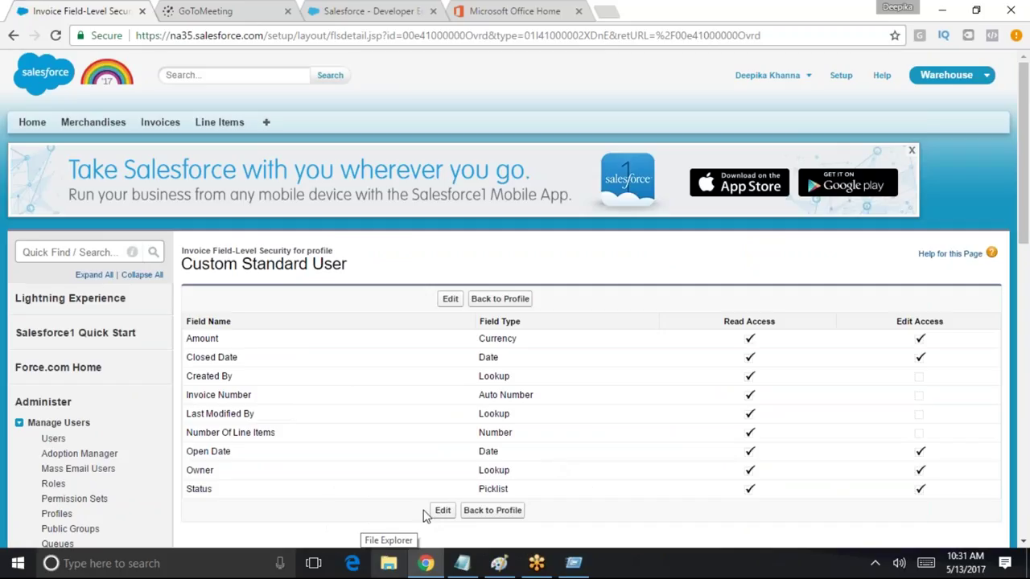
scroll(595, 333, "down", 2)
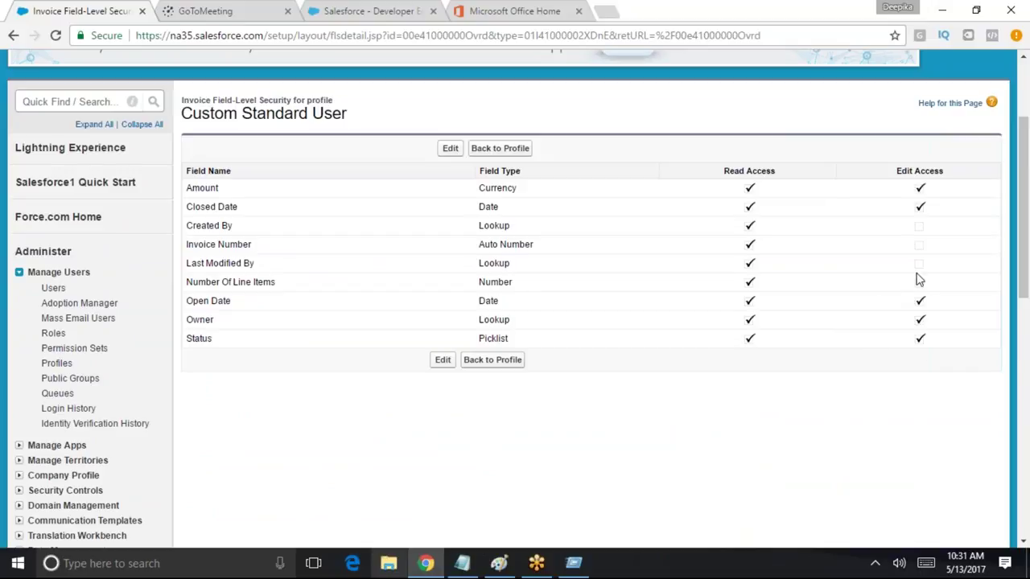
left_click(449, 148)
scroll(622, 271, "down", 2)
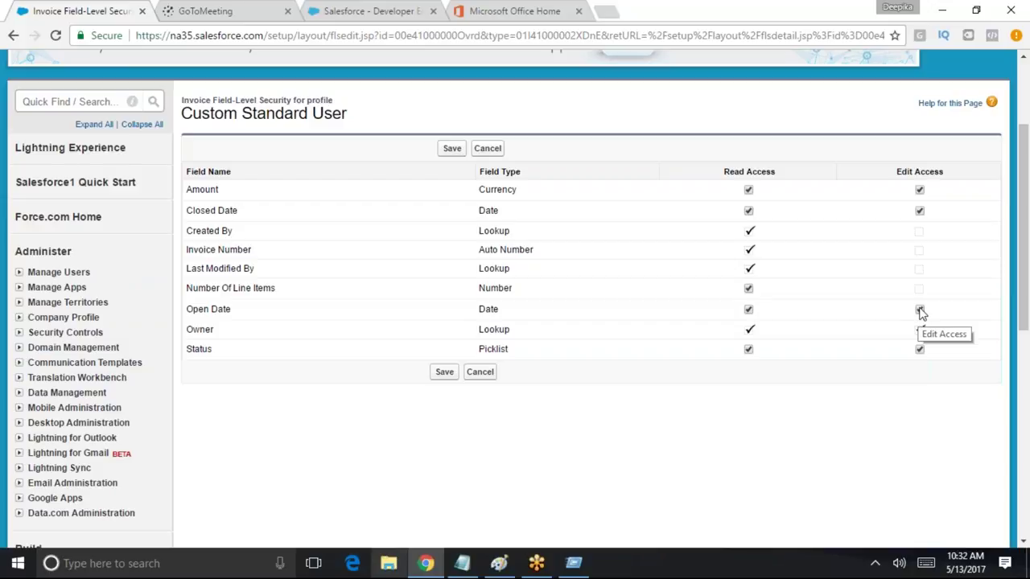
Make Open Date read-only and remove all access to Closed Date, then save the Invoice field-level security
left_click(920, 311)
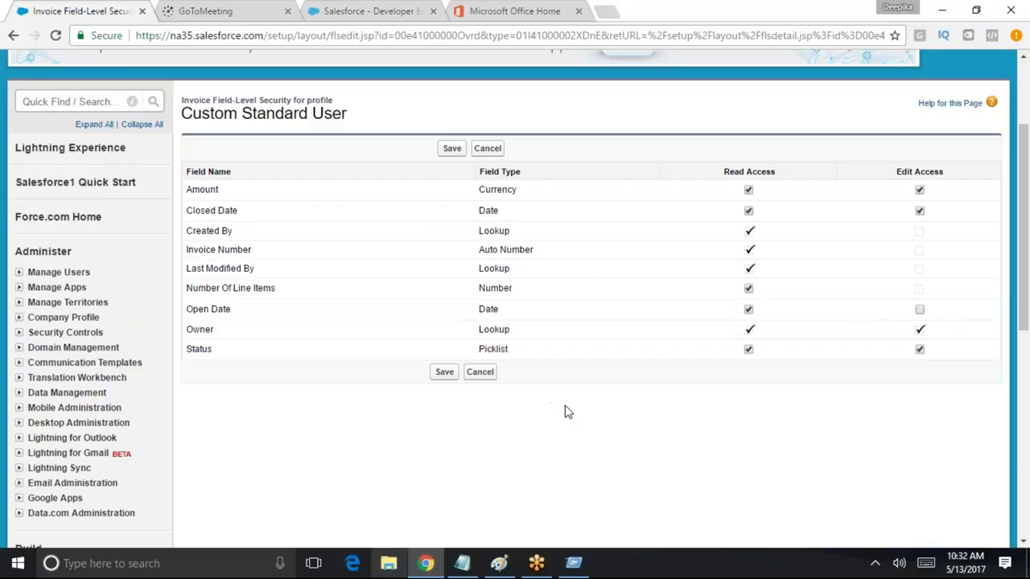
left_click_drag(252, 313, 189, 310)
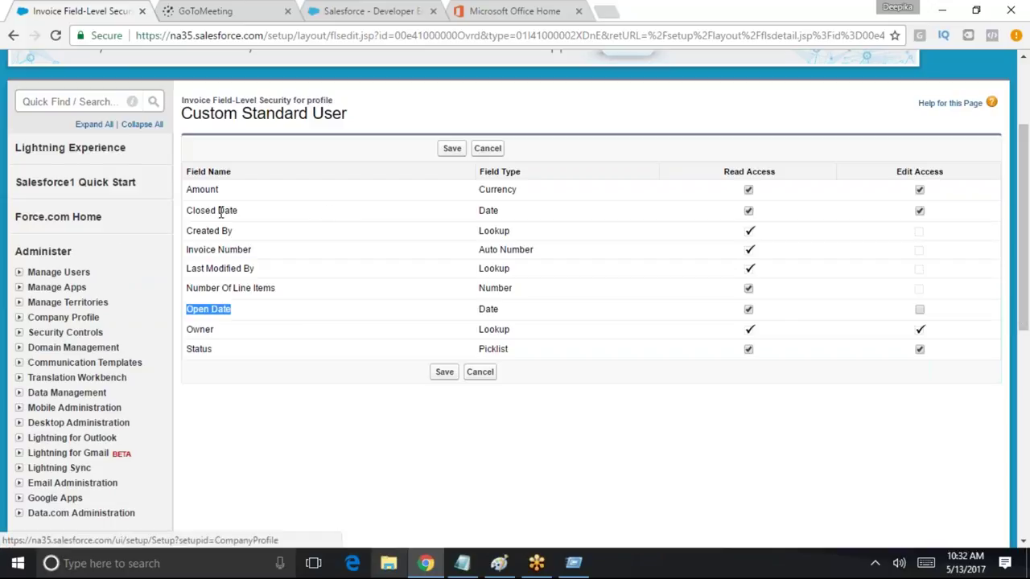
left_click(748, 211)
left_click(749, 213)
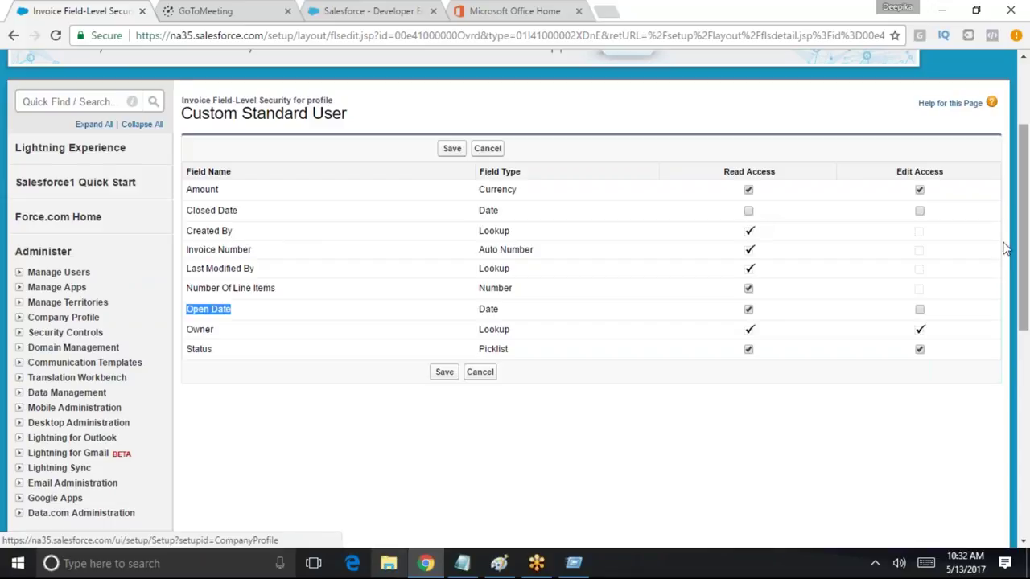
left_click_drag(185, 210, 246, 209)
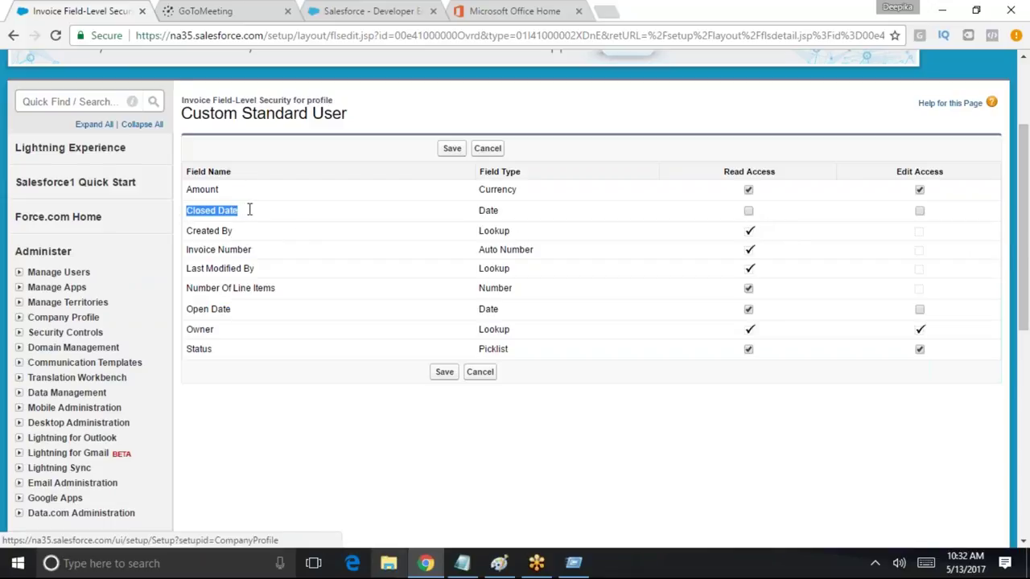
left_click_drag(346, 205, 509, 205)
left_click_drag(186, 210, 240, 211)
left_click(188, 308)
left_click_drag(188, 308, 253, 305)
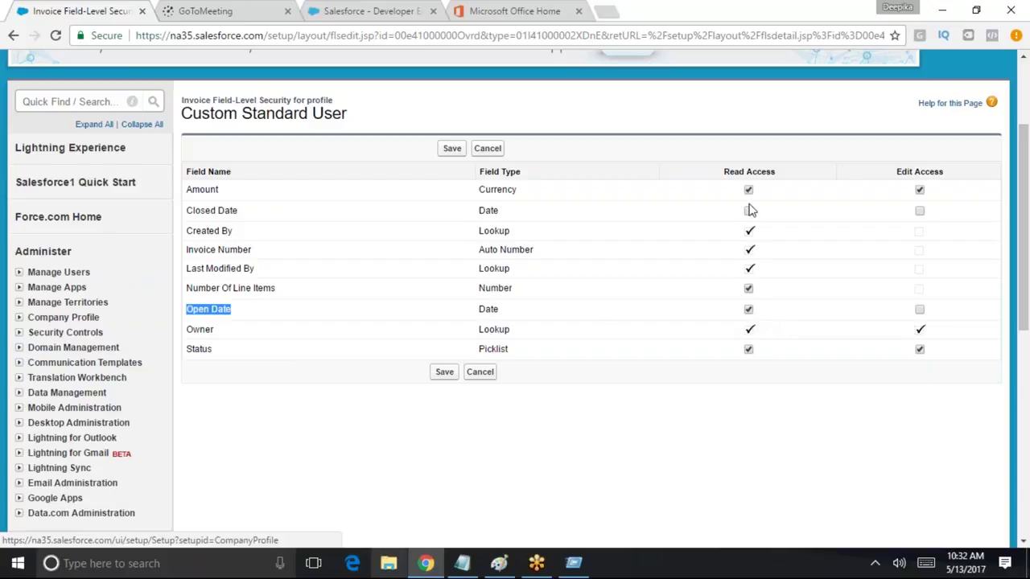
left_click(446, 373)
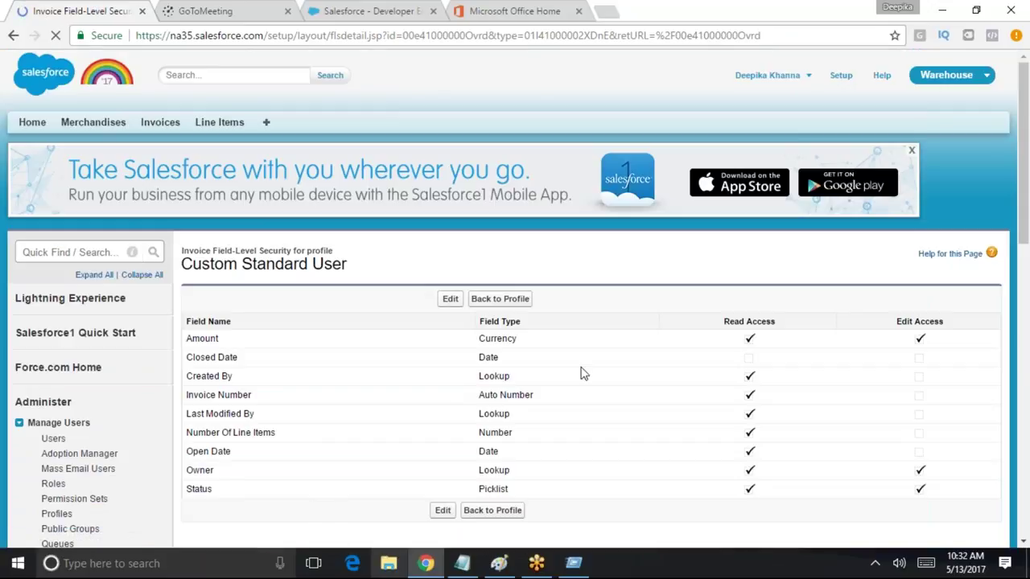
Switch from the administrator to the test user's saved login and go to the Invoices home page
left_click(804, 75)
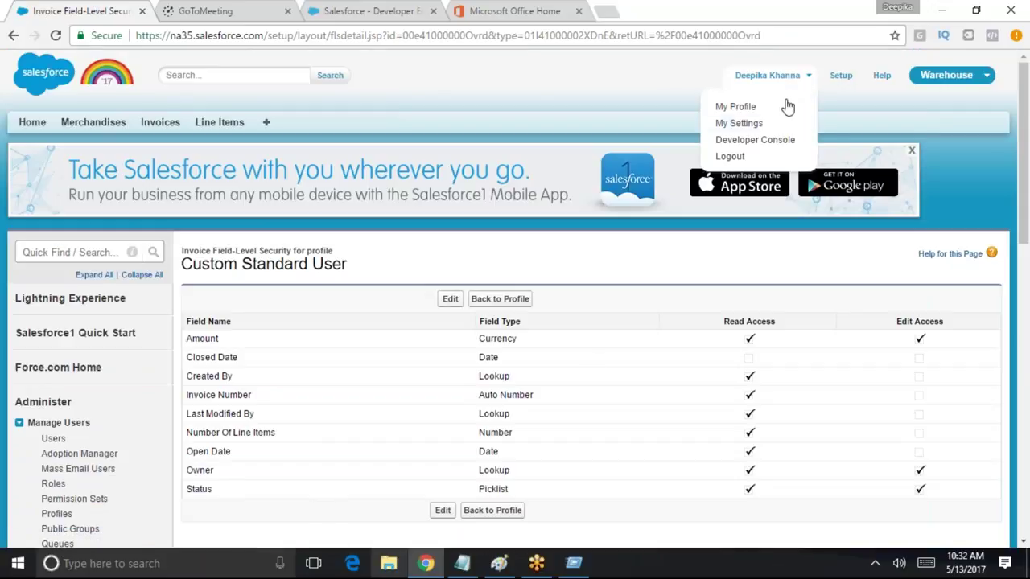
left_click(756, 160)
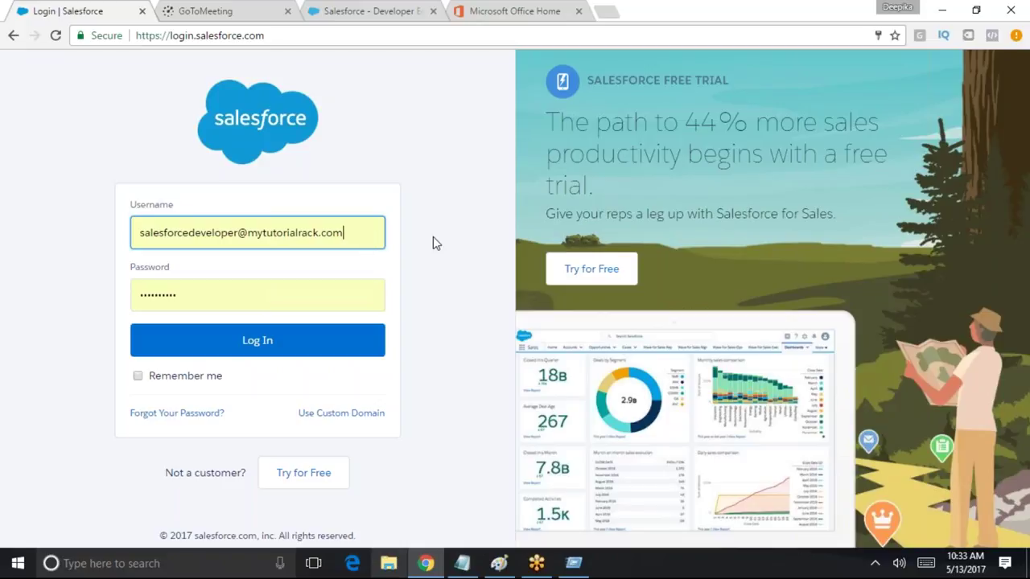
left_click_drag(376, 227, 111, 215)
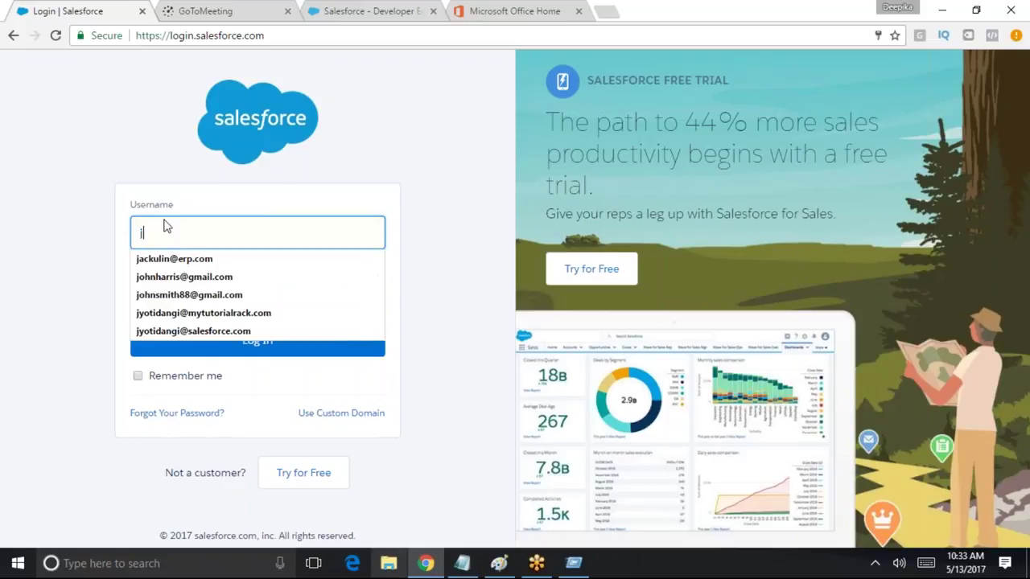
left_click(201, 319)
left_click(354, 339)
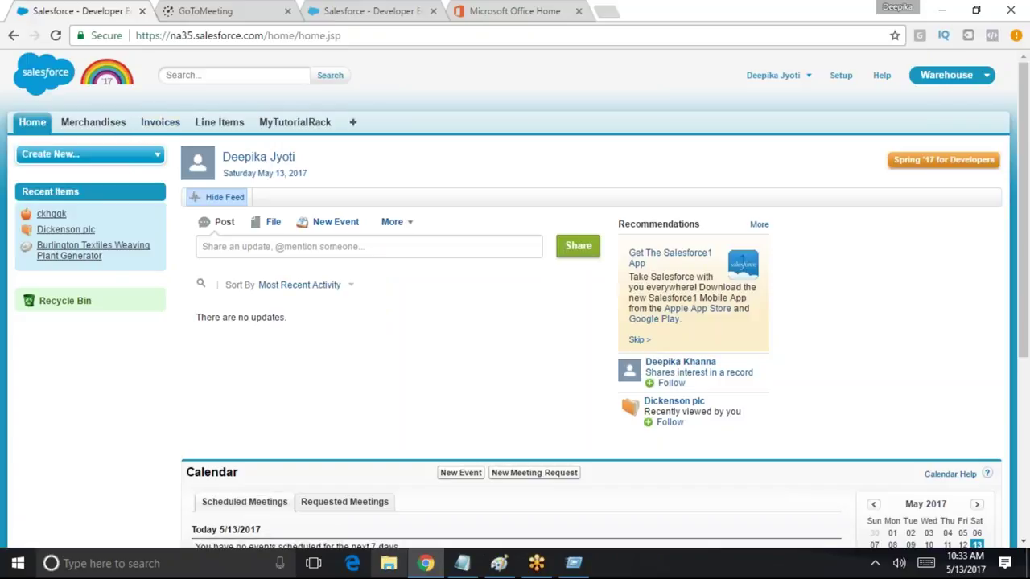
left_click(160, 122)
List all invoices and confirm INV-02's edit page shows Open Date read-only with no Closed Date
left_click(258, 198)
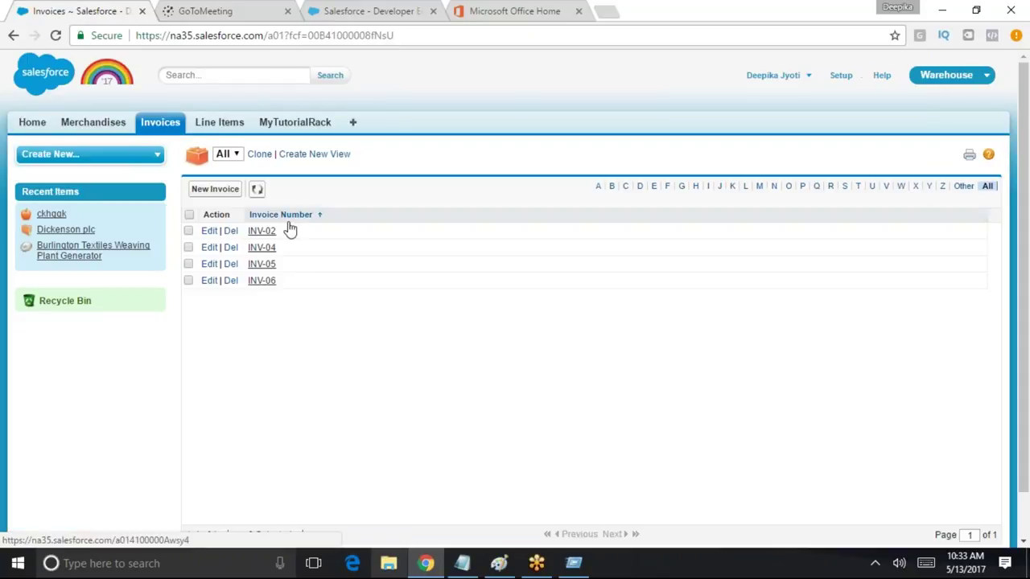
left_click(264, 231)
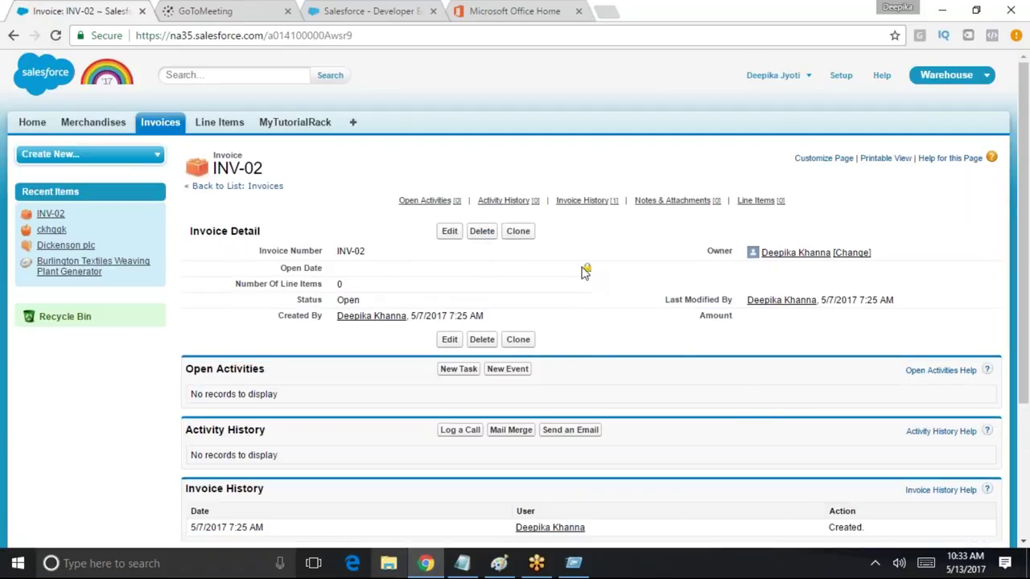
left_click(453, 235)
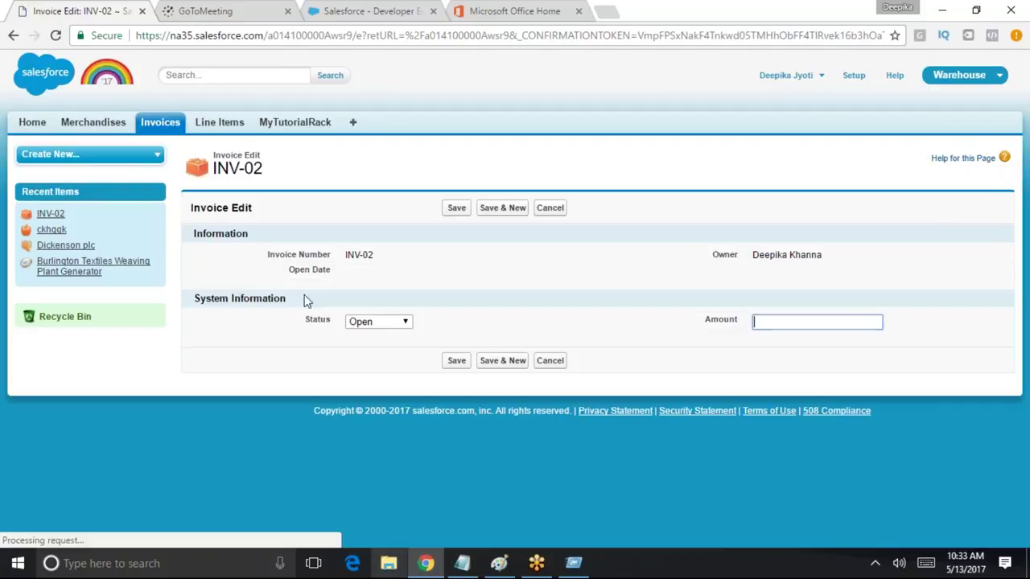
left_click(381, 274)
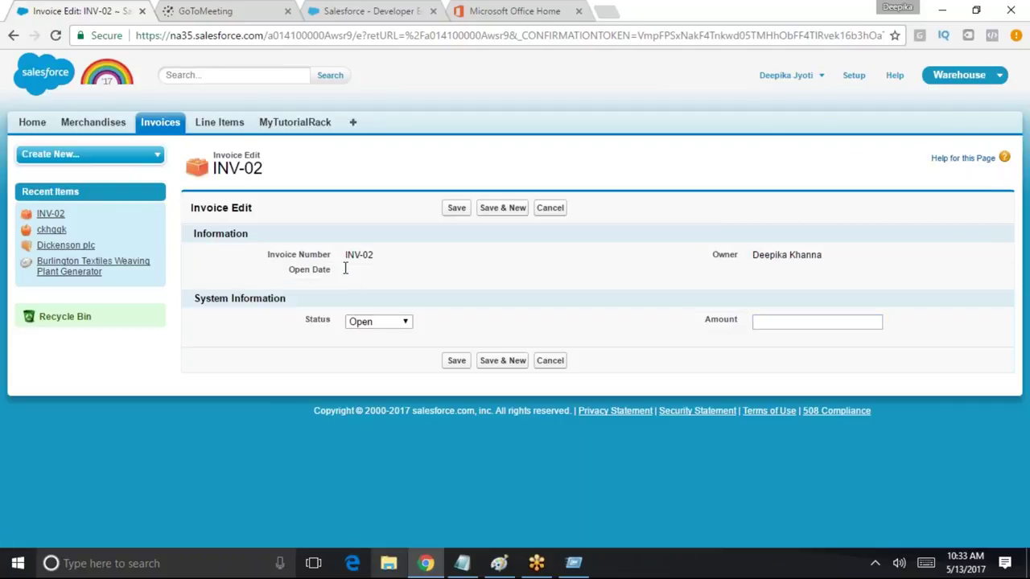
left_click_drag(465, 278, 268, 232)
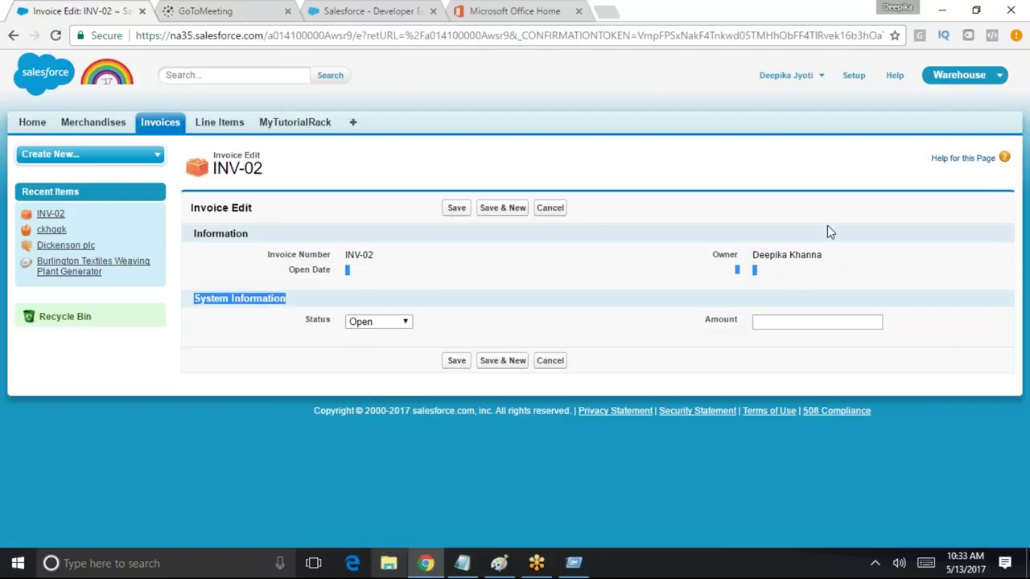
left_click(885, 282)
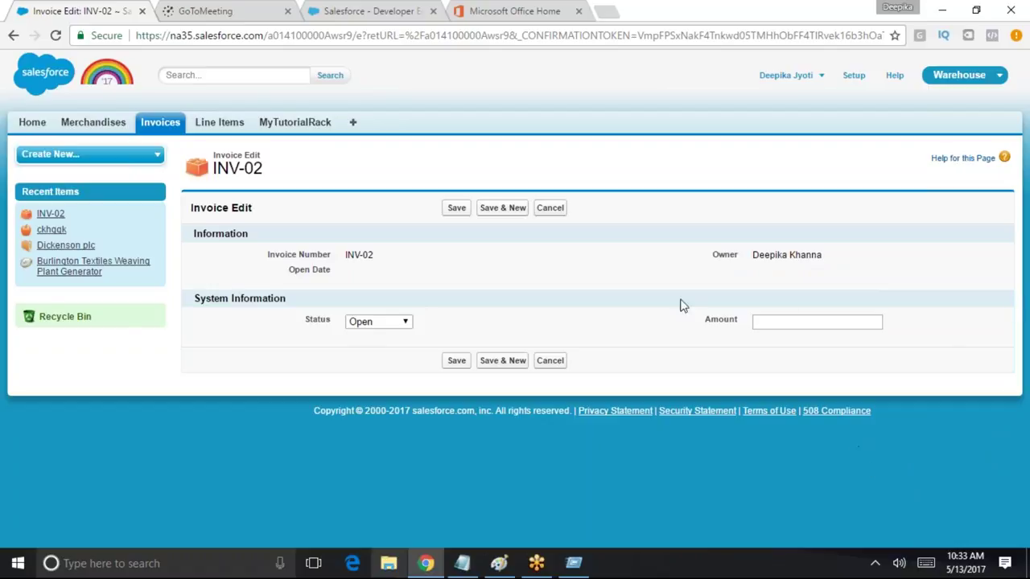
triple_click(310, 272)
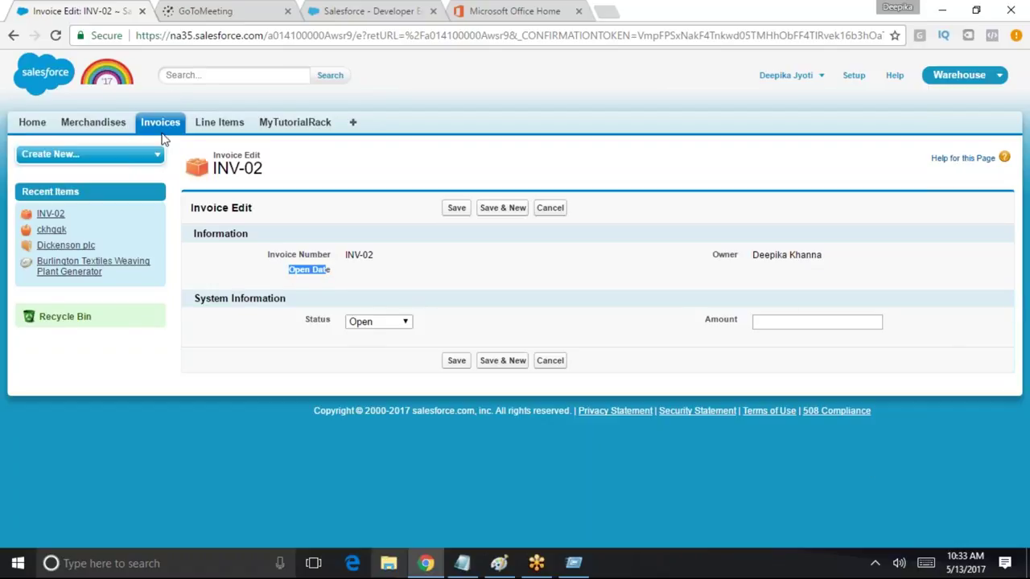
Confirm INV-05's edit page also shows Open Date 5/7/2017 as read-only, then start logging out
left_click(164, 130)
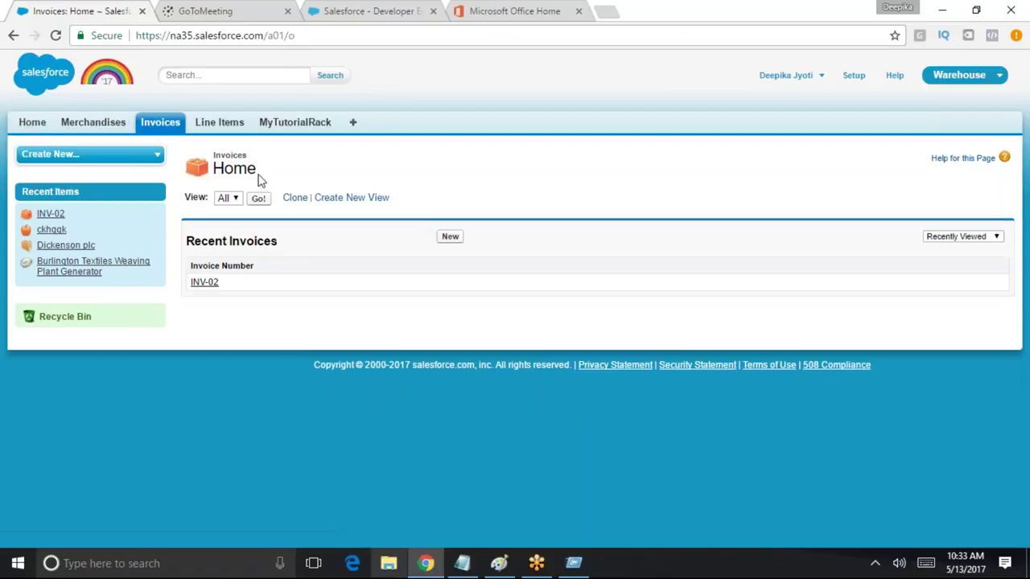
left_click(258, 198)
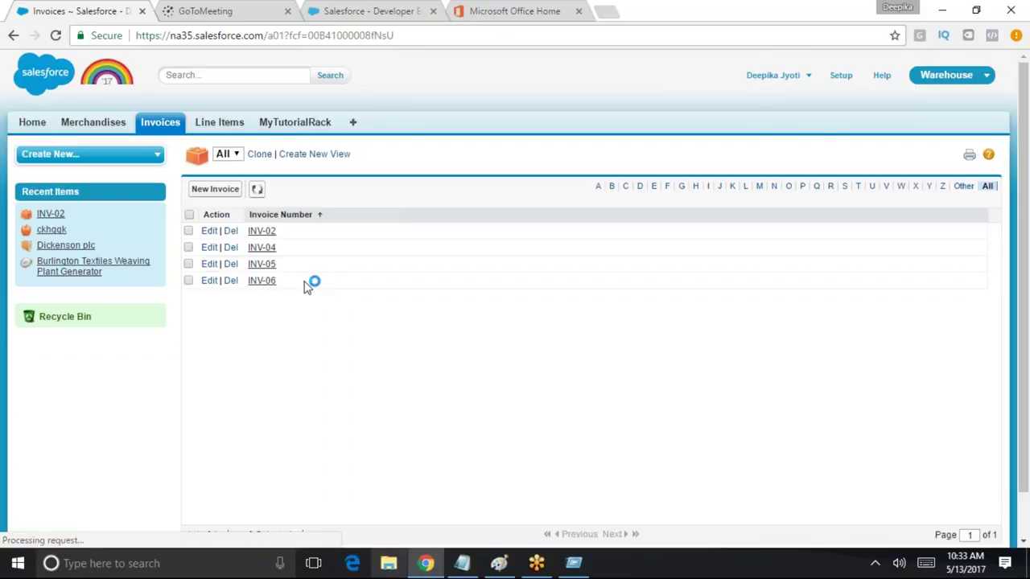
left_click(264, 264)
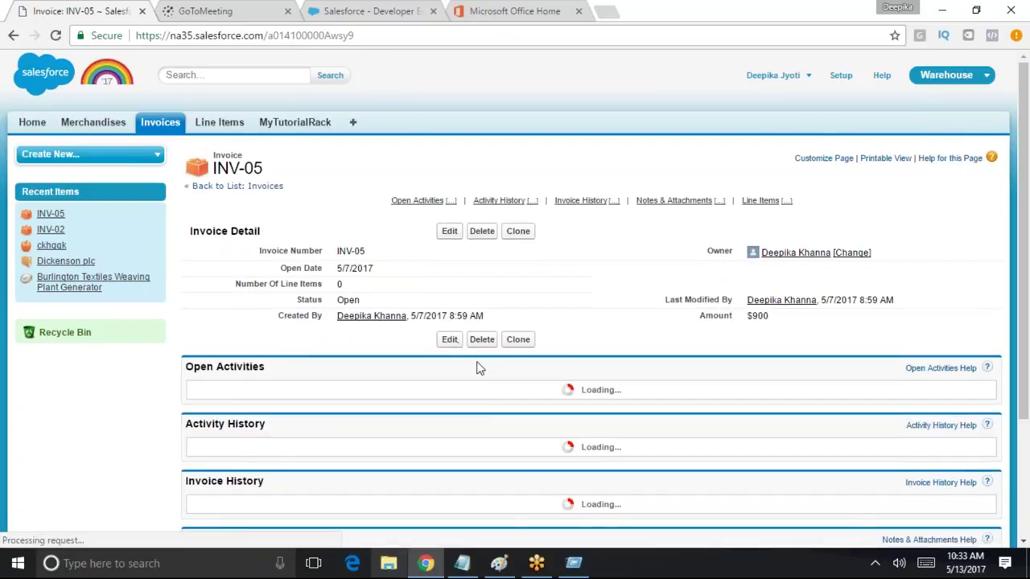
left_click_drag(279, 269, 373, 269)
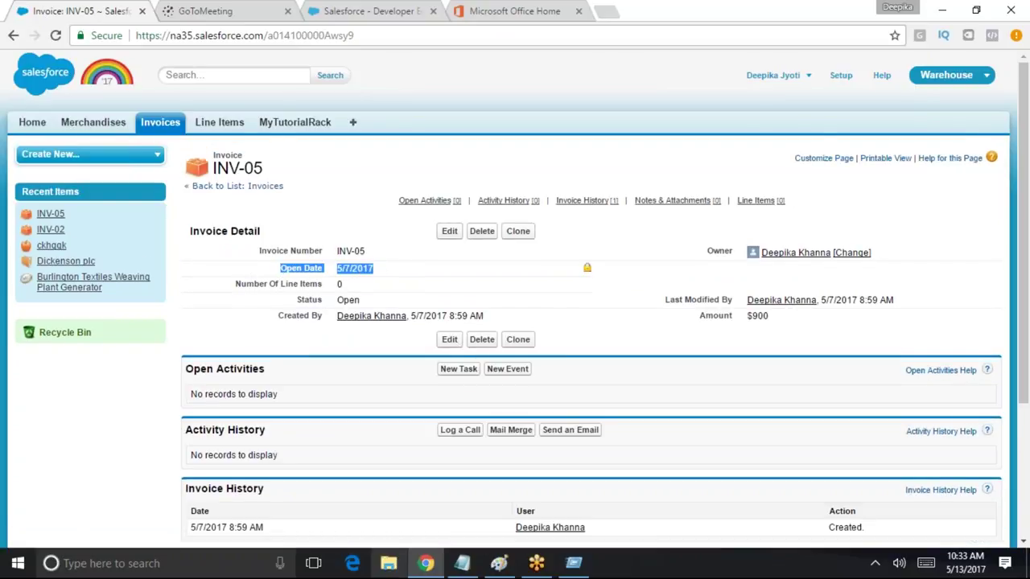
left_click(449, 231)
left_click(539, 306)
triple_click(341, 275)
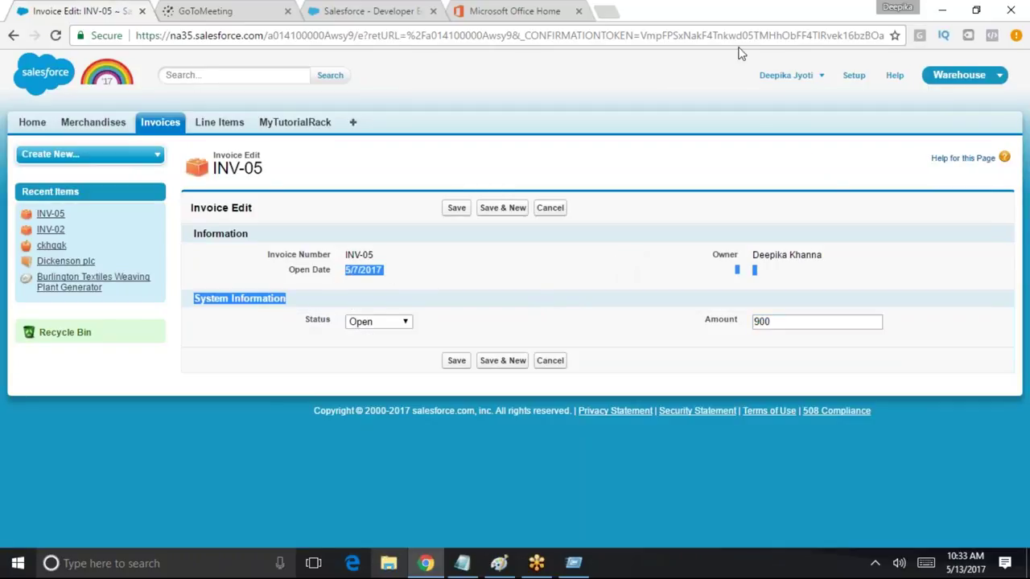
left_click(824, 82)
Log out of the test user and sign back in with the saved administrator credentials
left_click(798, 132)
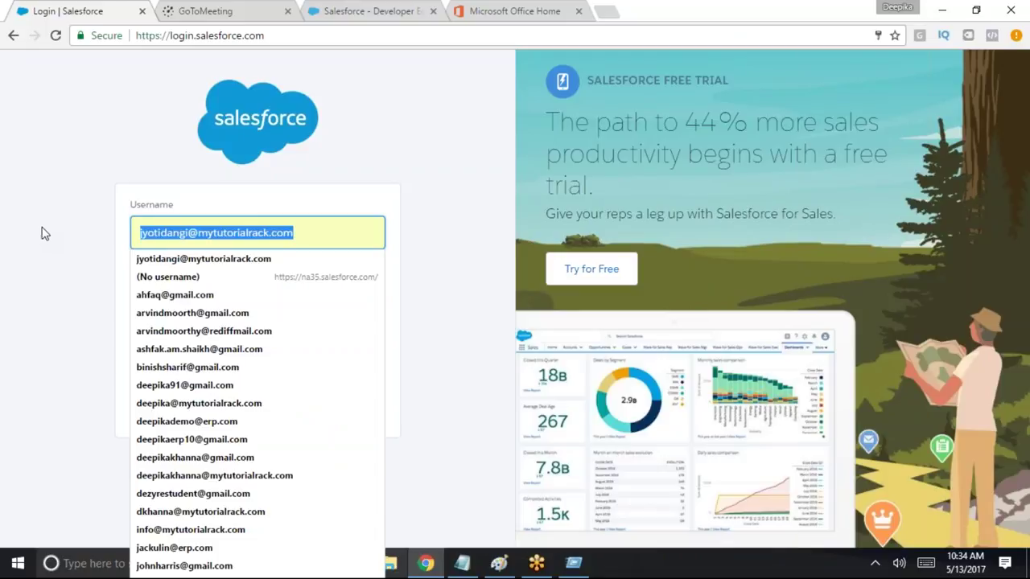
type("s")
key("Down")
key("Return")
left_click(282, 339)
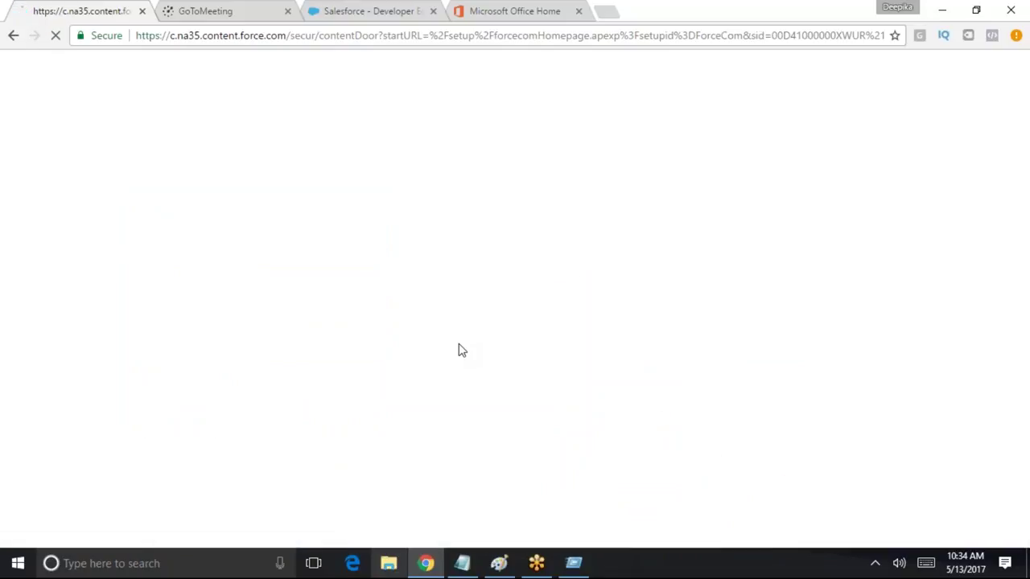
Open the Custom Standard User profile's Invoice field-level security settings
scroll(421, 349, "down", 3)
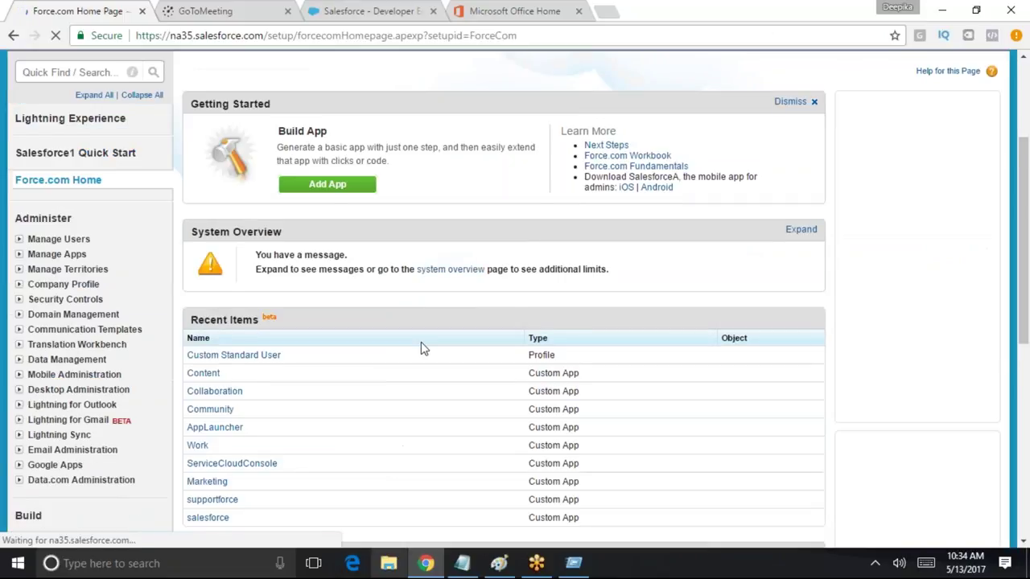
left_click(233, 309)
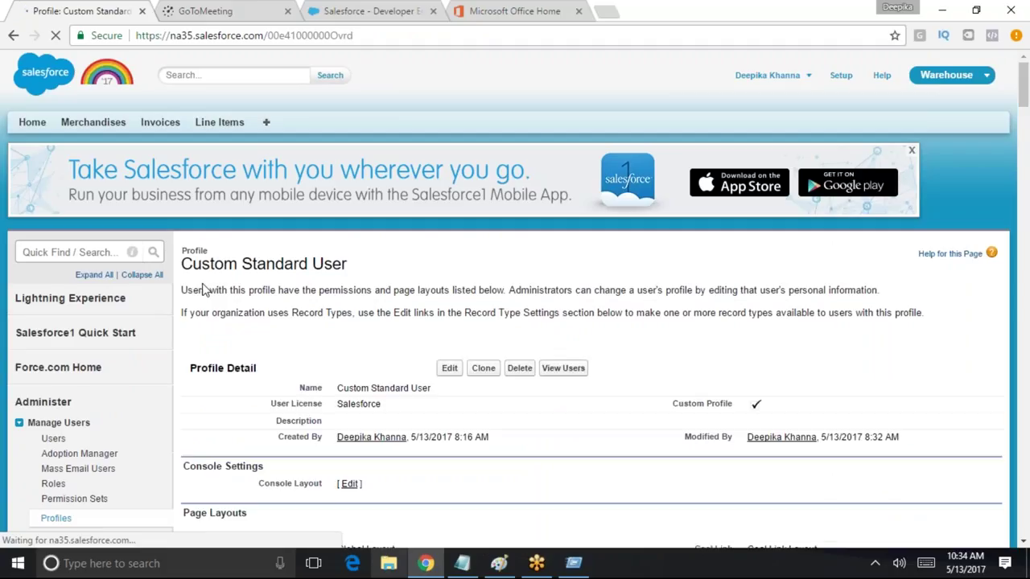
scroll(643, 475, "down", 1)
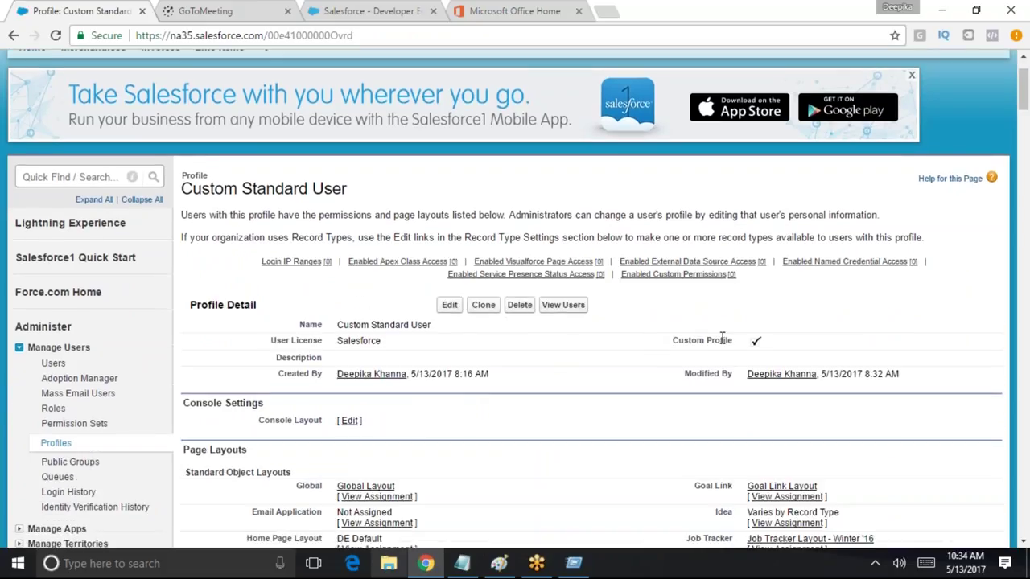
key("ctrl+f")
type("field")
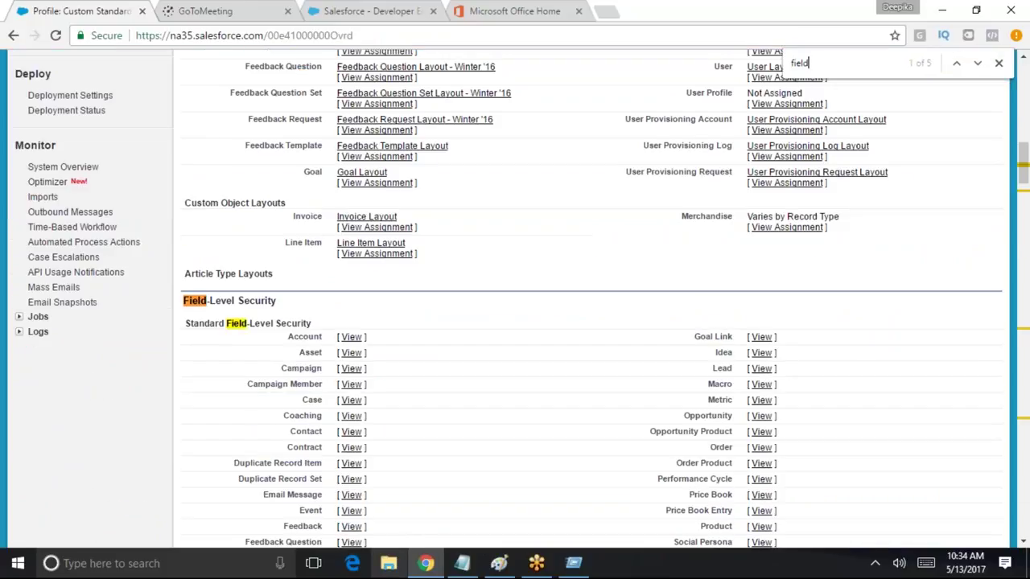
scroll(591, 322, "down", 4)
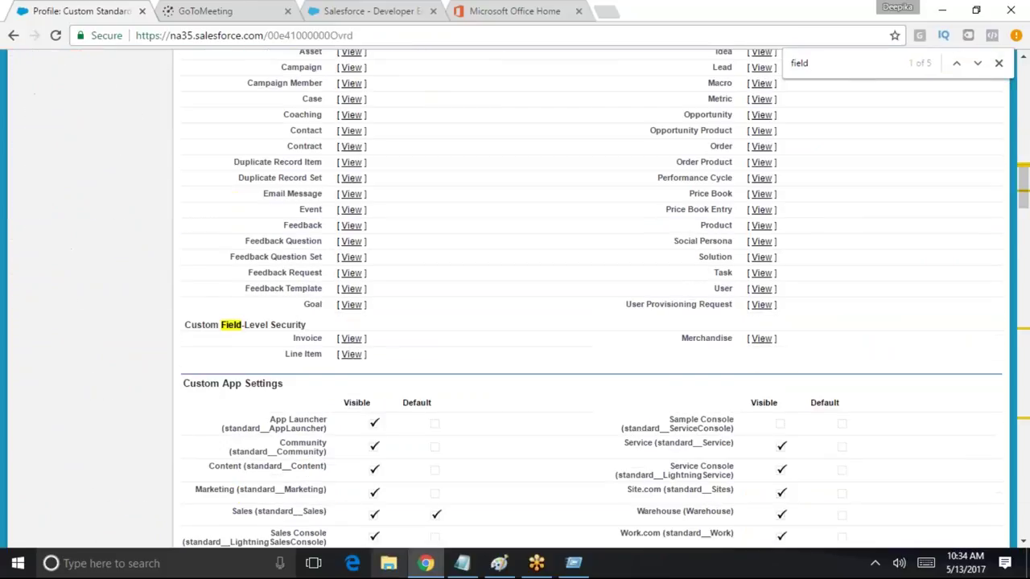
left_click(353, 339)
Give Closed Date read access in the Invoice field-level security and save
scroll(372, 320, "down", 4)
scroll(373, 319, "up", 2)
left_click(451, 151)
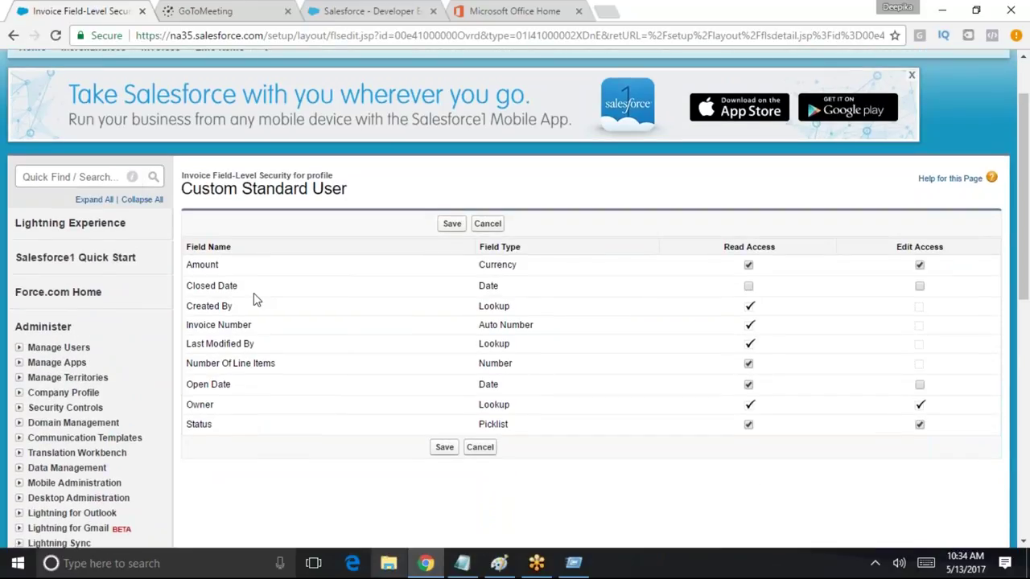
left_click(748, 286)
left_click(447, 448)
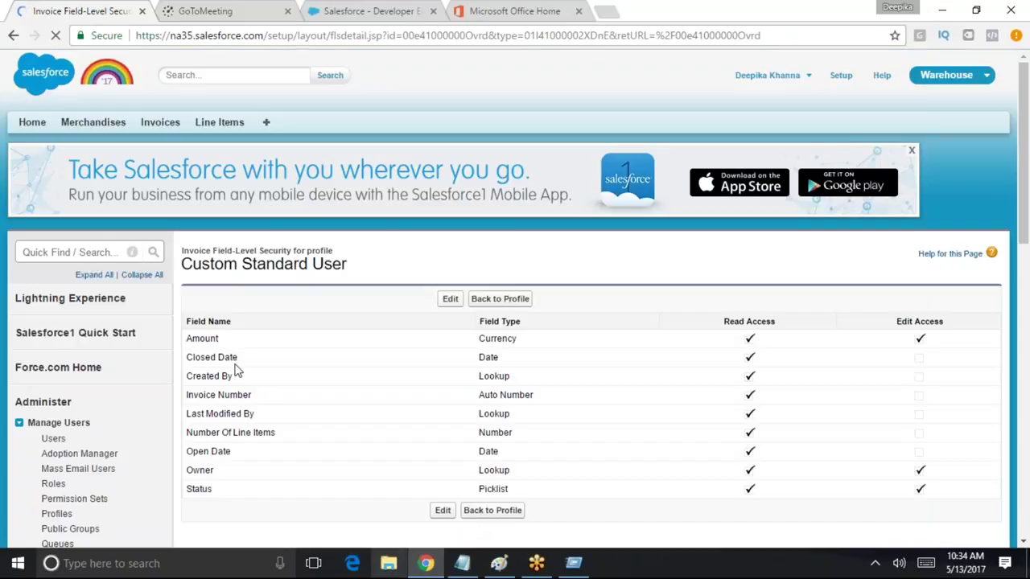
Start a new user in Setup with the Salesforce Platform licence and Standard Platform User profile
left_click(101, 253)
type("user")
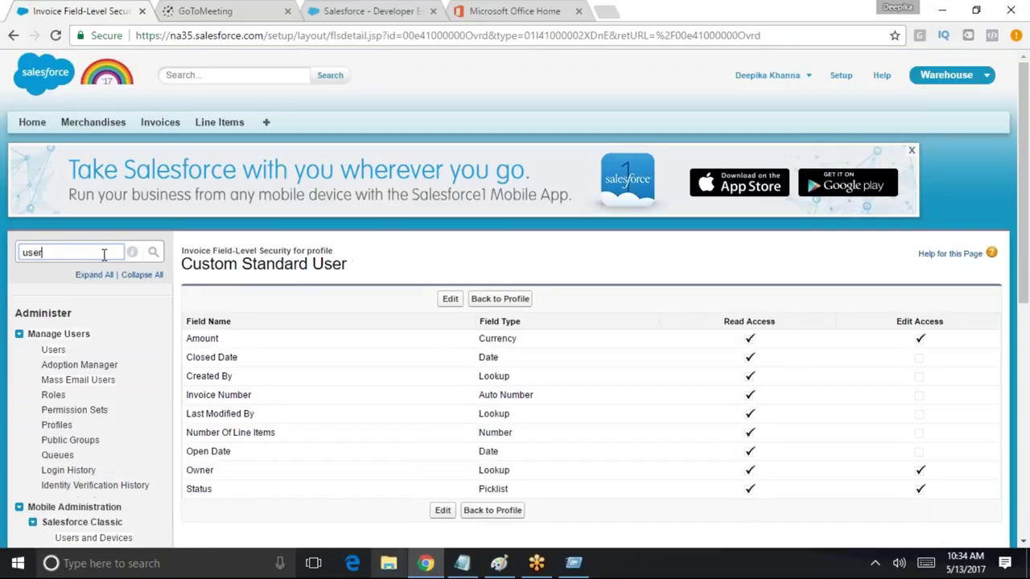
left_click(53, 351)
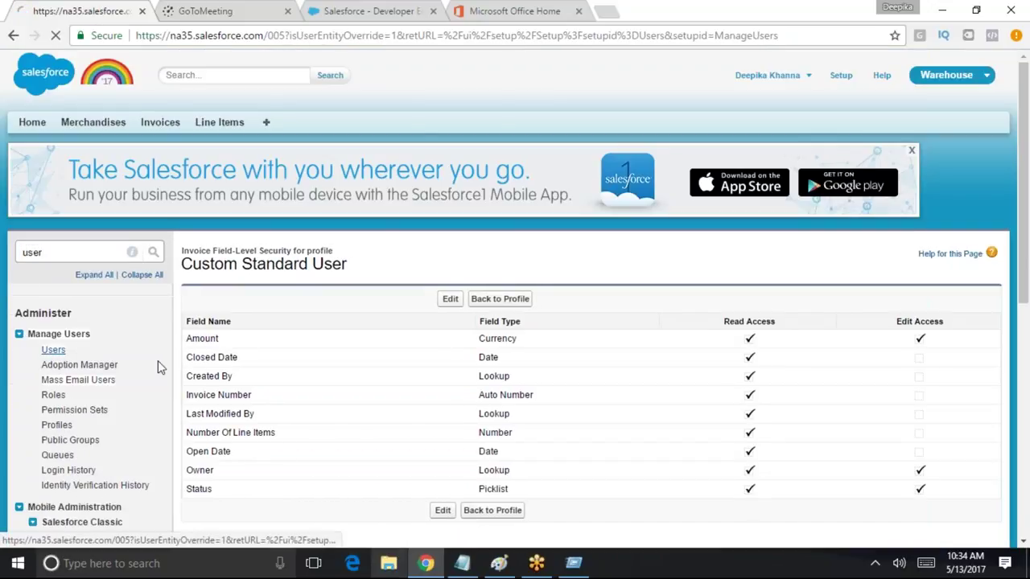
left_click(460, 378)
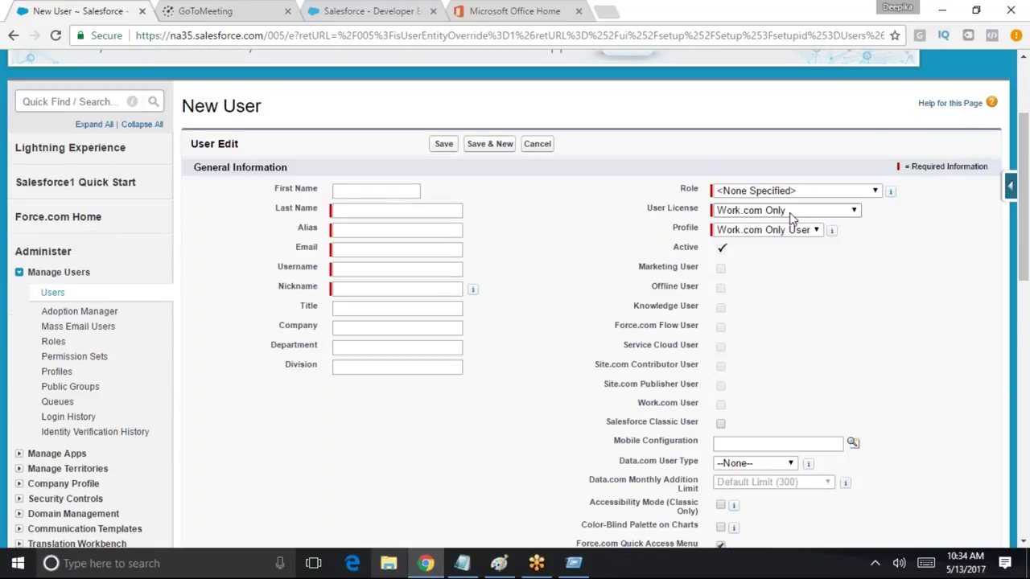
left_click(790, 213)
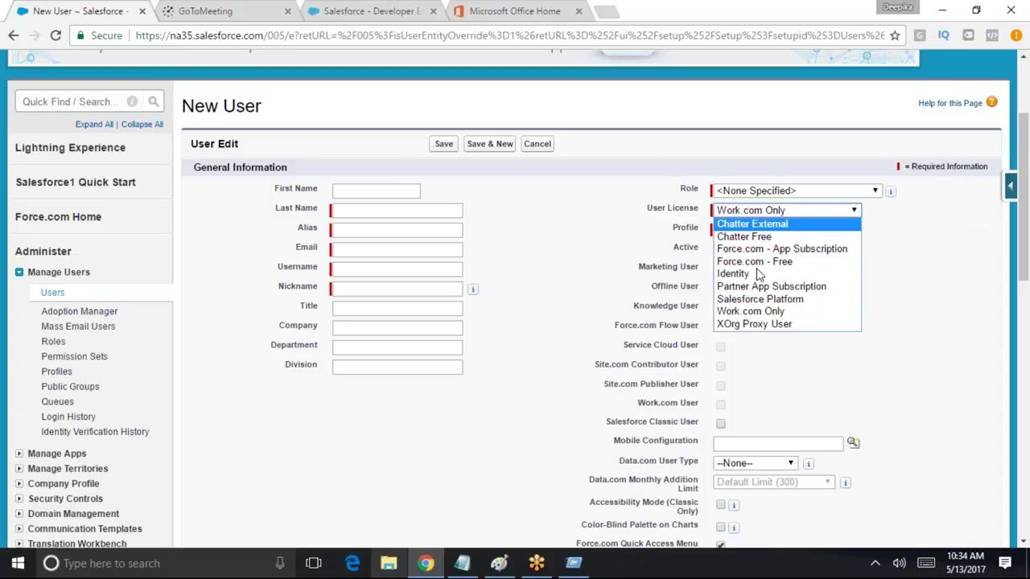
left_click(793, 300)
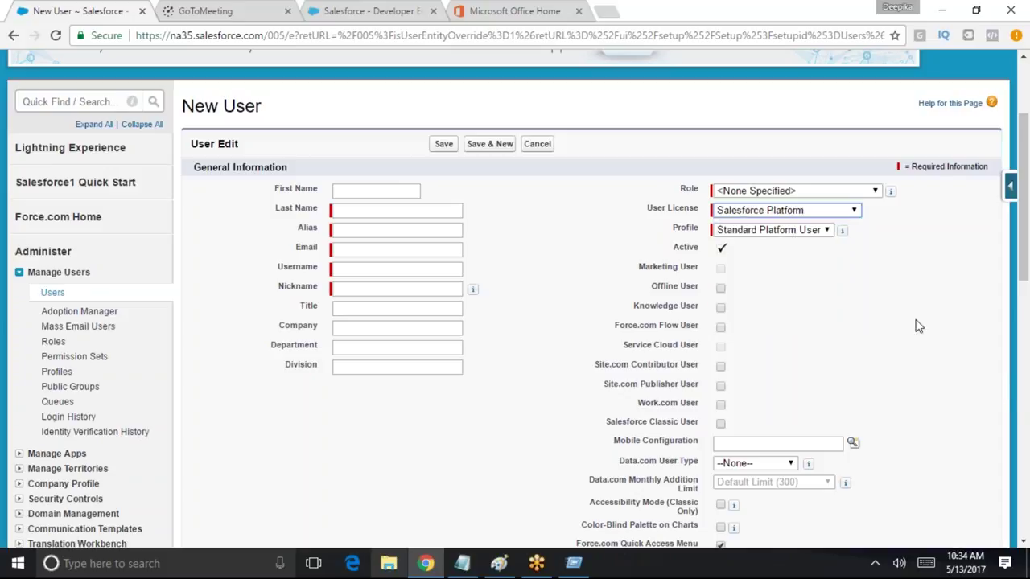
left_click(757, 233)
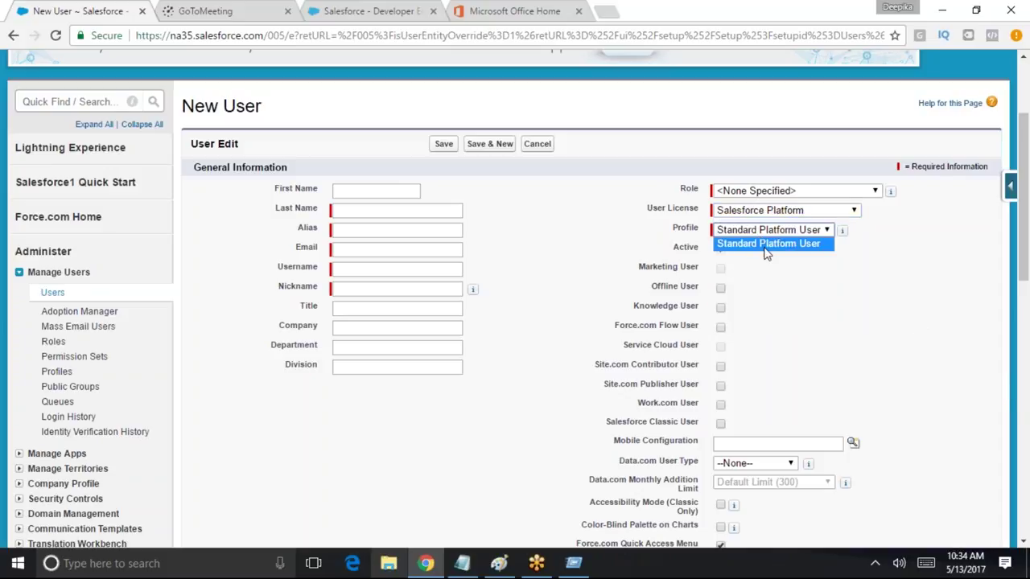
left_click(765, 251)
left_click(806, 241)
Fill in the user's first and last name, keep the auto alias, and pick the suggested email
left_click(377, 190)
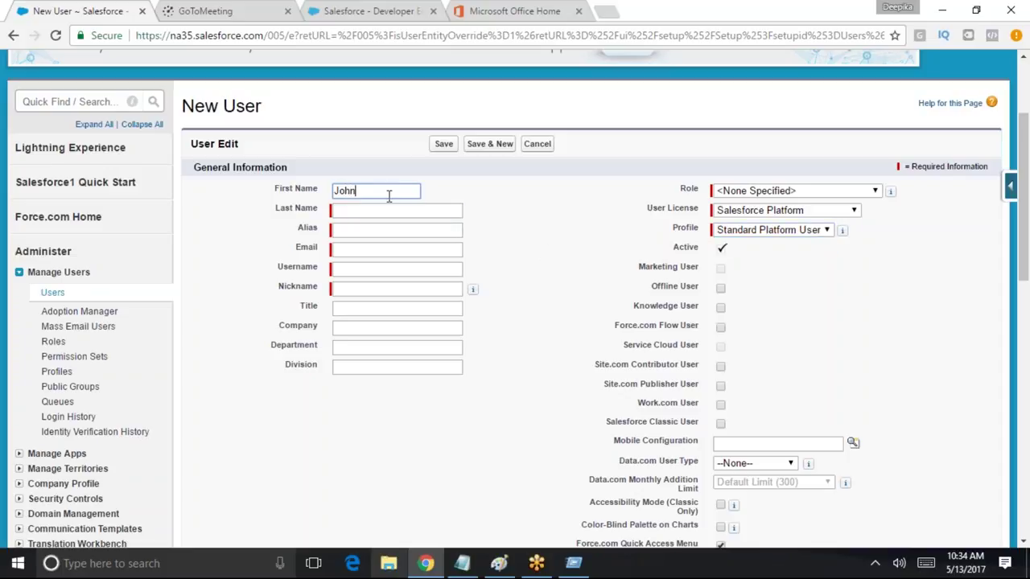
key("Tab")
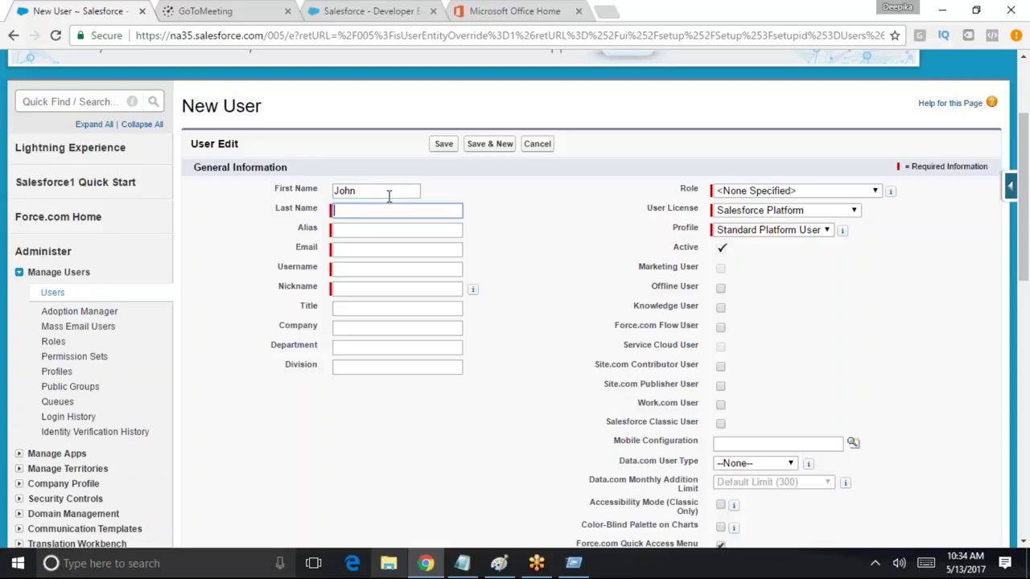
type("q")
key("Tab")
key("Tab")
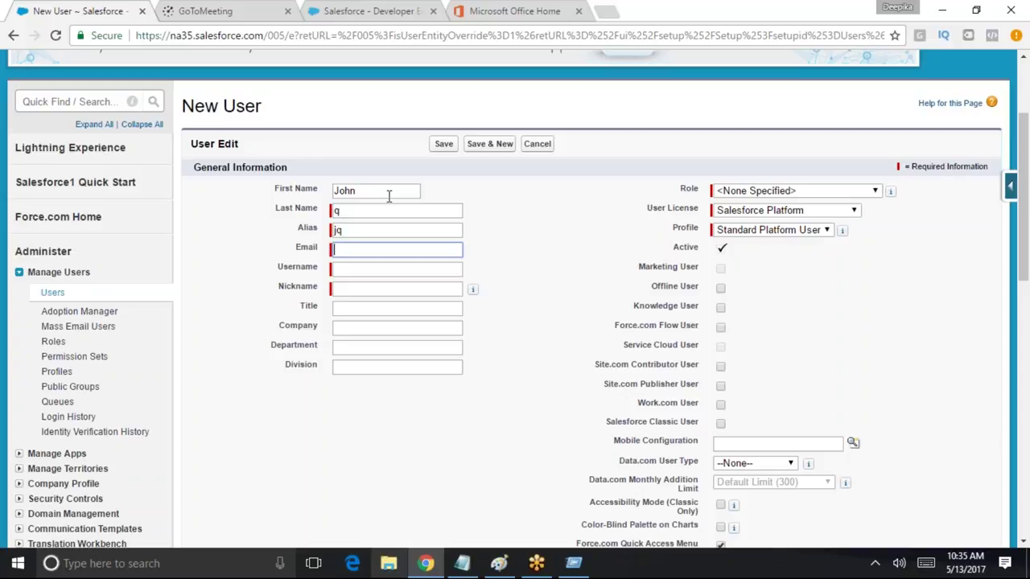
type("info")
key("Down")
key("Return")
key("Tab")
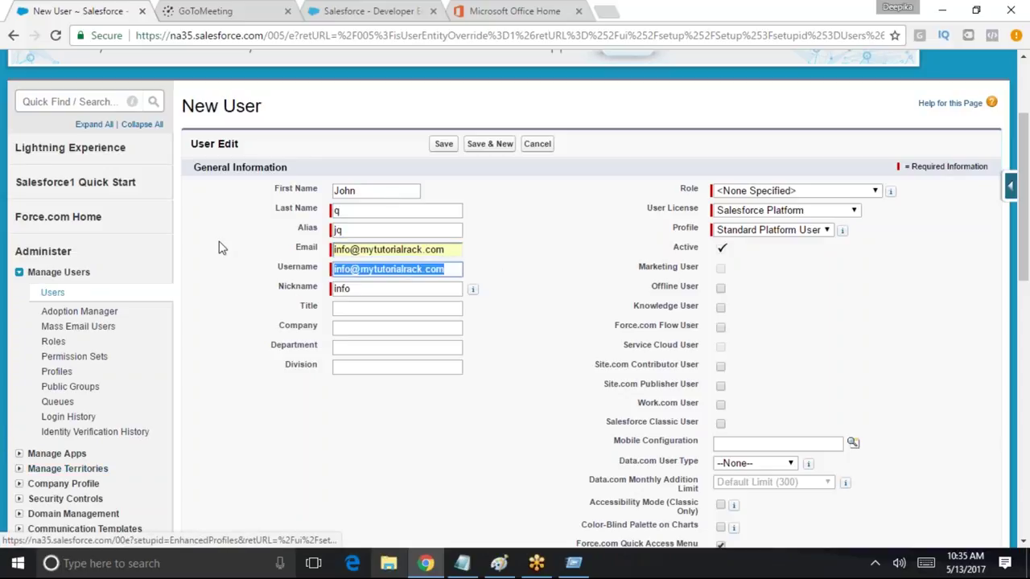
Change the username prefix, reuse it as the nickname, and save the new user
left_click_drag(350, 270, 333, 271)
type("johnq")
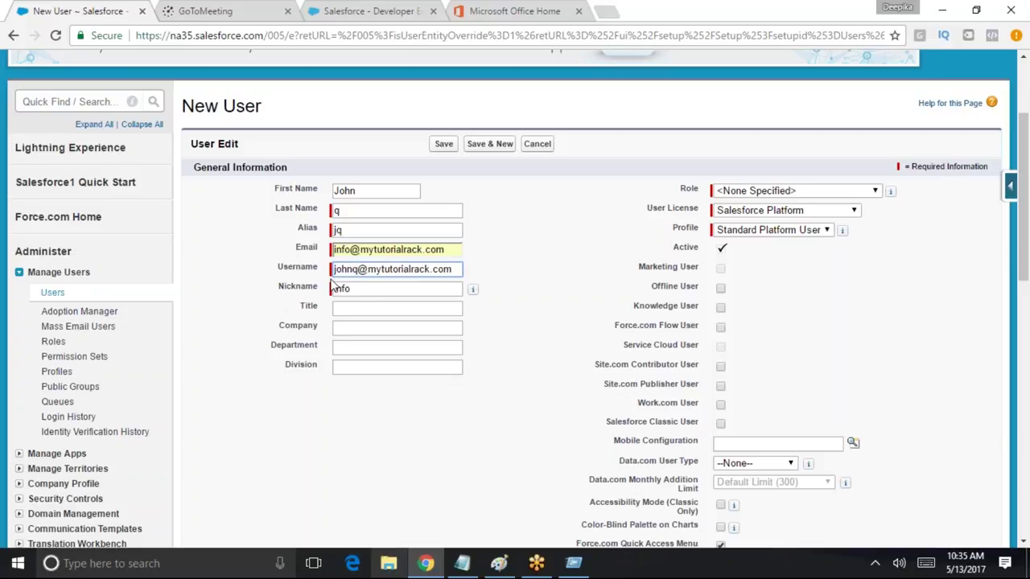
left_click_drag(360, 270, 333, 271)
key("ctrl+c")
key("Tab")
key("ctrl+v")
scroll(767, 320, "down", 15)
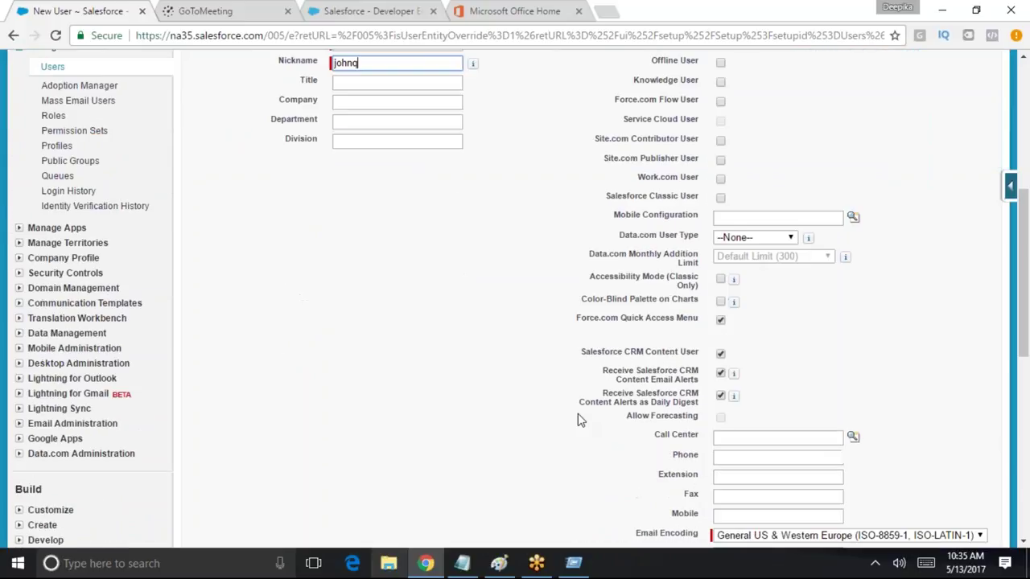
left_click(443, 475)
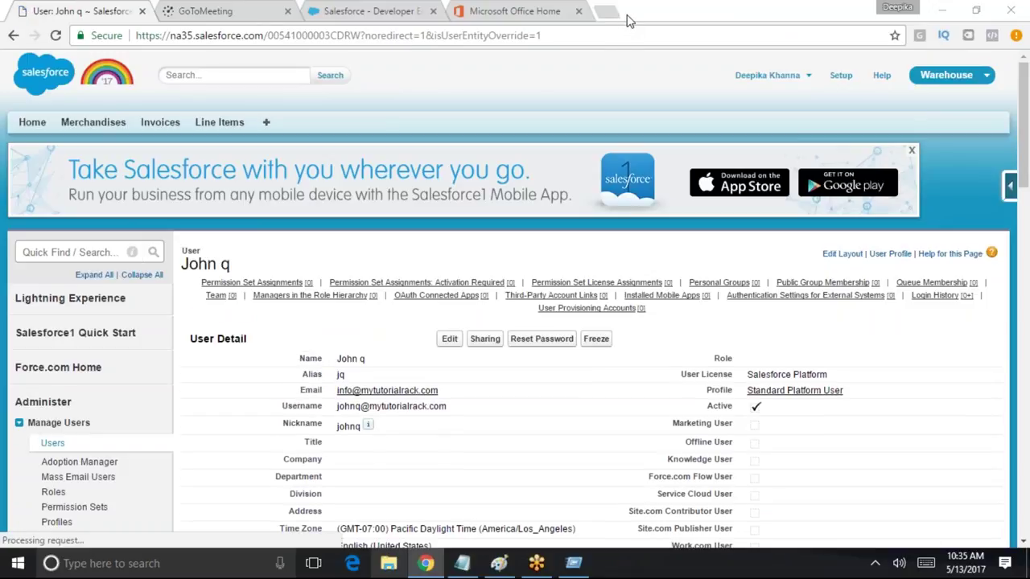
In Outlook mail, open the Salesforce Developers login-information email and follow its login link
left_click(519, 11)
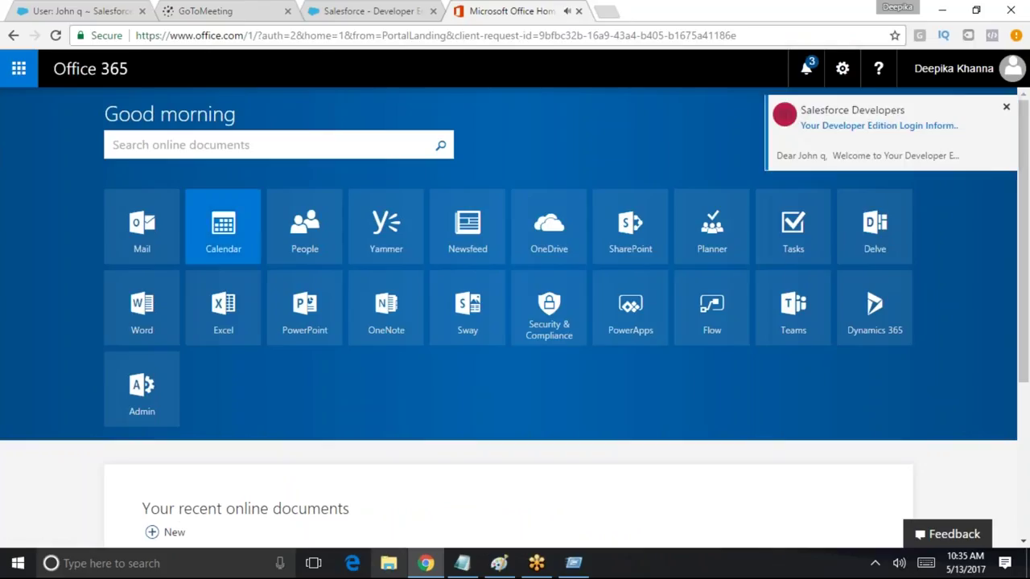
left_click(125, 229)
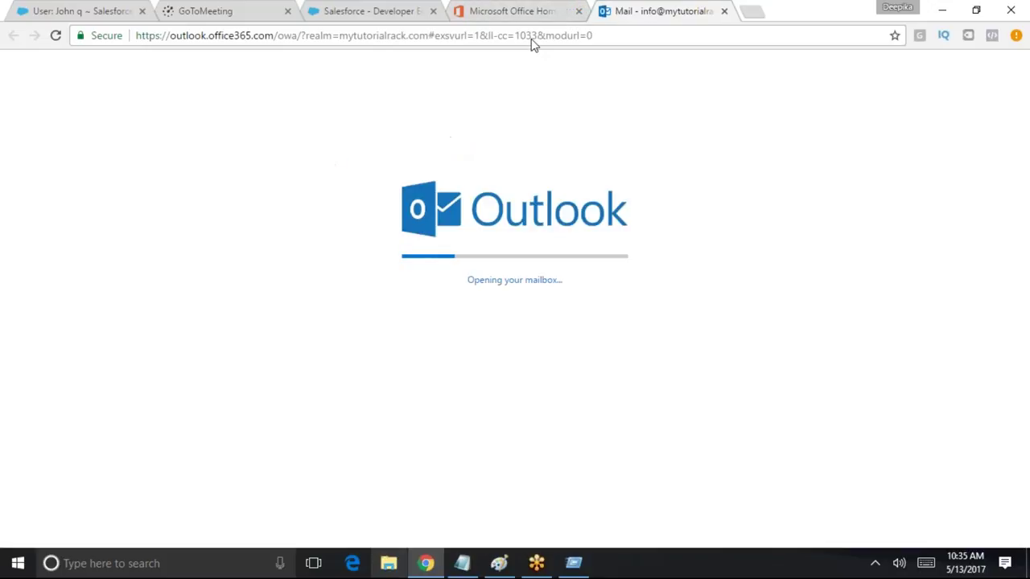
left_click(578, 11)
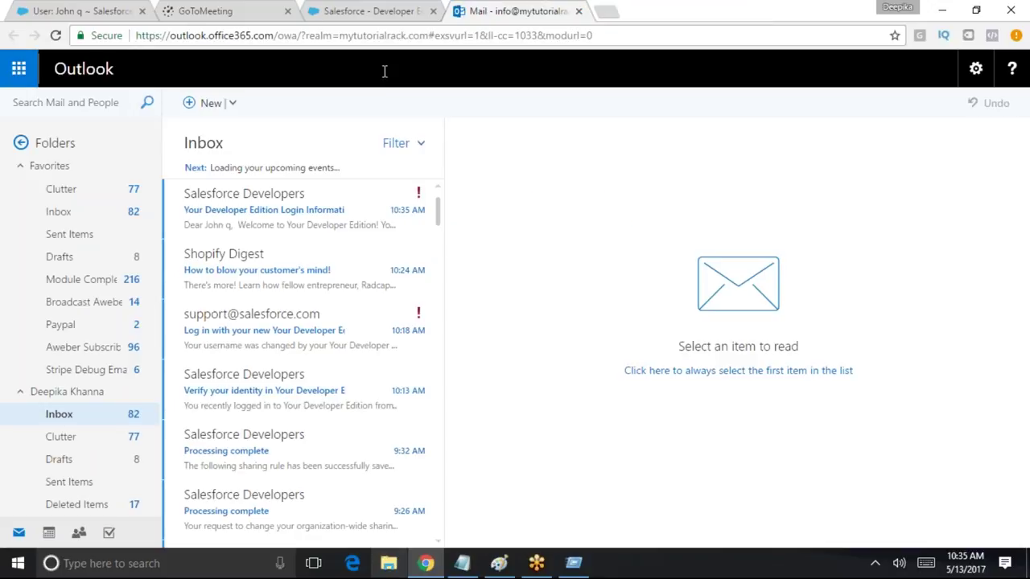
left_click(270, 217)
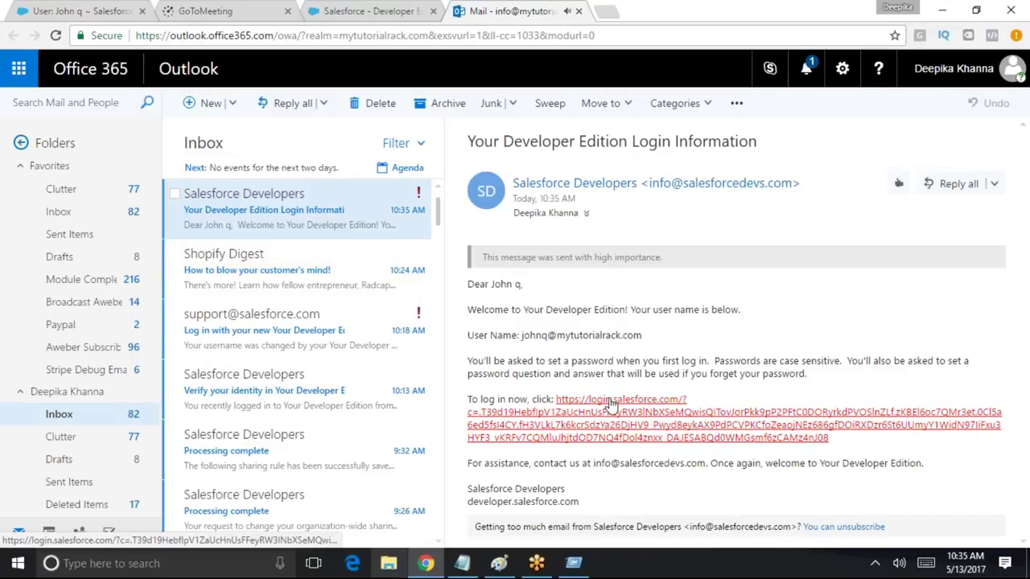
left_click(607, 411)
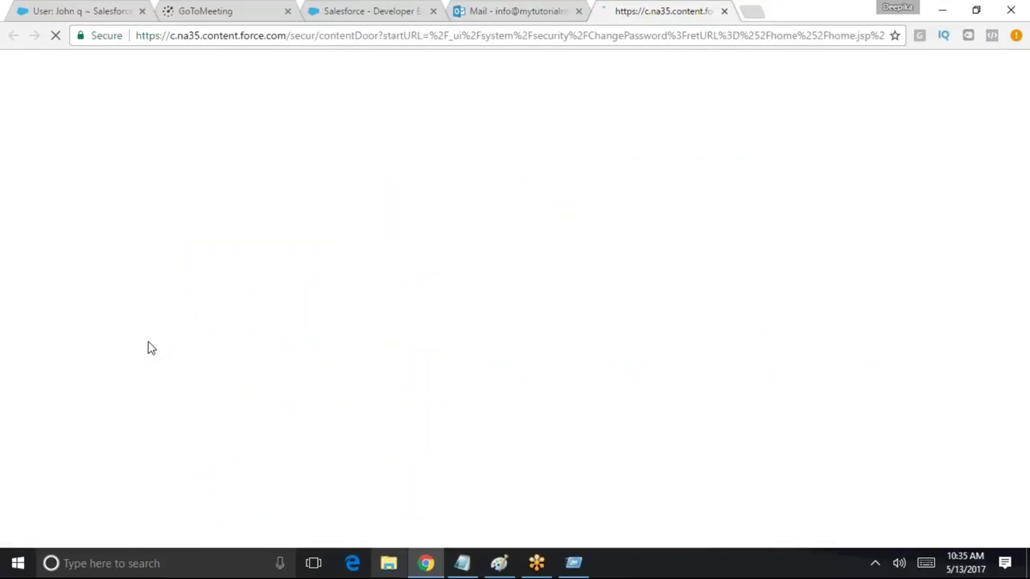
Set and confirm the new user's password, answer the security question, and let the browser store it
key("Tab")
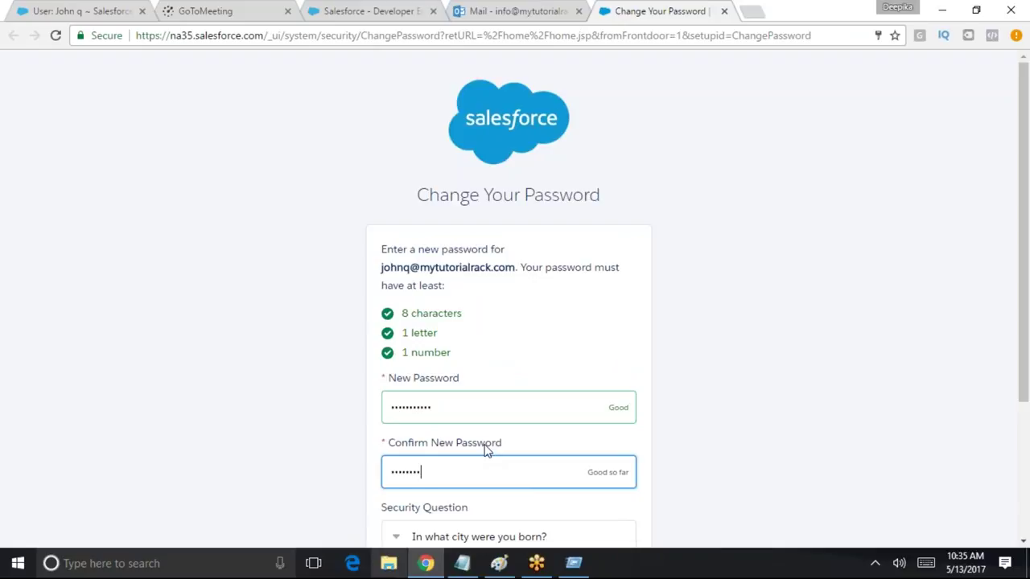
scroll(458, 378, "down", 3)
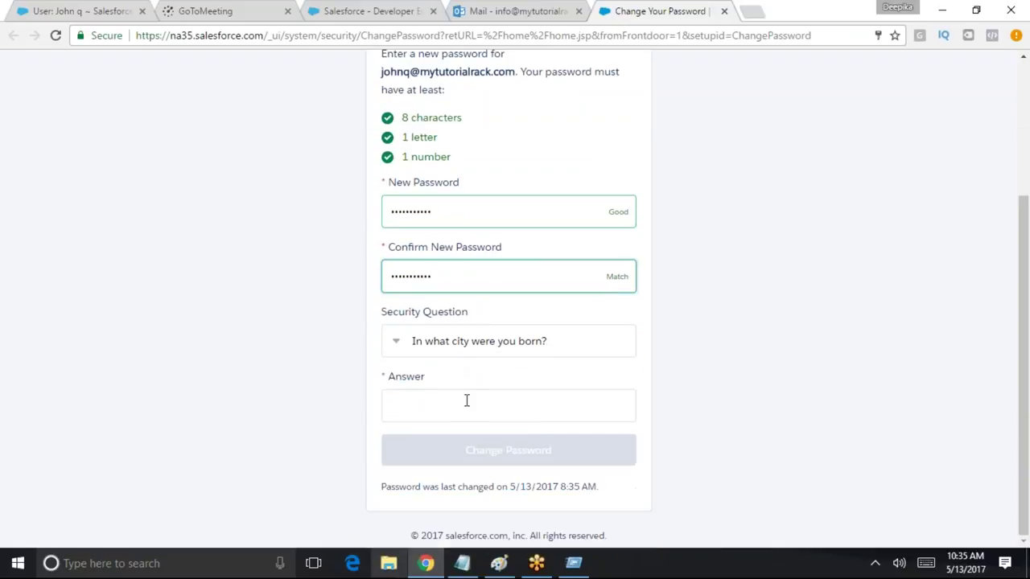
left_click(458, 408)
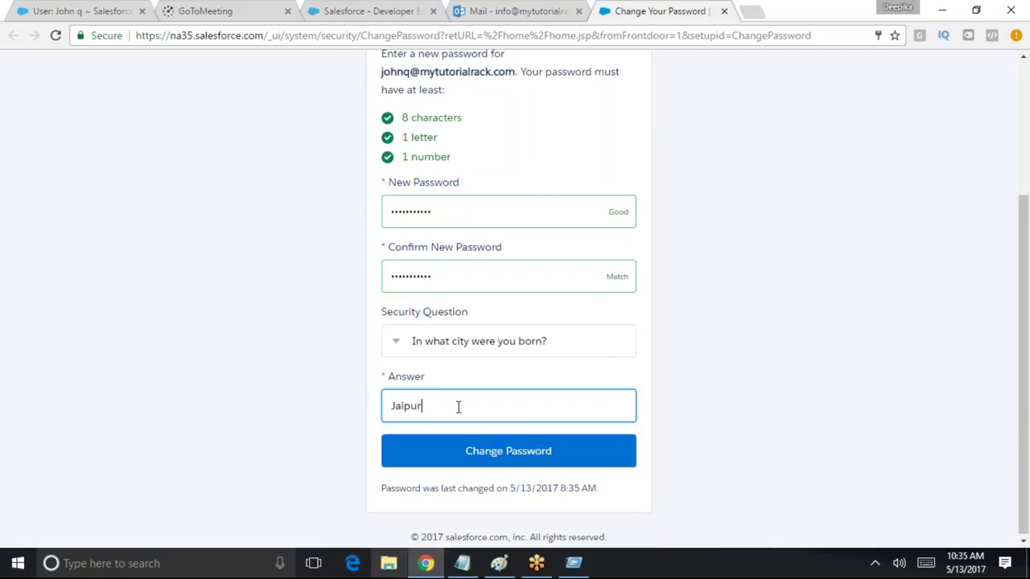
left_click(536, 447)
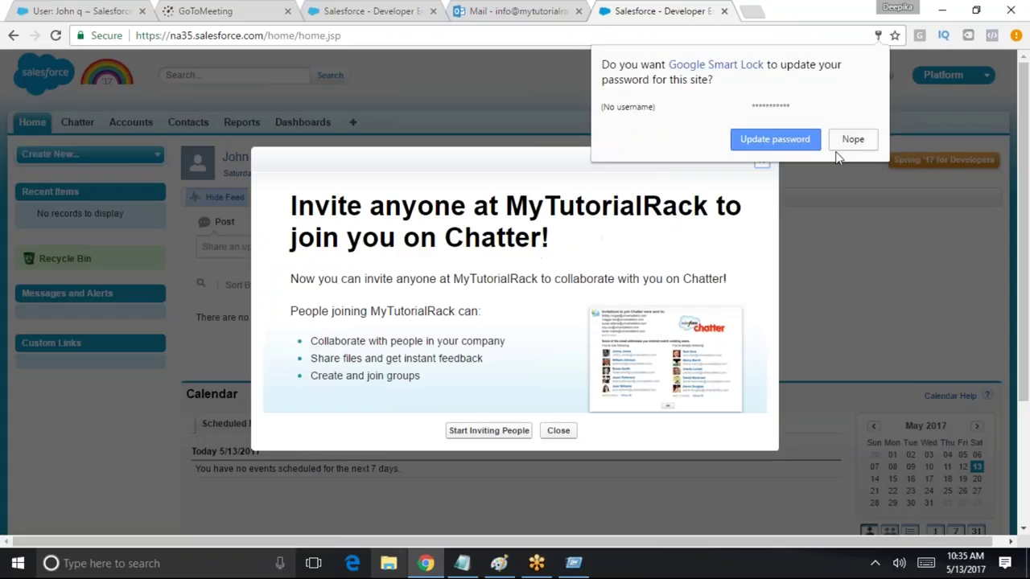
left_click(804, 145)
Dismiss the Chatter invite, switch to the Warehouse app, and log the new user out
left_click(762, 160)
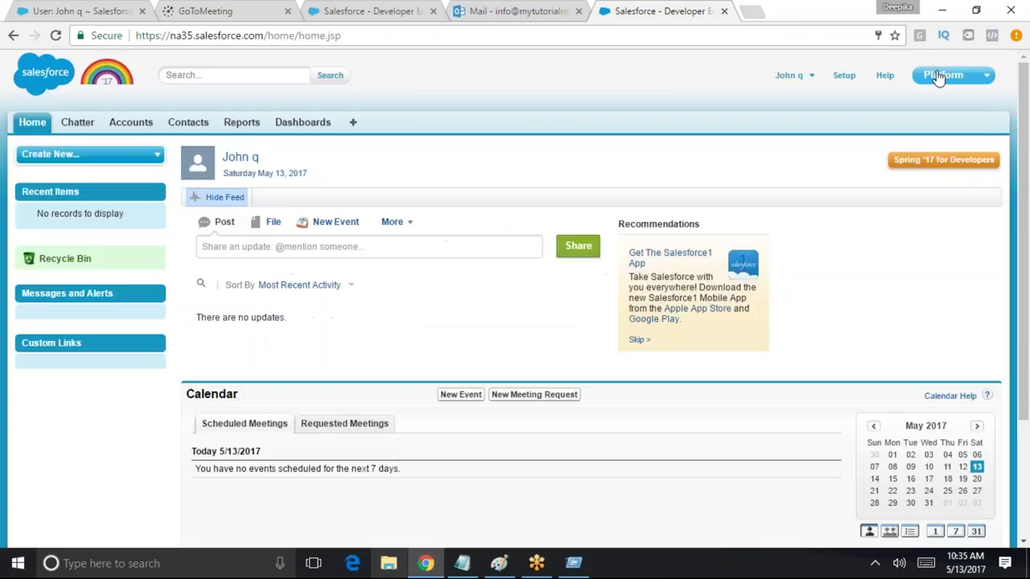
left_click(945, 78)
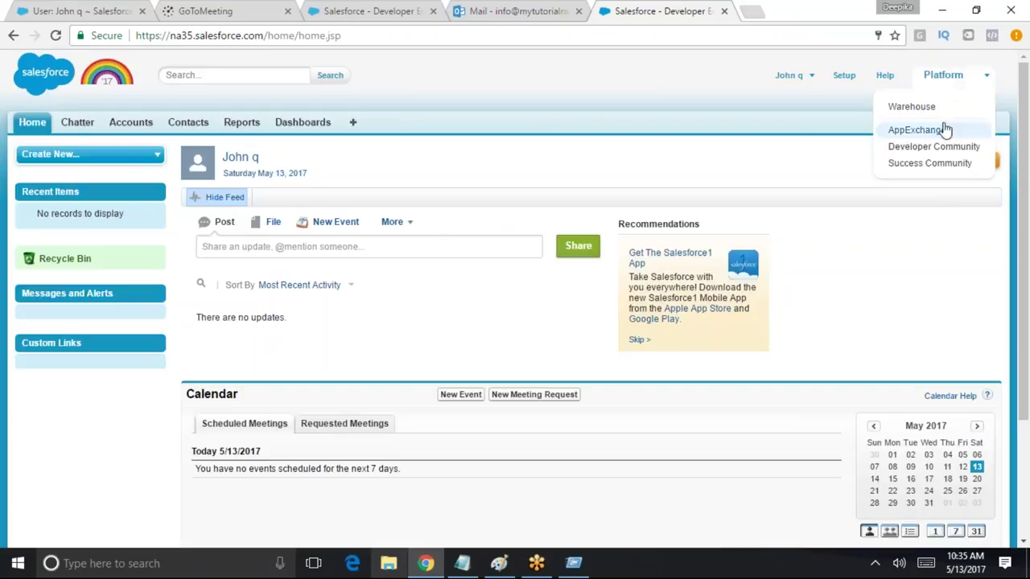
left_click(901, 109)
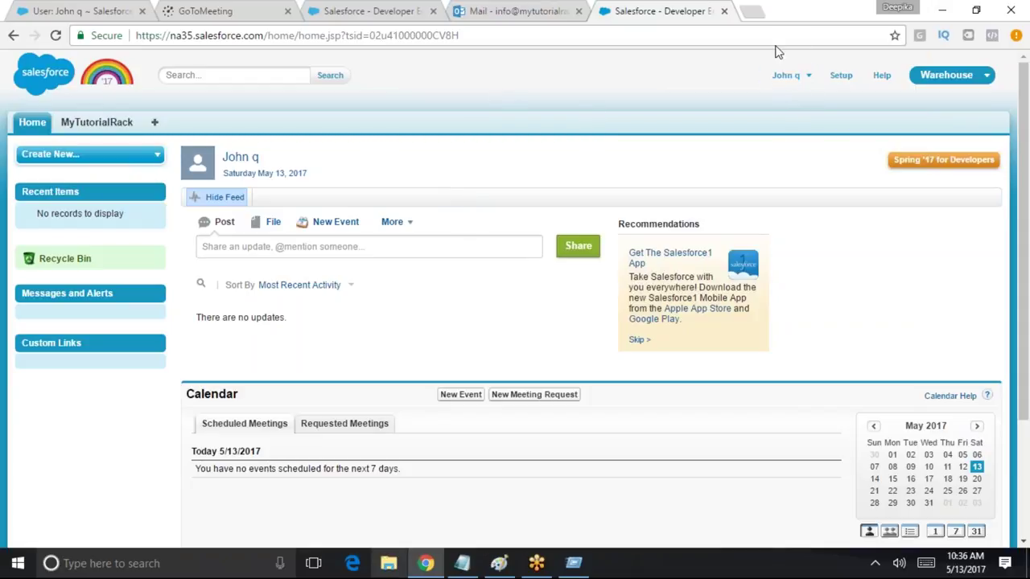
left_click(792, 74)
left_click(778, 140)
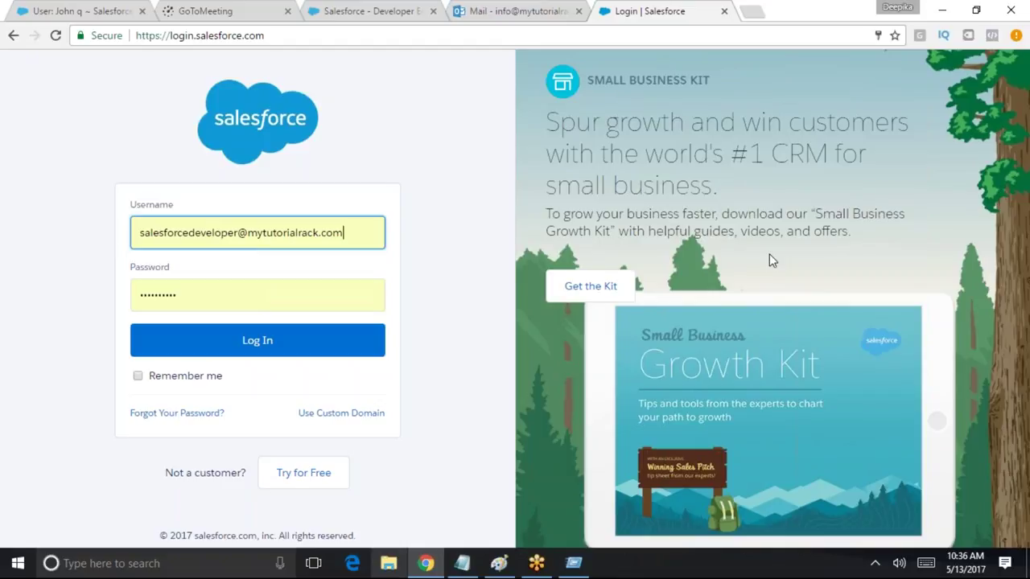
Sign back in with the saved administrator username
left_click_drag(343, 232, 34, 208)
type("jo")
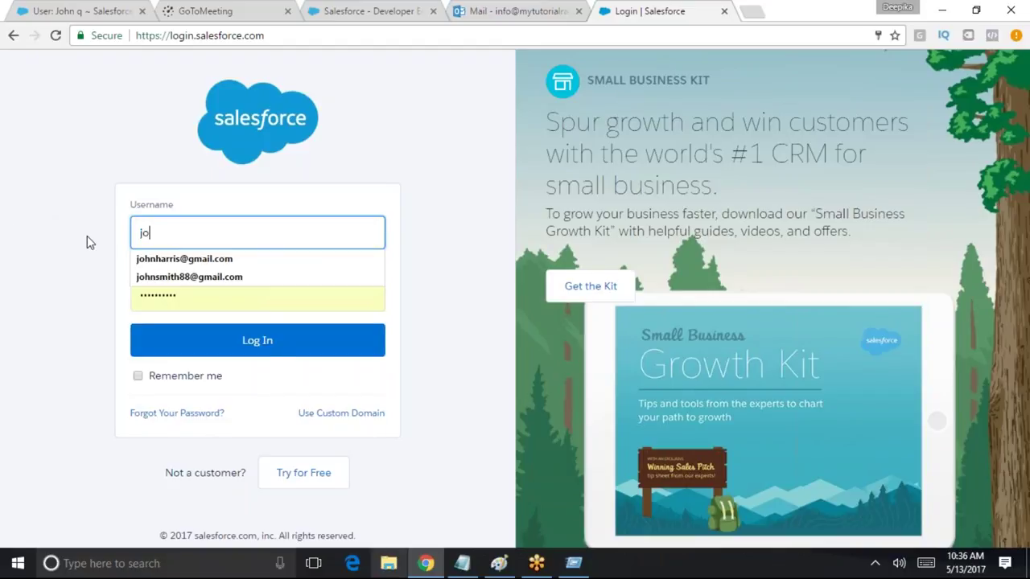
key("Down")
key("Down")
key("Escape")
key("BackSpace")
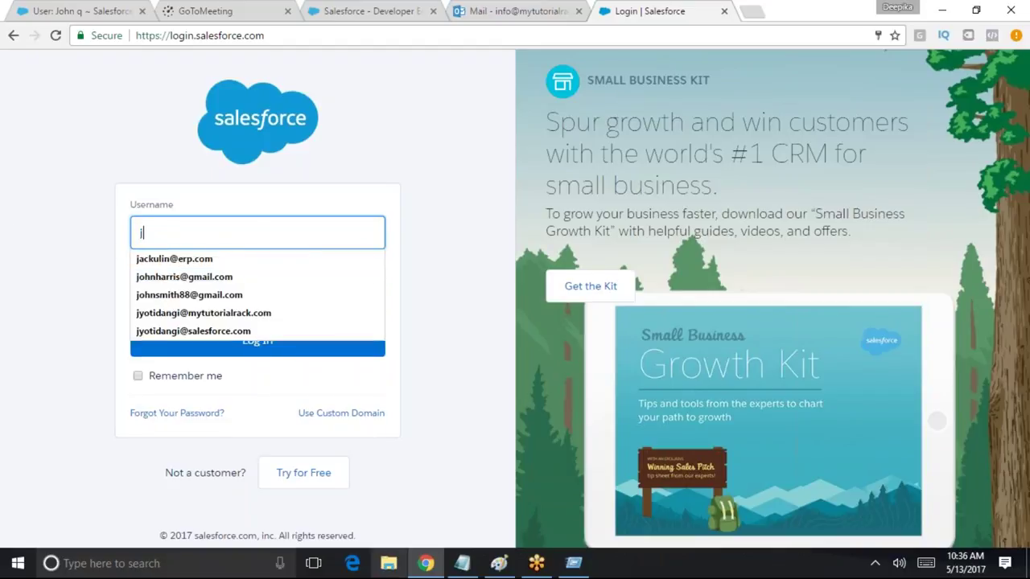
key("BackSpace")
type("sa")
key("Down")
key("Return")
key("Return")
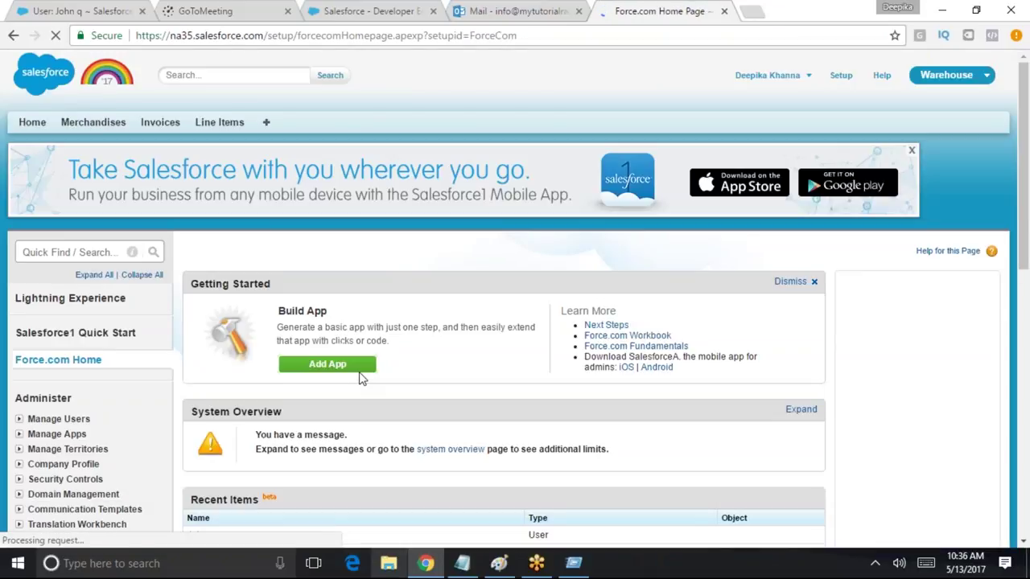
Find Profiles in Setup, filter to names starting with S, and open Standard Platform User
scroll(359, 377, "down", 1)
left_click(78, 177)
type("profil")
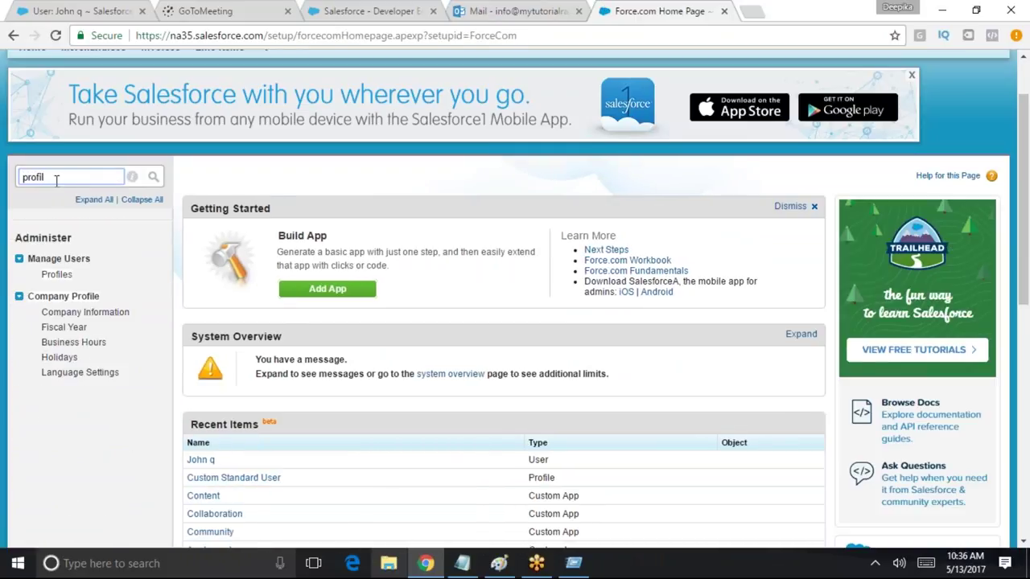
left_click(56, 274)
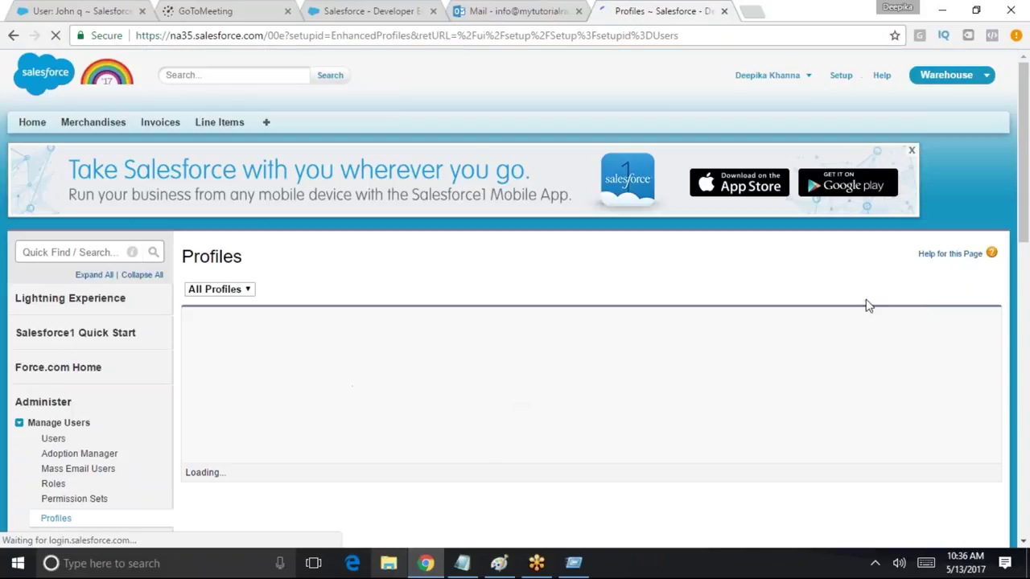
left_click(845, 318)
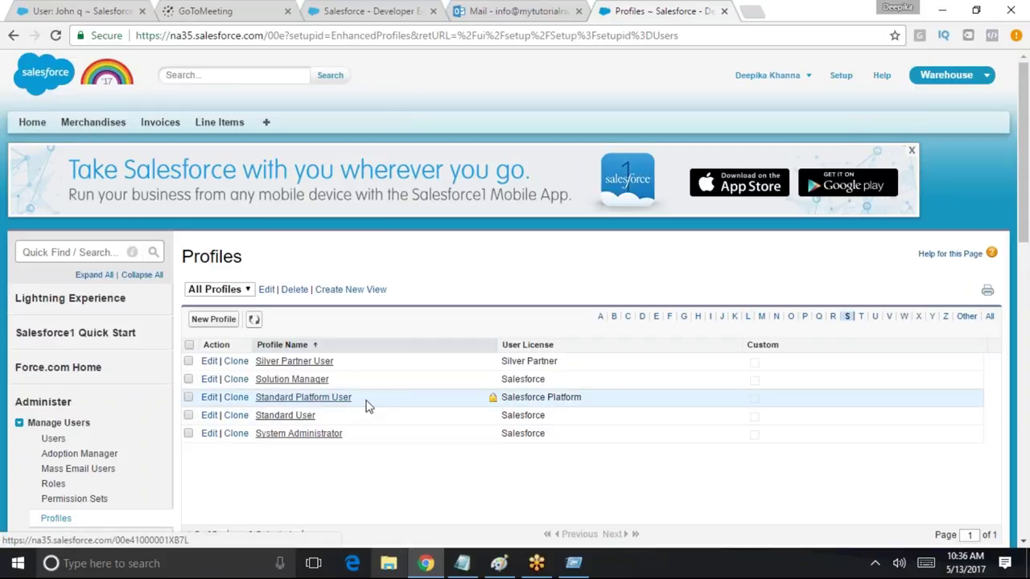
left_click(307, 398)
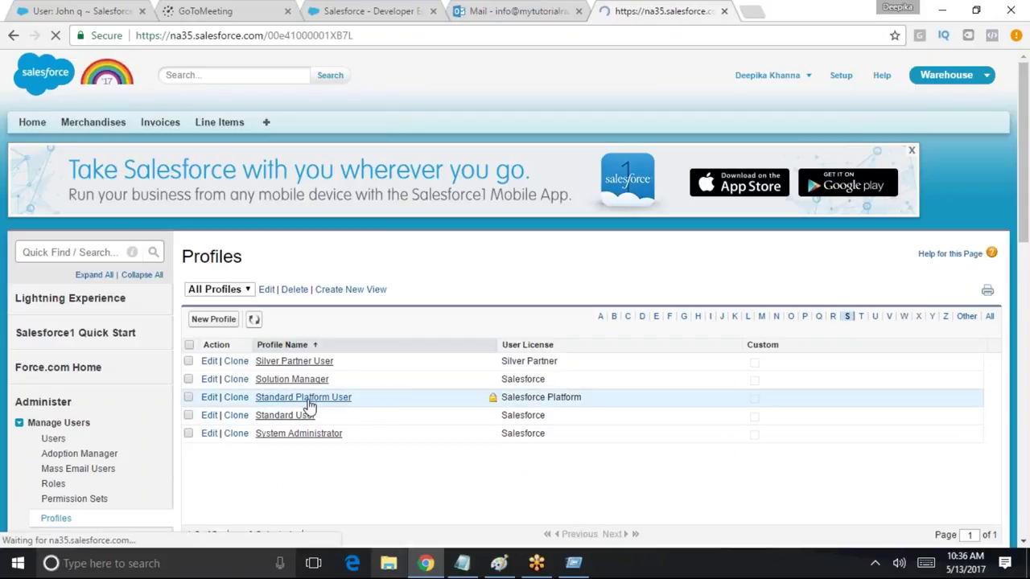
Clone the profile as 'Custom Salesforce Platform' and save it
left_click(483, 393)
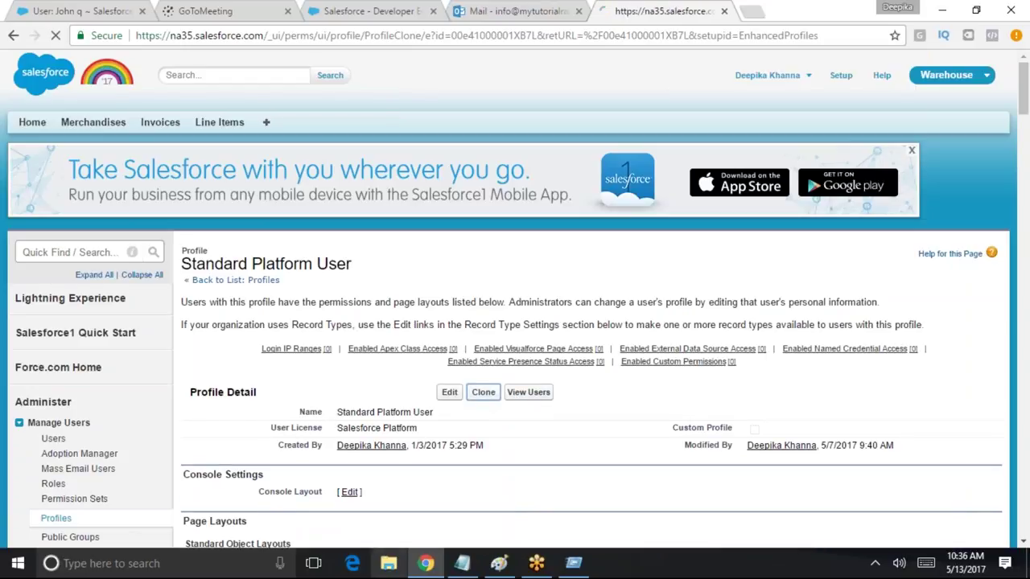
type("Cusome")
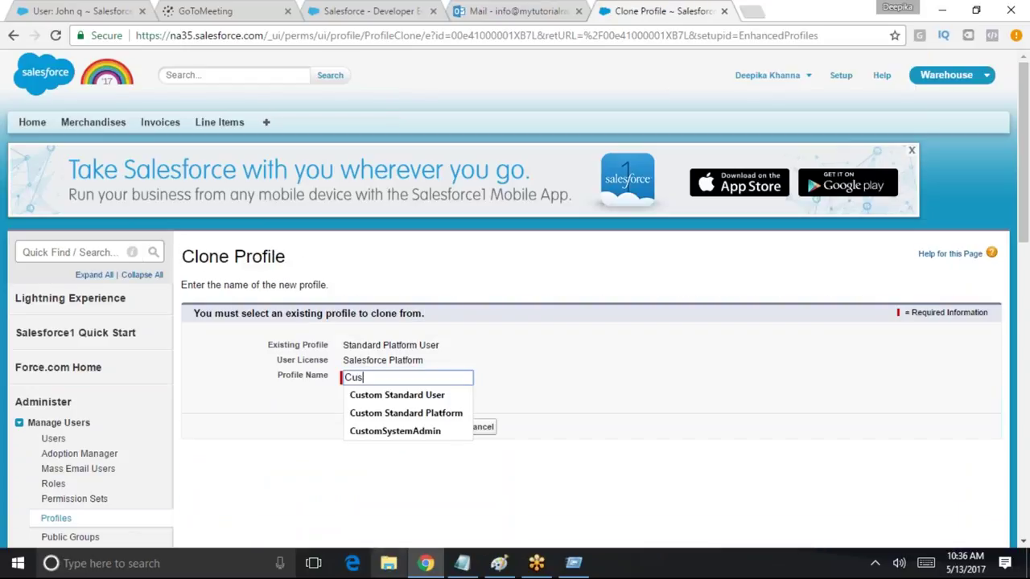
key("BackSpace")
type("tom Sale")
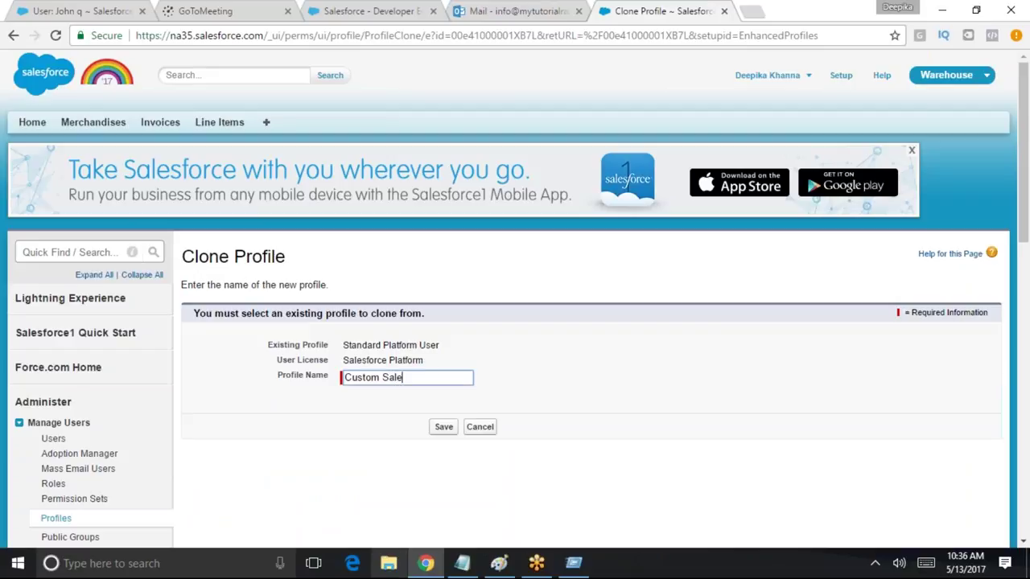
type("sforce Platform")
key("Tab")
key("Return")
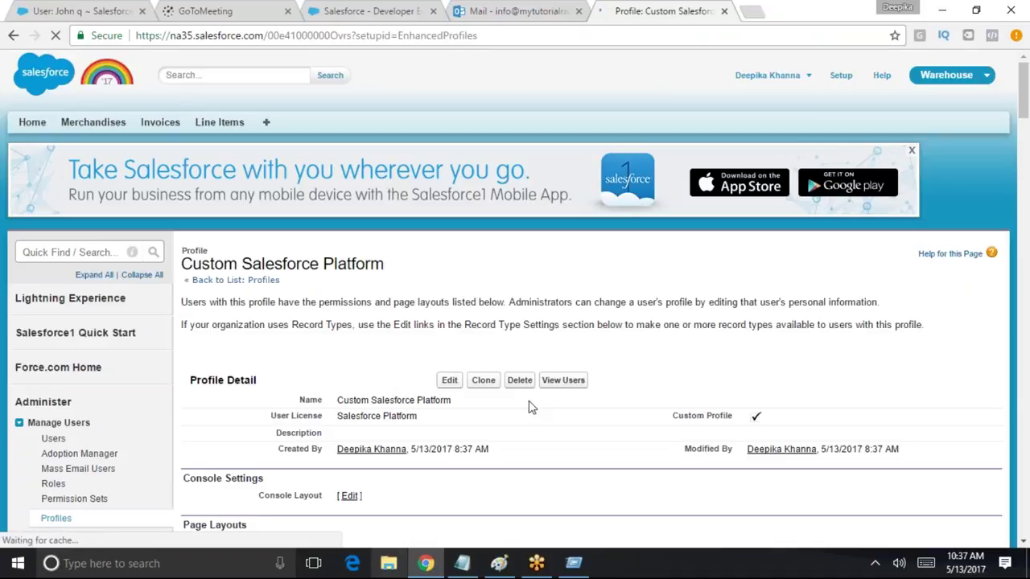
Grant Invoices read/create/delete, Line Items create/edit/delete and Merchandises read, then save the profile
scroll(448, 322, "down", 1)
left_click(447, 317)
scroll(579, 298, "down", 2)
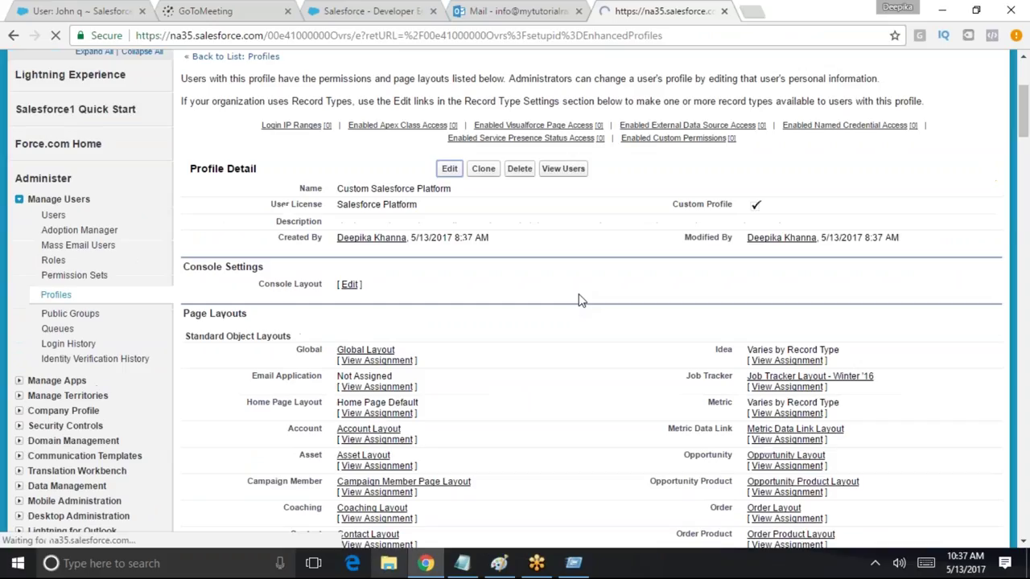
scroll(382, 480, "down", 10)
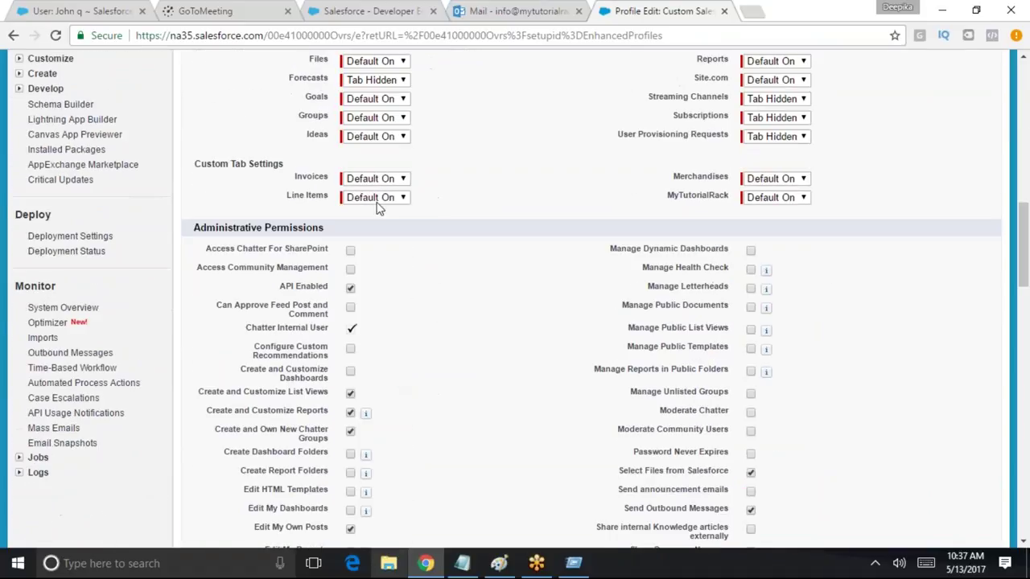
scroll(731, 232, "down", 15)
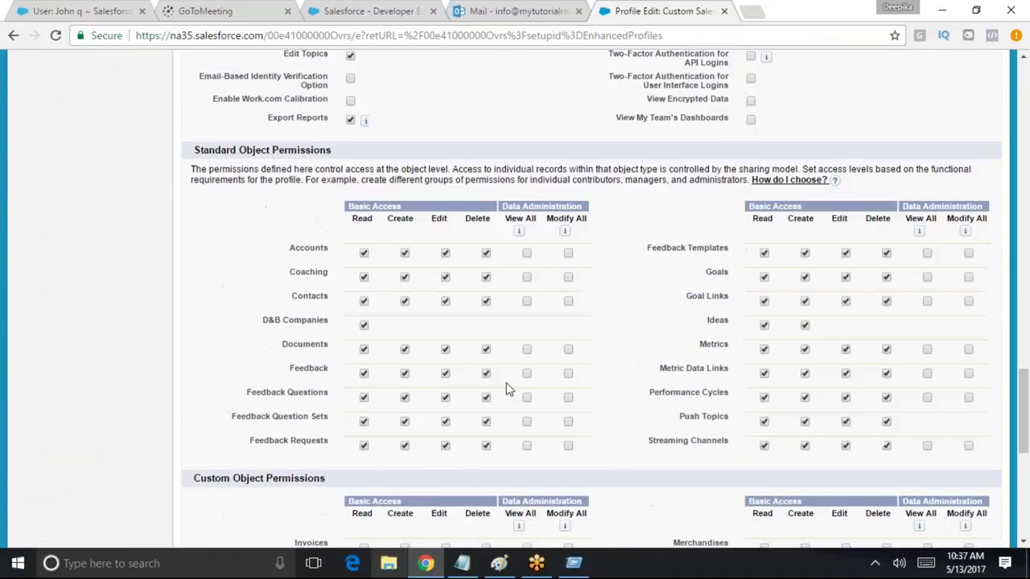
left_click(362, 322)
left_click(404, 323)
left_click(404, 347)
left_click(446, 347)
left_click(486, 322)
left_click(486, 346)
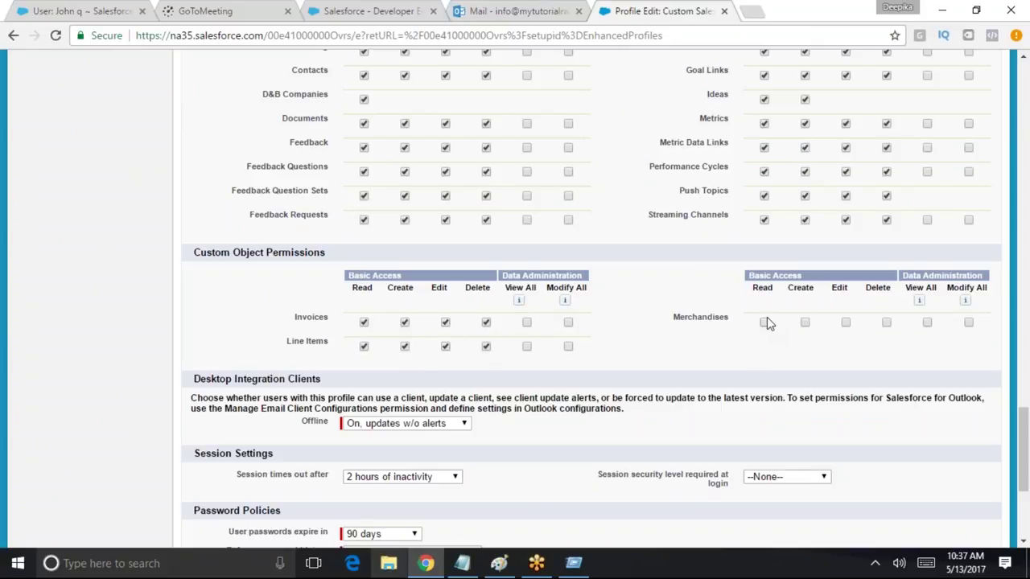
left_click(763, 323)
scroll(936, 260, "up", 20)
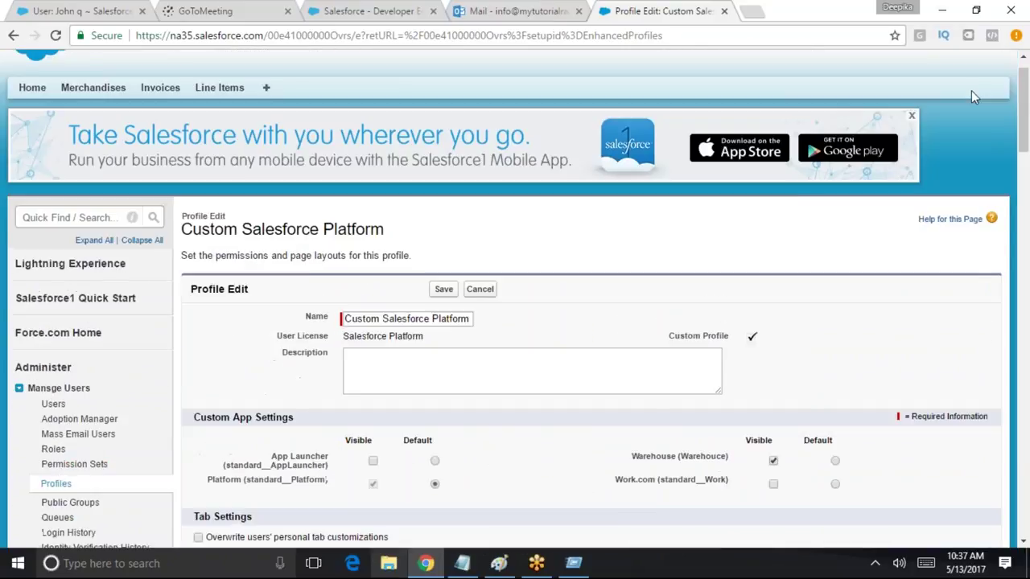
scroll(971, 97, "up", 1)
left_click(443, 325)
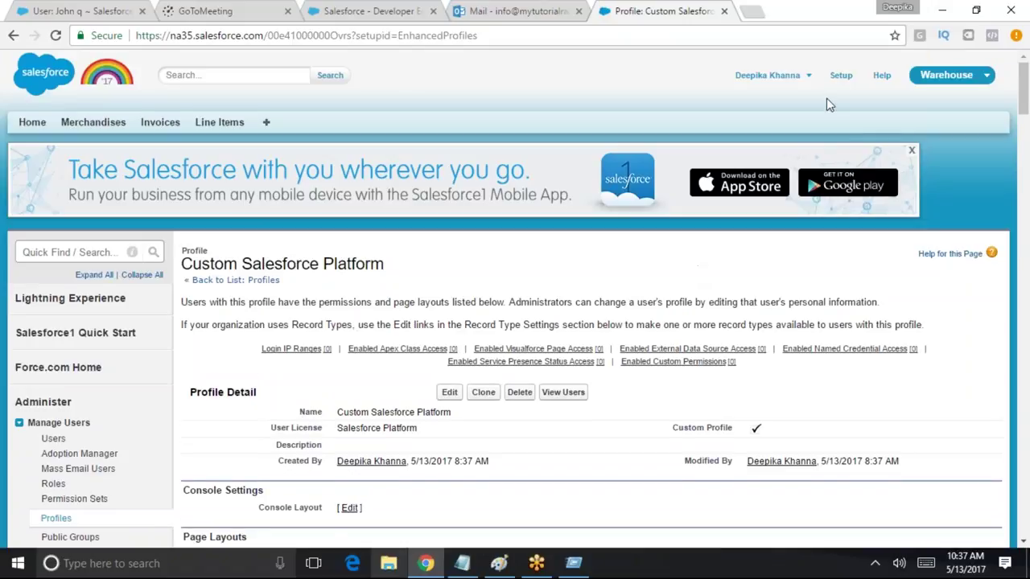
left_click(808, 76)
Log out of the administrator and begin entering the test user's username
left_click(785, 161)
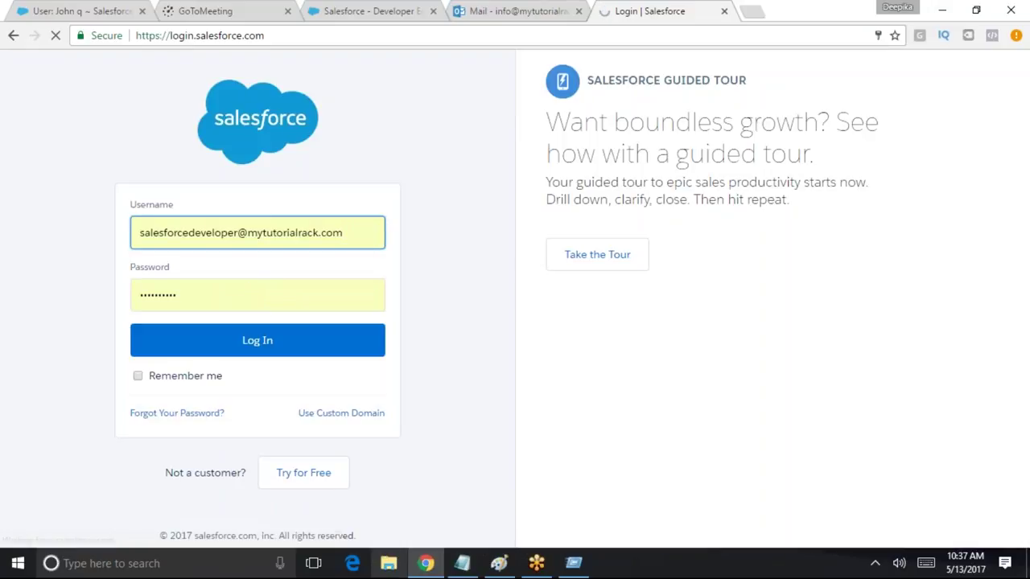
triple_click(201, 234)
key("Up")
key("Up")
key("Up")
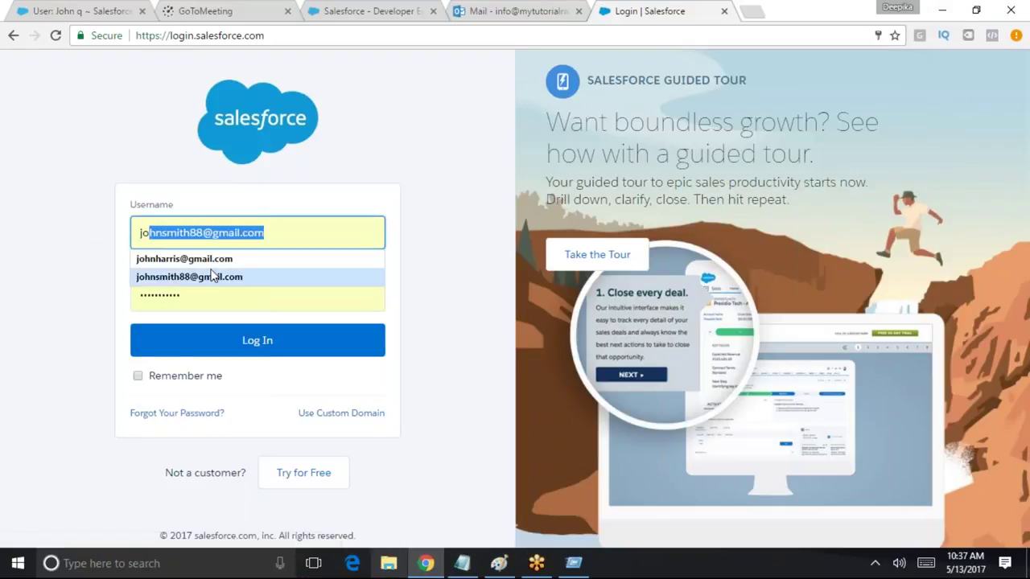
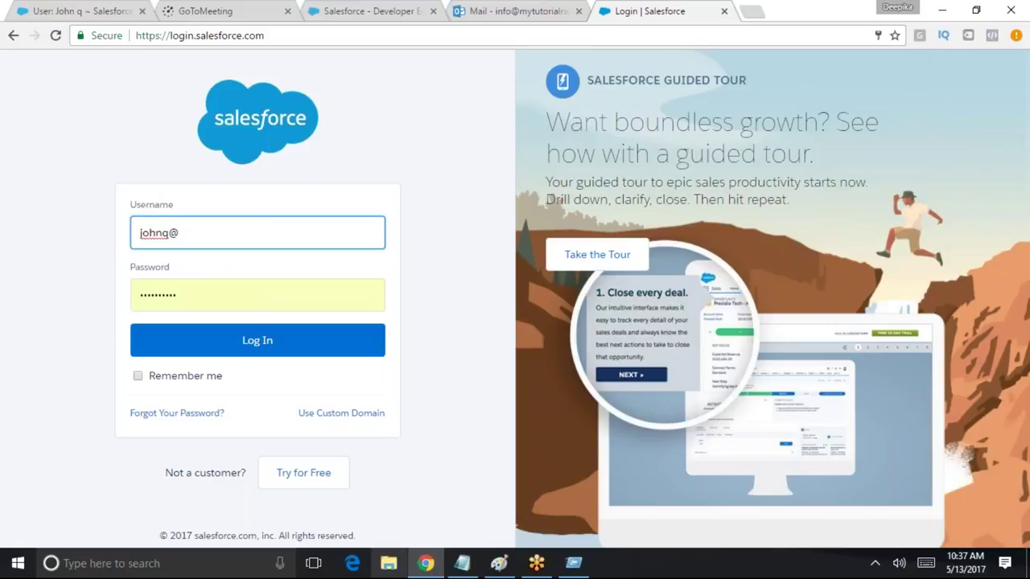
key("Tab")
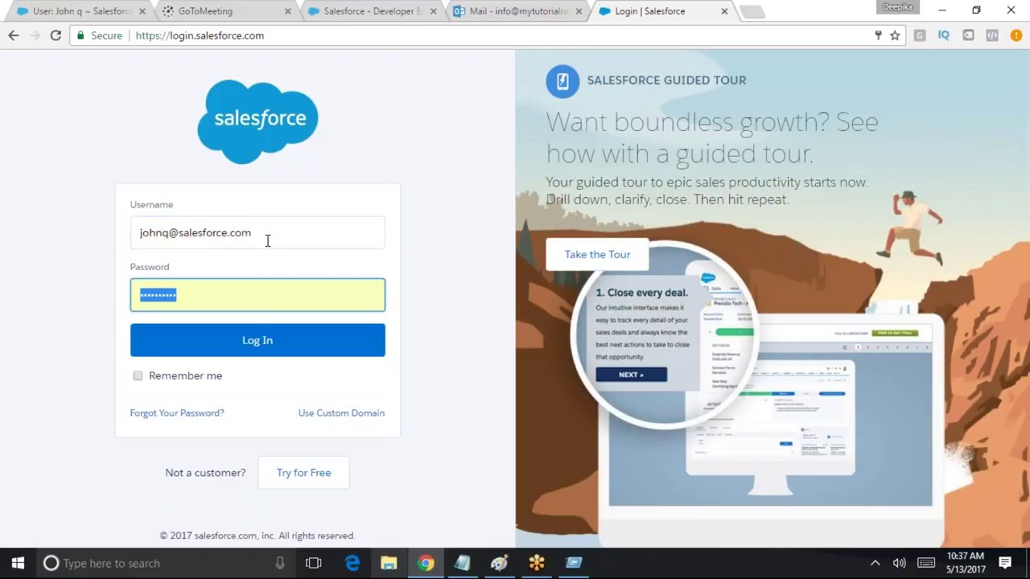
left_click_drag(267, 240, 181, 233)
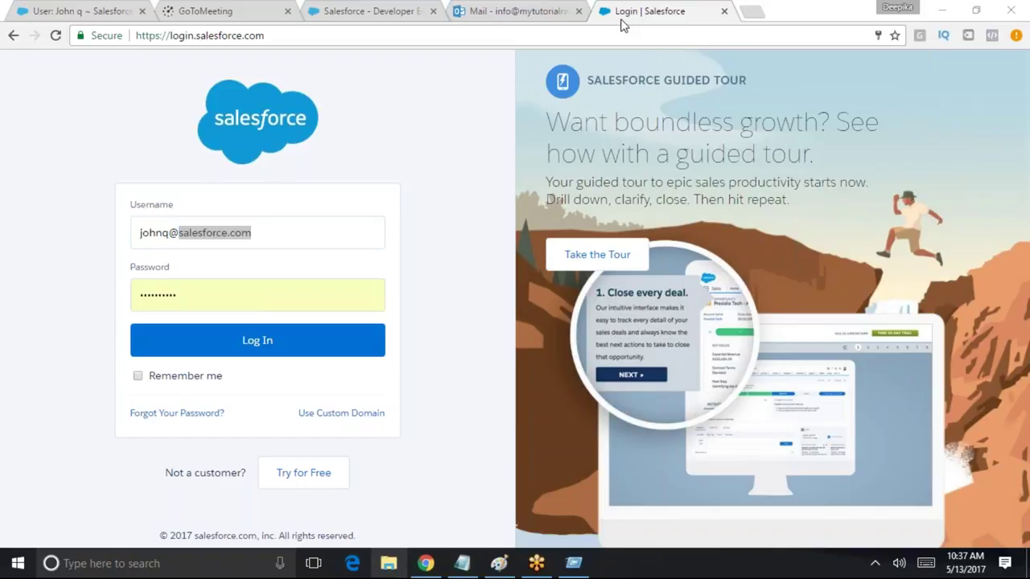
Paste the test user's username from the email, log in with the password, and skip phone registration
left_click(514, 11)
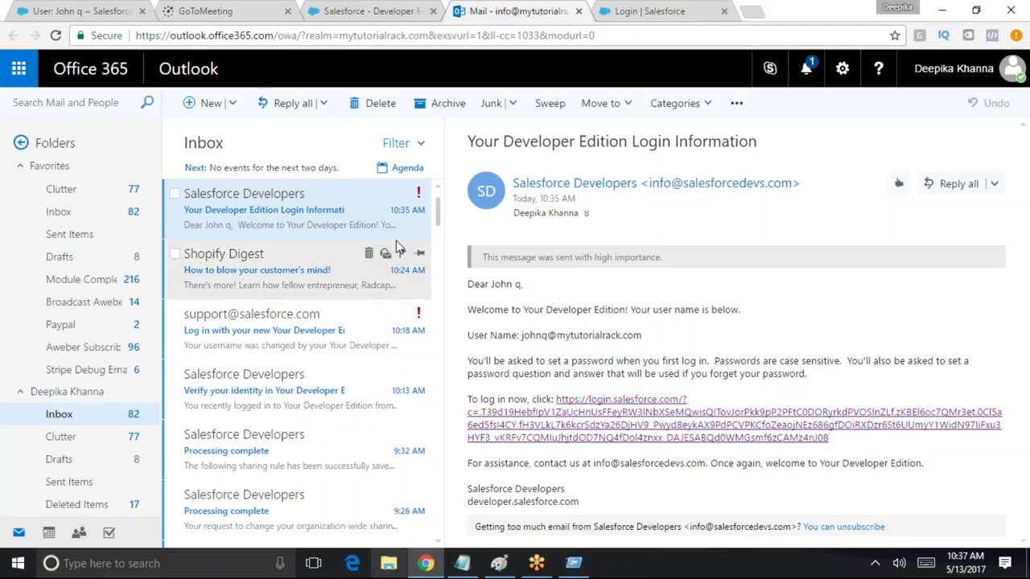
left_click_drag(666, 338, 520, 335)
key("ctrl+c")
left_click(644, 11)
triple_click(271, 231)
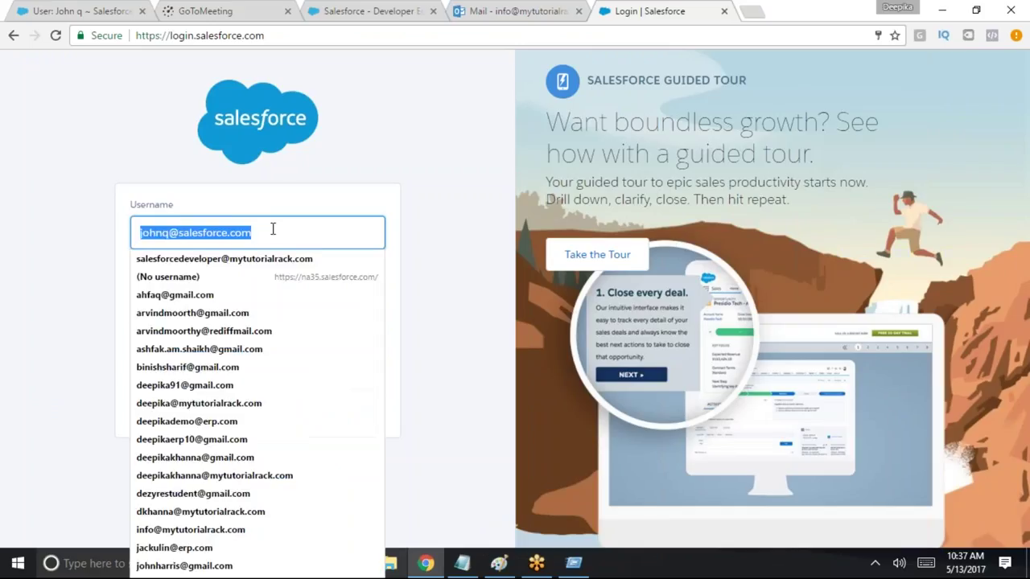
key("ctrl+v")
left_click(246, 345)
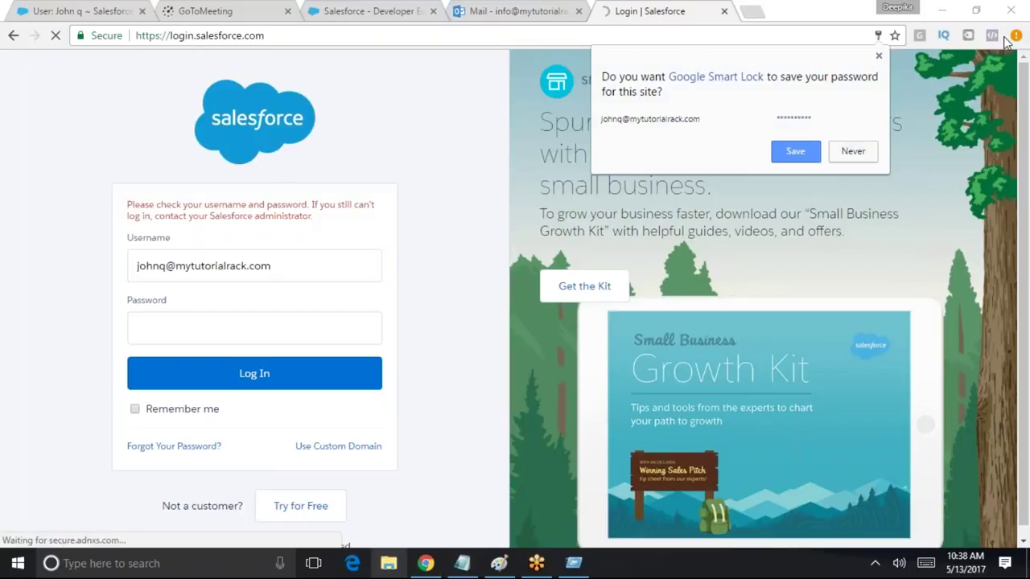
left_click(878, 55)
type("***")
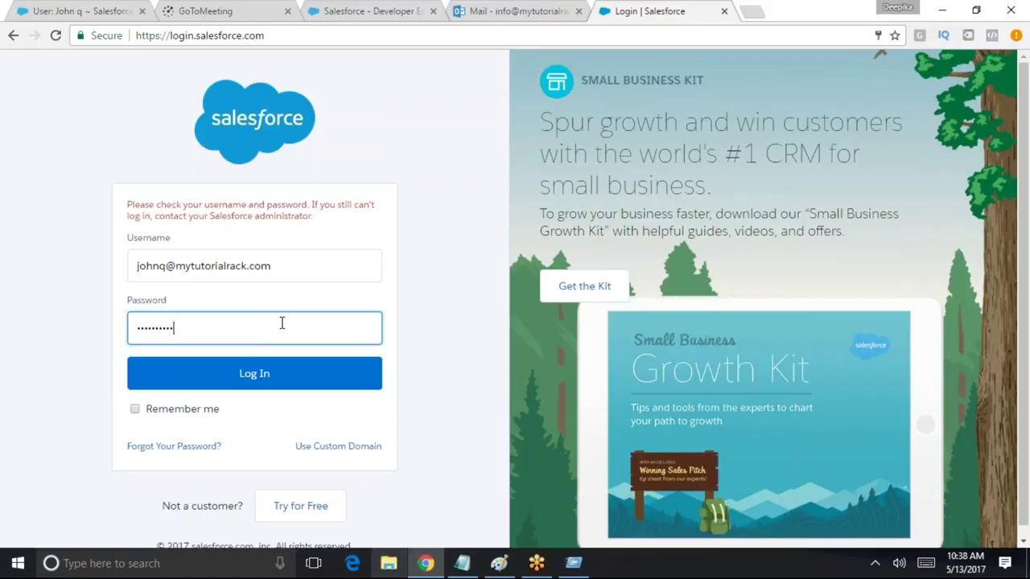
left_click(274, 370)
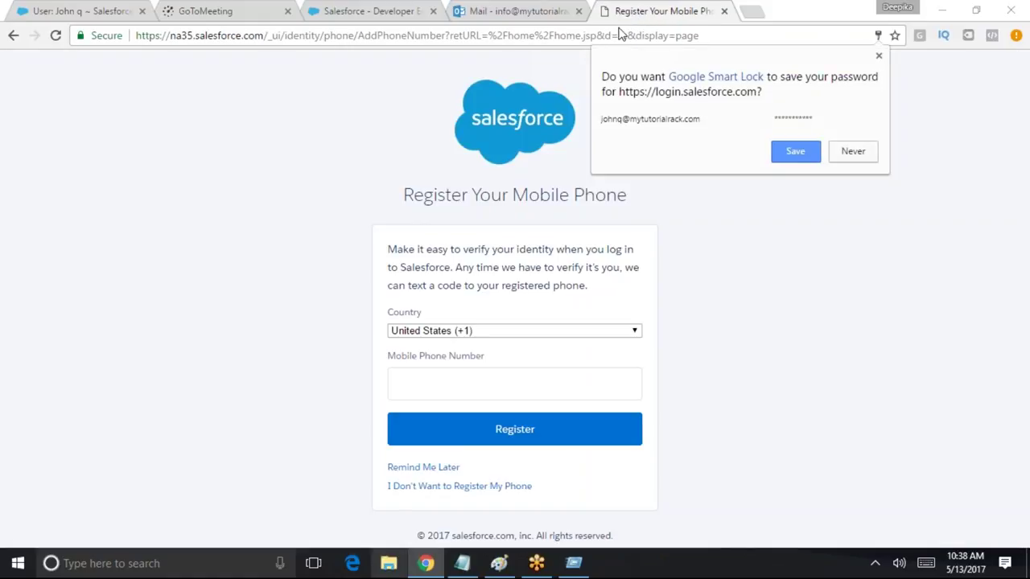
left_click(772, 160)
left_click(456, 486)
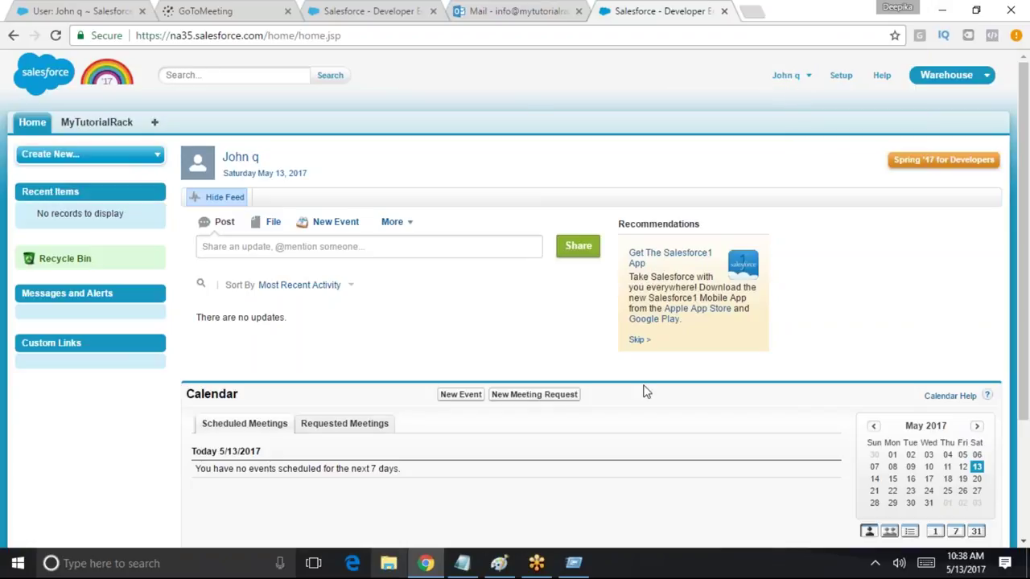
Log out of the test user's session and sign back in as the administrator
left_click(792, 76)
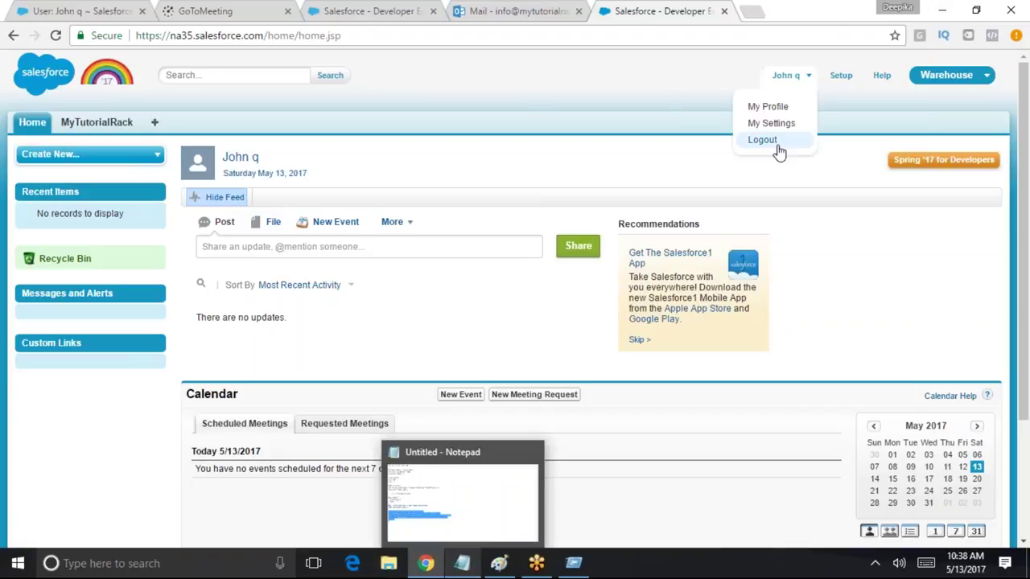
left_click(762, 139)
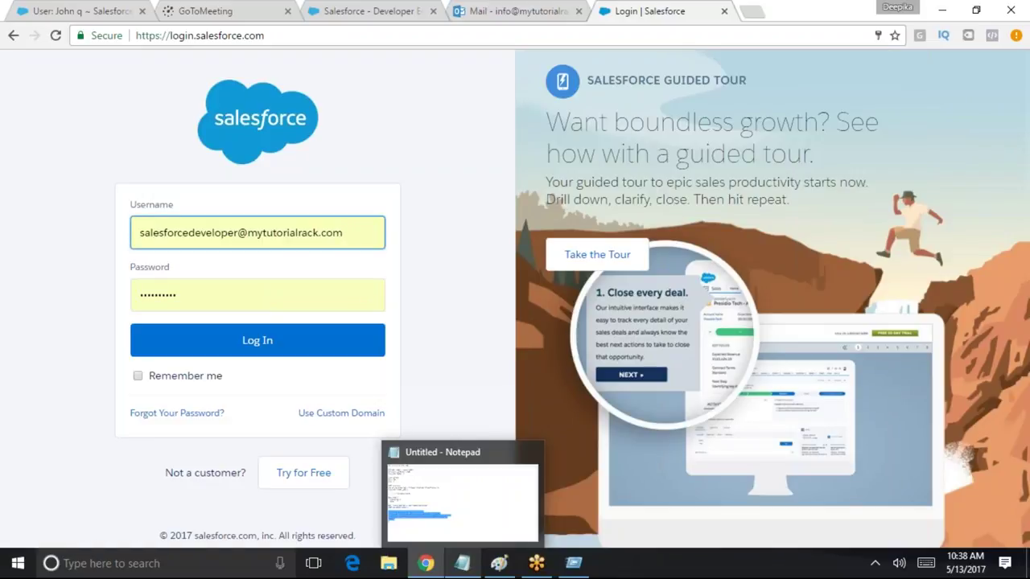
left_click(293, 346)
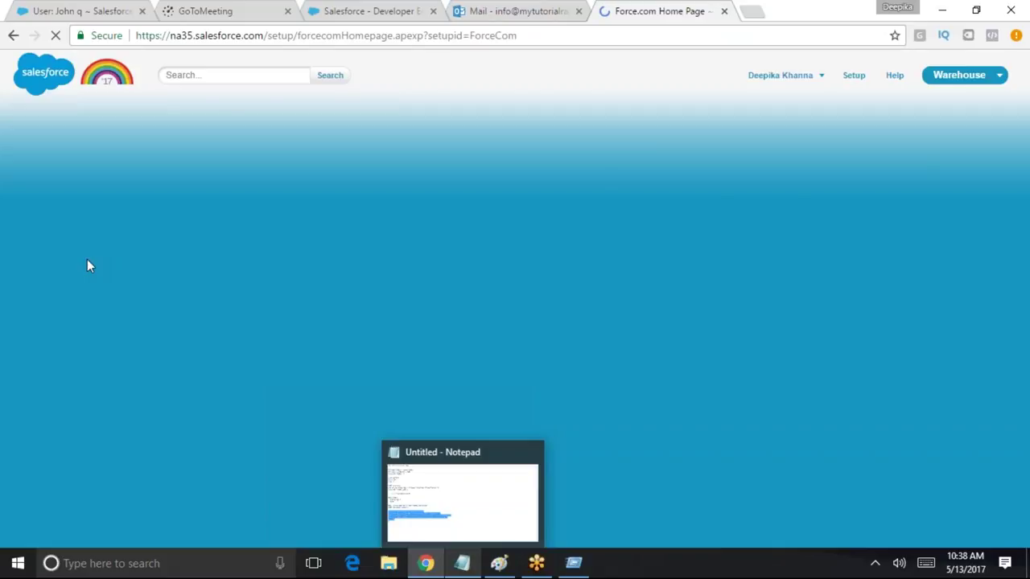
Find the test user through the setup search and open their record for editing
scroll(167, 375, "down", 2)
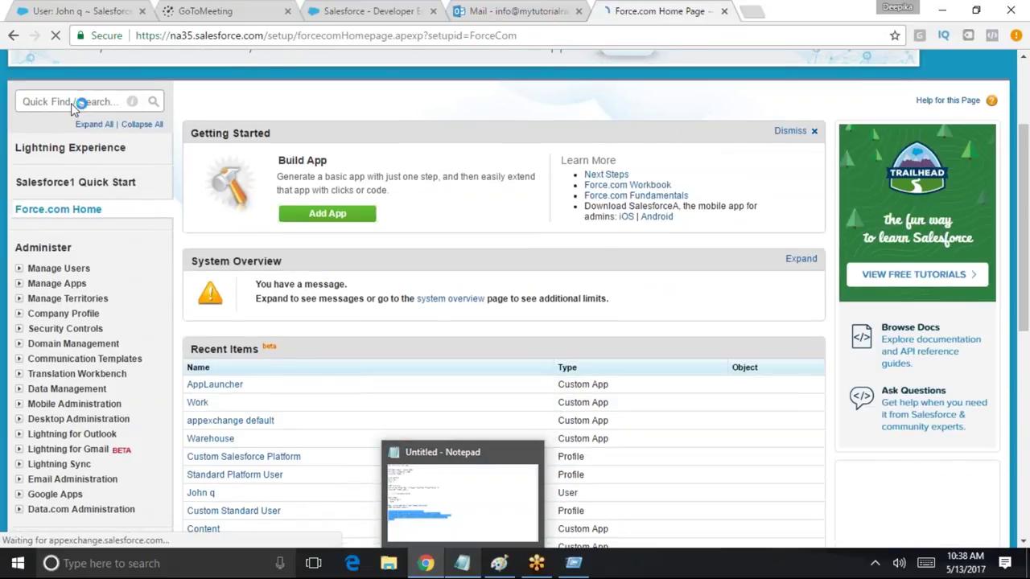
left_click(79, 101)
type("u")
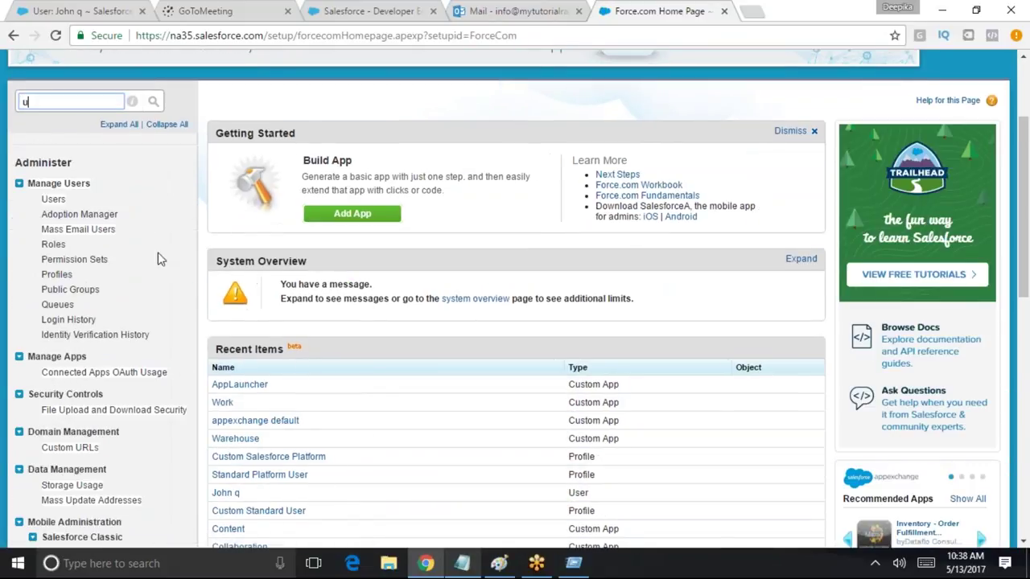
left_click(228, 492)
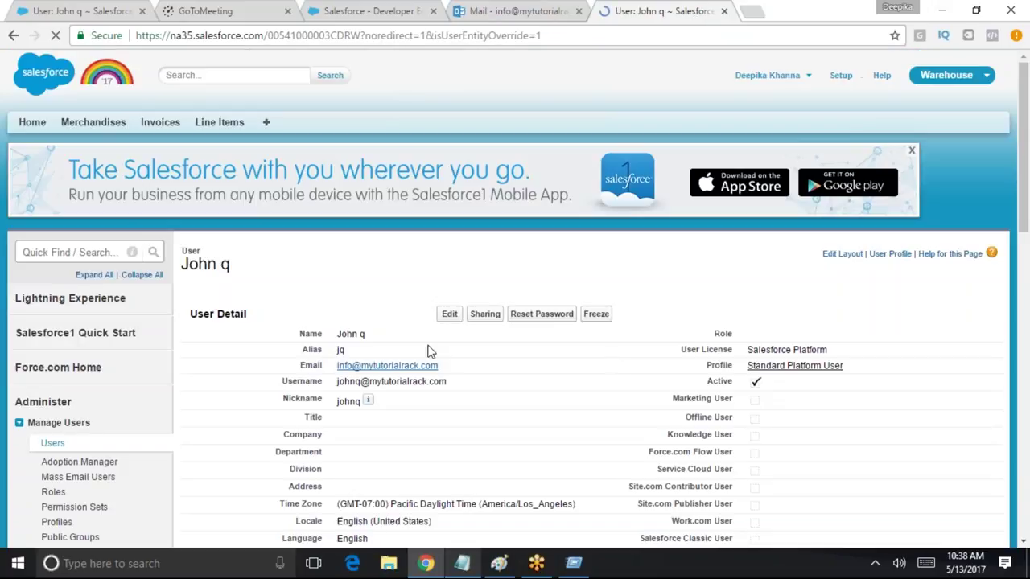
left_click(450, 339)
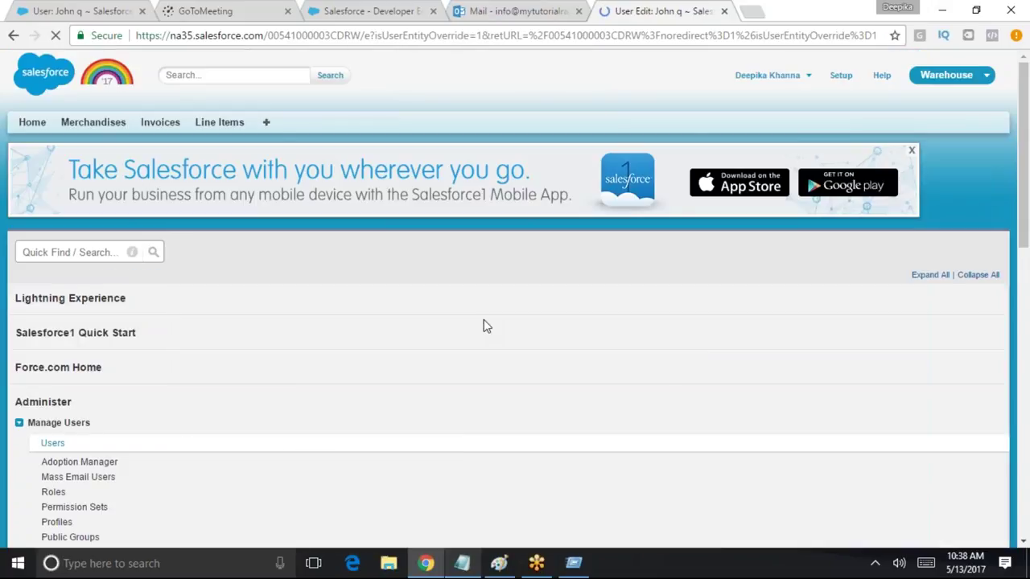
Change the test user's profile to Custom Salesforce Platform and save the record
scroll(450, 391, "down", 15)
scroll(418, 406, "down", 2)
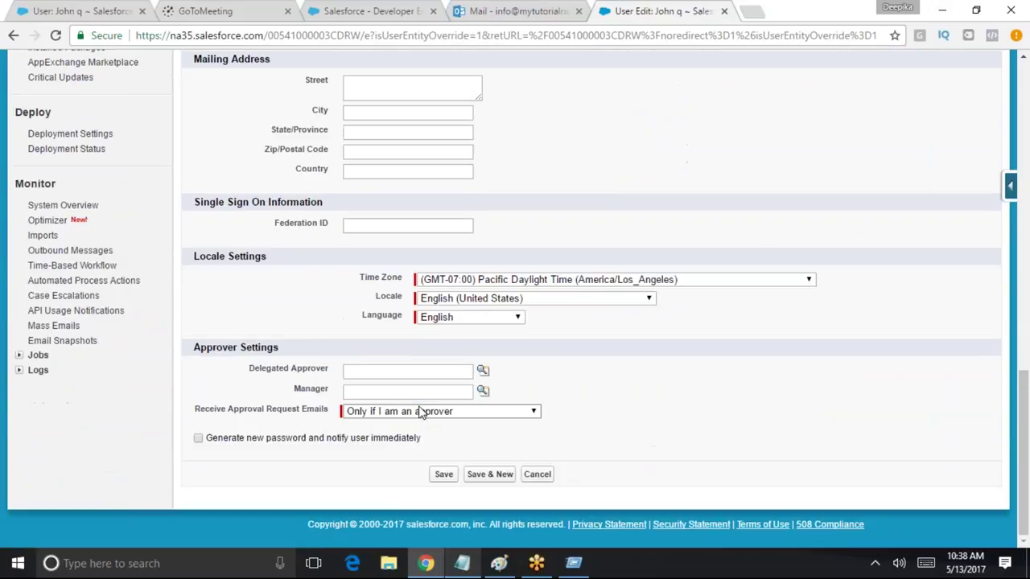
scroll(435, 411, "up", 20)
left_click(785, 386)
left_click(785, 405)
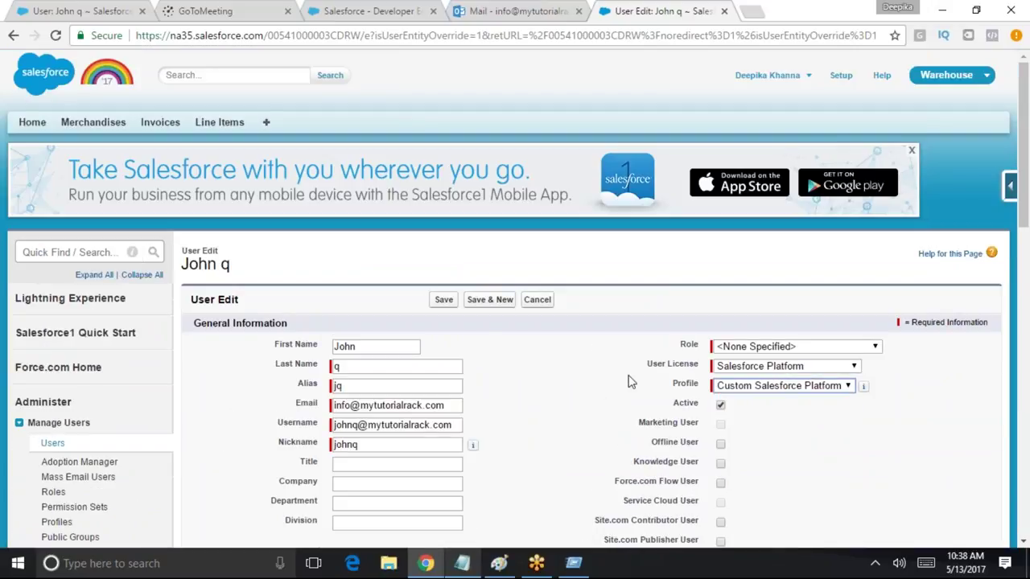
left_click(444, 300)
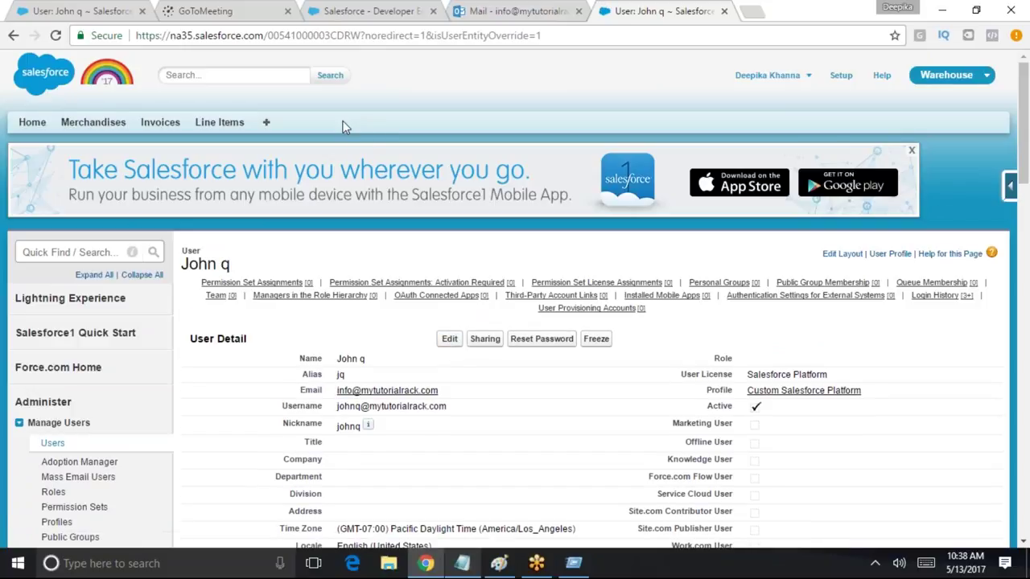
left_click(498, 563)
Start a fresh canvas without saving and write a 'User' heading with both users' names
left_click(21, 26)
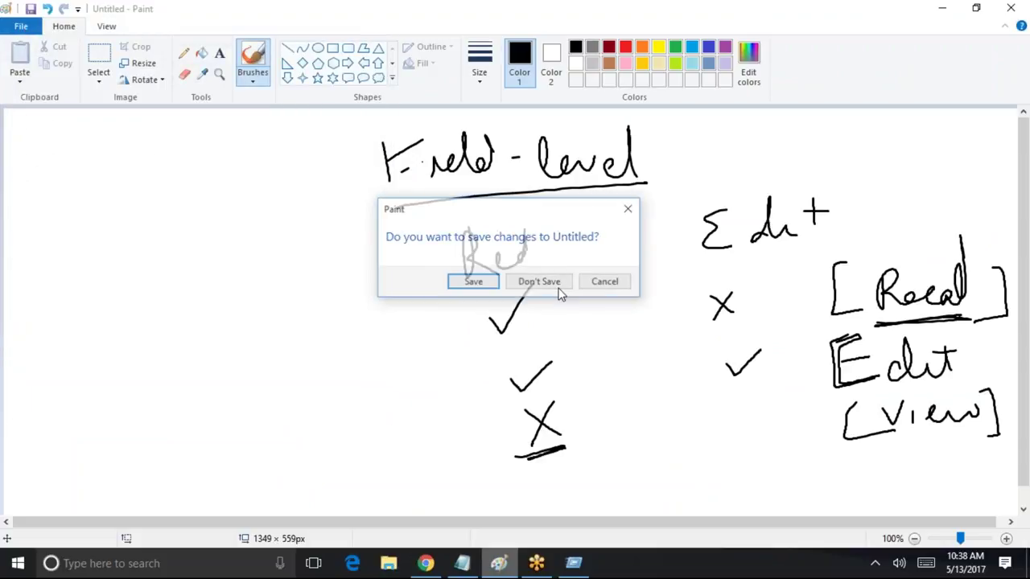
left_click(558, 283)
left_click_drag(207, 206, 316, 190)
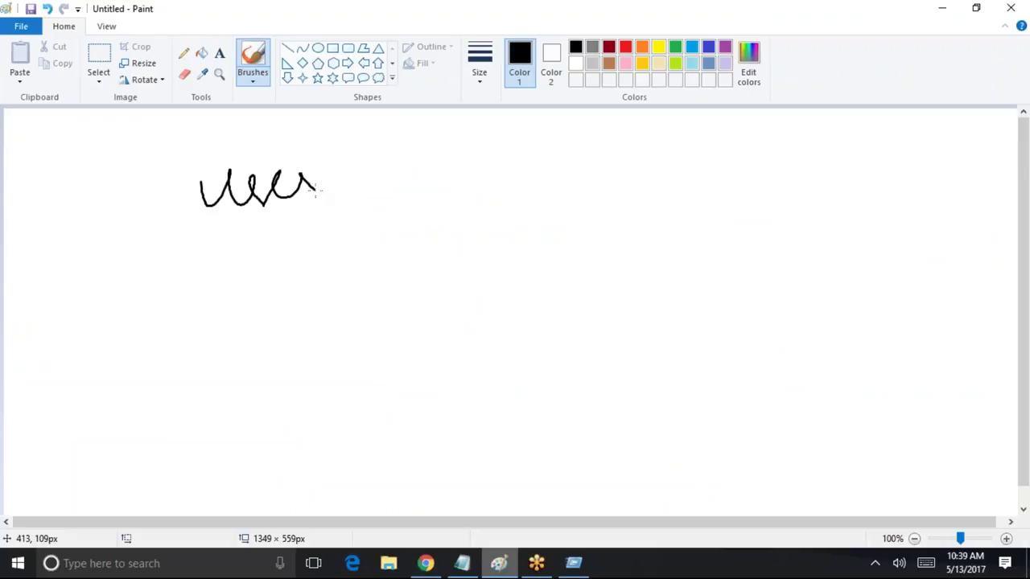
left_click_drag(193, 262, 220, 276)
mouse_move(259, 242)
left_mouse_down()
mouse_move(286, 267)
mouse_move(309, 265)
mouse_move(340, 241)
mouse_move(376, 256)
left_mouse_up()
left_click_drag(374, 214, 378, 216)
mouse_move(278, 325)
left_mouse_down()
mouse_move(322, 362)
mouse_move(417, 324)
left_mouse_up()
Draw an arrow from the first user to a 'Profile' heading naming Custom Standard
left_click_drag(420, 226, 468, 209)
left_click_drag(460, 196, 463, 227)
mouse_move(488, 141)
left_mouse_down()
mouse_move(491, 171)
mouse_move(506, 145)
mouse_move(550, 150)
left_mouse_up()
left_click_drag(586, 138, 612, 144)
mouse_move(553, 199)
left_mouse_down()
mouse_move(555, 217)
mouse_move(583, 211)
mouse_move(596, 178)
mouse_move(675, 172)
left_mouse_up()
left_click_drag(721, 138, 684, 195)
left_click_drag(719, 167, 731, 165)
mouse_move(734, 140)
left_mouse_down()
mouse_move(737, 181)
mouse_move(761, 158)
left_mouse_up()
Add a 'Field' heading with an arrow and R, C and o permission letters
mouse_move(760, 157)
left_mouse_down()
mouse_move(748, 175)
mouse_move(835, 156)
mouse_move(830, 190)
left_mouse_up()
mouse_move(845, 169)
left_mouse_down()
mouse_move(877, 170)
mouse_move(901, 148)
left_mouse_up()
left_click_drag(847, 212, 865, 217)
mouse_move(805, 241)
left_mouse_down()
mouse_move(802, 266)
mouse_move(839, 265)
left_mouse_up()
mouse_move(915, 252)
left_mouse_down()
mouse_move(929, 233)
mouse_move(944, 259)
left_mouse_up()
left_click_drag(824, 288, 839, 302)
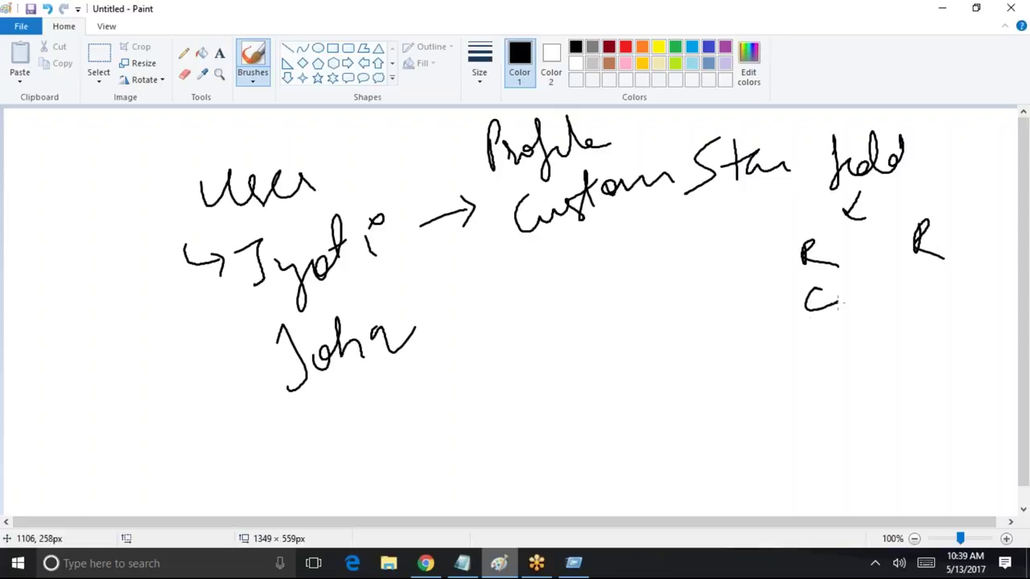
left_click_drag(929, 275, 923, 273)
Link the second user by arrow to Custom Salesforce Platform and underline Custom Standard
left_click_drag(430, 331, 476, 315)
left_click_drag(463, 305, 475, 342)
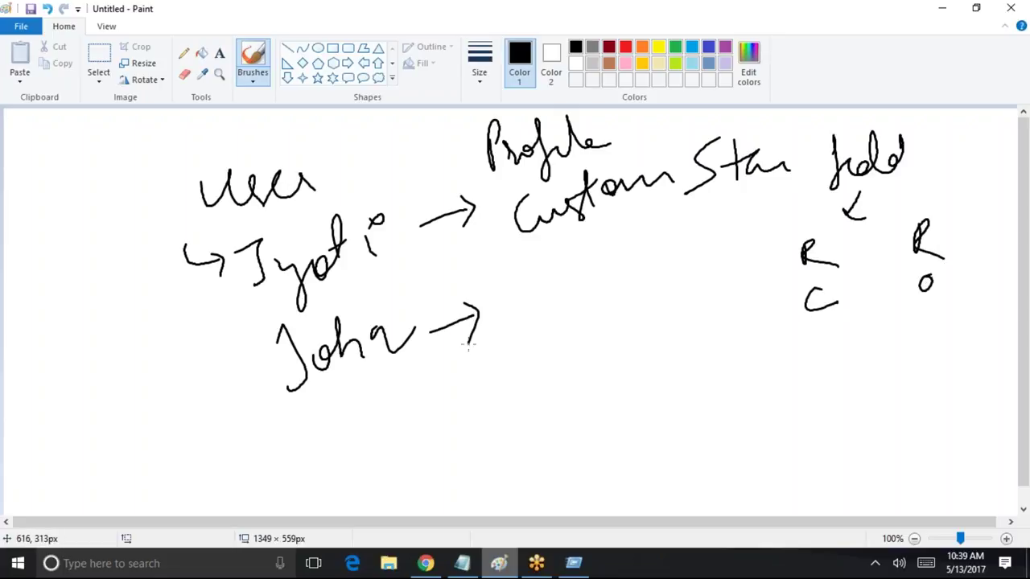
left_click_drag(546, 244, 749, 186)
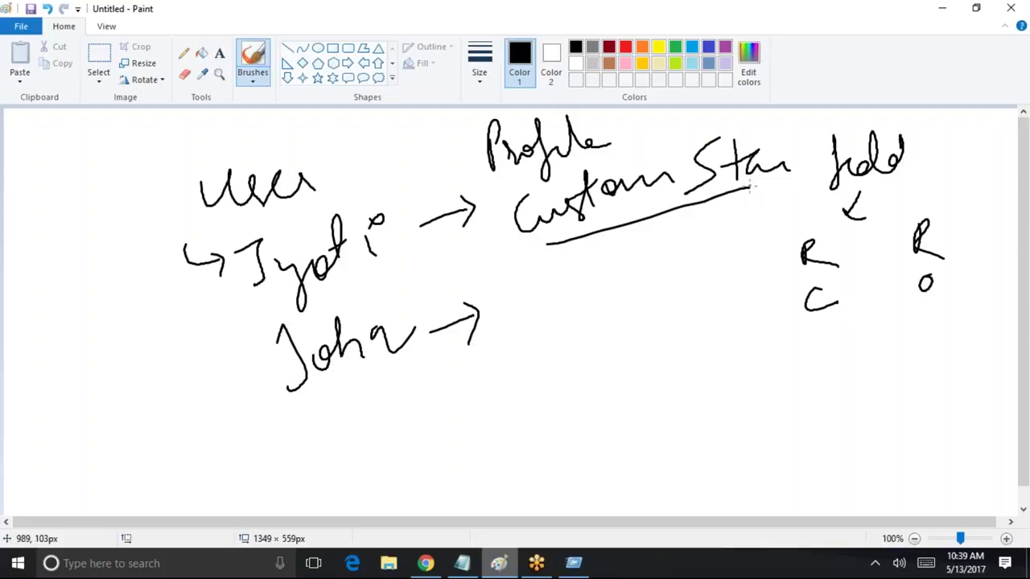
mouse_move(523, 299)
left_mouse_down()
mouse_move(537, 328)
mouse_move(634, 295)
left_mouse_up()
left_click_drag(690, 256, 672, 306)
mouse_move(716, 272)
left_mouse_down()
mouse_move(718, 287)
mouse_move(734, 269)
mouse_move(767, 265)
mouse_move(769, 277)
left_mouse_up()
left_click_drag(555, 354, 555, 400)
mouse_move(551, 350)
left_mouse_down()
mouse_move(557, 375)
mouse_move(585, 388)
mouse_move(630, 371)
mouse_move(654, 332)
left_mouse_up()
Circle and strike through the permission letters, then underline both users' names
mouse_move(970, 229)
left_mouse_down()
mouse_move(827, 370)
mouse_move(983, 235)
mouse_move(938, 207)
left_mouse_up()
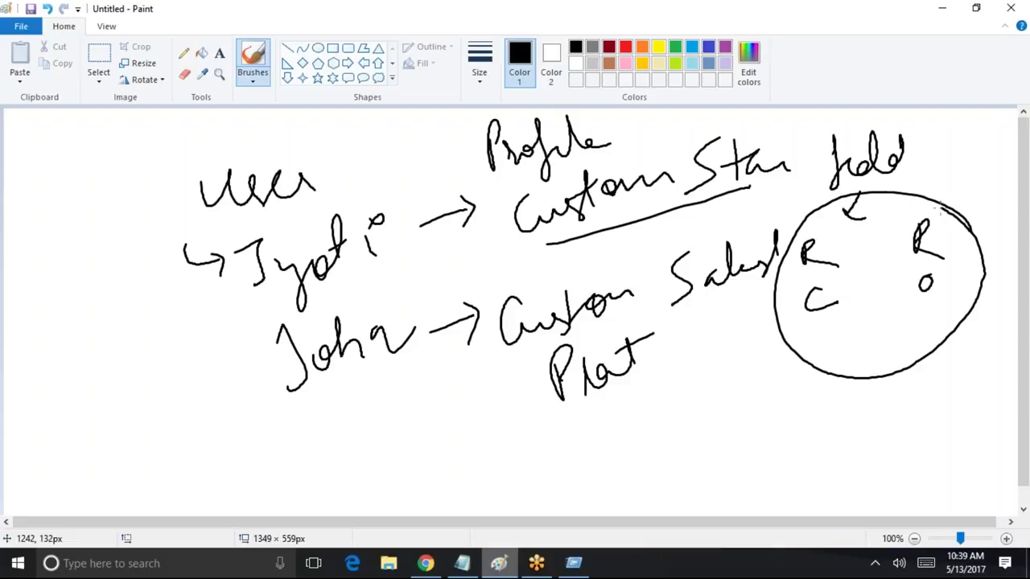
left_click_drag(315, 406, 409, 370)
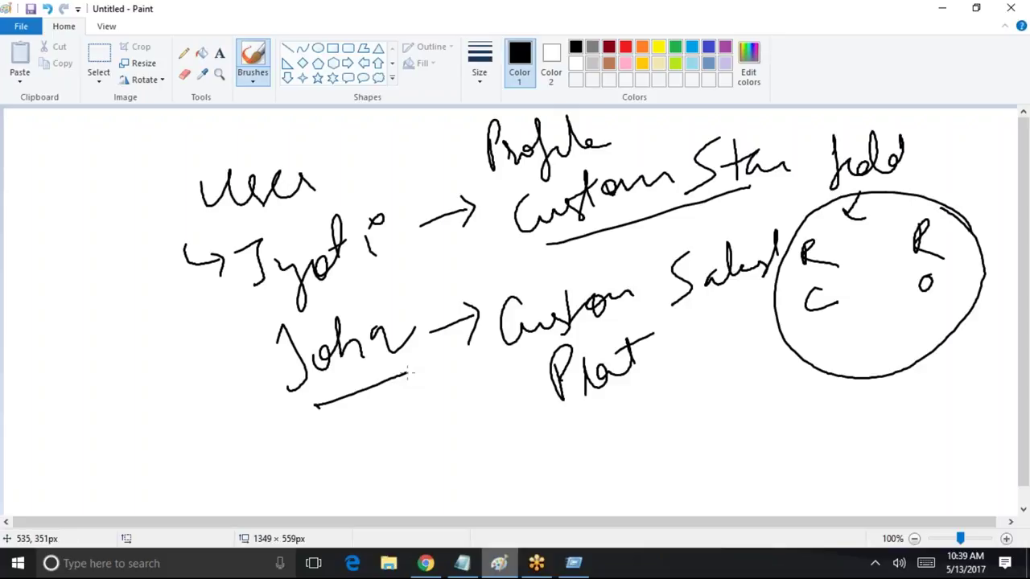
left_click_drag(793, 333, 961, 301)
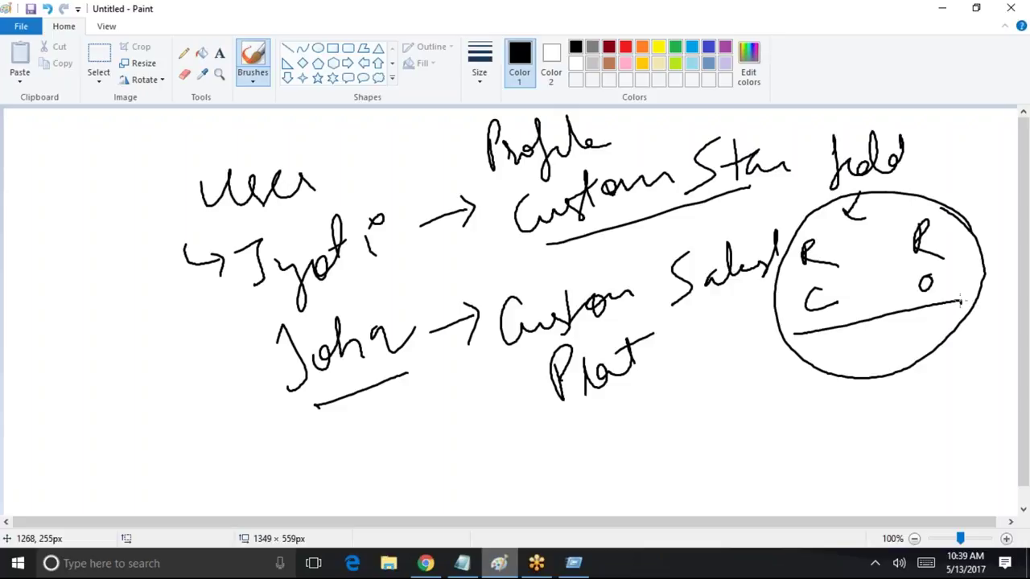
left_click_drag(222, 328, 411, 265)
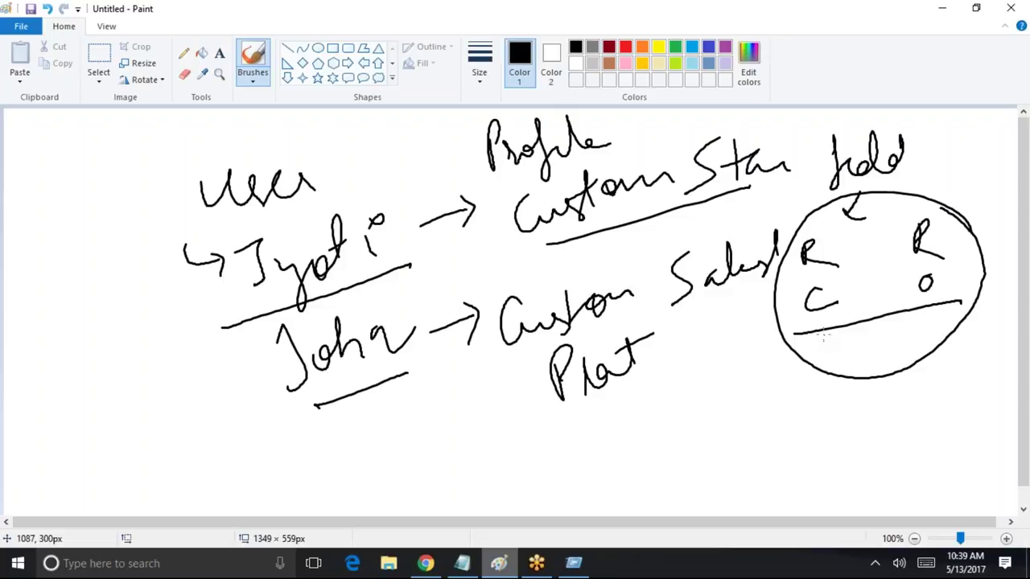
left_click(943, 8)
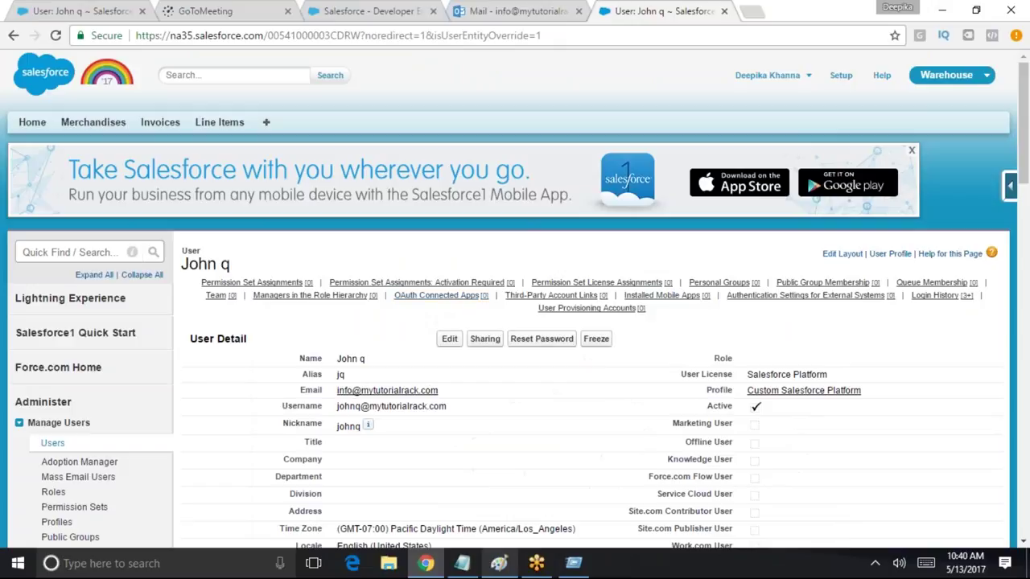
Log out of the admin account and replace the prefilled username on the login page
left_click(792, 80)
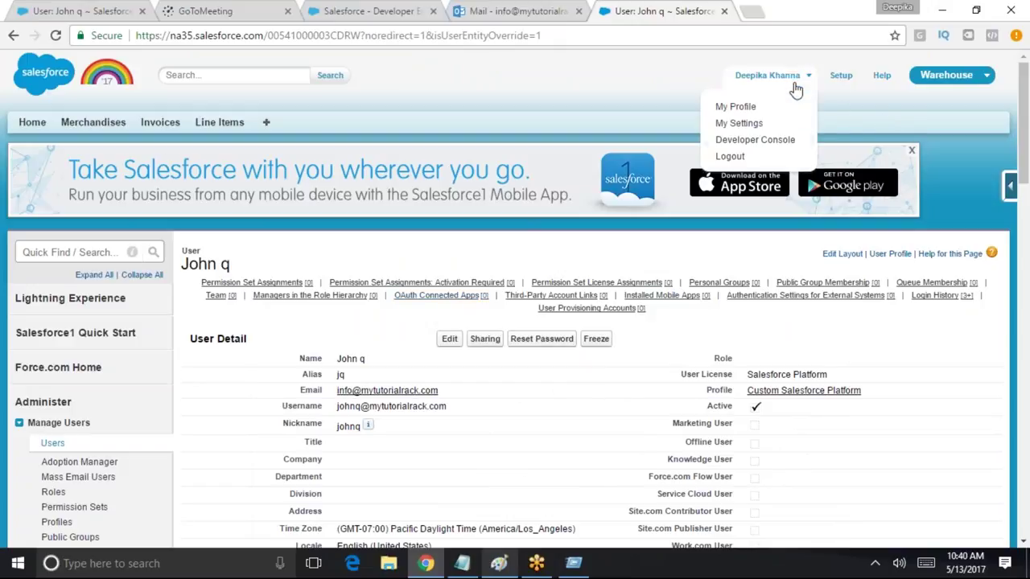
left_click(741, 158)
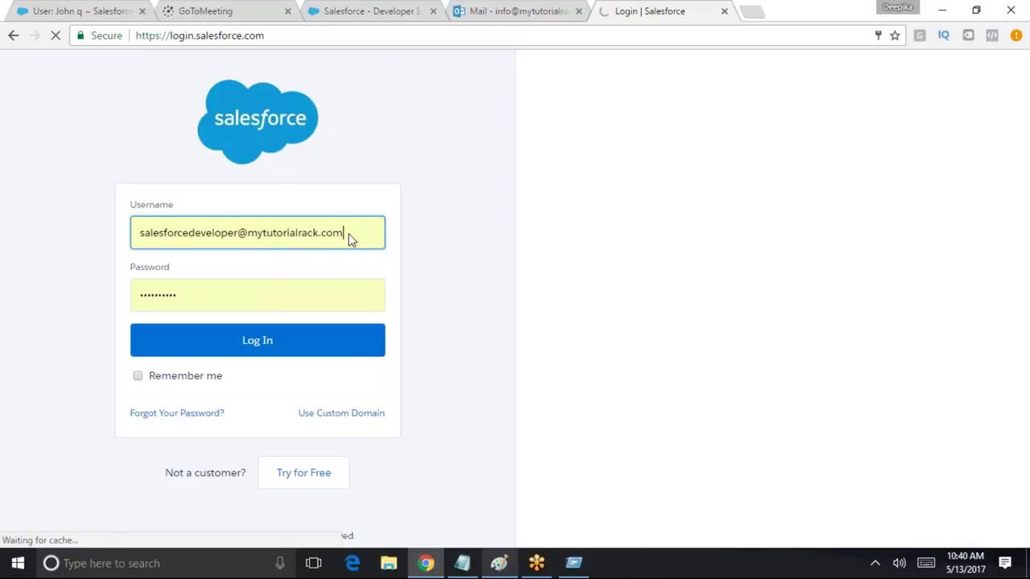
left_click(346, 235)
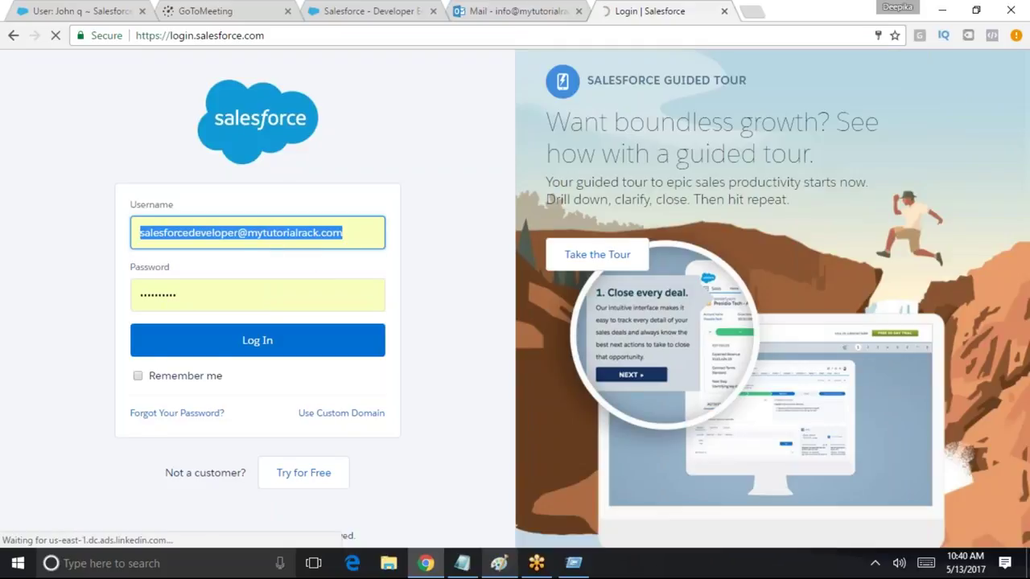
type("j")
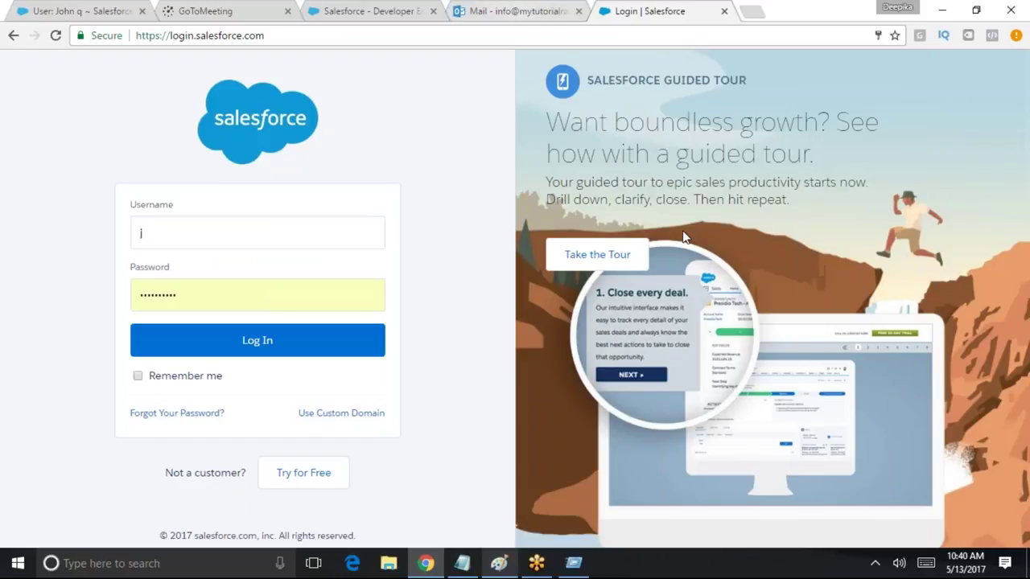
Copy the test user's username from the Outlook email into the login form
left_click(537, 13)
right_click(607, 338)
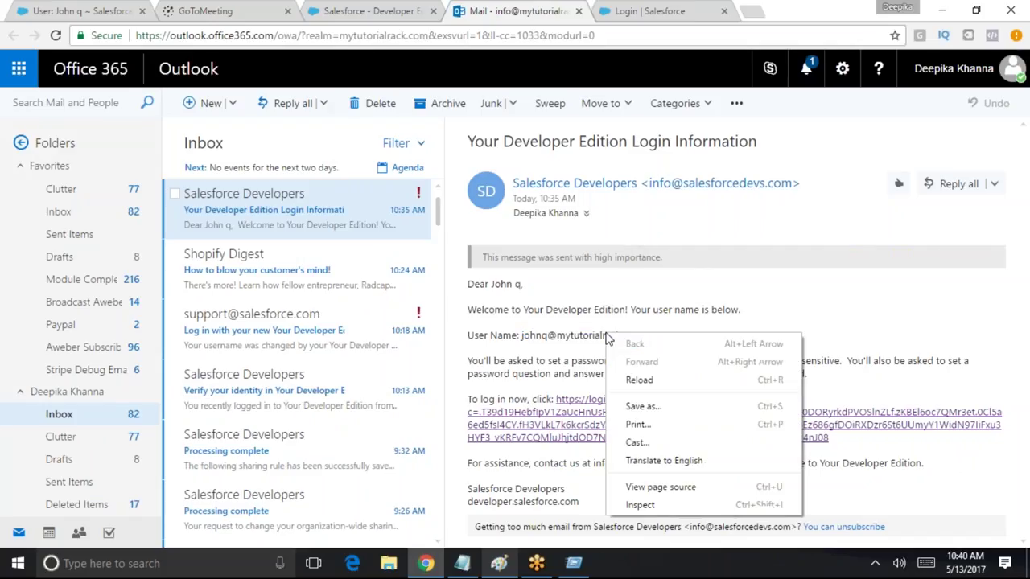
left_click(525, 339)
left_click_drag(521, 338, 650, 342)
key("ctrl+c")
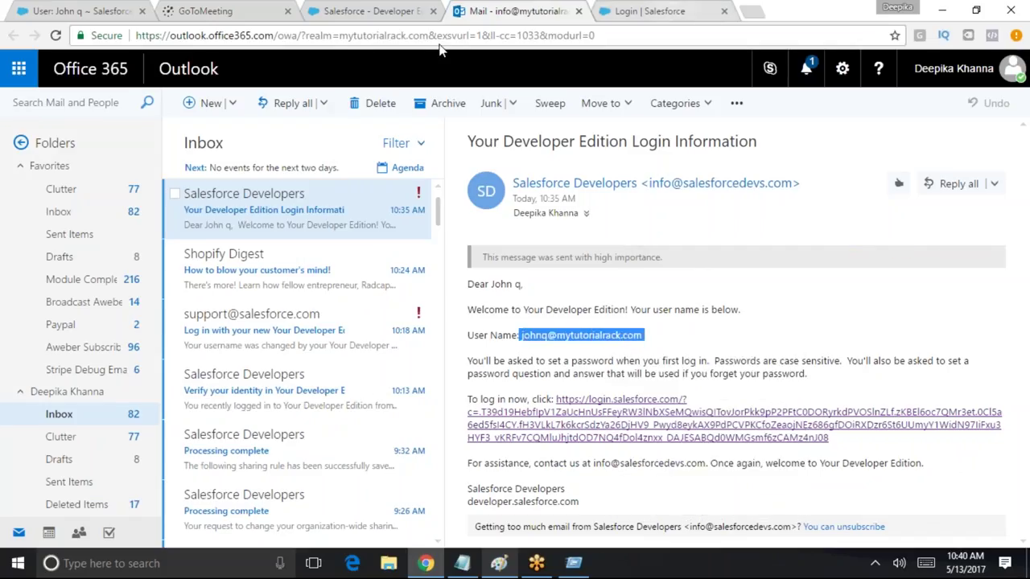
left_click(671, 8)
key("ctrl+v")
Enter the test user's password, retype it after a rejection, and sign in
left_click(242, 341)
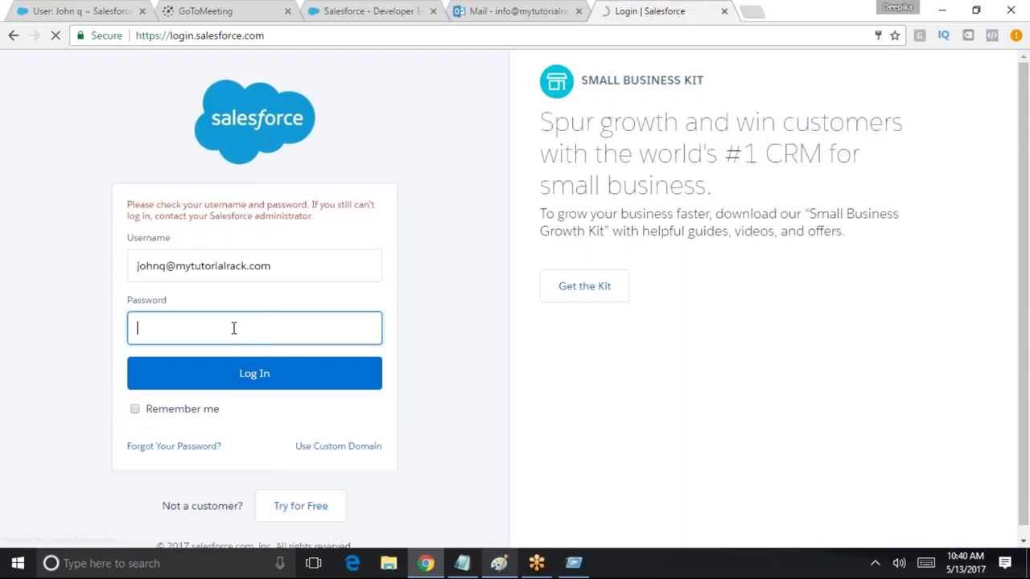
type("••••••••••")
left_click_drag(237, 323, 86, 316)
type("•••••••••••")
left_click(181, 374)
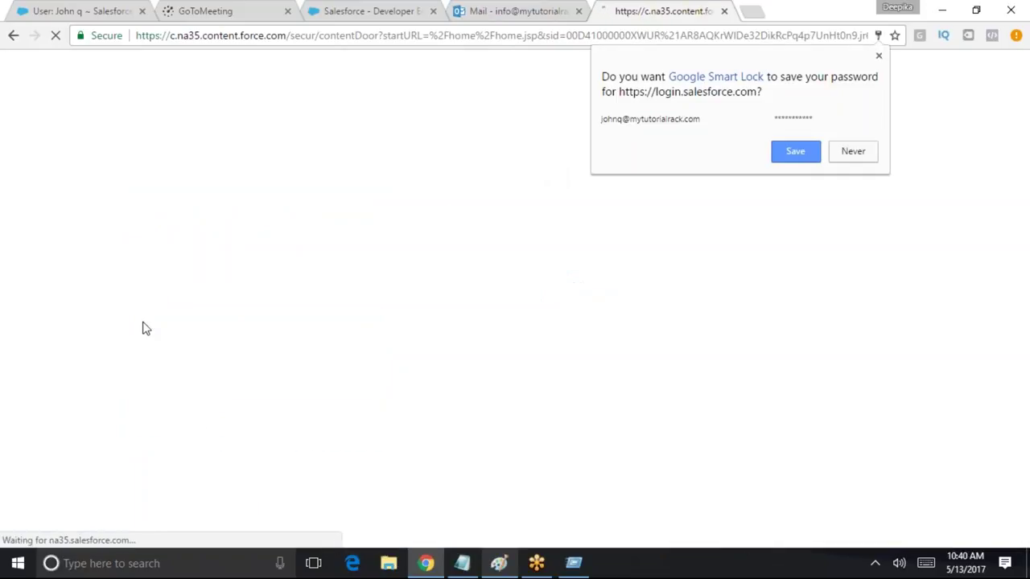
left_click(776, 152)
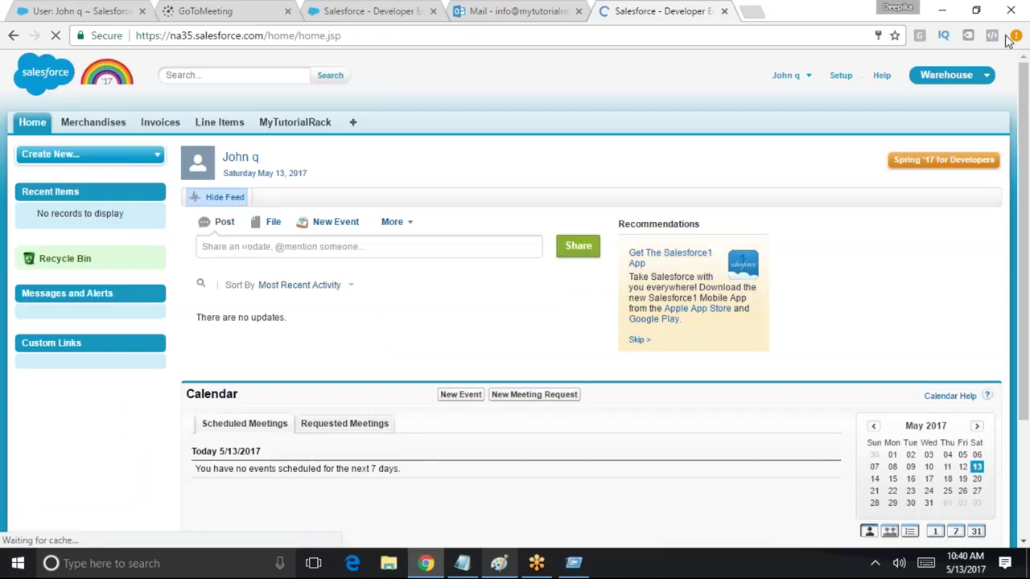
Open invoice INV-02 from the full Invoices list and locate its Open Date
left_click(97, 128)
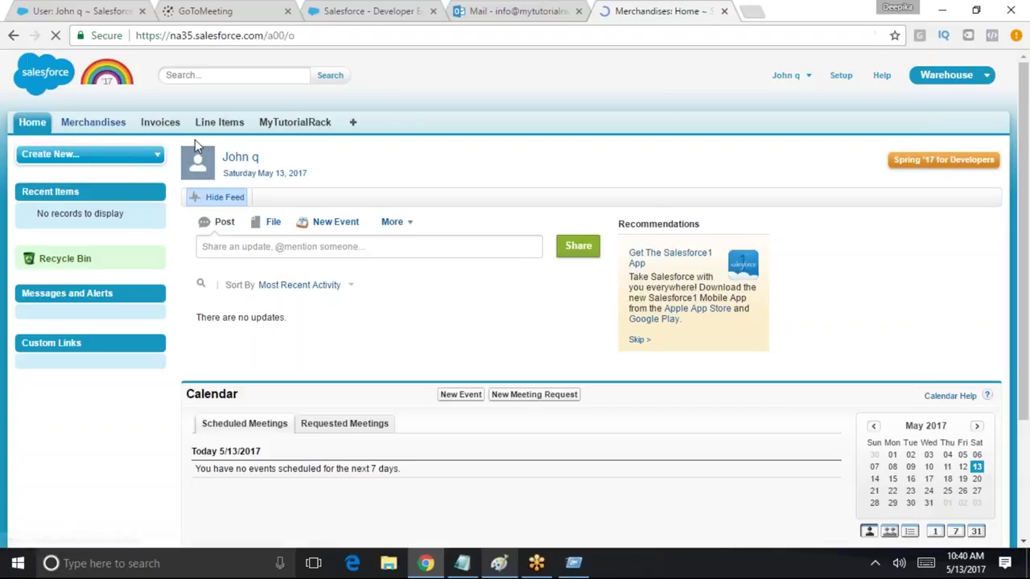
left_click(162, 124)
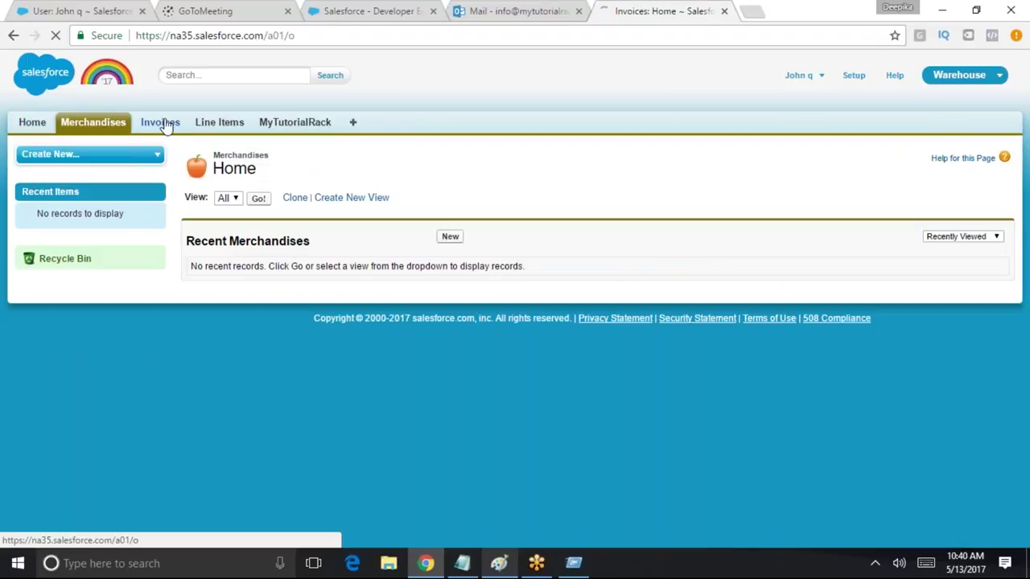
left_click(259, 198)
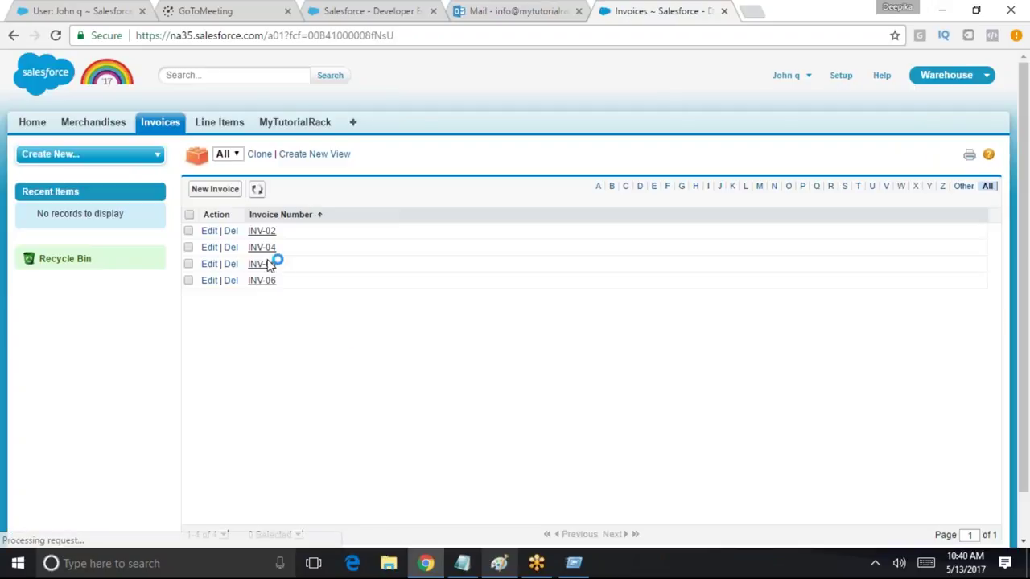
left_click(261, 232)
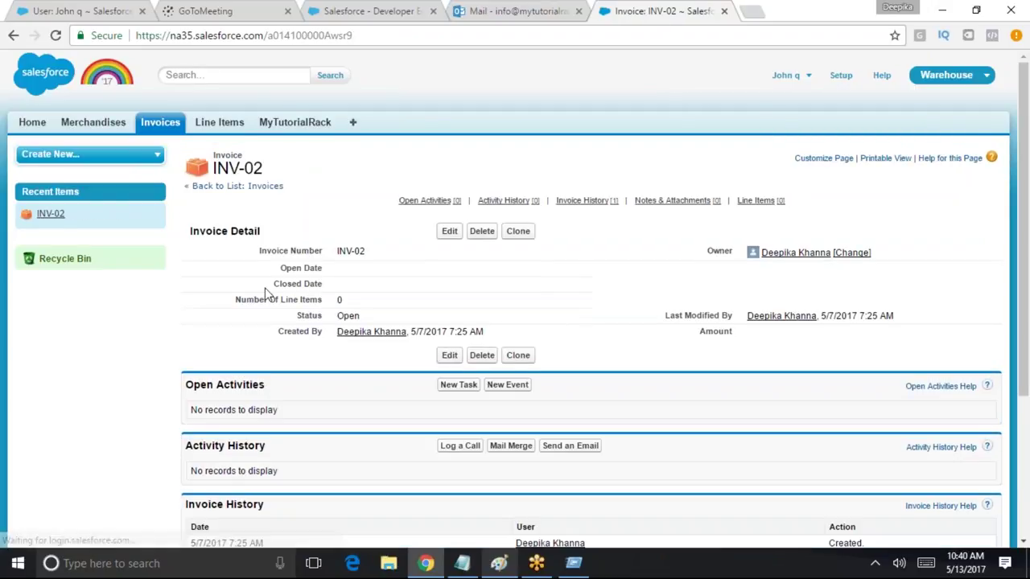
left_click_drag(325, 268, 356, 280)
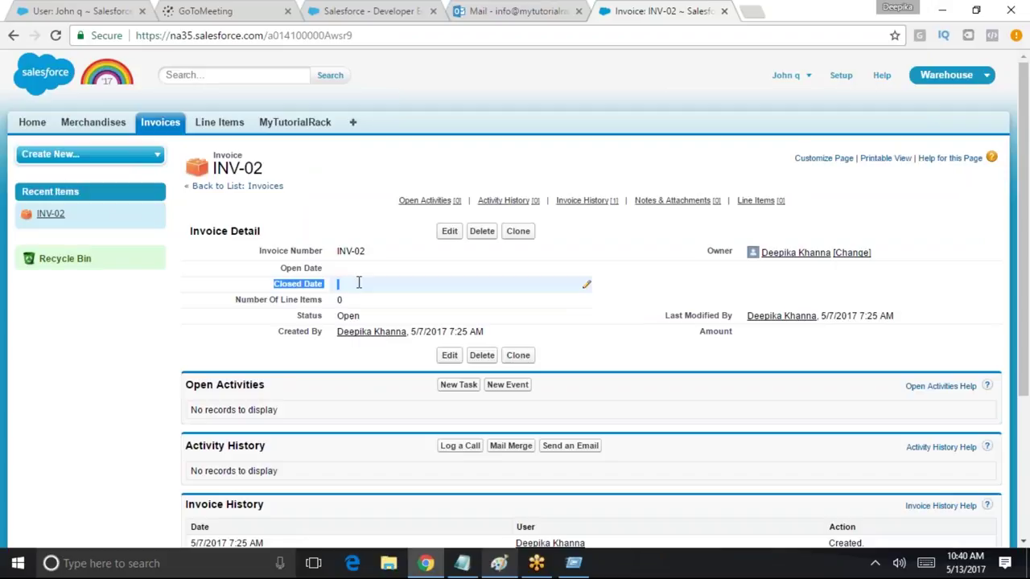
Set INV-02's Open Date to 5/16/2017 and Closed Date to 5/25/2017, then save
left_click(451, 234)
left_click(362, 272)
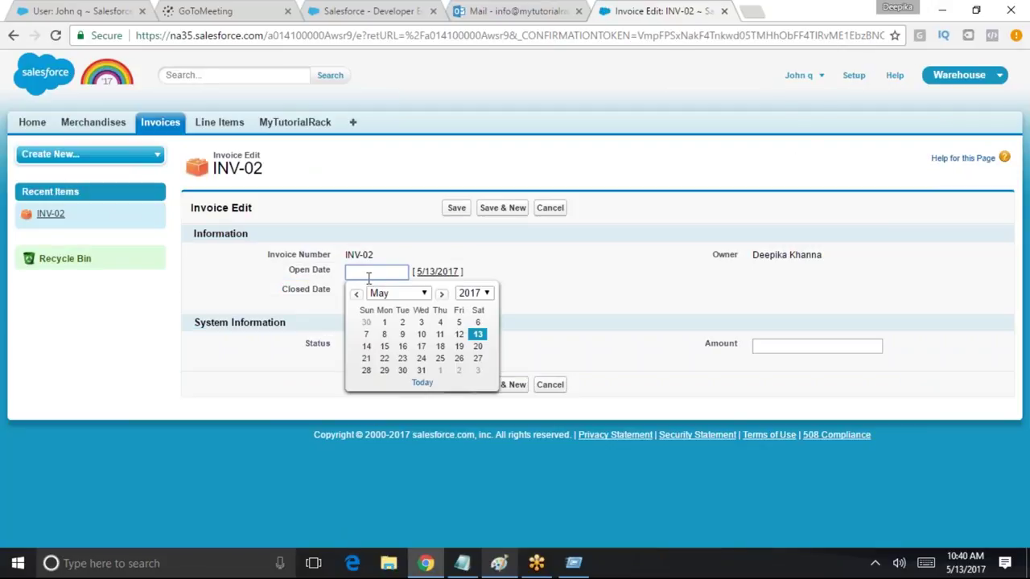
left_click(396, 348)
left_click(394, 293)
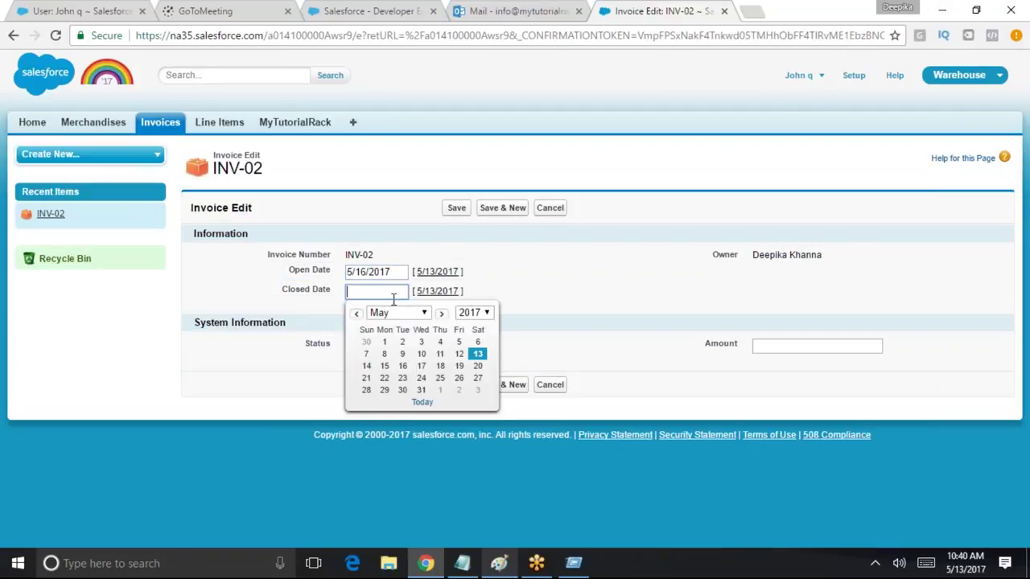
left_click(439, 379)
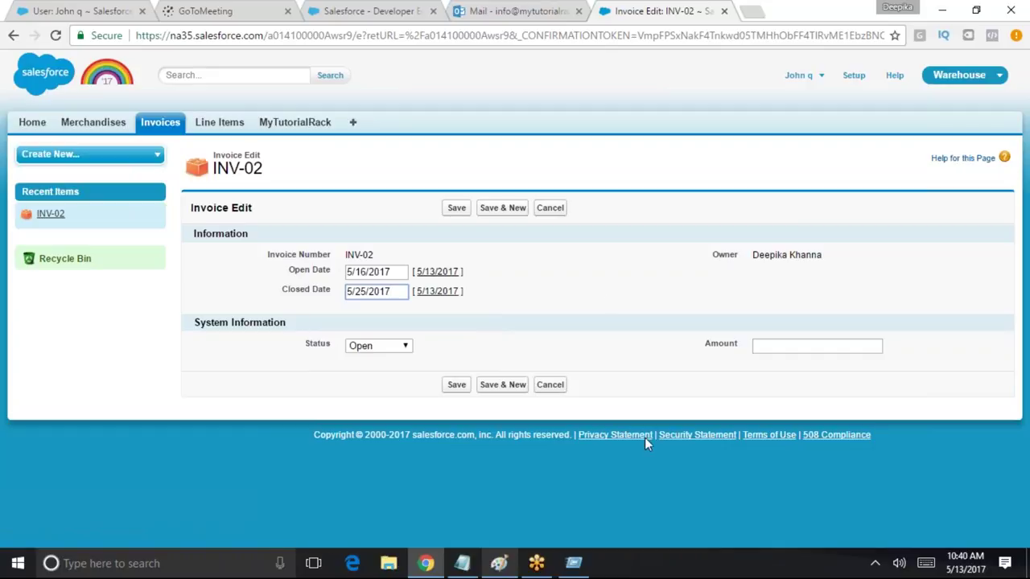
left_click(456, 209)
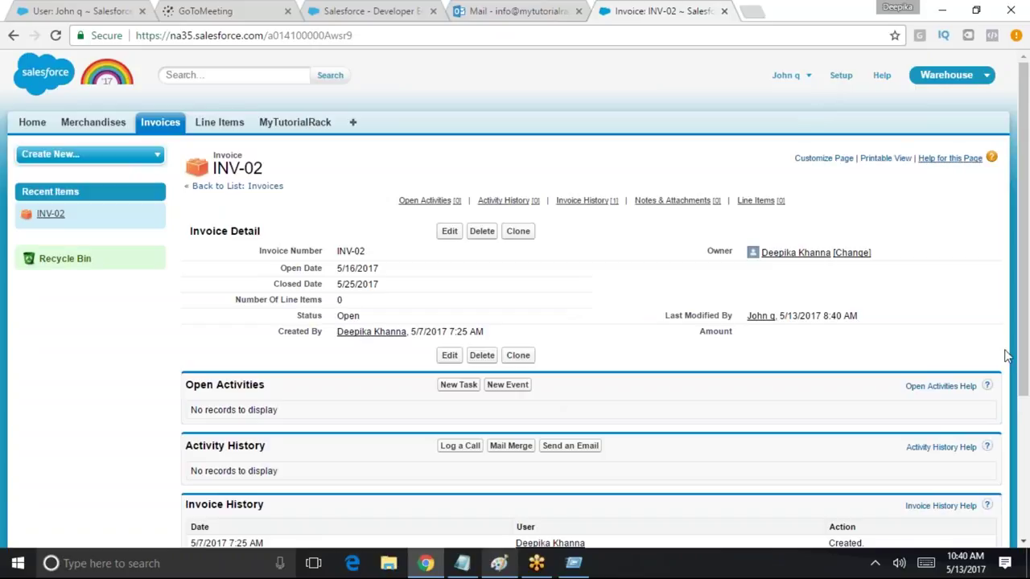
Sign out, log in with the second test user's saved login, and open invoice INV-05
left_click(807, 78)
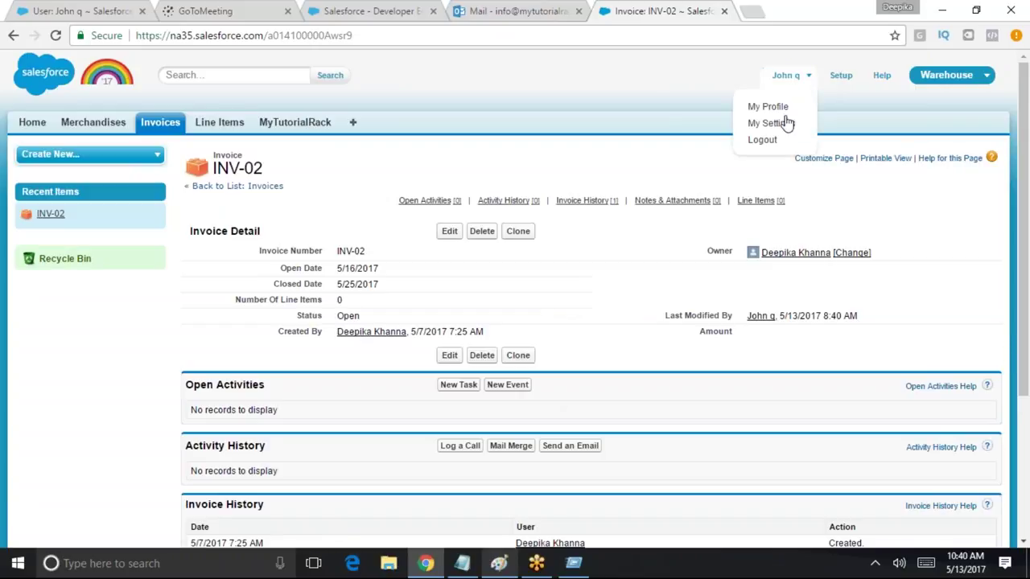
left_click(774, 139)
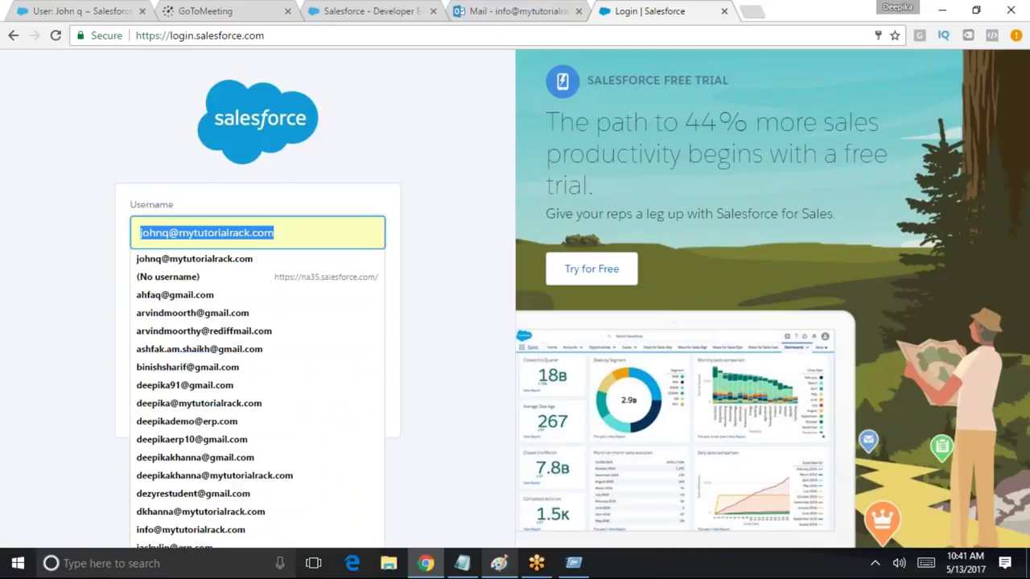
type("j")
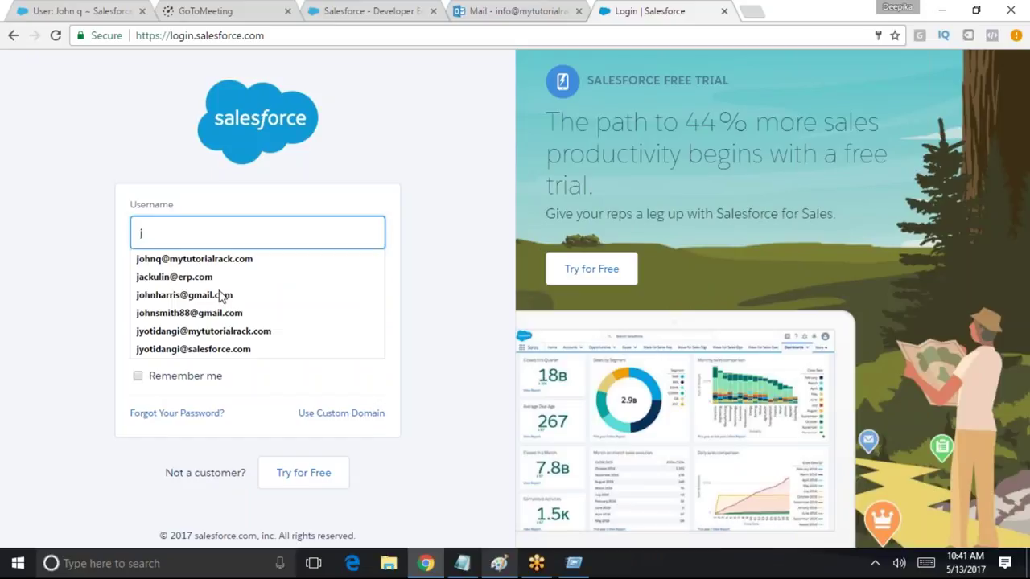
left_click(215, 338)
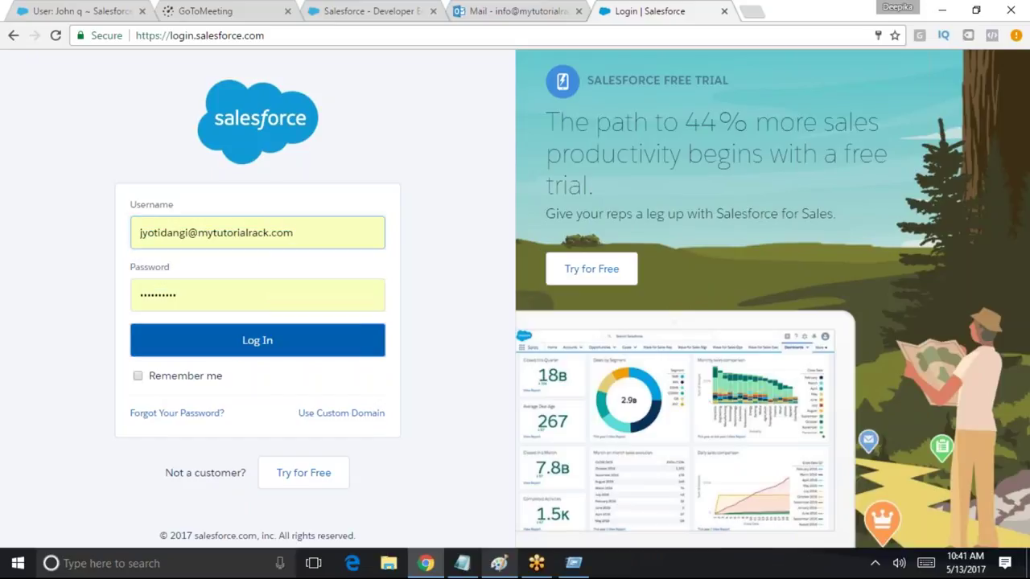
left_click(228, 347)
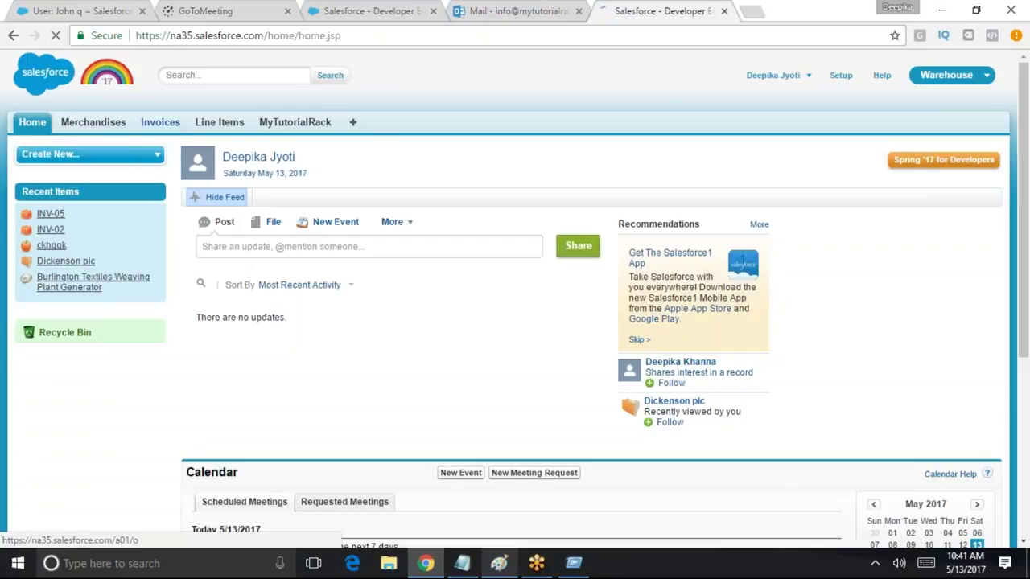
left_click(160, 125)
left_click(207, 283)
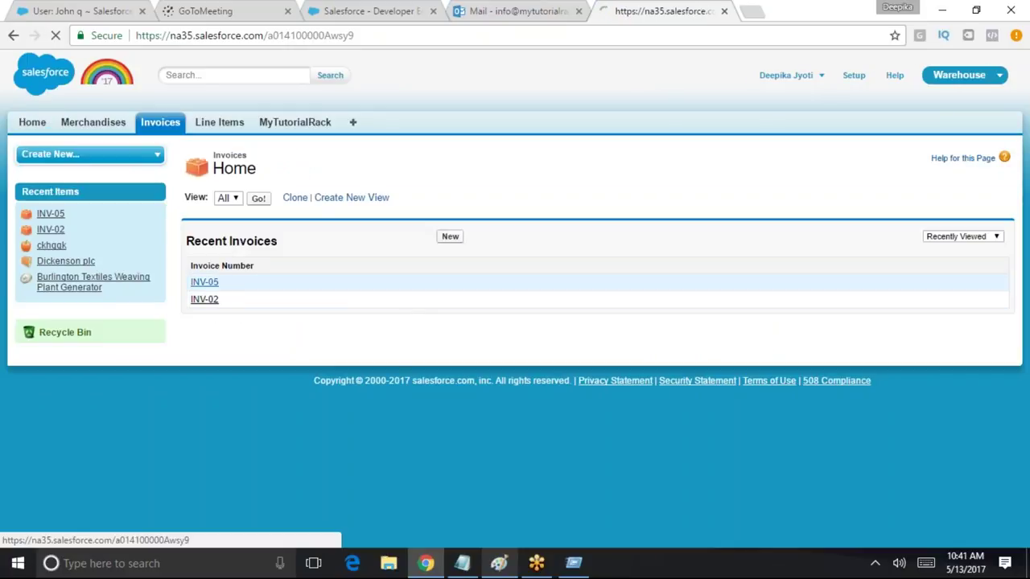
Edit INV-05 to check its read-only Open Date, then add ticked R and Σ marks in Paint
left_click(449, 231)
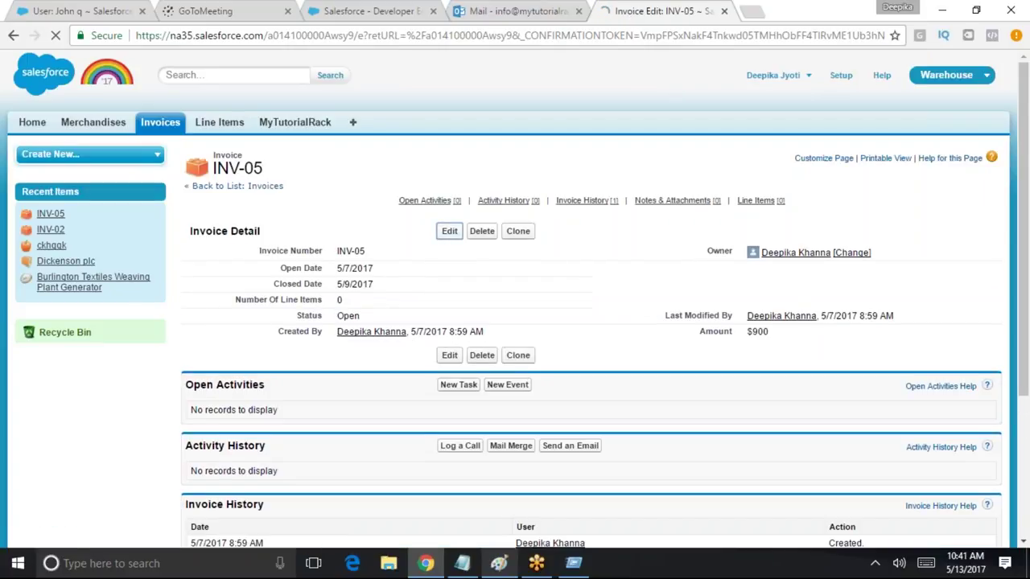
left_click_drag(345, 269, 394, 287)
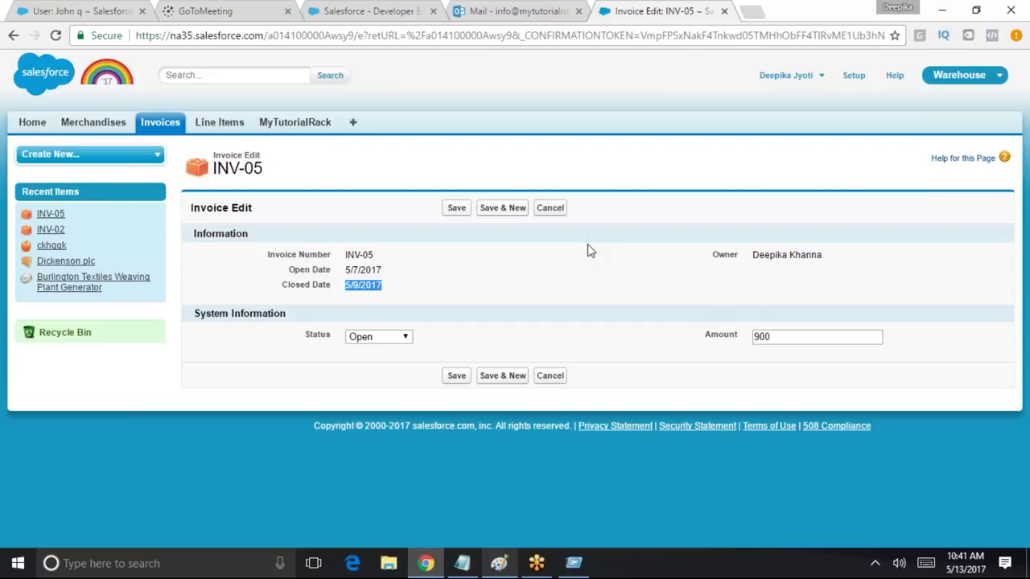
left_click(500, 565)
mouse_move(412, 441)
left_mouse_down()
mouse_move(415, 418)
mouse_move(453, 432)
left_mouse_up()
left_click_drag(621, 408, 625, 438)
left_click_drag(420, 466, 485, 451)
left_click_drag(608, 480, 657, 440)
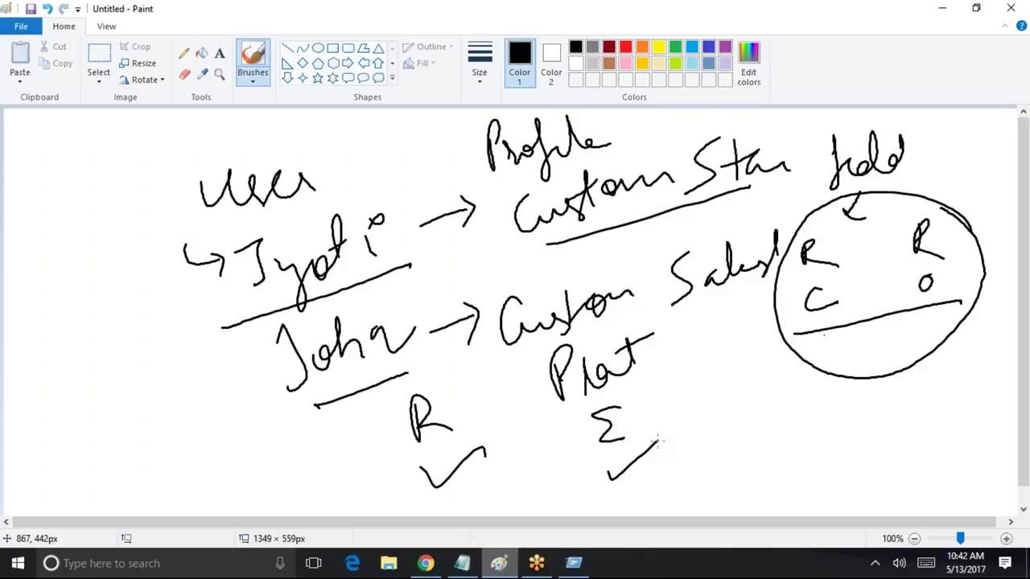
Circle the ticked R and Σ marks and add a stroke across the Σ tick
mouse_move(469, 390)
left_mouse_down()
mouse_move(466, 500)
mouse_move(463, 381)
left_mouse_up()
mouse_move(636, 400)
left_mouse_down()
mouse_move(632, 489)
mouse_move(643, 398)
left_mouse_up()
mouse_move(481, 486)
left_mouse_down()
mouse_move(450, 495)
mouse_move(482, 487)
left_mouse_up()
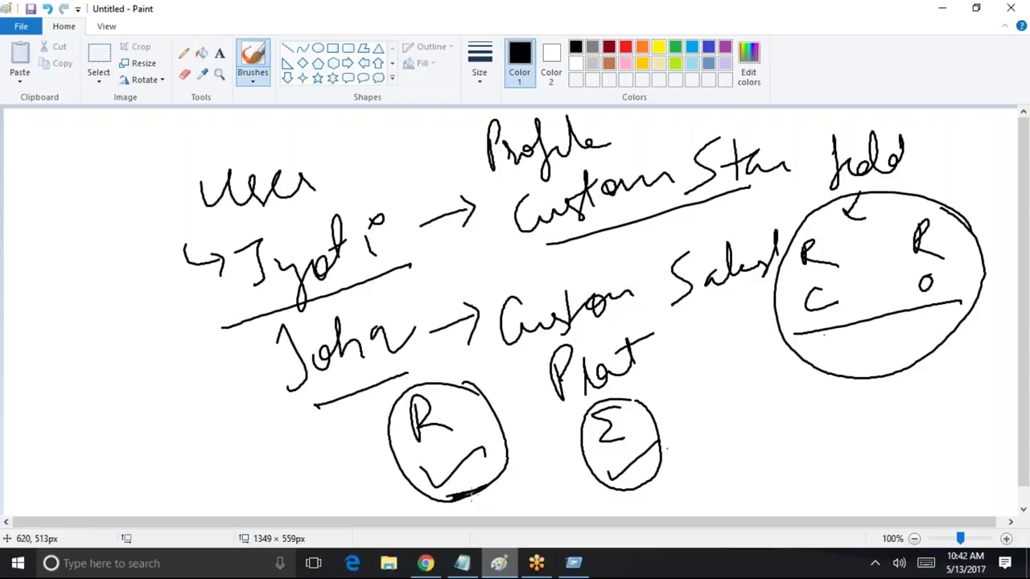
left_click_drag(619, 469, 704, 459)
left_click(937, 9)
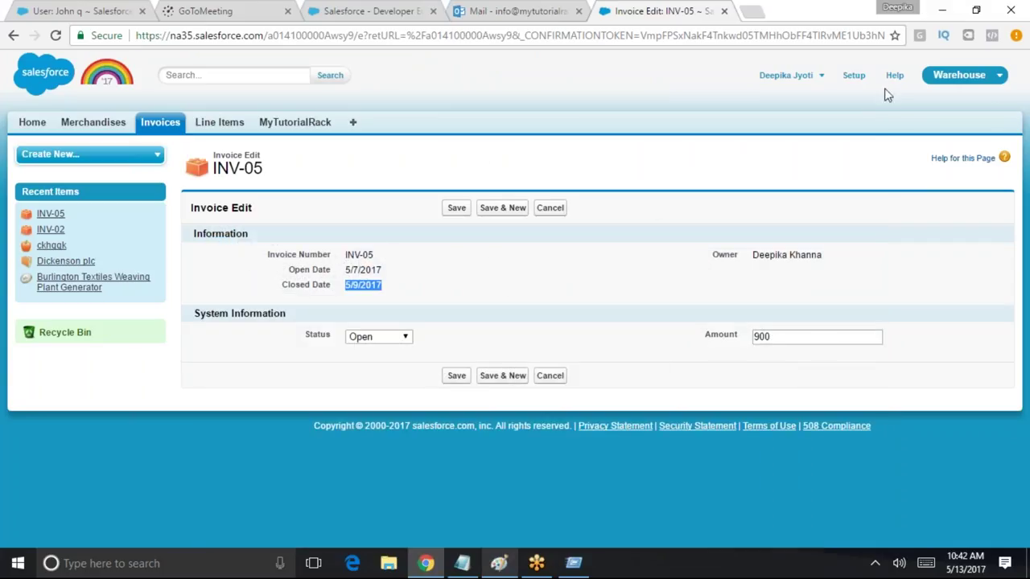
Sign out of the second test user and log back in as the administrator
left_click(786, 75)
left_click(774, 131)
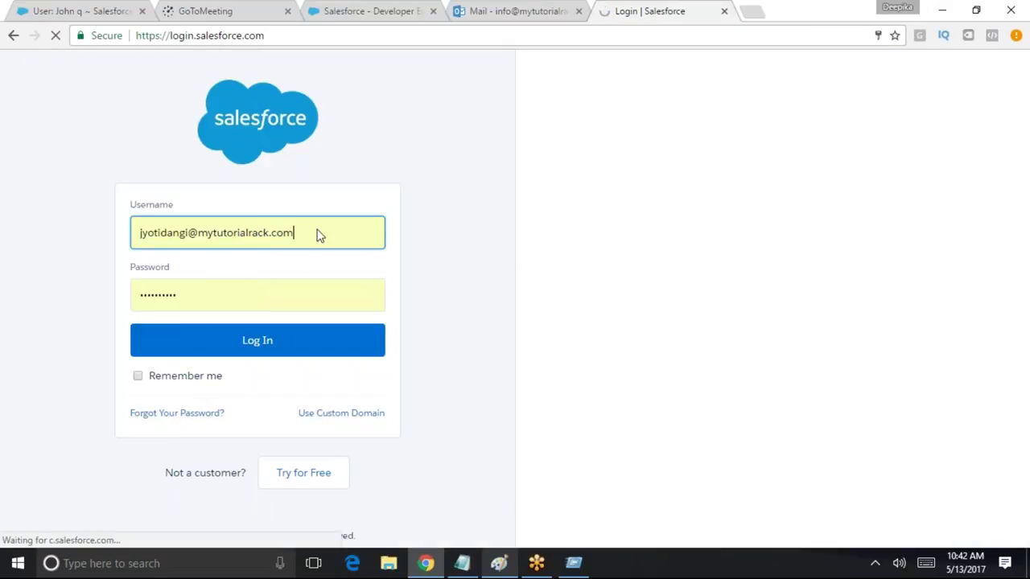
left_click_drag(317, 232, 87, 230)
type("s")
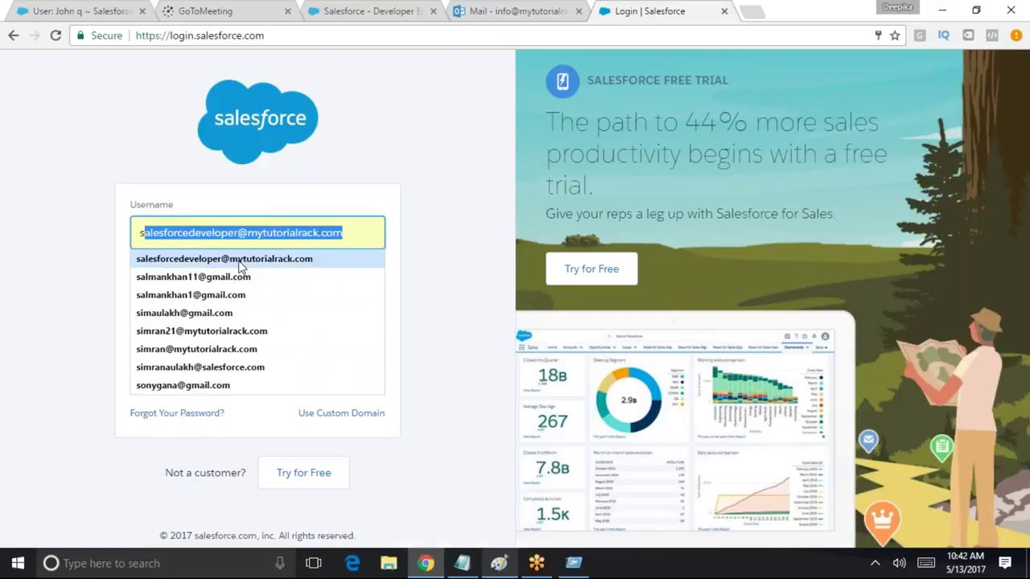
left_click(240, 259)
left_click(276, 343)
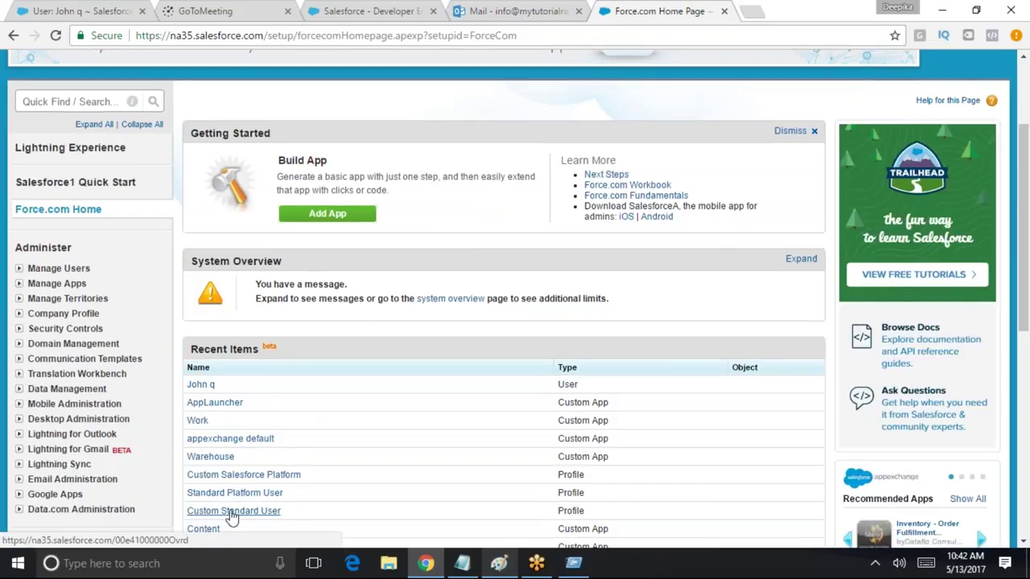
Open the Custom Standard User profile's Invoice field-level security in edit mode
left_click(228, 512)
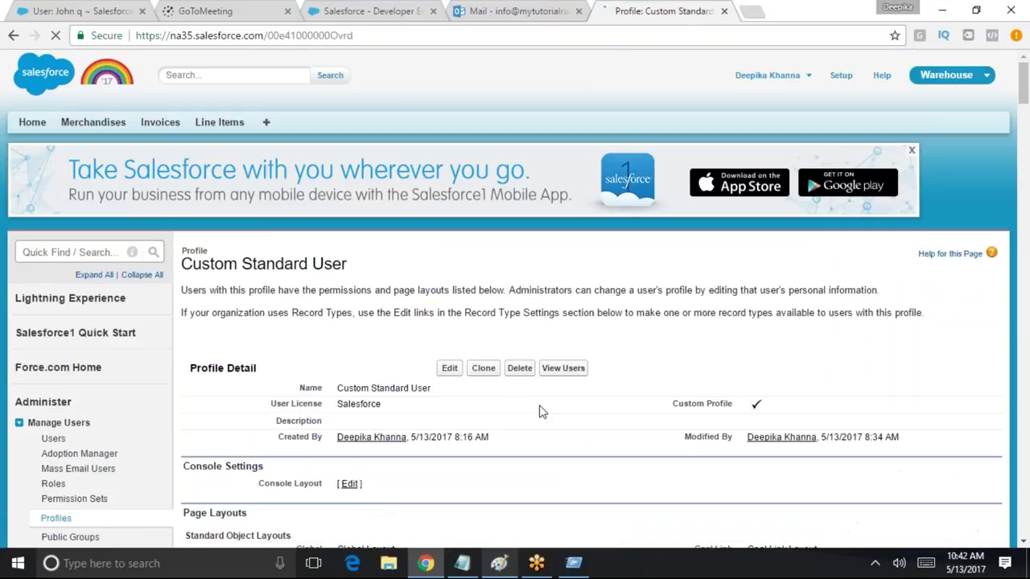
mouse_move(719, 361)
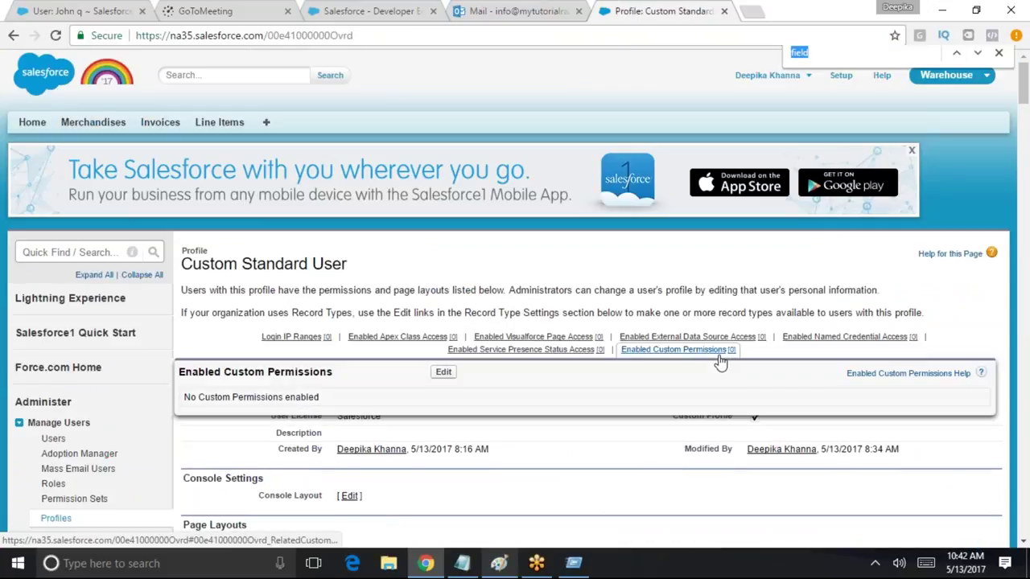
key("ctrl+f")
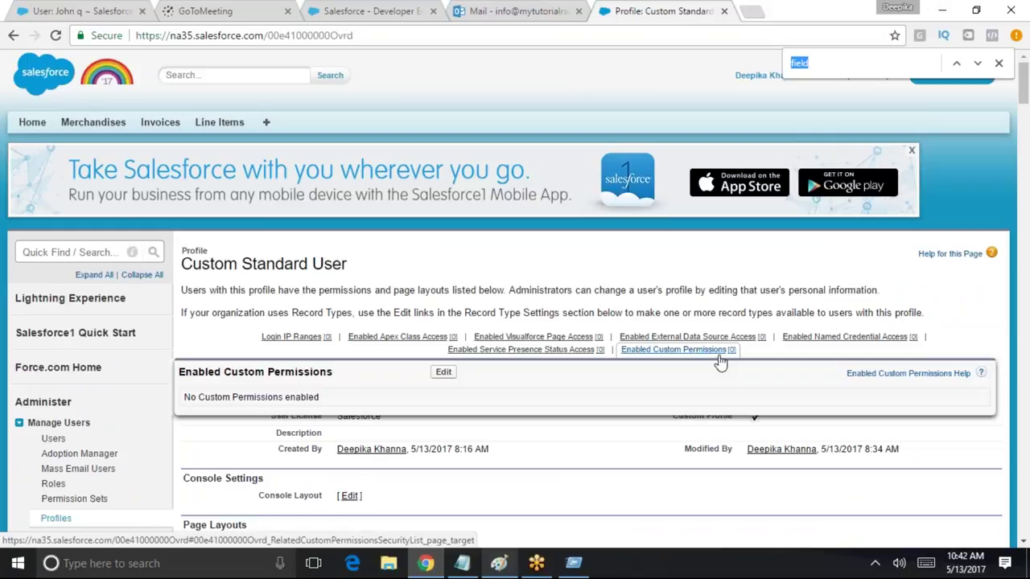
type("field")
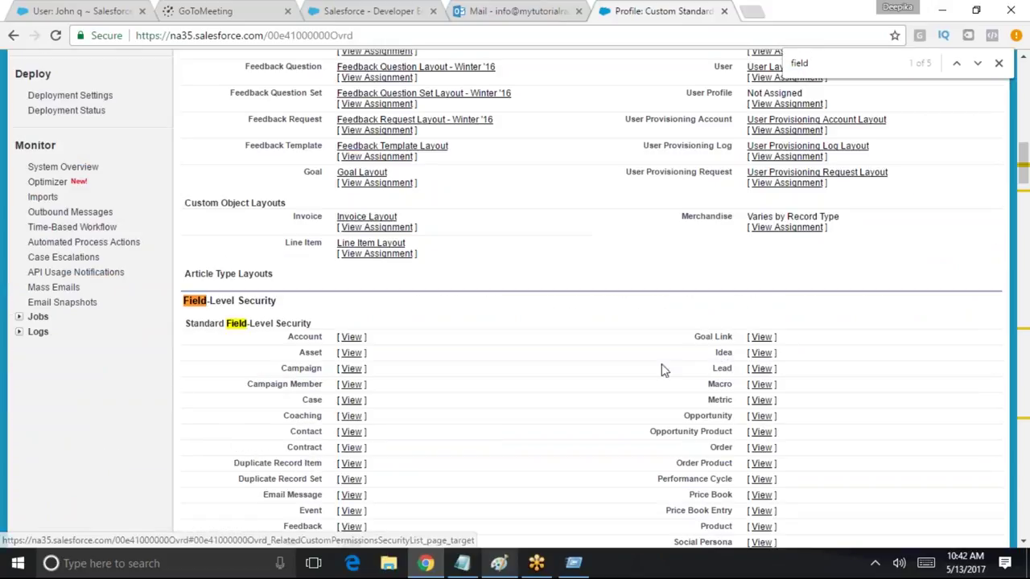
scroll(522, 371, "down", 2)
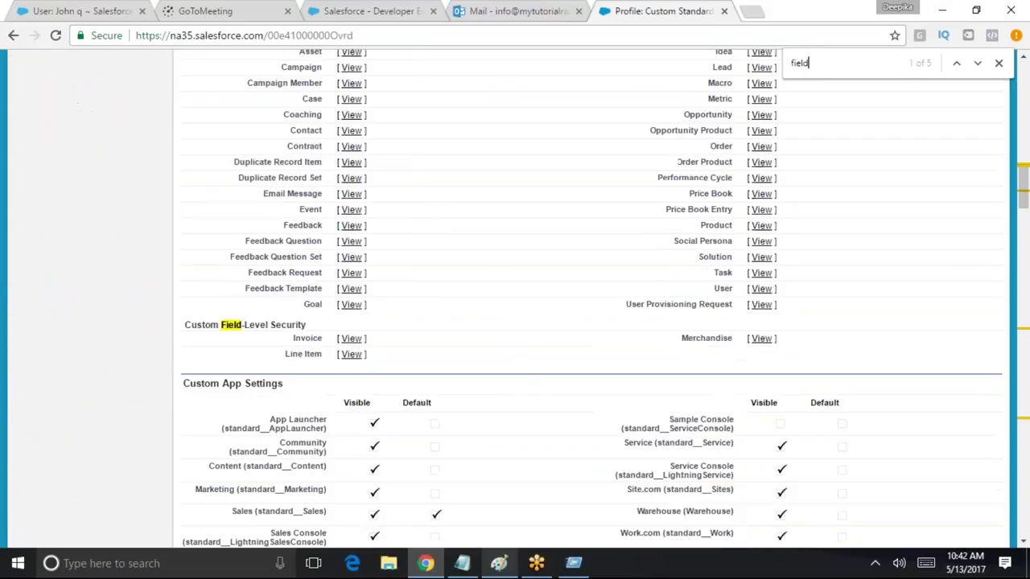
left_click(351, 337)
scroll(372, 429, "down", 3)
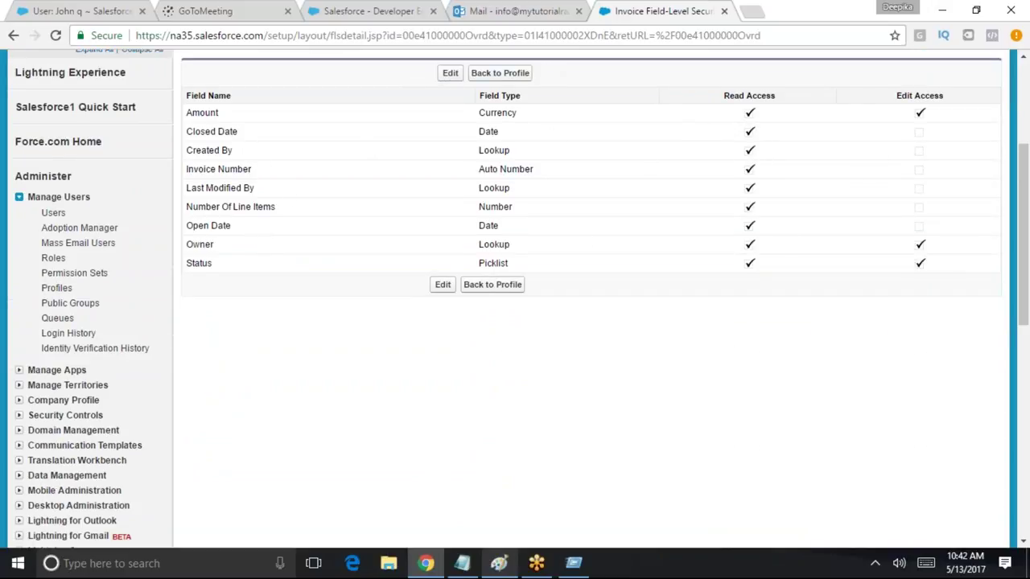
left_click(450, 72)
scroll(836, 253, "down", 3)
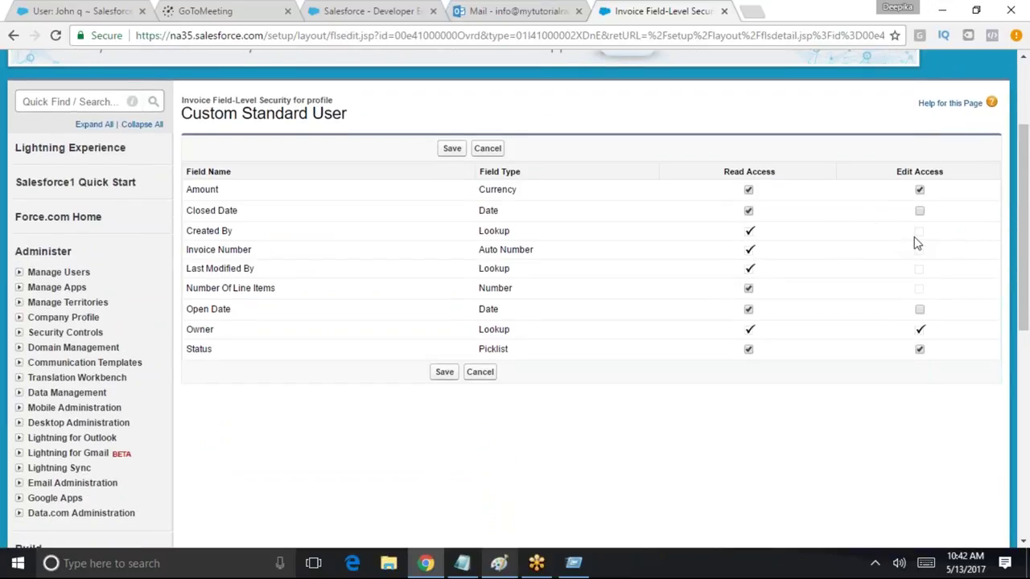
Leave Closed Date read-only after toggling its edit access, reviewing the Invoice field rows
left_click(920, 211)
left_click(920, 211)
left_click_drag(478, 210, 639, 209)
left_click_drag(184, 308, 335, 306)
left_click(734, 322)
mouse_move(925, 240)
left_mouse_down()
mouse_move(925, 278)
mouse_move(925, 239)
mouse_move(927, 255)
left_mouse_up()
left_click(1002, 284)
Give Open Date both read and edit access
left_click(749, 311)
left_click(921, 312)
left_click(919, 311)
Review the read-only fields from Created By to Number Of Line Items
left_click_drag(486, 234, 497, 251)
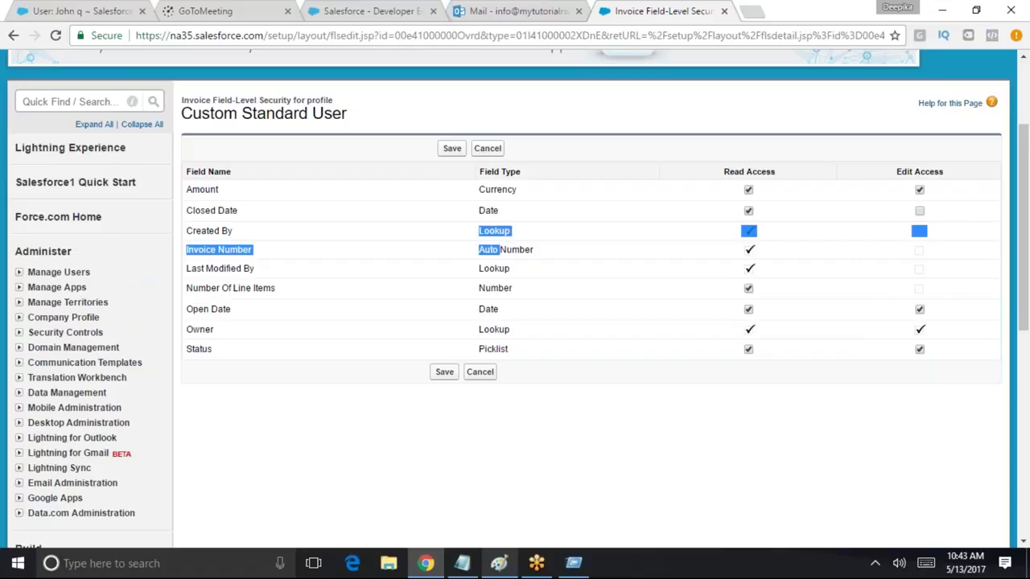
double_click(495, 270)
double_click(492, 286)
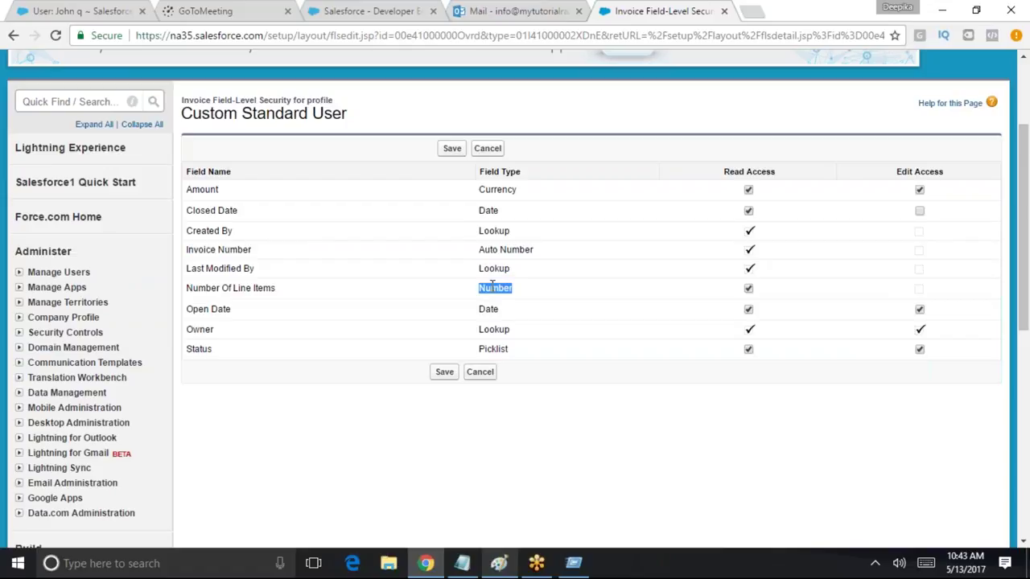
left_click_drag(479, 234, 520, 294)
left_click(540, 308)
triple_click(527, 250)
double_click(489, 269)
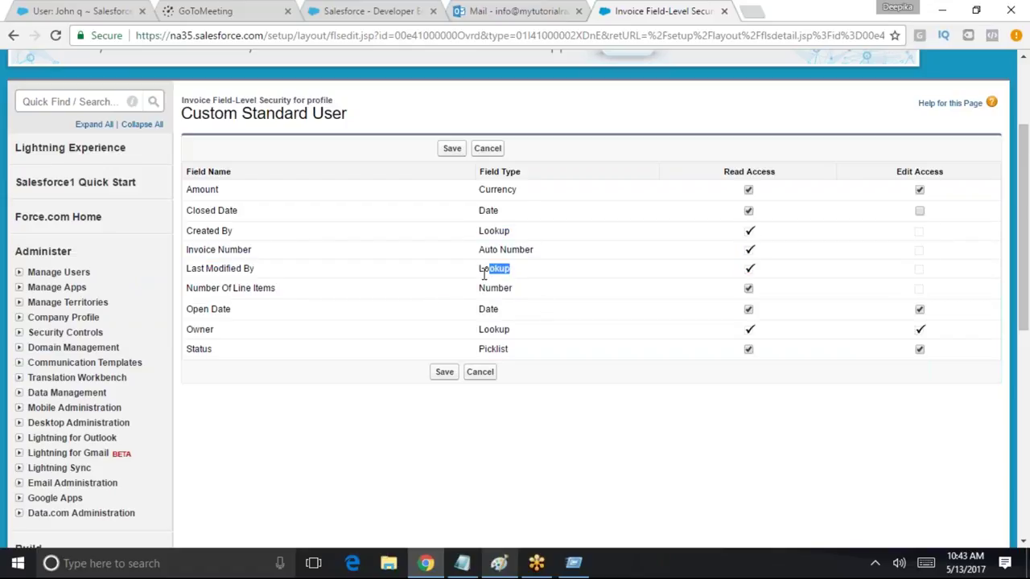
left_click(518, 298)
left_click_drag(276, 288, 190, 294)
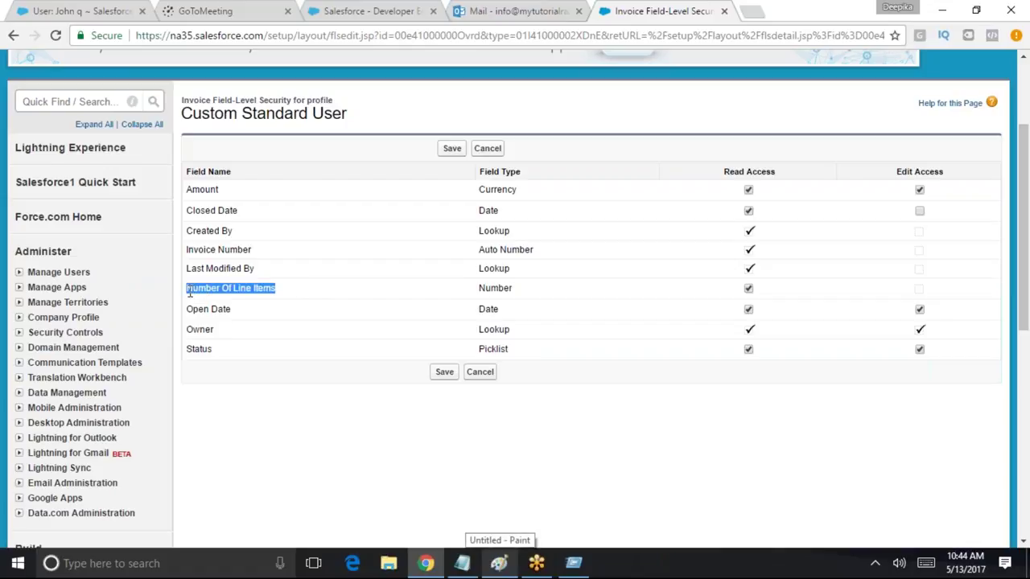
left_click(332, 299)
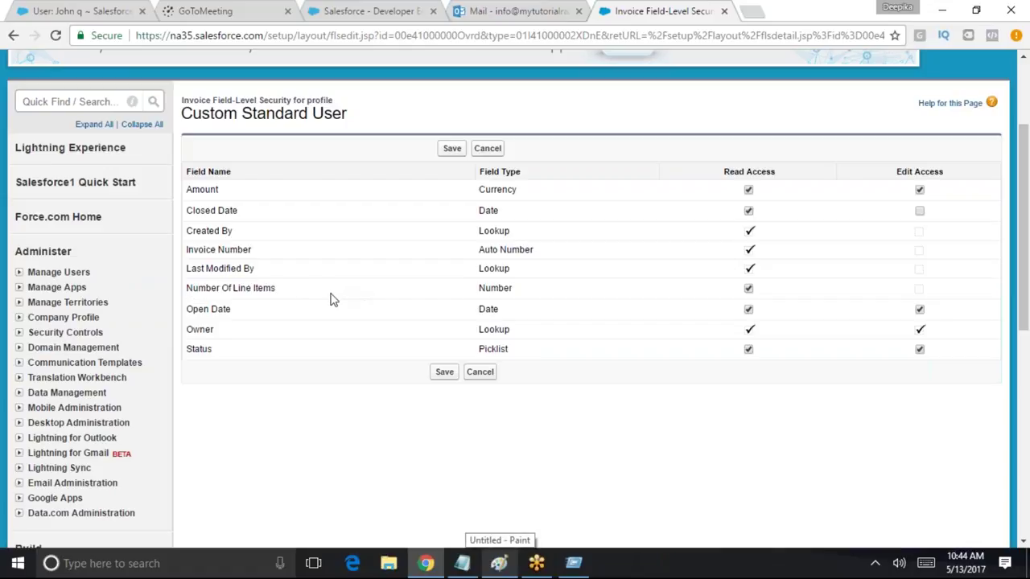
Save the Invoice field-level security and log out of the administrator account
left_click(444, 371)
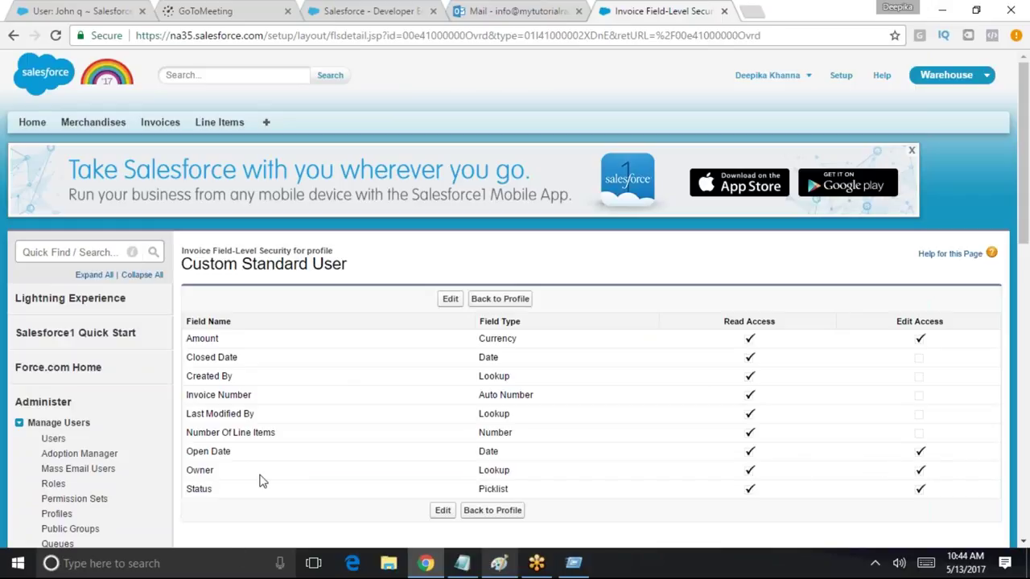
left_click(807, 76)
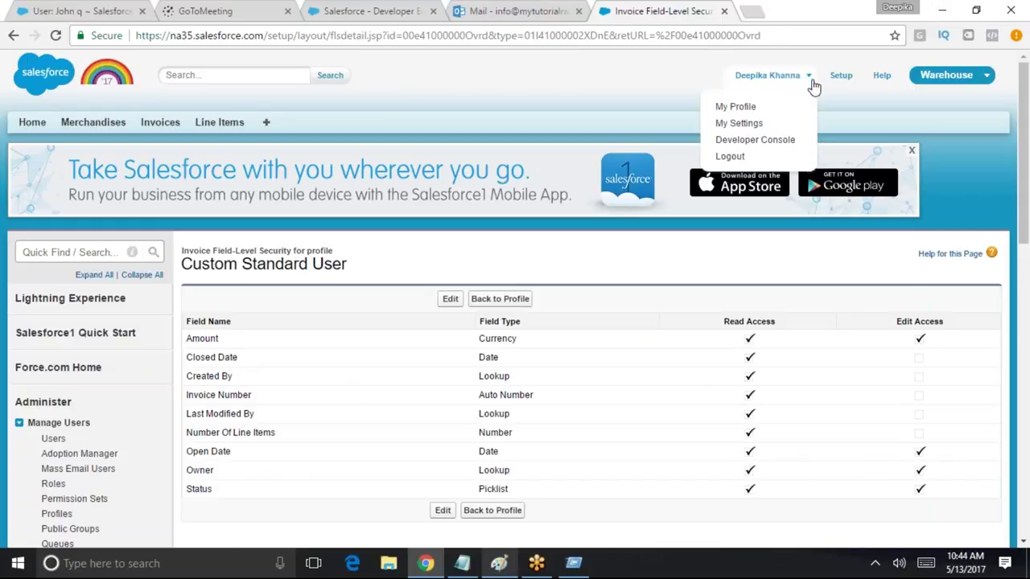
left_click(761, 157)
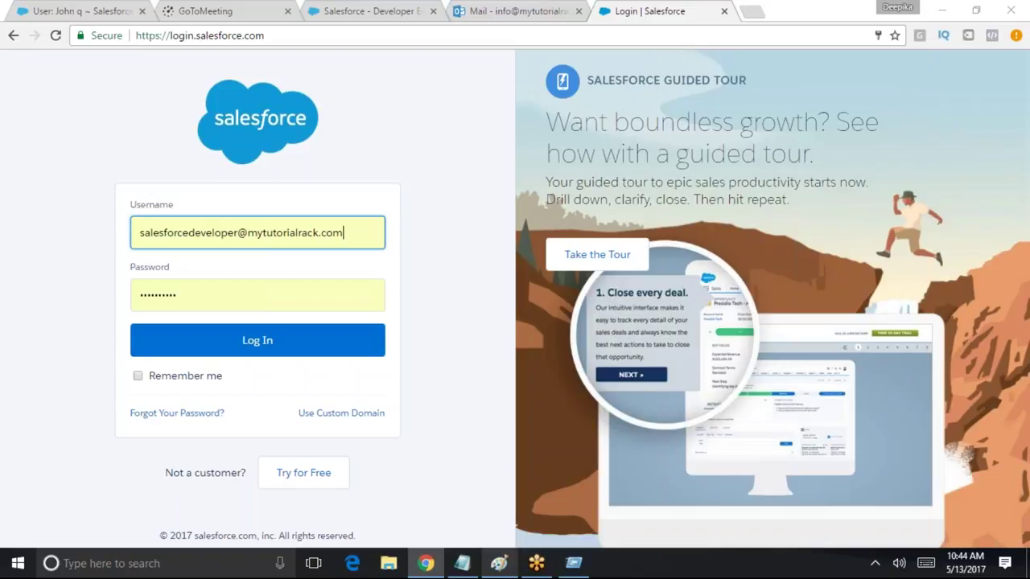
left_click(426, 563)
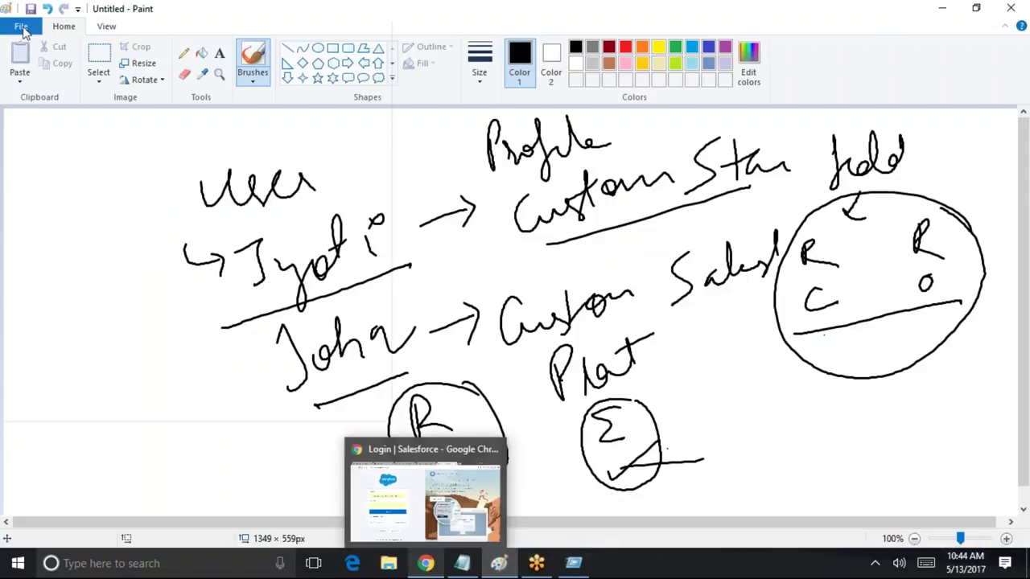
Start a new blank Paint image, discarding the old sketch without saving
left_click(25, 28)
left_click(37, 54)
left_click(539, 282)
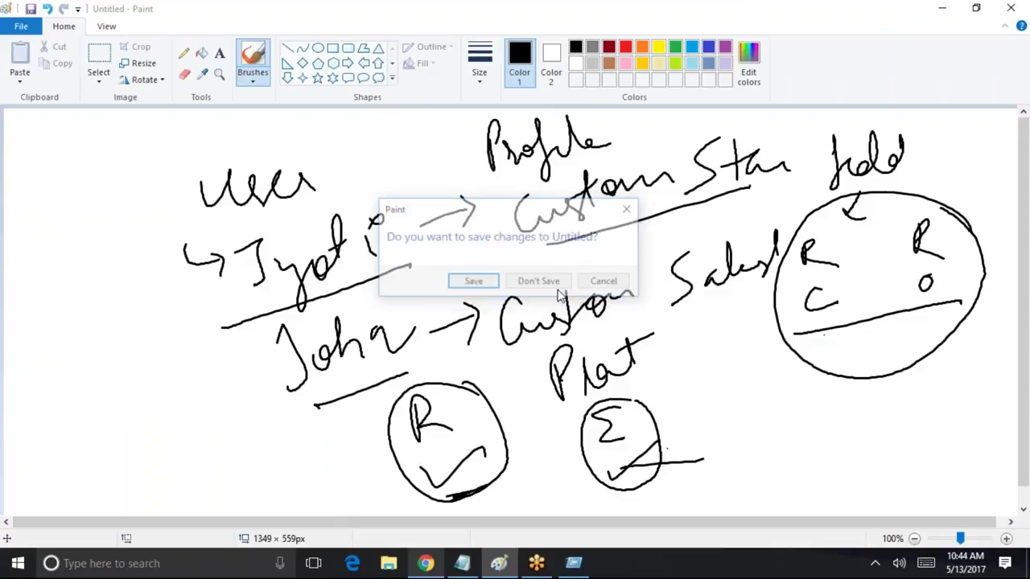
Handwrite 'Stand' (crossed out as 'Cus') and 'Plat', then 'Cust Sta' below
mouse_move(289, 169)
left_mouse_down()
mouse_move(273, 205)
mouse_move(395, 181)
left_mouse_up()
left_click_drag(402, 132, 398, 174)
mouse_move(429, 142)
left_mouse_down()
mouse_move(431, 179)
mouse_move(431, 164)
left_mouse_up()
mouse_move(455, 179)
left_mouse_down()
mouse_move(460, 169)
mouse_move(525, 165)
mouse_move(527, 131)
left_mouse_up()
left_click_drag(508, 161, 534, 155)
mouse_move(315, 183)
left_mouse_down()
mouse_move(371, 173)
mouse_move(307, 200)
left_mouse_up()
mouse_move(246, 138)
left_mouse_down()
mouse_move(243, 161)
mouse_move(289, 147)
left_mouse_up()
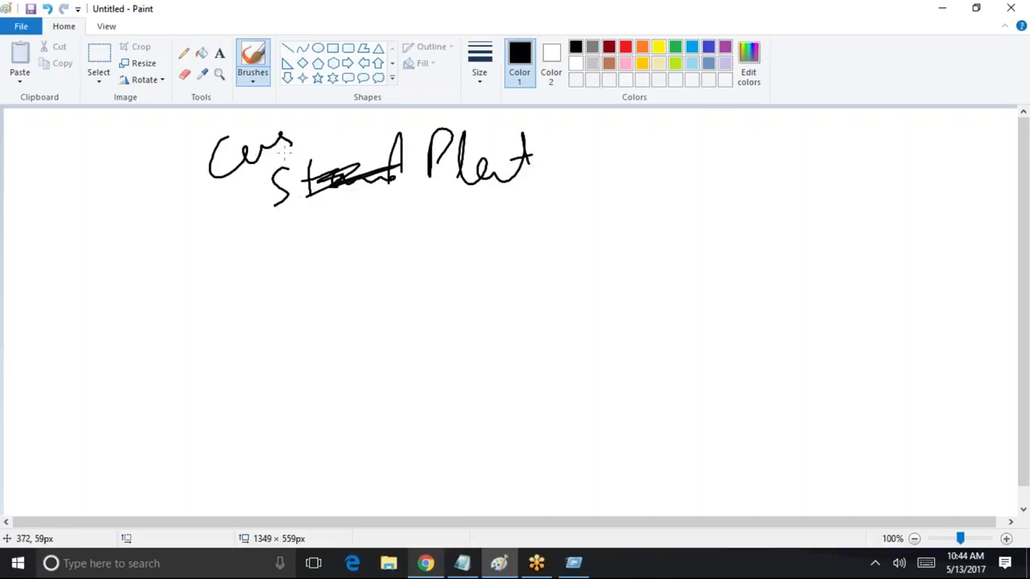
mouse_move(265, 248)
left_mouse_down()
mouse_move(245, 284)
mouse_move(322, 257)
left_mouse_up()
mouse_move(337, 224)
left_mouse_down()
mouse_move(312, 284)
mouse_move(345, 249)
left_mouse_up()
mouse_move(452, 220)
left_mouse_down()
mouse_move(422, 292)
mouse_move(487, 256)
mouse_move(506, 259)
left_mouse_up()
left_click_drag(557, 157, 639, 140)
left_click_drag(618, 130, 629, 153)
Add 'R → C' after the second line and an underlined 'RΣ → Open' note beneath
mouse_move(557, 258)
left_mouse_down()
mouse_move(637, 229)
mouse_move(640, 259)
left_mouse_up()
left_click_drag(434, 319, 452, 322)
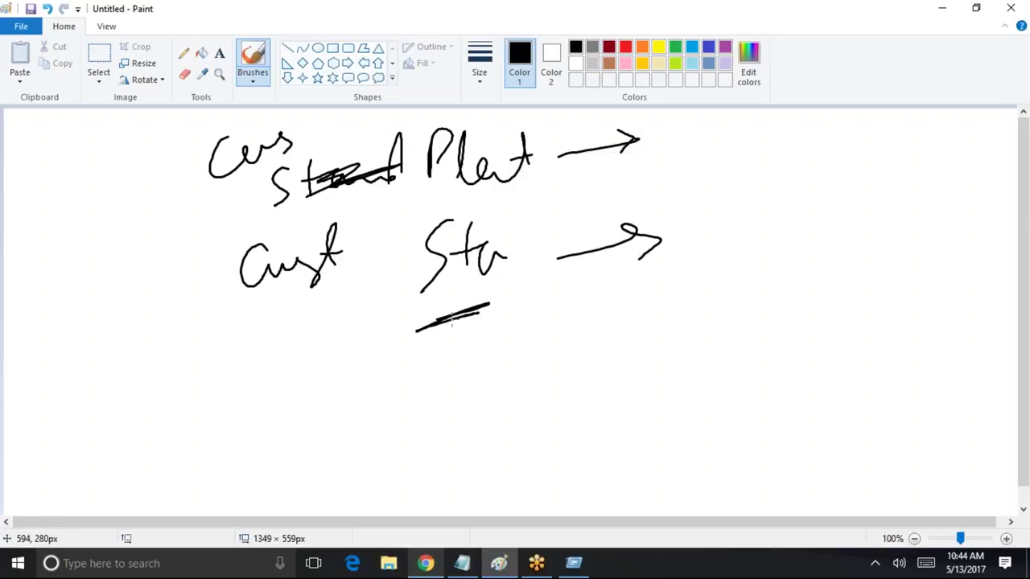
mouse_move(714, 253)
left_mouse_down()
mouse_move(745, 258)
mouse_move(801, 230)
mouse_move(795, 253)
left_mouse_up()
left_click_drag(868, 222, 884, 231)
mouse_move(722, 300)
left_mouse_down()
mouse_move(748, 289)
mouse_move(761, 336)
left_mouse_up()
left_click_drag(671, 313, 672, 351)
mouse_move(674, 311)
left_mouse_down()
mouse_move(677, 333)
mouse_move(714, 346)
left_mouse_up()
mouse_move(782, 319)
left_mouse_down()
mouse_move(834, 312)
mouse_move(821, 323)
left_mouse_up()
mouse_move(884, 291)
left_mouse_down()
mouse_move(873, 314)
mouse_move(885, 292)
left_mouse_up()
mouse_move(900, 322)
left_mouse_down()
mouse_move(922, 299)
mouse_move(906, 309)
left_mouse_up()
mouse_move(933, 295)
left_mouse_down()
mouse_move(934, 319)
mouse_move(979, 304)
left_mouse_up()
left_click_drag(874, 351, 989, 336)
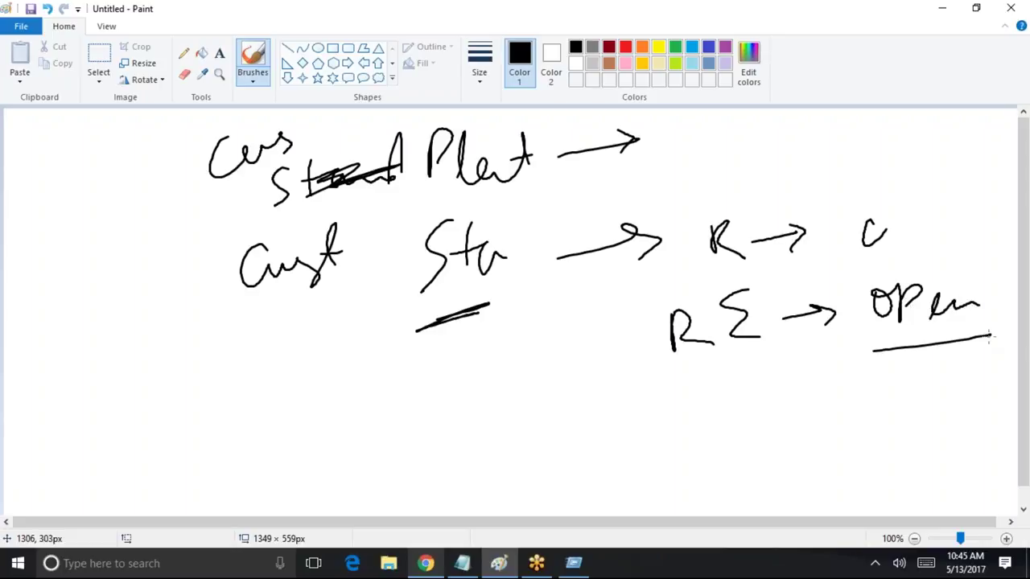
left_click_drag(644, 387, 795, 364)
left_click_drag(221, 236, 289, 220)
Write the test user's name after the top arrow and underline the key notes
mouse_move(700, 148)
left_mouse_down()
mouse_move(713, 142)
mouse_move(709, 195)
left_mouse_up()
mouse_move(743, 157)
left_mouse_down()
mouse_move(735, 164)
mouse_move(770, 130)
mouse_move(798, 165)
mouse_move(843, 159)
left_mouse_up()
left_click_drag(746, 282, 633, 349)
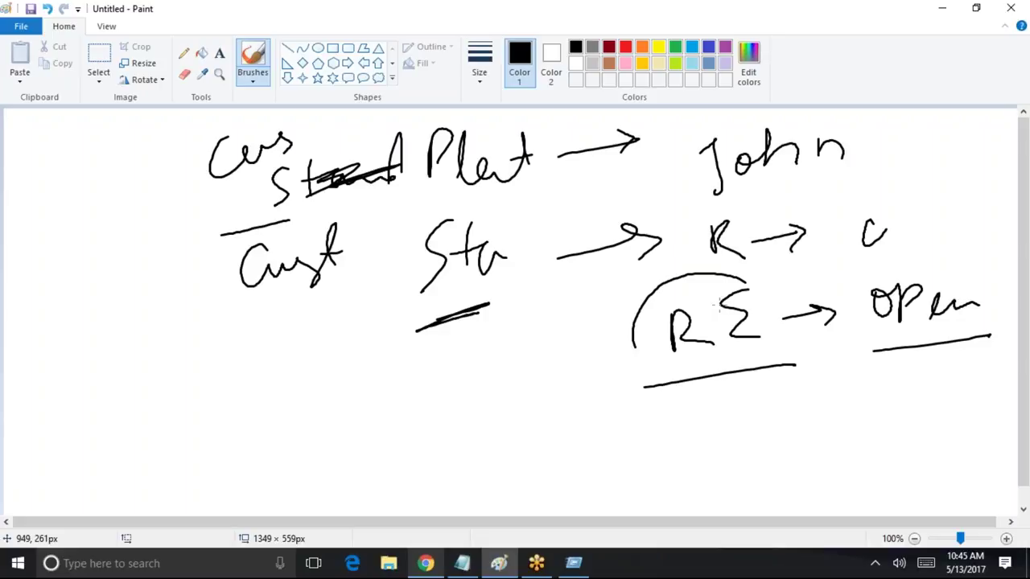
left_click_drag(739, 211, 867, 180)
left_click_drag(264, 323, 486, 282)
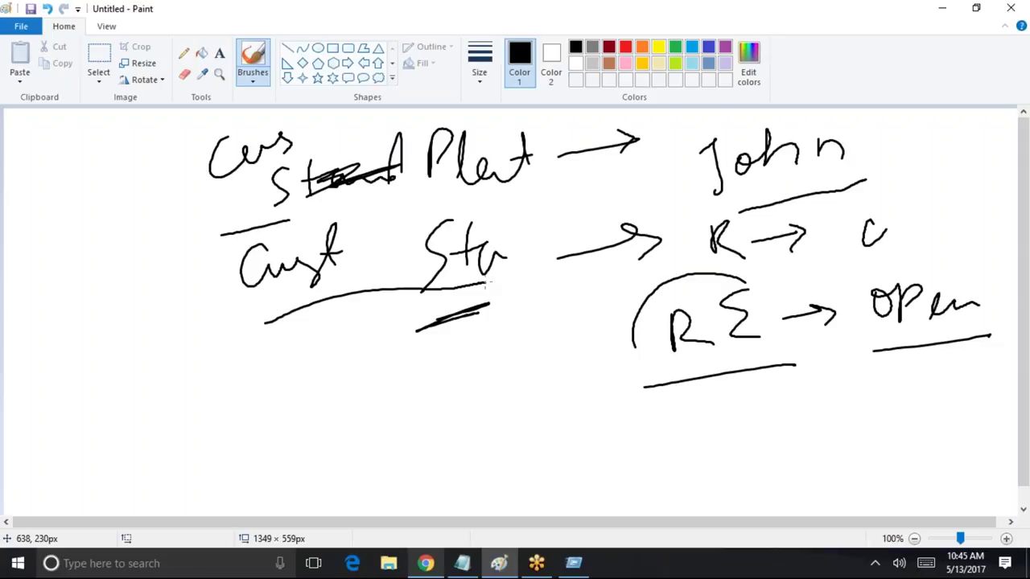
left_click_drag(672, 367, 758, 352)
mouse_move(870, 344)
left_mouse_down()
mouse_move(905, 351)
mouse_move(953, 331)
left_mouse_up()
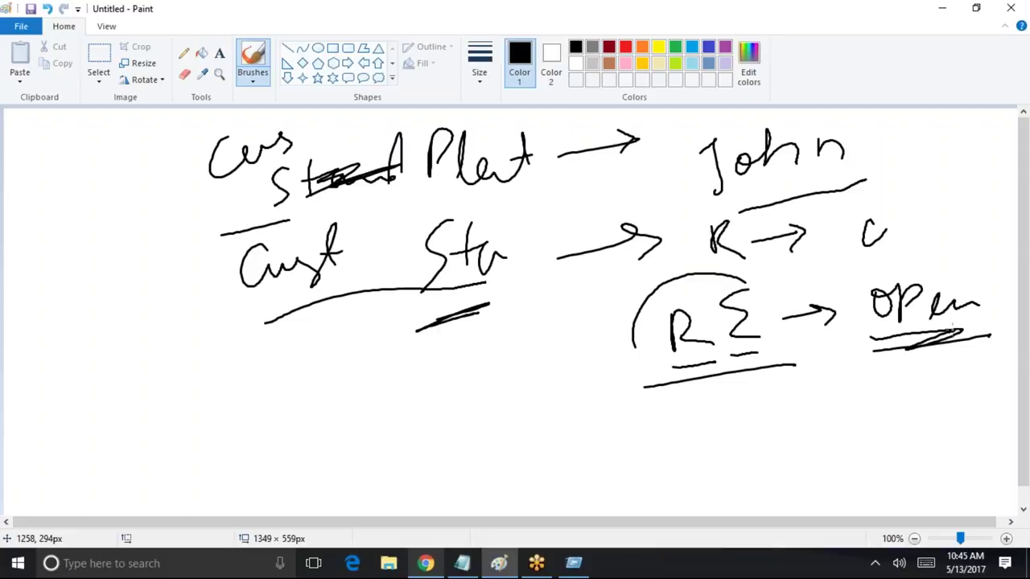
mouse_move(893, 260)
left_mouse_down()
mouse_move(907, 256)
mouse_move(851, 271)
left_mouse_up()
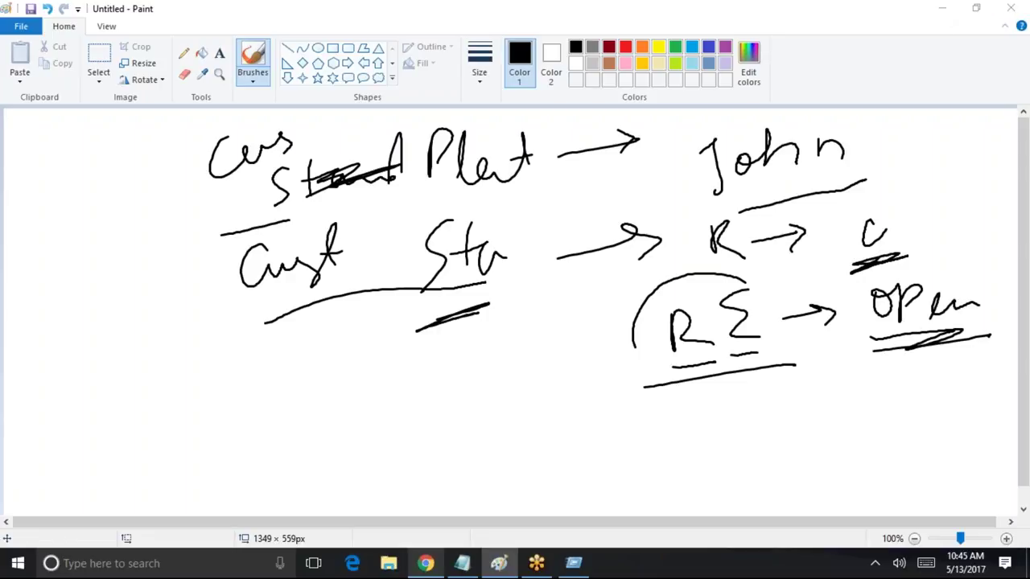
Minimize Paint and begin replacing the login username with the test user's
left_click(942, 8)
triple_click(367, 238)
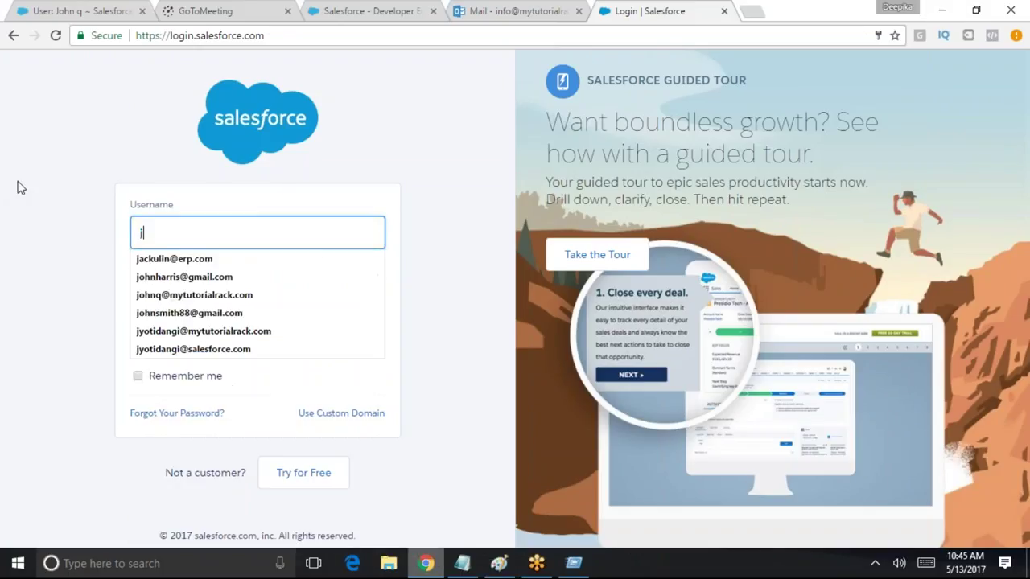
Log in as the test user and open invoice INV-02 from the Invoices list
left_click(222, 333)
left_click(241, 344)
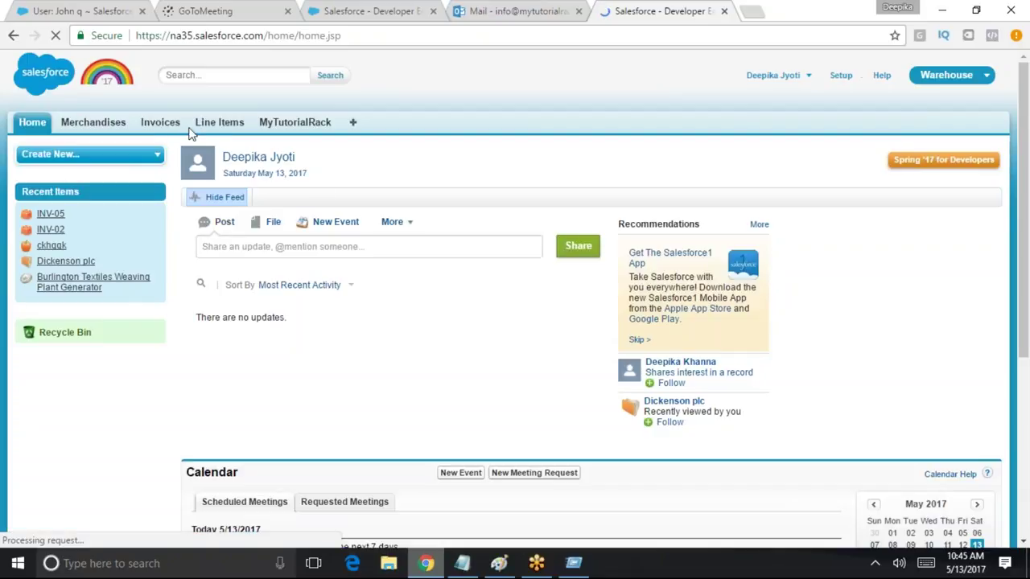
left_click(160, 124)
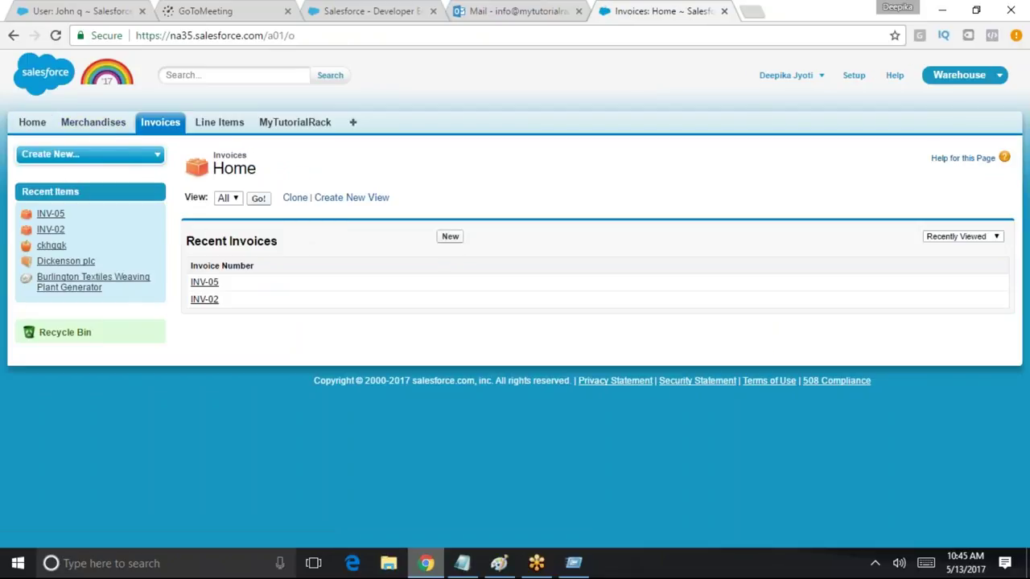
left_click(258, 198)
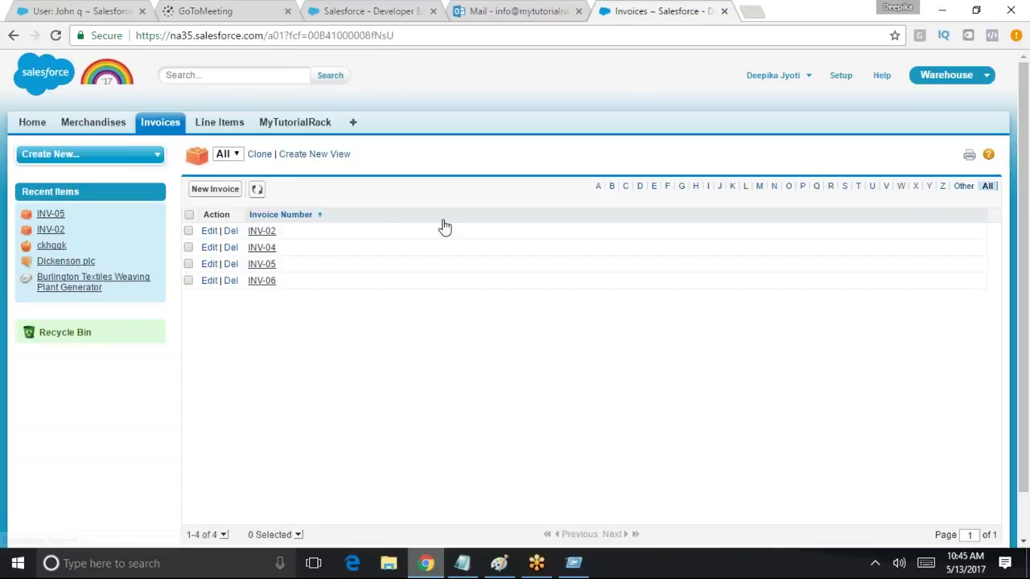
left_click(261, 231)
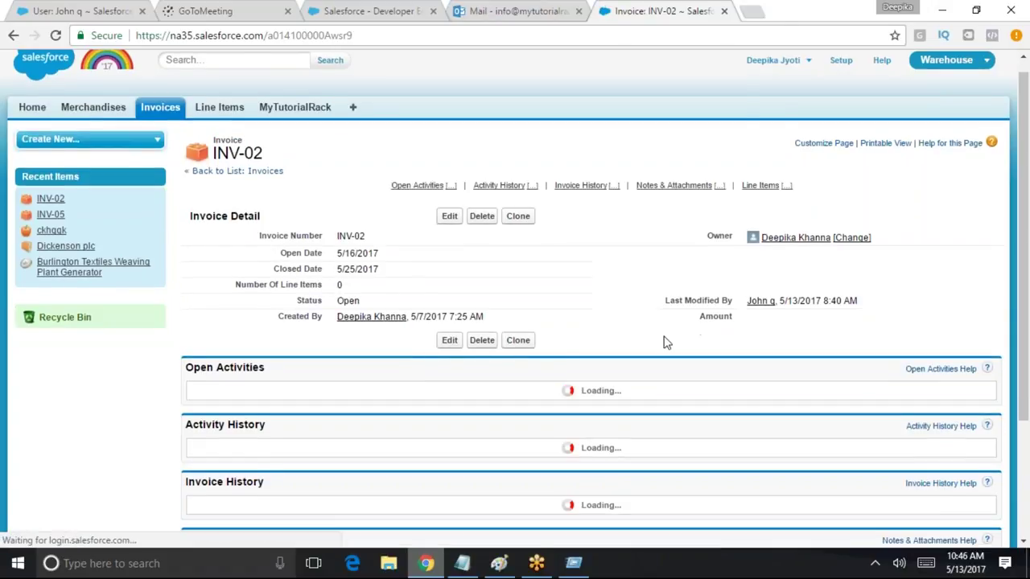
scroll(664, 343, "down", 2)
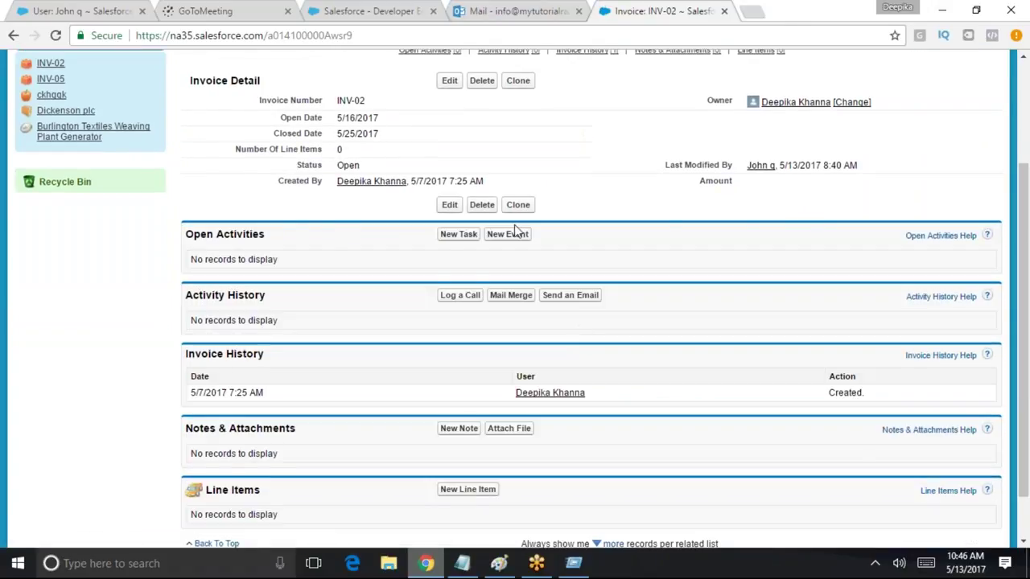
scroll(517, 232, "up", 2)
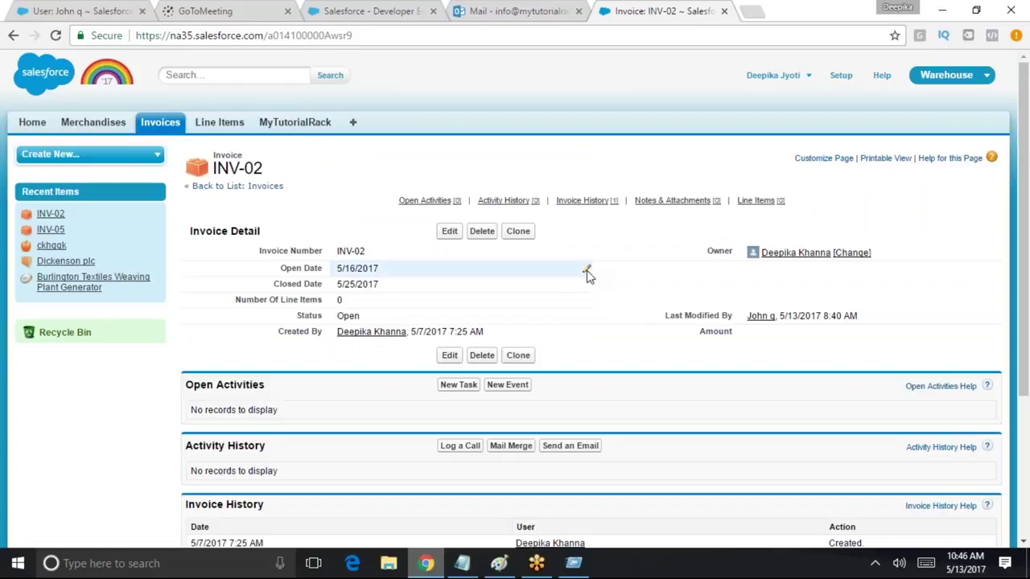
Test whether Open Date and Closed Date on INV-02 can be edited inline
double_click(386, 269)
left_click_drag(380, 269, 343, 288)
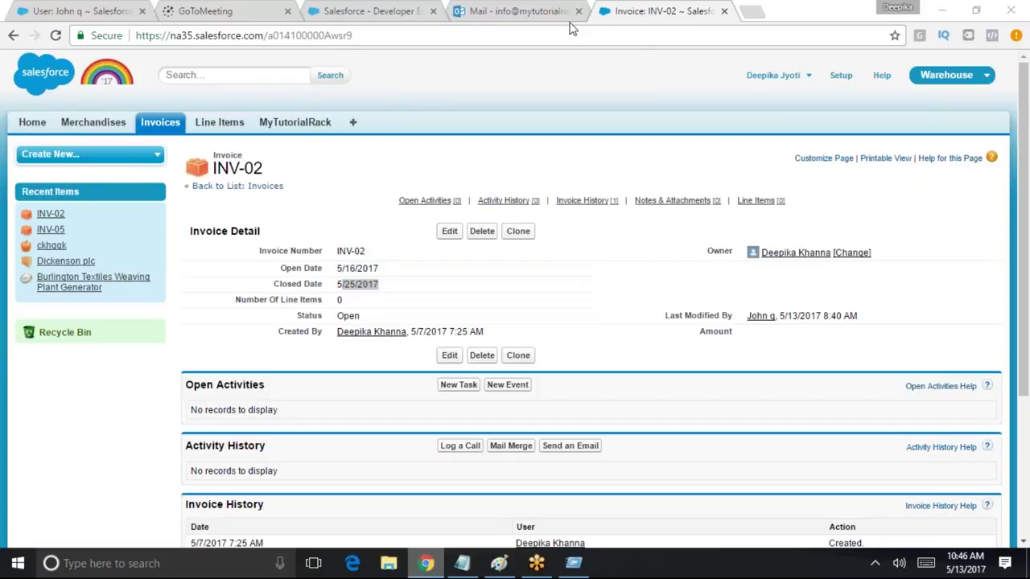
scroll(795, 271, "down", 2)
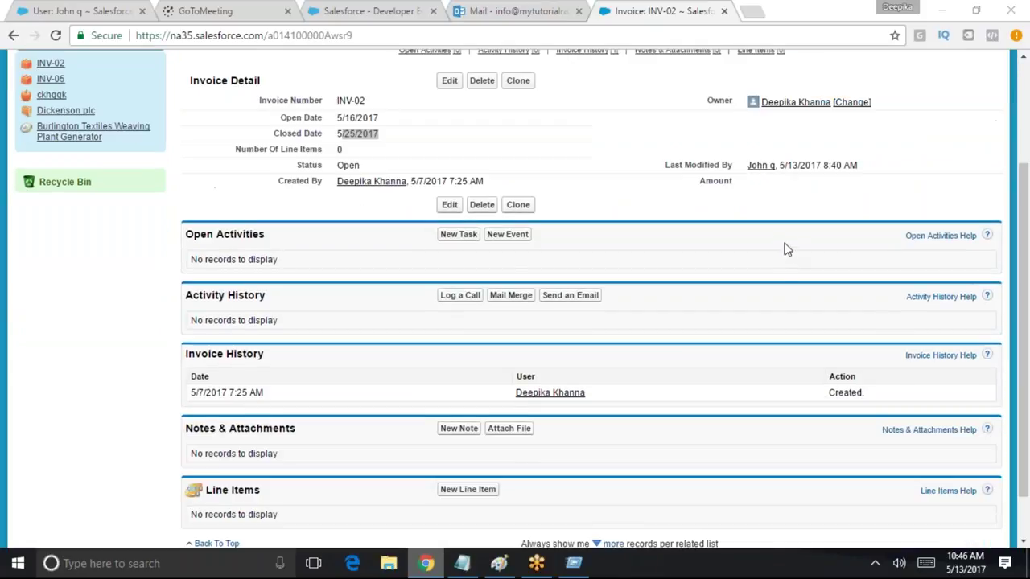
left_click(914, 218)
scroll(724, 65, "up", 3)
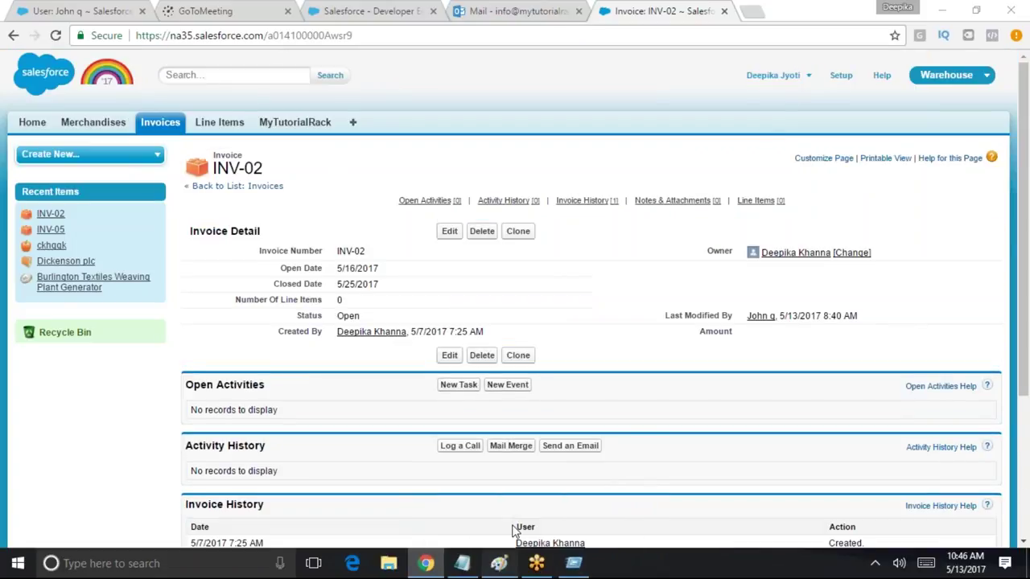
Glance at the Paint sketch, then return to the INV-02 invoice page
left_click(499, 563)
left_click(500, 567)
left_click(502, 568)
left_click(502, 566)
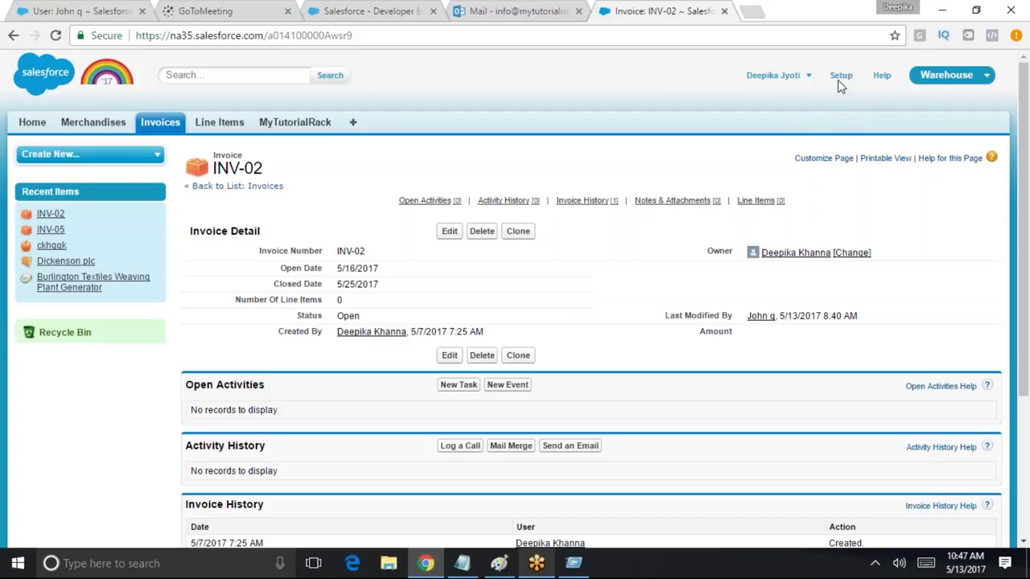
Log out of the current admin session from the Setup user menu
left_click(839, 77)
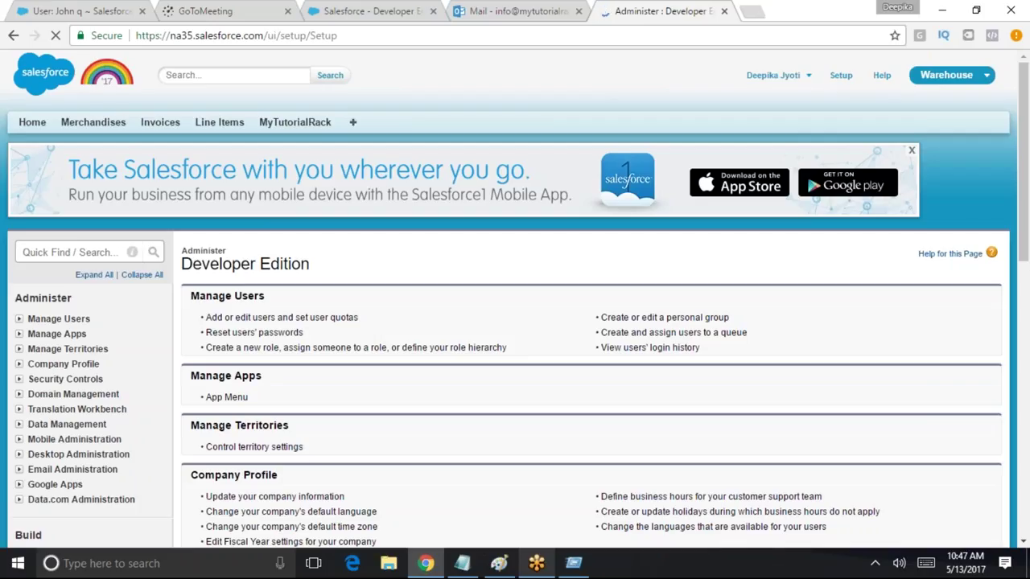
left_click(774, 75)
left_click(771, 133)
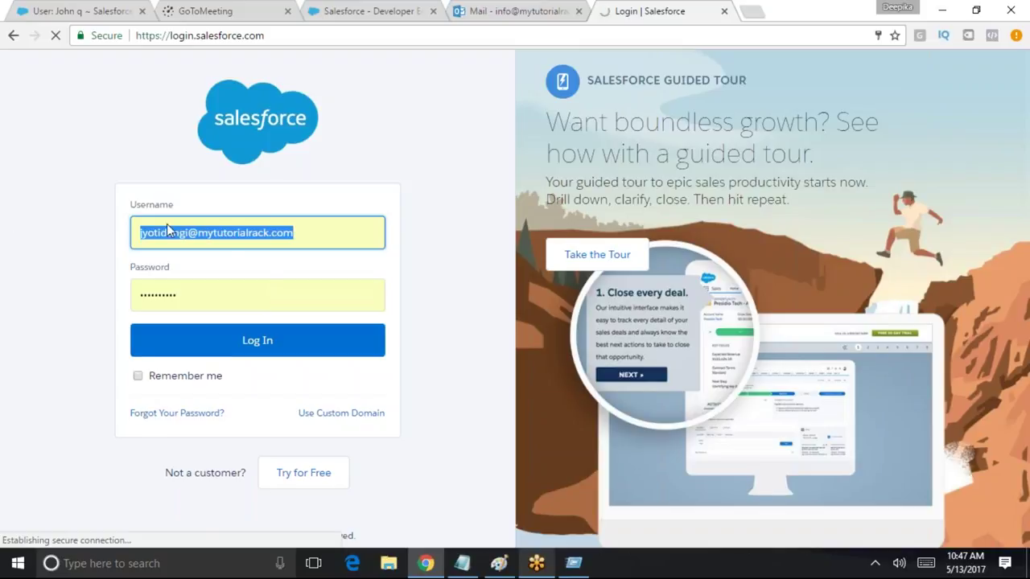
Sign back in with the saved developer account username from Chrome's autofill list
left_click(167, 230)
key("BackSpace")
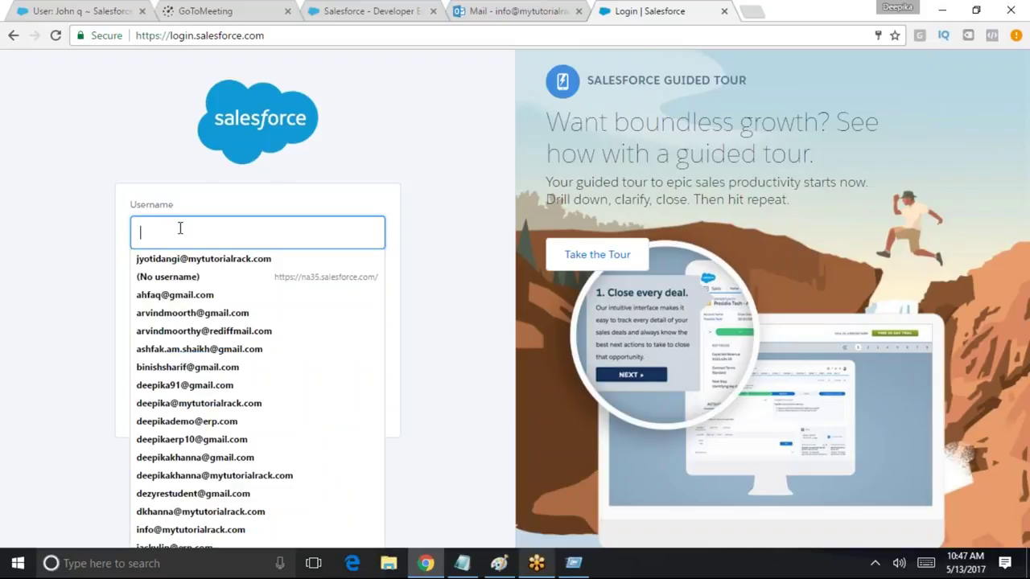
key("Down")
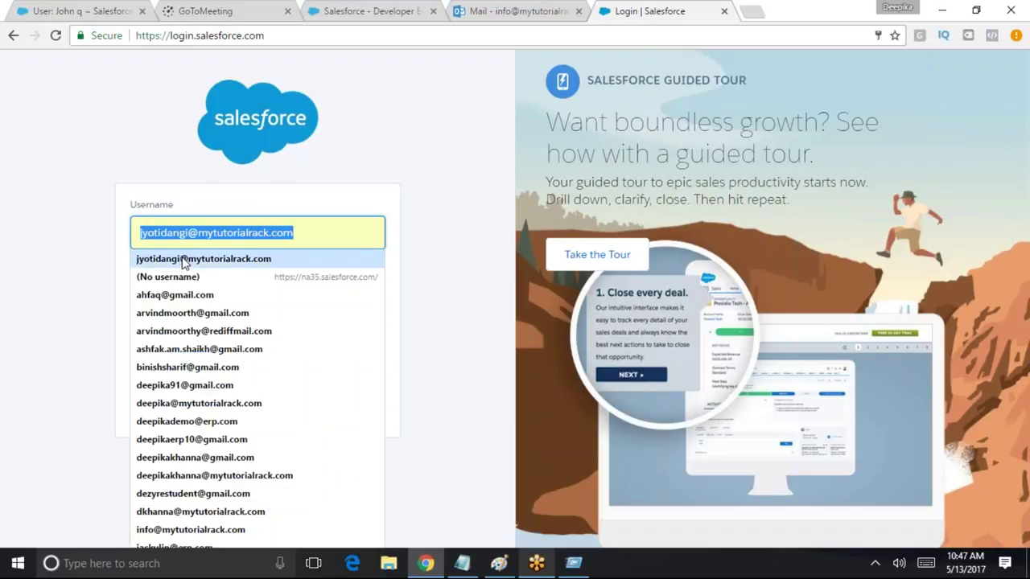
type("salesforcedeveloper")
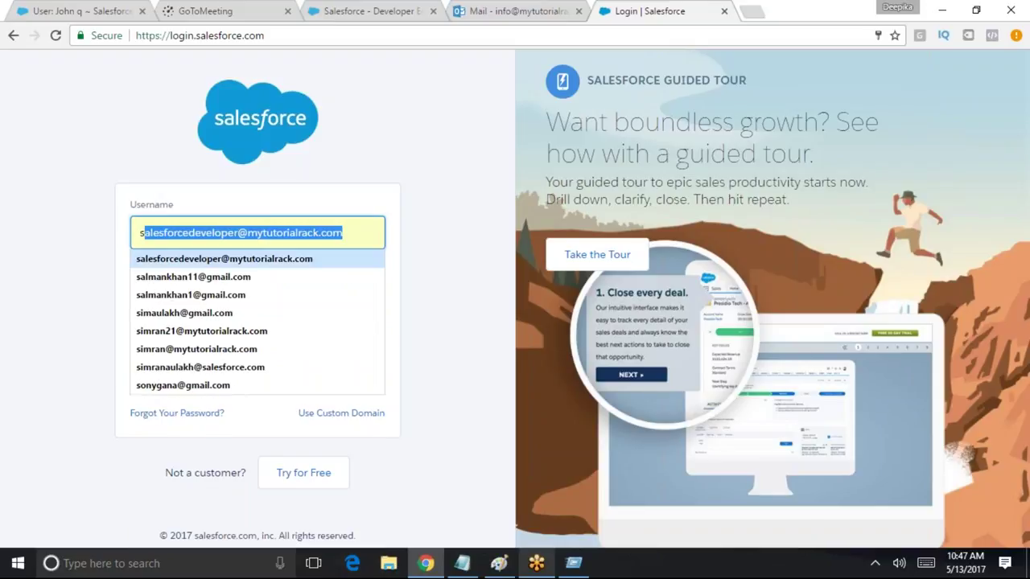
left_click(236, 260)
key("Return")
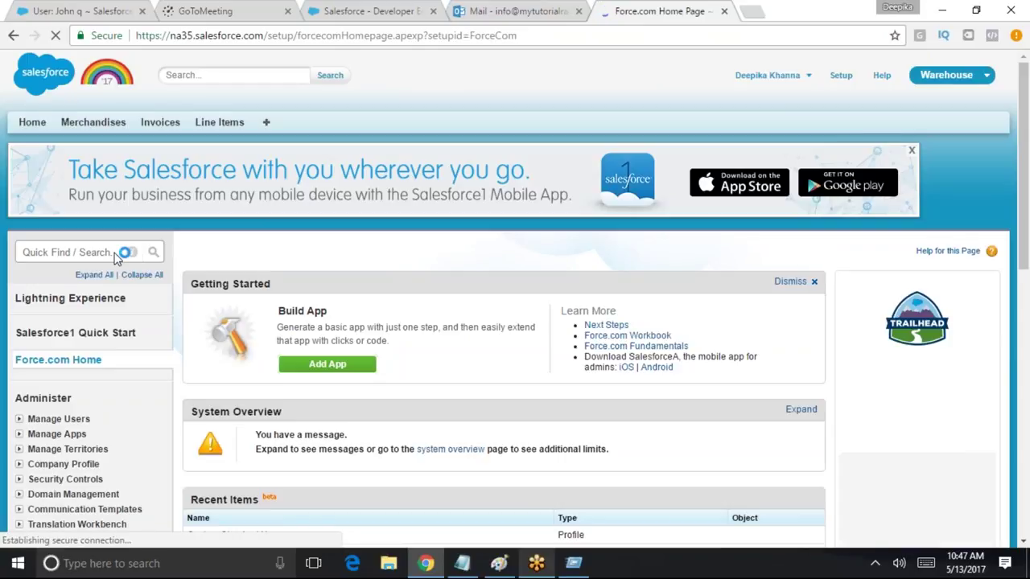
Search Setup Quick Find for 'prof' and open Manage Users > Profiles
left_click(103, 250)
type("stand")
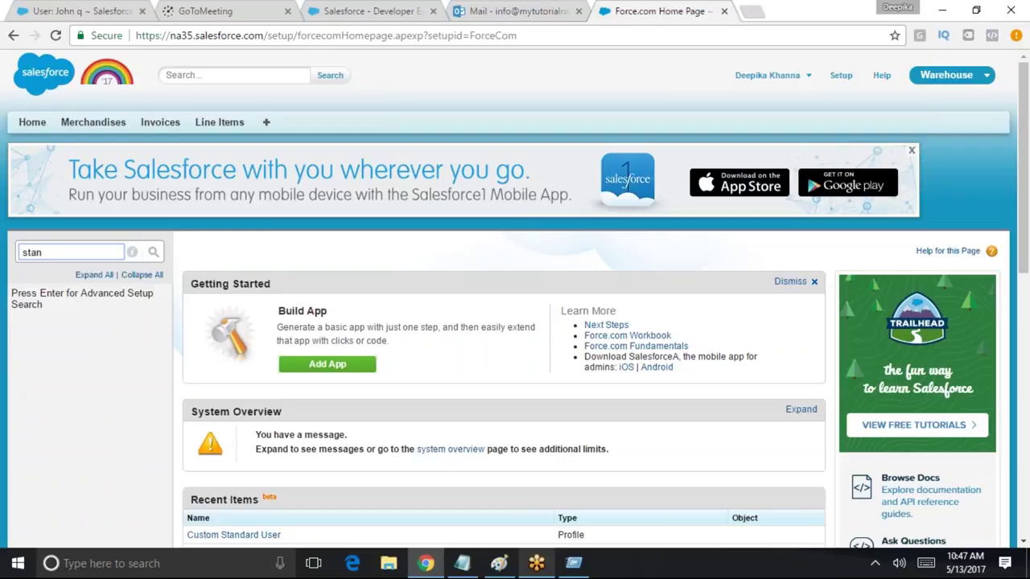
double_click(42, 251)
scroll(159, 320, "down", 2)
scroll(257, 475, "down", 2)
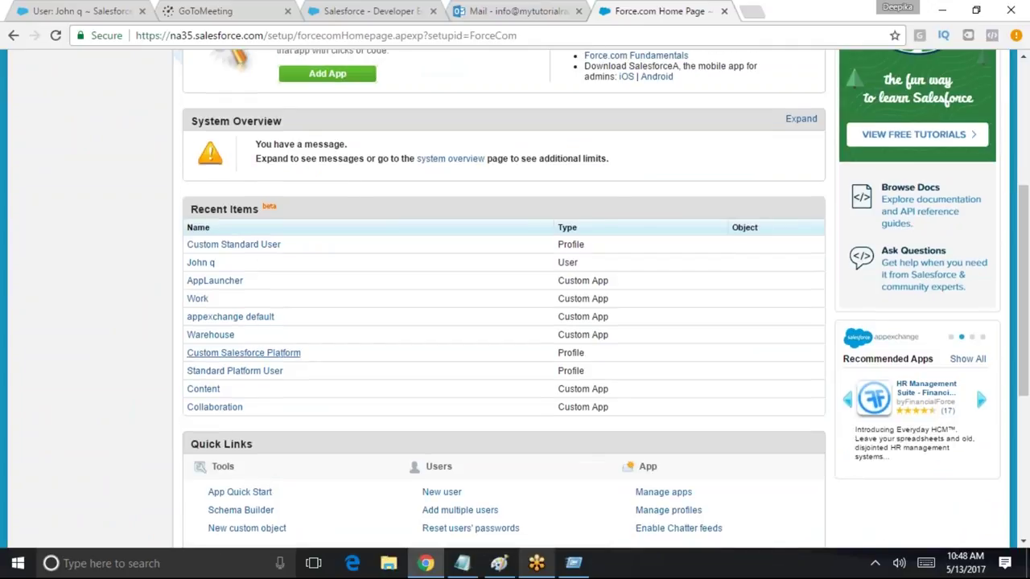
scroll(36, 138, "up", 4)
type("profile")
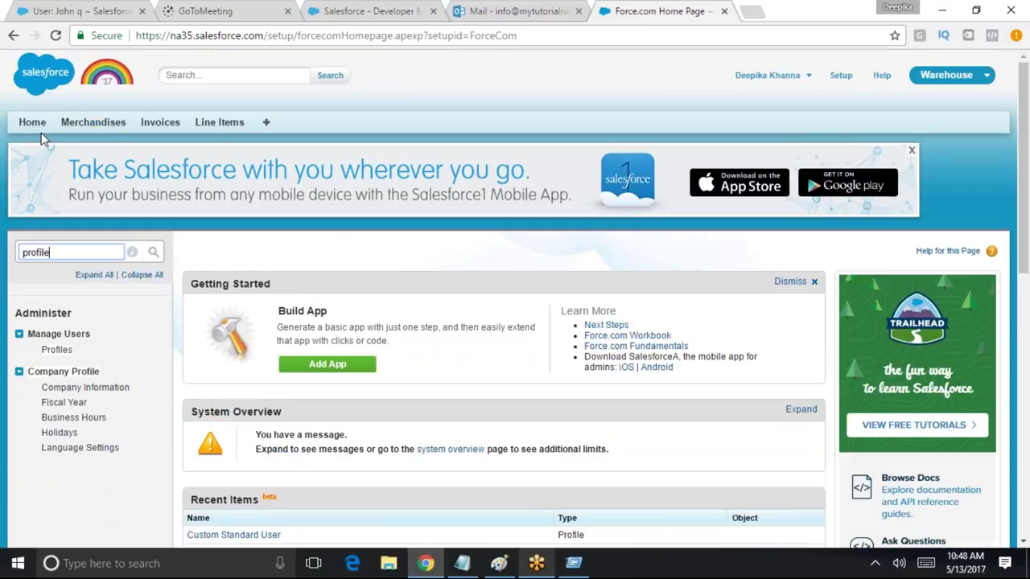
left_click(57, 349)
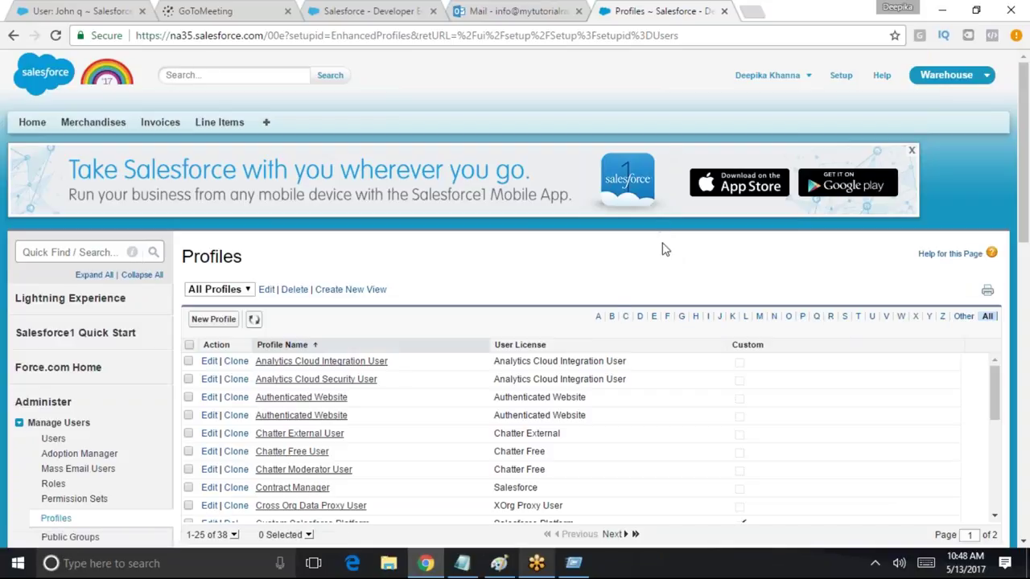
Filter profiles by S and open Standard Platform User and Standard User in new tabs
left_click(844, 318)
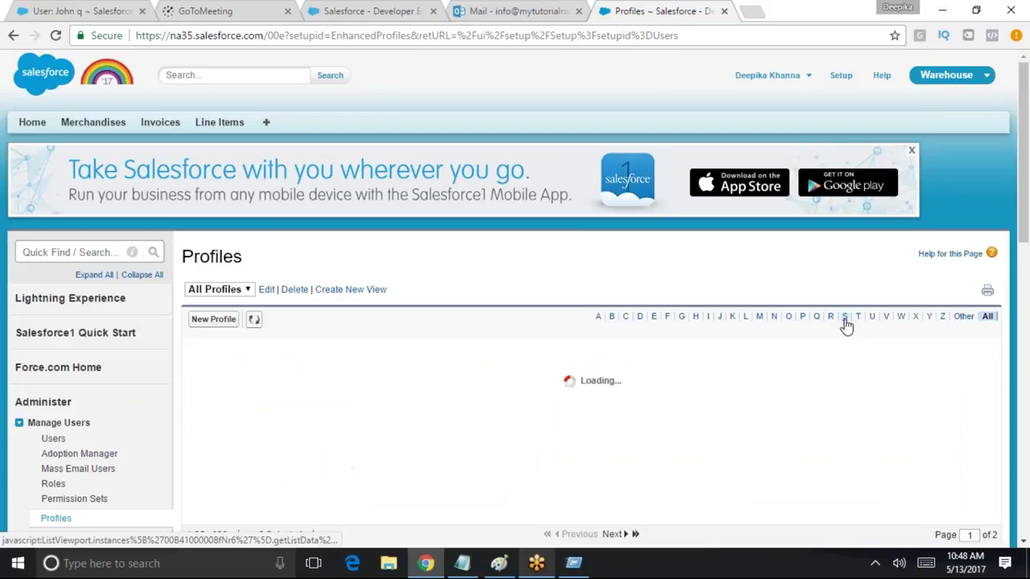
right_click(319, 399)
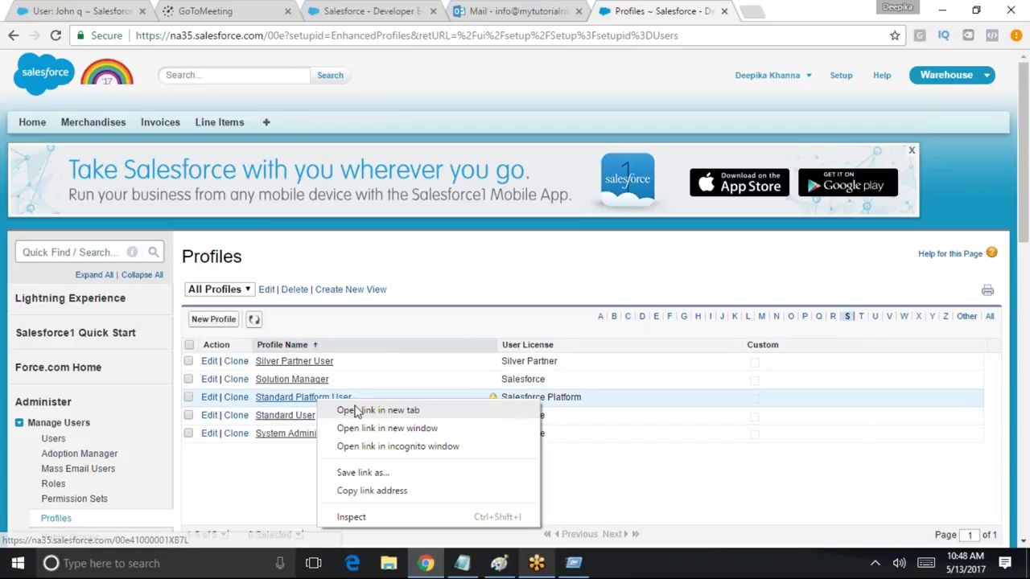
left_click(354, 410)
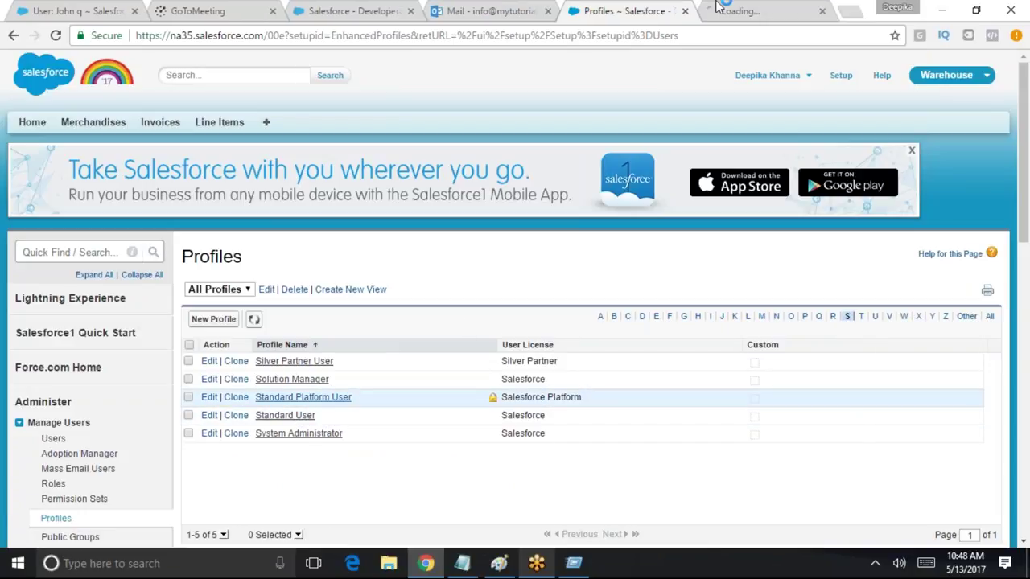
right_click(294, 417)
left_click(338, 430)
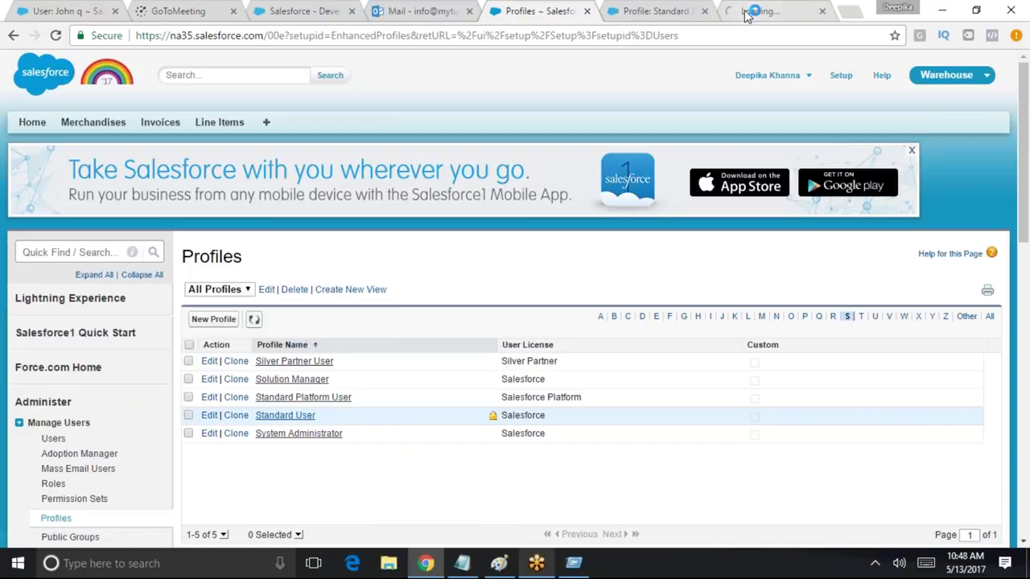
Start editing Standard User, review its Custom App Settings, then view Standard Platform User
left_click(772, 10)
scroll(588, 437, "down", 2)
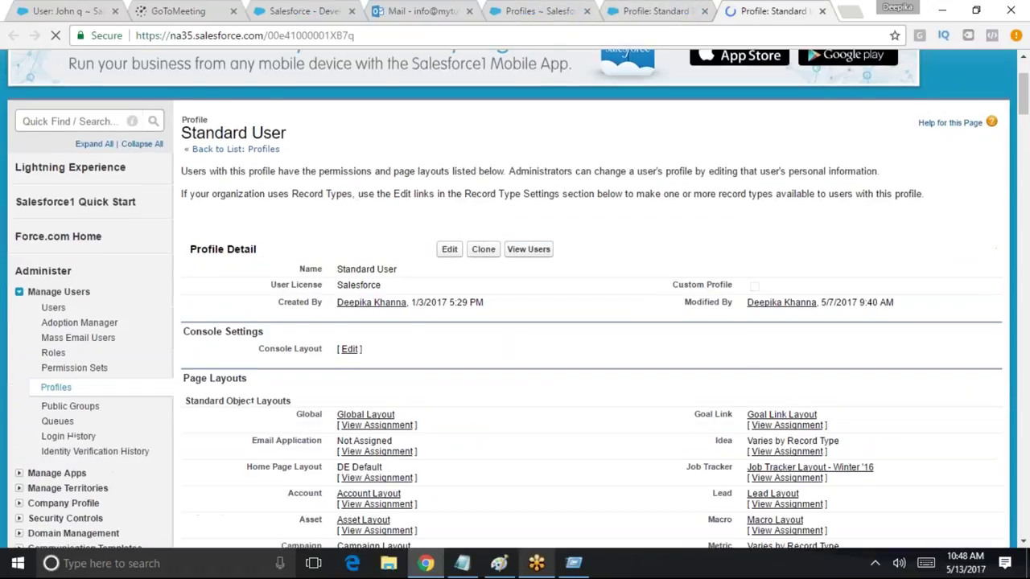
scroll(432, 385, "up", 2)
scroll(443, 385, "down", 3)
scroll(410, 241, "up", 2)
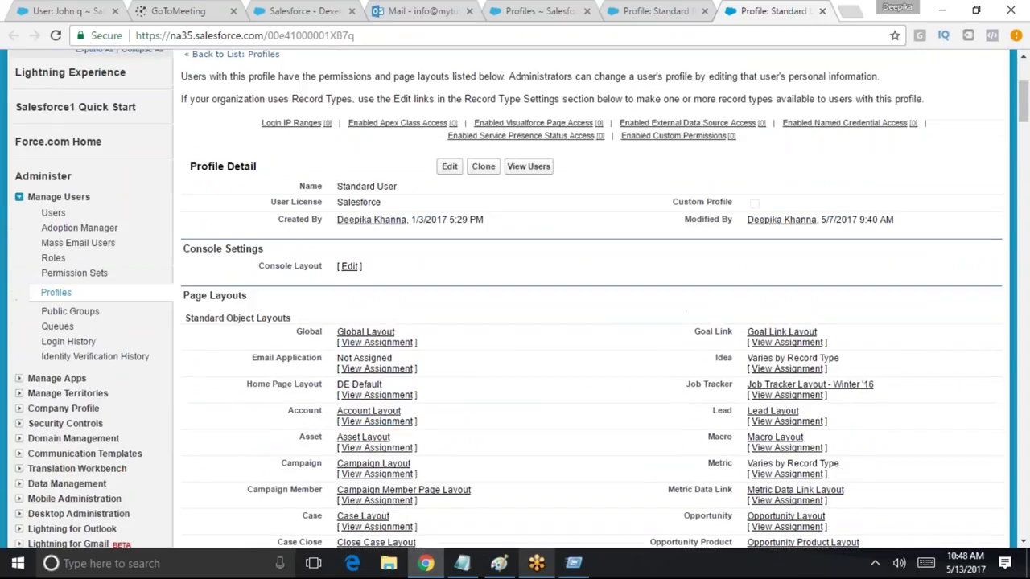
left_click_drag(407, 208, 338, 204)
left_click(449, 166)
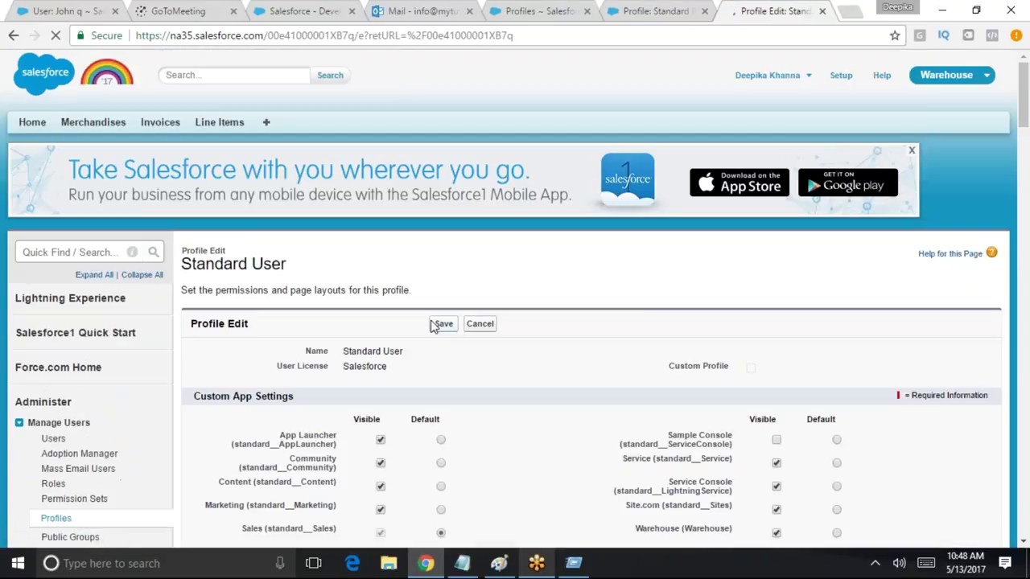
scroll(416, 328, "down", 3)
left_click_drag(310, 173, 200, 170)
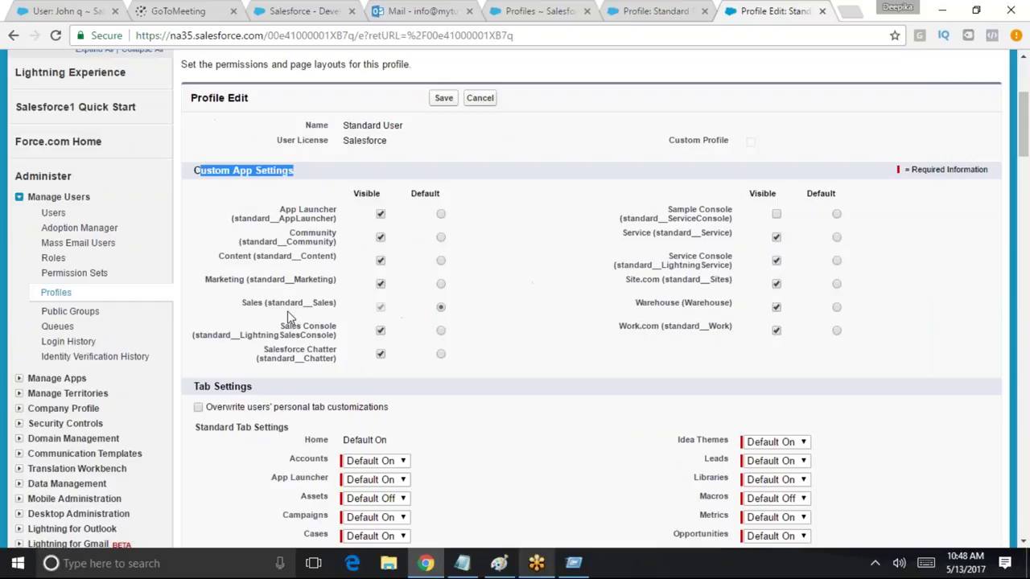
left_click(667, 8)
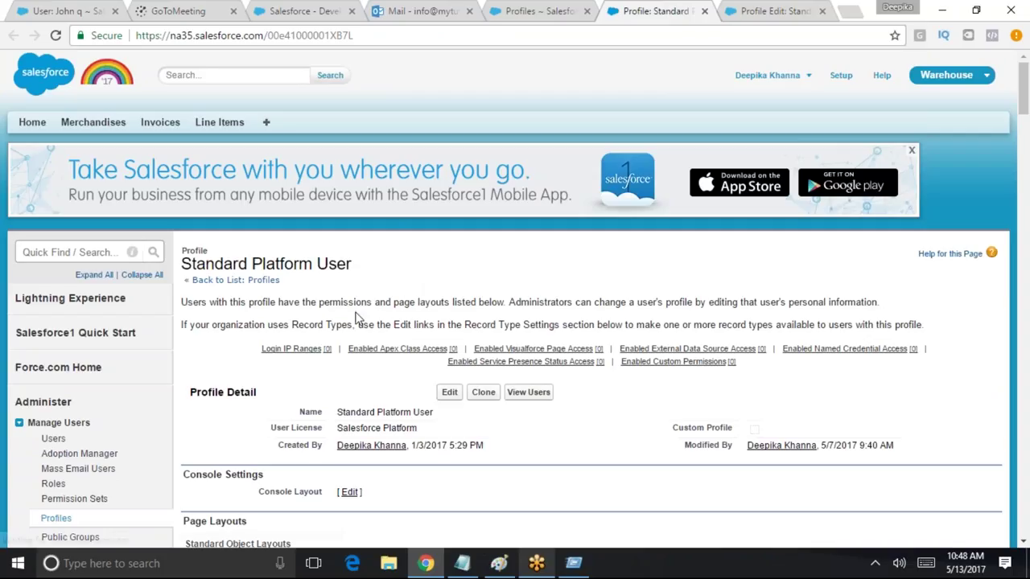
Edit Standard Platform User, check Custom App Settings (Warehouse visible, Platform default), then return to Paint
scroll(402, 314, "down", 1)
left_click(449, 316)
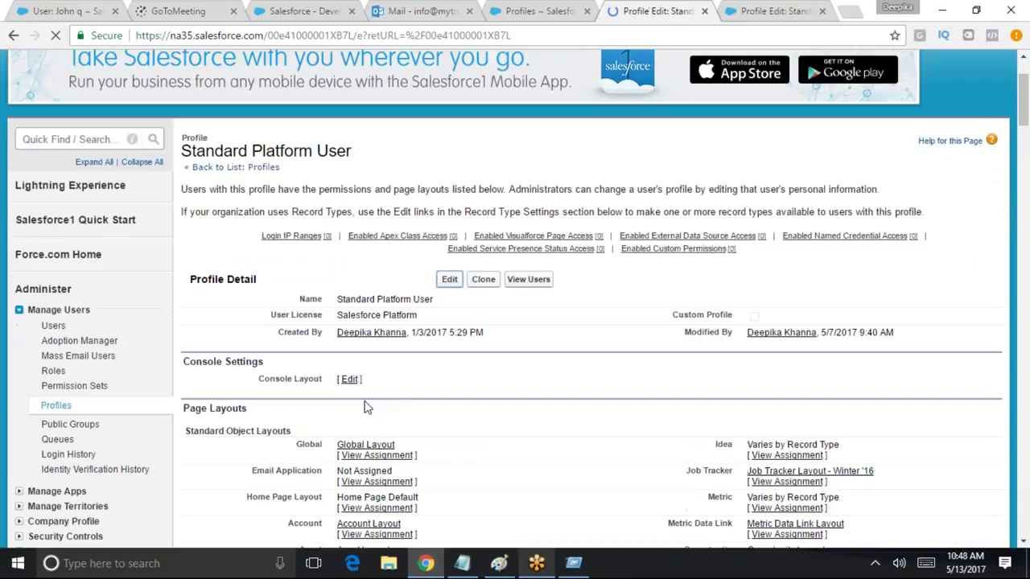
left_click_drag(203, 395, 305, 400)
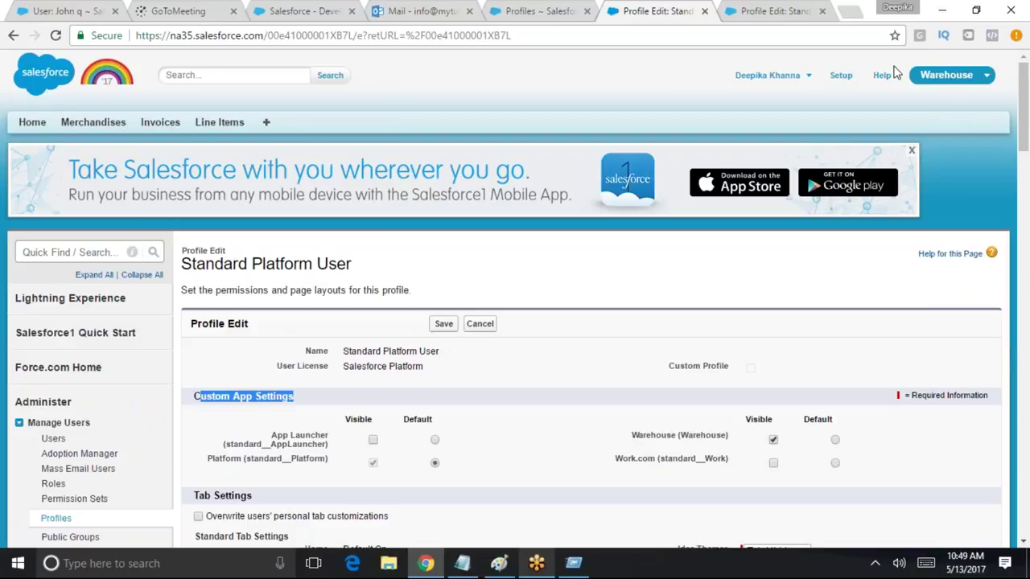
left_click(499, 563)
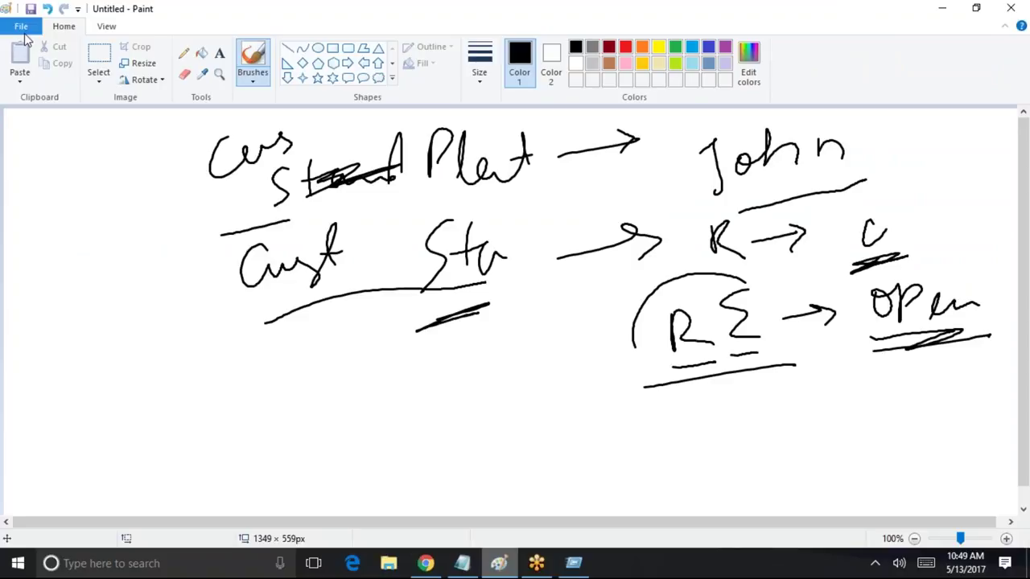
Start a new blank Paint picture, discarding the old notes without saving
left_click(23, 29)
left_click(48, 56)
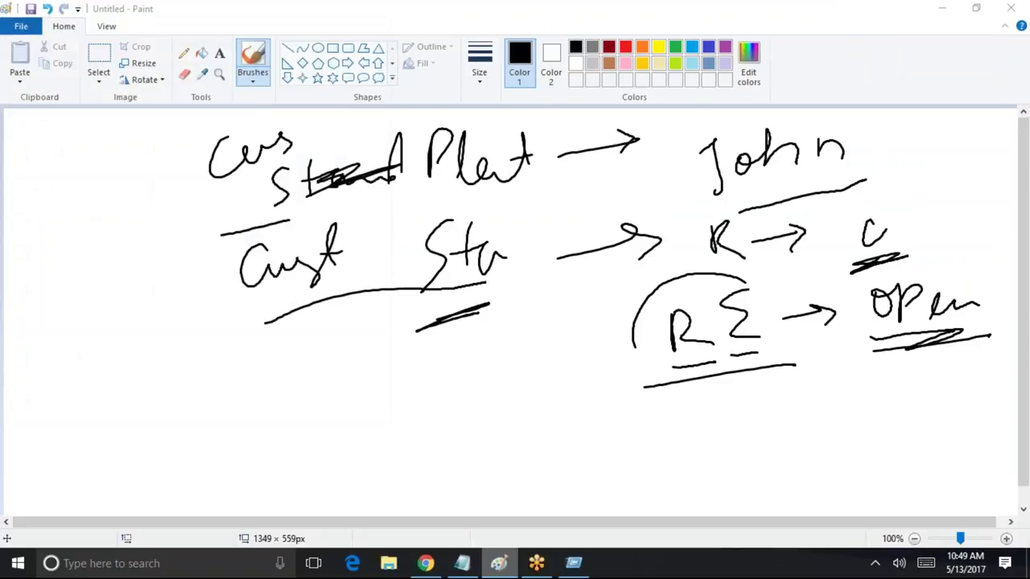
left_click(541, 285)
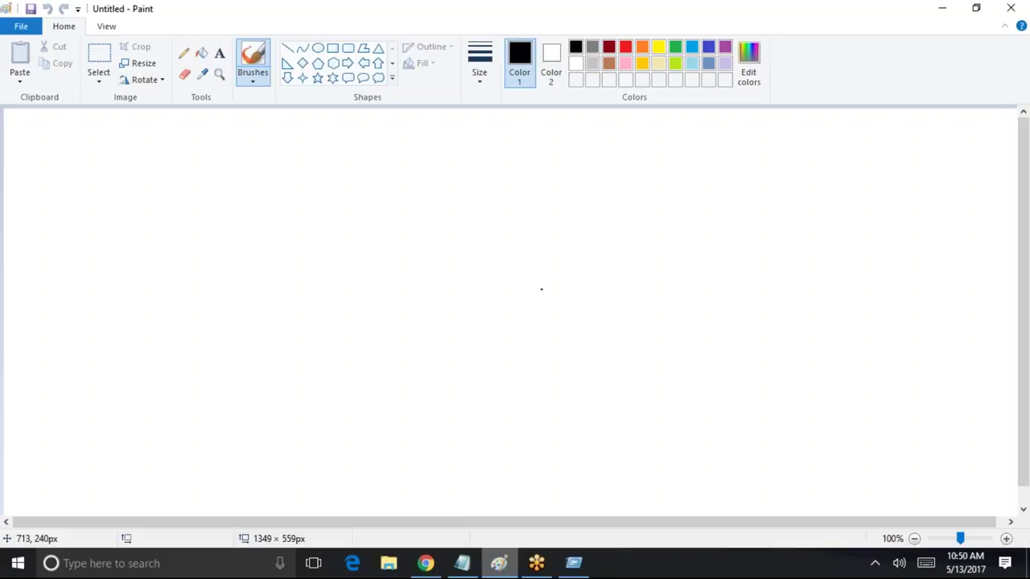
Handwrite an underlined five-users heading with four user names listed beneath it
mouse_move(299, 167)
left_mouse_down()
mouse_move(313, 187)
mouse_move(354, 178)
mouse_move(411, 198)
left_mouse_up()
mouse_move(294, 226)
left_mouse_down()
mouse_move(435, 194)
mouse_move(479, 226)
mouse_move(546, 201)
mouse_move(576, 223)
left_mouse_up()
mouse_move(588, 210)
left_mouse_down()
mouse_move(595, 201)
mouse_move(624, 211)
left_mouse_up()
mouse_move(507, 283)
left_mouse_down()
mouse_move(508, 293)
mouse_move(579, 291)
mouse_move(645, 306)
left_mouse_up()
mouse_move(519, 366)
left_mouse_down()
mouse_move(515, 417)
mouse_move(554, 439)
left_mouse_up()
left_click_drag(569, 387, 596, 384)
mouse_move(597, 352)
left_mouse_down()
mouse_move(600, 395)
mouse_move(624, 378)
left_mouse_up()
left_click(621, 364)
mouse_move(525, 439)
left_mouse_down()
mouse_move(505, 462)
mouse_move(518, 489)
left_mouse_up()
mouse_move(535, 465)
left_mouse_down()
mouse_move(541, 477)
mouse_move(595, 467)
left_mouse_up()
mouse_move(595, 466)
left_mouse_down()
mouse_move(632, 444)
mouse_move(655, 473)
left_mouse_up()
left_click_drag(674, 421, 672, 471)
mouse_move(673, 463)
left_mouse_down()
mouse_move(698, 438)
mouse_move(717, 460)
left_mouse_up()
Bracket the names, draw arrows to 'Custom' and 'Stand' labels, and circle the first name
left_click(424, 239)
left_click_drag(424, 239, 482, 515)
mouse_move(722, 180)
left_mouse_down()
mouse_move(732, 182)
mouse_move(778, 495)
left_mouse_up()
mouse_move(780, 219)
left_mouse_down()
mouse_move(829, 251)
mouse_move(797, 287)
left_mouse_up()
mouse_move(835, 310)
left_mouse_down()
mouse_move(798, 368)
mouse_move(827, 439)
left_mouse_up()
mouse_move(865, 258)
left_mouse_down()
mouse_move(891, 283)
mouse_move(919, 286)
left_mouse_up()
left_click_drag(921, 251, 917, 291)
left_click_drag(911, 282, 997, 282)
mouse_move(884, 336)
left_mouse_down()
mouse_move(872, 371)
mouse_move(898, 354)
mouse_move(947, 361)
mouse_move(978, 336)
left_mouse_up()
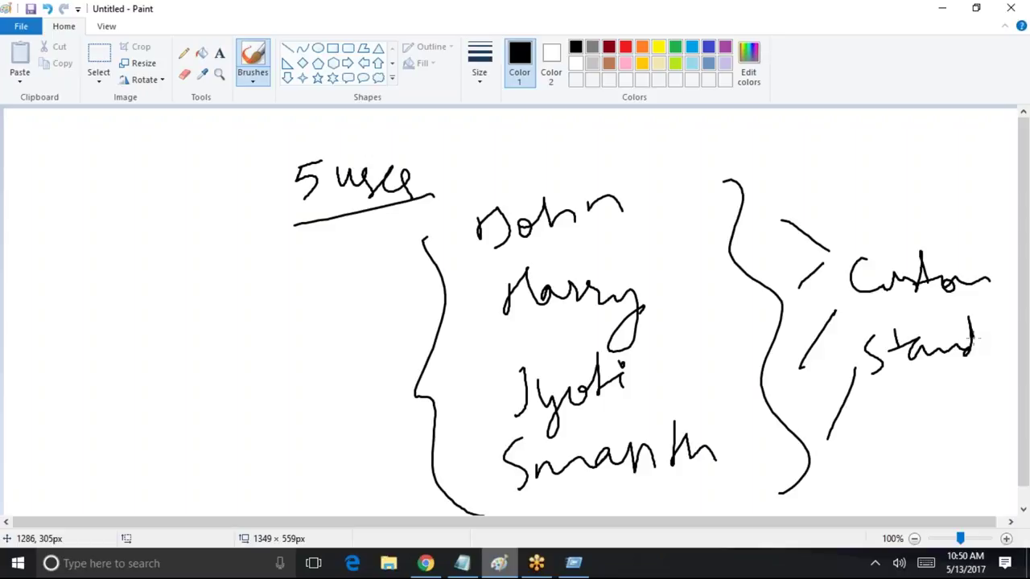
mouse_move(624, 181)
left_mouse_down()
mouse_move(635, 201)
mouse_move(620, 174)
left_mouse_up()
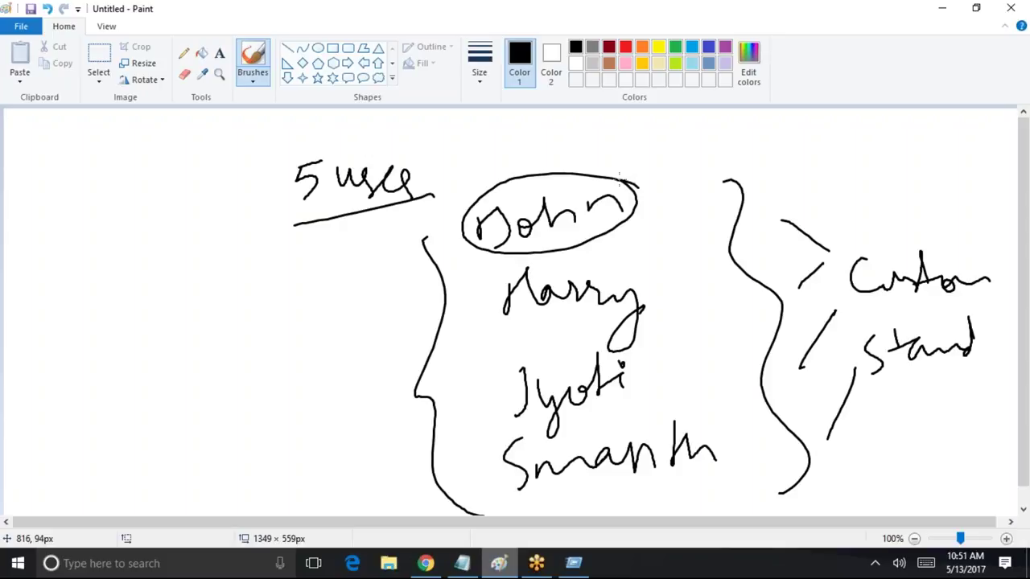
left_click_drag(480, 233, 381, 297)
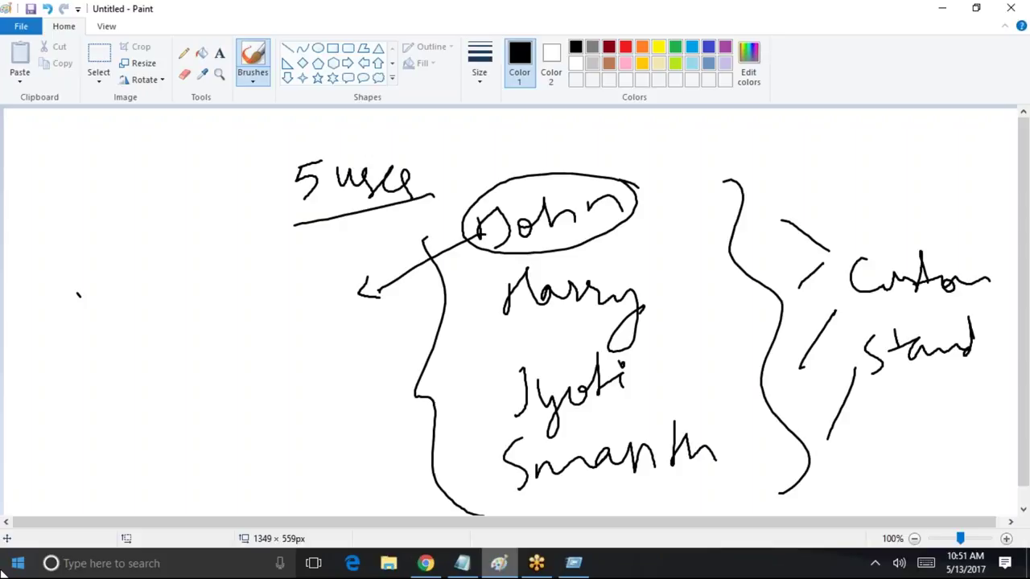
mouse_move(88, 325)
left_mouse_down()
mouse_move(90, 299)
mouse_move(145, 288)
mouse_move(178, 298)
mouse_move(321, 235)
mouse_move(351, 238)
left_mouse_up()
left_click_drag(134, 352, 121, 412)
mouse_move(152, 380)
left_mouse_down()
mouse_move(190, 354)
mouse_move(170, 344)
left_mouse_up()
left_click_drag(123, 438, 207, 362)
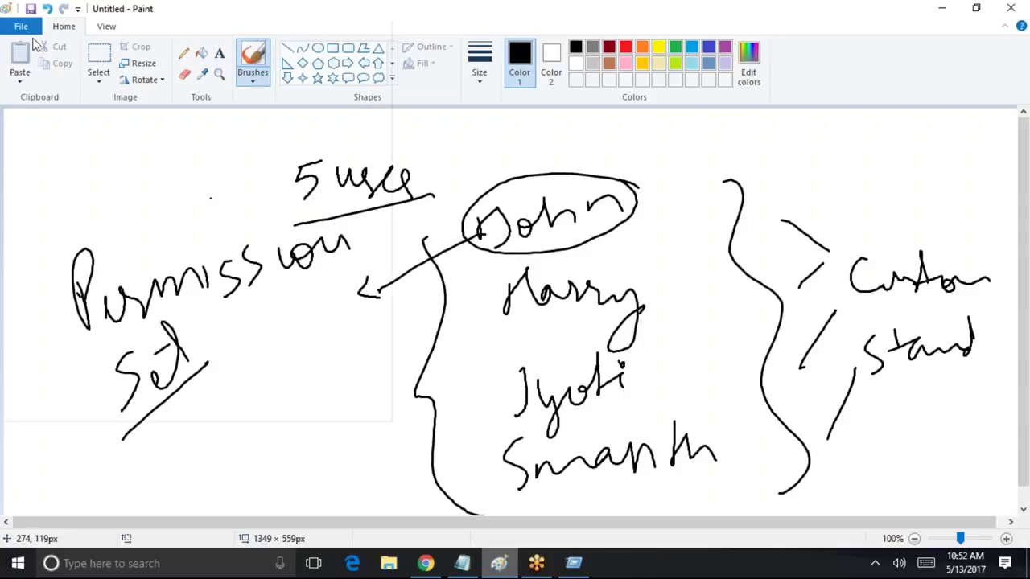
left_click(16, 30)
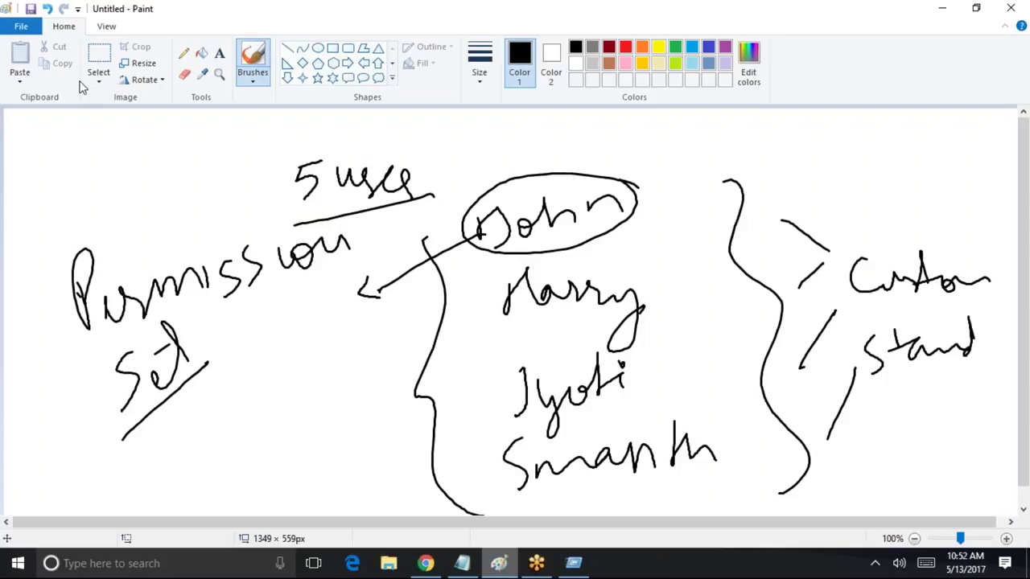
left_click(36, 30)
left_click(36, 30)
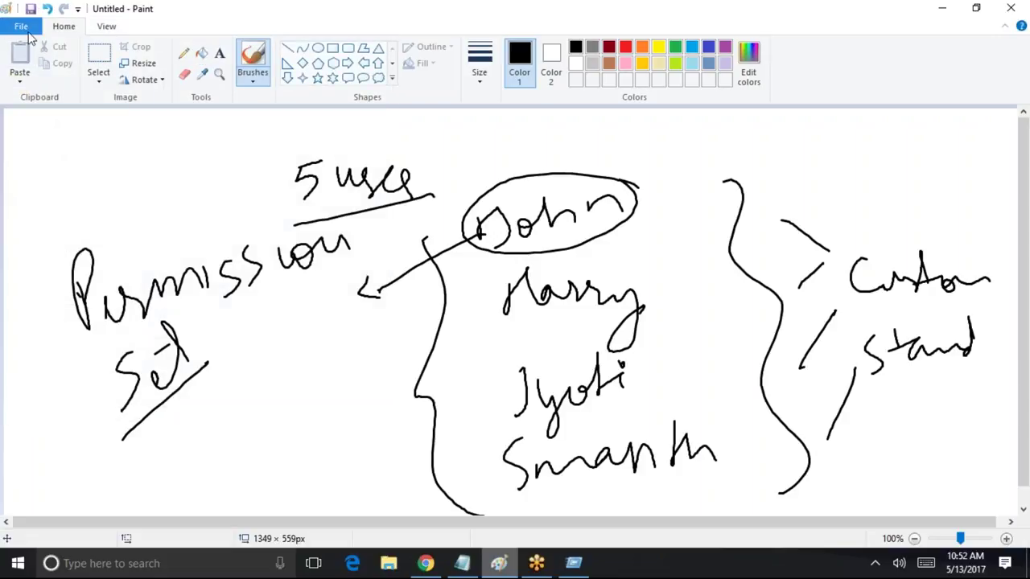
left_click(32, 29)
left_click(478, 187)
On a fresh unsaved canvas, type 'One user can only have one profile at a time'
key("ctrl+n")
left_click(538, 283)
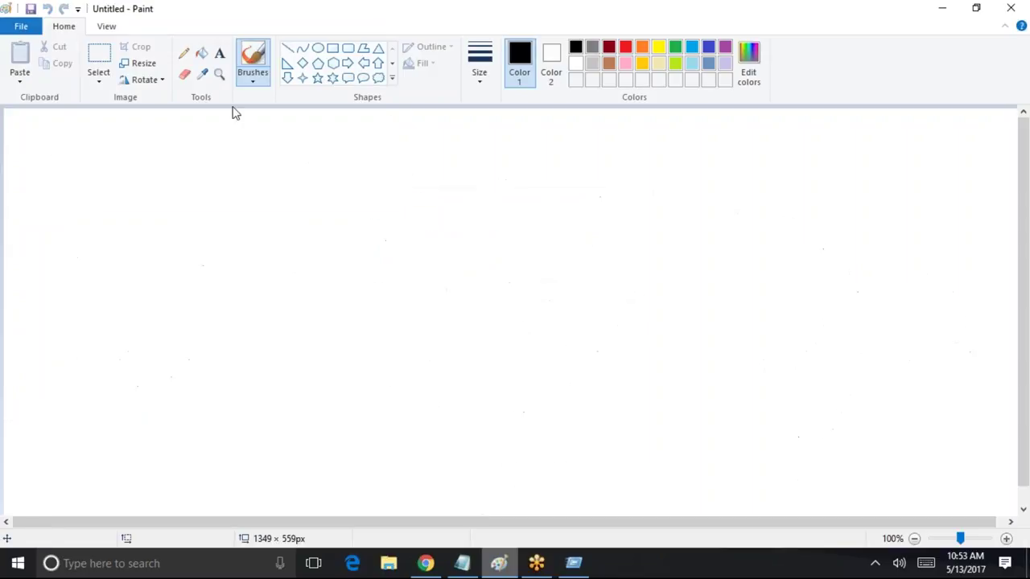
left_click(219, 53)
left_click(217, 153)
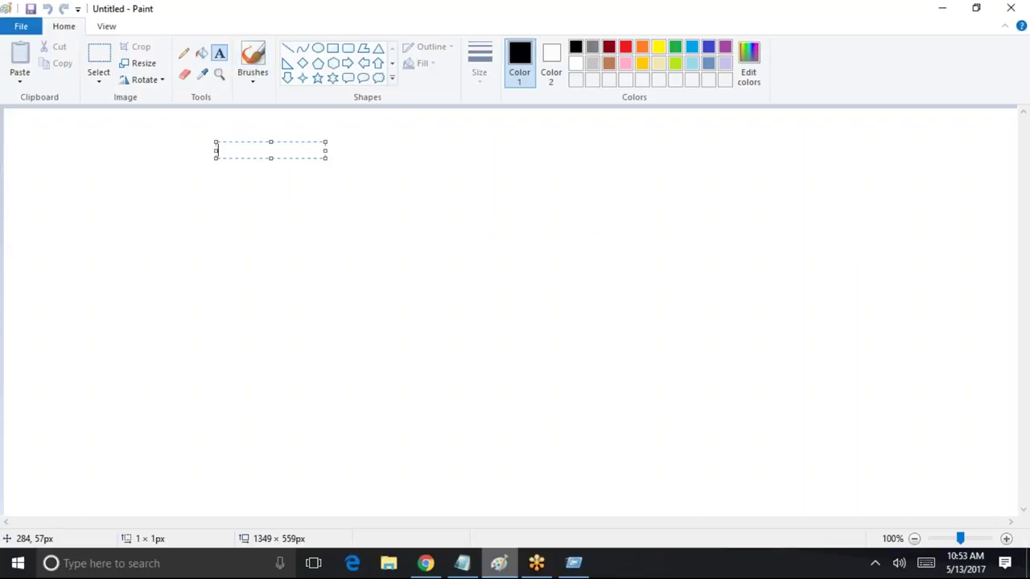
type("One pro")
type("f")
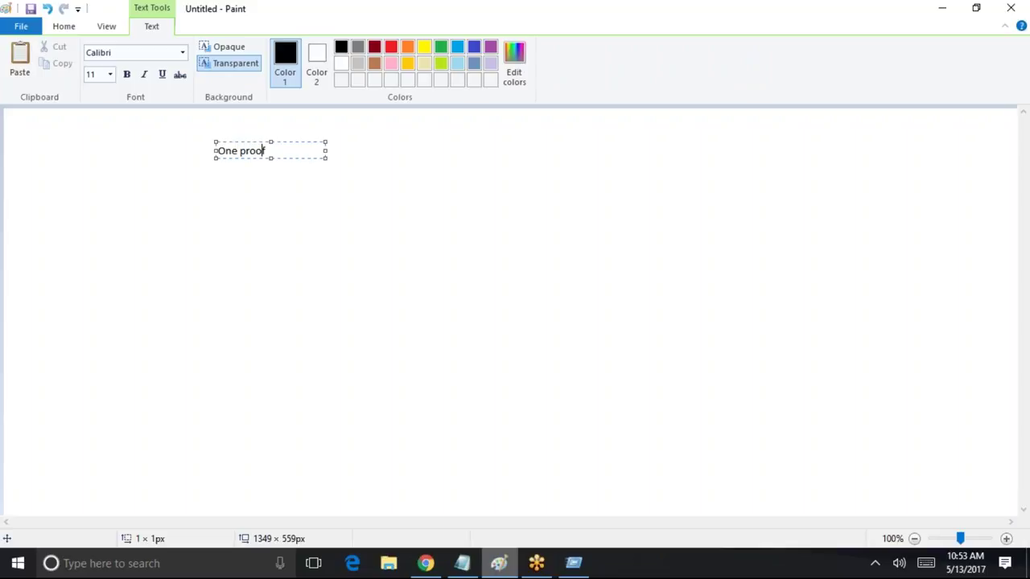
type("ile ca n be given to only")
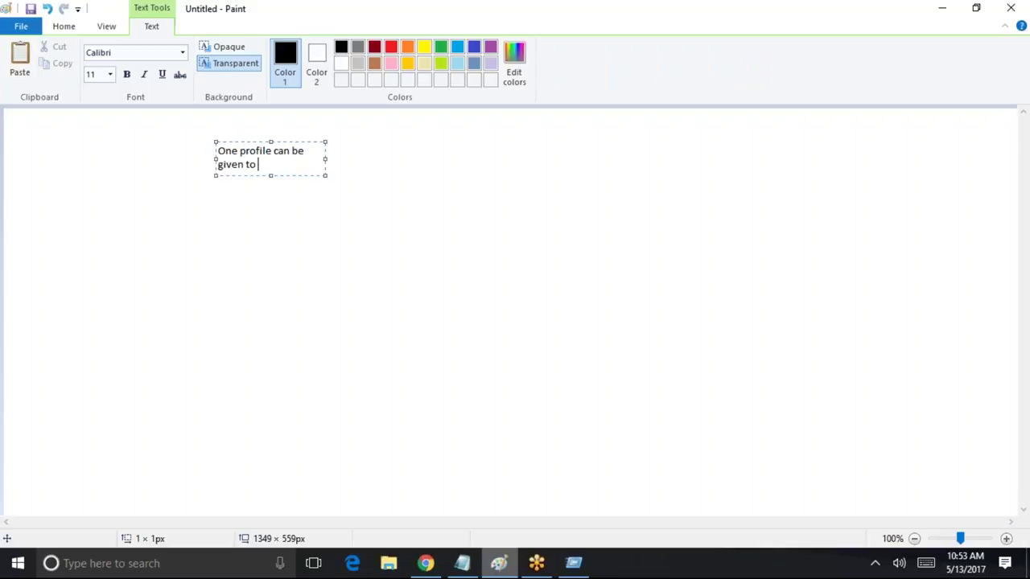
key("BackSpace")
key("BackSpace")
key("BackSpace")
key("BackSpace")
key("BackSpace")
key("BackSpace")
key("BackSpace")
key("BackSpace")
key("BackSpace")
key("BackSpace")
key("BackSpace")
key("BackSpace")
key("BackSpace")
key("BackSpace")
key("BackSpace")
key("BackSpace")
key("BackSpace")
key("BackSpace")
key("BackSpace")
key("BackSpace")
key("BackSpace")
key("BackSpace")
key("BackSpace")
key("BackSpace")
key("BackSpace")
key("BackSpace")
key("BackSpace")
key("BackSpace")
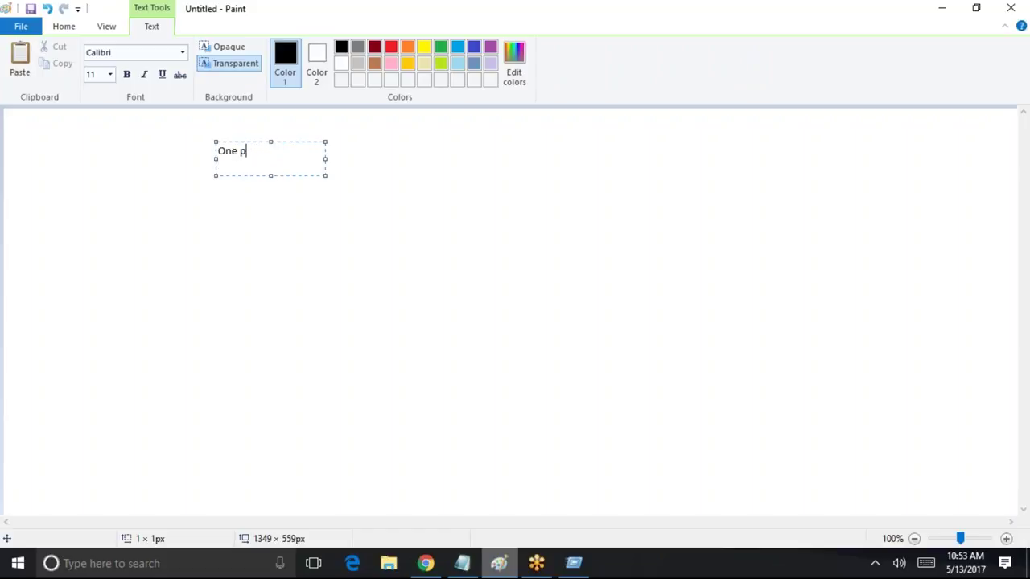
type("user can h")
key("BackSpace")
type("only have on")
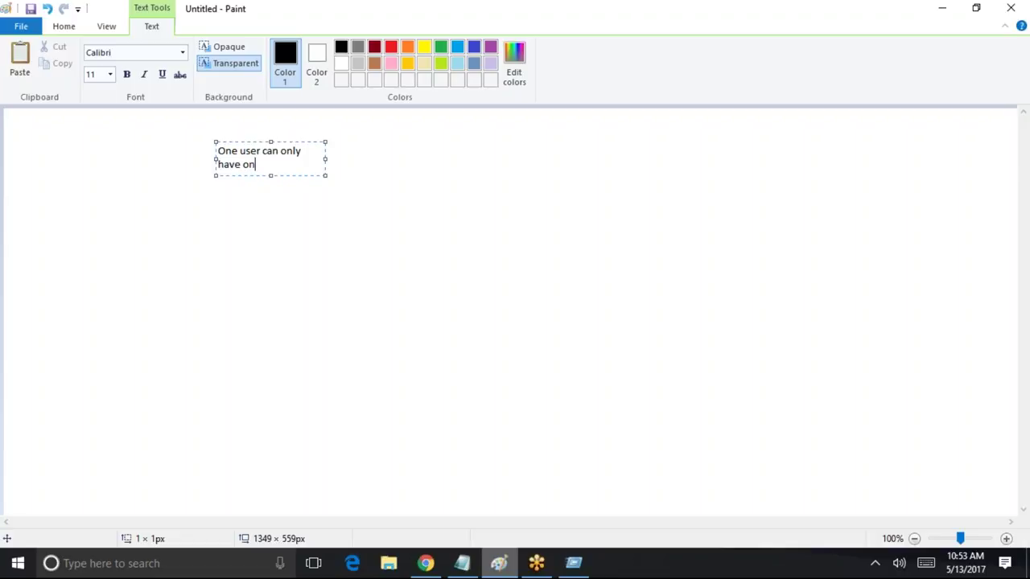
type("e profile at a time")
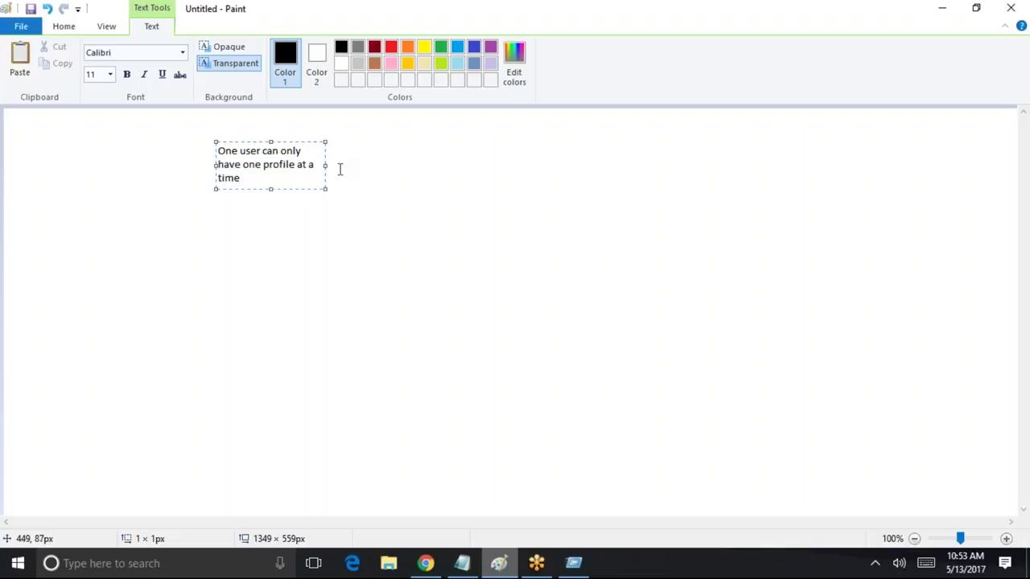
Add a note that users can have multiple permission sets, which only grant more access
left_click_drag(326, 165, 704, 166)
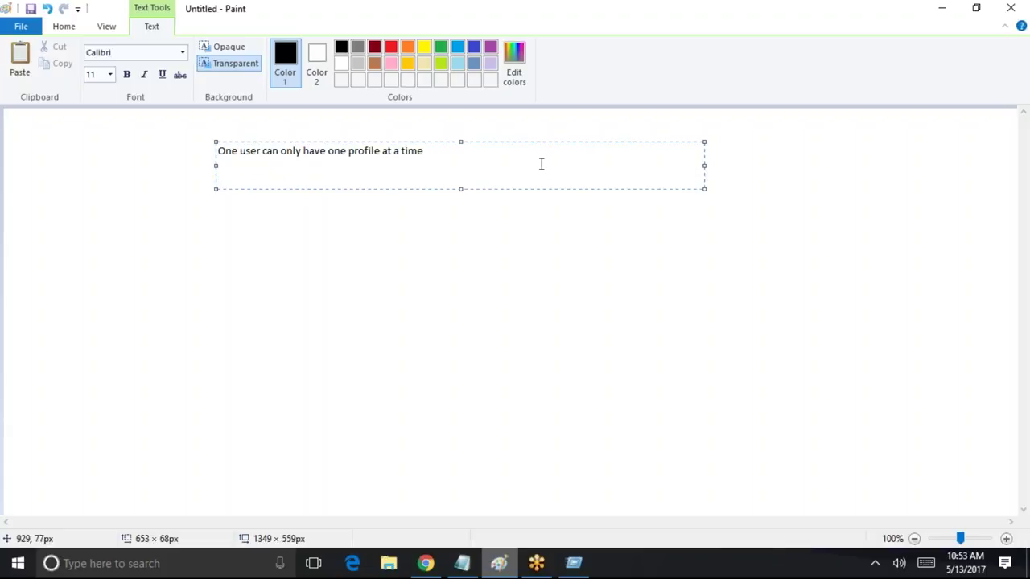
left_click(218, 165)
type("One usr")
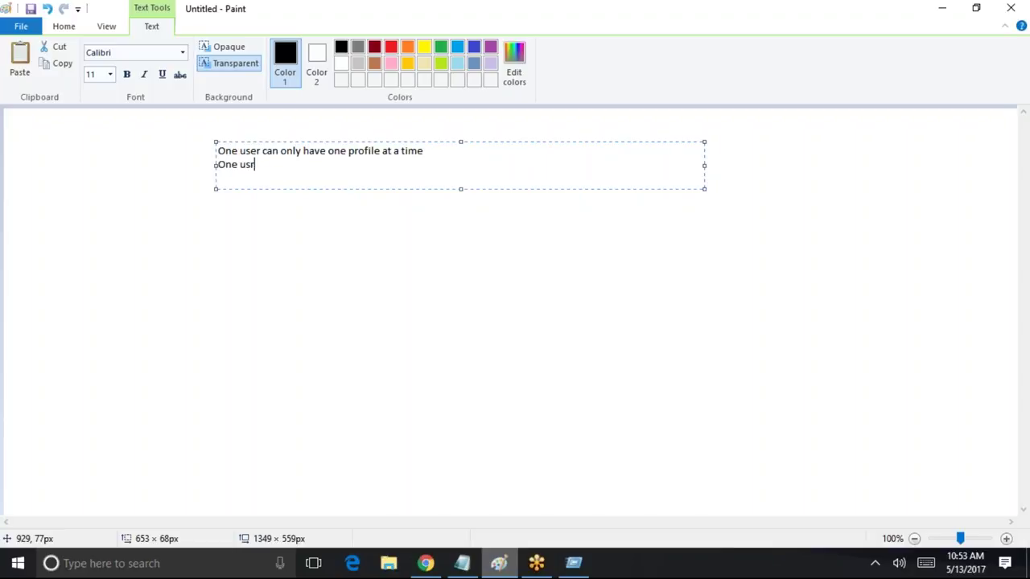
type(" can have multiple permis")
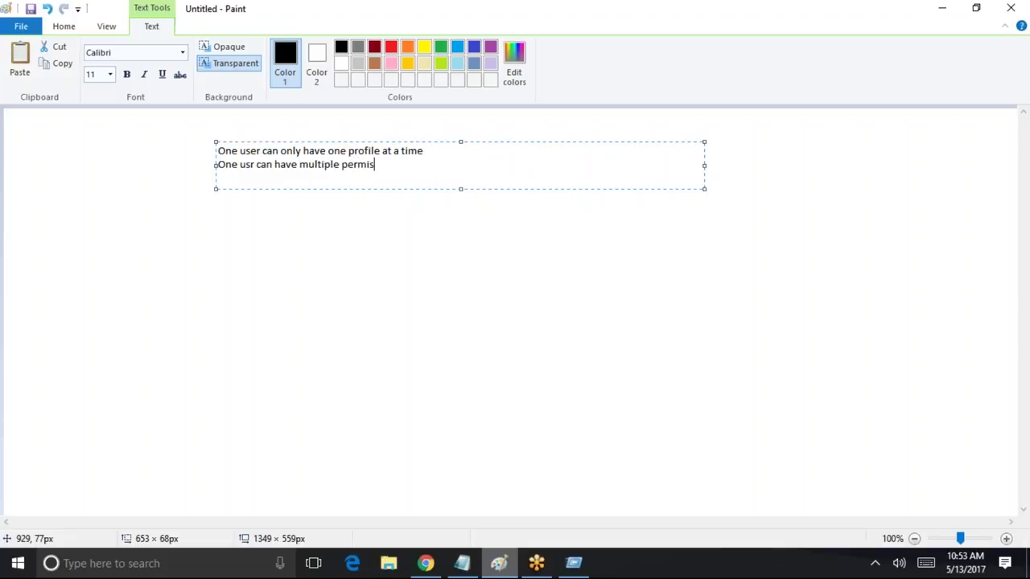
type("sion set assigned to him")
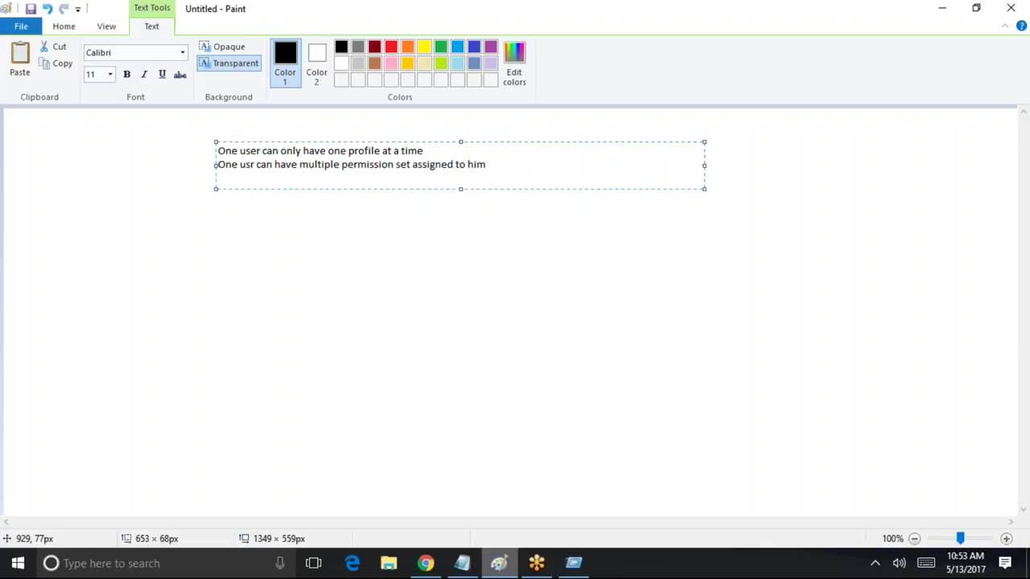
type("though permission set you can only")
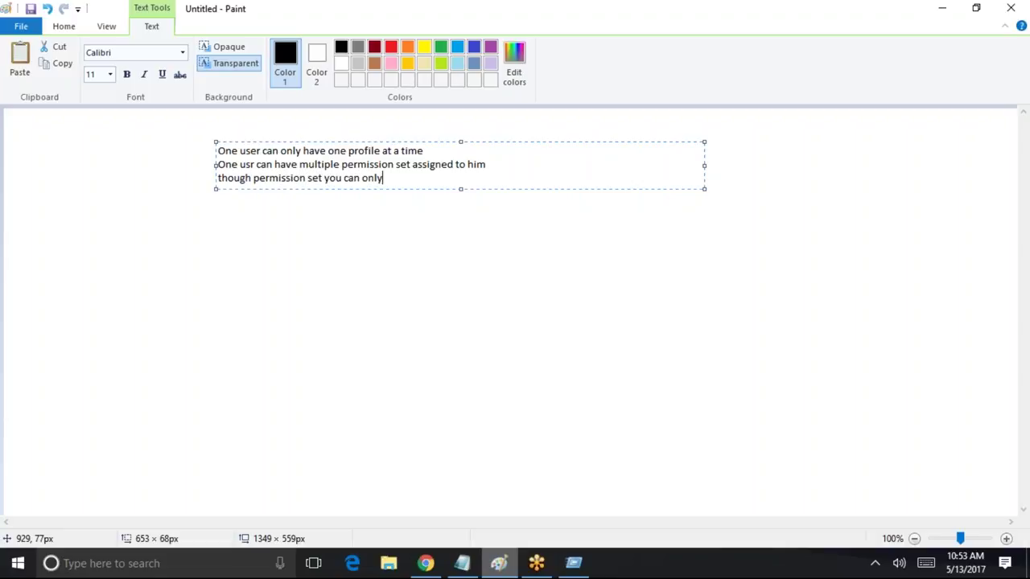
type(" grant more access t")
key("BackSpace")
type("to the user, you can t")
key("BackSpace")
key("BackSpace")
type("t ")
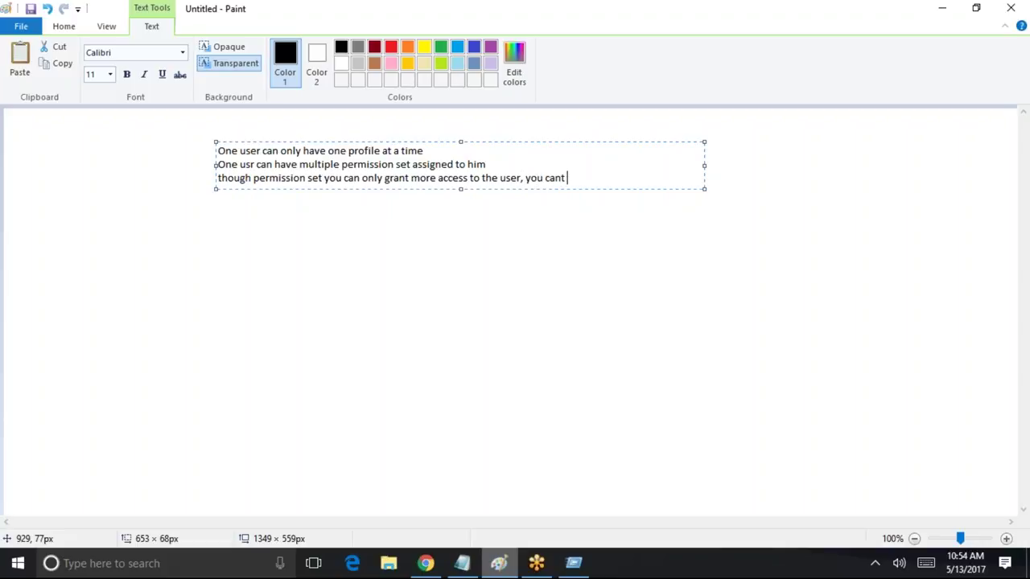
type("take away the exits")
key("BackSpace")
key("BackSpace")
type("sting ")
type("access to ")
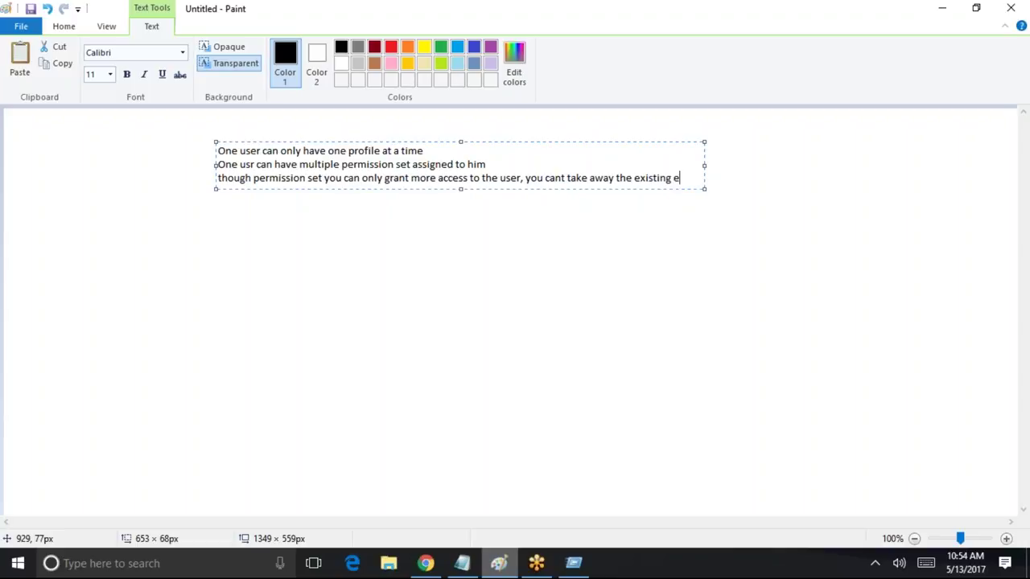
type("have")
Add lines 'profil : read edit delete on the invoice objet' and 'permission :create access to the'
key("Return")
key("Return")
key("Return")
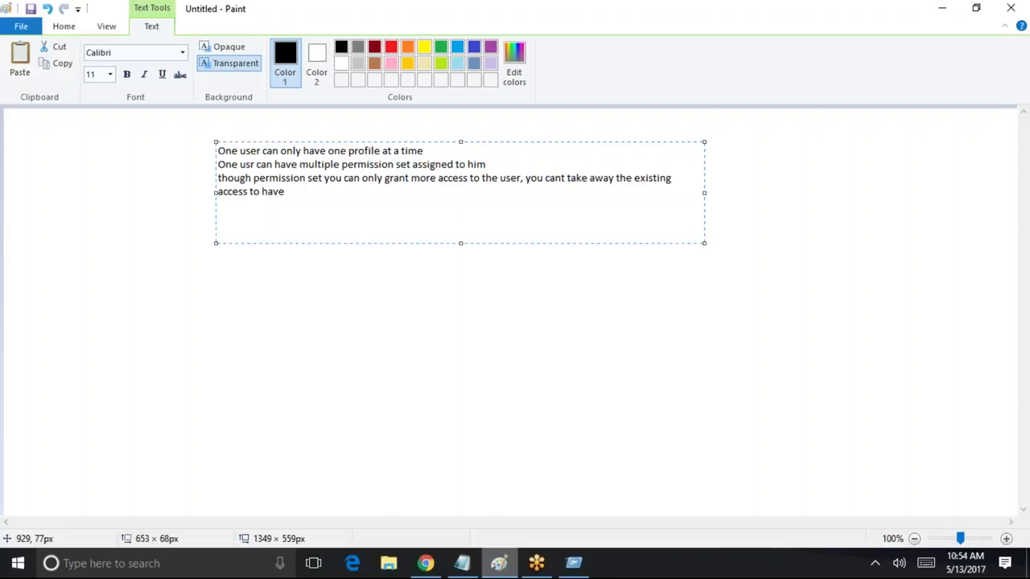
type("profil : read edit delete o")
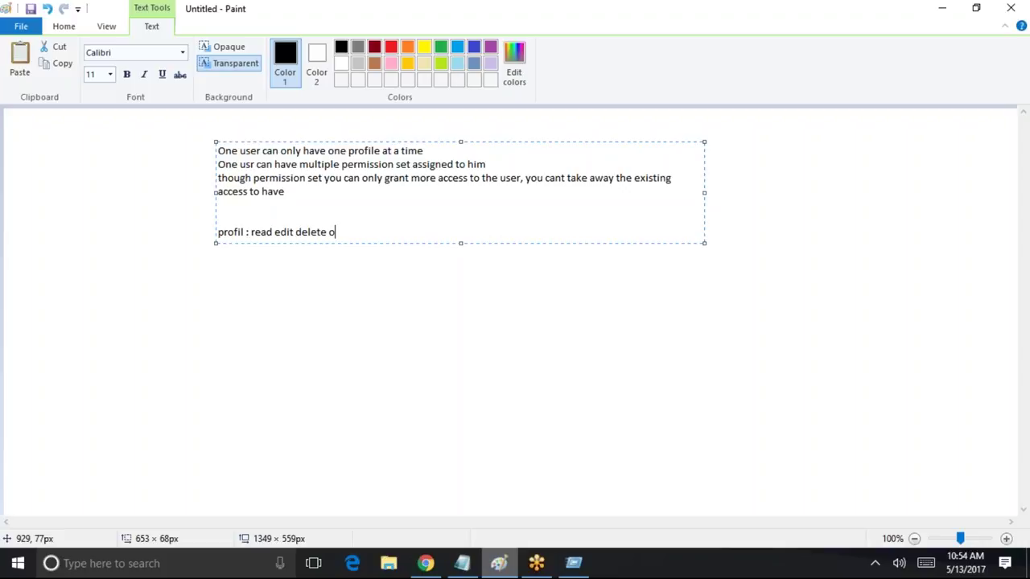
type("n the invoice objet")
key("Return")
type("permission : re")
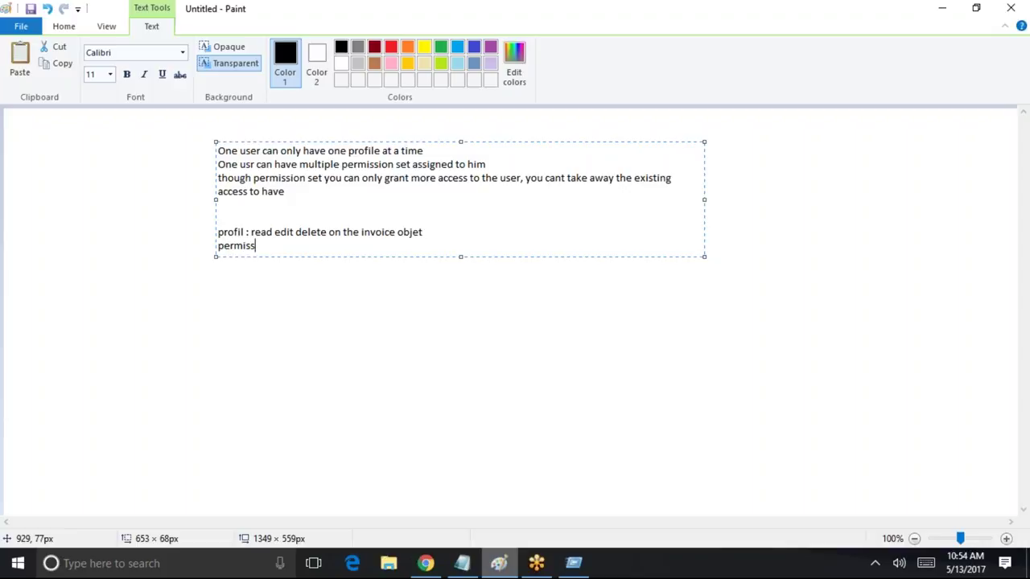
key("BackSpace")
key("BackSpace")
type("edit")
key("BackSpace")
key("BackSpace")
key("BackSpace")
key("BackSpace")
type("d")
key("BackSpace")
type("create access to the")
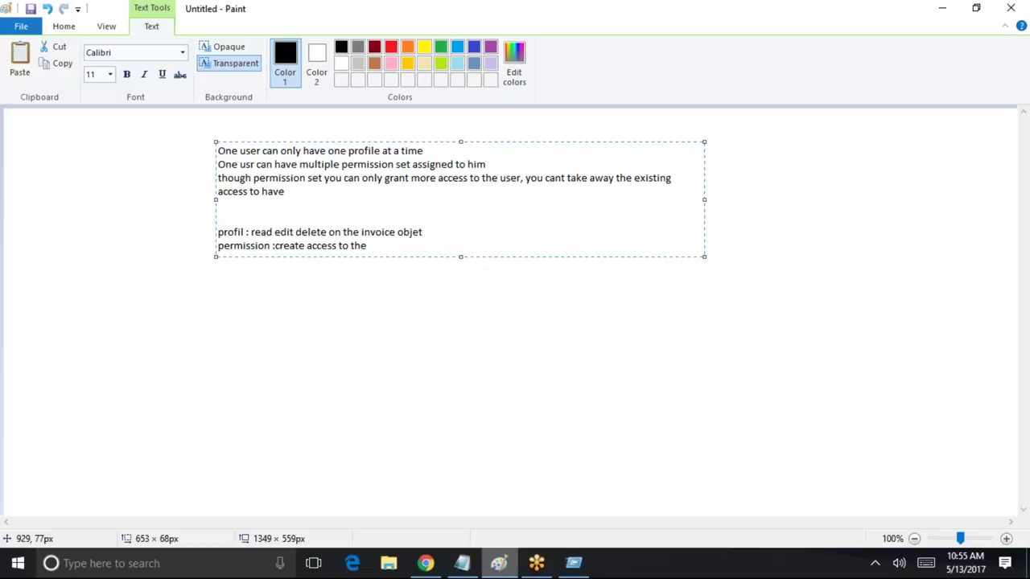
Type 'permission ->licese' on a new line after a blank gap below the notes
key("Return")
key("Return")
type("permission ->")
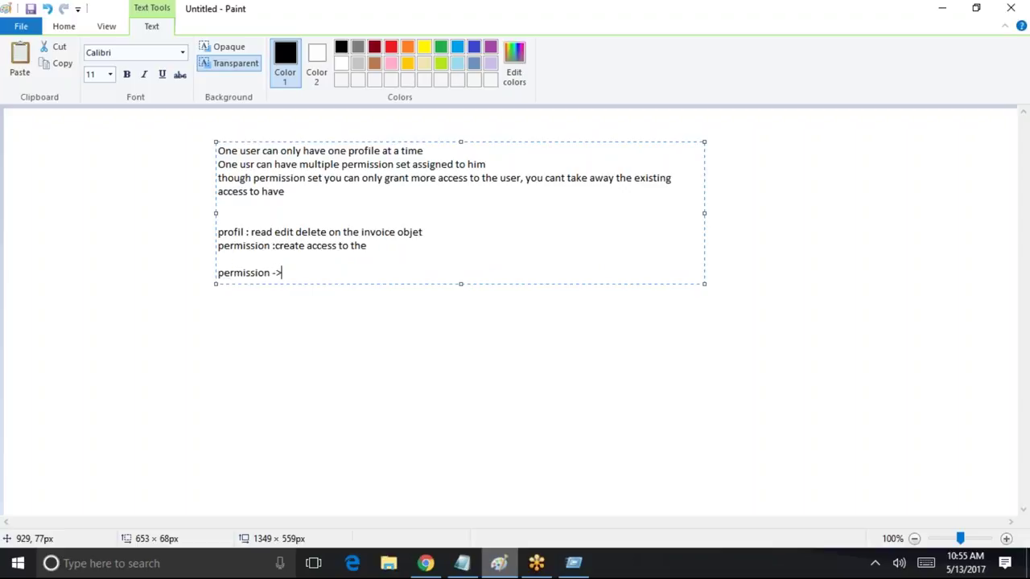
type("licens")
key("BackSpace")
key("BackSpace")
type("se")
Commit the notes and add a text box beside 'permission ->licese' listing 'license' and 'salesforce license'
left_click(583, 19)
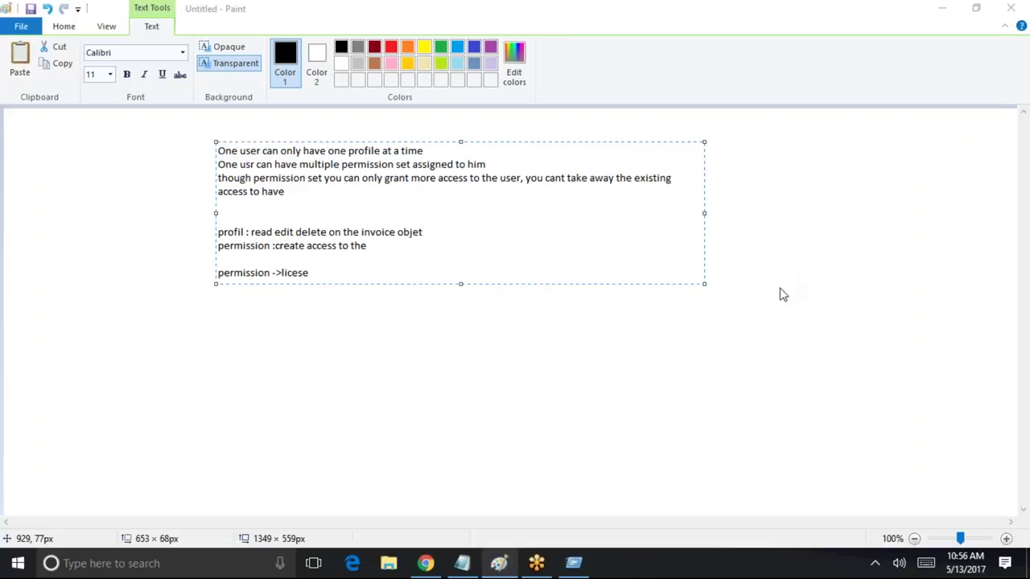
left_click(844, 285)
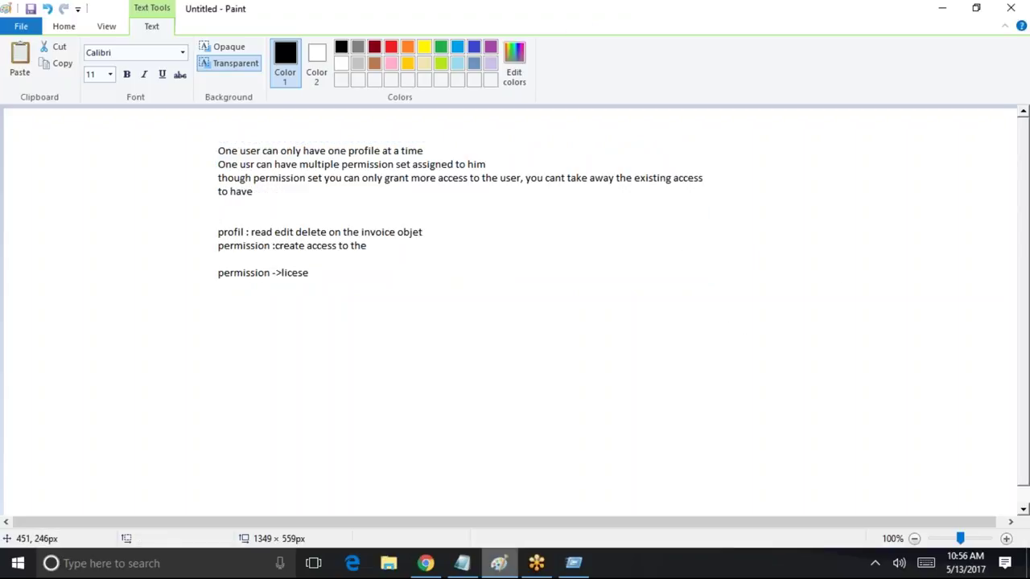
left_click(329, 267)
left_click(314, 274)
left_click(315, 264)
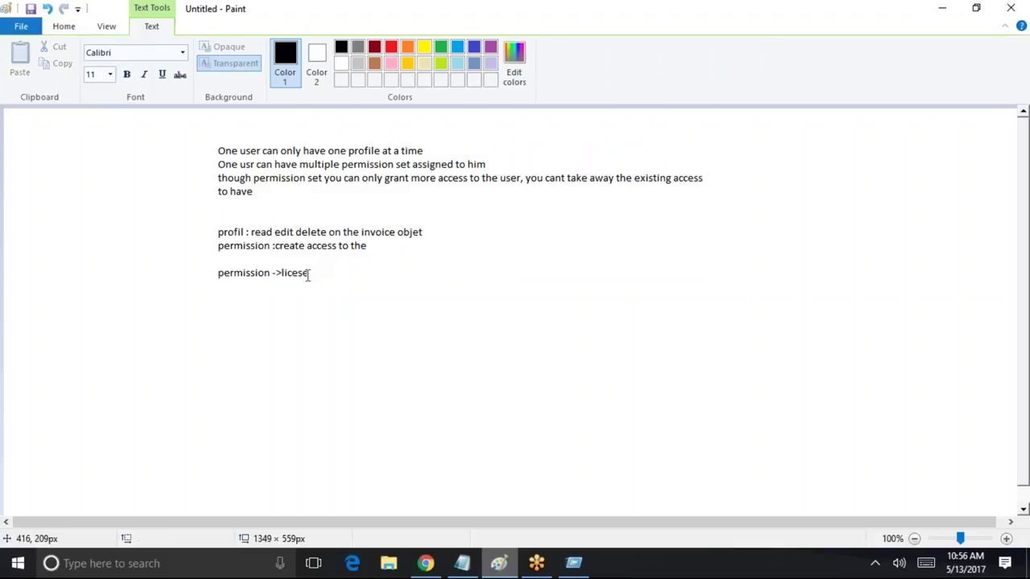
left_click(184, 378)
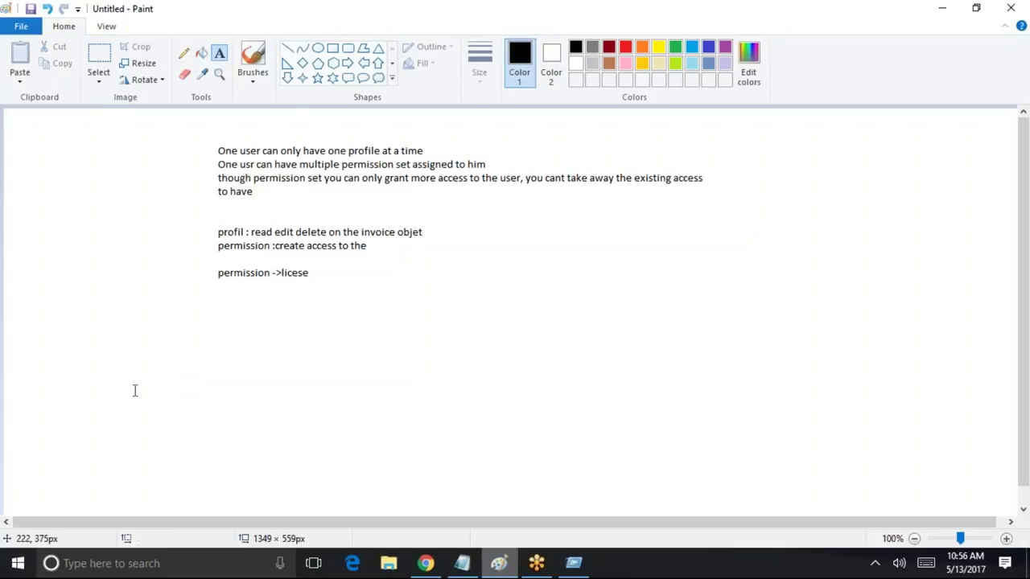
left_click(341, 273)
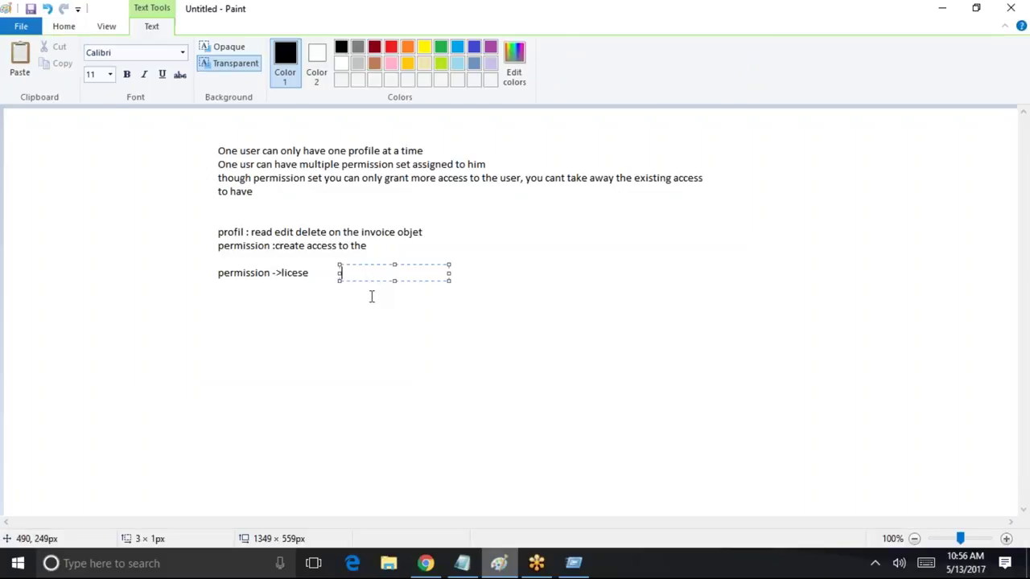
type("license")
key("Return")
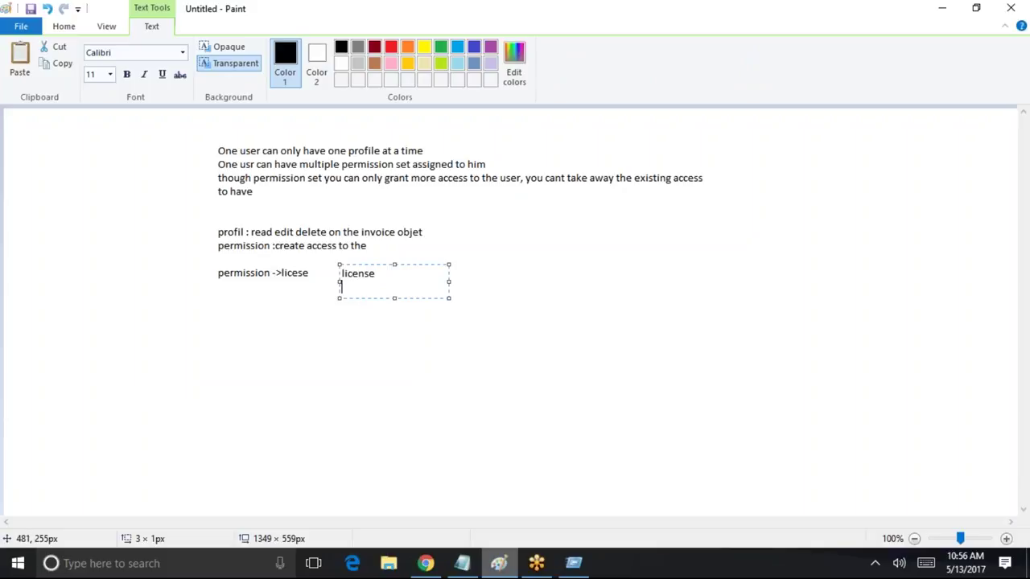
type("salesforce license")
key("Return")
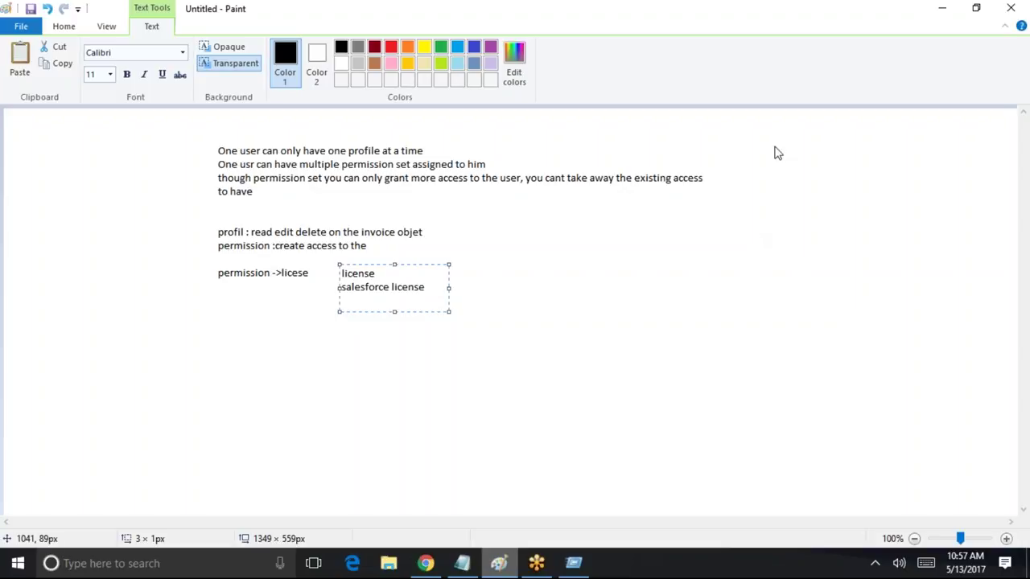
Cancel the profile edit and start a new permission set from the Permission Sets page
left_click(939, 8)
left_click(489, 324)
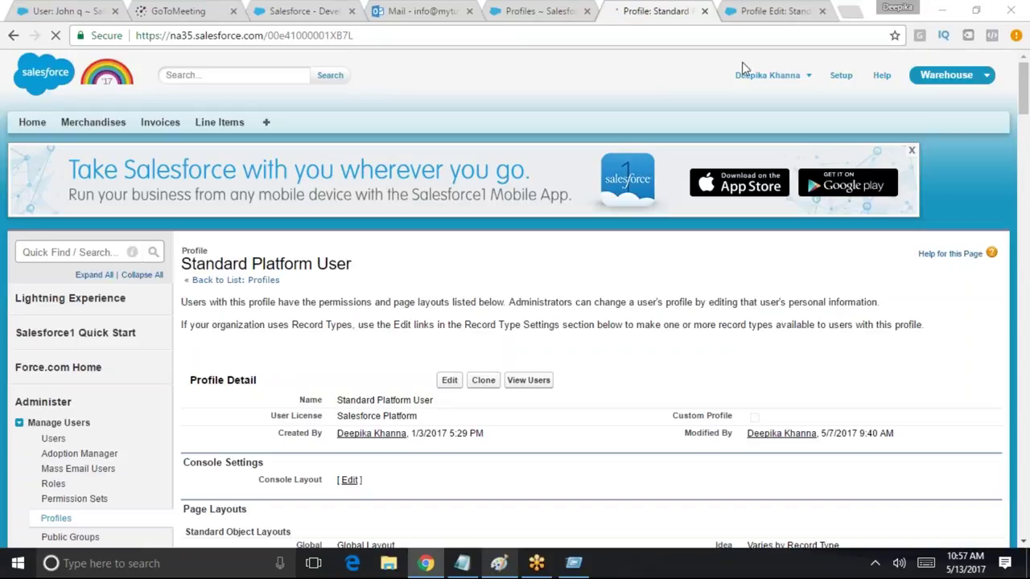
type("permissions")
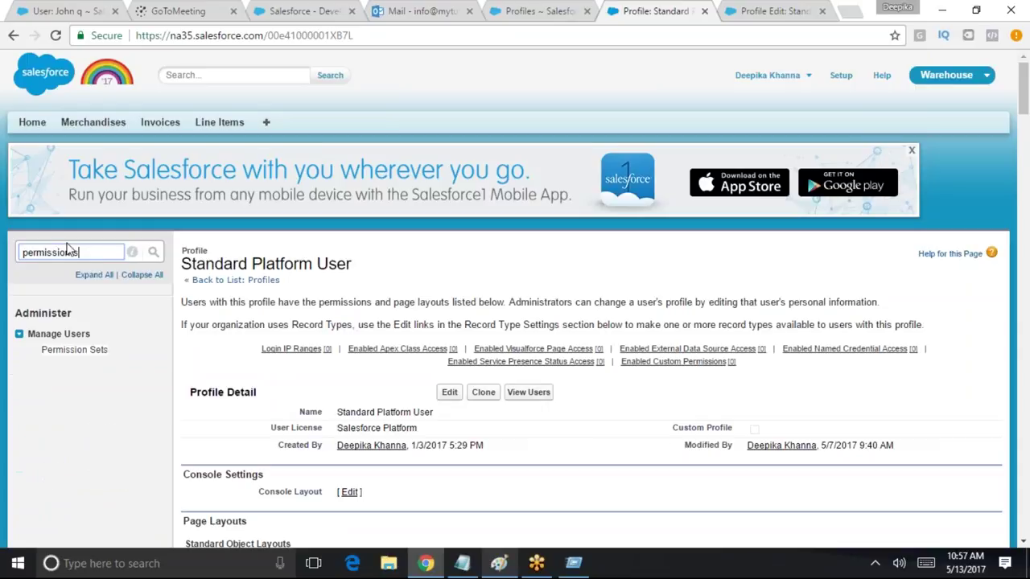
key("BackSpace")
type("set")
left_click(90, 351)
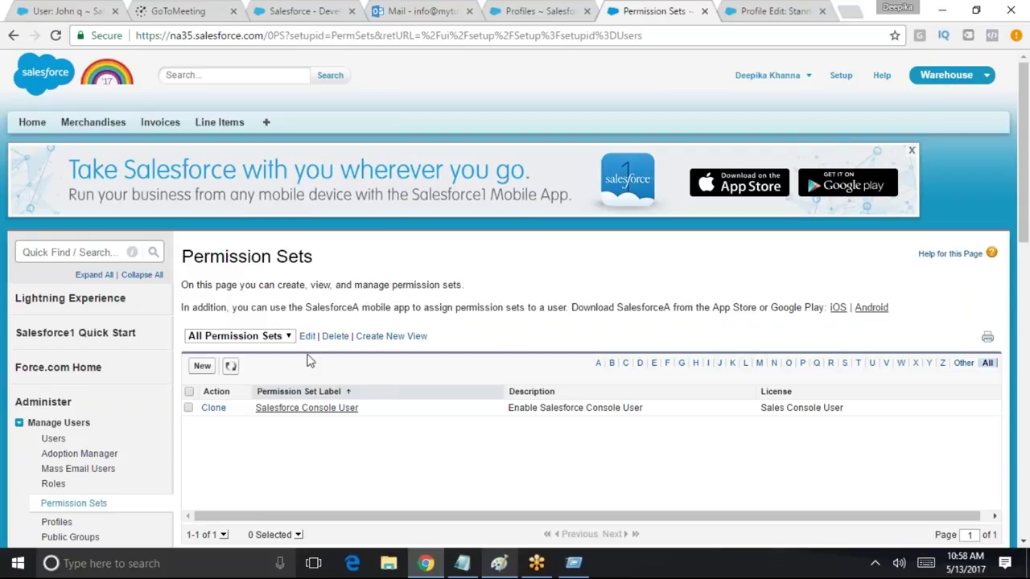
left_click(204, 366)
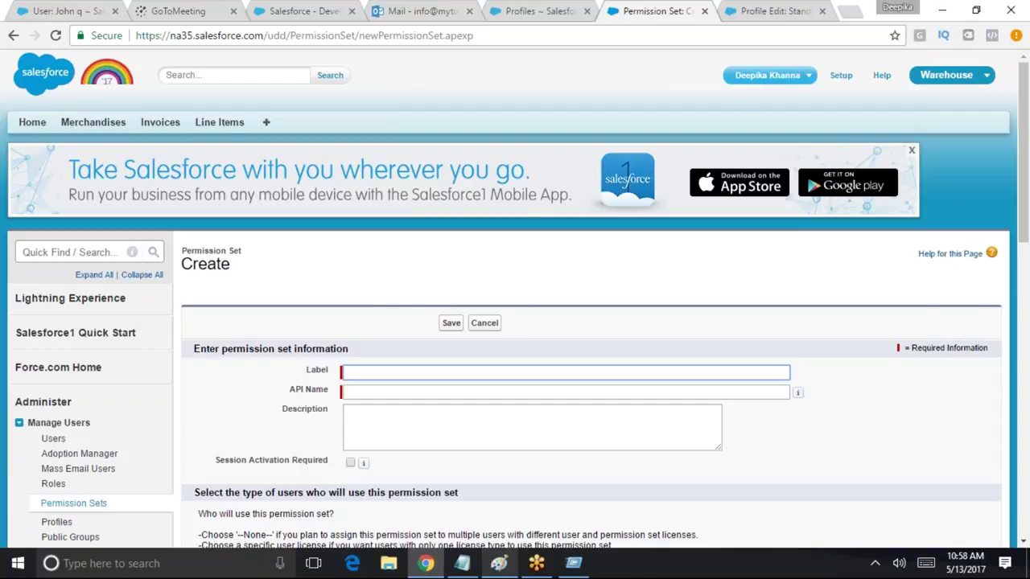
Run a full setup search for 'profiles' from the Quick Find box
left_click(72, 251)
type("profiles")
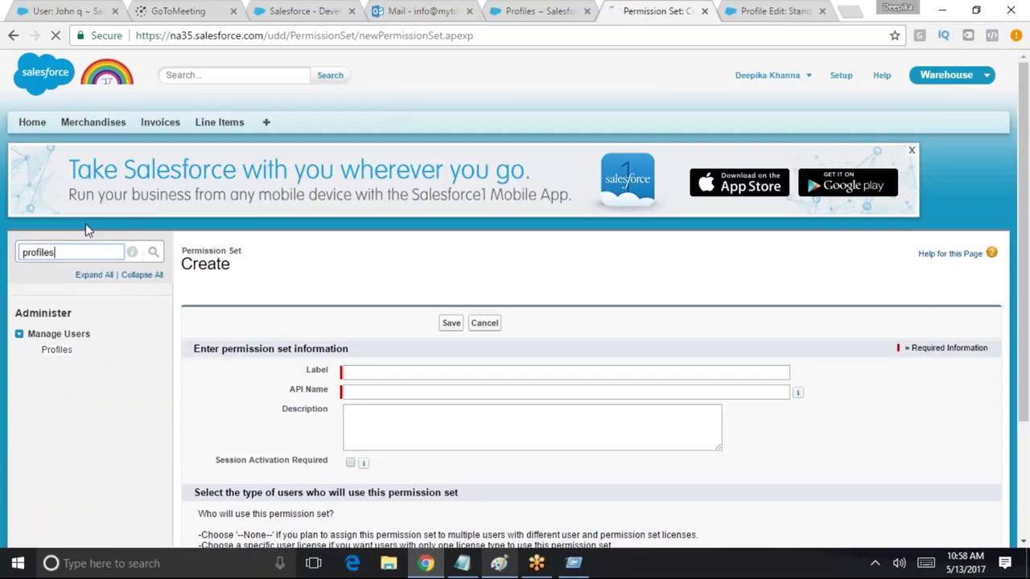
key("Return")
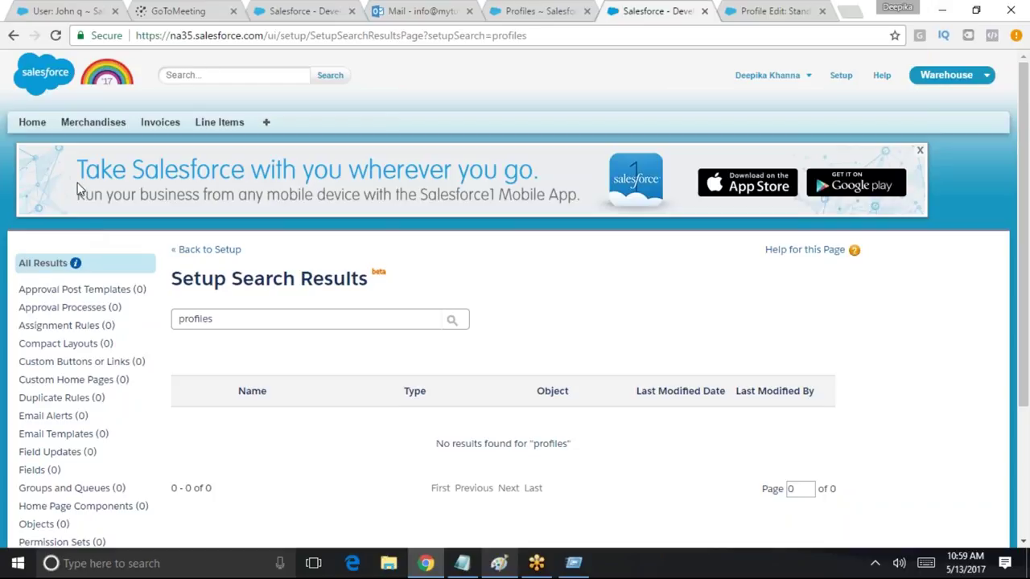
Find Standard User in the Profiles list filtered to S and start editing it
left_click(846, 80)
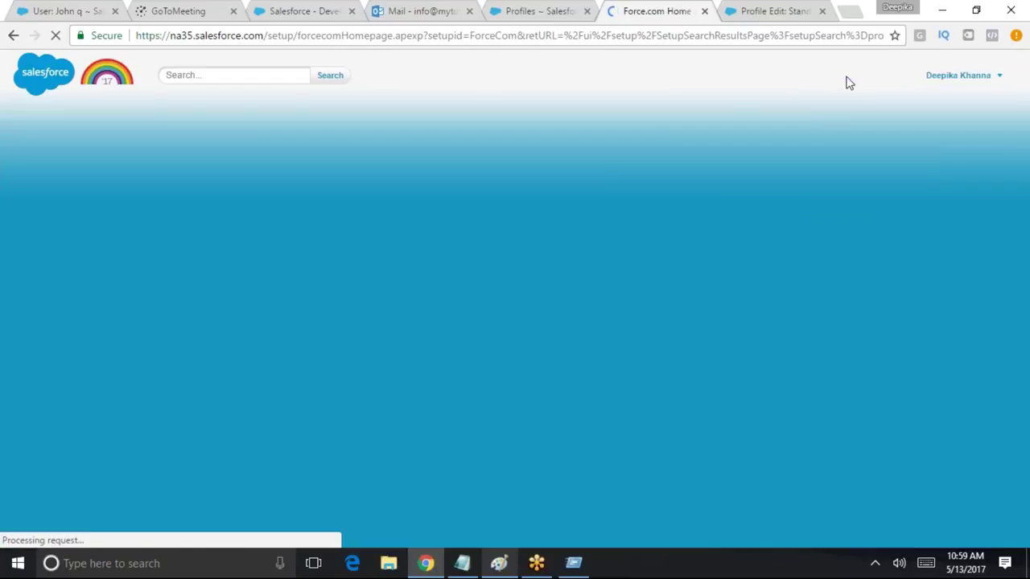
type("profile")
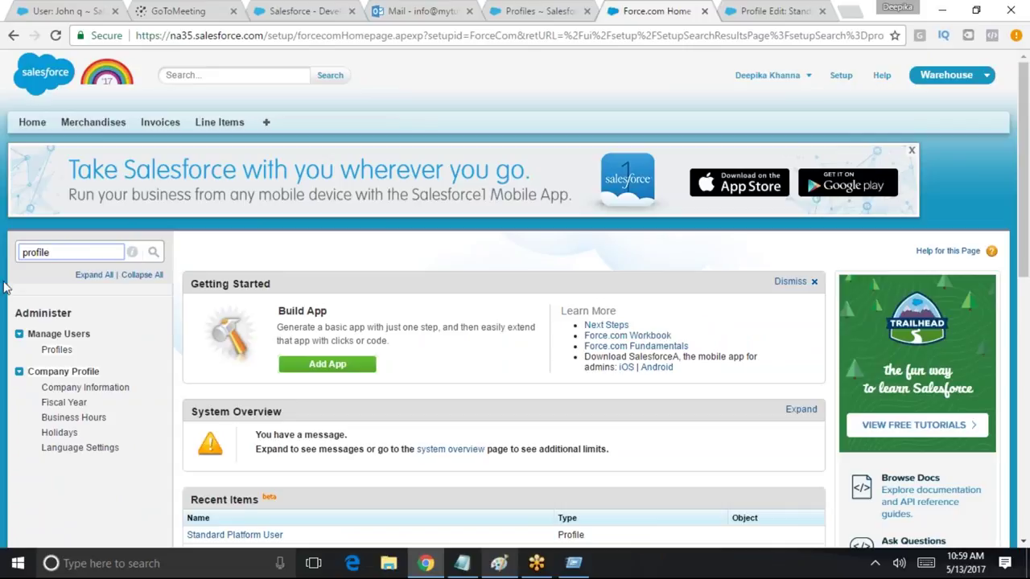
left_click(56, 349)
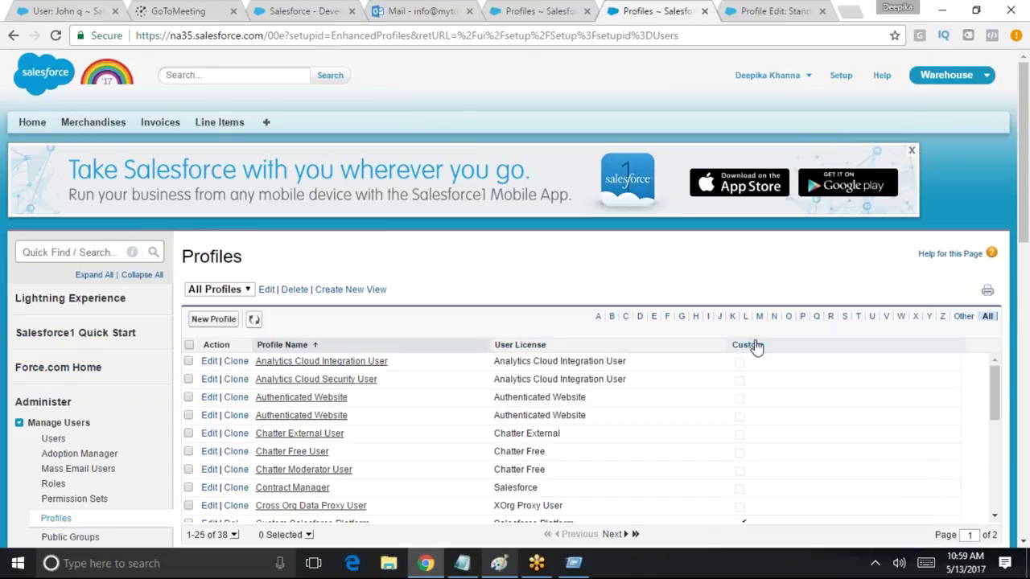
mouse_move(994, 390)
left_mouse_down()
mouse_move(992, 486)
mouse_move(992, 378)
mouse_move(991, 393)
left_mouse_up()
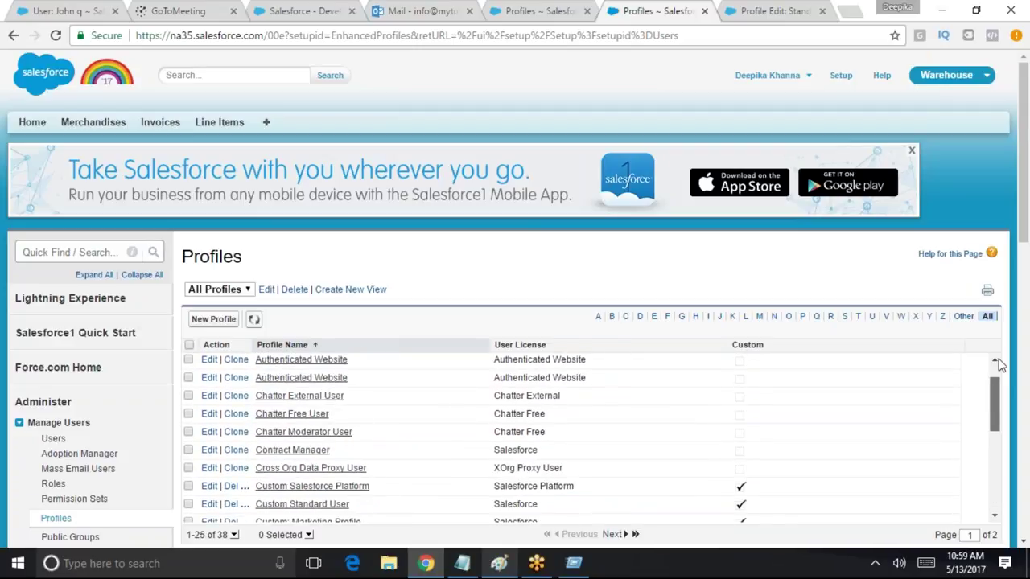
left_click_drag(1026, 178, 1027, 216)
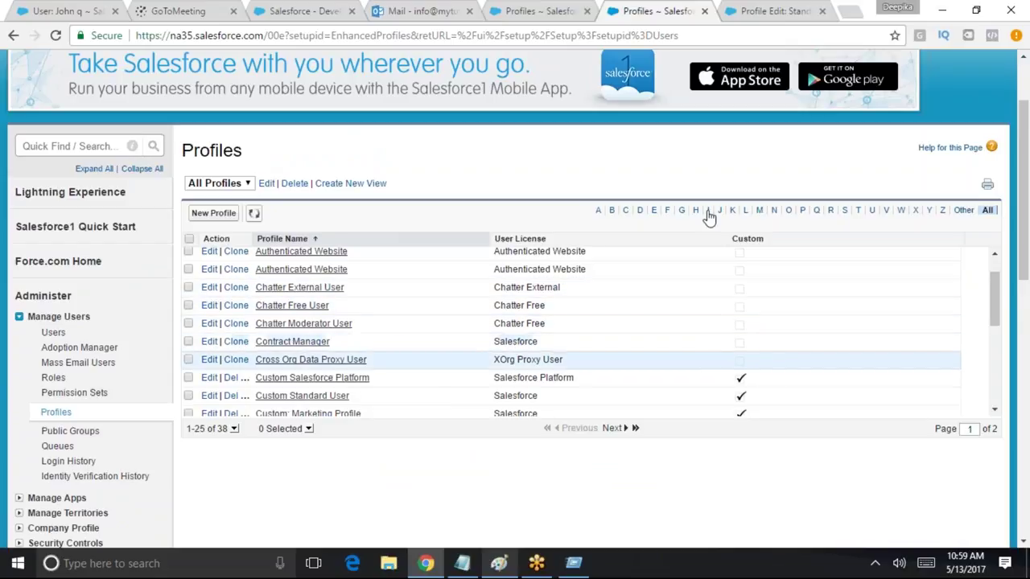
left_click(802, 211)
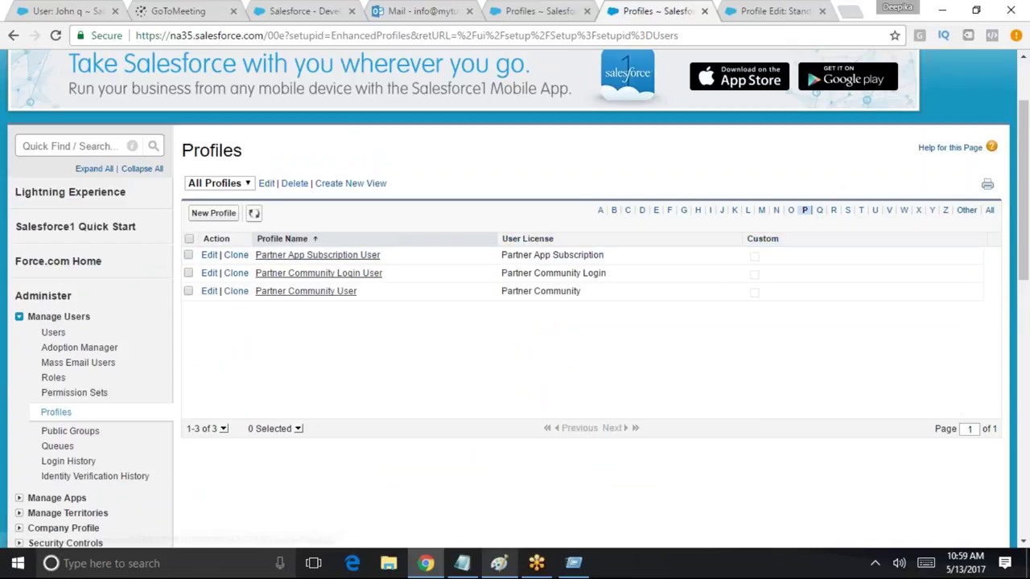
left_click(846, 210)
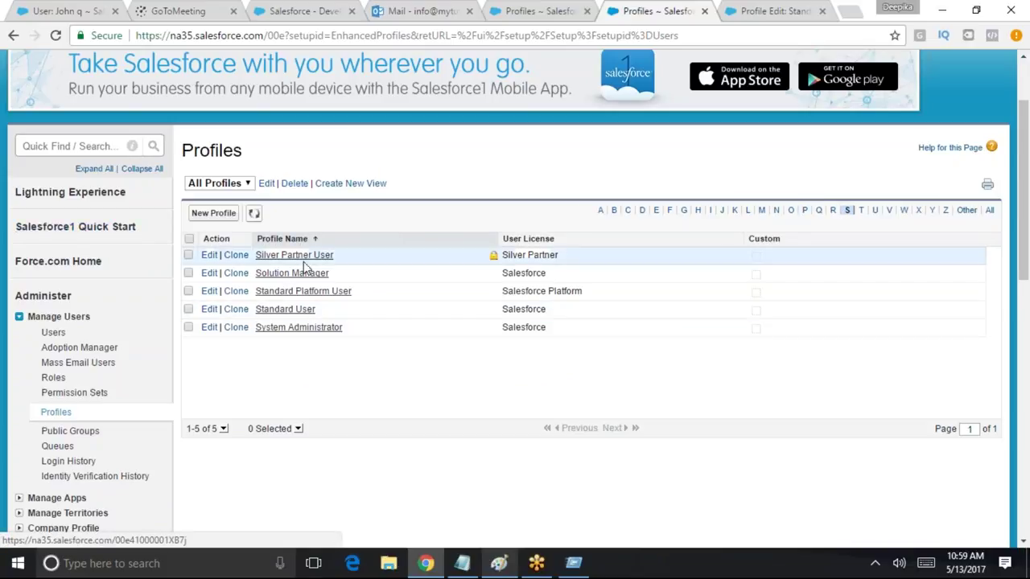
left_click(283, 309)
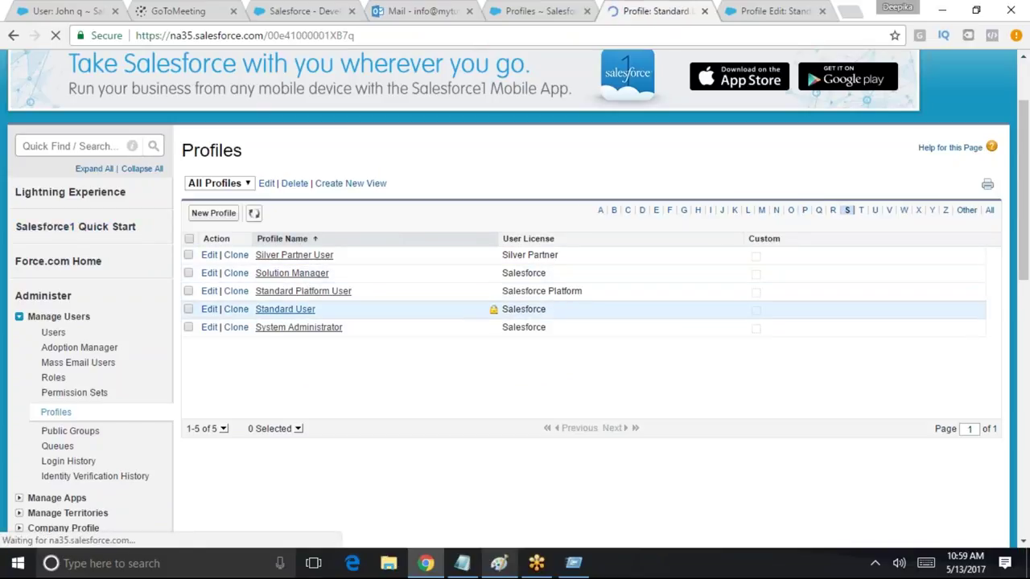
left_click(449, 392)
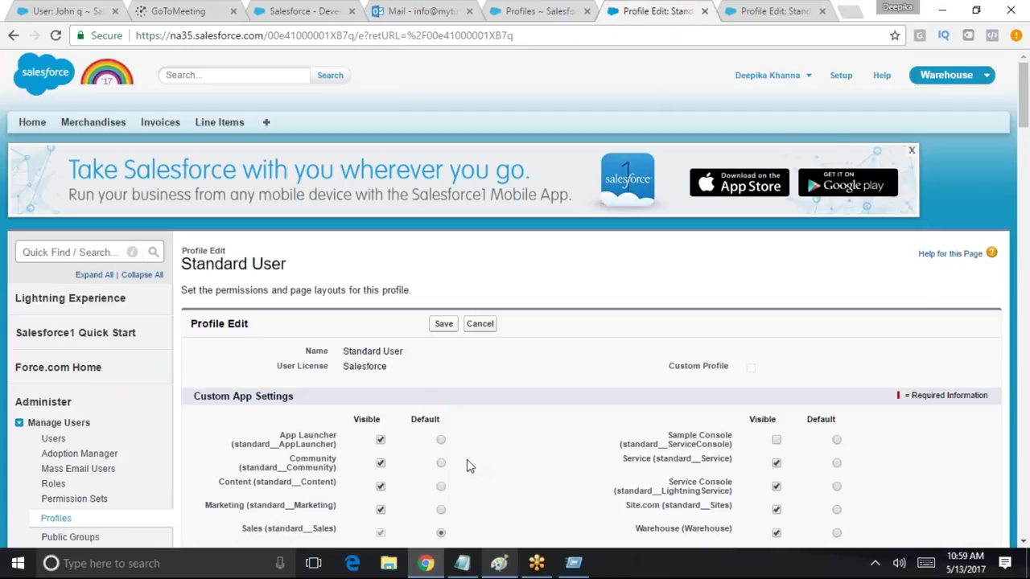
left_click_drag(1015, 119, 1015, 80)
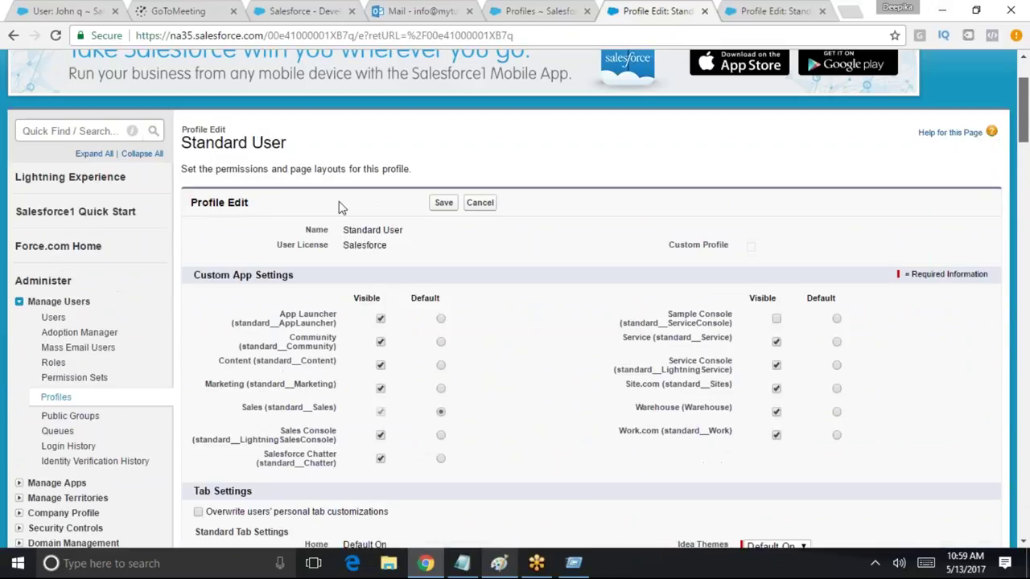
left_click(479, 201)
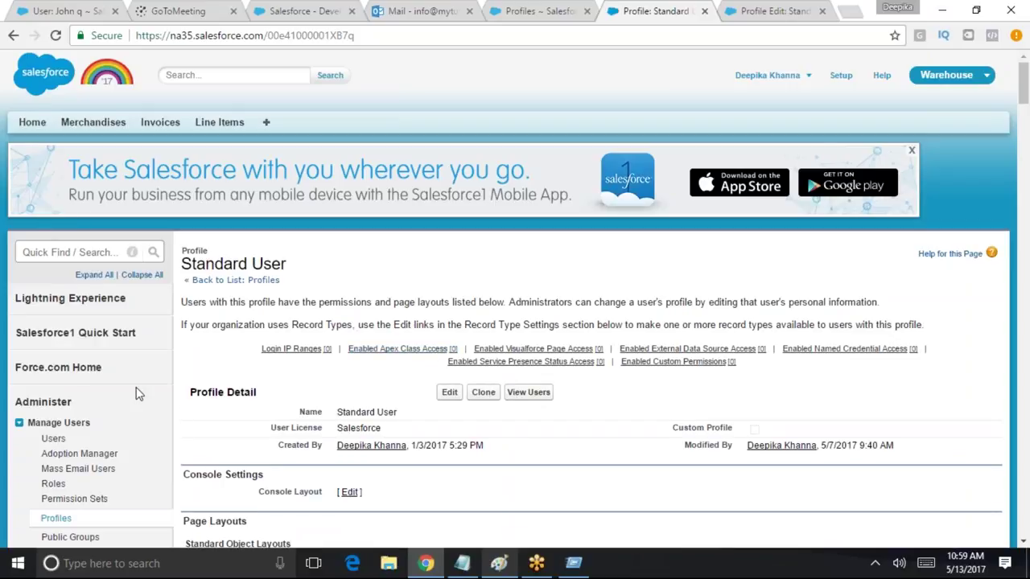
left_click(107, 248)
type("p")
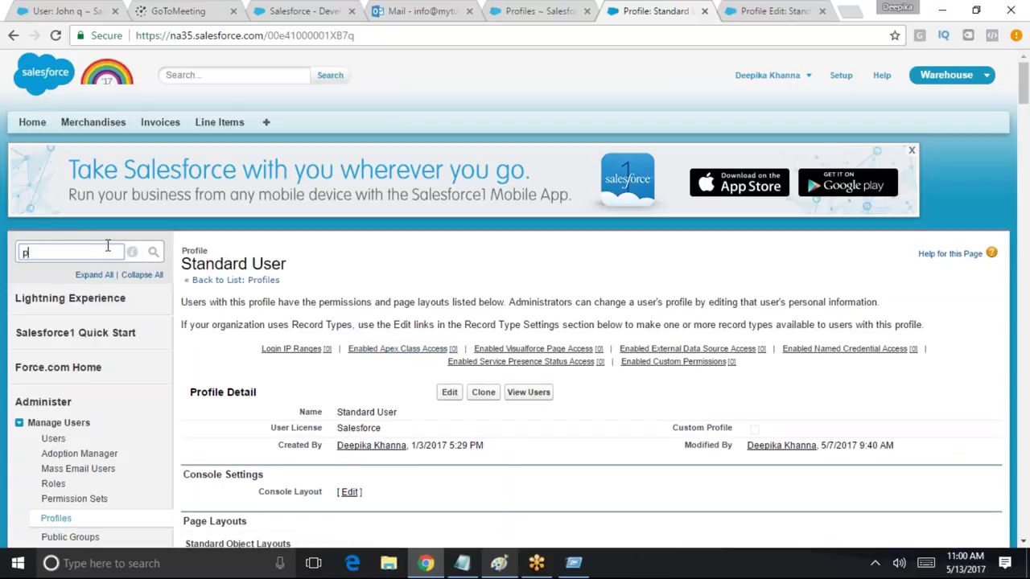
type("rofil")
Filter the Profiles list to C and edit the Custom Standard User profile
left_click(45, 356)
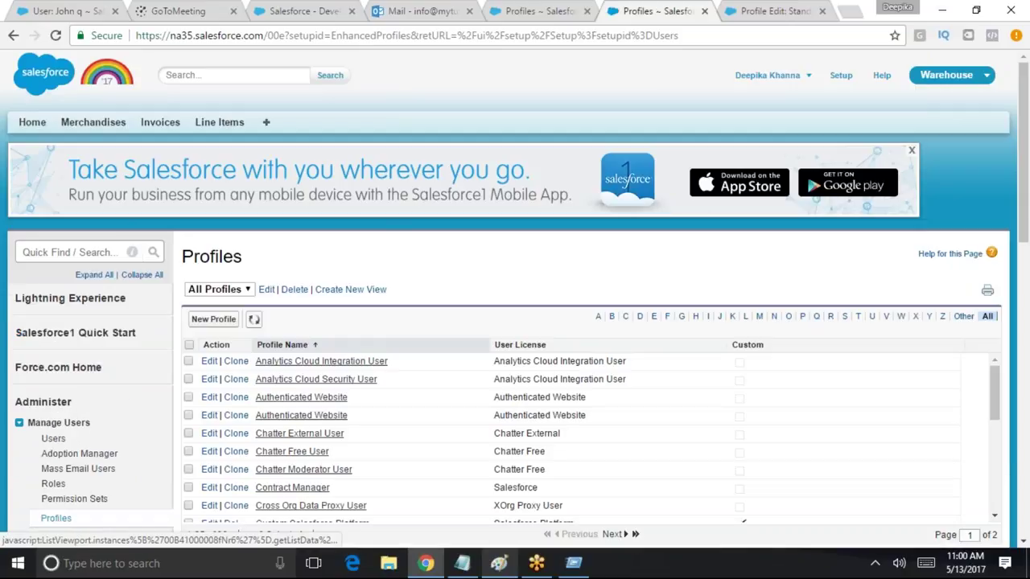
left_click(627, 316)
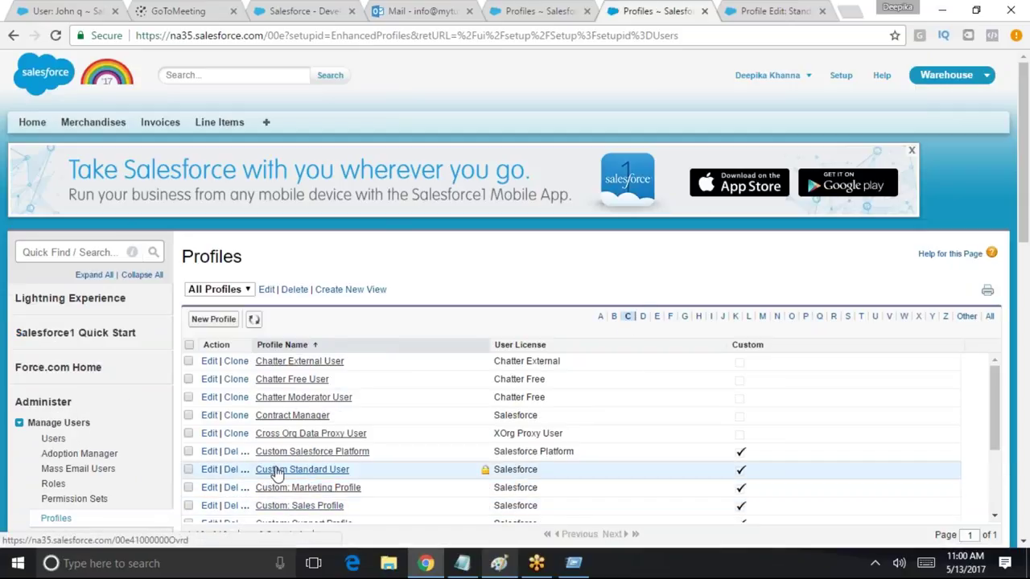
left_click(210, 471)
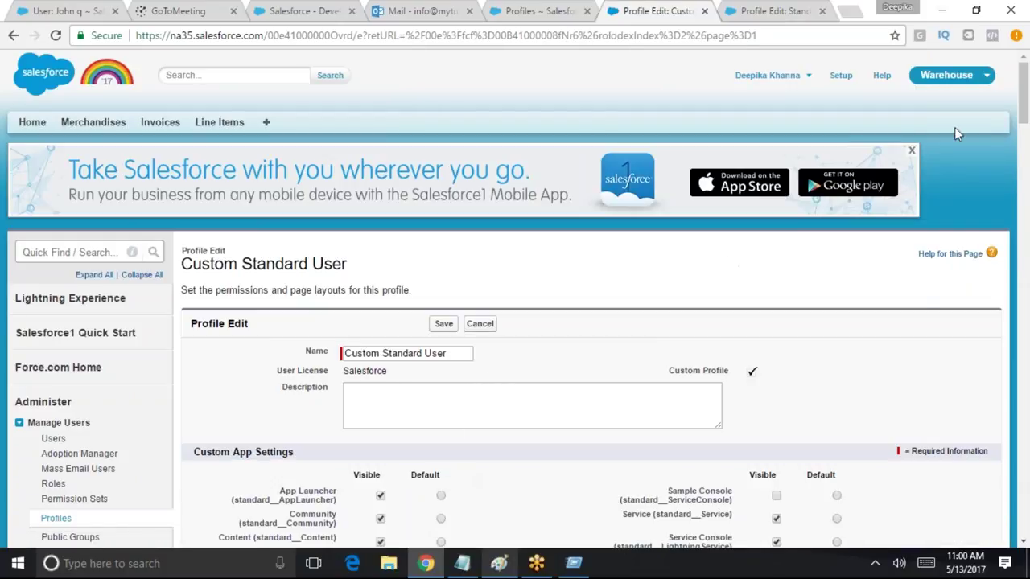
Review Custom Standard User's Invoices object permissions and save the profile
left_click_drag(1023, 117, 1026, 523)
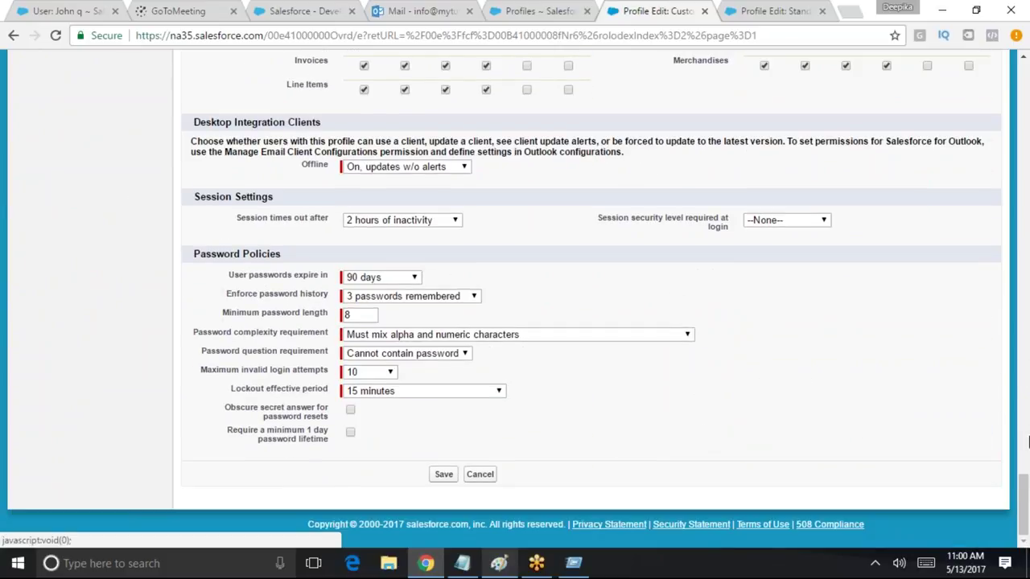
scroll(1022, 499, "up", 4)
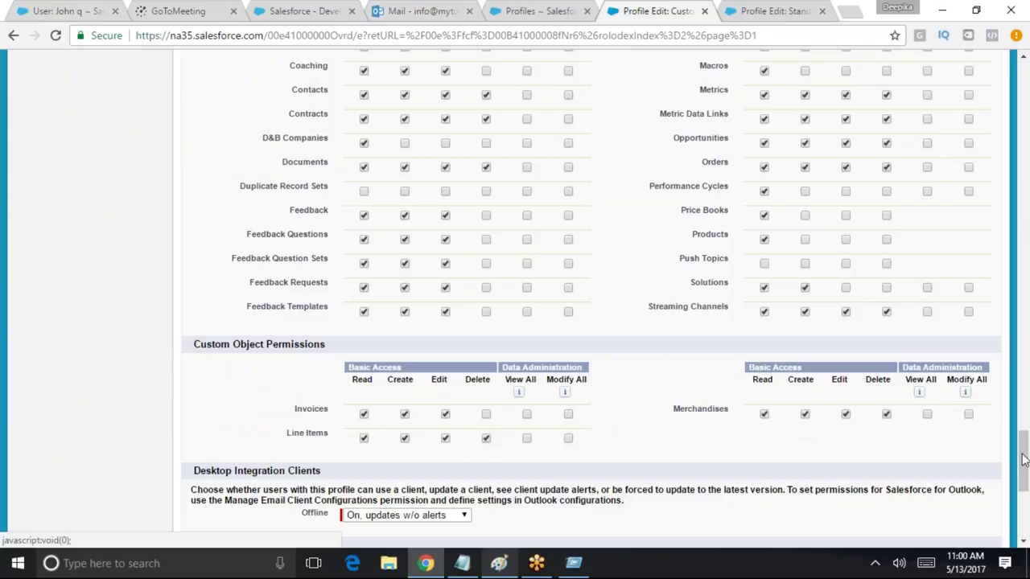
left_click_drag(1023, 458, 1023, 93)
left_click(443, 324)
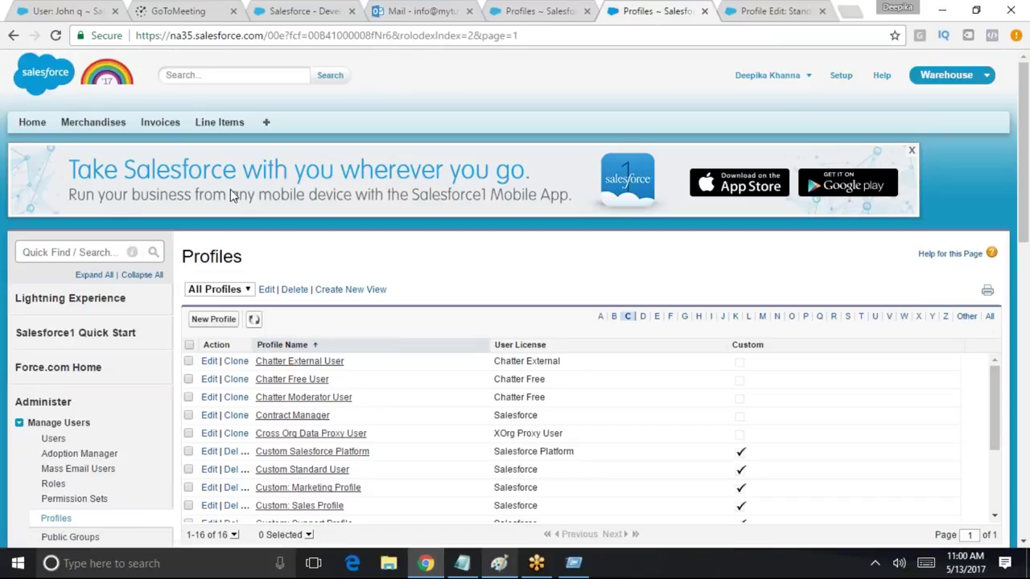
left_click(793, 82)
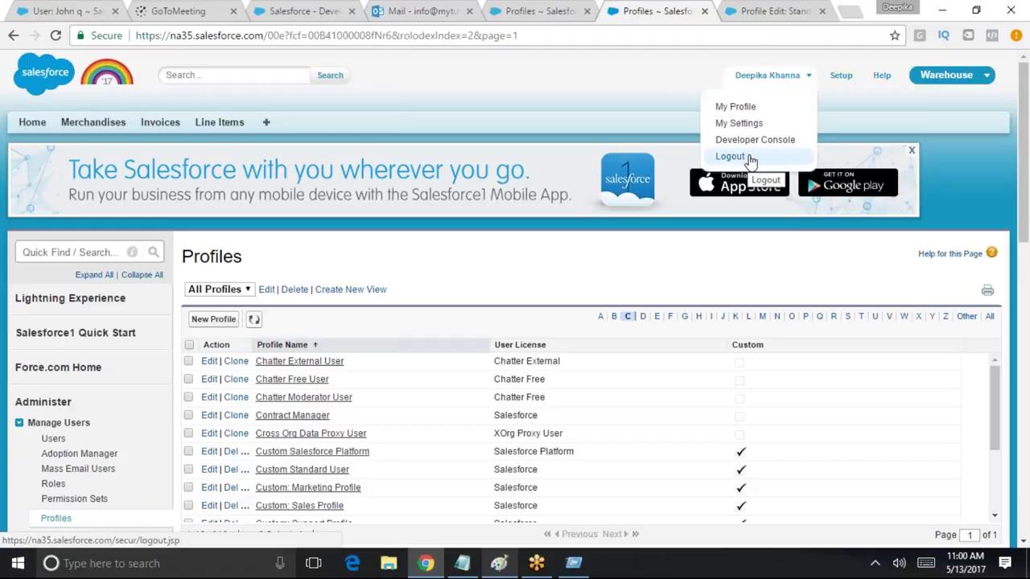
Log out, sign back in as another saved user, and open invoice INV-02
left_click(748, 159)
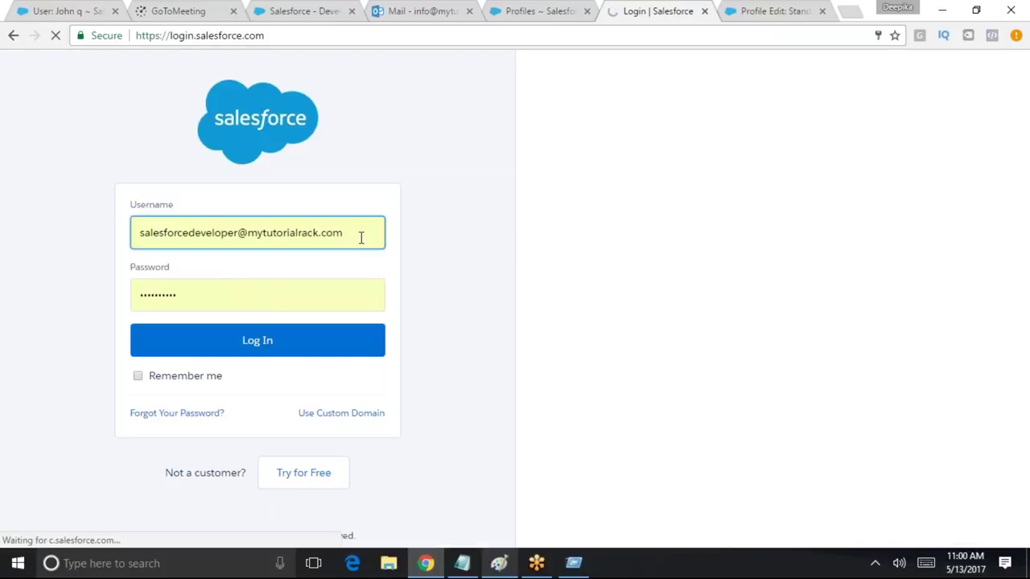
left_click_drag(361, 236, 33, 232)
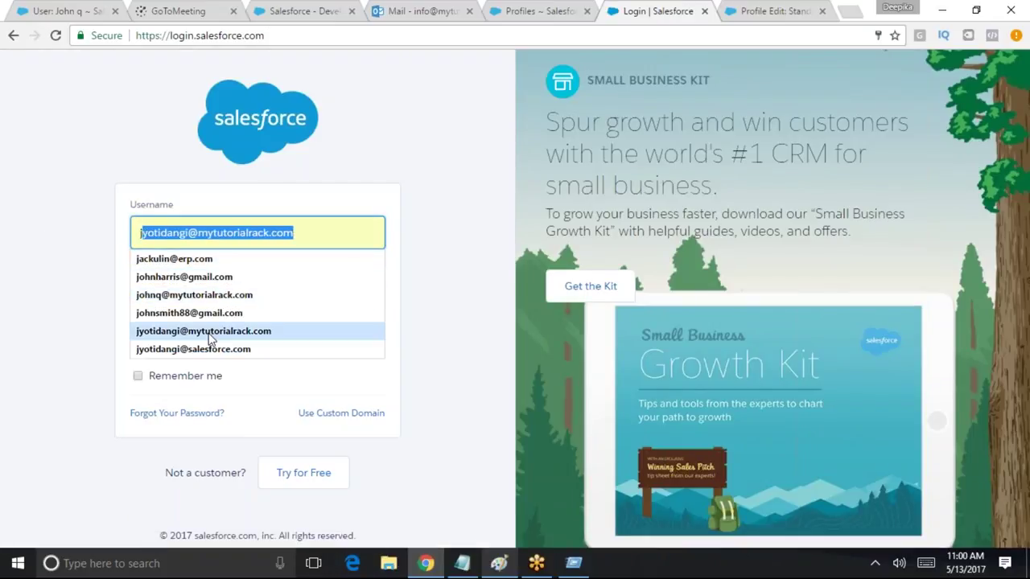
left_click(214, 333)
left_click(256, 340)
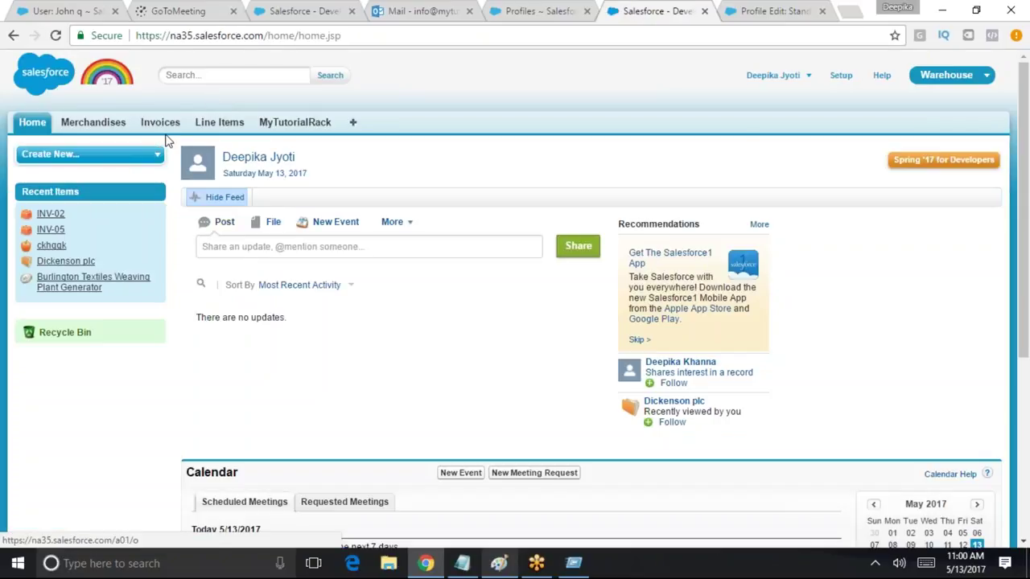
left_click(162, 131)
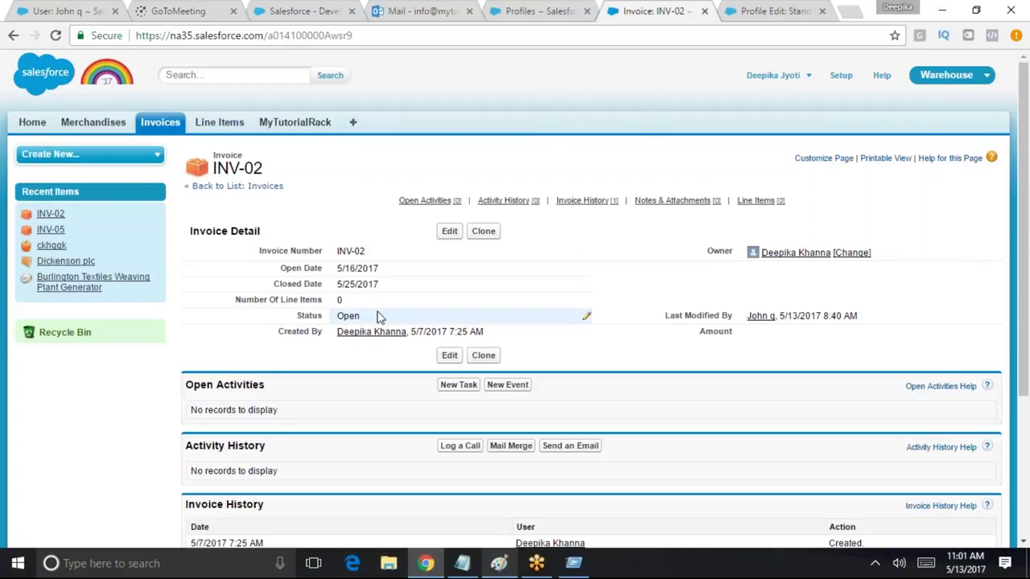
left_click(840, 75)
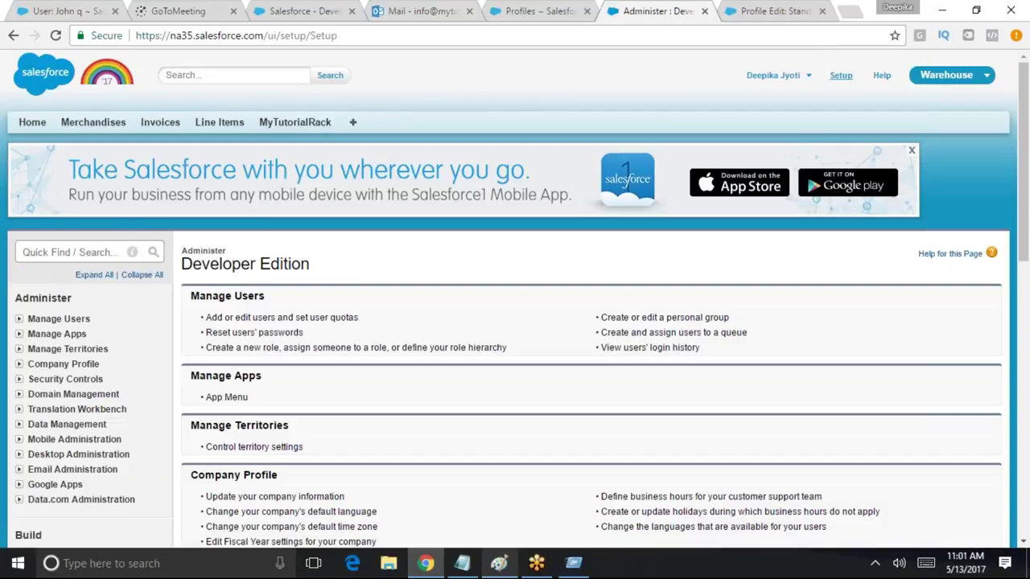
Log out and sign back in with the administrator's saved username
left_click(774, 74)
left_click(775, 134)
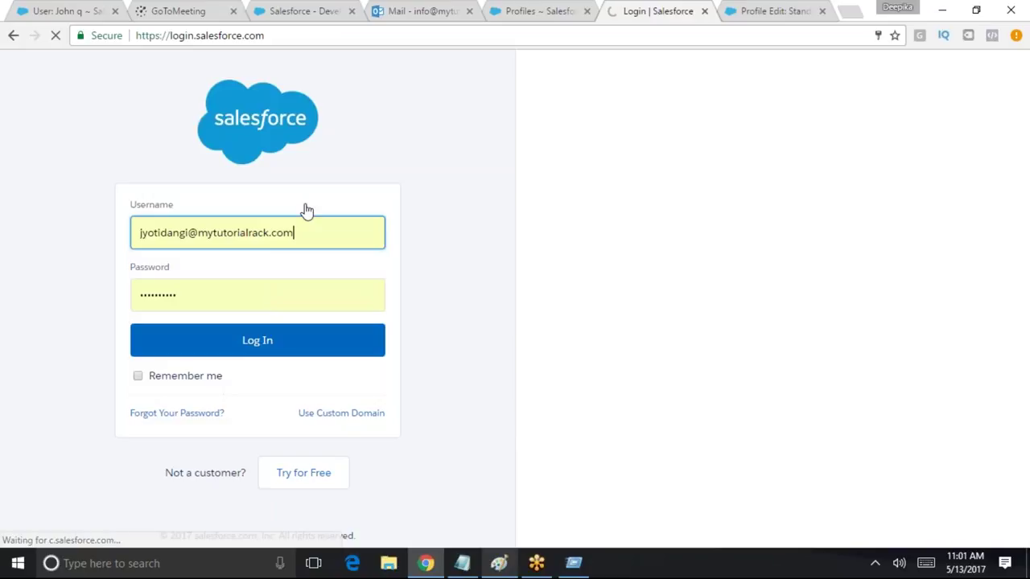
left_click_drag(296, 232, 81, 237)
left_click(109, 230)
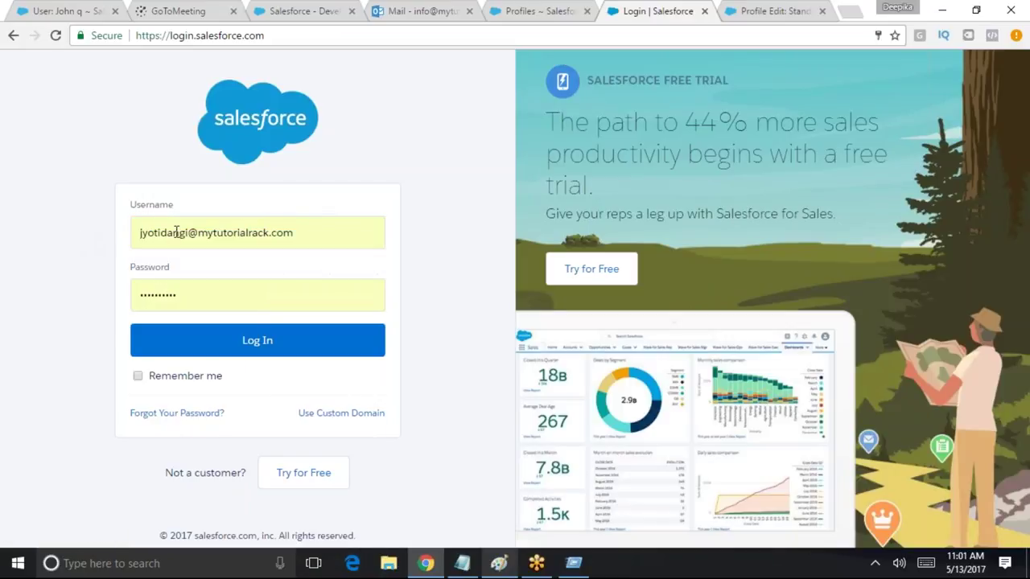
left_click_drag(271, 234, 26, 227)
type("salesforcedeveloper")
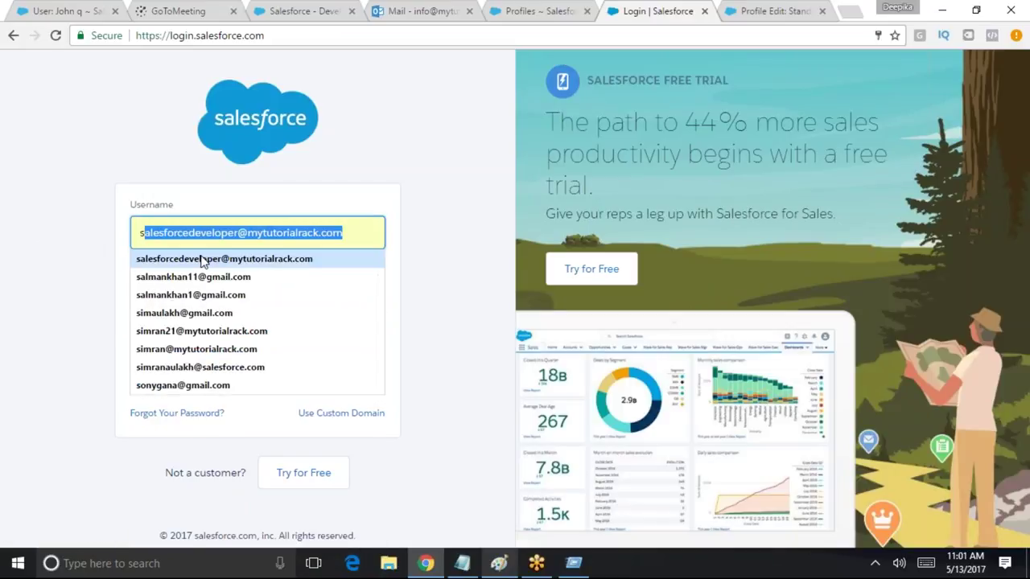
left_click(132, 259)
left_click(251, 340)
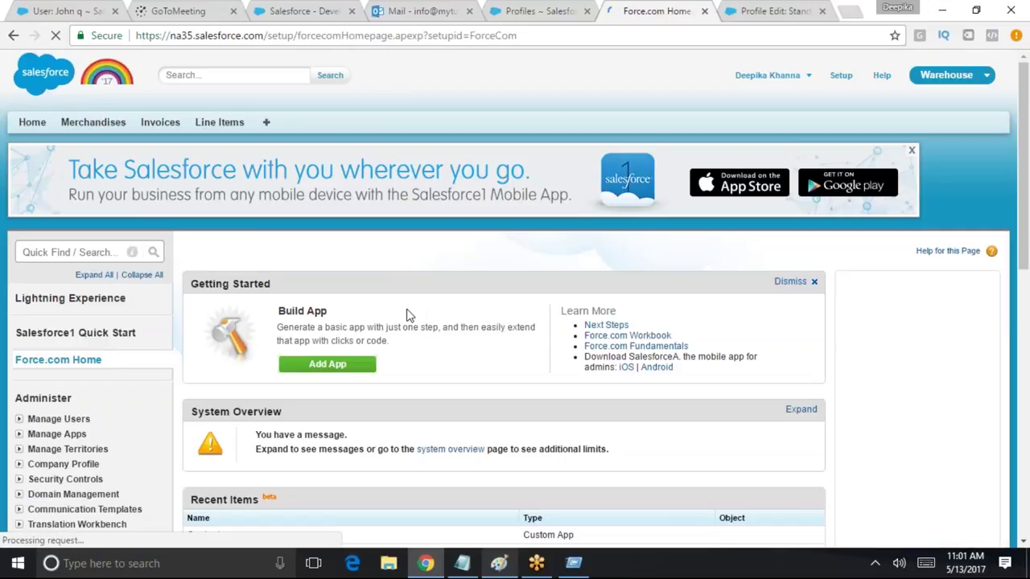
Open the All Users list through a Quick Find search for 'user'
left_click(71, 252)
type("user")
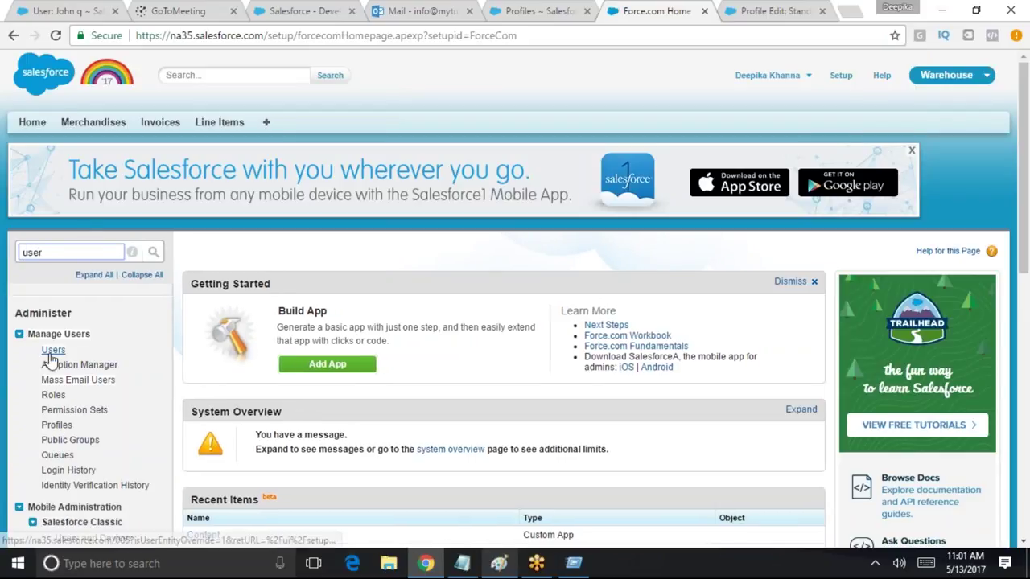
left_click(51, 350)
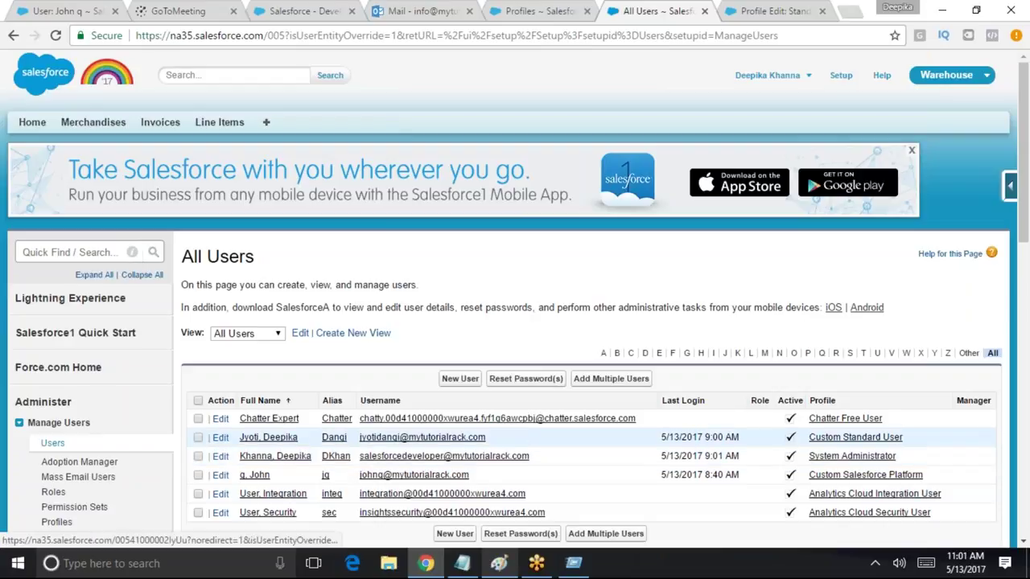
Draft a new user with the Salesforce Platform license, check its profiles, then cancel
left_click(459, 378)
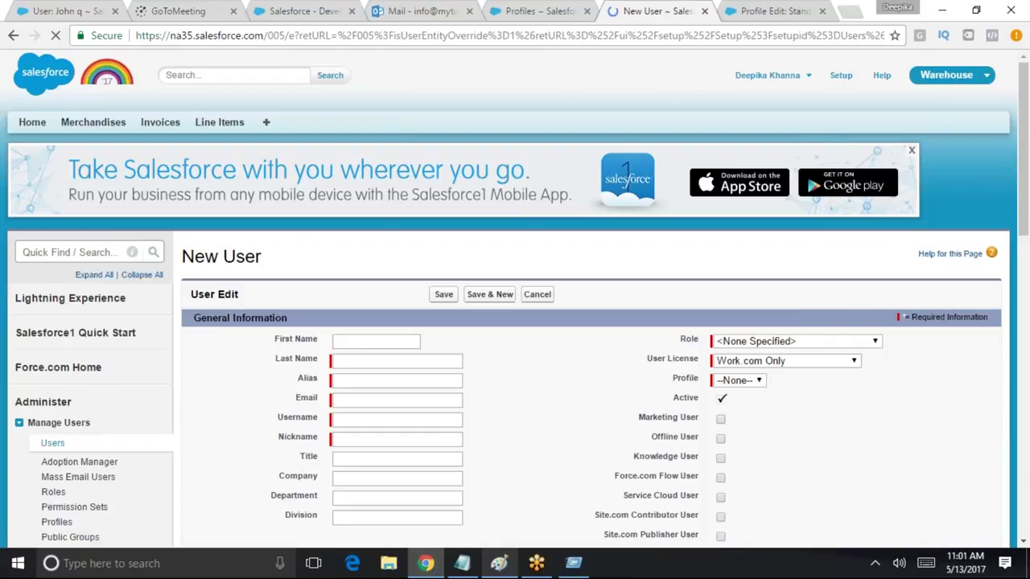
left_click(789, 362)
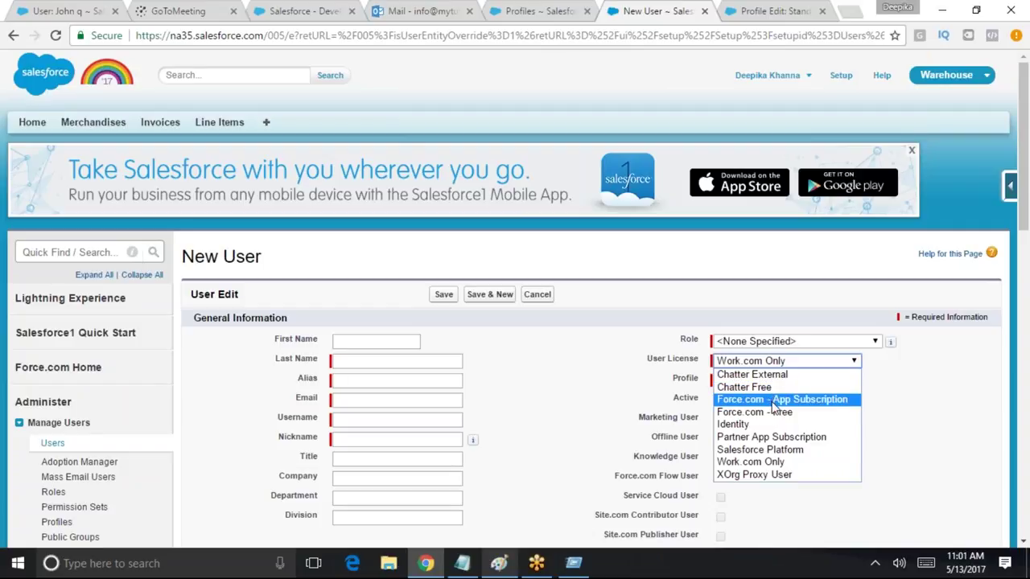
left_click(775, 449)
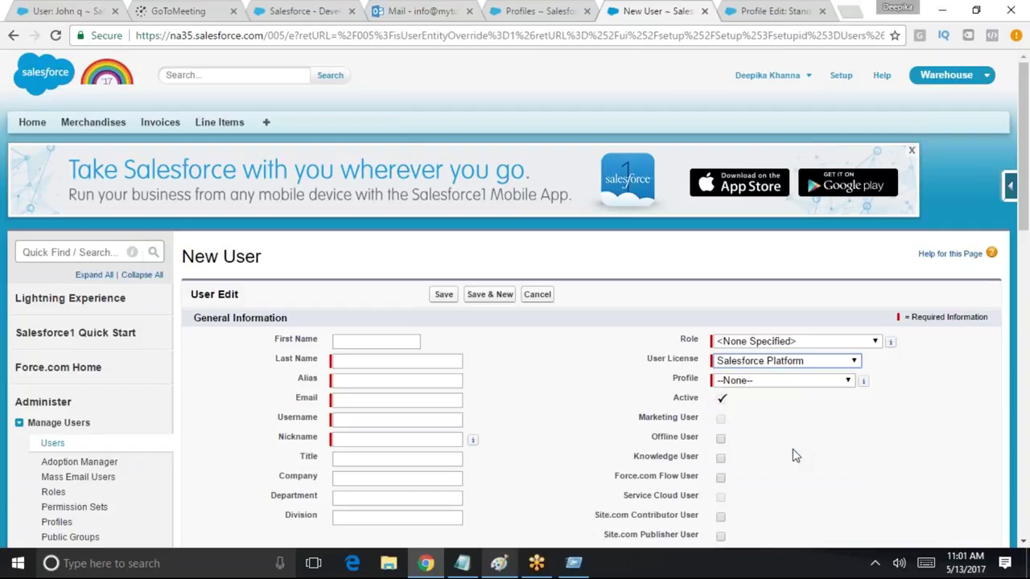
left_click(754, 382)
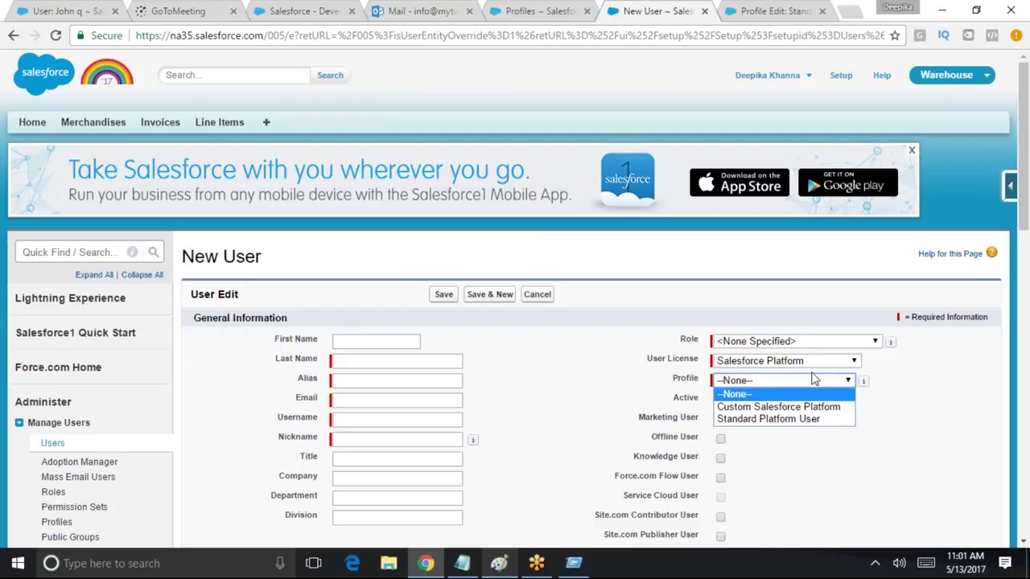
left_click(914, 410)
left_click(763, 365)
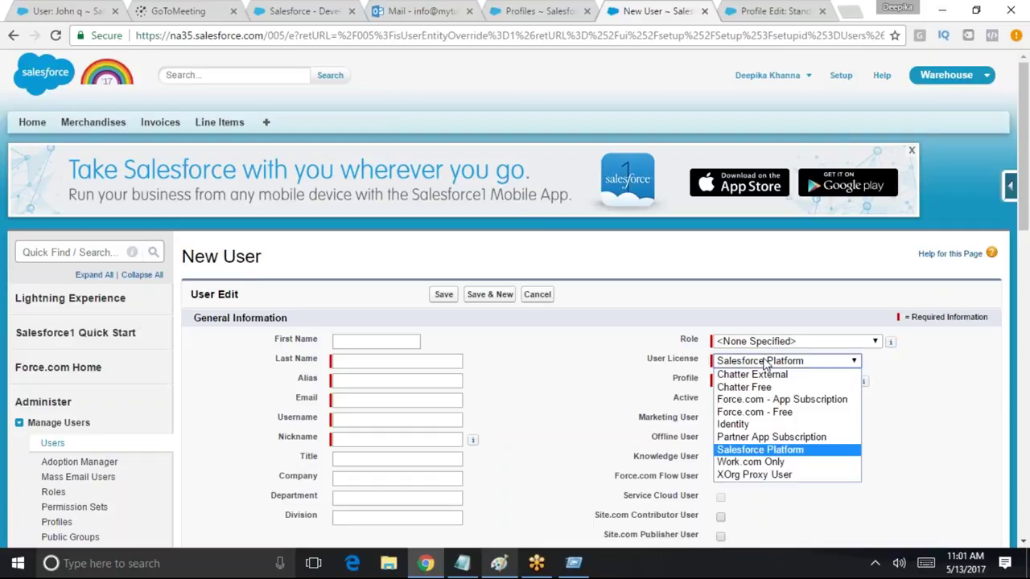
left_click(911, 399)
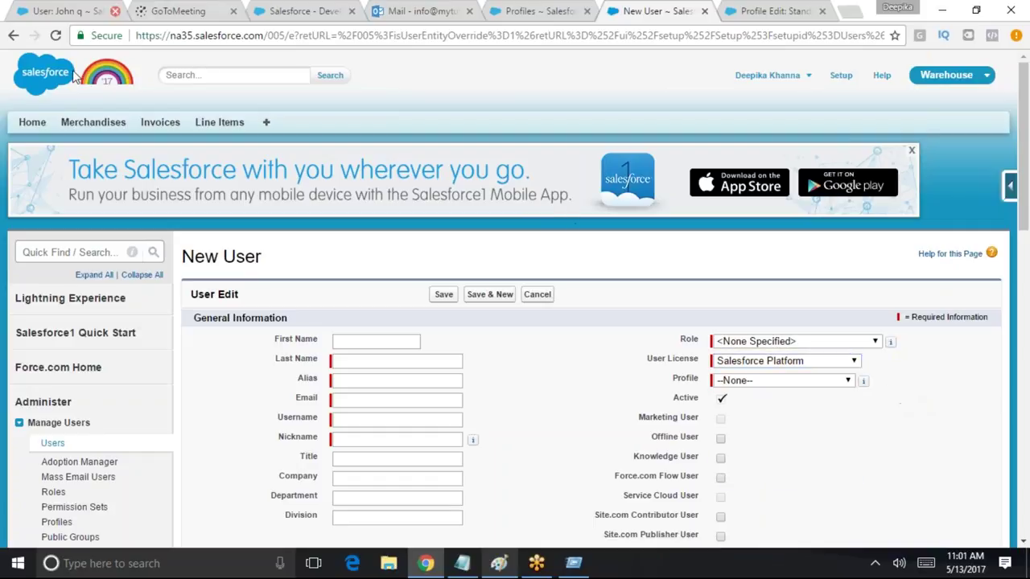
left_click(535, 294)
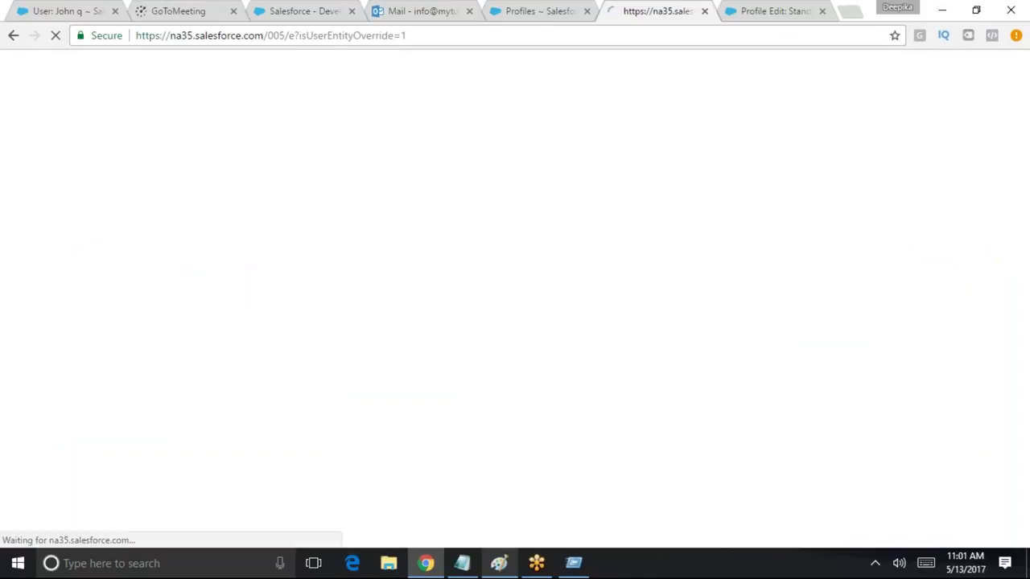
Edit Custom Salesforce Platform, review Invoices permissions (Read, Create, Edit, no Delete), and save it
scroll(276, 306, "down", 2)
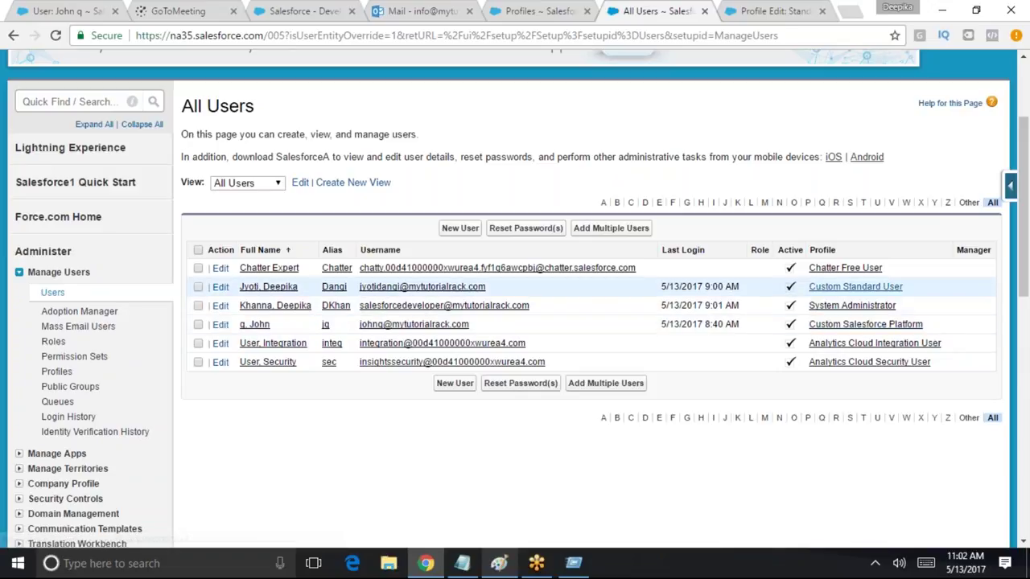
left_click(888, 325)
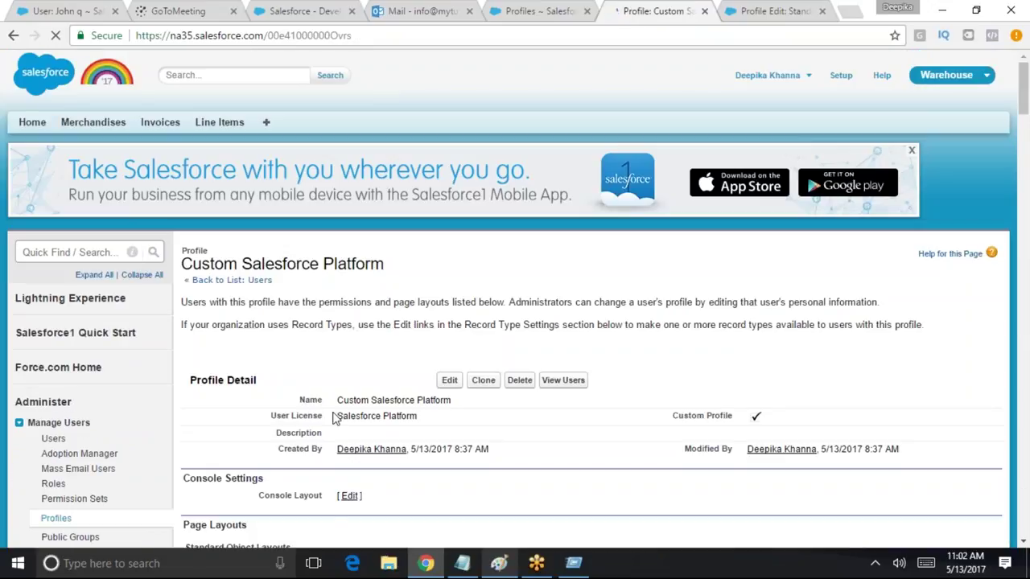
left_click(449, 391)
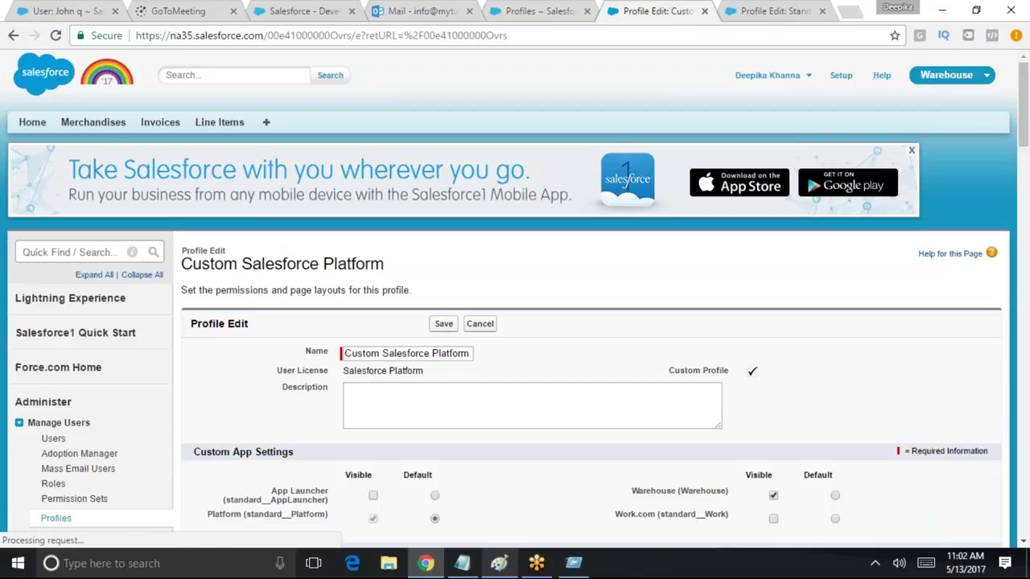
left_click_drag(1024, 137, 1024, 524)
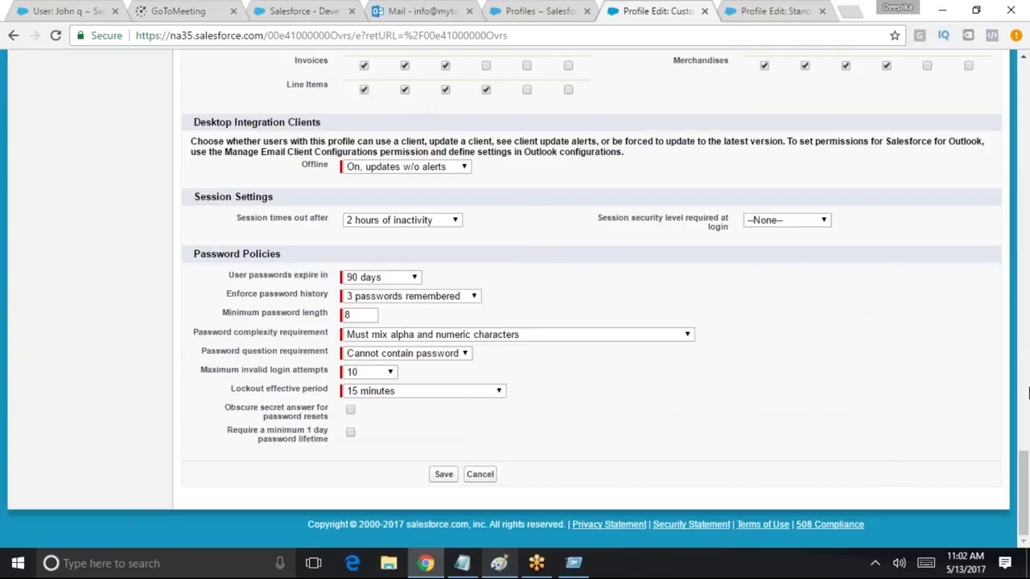
scroll(1024, 490, "up", 2)
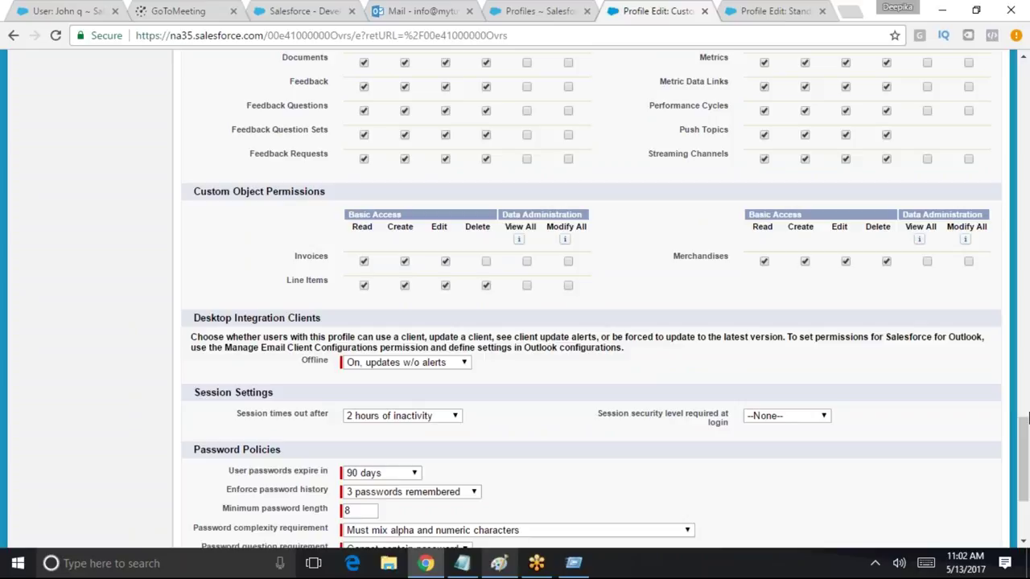
left_click_drag(1026, 416, 1005, 45)
left_click_drag(193, 263, 386, 267)
left_click(443, 323)
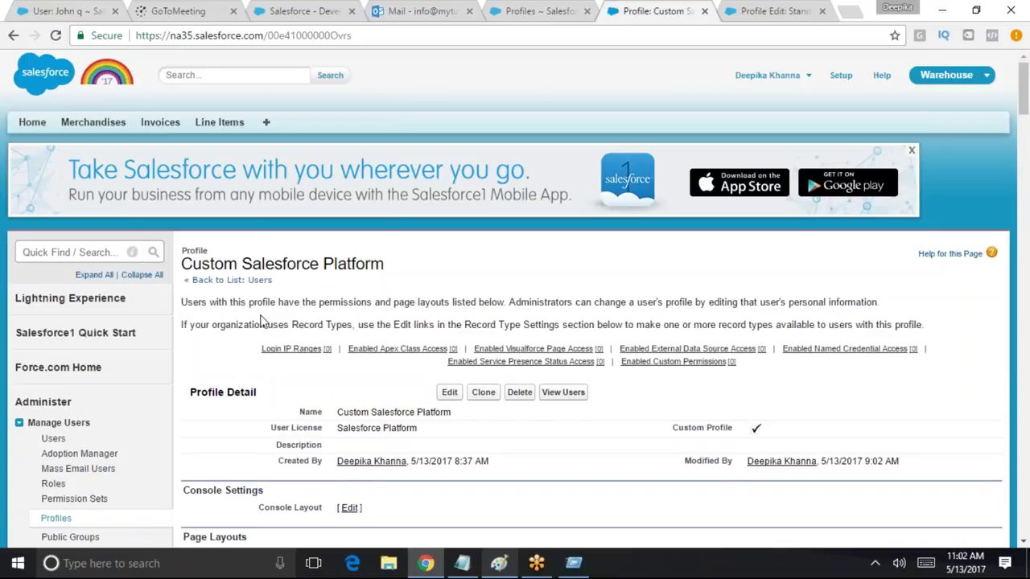
Open Permission Sets via Quick Find 'permission' and start a new permission set
left_click(53, 252)
type("permissio")
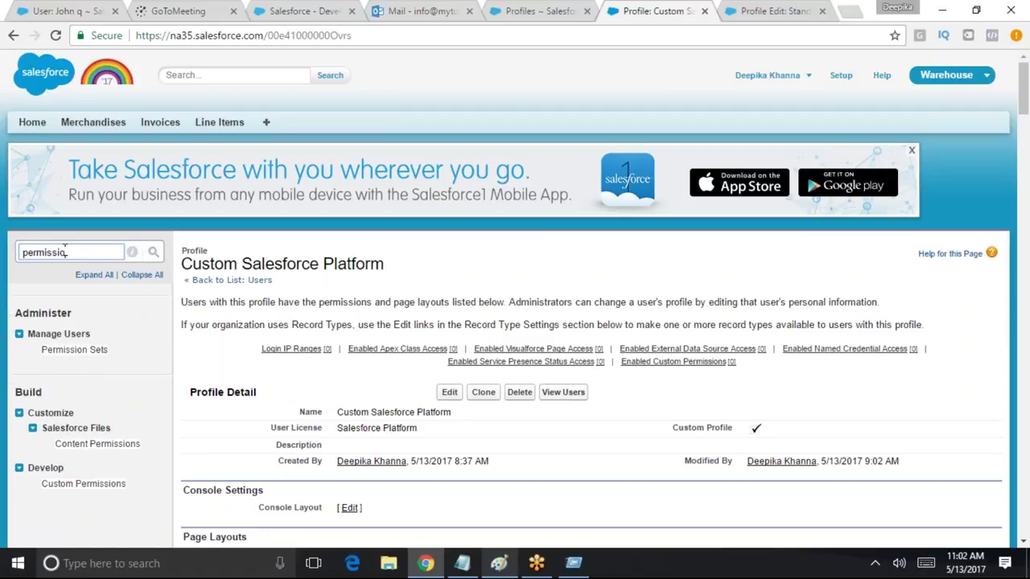
type("n")
left_click(74, 349)
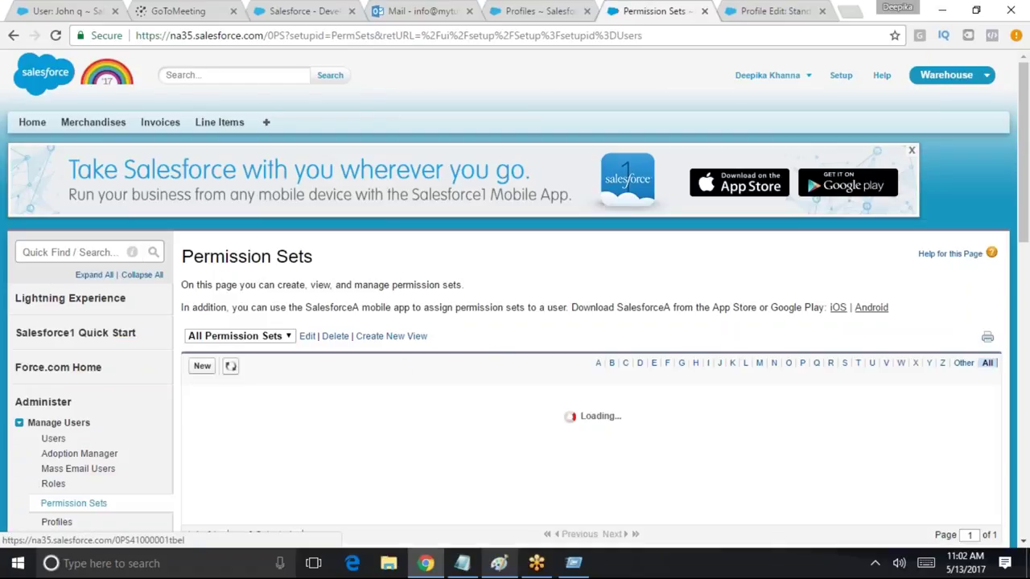
left_click(201, 367)
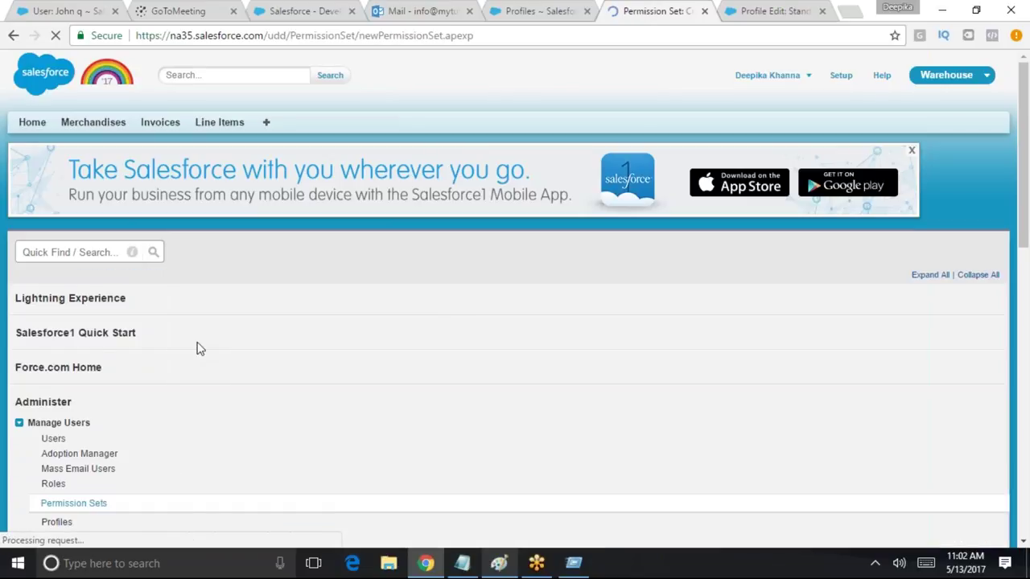
Label it 'Delete on all Invoices', letting the API name auto-fill as Delete_on_all_Invoices
left_click(464, 372)
type("Delete on all Invoice")
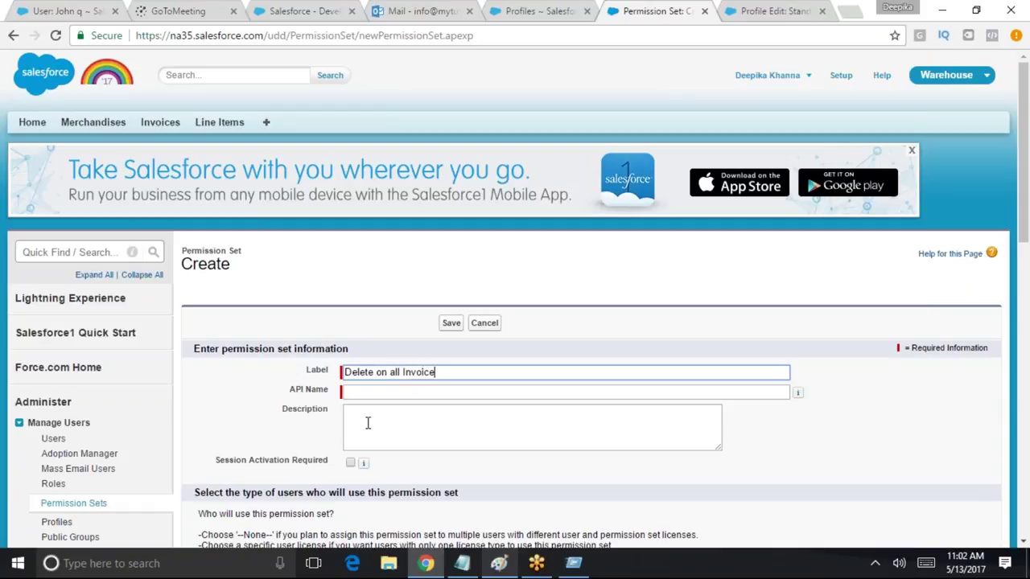
key("Tab")
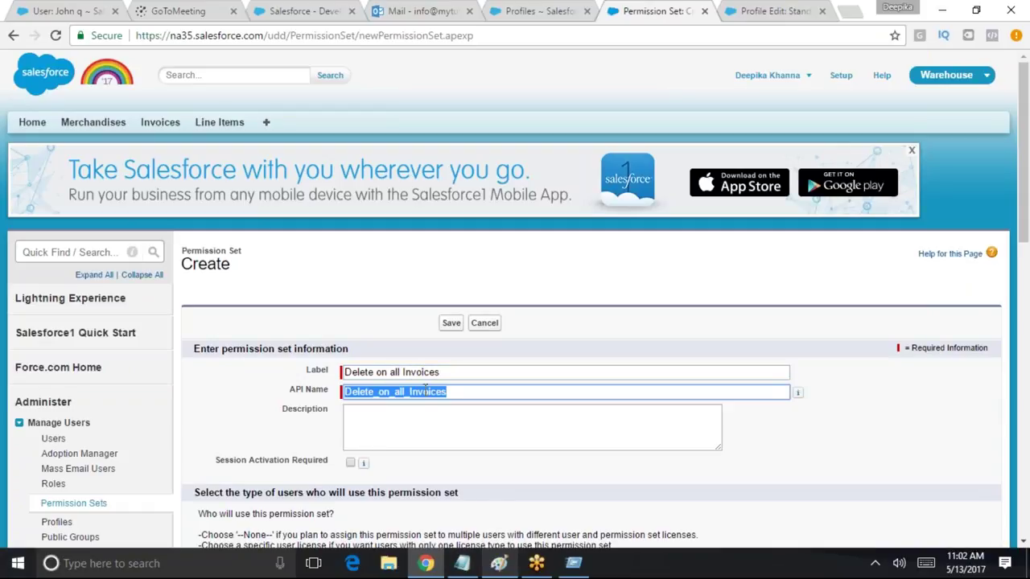
left_click(586, 468)
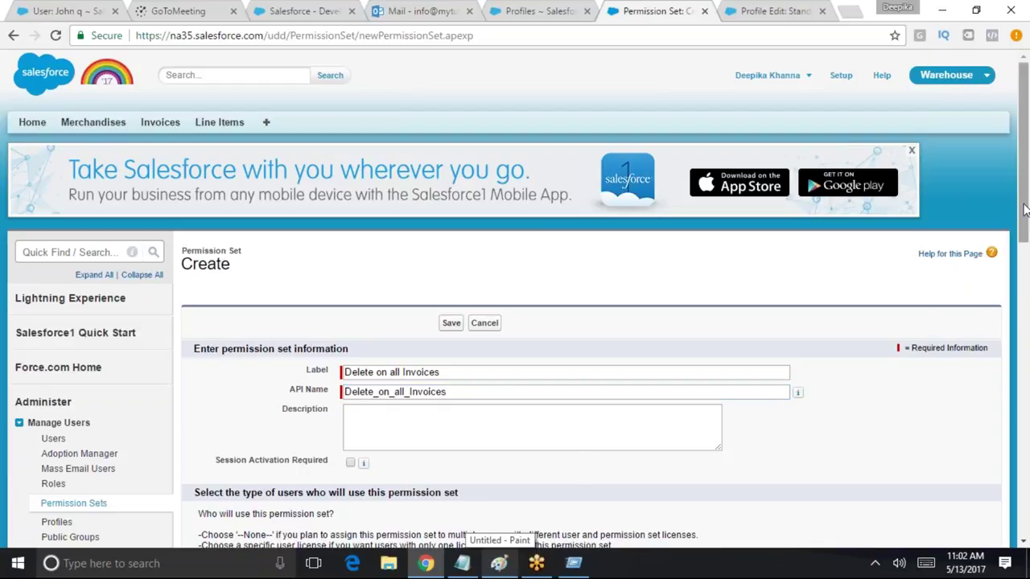
scroll(1021, 201, "down", 2)
left_click(483, 266)
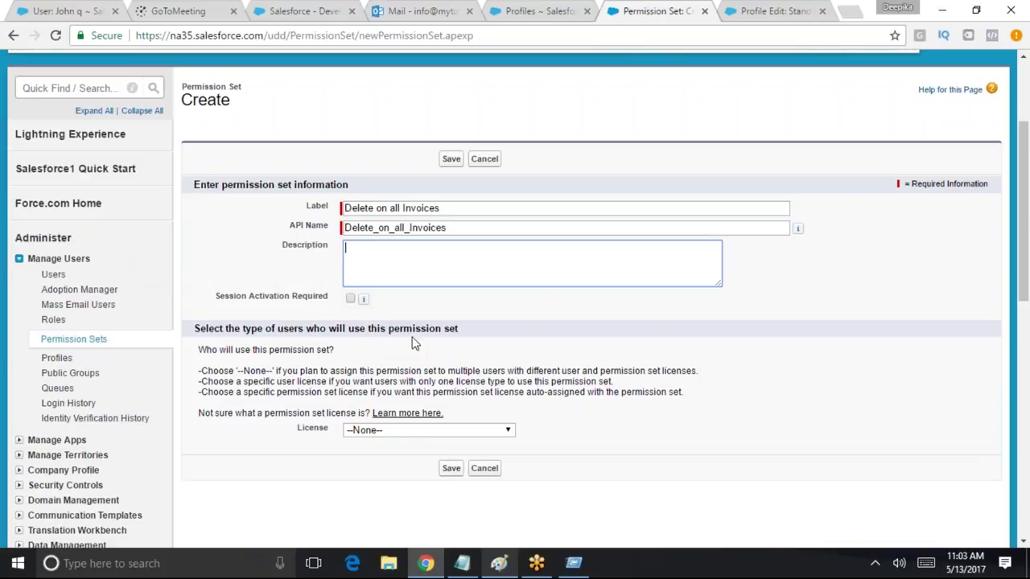
Read through the license guidance, then save the permission set with License --None--
left_click_drag(206, 349, 321, 359)
left_click_drag(201, 371, 707, 375)
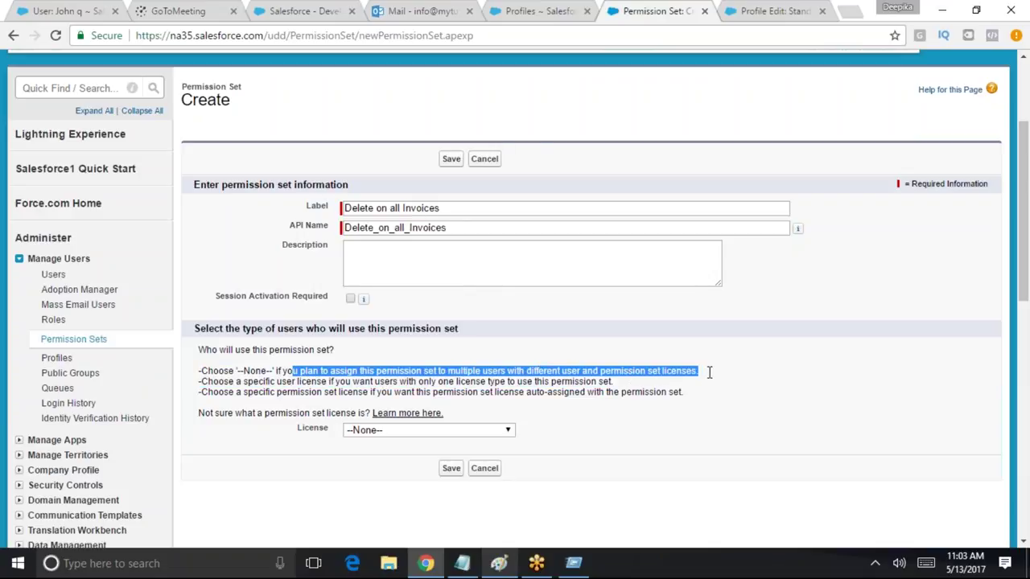
left_click_drag(291, 375, 616, 378)
left_click(204, 381)
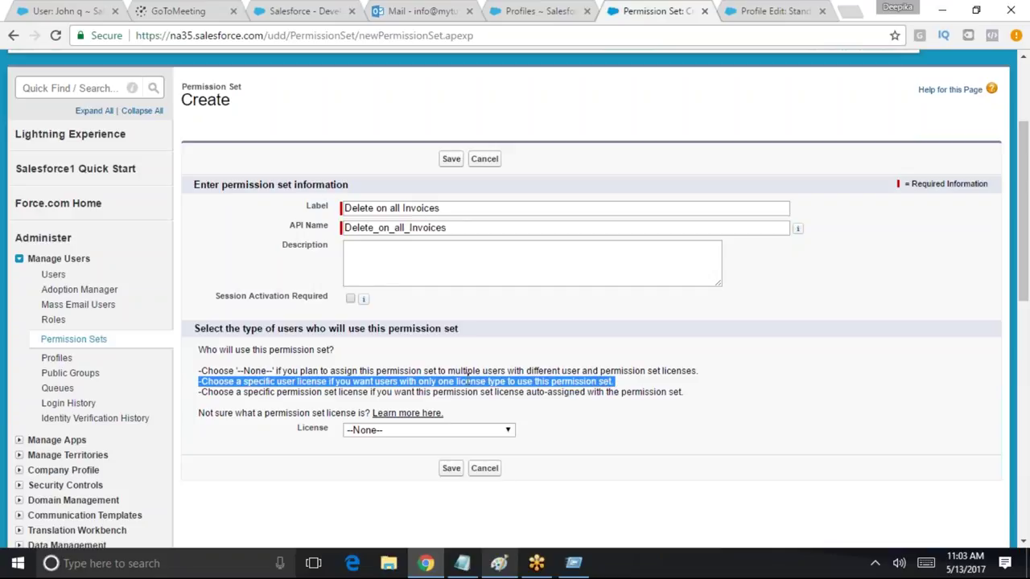
double_click(574, 381)
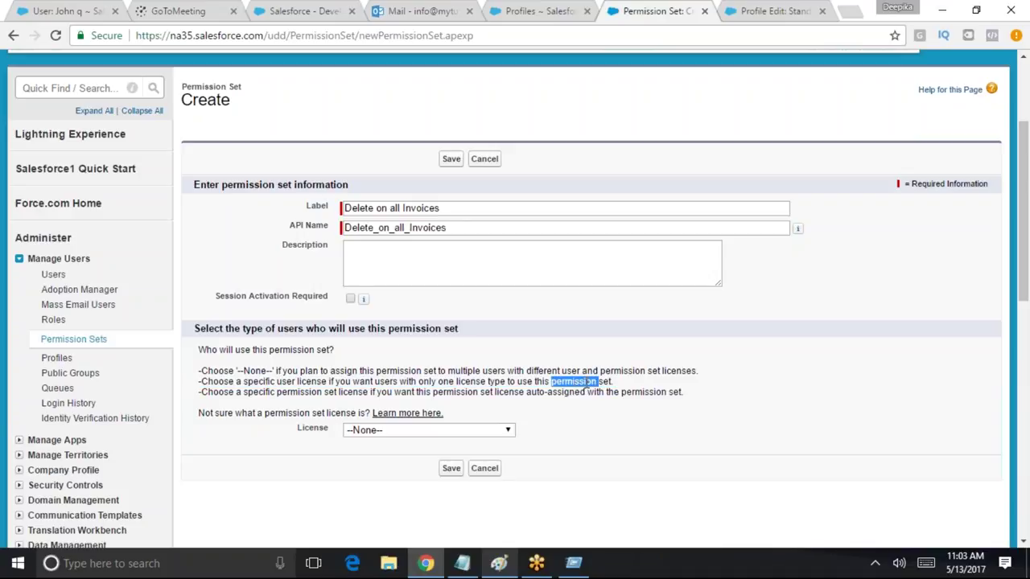
left_click_drag(201, 392, 700, 394)
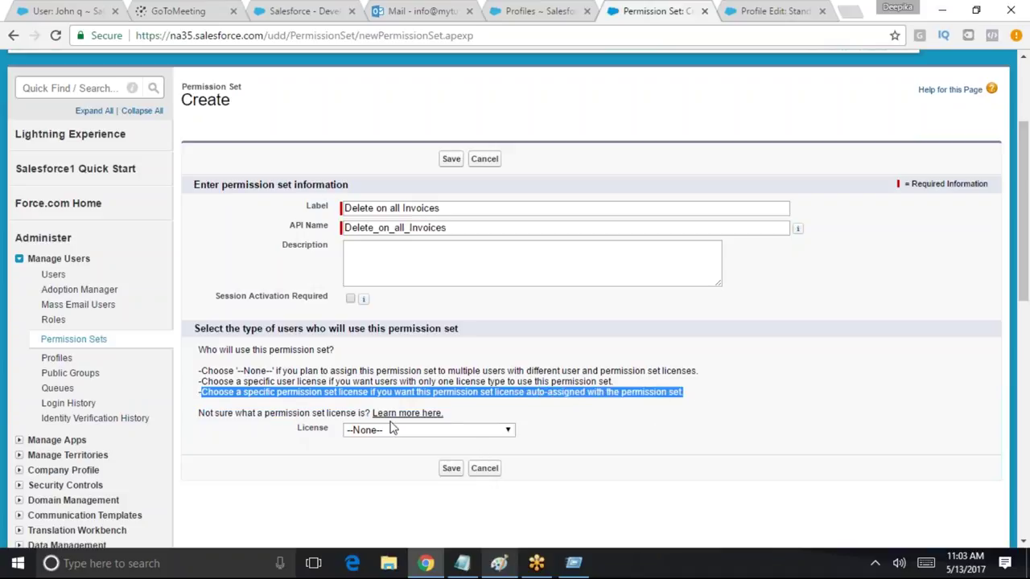
double_click(292, 383)
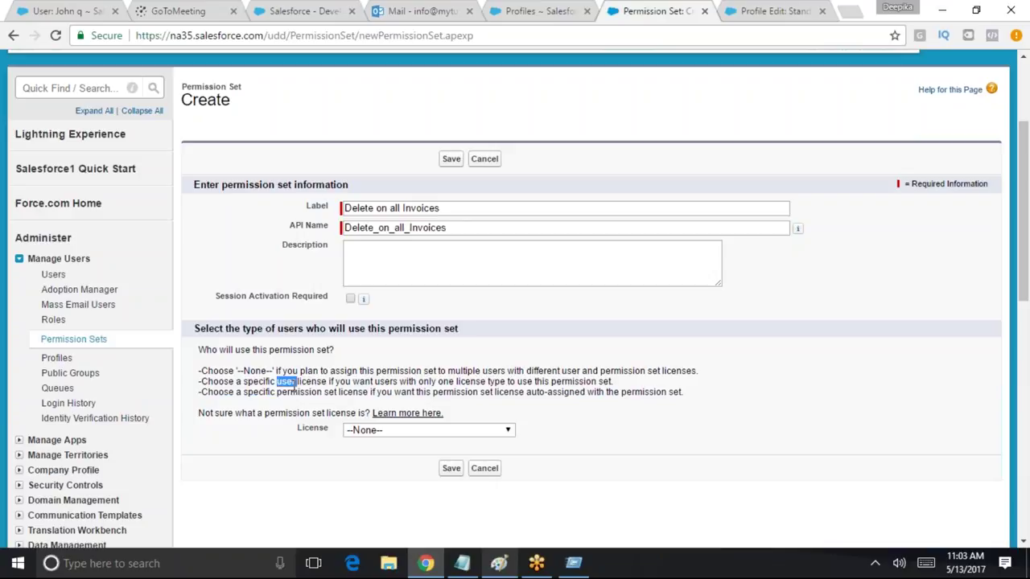
left_click_drag(683, 396, 274, 383)
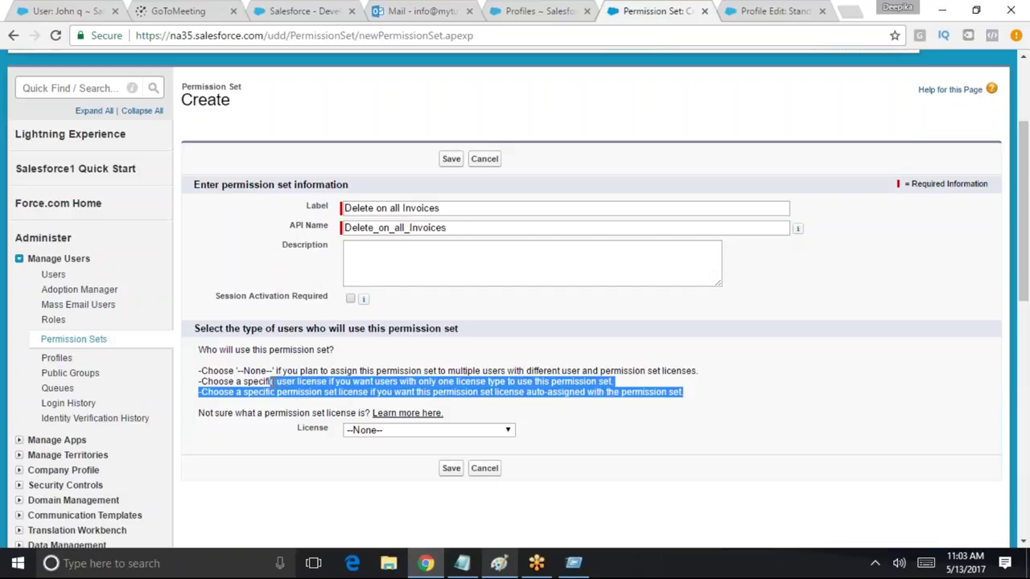
left_click_drag(519, 394, 586, 394)
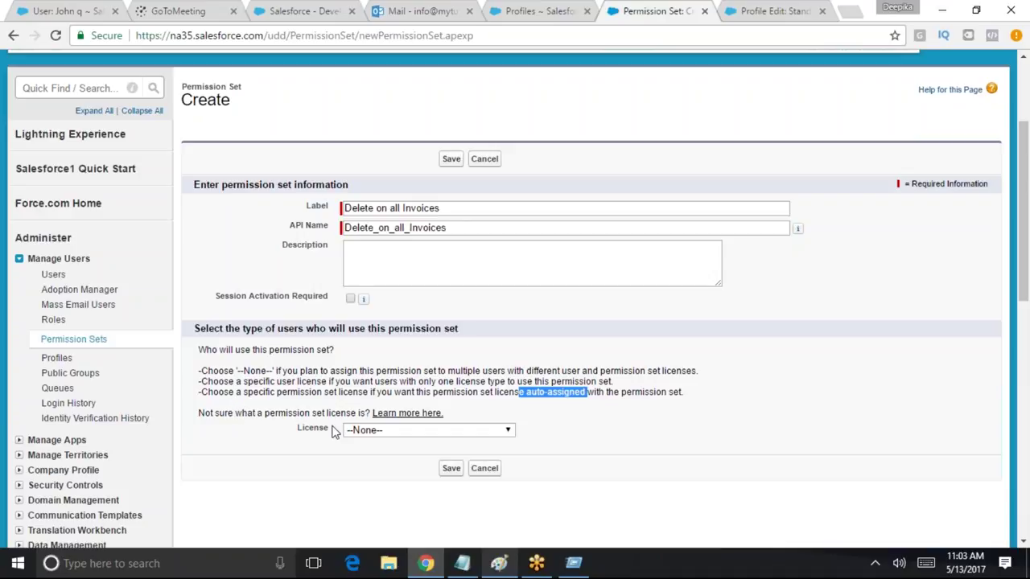
left_click(450, 468)
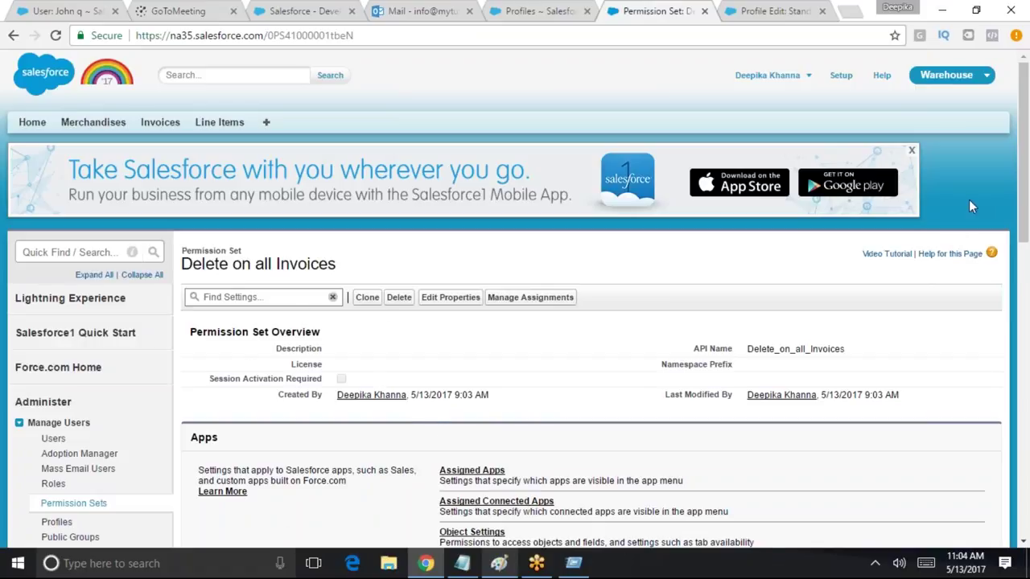
left_click_drag(1018, 197, 1008, 265)
left_click_drag(432, 322, 512, 316)
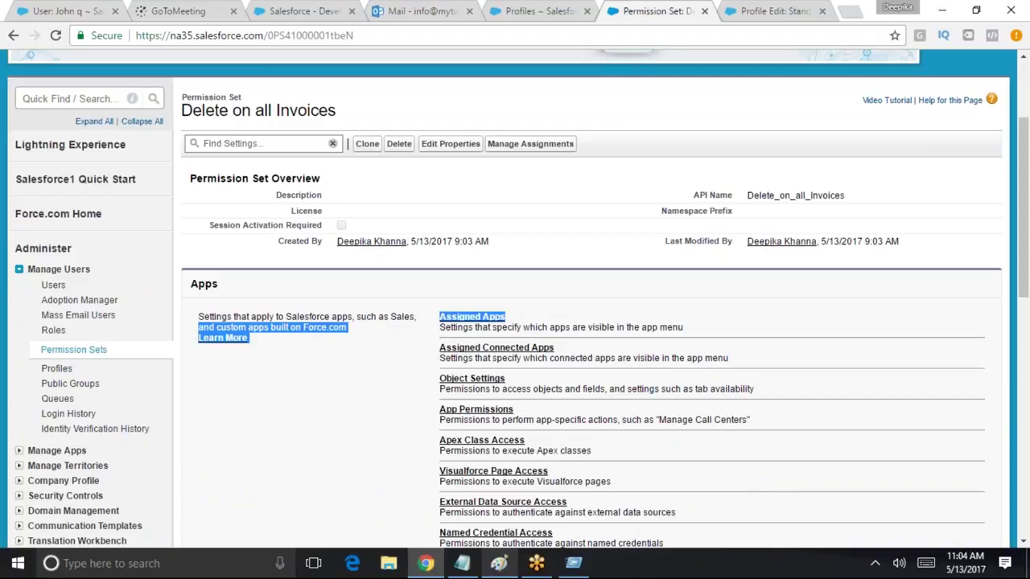
mouse_move(1024, 182)
left_mouse_down()
mouse_move(1025, 223)
mouse_move(1025, 167)
left_mouse_up()
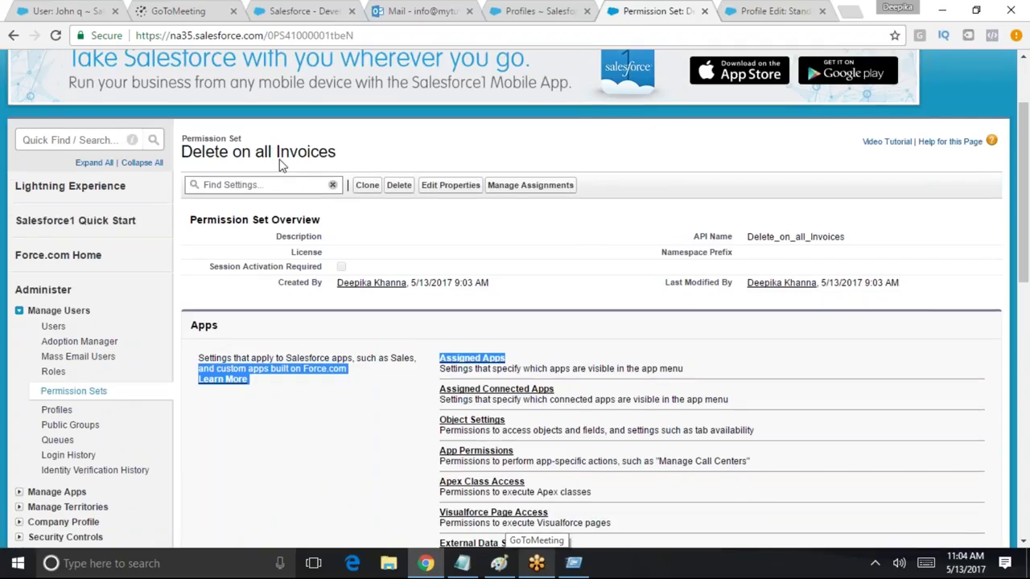
Open the permission set's Object Settings and scroll the object list toward Invoices
left_click(466, 421)
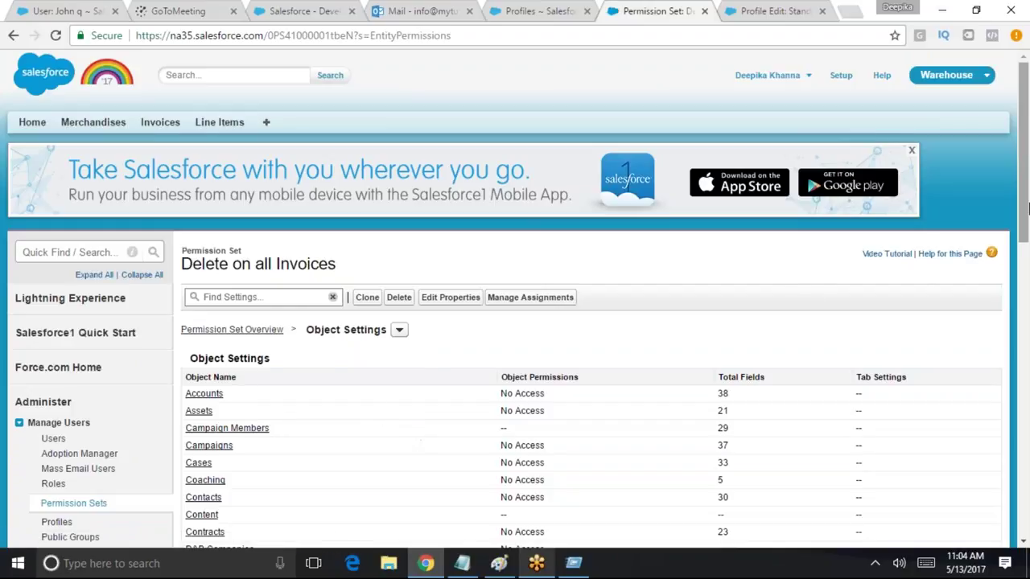
left_click(400, 330)
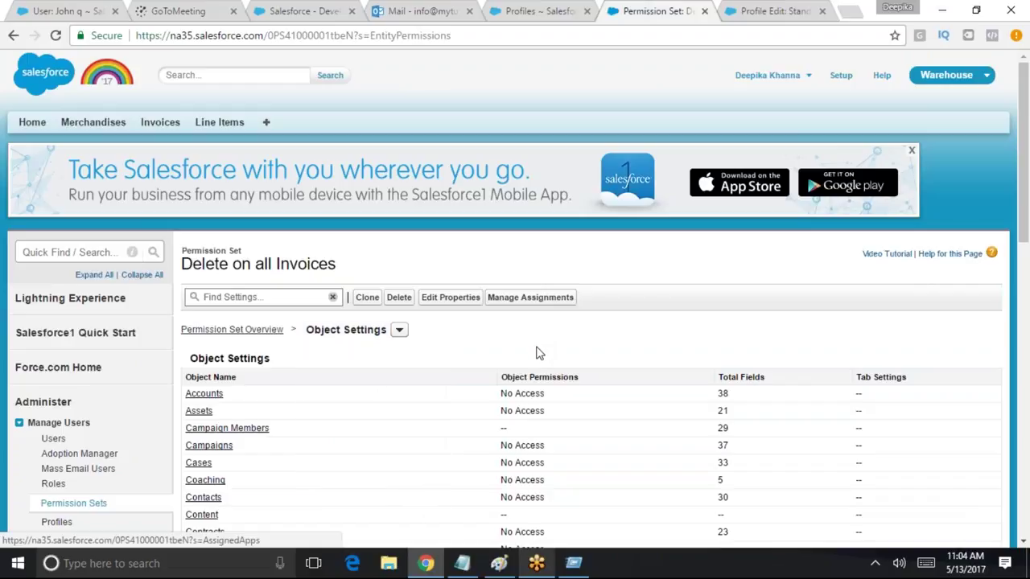
left_click_drag(1015, 132, 1016, 356)
Edit the Invoices object settings and tick Delete, which also enables Read and Edit
left_click(203, 295)
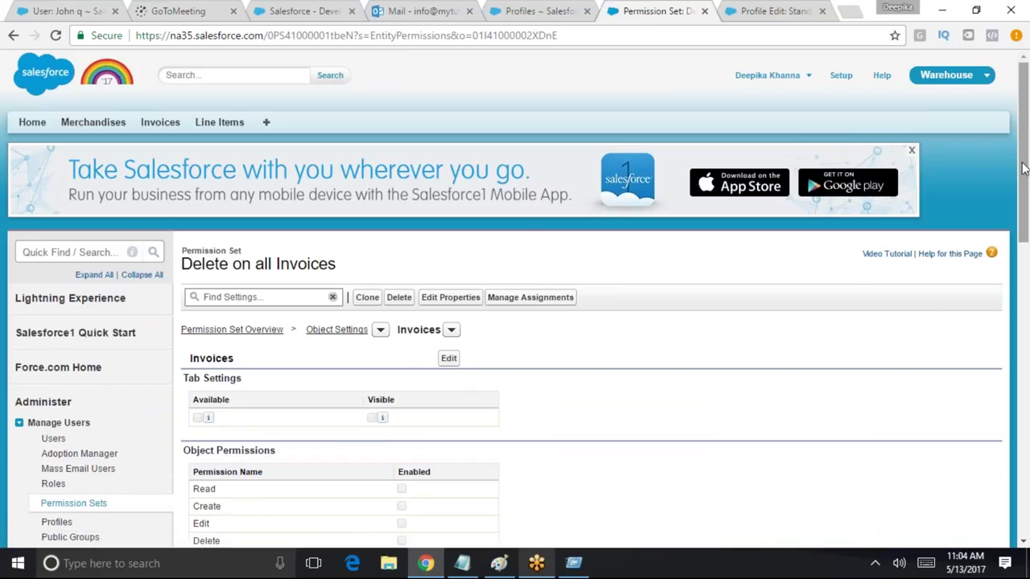
scroll(1027, 238, "down", 3)
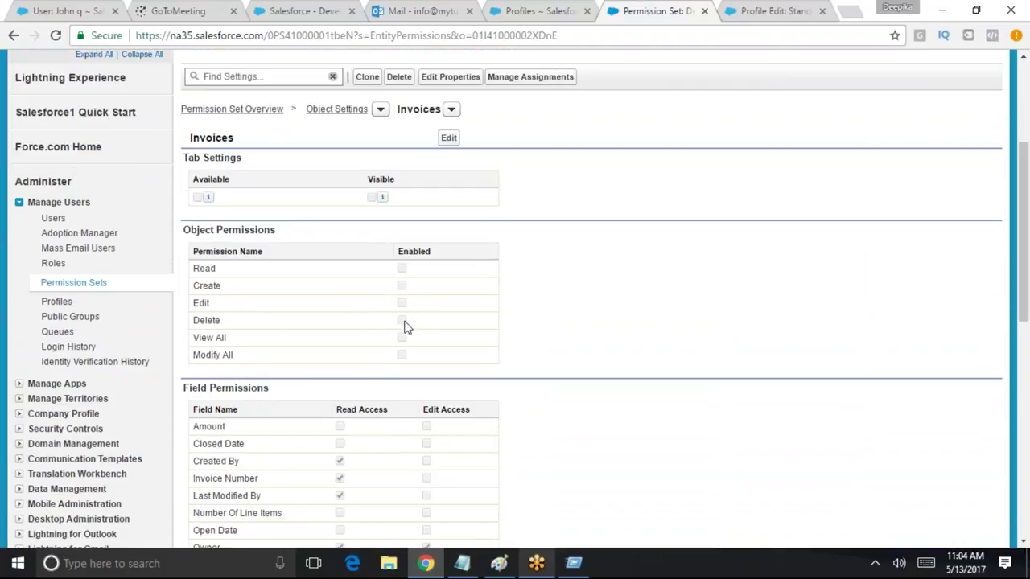
left_click(448, 137)
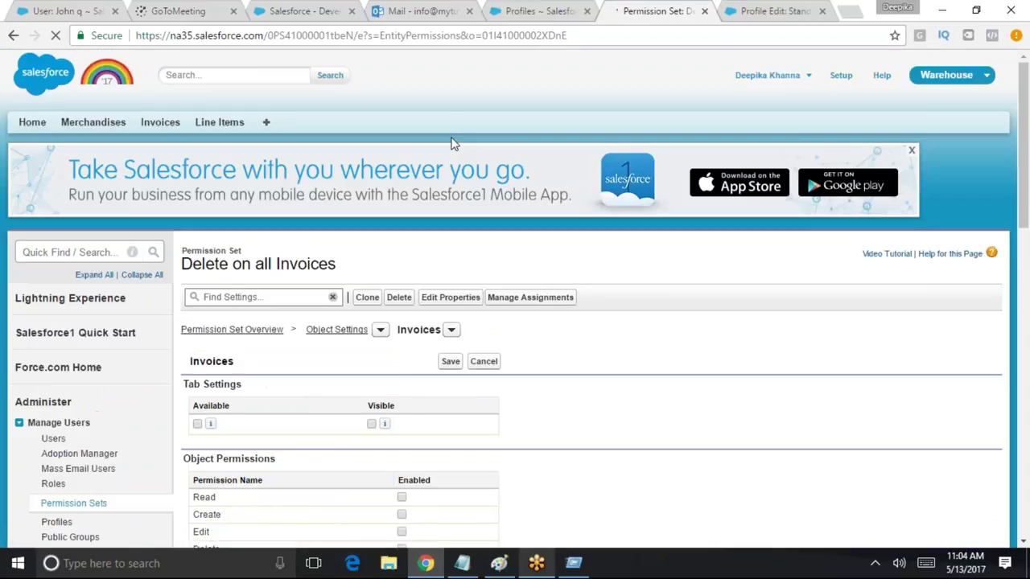
left_click_drag(1020, 157, 1028, 262)
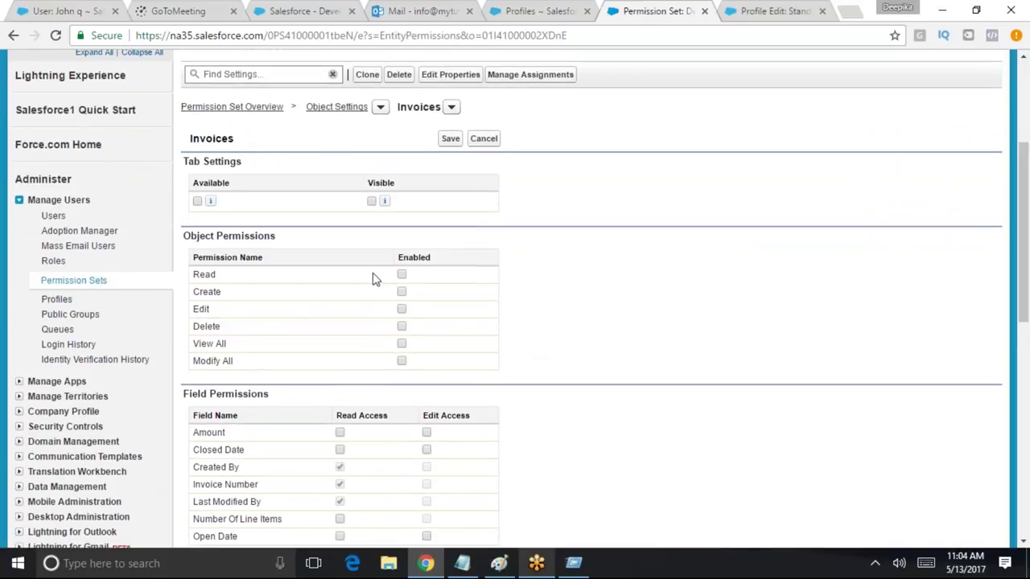
left_click(402, 326)
Check the Delete permission on Invoices and save the object settings, leaving Create off
left_click_drag(223, 344, 249, 343)
left_click(227, 323)
left_click_drag(239, 145, 187, 144)
left_click_drag(226, 330, 196, 329)
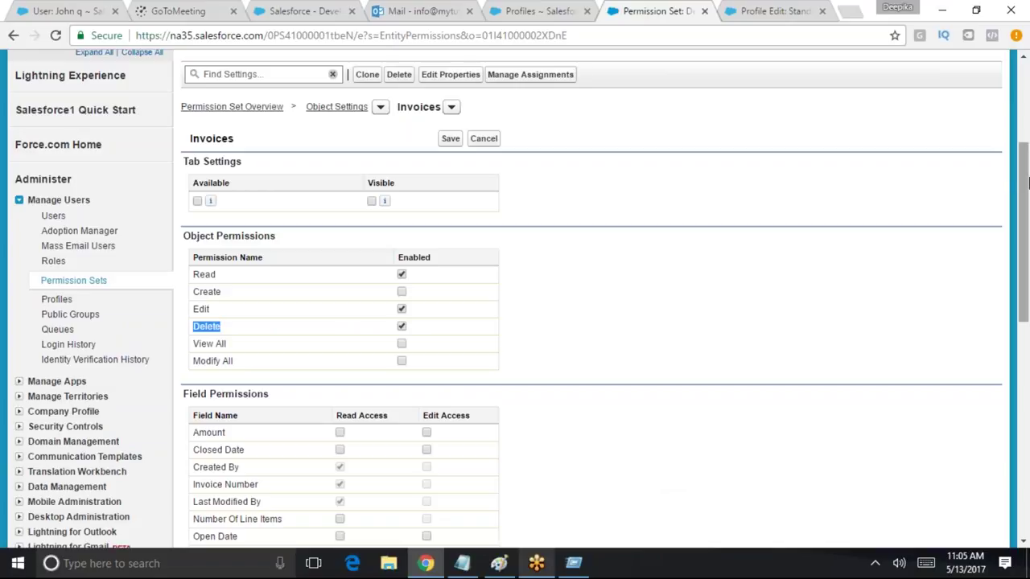
scroll(1021, 221, "up", 3)
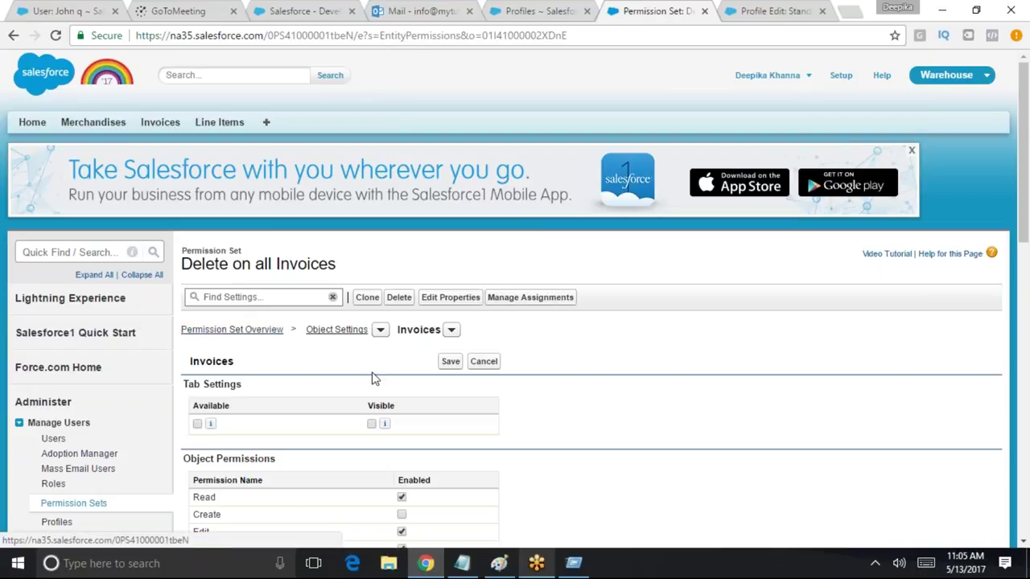
left_click_drag(1024, 217, 1025, 291)
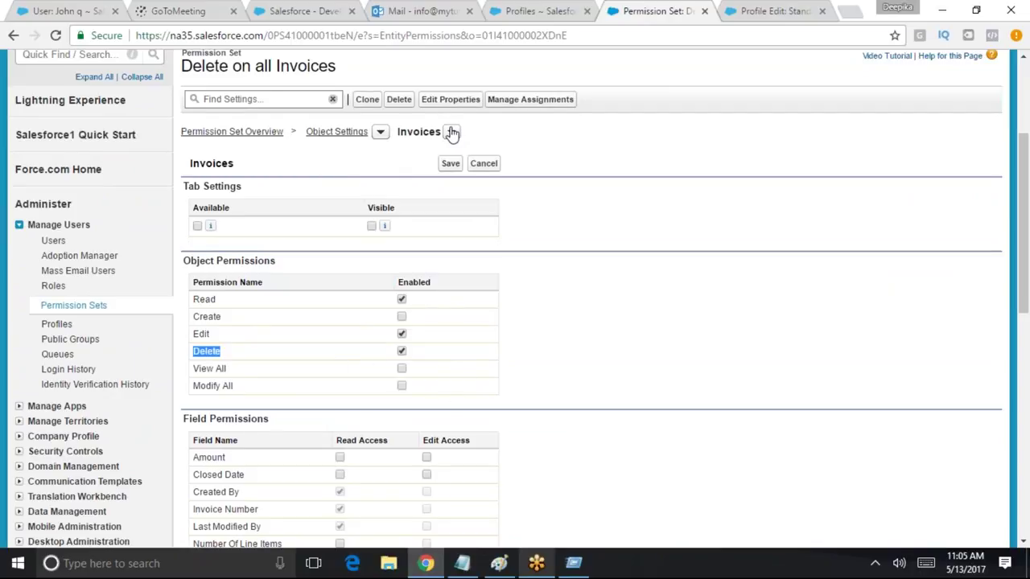
left_click(232, 356)
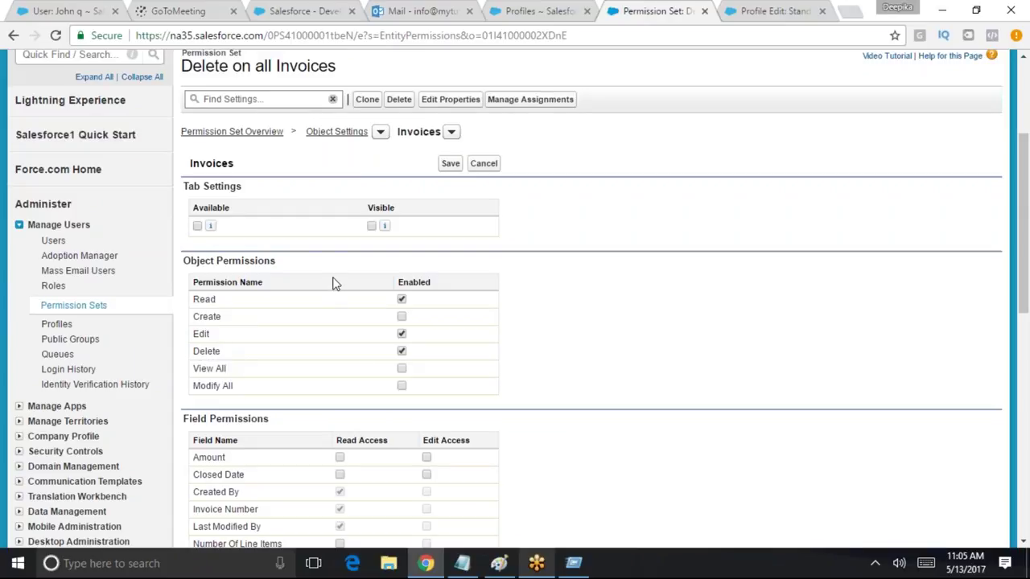
left_click_drag(1025, 226, 962, 172)
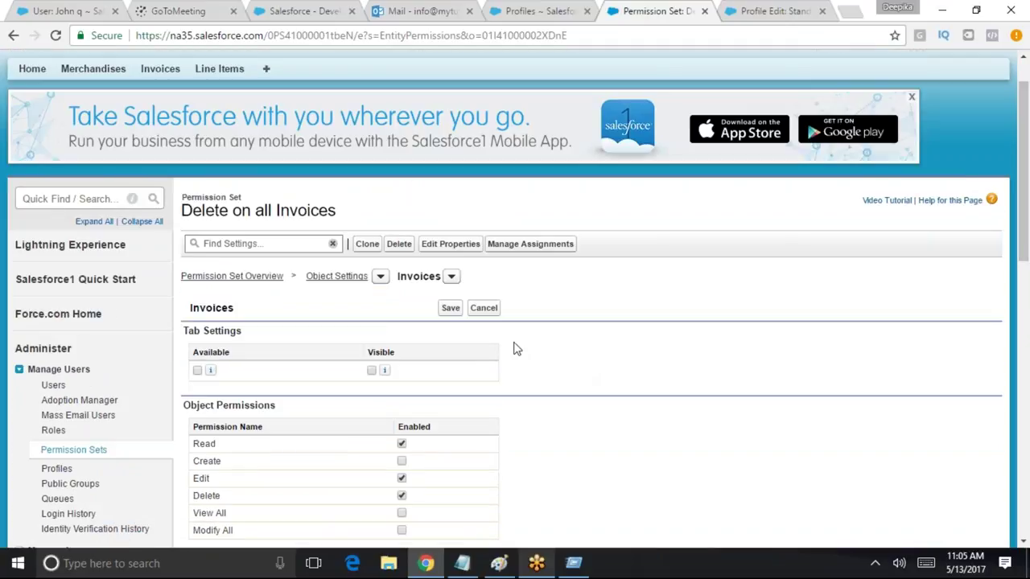
left_click(450, 309)
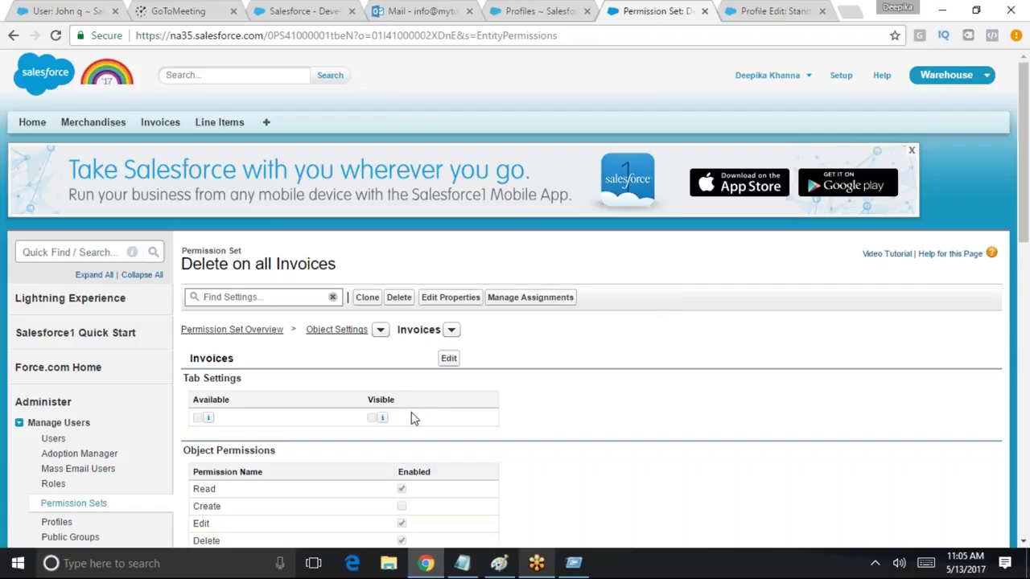
Add the chosen user under Manage Assignments for 'Delete on all Invoices' and check their username in the summary
left_click(508, 299)
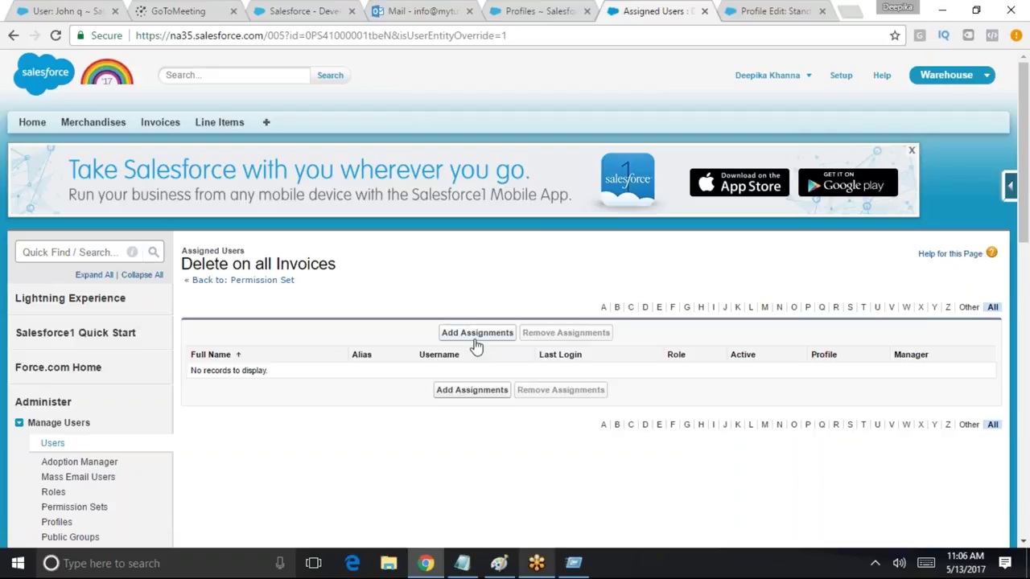
left_click(476, 334)
scroll(483, 370, "down", 1)
scroll(498, 394, "down", 1)
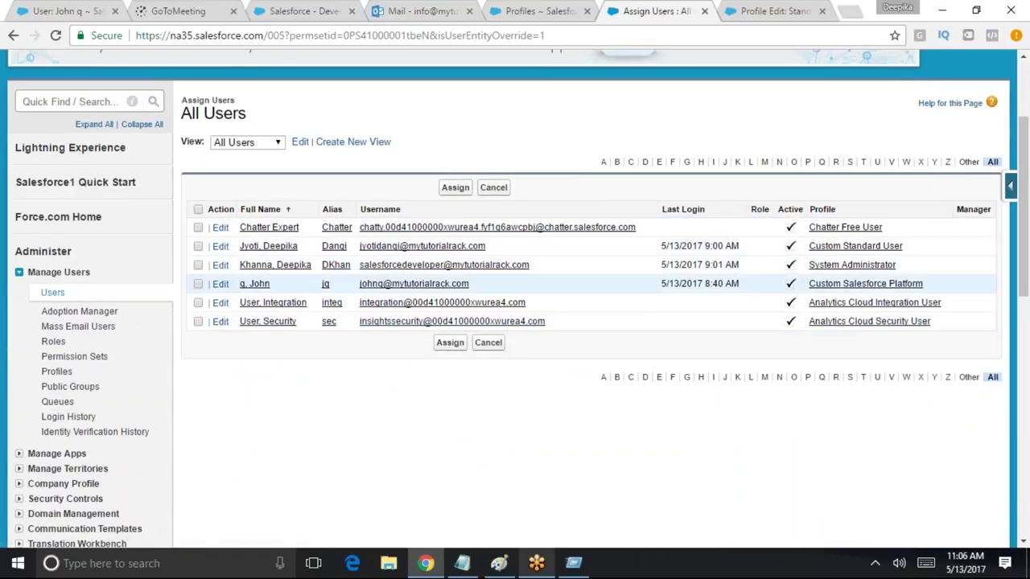
left_click(198, 246)
left_click(450, 344)
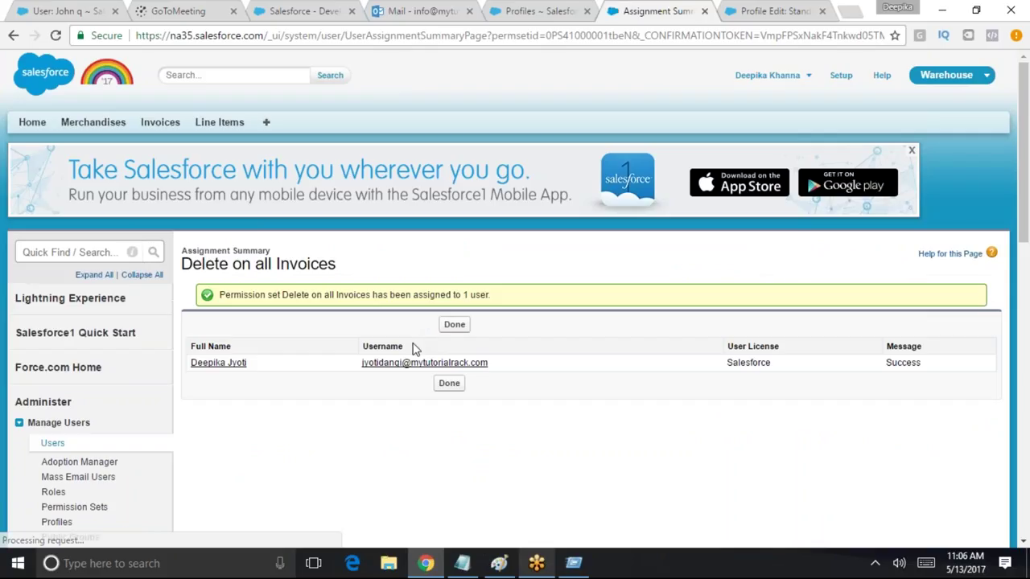
left_click_drag(526, 362, 362, 363)
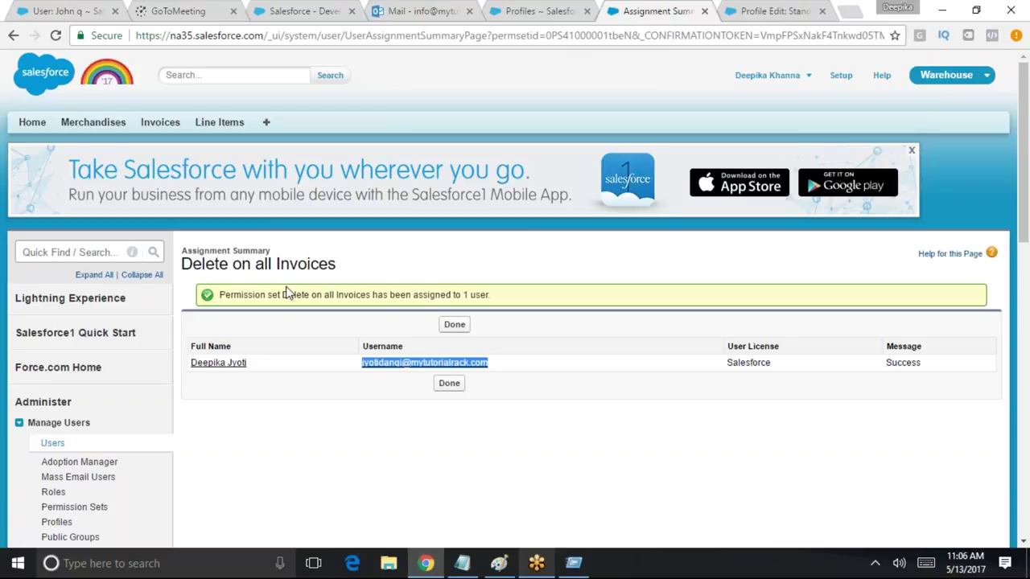
Log out of the admin account and sign in as the assigned user
left_click(804, 77)
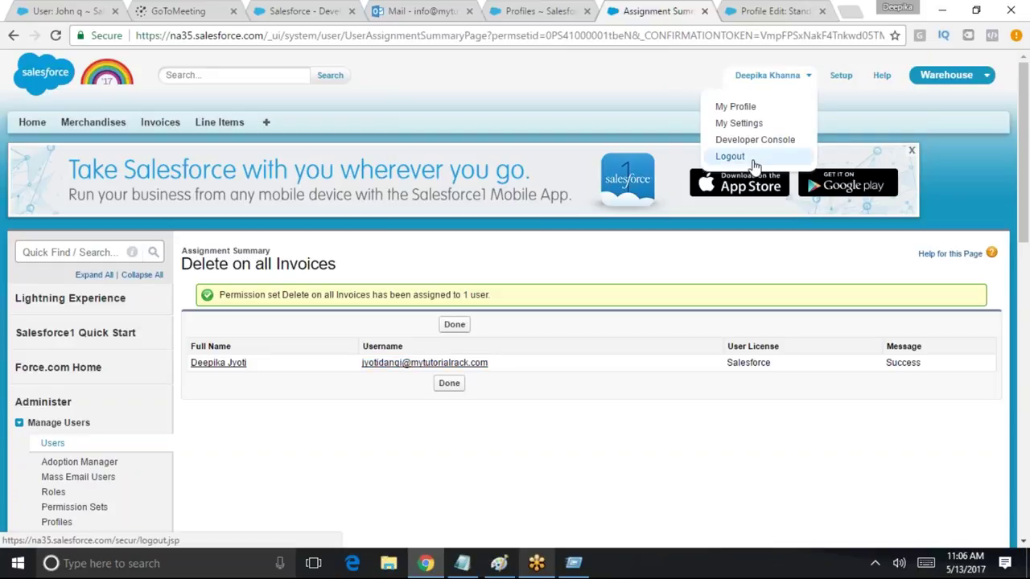
left_click(754, 156)
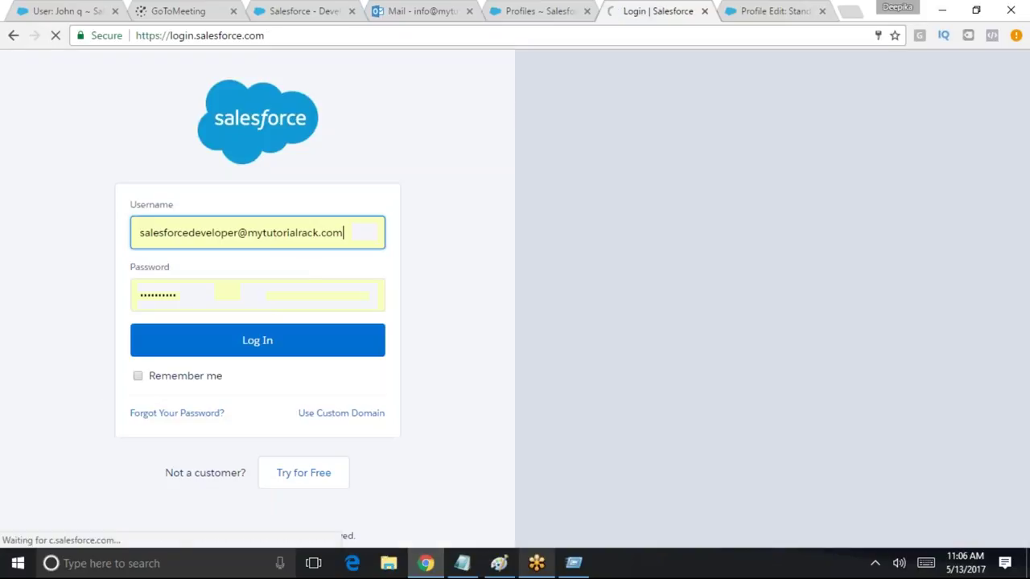
left_click_drag(359, 234, 138, 232)
key("BackSpace")
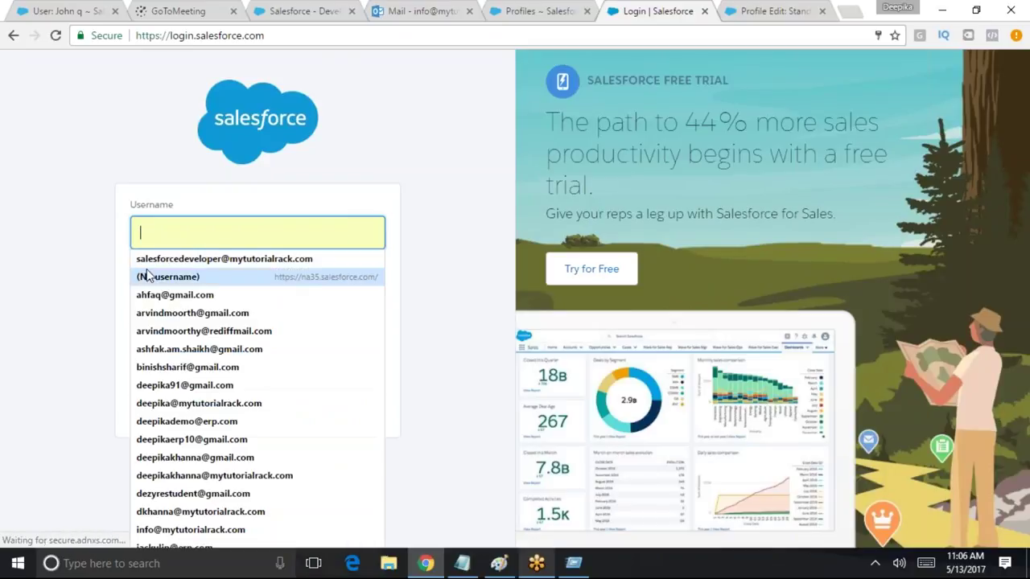
type("jyo")
left_click(197, 260)
left_click(298, 341)
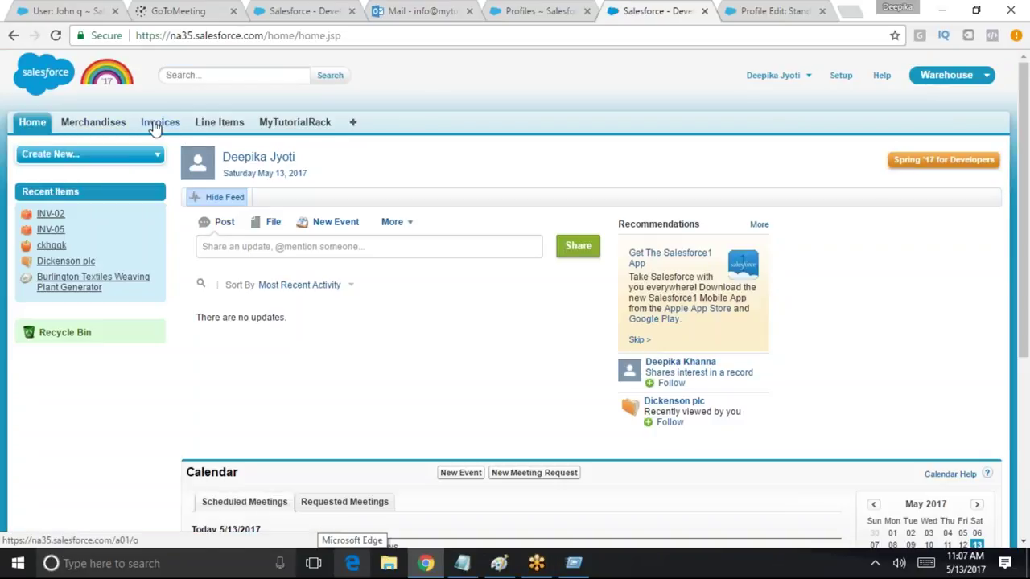
List all Invoices records to confirm delete is offered on all four
left_click(157, 122)
left_click(257, 198)
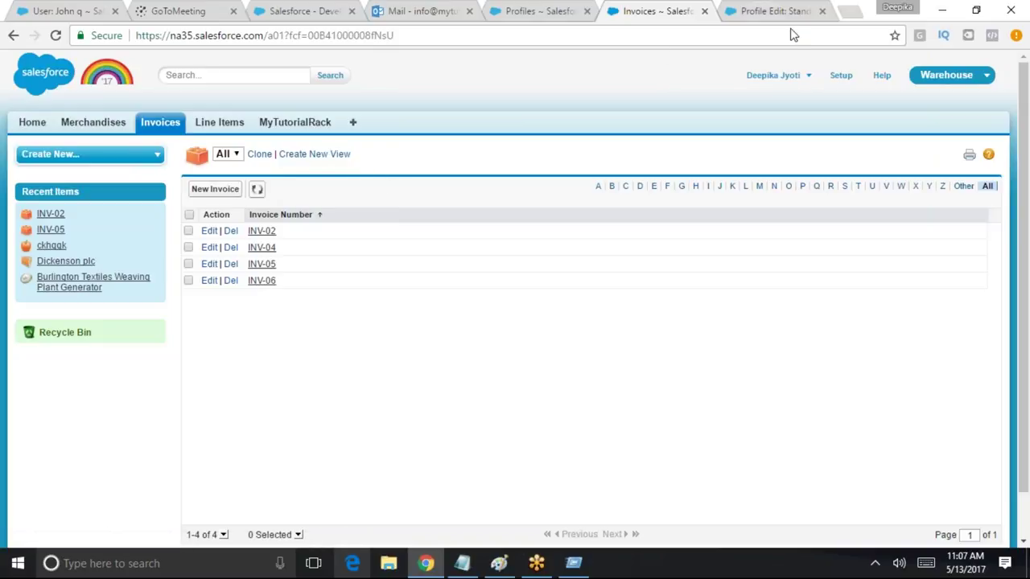
left_click(804, 74)
Log out and sign in as the test user using its saved username
left_click(793, 130)
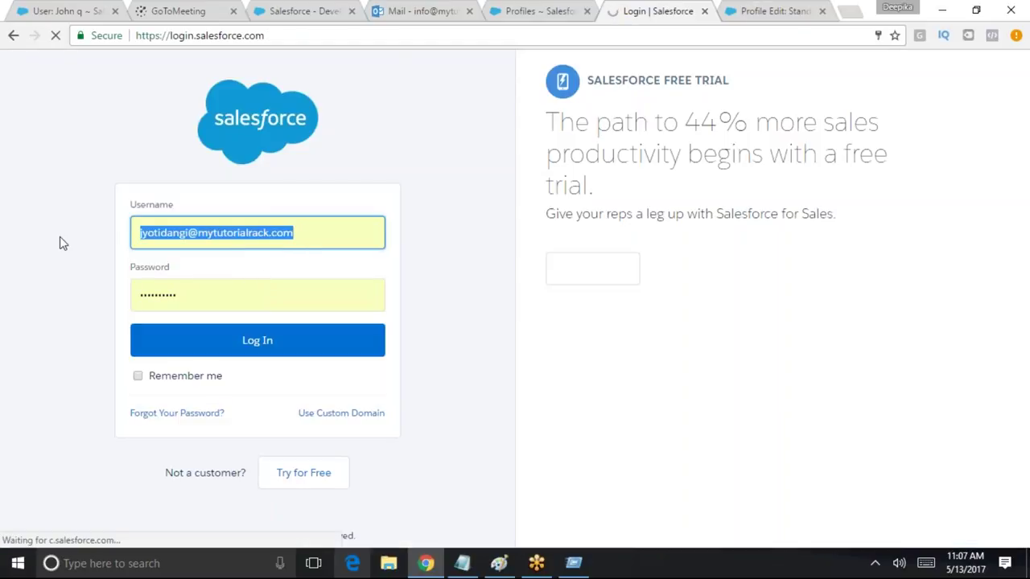
left_click(274, 235)
left_click(294, 256)
left_click_drag(305, 228, 7, 205)
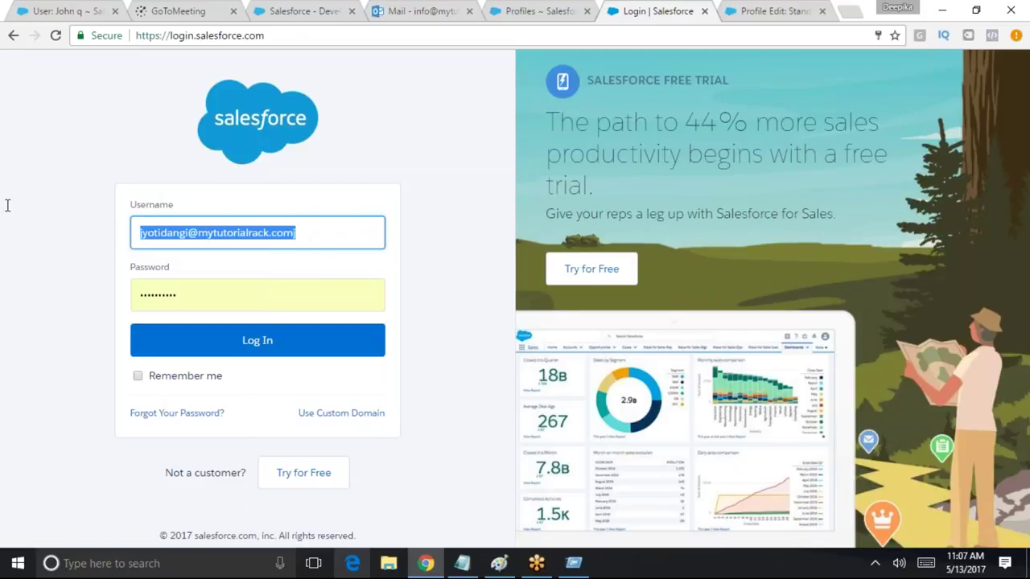
type("j")
key("Down")
key("Down")
key("Down")
key("Down")
key("Return")
left_click(227, 339)
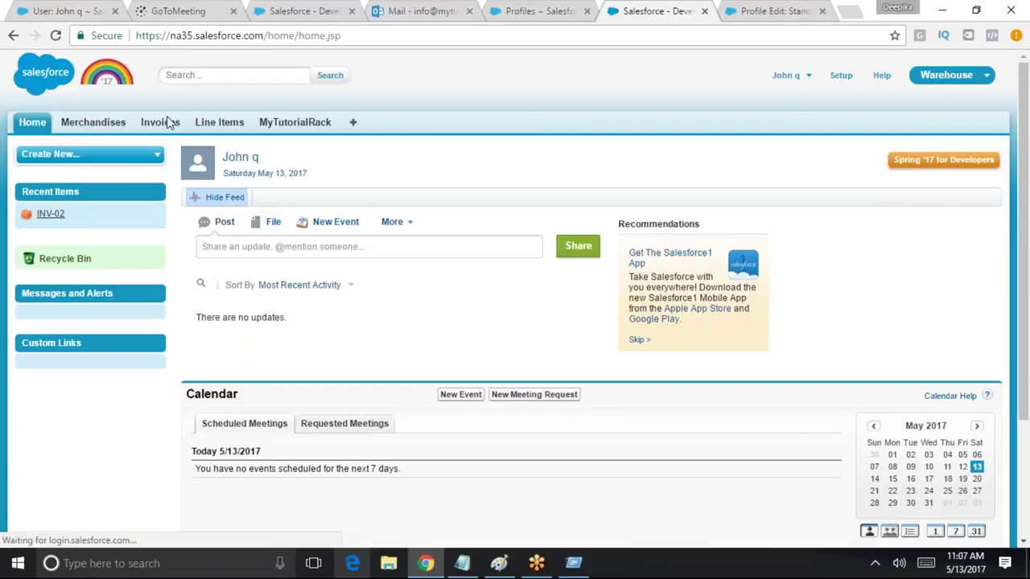
Check that the All Invoices view shows only Edit, then log the test user out
left_click(167, 122)
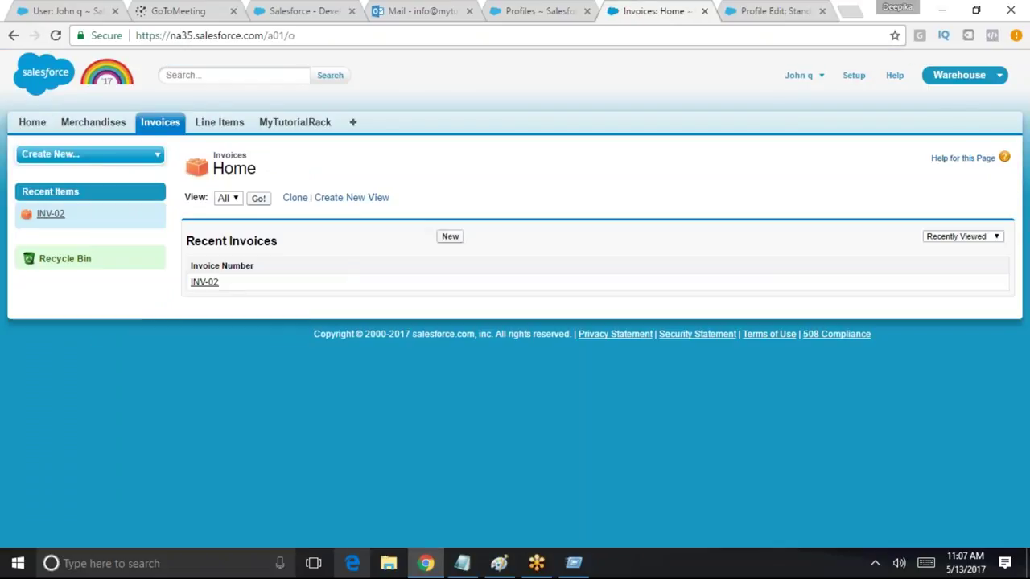
left_click(258, 198)
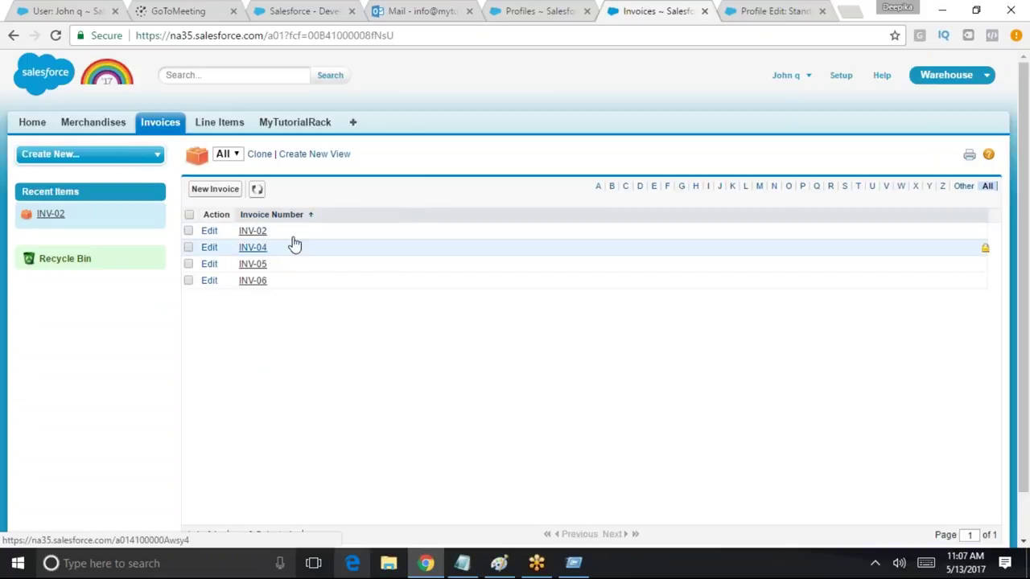
left_click(838, 78)
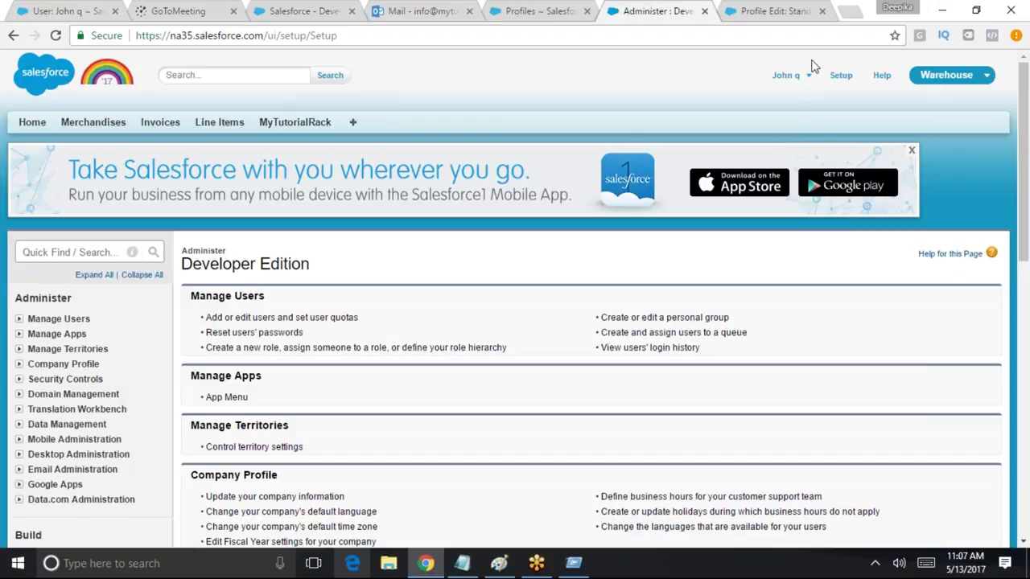
left_click(807, 74)
left_click(787, 142)
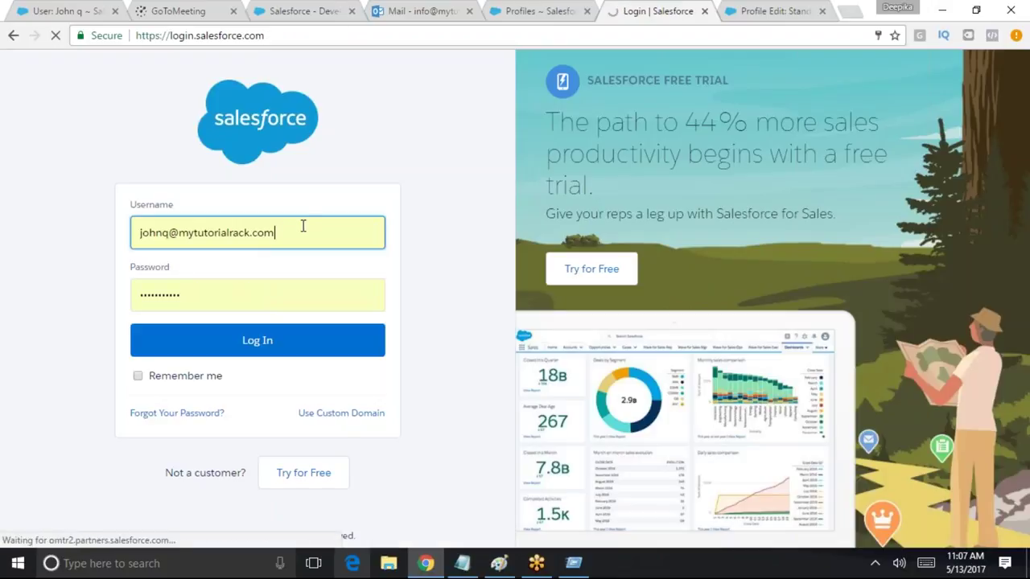
Sign in as the system administrator with the saved username and focus Setup Quick Find
left_click_drag(302, 226, 73, 236)
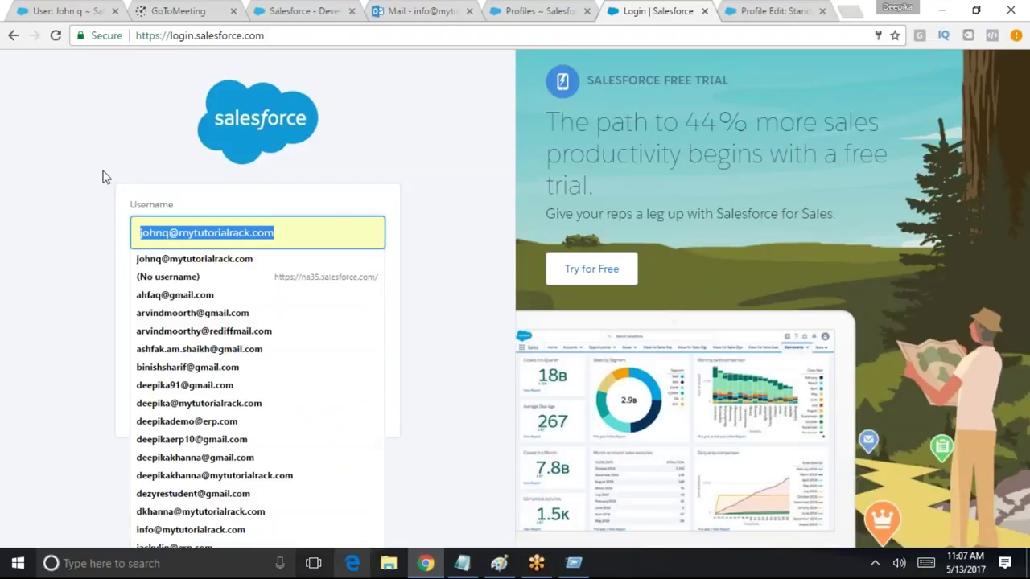
type("s")
left_click(223, 257)
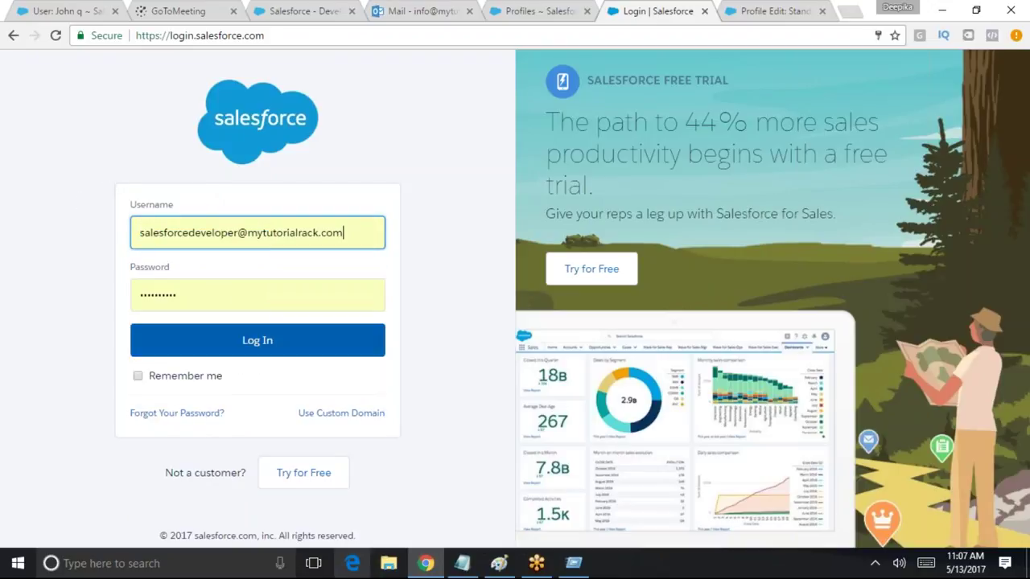
left_click(249, 338)
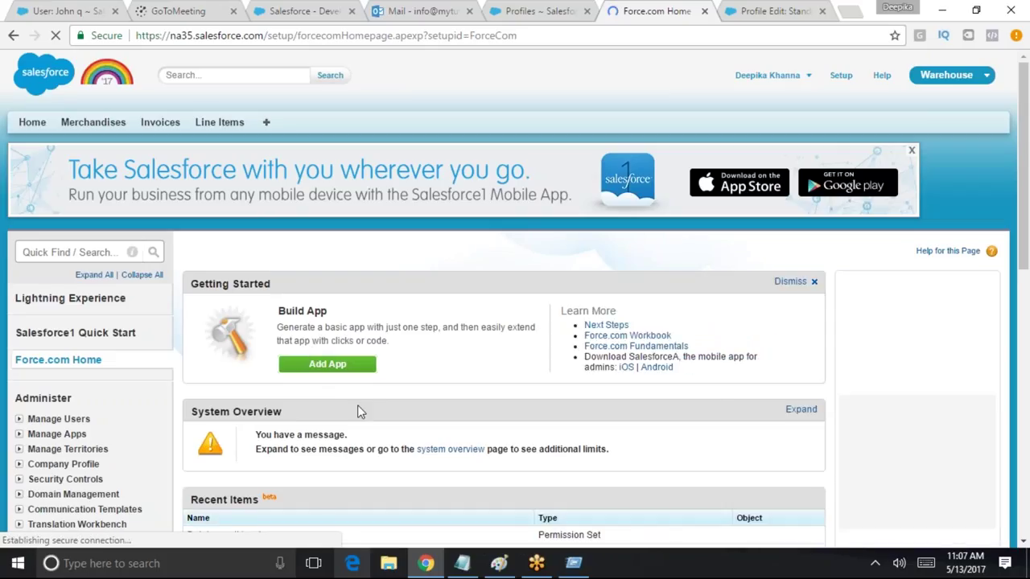
scroll(278, 531, "down", 1)
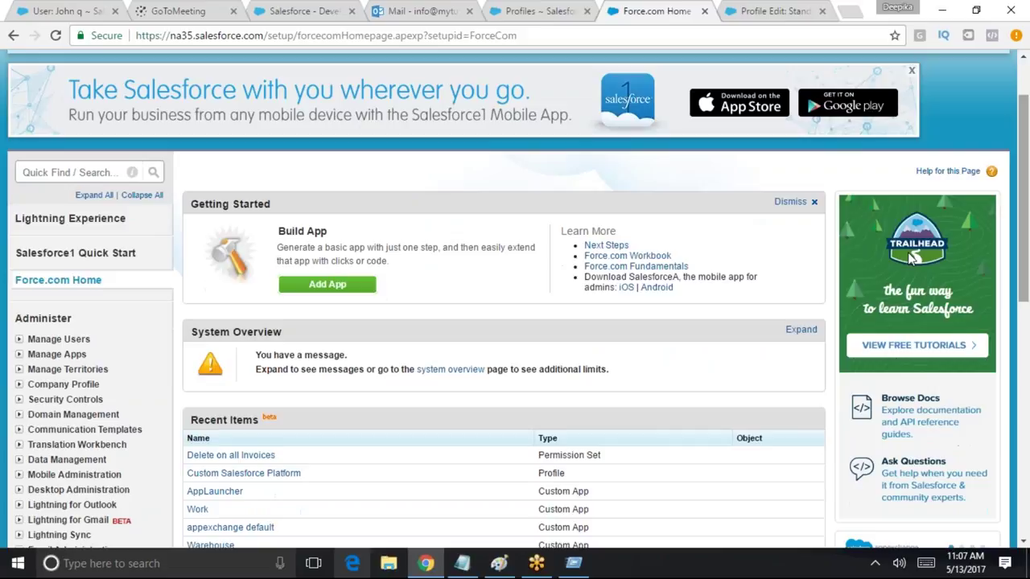
left_click(55, 171)
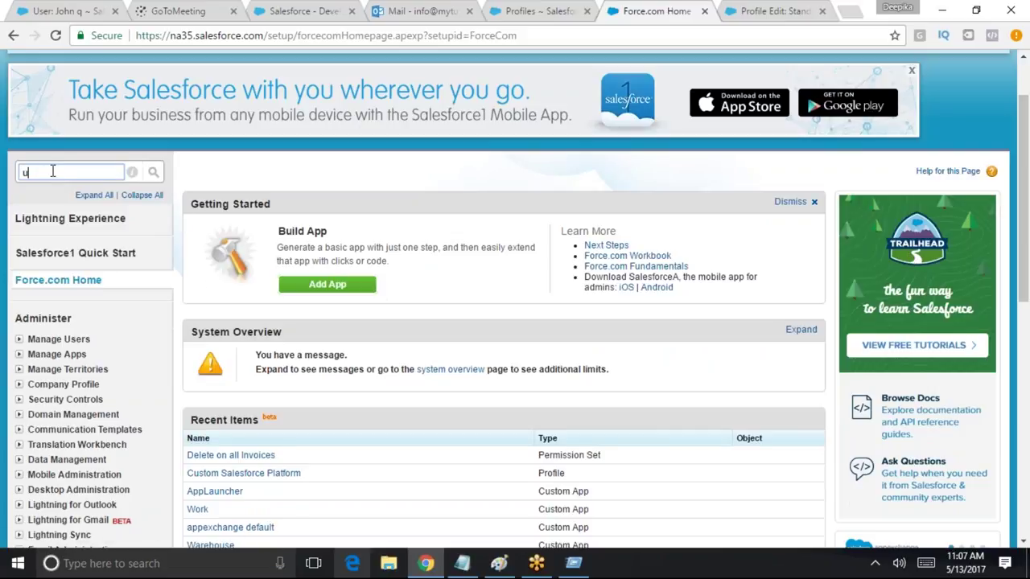
Quick Find 'u' and open the test user's record for editing from the Users list
type("u")
left_click(53, 270)
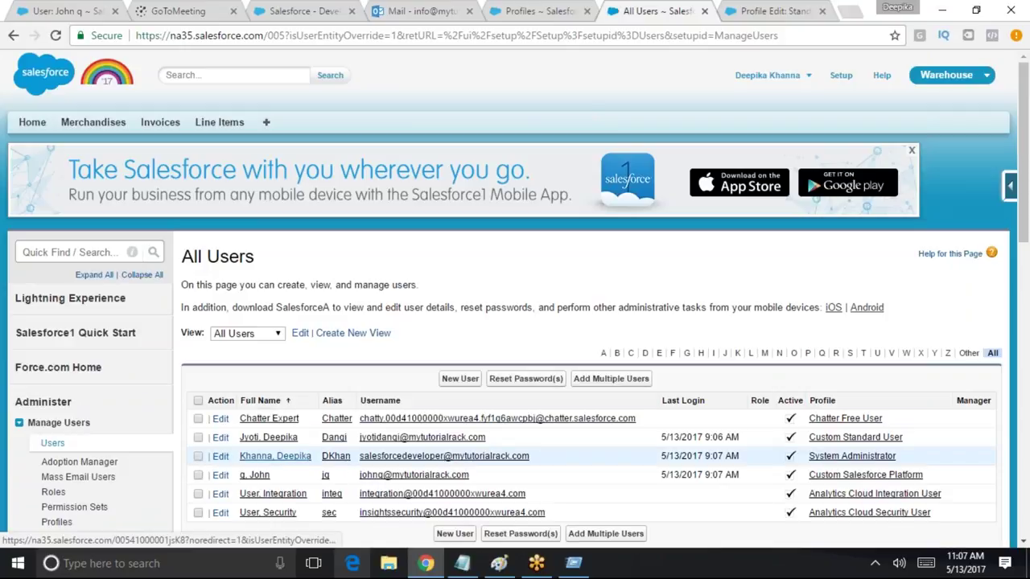
scroll(271, 455, "down", 1)
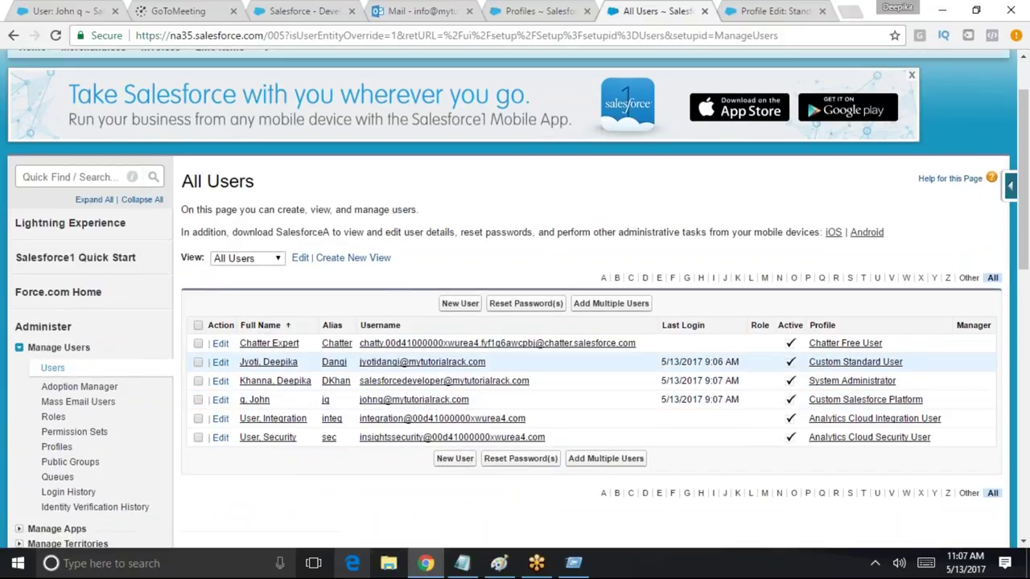
left_click(219, 400)
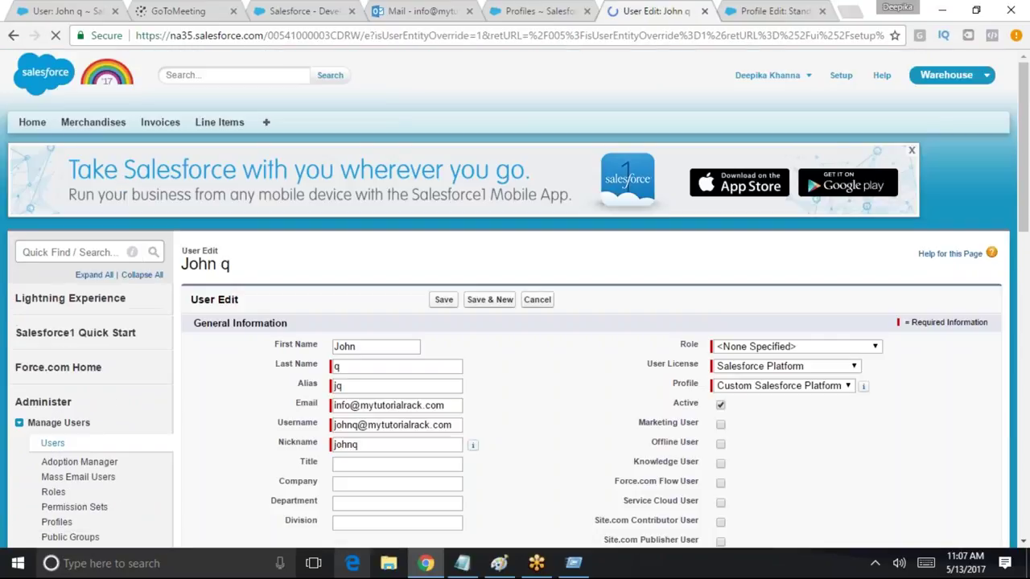
Find 'permi' on the user page and open the Permission Sets list
scroll(428, 392, "down", 2)
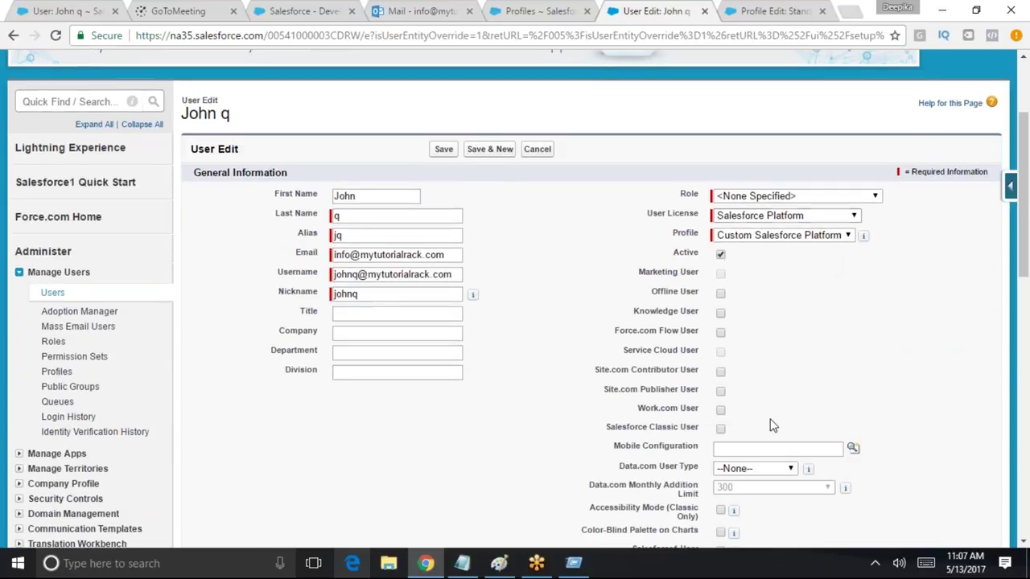
scroll(777, 452, "down", 3)
scroll(724, 476, "down", 8)
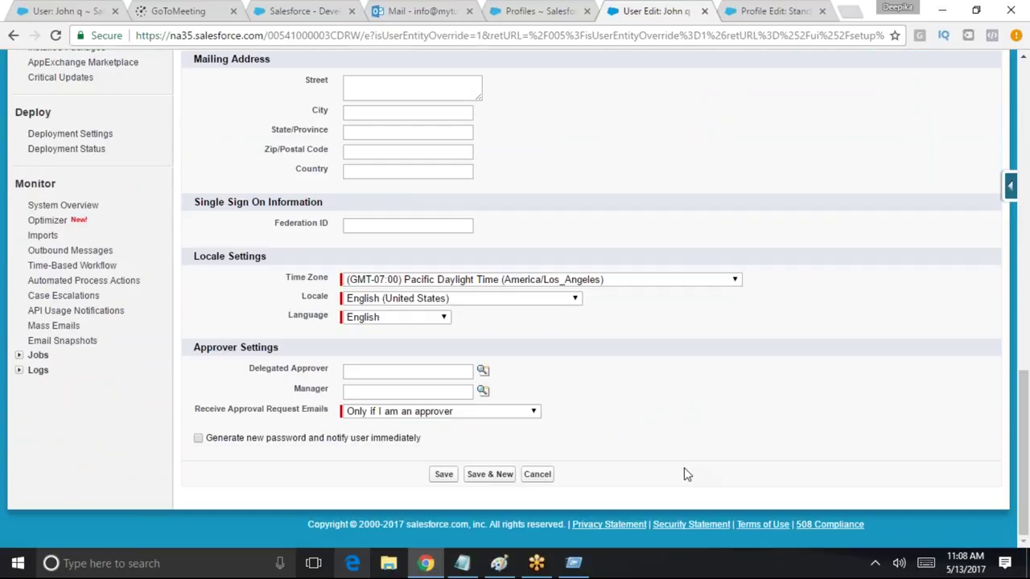
scroll(684, 474, "up", 15)
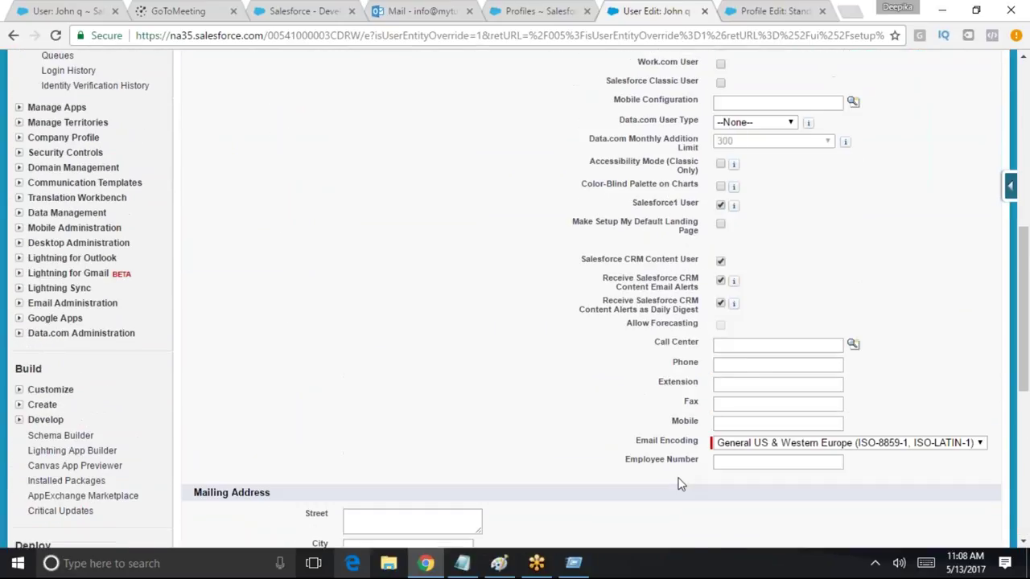
scroll(676, 473, "up", 1)
left_click(535, 275)
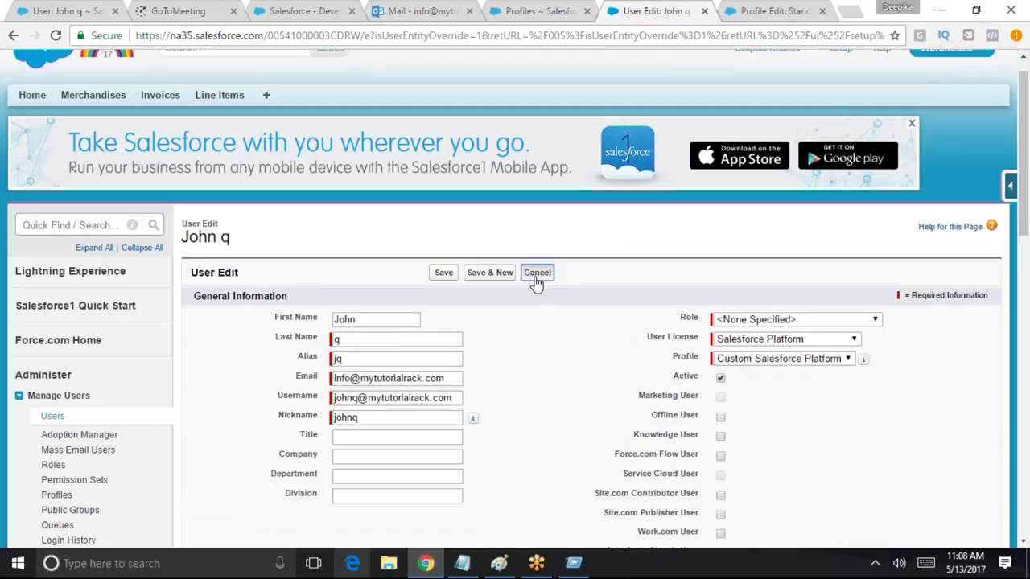
scroll(564, 395, "down", 8)
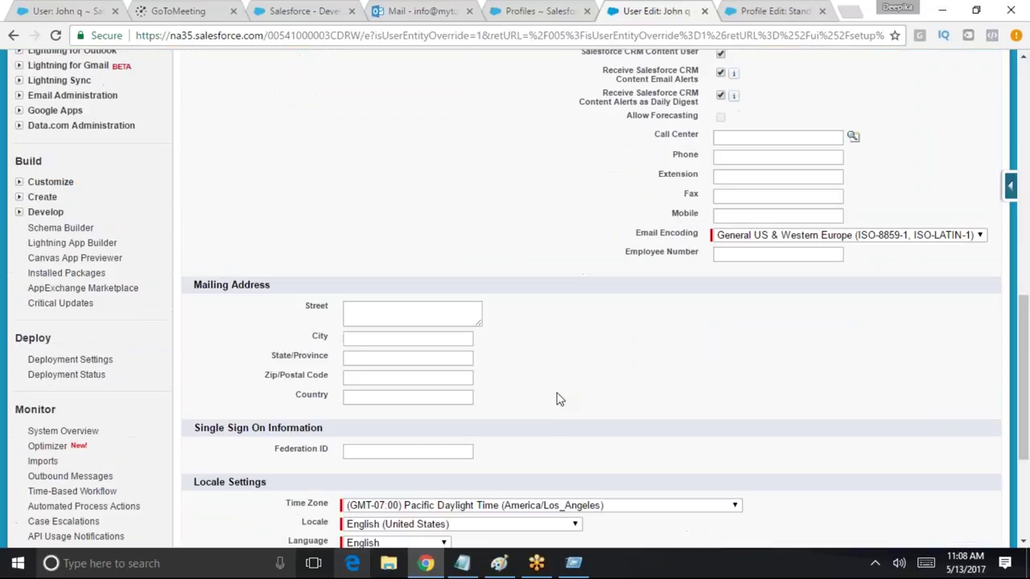
key("ctrl+f")
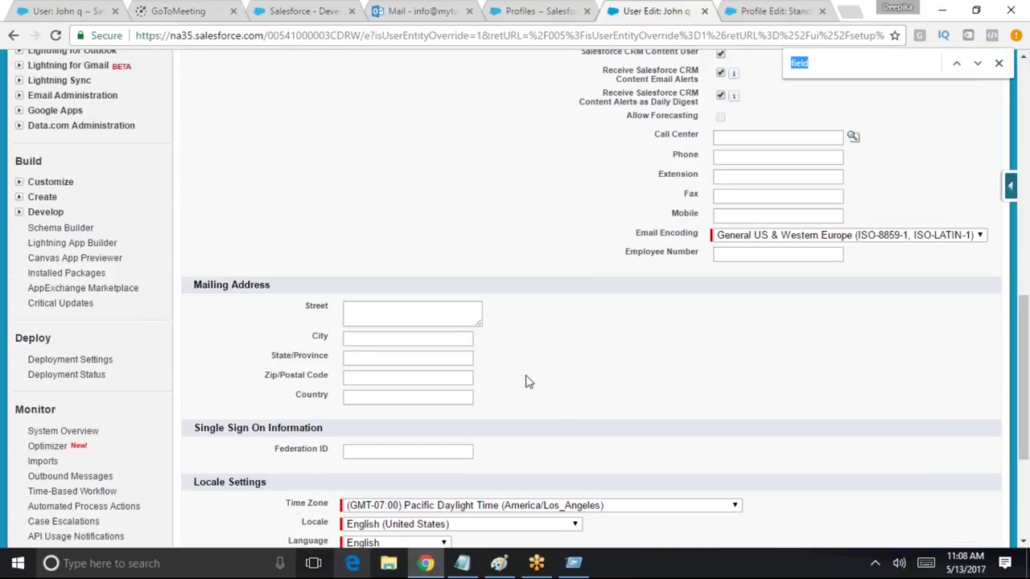
type("permis")
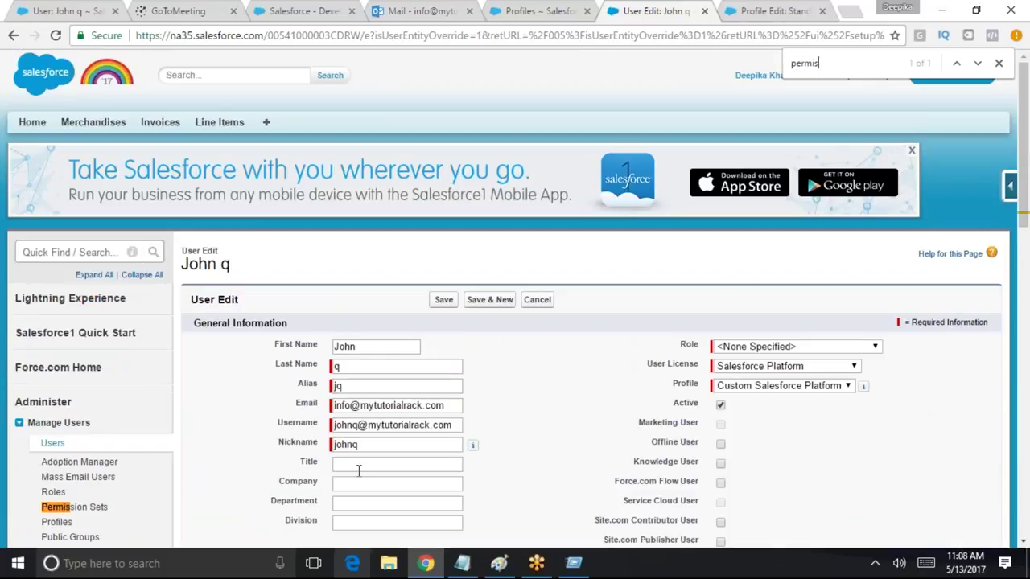
scroll(113, 507, "down", 4)
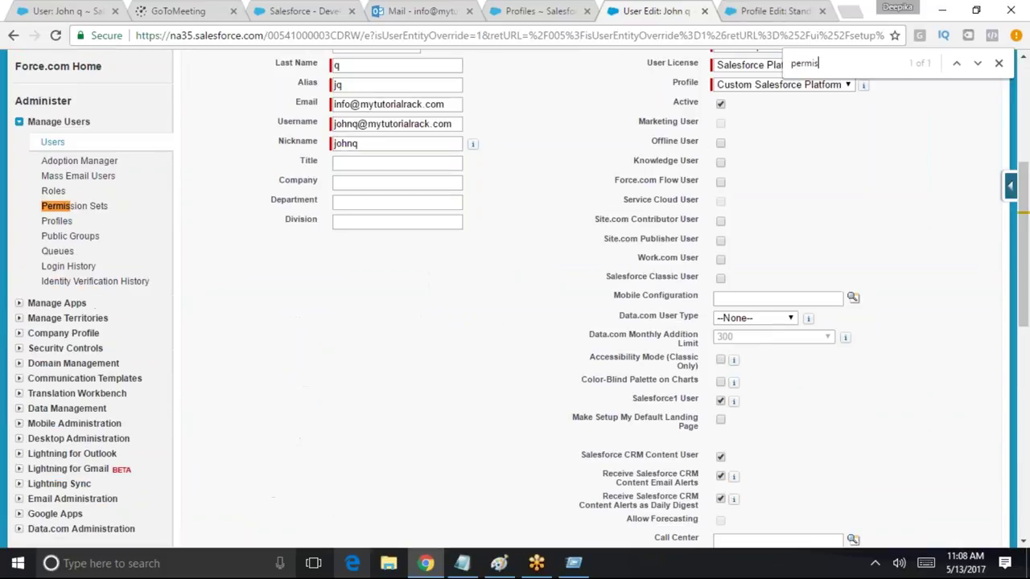
key("Return")
key("ctrl+Return")
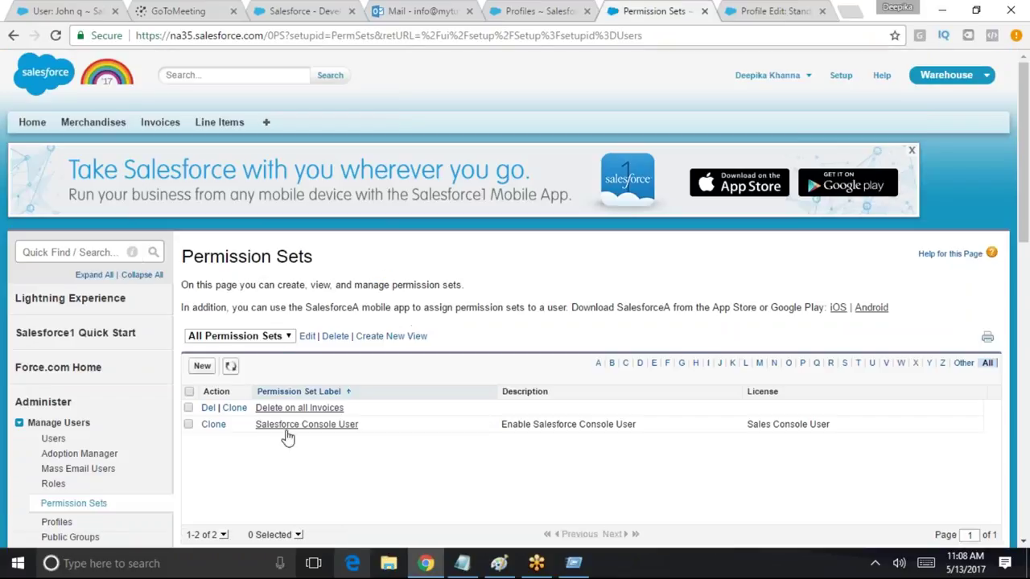
Assign 'Delete on all Invoices' to the Custom Salesforce Platform user, then log out as administrator
left_click(189, 408)
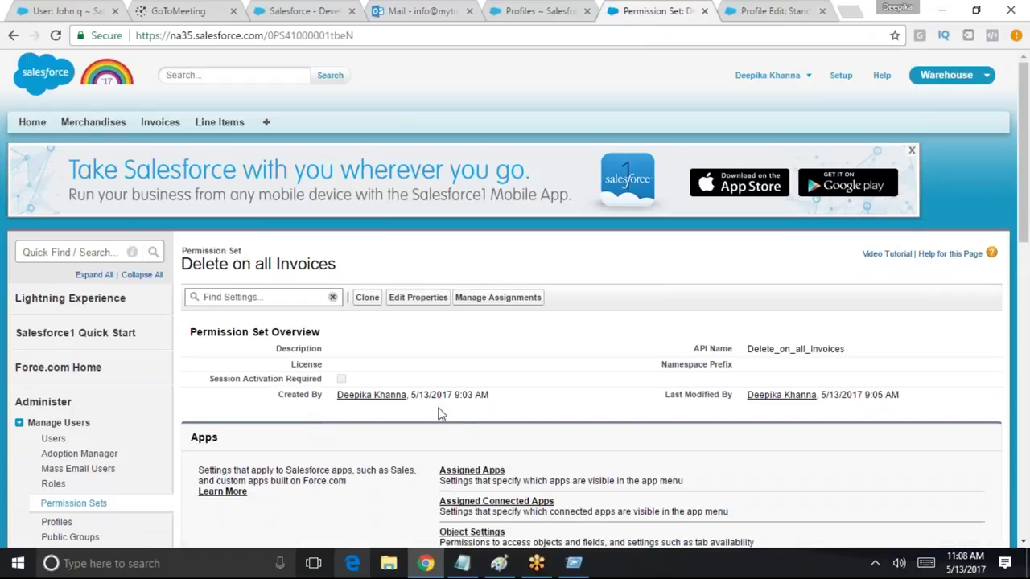
left_click(506, 298)
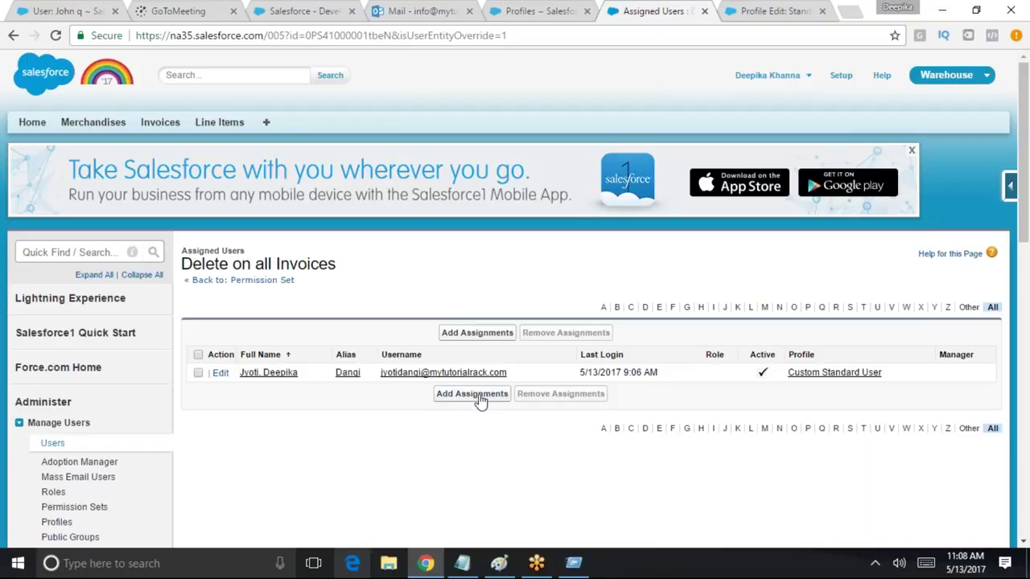
left_click(473, 394)
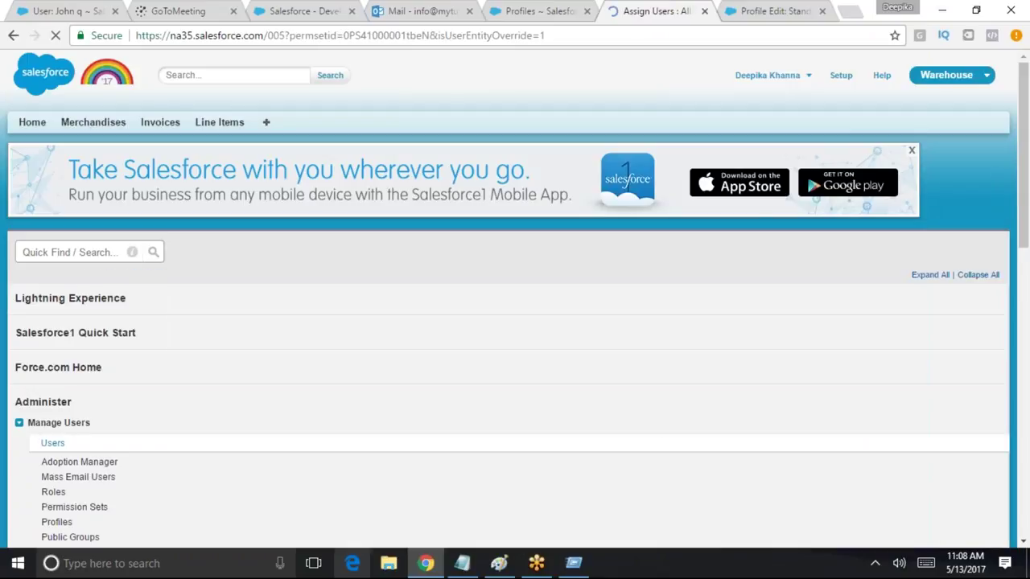
left_click(198, 433)
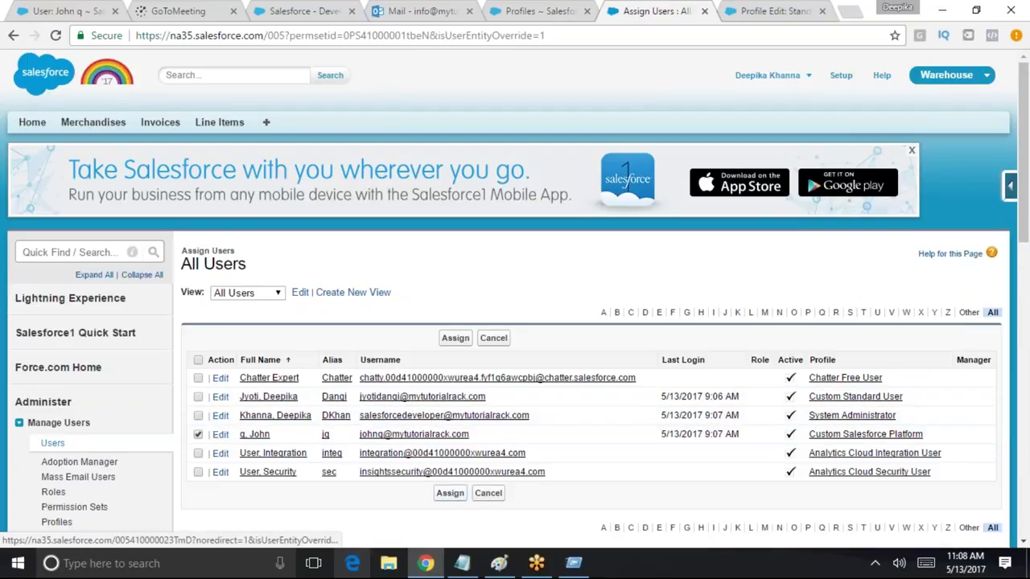
left_click(450, 493)
left_click(447, 383)
left_click(811, 77)
left_click(750, 155)
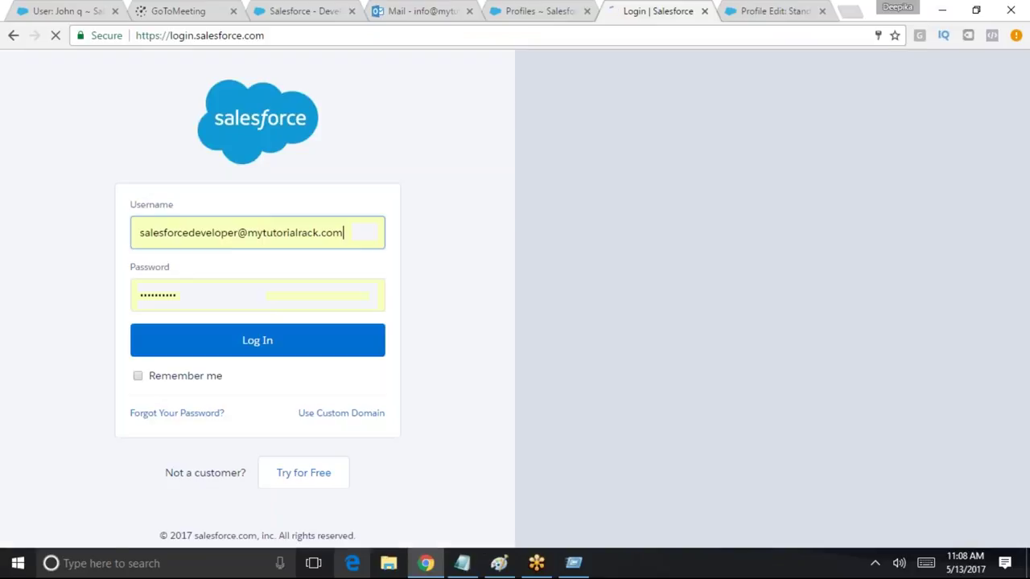
Sign in as the test user and list all invoices to confirm all four show Del
triple_click(359, 233)
type("j")
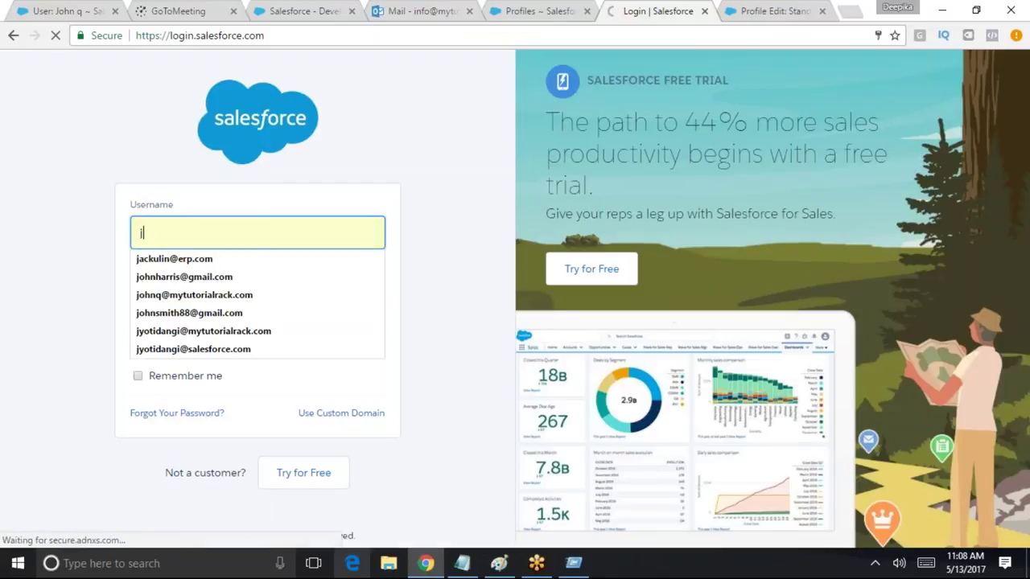
key("Down")
key("Down")
key("Down")
key("Return")
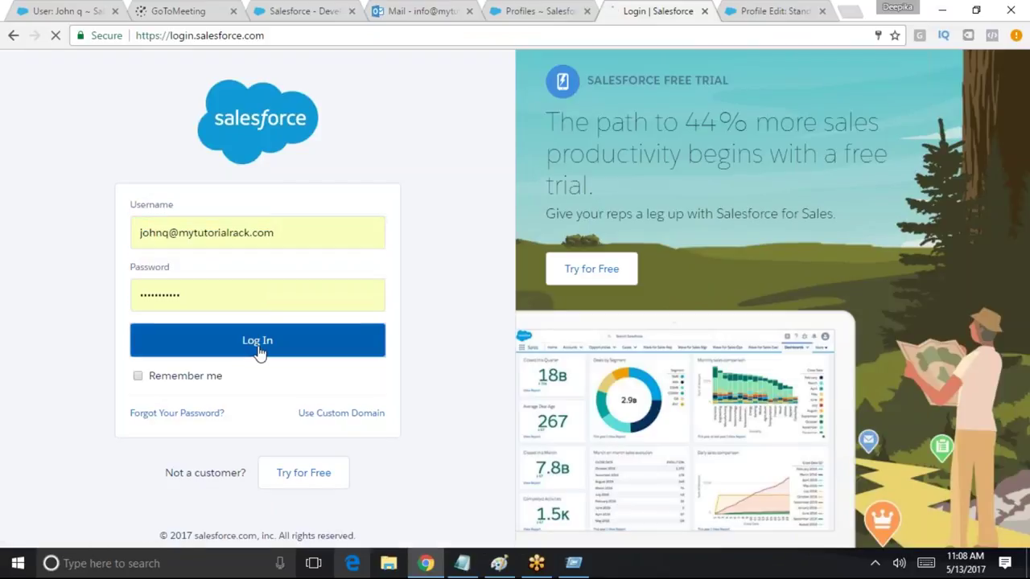
left_click(259, 353)
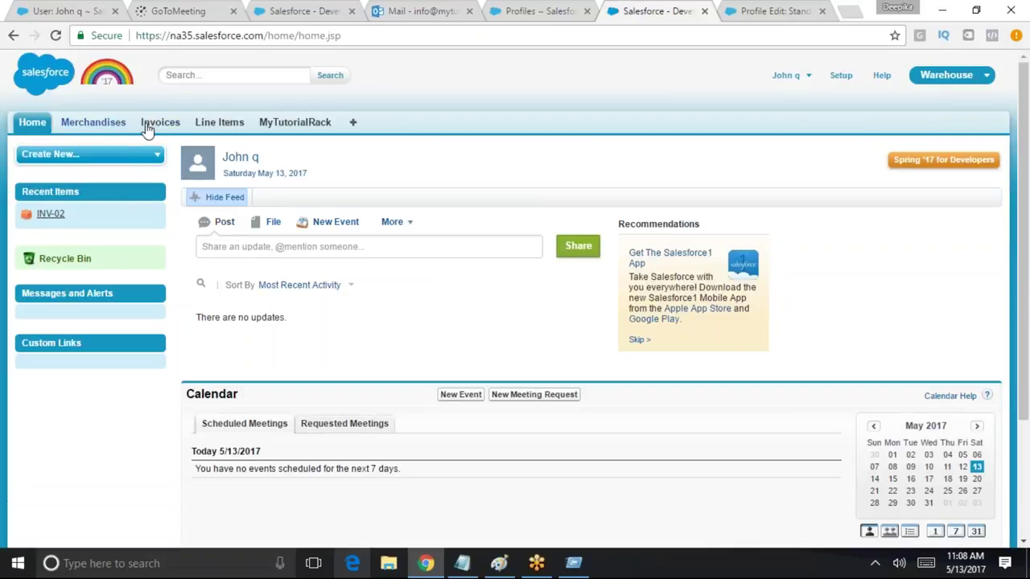
left_click(149, 124)
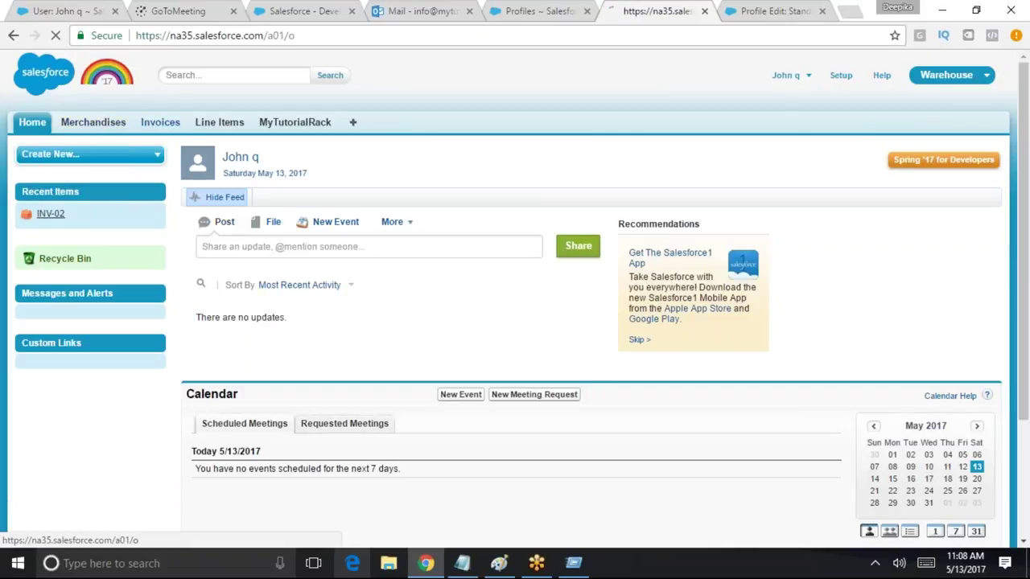
left_click(258, 198)
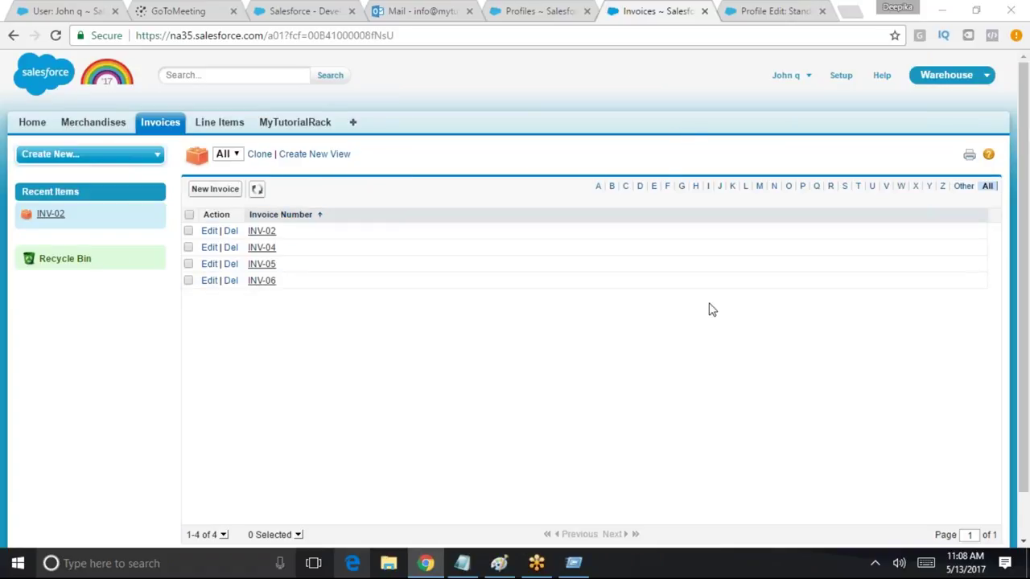
Log the test user out and sign back in with the administrator's saved login
left_click(804, 74)
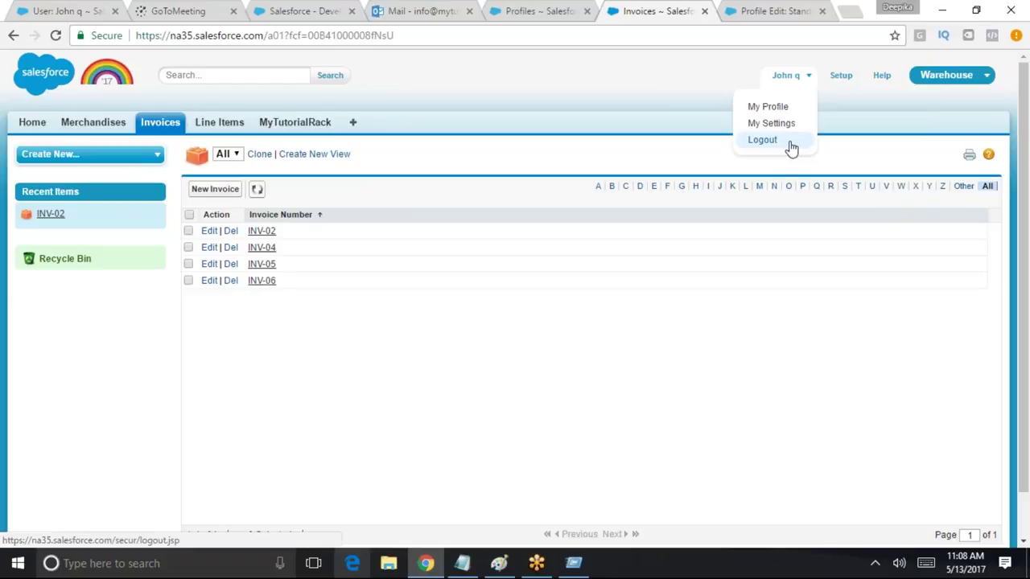
left_click(789, 139)
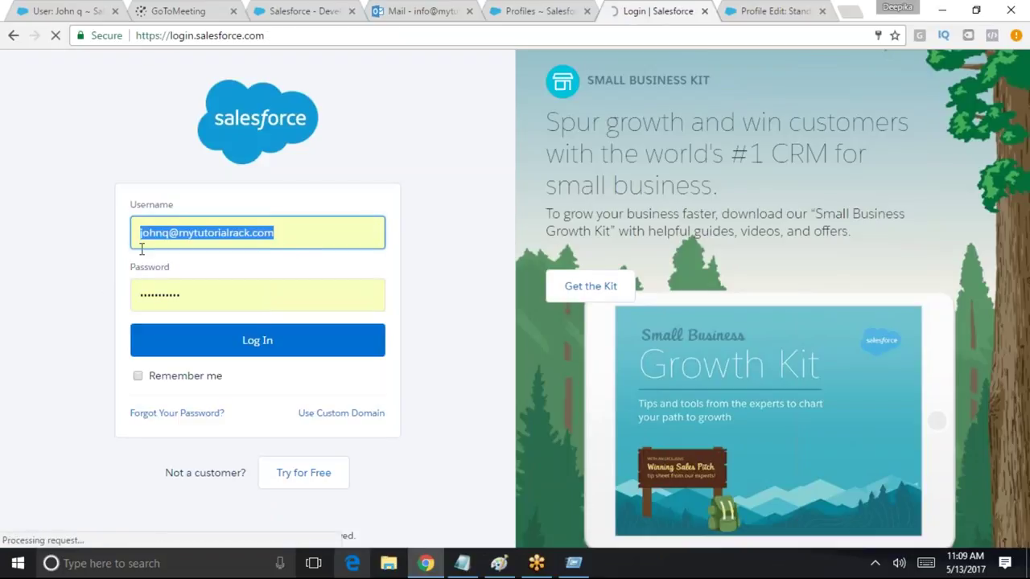
left_click(141, 241)
left_click(161, 258)
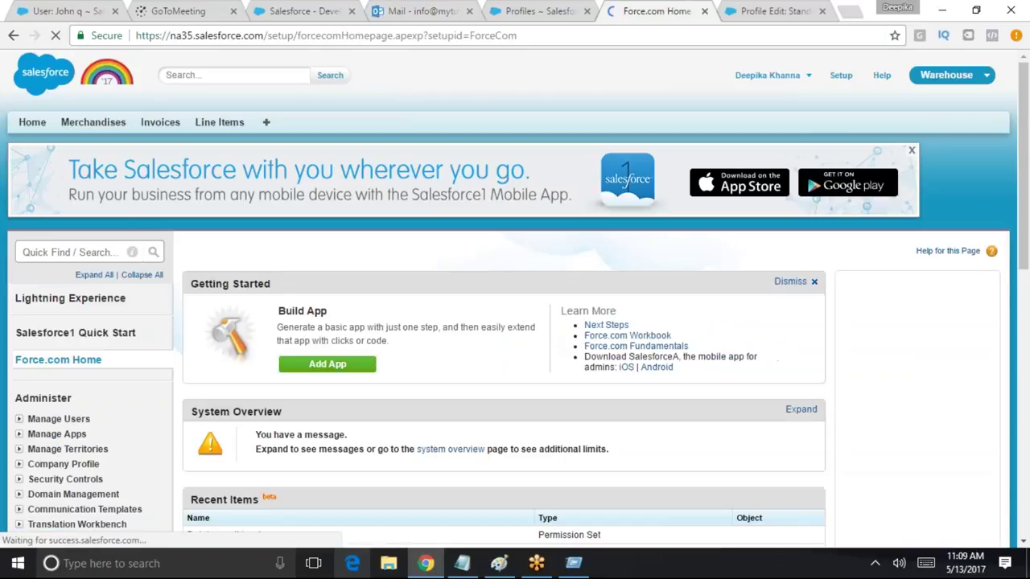
Quick Find 'permi' and open the 'Delete on all Invoices' permission set
scroll(641, 320, "down", 2)
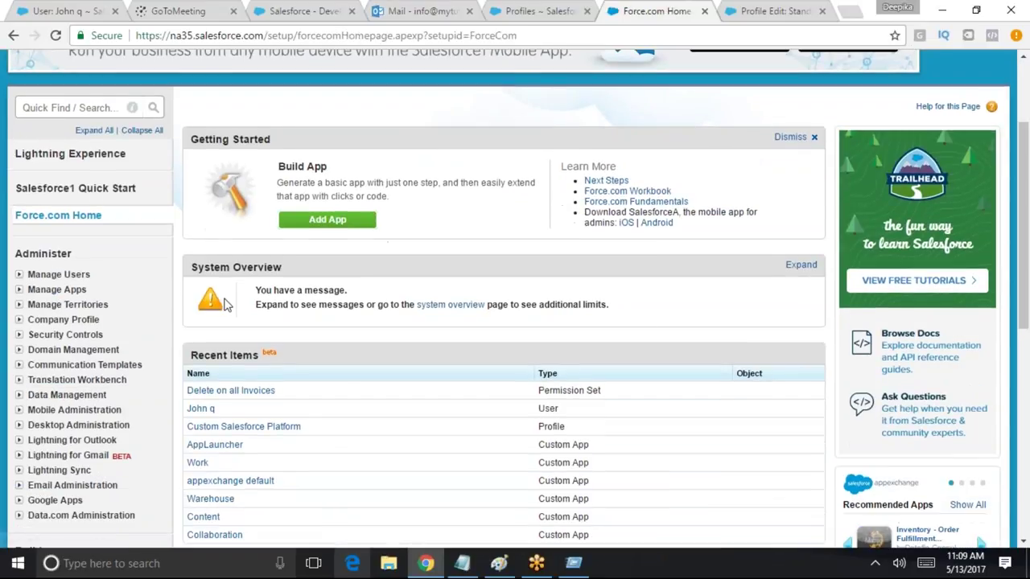
left_click(72, 108)
type("permi")
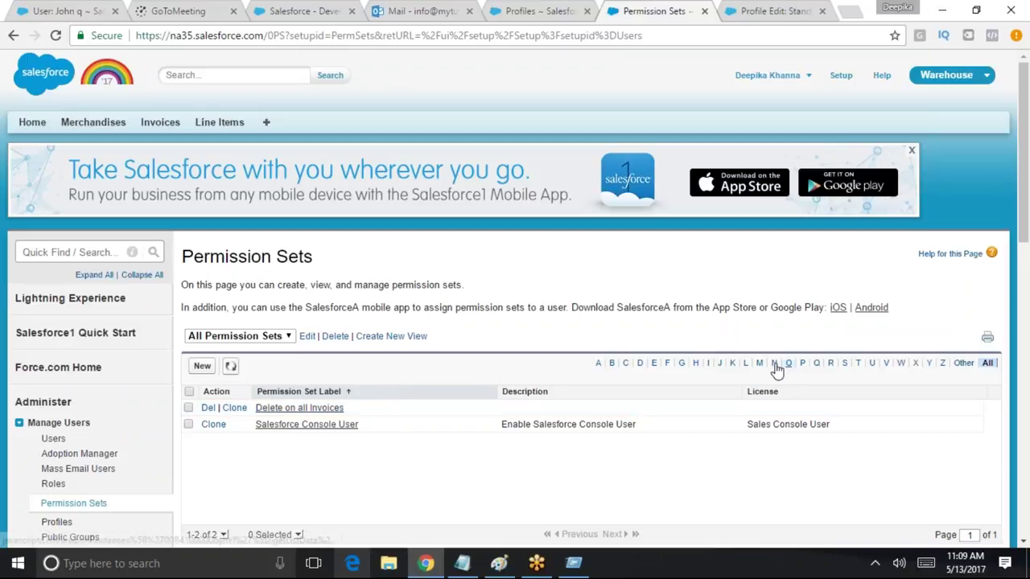
left_click(320, 412)
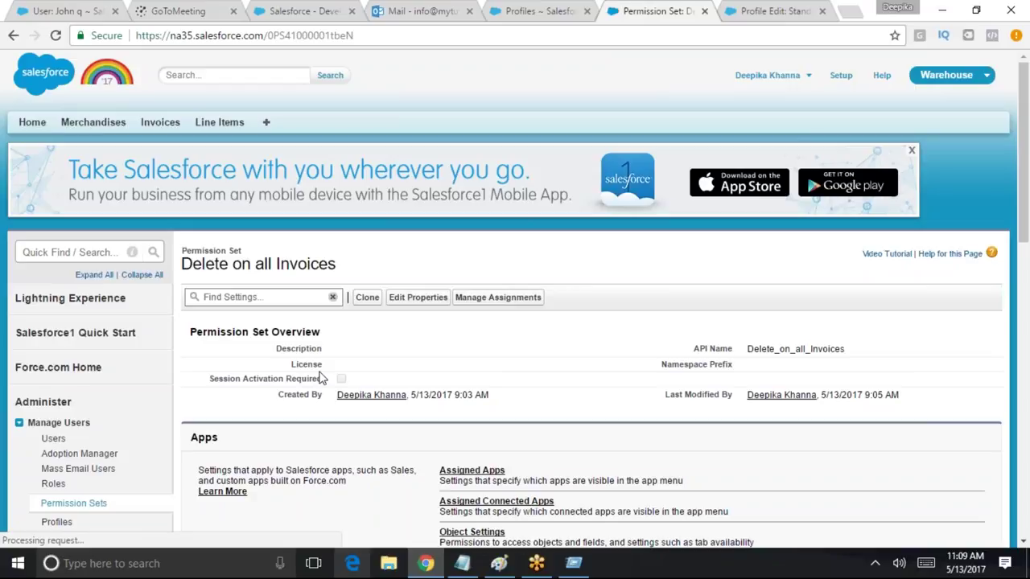
Go to the permission set's Object Settings and select Invoices
scroll(1028, 201, "down", 2)
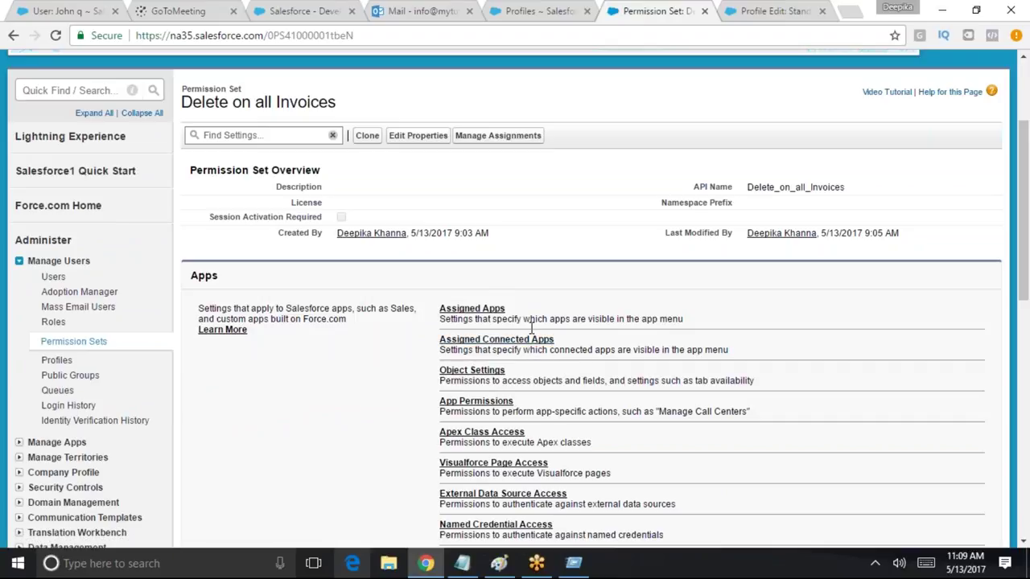
scroll(1024, 216, "down", 2)
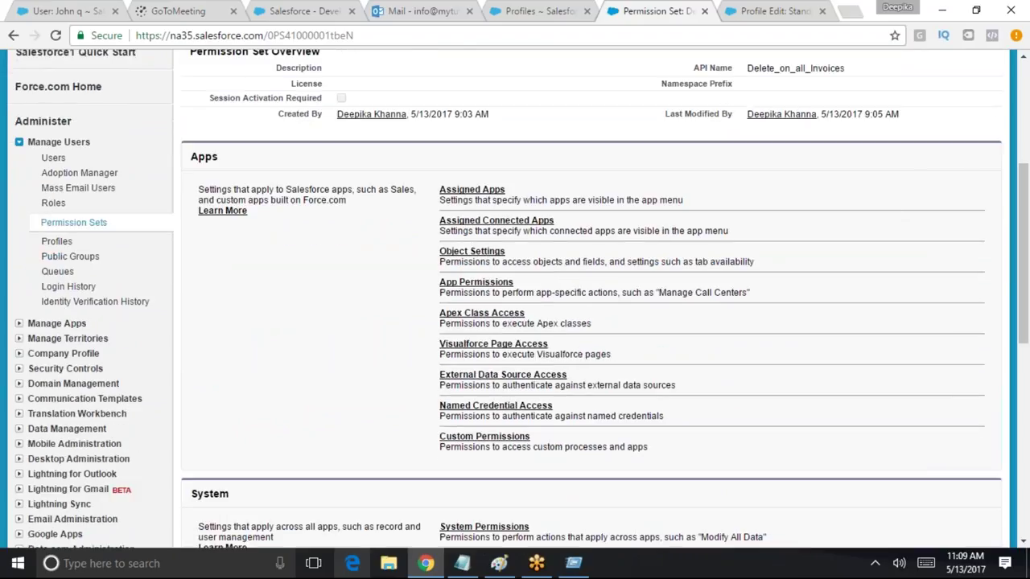
left_click(471, 253)
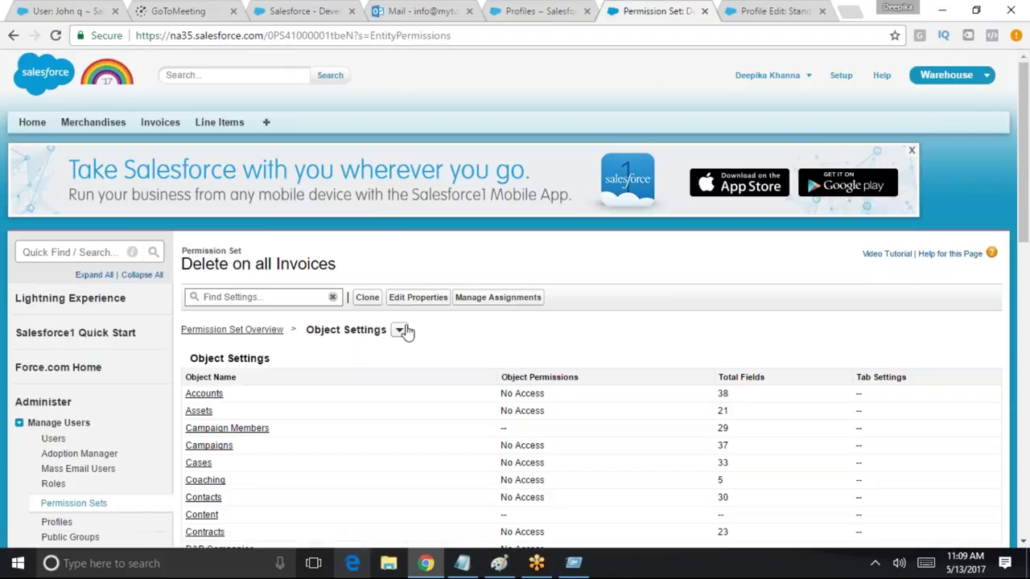
left_click(399, 330)
left_click_drag(1020, 185, 1016, 352)
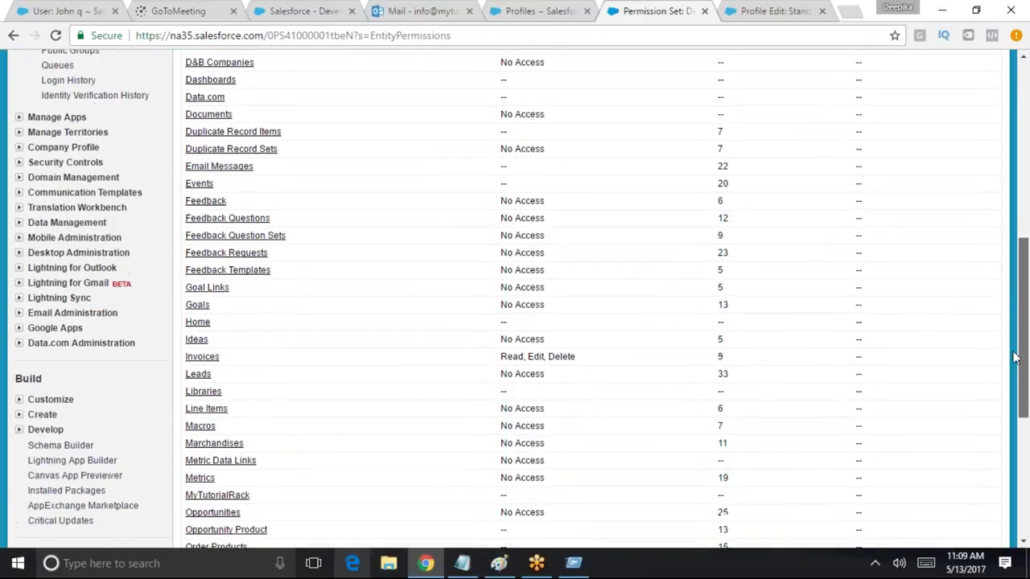
left_click(206, 357)
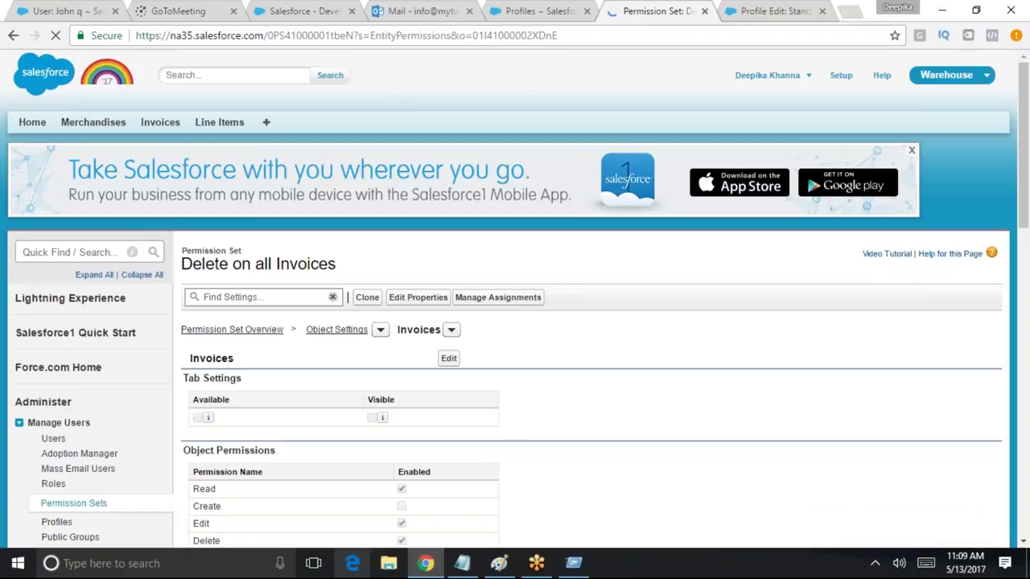
Review the Invoices field permissions, including Closed Date, then switch the Invoices settings to edit mode
left_click_drag(1021, 161, 1027, 243)
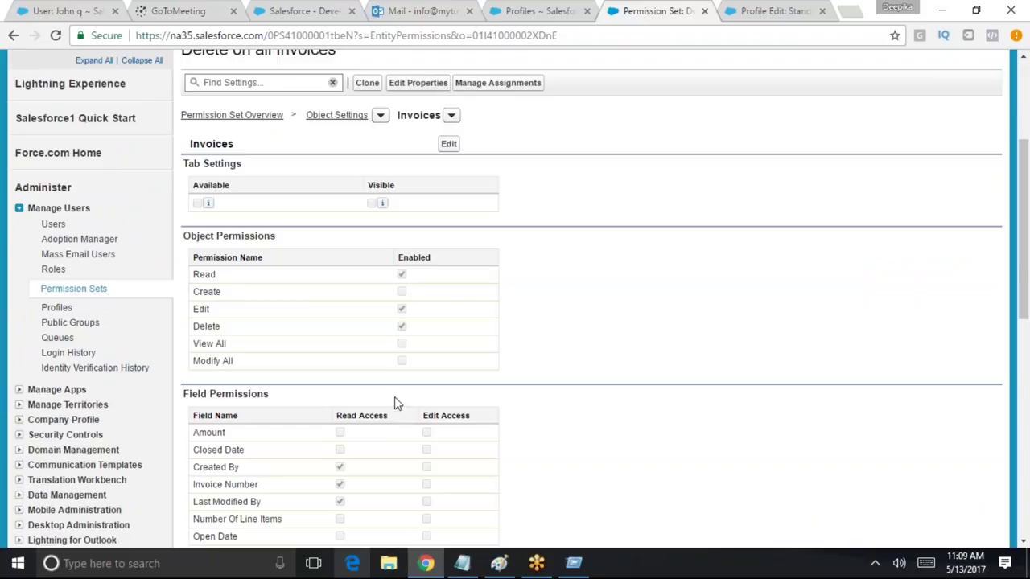
scroll(395, 402, "down", 3)
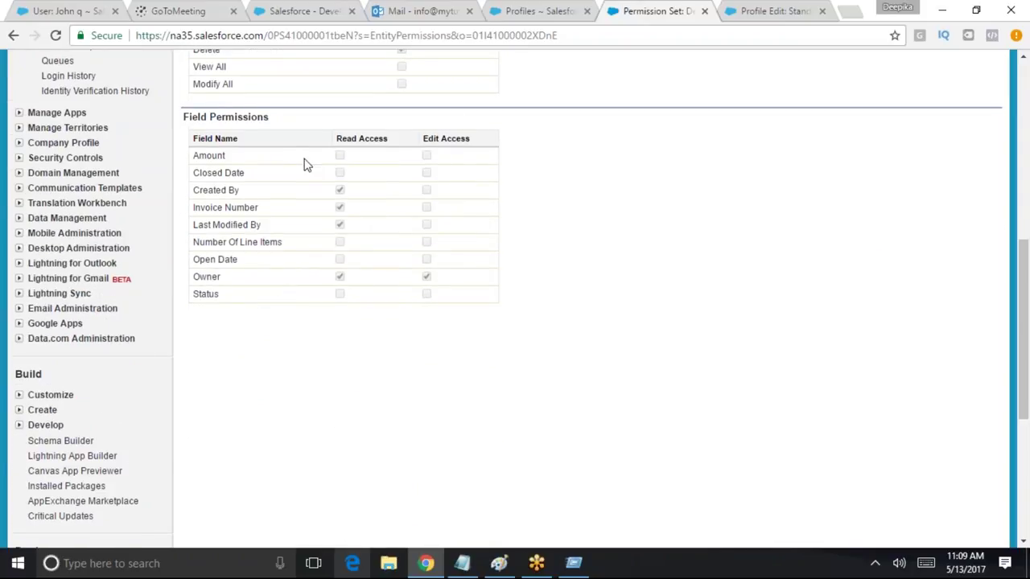
left_click_drag(258, 177, 195, 179)
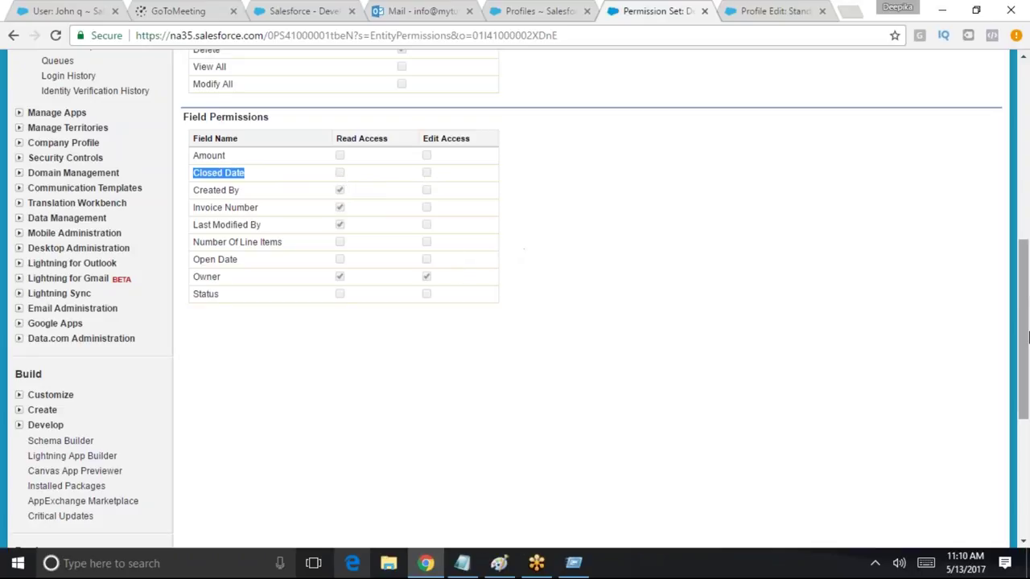
scroll(518, 252, "up", 6)
left_click(448, 358)
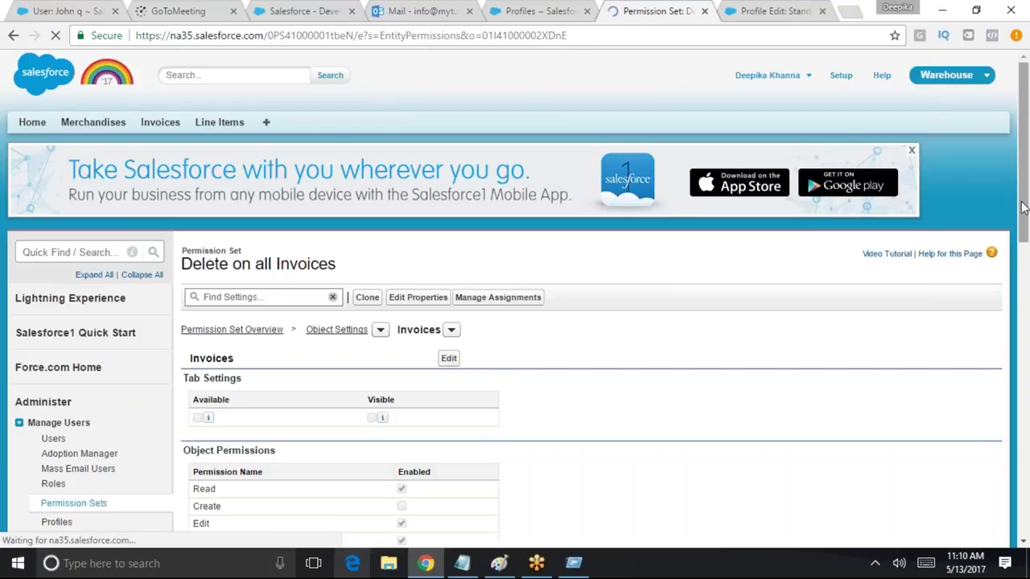
Grant Read and Edit access on the Closed Date and Open Date invoice fields
left_click_drag(1023, 233, 1023, 406)
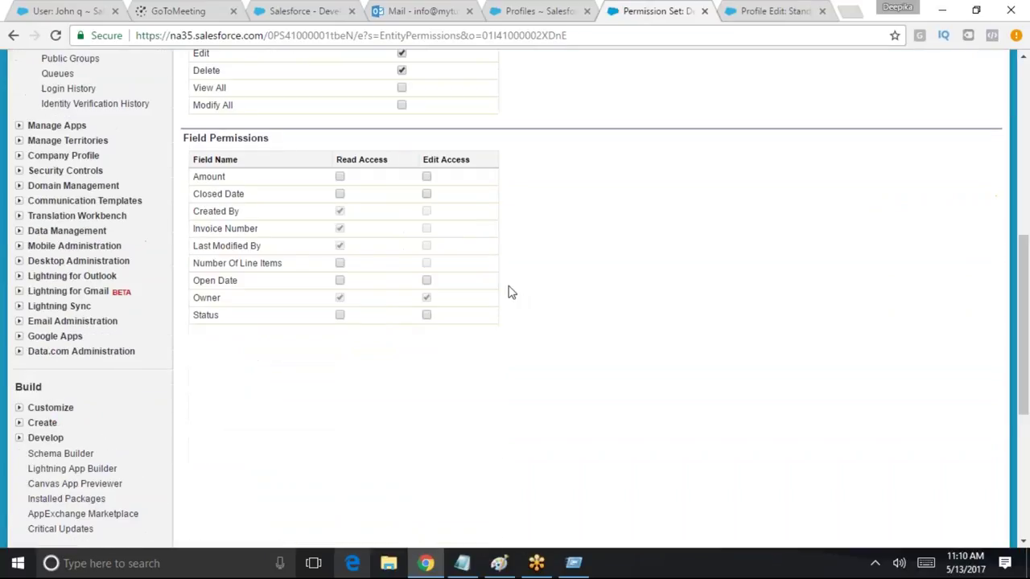
left_click(339, 194)
left_click(426, 194)
left_click(339, 281)
left_click(426, 281)
Review the Tab Settings, noting the Available setting, and save the Invoices permissions
left_click_drag(1023, 342, 1026, 264)
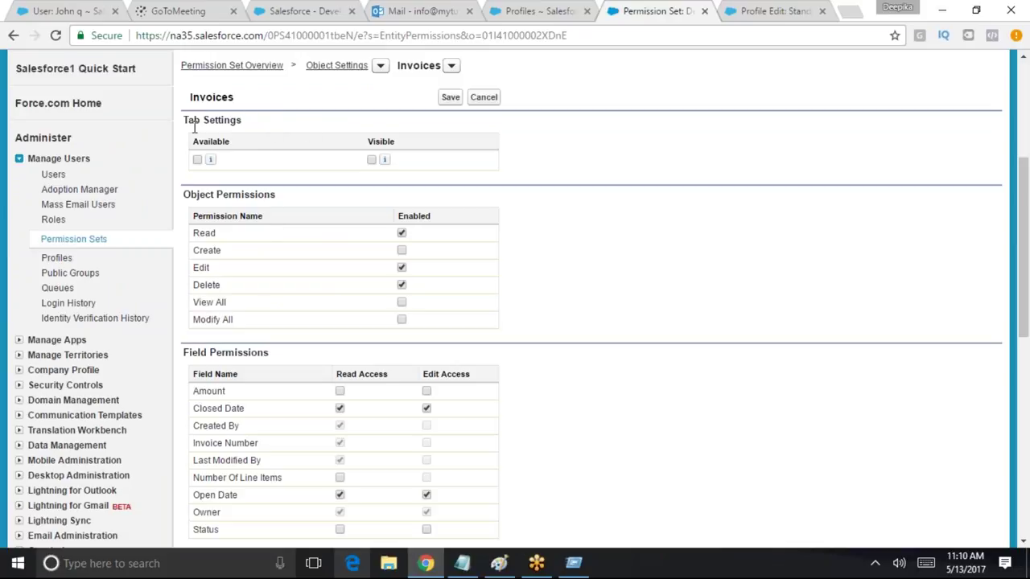
left_click_drag(241, 119, 184, 122)
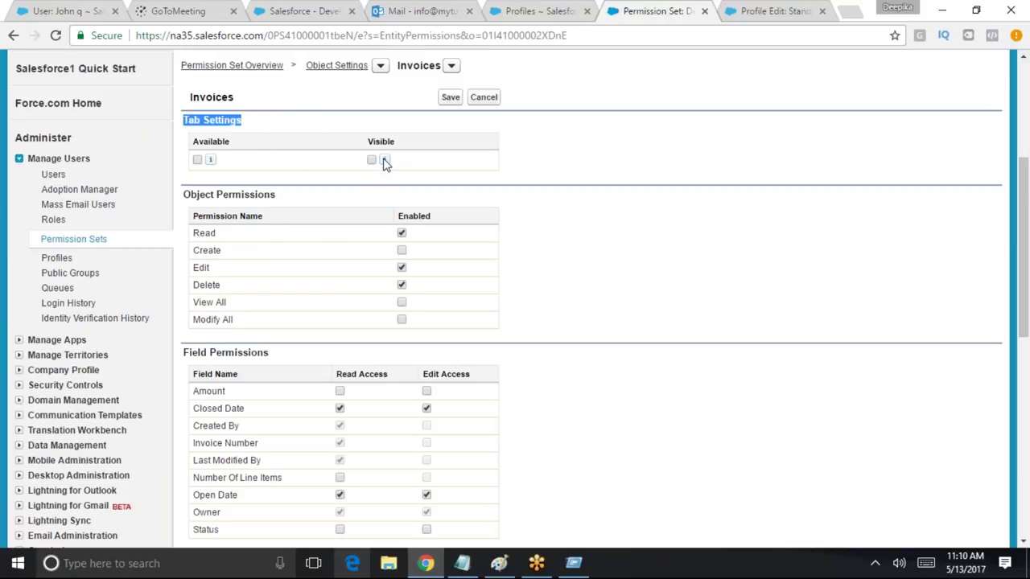
mouse_move(387, 163)
mouse_move(213, 161)
left_click_drag(1021, 259, 1021, 157)
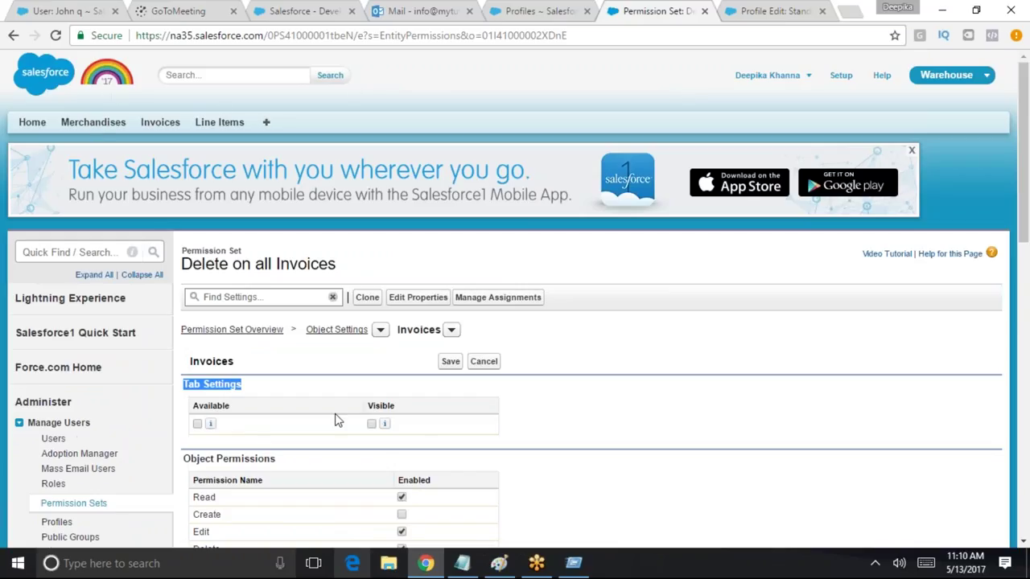
left_click_drag(225, 406, 193, 407)
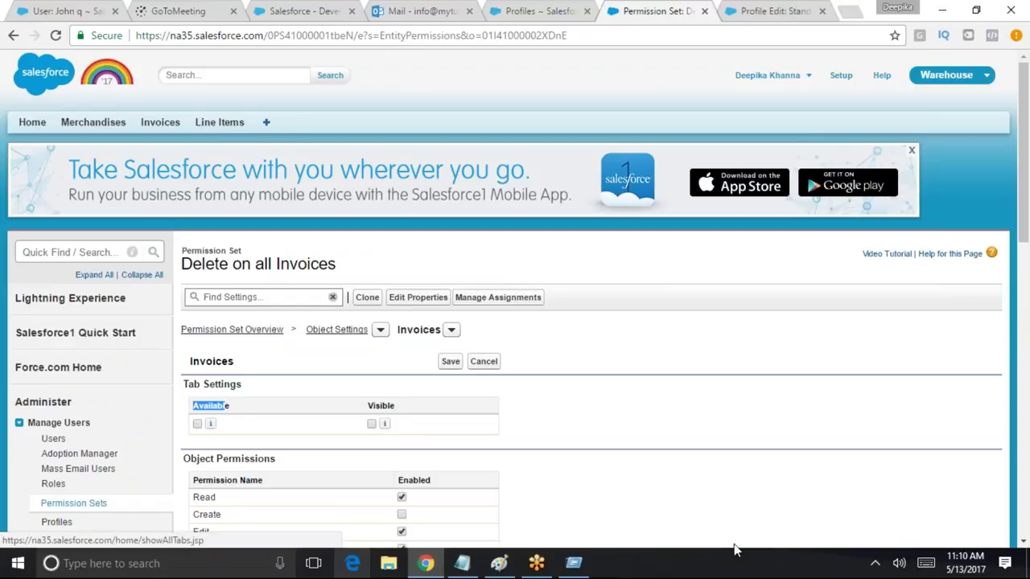
left_click_drag(1024, 187, 631, 235)
left_click(450, 290)
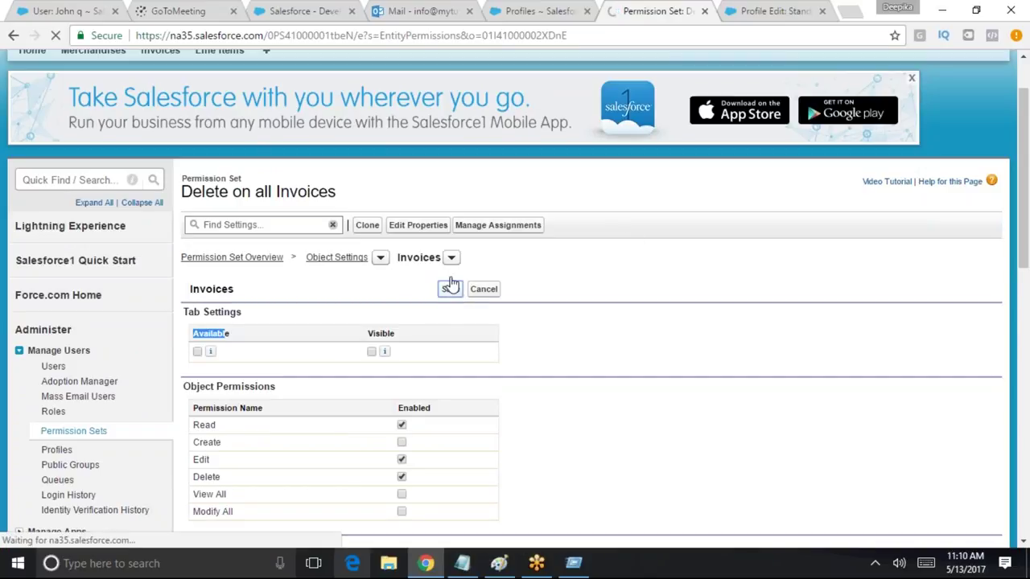
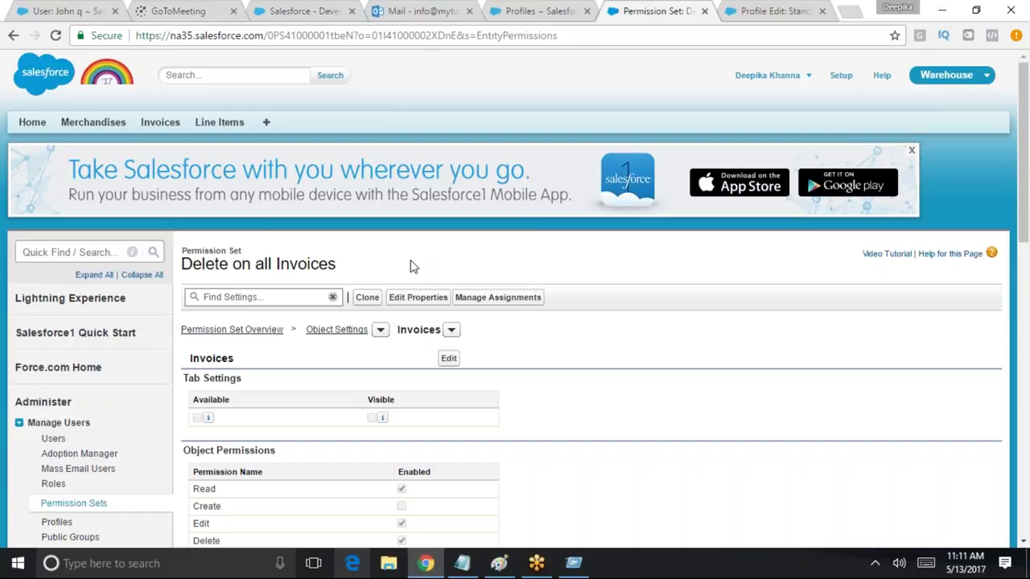
Leave the Delete on all Invoices permission set for the Force.com Setup home page
left_click(839, 74)
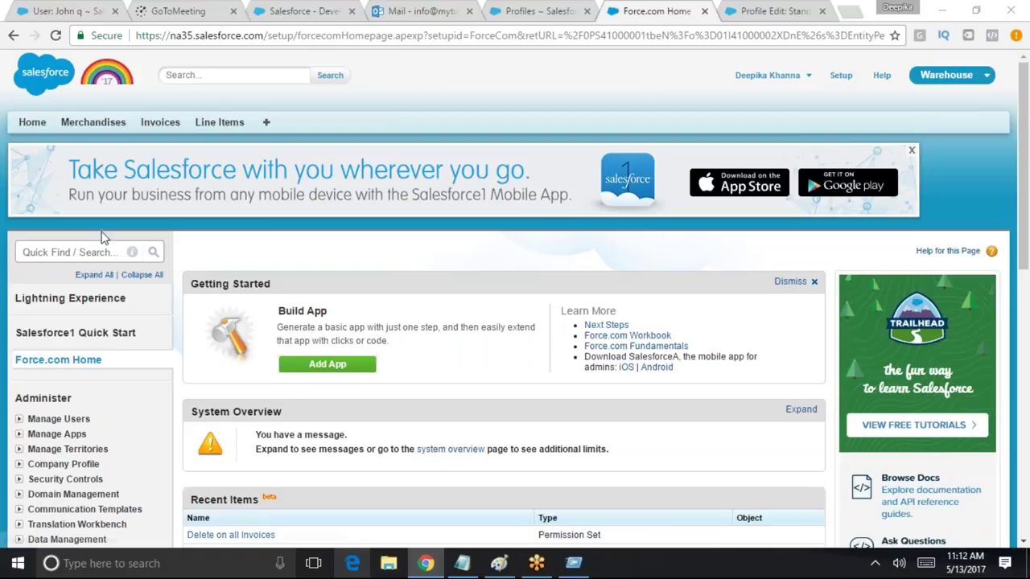
Filter the setup sidebar by 'sharing' so only Sharing Settings under Security Controls shows
left_click(68, 255)
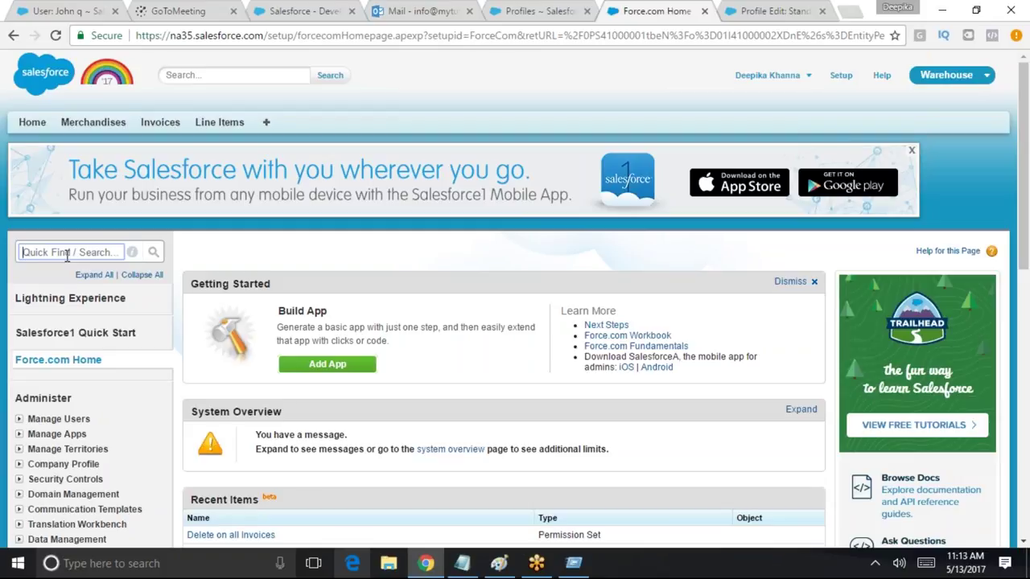
type("sharing")
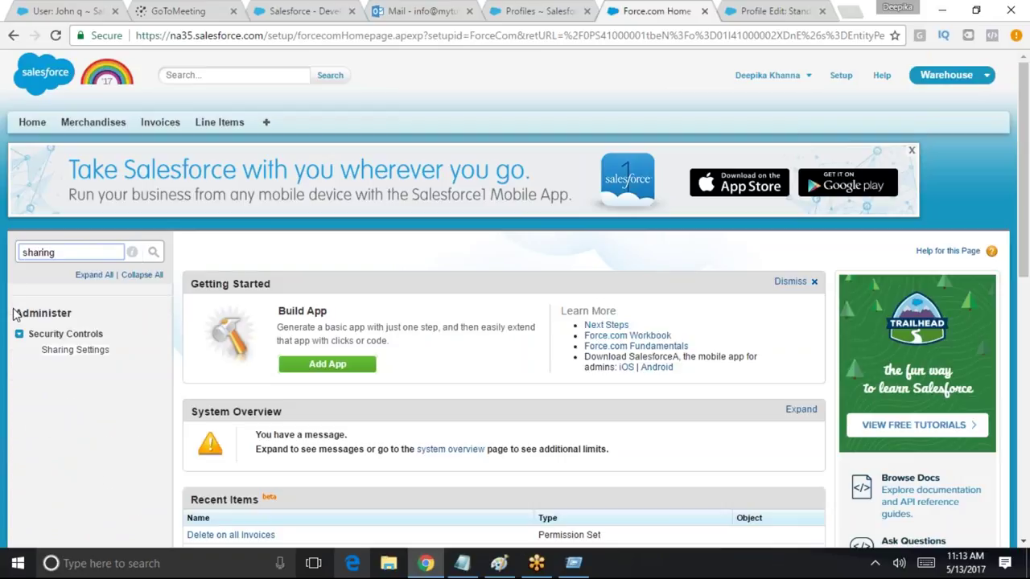
Open Sharing Settings and review defaults like Lead's Public Read/Write/Transfer
left_click(75, 350)
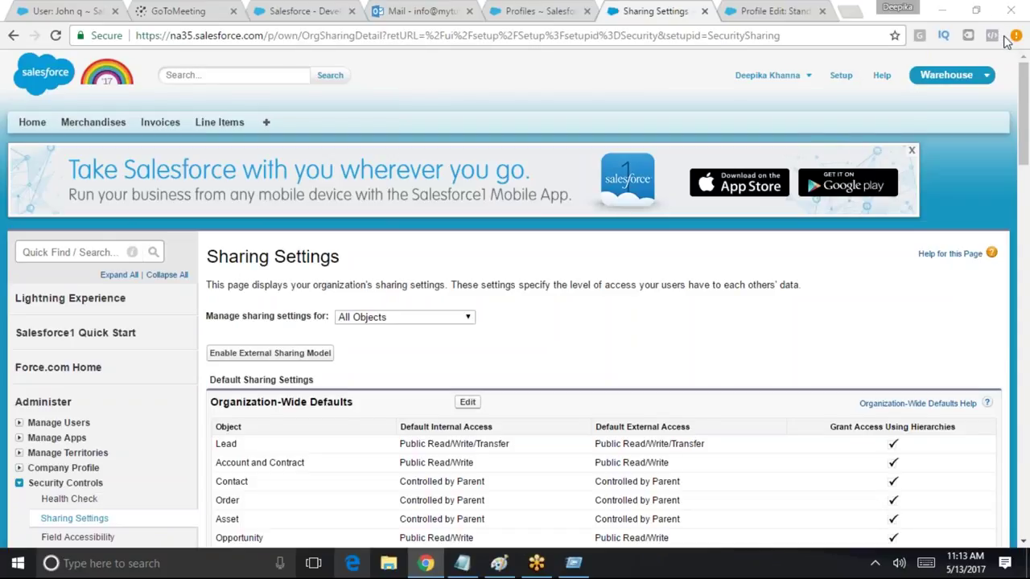
left_click_drag(1025, 126, 1022, 249)
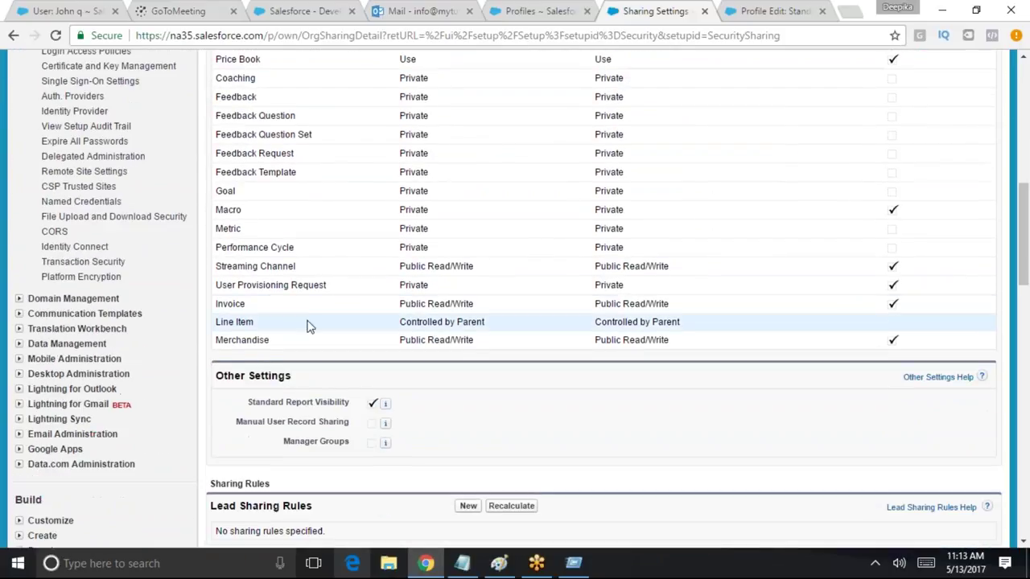
left_click_drag(246, 304, 216, 304)
left_click(219, 326)
left_click_drag(392, 326, 487, 326)
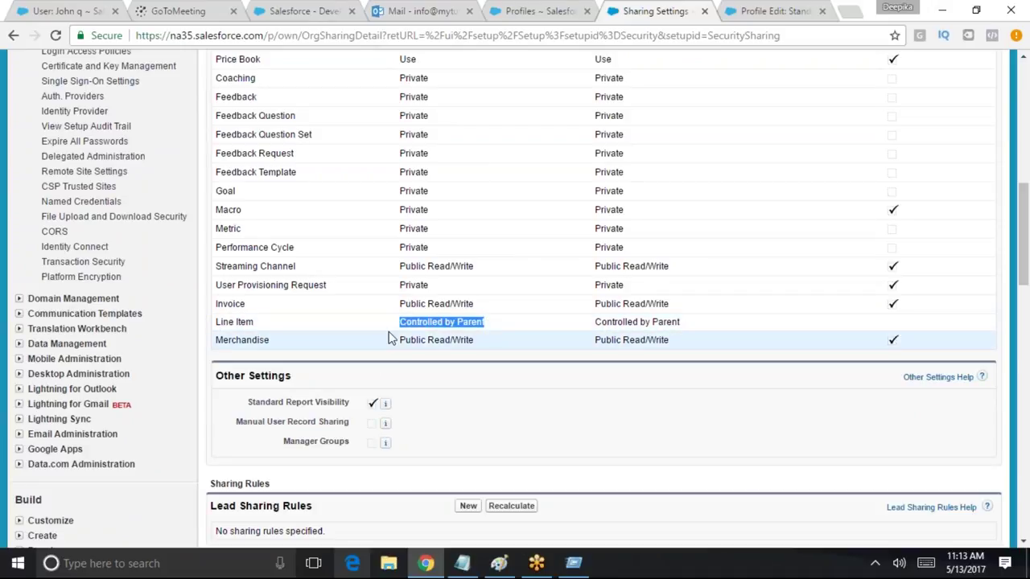
left_click_drag(1020, 254, 1020, 191)
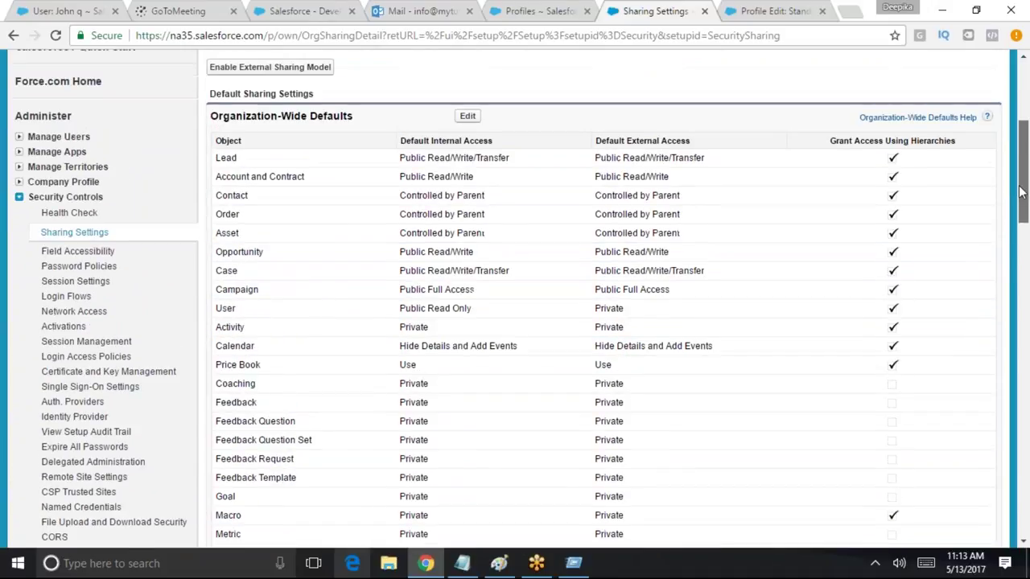
left_click_drag(396, 164, 515, 169)
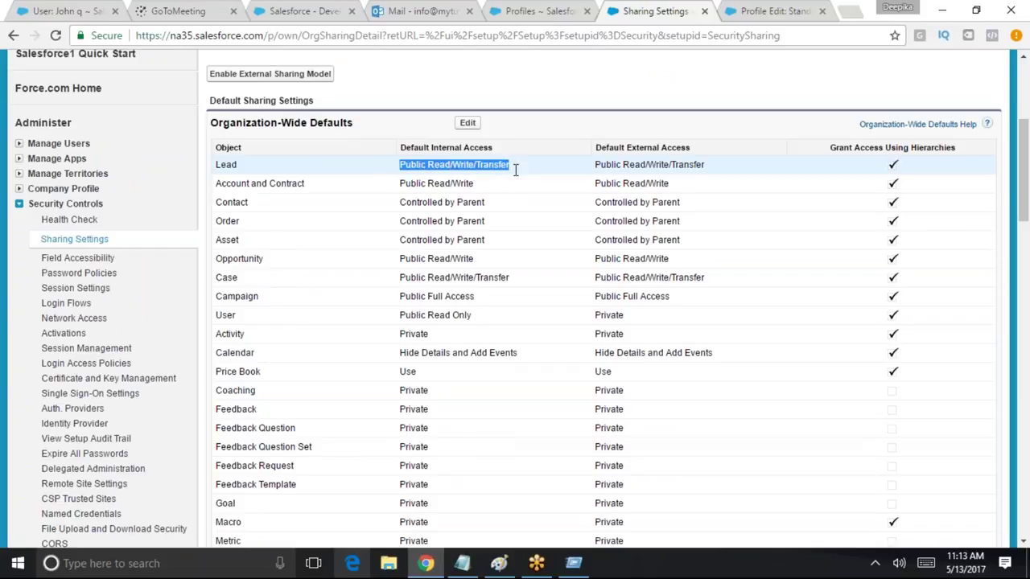
left_click(402, 164)
Highlight the Default Internal Access and Default External Access column headings
left_click_drag(400, 147, 499, 152)
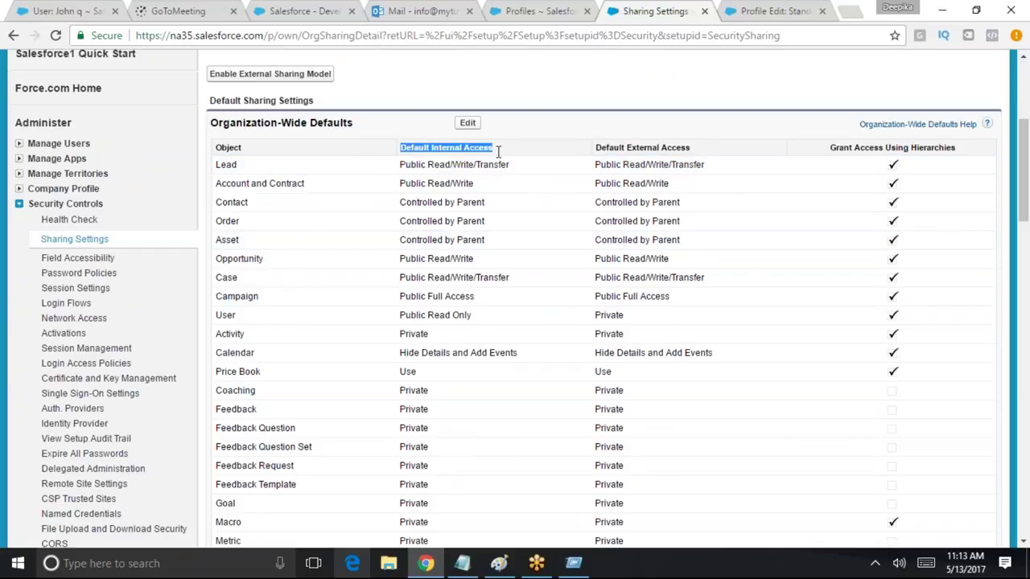
triple_click(408, 151)
double_click(674, 147)
triple_click(675, 147)
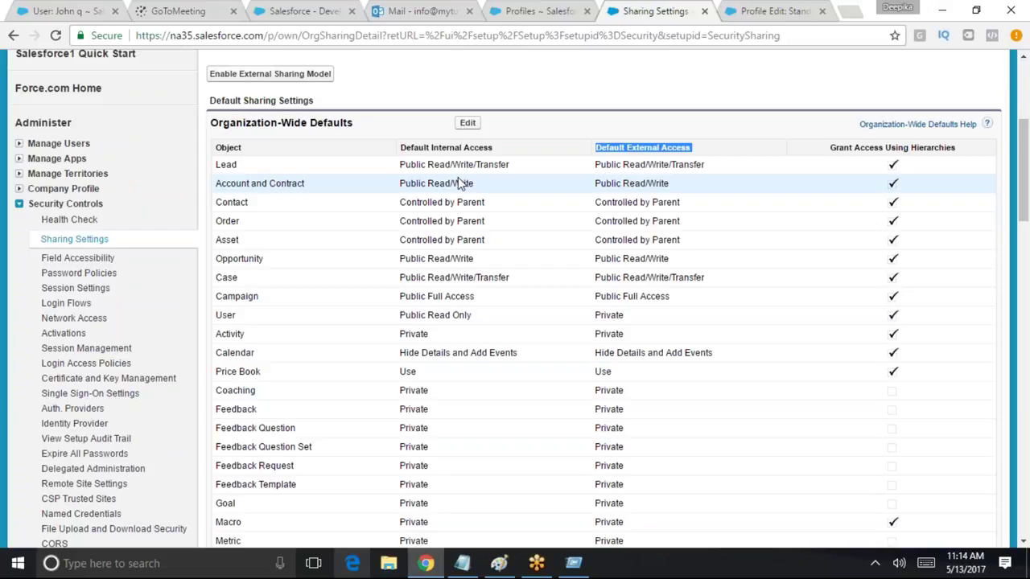
left_click_drag(496, 149, 400, 143)
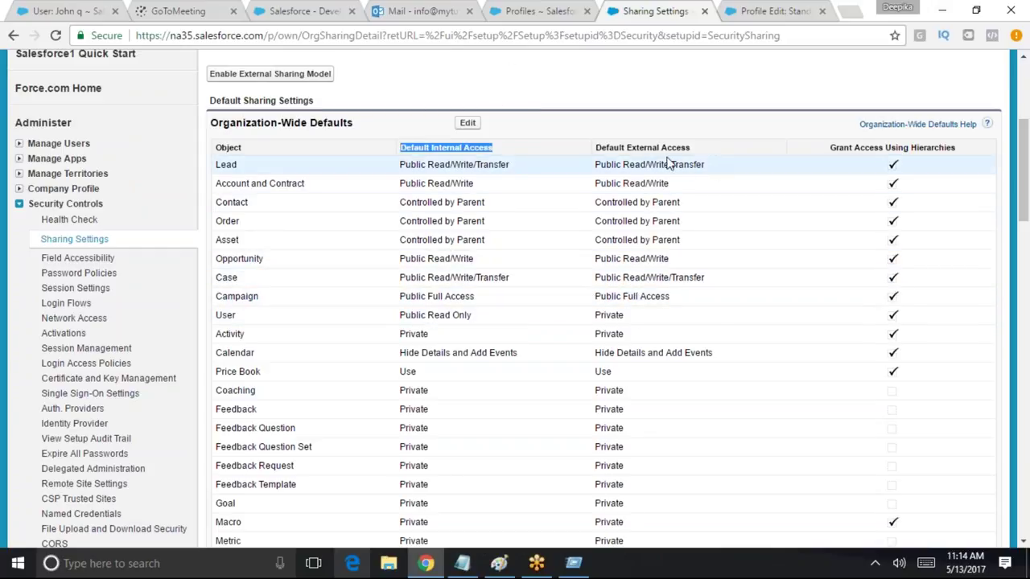
left_click_drag(705, 152, 602, 153)
left_click_drag(510, 153, 400, 149)
triple_click(448, 147)
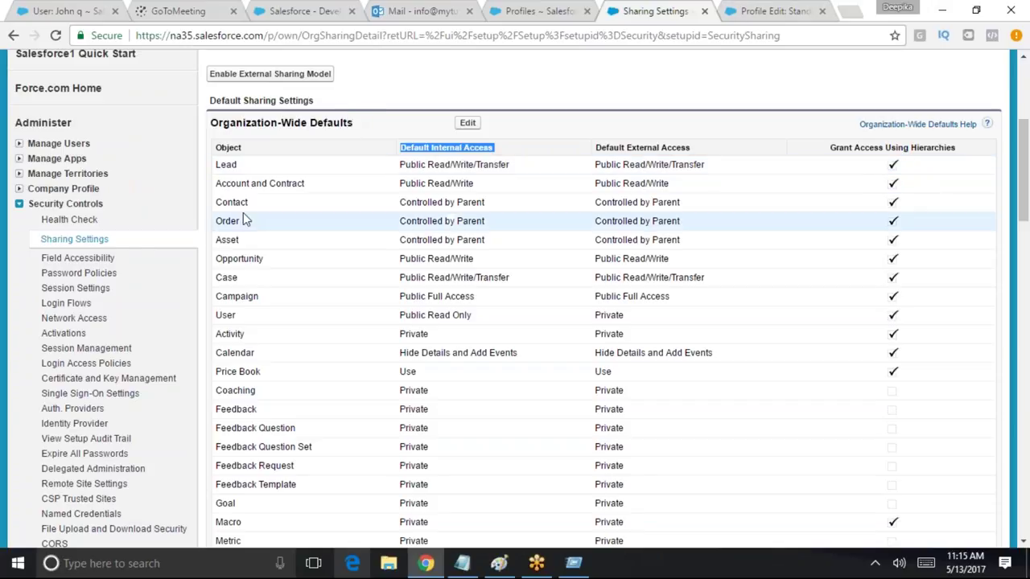
Edit the organization-wide defaults and inspect the Lead and Account and Contract options unchanged
left_click(468, 123)
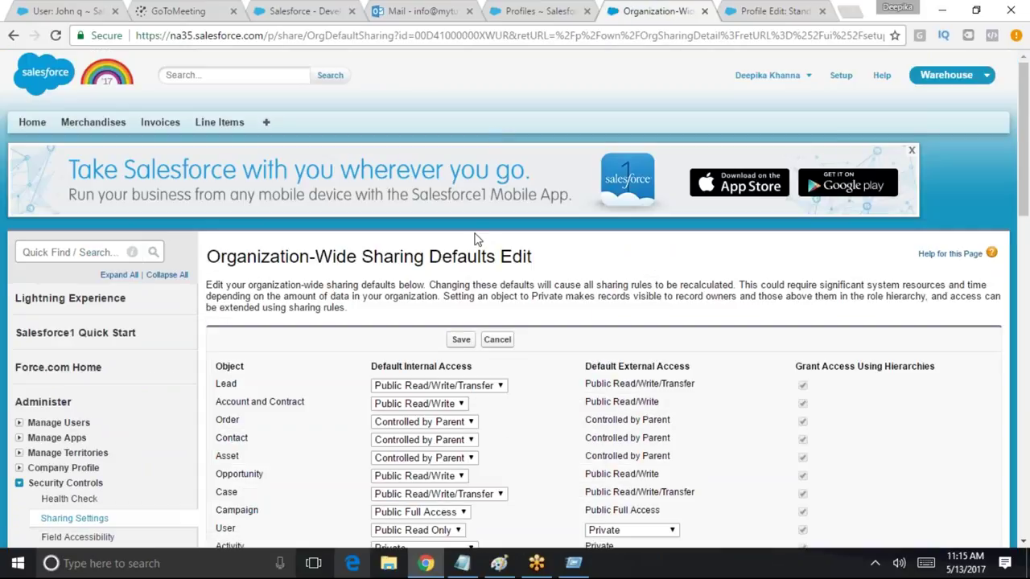
scroll(507, 388, "down", 2)
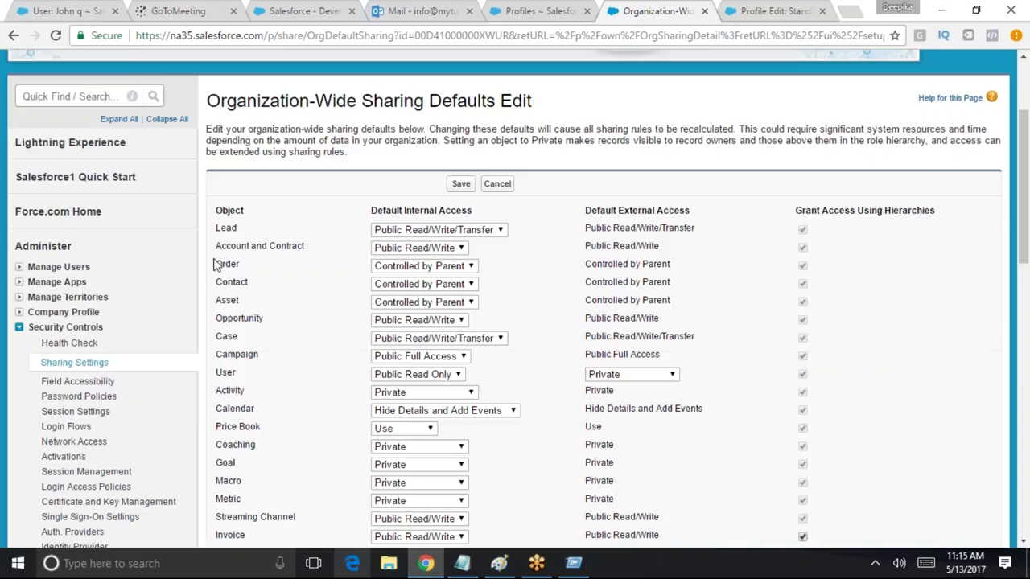
left_click(424, 231)
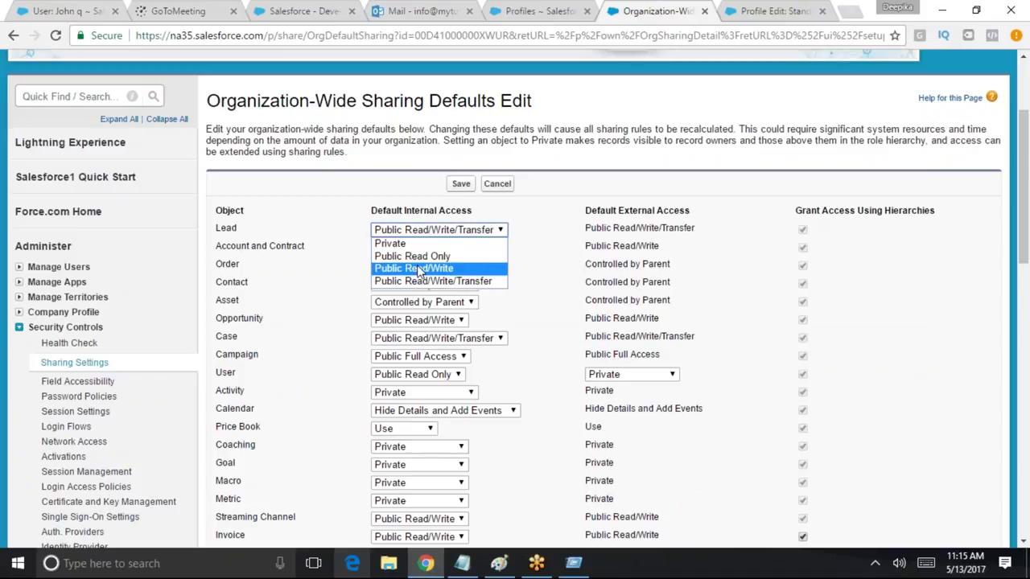
left_click(552, 284)
left_click(408, 251)
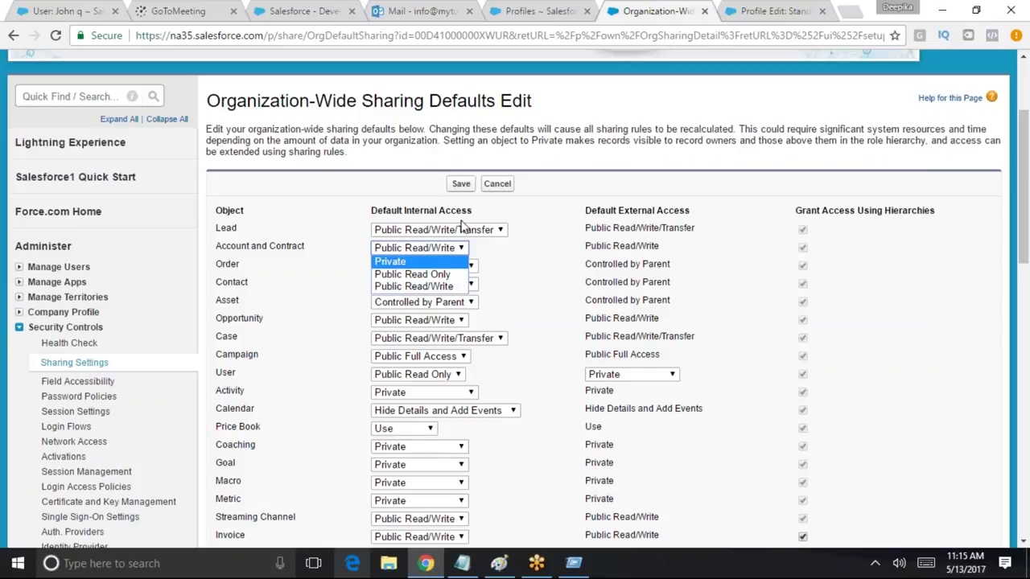
key("Escape")
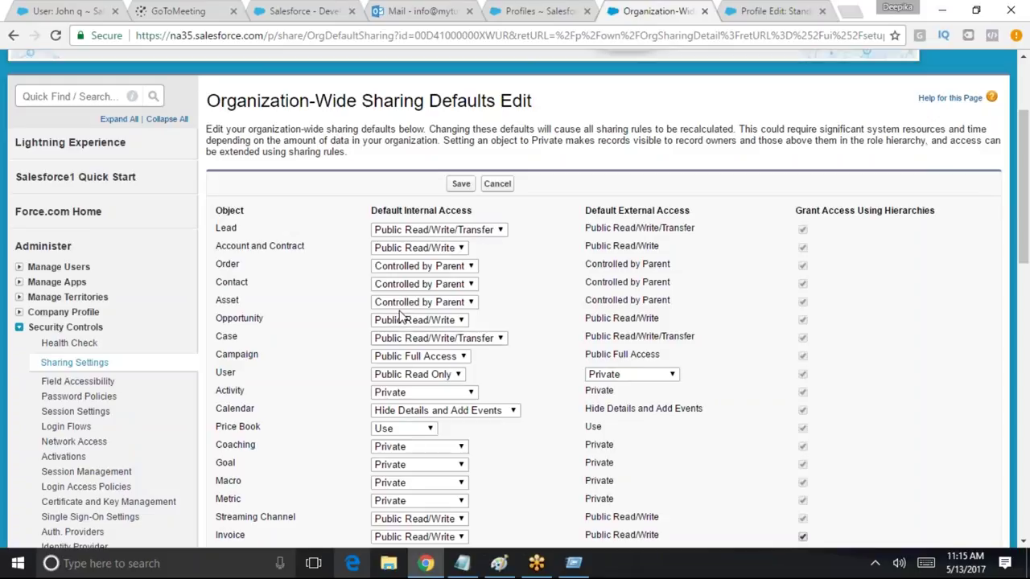
Inspect the Campaign and Case access options, leaving Campaign at Public Full Access
left_click(463, 360)
key("Escape")
left_click(461, 360)
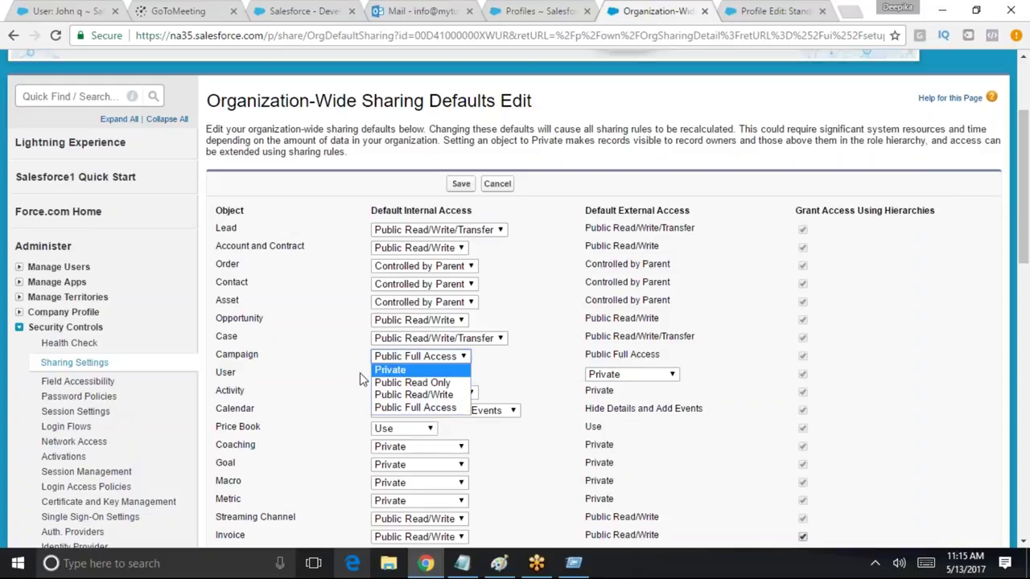
left_click_drag(276, 360, 229, 357)
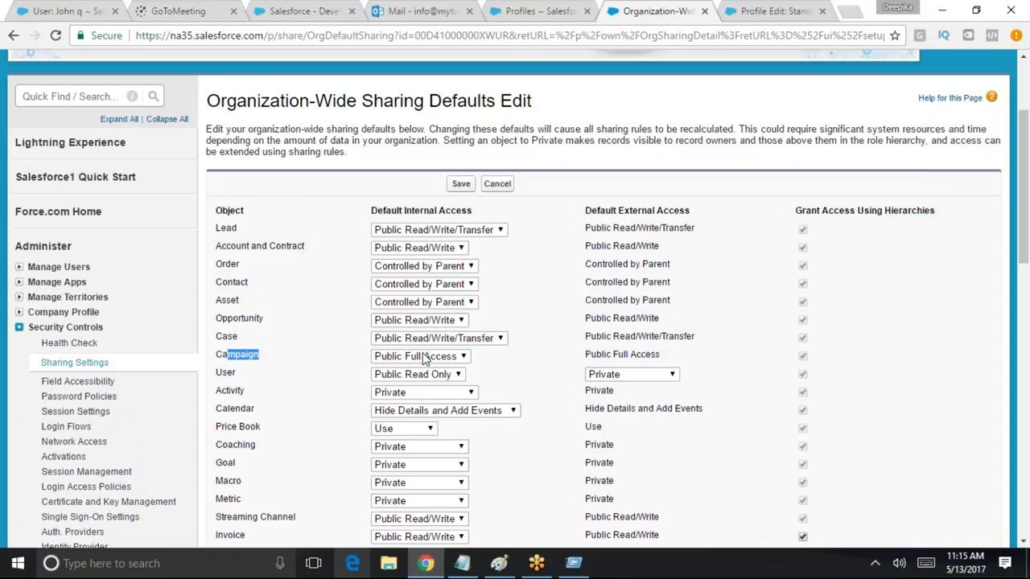
left_click(493, 341)
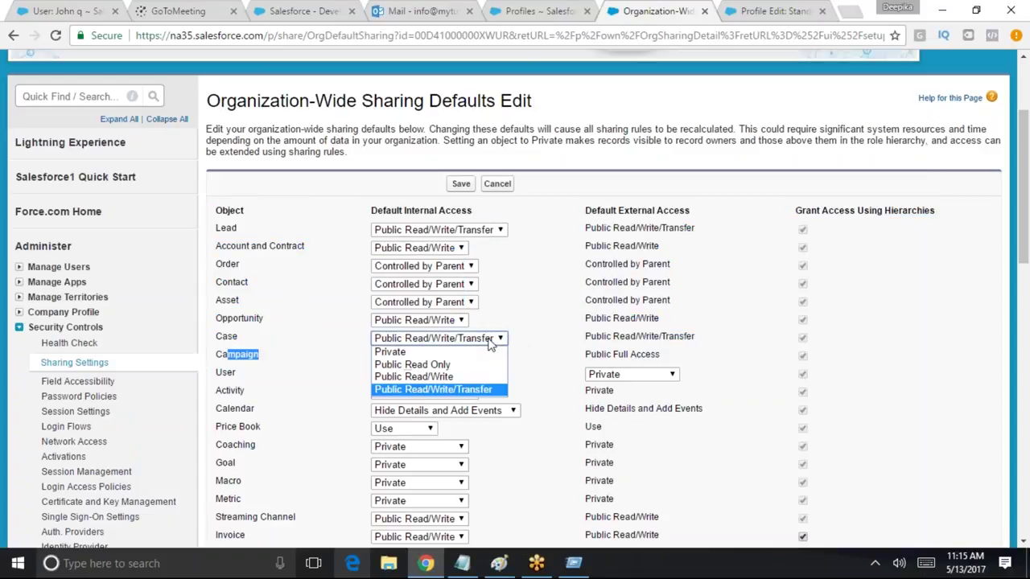
left_click(554, 305)
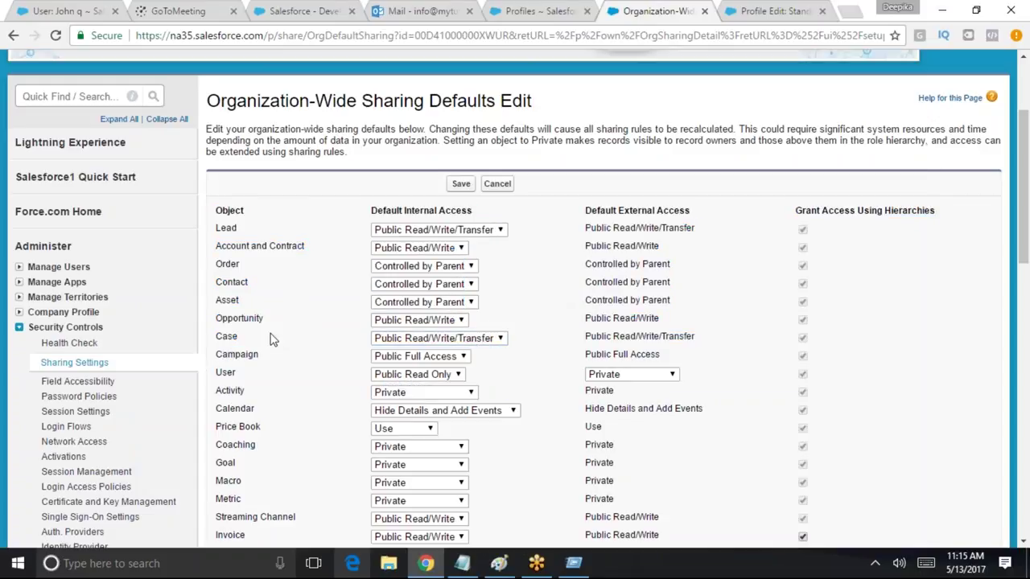
left_click_drag(261, 355, 214, 359)
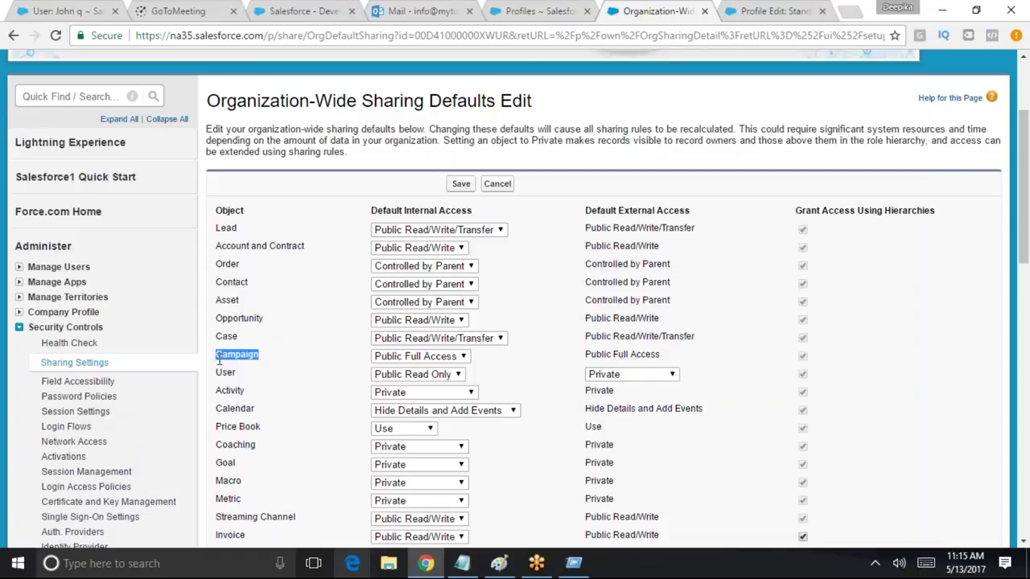
left_click(438, 356)
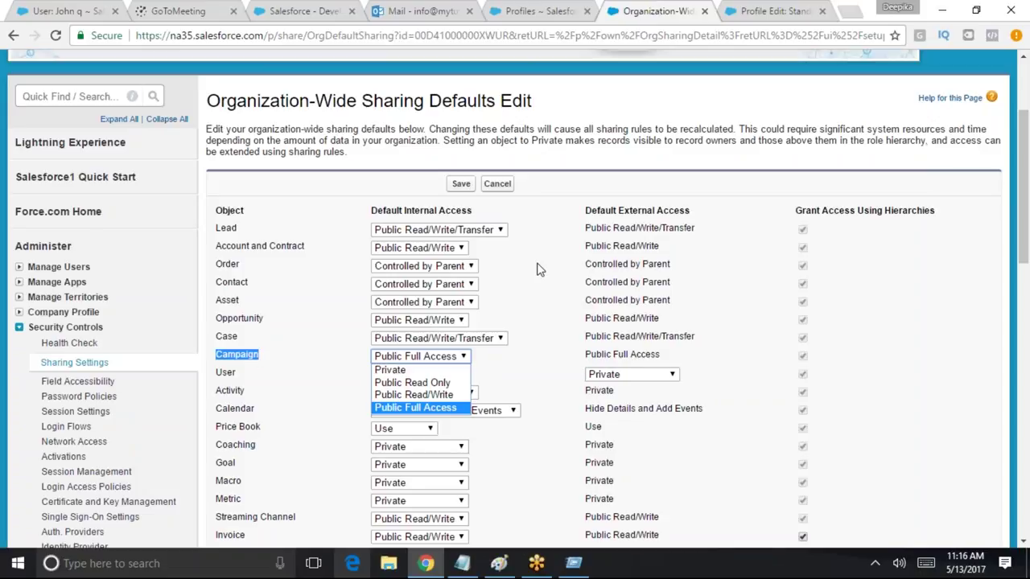
Keep Campaign at Public Full Access and Lead at Public Read/Write/Transfer
left_click(242, 338)
left_click_drag(242, 338, 235, 336)
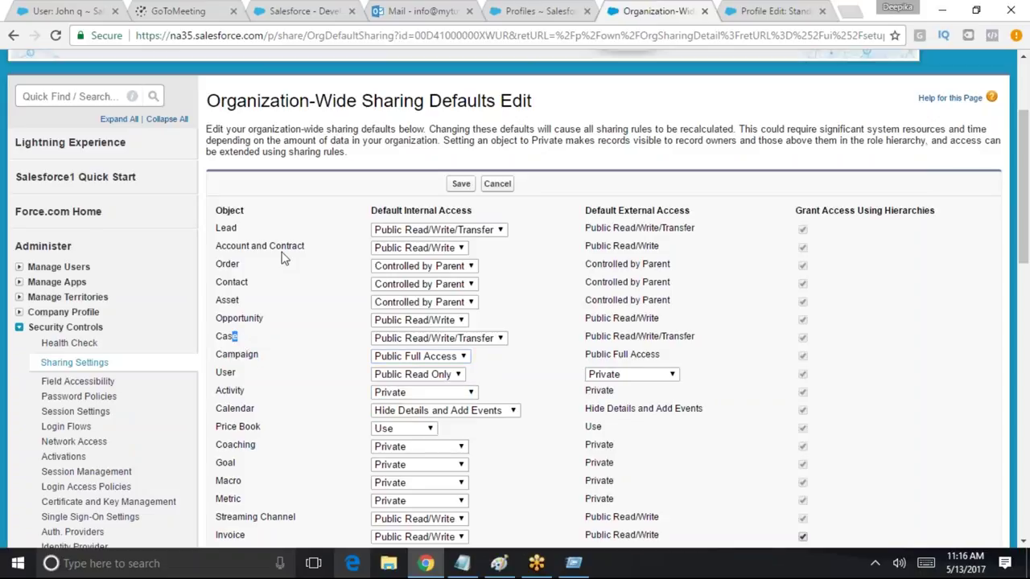
left_click(417, 233)
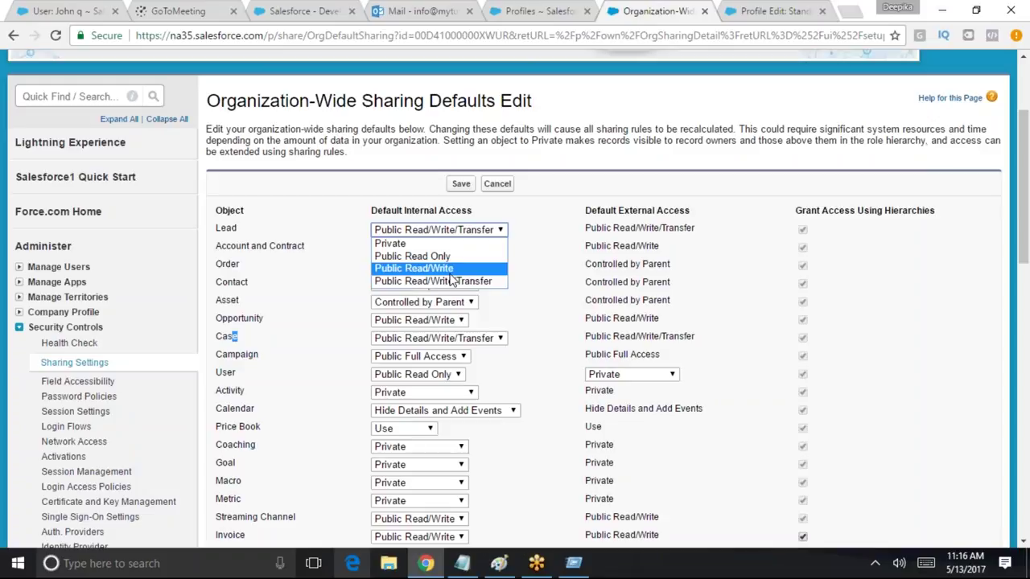
left_click(449, 282)
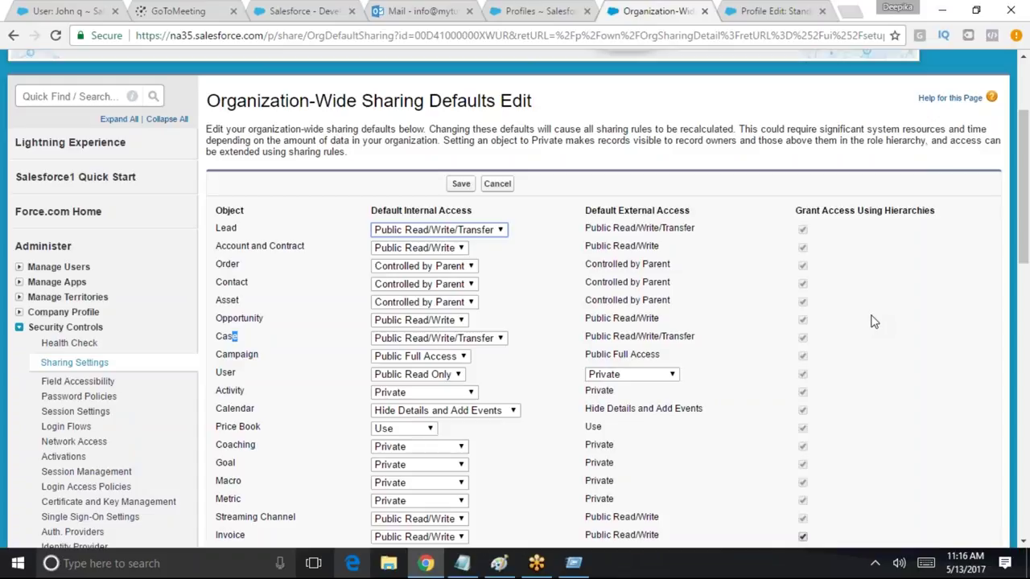
double_click(225, 228)
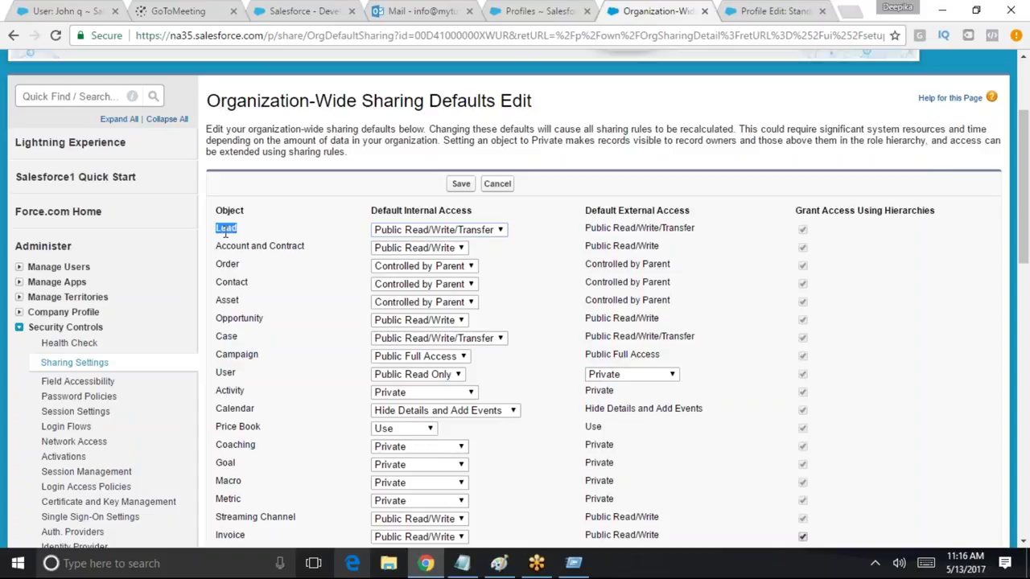
double_click(242, 335)
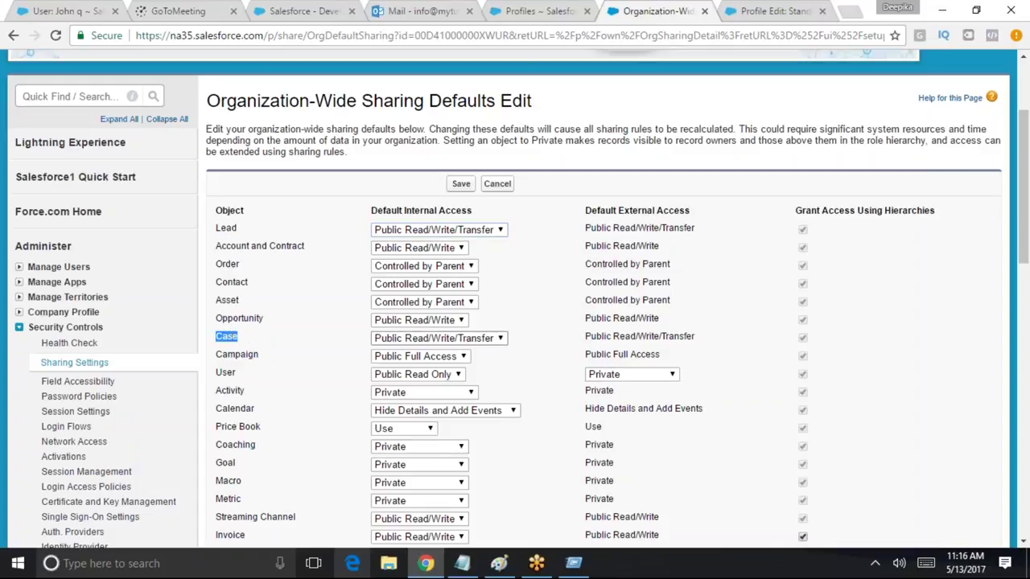
Review the Case, Order and Price Book access options without changing them
left_click(480, 338)
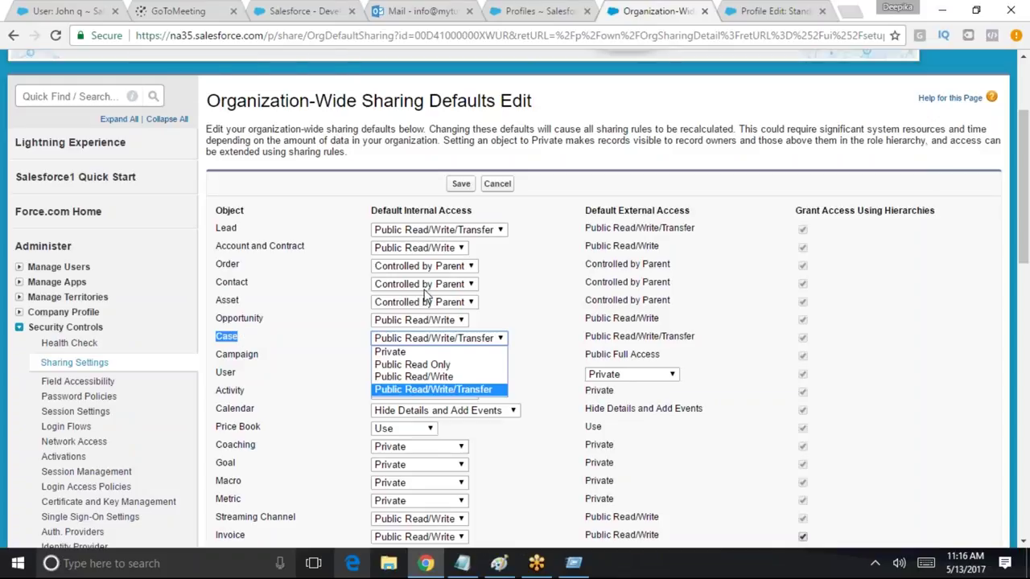
left_click(528, 258)
left_click(438, 267)
left_click(530, 268)
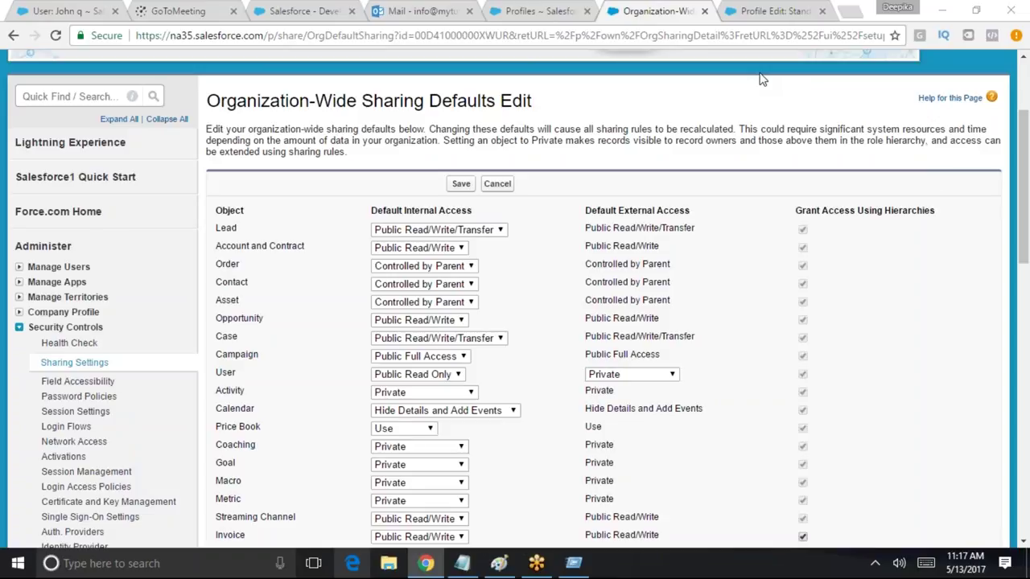
left_click(428, 430)
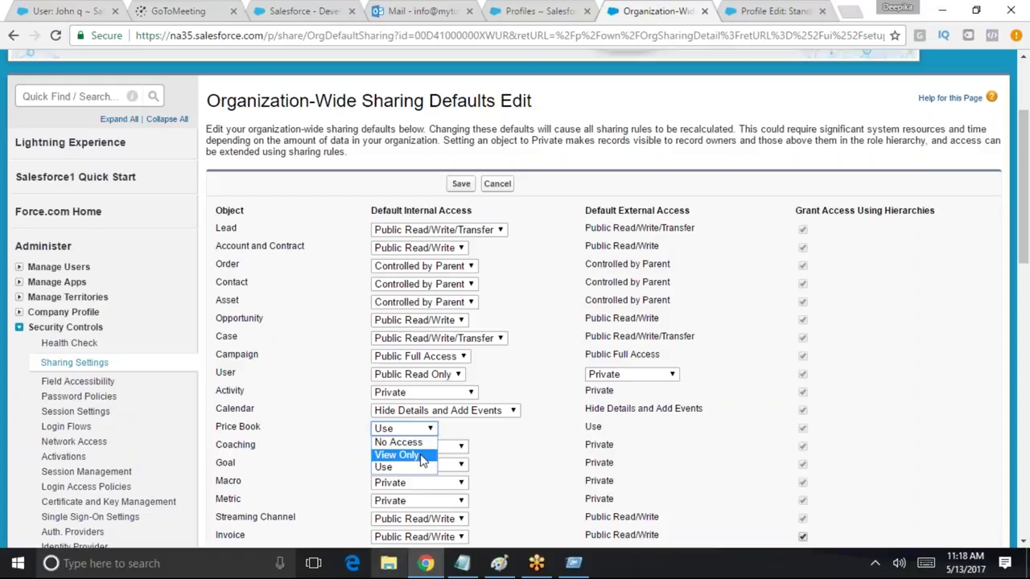
left_click(462, 563)
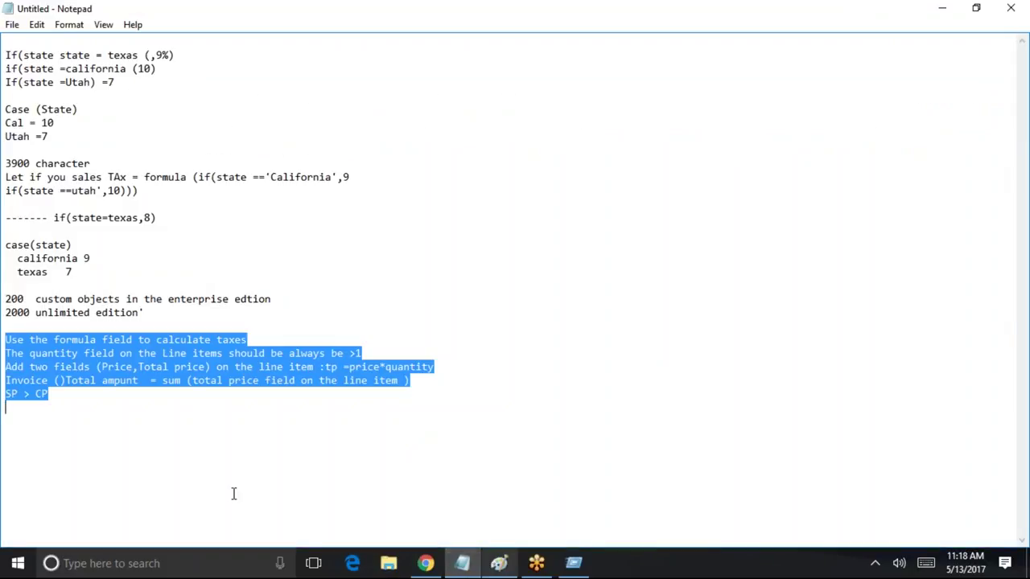
Add 'private' and 'public read only' lines to the Notepad notes
left_click(227, 485)
type("prvae")
key("BackSpace")
key("BackSpace")
key("BackSpace")
type("ivate")
key("Return")
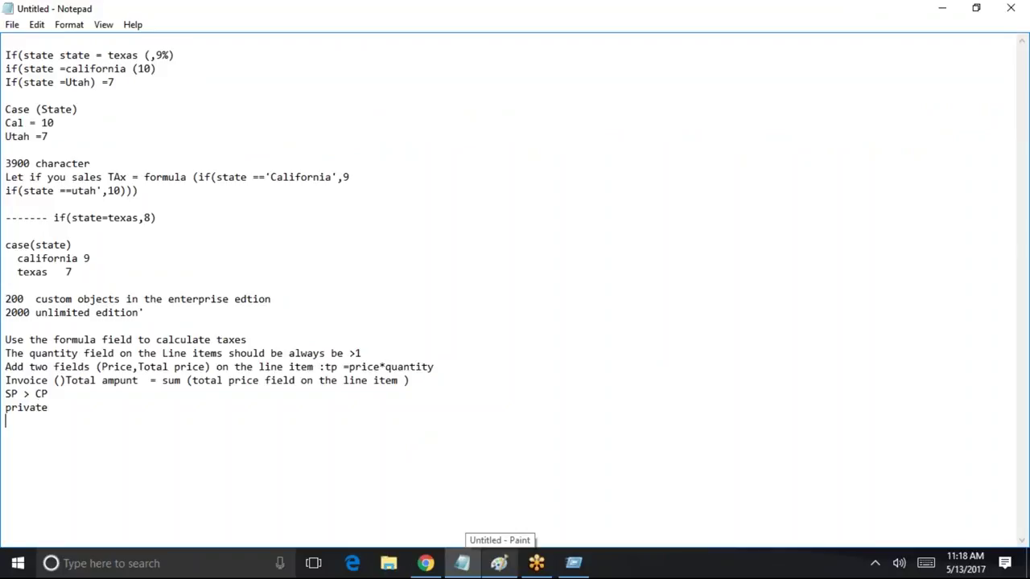
type("pu")
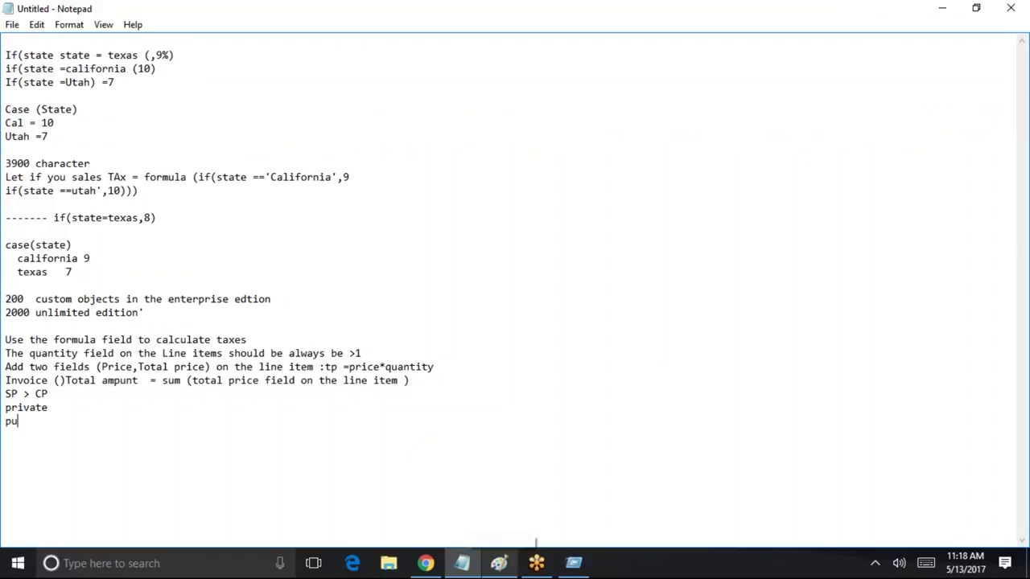
type("blic read only")
key("BackSpace")
key("BackSpace")
key("BackSpace")
type("nly")
key("Return")
Add 'public read/write' and 'campaign' lines, then minimize Notepad
type("public")
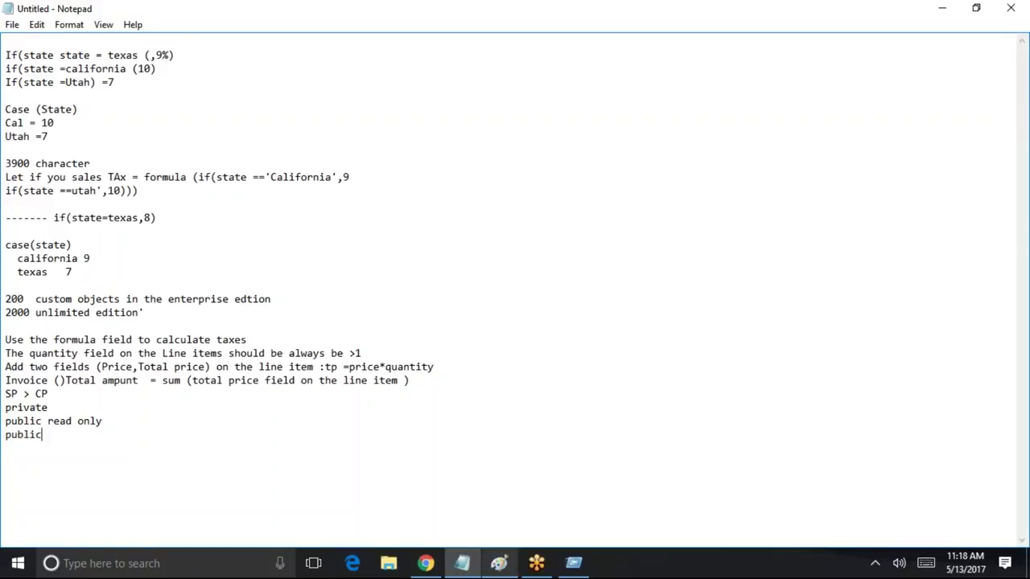
type(" read/write")
key("Return")
key("Return")
type("campag")
key("BackSpace")
type("ign")
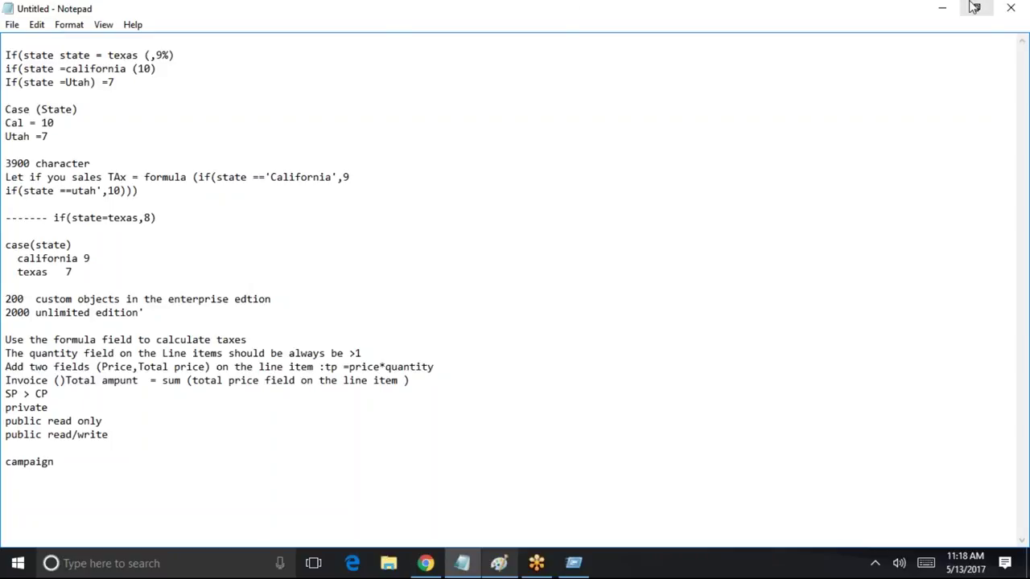
left_click(942, 8)
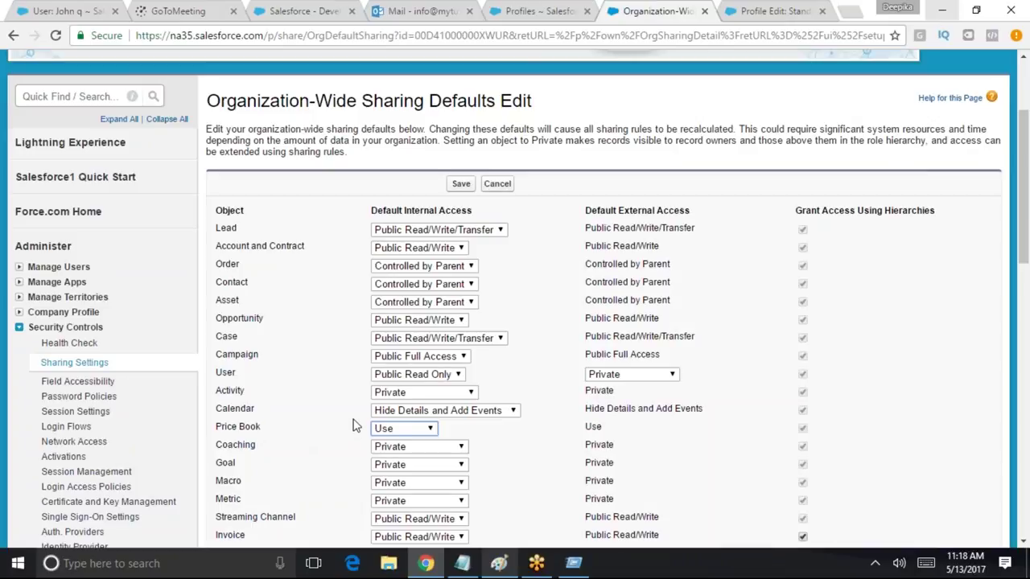
left_click(412, 431)
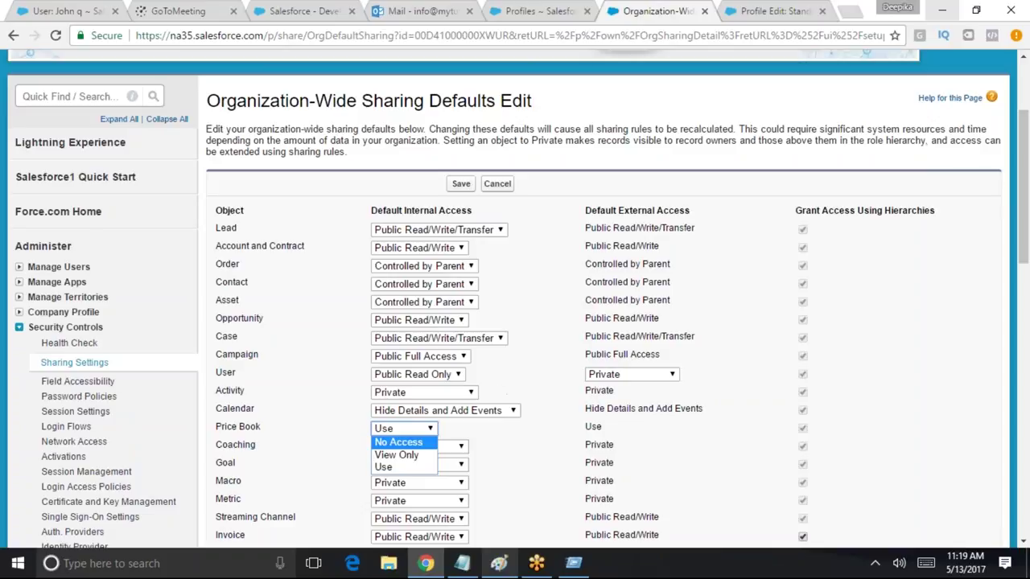
left_click(387, 455)
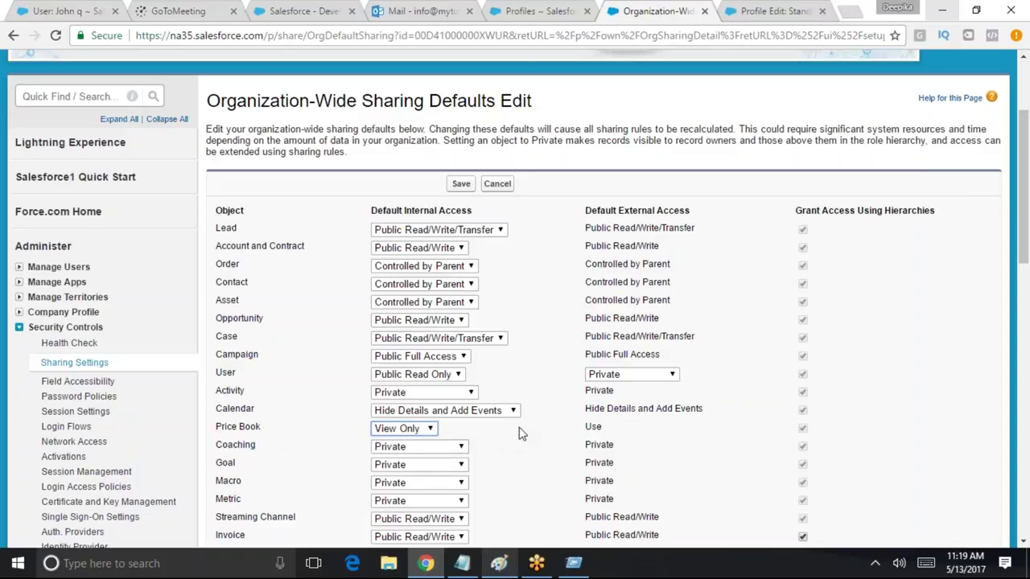
left_click_drag(260, 428, 225, 429)
left_click(395, 431)
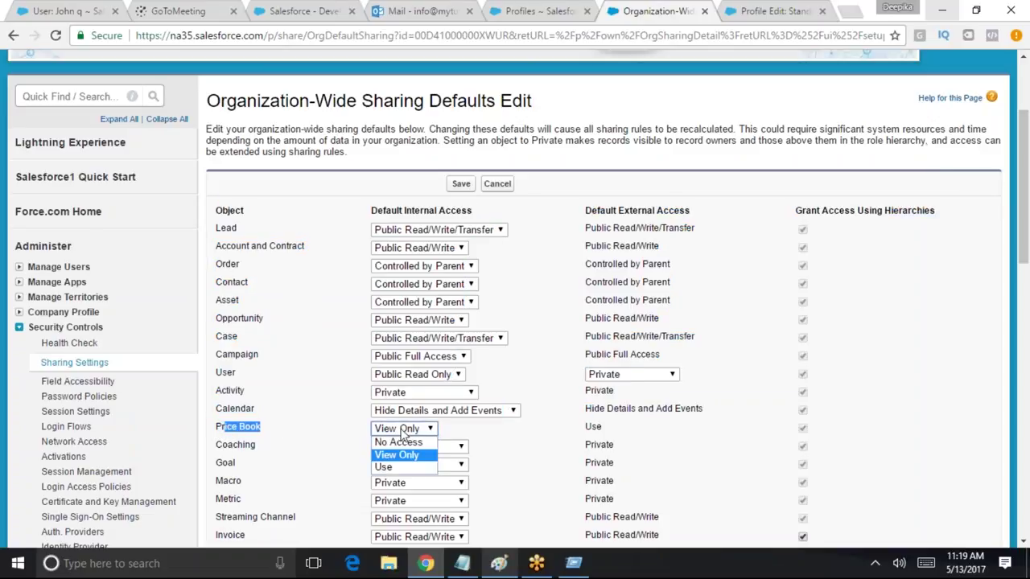
left_click(416, 467)
triple_click(304, 429)
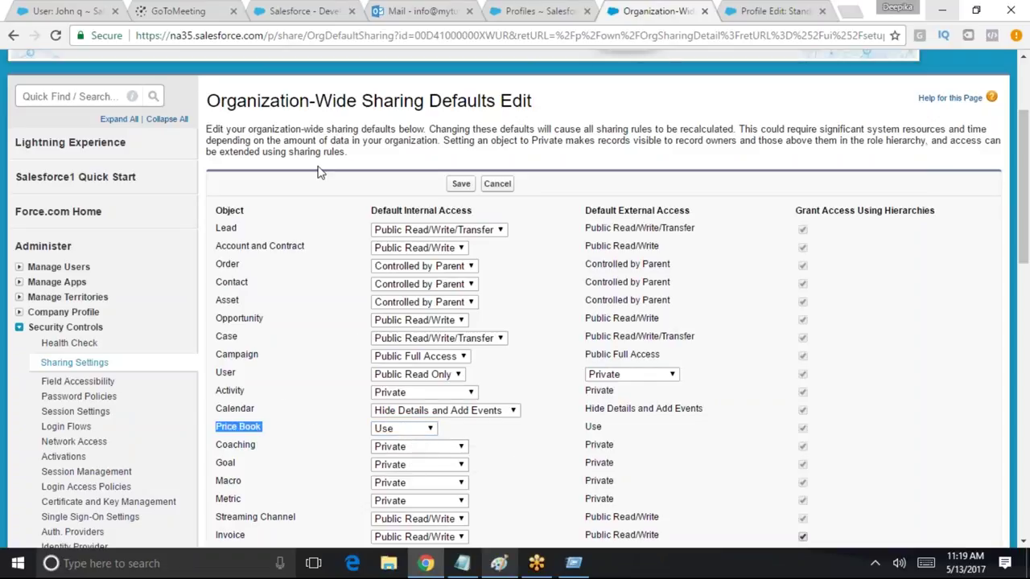
left_click(383, 433)
left_click(386, 433)
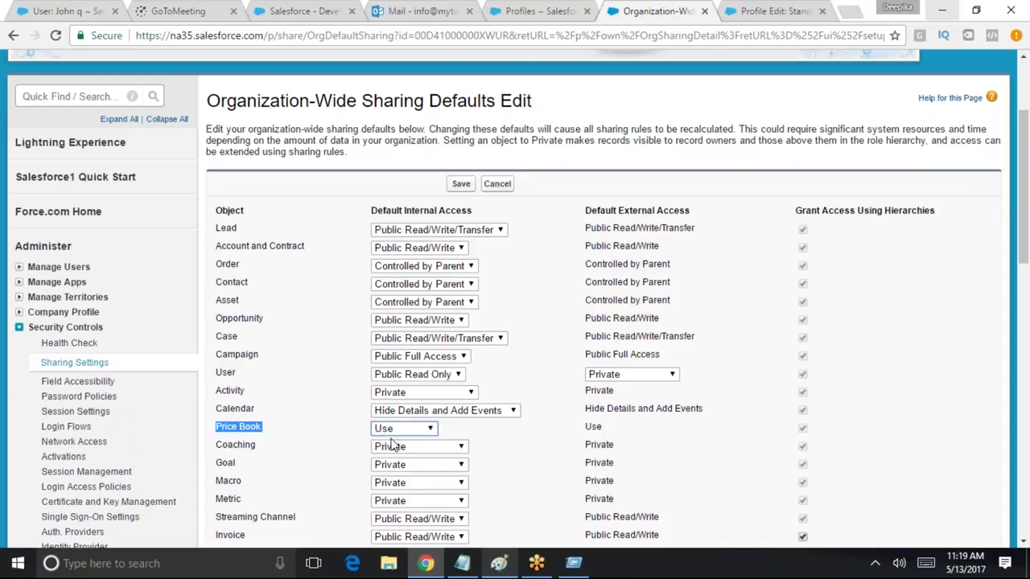
left_click(394, 432)
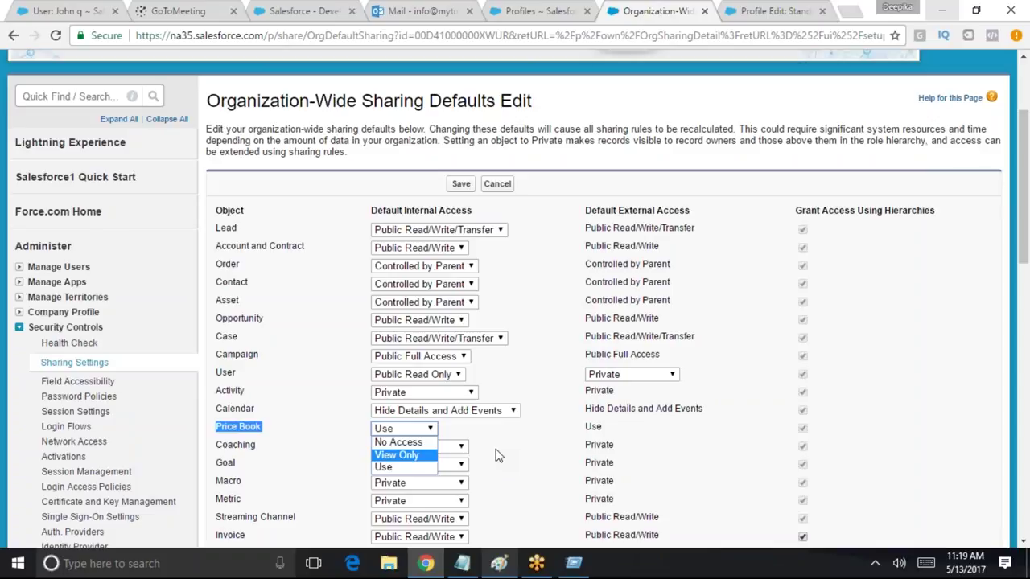
left_click(439, 358)
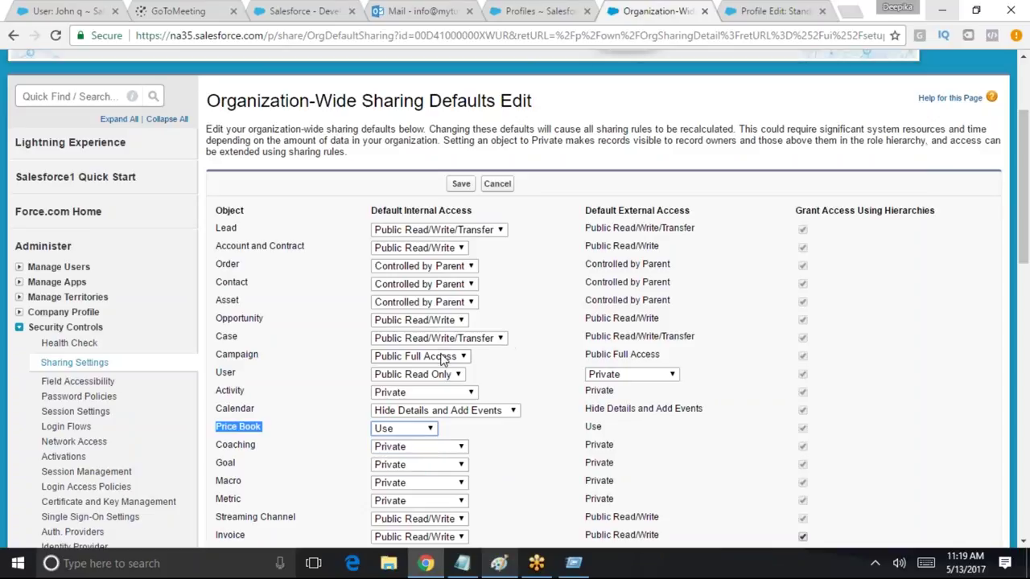
left_click(440, 360)
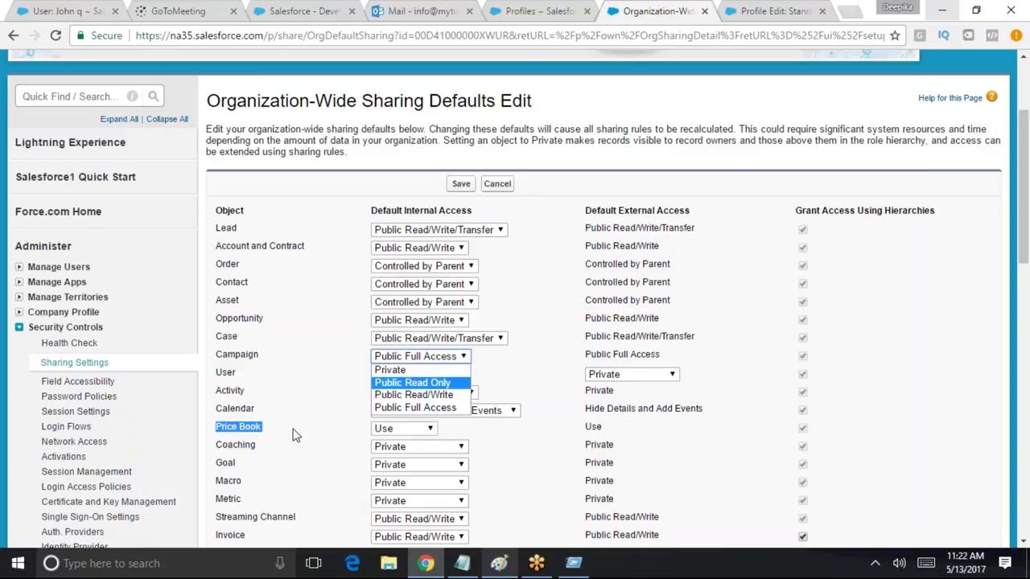
key("Return")
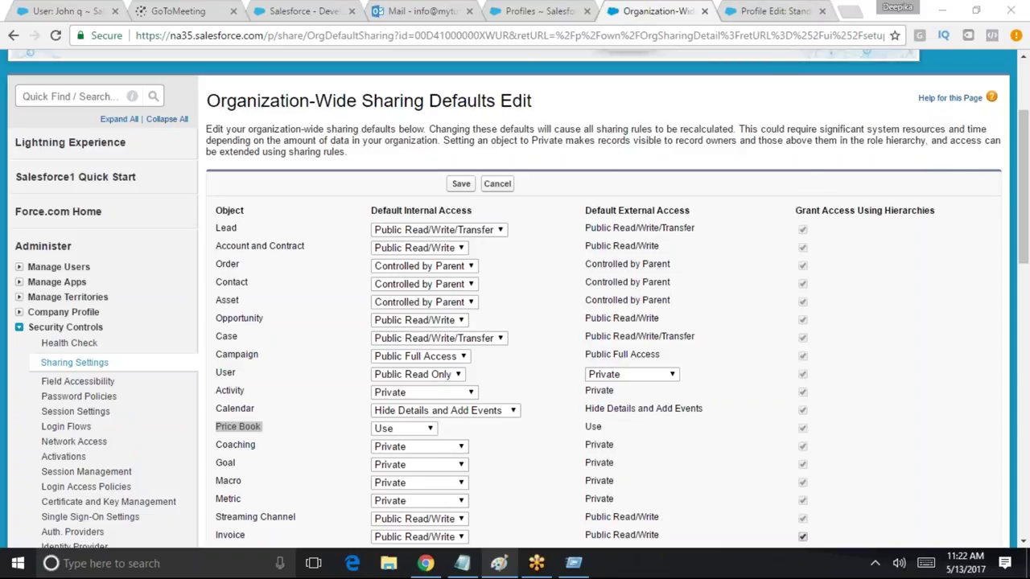
Cancel the pending edits and check Account and Contract's current Public Read/Write access
left_click(533, 276)
left_click(497, 184)
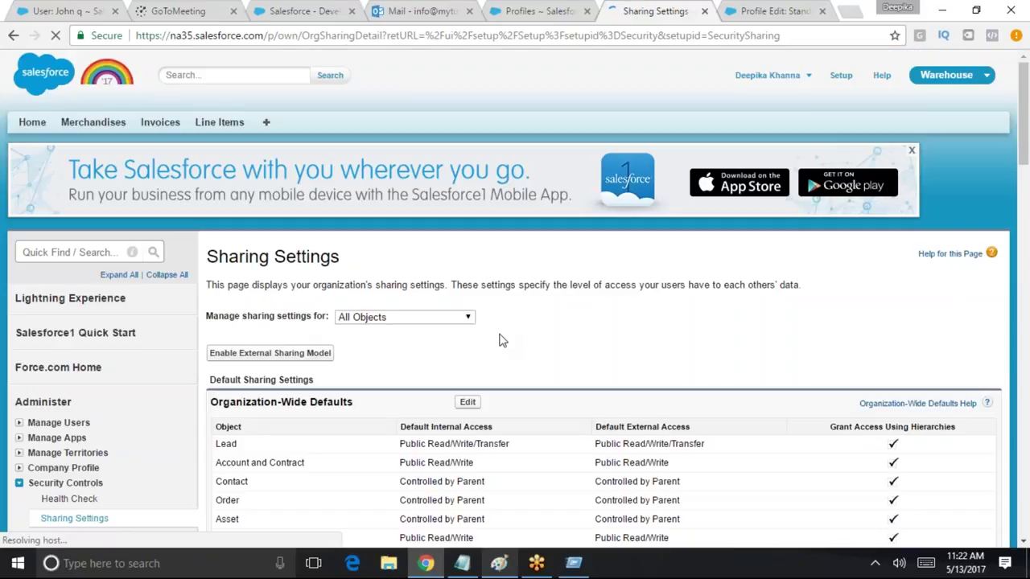
left_click_drag(1021, 164, 1022, 204)
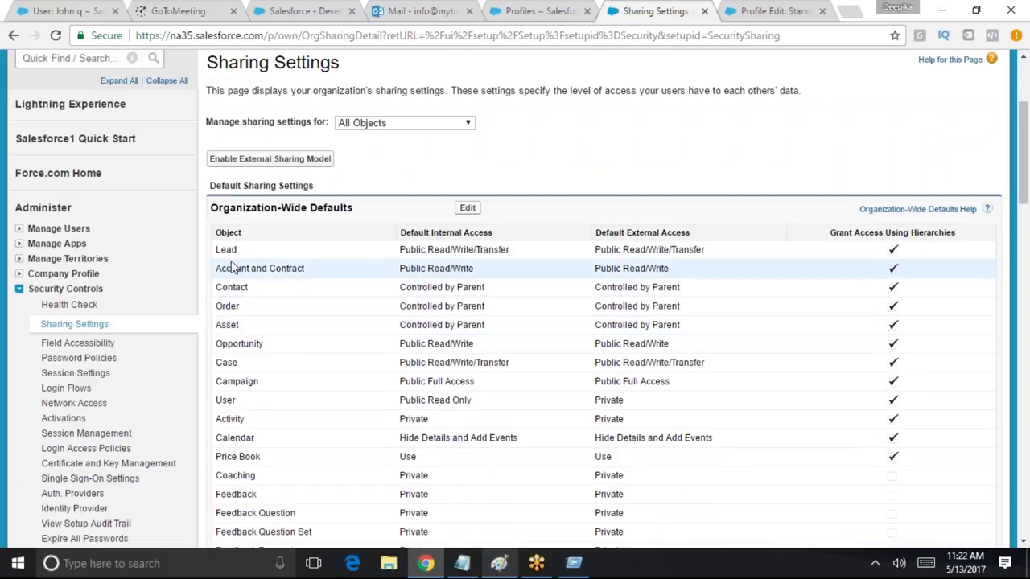
left_click_drag(217, 268, 318, 267)
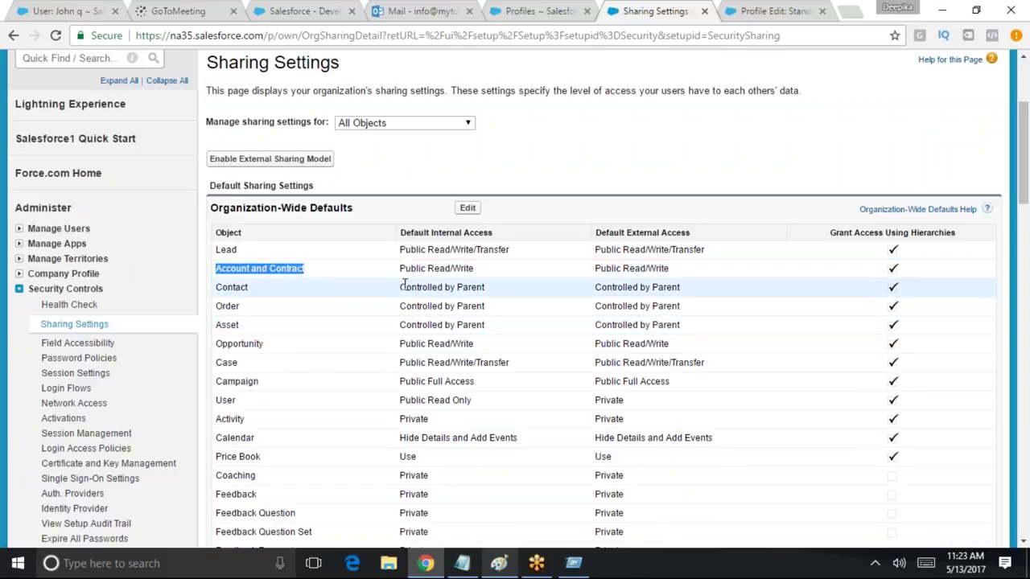
left_click_drag(398, 269, 485, 268)
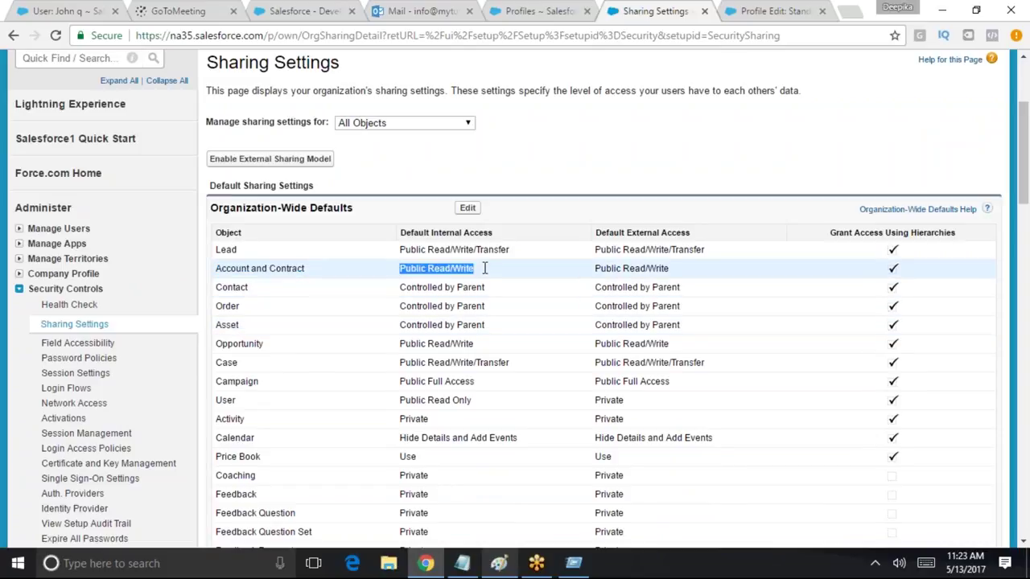
Set Account and Contract to Public Read Only, save, and confirm the sharing recalculation
left_click(468, 207)
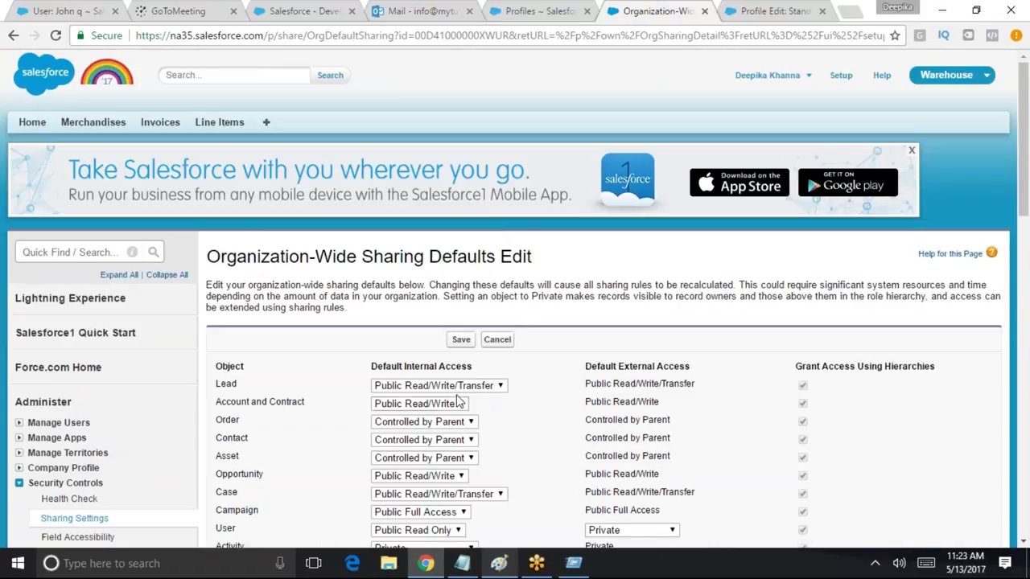
left_click(460, 403)
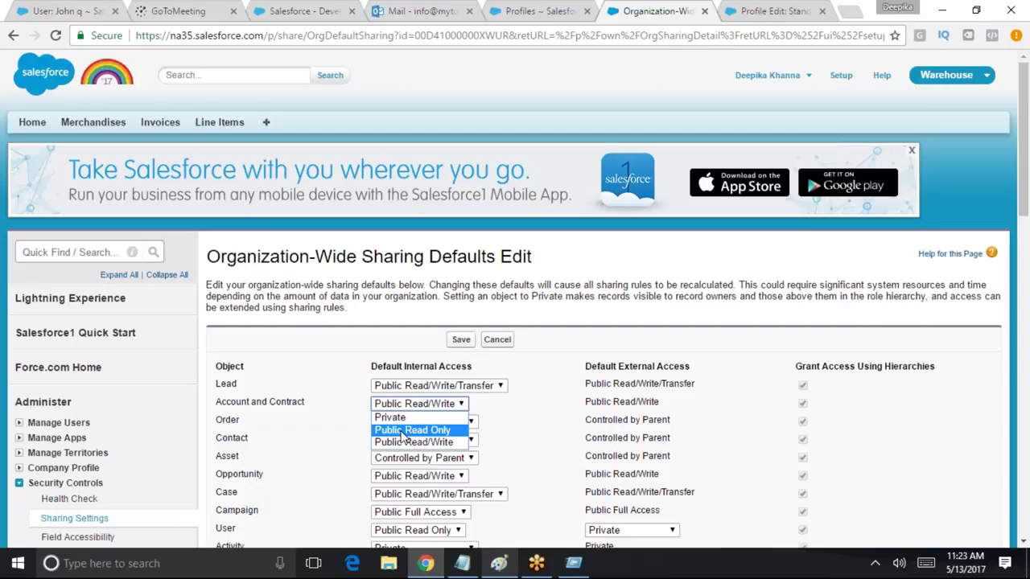
left_click(404, 431)
left_click_drag(216, 403, 307, 404)
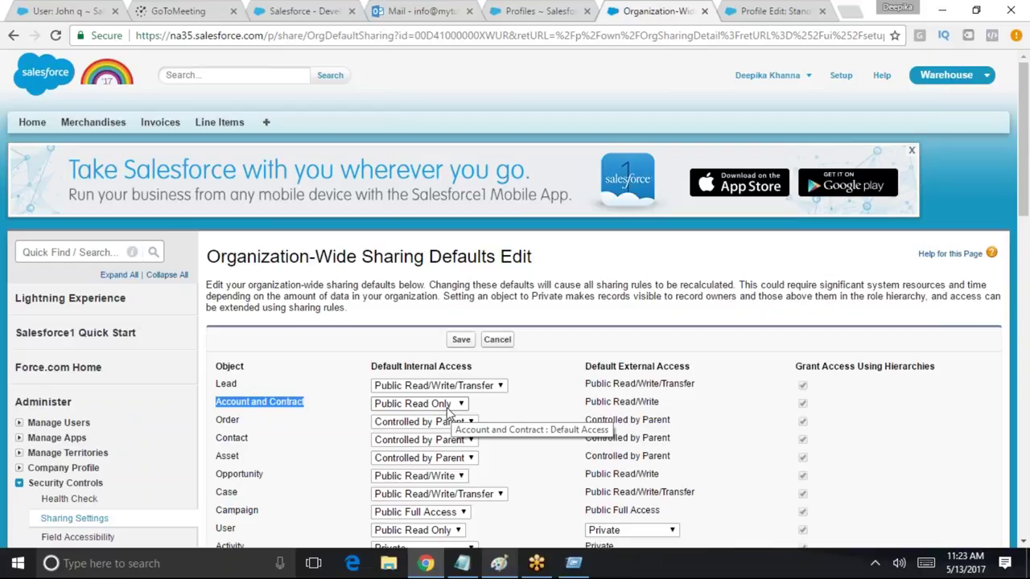
left_click(461, 339)
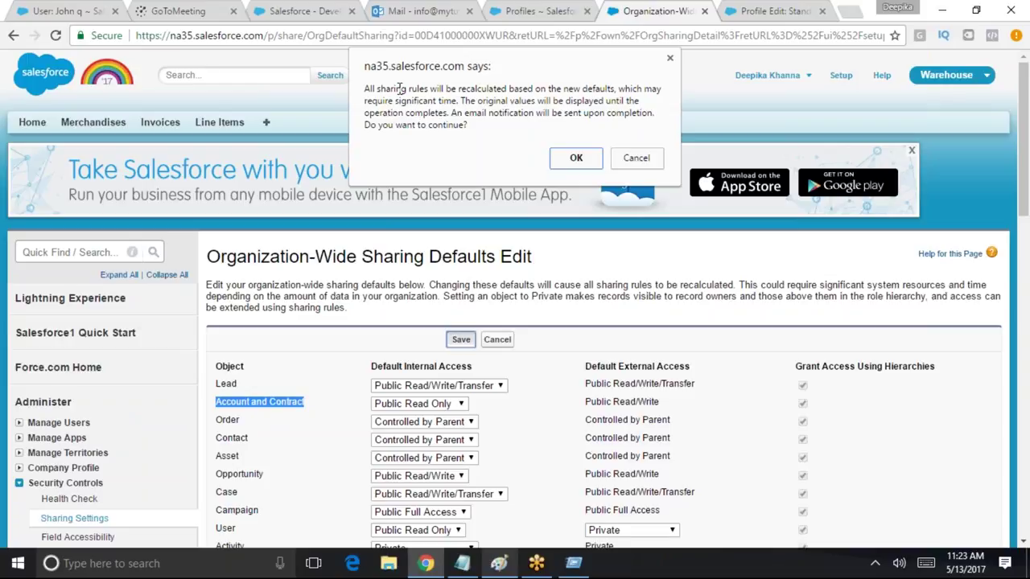
left_click(581, 160)
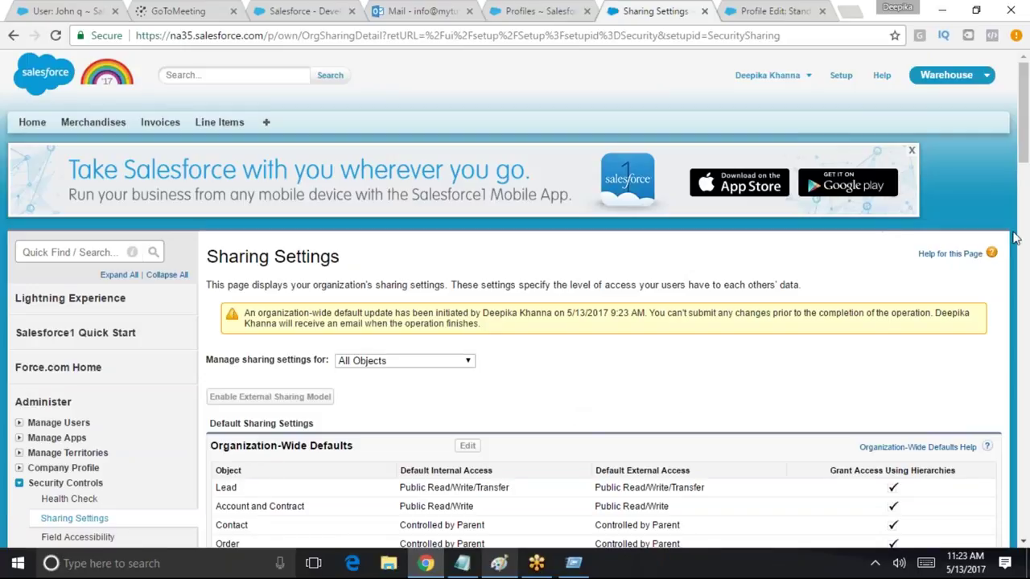
Reload Sharing Settings to confirm Account and Contract now shows Public Read Only
scroll(1014, 161, "down", 2)
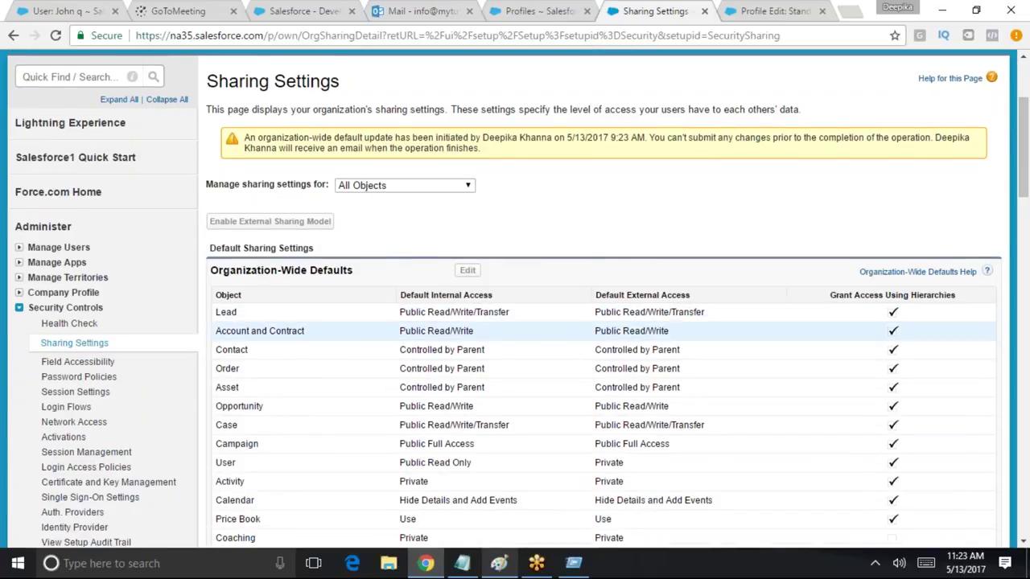
left_click_drag(473, 330, 406, 331)
left_click(368, 35)
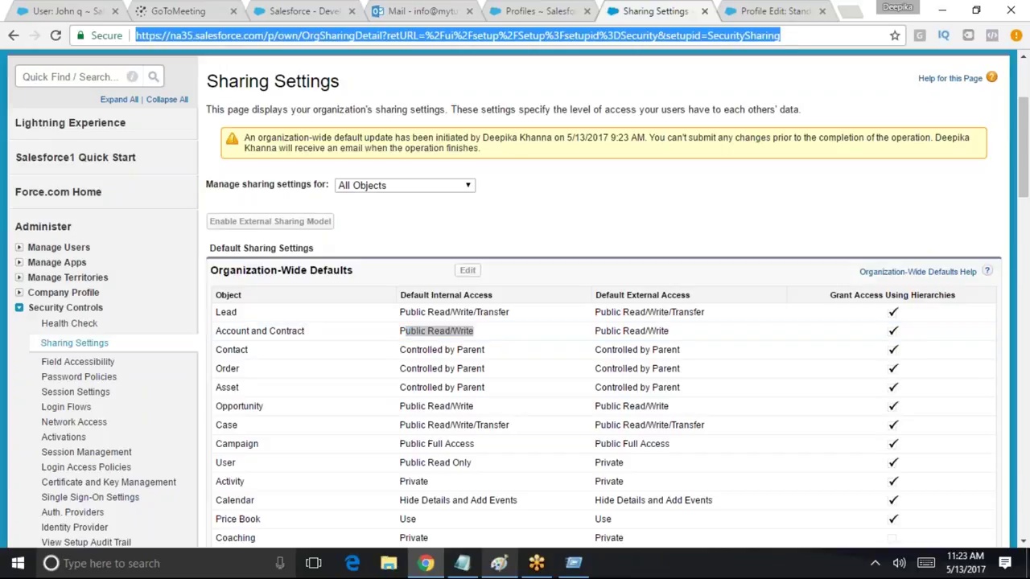
key("Return")
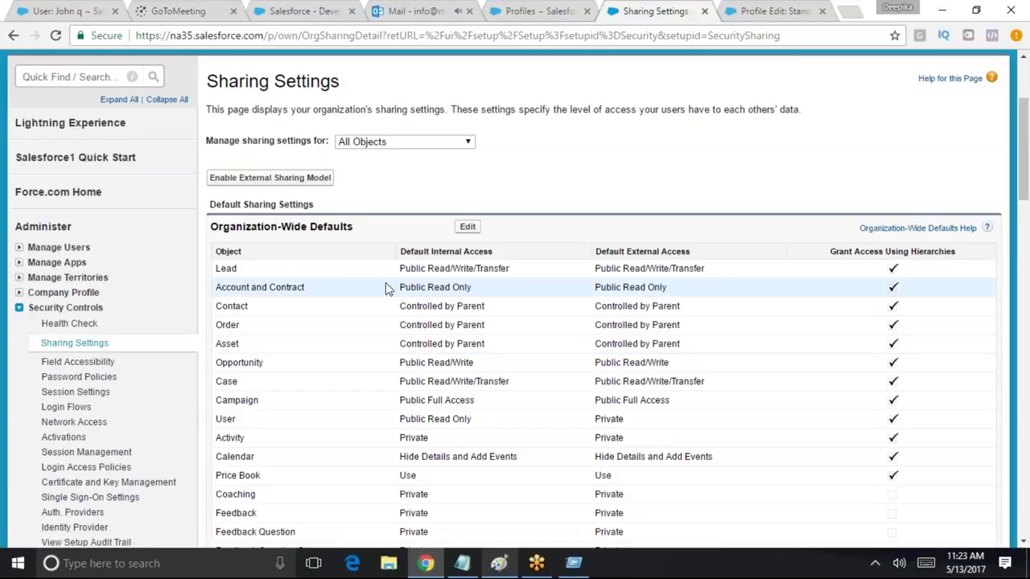
left_click_drag(218, 286, 474, 288)
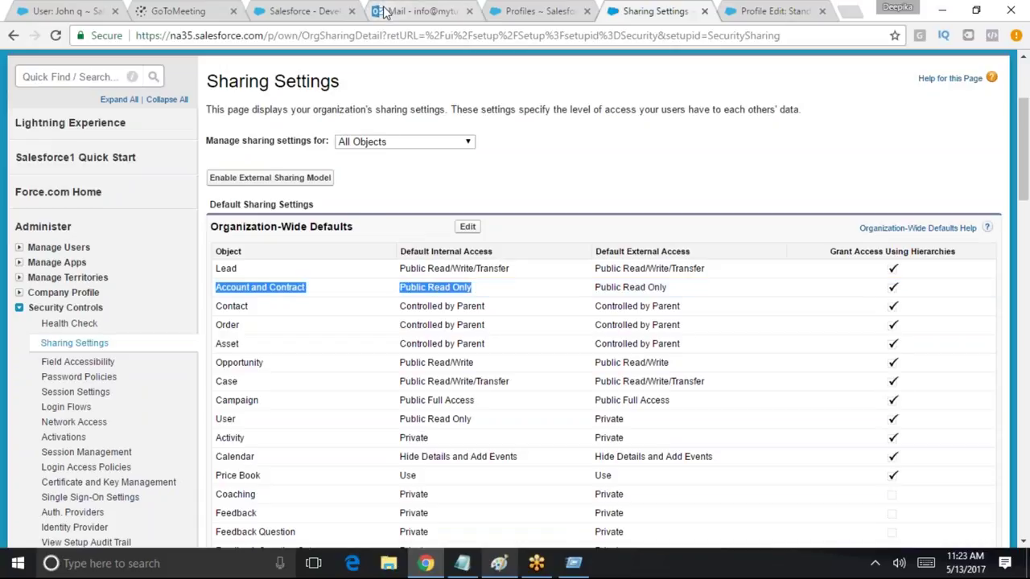
Read the 'Processing complete' email, then return to the Standard User profile edit tab
left_click(414, 11)
left_click(346, 221)
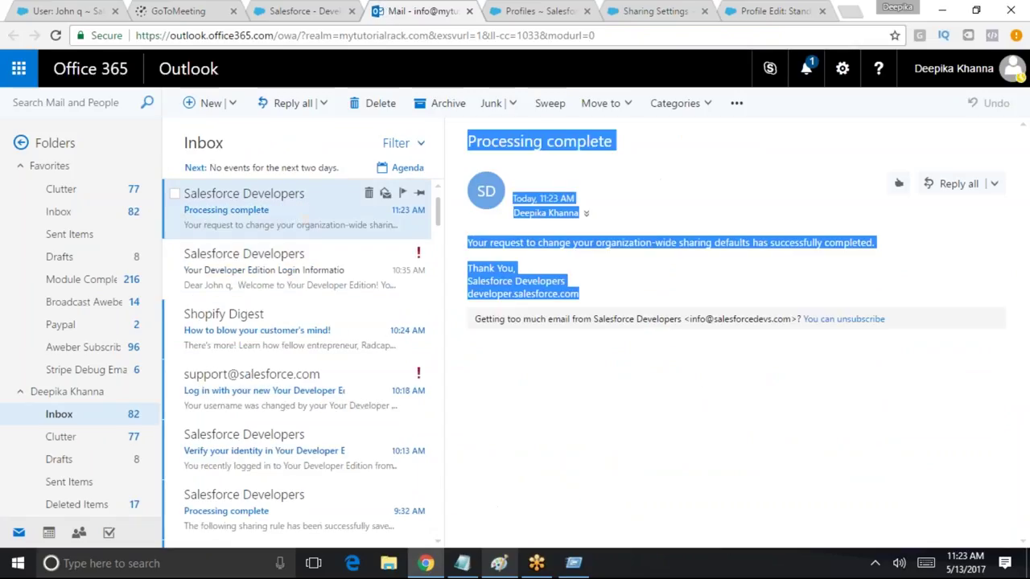
left_click_drag(486, 242, 875, 244)
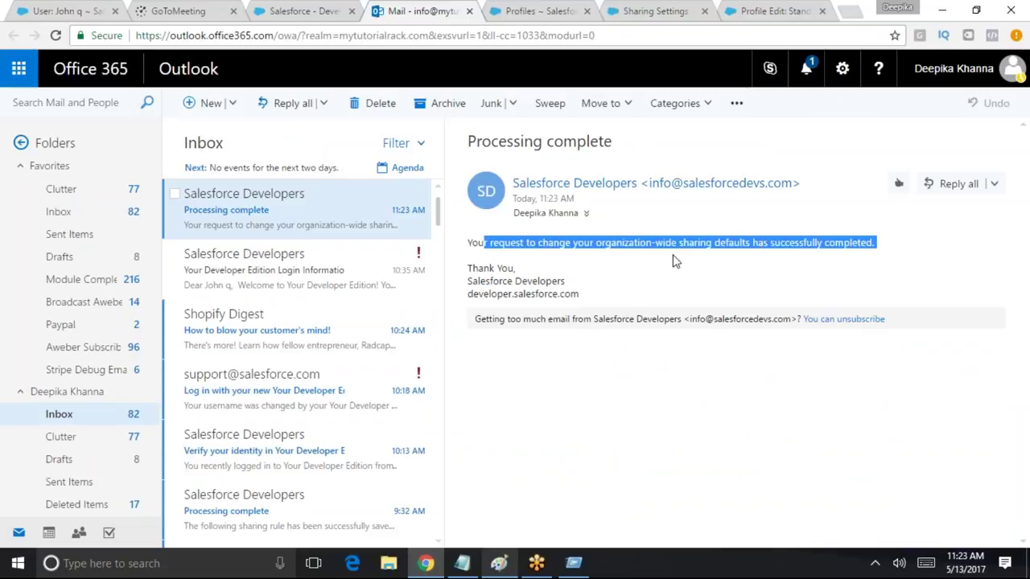
left_click(740, 11)
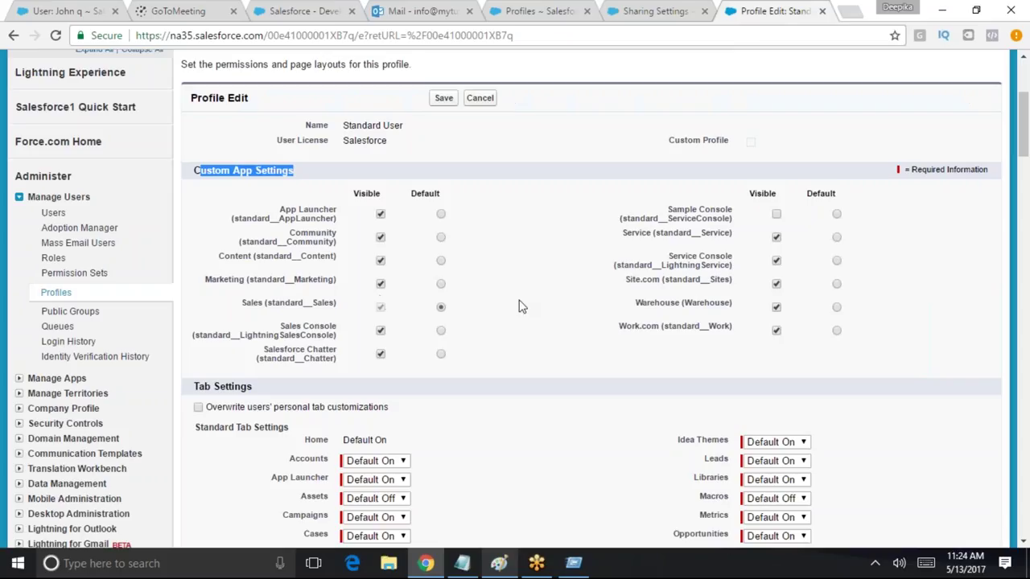
Close the profile edit page and verify Account and Contract is Public Read Only
scroll(430, 494, "up", 5)
left_click(822, 12)
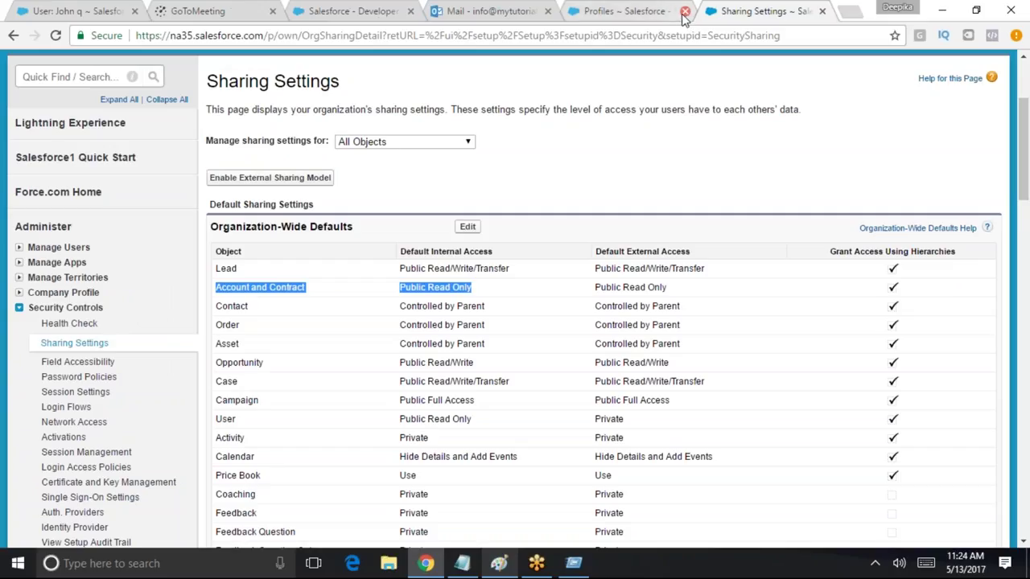
double_click(263, 288)
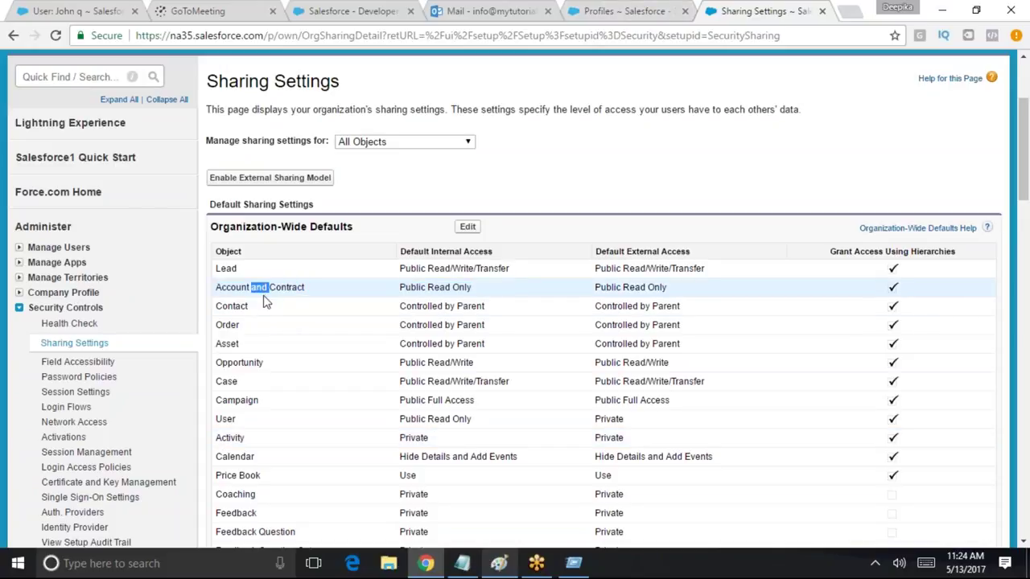
left_click_drag(400, 288, 510, 288)
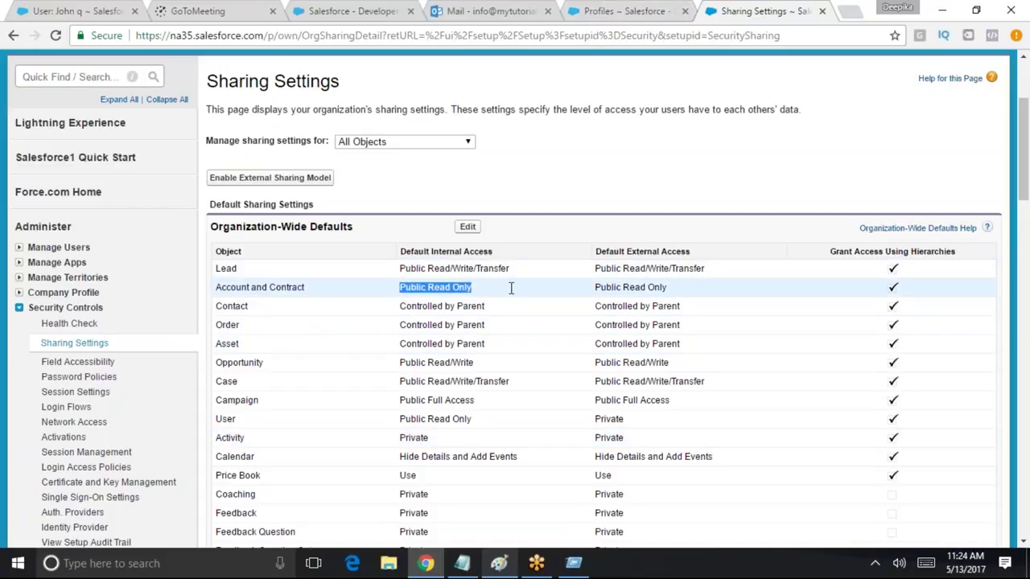
scroll(1015, 139, "up", 3)
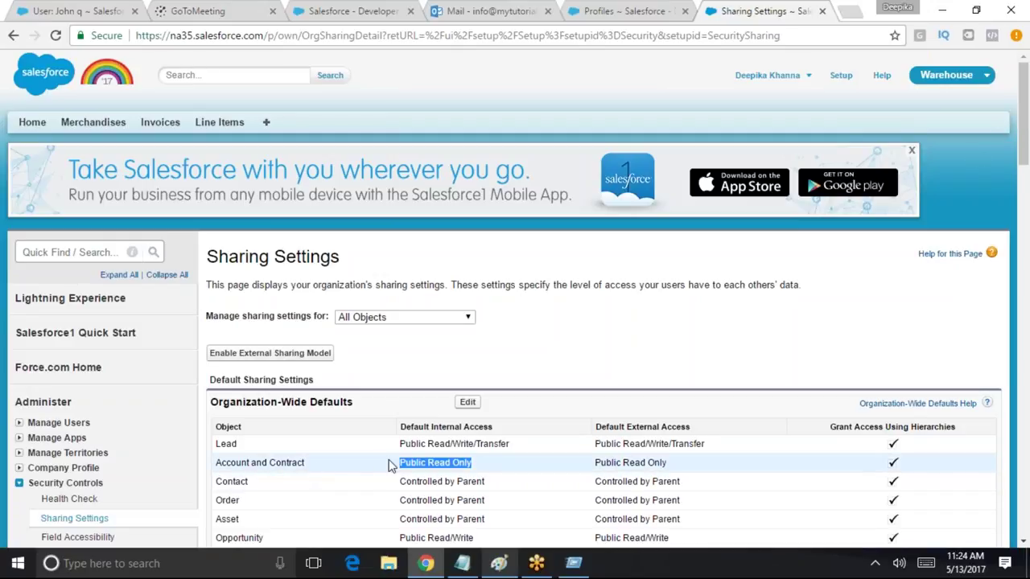
Log out of the admin account and pick a saved username at login
left_click(769, 75)
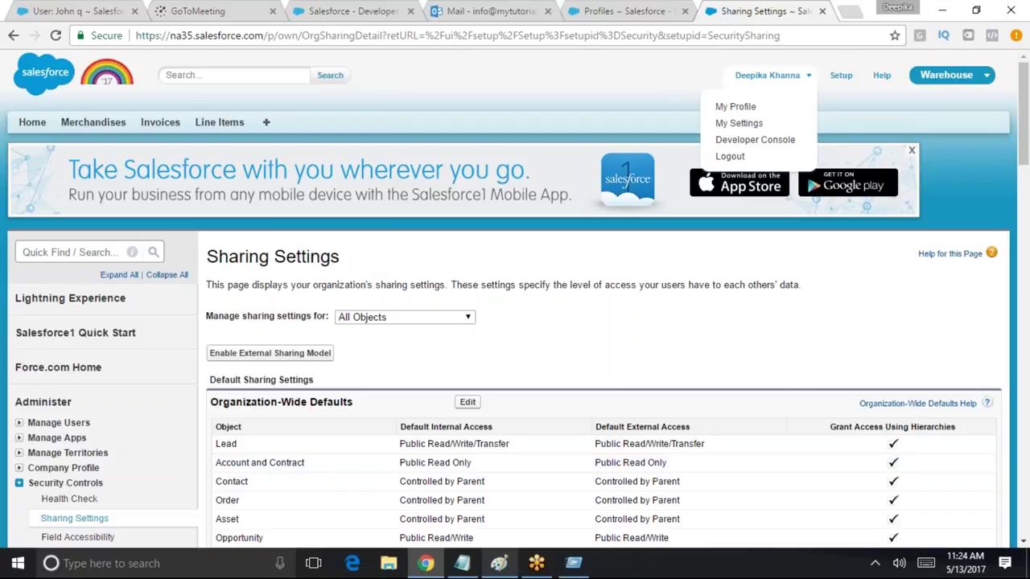
left_click(770, 156)
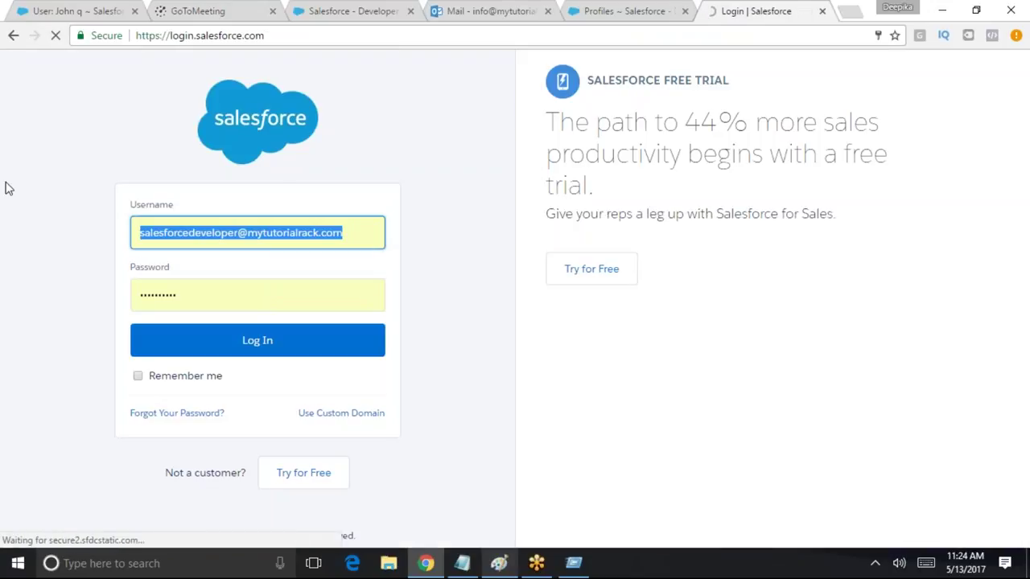
type("j")
key("Up")
key("Up")
key("Up")
key("Up")
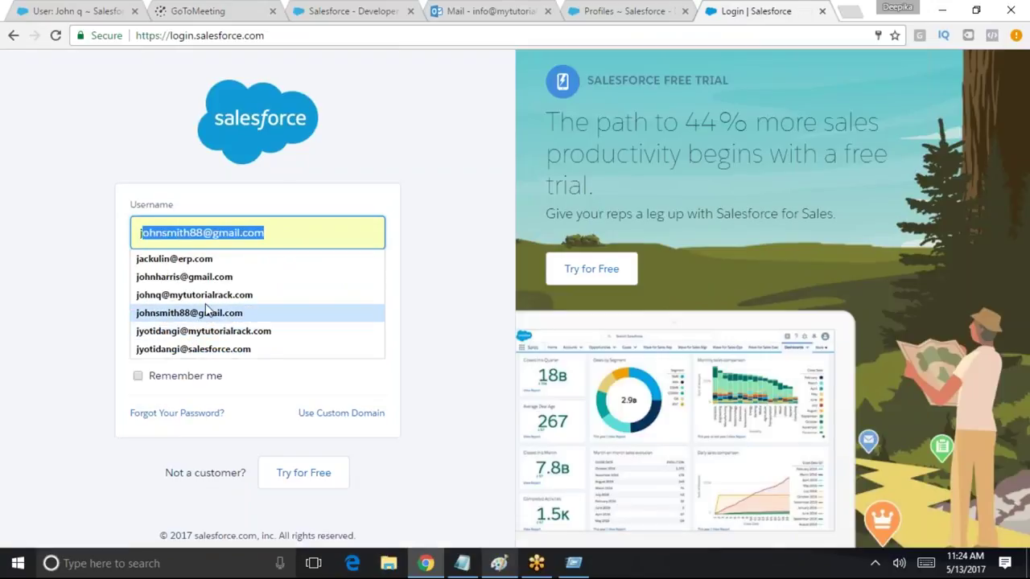
key("Return")
Sign in as the saved standard user and switch to the Sales app
left_click(141, 233)
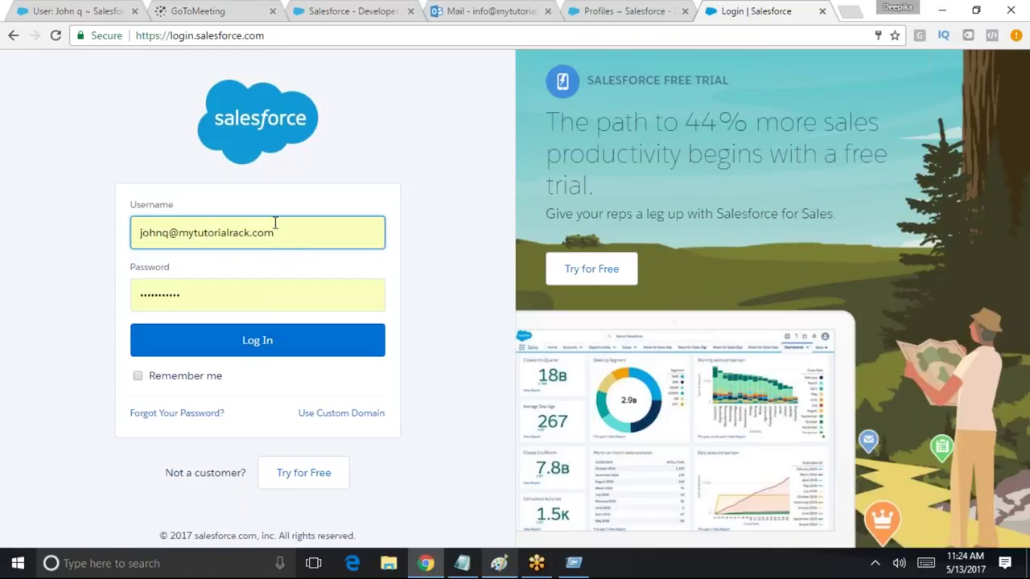
left_click_drag(291, 224, 107, 204)
type("s")
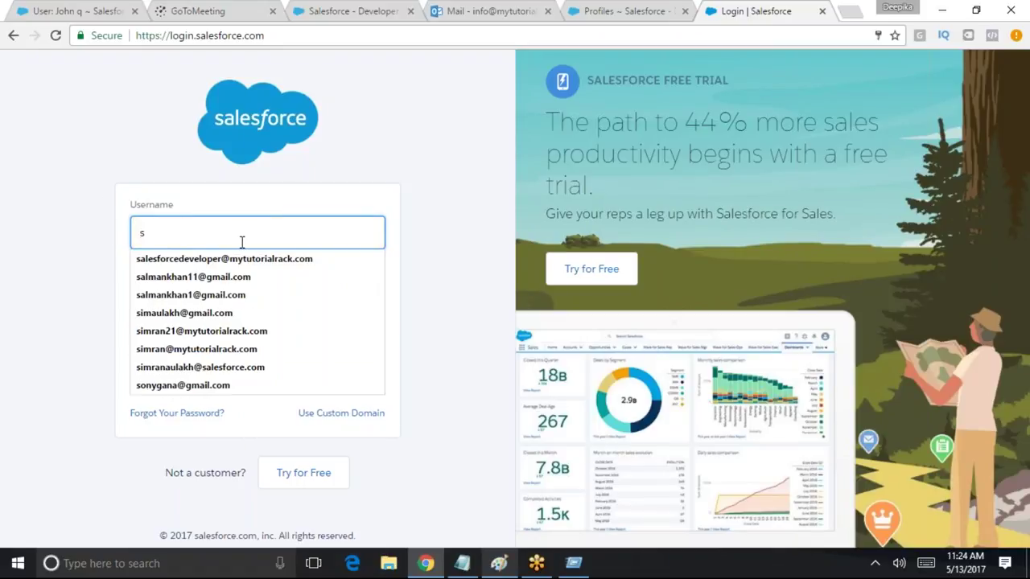
key("BackSpace")
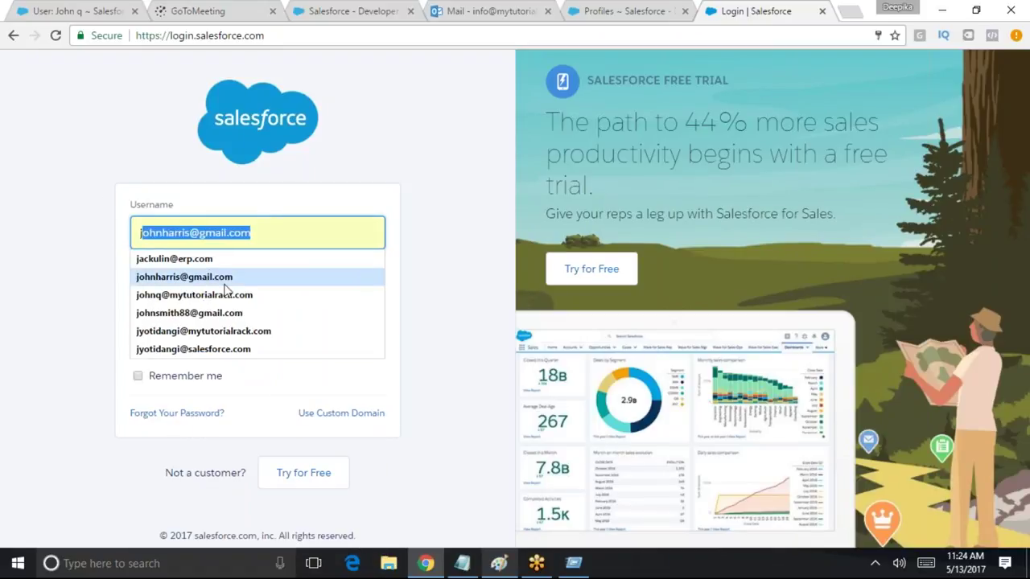
left_click(203, 331)
left_click(303, 330)
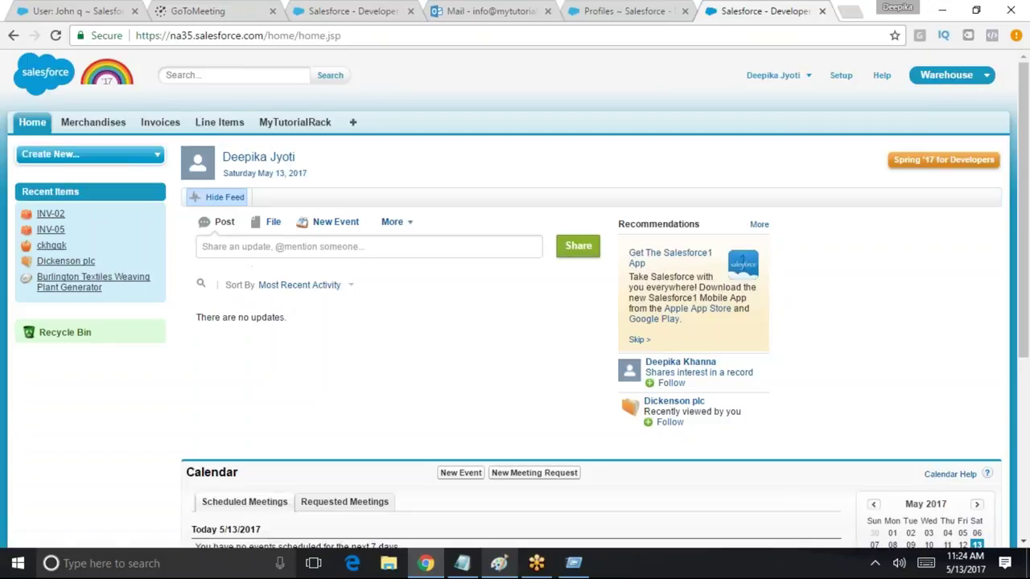
left_click(921, 78)
left_click(901, 106)
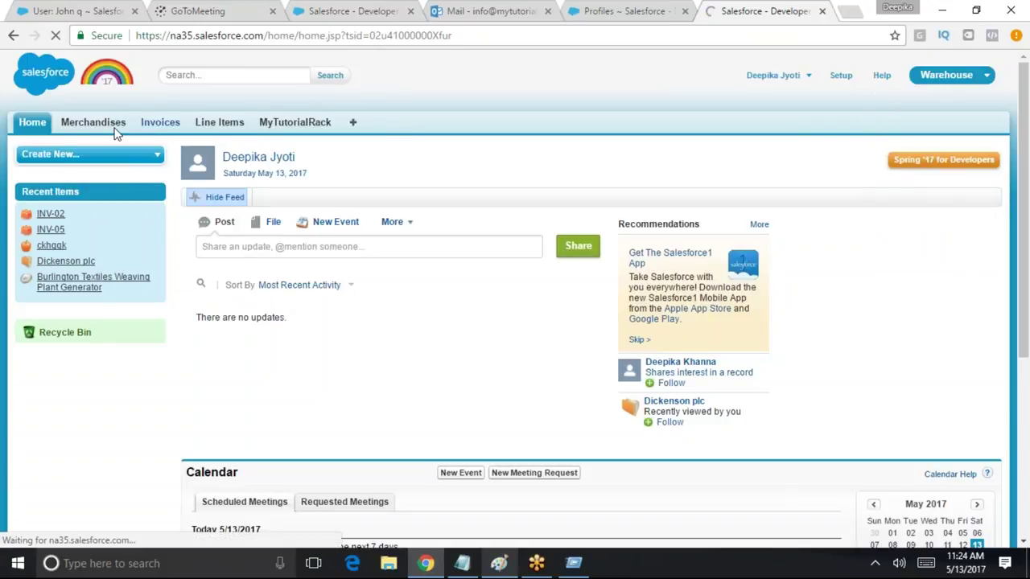
Show the All Accounts list view, with nine accounts including Acme and GenePoint
left_click(245, 122)
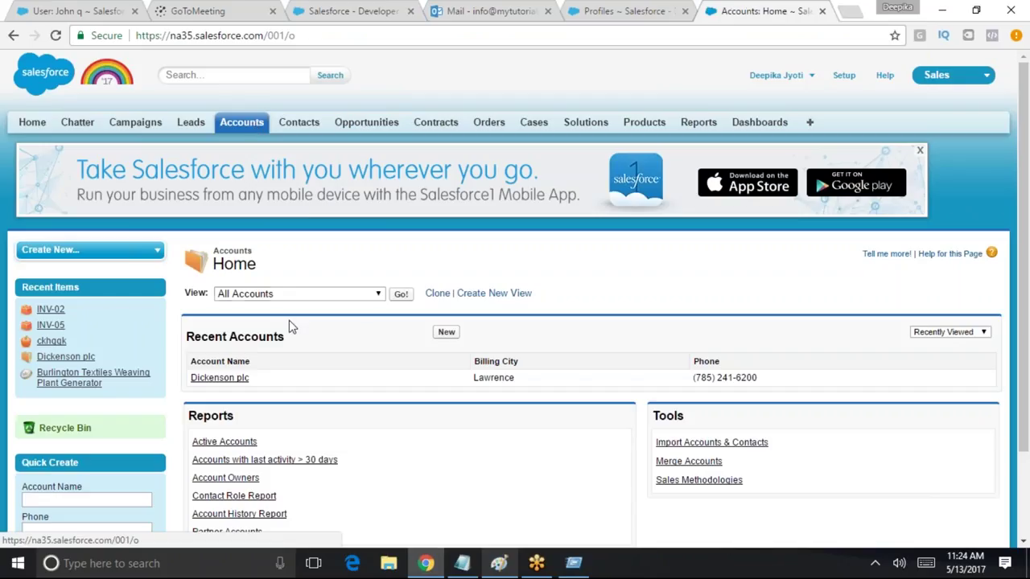
left_click(400, 294)
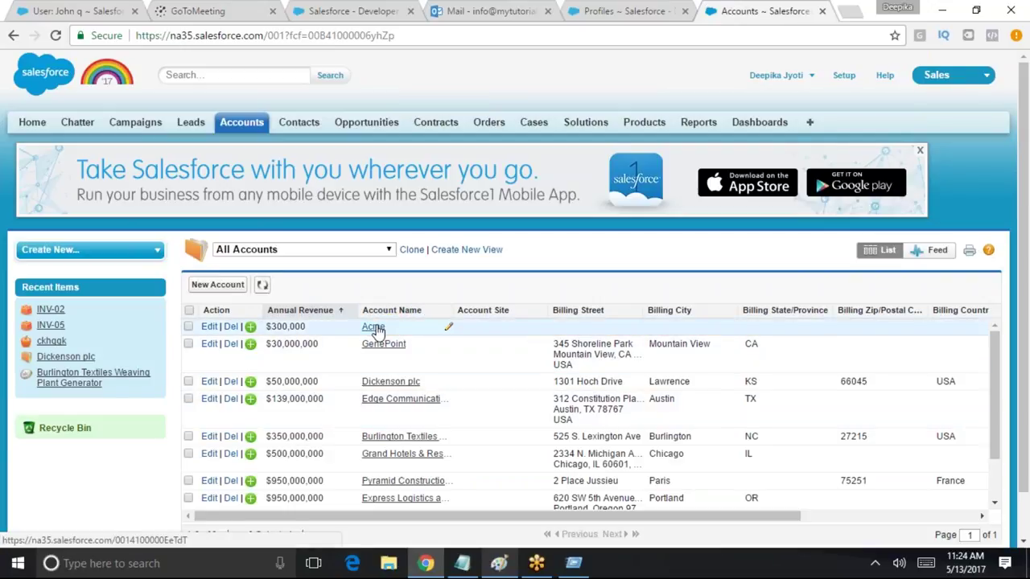
left_click(807, 75)
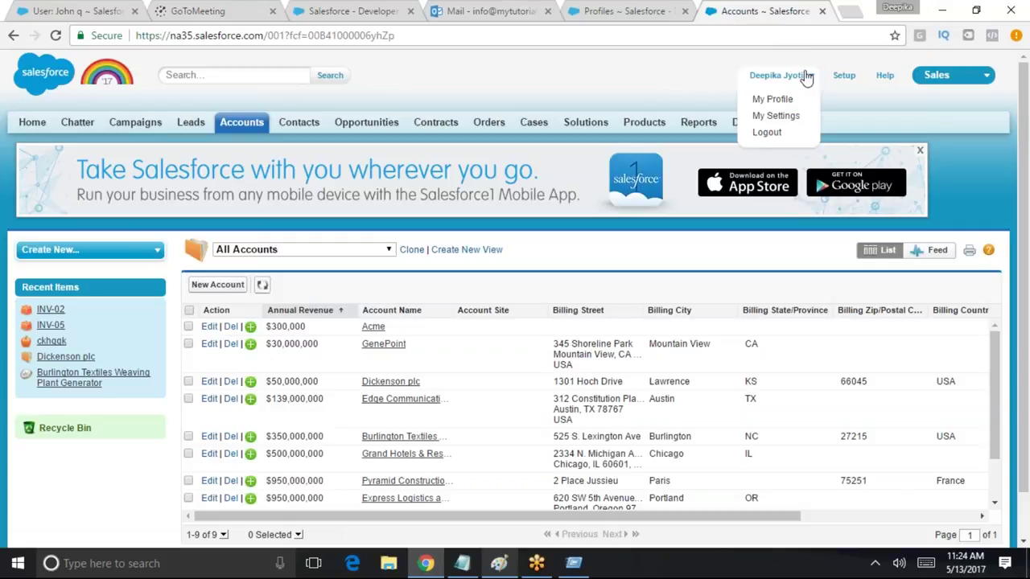
Log out and sign back in as the standard user with the autofilled credentials
left_click(793, 137)
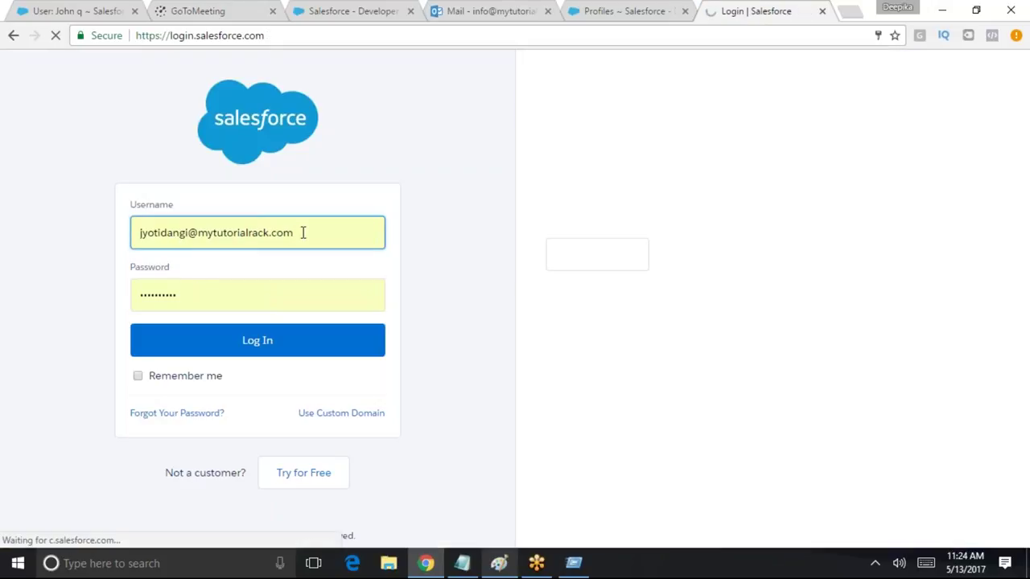
left_click(304, 231)
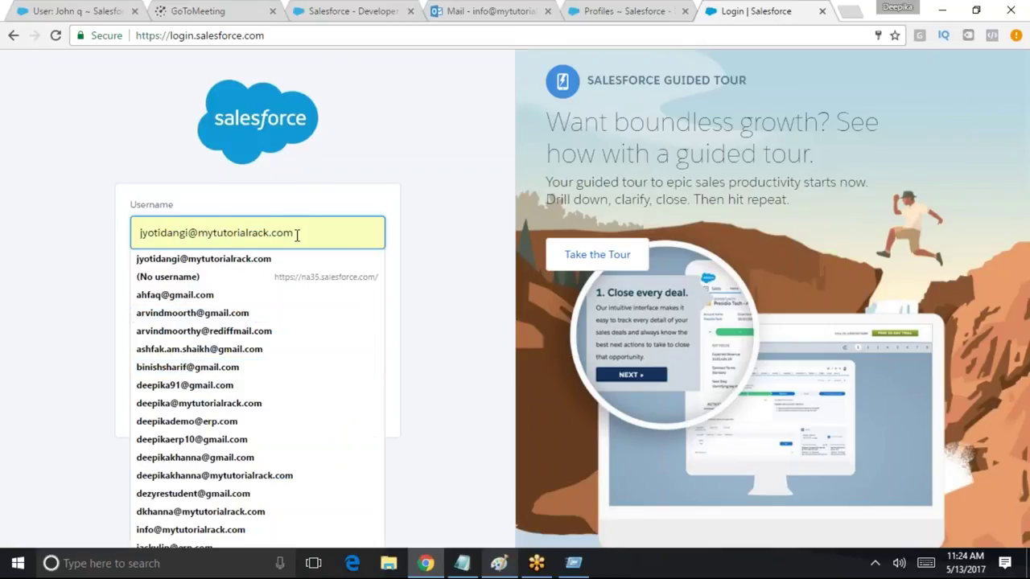
left_click(349, 175)
left_click(271, 340)
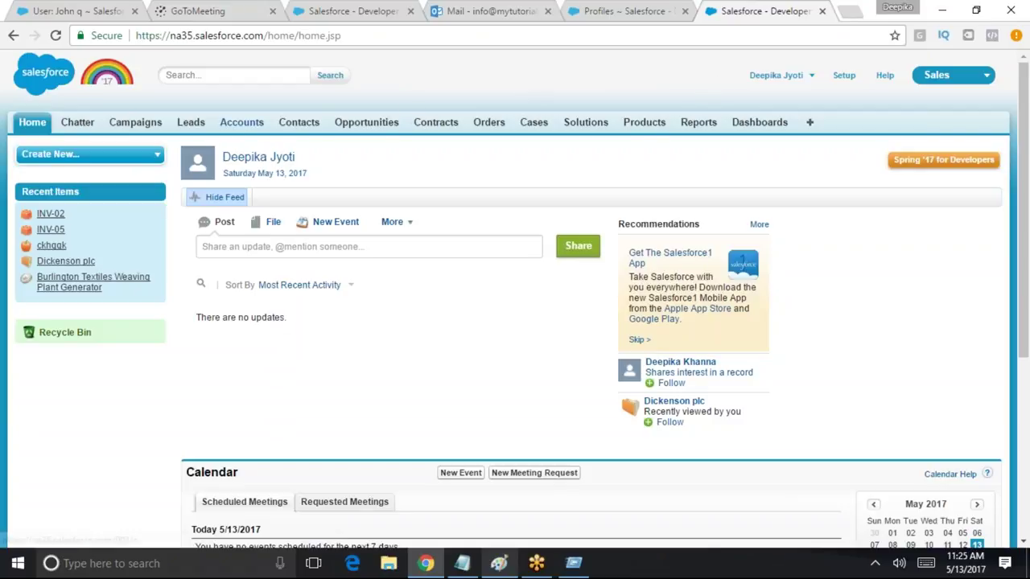
Browse the All Tabs list, then return to the Accounts home showing Dickenson plc
left_click(259, 125)
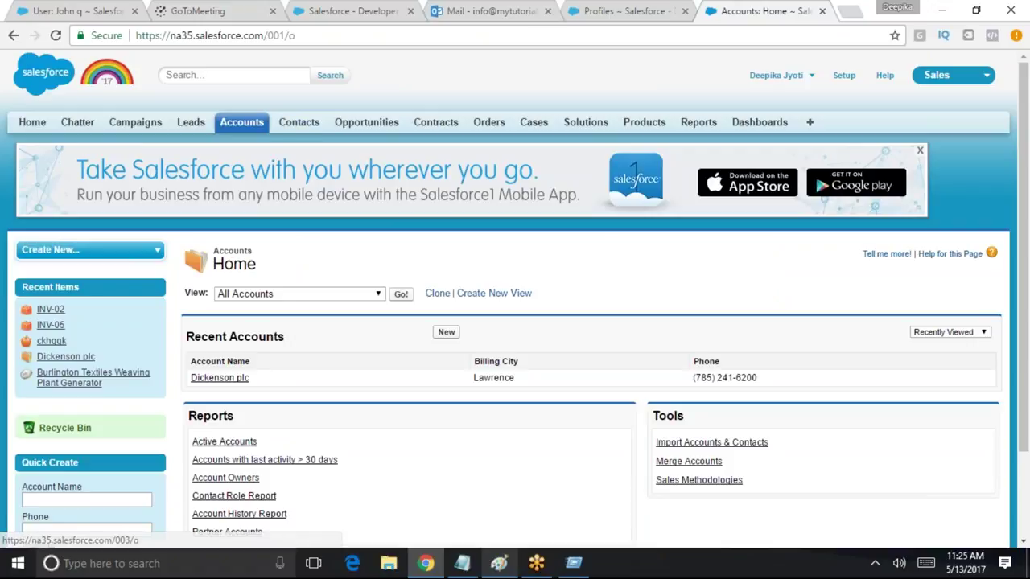
left_click(810, 125)
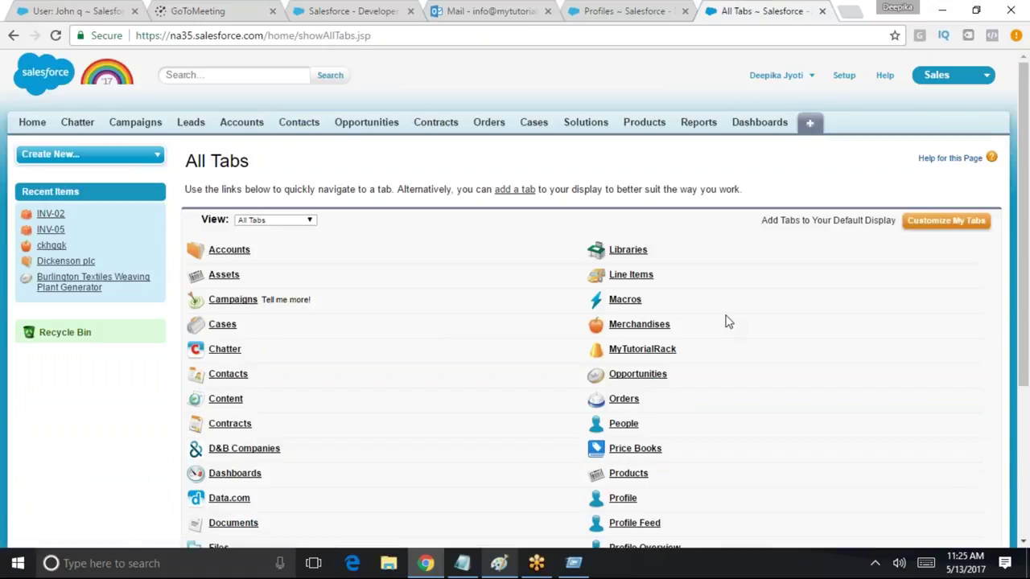
scroll(728, 322, "down", 3)
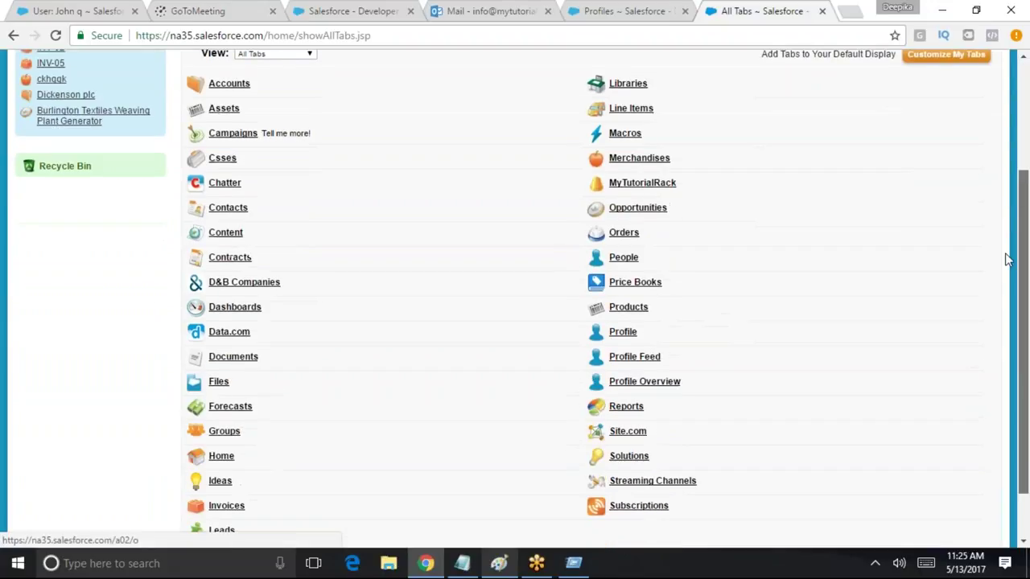
scroll(1004, 308, "up", 3)
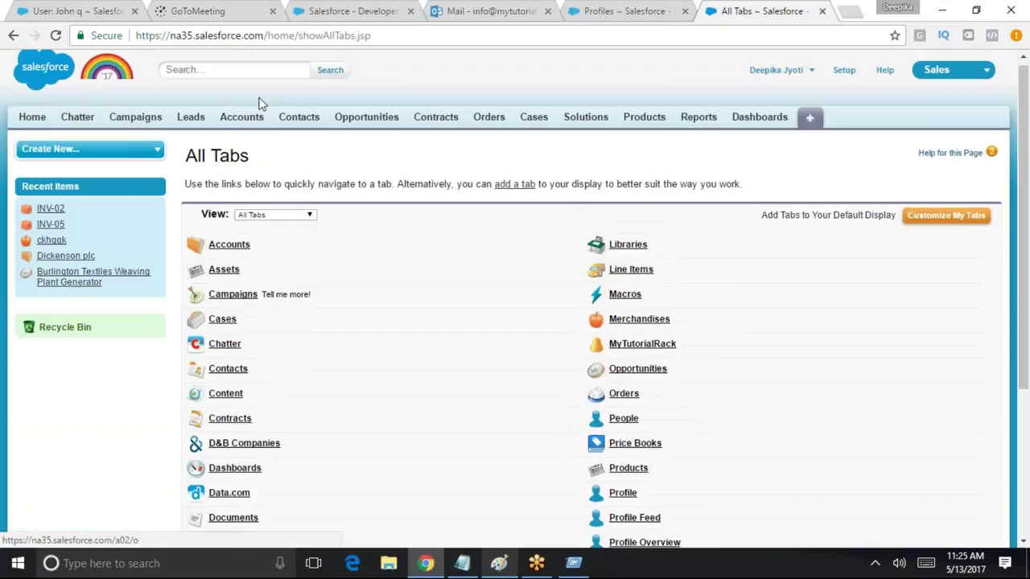
left_click(246, 118)
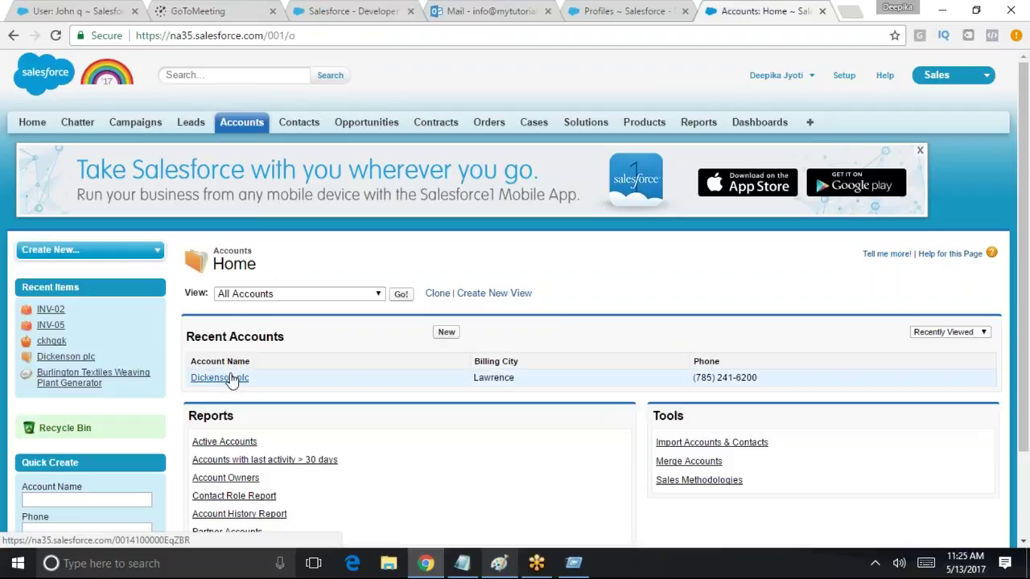
Try editing Dickenson plc from Recent Accounts and note the Insufficient Privileges message
left_click(225, 378)
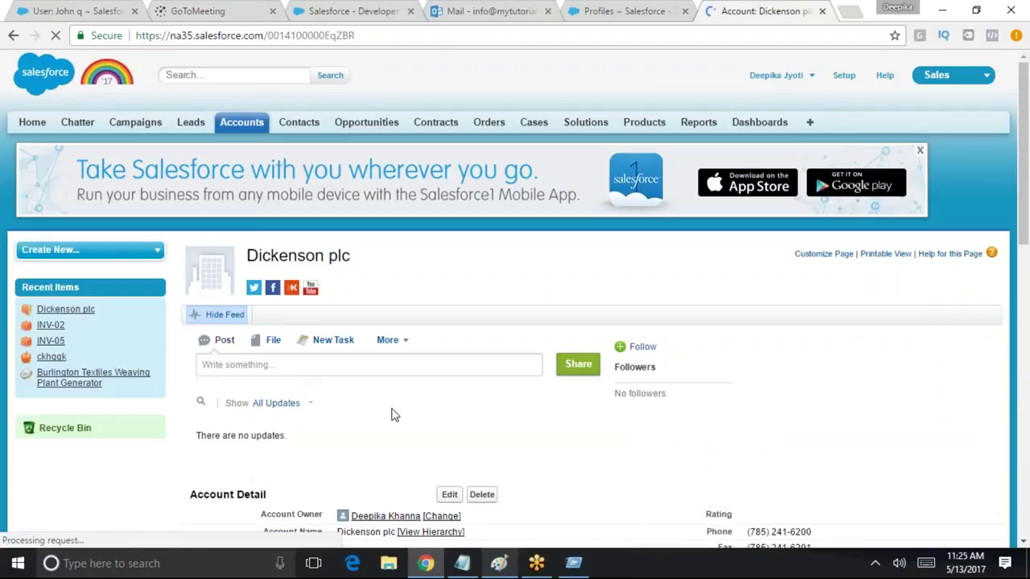
left_click(448, 493)
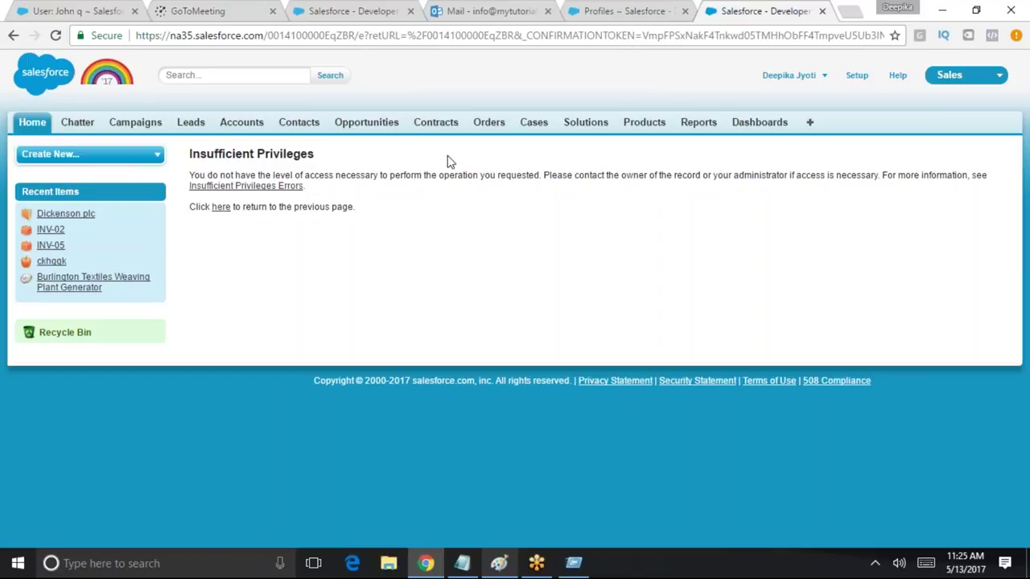
left_click_drag(191, 175, 309, 188)
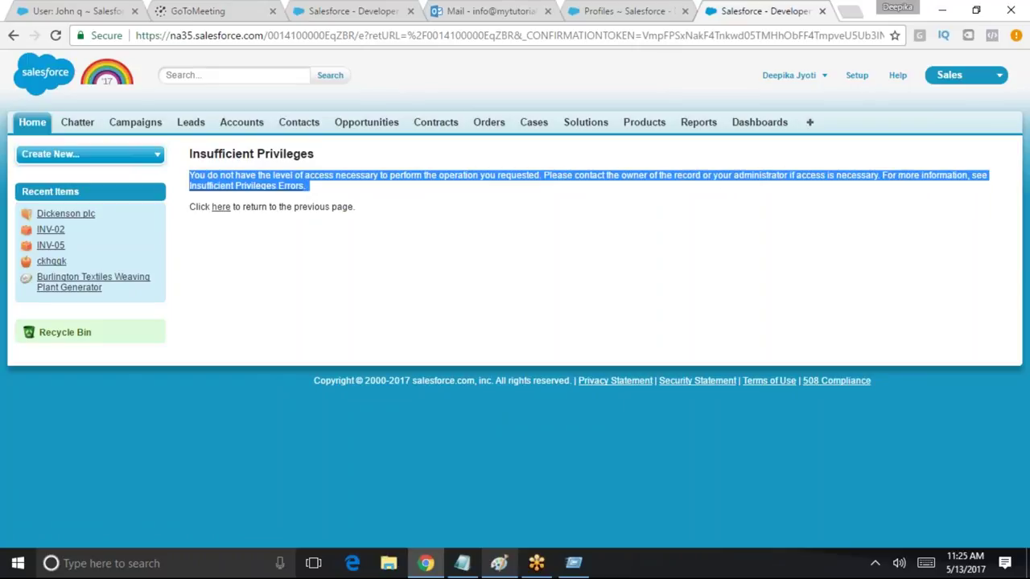
left_click(283, 196)
Retry editing Dickenson plc from the All Accounts list view, again getting access denied
left_click(262, 126)
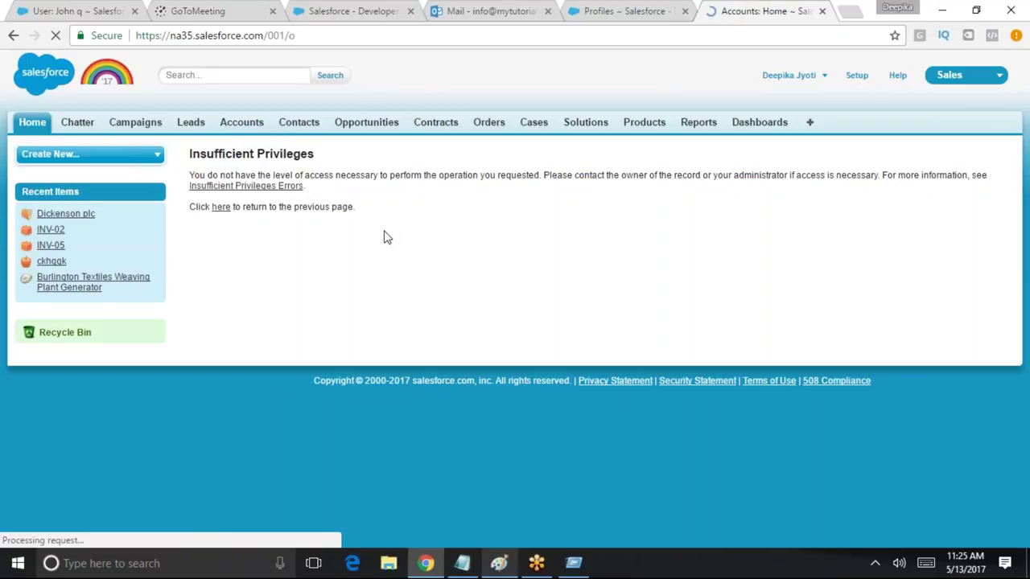
left_click(399, 295)
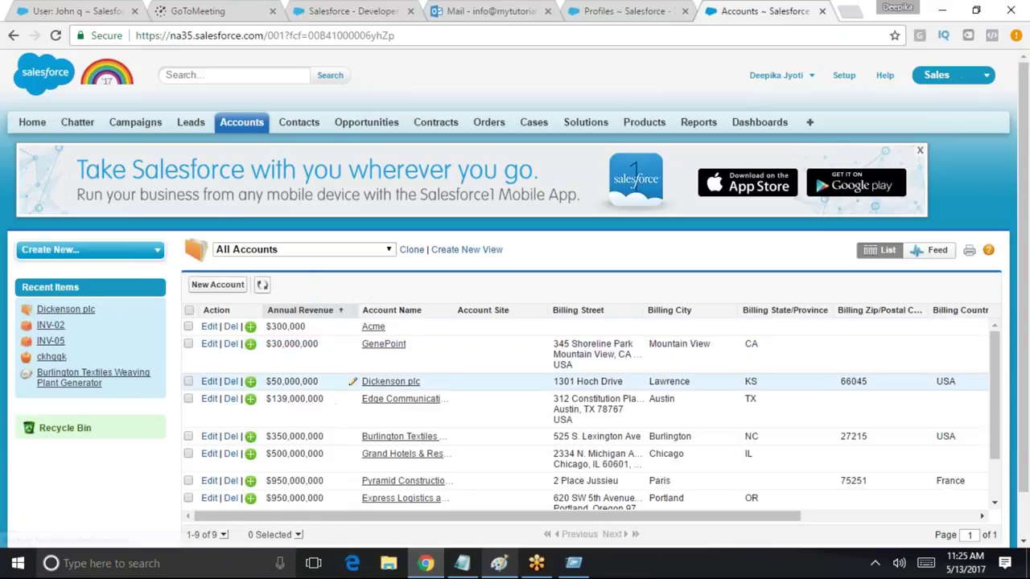
left_click(391, 385)
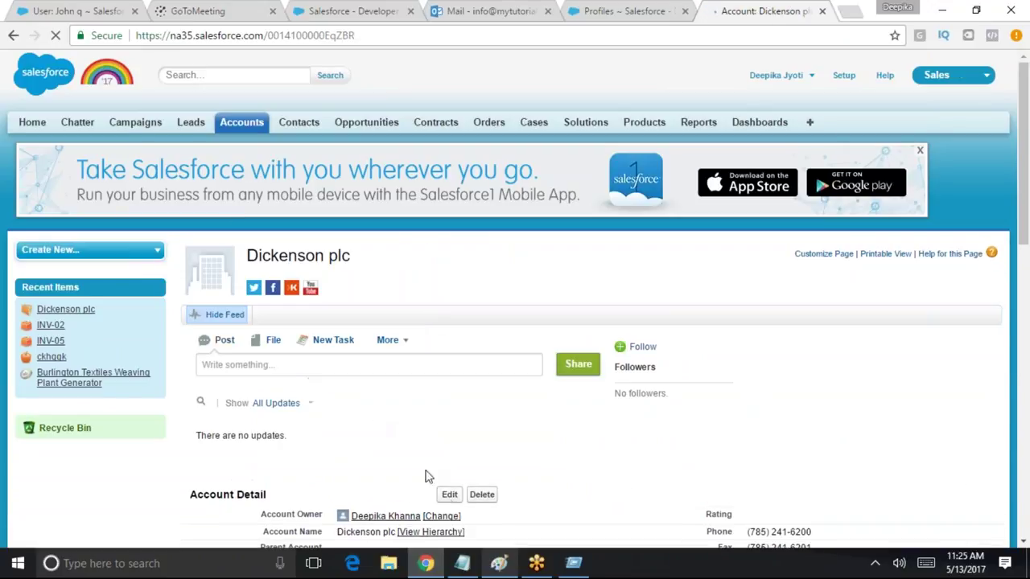
left_click(448, 492)
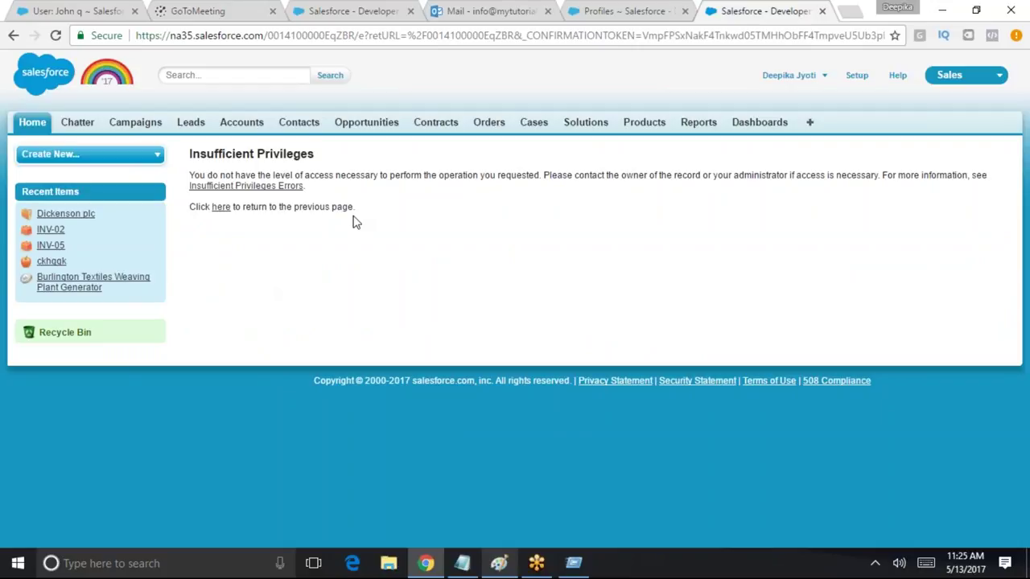
left_click_drag(354, 211, 181, 149)
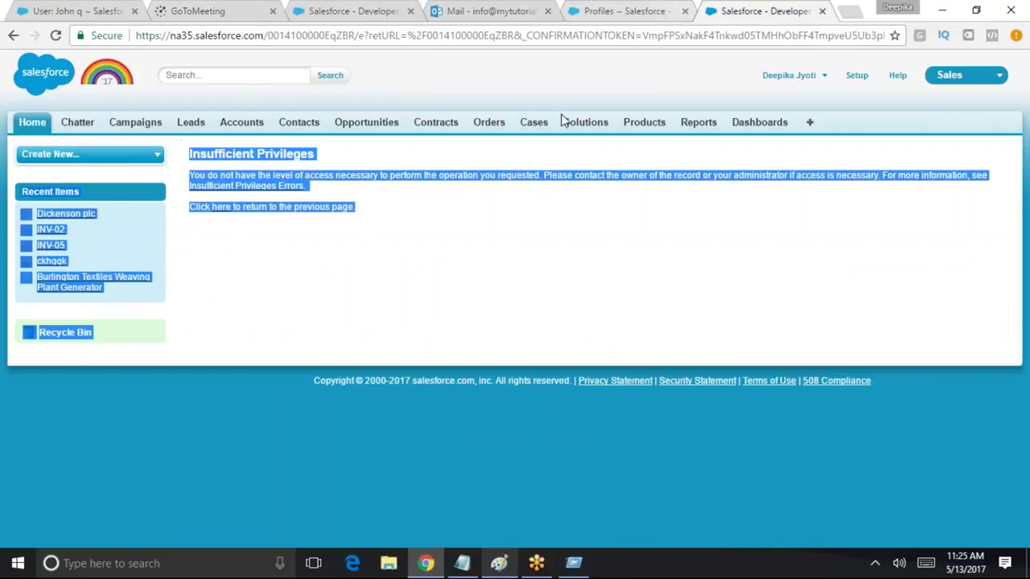
key("ctrl+shift+Tab")
Log out and sign in with the saved administrator username and password
left_click(769, 75)
left_click(746, 157)
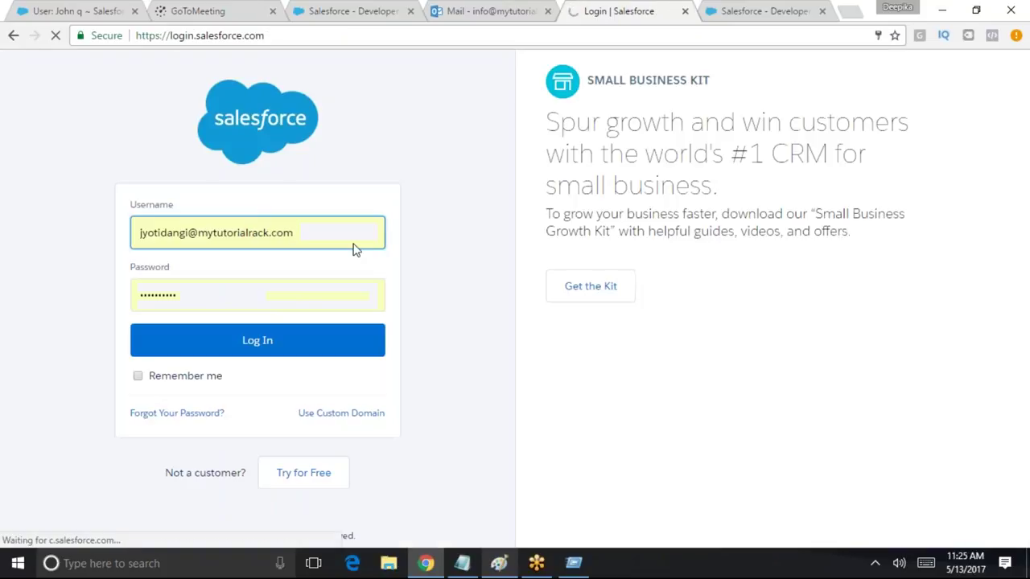
left_click_drag(352, 246, 121, 233)
type("salesforcedeveloper")
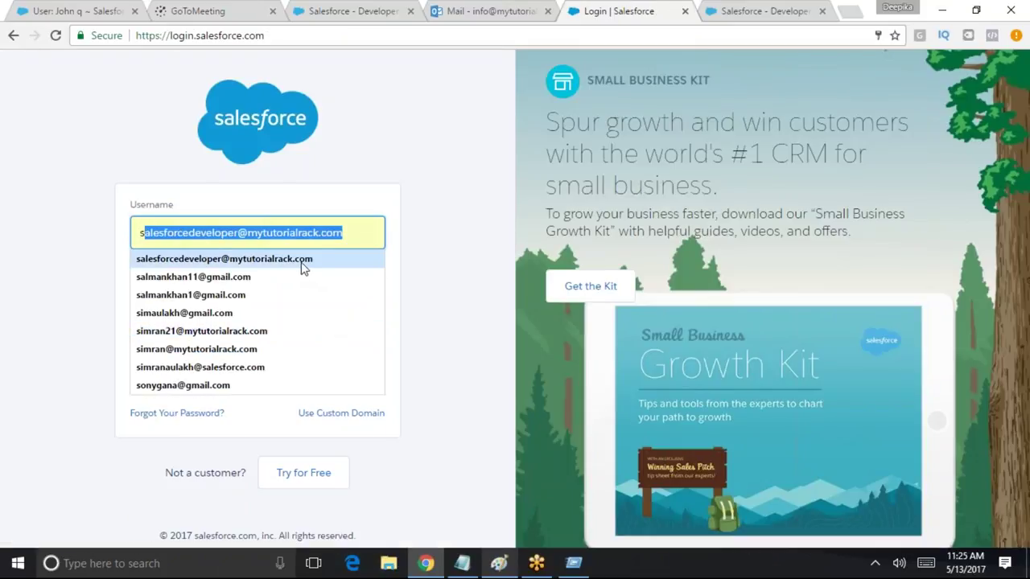
left_click(303, 258)
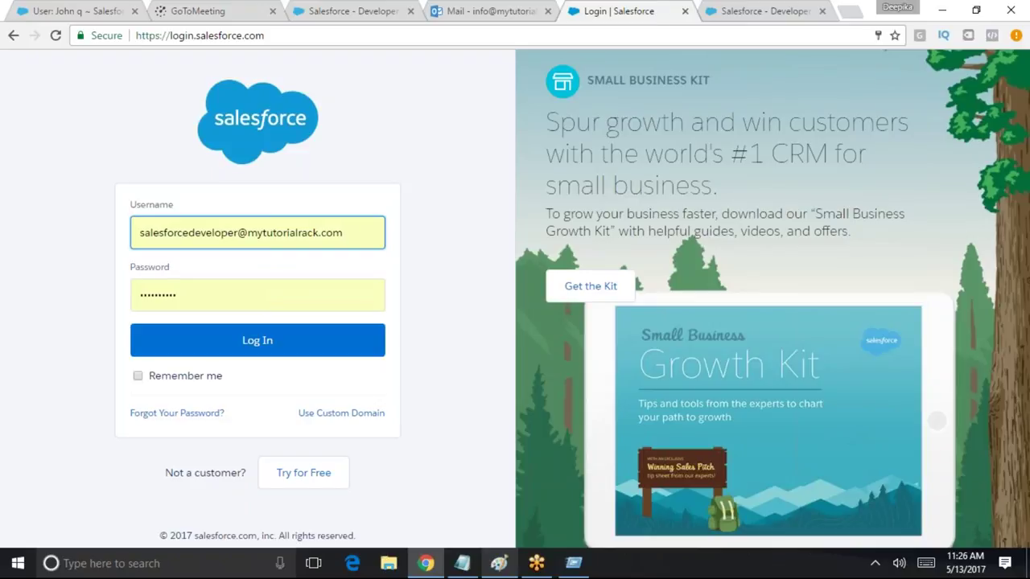
left_click(304, 344)
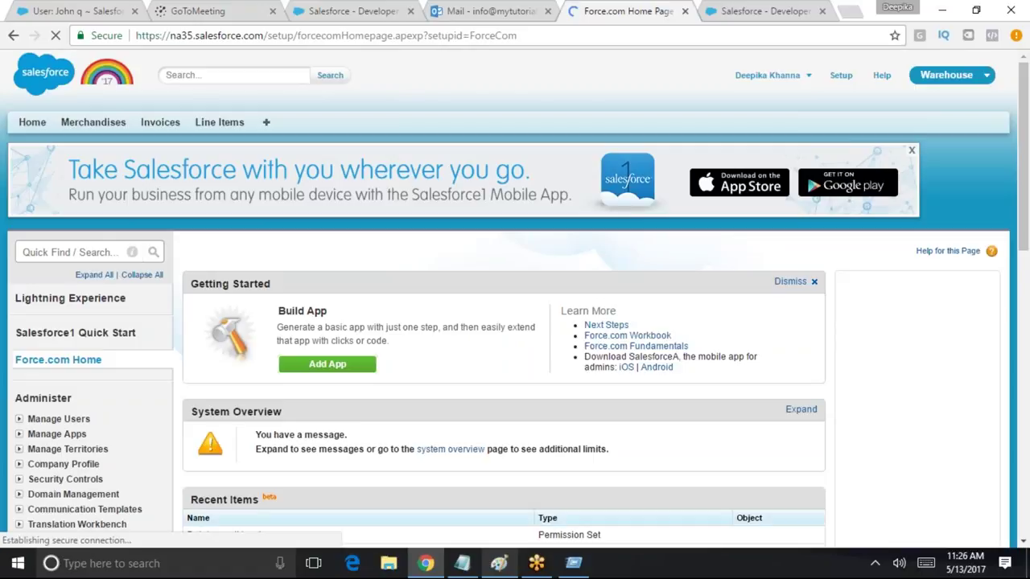
Via Quick Find 'shar', set Account and Contract to Public Read/Write in Sharing Settings, then save and confirm
left_click(75, 252)
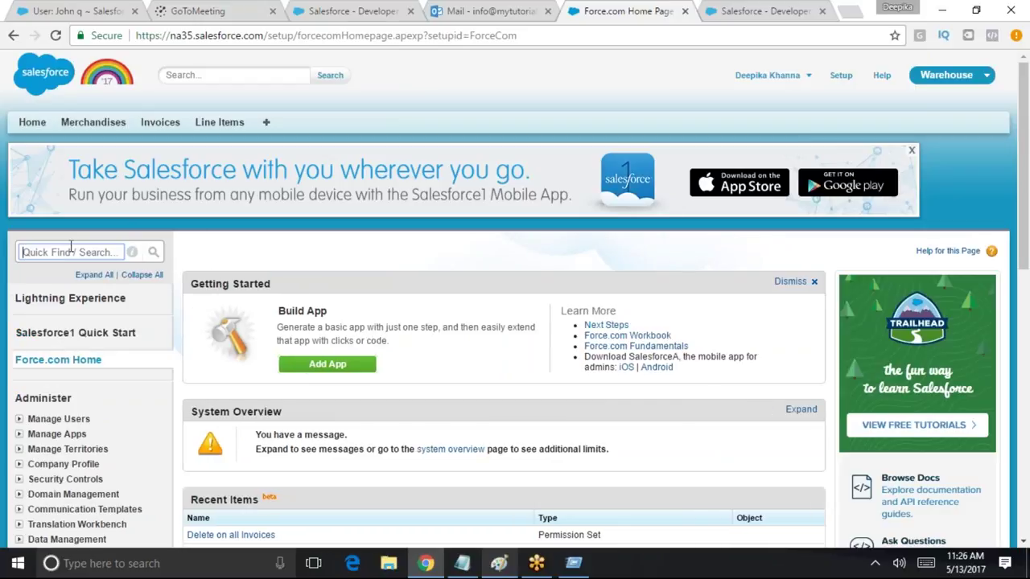
type("shar")
left_click(74, 349)
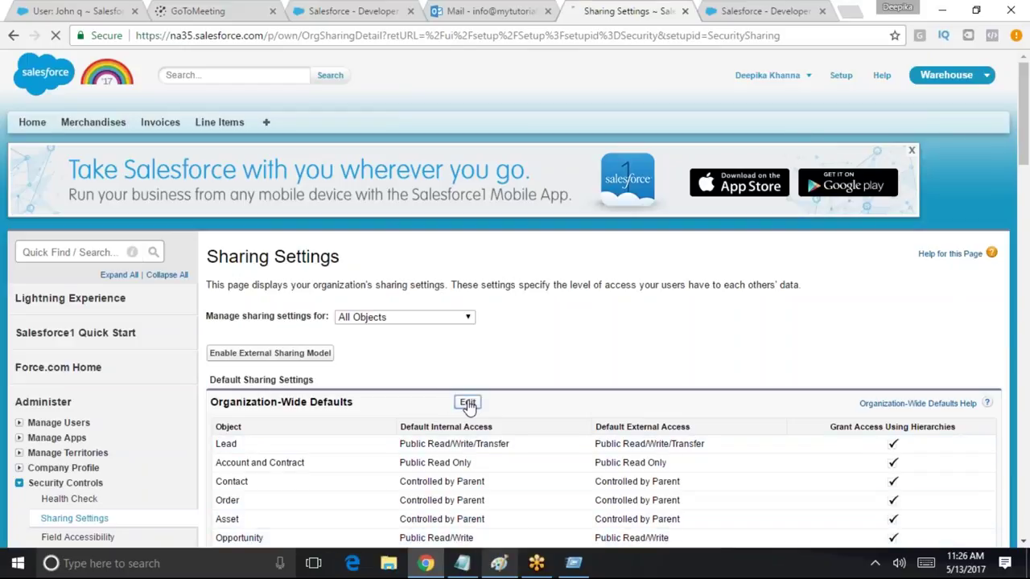
left_click(467, 401)
left_click(452, 404)
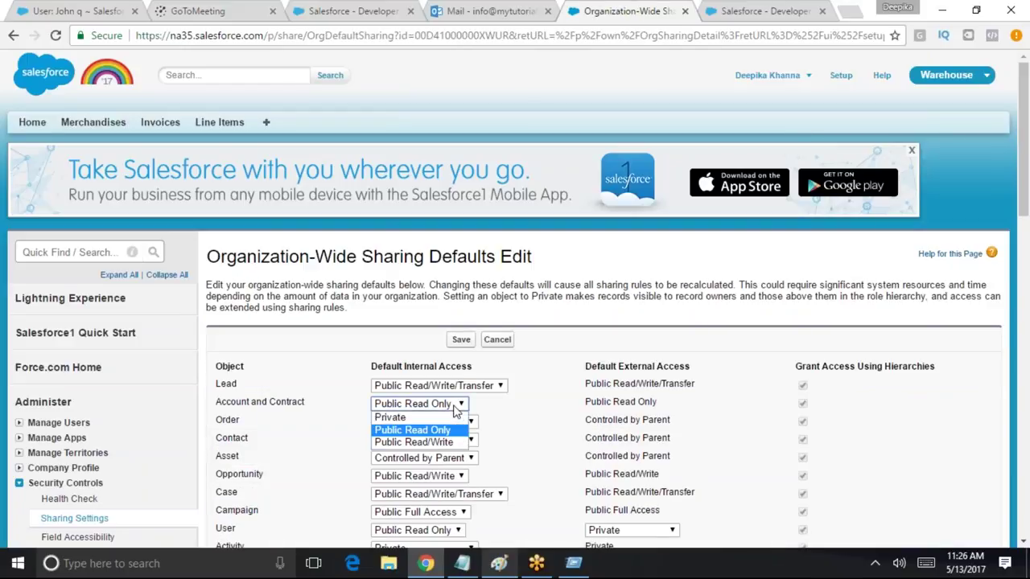
left_click(453, 443)
left_click(461, 338)
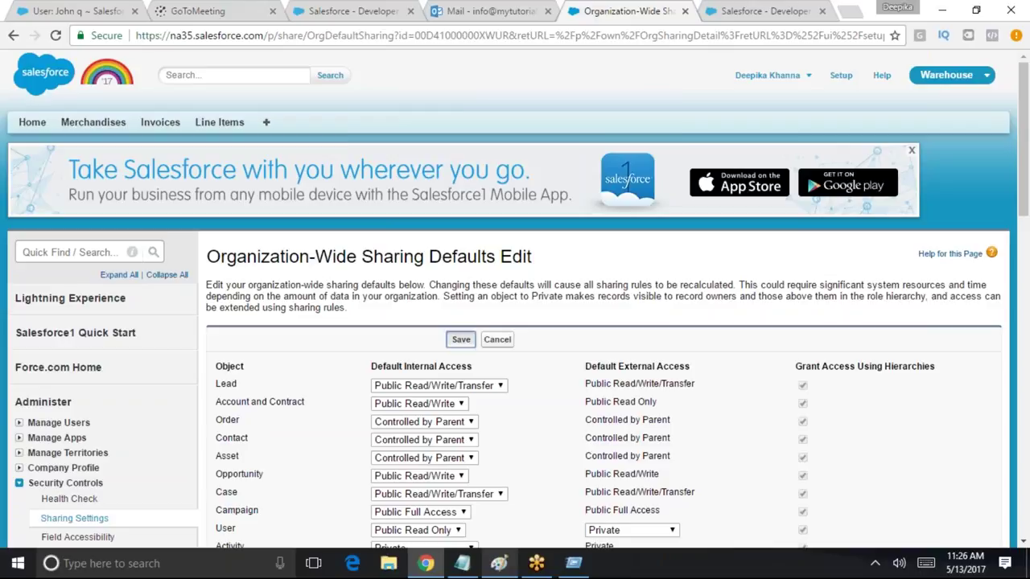
left_click(576, 153)
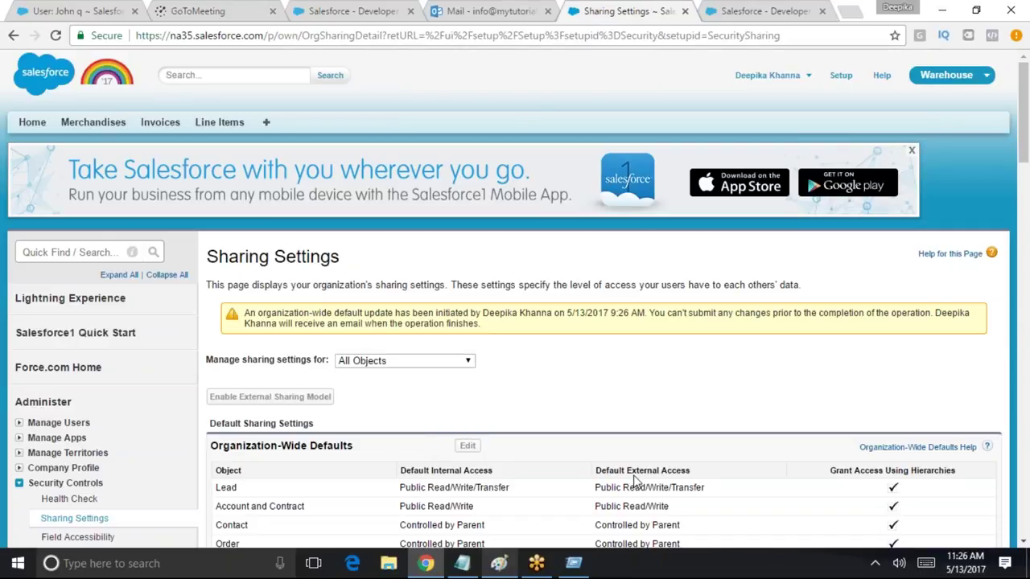
Review the defaults table, noting Contact as Controlled by Parent and Opportunity as Public Read/Write
left_click_drag(400, 525, 517, 522)
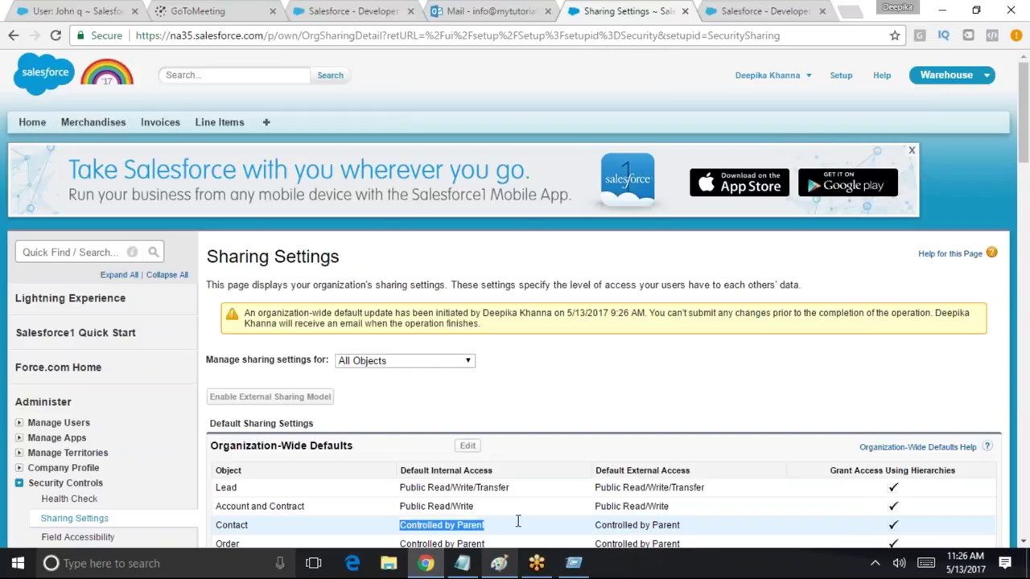
left_click_drag(1020, 165, 1018, 213)
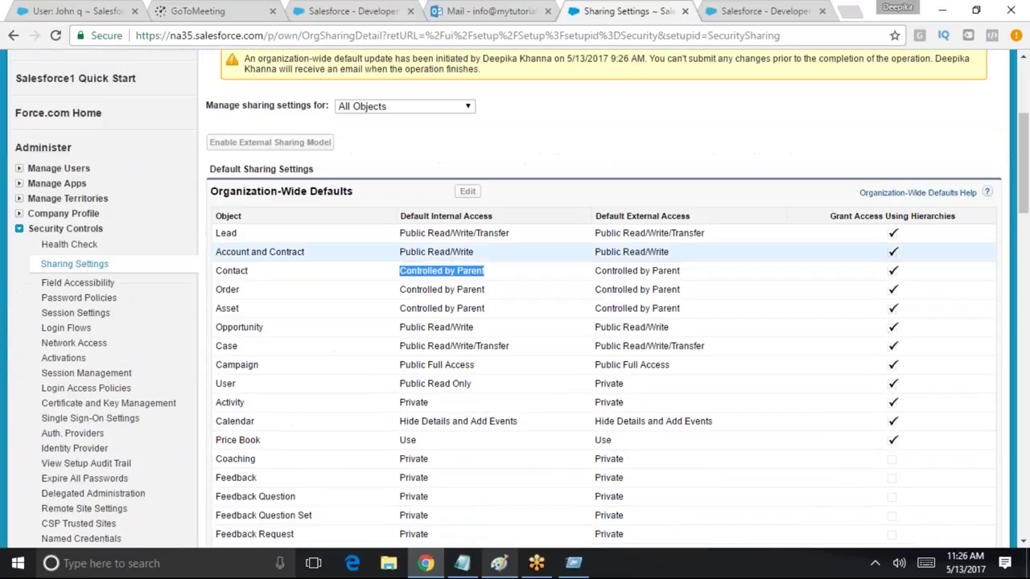
triple_click(466, 266)
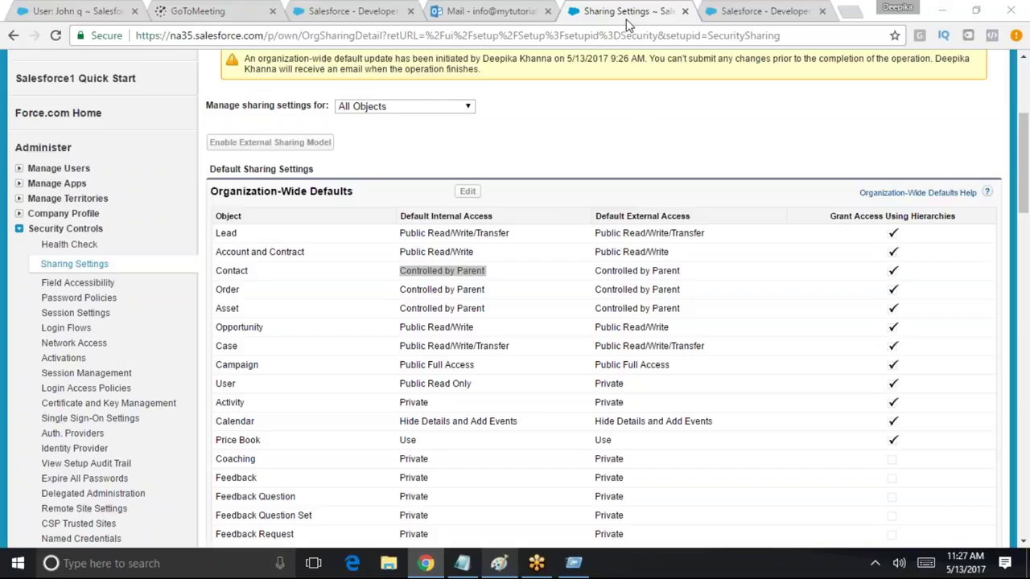
left_click(627, 24)
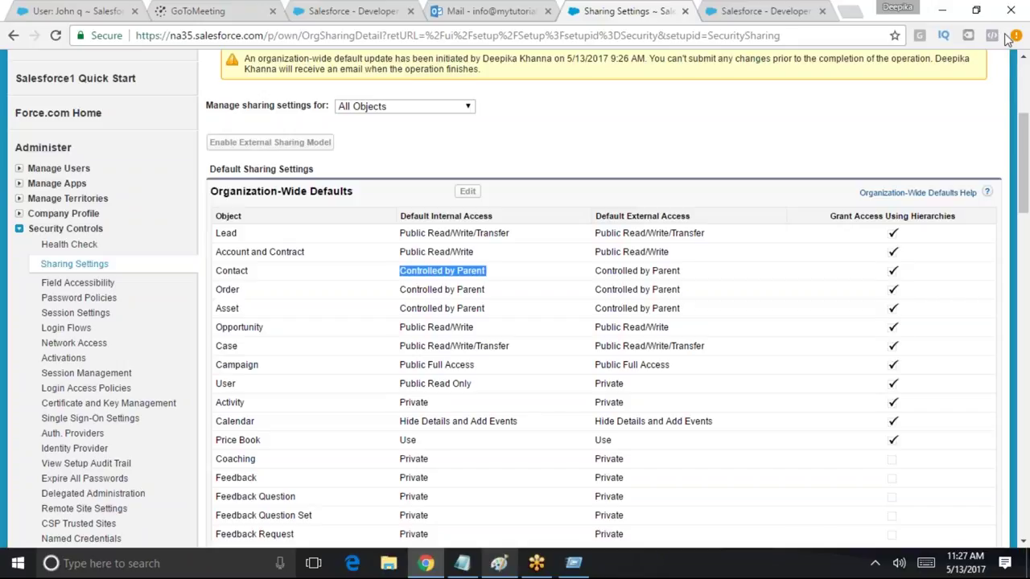
triple_click(448, 270)
triple_click(476, 272)
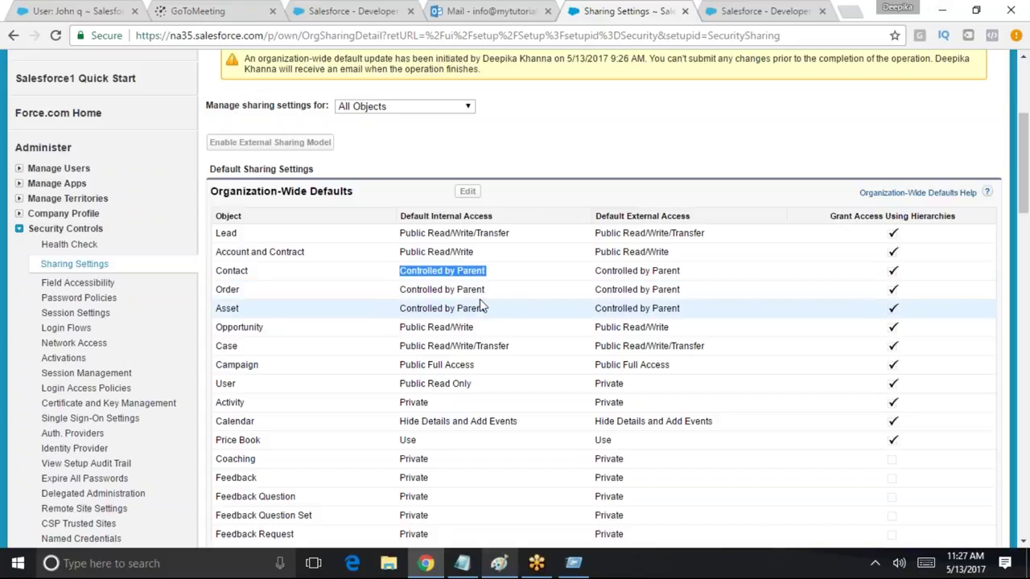
double_click(449, 272)
double_click(448, 272)
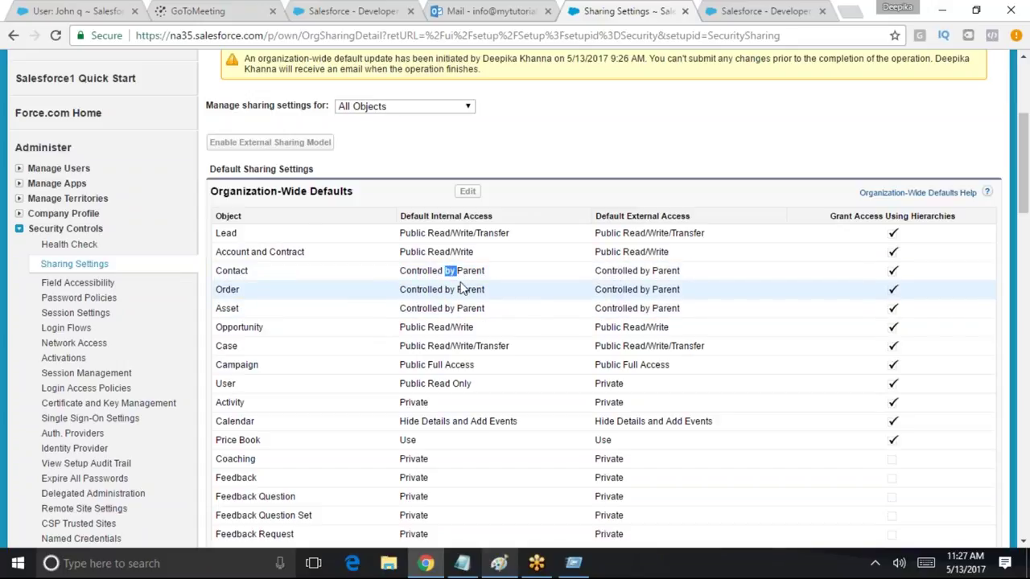
left_click(495, 272)
left_click_drag(494, 273, 403, 273)
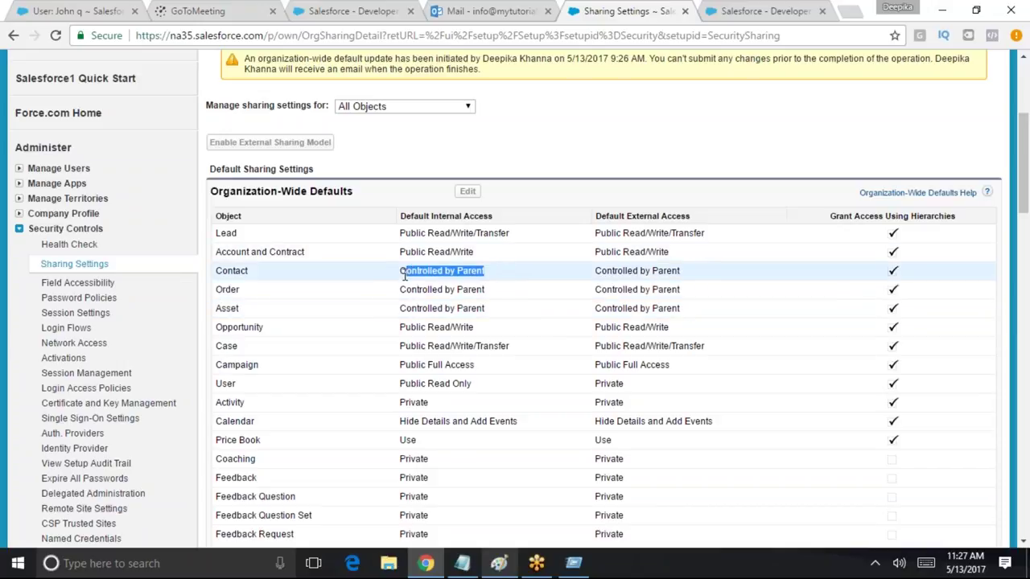
left_click_drag(251, 274, 217, 274)
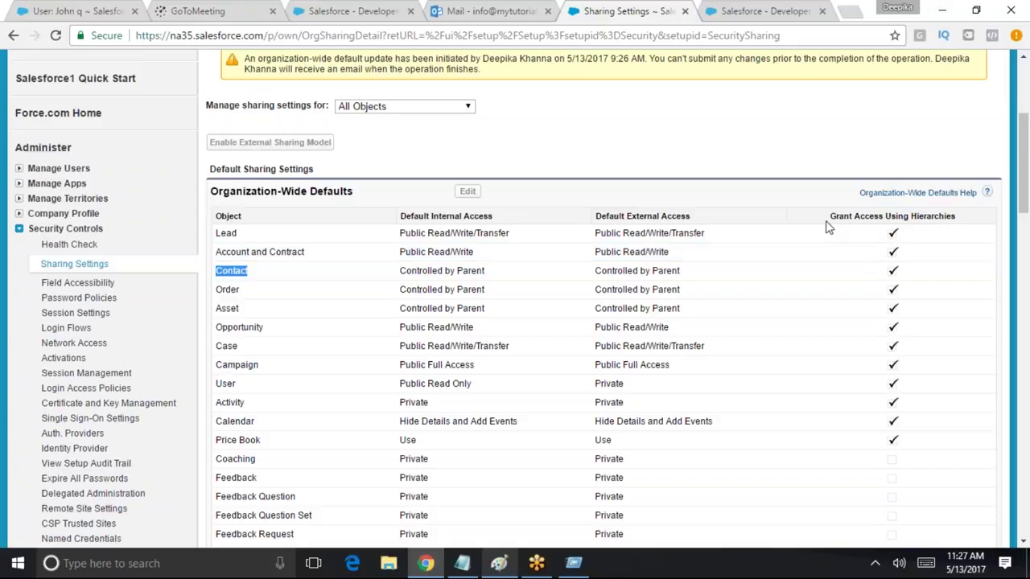
left_click_drag(513, 271, 392, 271)
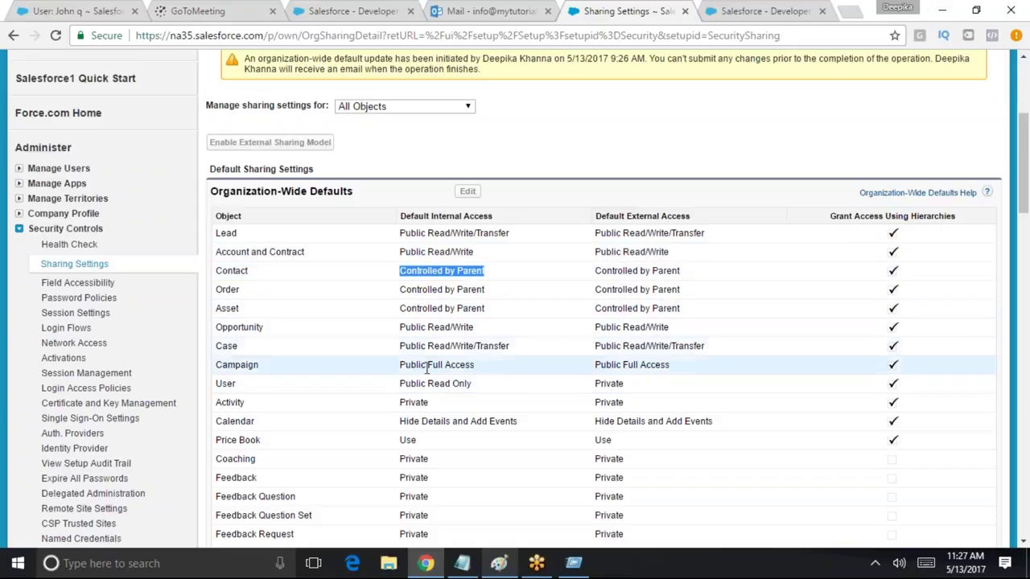
left_click_drag(397, 327, 476, 327)
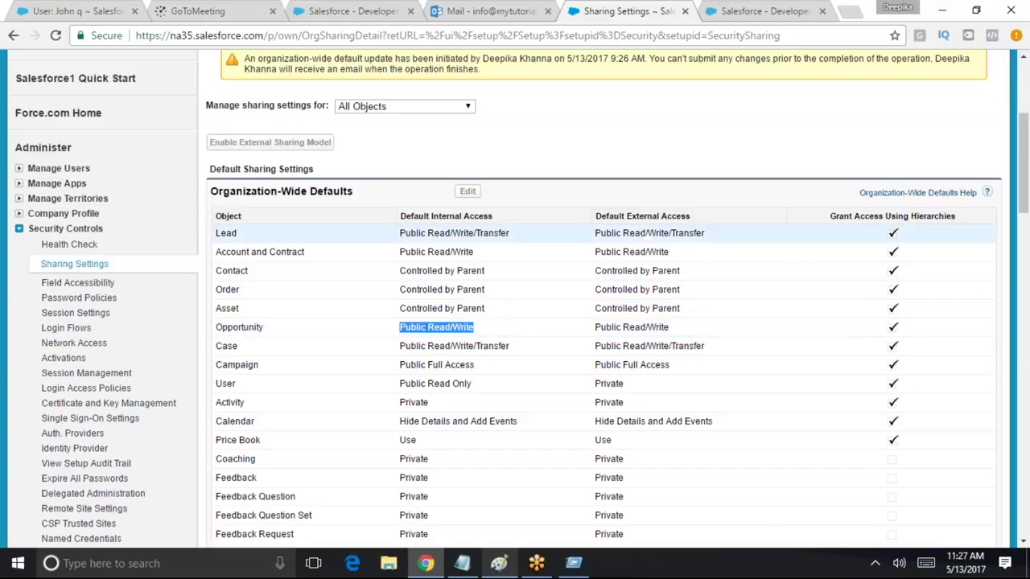
Reload the Sharing Settings page so the pending-update notice clears
left_click(312, 37)
key("Return")
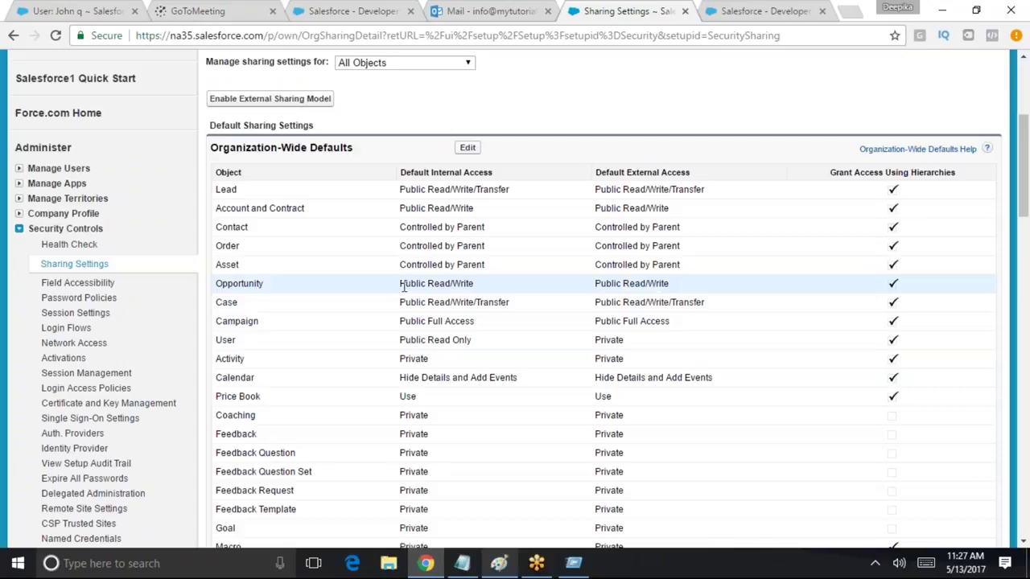
left_click_drag(401, 285, 478, 285)
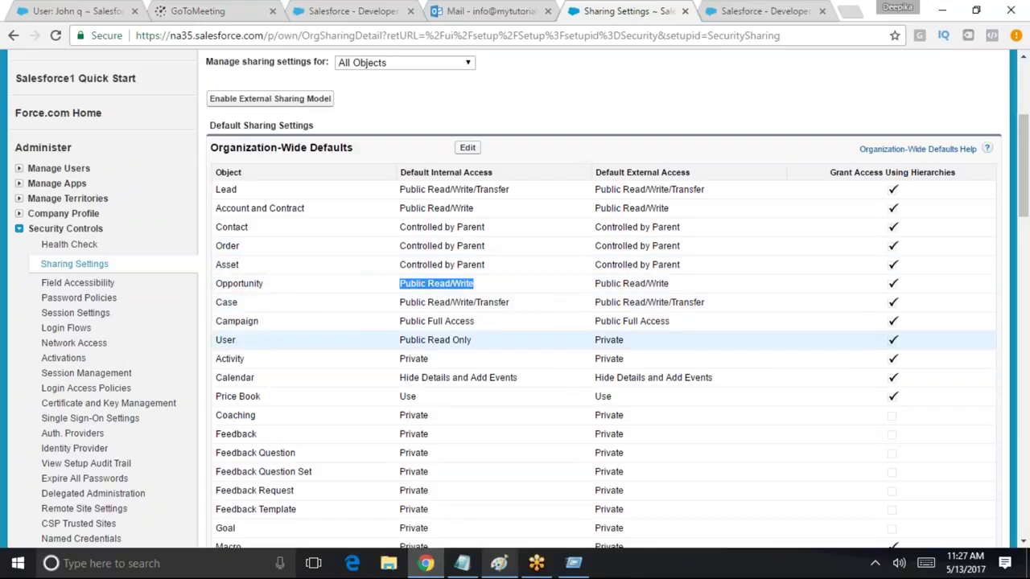
Edit the organization-wide defaults and set Invoice's Default Internal Access to Private
left_click(468, 148)
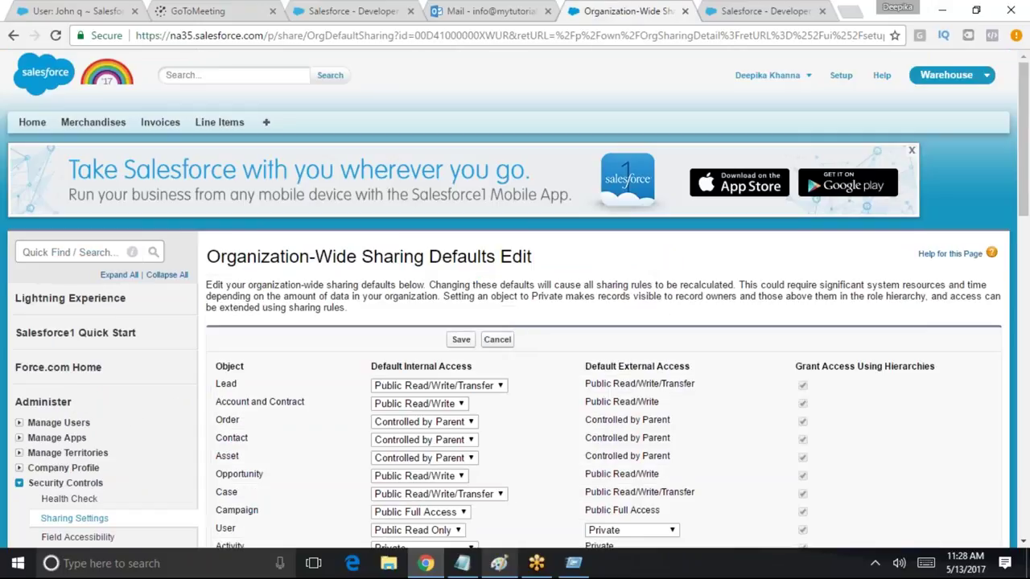
left_click_drag(1026, 167, 1025, 382)
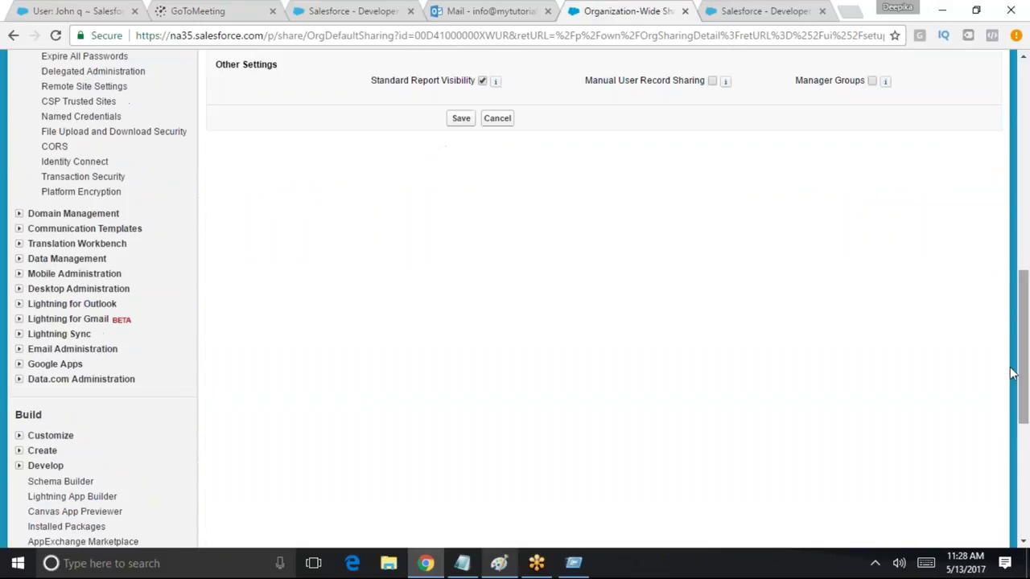
left_click_drag(1022, 334, 1022, 271)
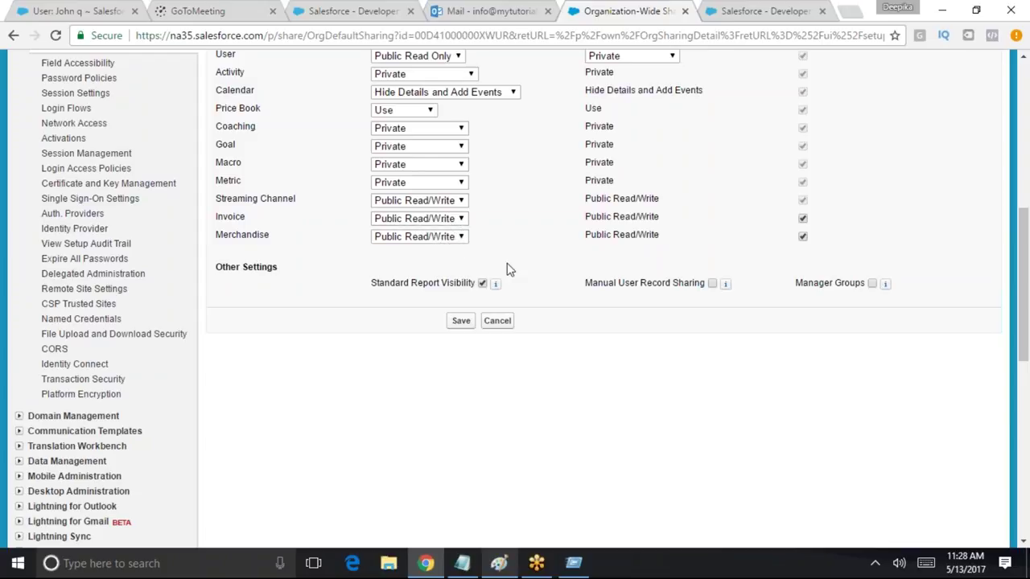
left_click(421, 224)
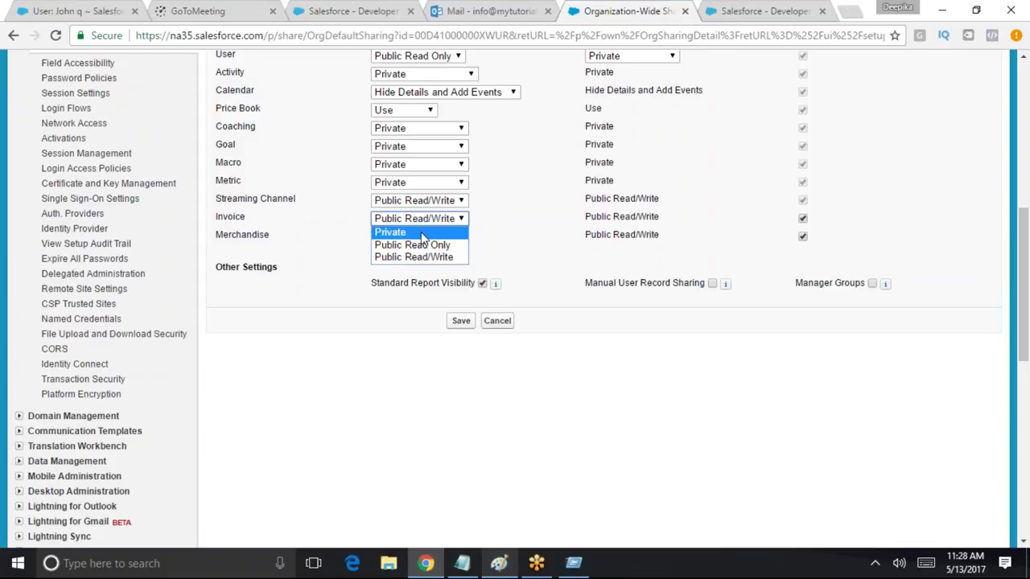
left_click(420, 231)
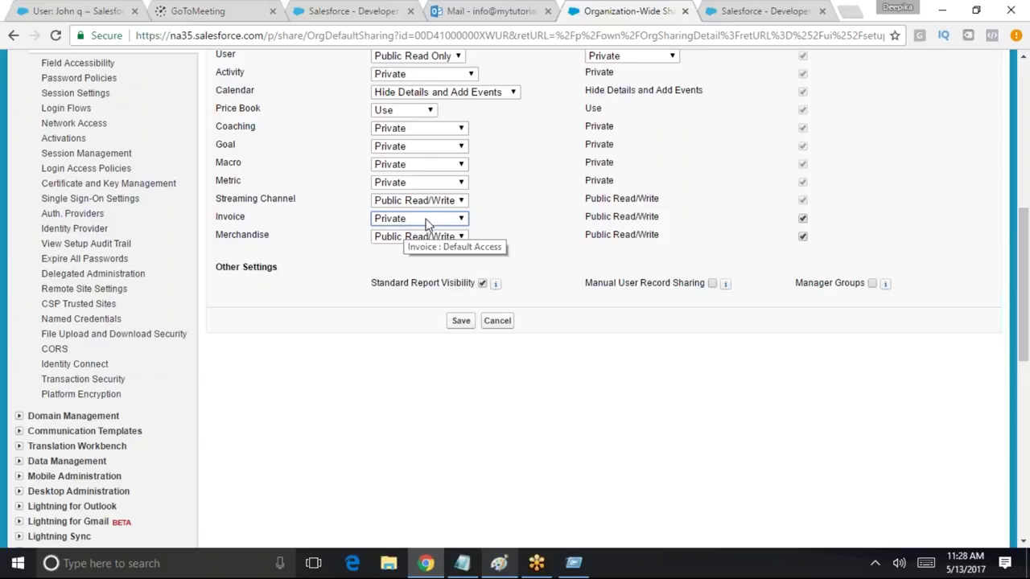
left_click_drag(266, 222, 219, 226)
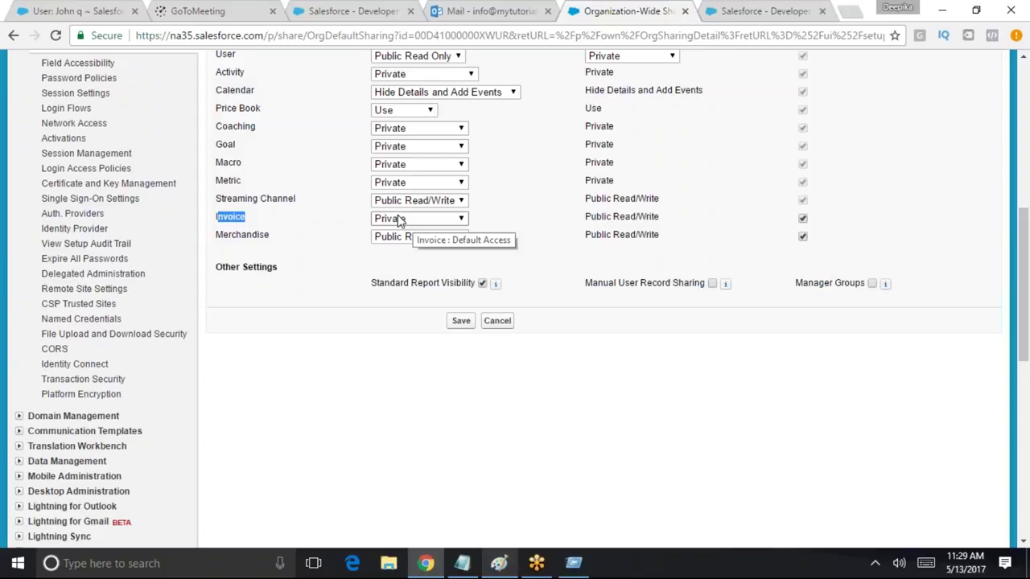
Save the Invoice Private default and log out of the administrator account
left_click(460, 320)
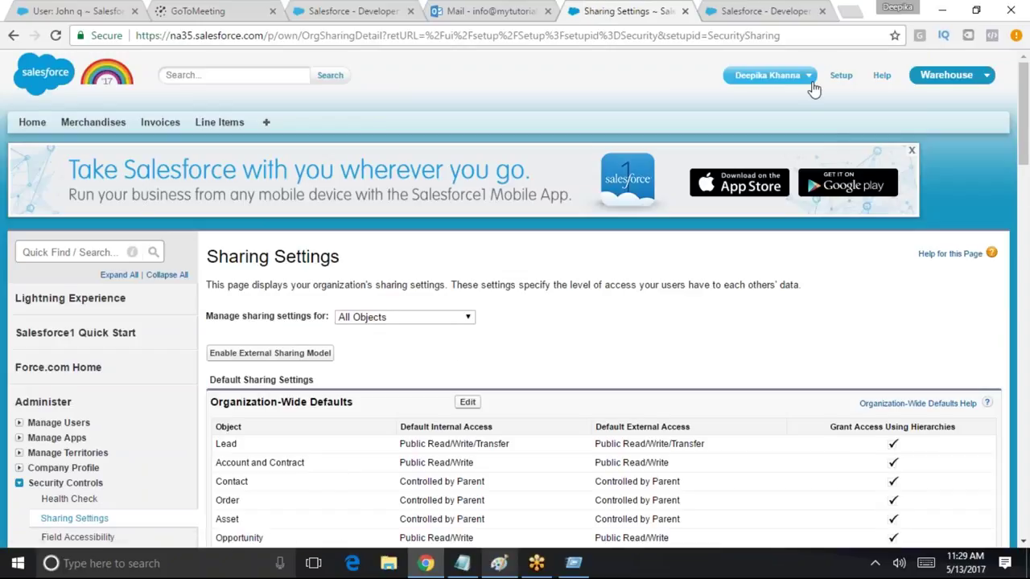
left_click(809, 76)
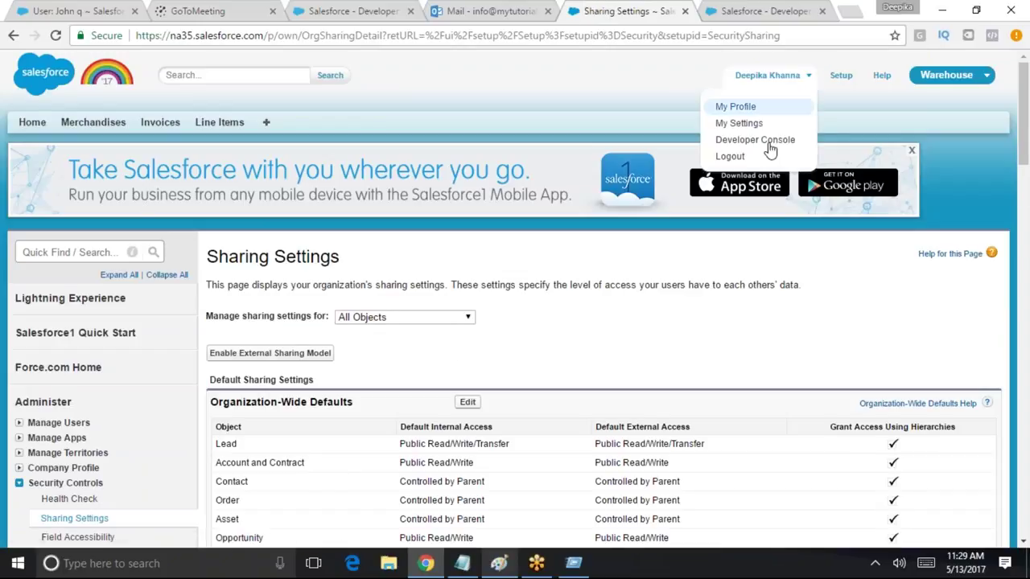
left_click(731, 156)
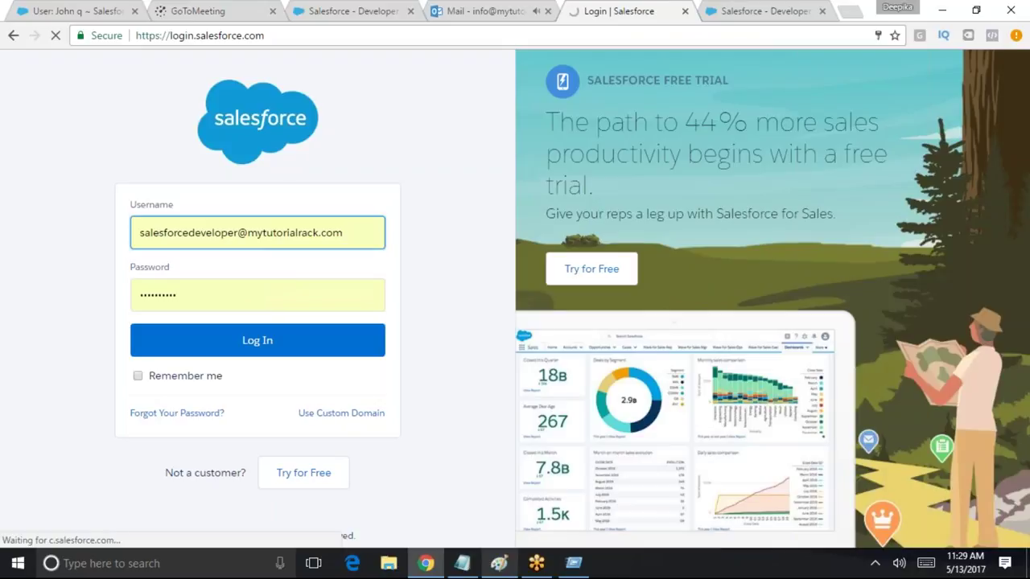
Sign in as the test user using the saved autofill login
left_click_drag(344, 233, 24, 237)
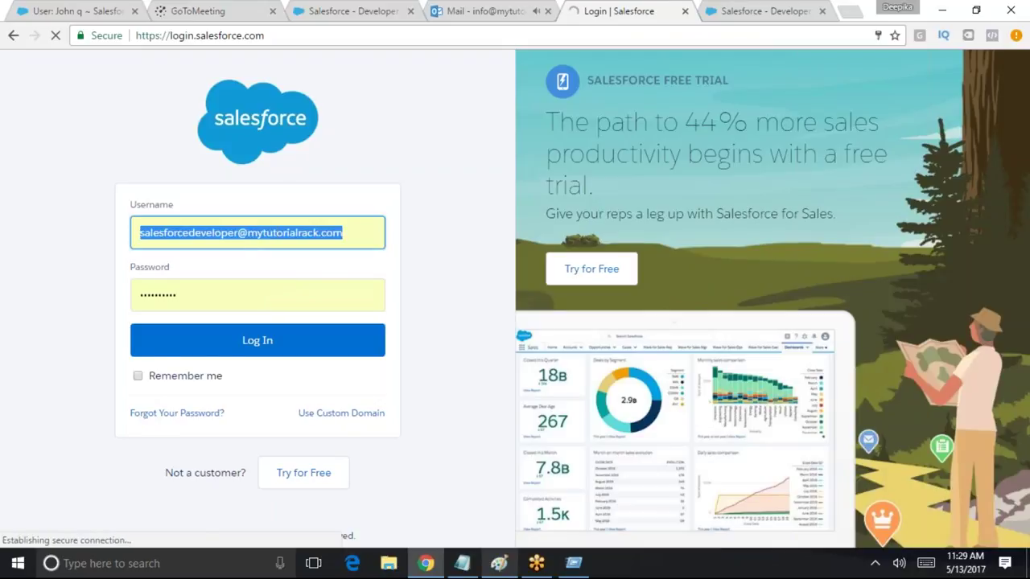
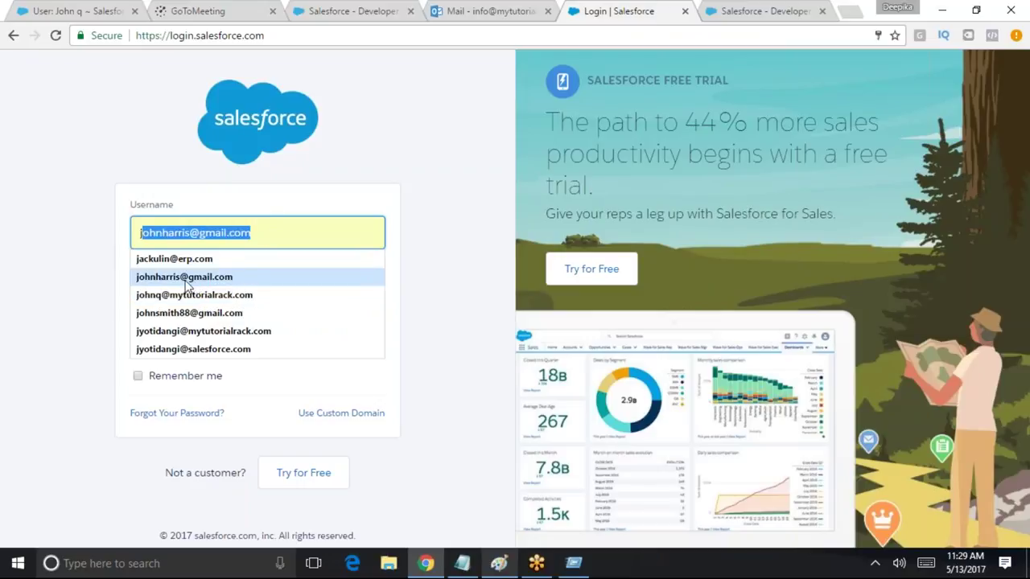
left_click(189, 294)
left_click(211, 338)
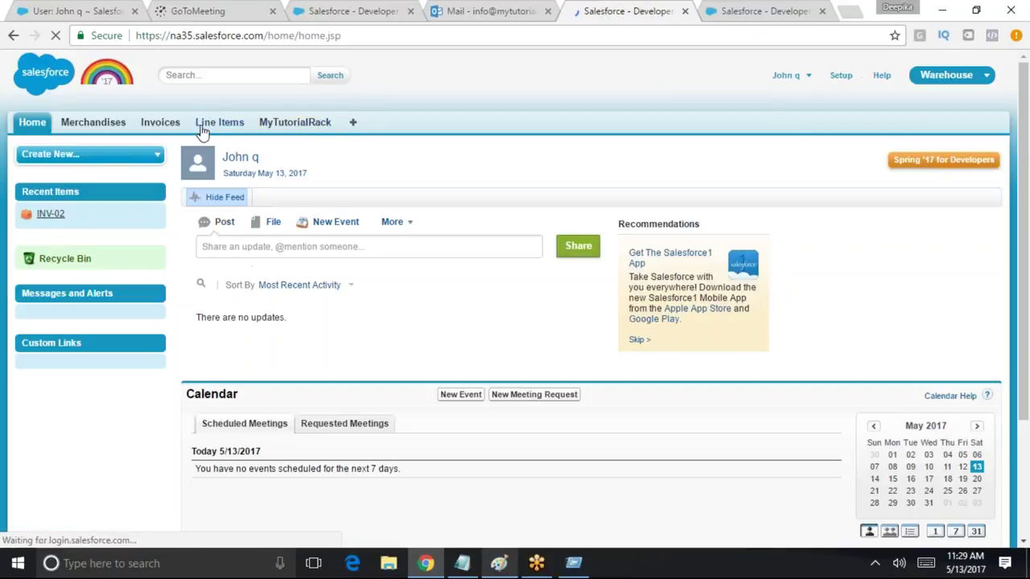
Start a new invoice with Status Open and attempt to save it
left_click(172, 127)
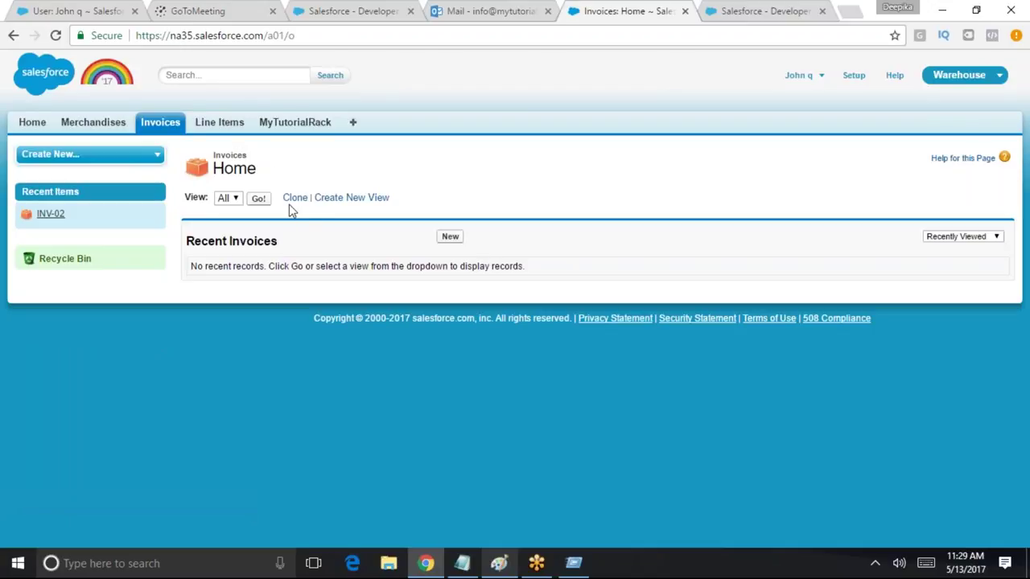
left_click(259, 197)
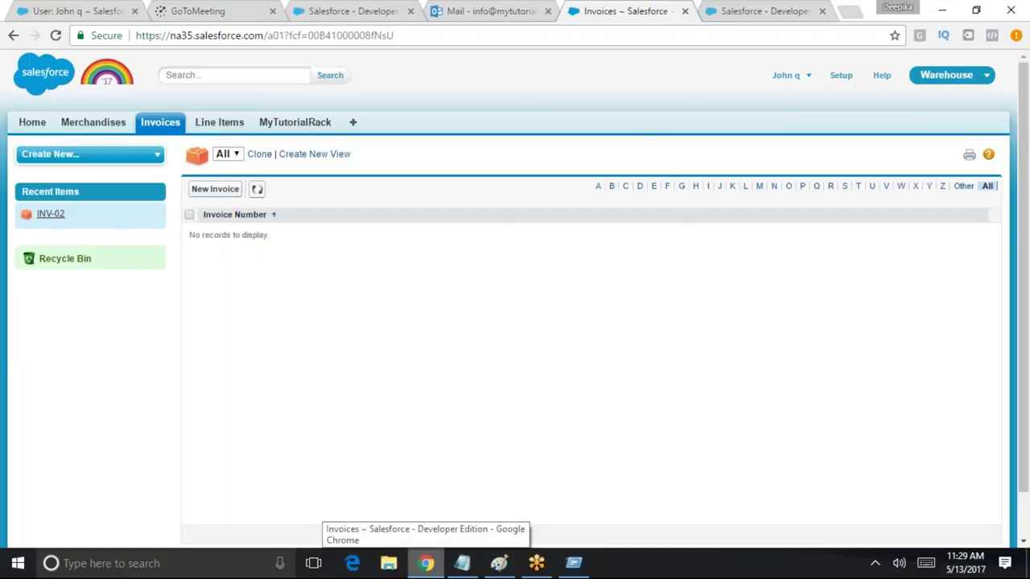
left_click(202, 189)
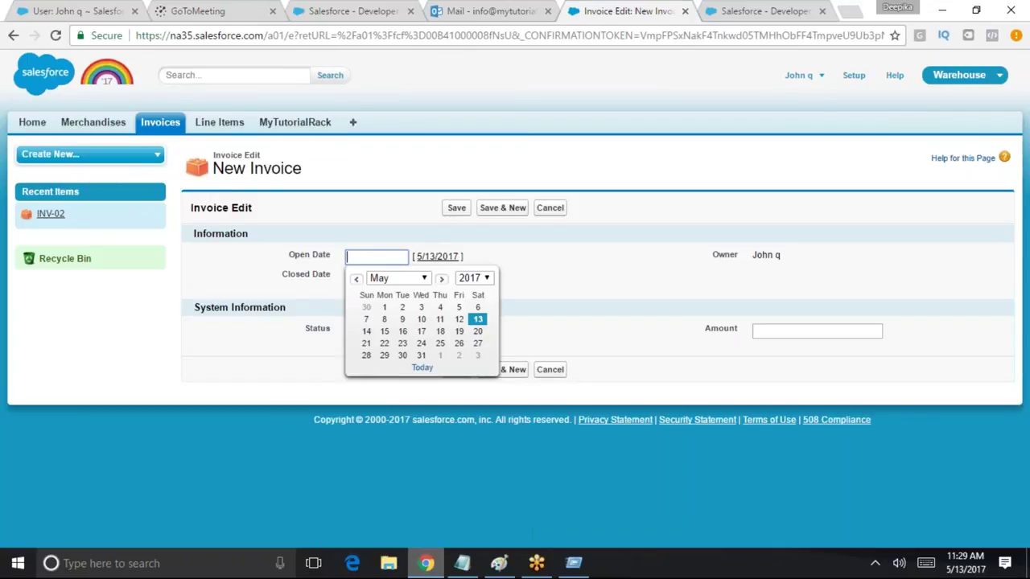
left_click(611, 293)
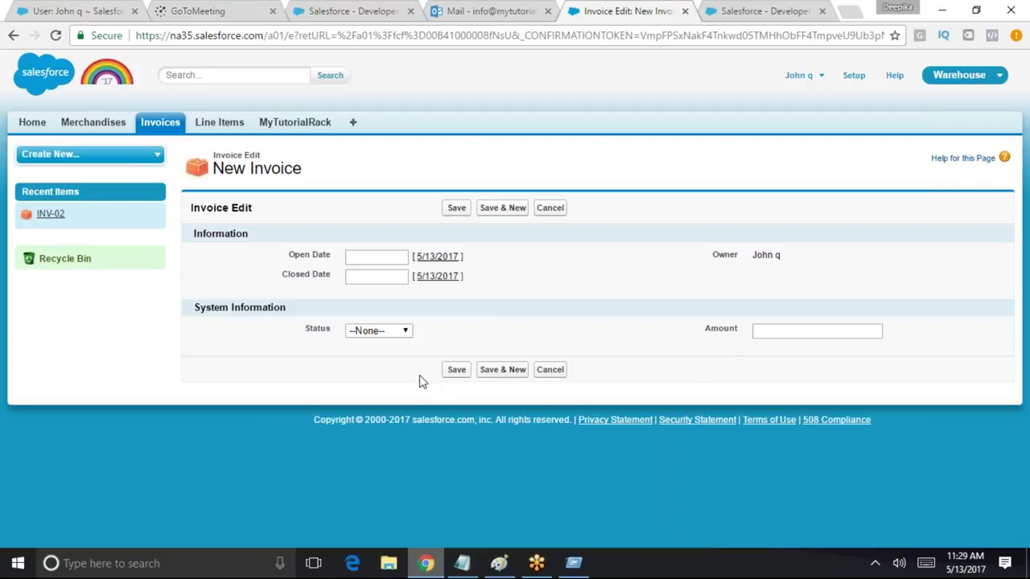
left_click(151, 122)
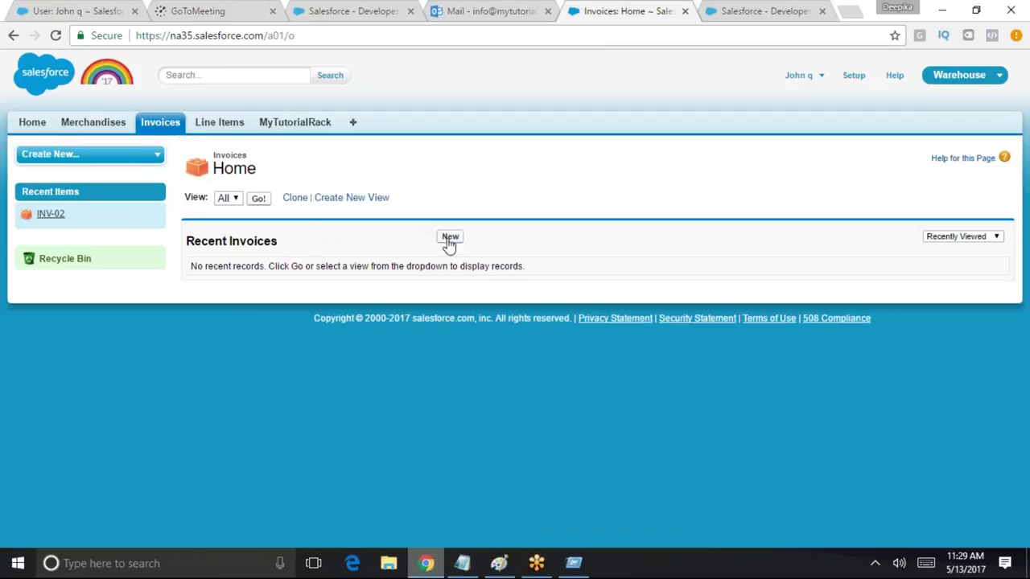
left_click(449, 238)
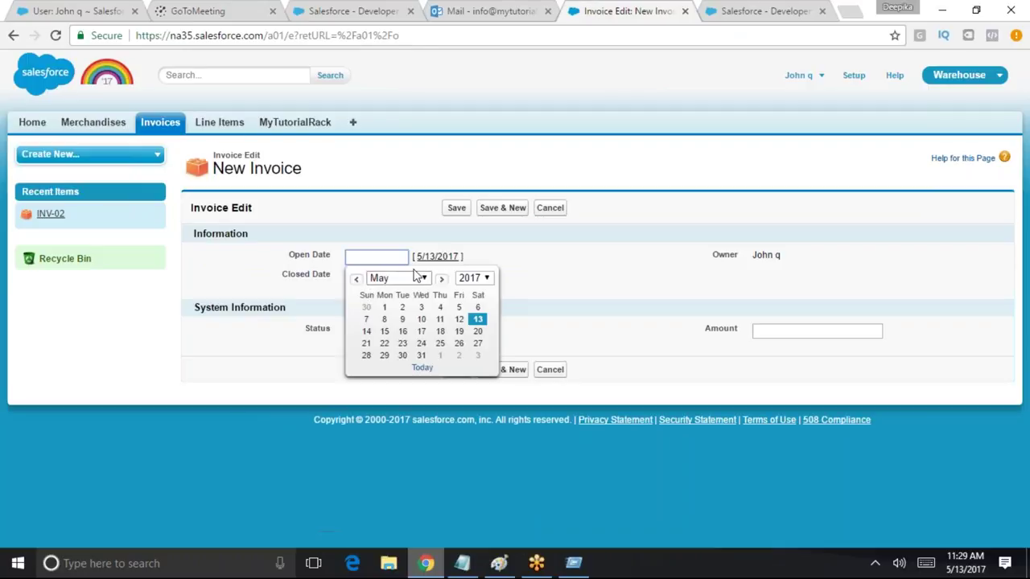
left_click(617, 287)
left_click(353, 257)
left_click(768, 332)
left_click(373, 331)
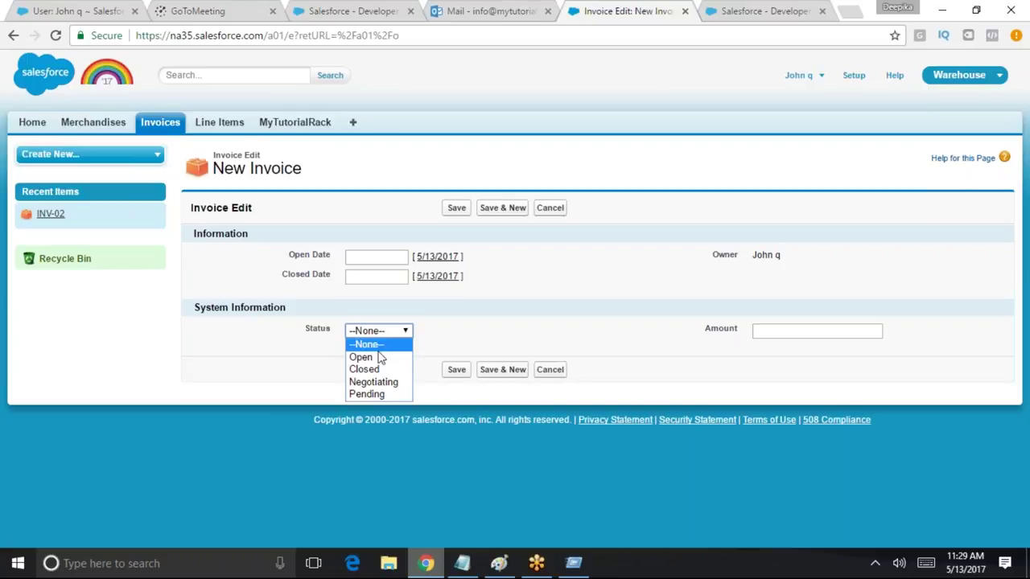
left_click(388, 360)
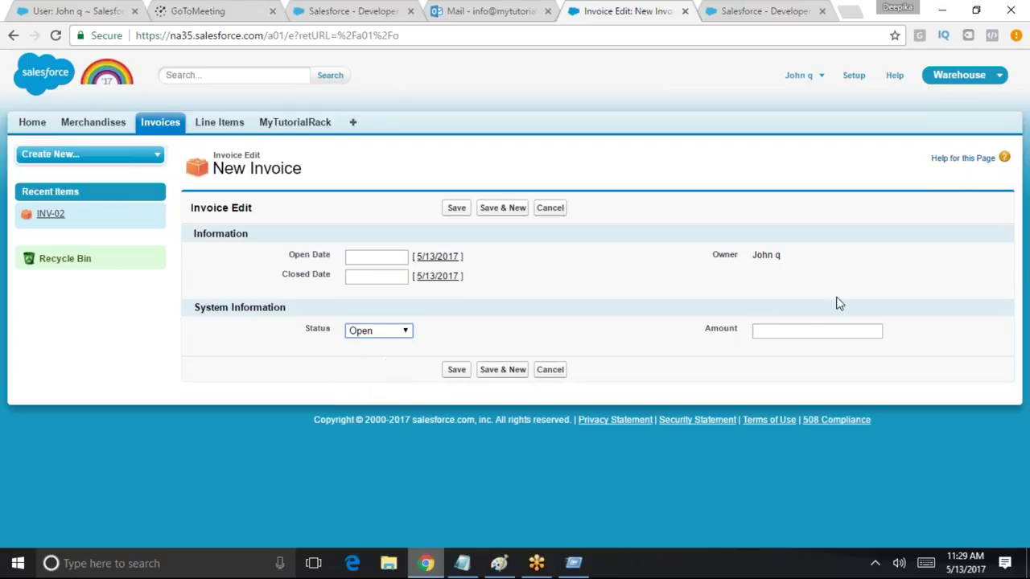
left_click(769, 332)
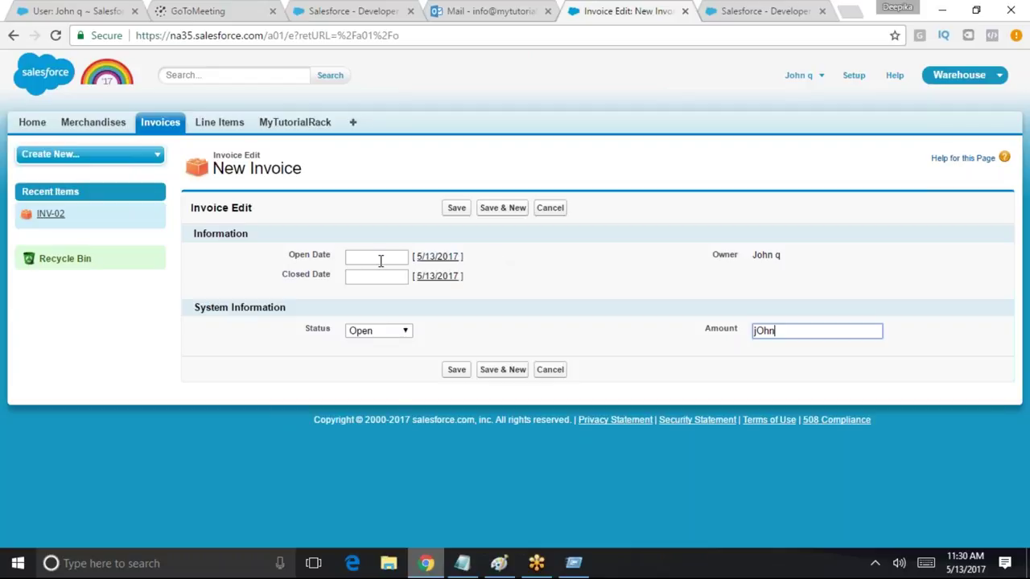
left_click(452, 375)
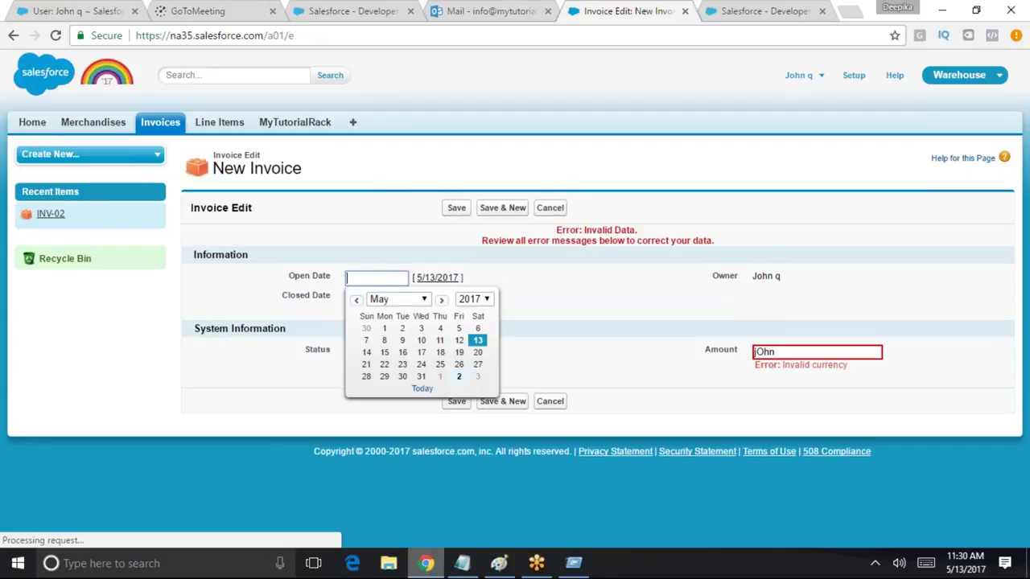
Fix the invoice: dates 5/13/2017 to 5/20/2017, Amount 12, and save as INV-07
double_click(827, 354)
key("BackSpace")
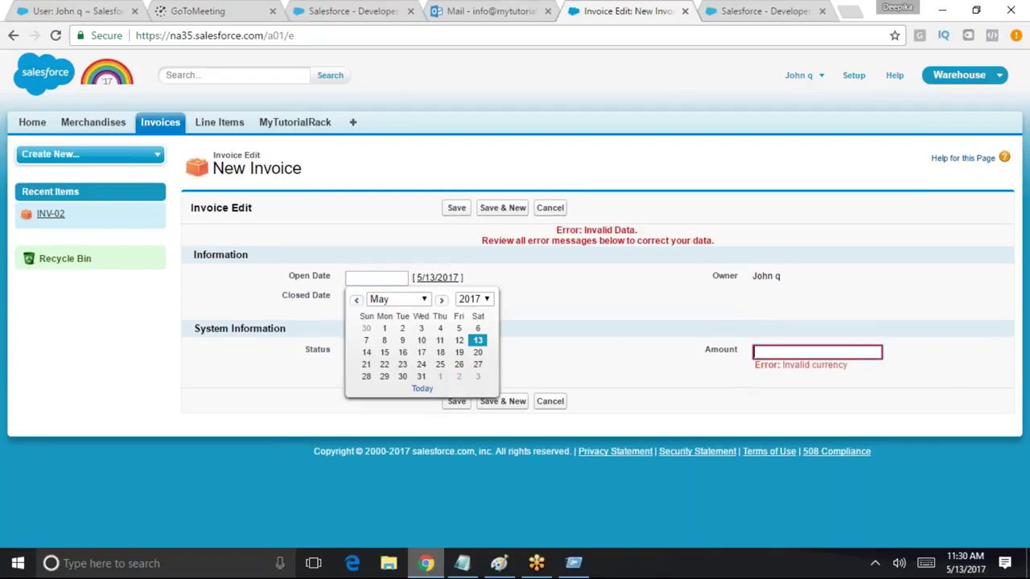
left_click(366, 276)
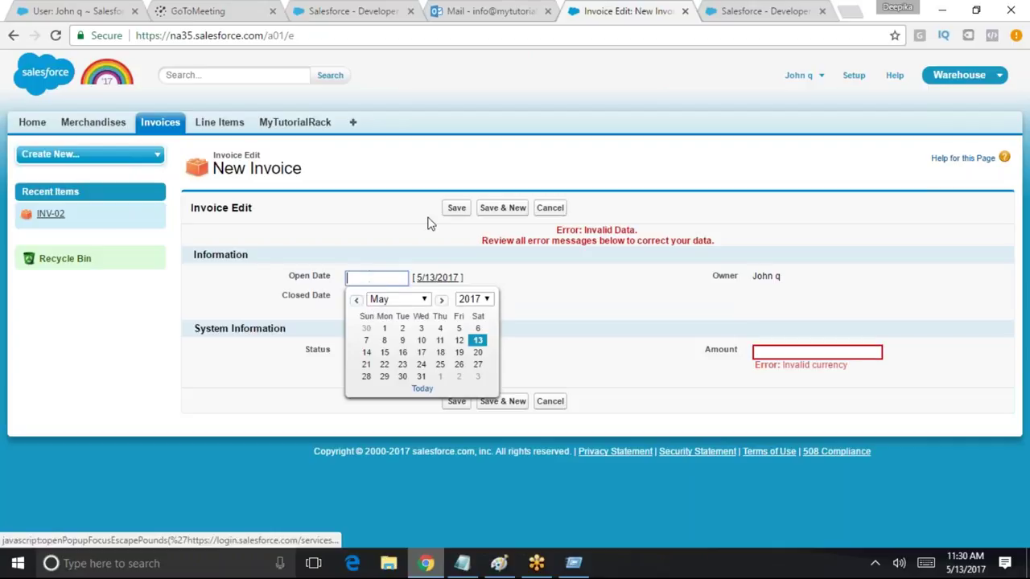
left_click(543, 319)
left_click(354, 276)
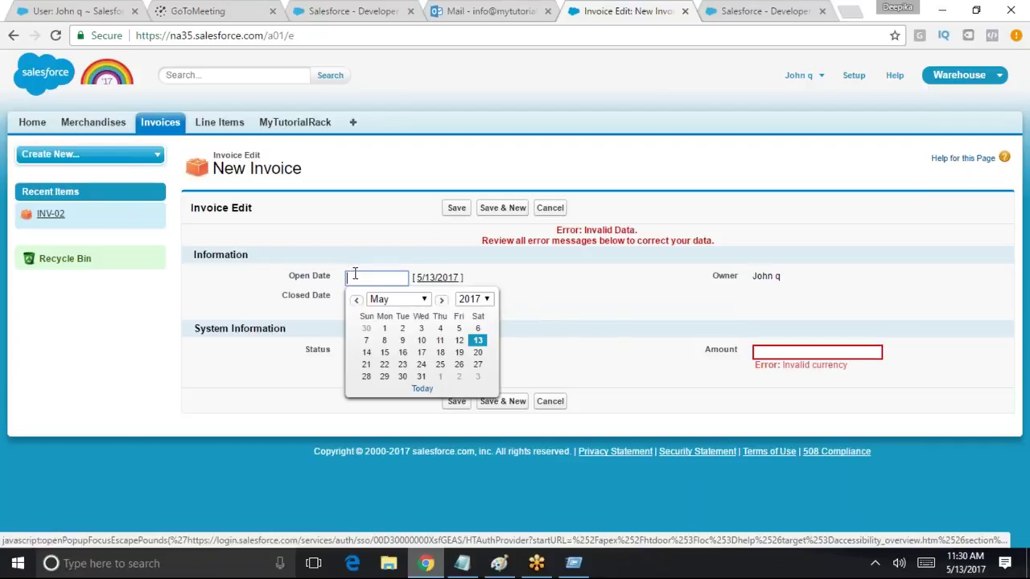
left_click(478, 340)
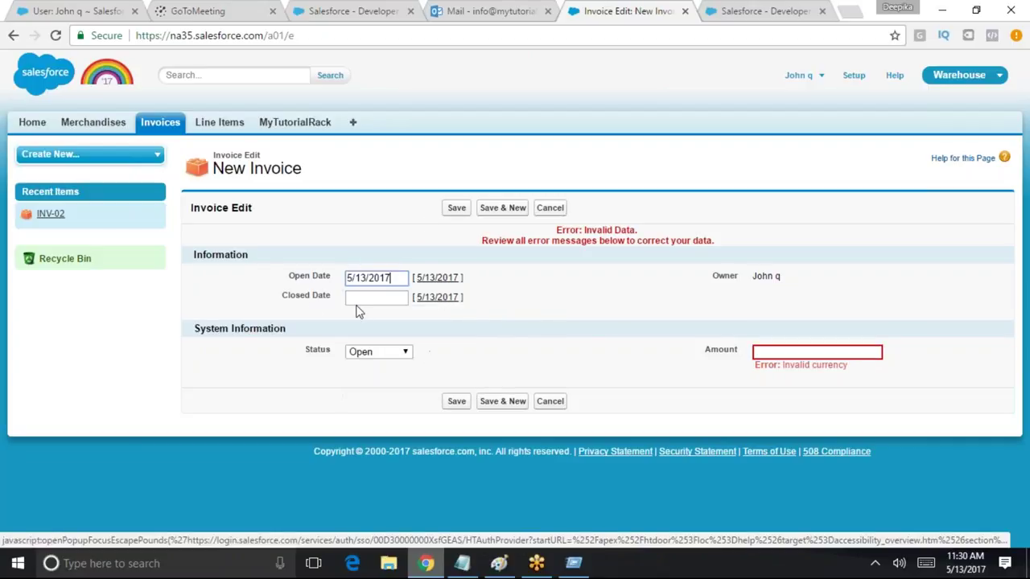
left_click(404, 296)
left_click(477, 371)
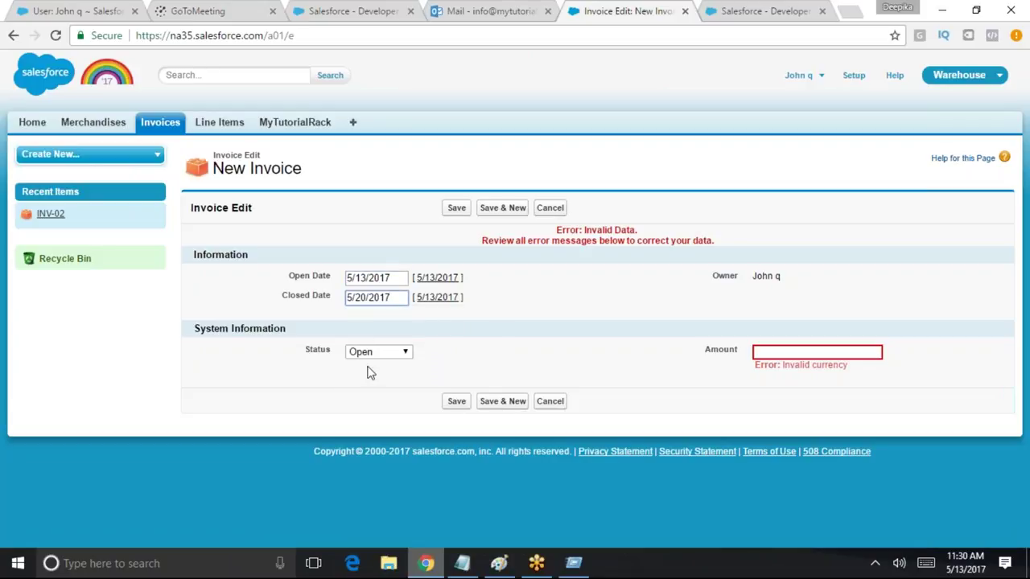
left_click(840, 352)
type("12")
left_click(457, 400)
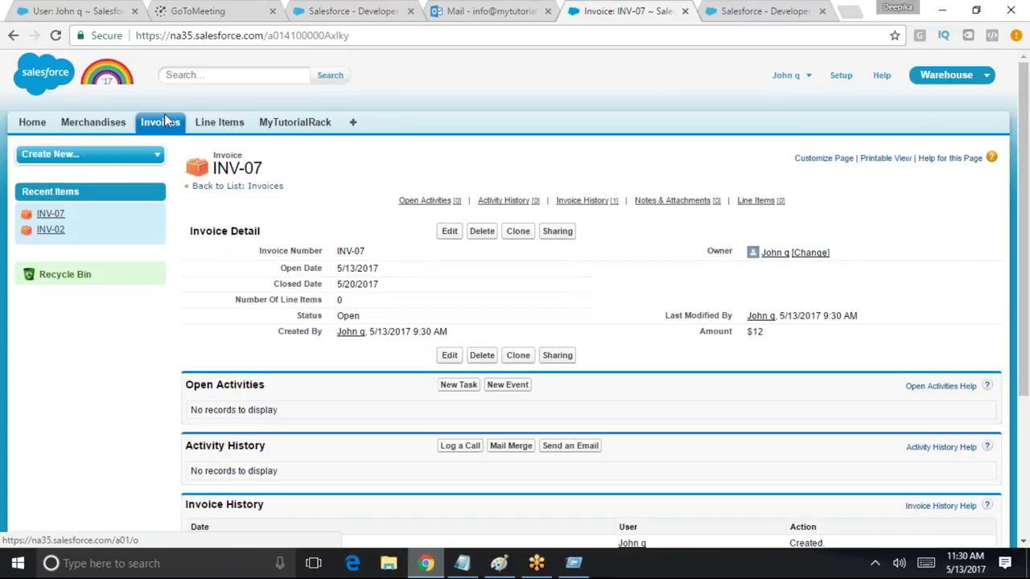
Create invoice INV-08 from 5/25/2017 to 5/30/2017, Status Open, Amount 100, then return to Invoices
left_click(155, 122)
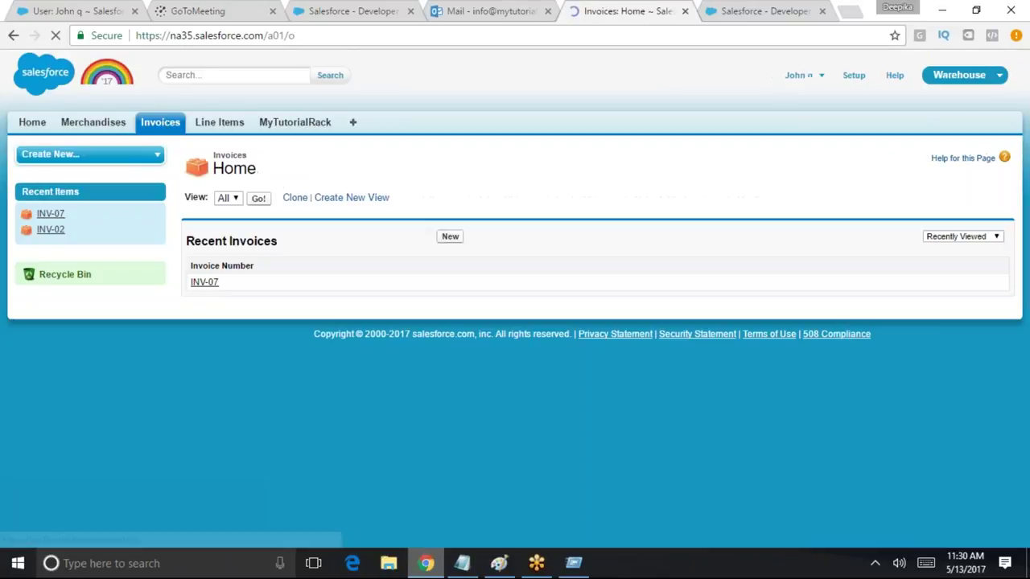
left_click(258, 200)
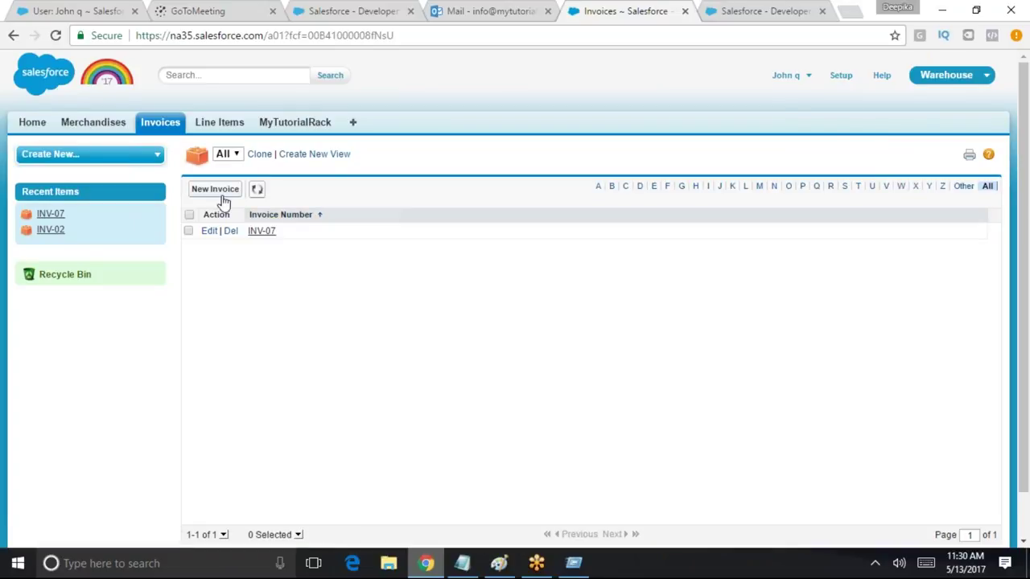
left_click(223, 196)
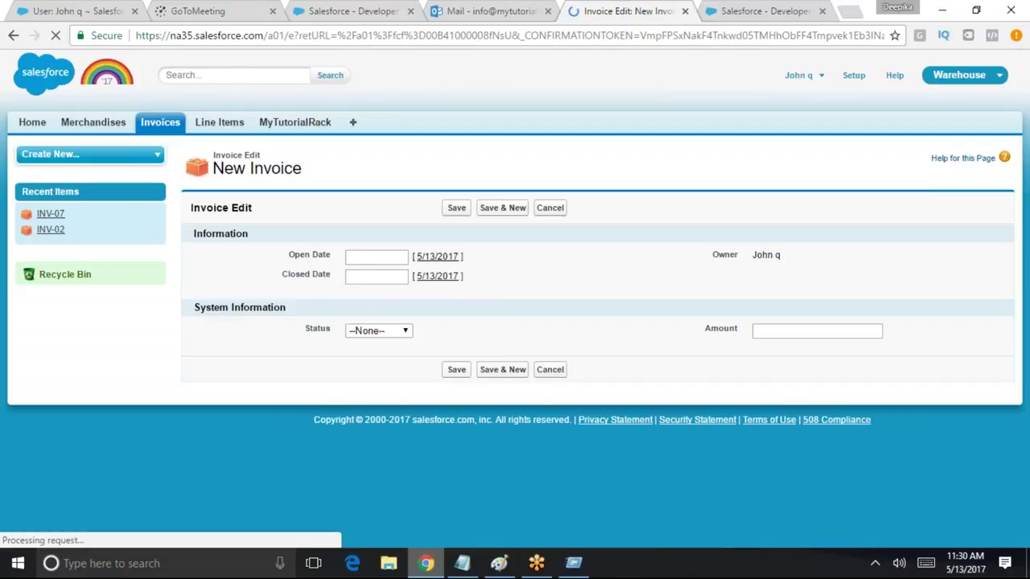
left_click(440, 342)
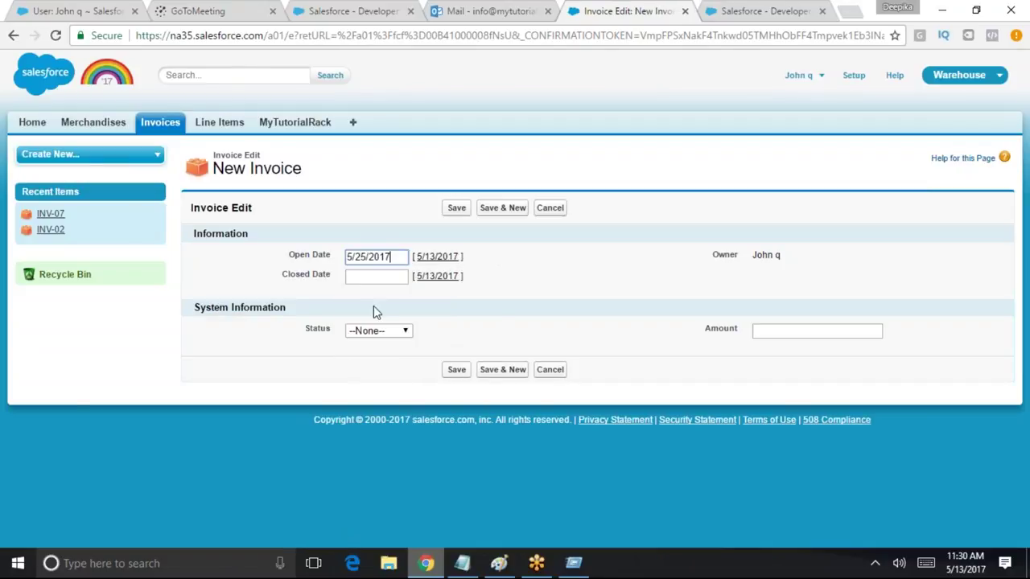
left_click(378, 277)
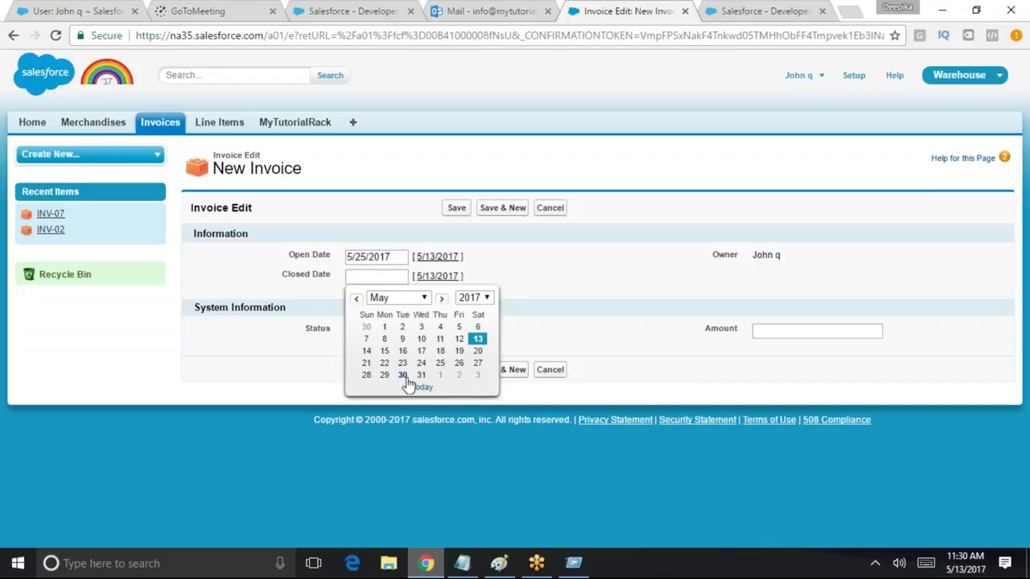
left_click(403, 376)
left_click(384, 333)
left_click(367, 357)
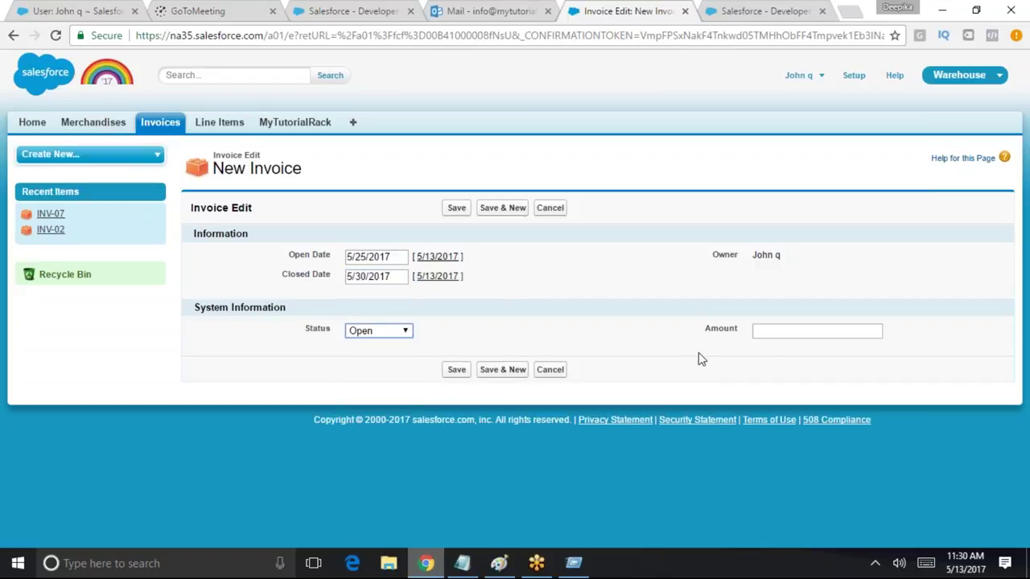
left_click(765, 331)
type("100")
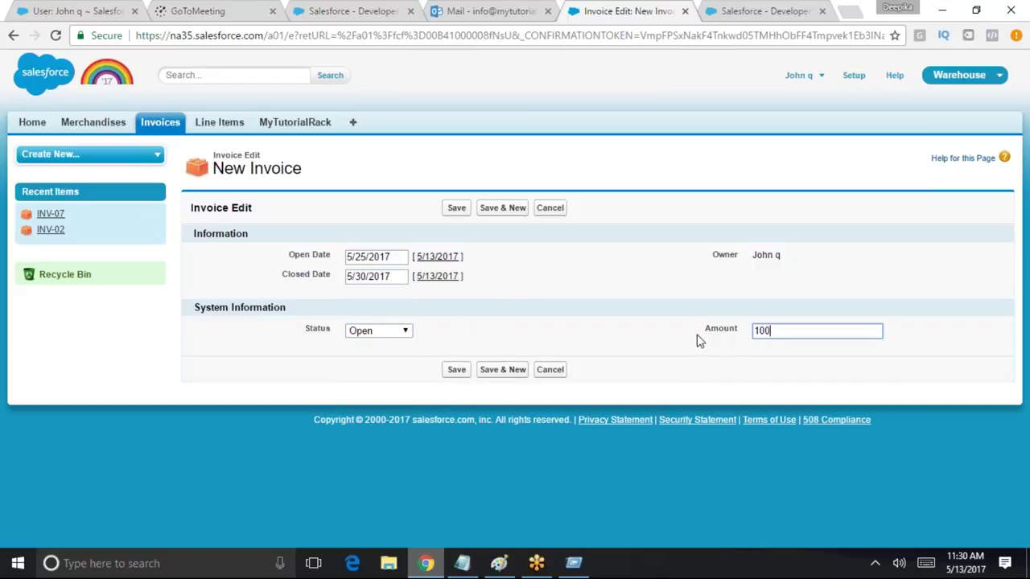
left_click(447, 371)
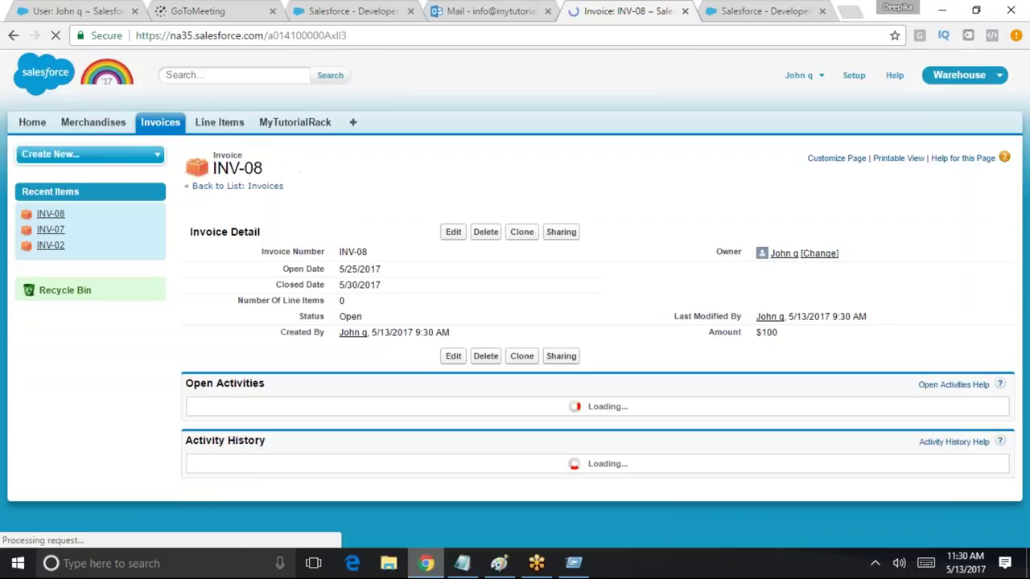
left_click(170, 127)
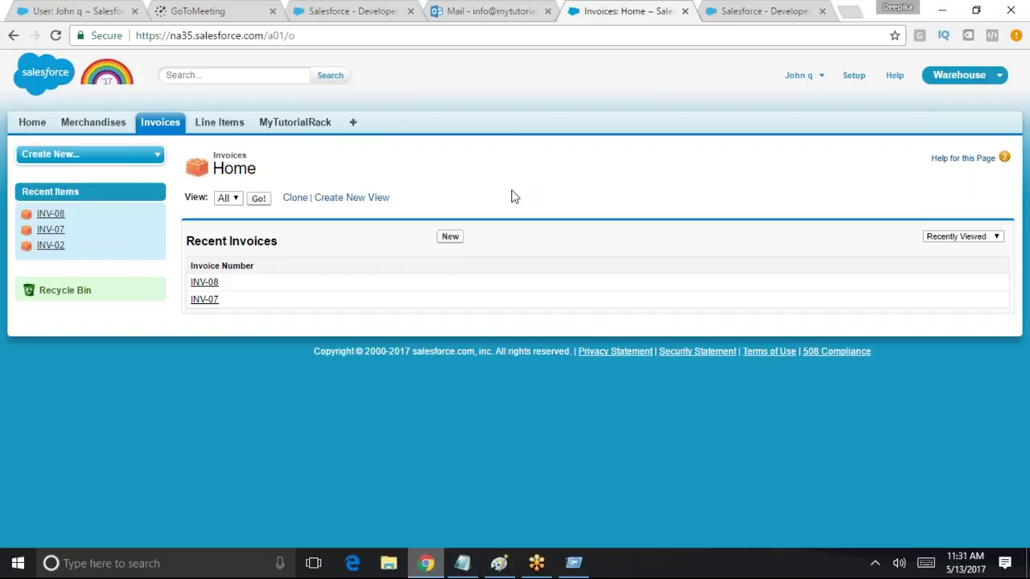
Log out, then log back in with the administrator's saved username from the autofill suggestions
left_click(820, 80)
left_click(798, 142)
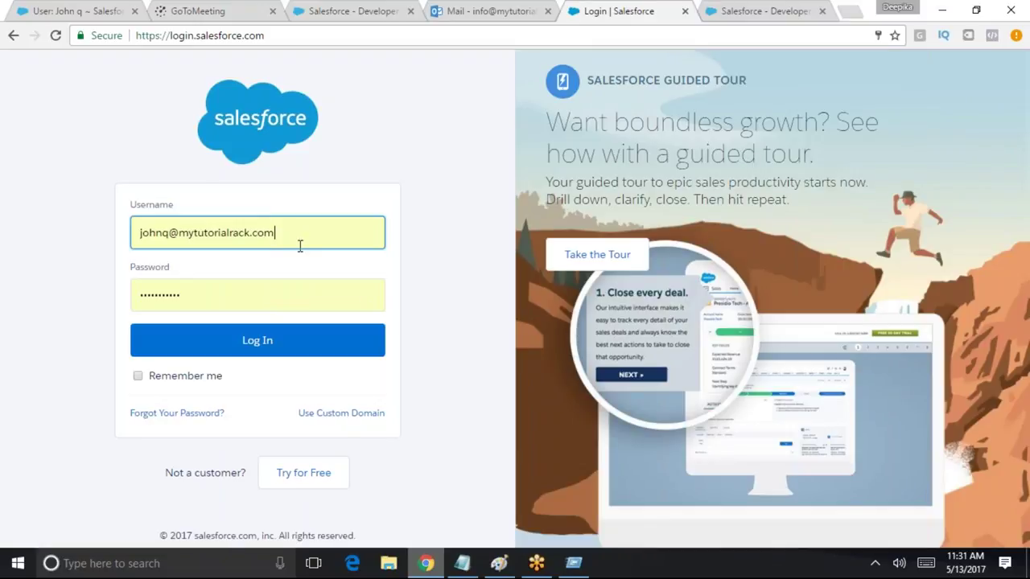
left_click_drag(299, 246, 55, 233)
type("jy")
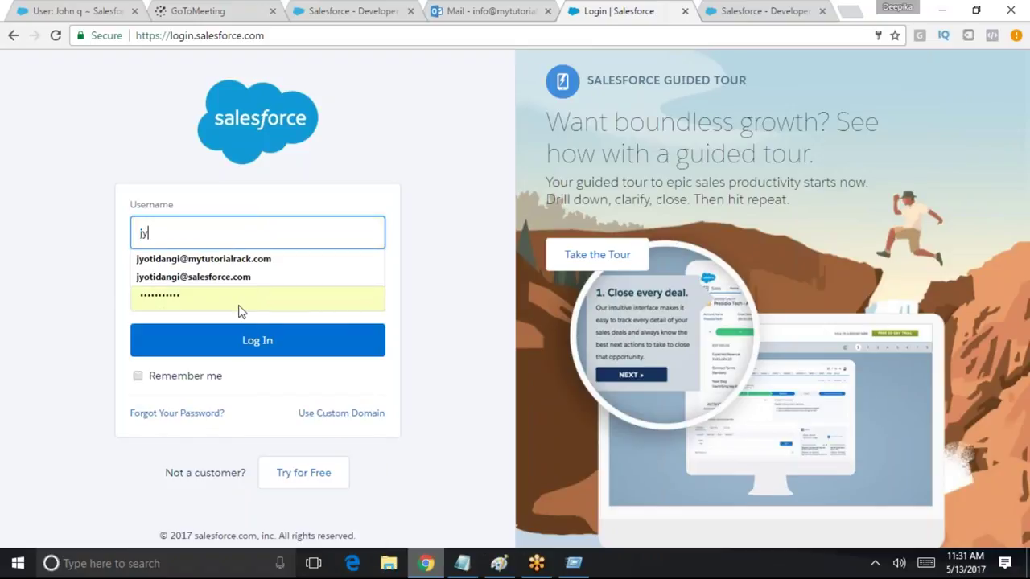
key("Down")
key("Return")
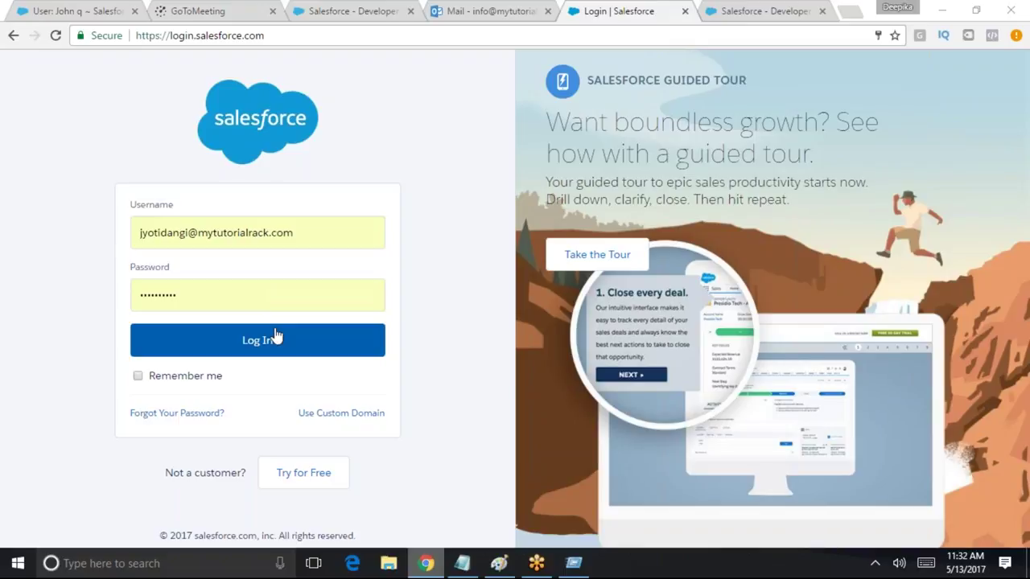
left_click(275, 344)
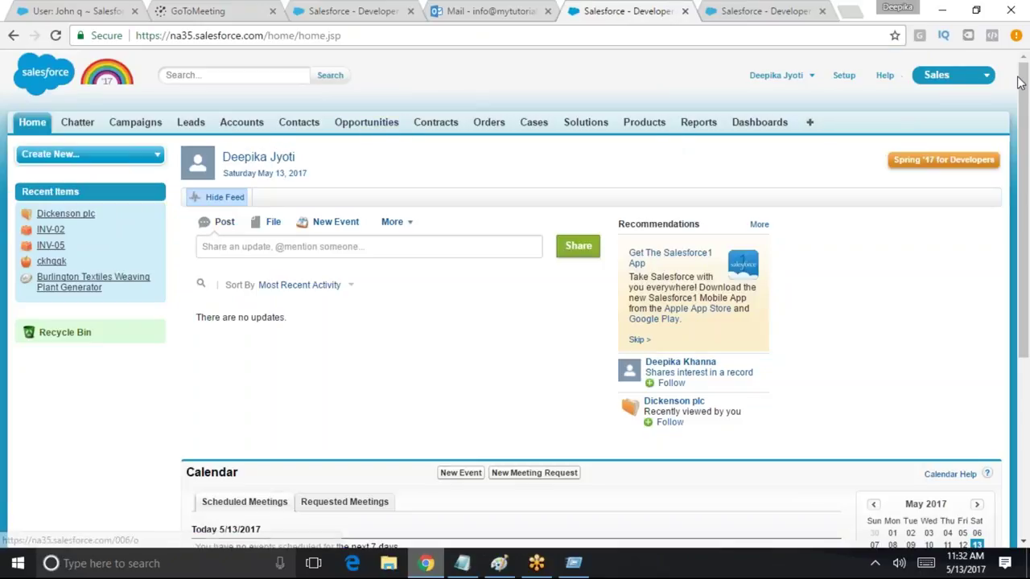
Switch to the Warehouse app, view the All invoices list, and start a New Invoice
left_click(812, 78)
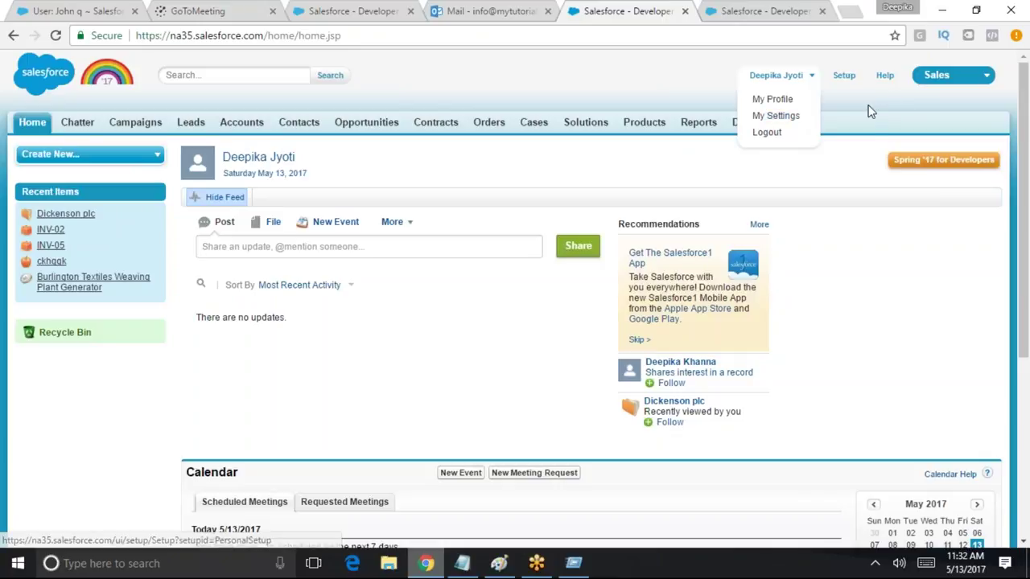
left_click(933, 76)
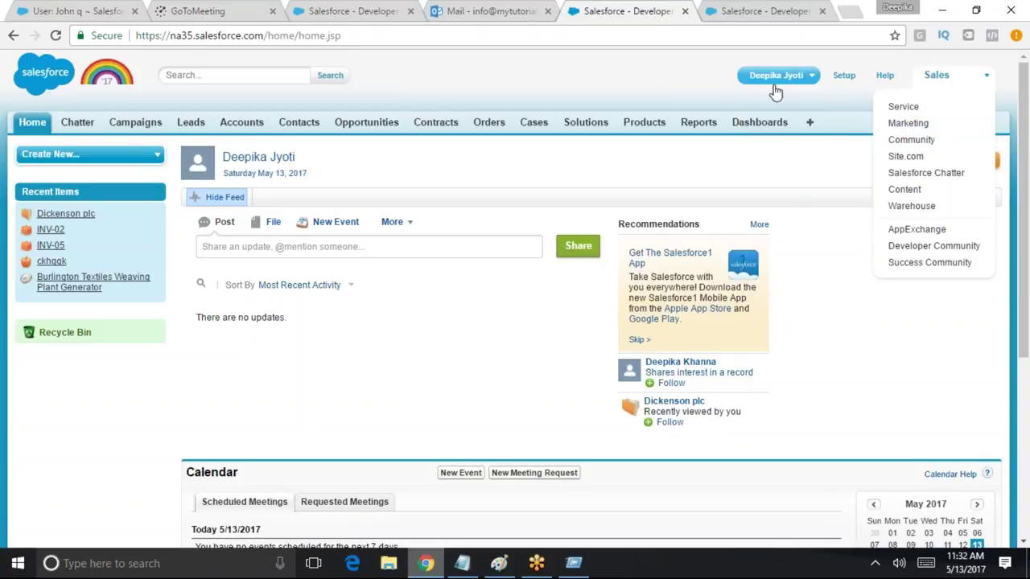
left_click(911, 206)
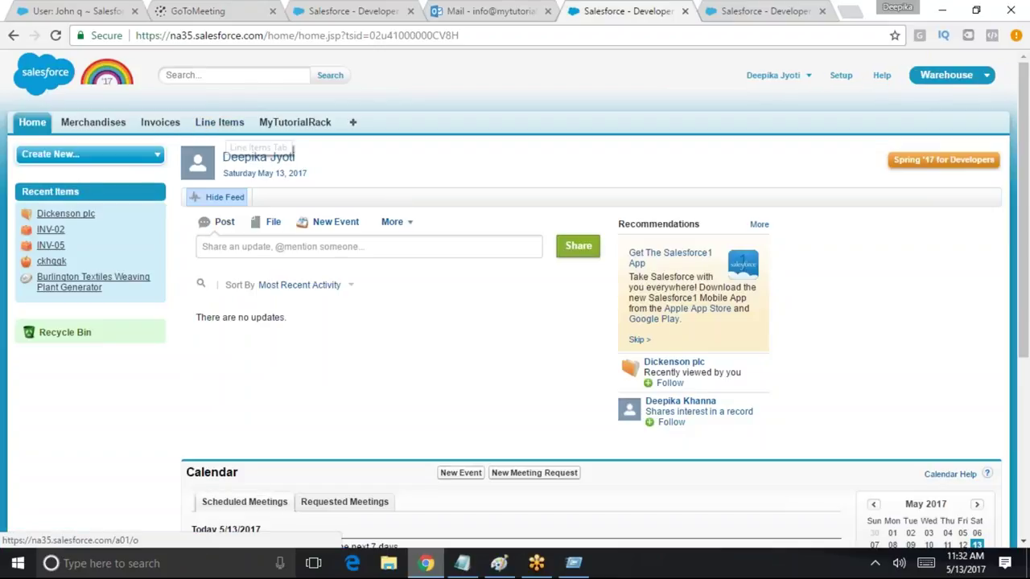
left_click(165, 124)
left_click(257, 199)
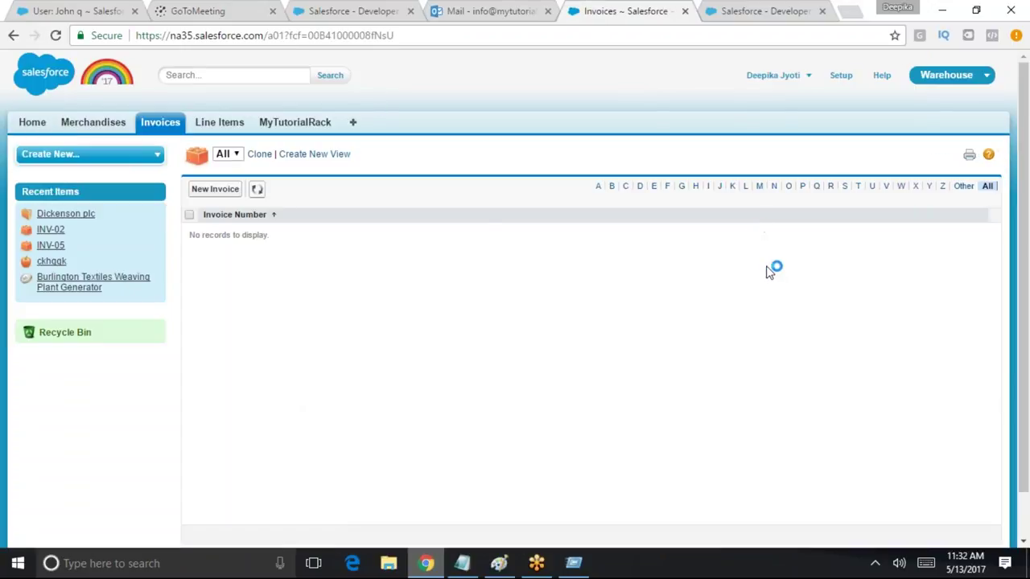
left_click(216, 187)
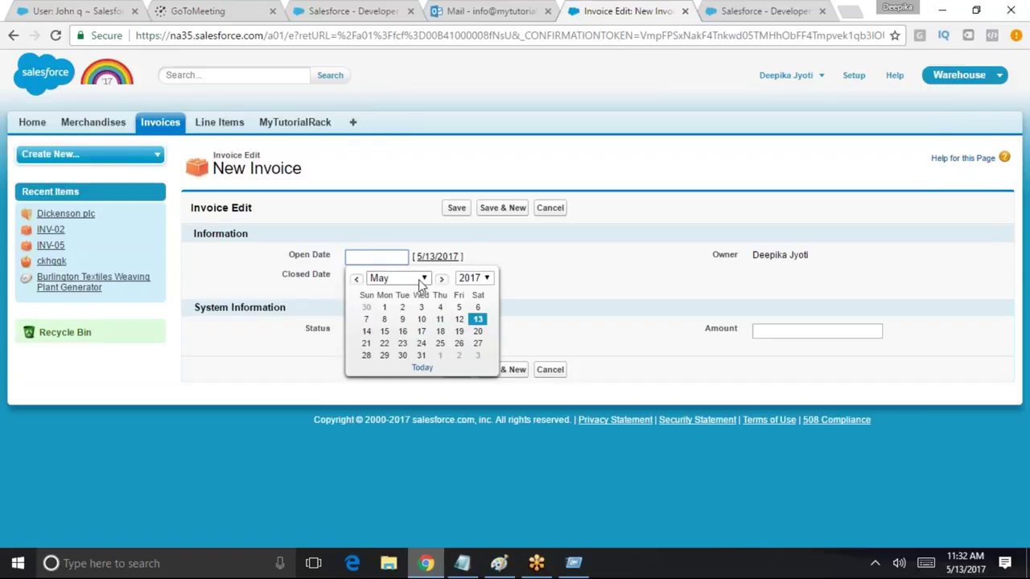
Enter Open Date 6/1/2017, Closed Date 5/8/2017, status Closed and amount 50, then save
left_click(416, 278)
left_click(402, 352)
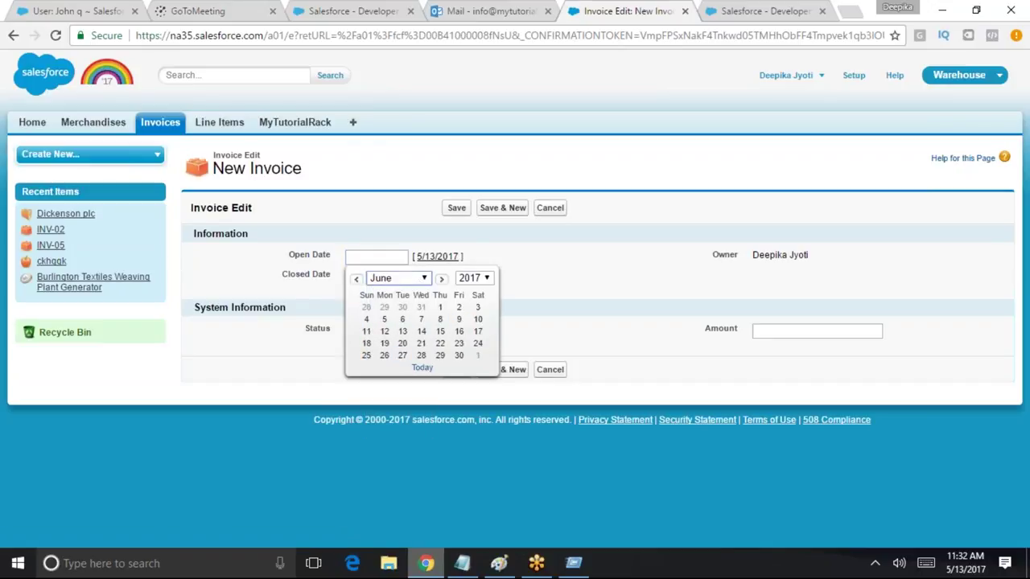
left_click(440, 307)
left_click(391, 275)
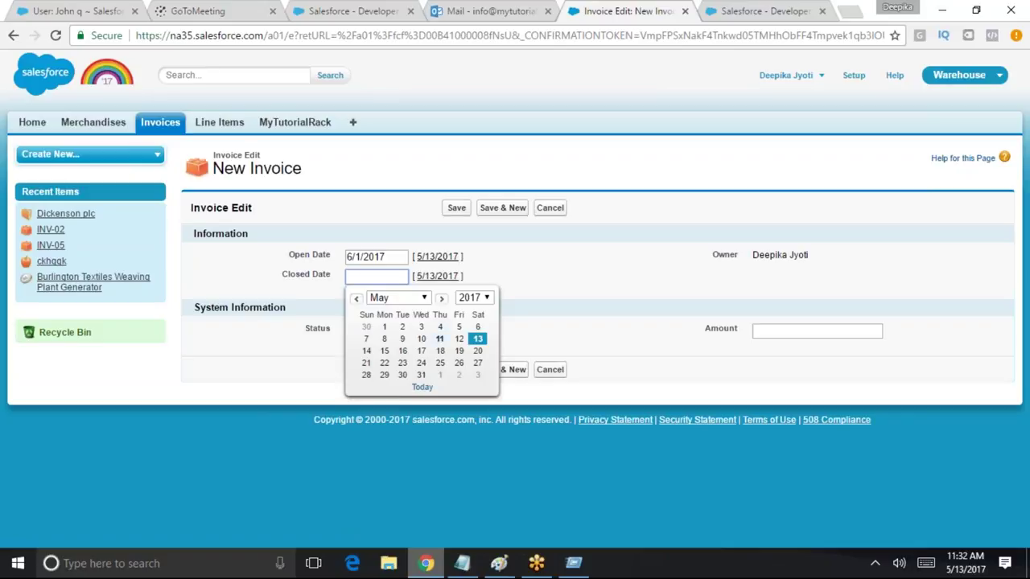
left_click(384, 338)
left_click(379, 331)
left_click(370, 368)
left_click(771, 332)
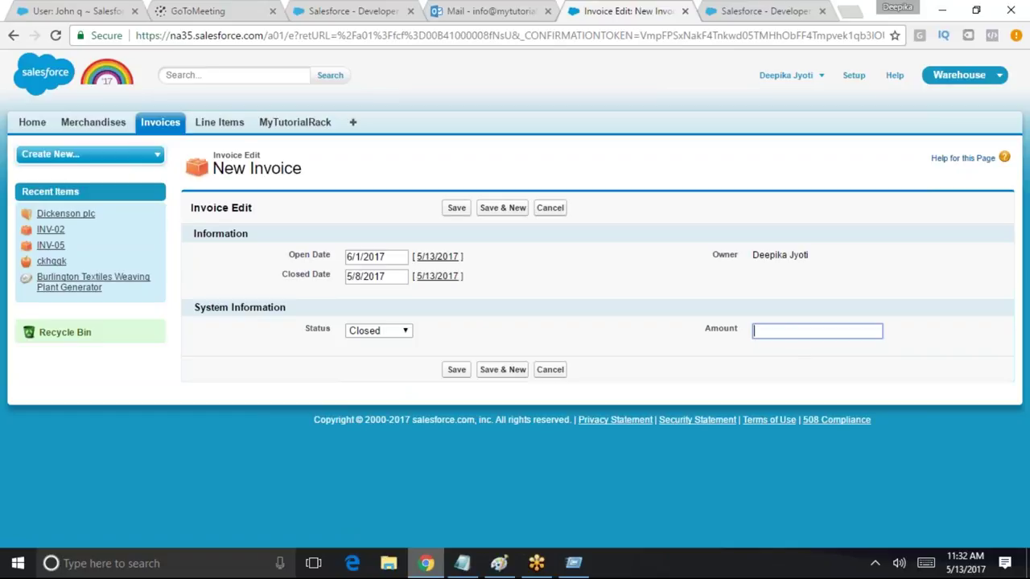
type("50")
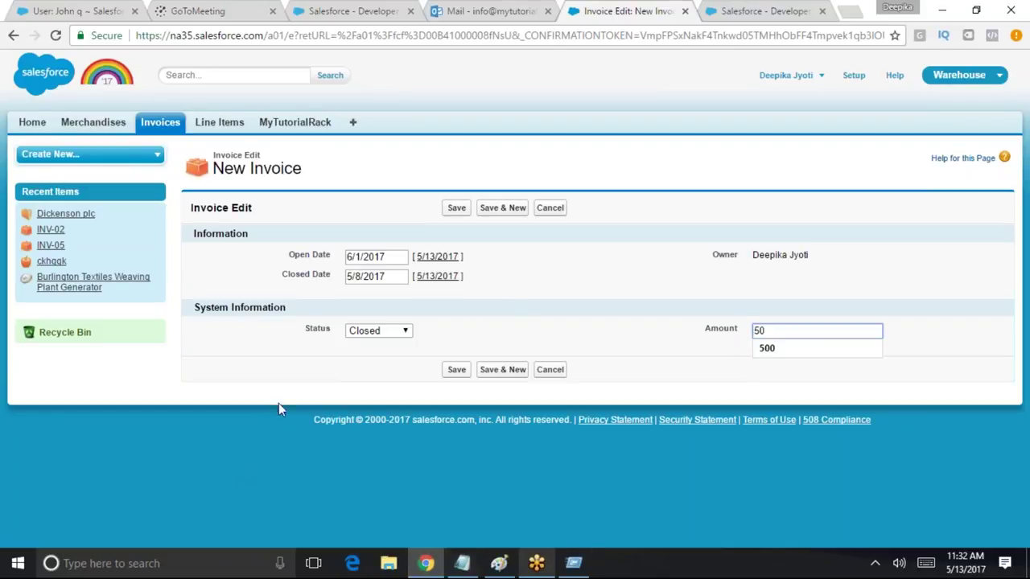
left_click(457, 370)
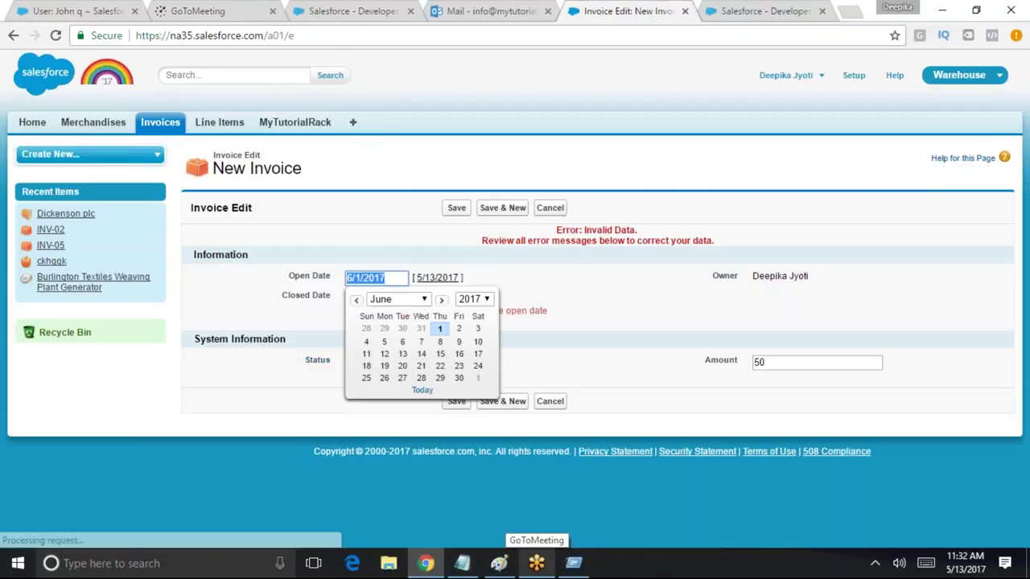
Correct the Closed Date to 6/22/2017 and save the invoice again
left_click(650, 356)
left_click(396, 297)
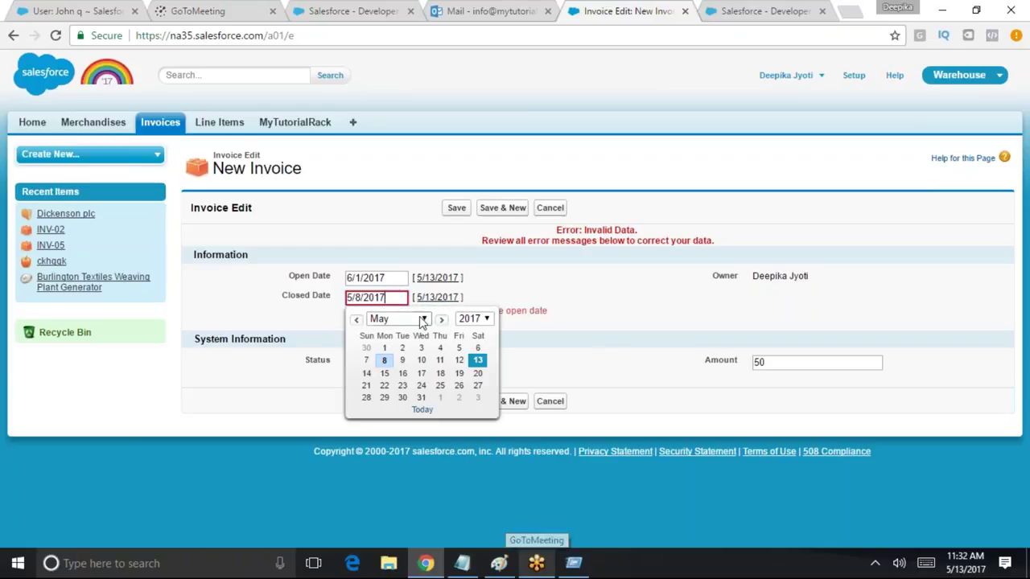
left_click(441, 321)
left_click(441, 385)
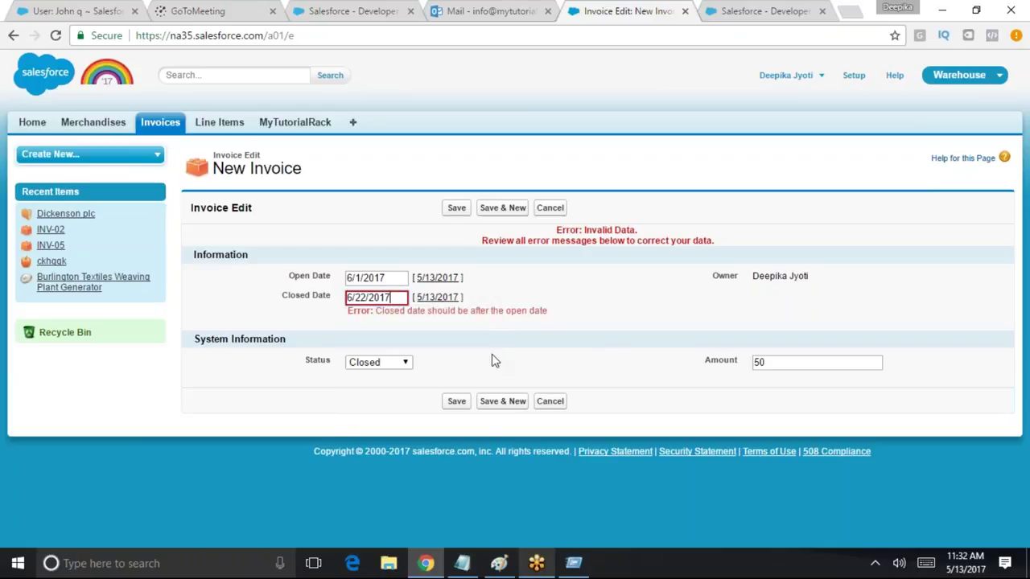
left_click(459, 399)
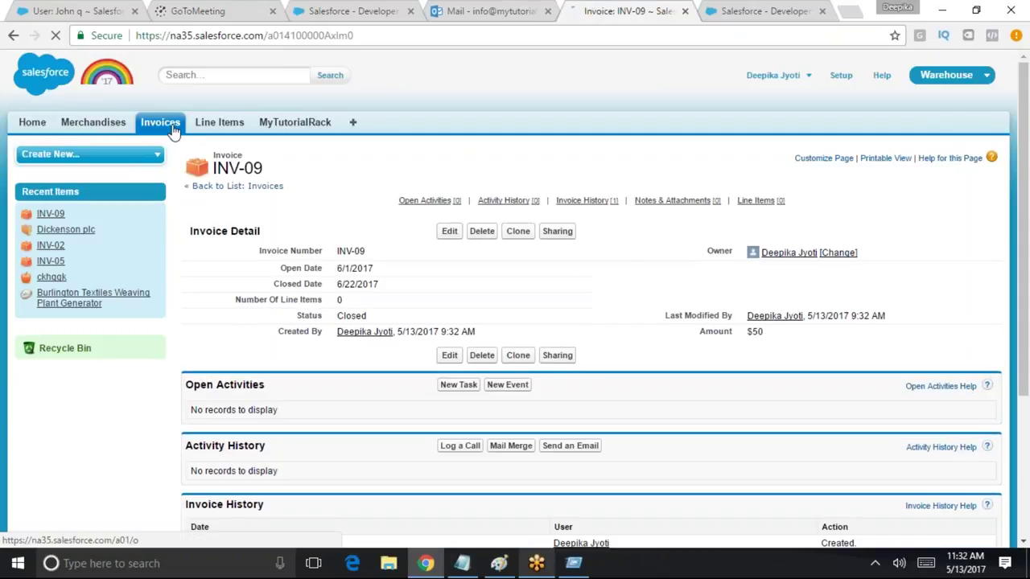
Start a new invoice from the Invoices tab with Open Date 6/15/2017 and Closed Date 6/20/2017
left_click(171, 129)
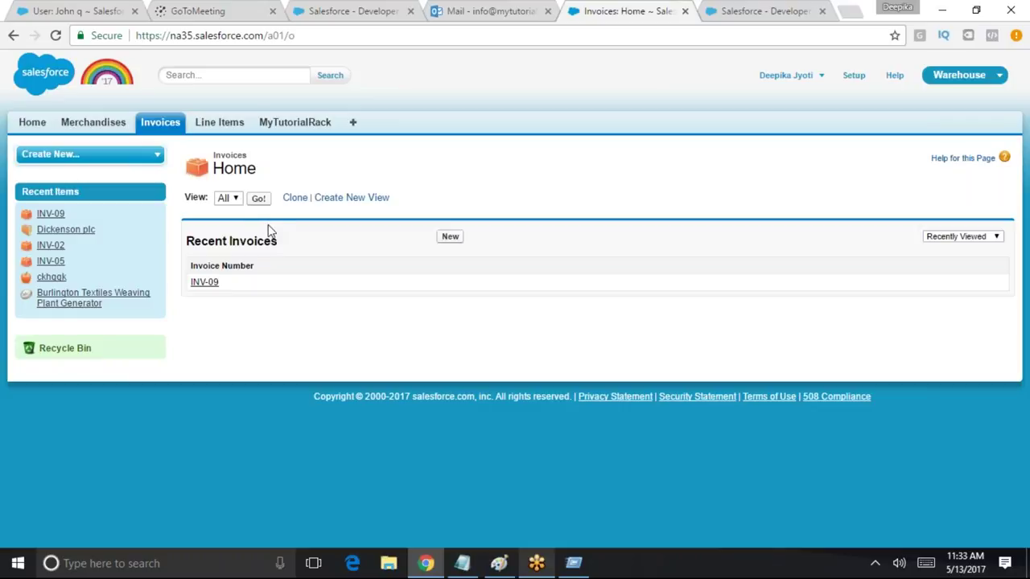
left_click(450, 236)
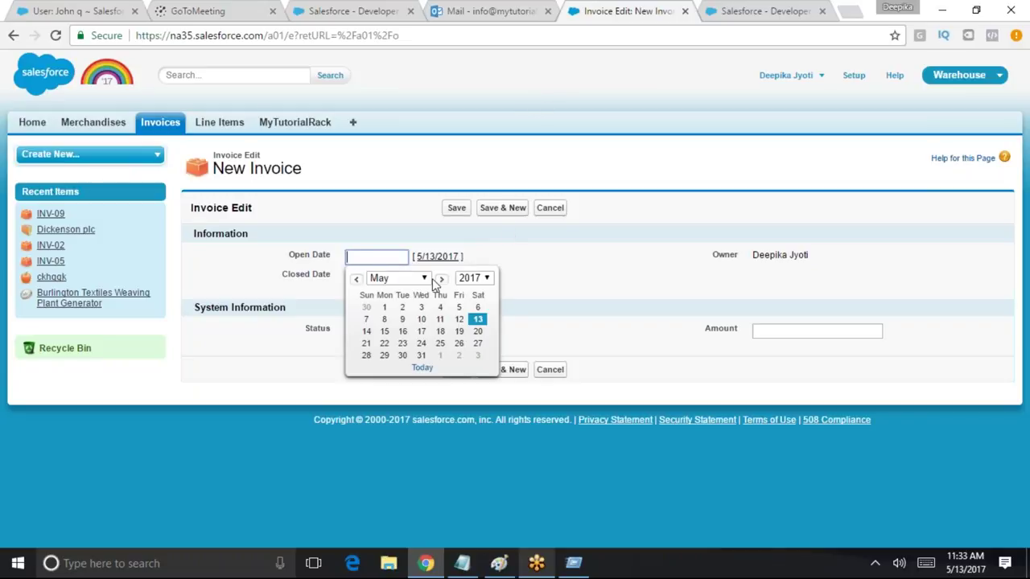
left_click(442, 278)
left_click(440, 330)
left_click(378, 276)
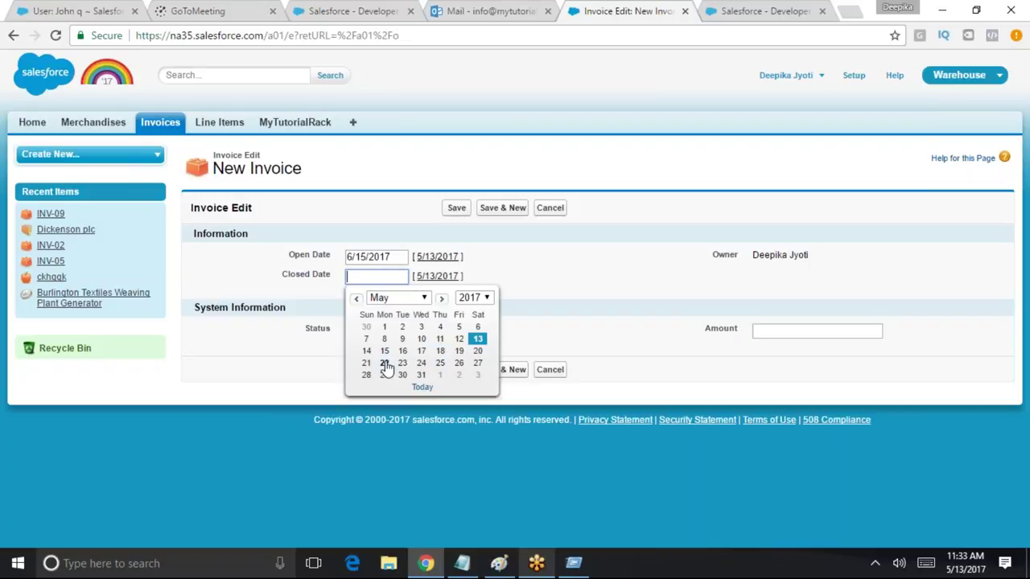
left_click(441, 299)
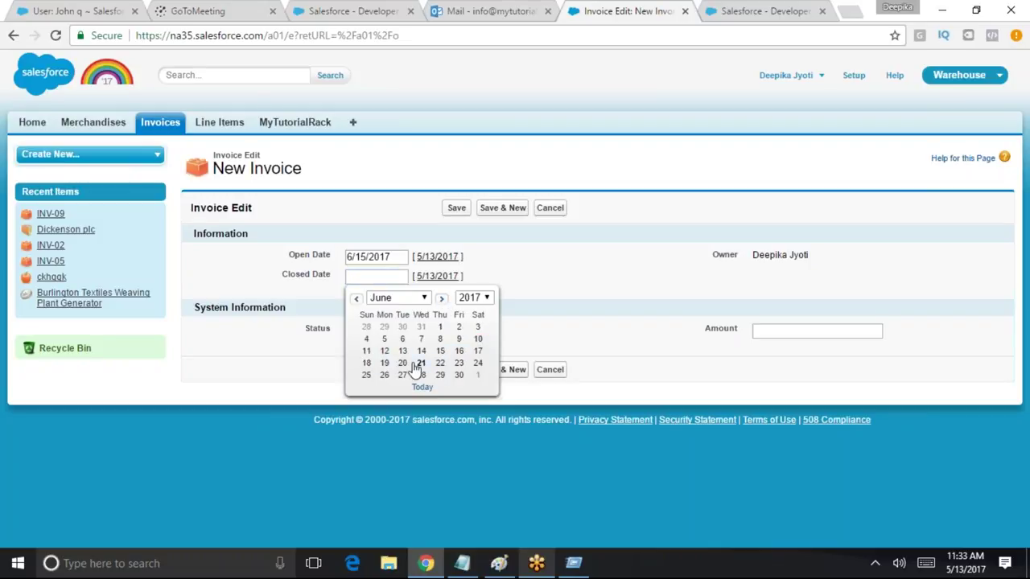
left_click(403, 364)
Set status Open and amount 52, save the invoice, and switch to the Paint notes
left_click(392, 331)
left_click(378, 357)
left_click(455, 371)
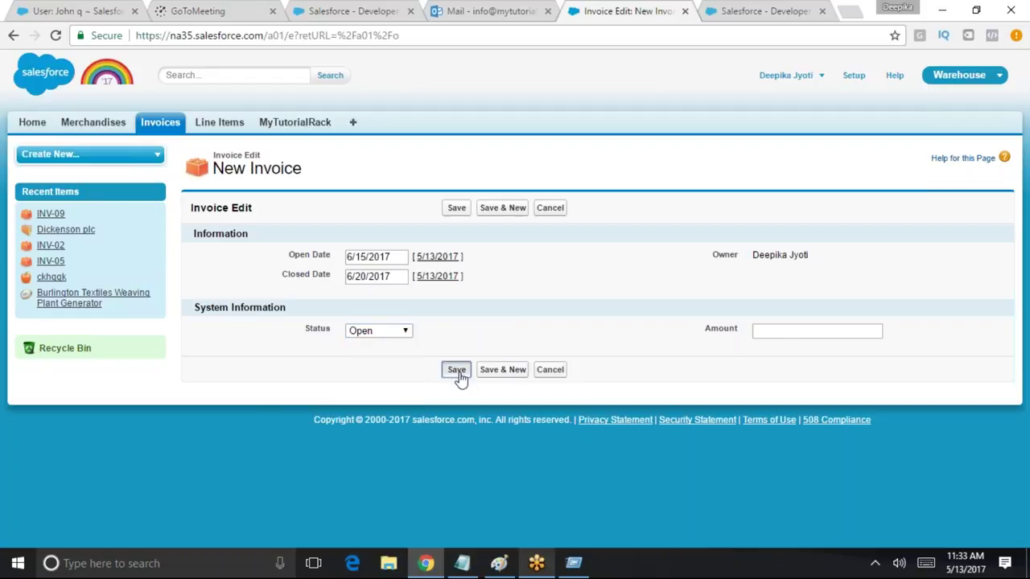
left_click(782, 332)
type("52")
left_click(456, 369)
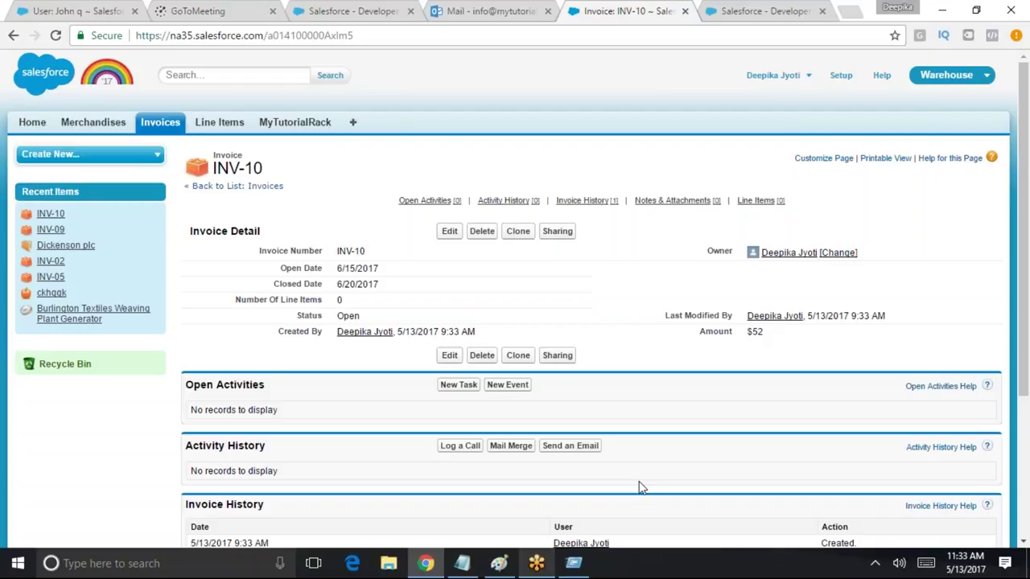
left_click(497, 563)
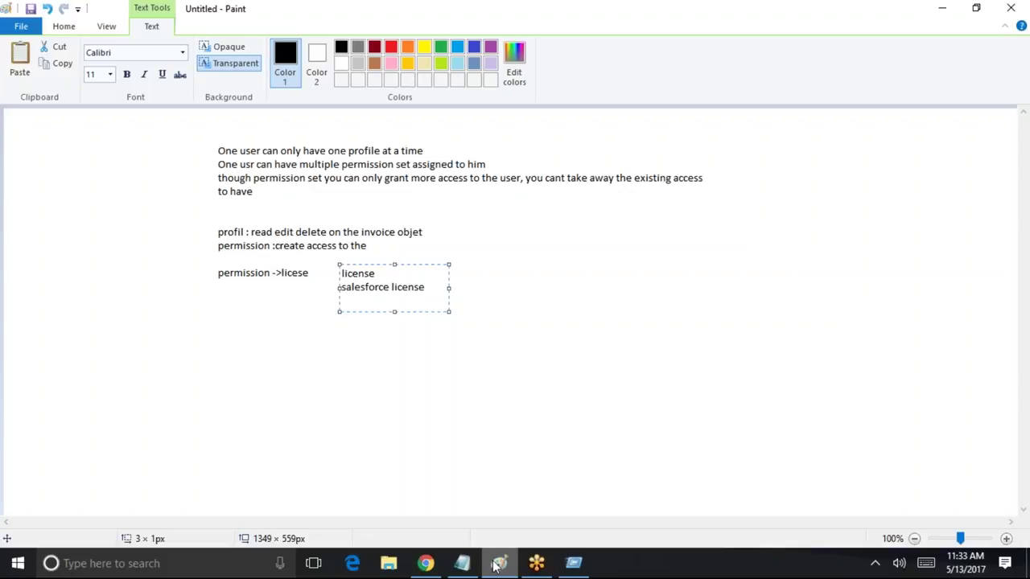
key("Return")
mouse_move(475, 570)
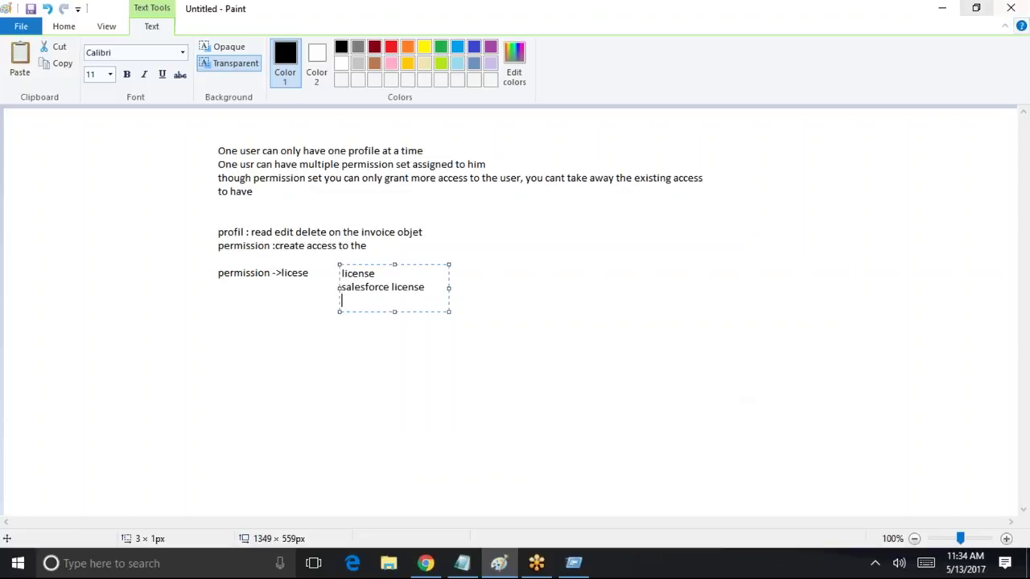
Minimize Paint, show the Invoices home list with INV-10 and INV-09, then return to Paint
left_click(939, 9)
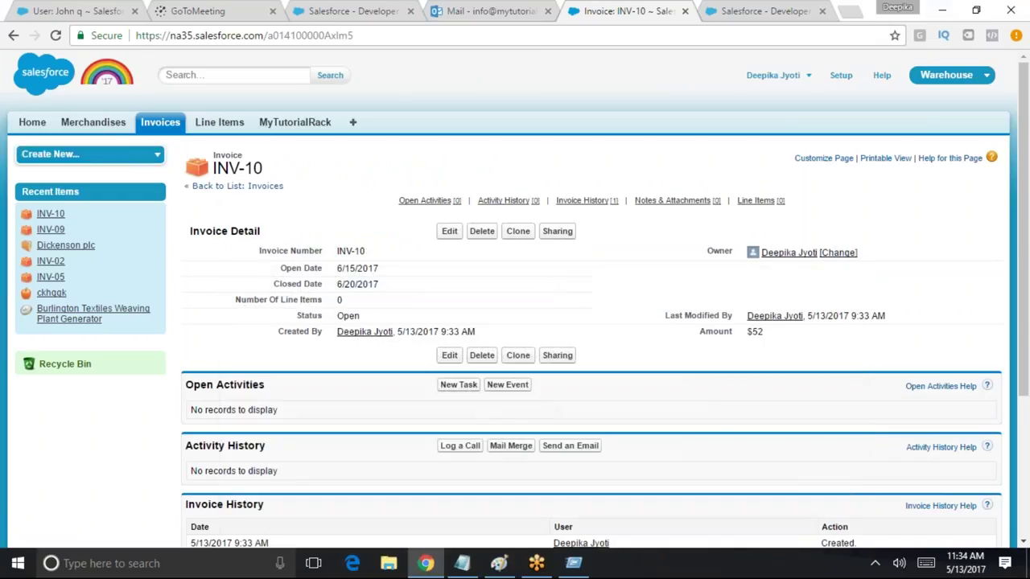
left_click(165, 129)
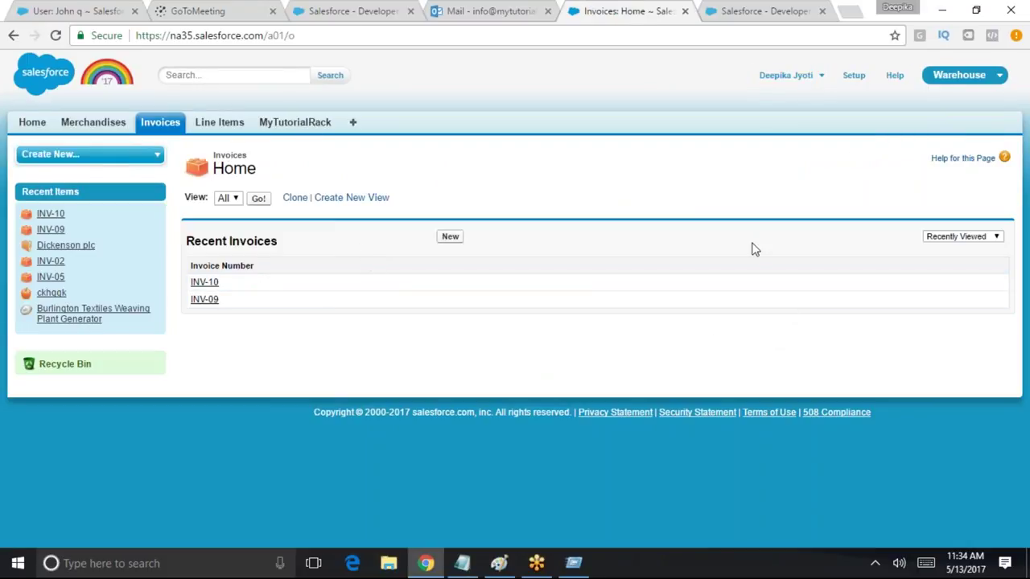
key("alt+Tab")
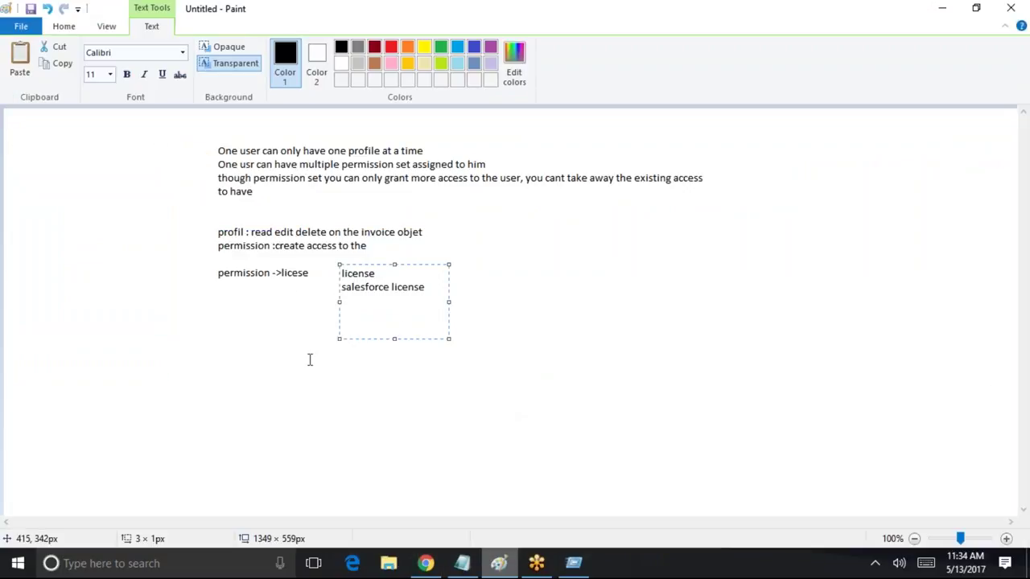
Add a two-line Paint note pairing each user with invoices 07,08 and 09,10, then minimize Paint
left_click(262, 341)
left_click(247, 337)
type("Jogn")
key("BackSpace")
key("BackSpace")
type("hn ")
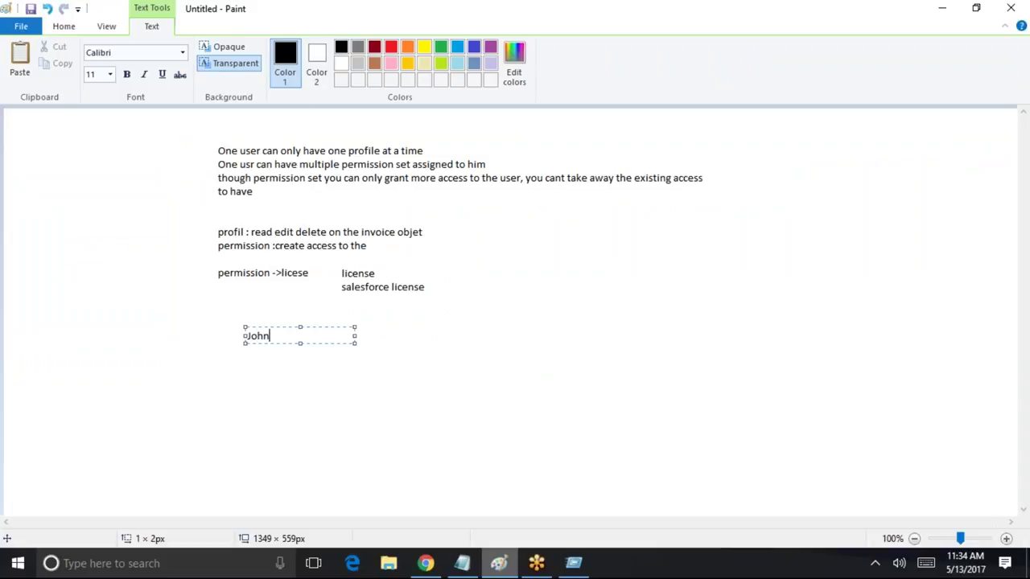
type(": 0 7,08")
key("Return")
type("jyoti :")
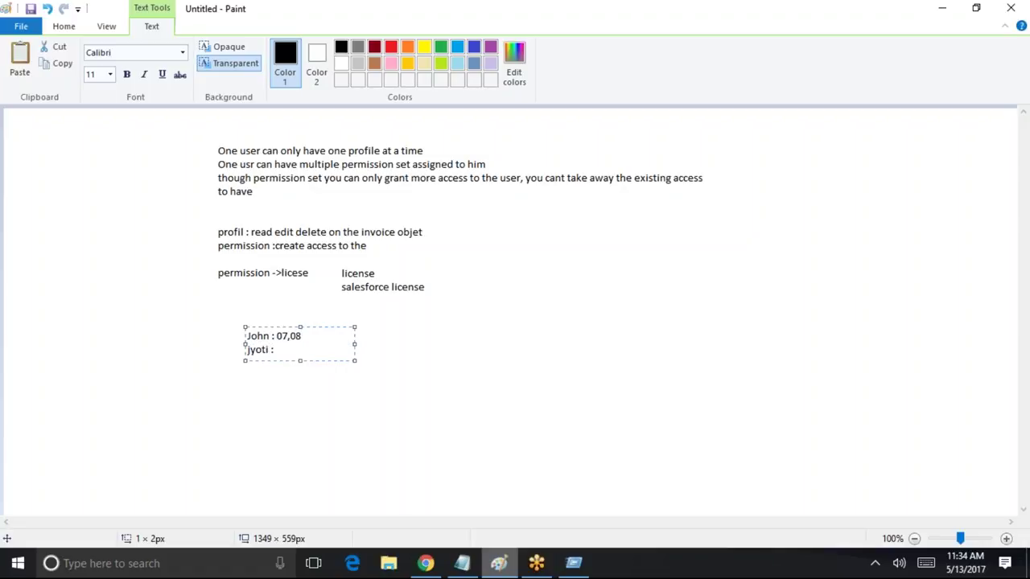
type(" 09,10")
key("Return")
left_click(942, 8)
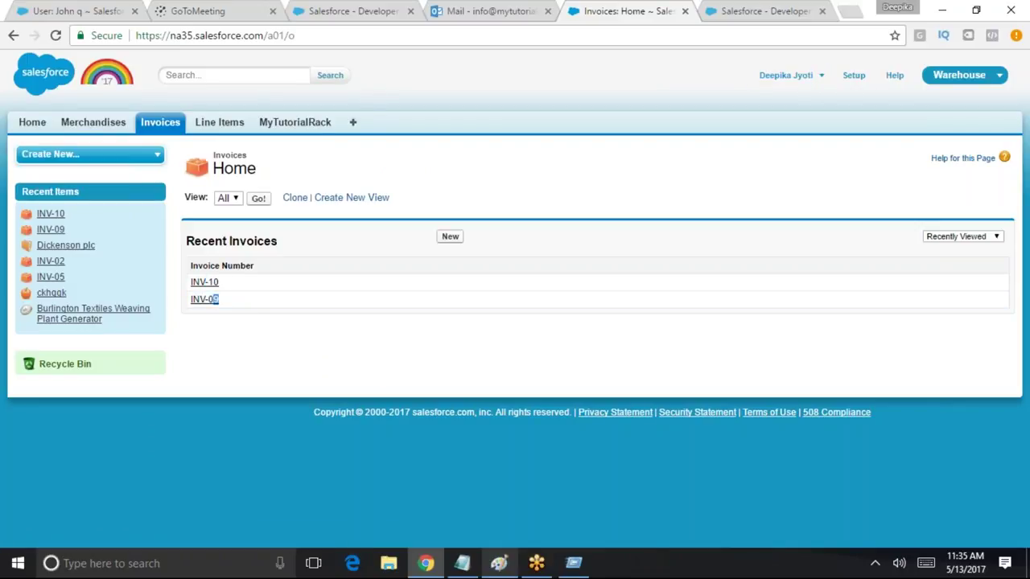
Log out of Salesforce from the user name drop-down menu
key("super+r")
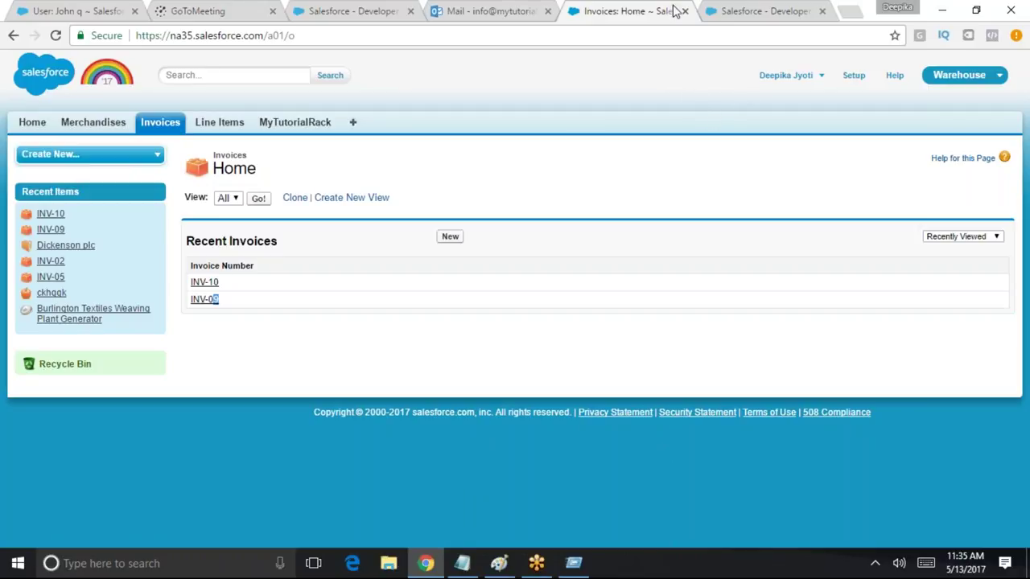
left_click(804, 78)
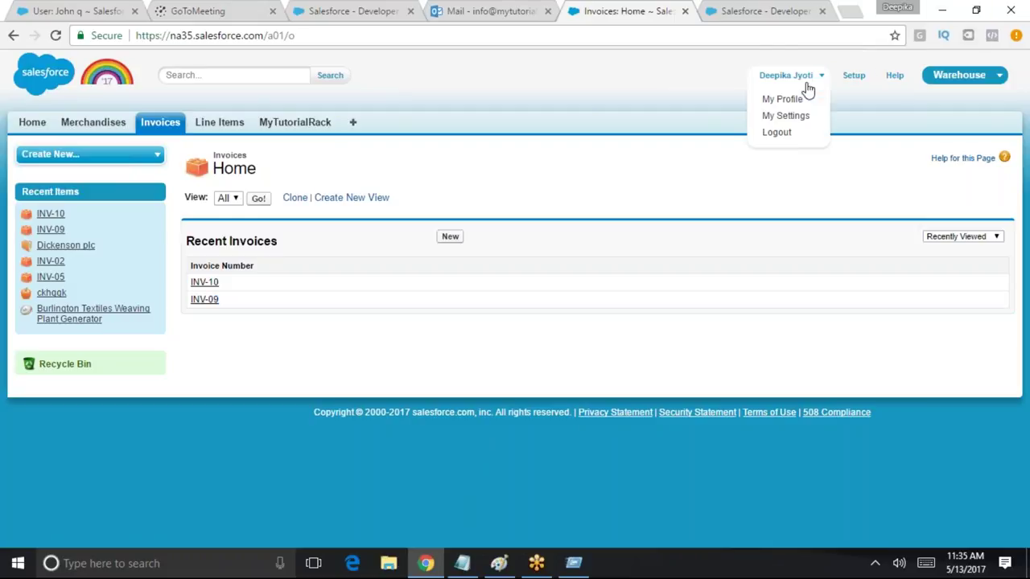
left_click(789, 133)
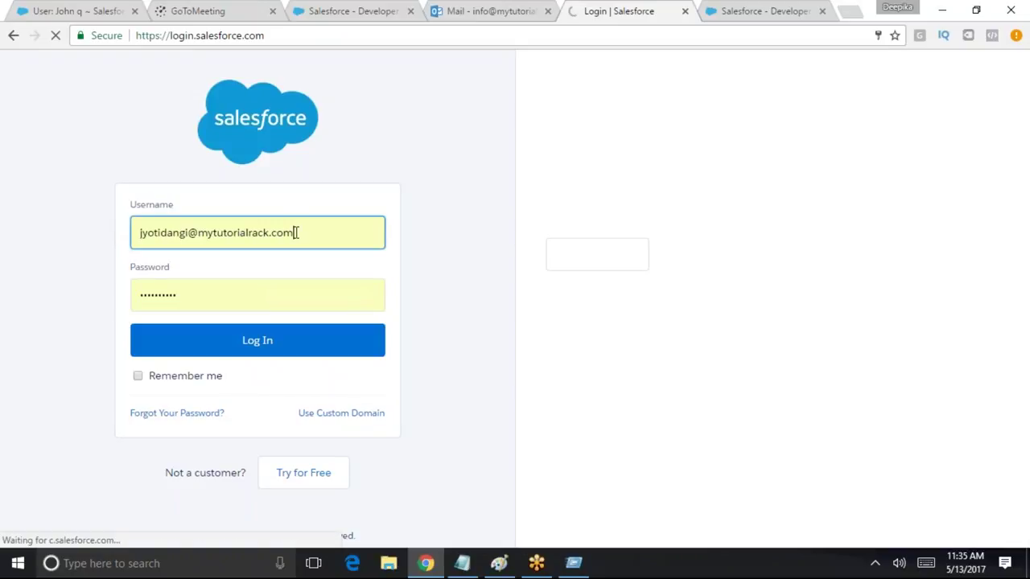
Log in using the saved username picked from the autocomplete suggestions
left_click_drag(294, 233, 129, 233)
type("s")
left_click(221, 259)
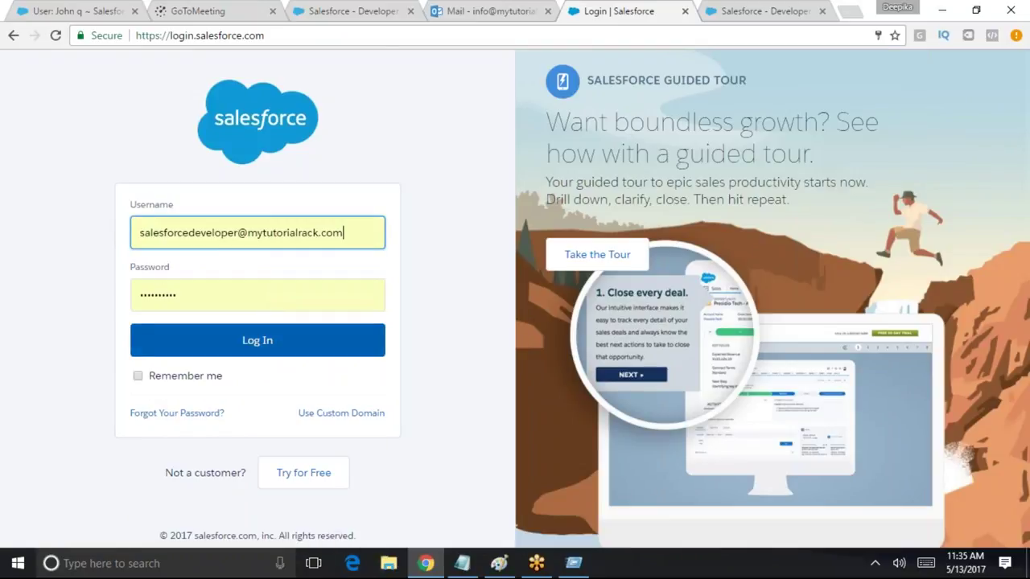
left_click(265, 355)
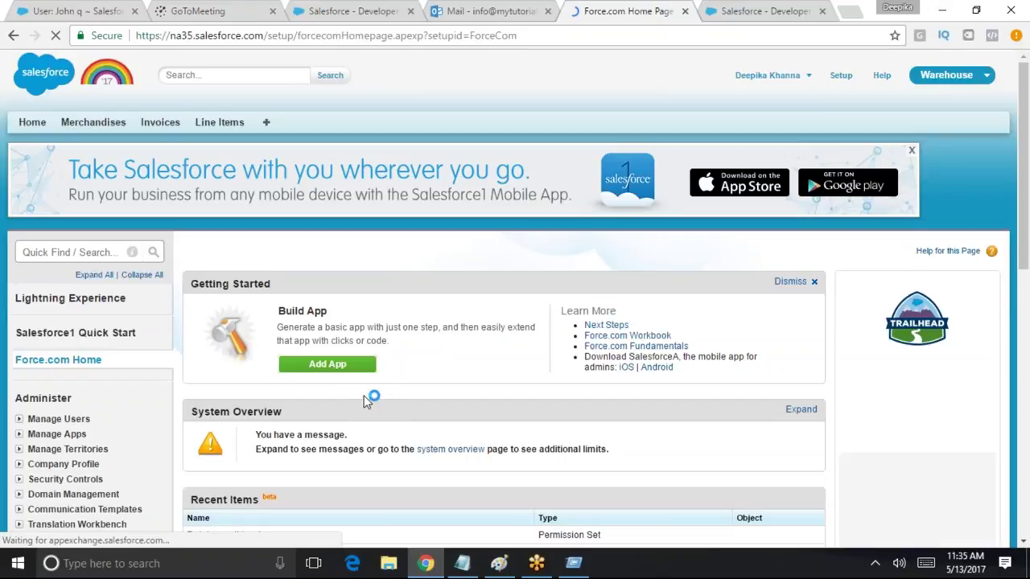
Search 'shar' in Quick Find and open Sharing Settings to review the Organization-Wide Defaults
type("shar")
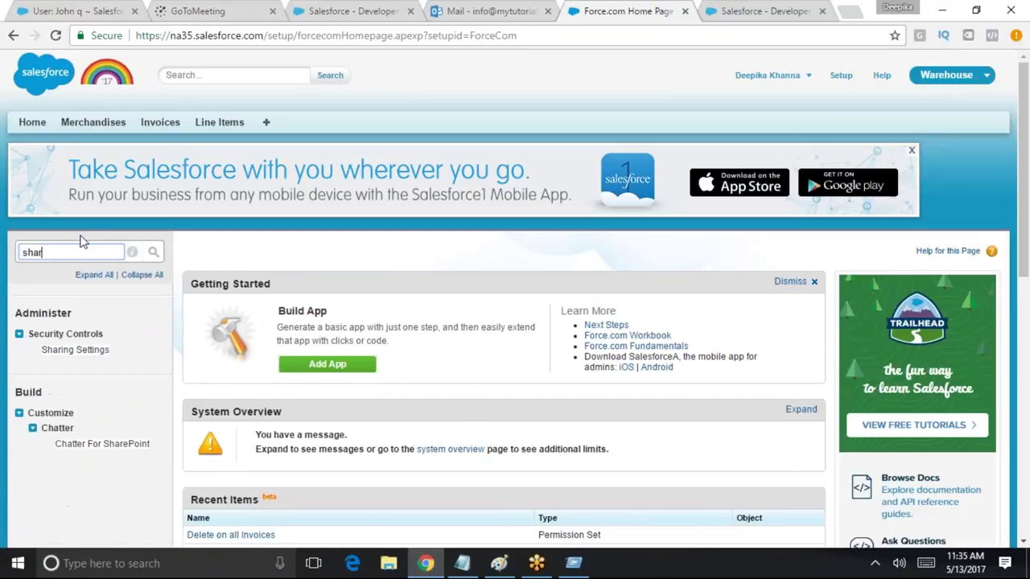
left_click(75, 349)
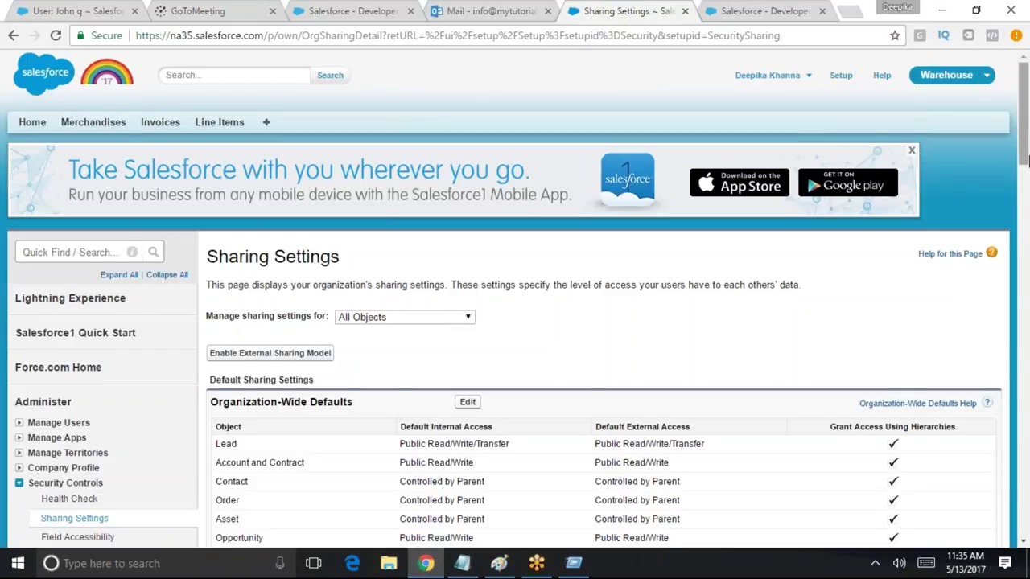
scroll(1027, 161, "down", 7)
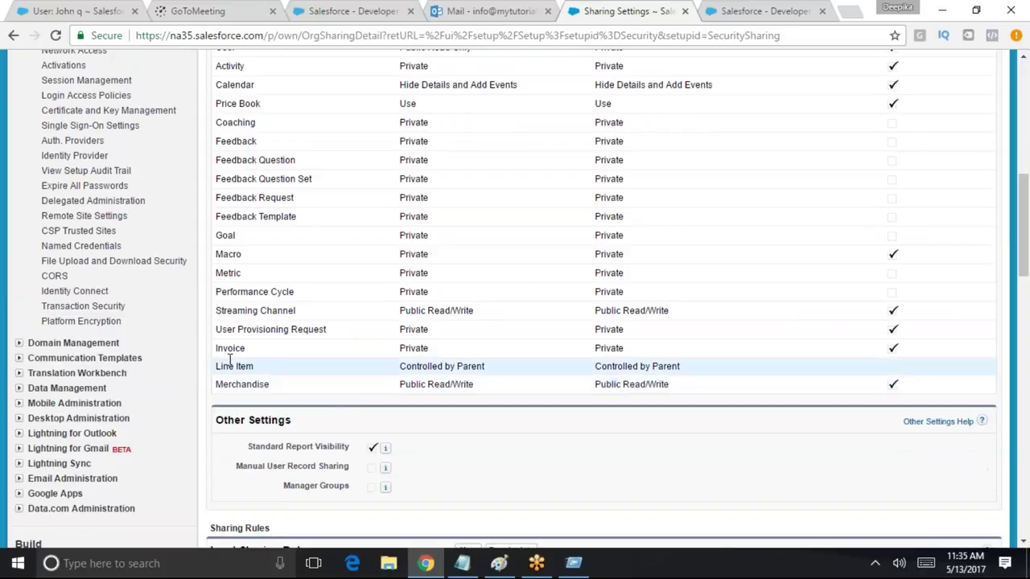
scroll(457, 345, "up", 8)
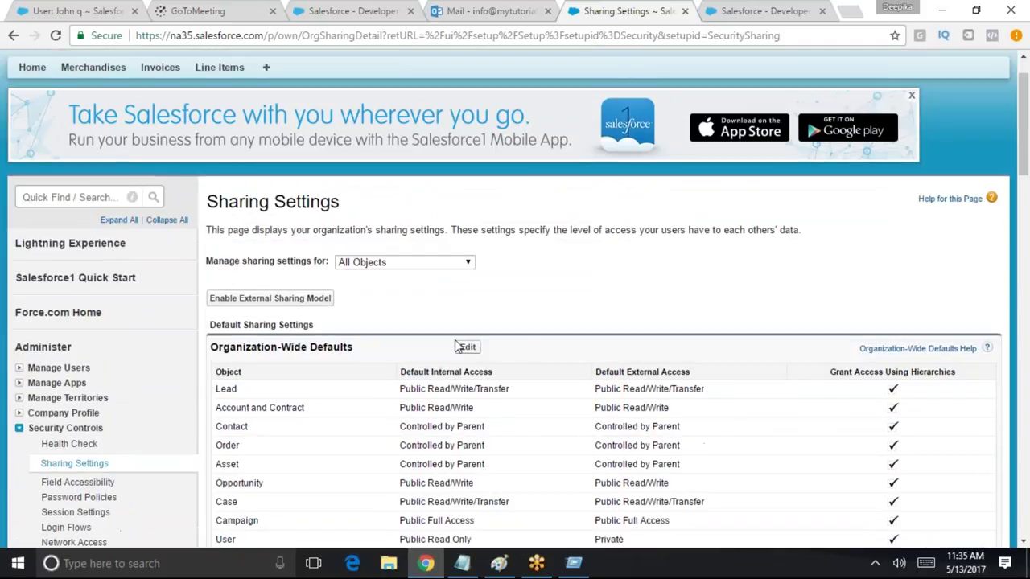
Set Invoice's Default Internal Access to Public Read Only and save the sharing defaults
left_click(465, 346)
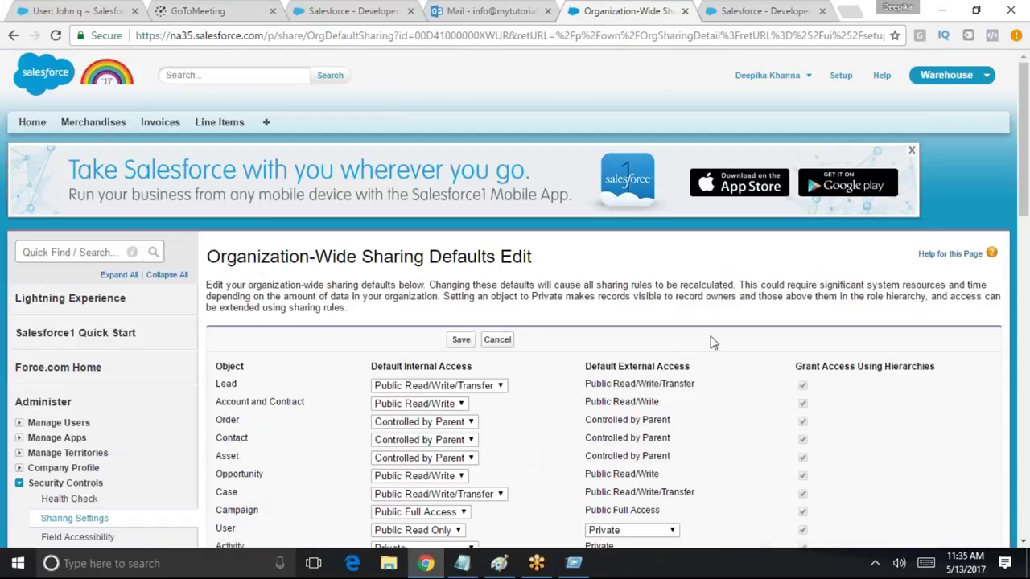
scroll(971, 293, "down", 5)
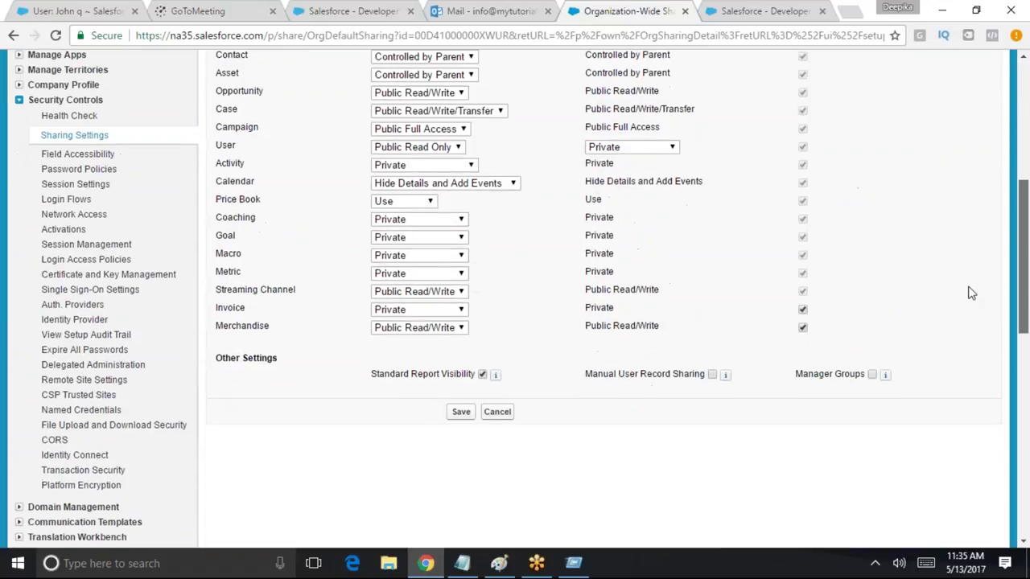
left_click(409, 305)
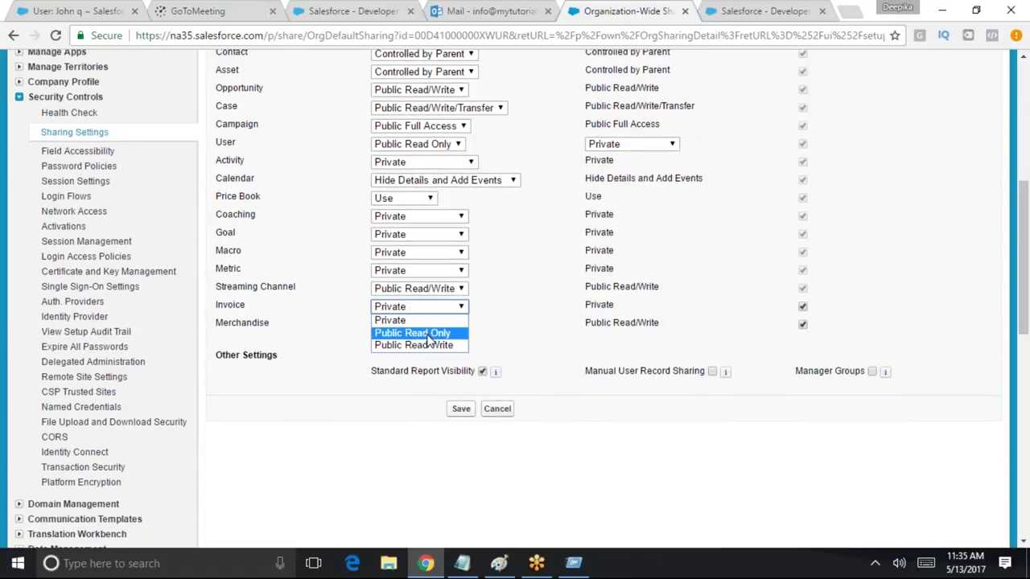
left_click(429, 333)
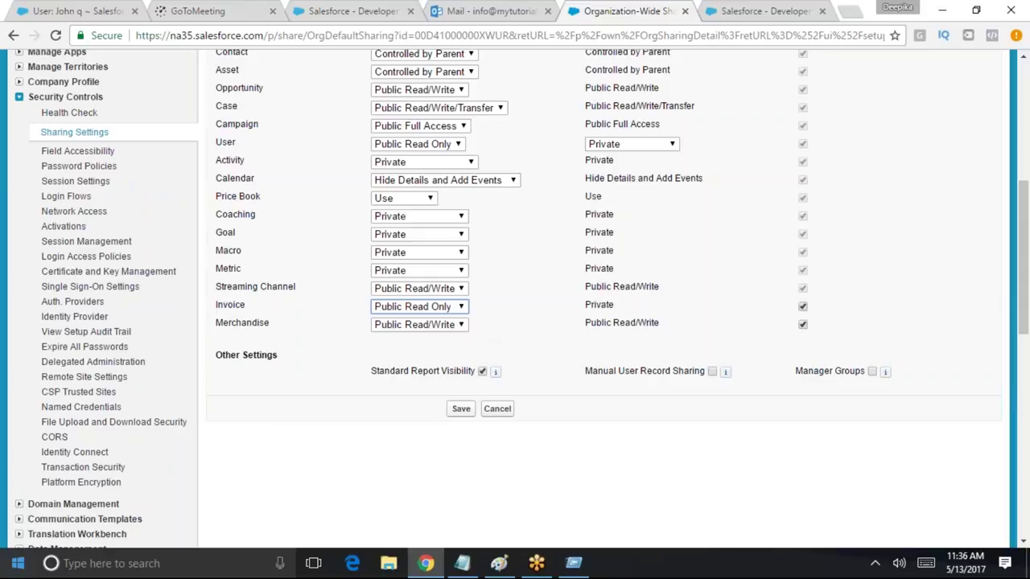
left_click(461, 408)
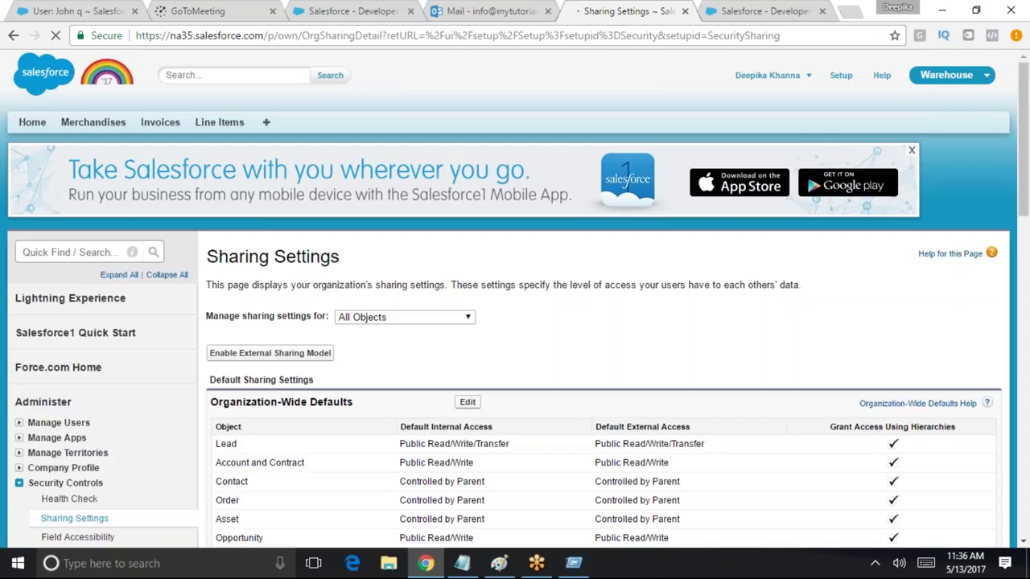
Confirm Invoice now shows Public Read Only in Sharing Settings
left_click_drag(1023, 117, 1005, 273)
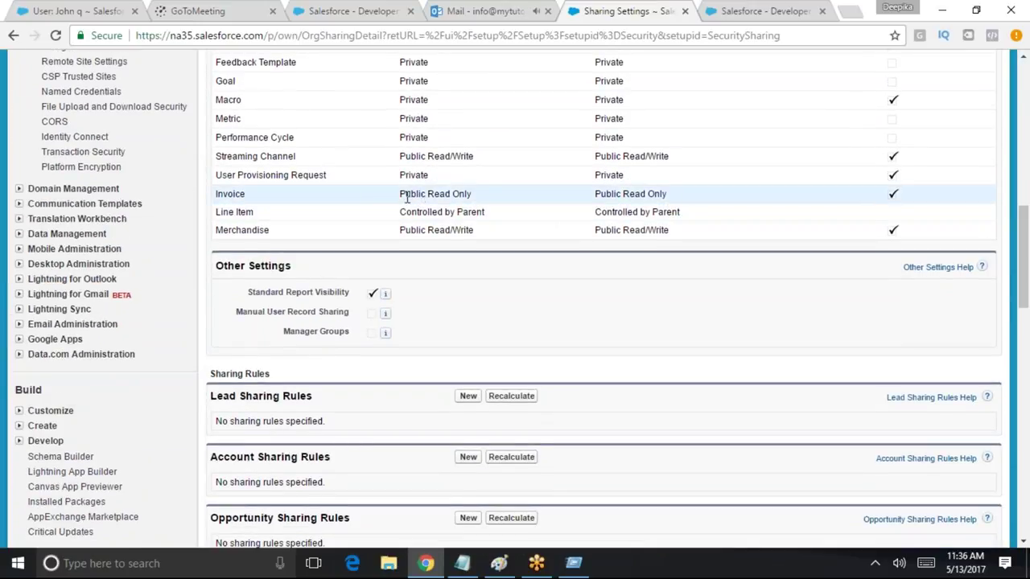
left_click_drag(401, 194, 489, 193)
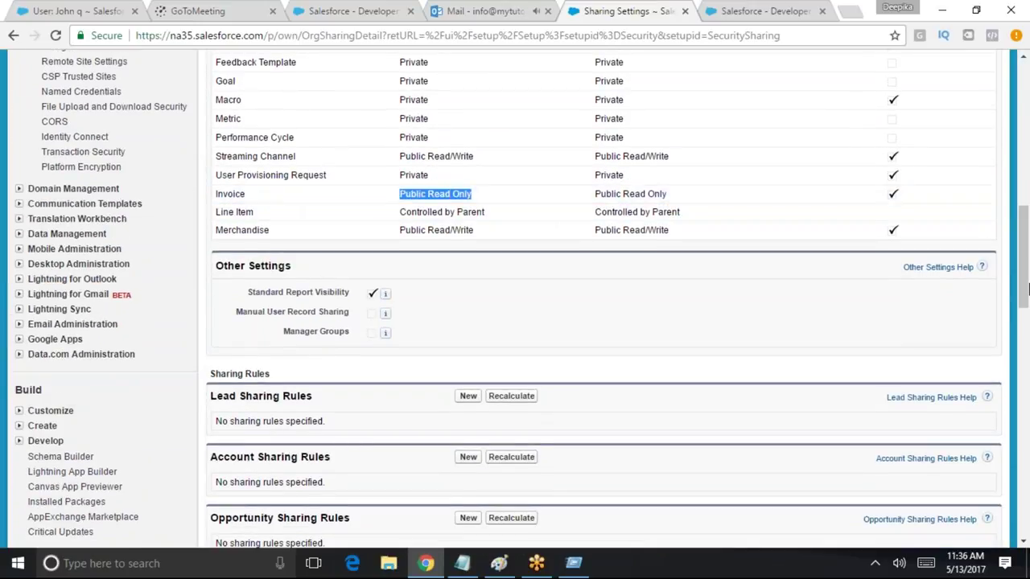
scroll(411, 199, "up", 10)
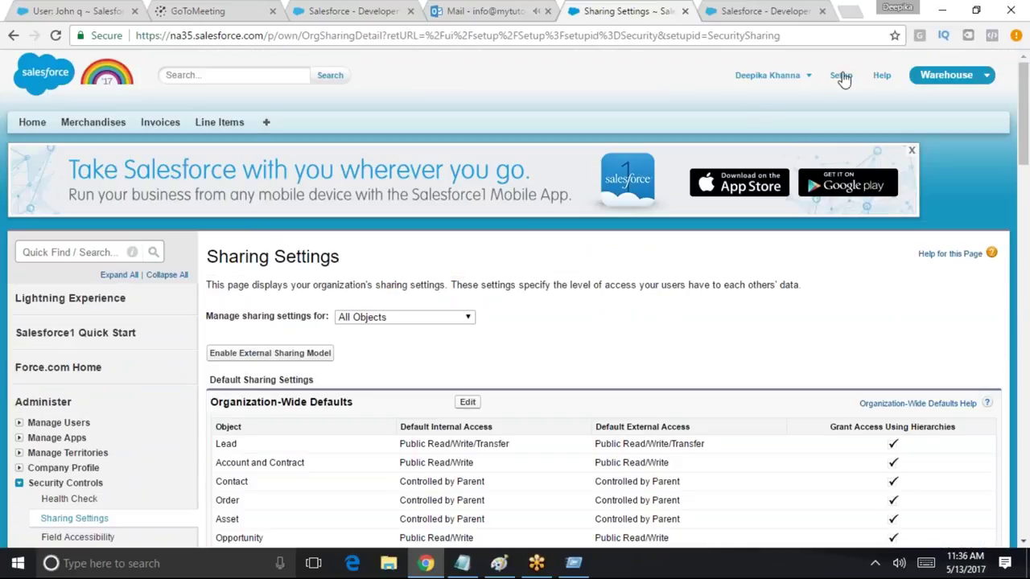
left_click(807, 75)
Log out, log in as the other user from saved suggestions, and focus the Verification Code field
left_click(747, 155)
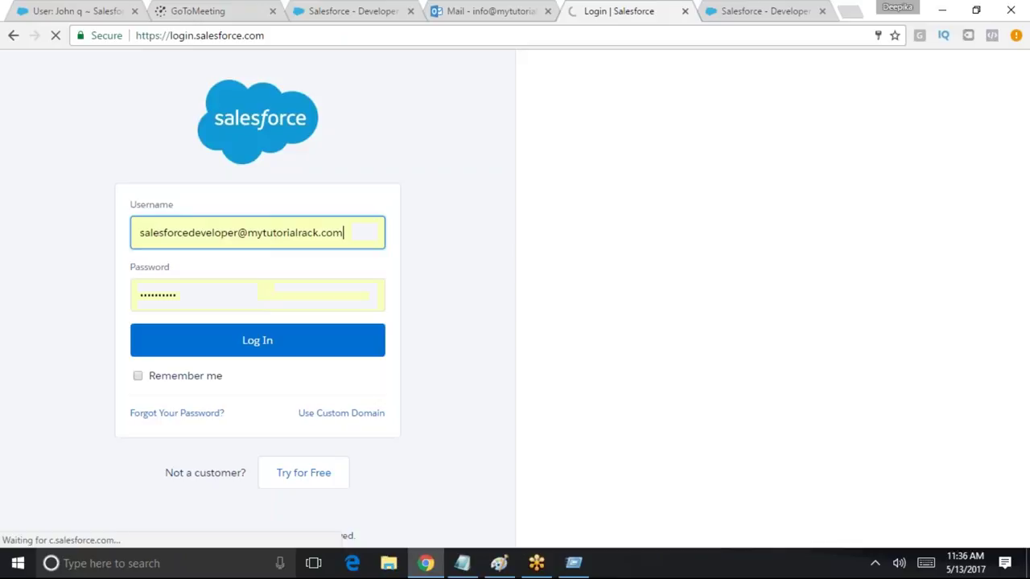
triple_click(185, 232)
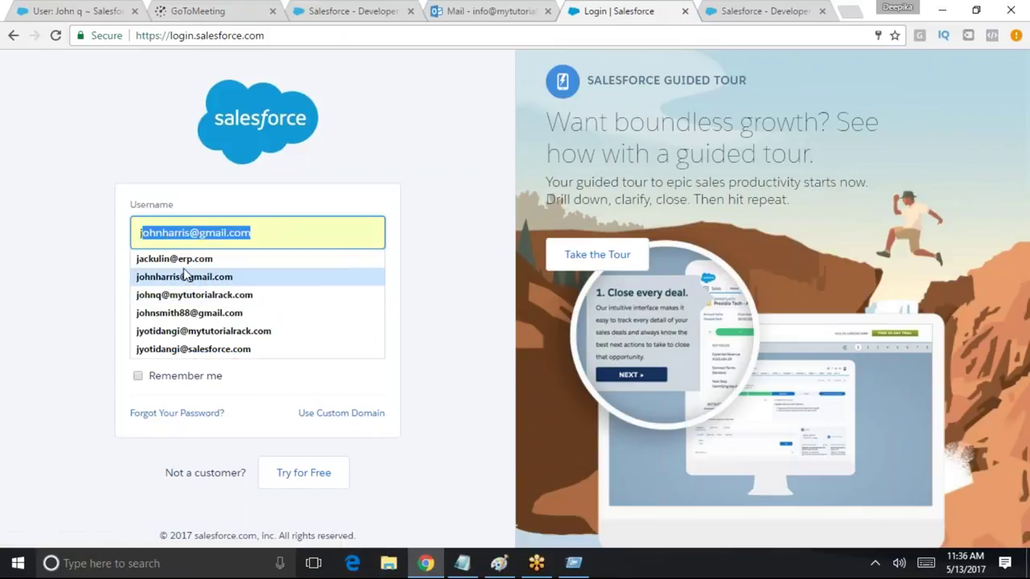
left_click(193, 294)
key("Return")
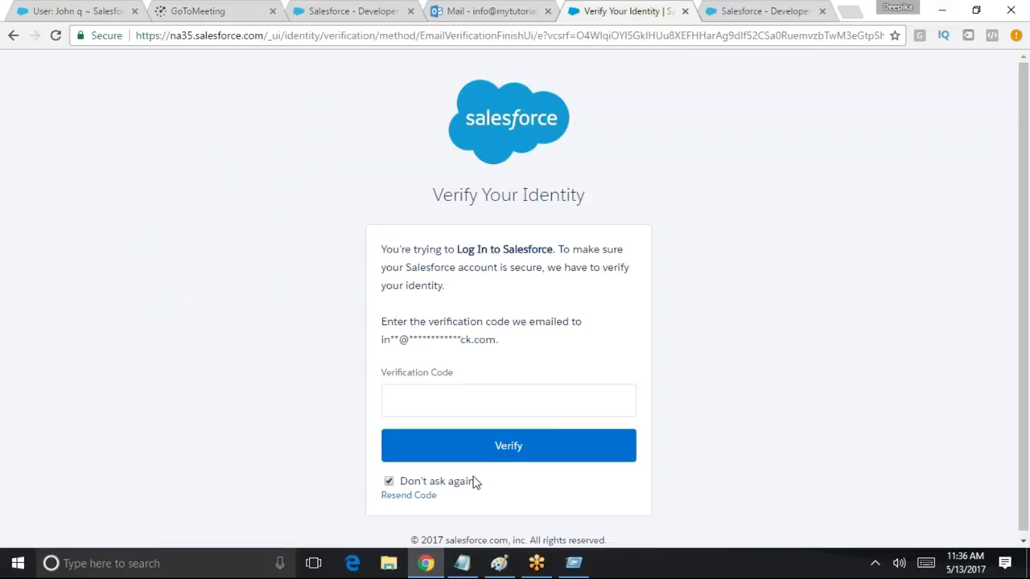
left_click(485, 409)
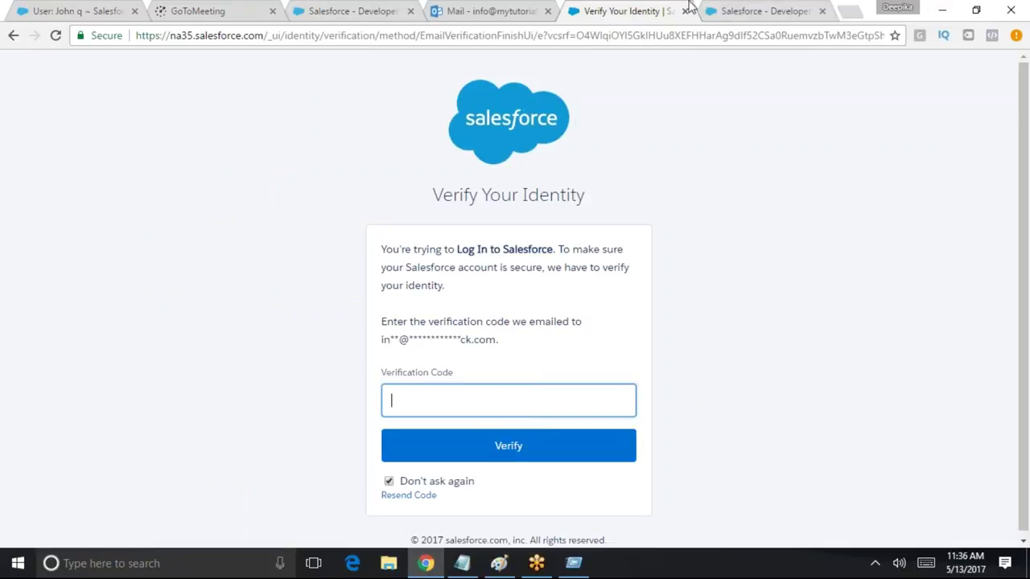
left_click(626, 19)
Copy the code from Outlook's 'Verify your identity' email and return to Salesforce's verification page
left_click(486, 11)
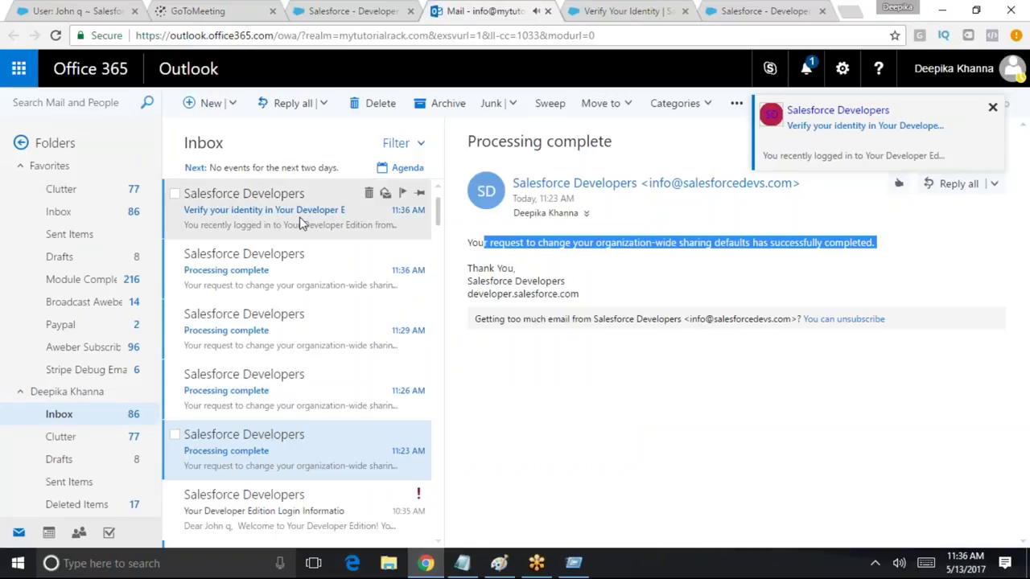
left_click(305, 209)
left_click(603, 329)
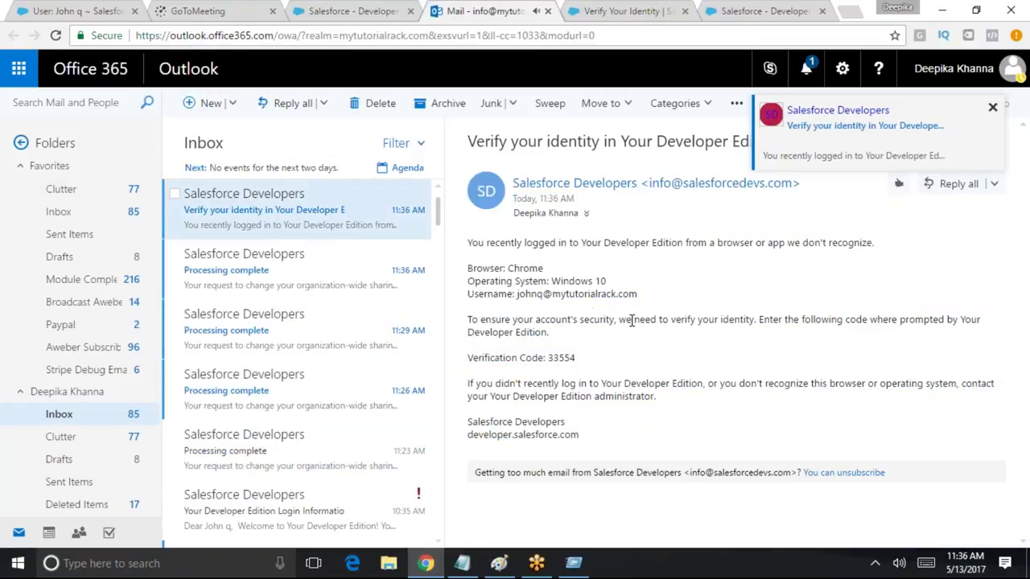
double_click(562, 357)
key("ctrl+c")
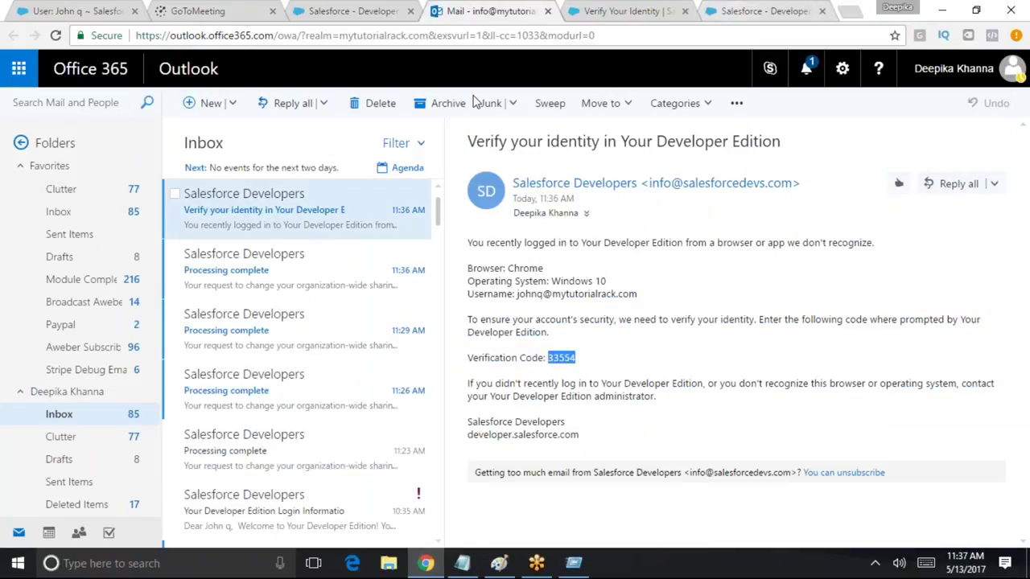
left_click(760, 11)
left_click(611, 10)
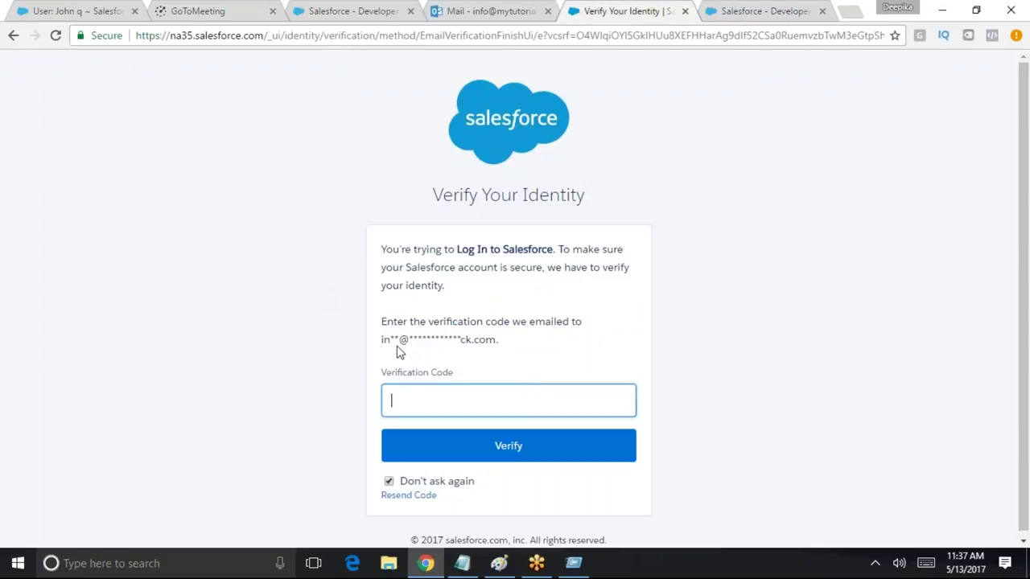
Submit the pasted verification code, then list all invoices INV-02 to INV-10
key("ctrl+v")
left_click(450, 451)
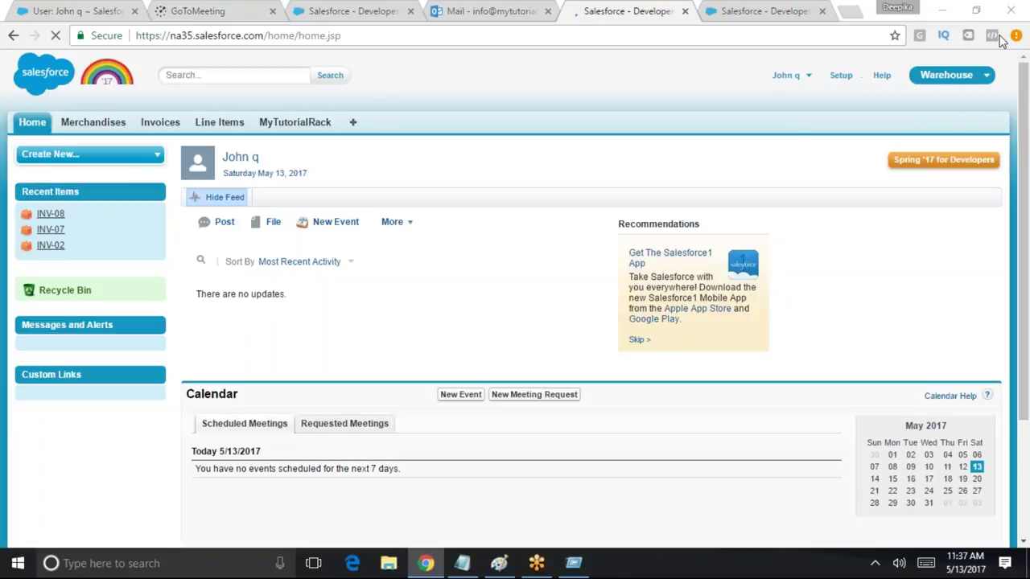
left_click(161, 122)
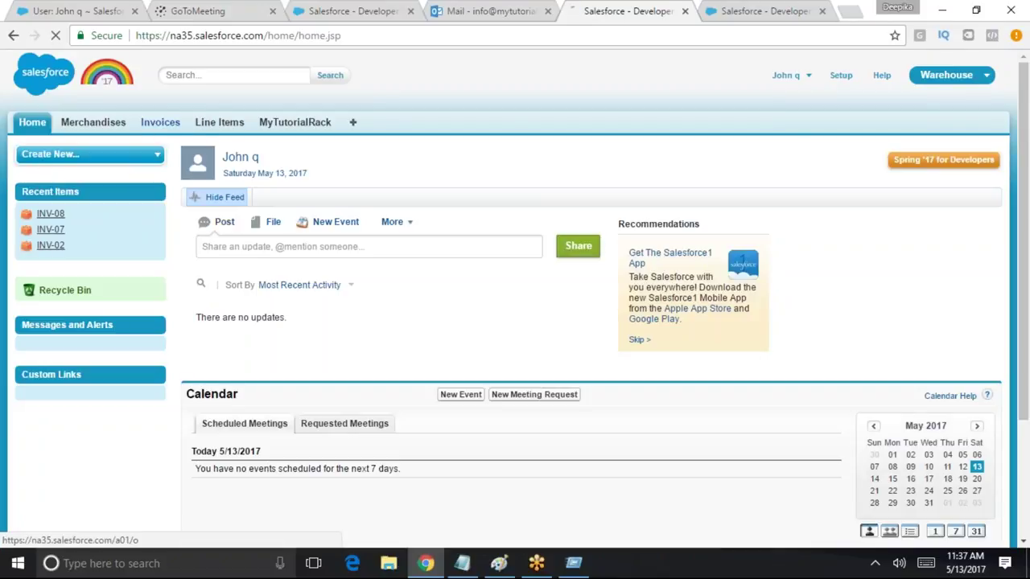
left_click(258, 199)
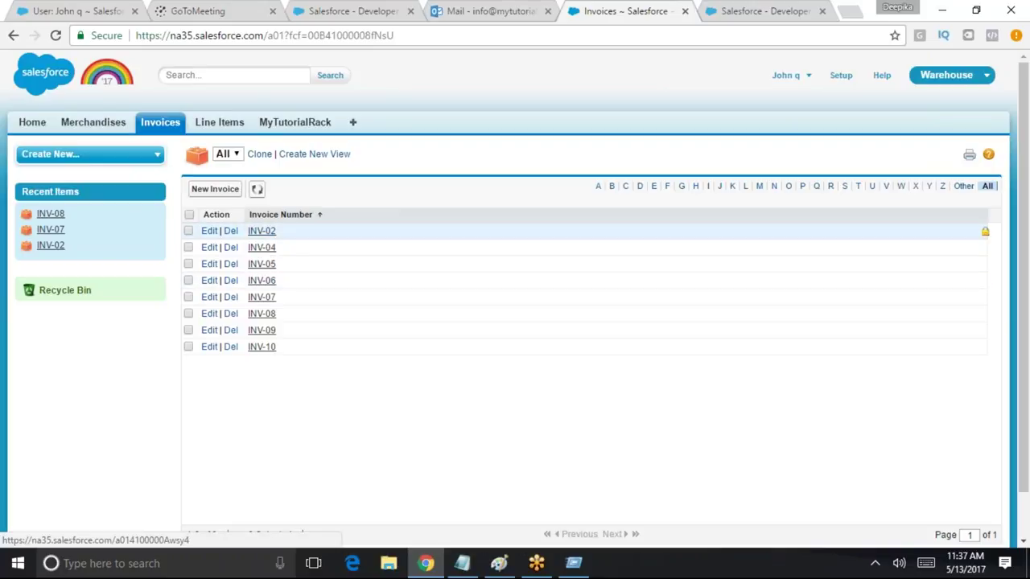
Confirm the user's own invoice INV-08 opens for editing, cancel, and relist all invoices
left_click(261, 314)
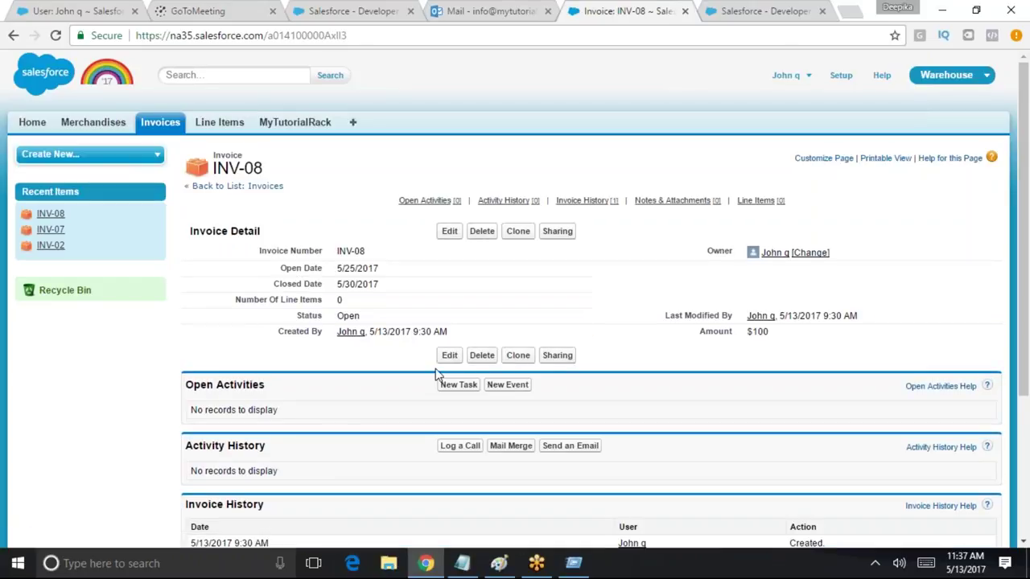
left_click(450, 232)
left_click(530, 267)
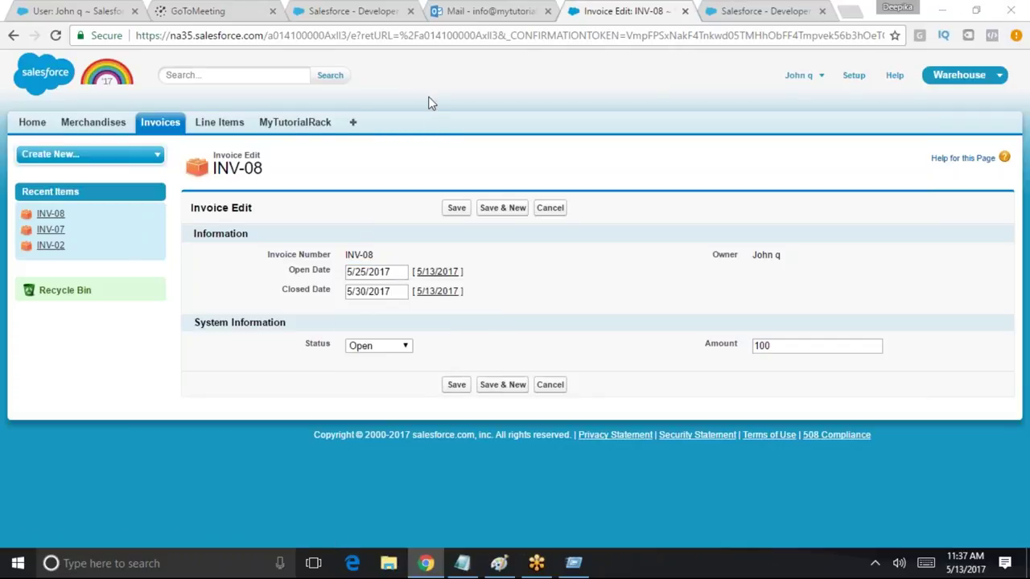
left_click(165, 125)
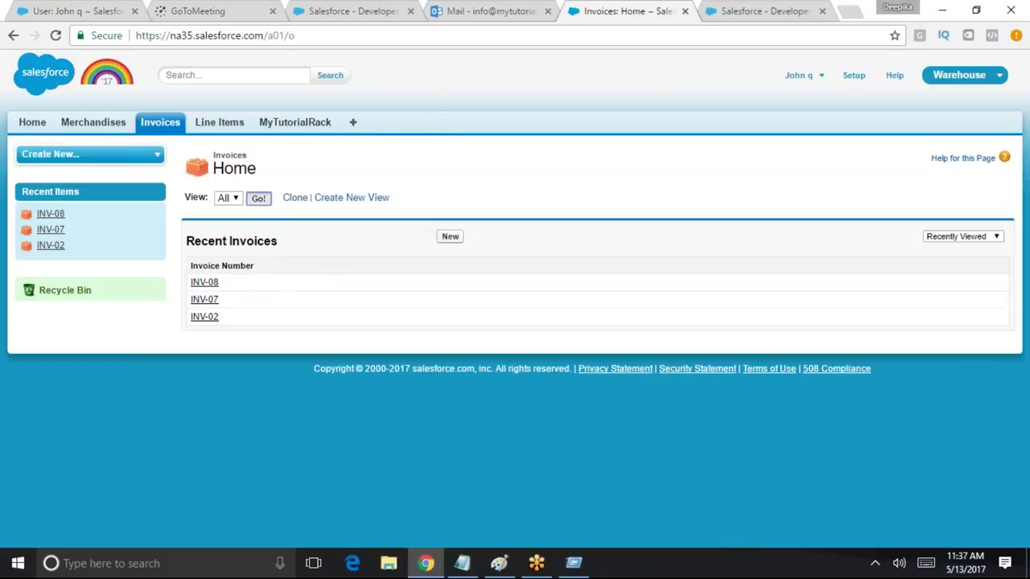
left_click(258, 198)
Try editing invoice INV-10 and confirm it shows Insufficient Privileges
left_click(263, 350)
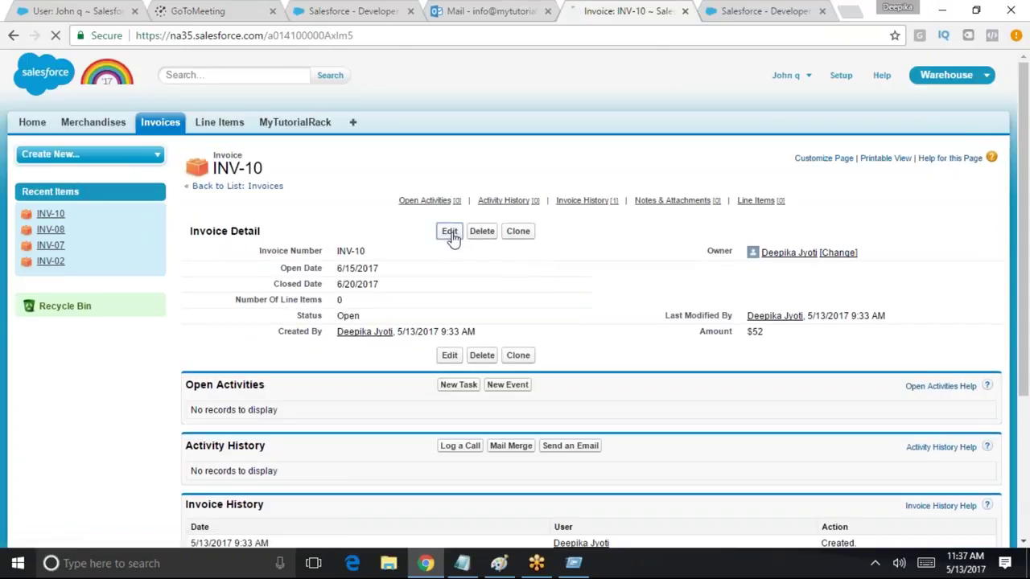
left_click(450, 231)
left_click_drag(404, 234, 186, 153)
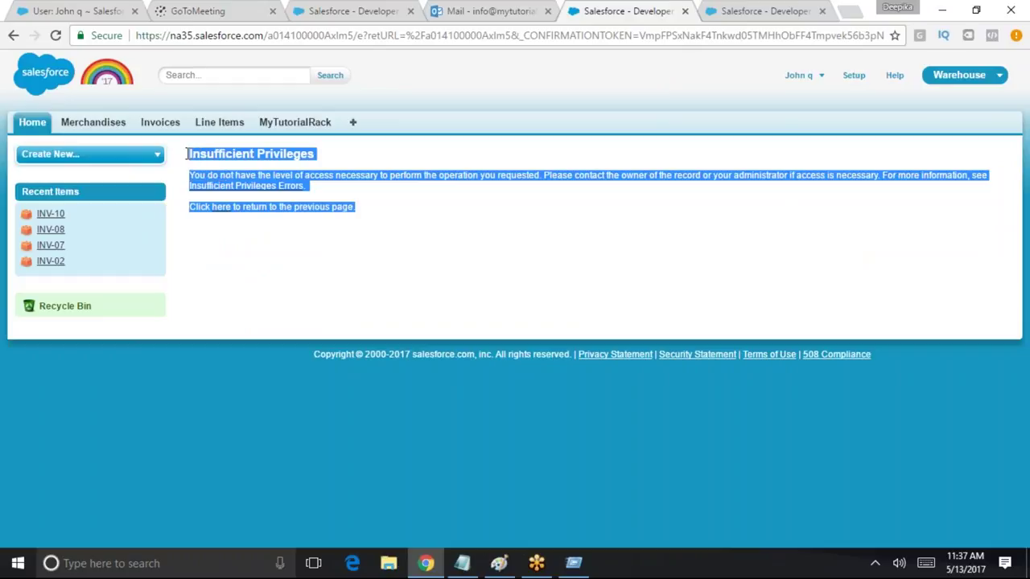
left_click(562, 256)
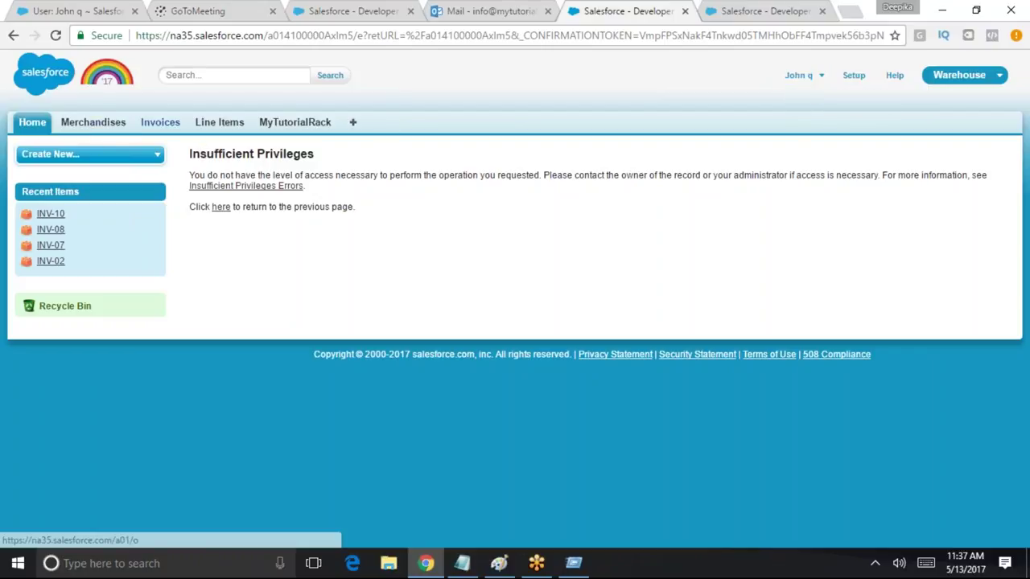
Start deleting invoice INV-07 but cancel so it stays, then open the Setup home page
left_click(160, 123)
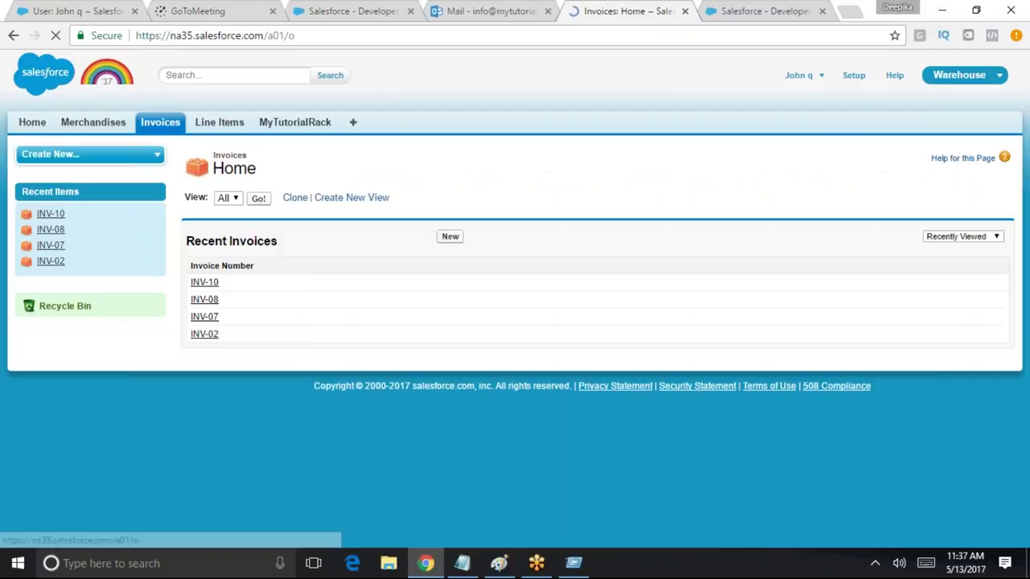
left_click(205, 316)
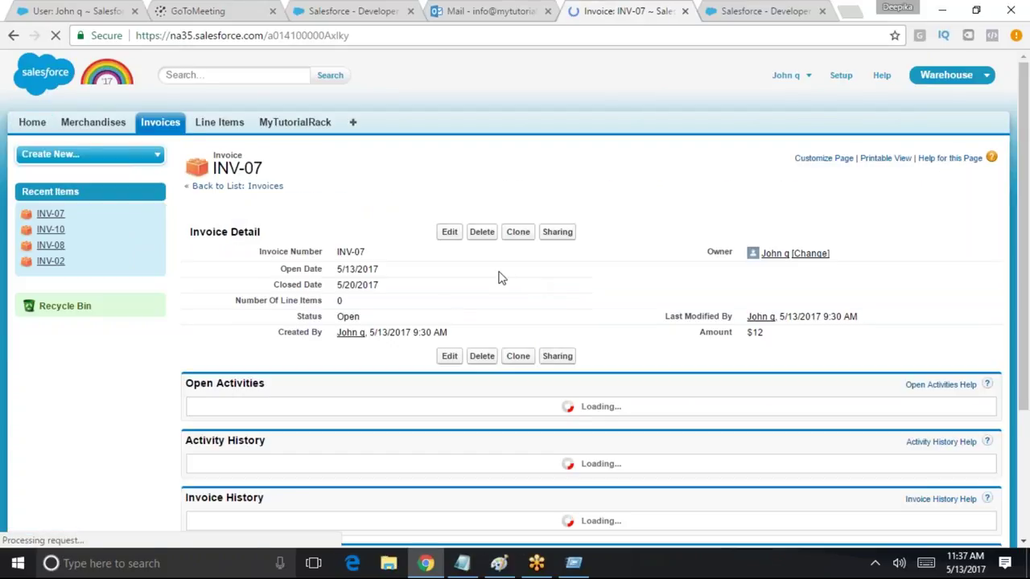
left_click(481, 232)
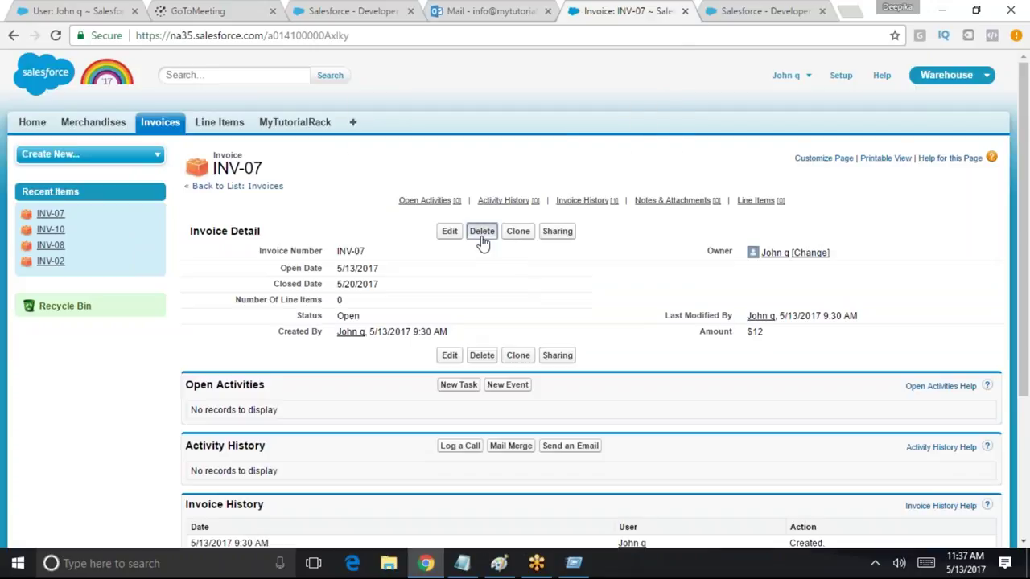
left_click(670, 60)
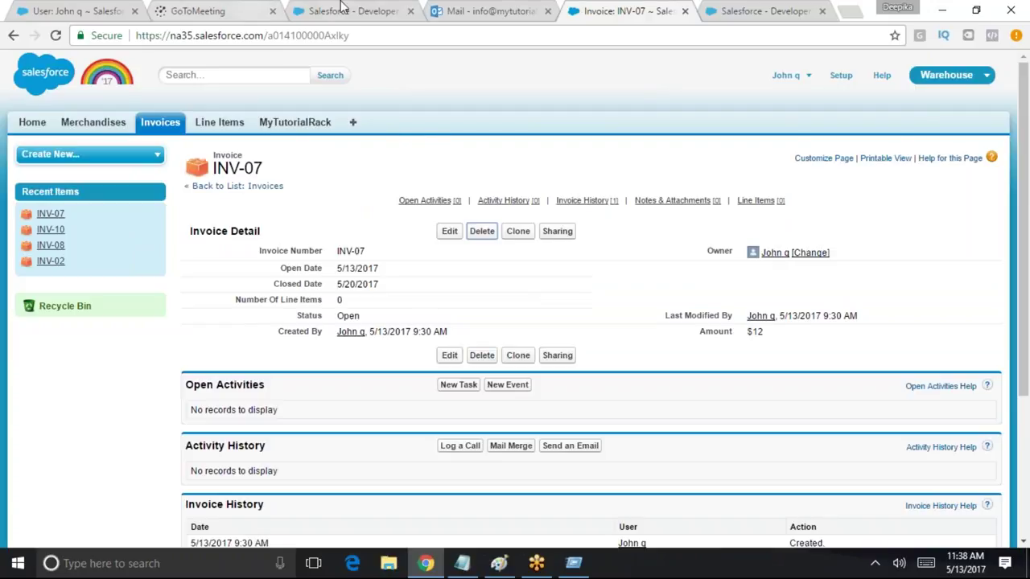
left_click(840, 78)
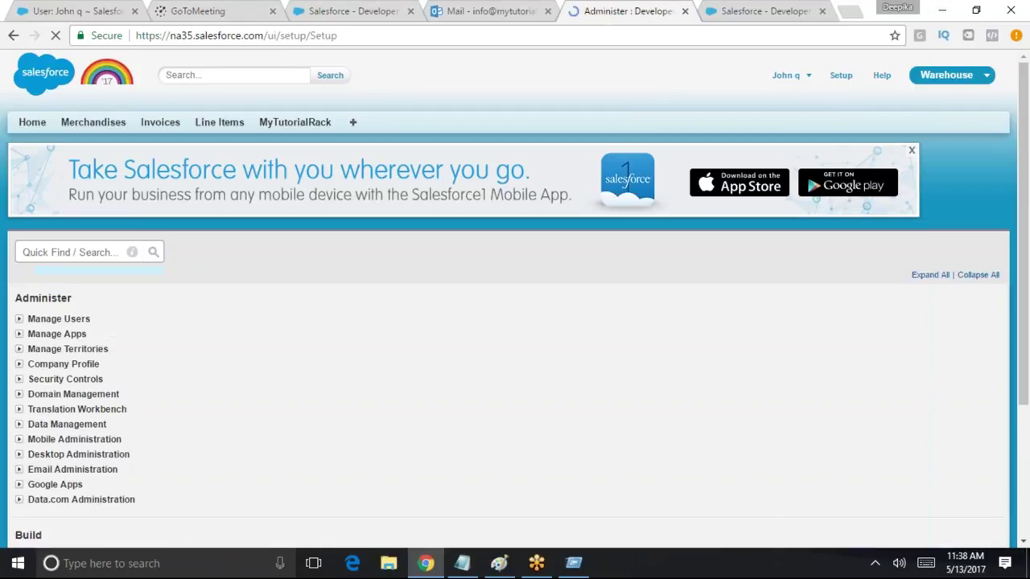
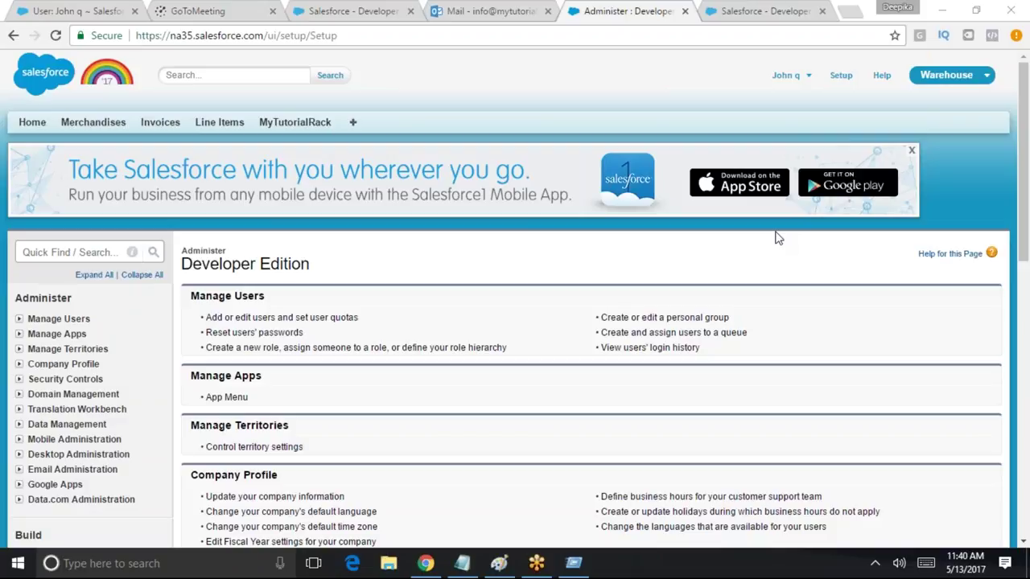
Search Quick Find for 'sharing' and open Sharing Settings
left_click(583, 67)
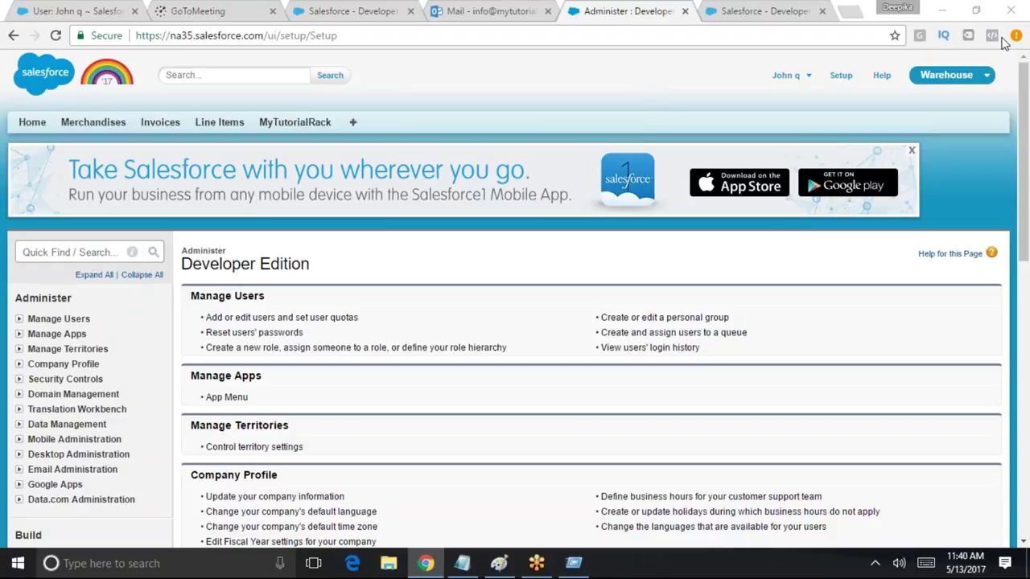
right_click(424, 270)
left_click(778, 239)
left_click(66, 250)
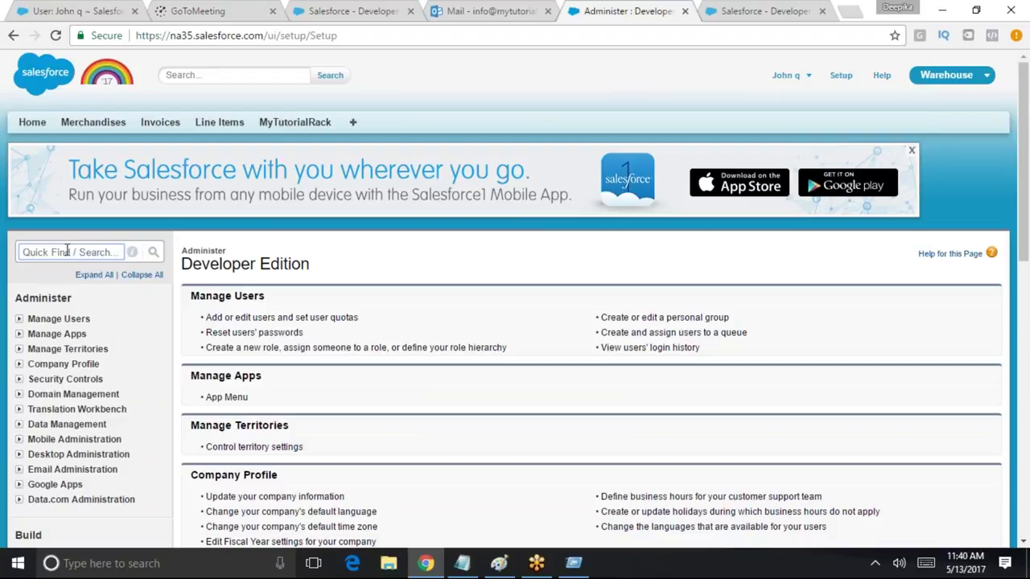
type("sharing")
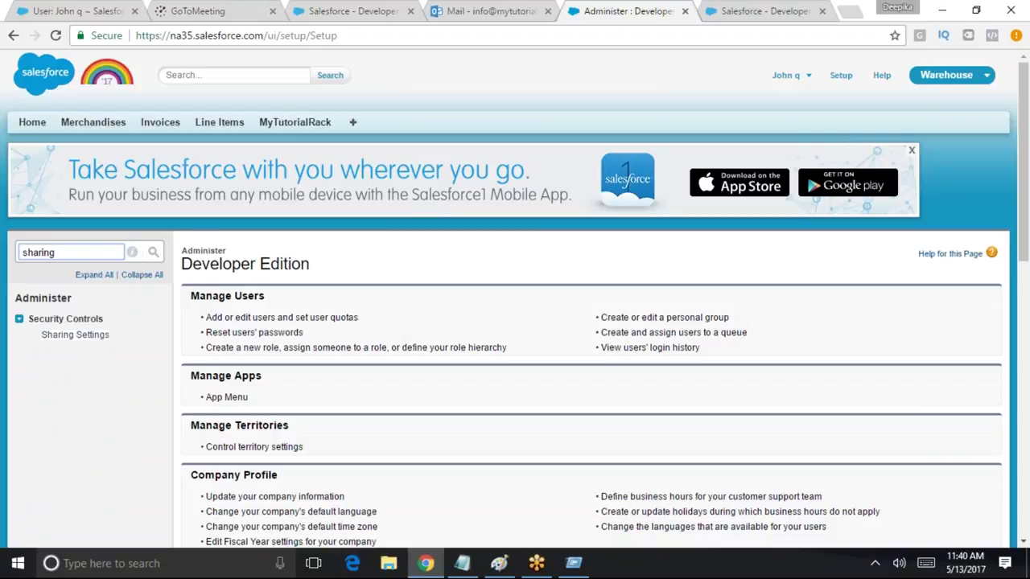
left_click(106, 336)
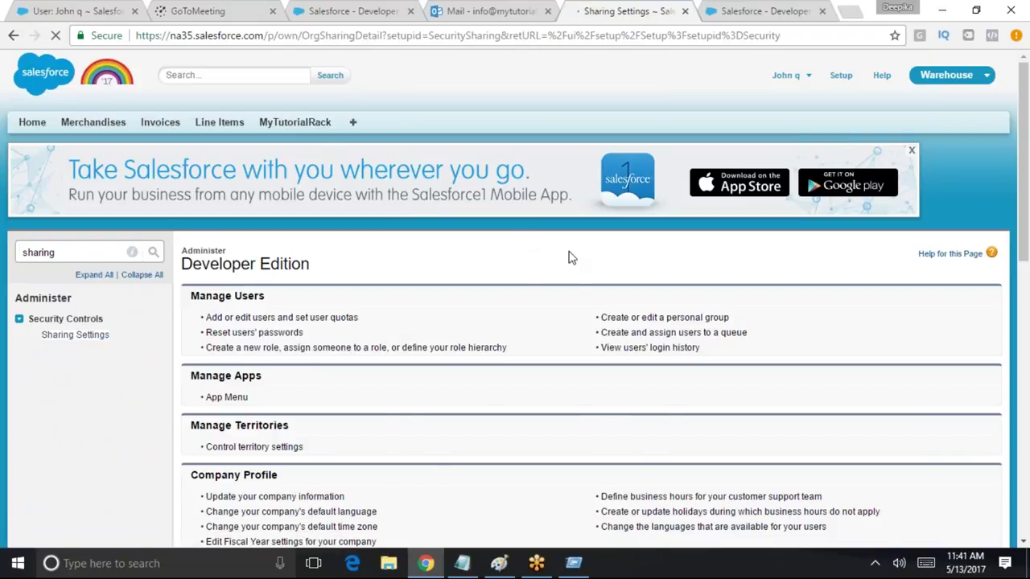
Review the Organization-Wide Defaults, such as Lead at Public Read/Write/Transfer, and open the user menu
scroll(952, 305, "down", 4)
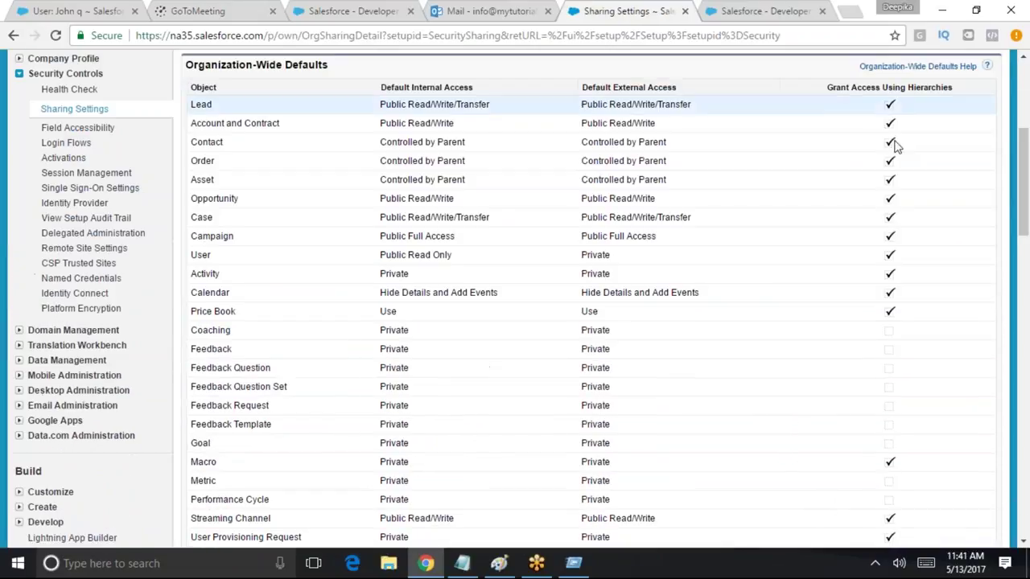
left_click_drag(1024, 204, 1024, 185)
left_click_drag(957, 197, 827, 198)
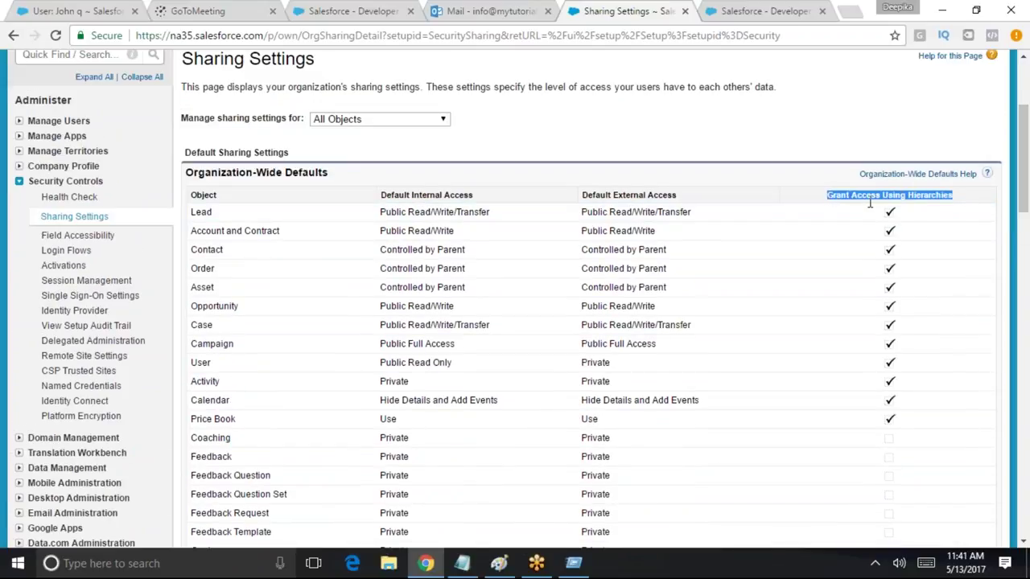
left_click_drag(1023, 189, 1026, 95)
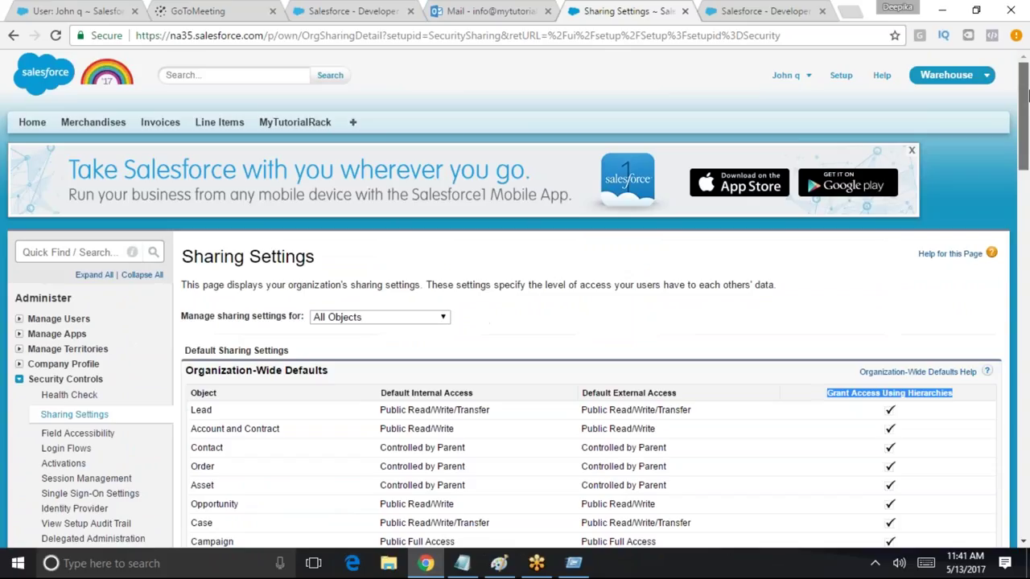
left_click(785, 75)
Log out and sign back in with the saved developer admin username
left_click(768, 140)
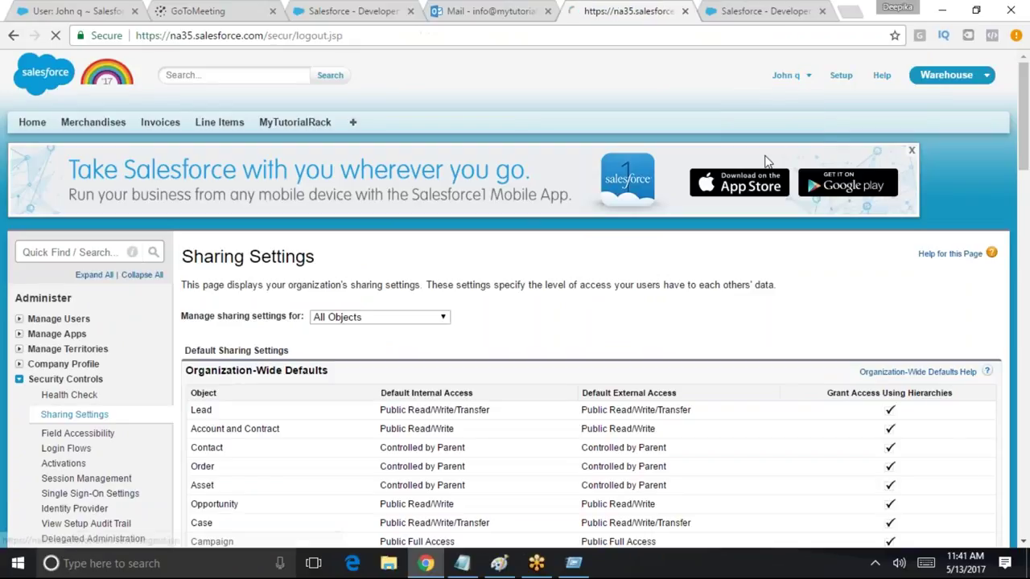
key("ctrl+a")
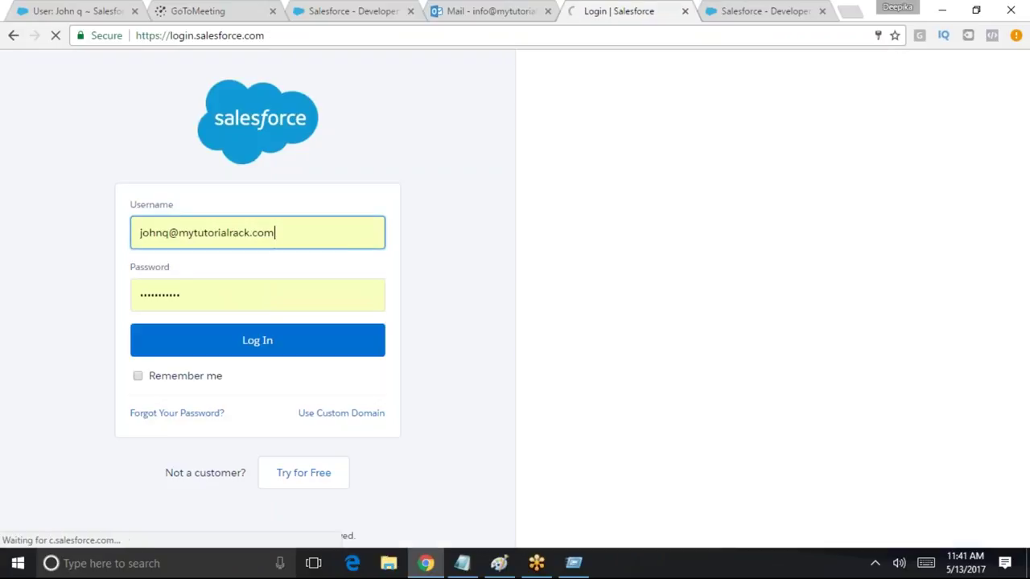
type("sal")
key("Down")
key("Return")
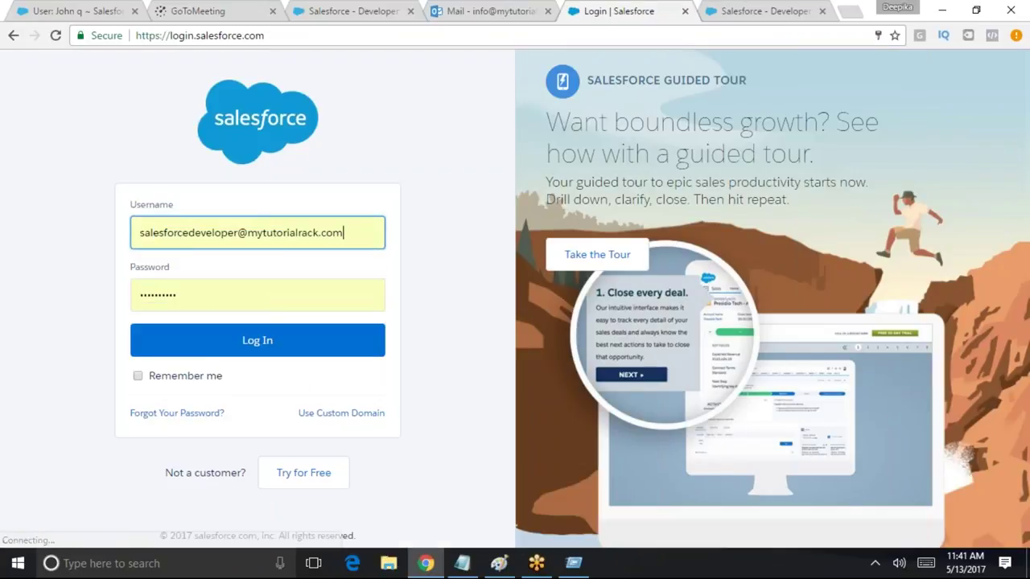
left_click(287, 340)
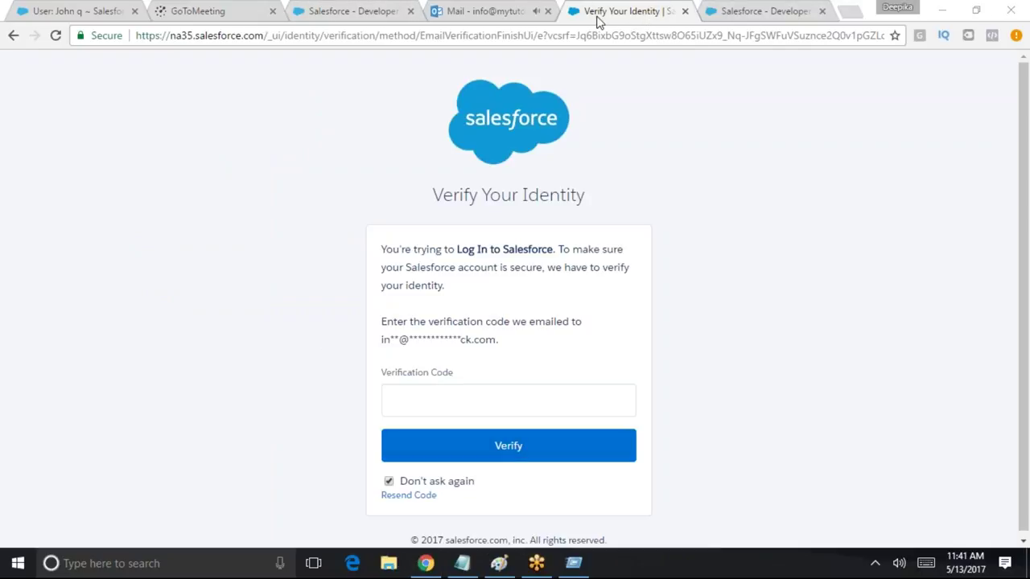
Copy the emailed verification code from Outlook and submit it on Verify Your Identity
key("ctrl+shift+Tab")
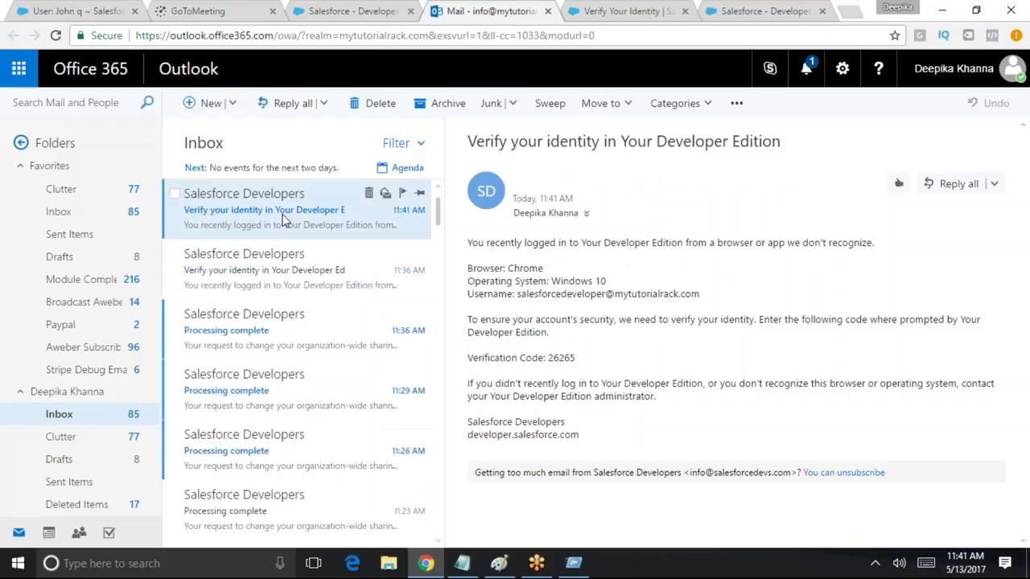
double_click(561, 358)
key("ctrl+c")
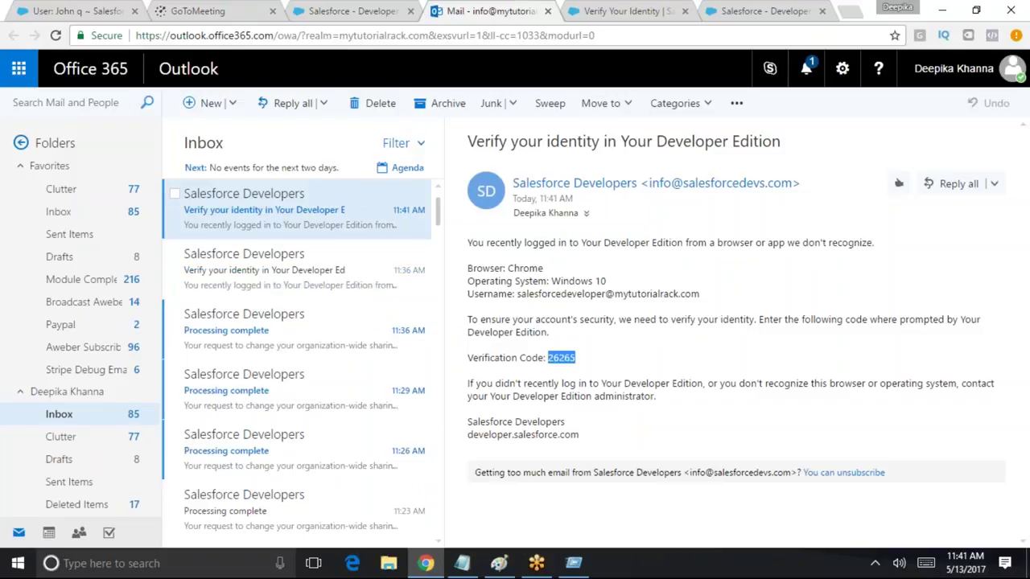
key("ctrl+Tab")
key("ctrl+Tab")
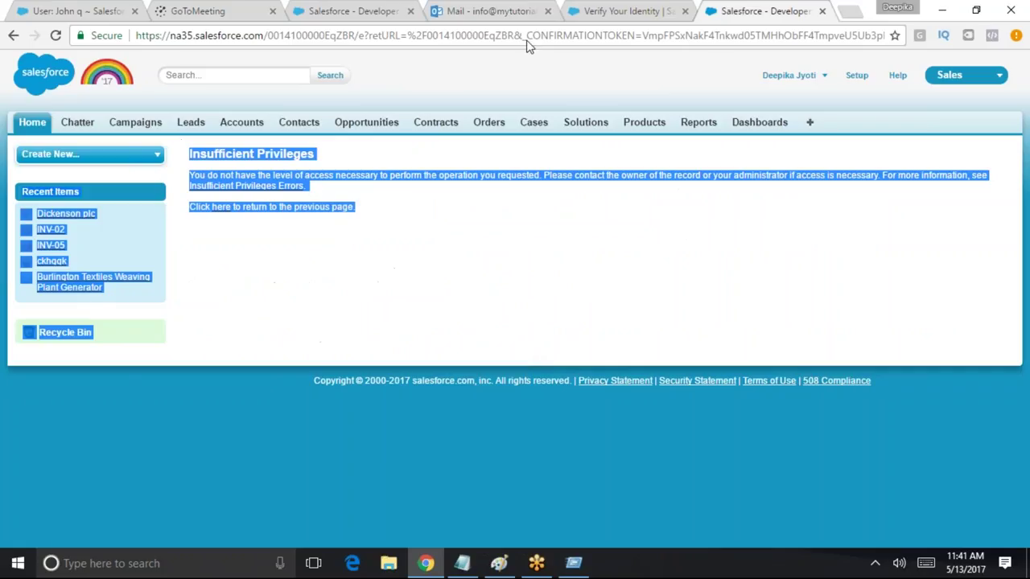
left_click(664, 7)
left_click(453, 398)
key("ctrl+v")
left_click(535, 454)
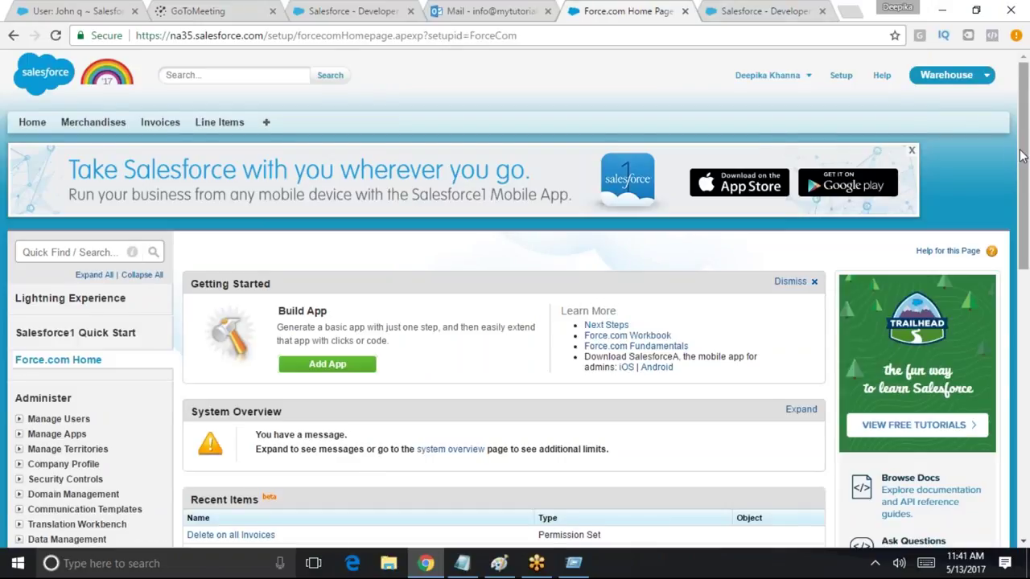
As the developer admin, find 'sharing' in Quick Find and open Security Controls > Sharing Settings
scroll(1019, 155, "down", 4)
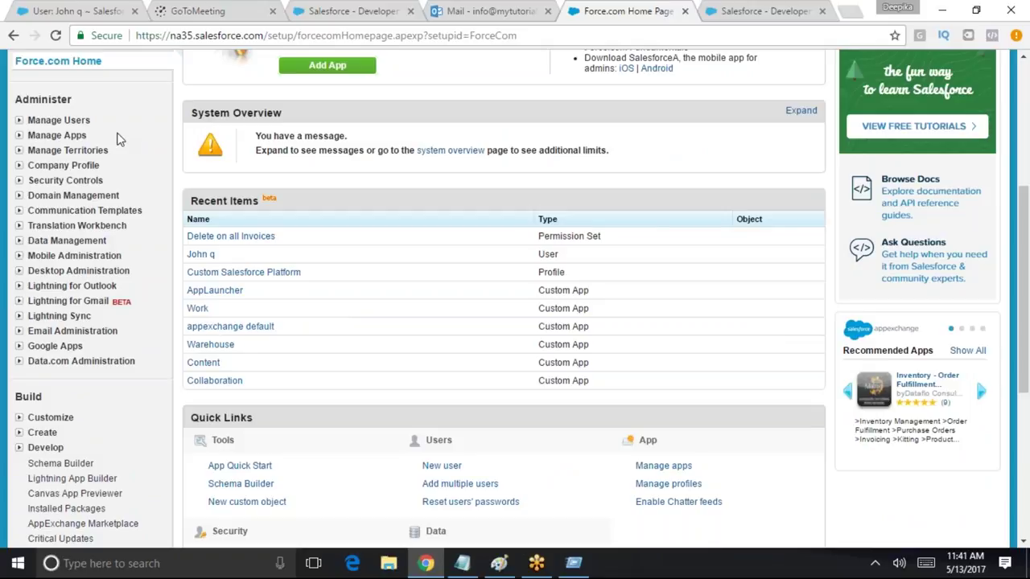
scroll(975, 514, "up", 3)
left_click(94, 169)
type("sharing")
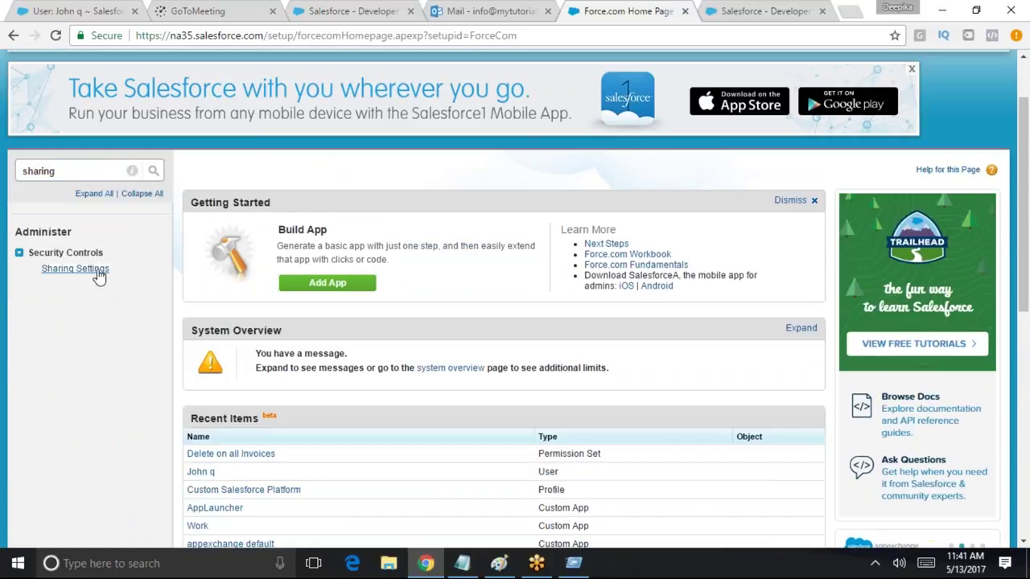
left_click(97, 274)
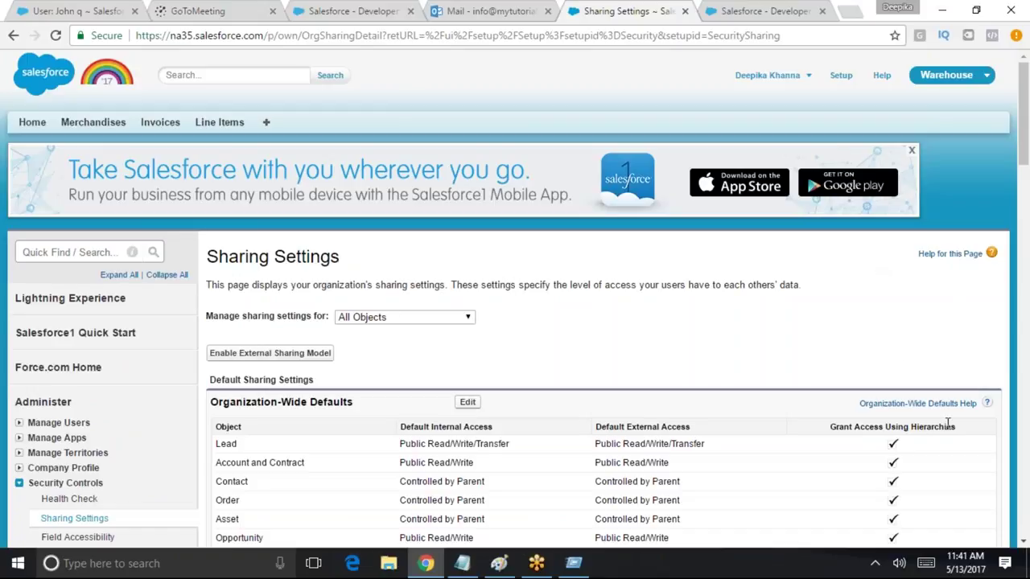
left_click_drag(963, 431, 811, 433)
left_click_drag(1025, 171, 1015, 219)
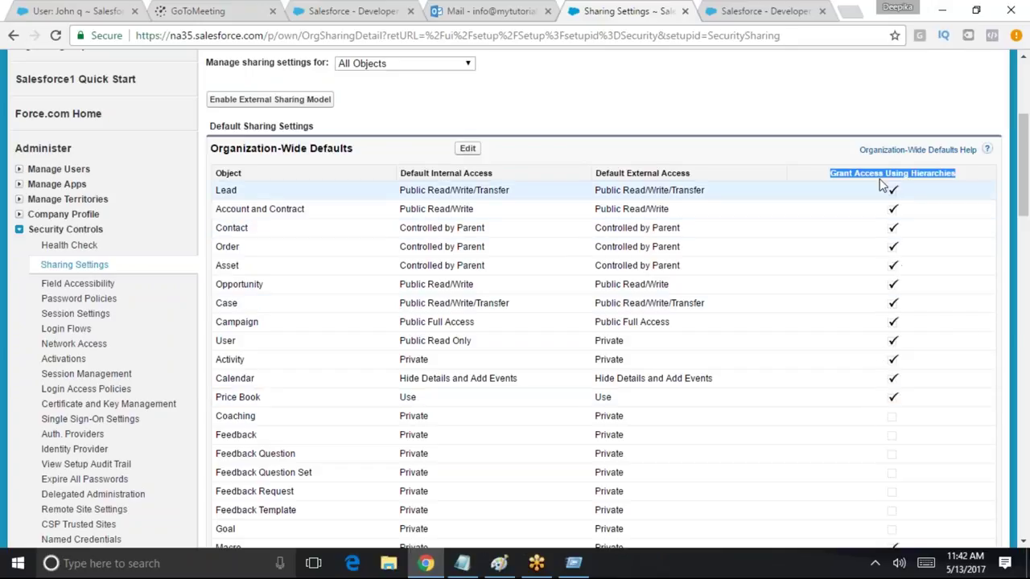
left_click(477, 155)
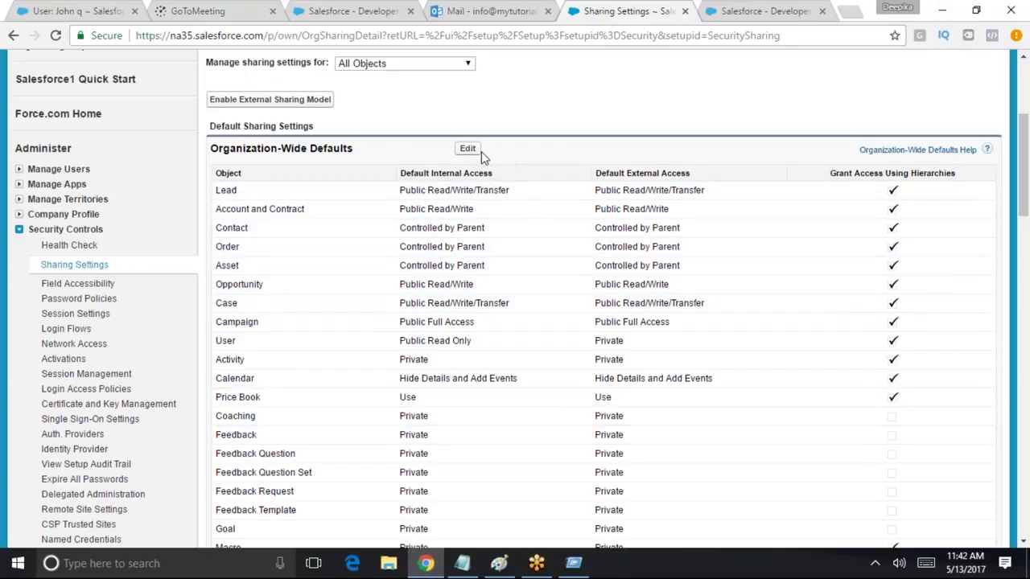
Edit the organization-wide defaults and review the Grant Access Using Hierarchies column
left_click(469, 151)
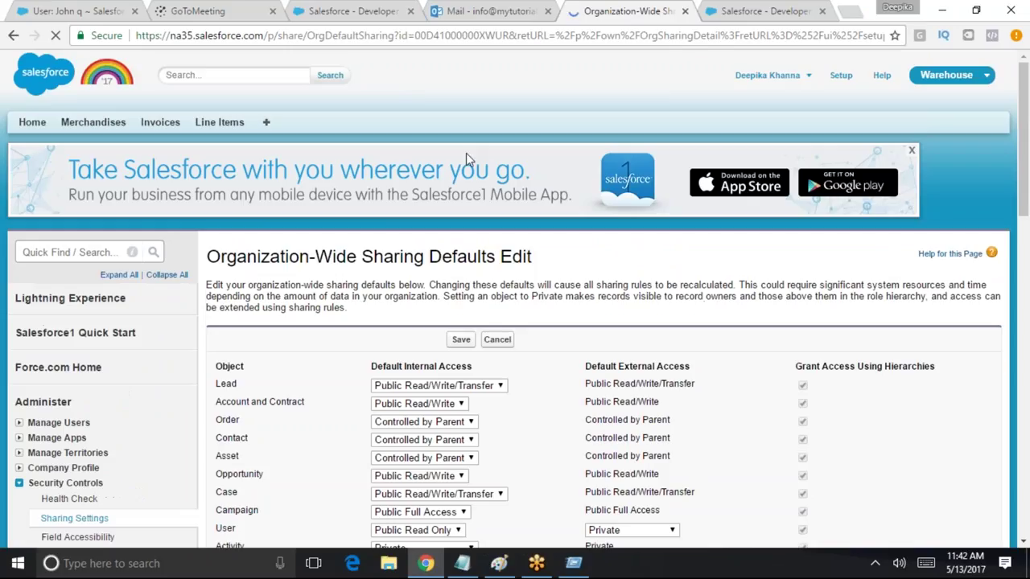
scroll(720, 422, "down", 5)
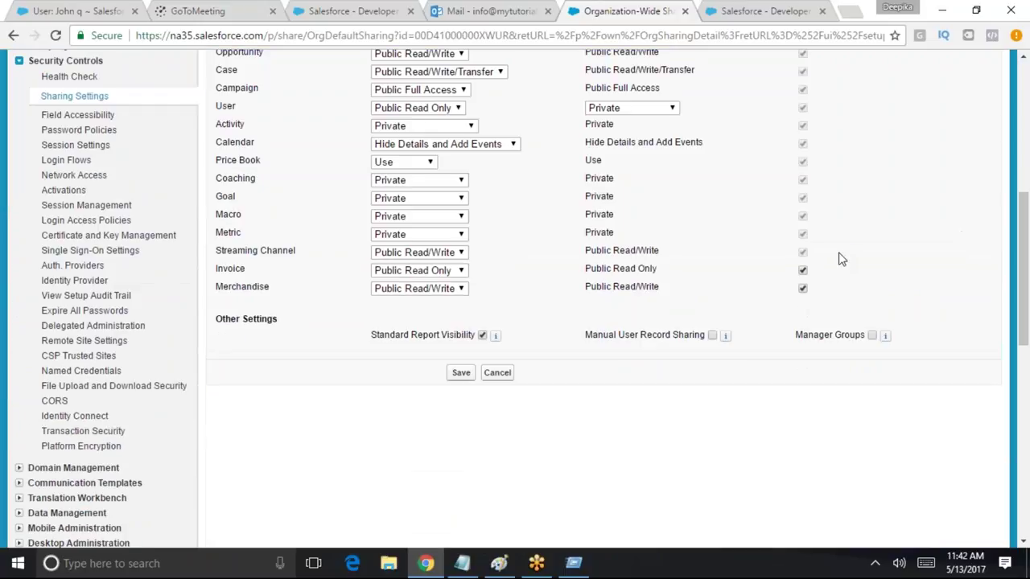
scroll(796, 101, "up", 2)
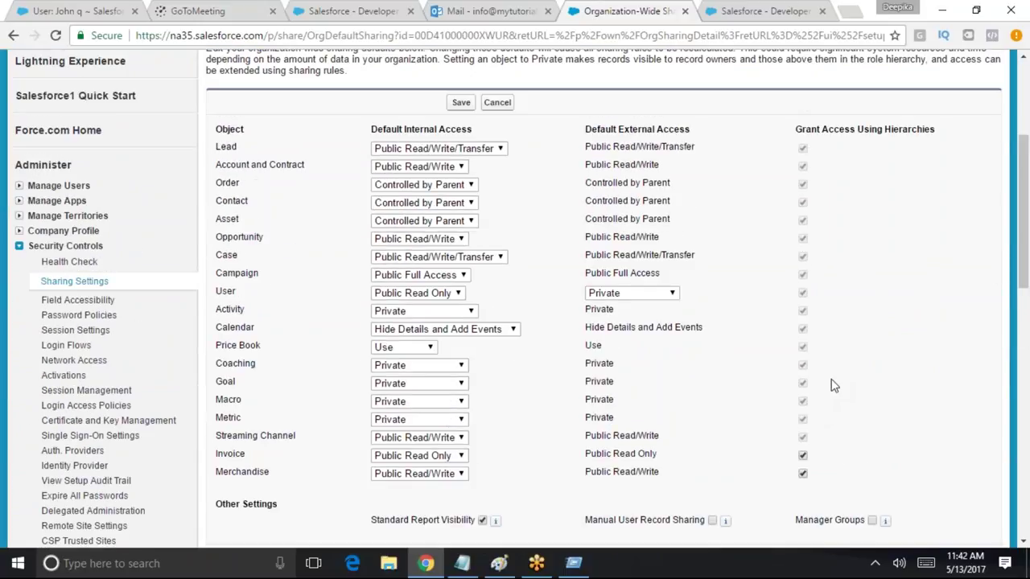
left_click_drag(792, 139, 961, 128)
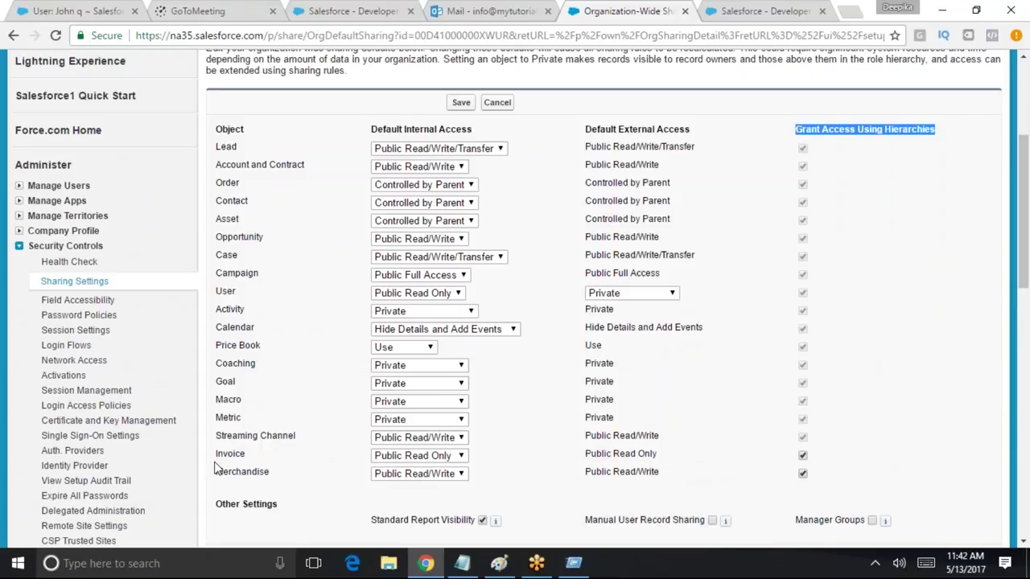
left_click_drag(1023, 232, 1026, 273)
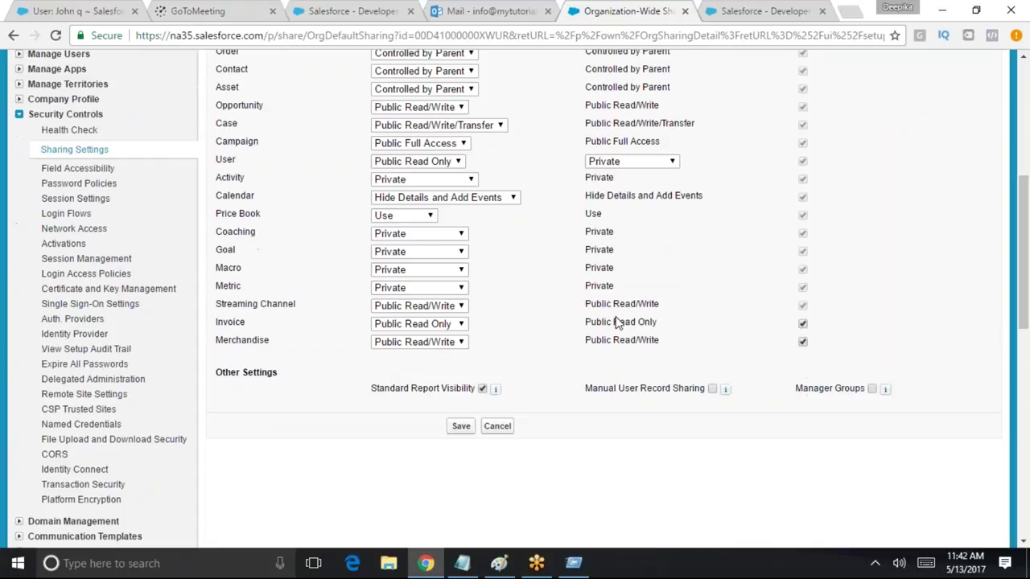
scroll(829, 453, "up", 3)
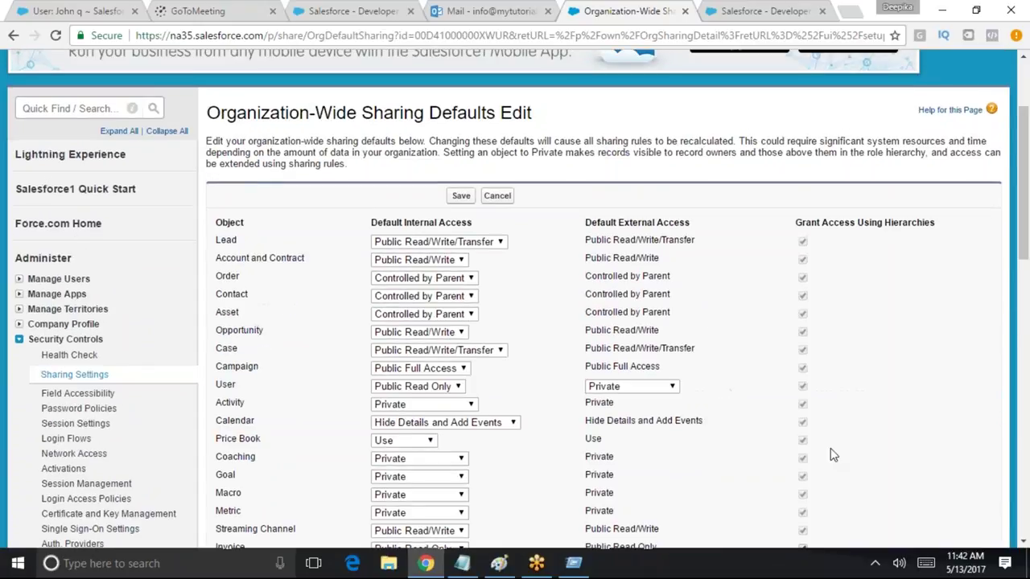
scroll(825, 494, "down", 2)
left_click(800, 381)
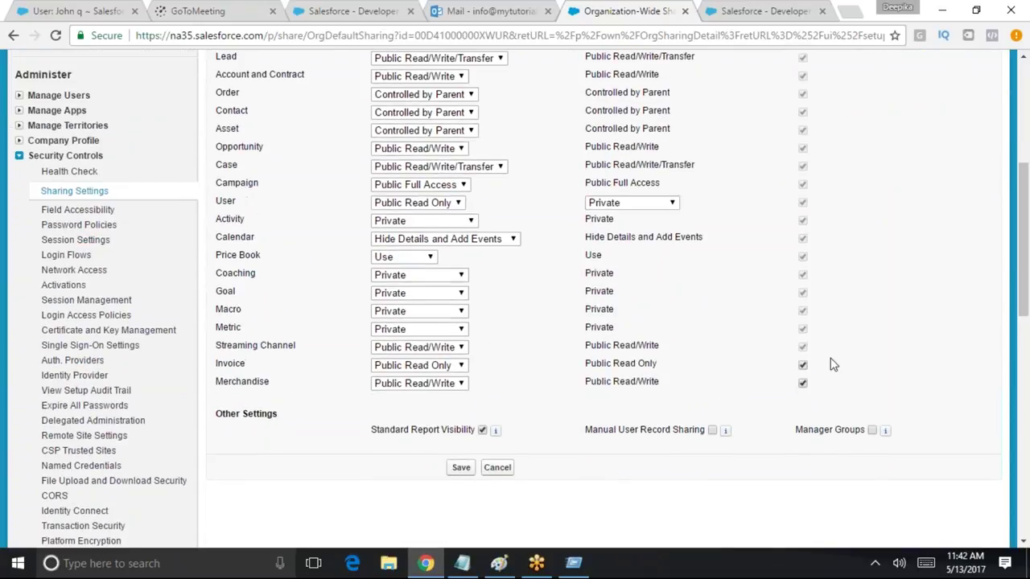
left_click_drag(1021, 273, 1021, 257)
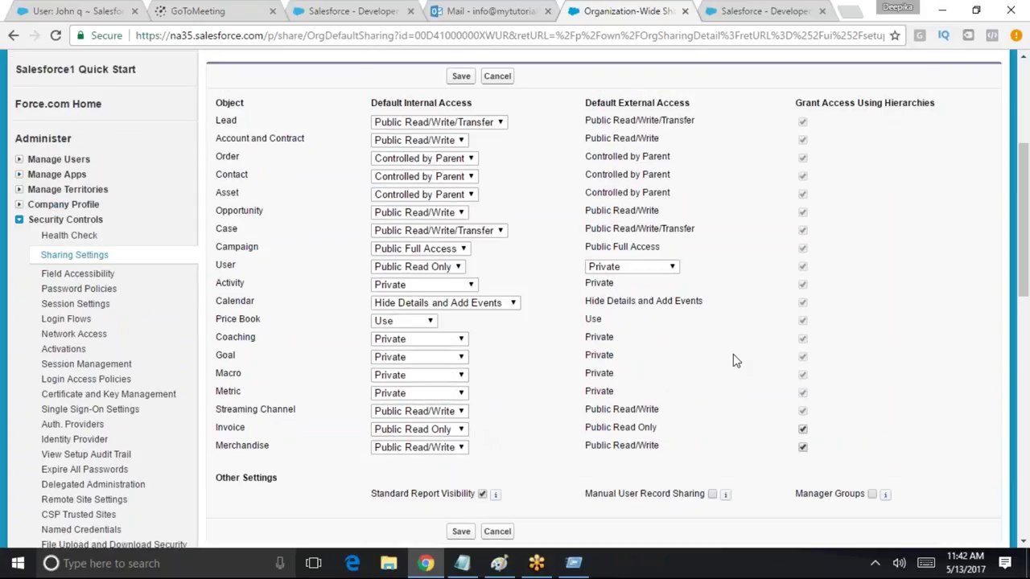
left_click_drag(1028, 306, 1008, 230)
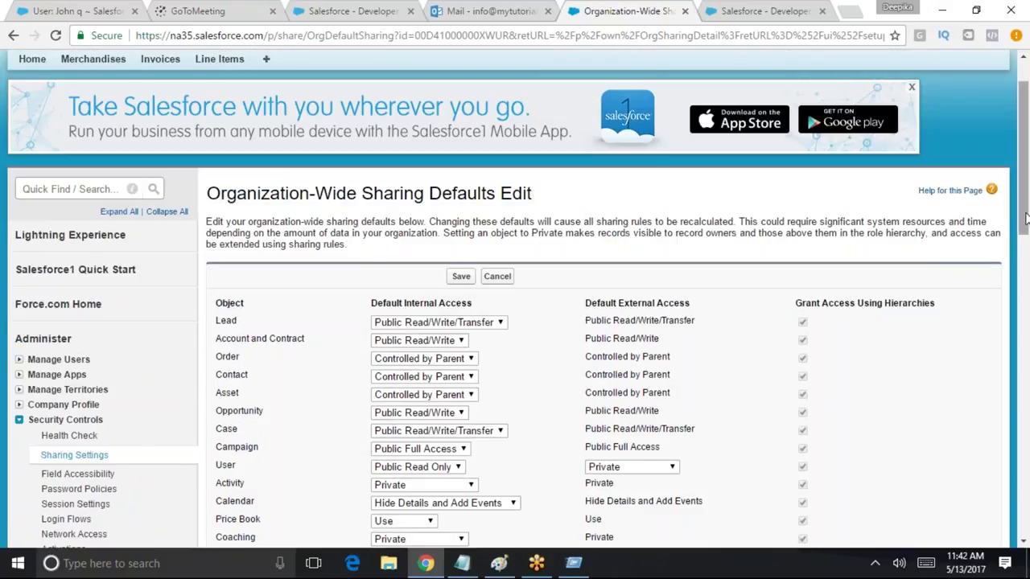
left_click_drag(1025, 217, 874, 421)
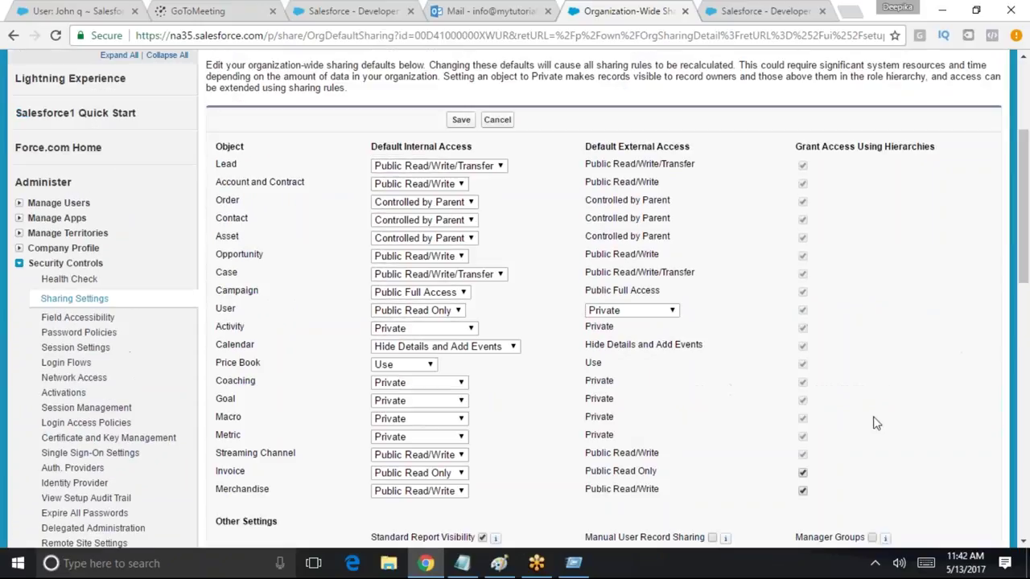
left_click_drag(1027, 187, 1028, 160)
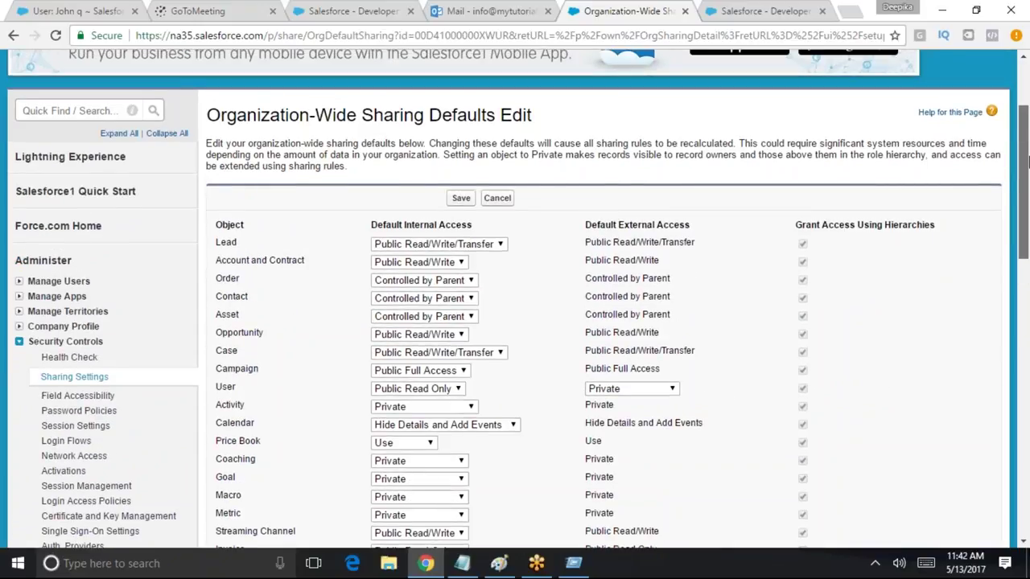
left_click_drag(795, 226, 933, 225)
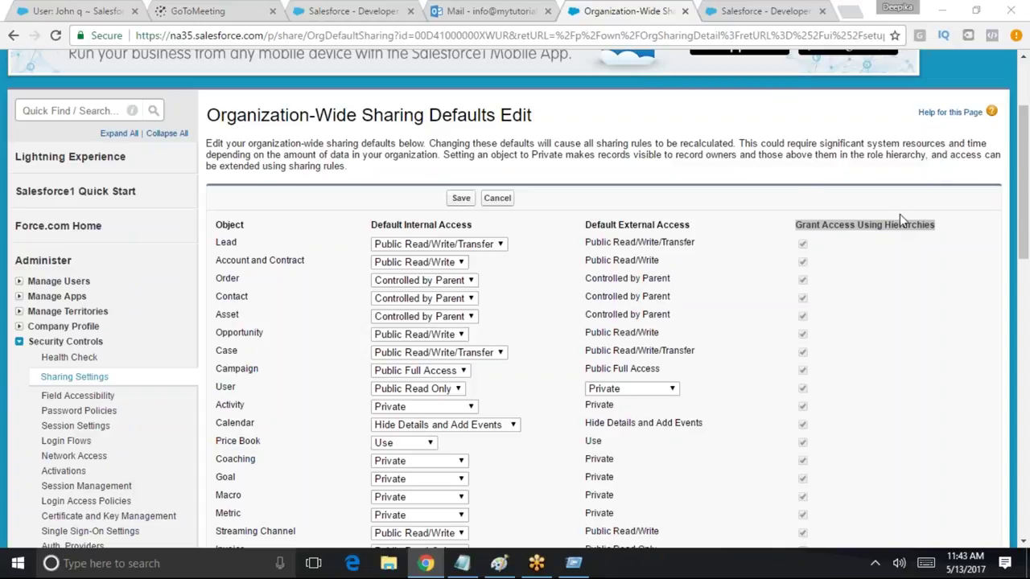
left_click_drag(1024, 181, 1023, 193)
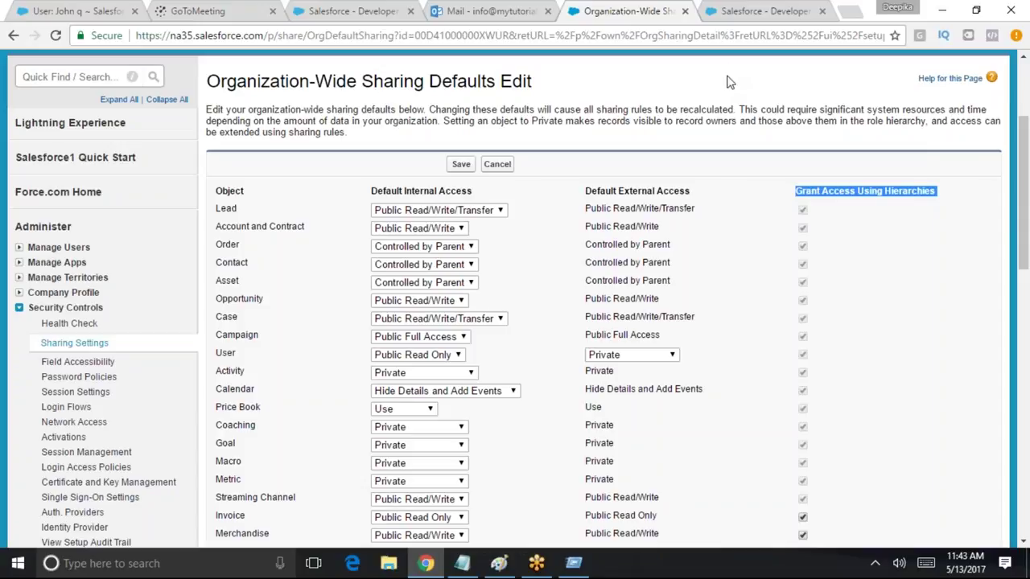
left_click_drag(1024, 263, 1007, 320)
left_click_drag(1021, 272, 1022, 254)
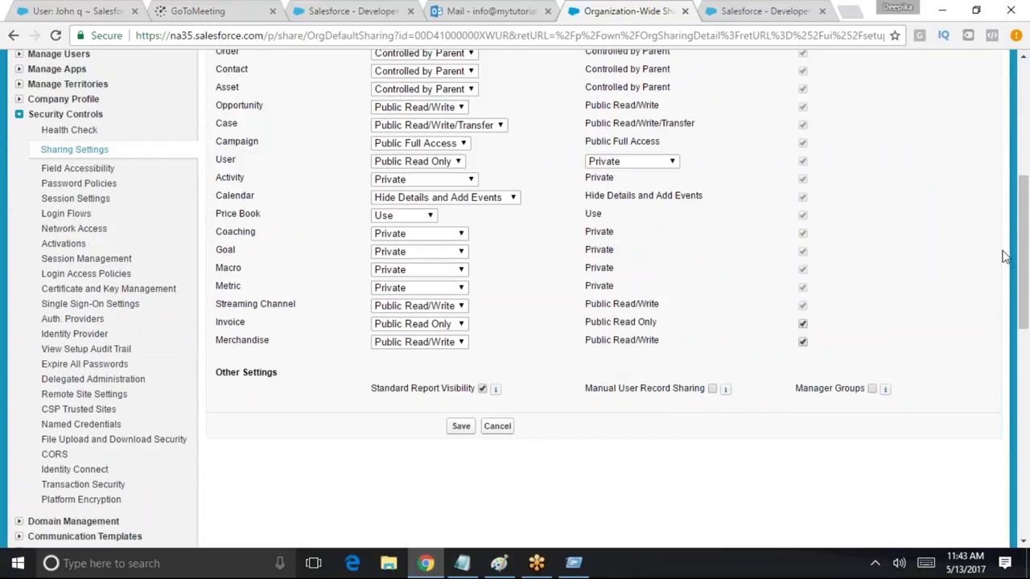
scroll(1021, 263, "up", 3)
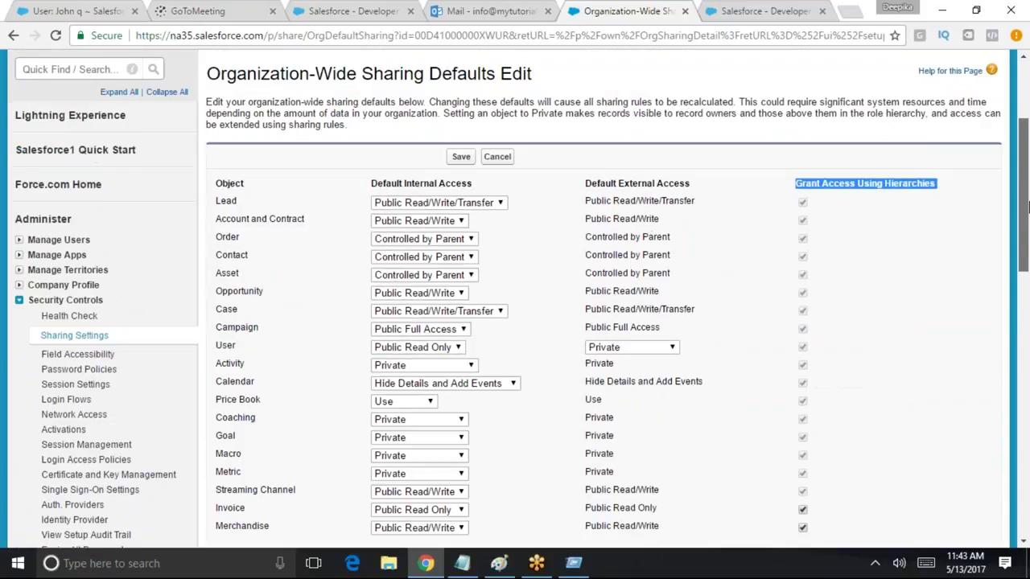
scroll(776, 355, "down", 2)
Set Invoice's Default Internal Access to Private and save the defaults
double_click(231, 374)
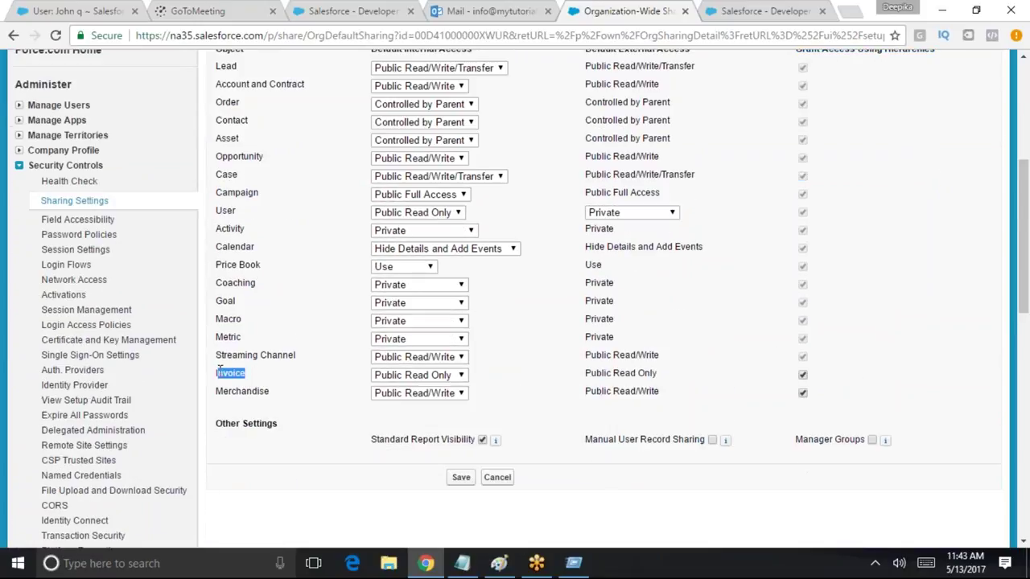
left_click(401, 378)
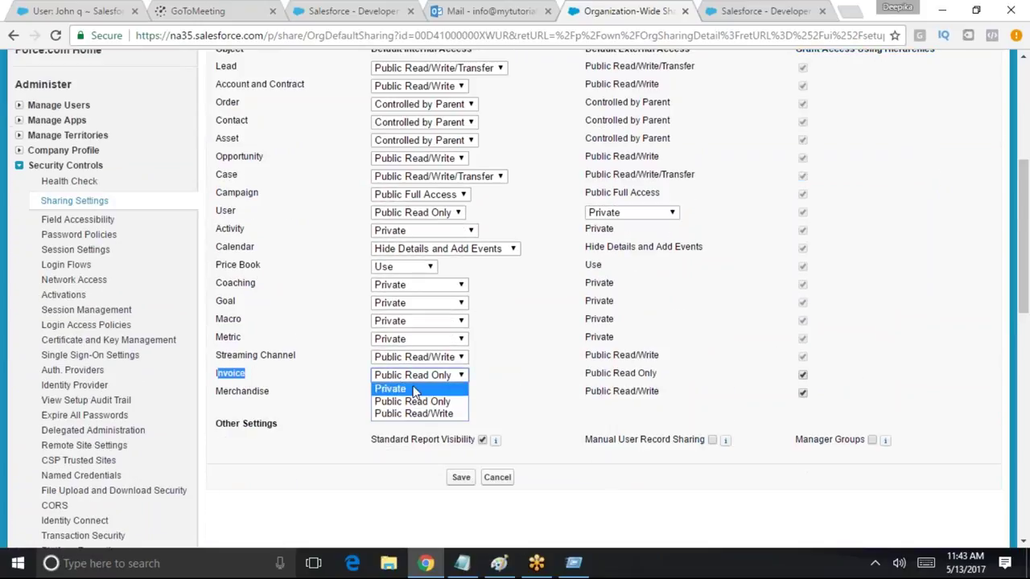
left_click(412, 389)
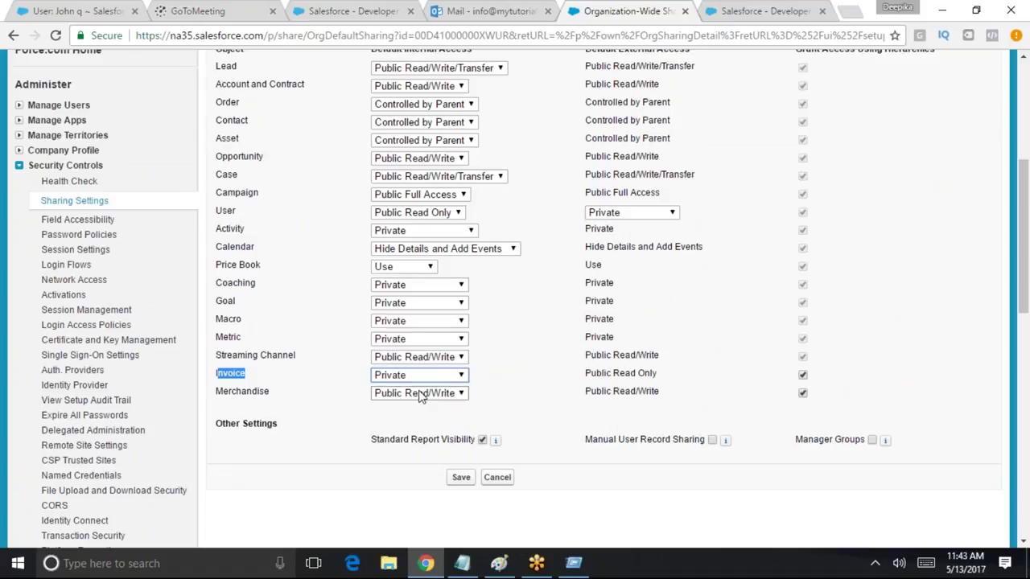
double_click(265, 375)
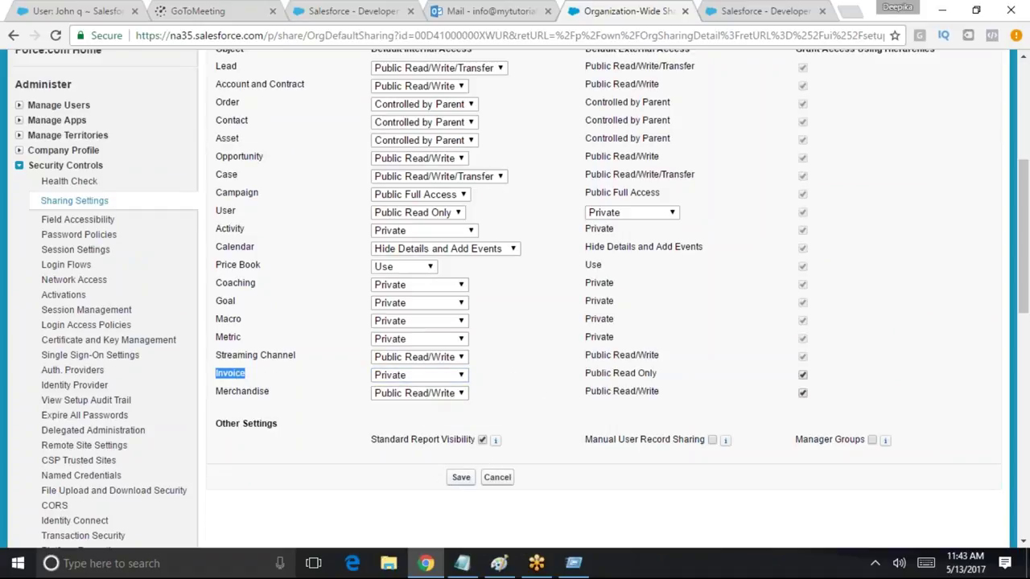
left_click(461, 478)
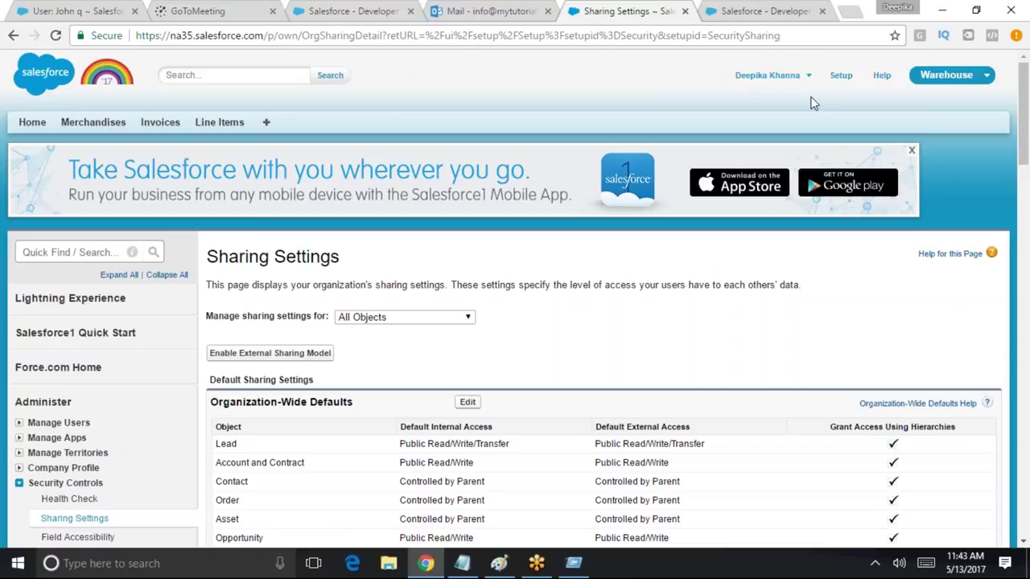
List all eight invoices (INV-02 to INV-10) in the All view, then log out the admin
left_click(154, 124)
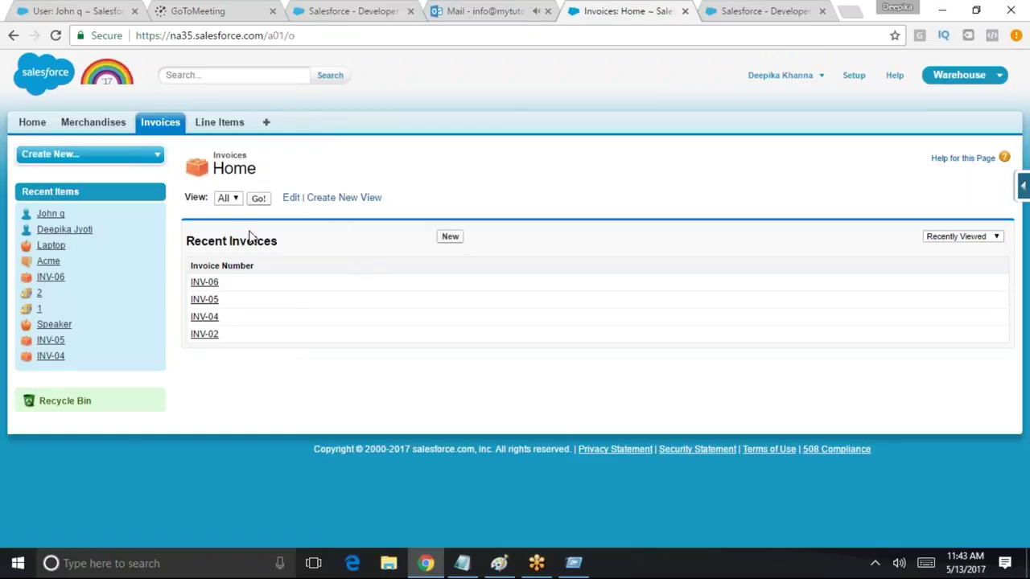
left_click(264, 199)
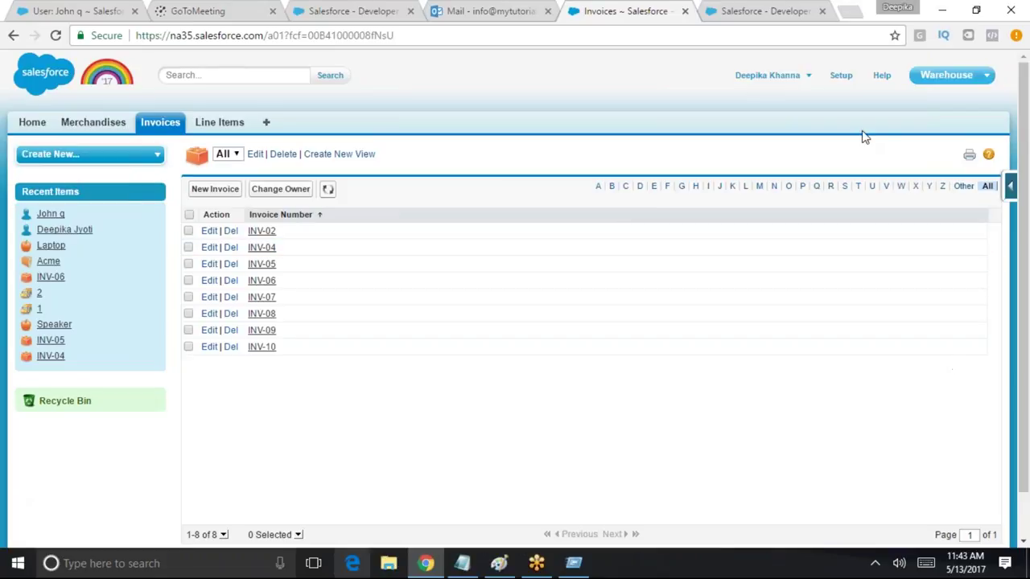
left_click(806, 79)
left_click(750, 159)
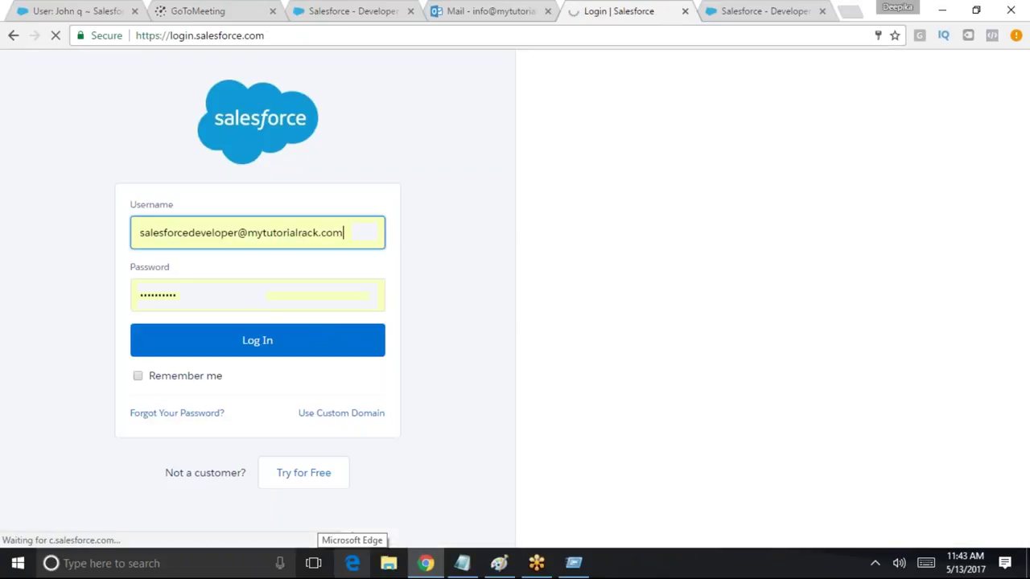
Sign in with the other user's saved username
key("Down")
type("j")
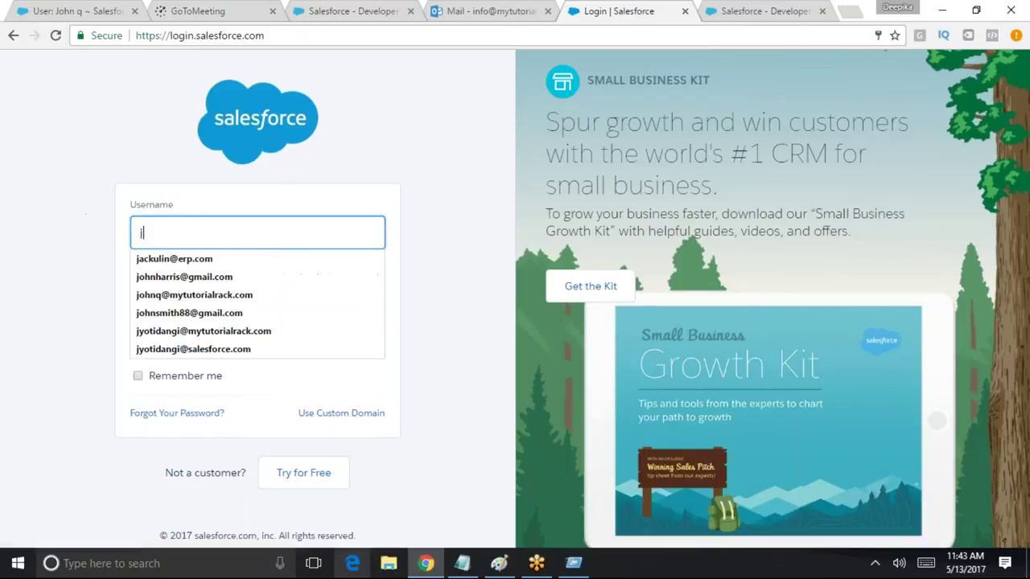
left_click(181, 336)
left_click(180, 338)
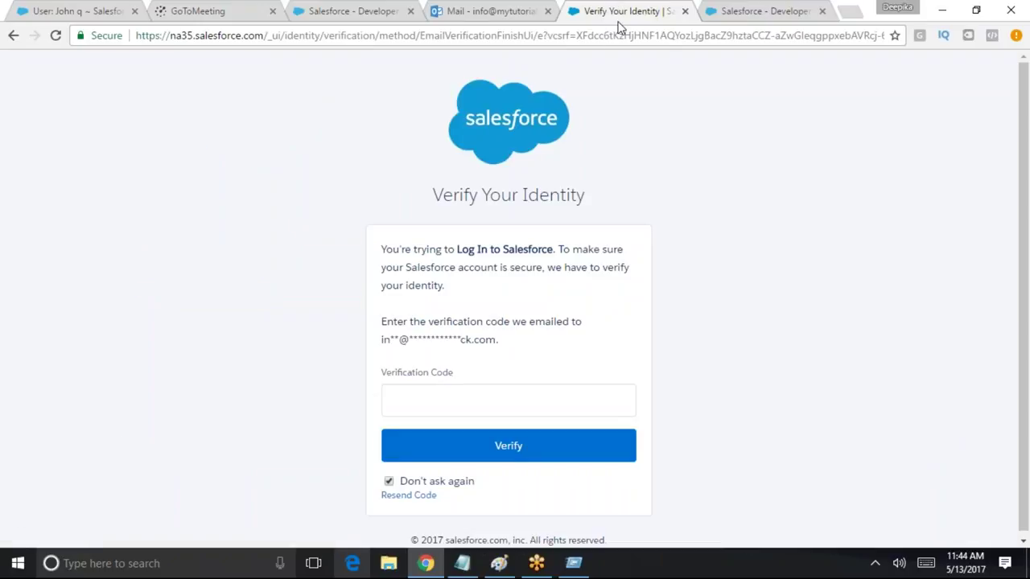
Copy the emailed verification code from Outlook, paste it, and verify the identity
left_click(487, 12)
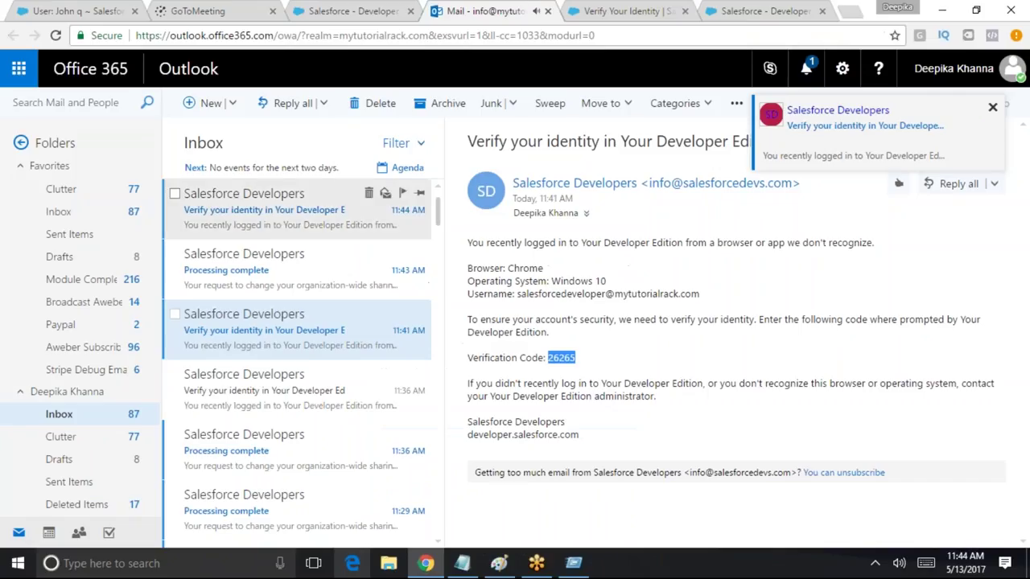
double_click(561, 357)
key("ctrl+c")
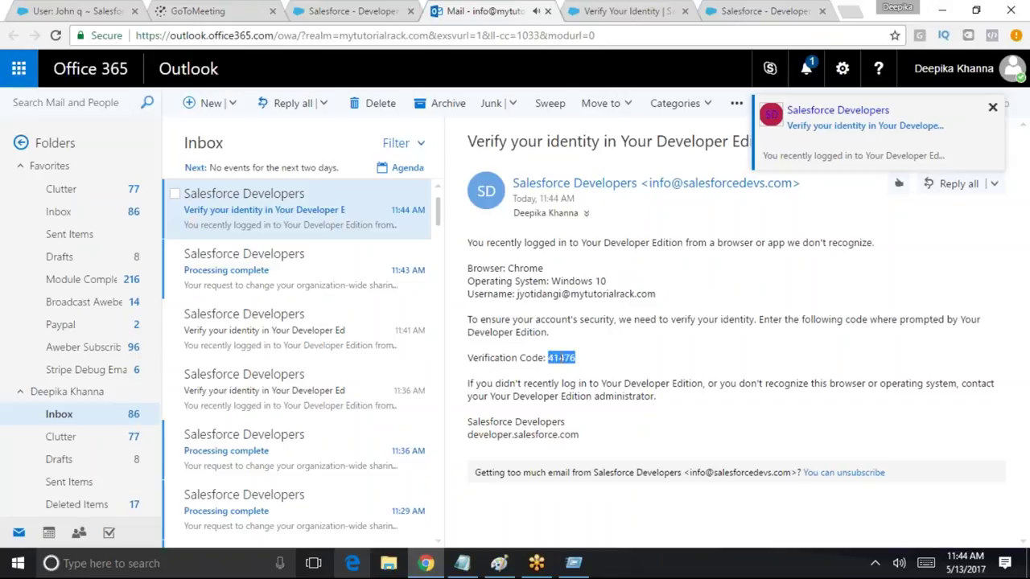
left_click(765, 11)
left_click(659, 10)
left_click(455, 393)
key("ctrl+v")
left_click(527, 444)
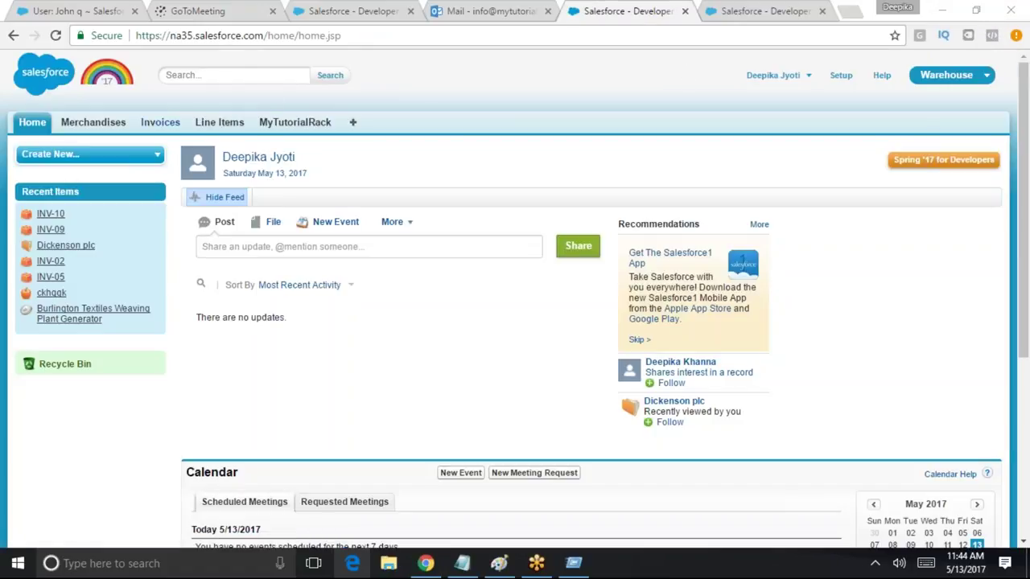
List all invoices visible to this user, only INV-09 and INV-10, then switch to Paint
left_click(160, 122)
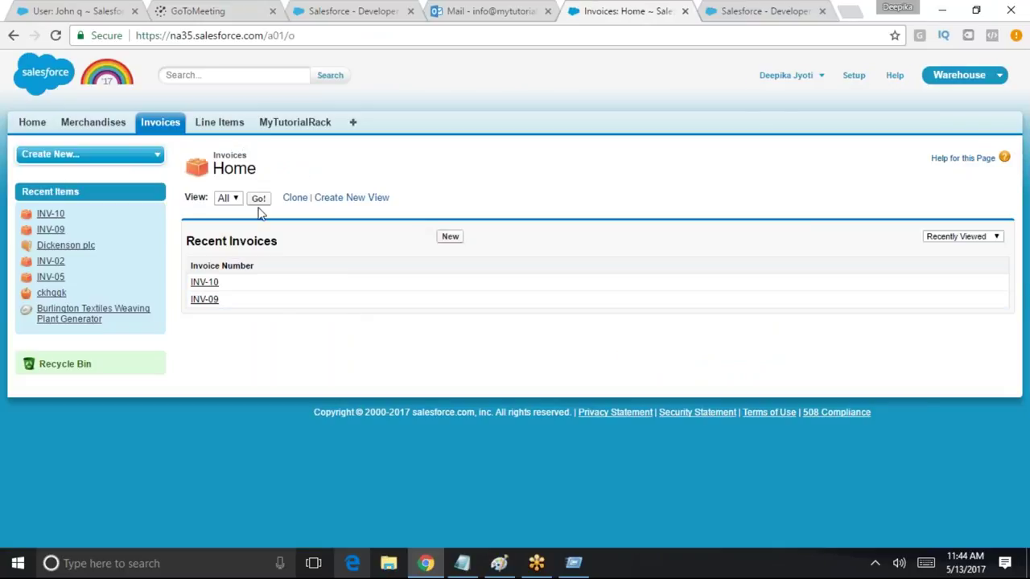
left_click(258, 198)
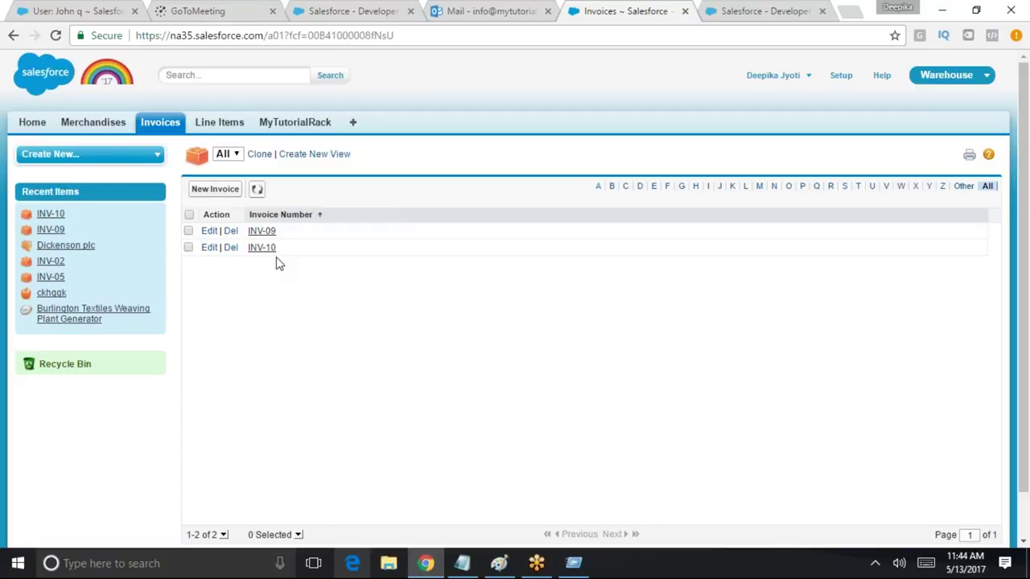
left_click(502, 565)
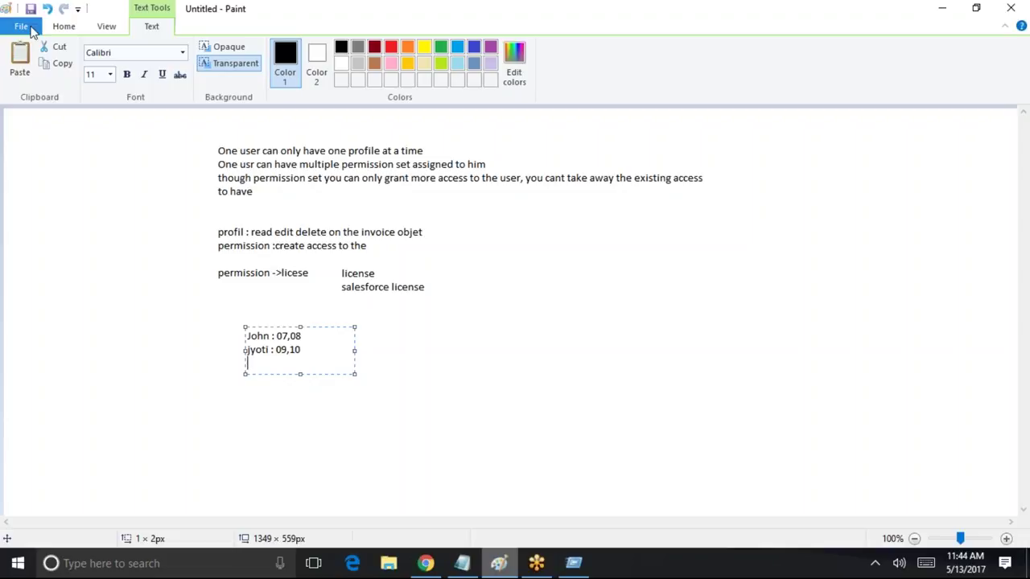
Start a new Paint picture, discarding the old notes unsaved, and place a text area
key("alt+f")
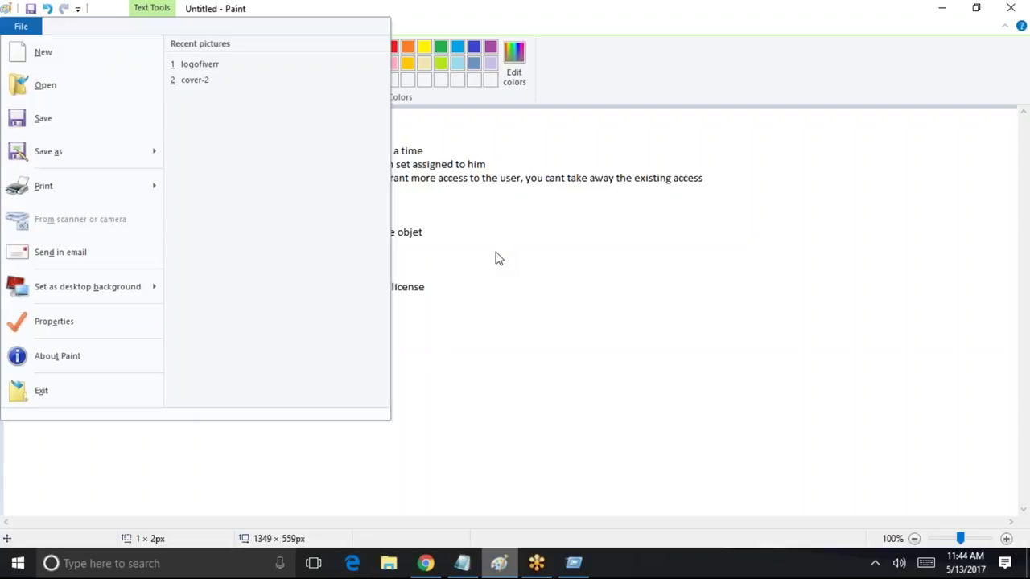
left_click(574, 292)
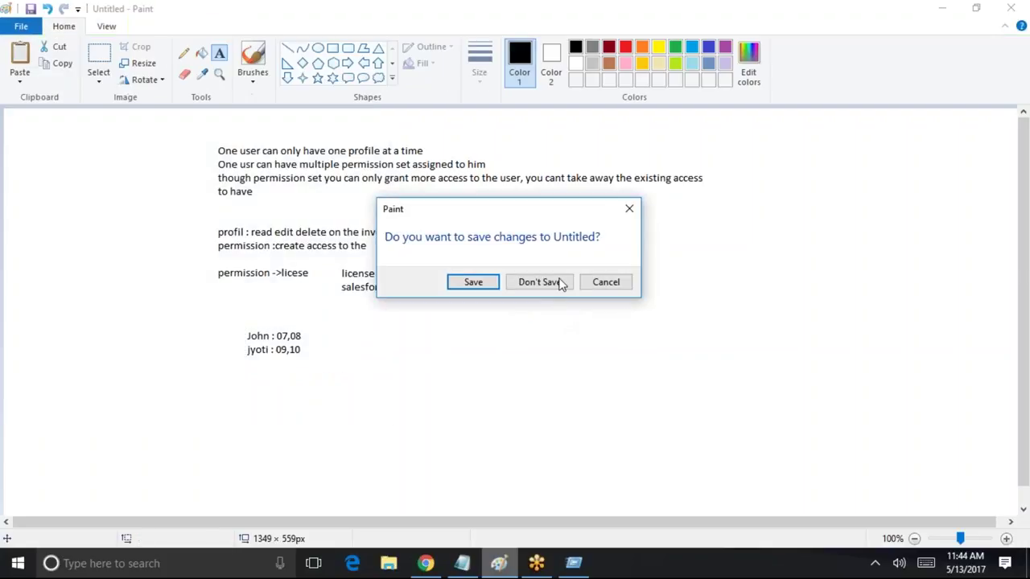
left_click(558, 285)
left_click(364, 188)
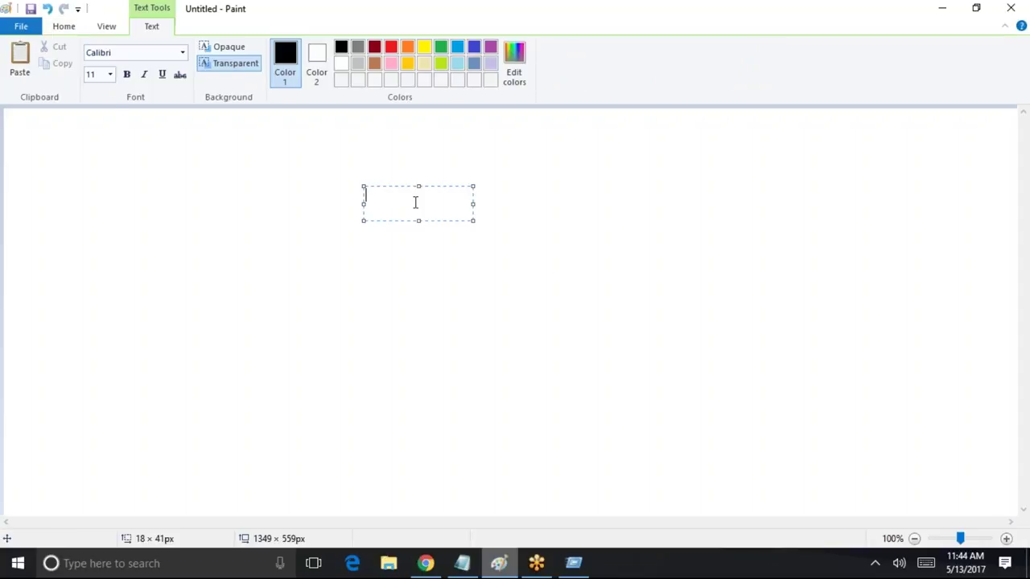
Handwrite the employee's name in black pencil and underline it
left_click(63, 26)
left_click(183, 53)
left_click_drag(394, 161, 410, 215)
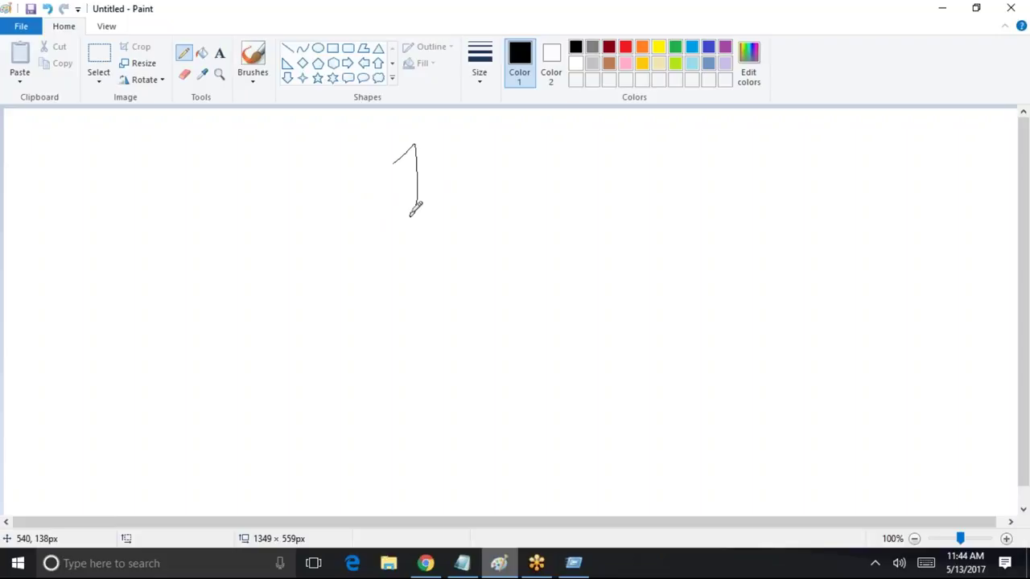
left_click_drag(444, 163, 444, 165)
mouse_move(463, 138)
left_mouse_down()
mouse_move(462, 195)
mouse_move(487, 194)
left_mouse_up()
left_click_drag(511, 161, 553, 188)
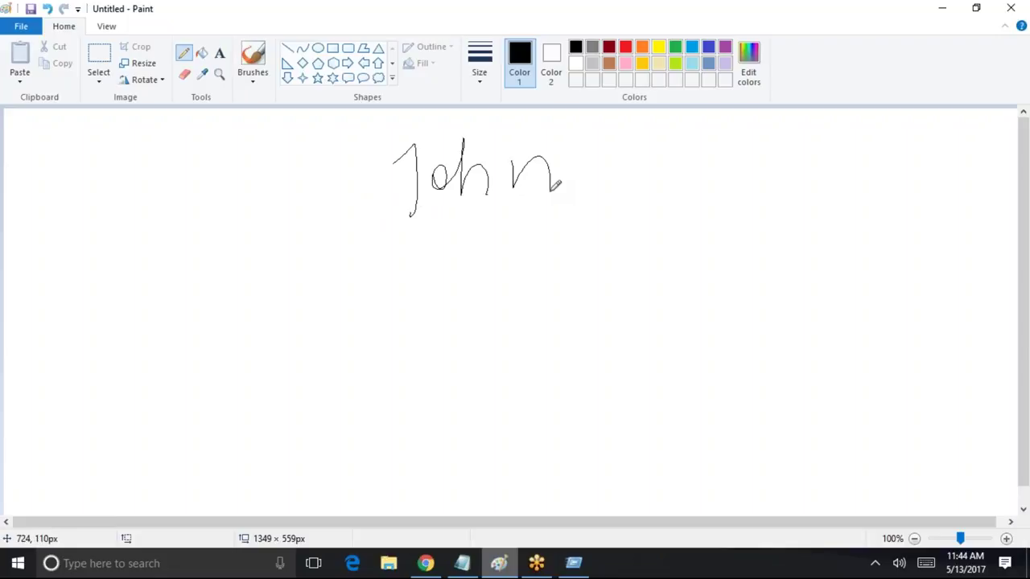
left_click(202, 73)
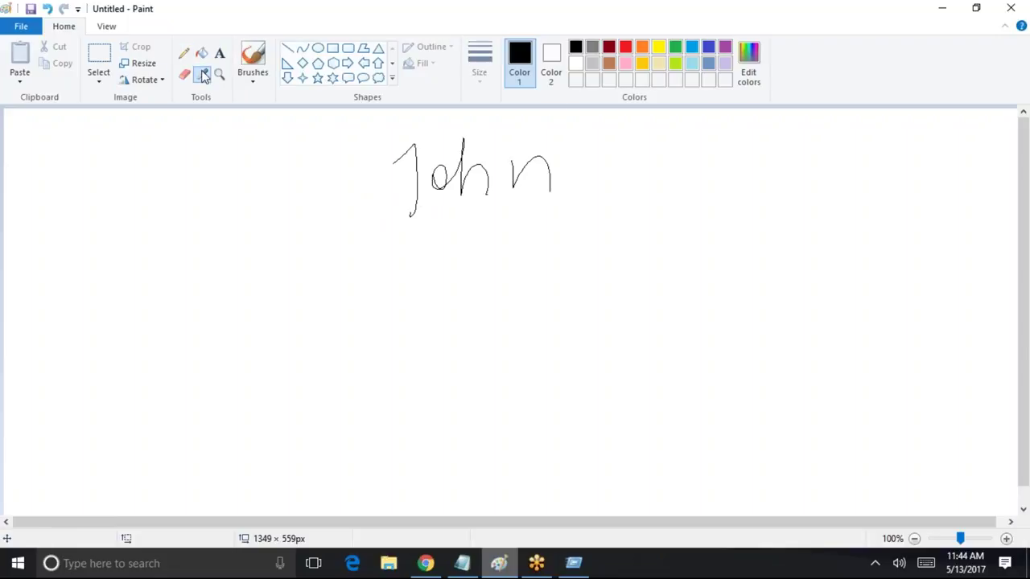
left_click(428, 225)
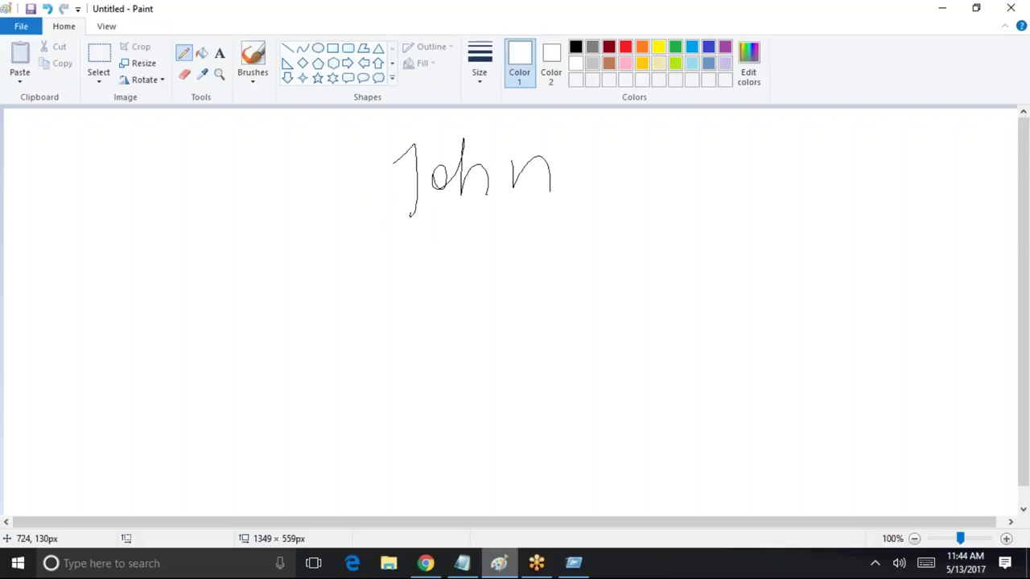
left_click(253, 58)
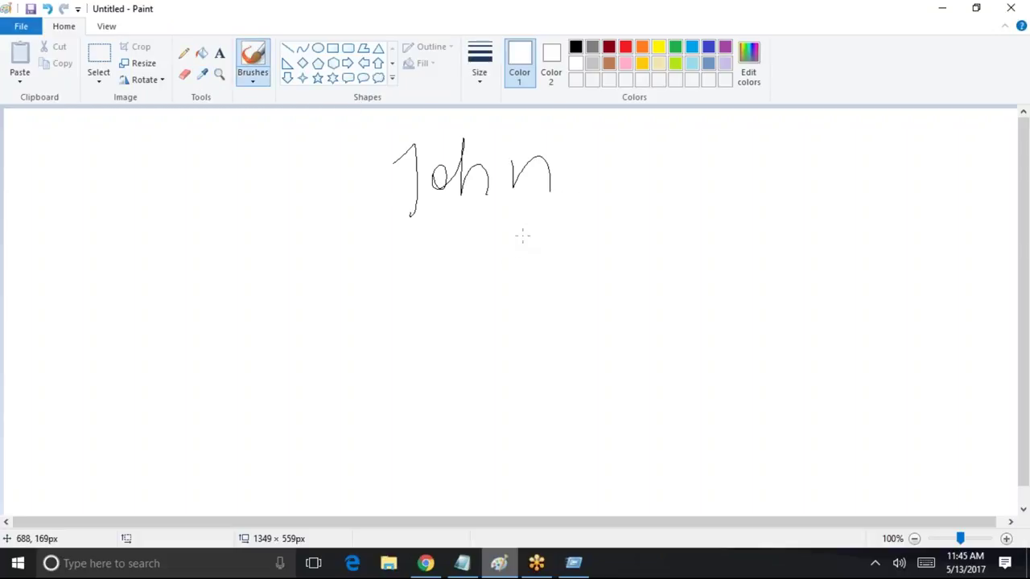
left_click(183, 54)
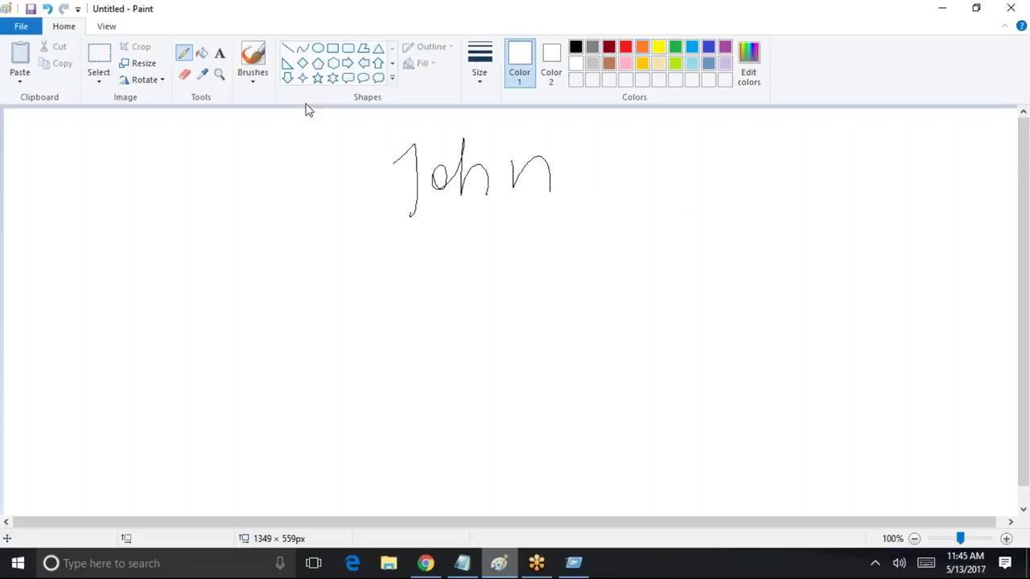
left_click(575, 47)
left_click_drag(420, 228, 577, 192)
Add a note beside the employee and write the manager's name and role on the left
left_click_drag(636, 122, 642, 190)
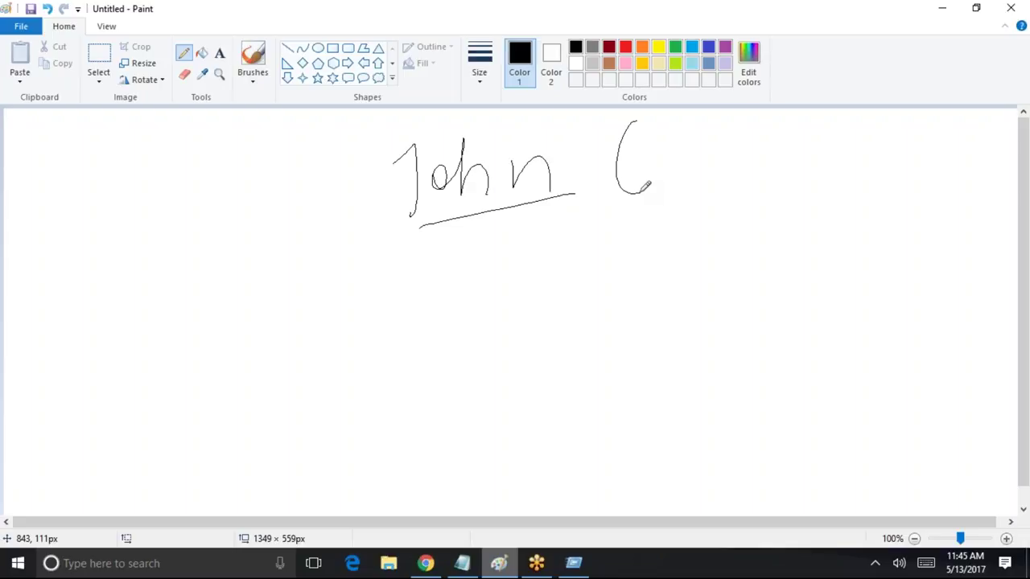
mouse_move(681, 141)
left_mouse_down()
mouse_move(712, 168)
mouse_move(802, 154)
mouse_move(917, 164)
left_mouse_up()
mouse_move(387, 185)
left_mouse_down()
mouse_move(288, 210)
mouse_move(321, 230)
left_mouse_up()
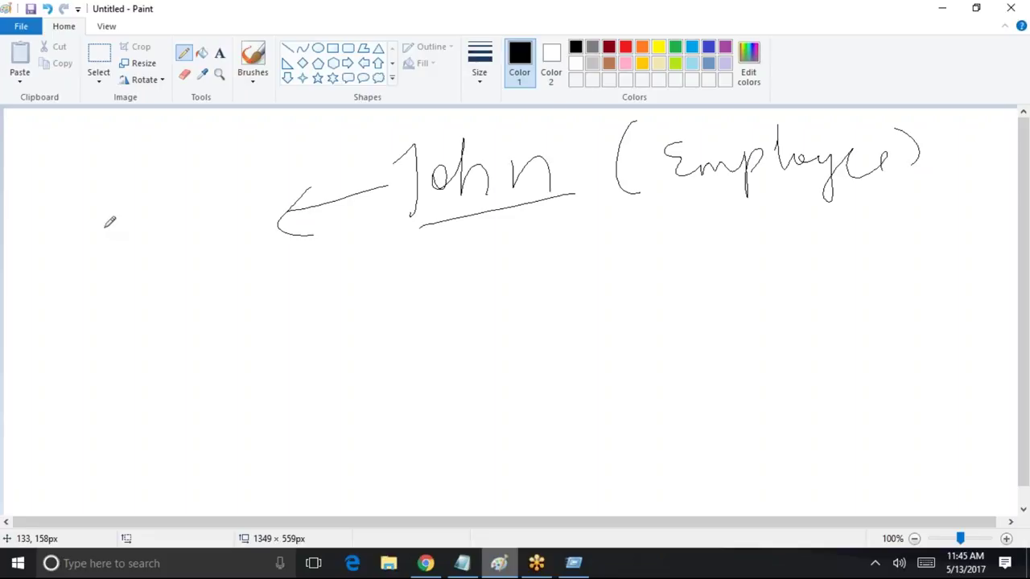
mouse_move(57, 287)
left_mouse_down()
mouse_move(47, 245)
mouse_move(79, 241)
mouse_move(108, 213)
mouse_move(166, 243)
mouse_move(259, 226)
left_mouse_up()
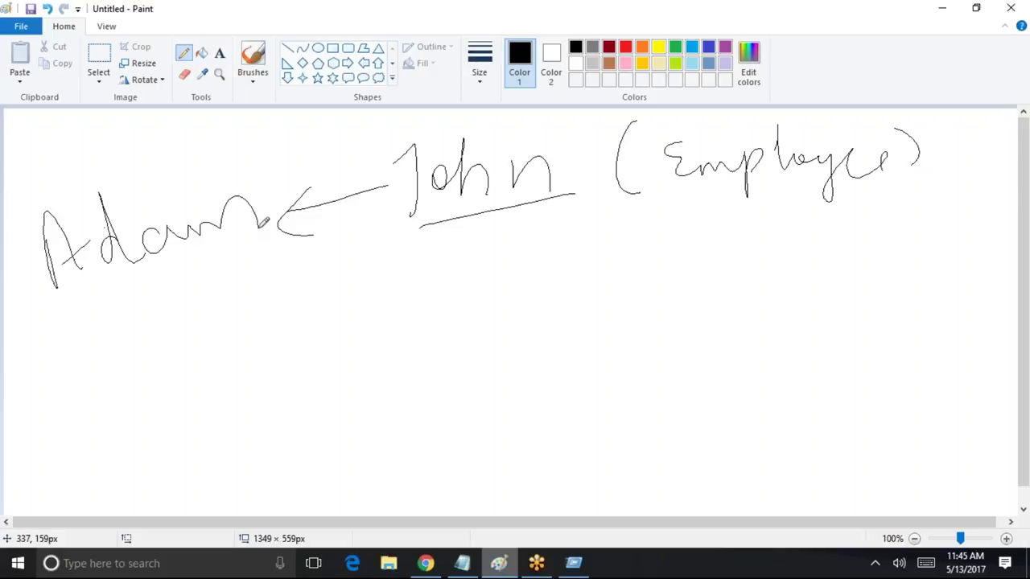
left_click_drag(78, 314, 135, 372)
left_click_drag(118, 318, 197, 302)
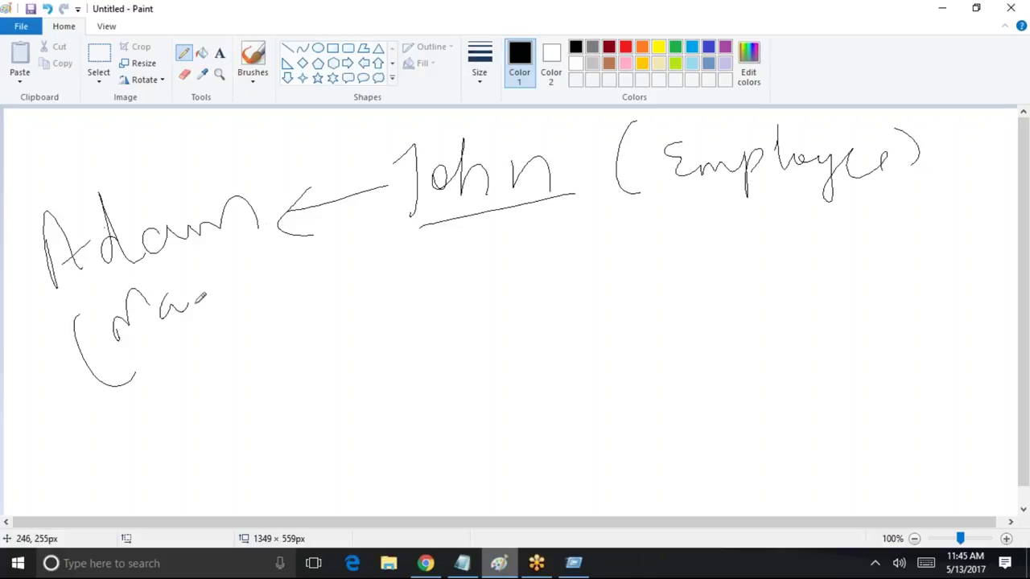
Write 'OWD → Invoice (Private)' below the employee and underline Private
mouse_move(473, 307)
left_mouse_down()
mouse_move(483, 319)
mouse_move(526, 292)
mouse_move(552, 306)
mouse_move(565, 354)
left_mouse_up()
left_click_drag(624, 318, 661, 331)
mouse_move(701, 285)
left_mouse_down()
mouse_move(708, 322)
mouse_move(764, 316)
left_mouse_up()
left_click_drag(785, 265, 908, 286)
left_click_drag(782, 356, 797, 386)
mouse_move(825, 324)
left_mouse_down()
mouse_move(823, 348)
mouse_move(882, 349)
mouse_move(923, 322)
mouse_move(960, 344)
left_mouse_up()
left_click_drag(950, 291, 951, 370)
mouse_move(943, 325)
left_mouse_down()
mouse_move(1002, 302)
mouse_move(1013, 319)
mouse_move(1002, 346)
left_mouse_up()
left_click_drag(758, 400, 994, 365)
Add a circled check mark, then underline, link and circle the manager's name and role
mouse_move(475, 447)
left_mouse_down()
mouse_move(467, 486)
mouse_move(486, 493)
left_mouse_up()
mouse_move(534, 442)
left_mouse_down()
mouse_move(547, 465)
mouse_move(575, 414)
left_mouse_up()
left_click_drag(520, 412, 586, 392)
left_click_drag(513, 444, 544, 403)
mouse_move(562, 489)
left_mouse_down()
mouse_move(610, 465)
mouse_move(596, 473)
left_mouse_up()
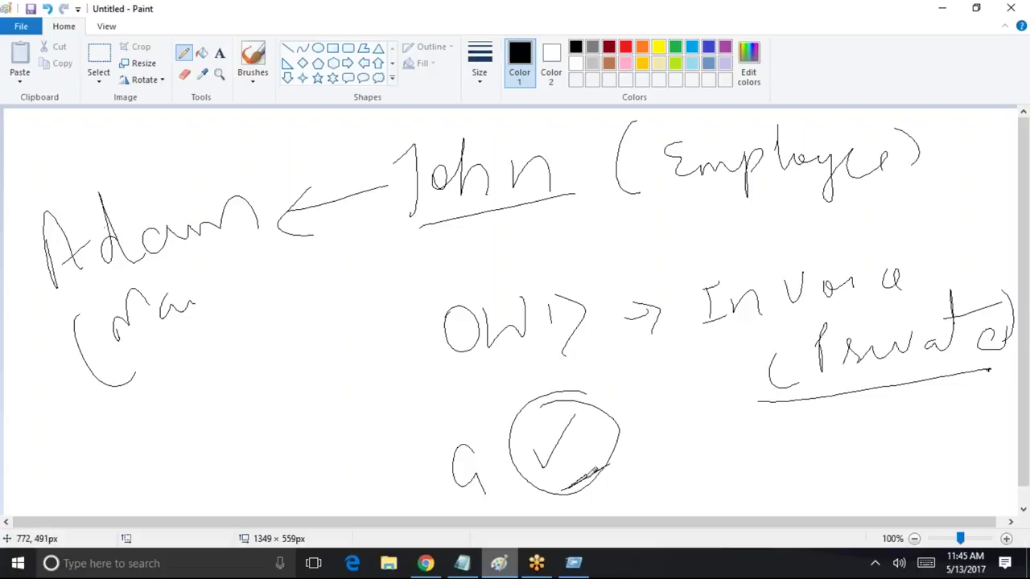
left_click_drag(243, 250, 104, 287)
mouse_move(215, 268)
left_mouse_down()
mouse_move(391, 265)
mouse_move(439, 201)
mouse_move(451, 223)
left_mouse_up()
mouse_move(238, 159)
left_mouse_down()
mouse_move(24, 288)
mouse_move(227, 370)
mouse_move(234, 162)
left_mouse_up()
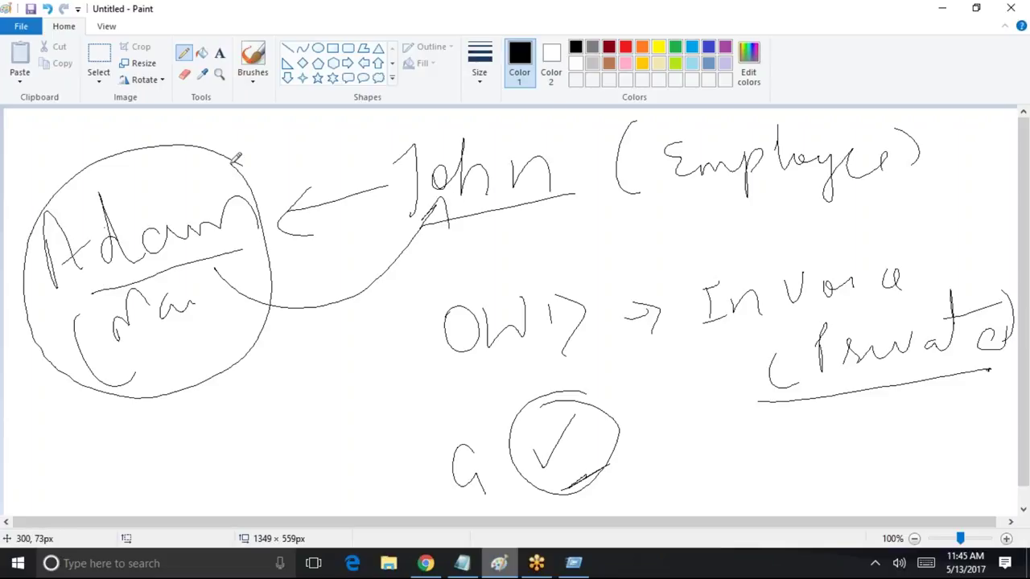
Curve the employee to Invoice, circle the employee, and add a double-underlined third user with arrows
left_click_drag(399, 233, 787, 244)
mouse_move(532, 149)
left_mouse_down()
mouse_move(439, 125)
mouse_move(550, 219)
mouse_move(534, 123)
left_mouse_up()
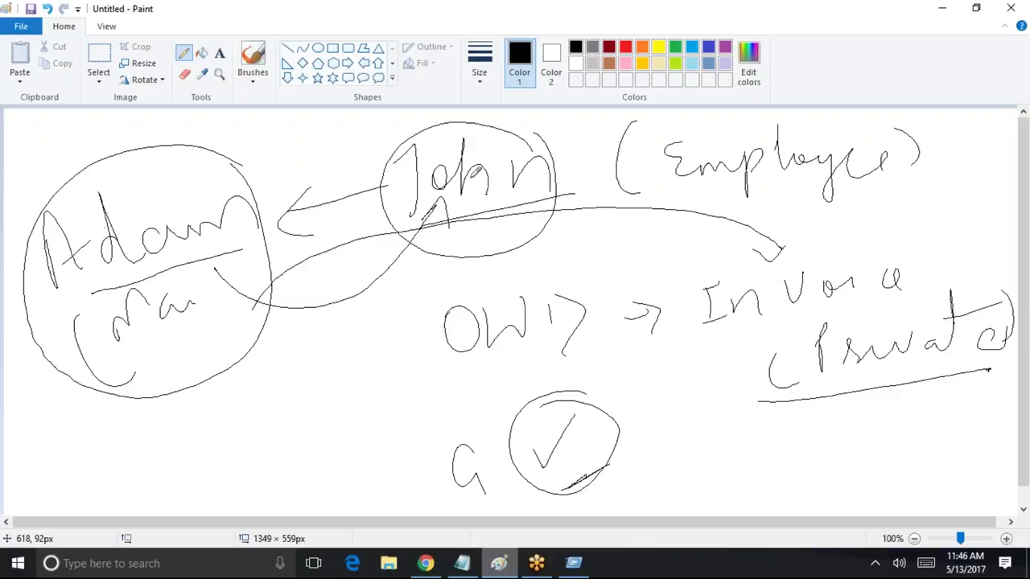
left_click_drag(494, 258, 553, 272)
mouse_move(642, 233)
left_mouse_down()
mouse_move(636, 265)
mouse_move(729, 256)
mouse_move(614, 284)
left_mouse_up()
mouse_move(616, 281)
left_mouse_down()
mouse_move(703, 261)
mouse_move(557, 201)
mouse_move(552, 211)
left_mouse_up()
left_click_drag(667, 235, 559, 197)
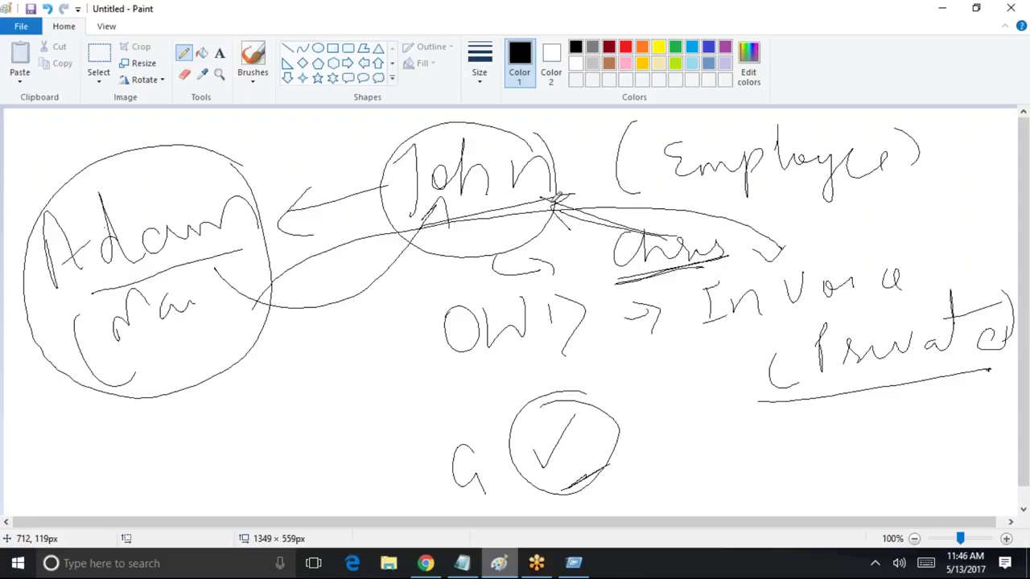
mouse_move(694, 228)
left_mouse_down()
mouse_move(705, 226)
mouse_move(708, 204)
left_mouse_up()
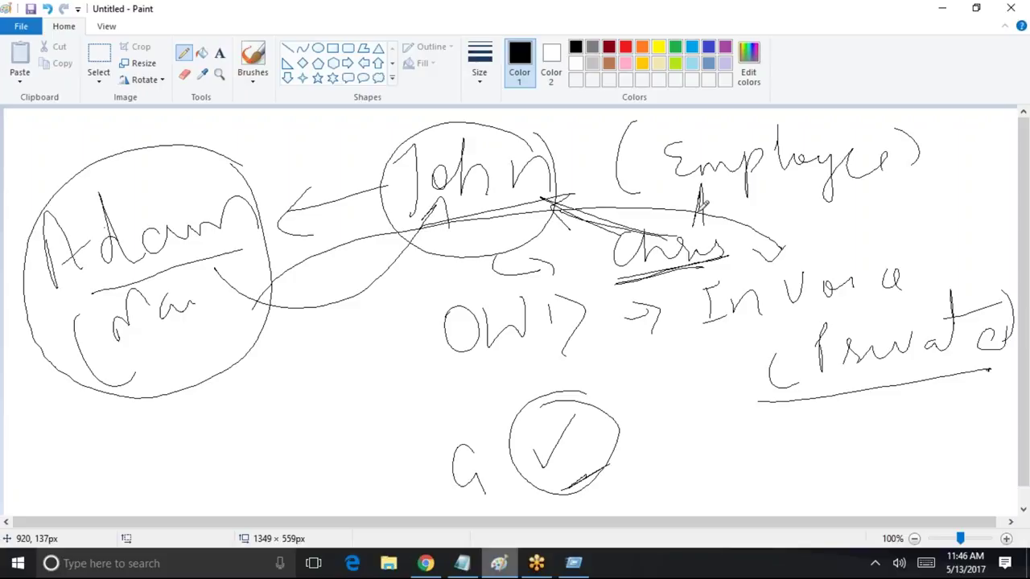
Connect the manager's circle to the employee and write an underlined "OWD 'Private'?" note below it
left_click_drag(119, 380, 249, 314)
mouse_move(245, 317)
left_mouse_down()
mouse_move(173, 342)
mouse_move(236, 240)
mouse_move(311, 190)
left_mouse_up()
left_click_drag(279, 215, 401, 246)
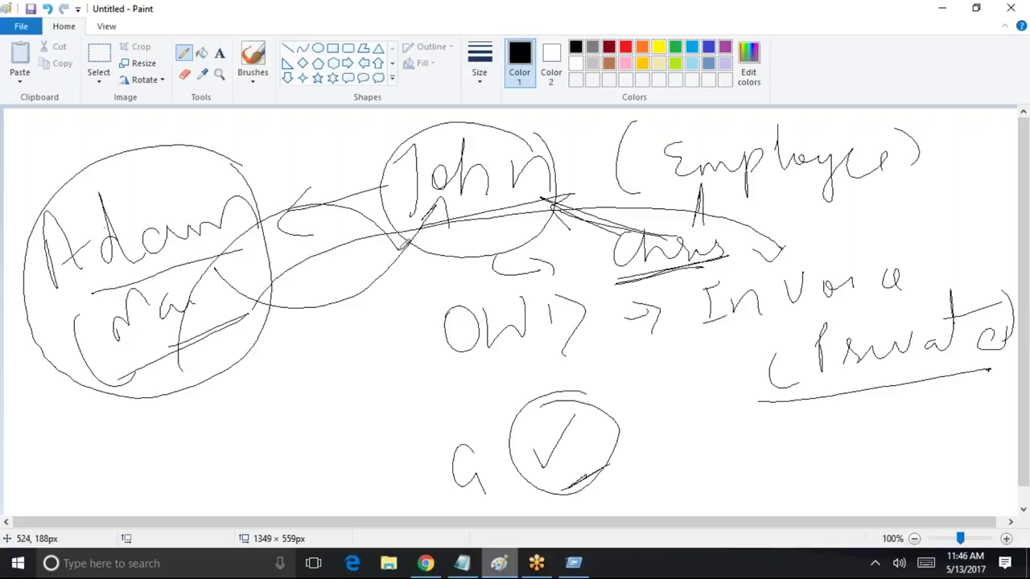
left_click(172, 375)
mouse_move(172, 436)
left_mouse_down()
mouse_move(190, 481)
mouse_move(169, 435)
mouse_move(270, 413)
mouse_move(299, 381)
mouse_move(319, 414)
left_mouse_up()
mouse_move(299, 341)
left_mouse_down()
mouse_move(373, 383)
mouse_move(464, 330)
mouse_move(515, 332)
left_mouse_up()
left_click_drag(324, 448, 545, 337)
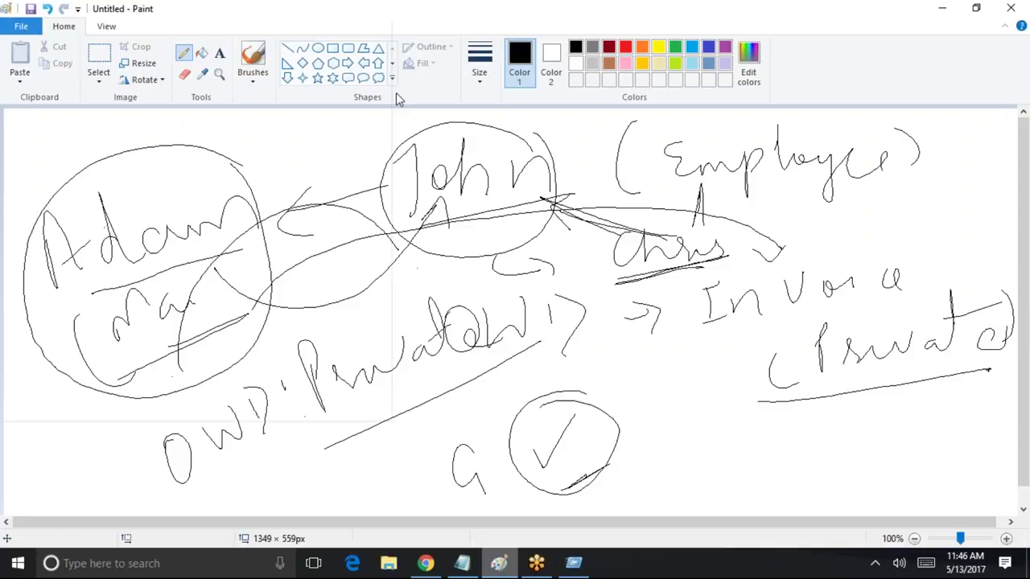
key("alt+f")
Start a new blank Paint canvas, discarding the old unsaved sketch
key("x")
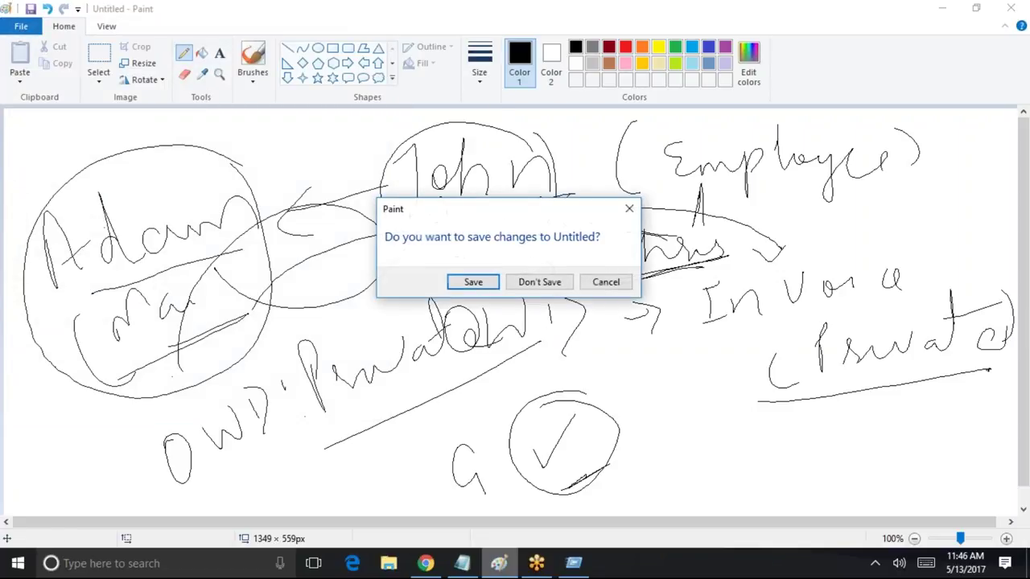
left_click(554, 281)
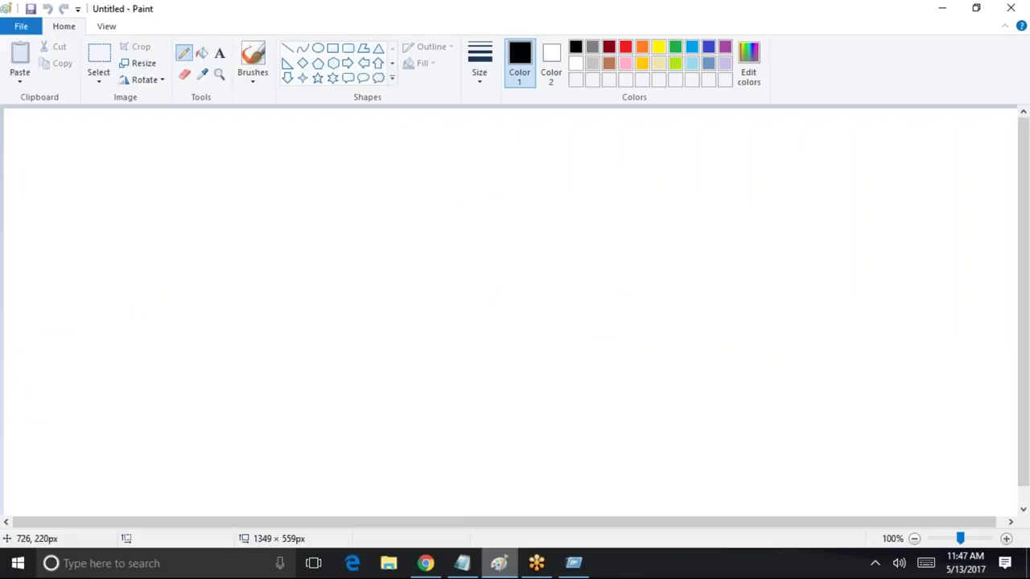
left_click(505, 226)
Write the first user's, manager's and third user's names, boxing the first name
mouse_move(283, 164)
left_mouse_down()
mouse_move(276, 216)
mouse_move(344, 198)
mouse_move(402, 201)
left_mouse_up()
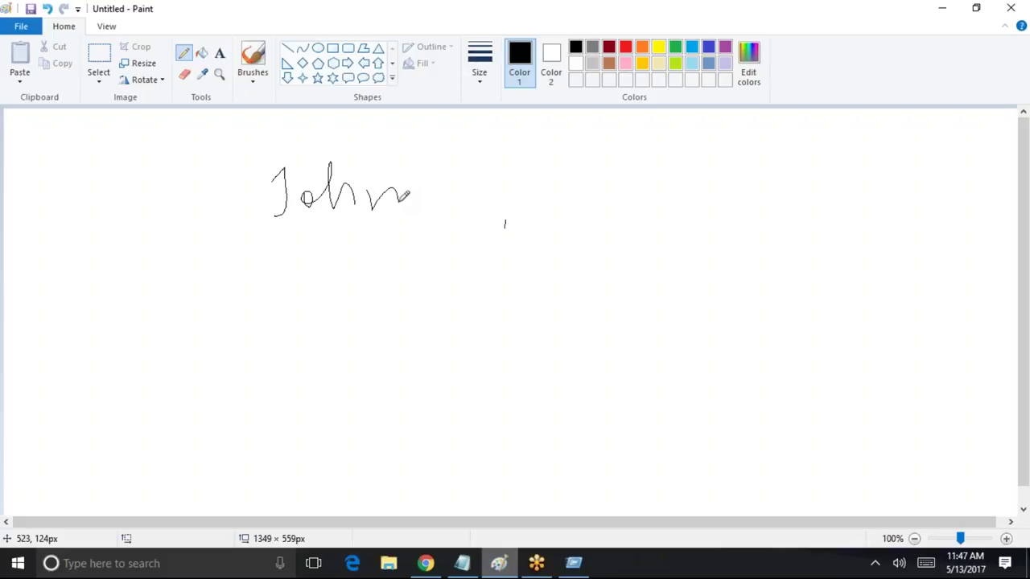
mouse_move(621, 201)
left_mouse_down()
mouse_move(648, 192)
mouse_move(647, 158)
mouse_move(717, 175)
mouse_move(873, 153)
mouse_move(864, 180)
left_mouse_up()
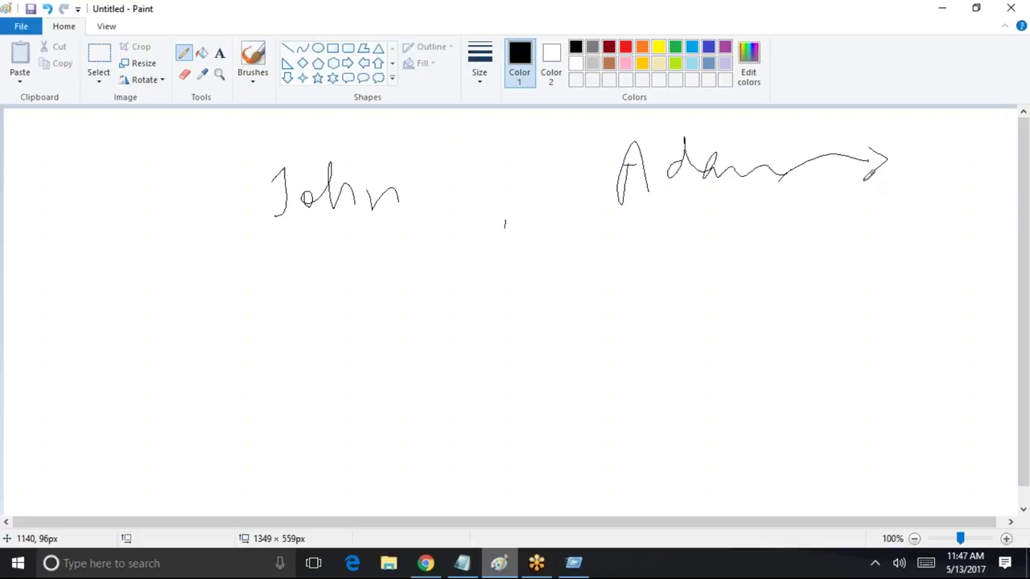
mouse_move(909, 182)
left_mouse_down()
mouse_move(933, 149)
mouse_move(991, 159)
mouse_move(1010, 191)
left_mouse_up()
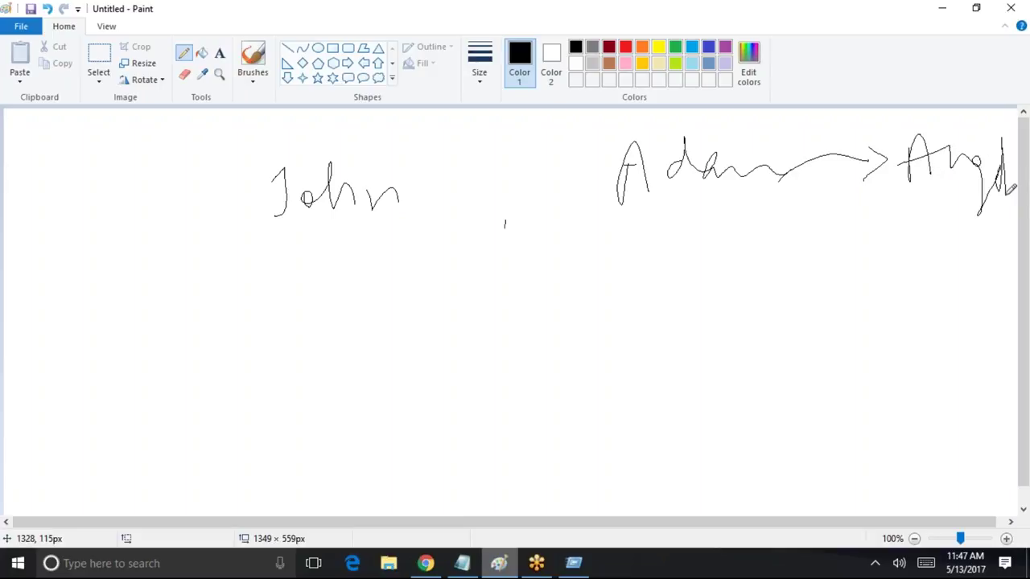
mouse_move(284, 250)
left_mouse_down()
mouse_move(415, 229)
mouse_move(359, 133)
mouse_move(360, 245)
mouse_move(382, 243)
left_mouse_up()
Write the note 'OWD = P' below the boxed name
left_click_drag(323, 255, 323, 283)
left_click_drag(329, 296, 306, 293)
mouse_move(427, 313)
left_mouse_down()
mouse_move(414, 342)
mouse_move(434, 313)
left_mouse_up()
mouse_move(452, 318)
left_mouse_down()
mouse_move(471, 321)
mouse_move(510, 297)
left_mouse_up()
left_click_drag(494, 338, 508, 350)
mouse_move(555, 332)
left_mouse_down()
mouse_move(568, 326)
mouse_move(555, 336)
left_mouse_up()
mouse_move(581, 319)
left_mouse_down()
mouse_move(591, 277)
mouse_move(582, 298)
left_mouse_up()
left_click_drag(613, 307, 654, 293)
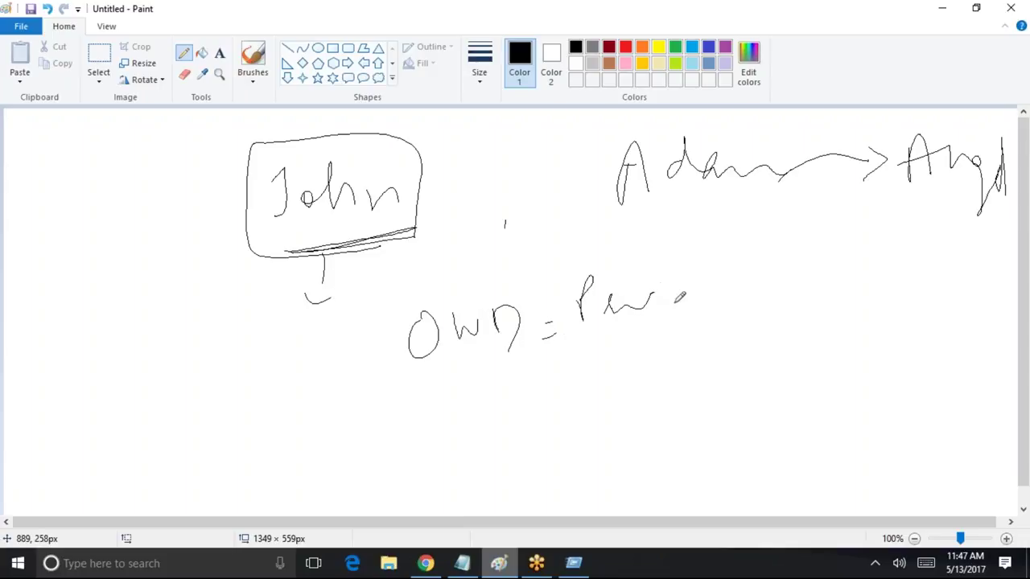
Add underlines, circle the manager, draw linking arrows and underline the OWD note, then minimize Paint
mouse_move(289, 251)
left_mouse_down()
mouse_move(385, 233)
mouse_move(275, 268)
mouse_move(384, 261)
mouse_move(347, 250)
left_mouse_up()
left_click_drag(605, 207, 750, 191)
mouse_move(688, 203)
left_mouse_down()
mouse_move(394, 268)
mouse_move(433, 250)
left_mouse_up()
left_click_drag(905, 207, 1006, 190)
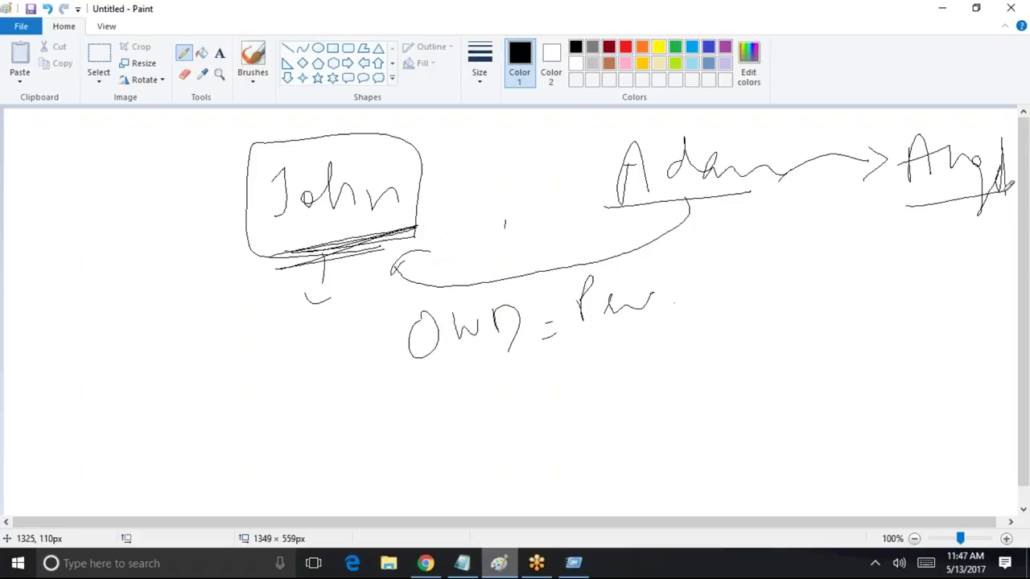
mouse_move(776, 149)
left_mouse_down()
mouse_move(667, 110)
mouse_move(762, 253)
mouse_move(780, 154)
left_mouse_up()
mouse_move(418, 197)
left_mouse_down()
mouse_move(544, 119)
mouse_move(863, 170)
mouse_move(891, 129)
left_mouse_up()
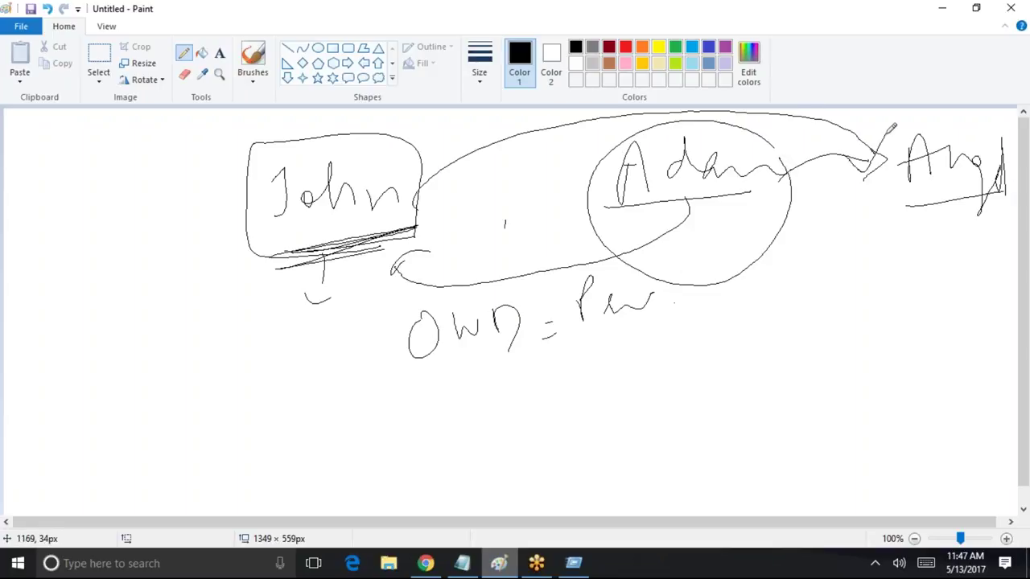
left_click_drag(900, 233, 973, 213)
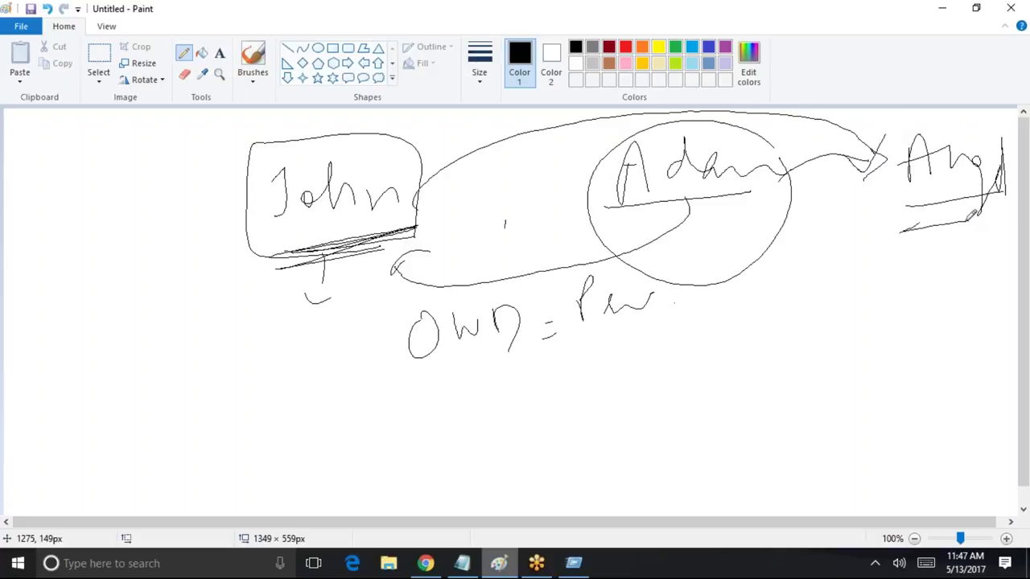
left_click_drag(429, 373, 643, 344)
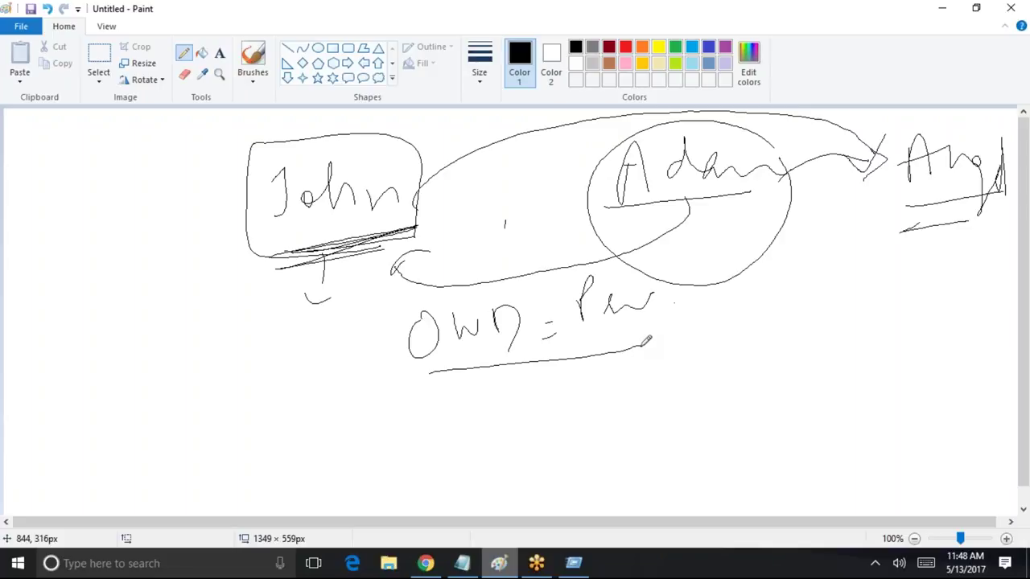
left_click(942, 8)
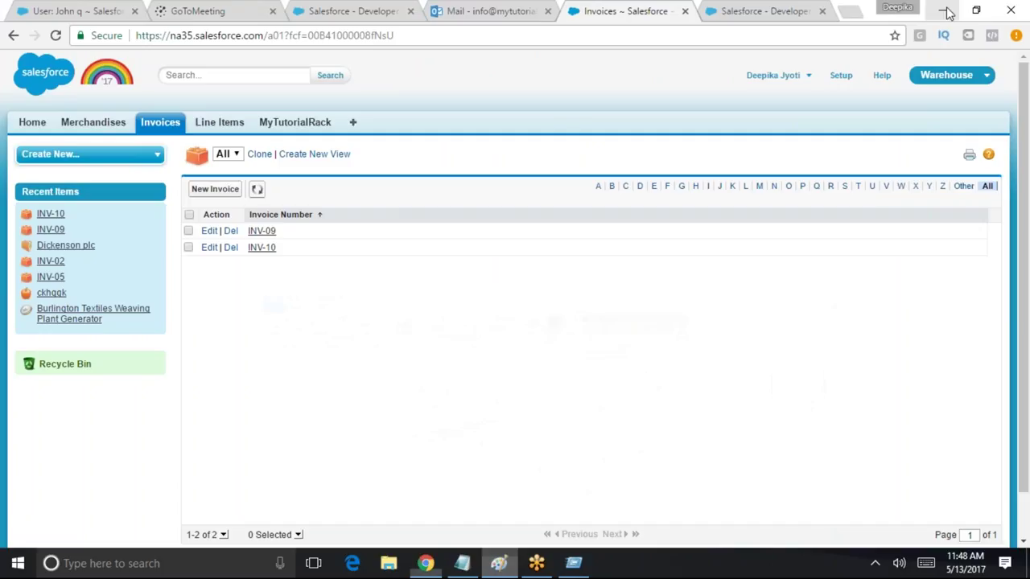
Log out of Salesforce and log back in with the saved developer admin login
left_click(841, 76)
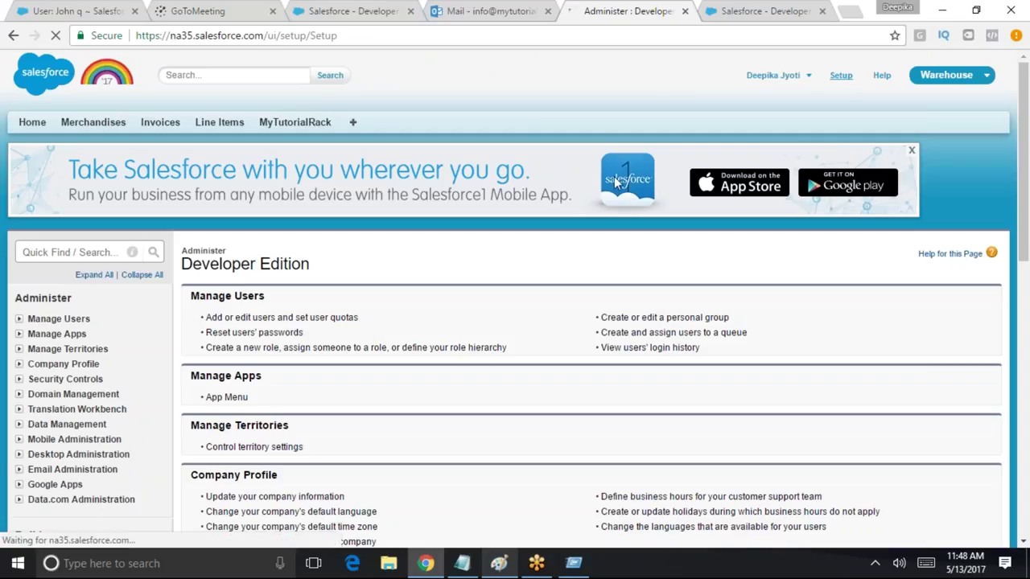
left_click(793, 83)
left_click(764, 133)
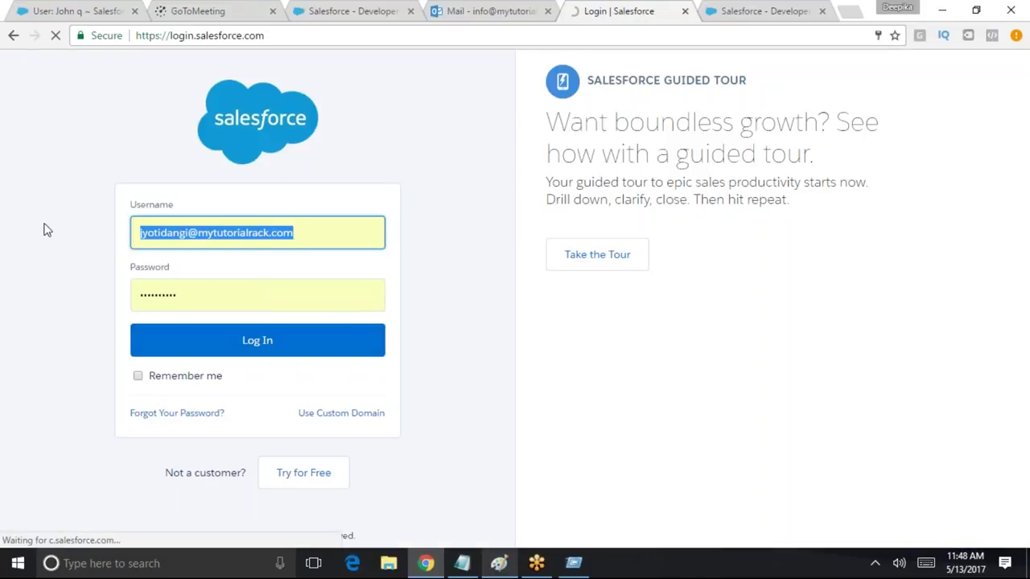
type("s")
left_click(227, 259)
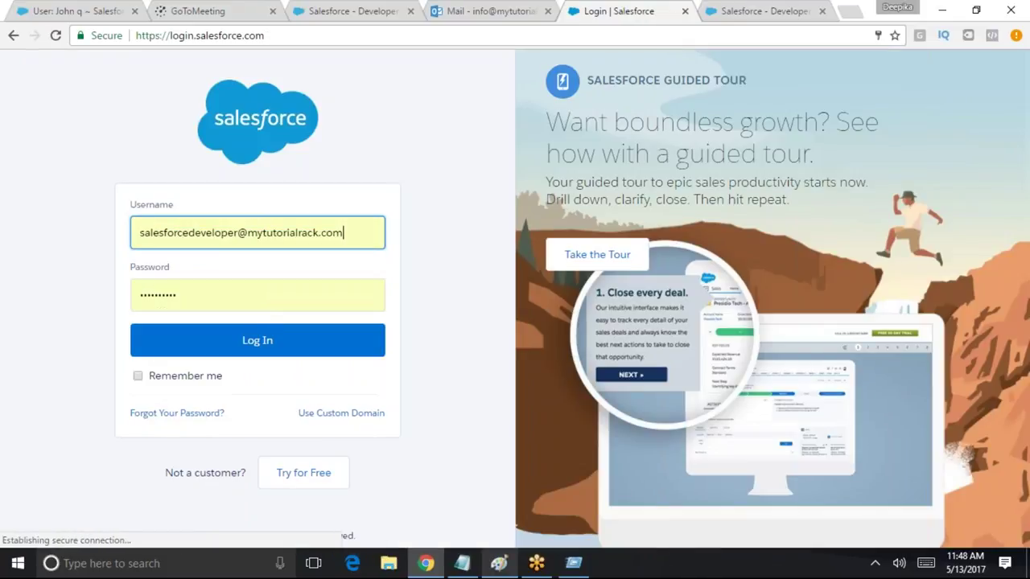
left_click(257, 346)
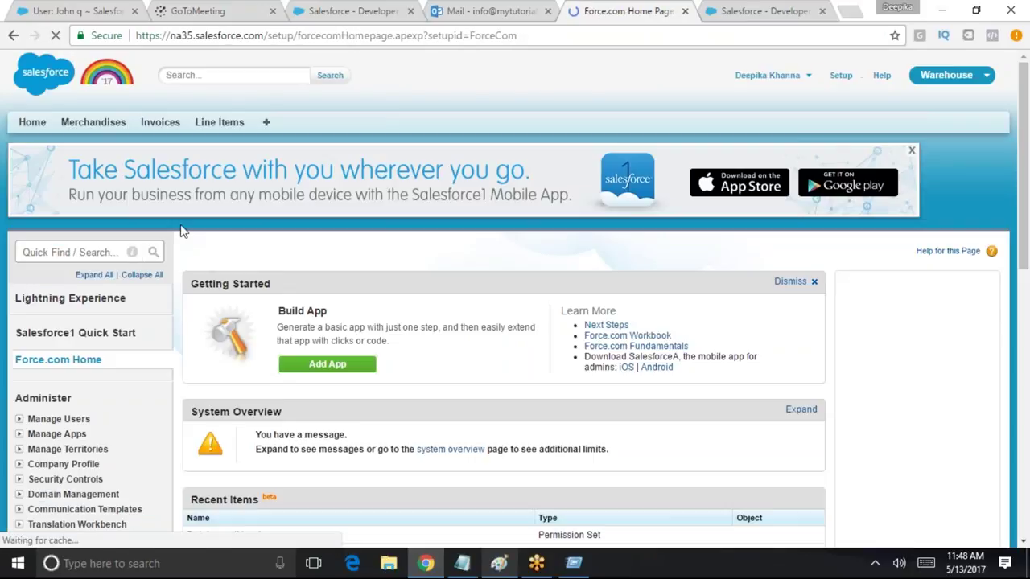
Find 'rol' in the setup search and open the Roles page
left_click(103, 251)
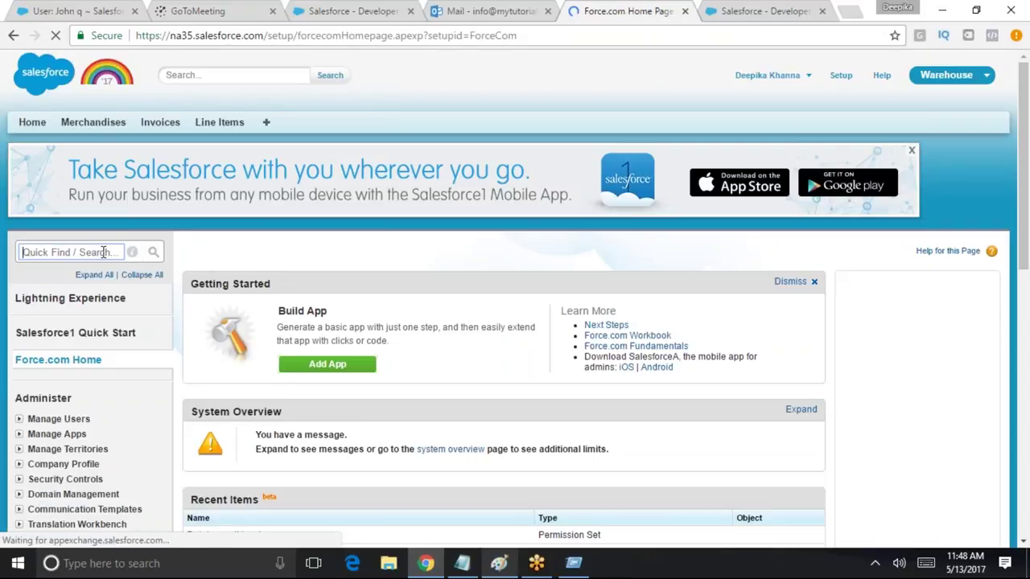
type("ro")
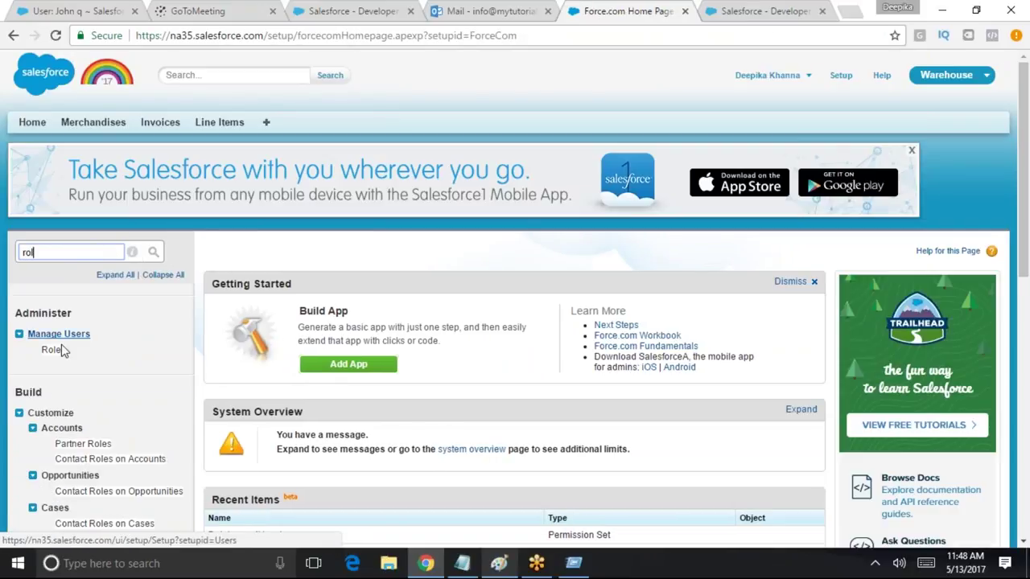
type("l")
left_click(53, 350)
left_click(54, 354)
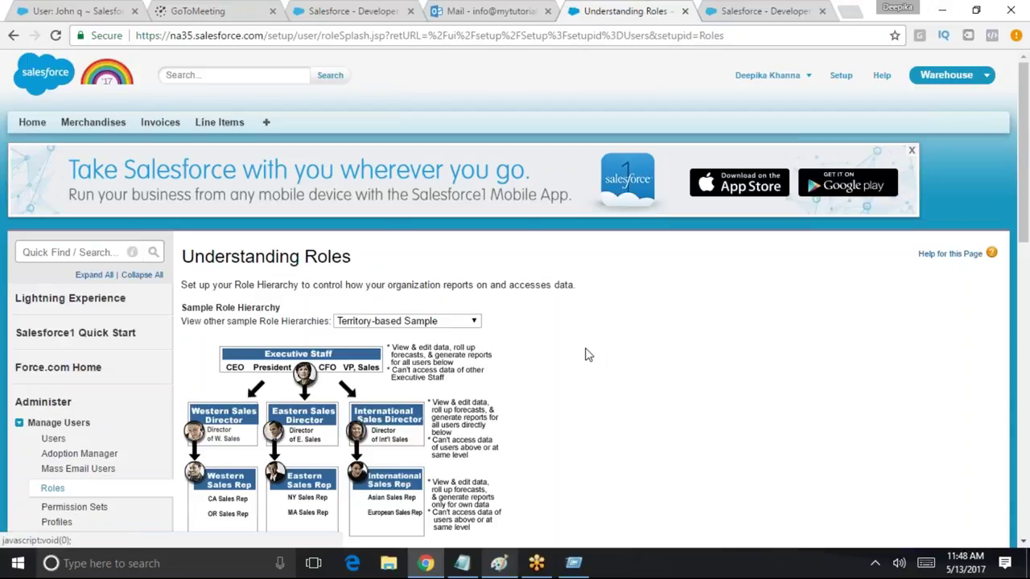
Switch the sample role hierarchy from Product-based to Company Size-based
left_click(414, 325)
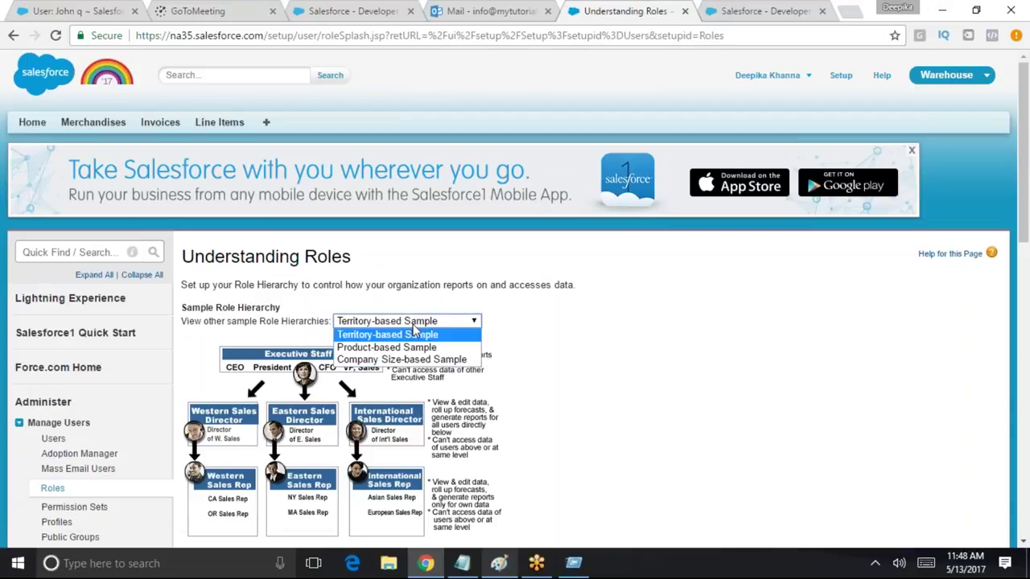
left_click(412, 350)
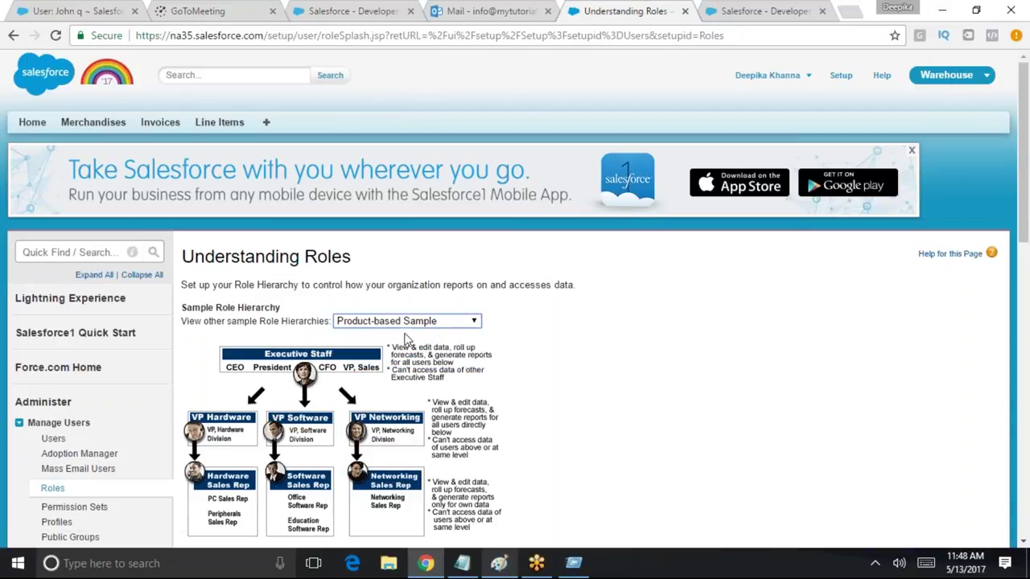
left_click(411, 325)
left_click(402, 360)
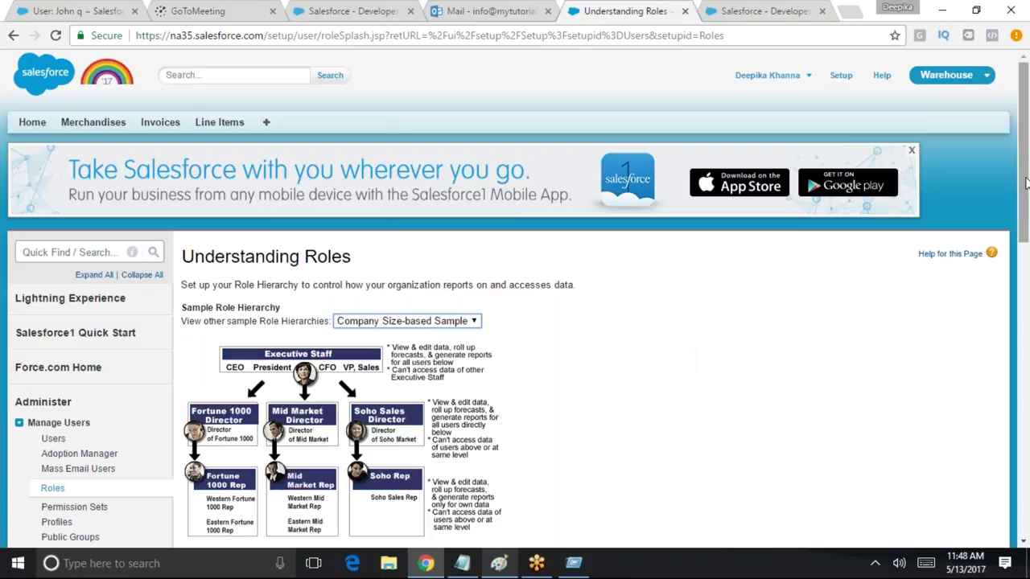
scroll(10, 321, "down", 3)
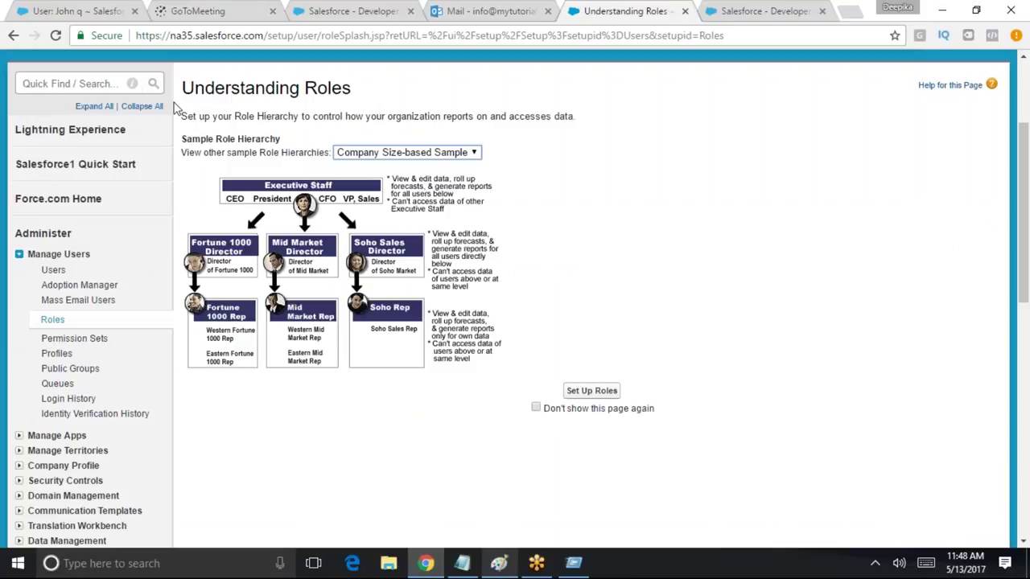
left_click_drag(182, 115, 588, 119)
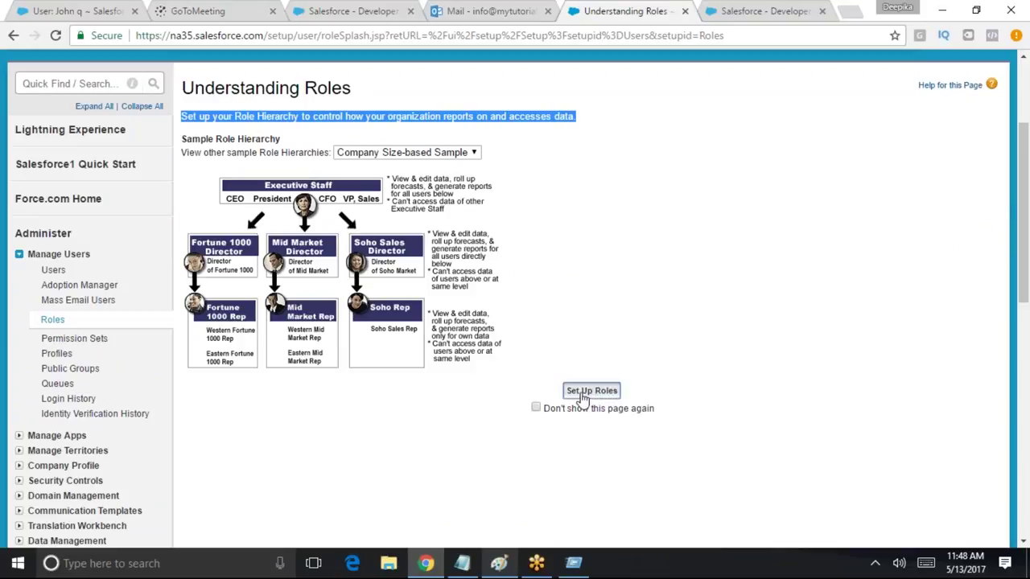
Open Set Up Roles and expand CEO and SVP, Sales & Marketing in MyTutorialRack's tree
left_click(581, 392)
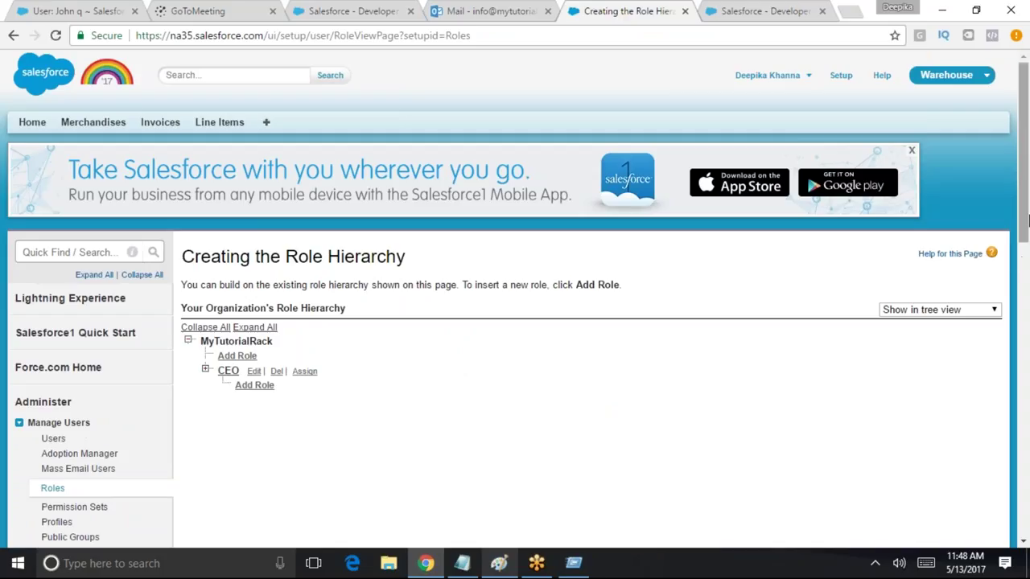
left_click_drag(1024, 205, 1023, 238)
scroll(1023, 238, "down", 1)
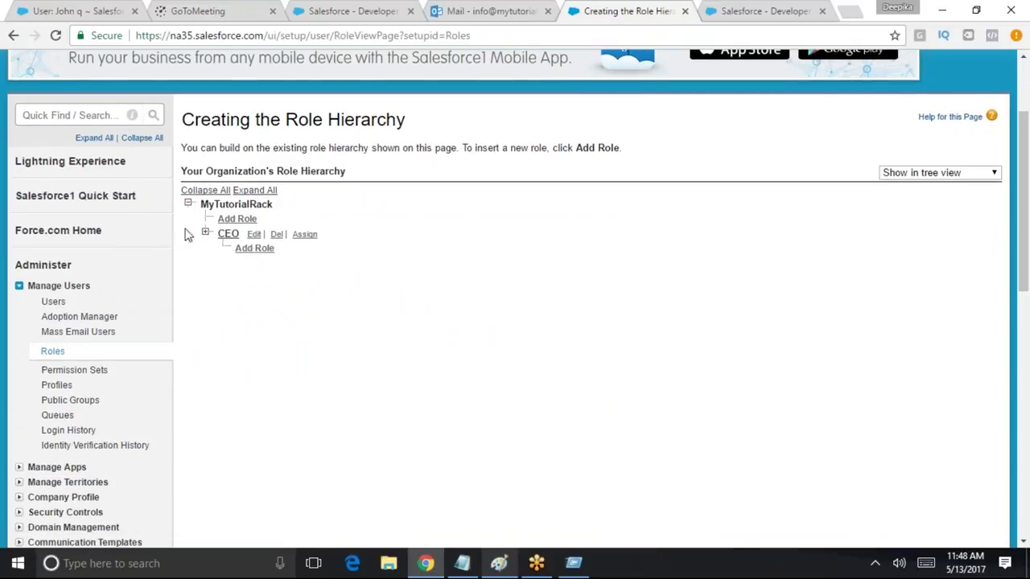
left_click(205, 233)
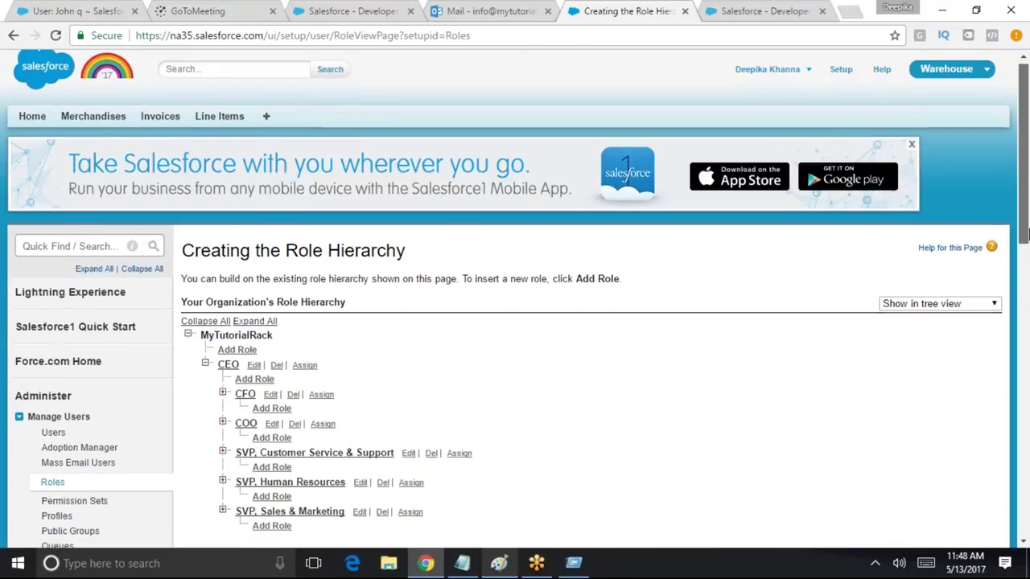
scroll(101, 298, "down", 2)
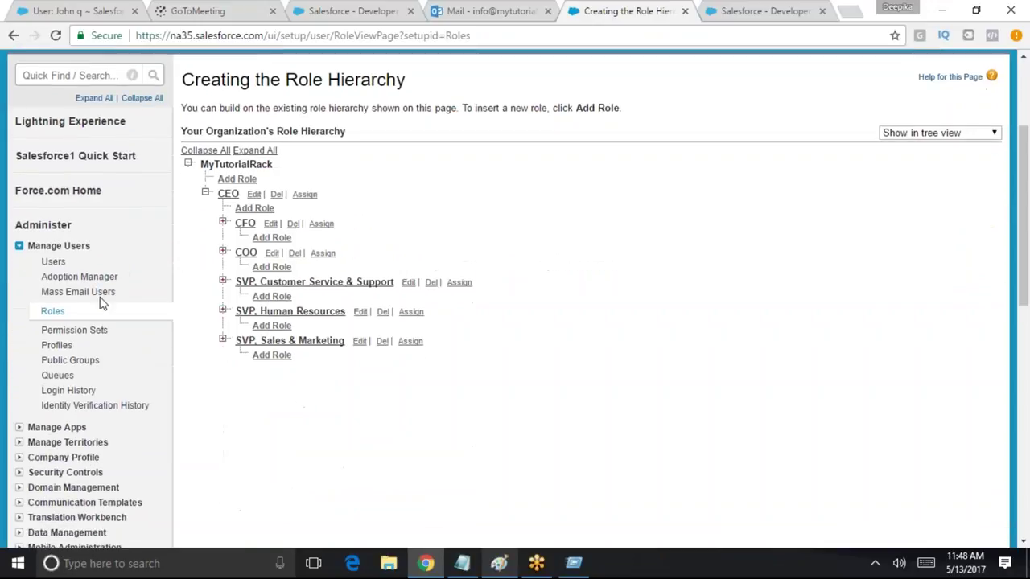
left_click(224, 340)
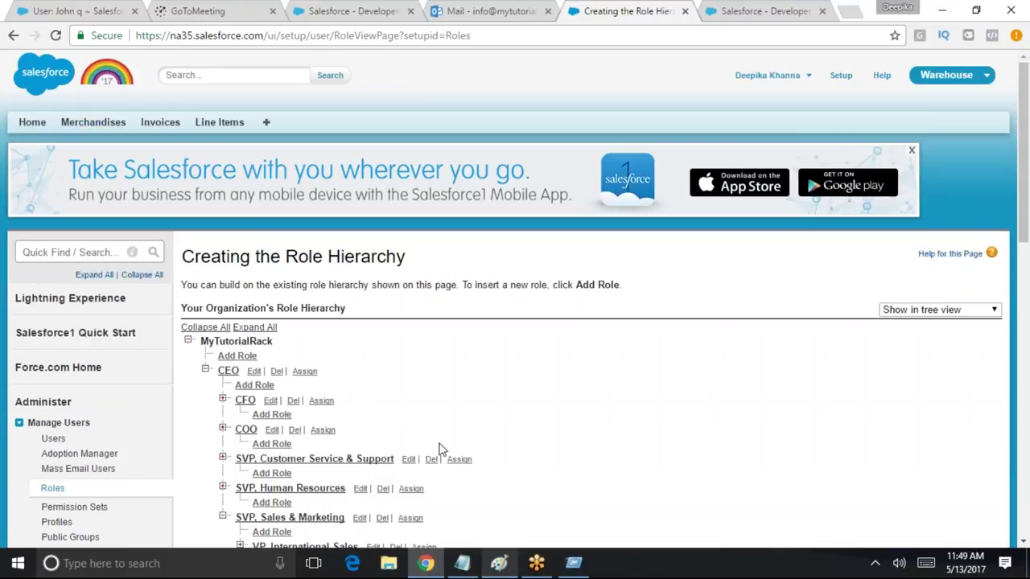
left_click_drag(1025, 237, 825, 320)
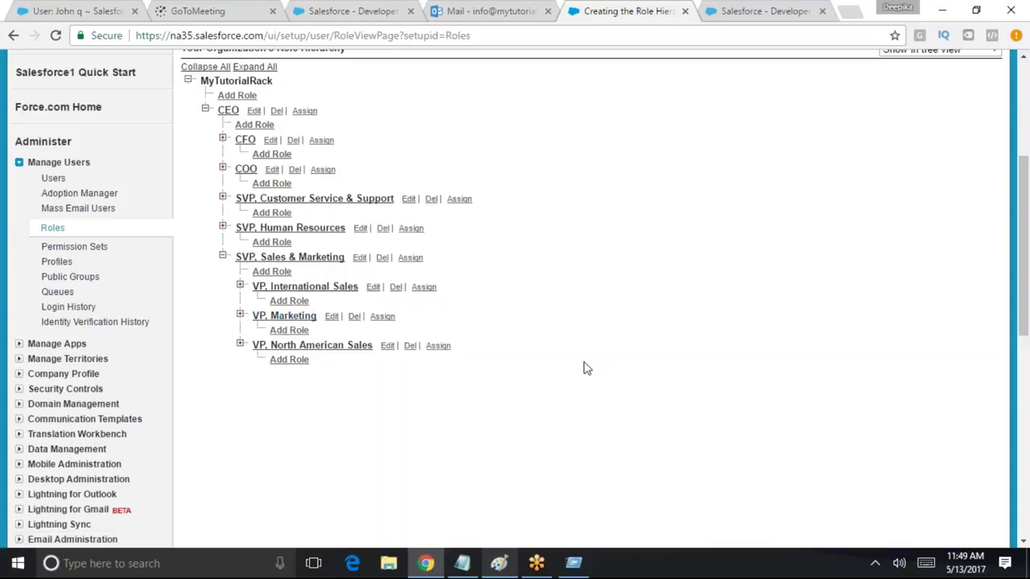
left_click_drag(1026, 282, 1027, 241)
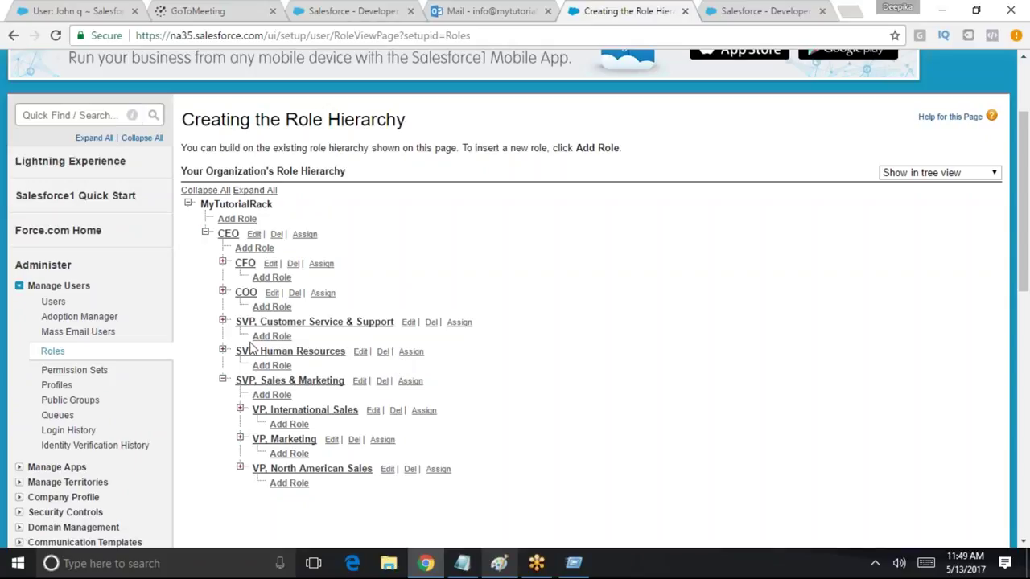
Add a new role whose Reports To is SVP, Customer Service & Support
left_click(272, 336)
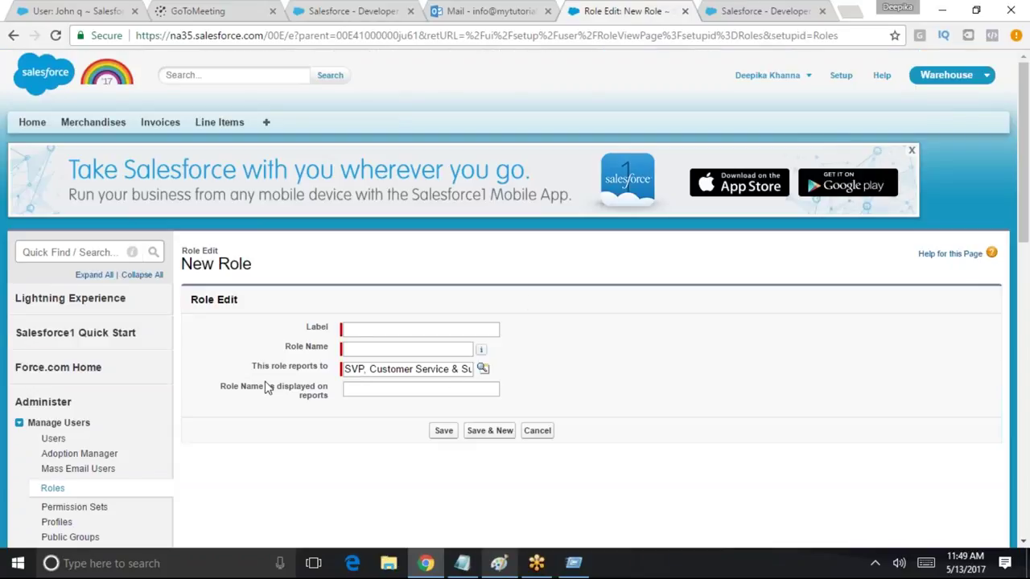
left_click_drag(416, 369, 326, 368)
left_click_drag(449, 369, 417, 371)
triple_click(417, 370)
triple_click(382, 372)
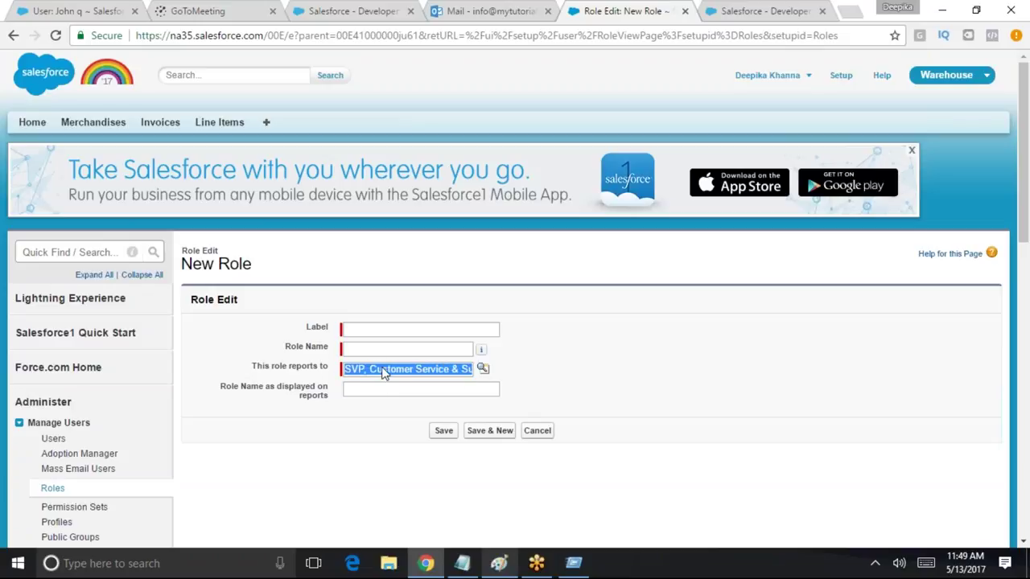
left_click(455, 370)
left_click_drag(461, 375, 503, 369)
left_click(482, 370)
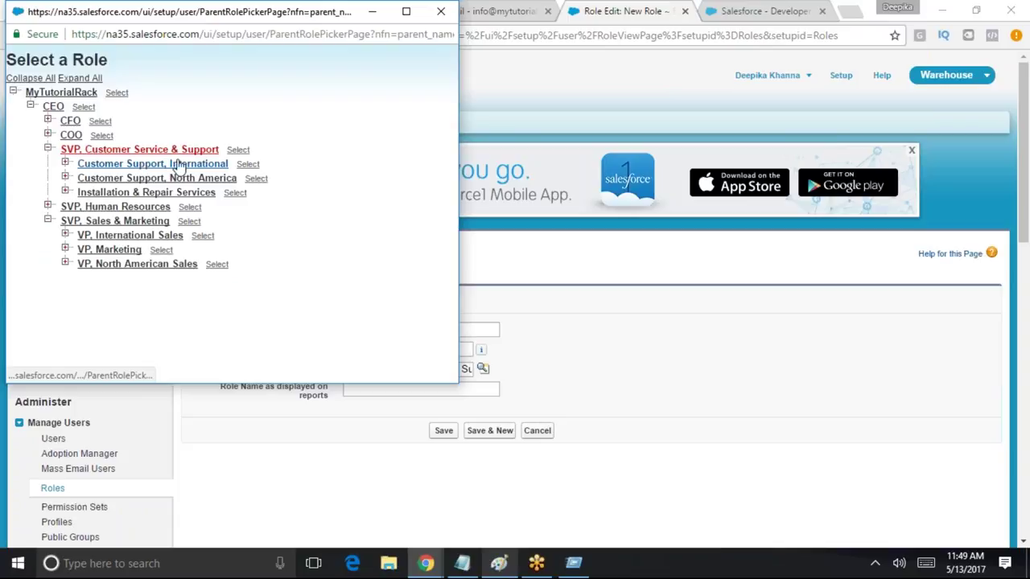
left_click(208, 152)
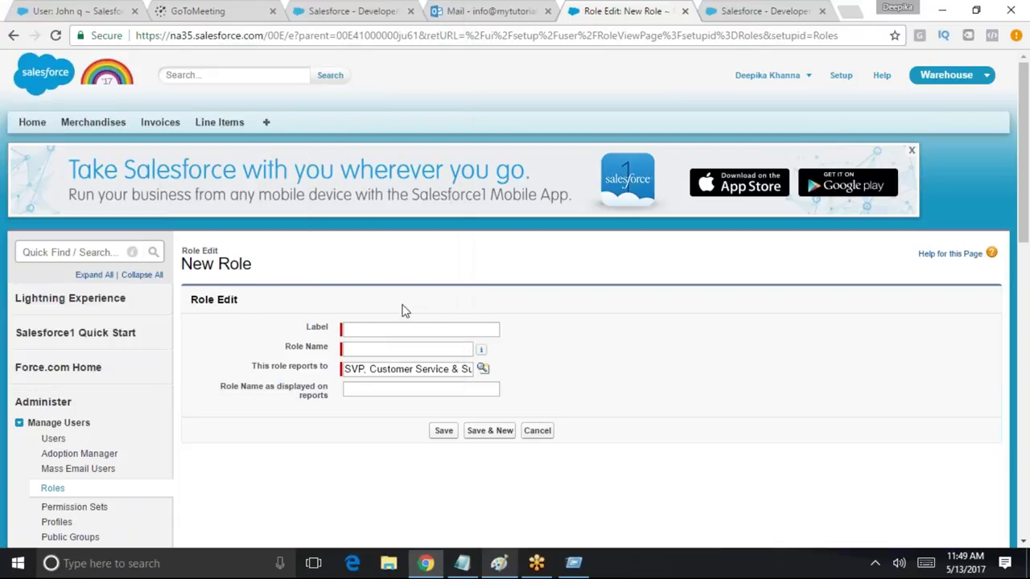
Label the role 'VP of Customer service' and save it
left_click(365, 328)
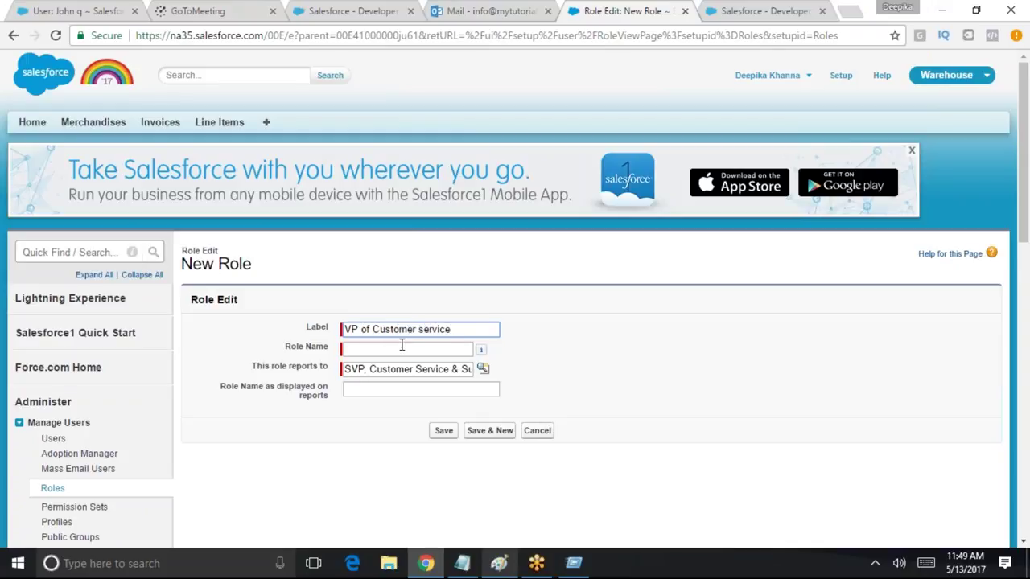
left_click(401, 348)
left_click(422, 392)
left_click(455, 432)
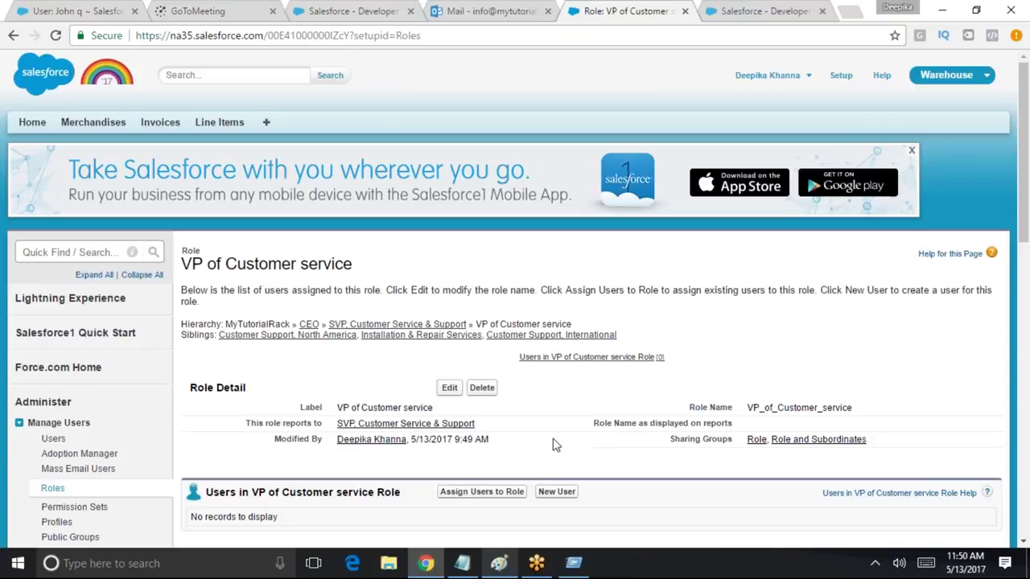
scroll(897, 285, "down", 1)
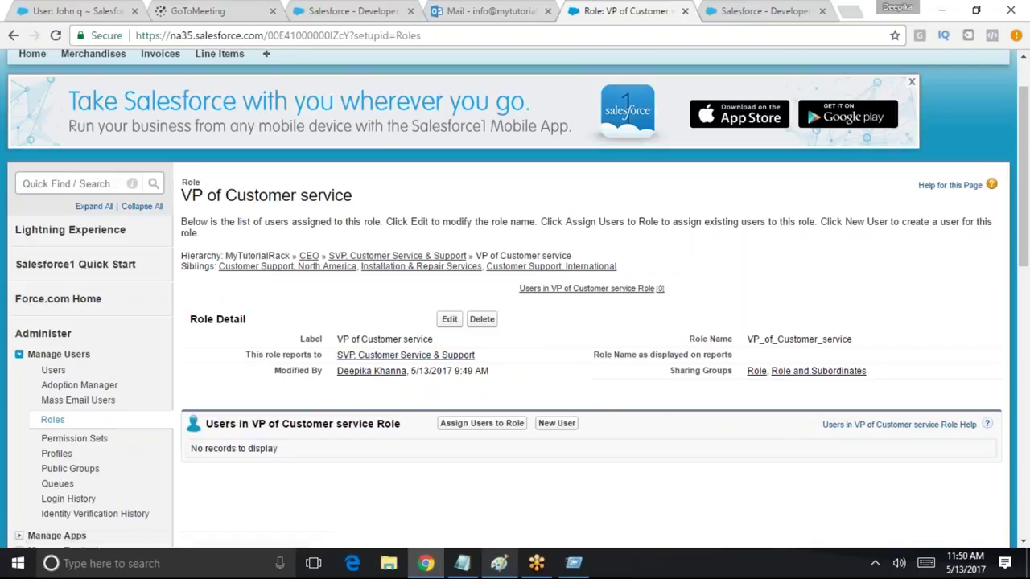
Begin assigning users to VP of Customer service, searching All Users for candidates
left_click(495, 426)
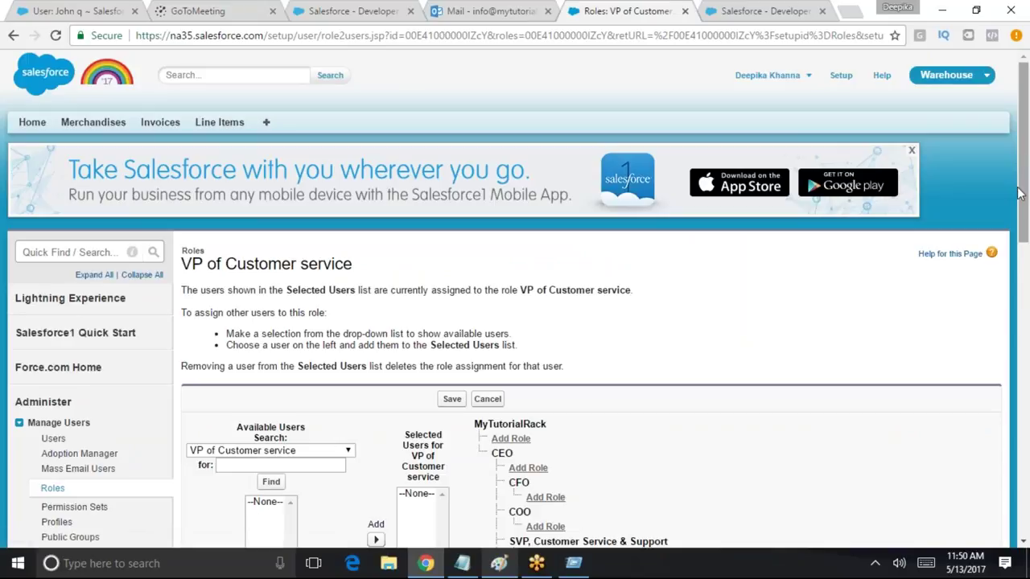
left_click_drag(1021, 194, 1020, 293)
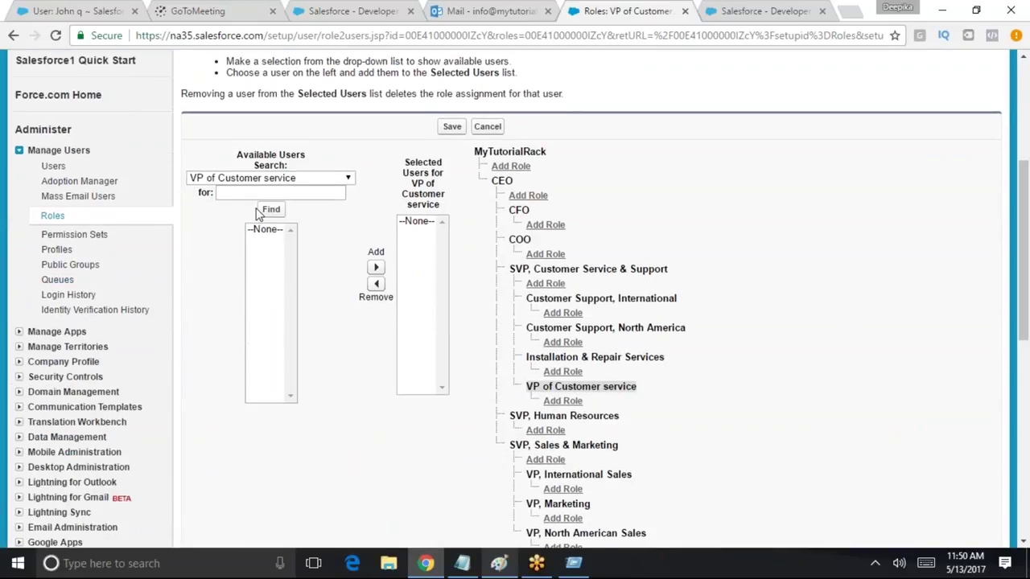
left_click(277, 180)
left_click(394, 197)
left_click(273, 212)
scroll(1020, 209, "up", 2)
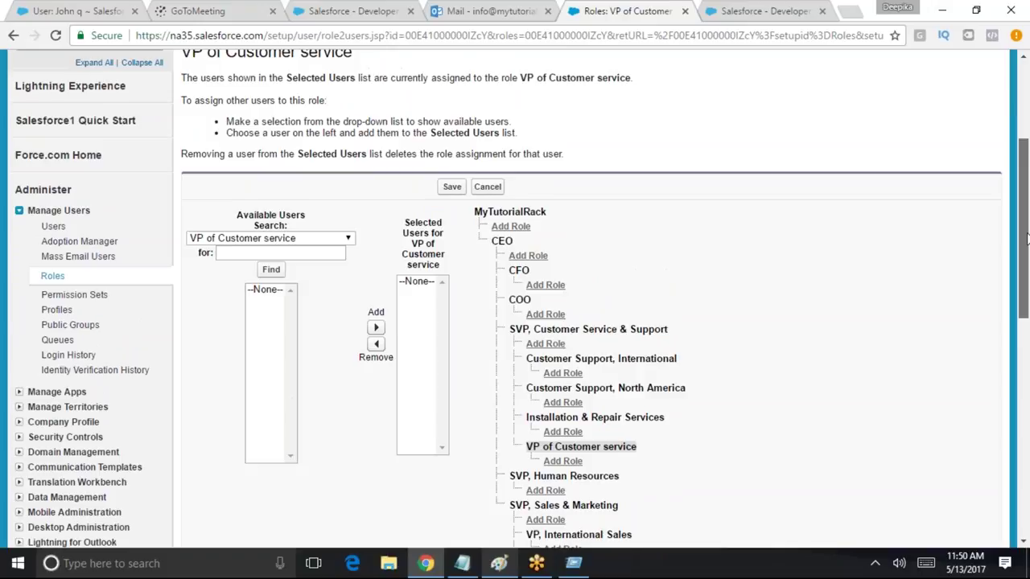
mouse_move(1027, 234)
left_mouse_down()
mouse_move(1027, 217)
mouse_move(1027, 354)
mouse_move(1027, 215)
left_mouse_up()
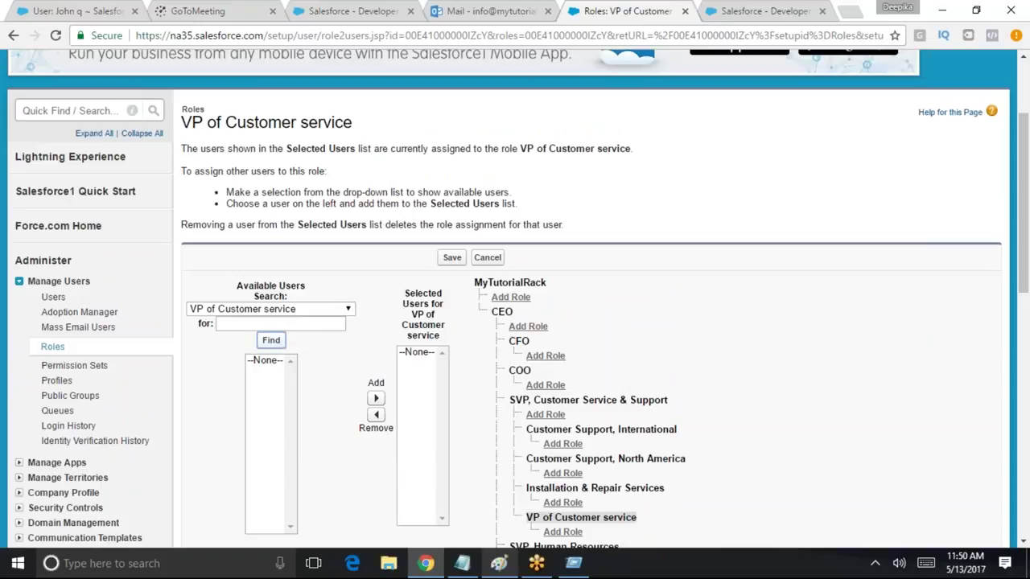
left_click(292, 314)
left_click(291, 262)
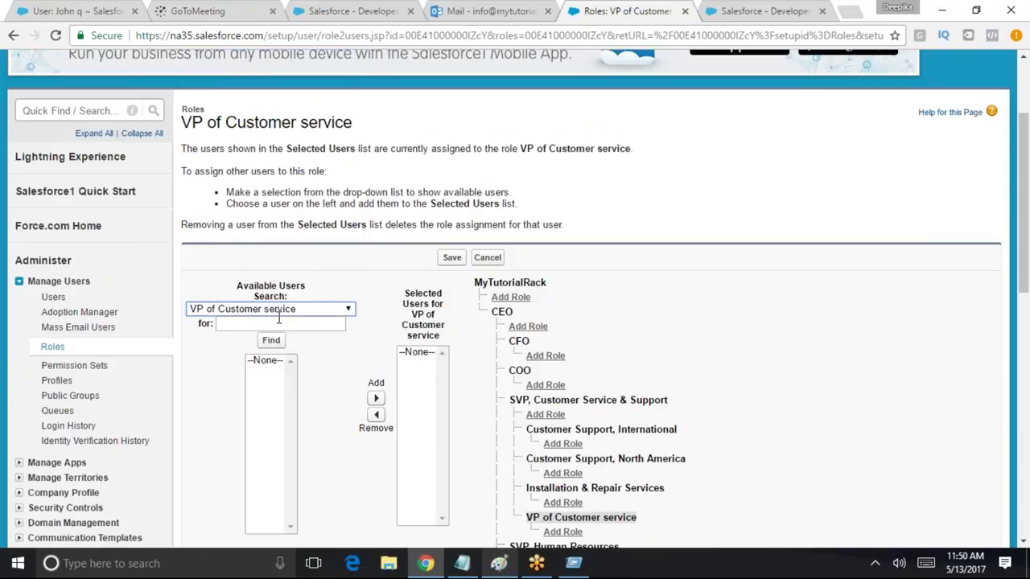
left_click(348, 309)
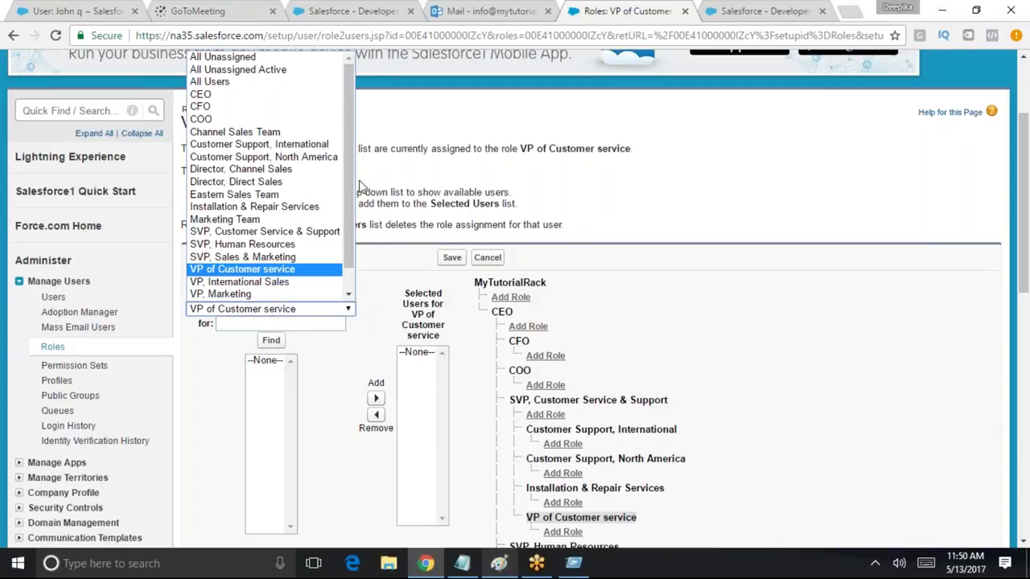
scroll(359, 161, "down", 1)
scroll(362, 158, "up", 1)
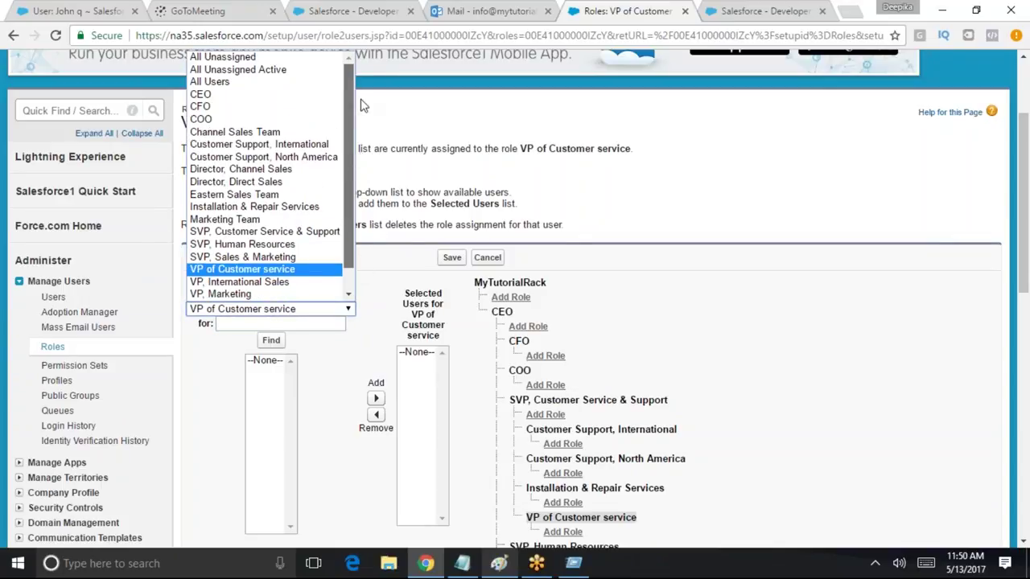
left_click(238, 82)
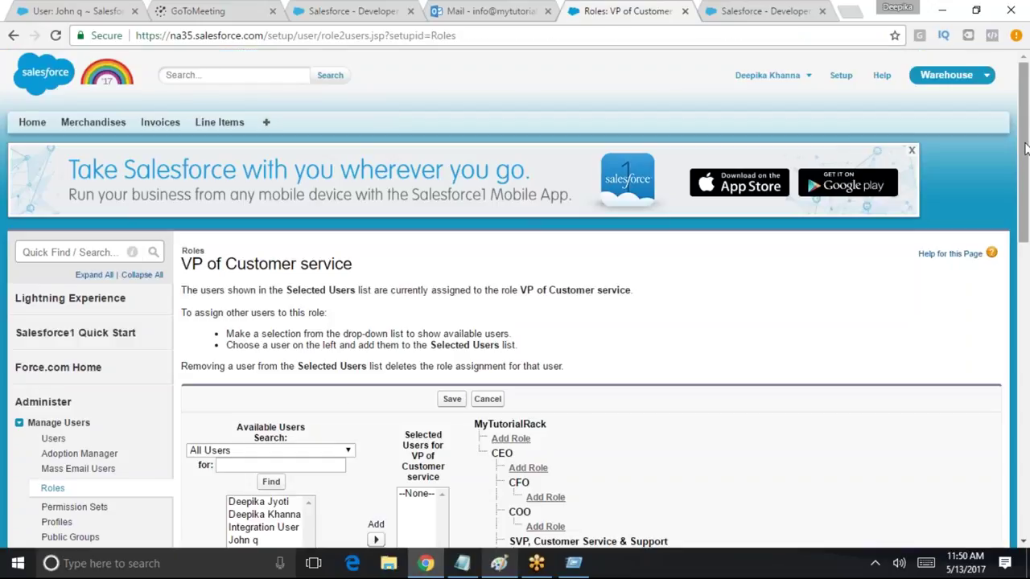
Select a user, add them to the role's members, and save
scroll(1025, 176, "down", 4)
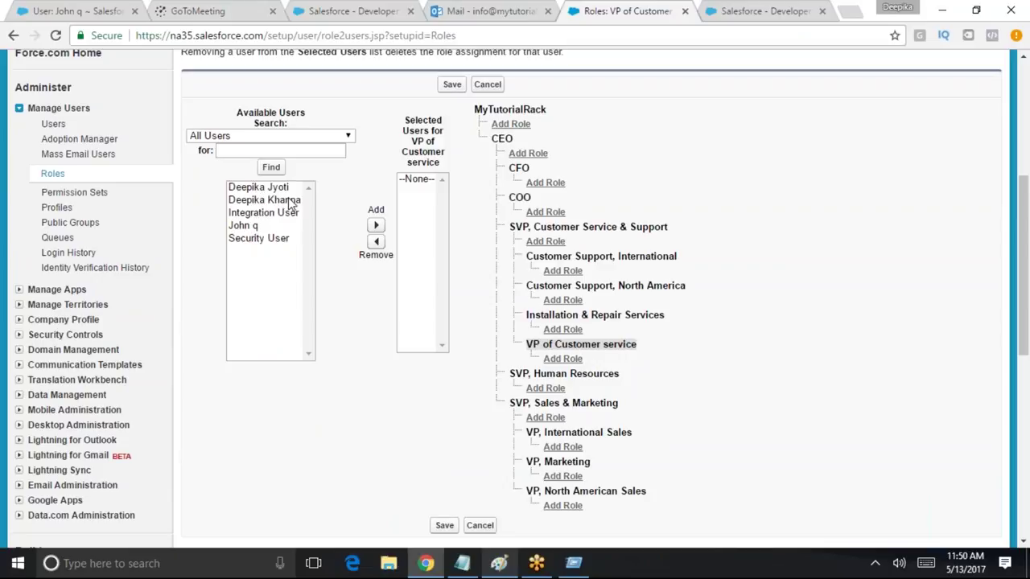
left_click(242, 227)
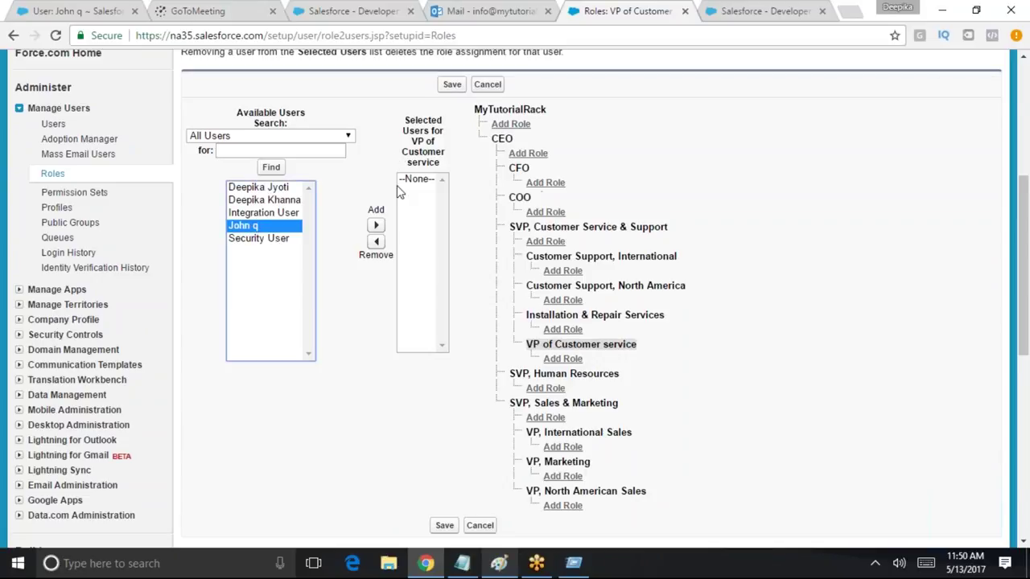
scroll(1015, 245, "up", 3)
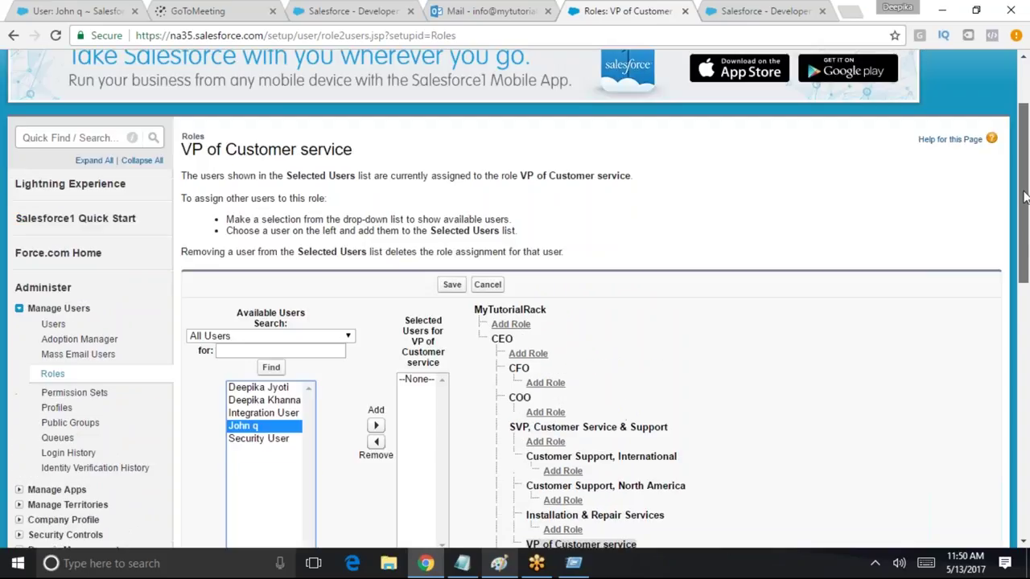
left_click_drag(354, 150, 187, 155)
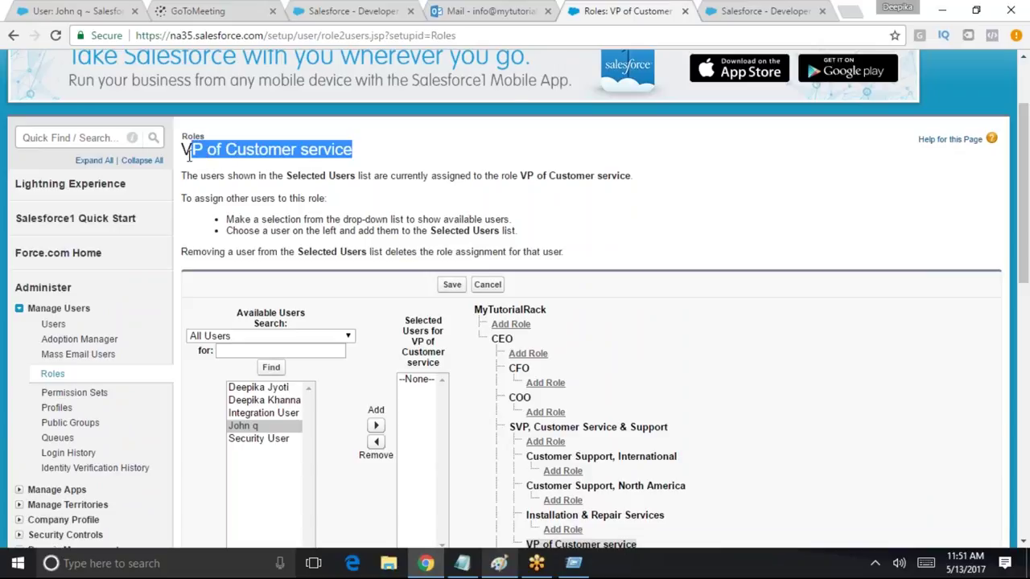
left_click(376, 425)
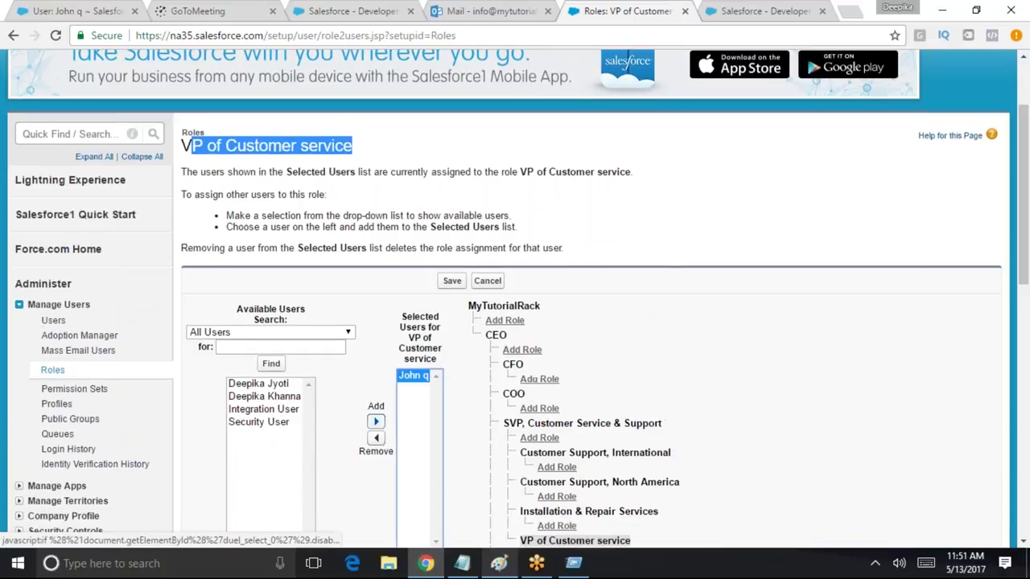
left_click(452, 281)
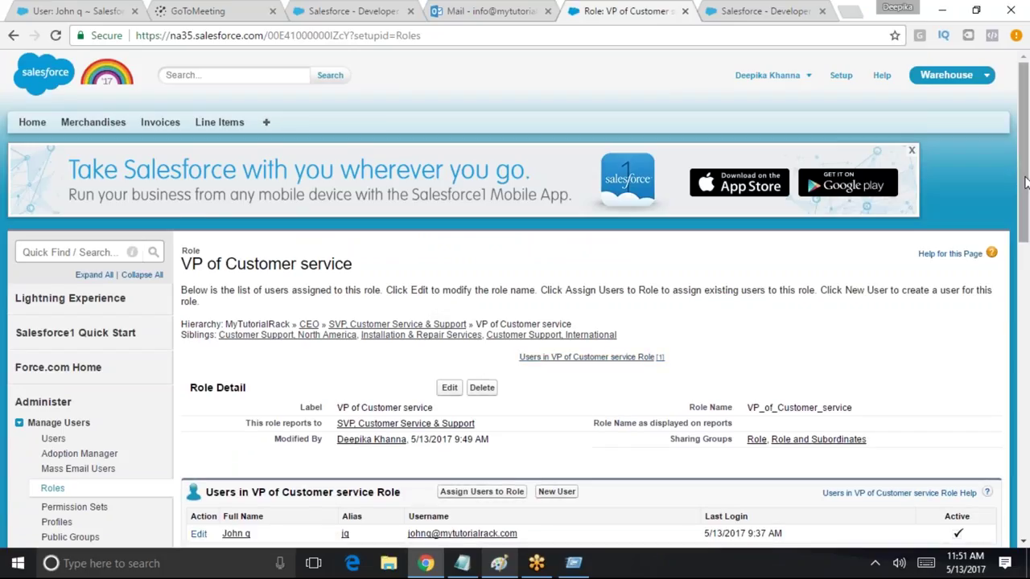
scroll(993, 244, "down", 2)
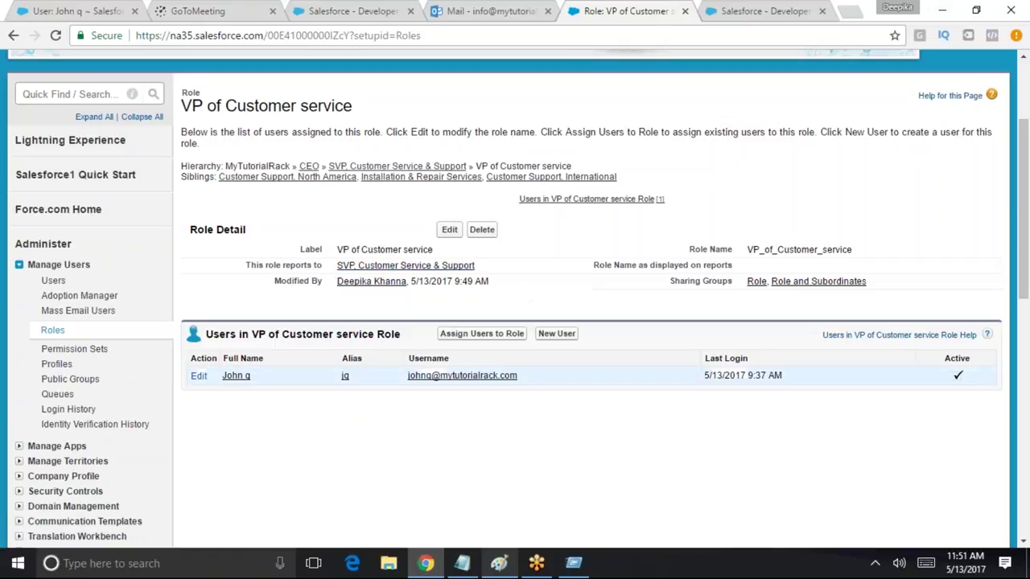
left_click_drag(246, 337, 355, 337)
Open SVP, Customer Service & Support and assign it one user chosen from All Users
left_click(407, 267)
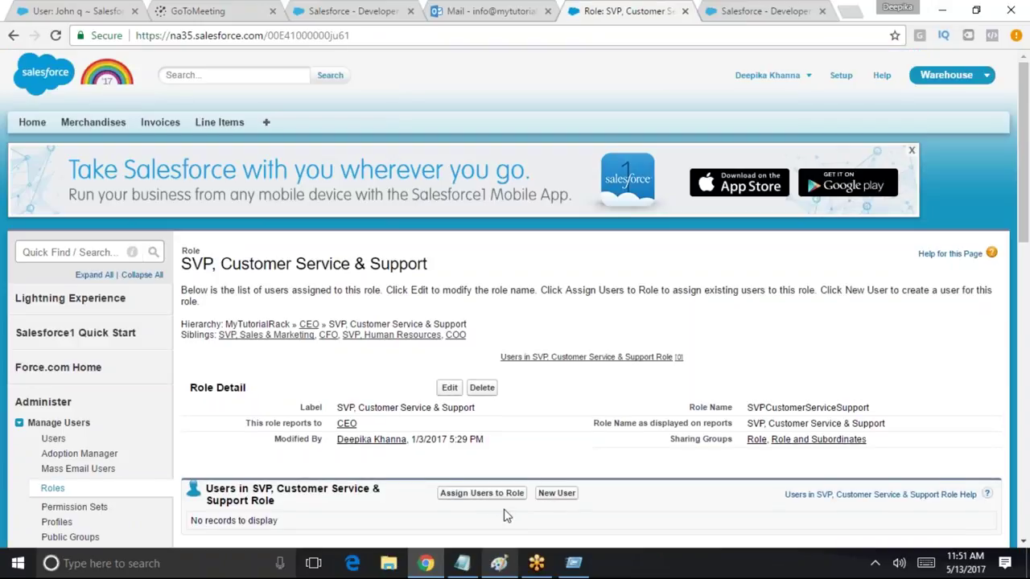
left_click(485, 494)
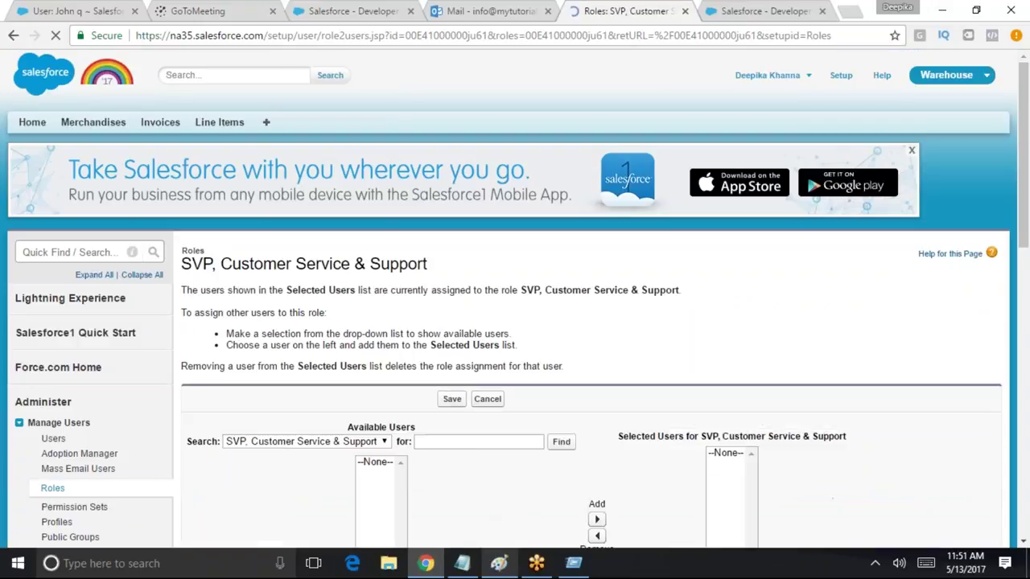
left_click(286, 452)
left_click(238, 224)
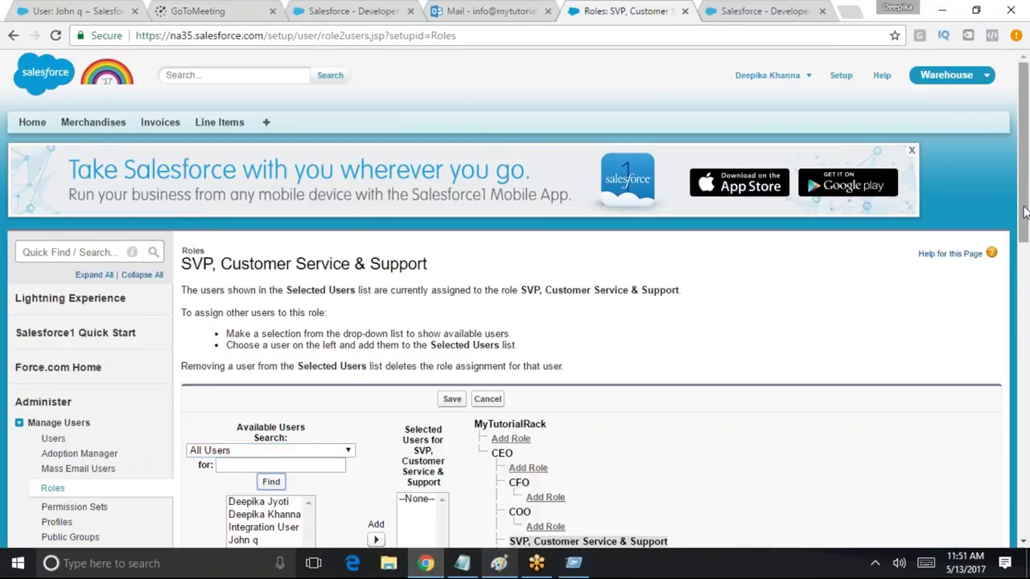
scroll(1022, 161, "down", 2)
left_click(279, 331)
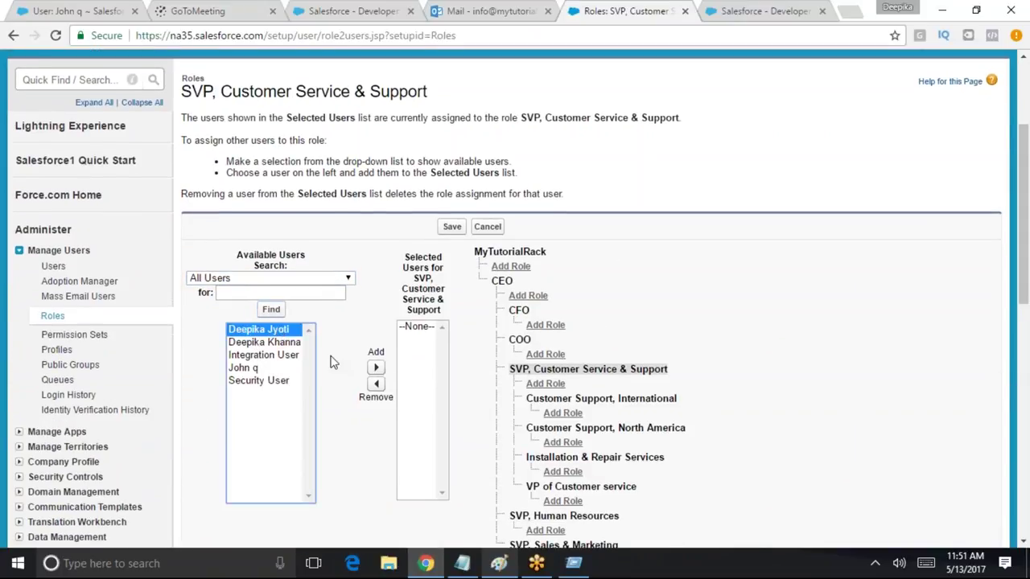
left_click(374, 369)
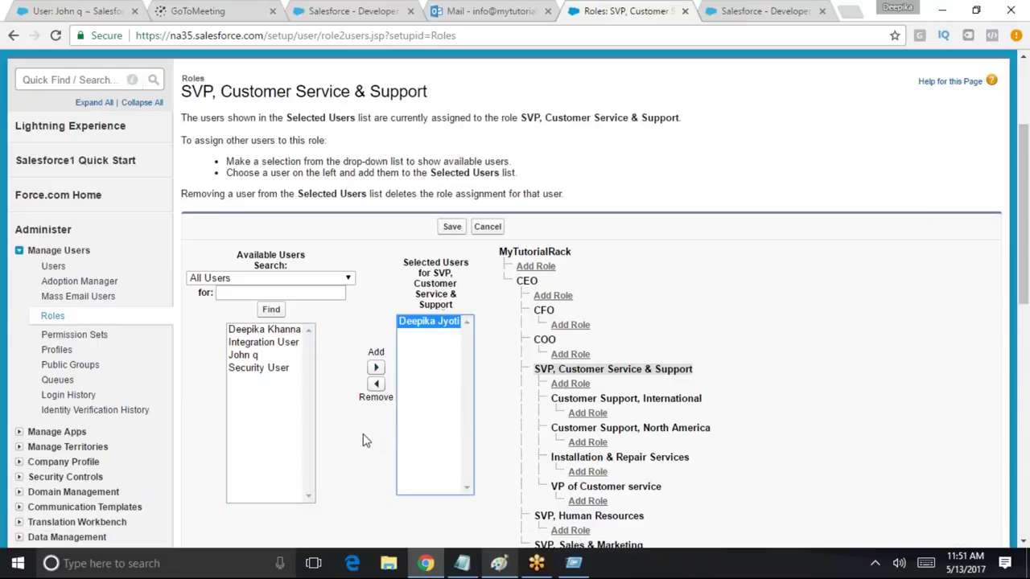
left_click(452, 226)
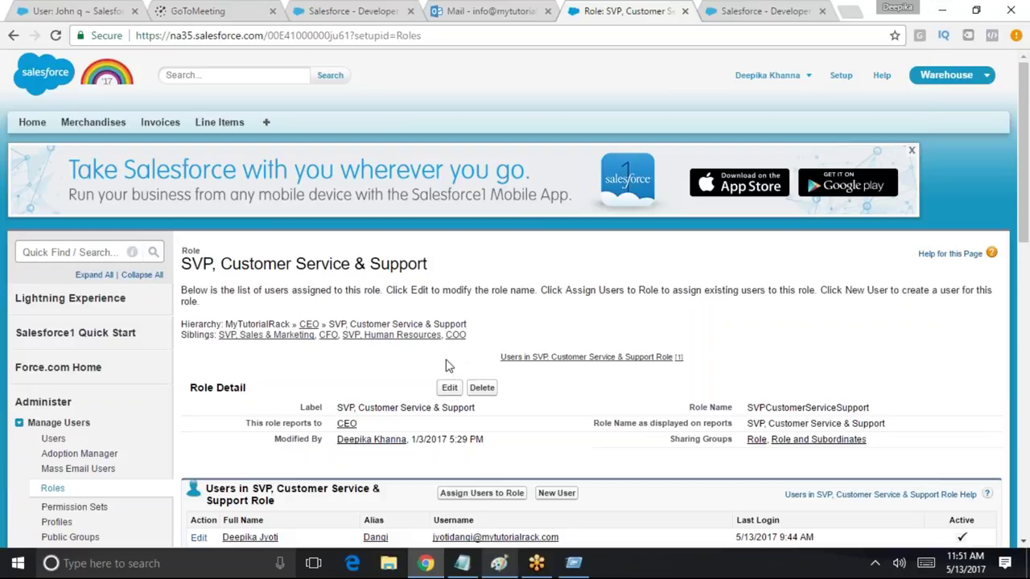
left_click_drag(1023, 169, 1023, 236)
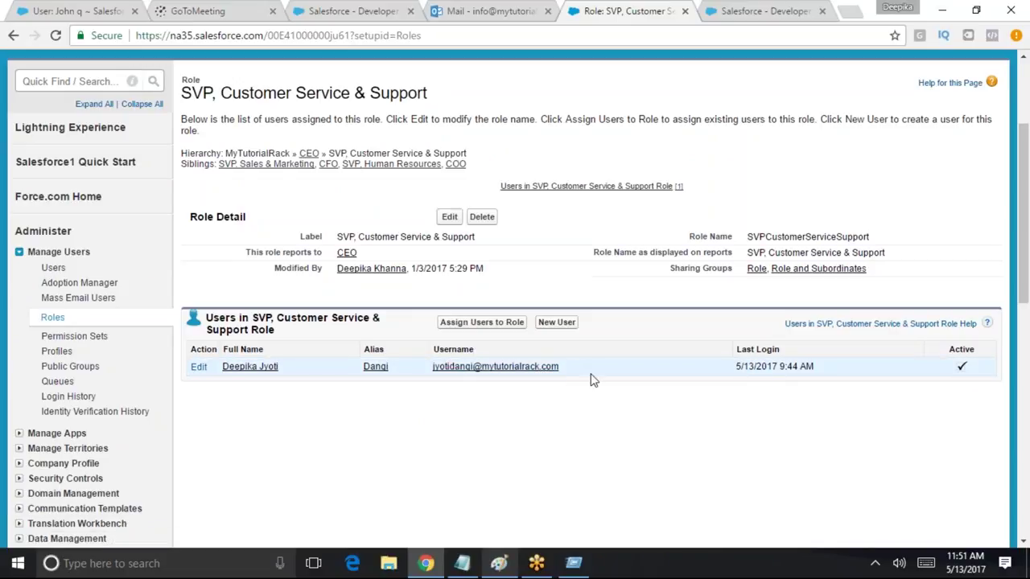
scroll(497, 401, "up", 3)
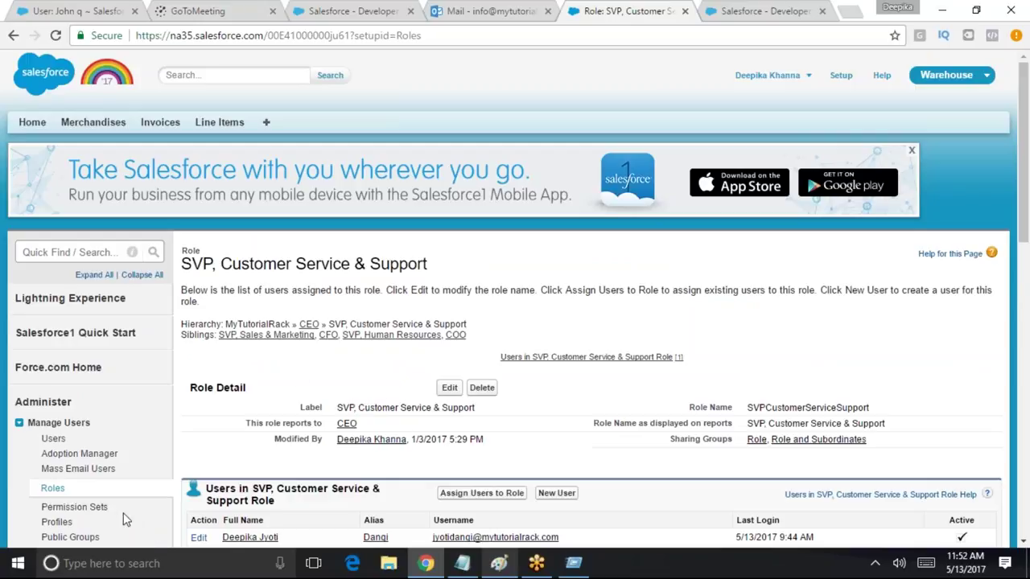
Log out of the admin account and log in as the other user via saved login
left_click(802, 77)
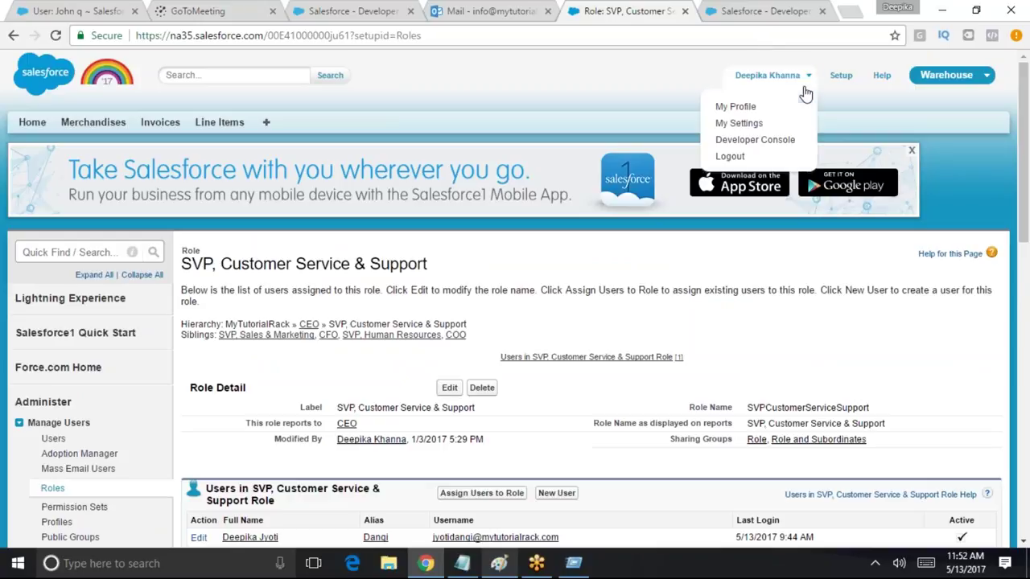
left_click(764, 159)
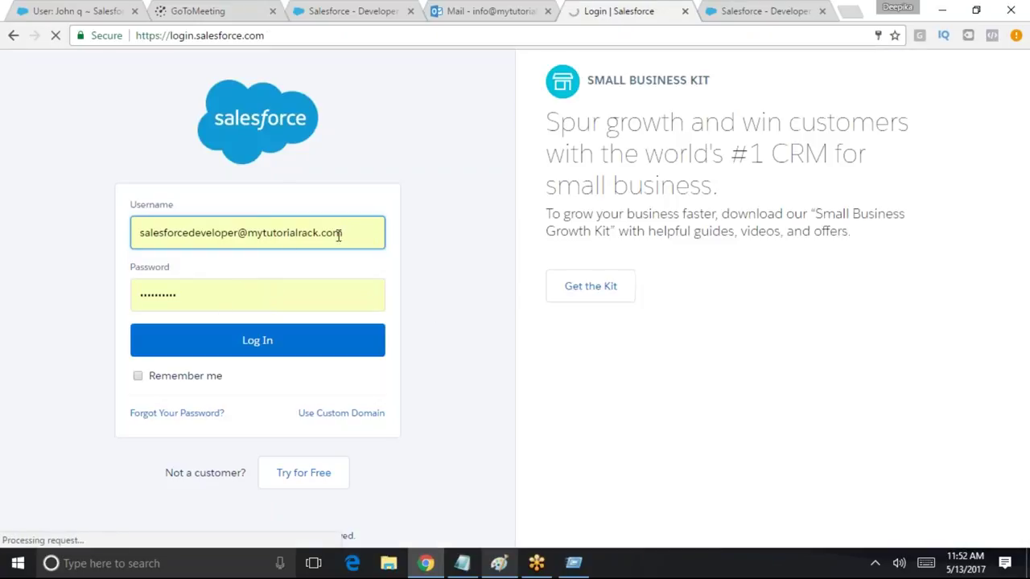
key("ctrl+a")
type("j")
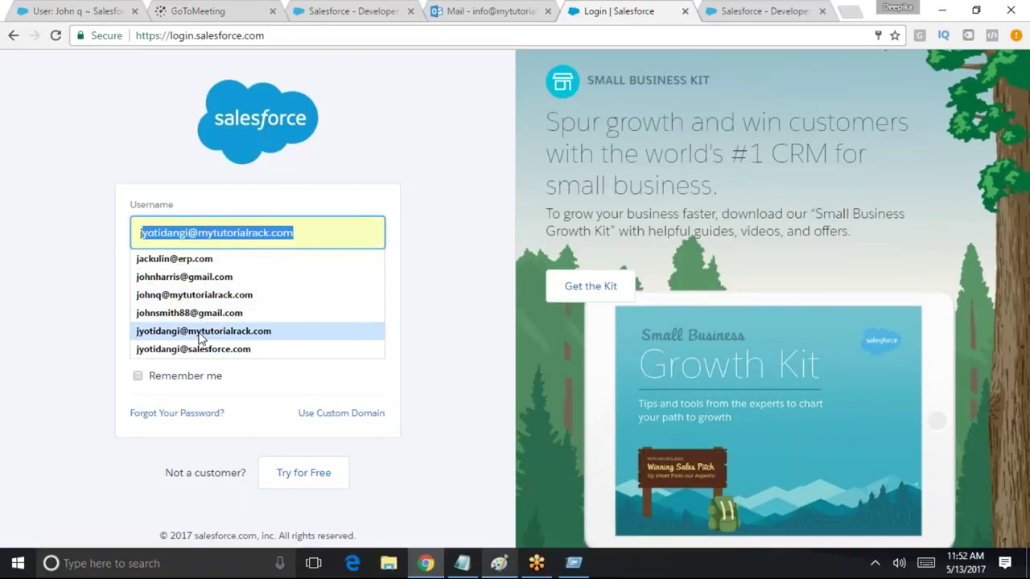
left_click(201, 337)
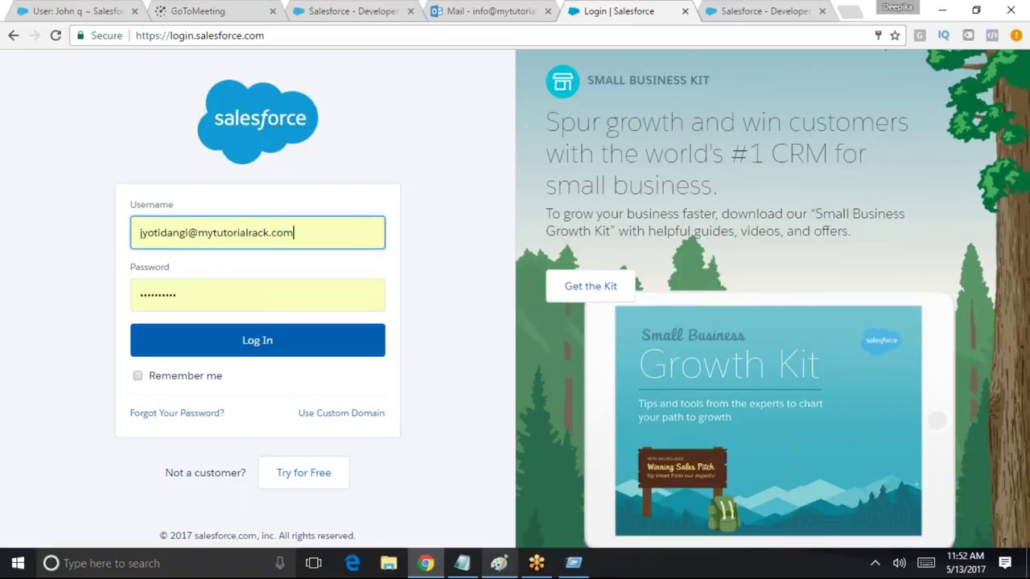
left_click(240, 351)
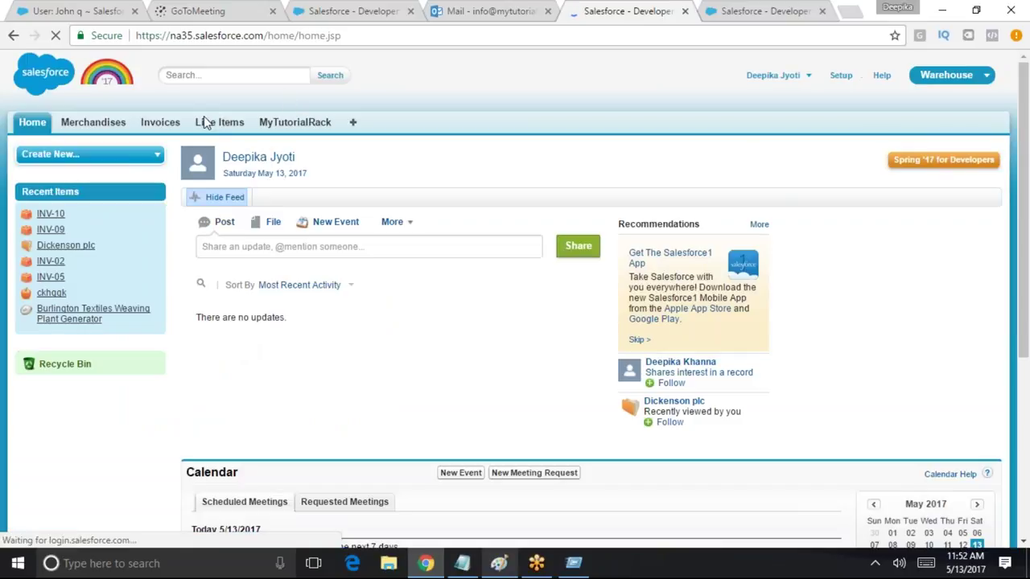
List all Invoices, open INV-07, and return to the All view showing INV-07 to INV-10
left_click(170, 125)
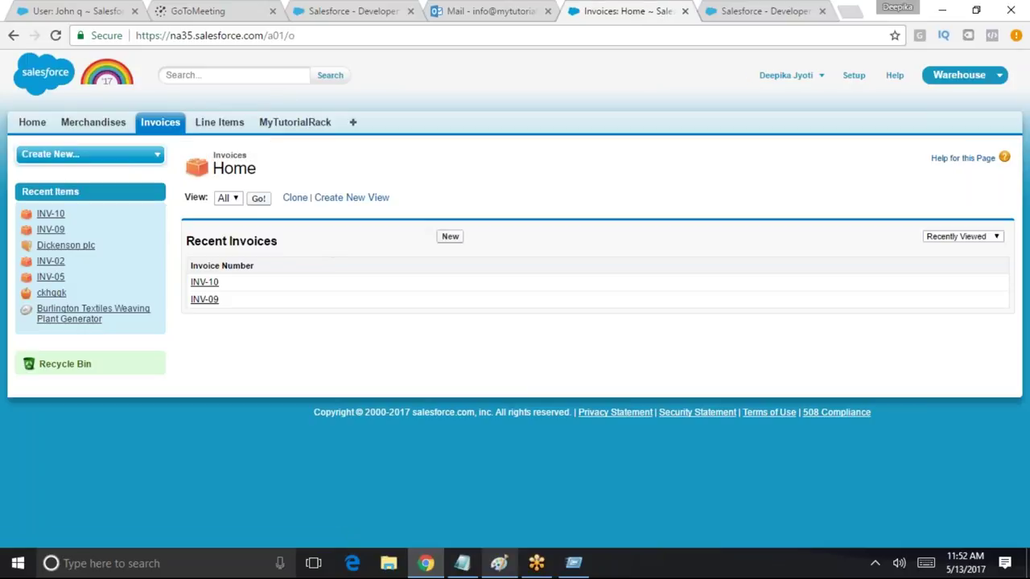
left_click(259, 198)
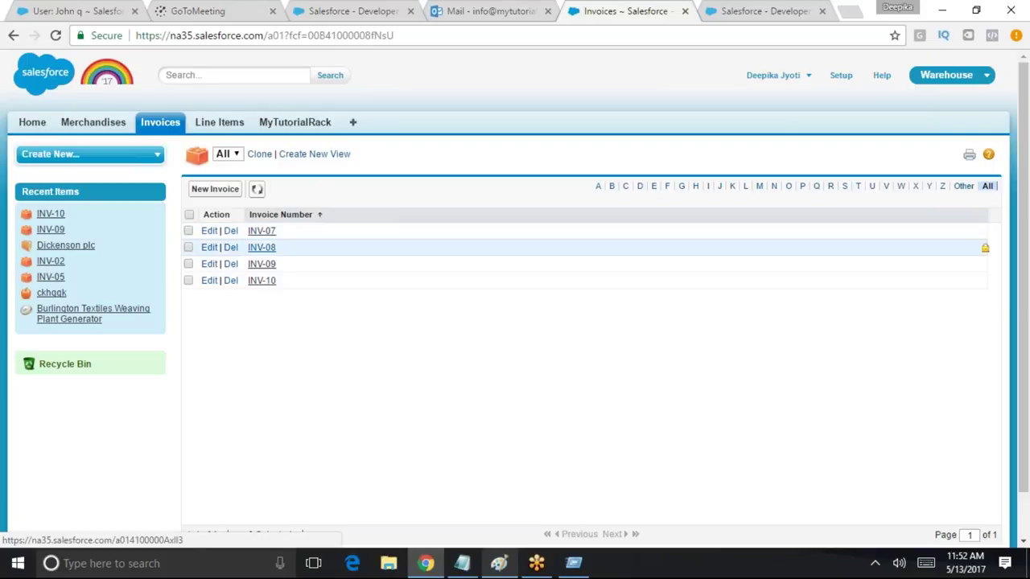
left_click(265, 232)
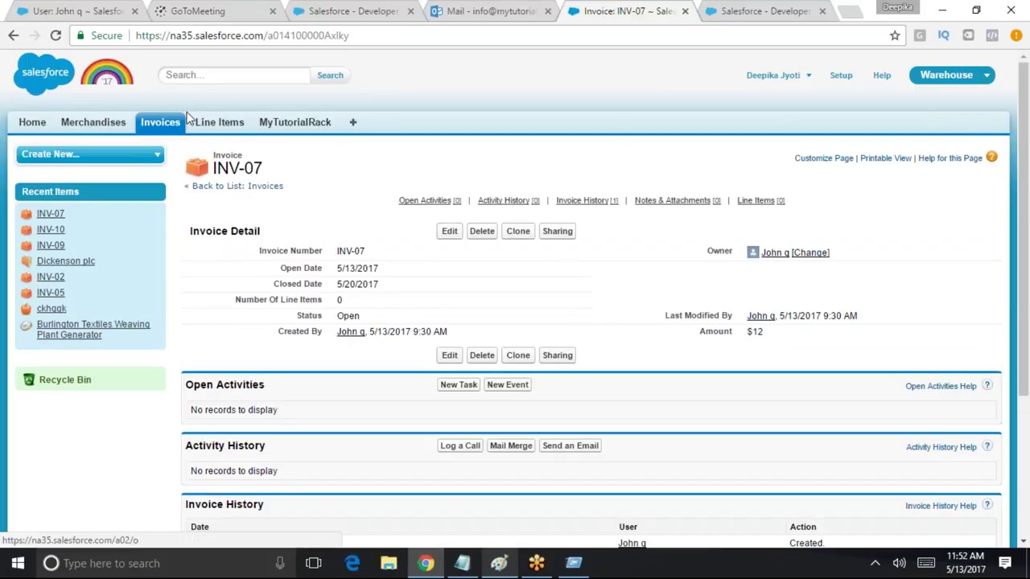
left_click(161, 125)
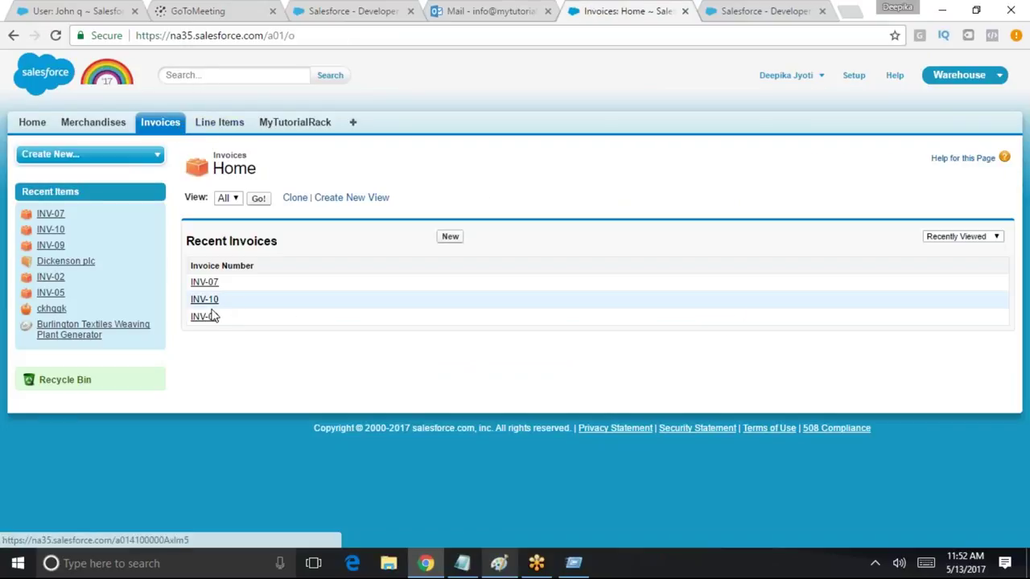
left_click(258, 198)
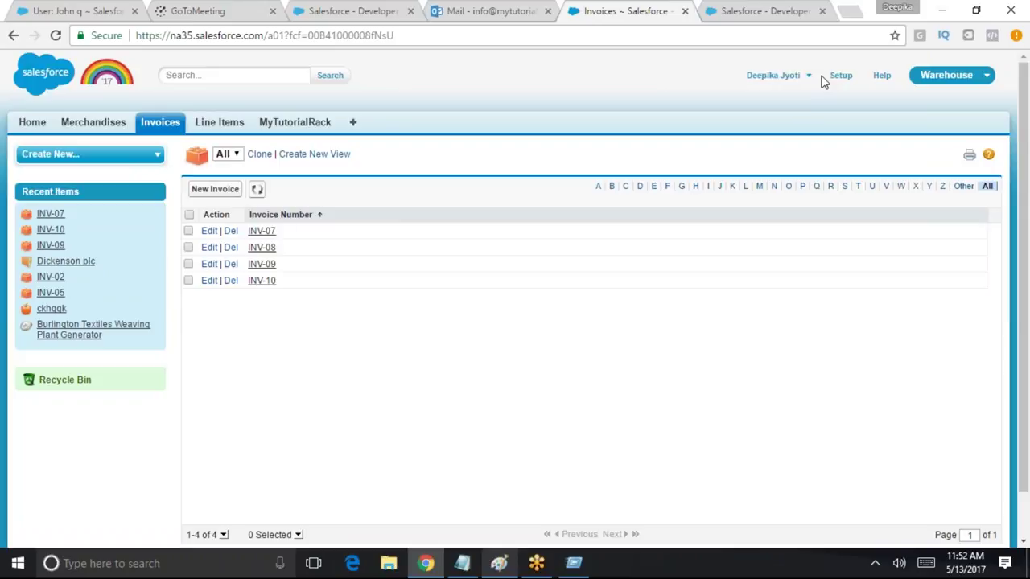
left_click(773, 74)
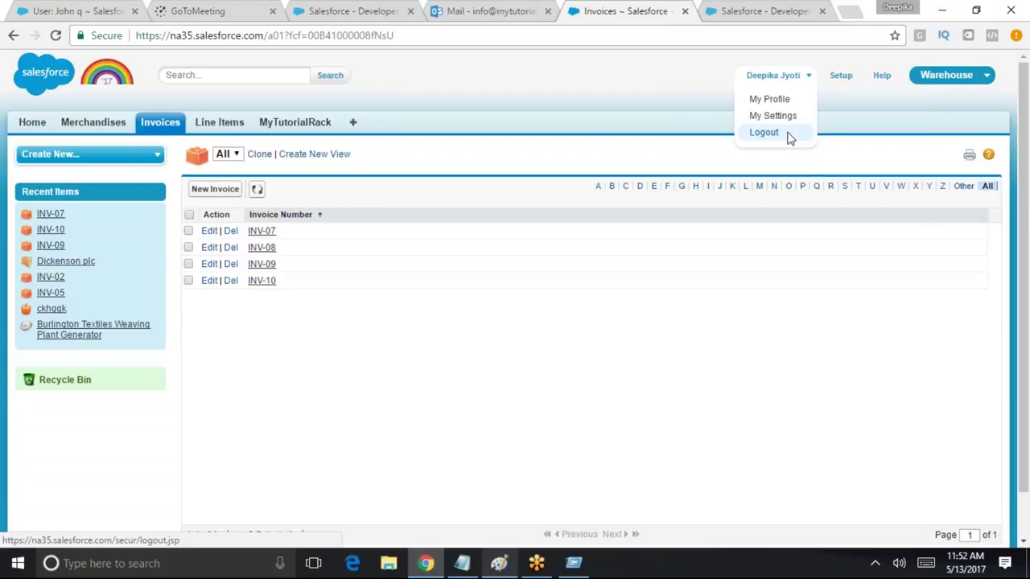
Log out of the user's session and log back in as the admin
left_click(764, 133)
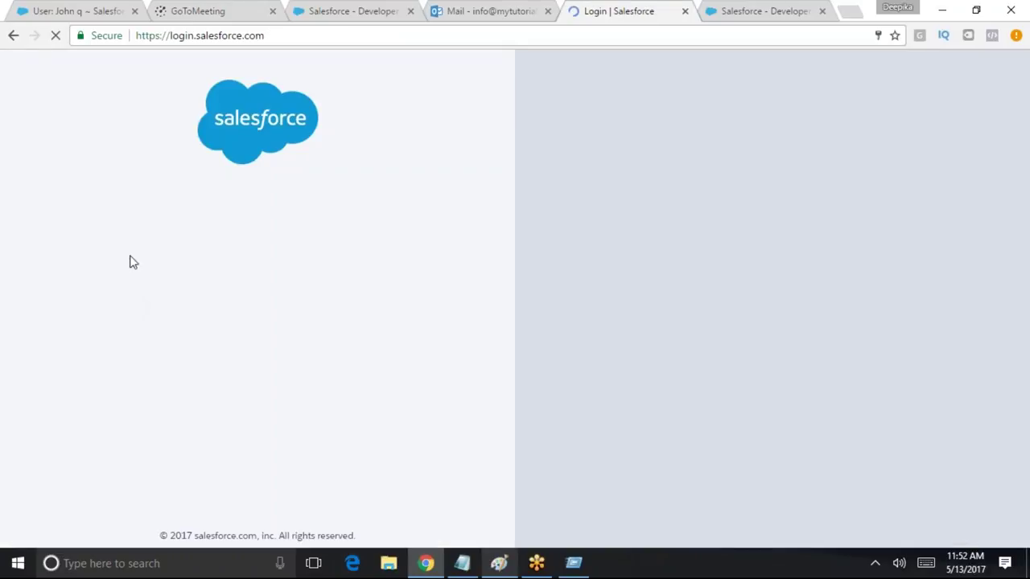
triple_click(303, 239)
type("s")
left_click(142, 261)
left_click(257, 340)
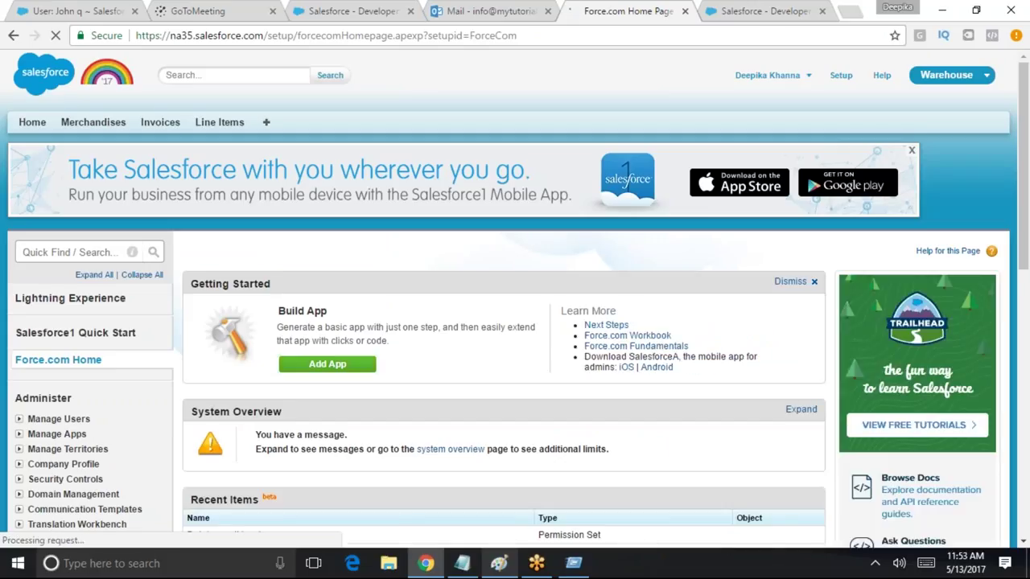
Search setup for 'shari' and open Sharing Settings
left_click(94, 255)
type("shari")
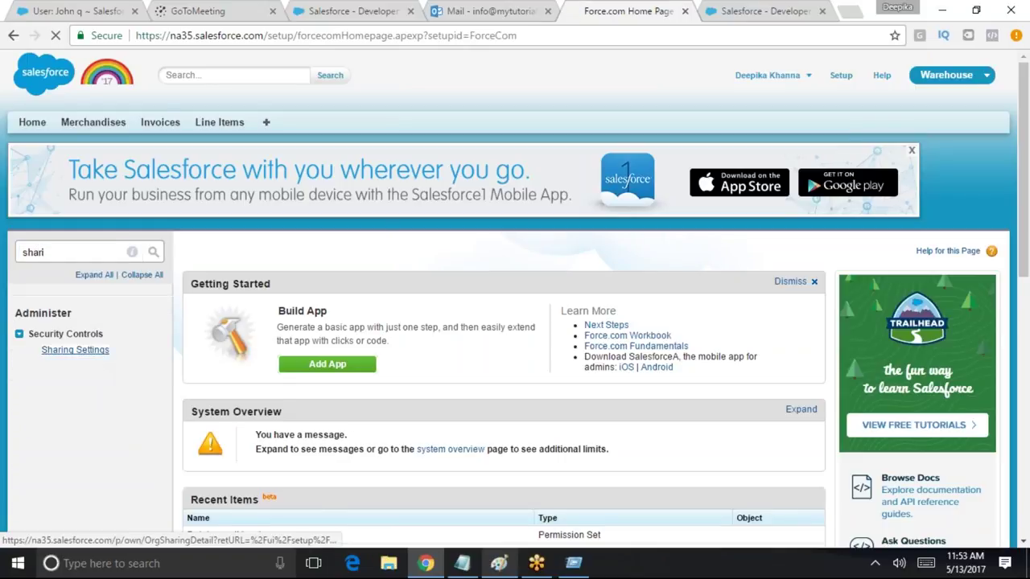
left_click(75, 350)
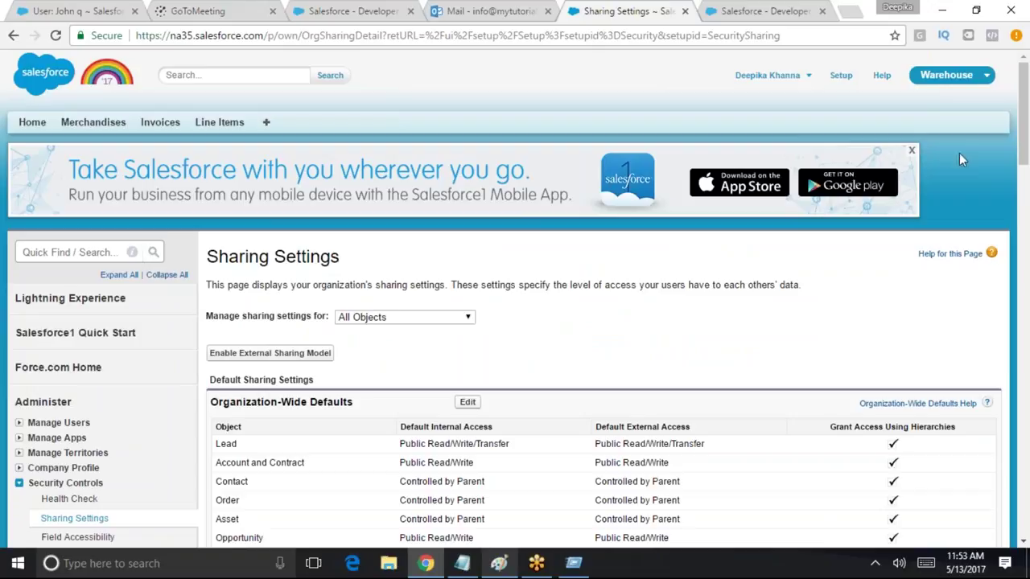
scroll(1026, 128, "down", 6)
scroll(735, 177, "up", 2)
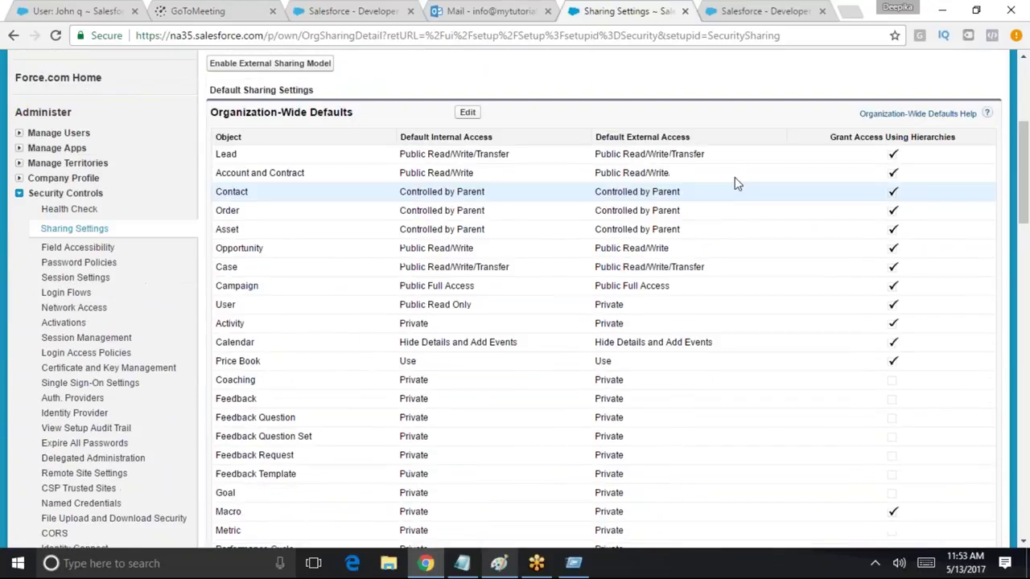
Edit org-wide defaults: Invoice Private, Grant Access Using Hierarchies unchecked, and save
left_click(467, 112)
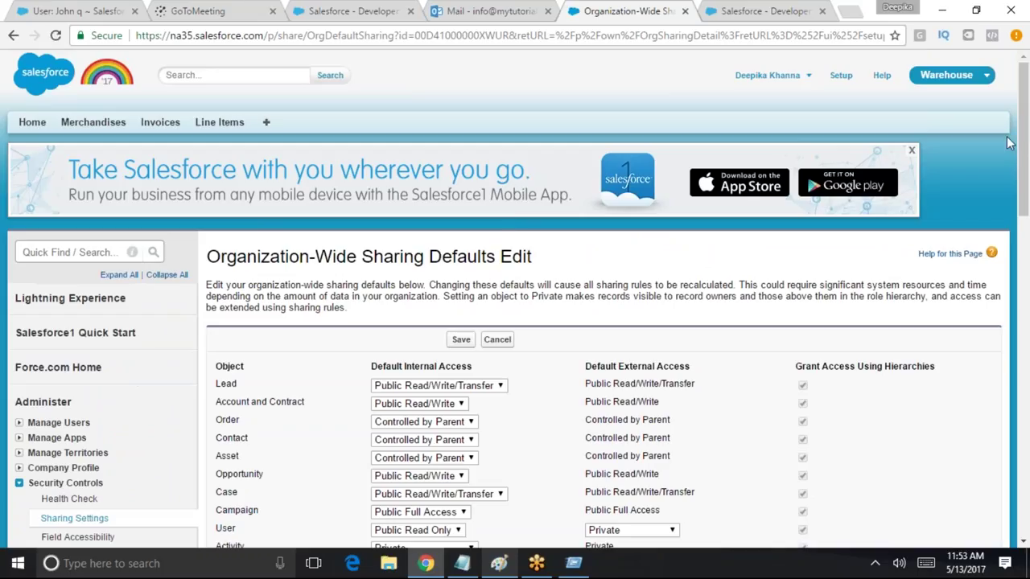
scroll(1020, 157, "down", 7)
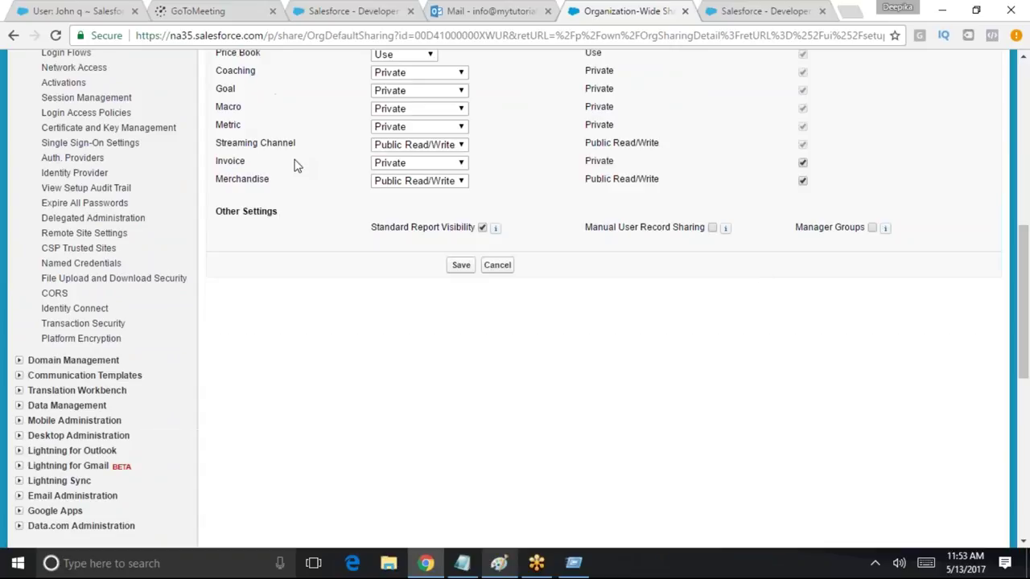
left_click(381, 163)
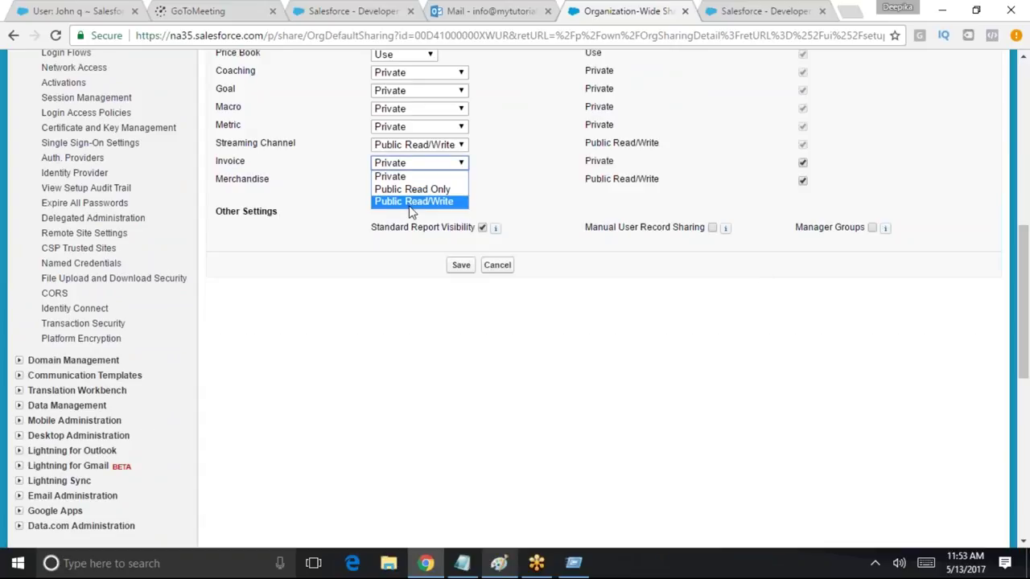
left_click(385, 176)
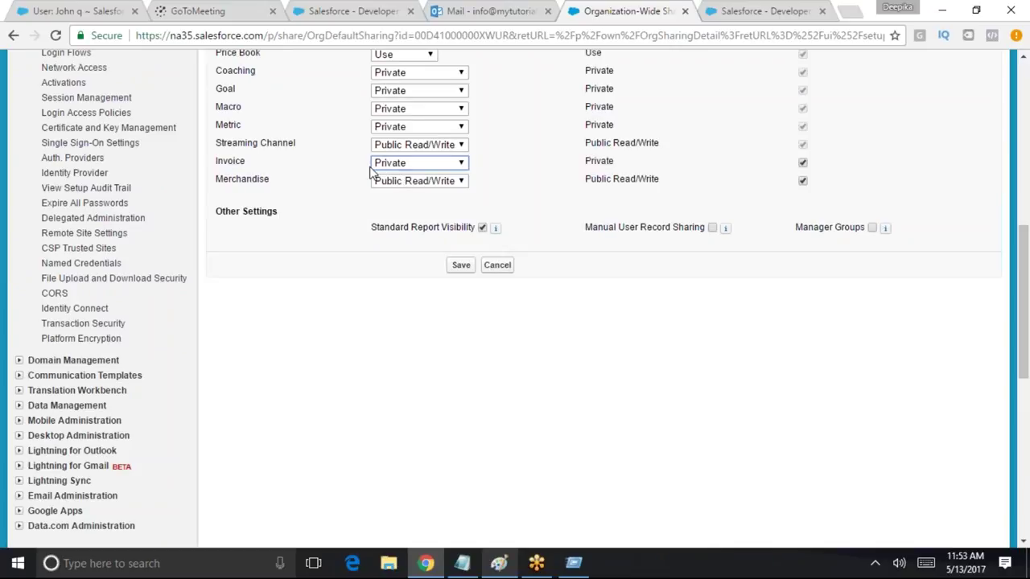
left_click(803, 162)
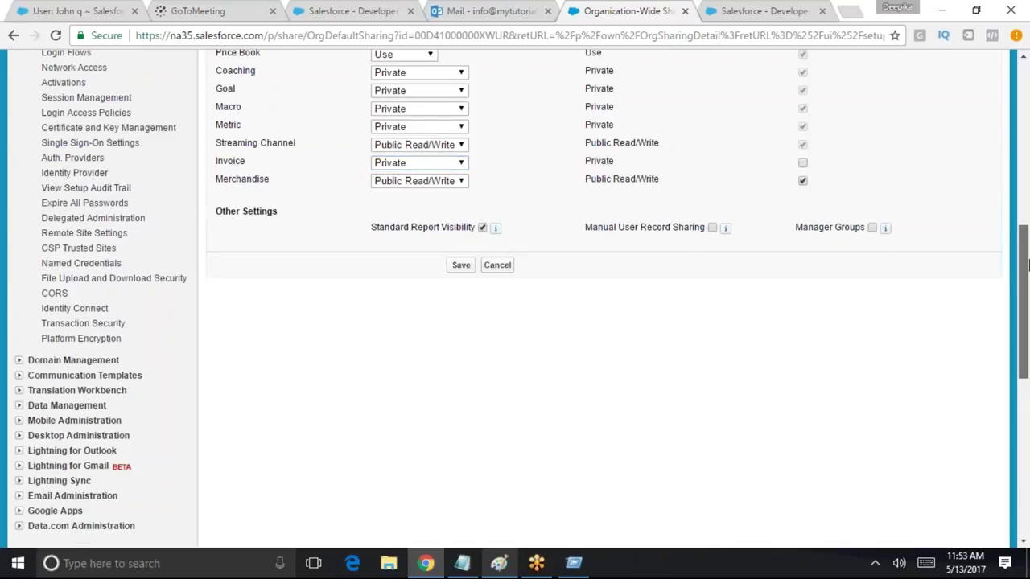
left_click_drag(1027, 266, 1027, 169)
left_click_drag(795, 150, 938, 148)
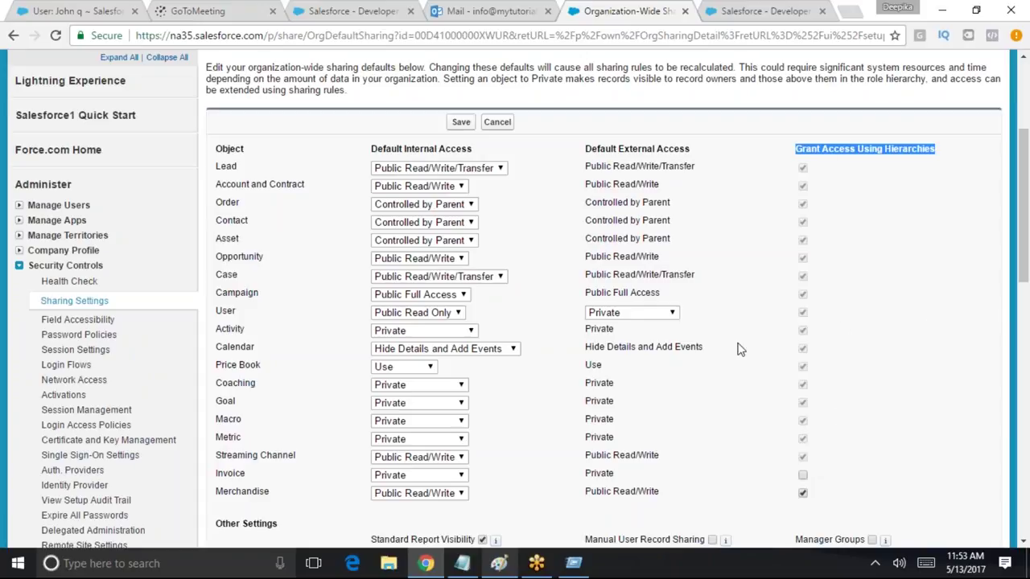
left_click(457, 122)
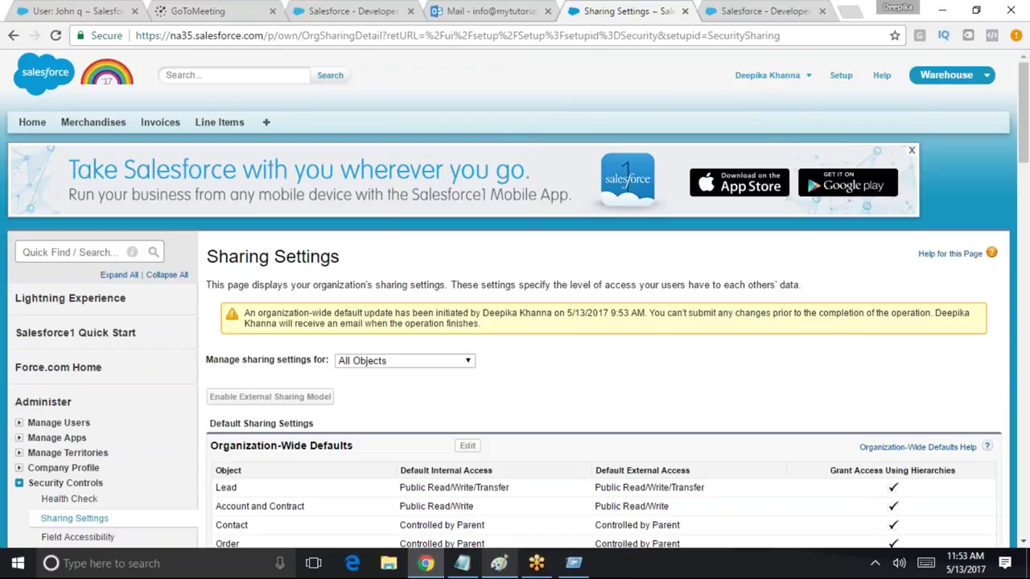
Log in as the other standard user and list all invoices, now just INV-09 and INV-10
left_click(801, 75)
left_click(764, 169)
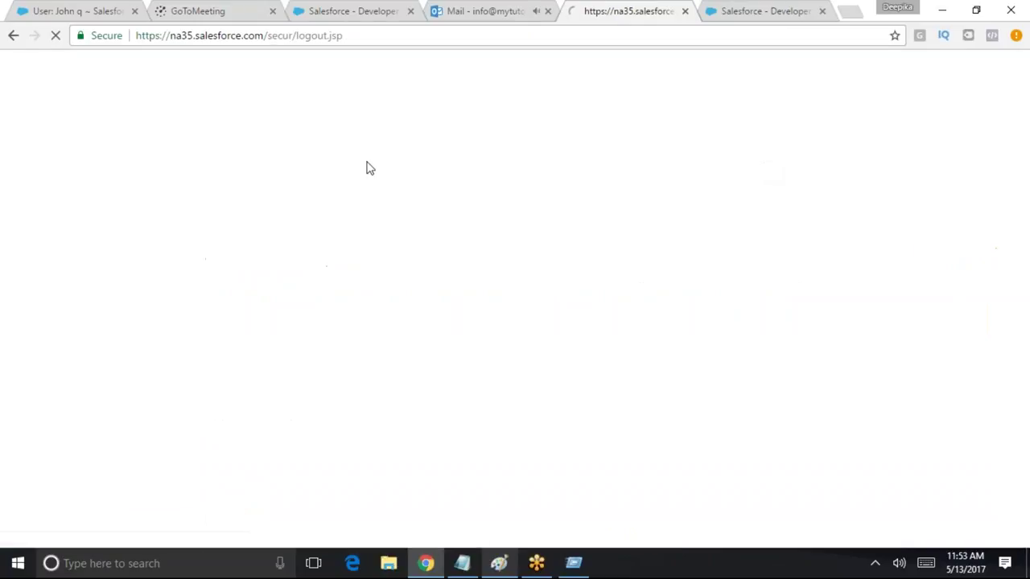
key("ctrl+a")
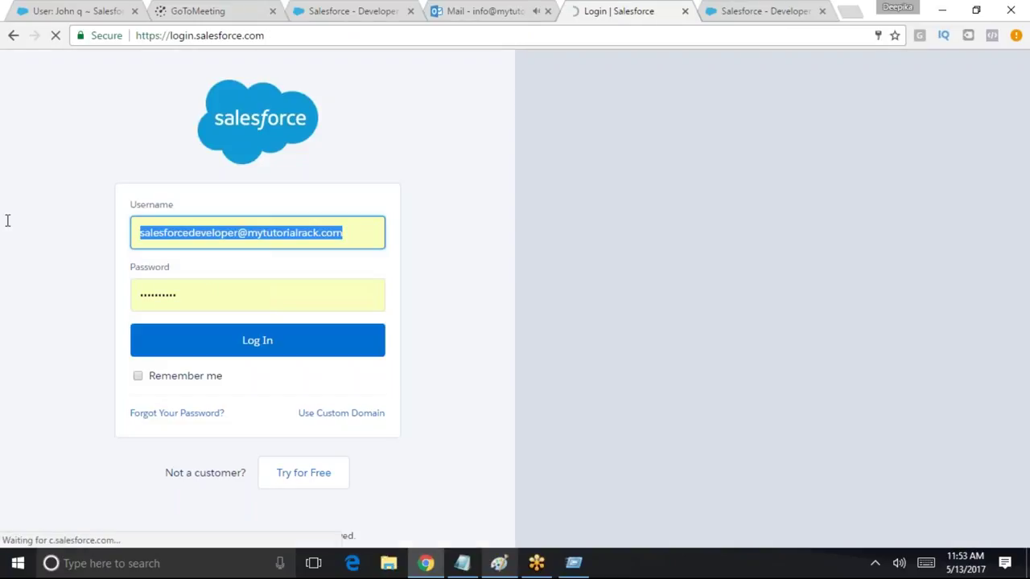
key("BackSpace")
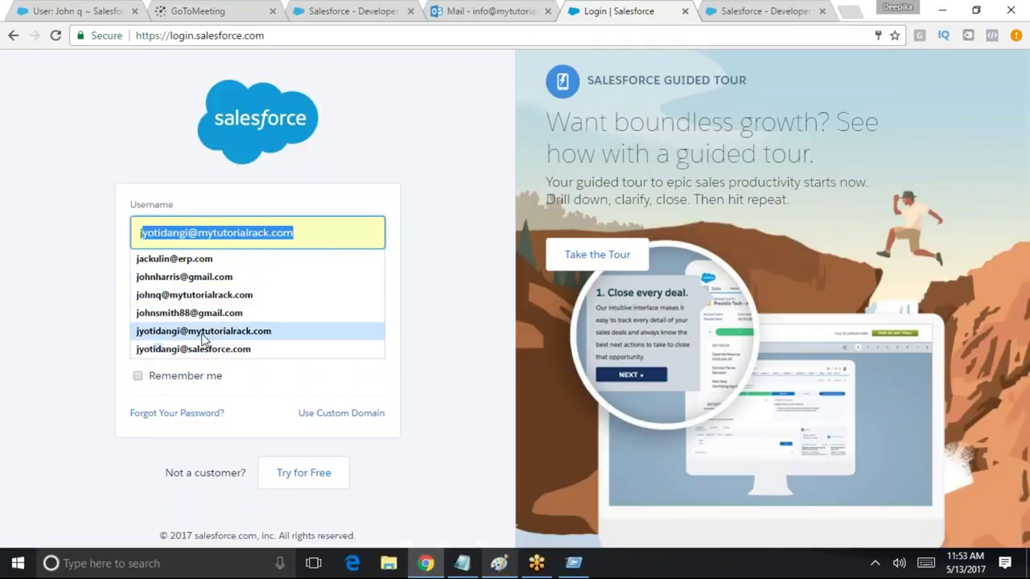
left_click(205, 331)
left_click(257, 340)
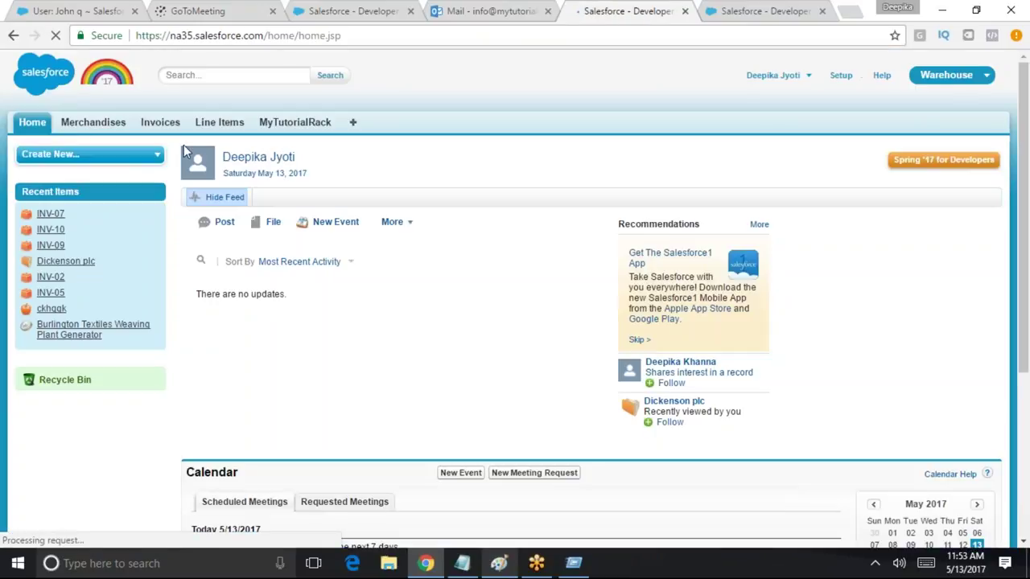
left_click(165, 123)
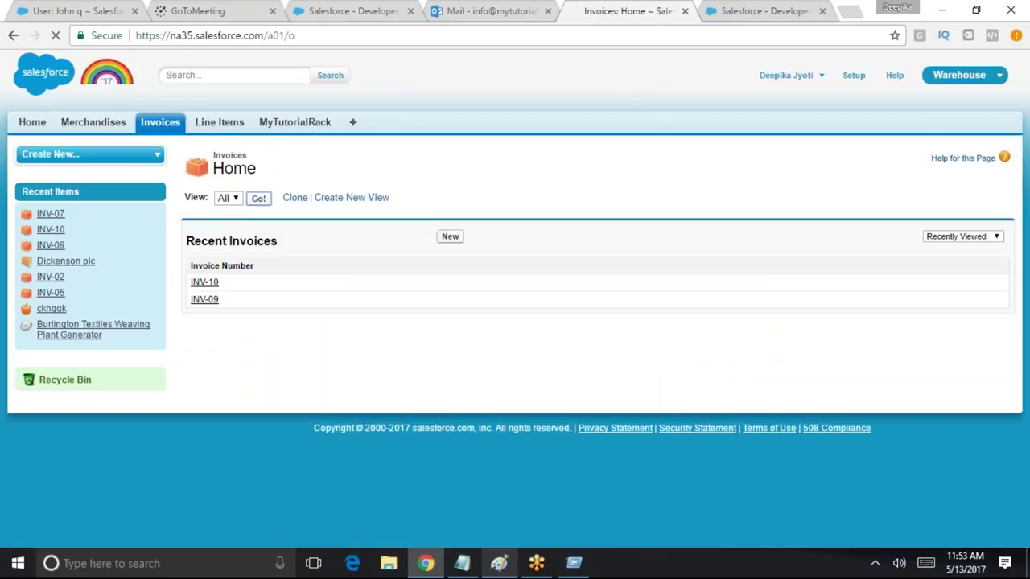
left_click(258, 198)
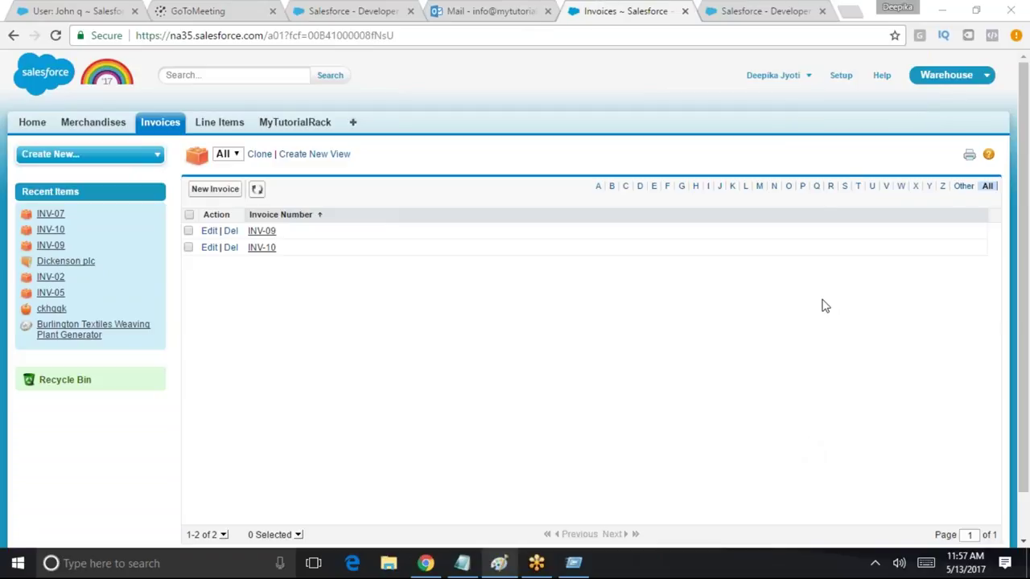
Log out of the current Salesforce user from the account menu
left_click(840, 75)
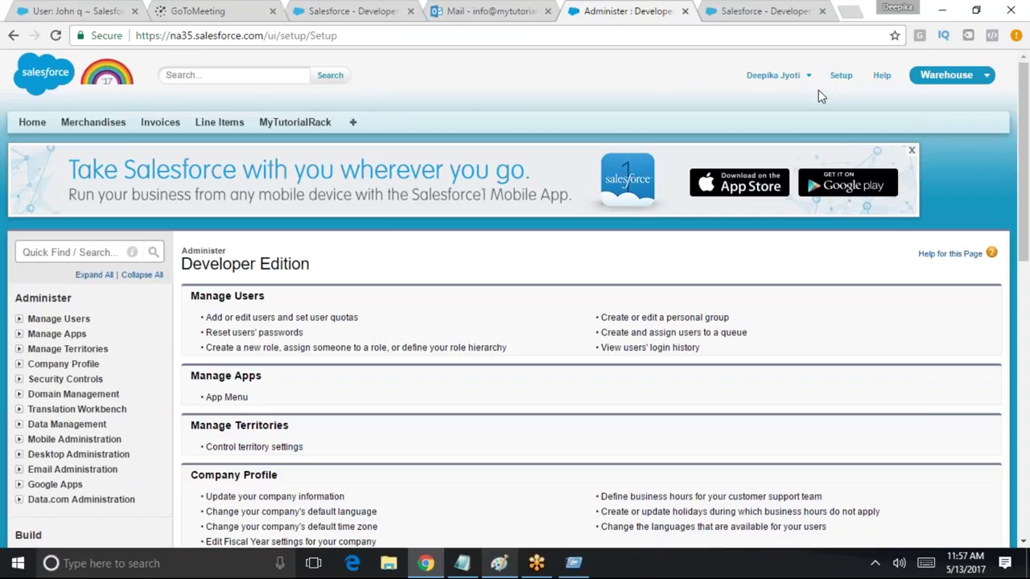
left_click(961, 76)
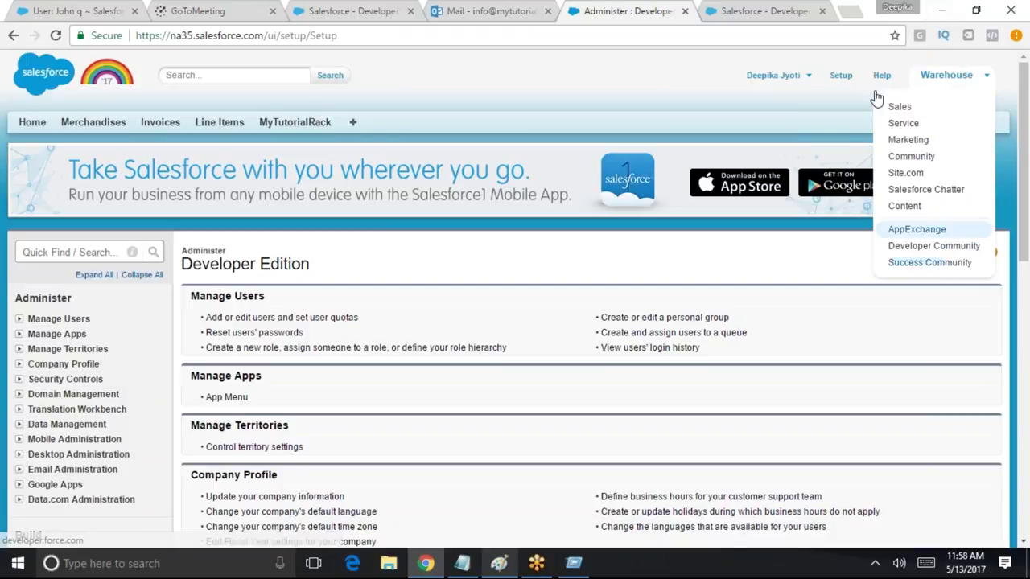
left_click(786, 75)
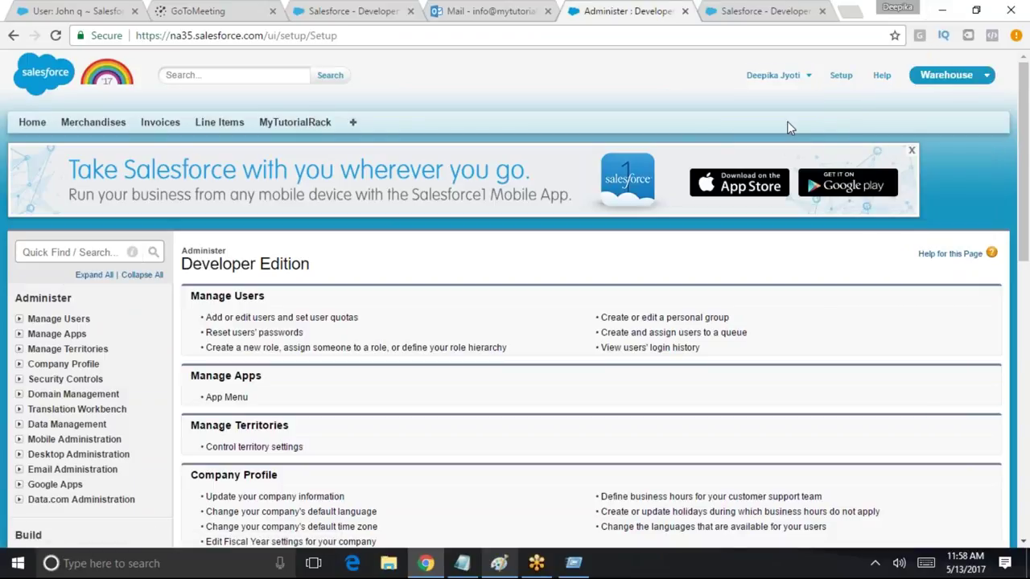
left_click(788, 135)
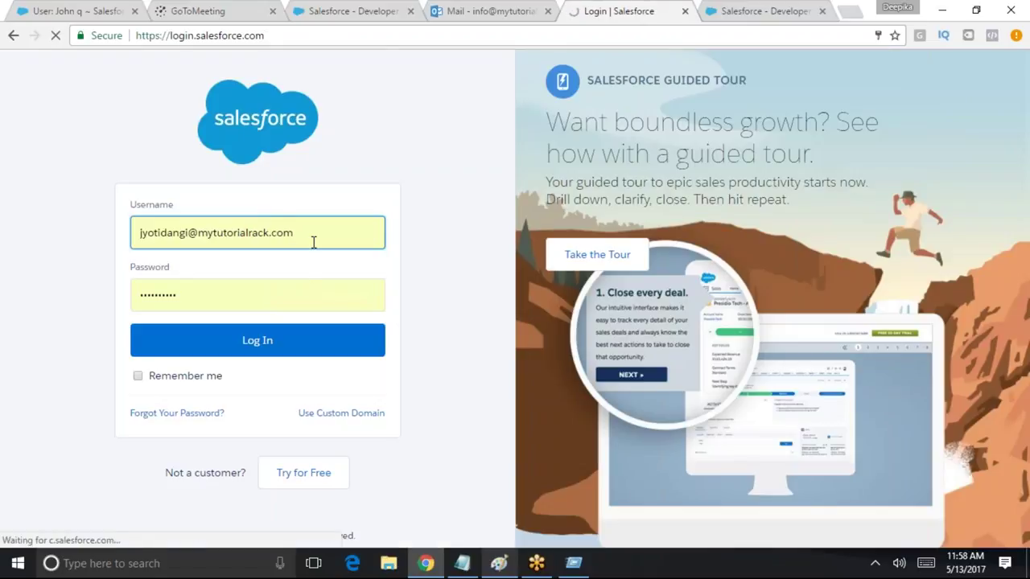
Sign back in as the system administrator using the saved admin login
left_click(260, 231)
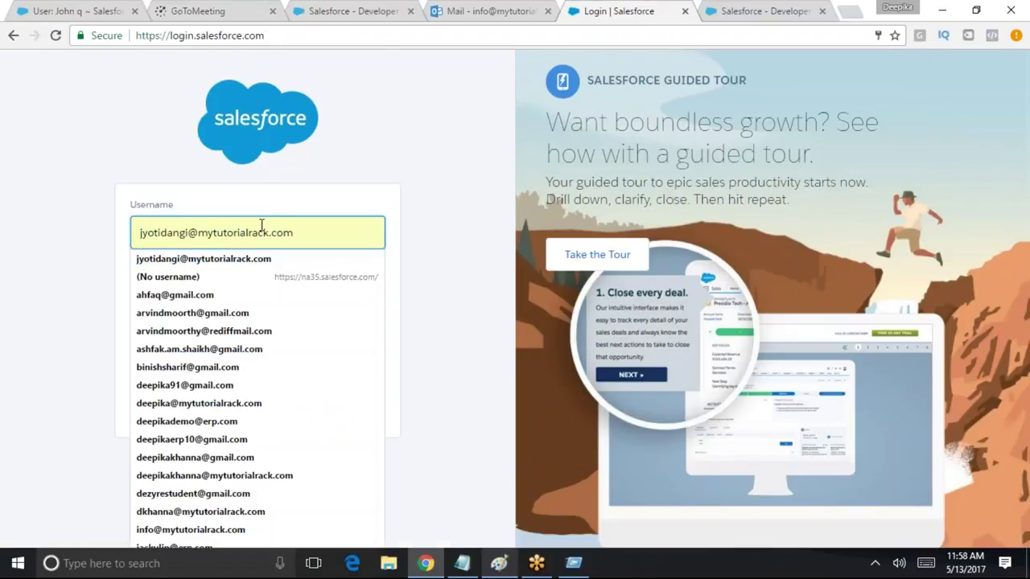
left_click(409, 165)
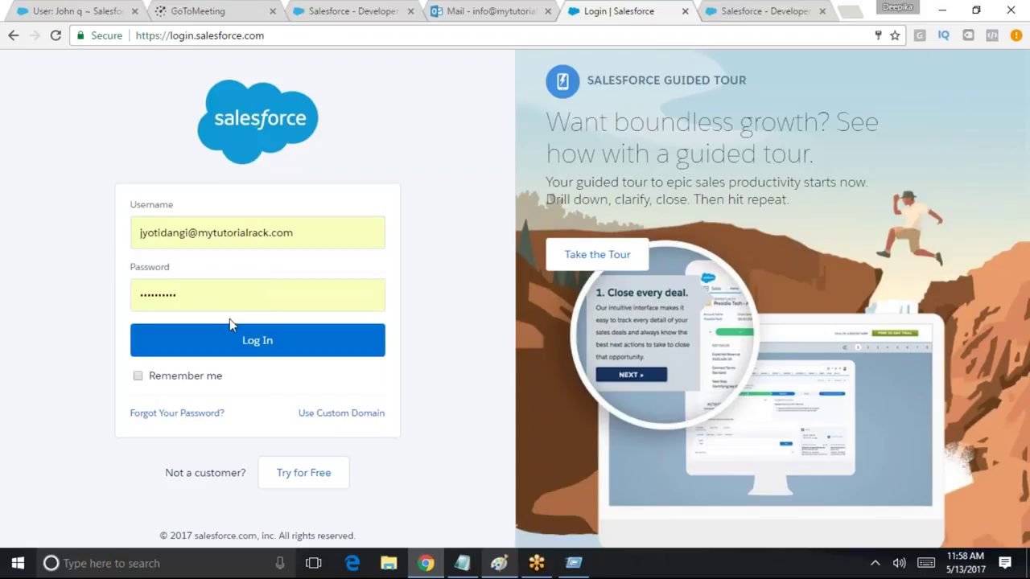
left_click_drag(329, 234, 133, 225)
left_click(134, 225)
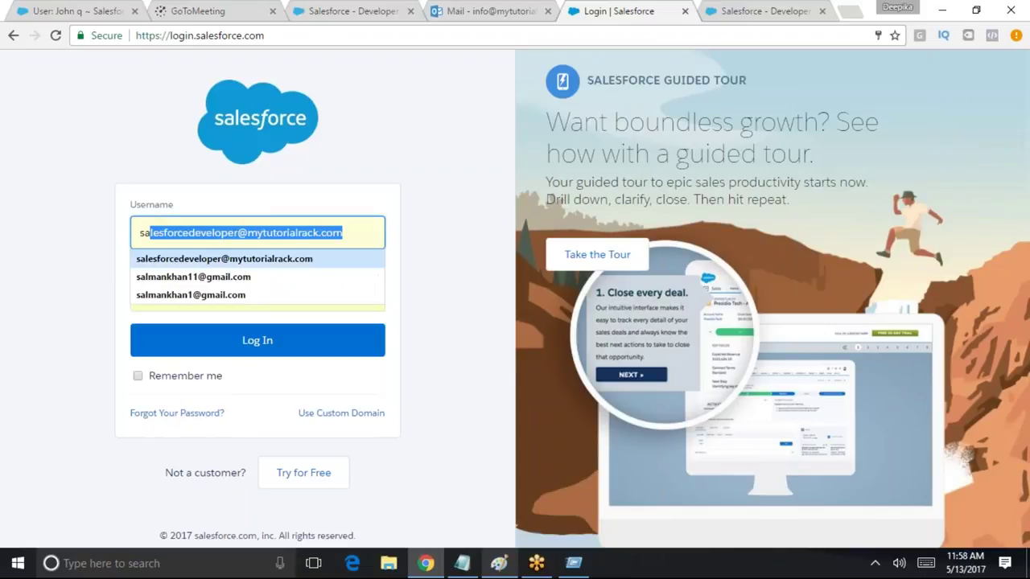
left_click(217, 256)
left_click(251, 341)
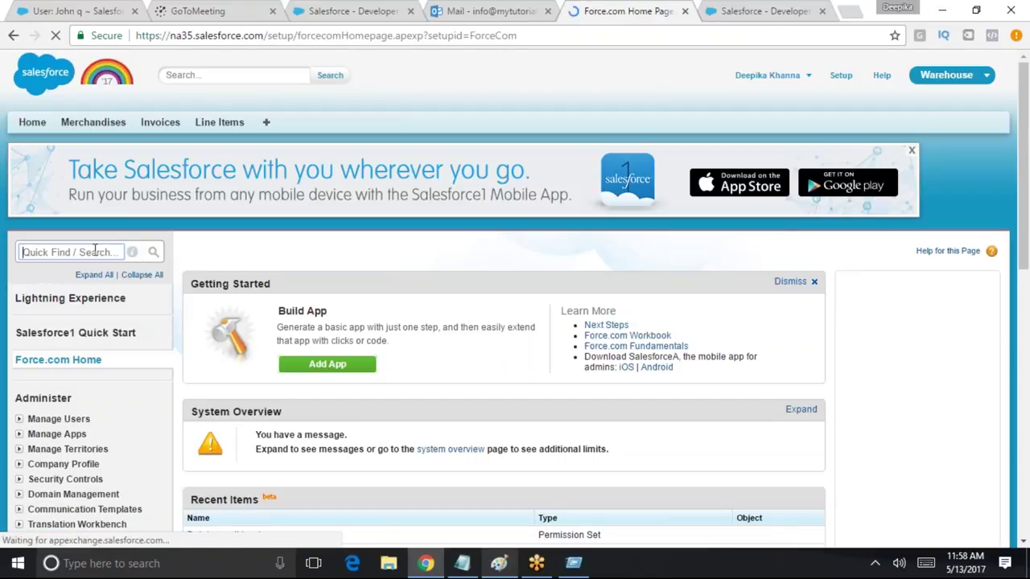
Open Roles setup and expand CEO to show CFO, COO and the three SVP roles
type("role")
left_click(53, 349)
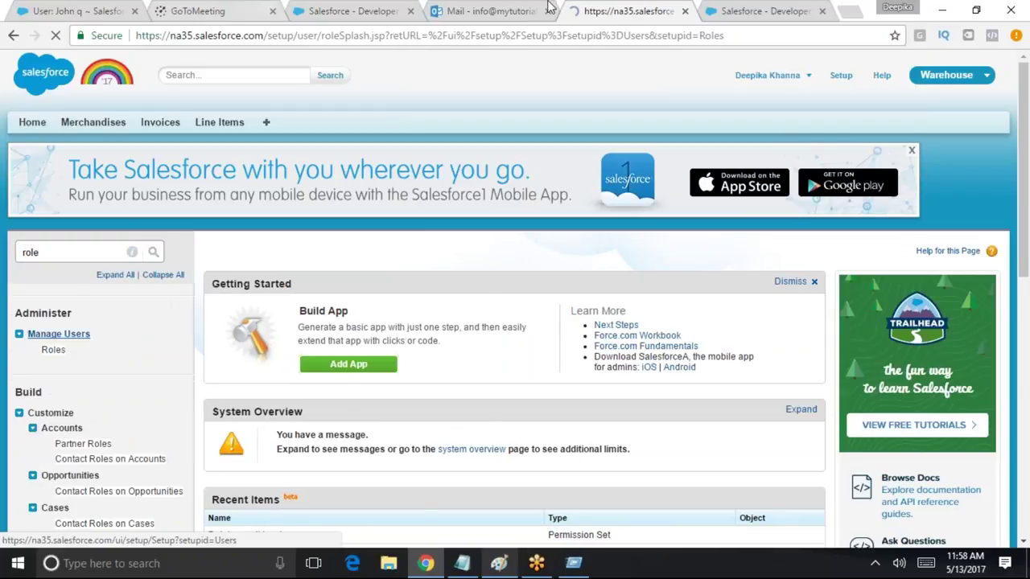
scroll(591, 362, "down", 2)
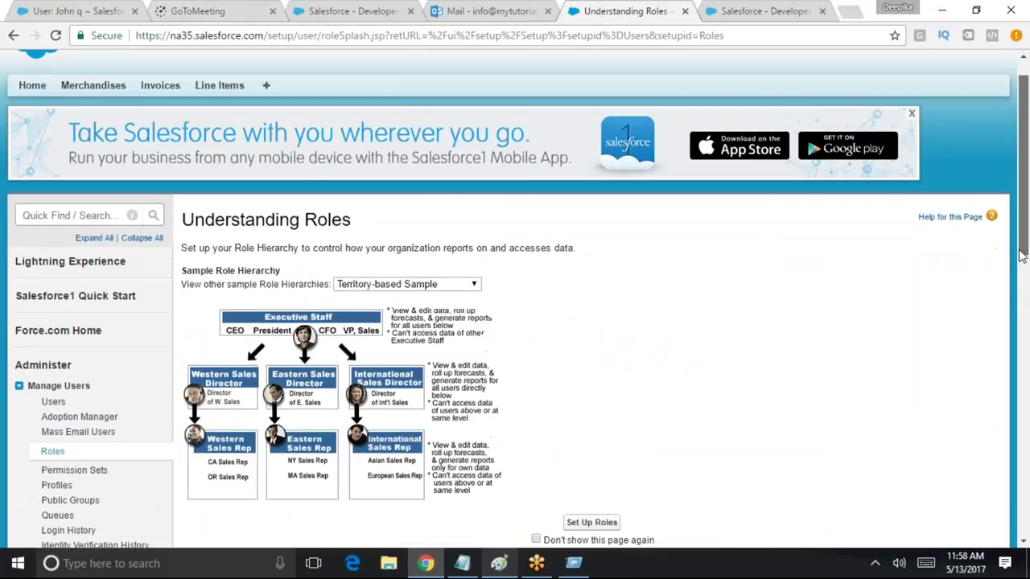
left_click(591, 362)
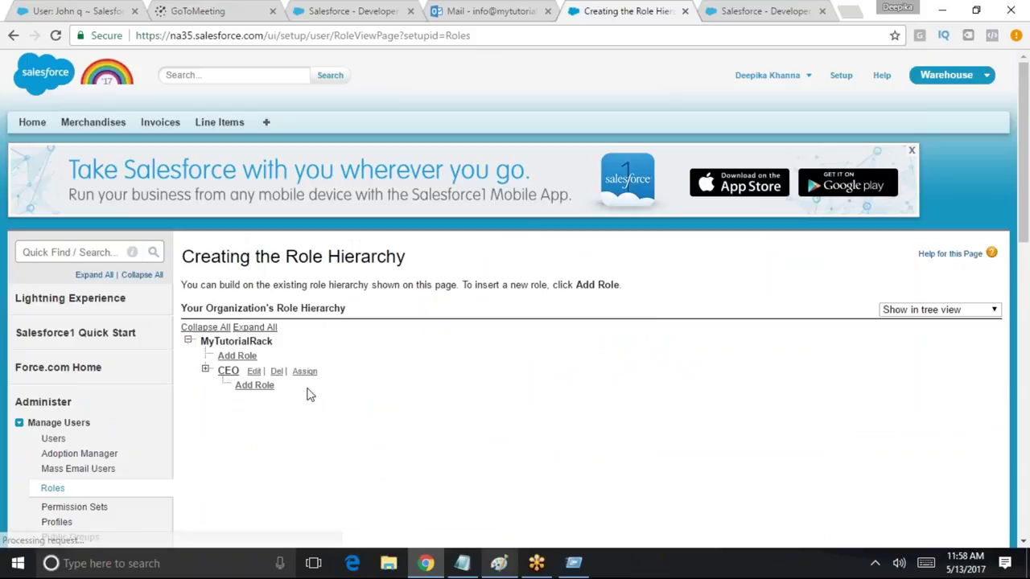
left_click(911, 311)
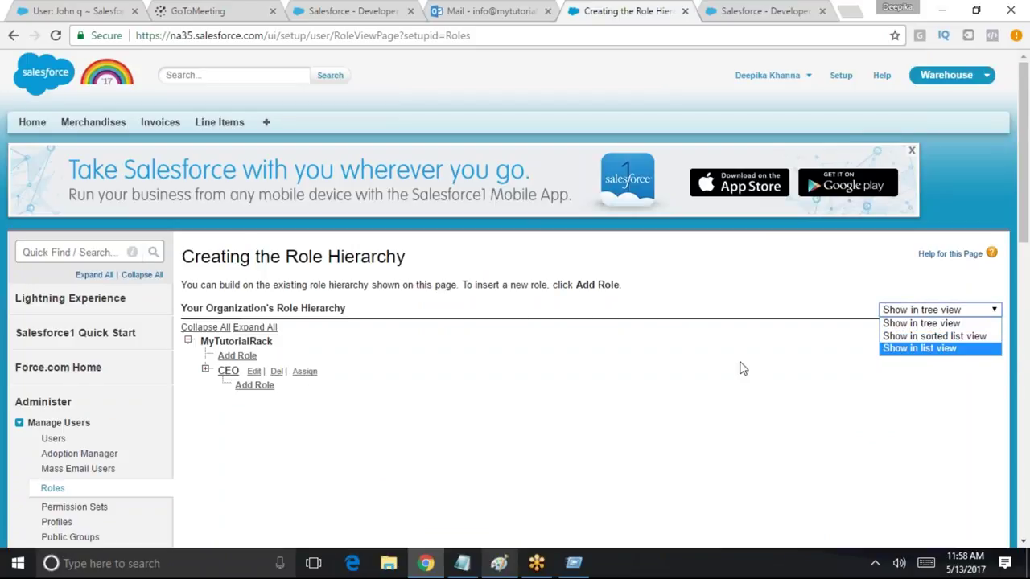
left_click(206, 375)
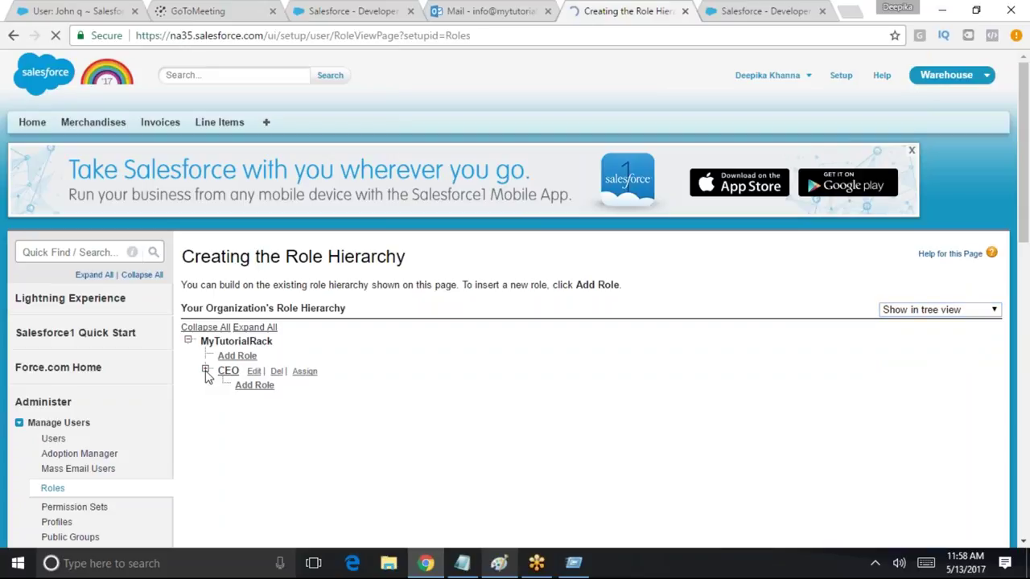
left_click(206, 371)
left_click(37, 251)
type("users")
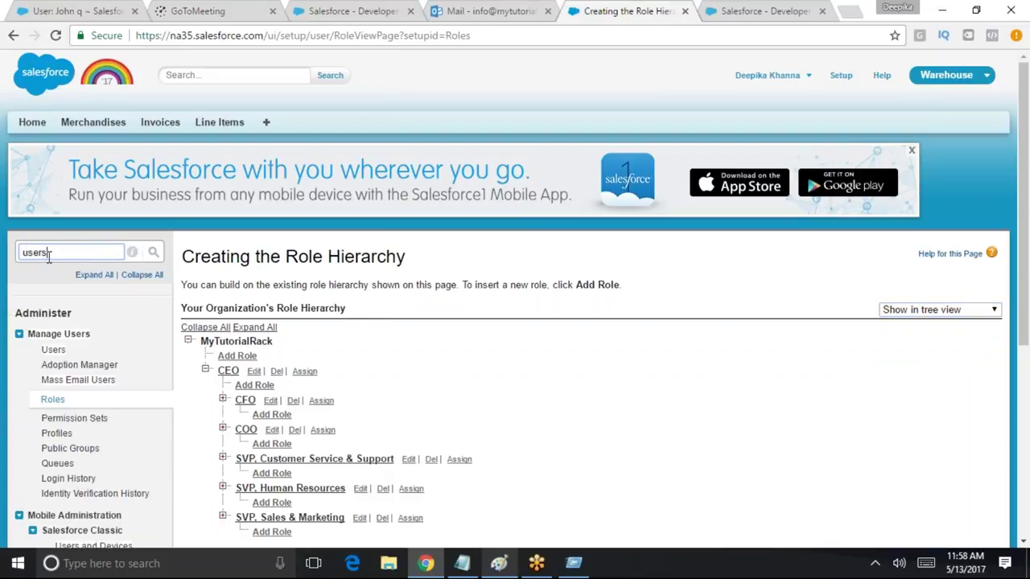
Reassign the VP of Customer service user to the SVP, Customer Service & Support role
left_click(53, 349)
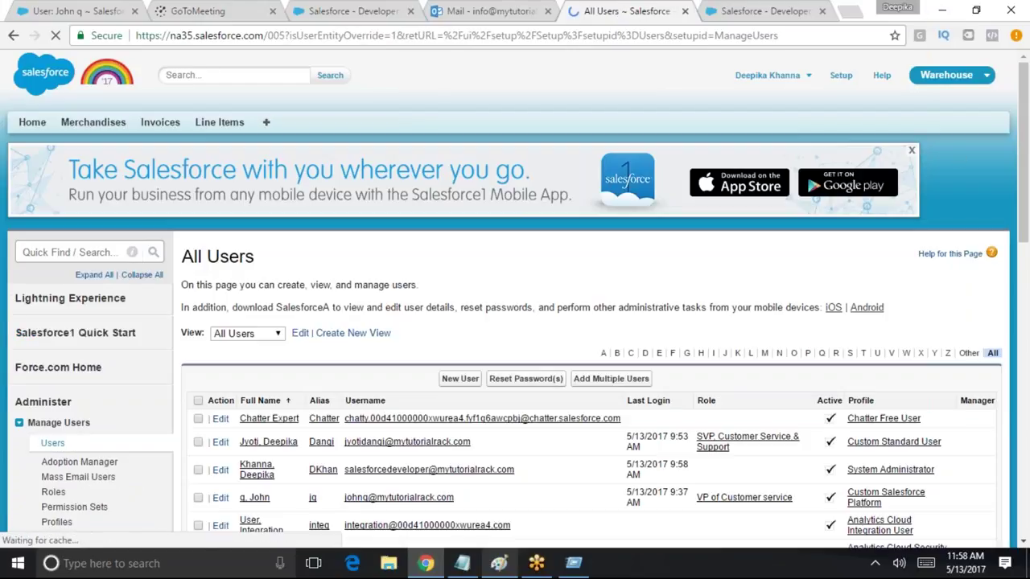
scroll(266, 439, "down", 2)
left_click(221, 349)
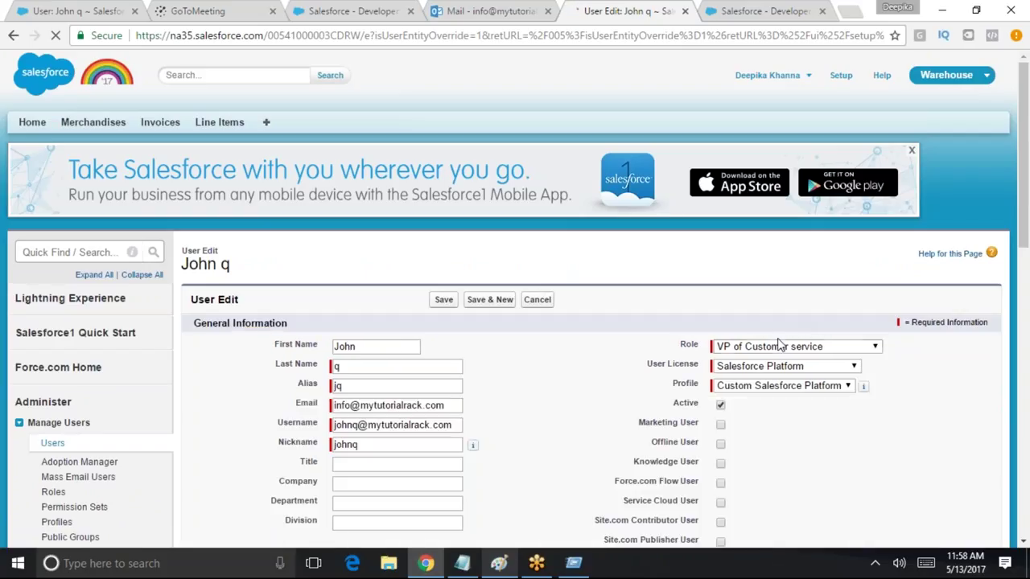
left_click(833, 347)
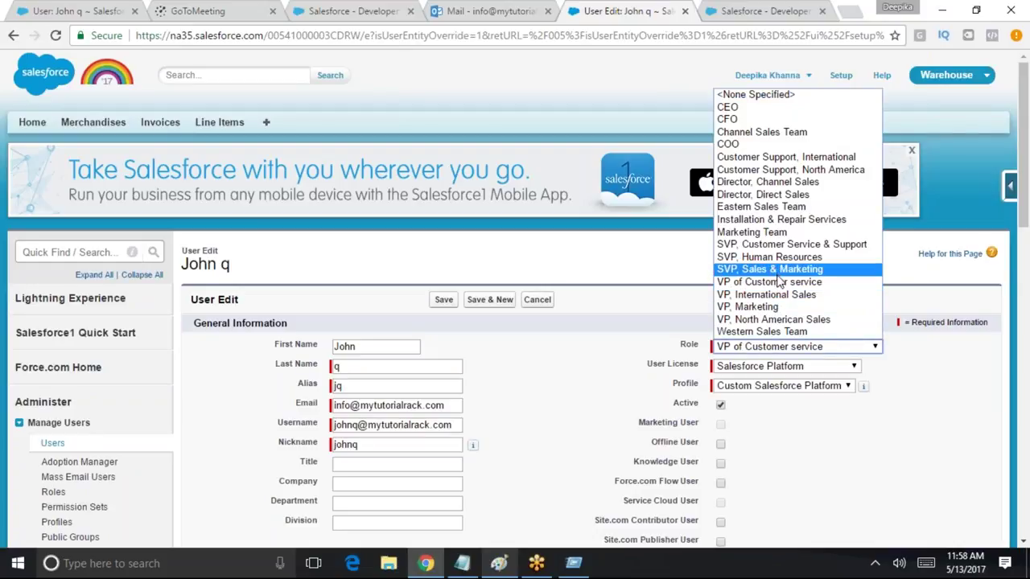
left_click(804, 245)
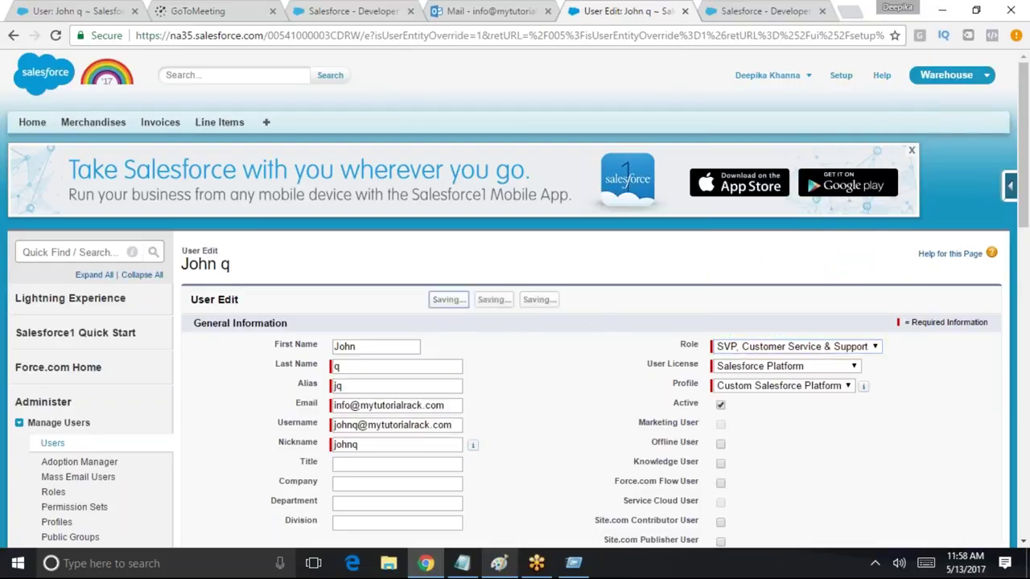
left_click(447, 300)
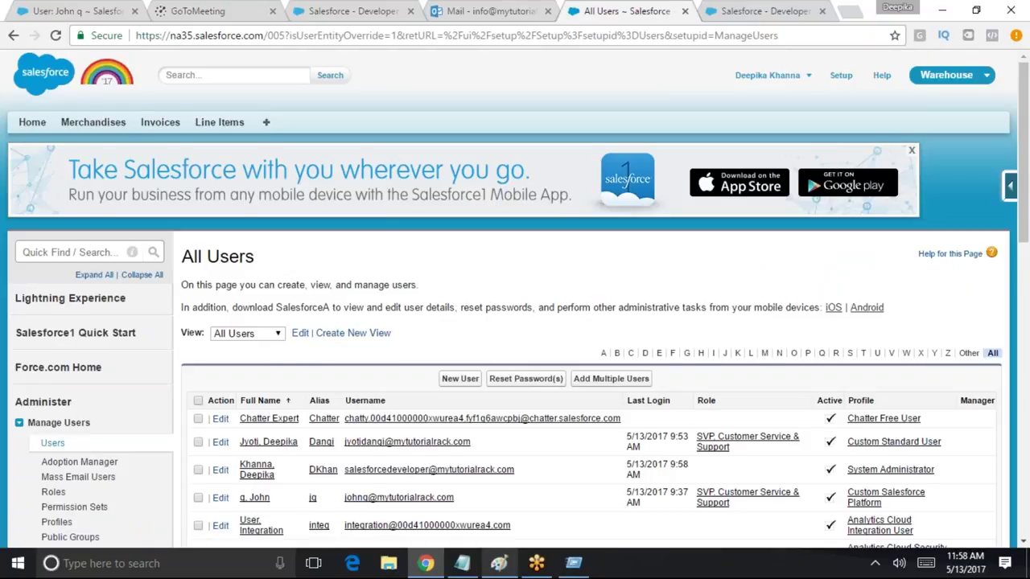
scroll(378, 386, "down", 2)
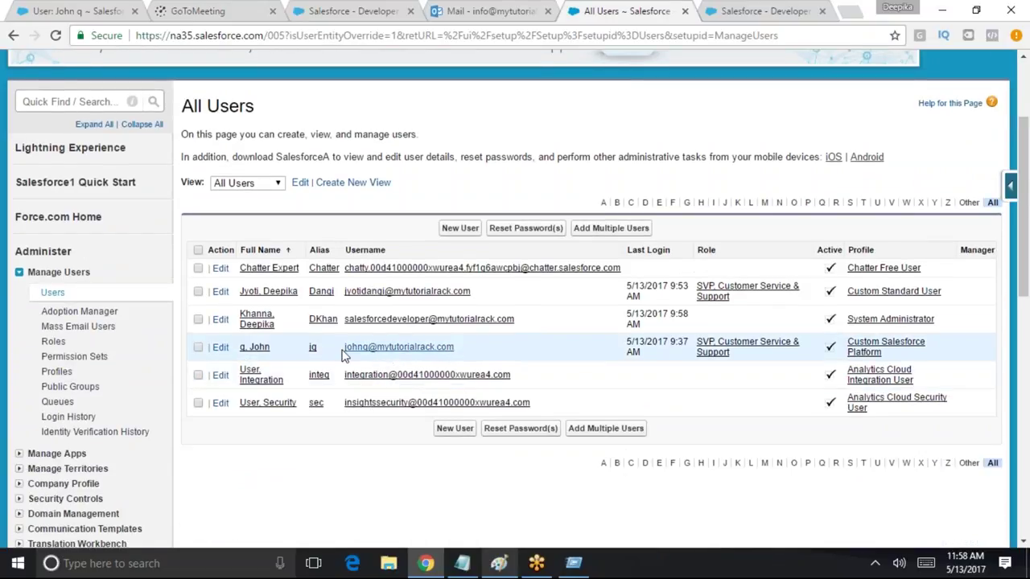
Change the other SVP, Customer Service & Support user's role to VP of Customer service
left_click(220, 292)
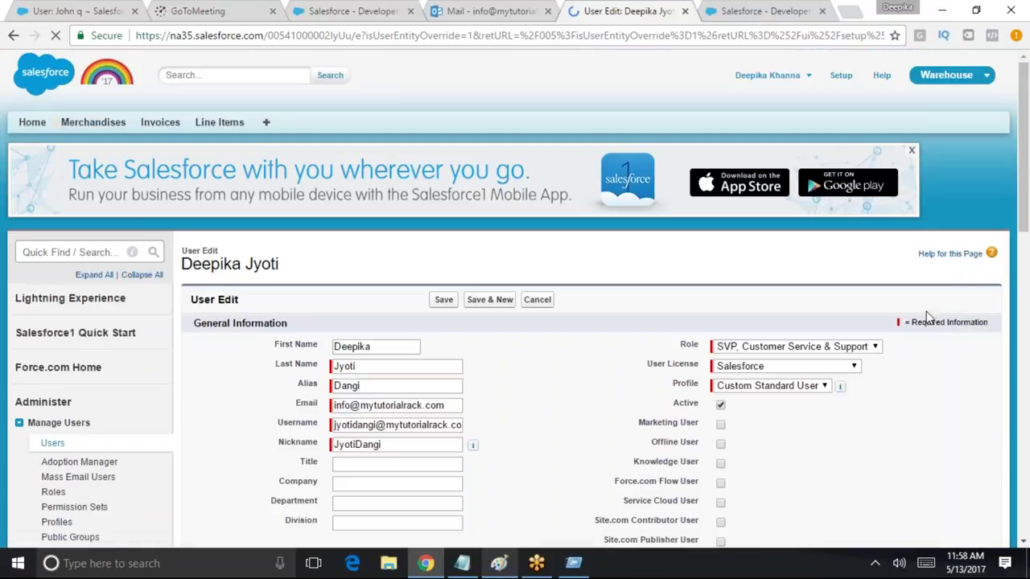
left_click(756, 346)
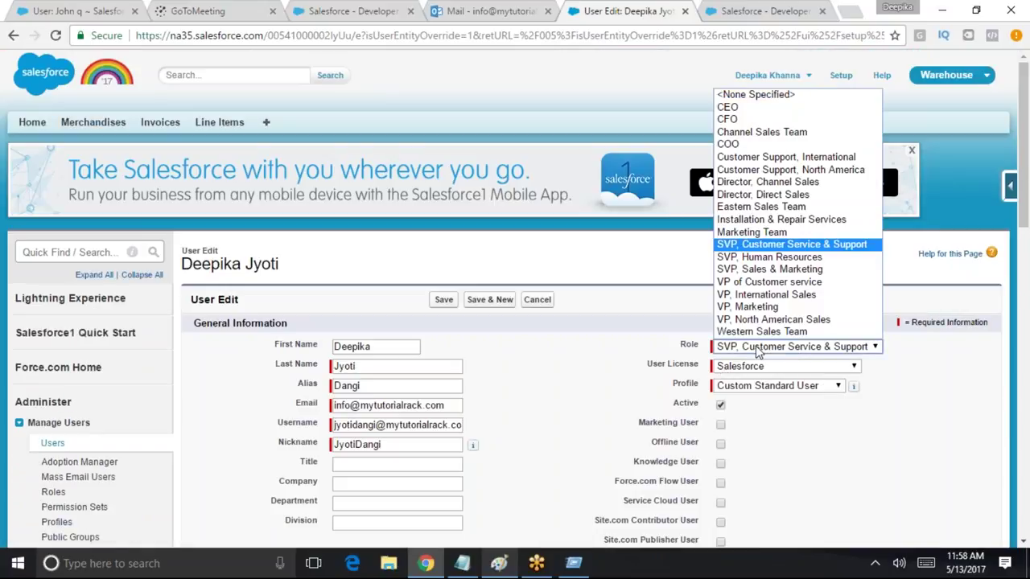
left_click(748, 288)
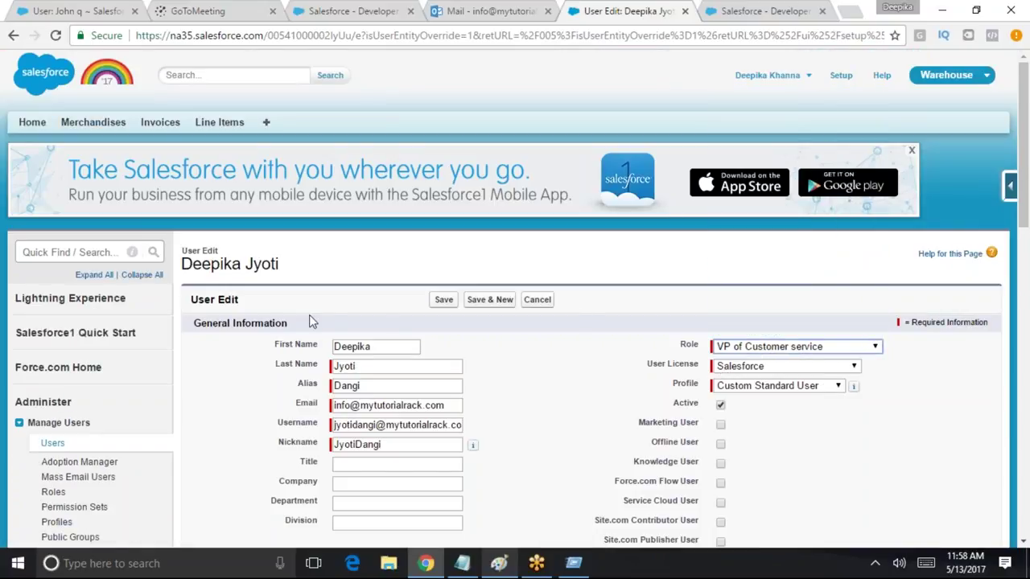
left_click(443, 299)
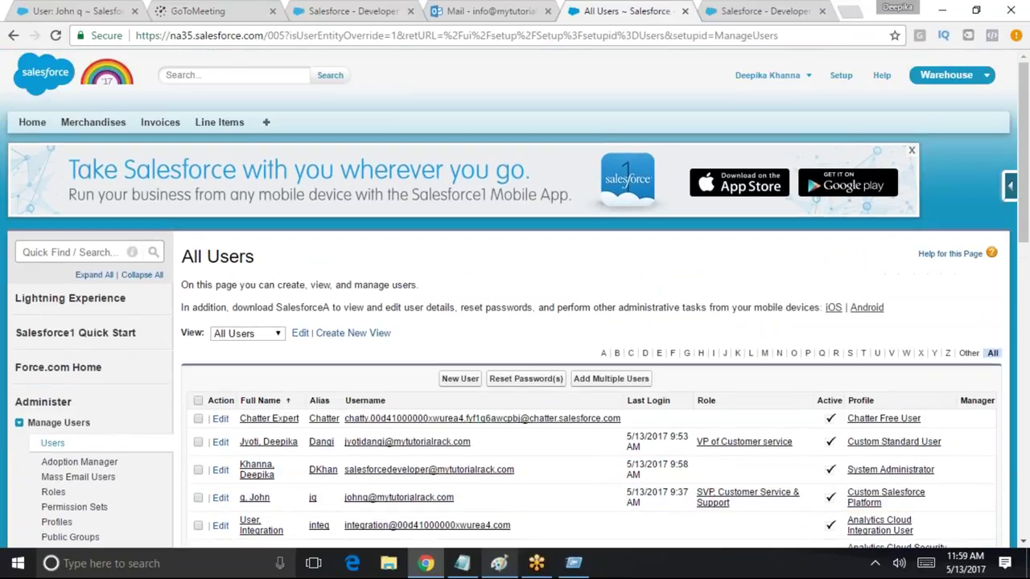
Log out, load the Salesforce login page, and sign in with the saved admin credentials
left_click(795, 80)
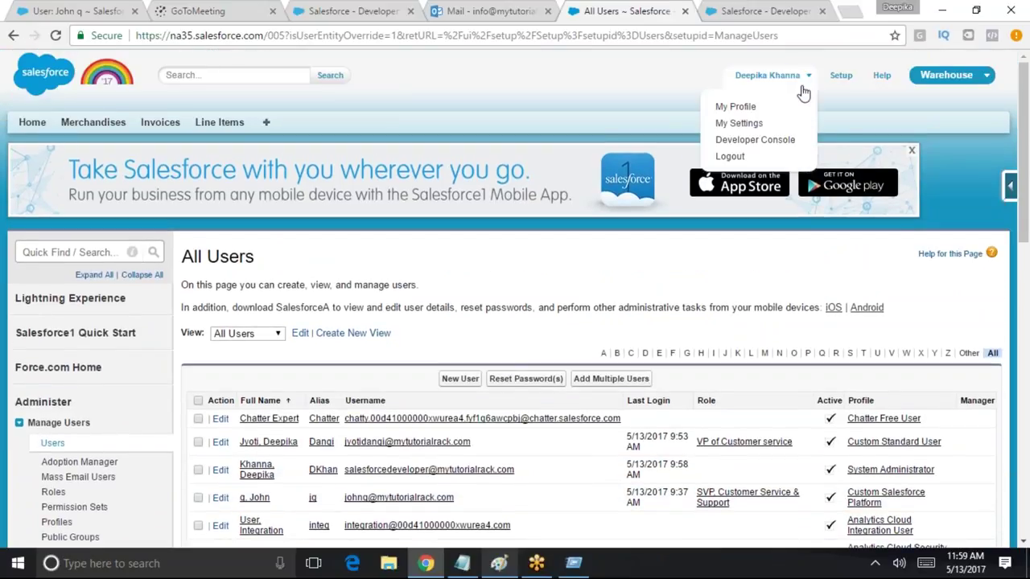
left_click(741, 159)
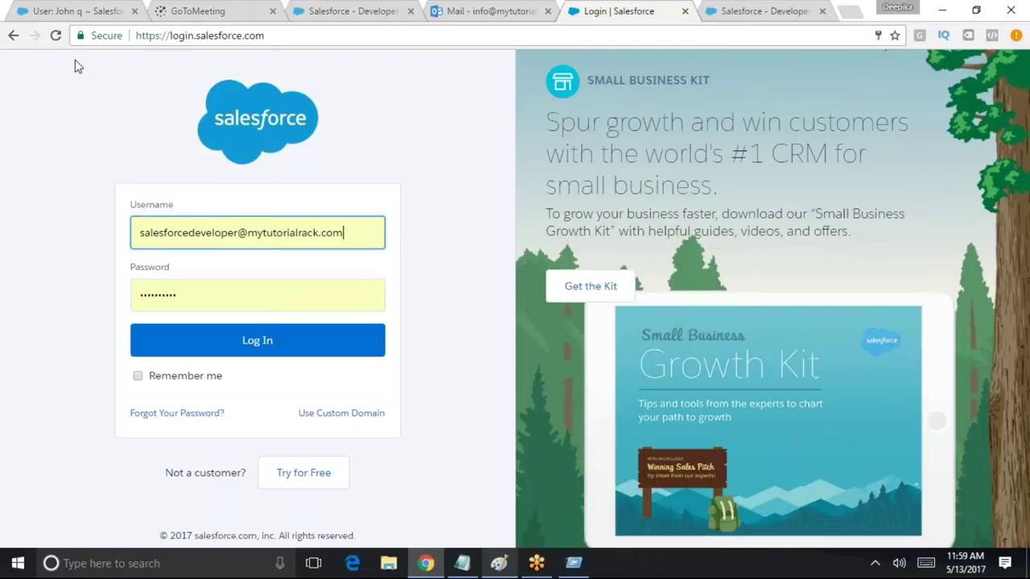
left_click(13, 35)
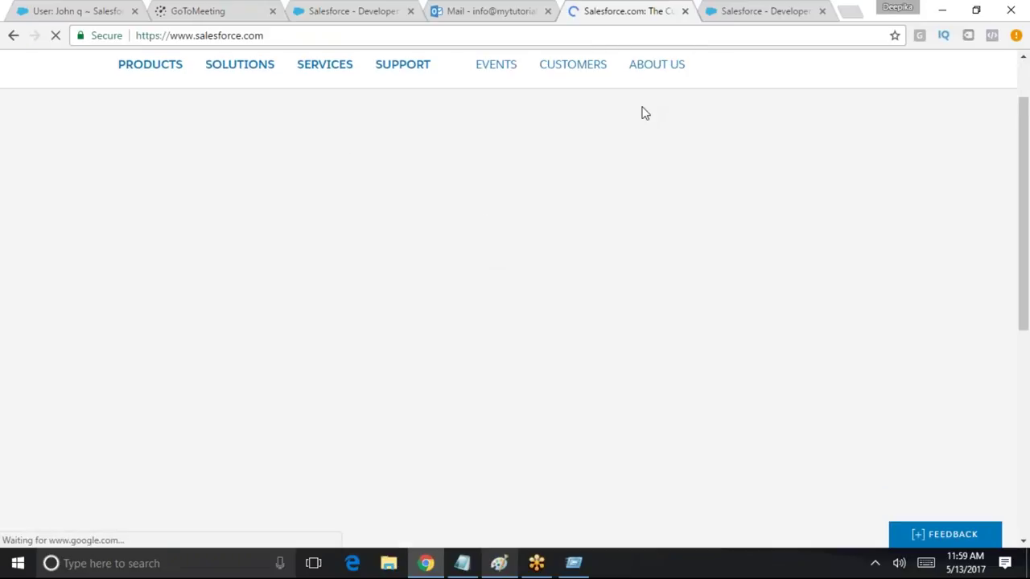
left_click(299, 36)
type("login")
key("Return")
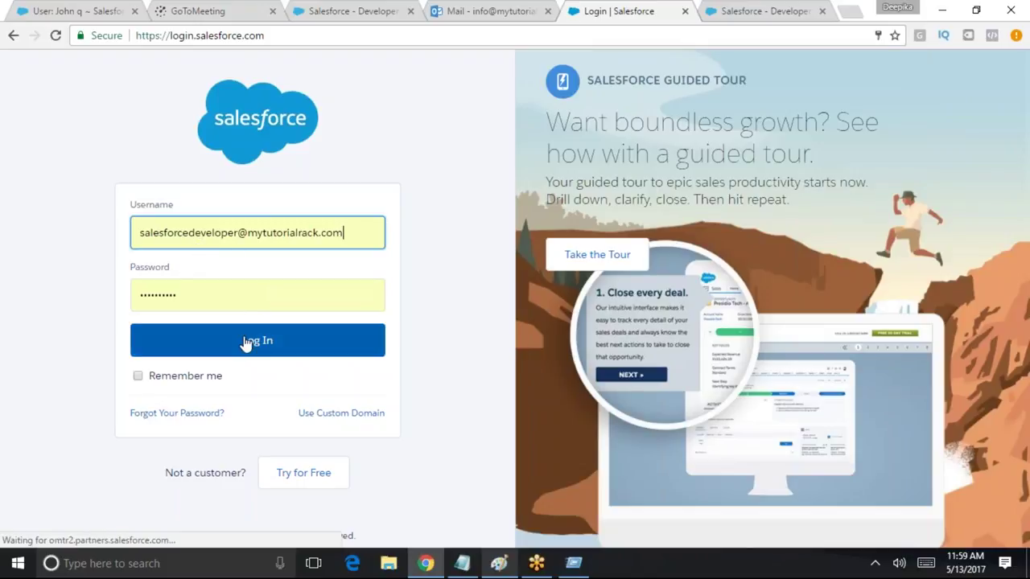
left_click(245, 344)
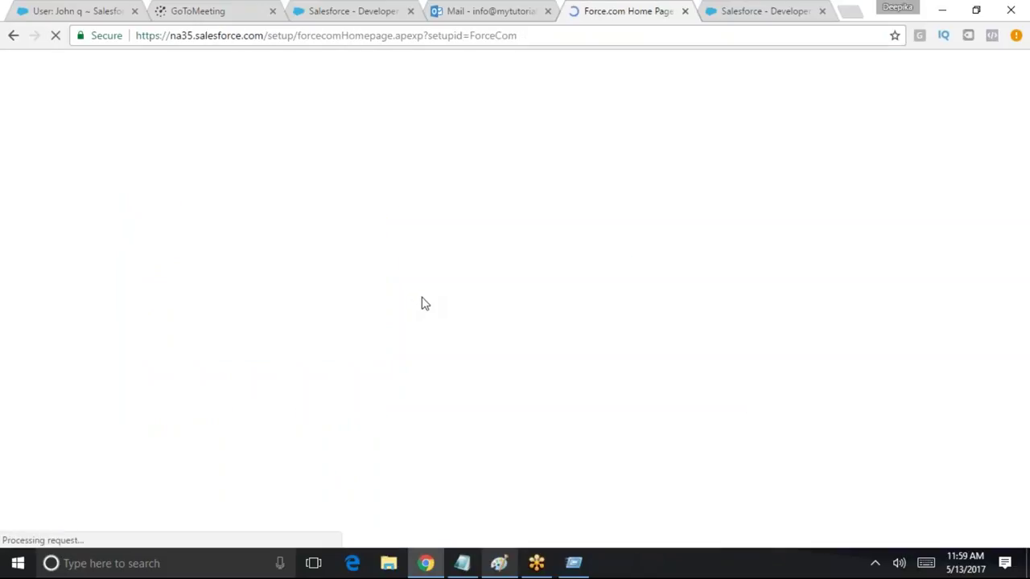
In Sharing Settings, set the Invoice organization-wide default to Private and save
scroll(198, 315, "down", 3)
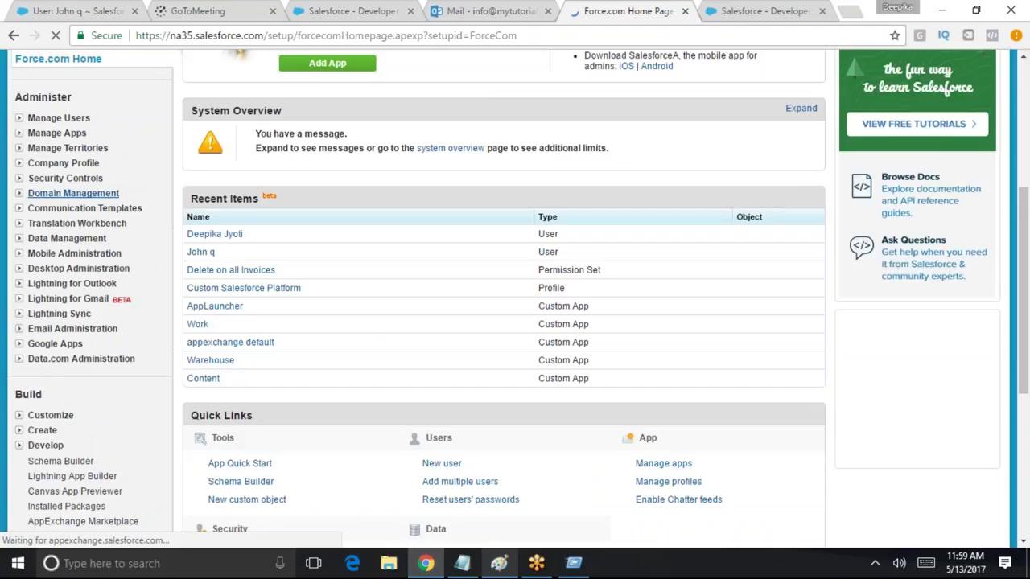
type("sharin")
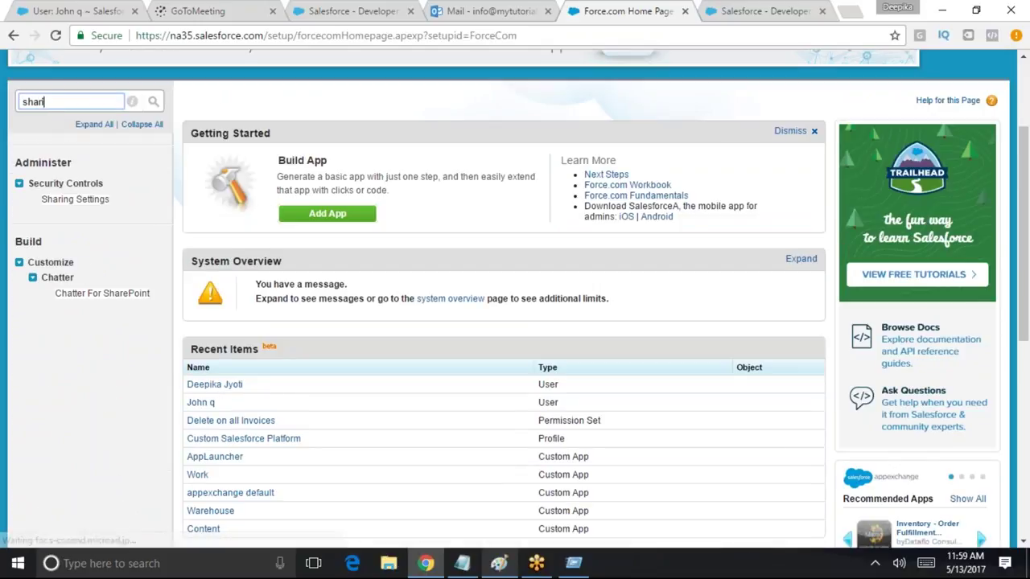
left_click(84, 201)
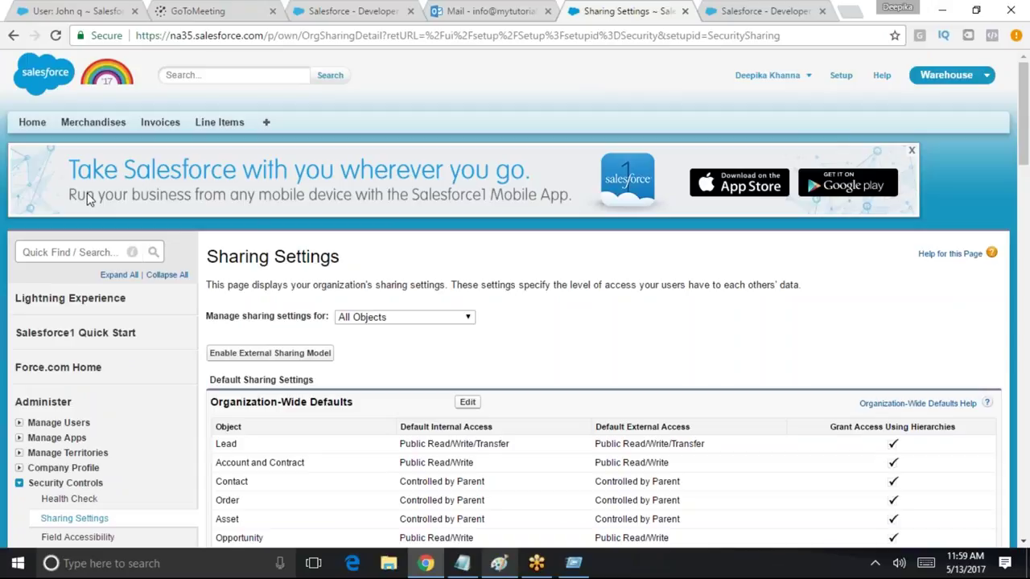
left_click(468, 402)
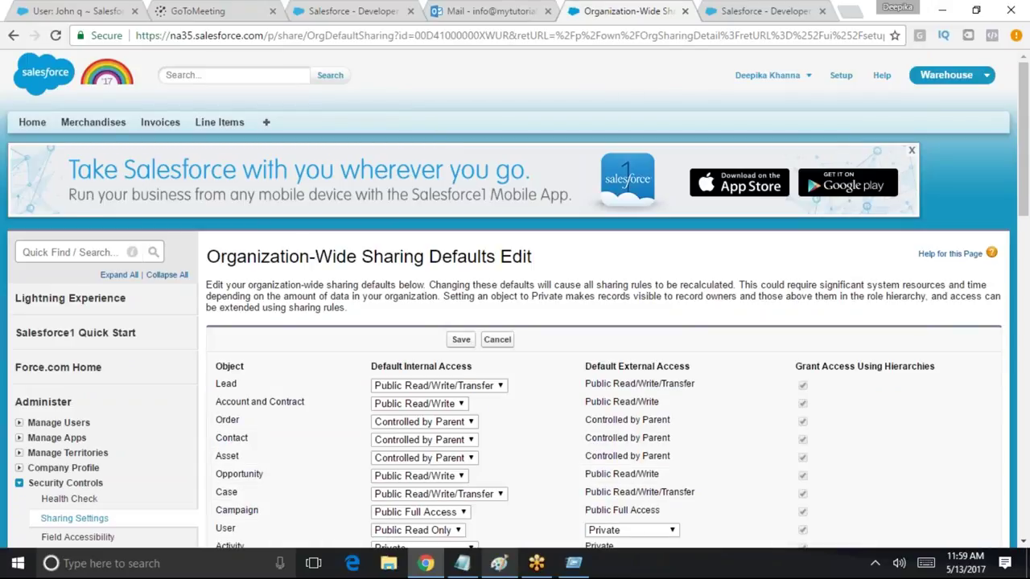
scroll(896, 322, "down", 6)
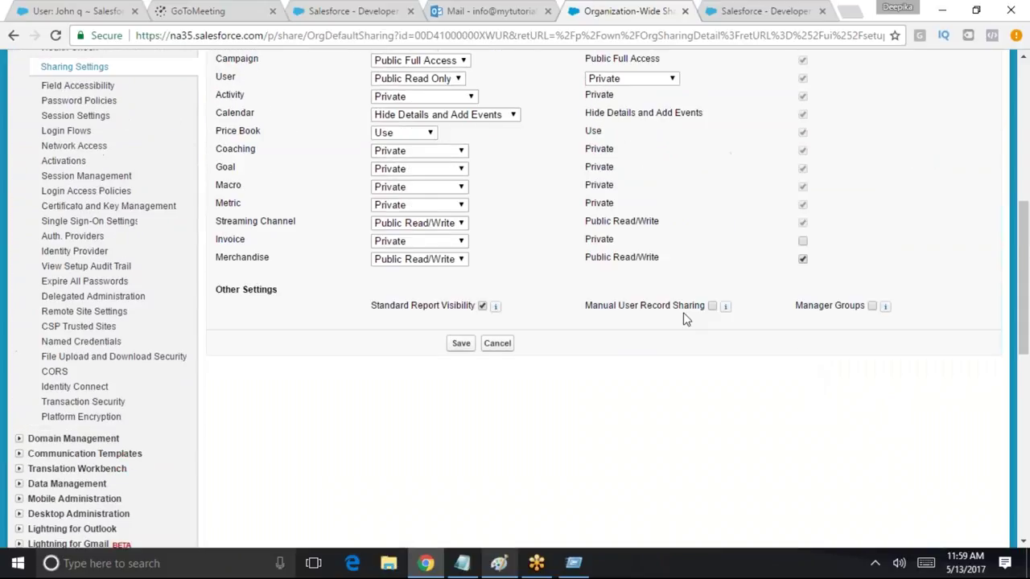
left_click(463, 346)
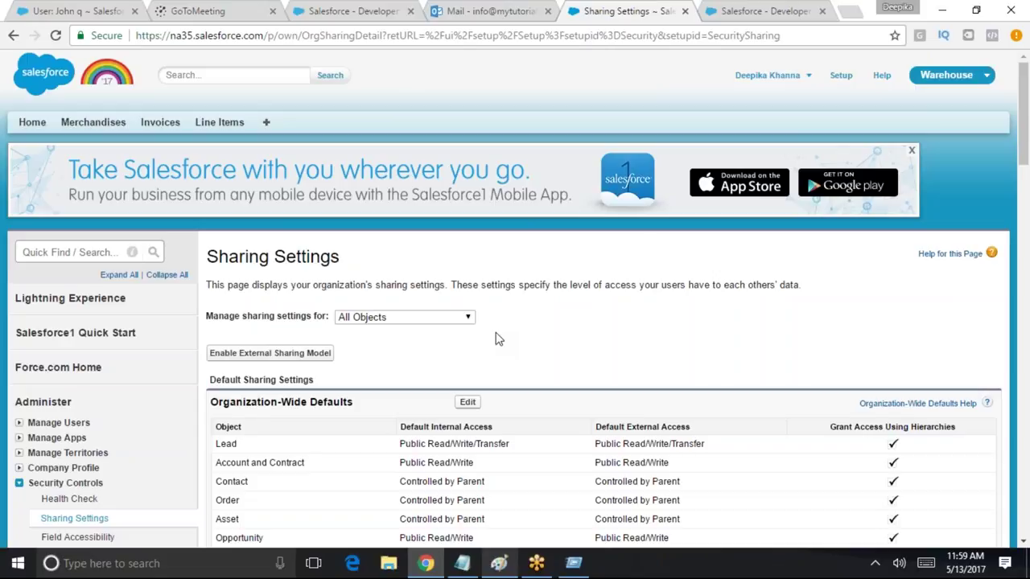
scroll(828, 443, "down", 8)
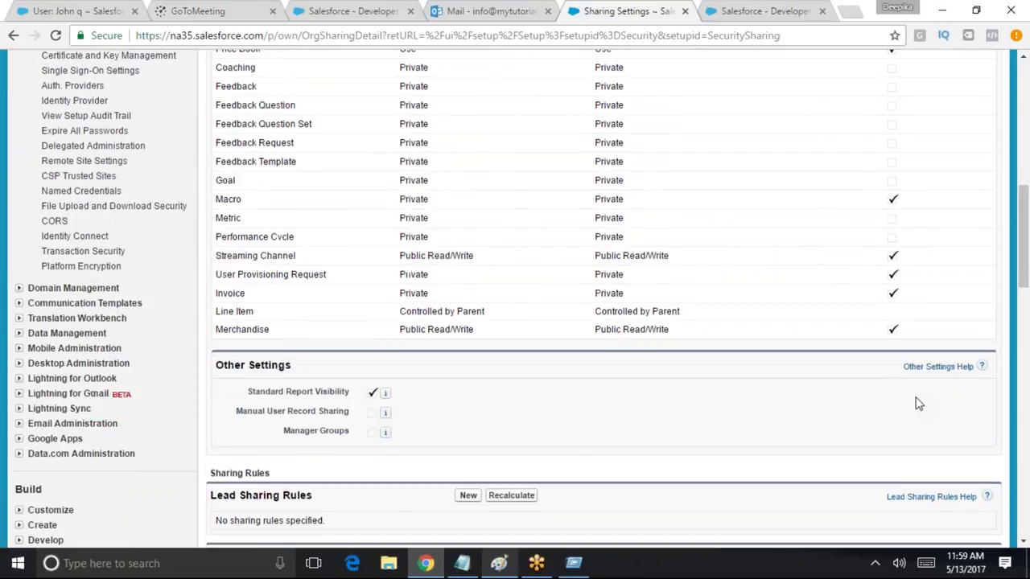
scroll(917, 404, "up", 10)
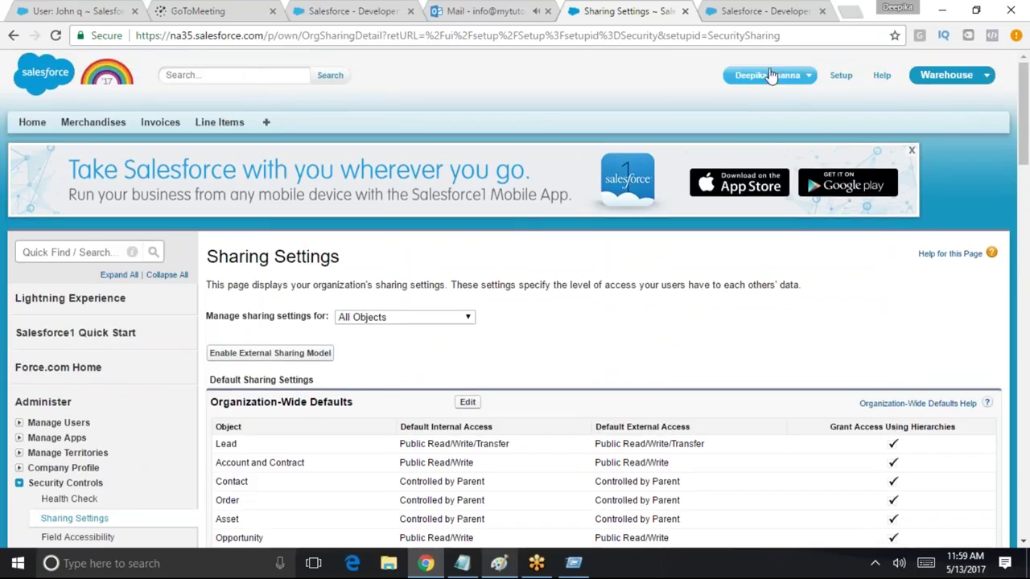
left_click(770, 75)
Log out of the admin account and sign in as the second user
left_click(740, 156)
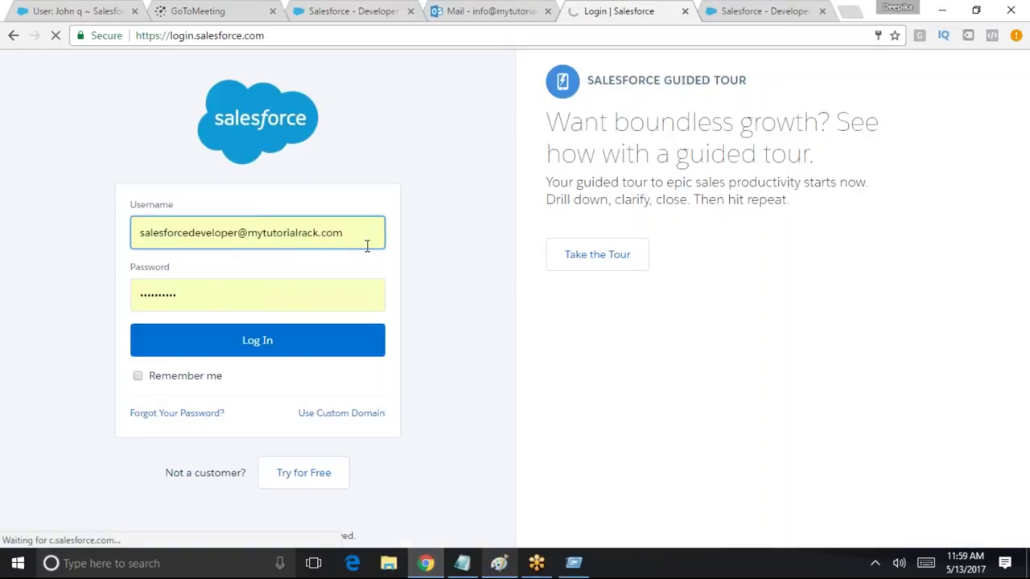
left_click_drag(365, 241, 54, 228)
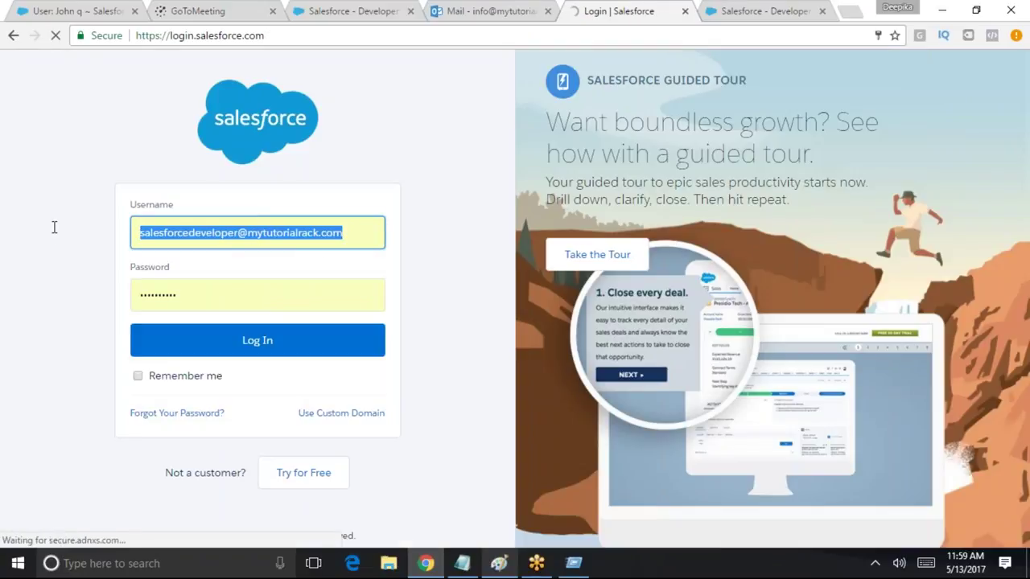
type("johnq")
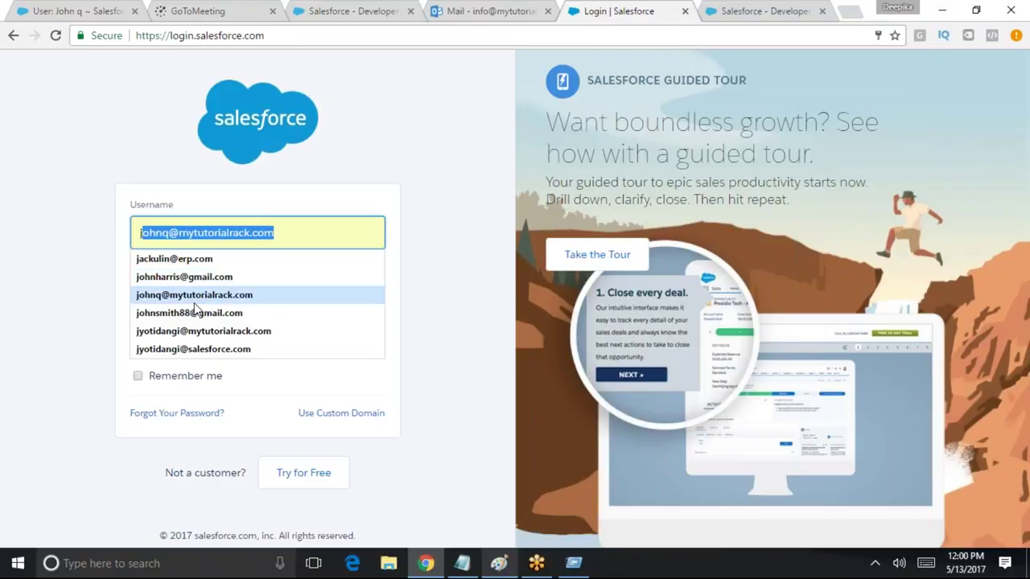
left_click(194, 303)
left_click(256, 345)
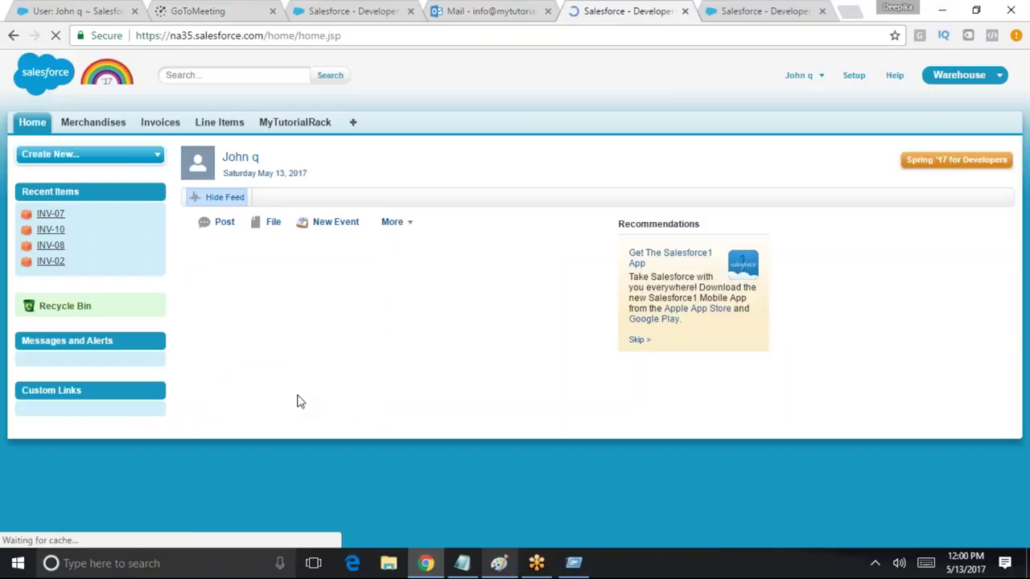
List all invoices for this user, showing INV-07 through INV-10
left_click(966, 81)
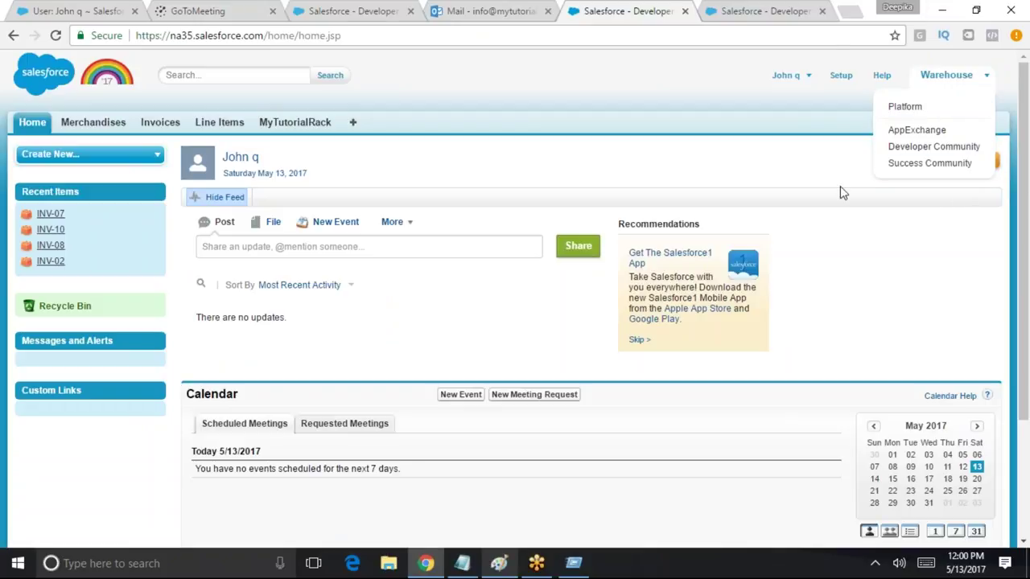
left_click(160, 122)
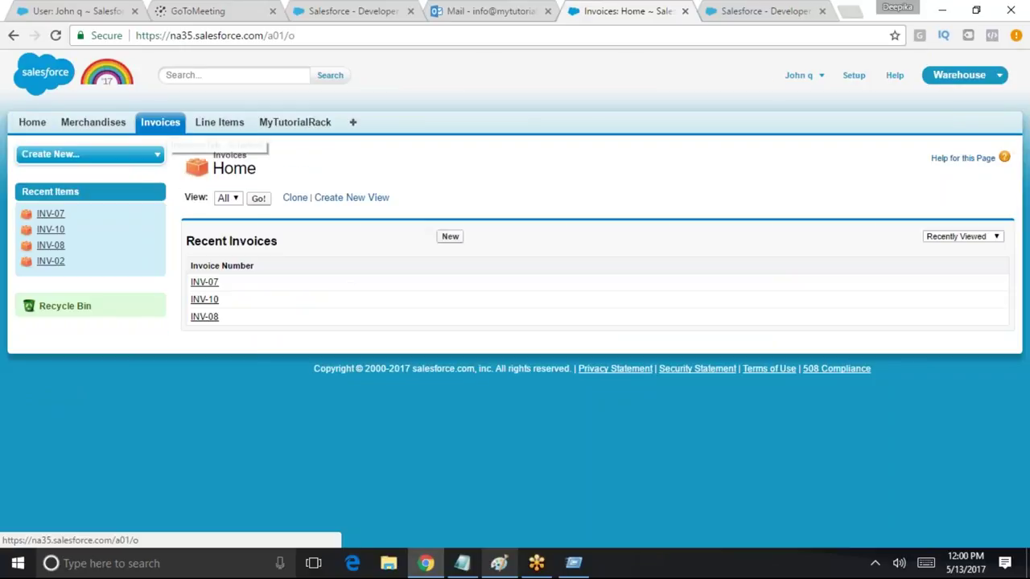
left_click(257, 199)
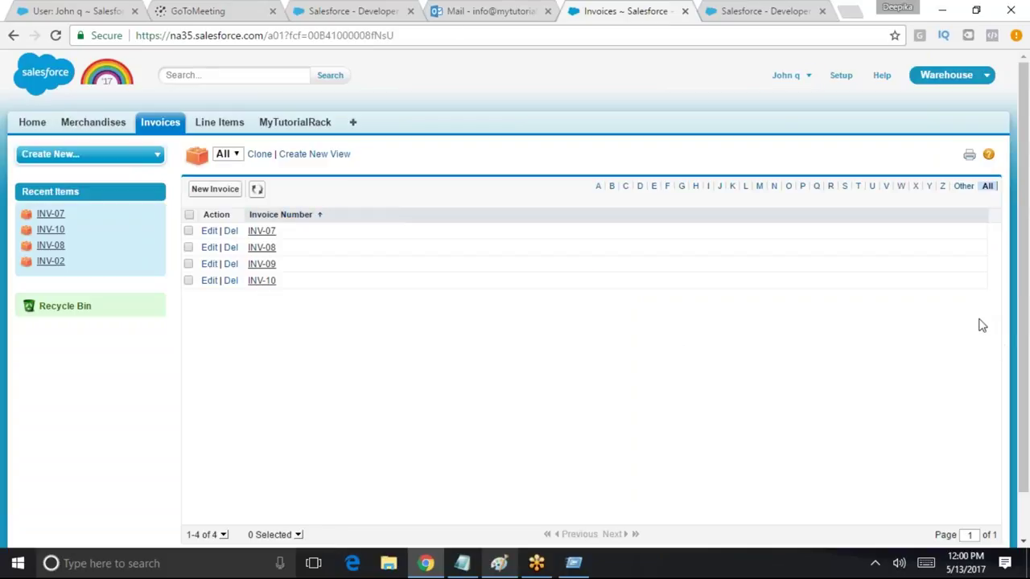
left_click(194, 188)
left_click(933, 78)
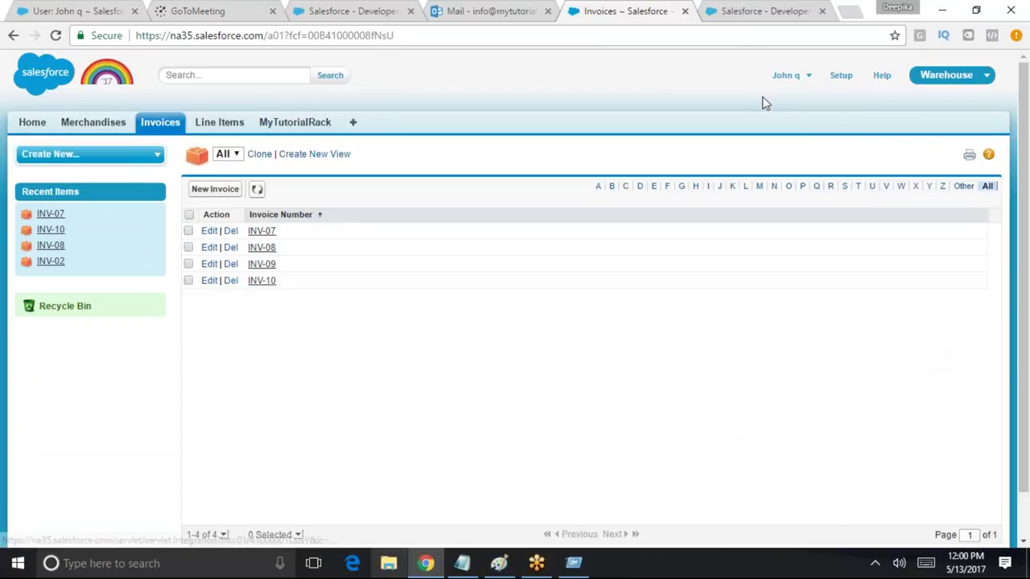
left_click(807, 80)
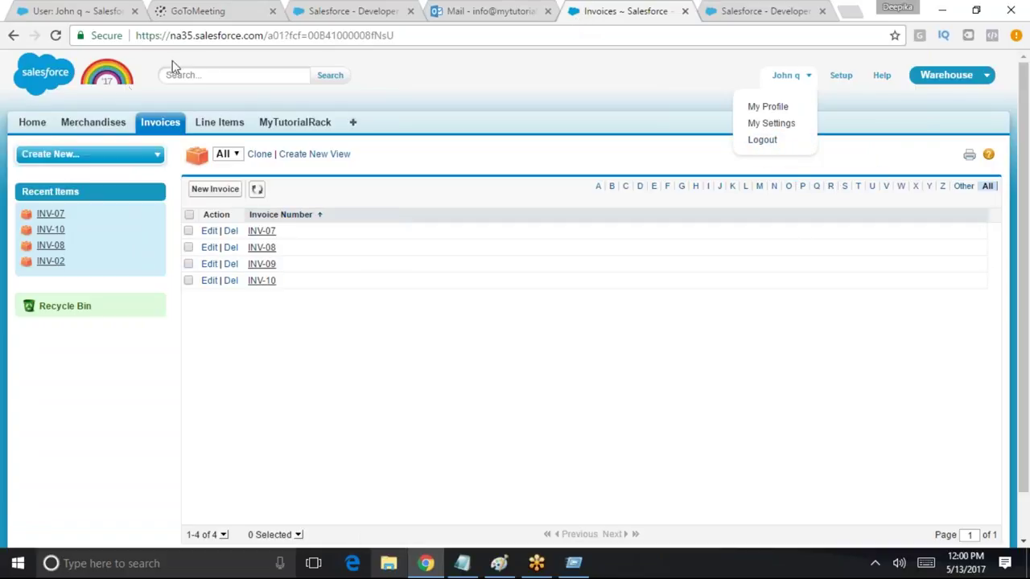
Return to Invoices, then view the empty Line Items home page
left_click(168, 127)
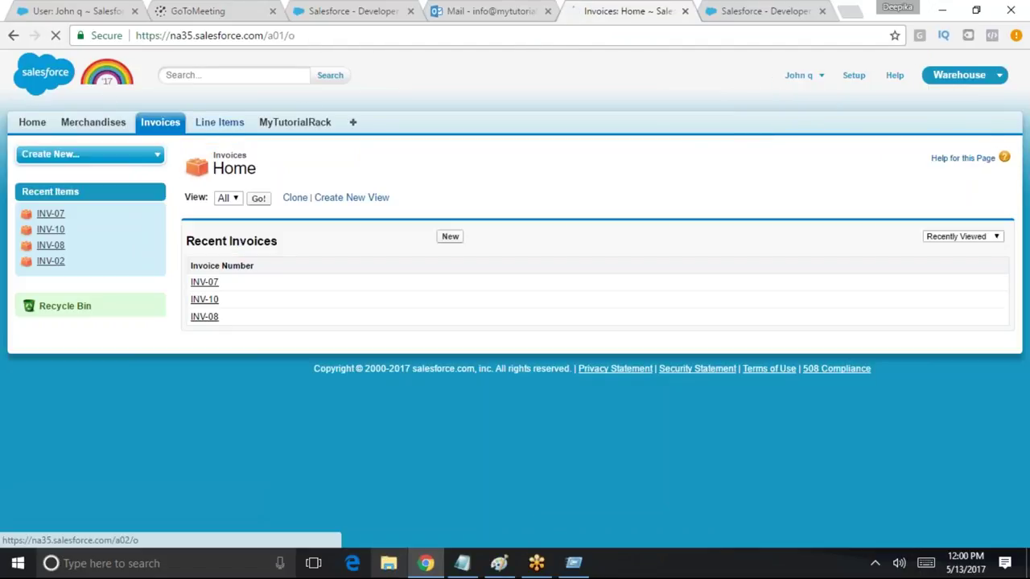
left_click(219, 122)
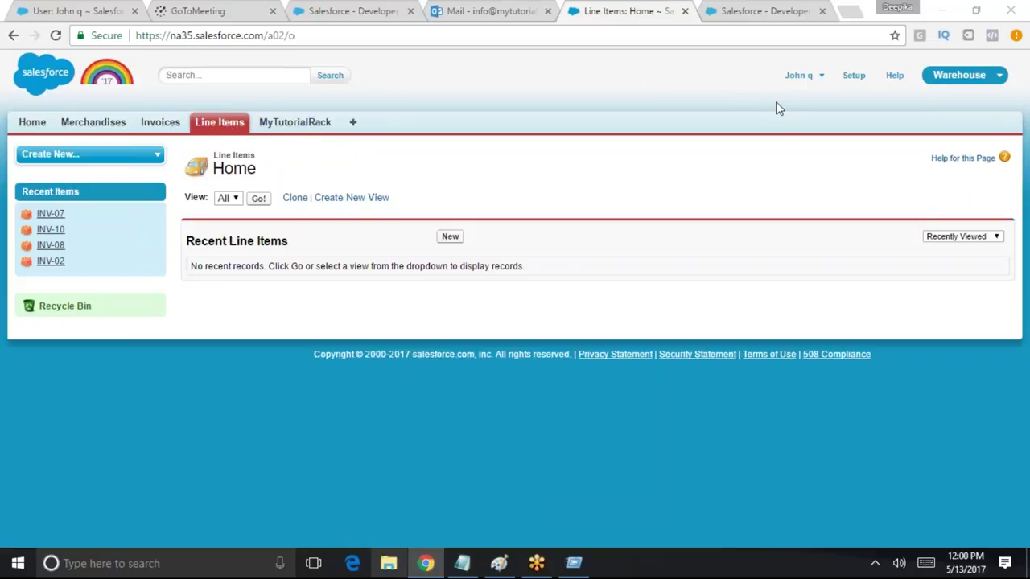
left_click(817, 77)
Start a new blank Paint picture, discarding the old diagram
left_click(499, 563)
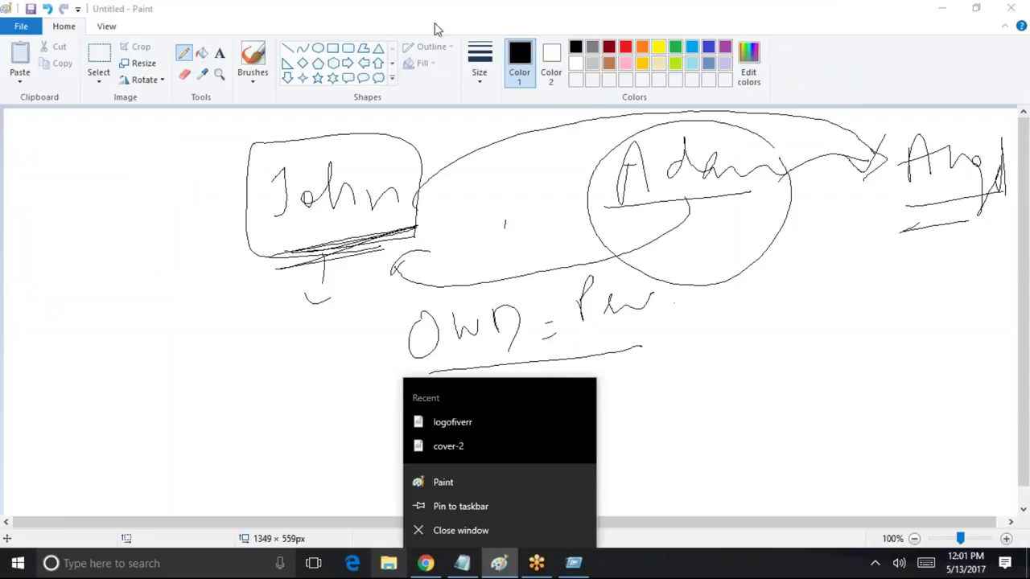
left_click(25, 30)
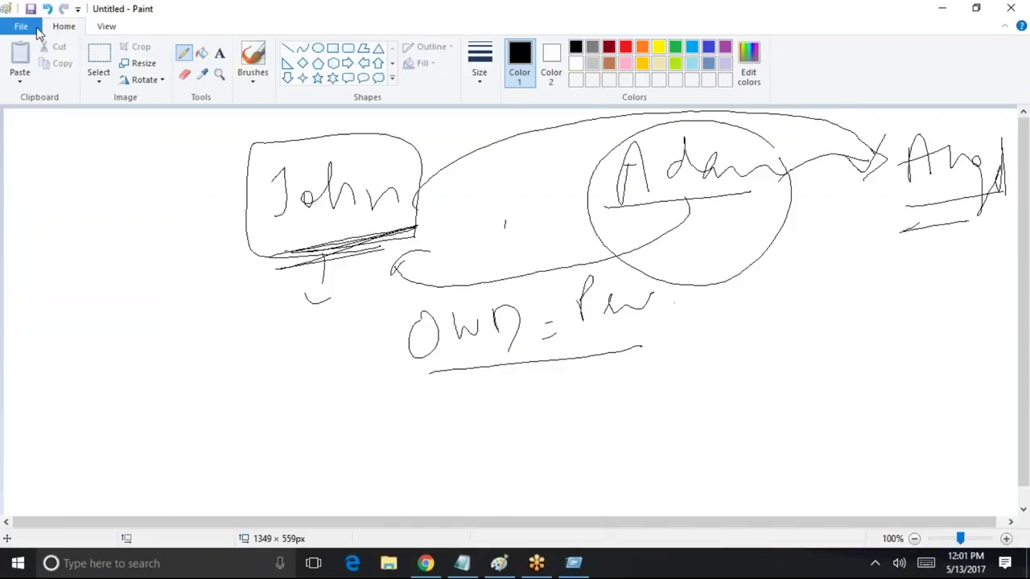
left_click(21, 26)
left_click(303, 62)
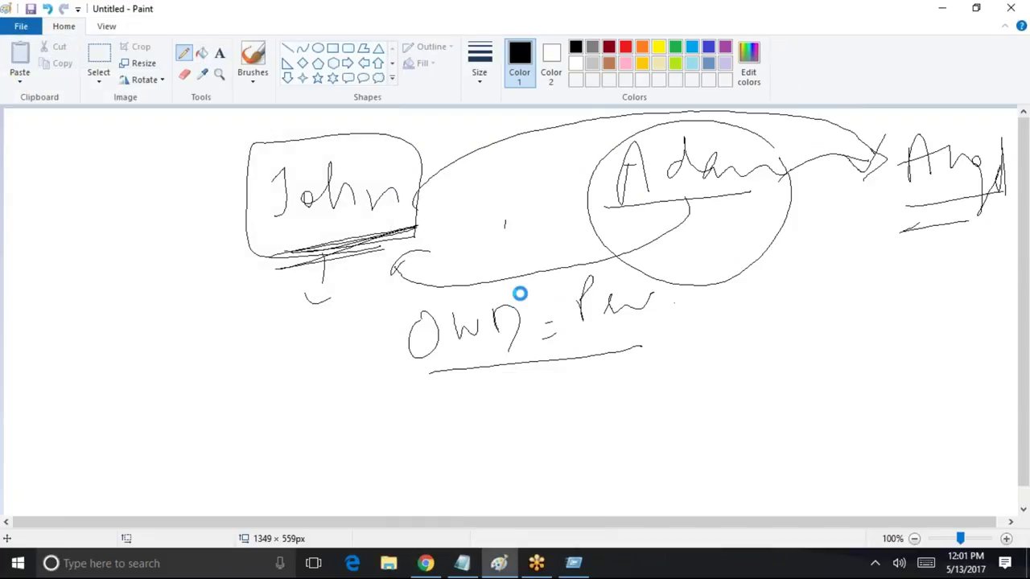
left_click(536, 282)
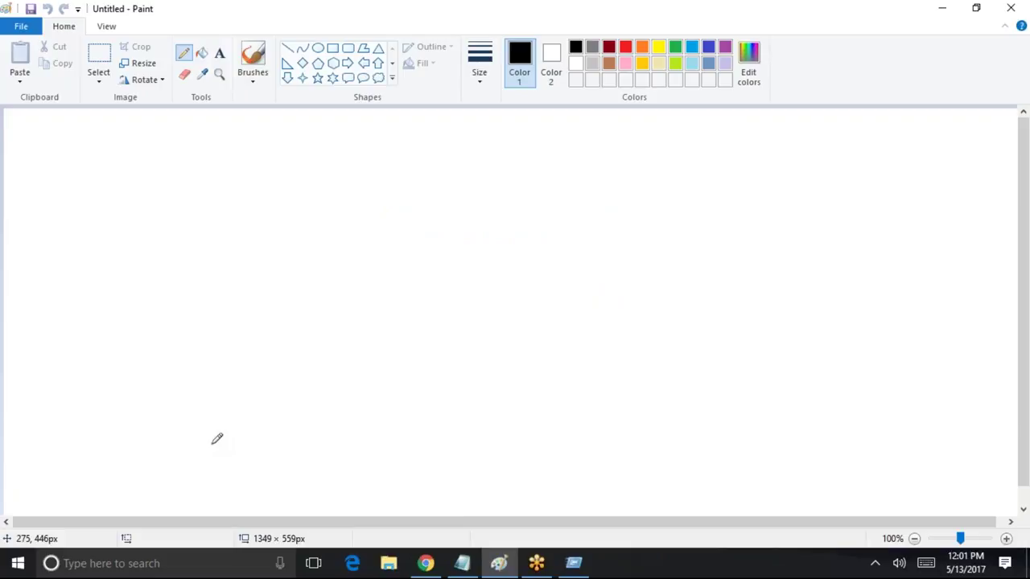
Handwrite 'Sharing' and 'Ro', and draw arrow-linked circles on the right
left_click_drag(407, 141, 391, 194)
mouse_move(436, 139)
left_mouse_down()
mouse_move(463, 157)
mouse_move(466, 183)
left_mouse_up()
mouse_move(503, 160)
left_mouse_down()
mouse_move(492, 165)
mouse_move(537, 185)
left_mouse_up()
left_click_drag(550, 163, 630, 164)
mouse_move(600, 309)
left_mouse_down()
mouse_move(619, 290)
mouse_move(648, 298)
left_mouse_up()
mouse_move(812, 304)
left_mouse_down()
mouse_move(784, 378)
mouse_move(809, 309)
left_mouse_up()
left_click_drag(787, 274, 786, 191)
mouse_move(795, 138)
left_mouse_down()
mouse_move(792, 211)
mouse_move(781, 132)
mouse_move(915, 117)
mouse_move(928, 190)
left_mouse_up()
left_click_drag(991, 172, 961, 109)
mouse_move(925, 161)
left_mouse_down()
mouse_move(785, 358)
mouse_move(795, 366)
left_mouse_up()
mouse_move(774, 140)
left_mouse_down()
mouse_move(772, 364)
mouse_move(934, 179)
left_mouse_up()
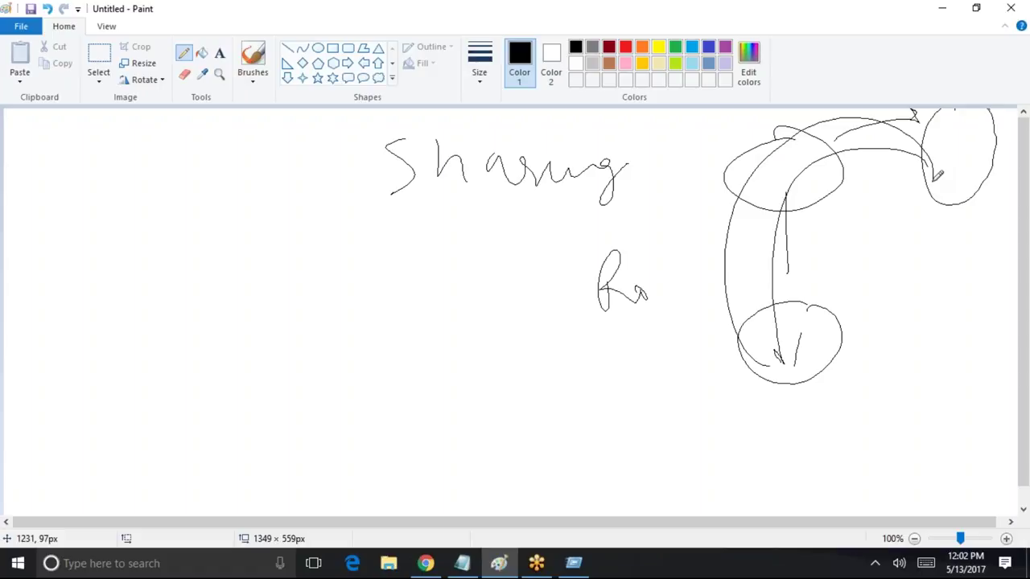
Draw arrow-linked ovals on the left, then enclose 'Sharing' in a large ellipse and underline it
mouse_move(159, 300)
left_mouse_down()
mouse_move(237, 356)
mouse_move(157, 316)
left_mouse_up()
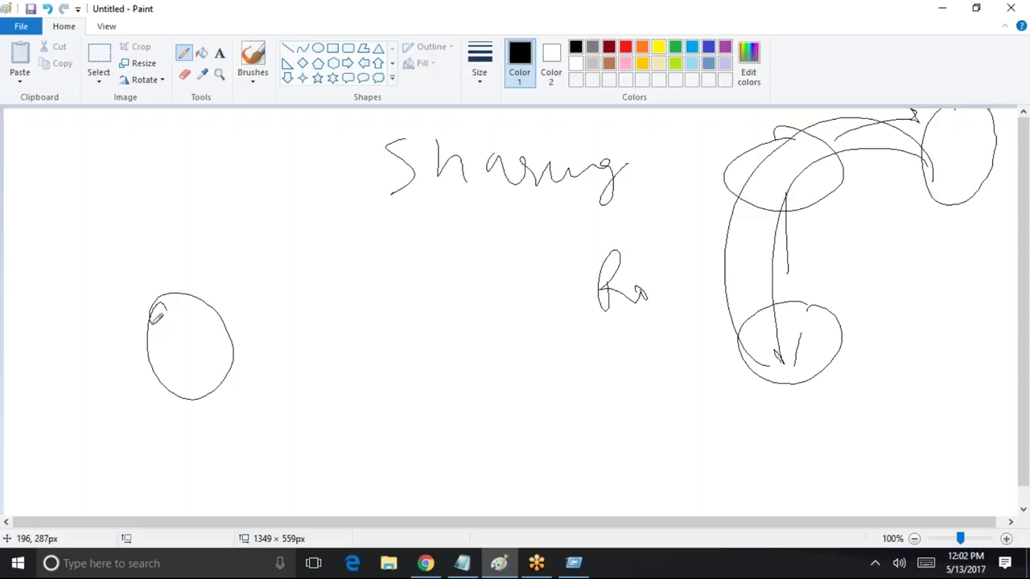
left_click_drag(364, 229, 361, 231)
left_click_drag(220, 325, 334, 266)
left_click_drag(308, 259, 332, 266)
mouse_move(342, 315)
left_mouse_down()
mouse_move(235, 367)
mouse_move(264, 366)
left_mouse_up()
left_click_drag(218, 307, 249, 313)
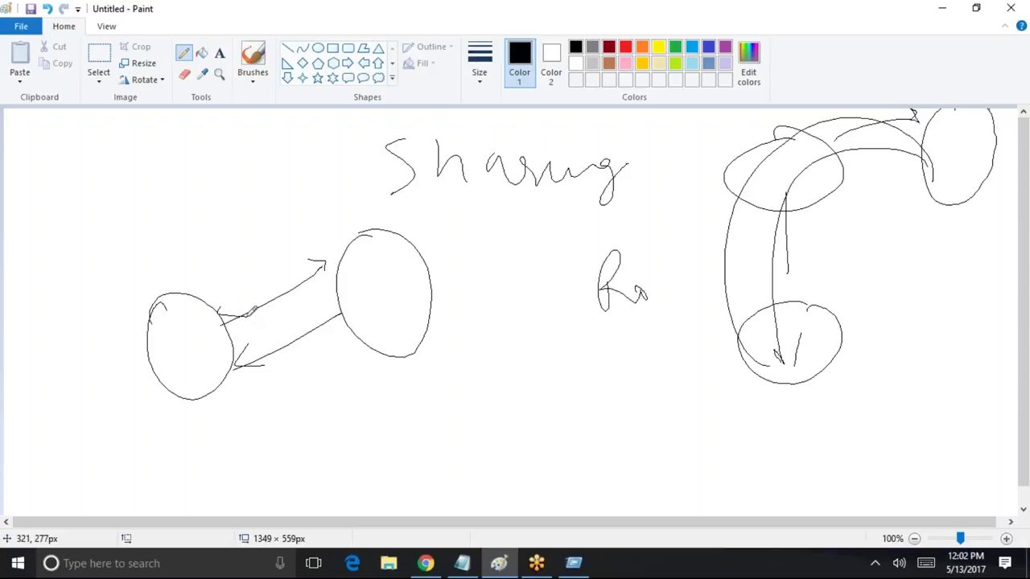
mouse_move(121, 248)
left_mouse_down()
mouse_move(138, 283)
mouse_move(137, 260)
left_mouse_up()
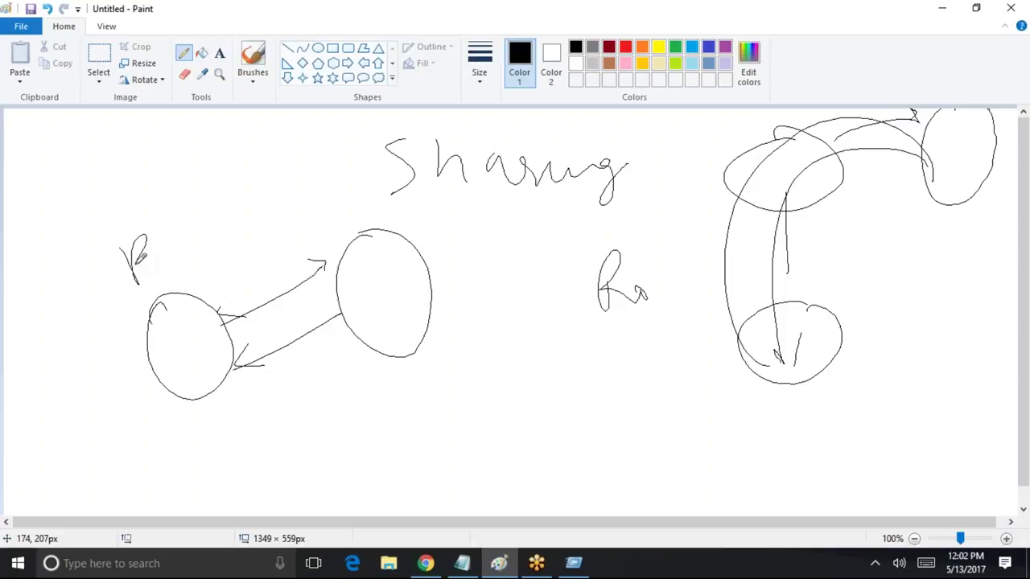
mouse_move(599, 147)
left_mouse_down()
mouse_move(537, 125)
mouse_move(653, 201)
mouse_move(534, 129)
left_mouse_up()
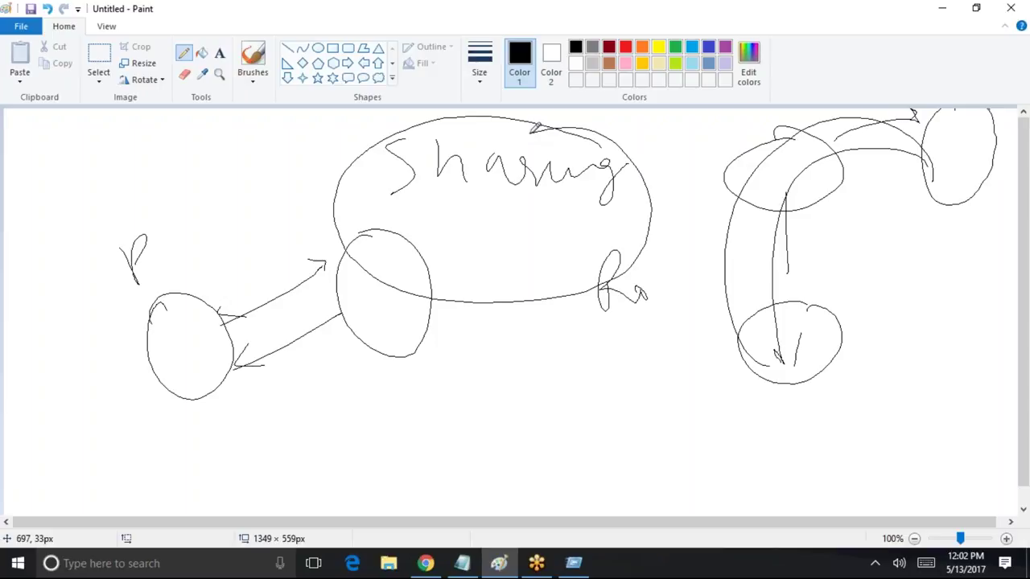
left_click_drag(420, 229, 622, 205)
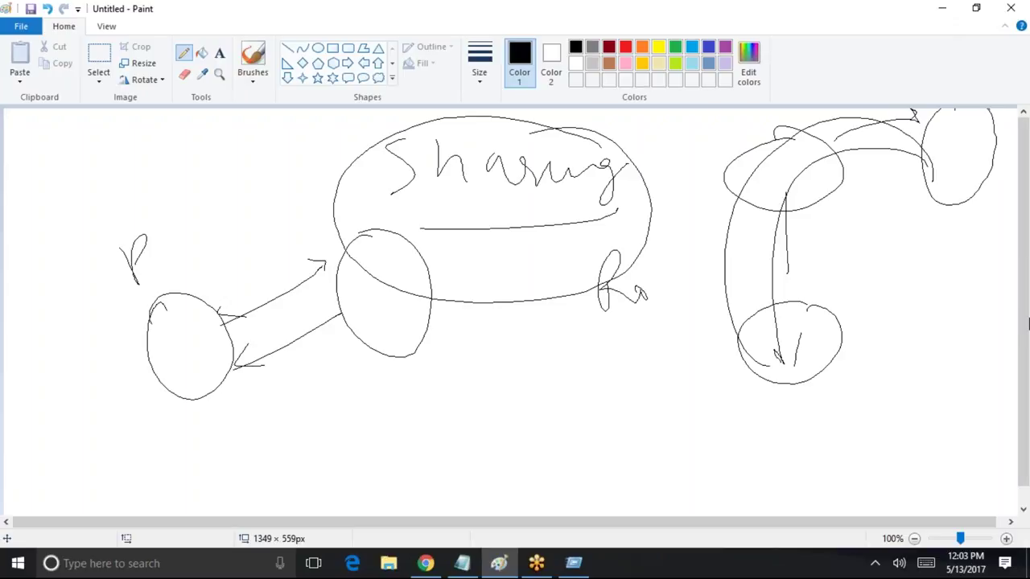
Minimize Paint and log out of the current Salesforce user
left_click(942, 11)
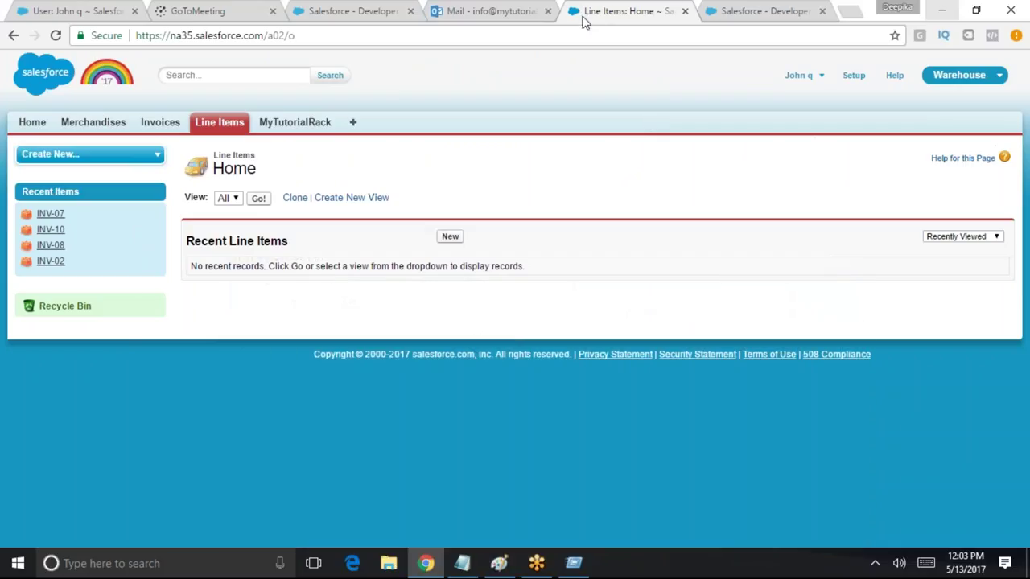
left_click(800, 74)
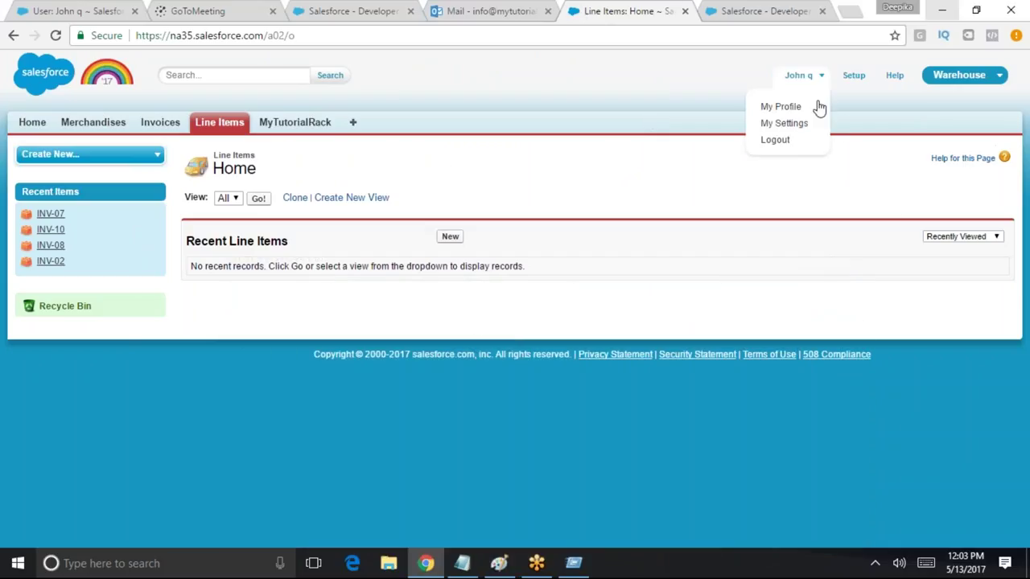
left_click(774, 139)
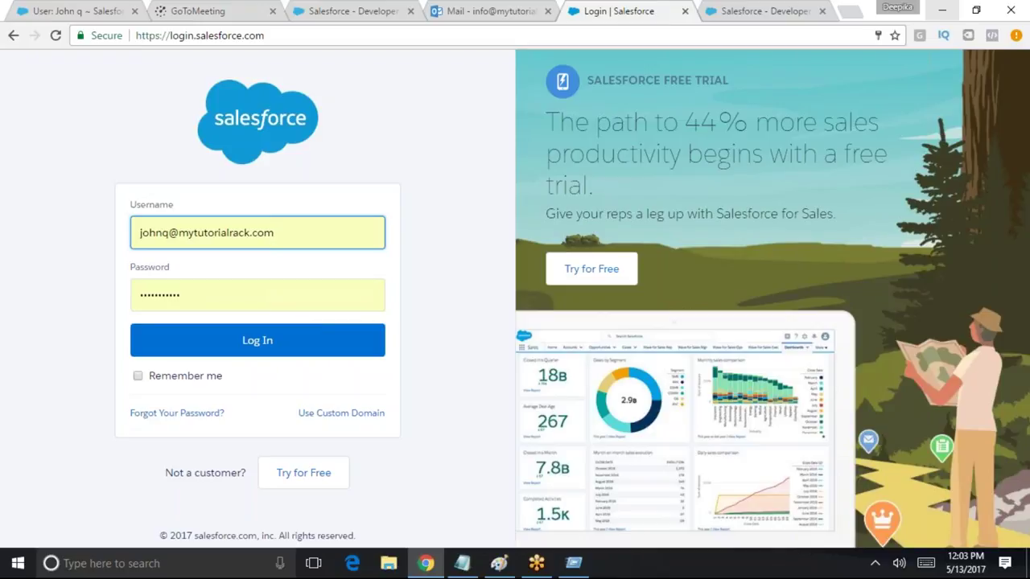
Sign in as the administrator using the saved admin username
left_click_drag(317, 239, 86, 227)
key("BackSpace")
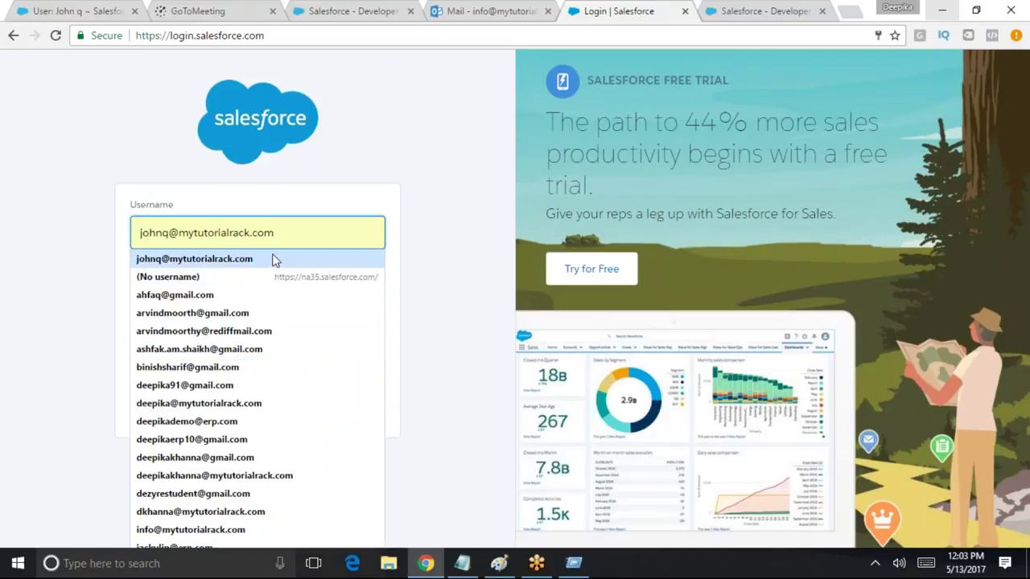
left_click(271, 258)
key("BackSpace")
key("BackSpace")
key("BackSpace")
key("BackSpace")
key("BackSpace")
key("BackSpace")
key("BackSpace")
key("BackSpace")
key("BackSpace")
key("BackSpace")
key("BackSpace")
key("BackSpace")
key("BackSpace")
key("BackSpace")
key("BackSpace")
key("BackSpace")
key("BackSpace")
key("BackSpace")
key("BackSpace")
key("BackSpace")
key("BackSpace")
key("BackSpace")
key("BackSpace")
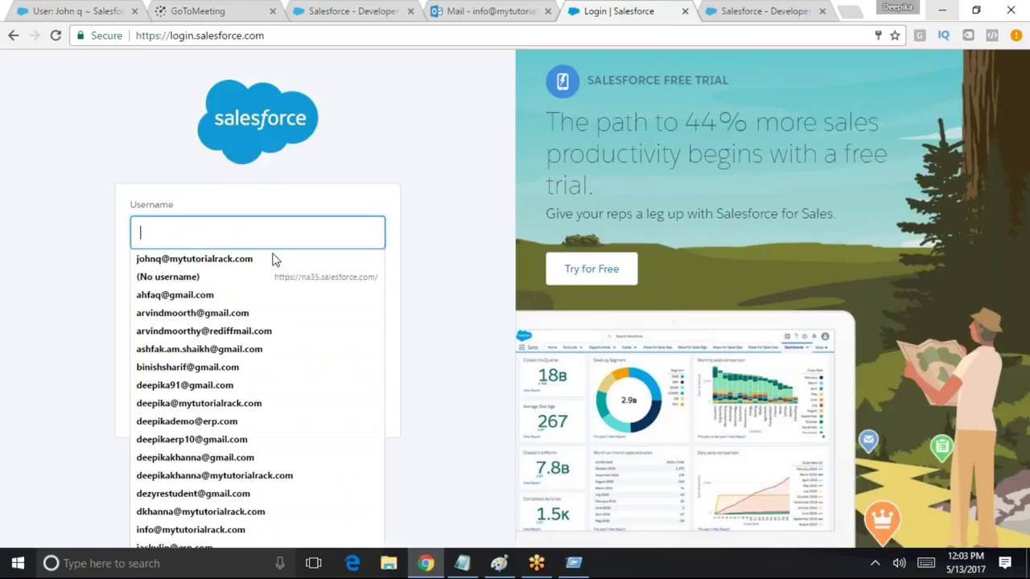
type("sa")
left_click(275, 258)
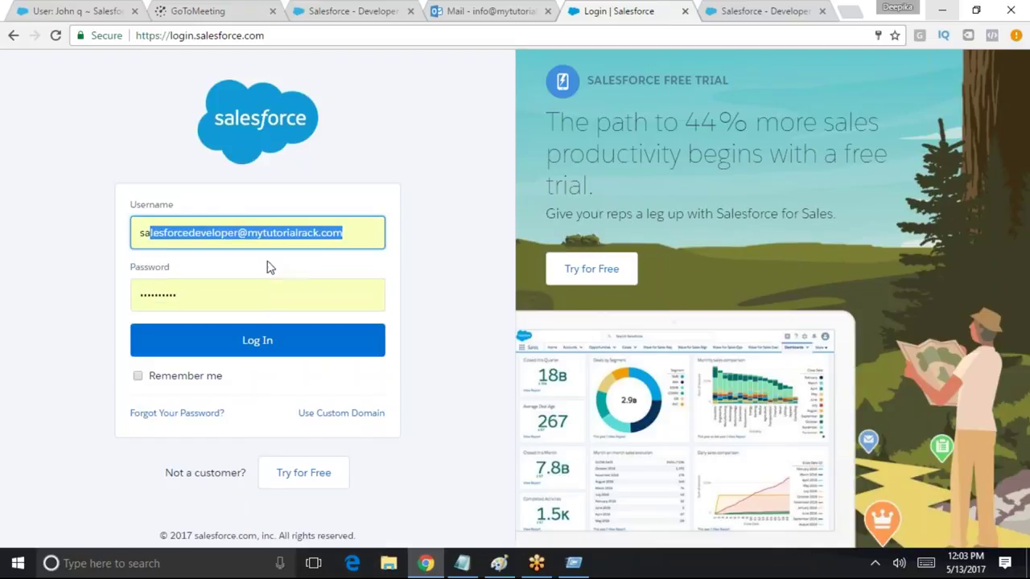
left_click(231, 350)
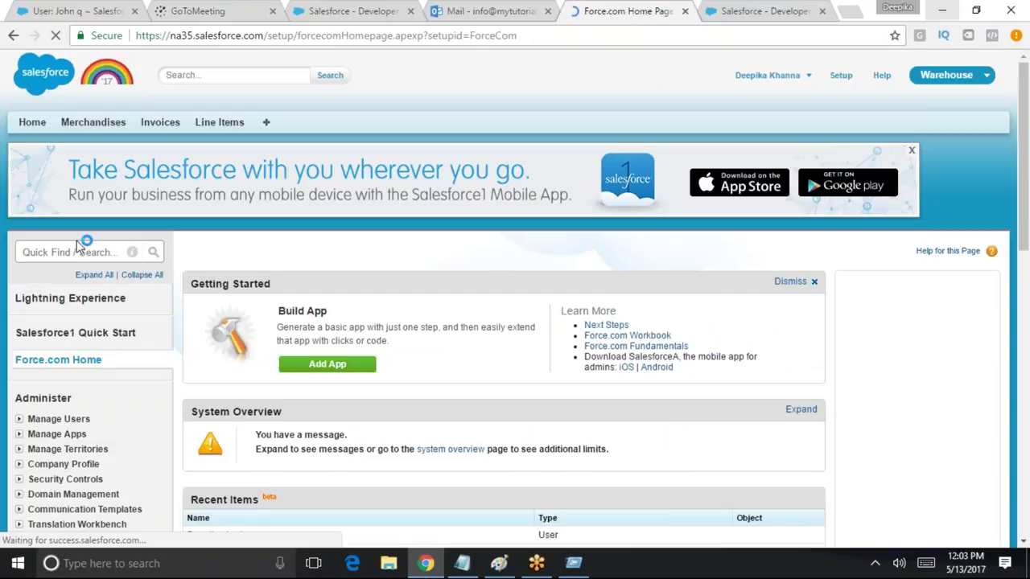
Search setup for 'users' and open the All Users list
left_click(80, 252)
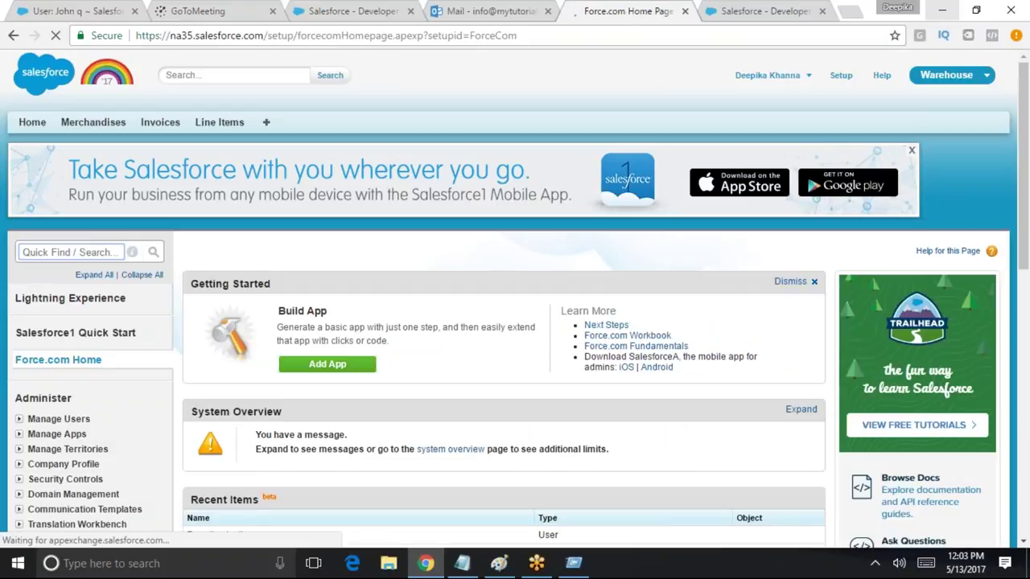
type("sa")
key("BackSpace")
key("BackSpace")
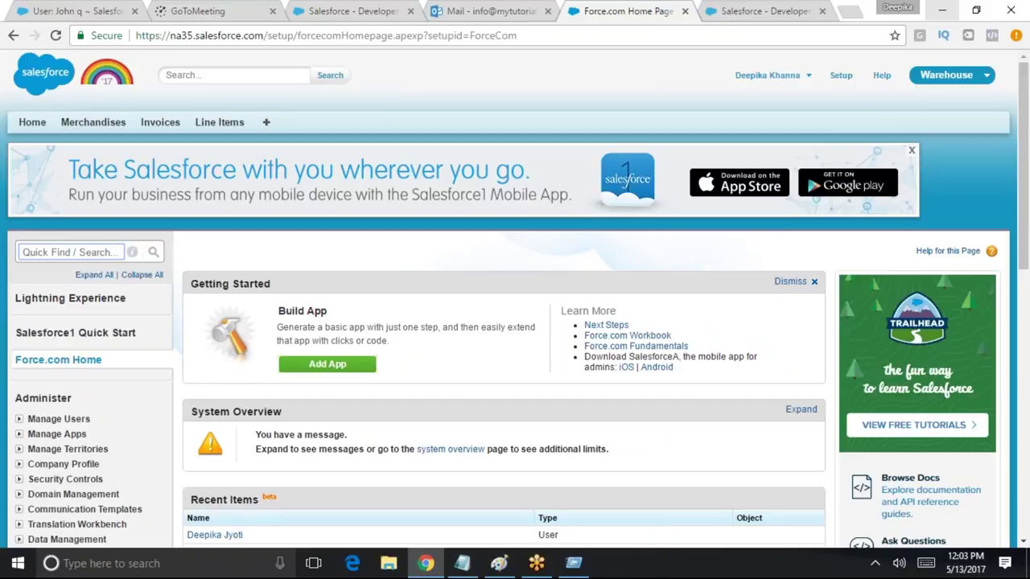
type("users")
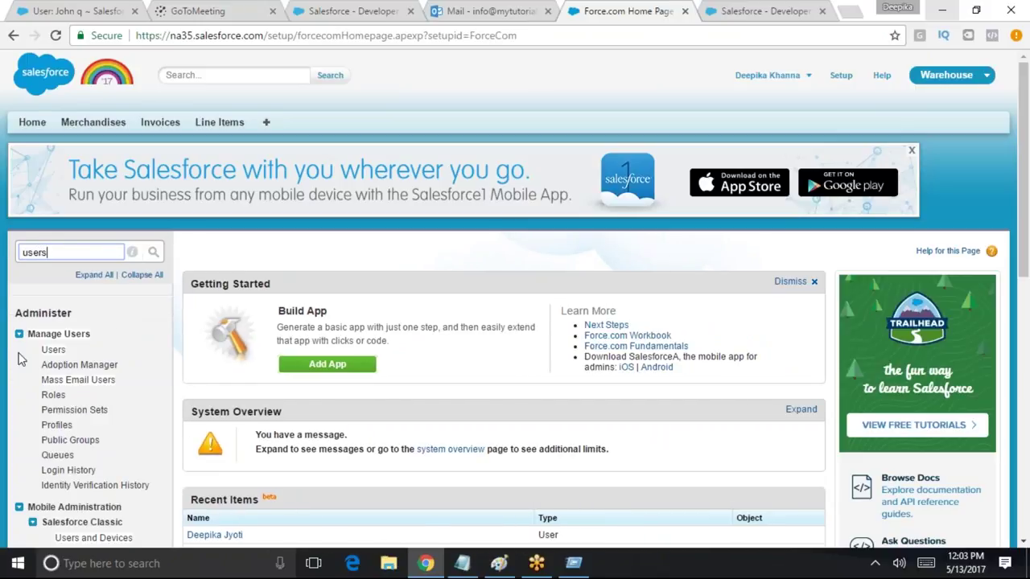
left_click(54, 350)
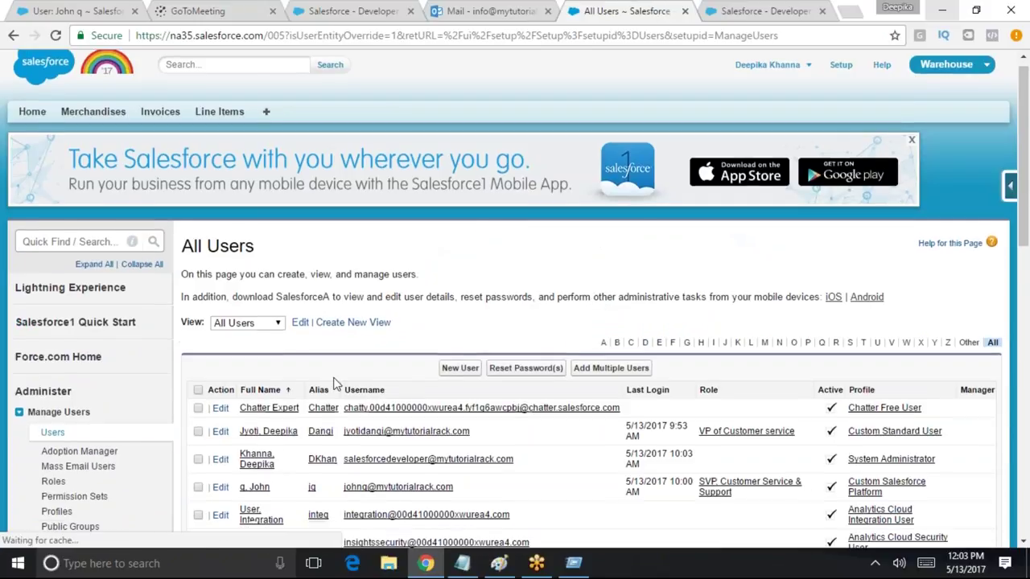
scroll(344, 314, "down", 1)
Open Roles, go to Set Up Roles, and expand CEO to show CFO, COO and three SVPs
left_click(72, 177)
type("roles")
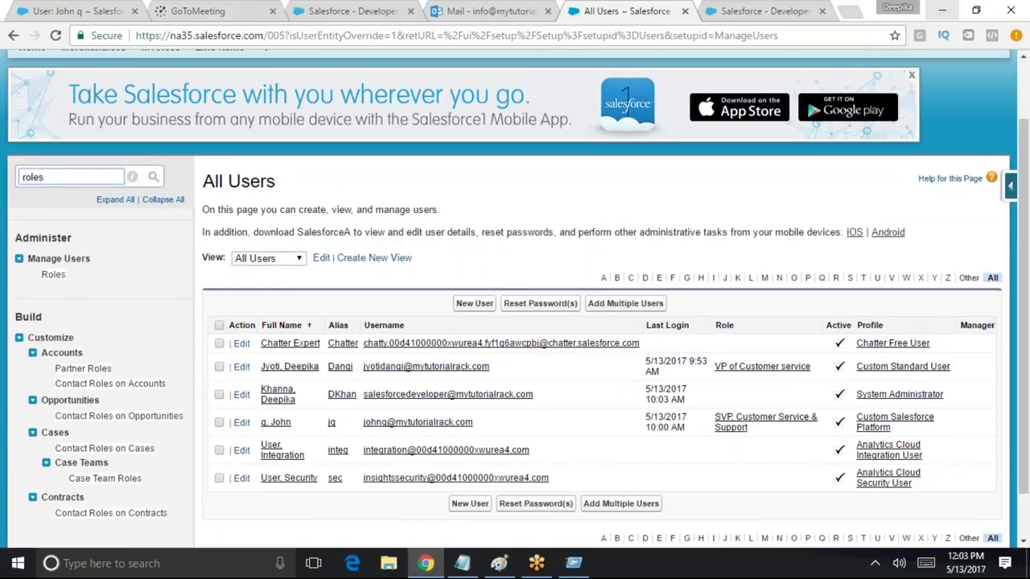
left_click(53, 276)
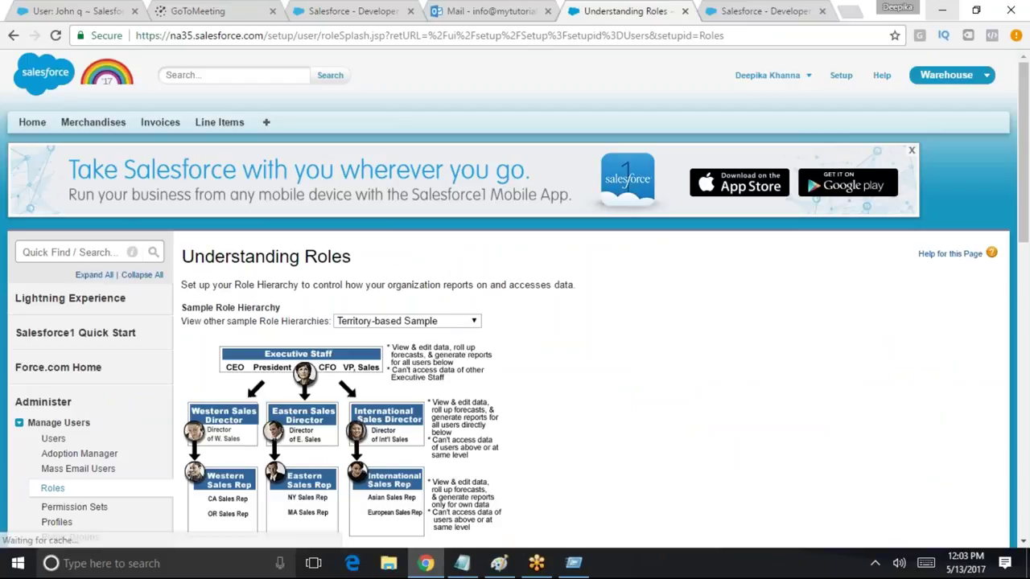
scroll(684, 370, "down", 2)
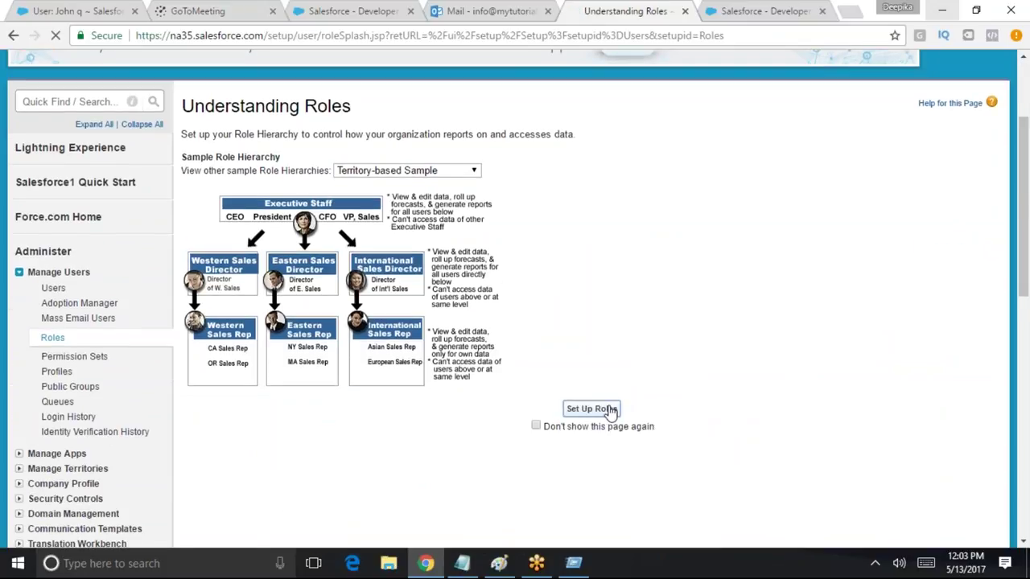
left_click(589, 409)
scroll(215, 313, "down", 3)
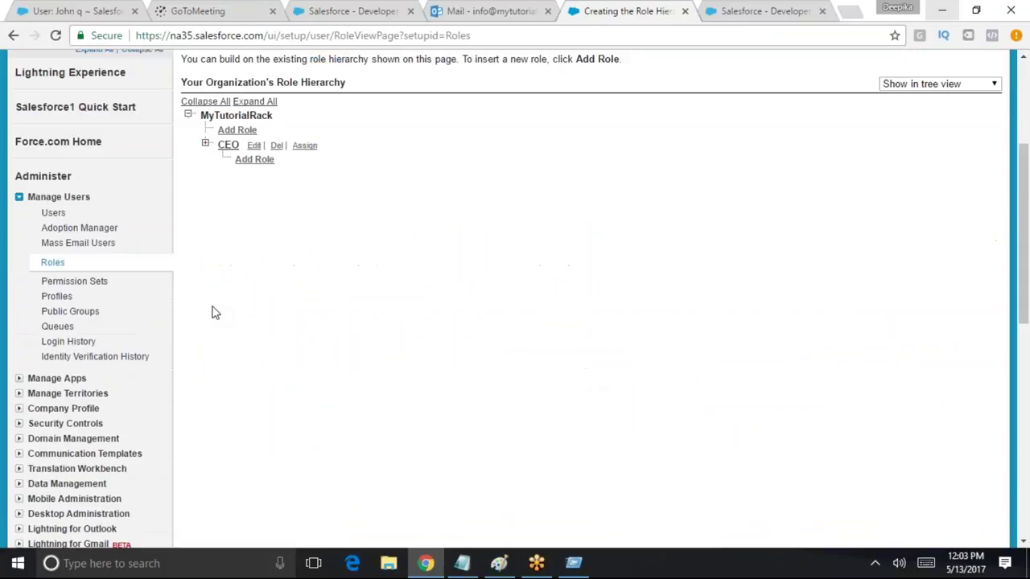
left_click(206, 144)
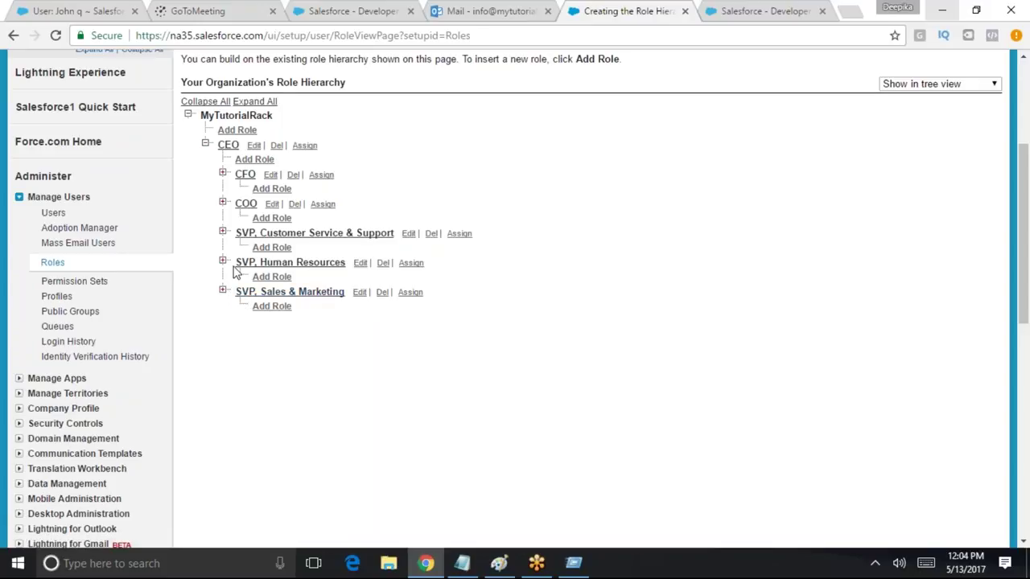
scroll(616, 400, "up", 3)
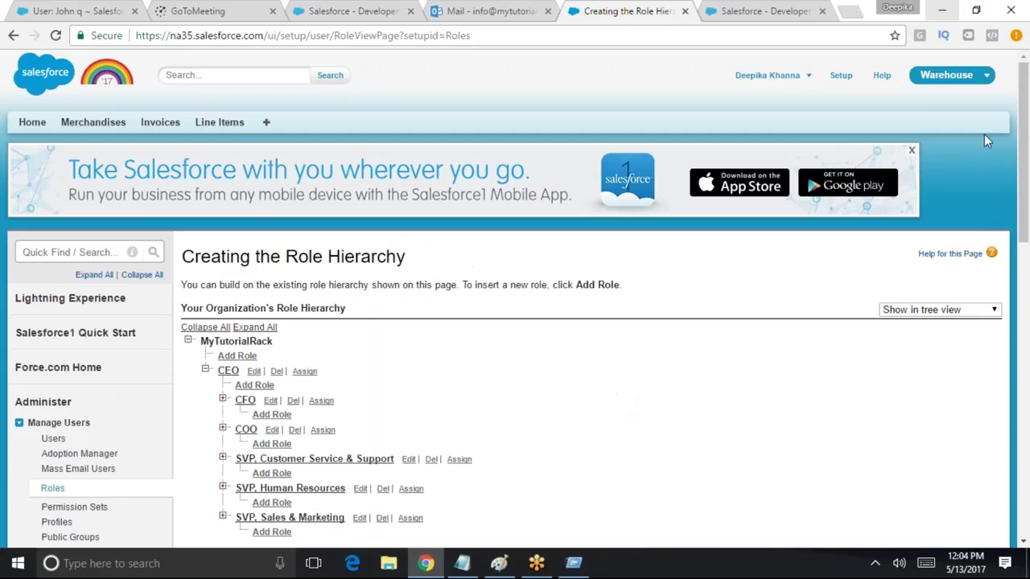
left_click(62, 251)
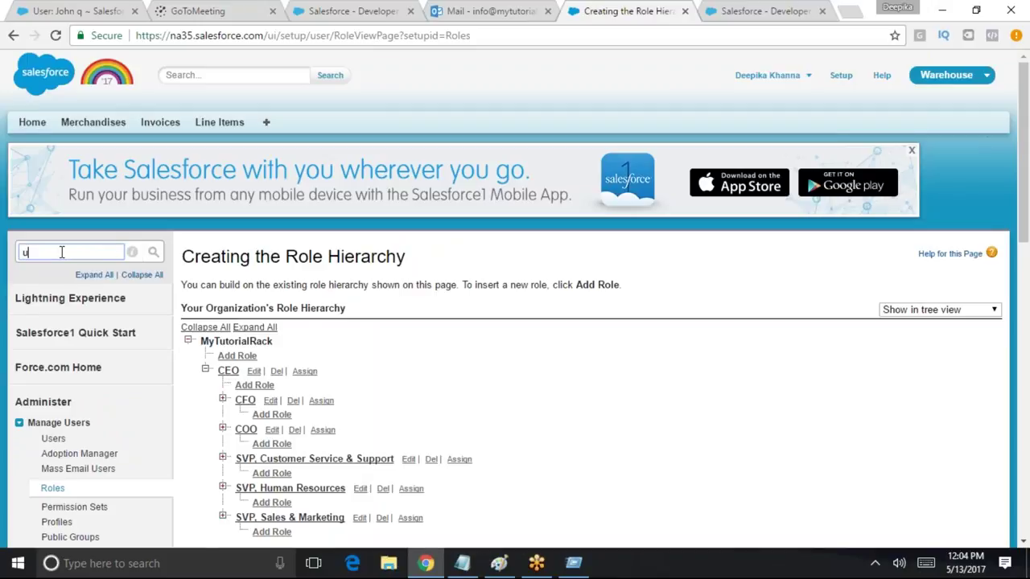
Change the VP of Customer service user's role to SVP, Sales & Marketing and save
type("user")
left_click(53, 349)
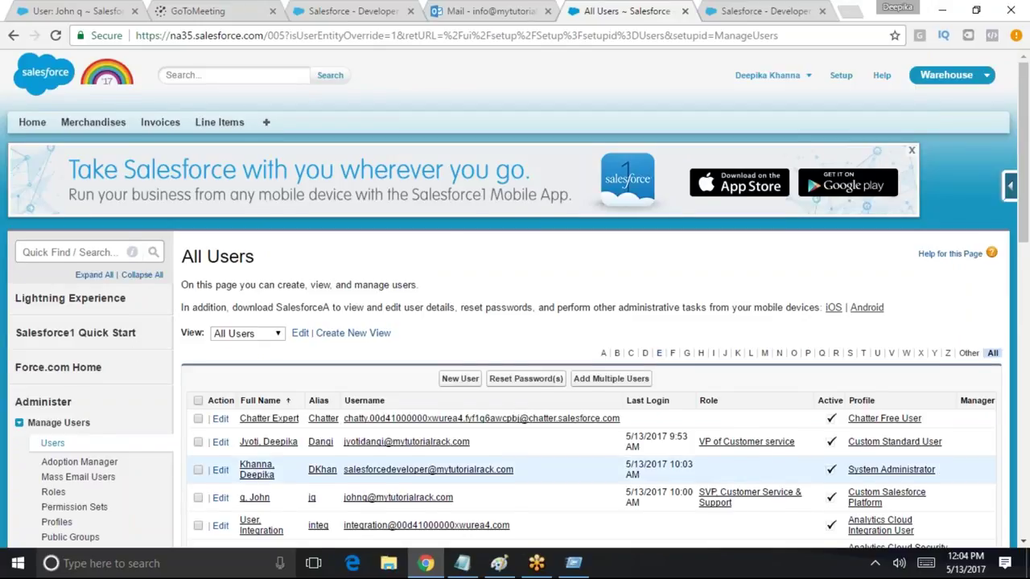
scroll(941, 467, "down", 1)
left_click(221, 367)
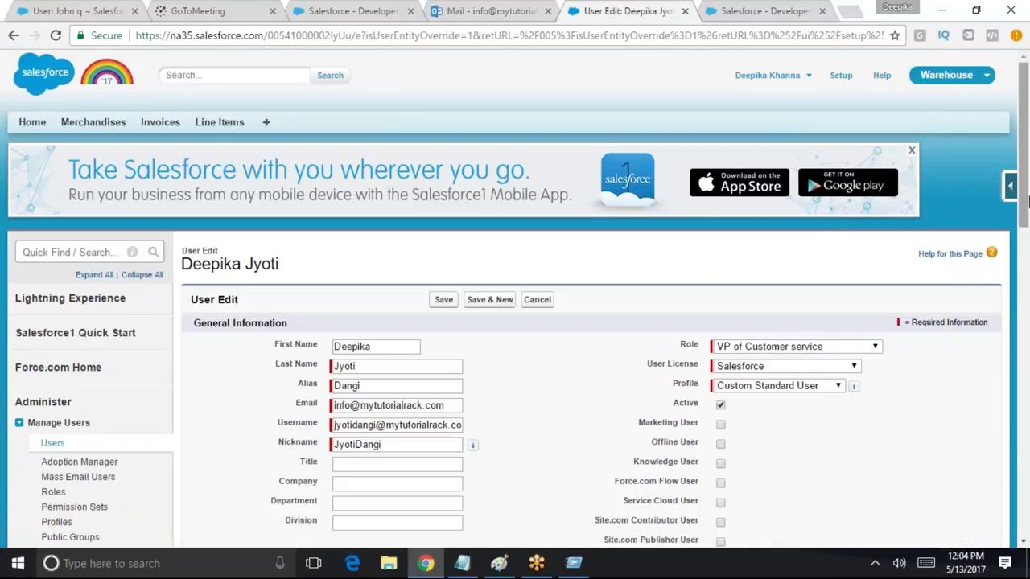
scroll(811, 354, "down", 2)
left_click(805, 169)
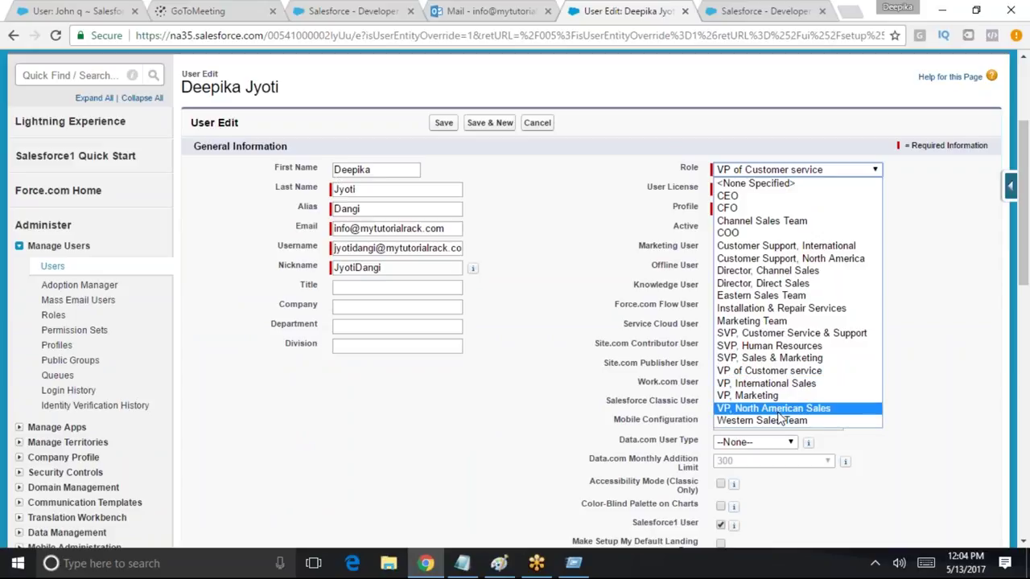
left_click(769, 358)
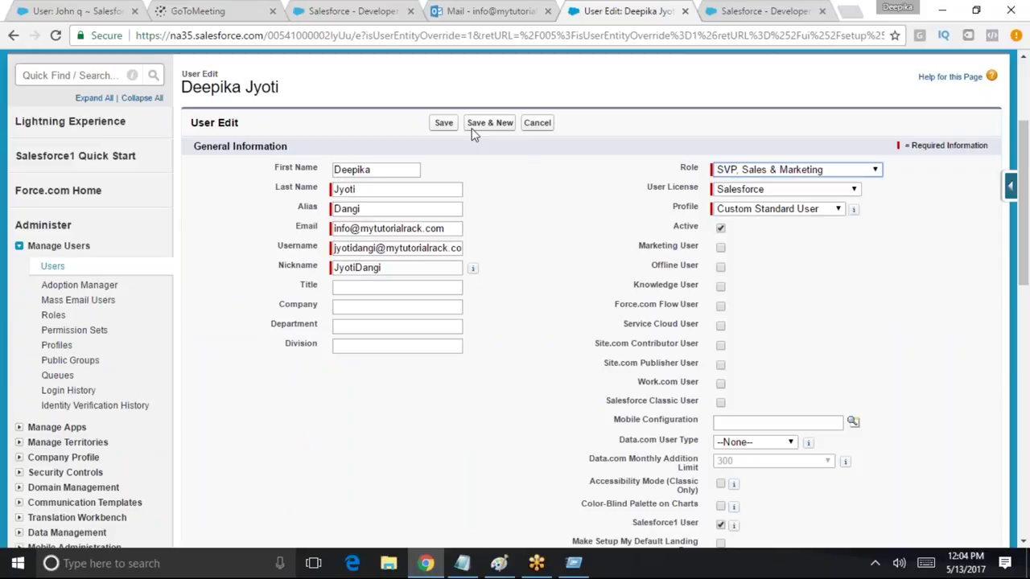
left_click(443, 123)
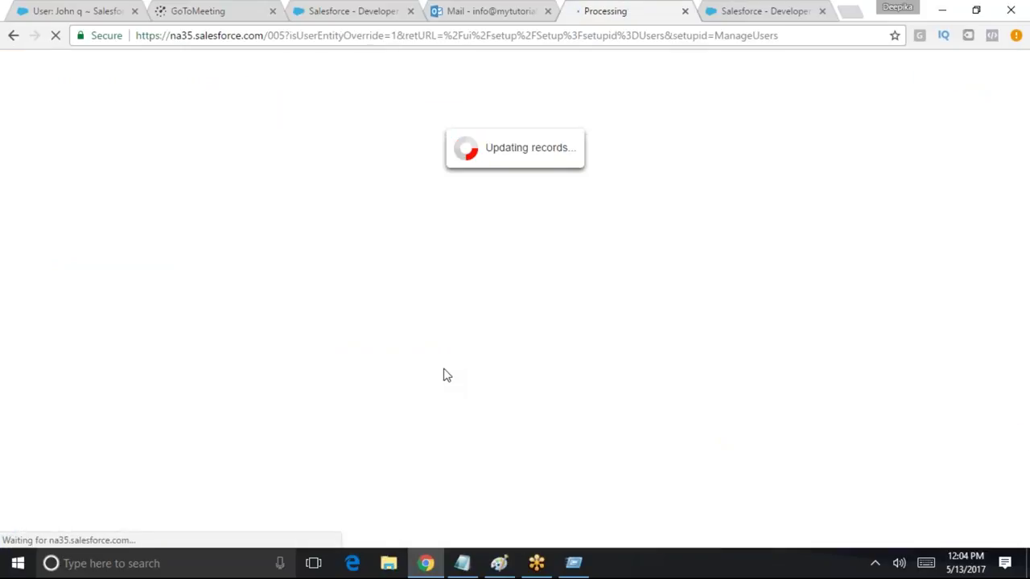
Re-save the next user with the SVP, Customer Service & Support role unchanged
scroll(354, 424, "down", 3)
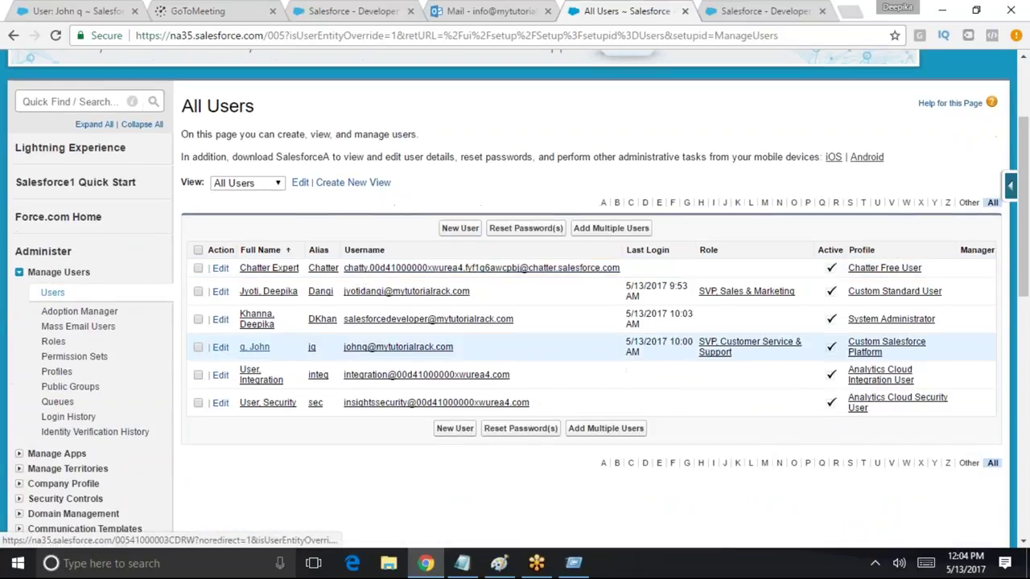
left_click(220, 347)
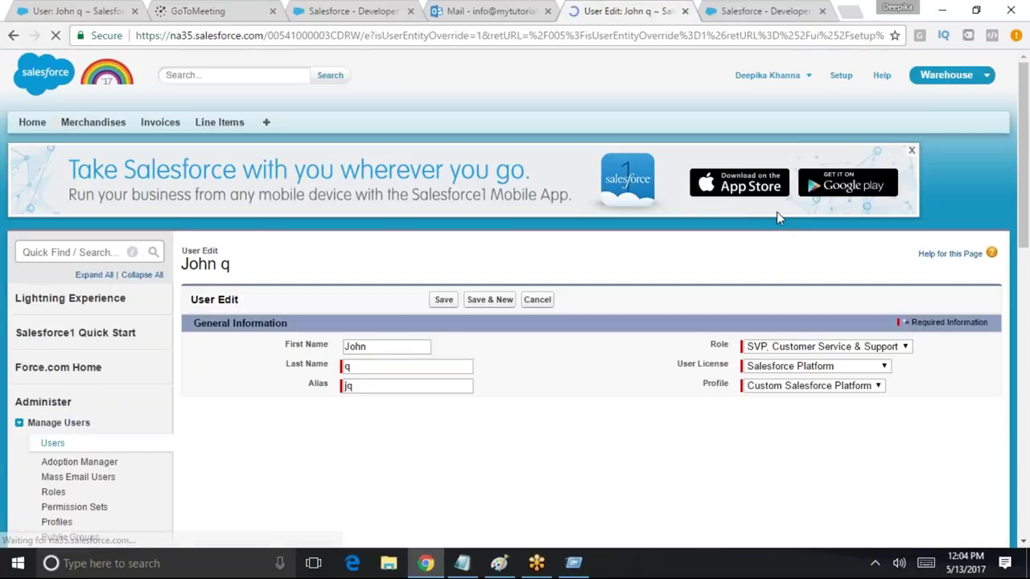
left_click(816, 350)
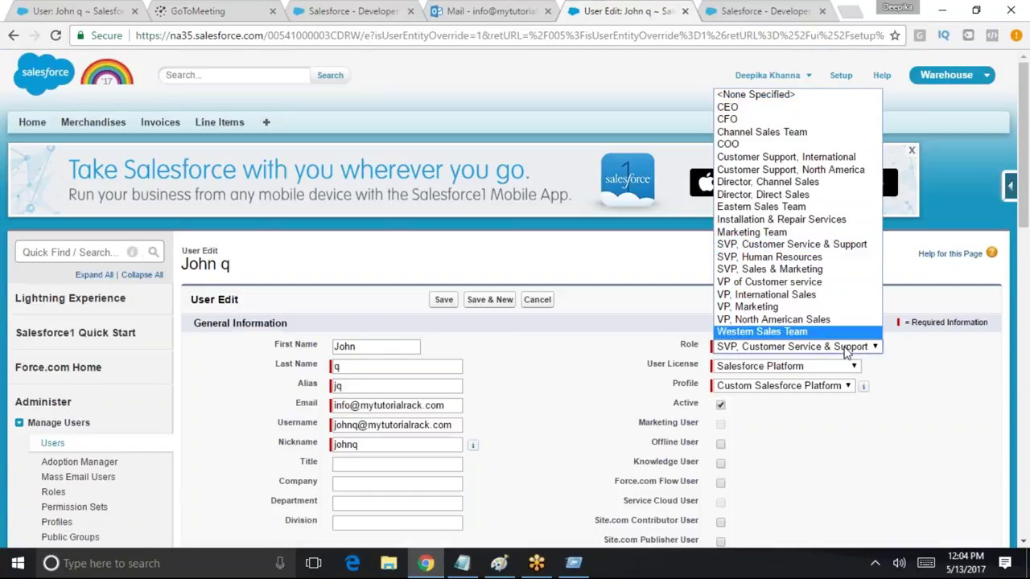
left_click(444, 299)
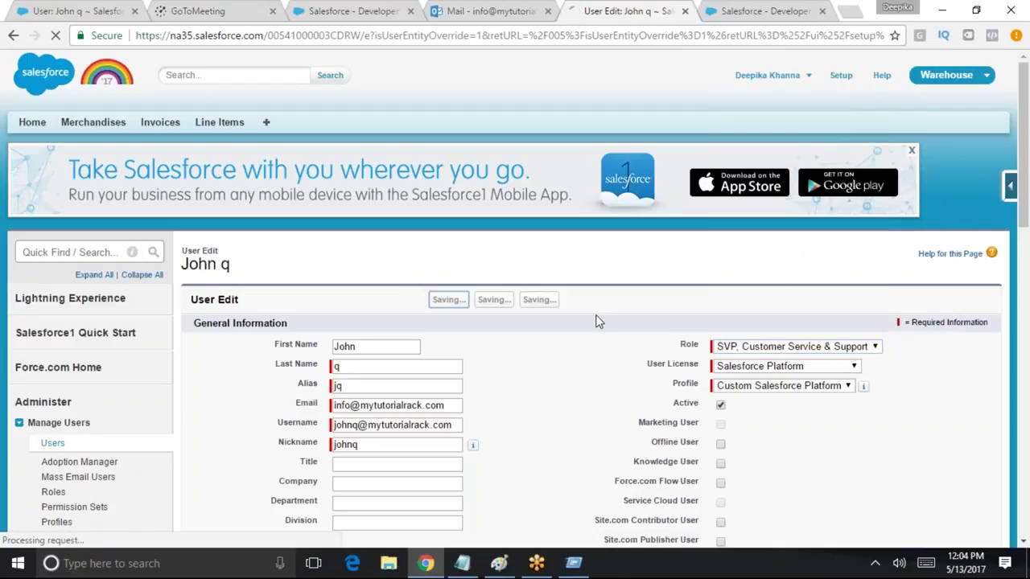
scroll(957, 450, "down", 2)
scroll(958, 450, "down", 2)
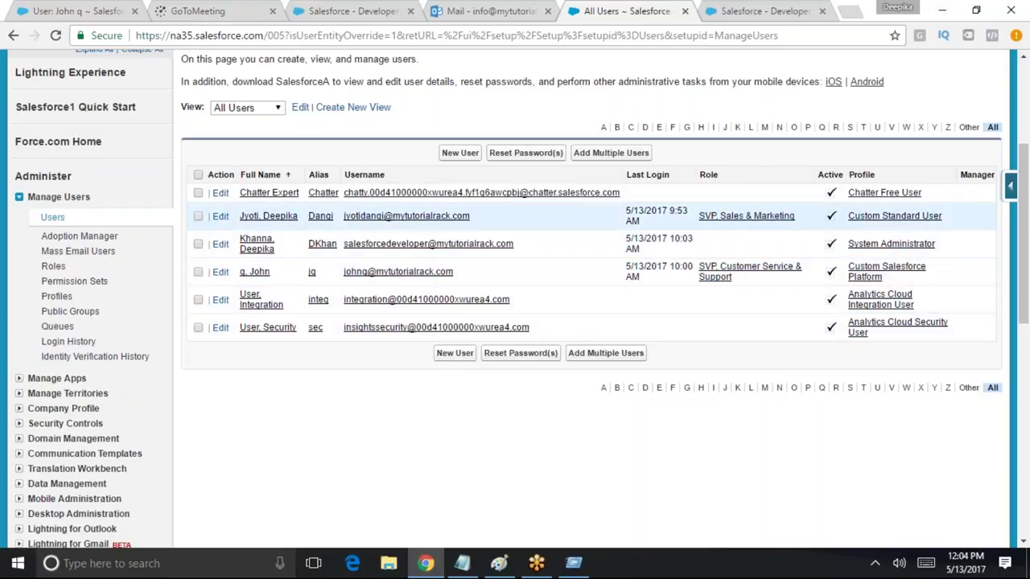
scroll(745, 211, "up", 3)
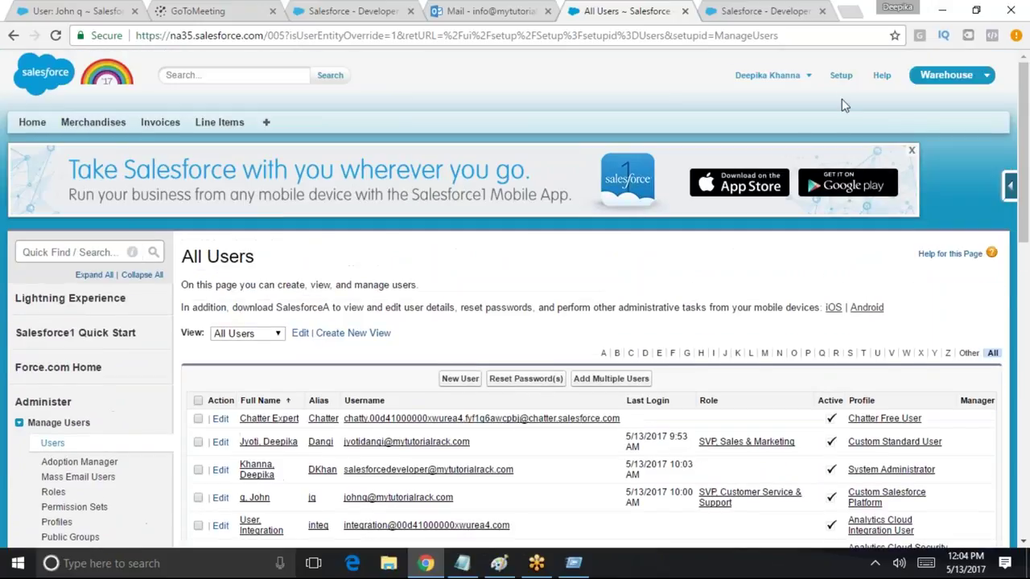
Log out as administrator, sign in as the first test user, and list all invoices (INV-07, INV-08)
left_click(800, 78)
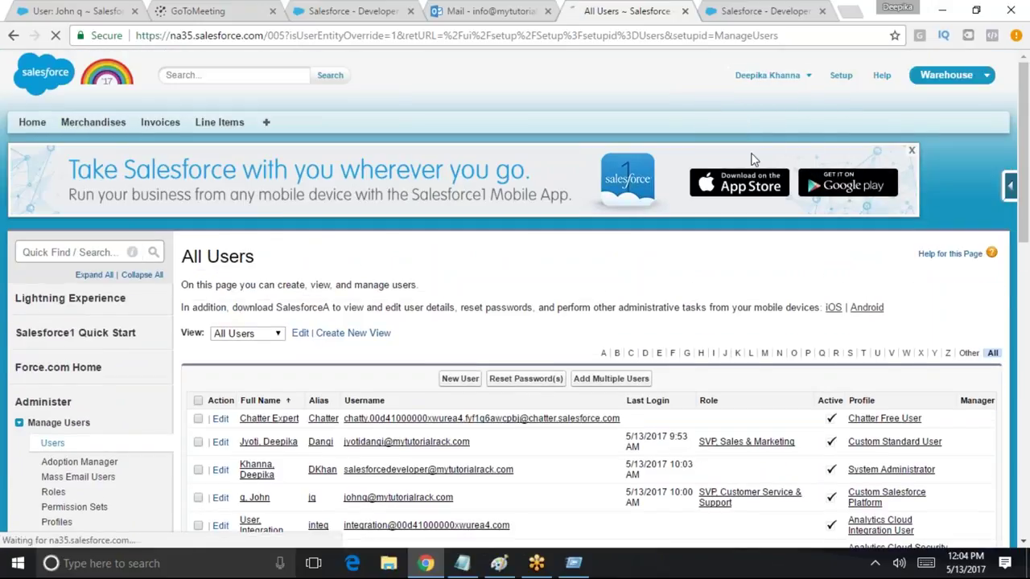
left_click(753, 158)
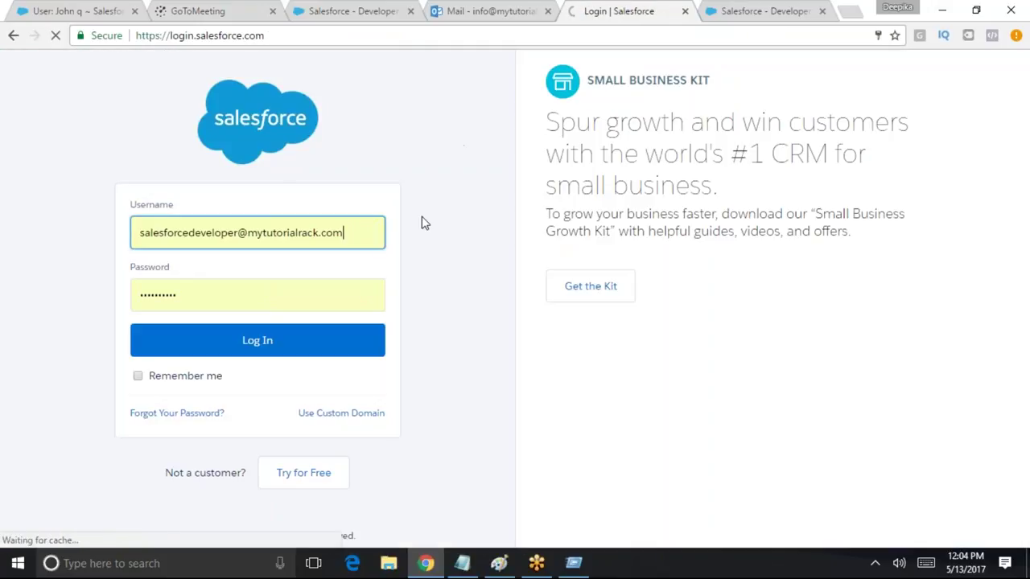
type("johnq")
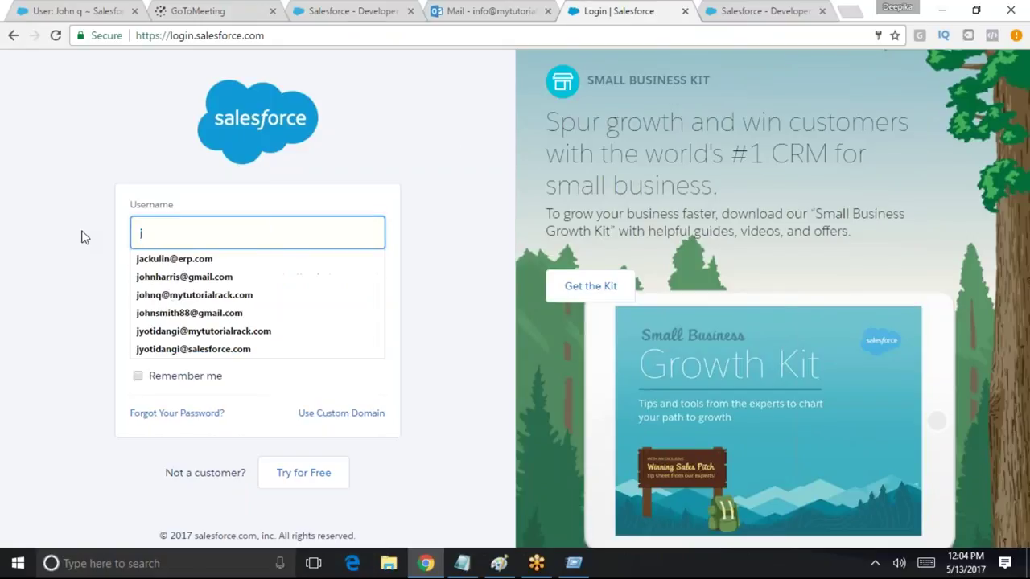
left_click(194, 294)
left_click(200, 338)
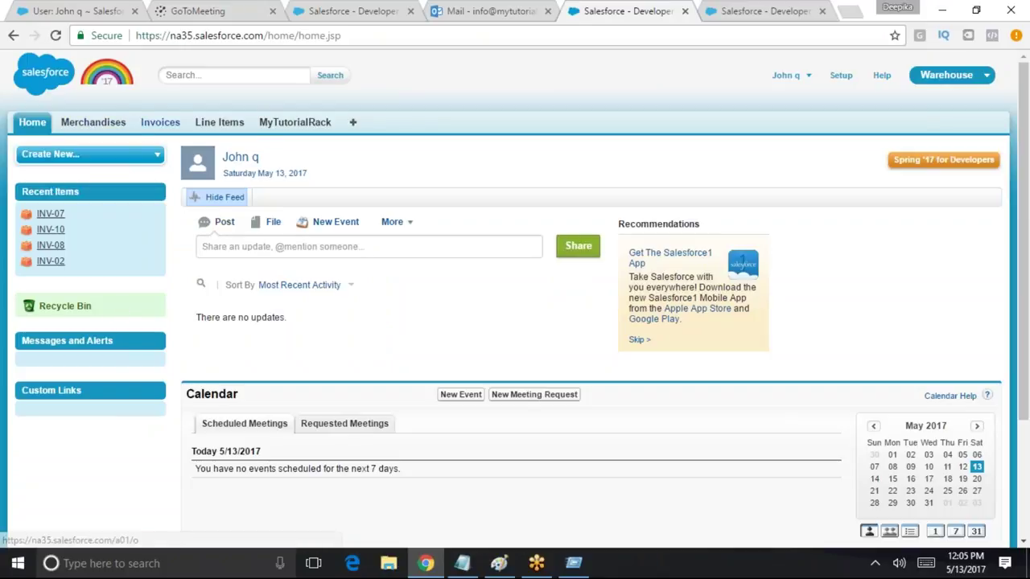
left_click(159, 123)
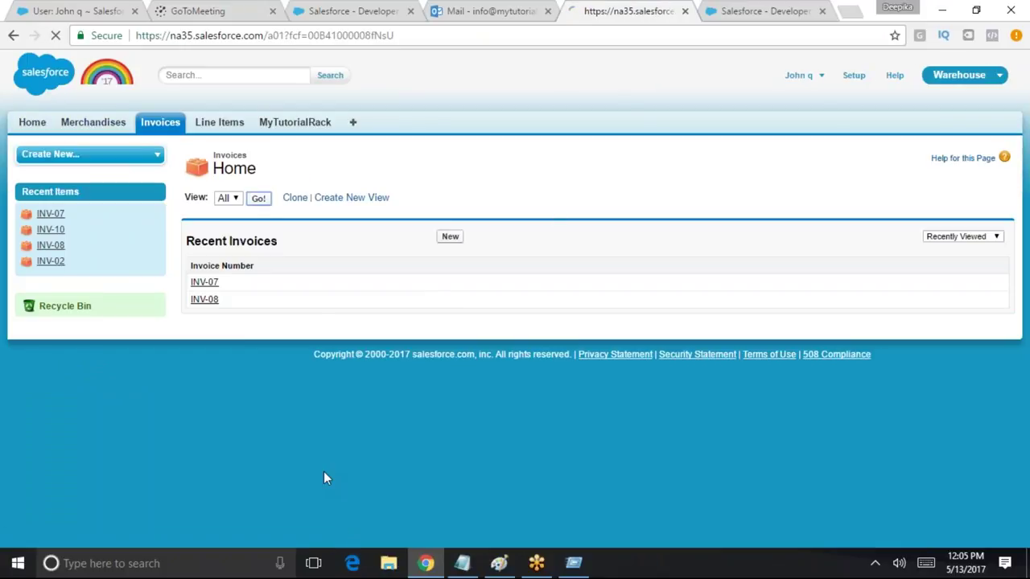
left_click(258, 198)
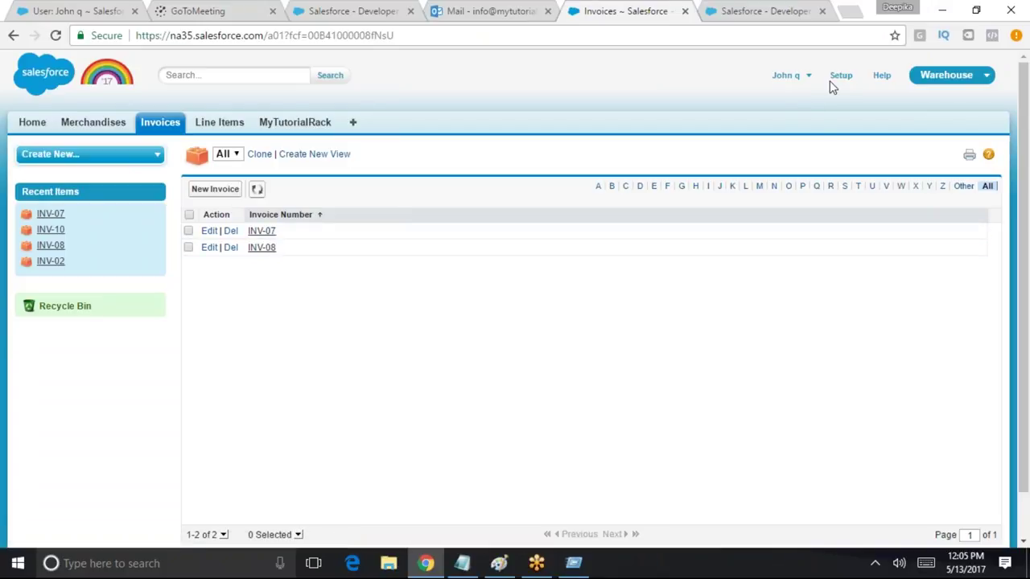
Log out of the first test user's account
left_click(792, 81)
left_click(768, 141)
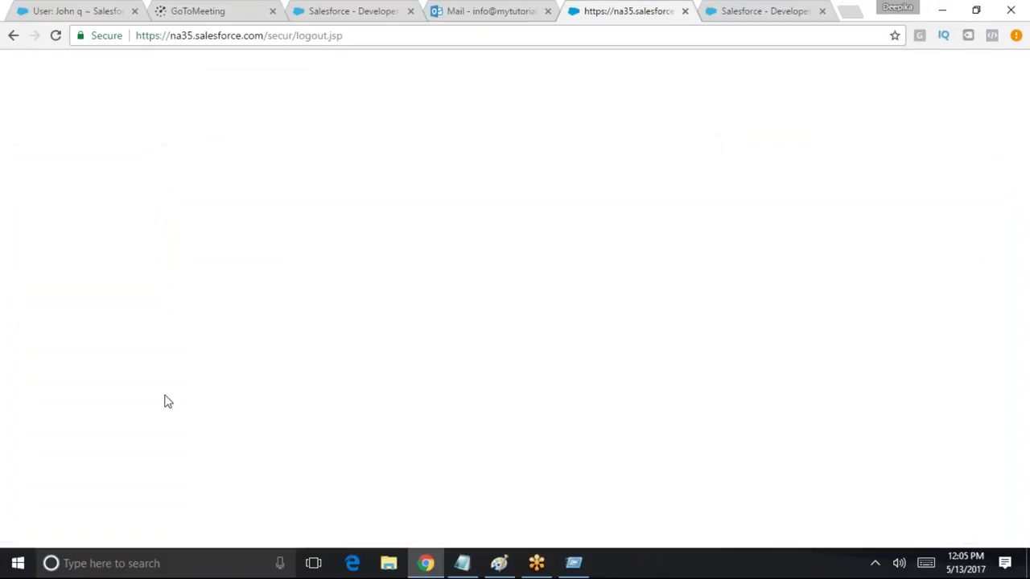
key("Down")
key("End")
key("BackSpace")
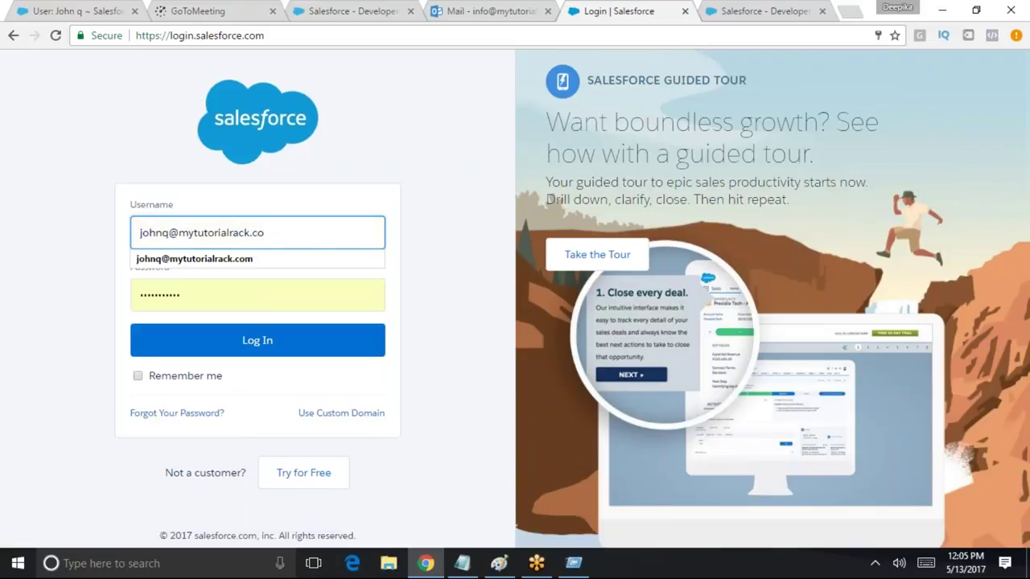
Sign in as the second test user and list all invoices, showing only INV-09 and INV-10
triple_click(363, 236)
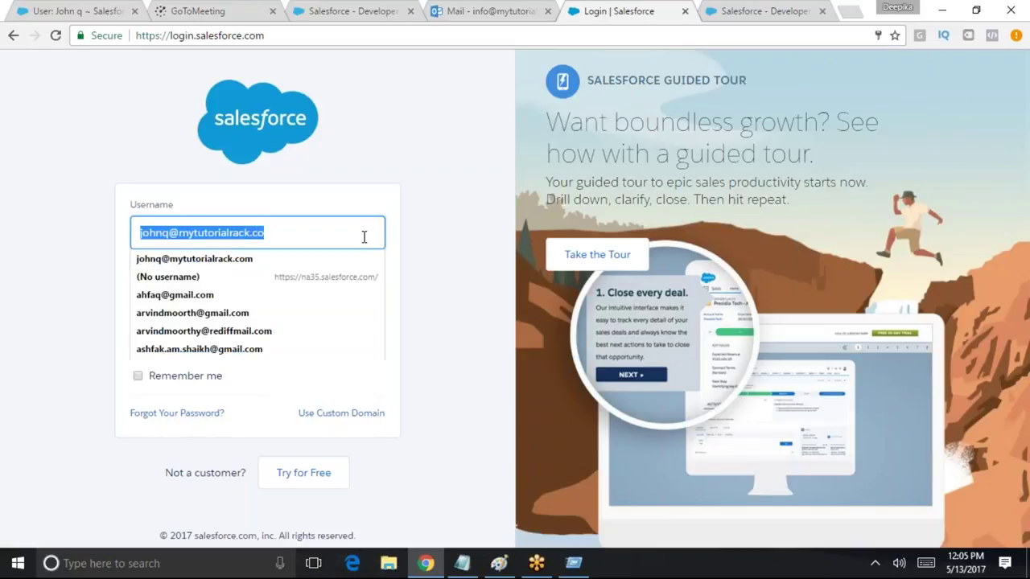
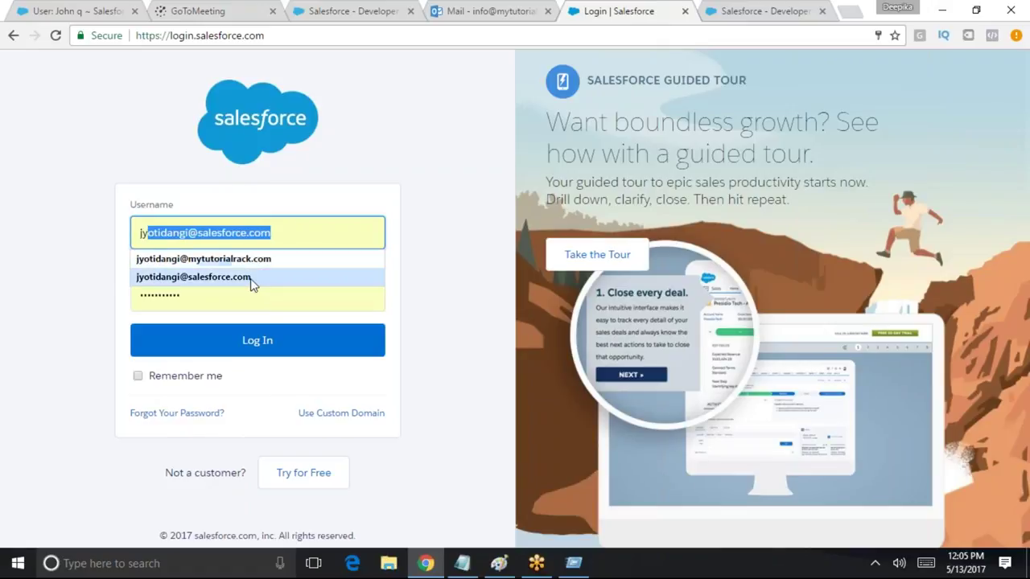
left_click(204, 258)
left_click(292, 356)
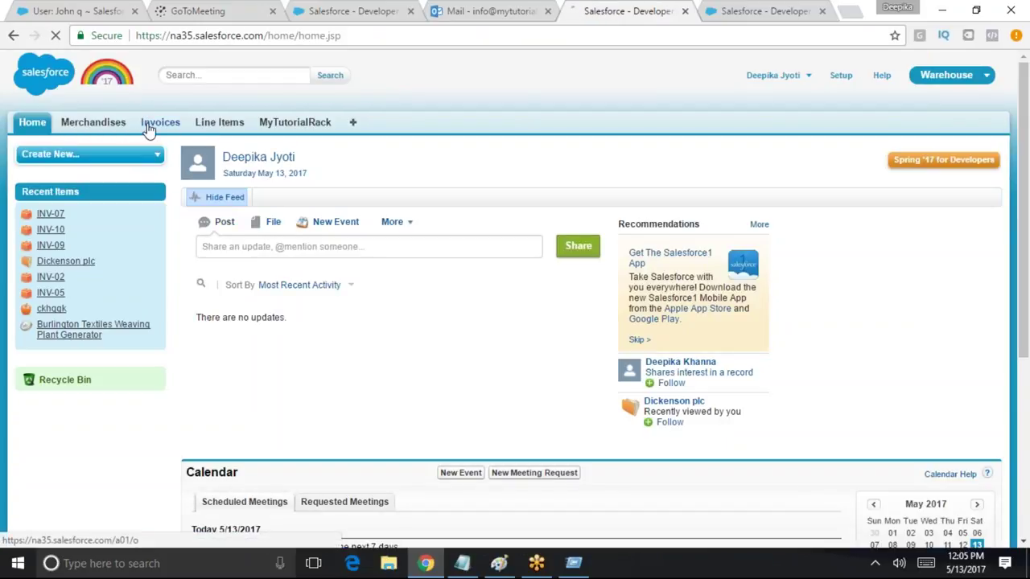
left_click(155, 123)
left_click(256, 199)
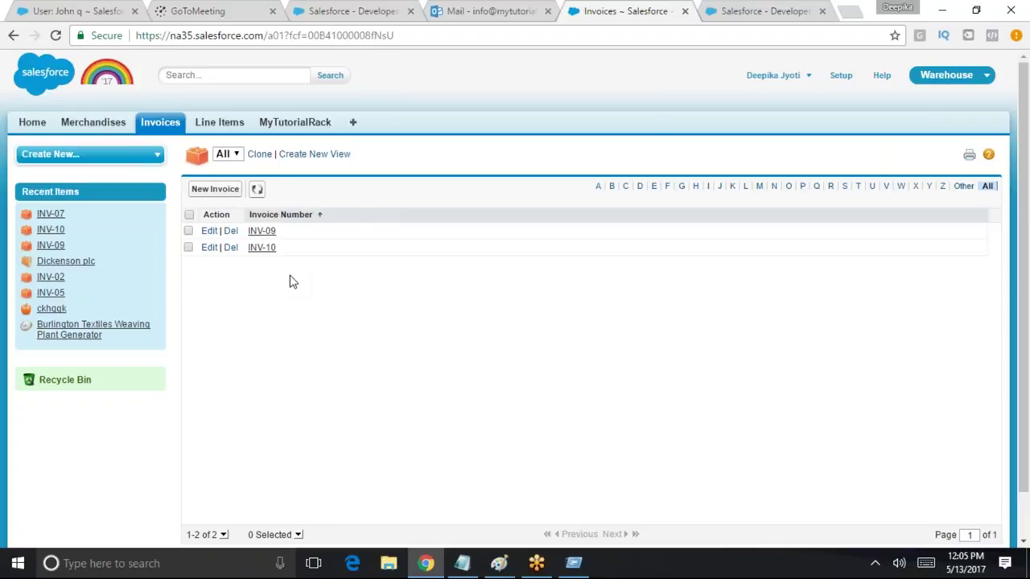
Log out of the test user and sign back in as the administrator
left_click(839, 76)
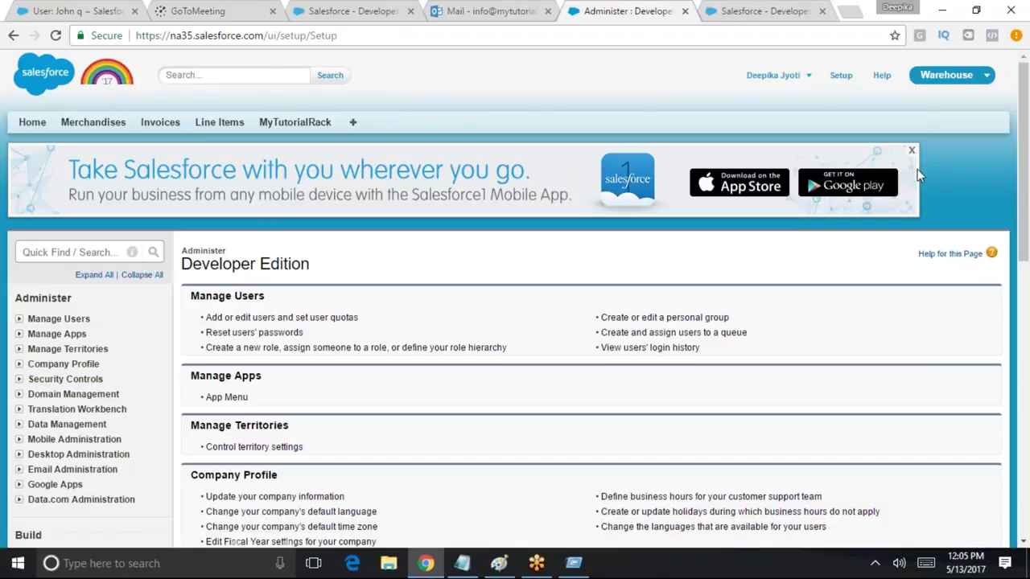
left_click(796, 76)
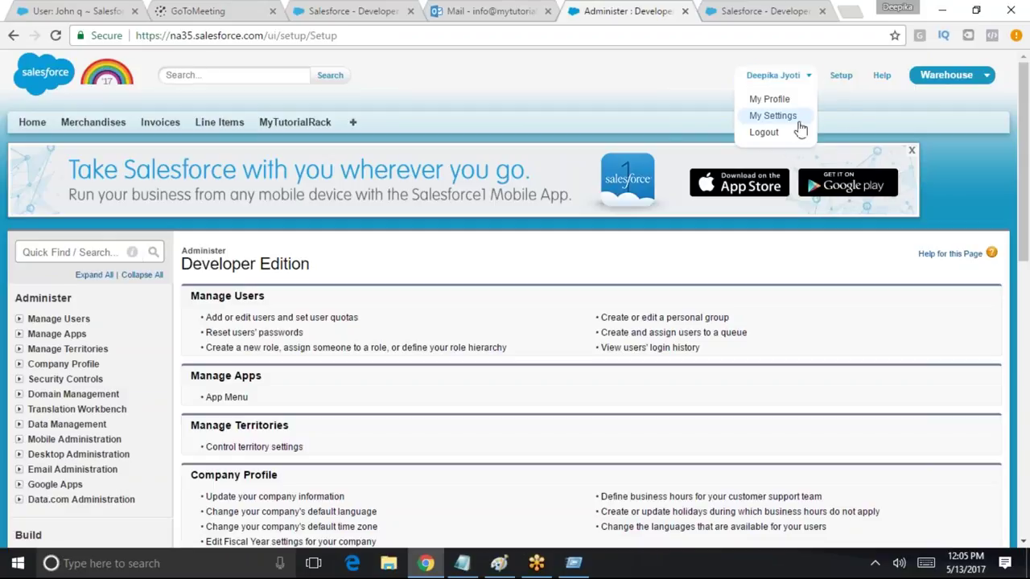
left_click(793, 132)
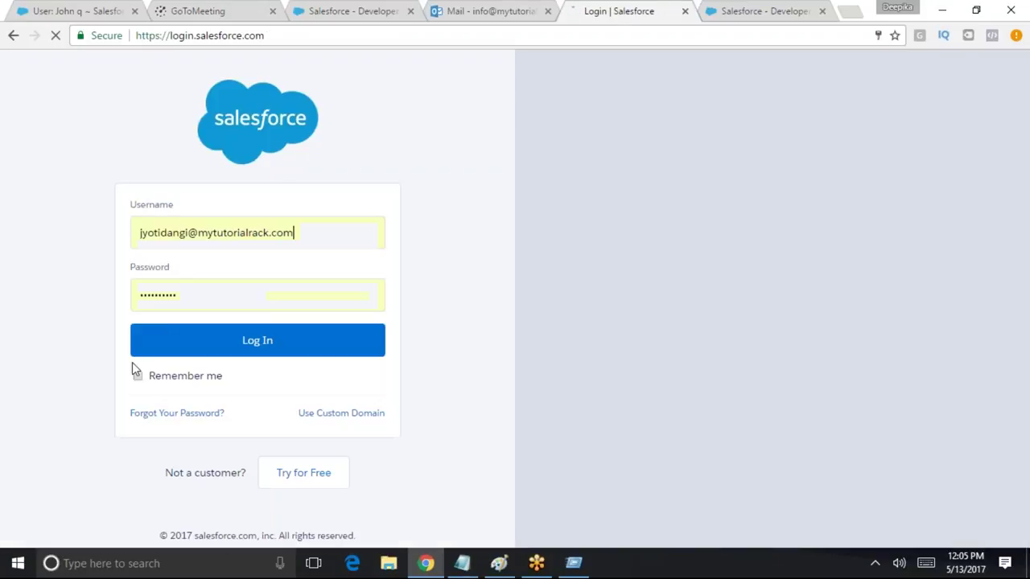
type("sa")
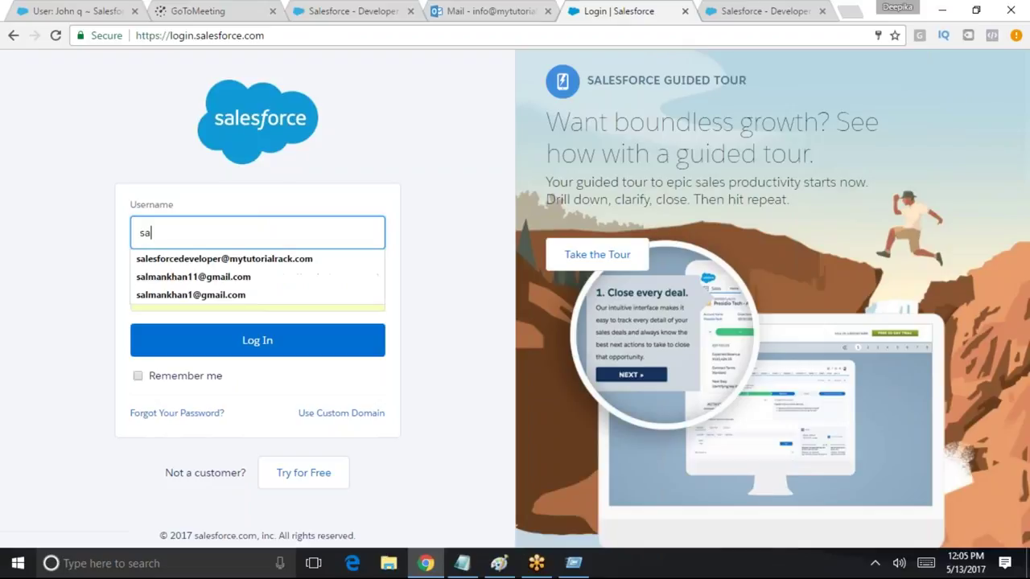
left_click(225, 258)
left_click(299, 346)
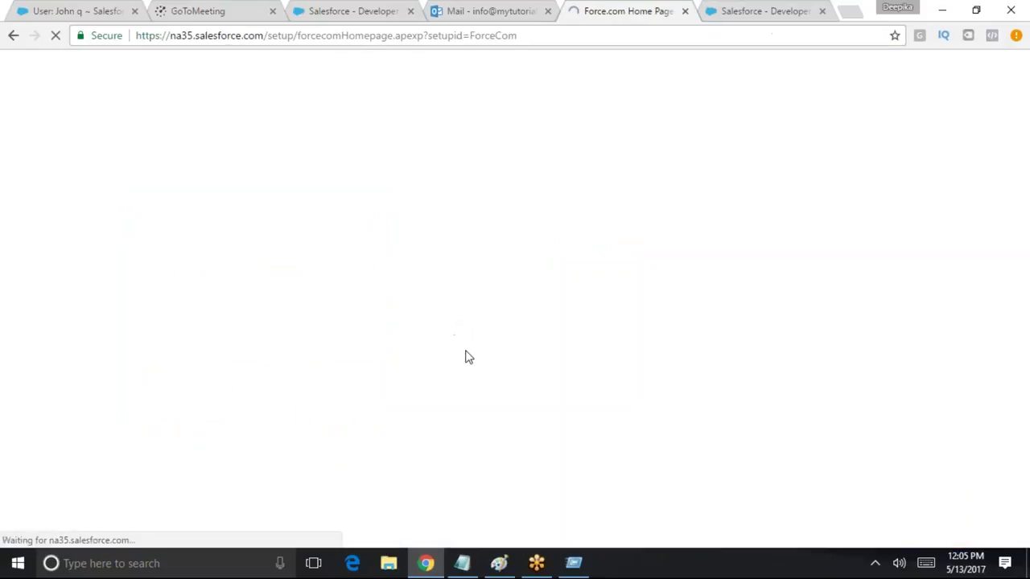
Find 'sha' in Quick Find and open the organization's Sharing Settings
scroll(471, 364, "down", 3)
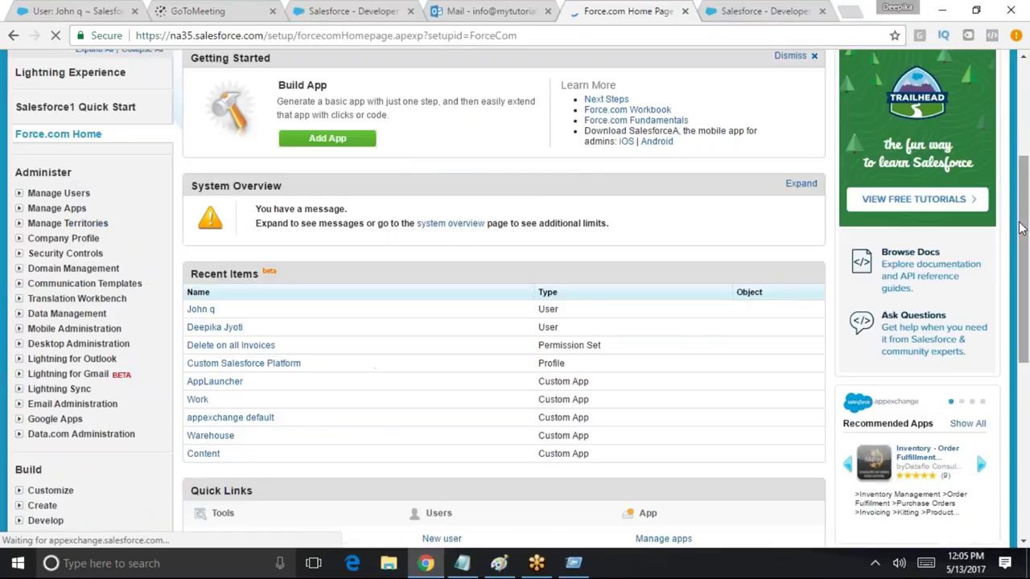
scroll(1015, 169, "up", 3)
scroll(975, 302, "down", 5)
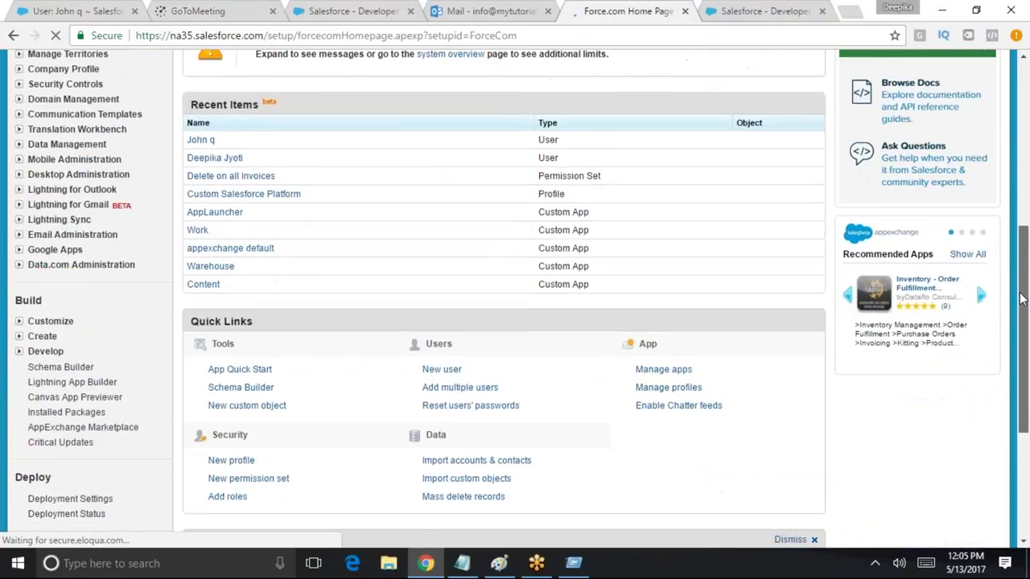
scroll(975, 280, "up", 2)
type("sha")
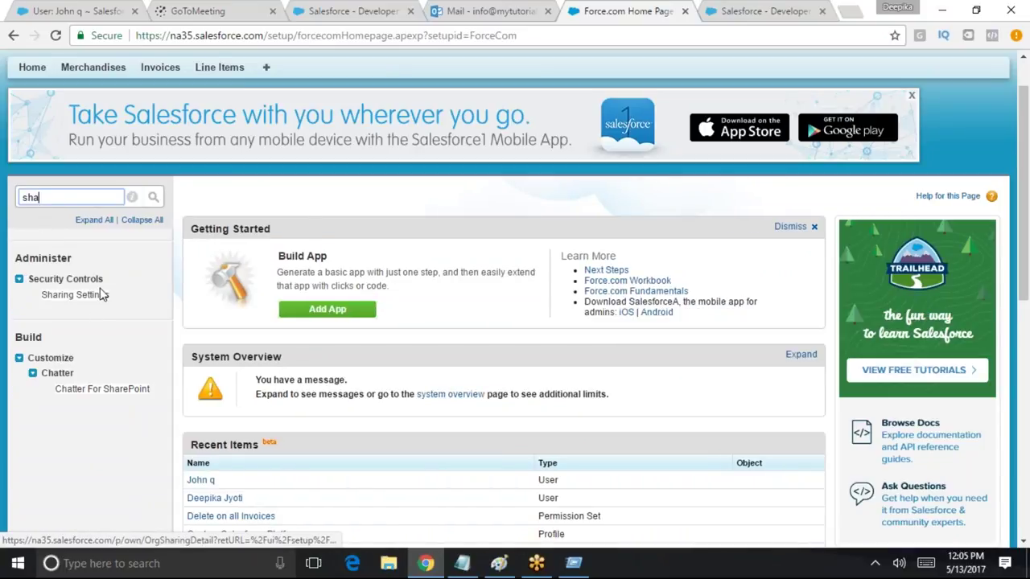
double_click(95, 295)
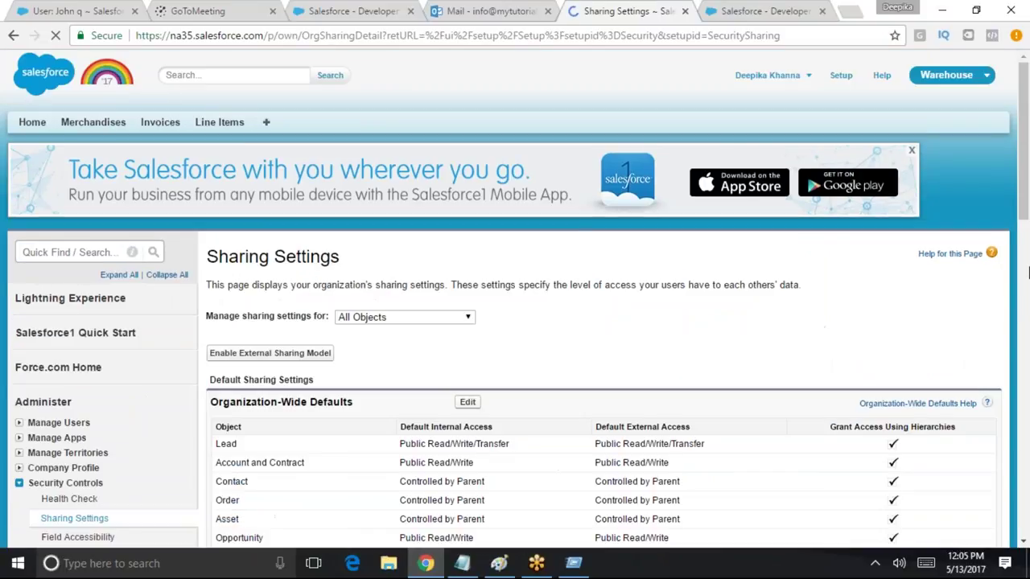
Review the Lead, Account and Invoice Sharing Rules sections, noting no Invoice rules exist
left_click_drag(1025, 145, 1027, 304)
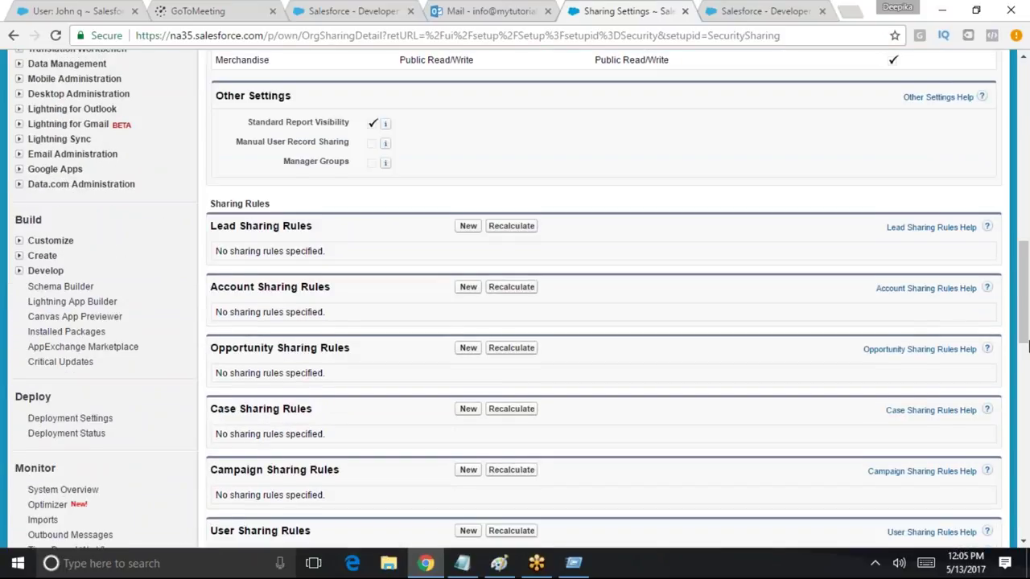
scroll(607, 352, "down", 5)
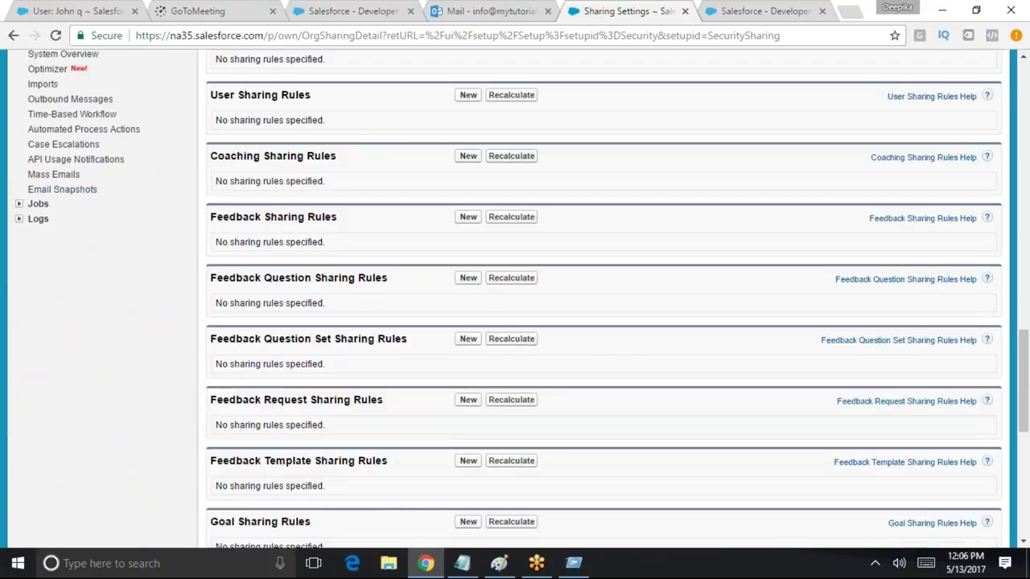
scroll(299, 204, "up", 5)
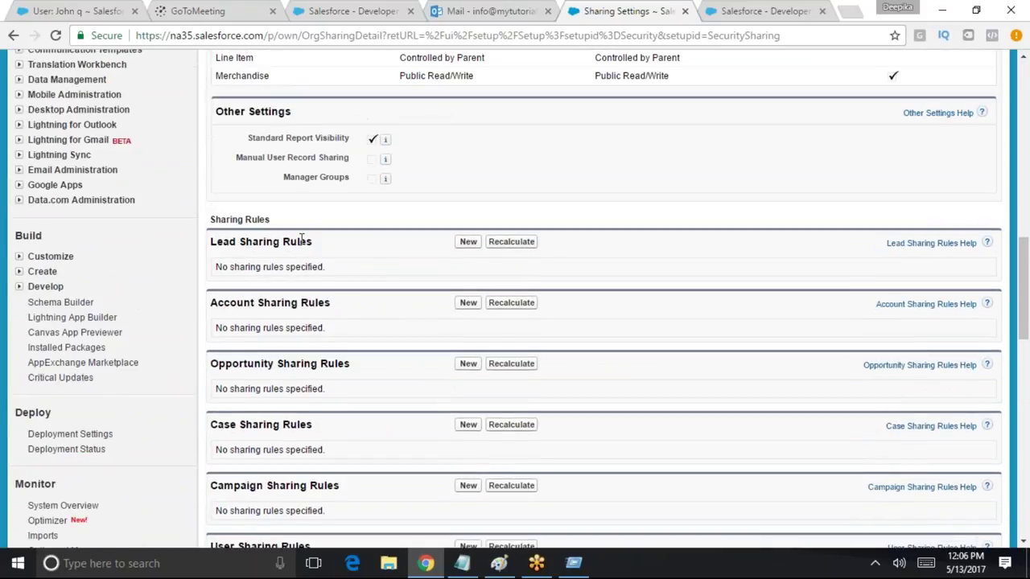
left_click_drag(313, 241, 211, 241)
left_click_drag(331, 302, 217, 306)
left_click_drag(358, 364, 219, 365)
scroll(305, 383, "down", 6)
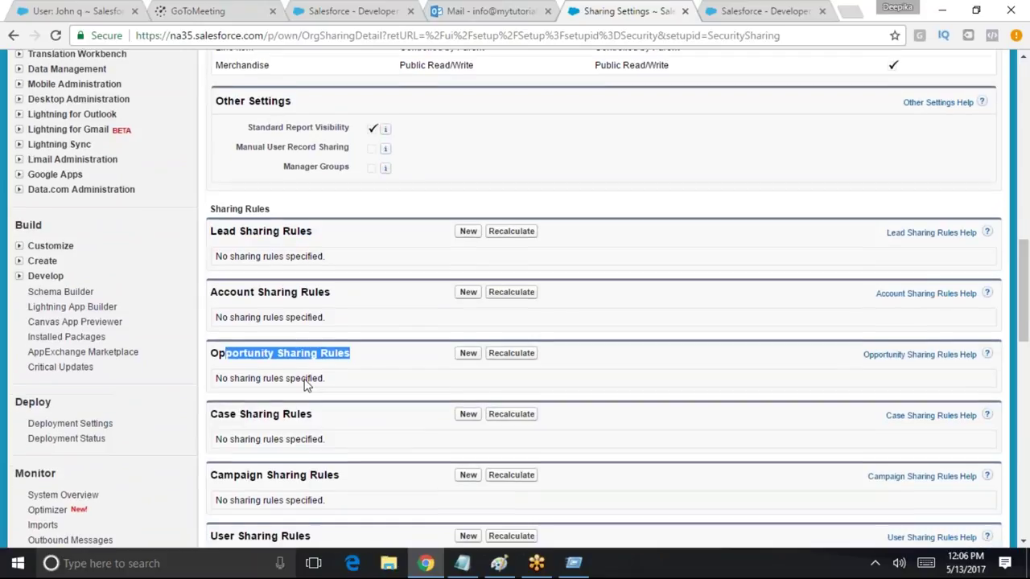
scroll(324, 363, "down", 5)
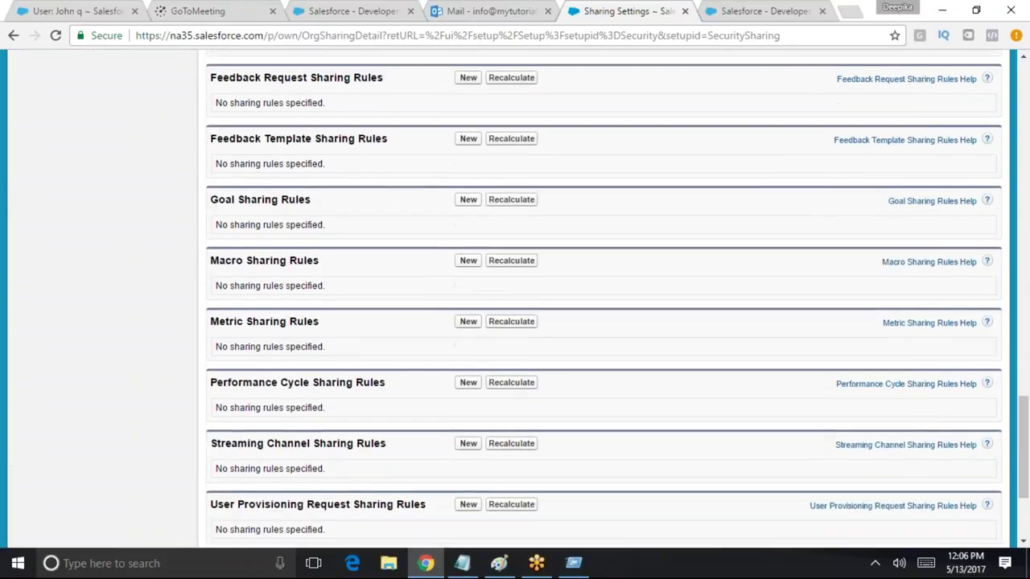
left_click_drag(326, 386, 203, 390)
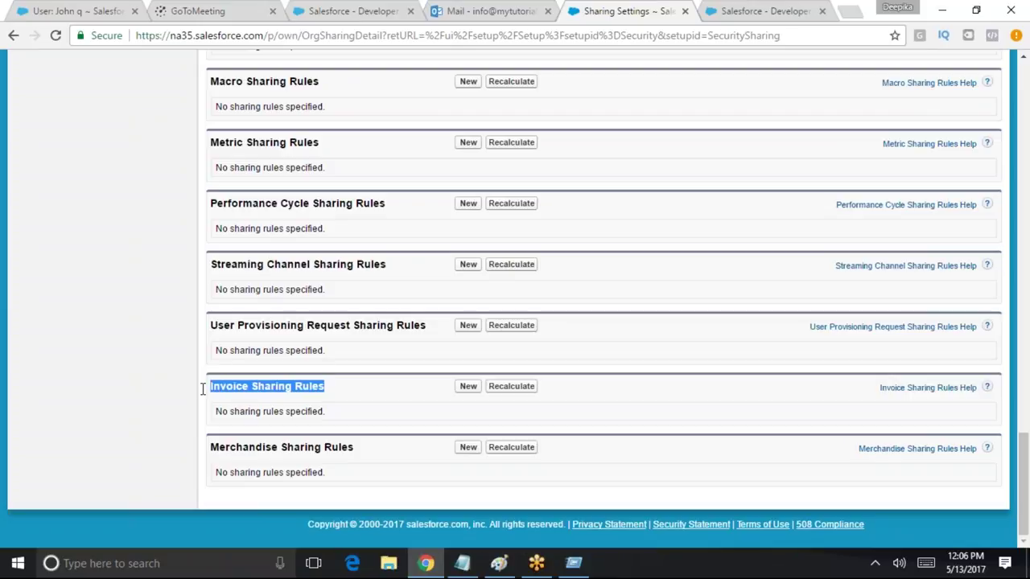
Start a new Invoice sharing rule and show the 'owned by members of' choices in Step 3
left_click(471, 391)
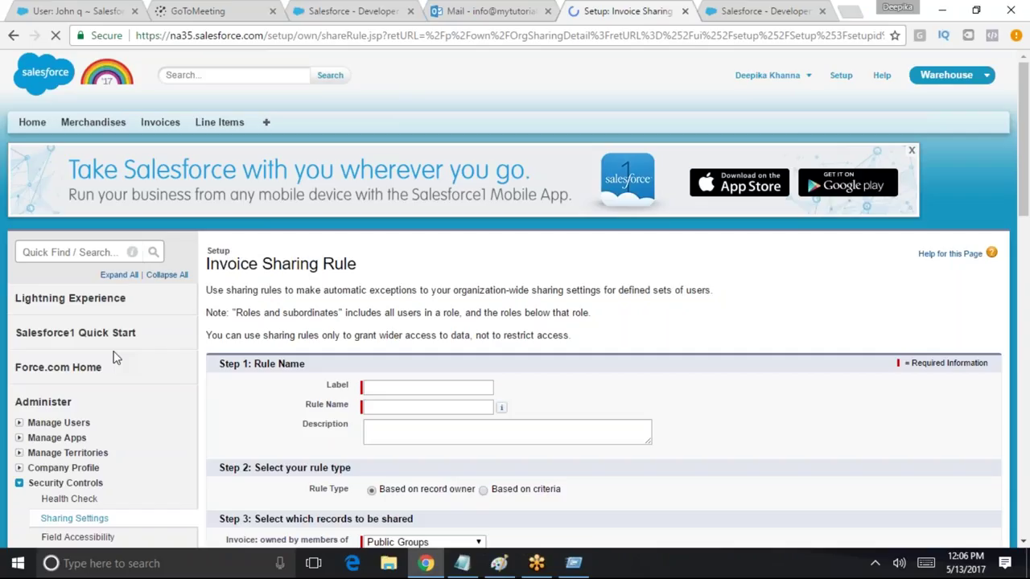
scroll(384, 330, "down", 2)
scroll(446, 391, "down", 4)
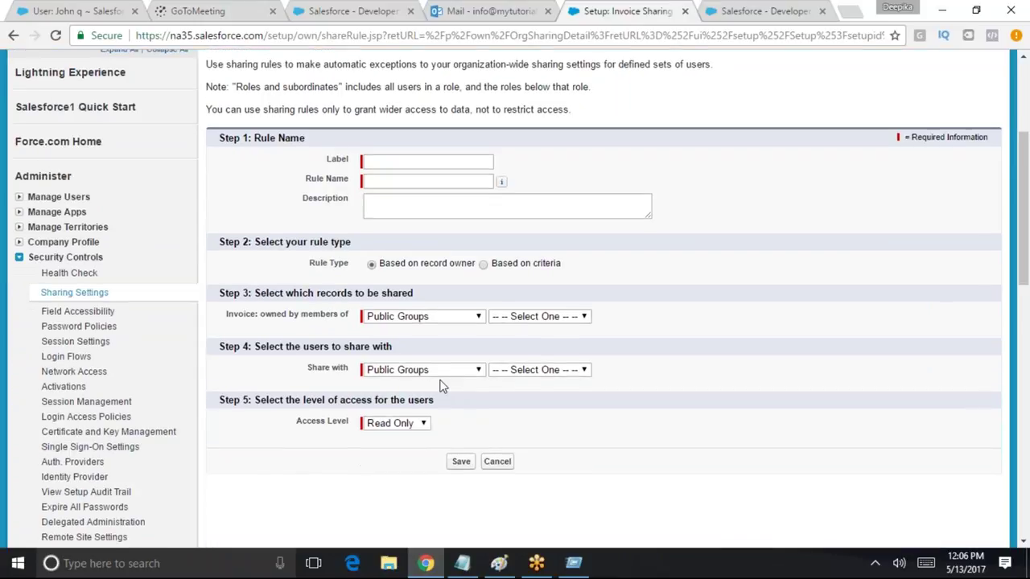
left_click_drag(255, 292, 438, 299)
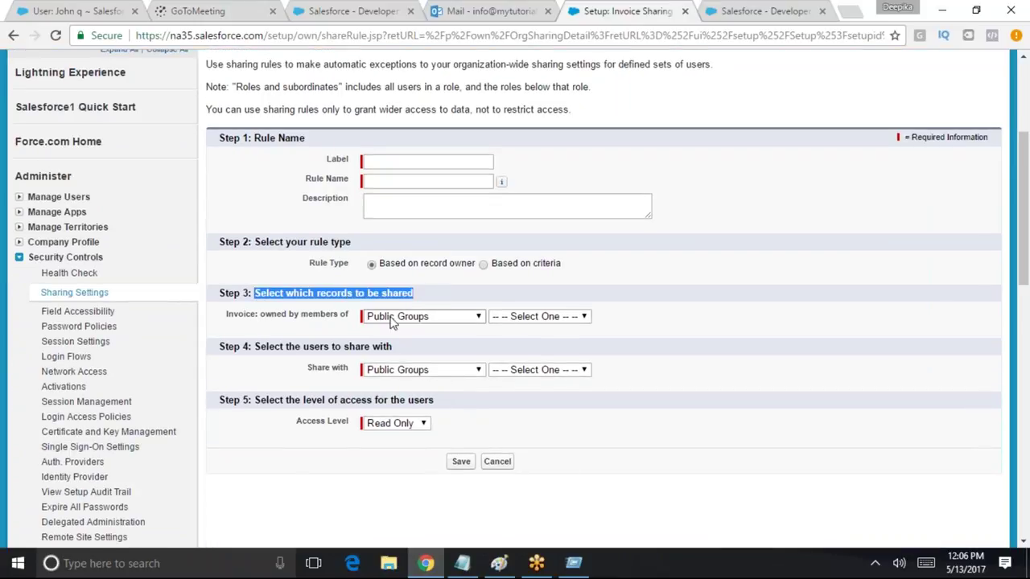
left_click(419, 318)
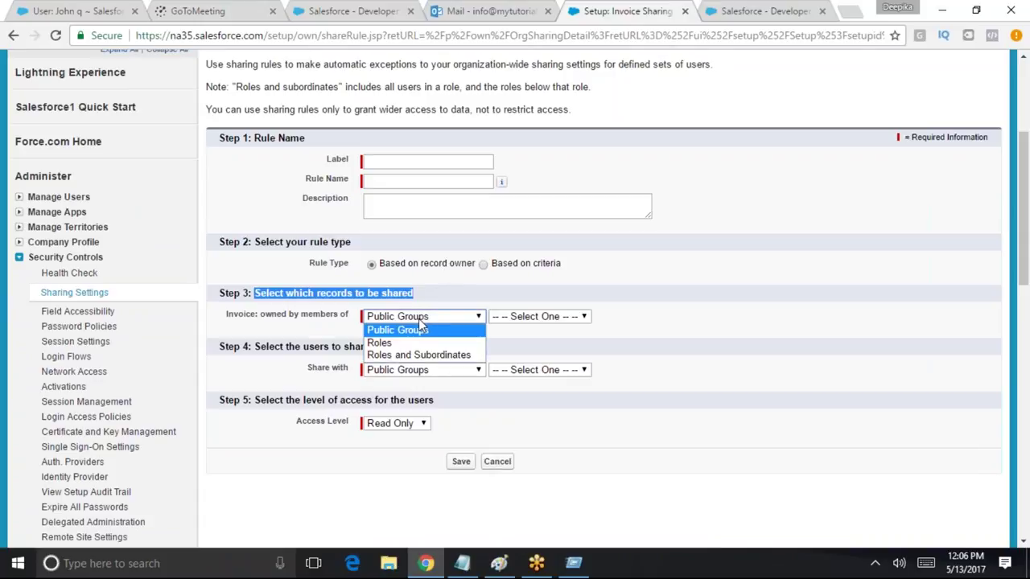
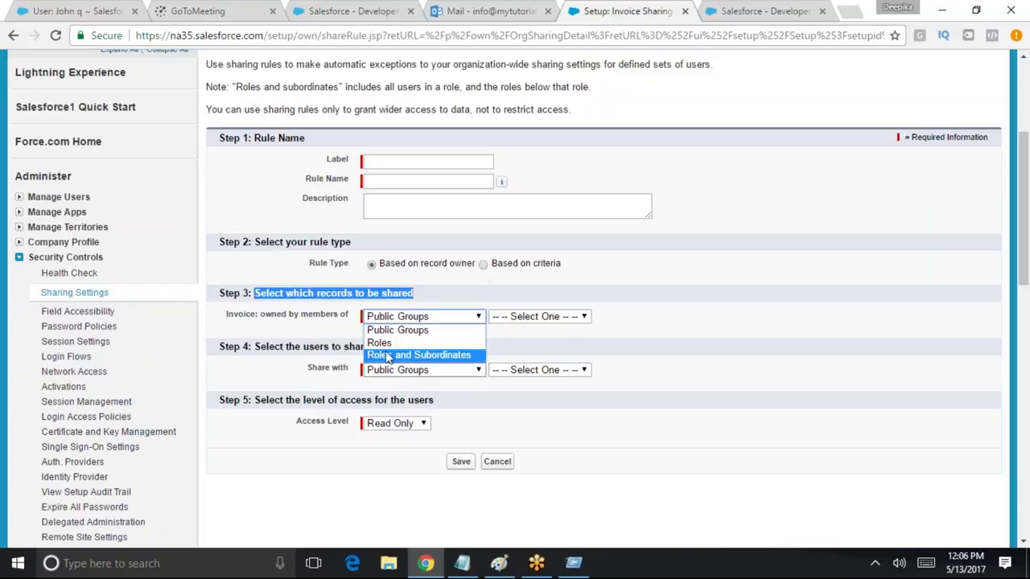
Set the rule's owner group to Roles: SVP, Sales & Marketing
left_click(379, 342)
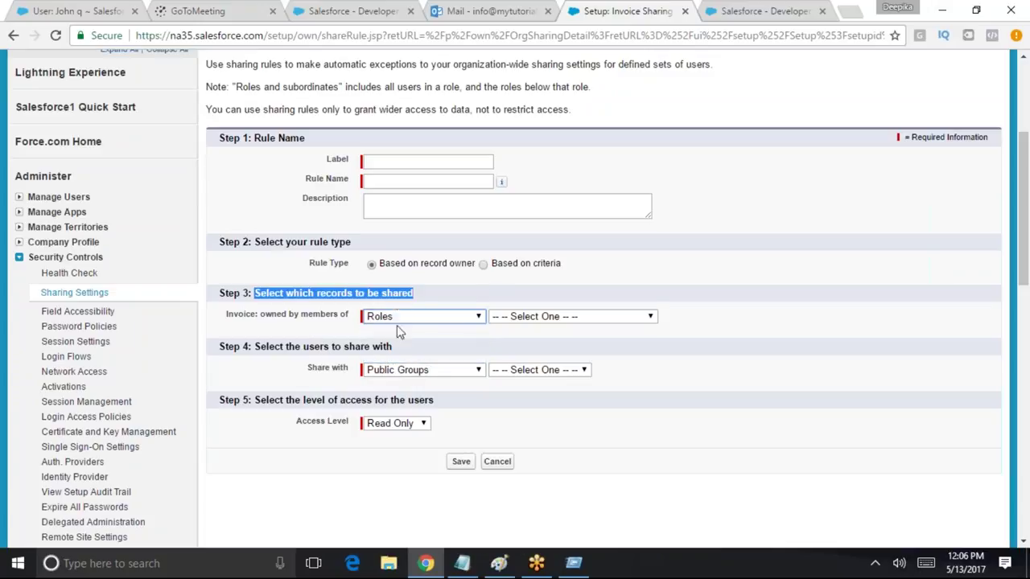
left_click(553, 319)
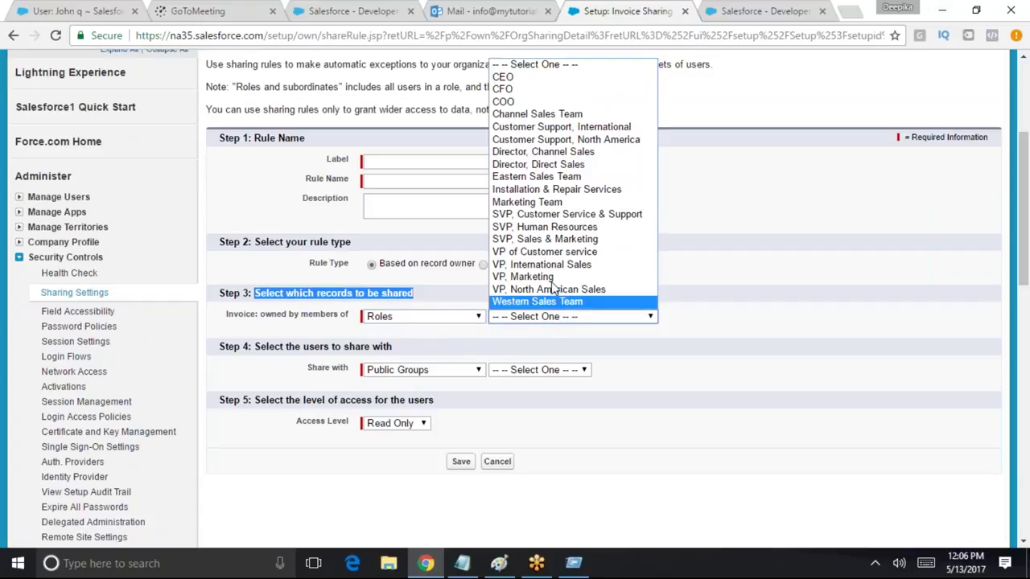
left_click(555, 240)
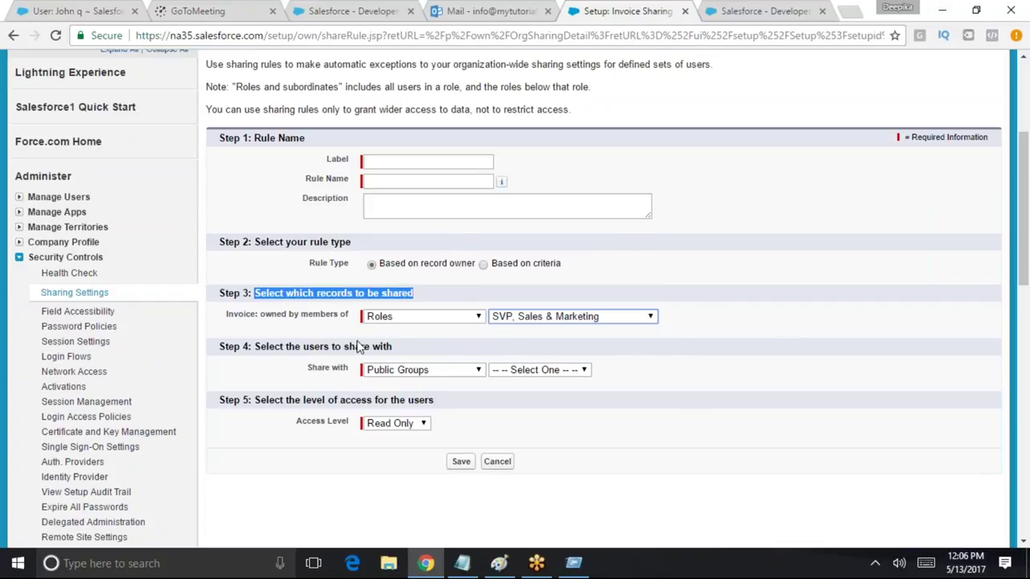
Share with the role SVP, Customer Service & Support, keeping Roles as the owner type
left_click(418, 371)
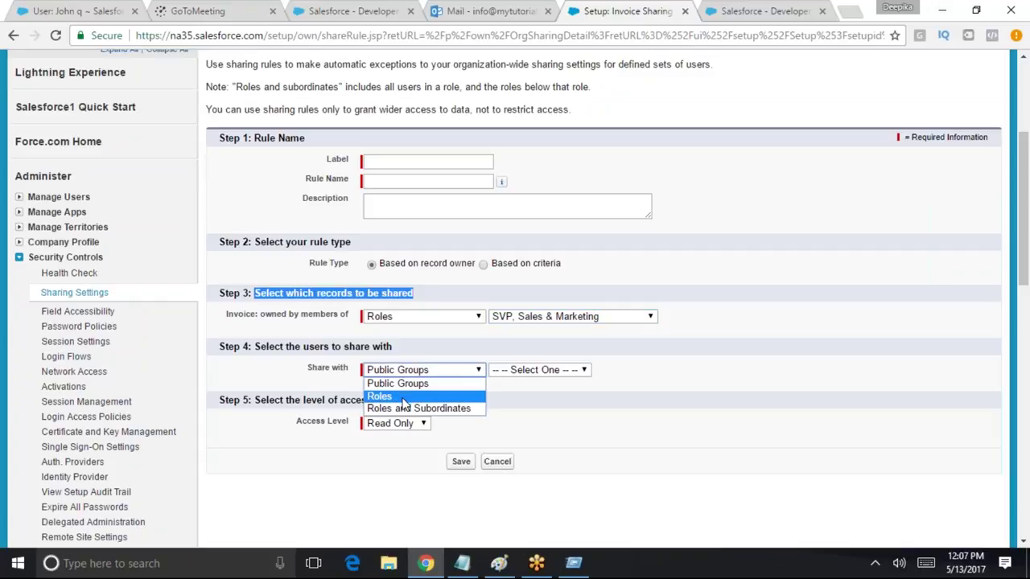
left_click(401, 398)
left_click(556, 372)
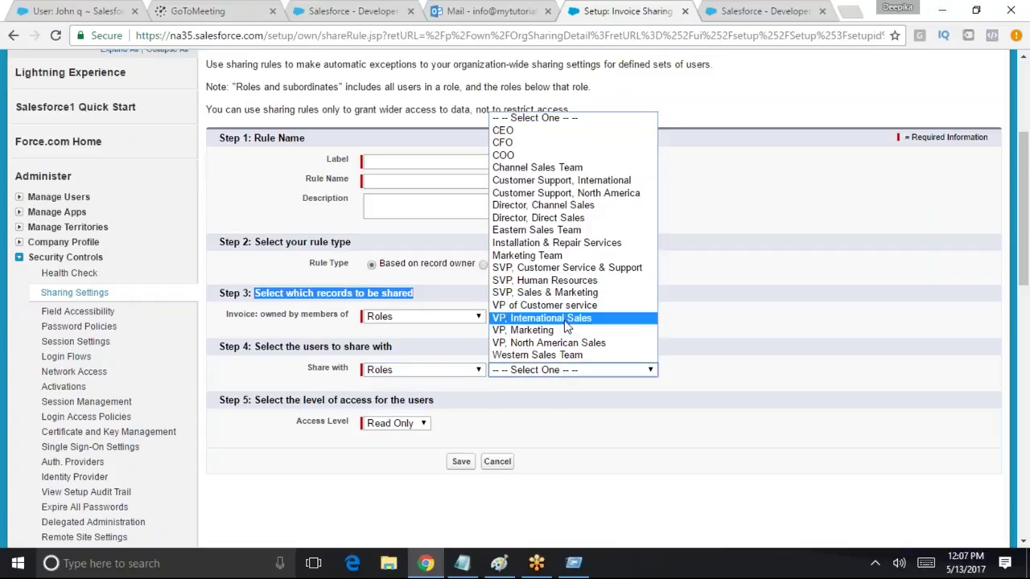
left_click(541, 266)
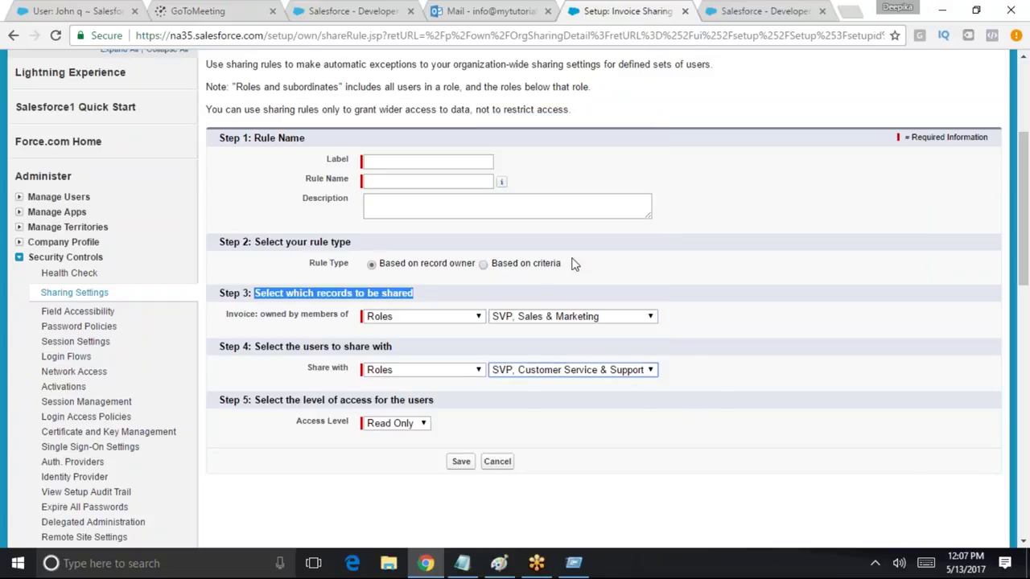
left_click_drag(225, 314, 403, 329)
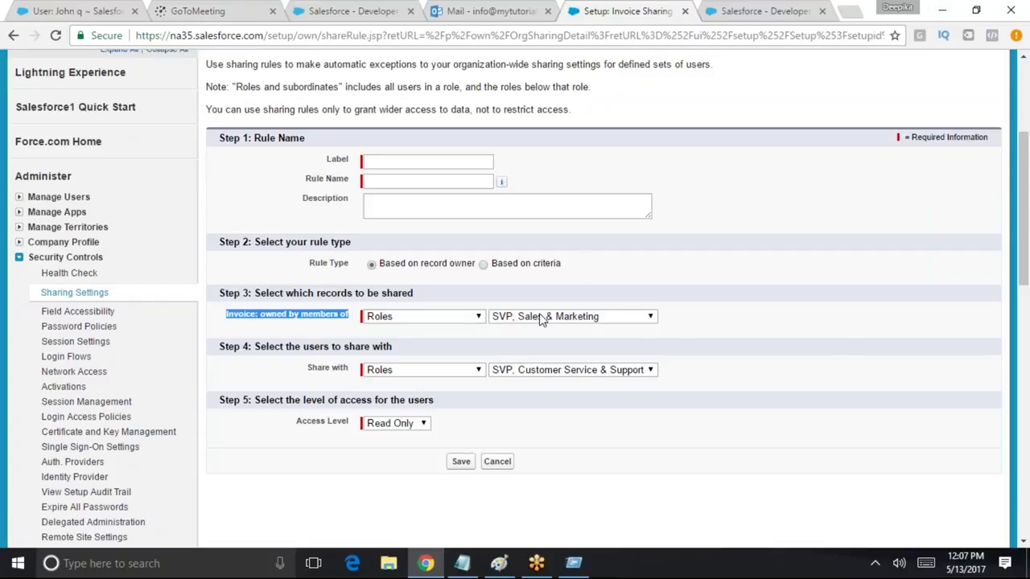
left_click(454, 319)
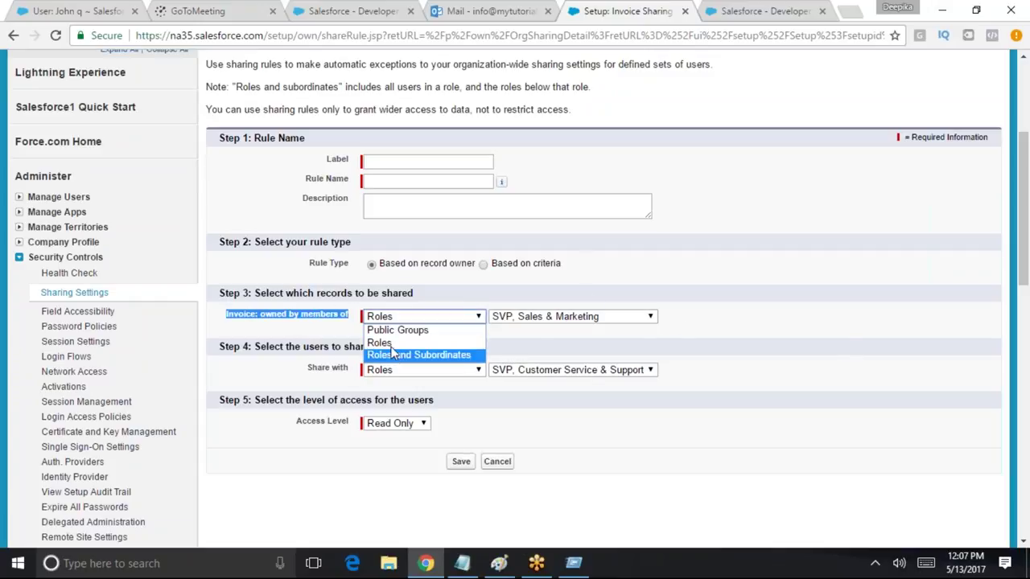
left_click(386, 343)
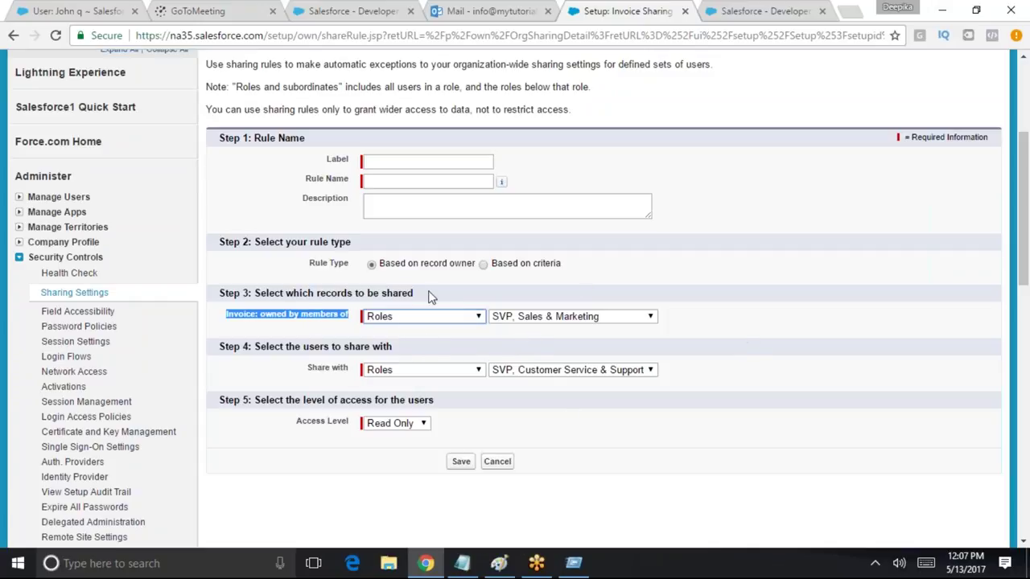
left_click_drag(255, 347, 427, 343)
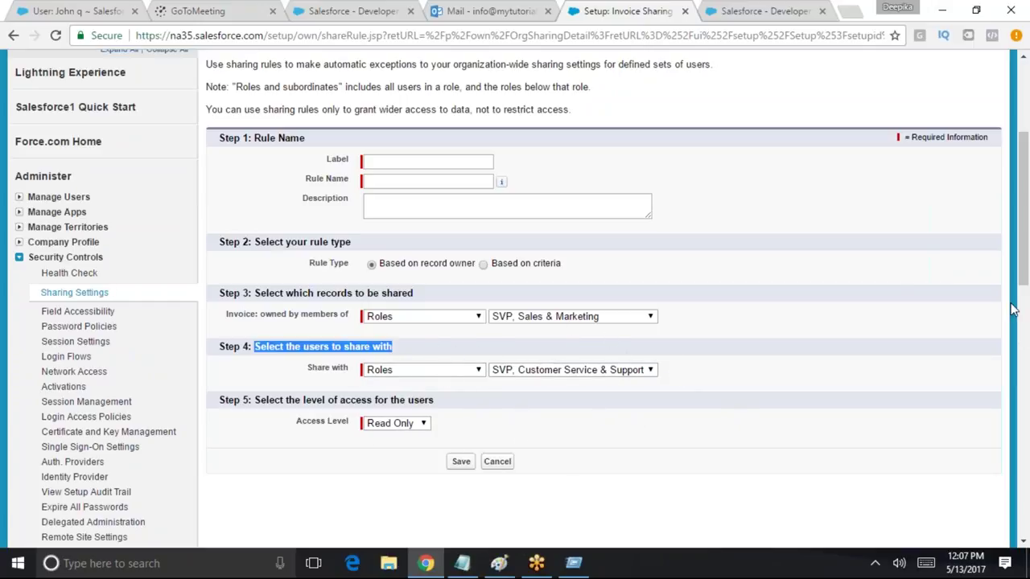
left_click(406, 426)
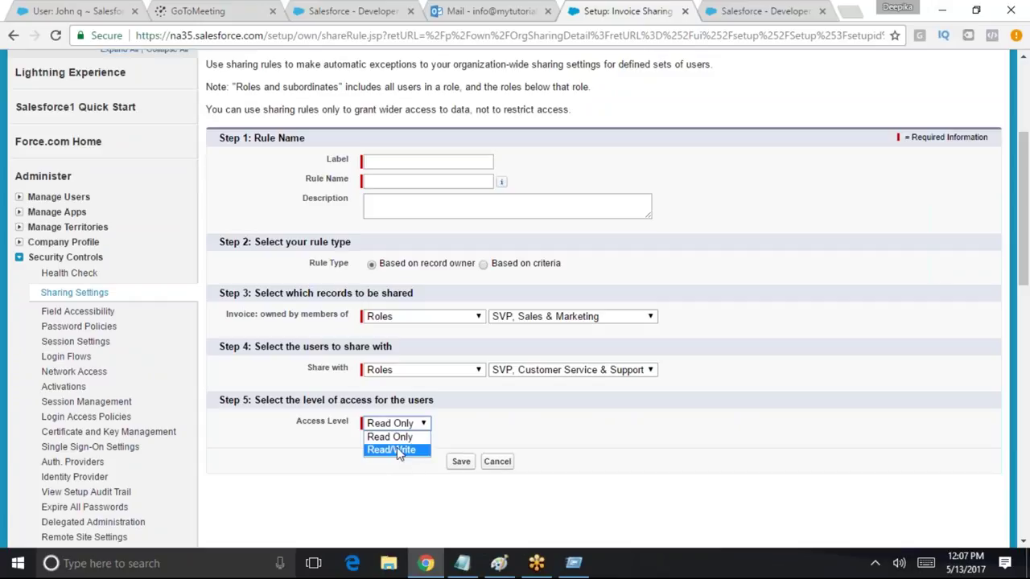
left_click(444, 440)
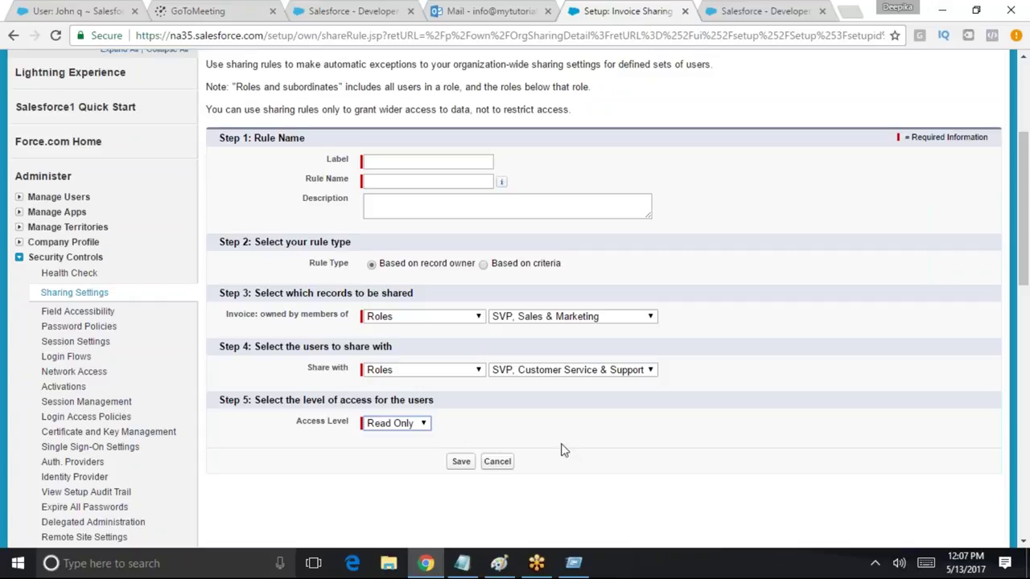
scroll(560, 448, "up", 1)
left_click_drag(212, 142, 722, 141)
left_click_drag(234, 162, 597, 165)
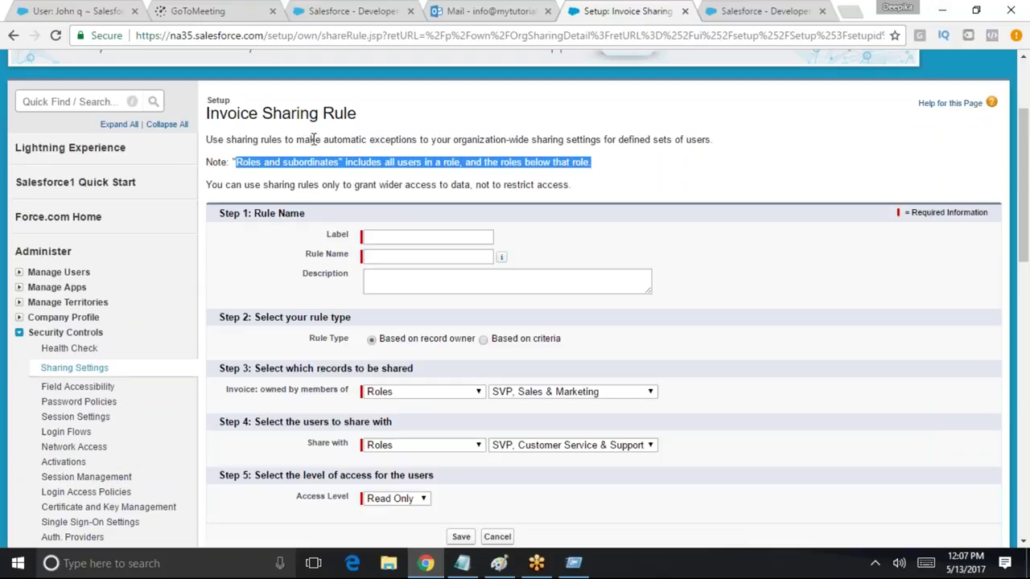
double_click(301, 163)
left_click_drag(206, 184, 537, 200)
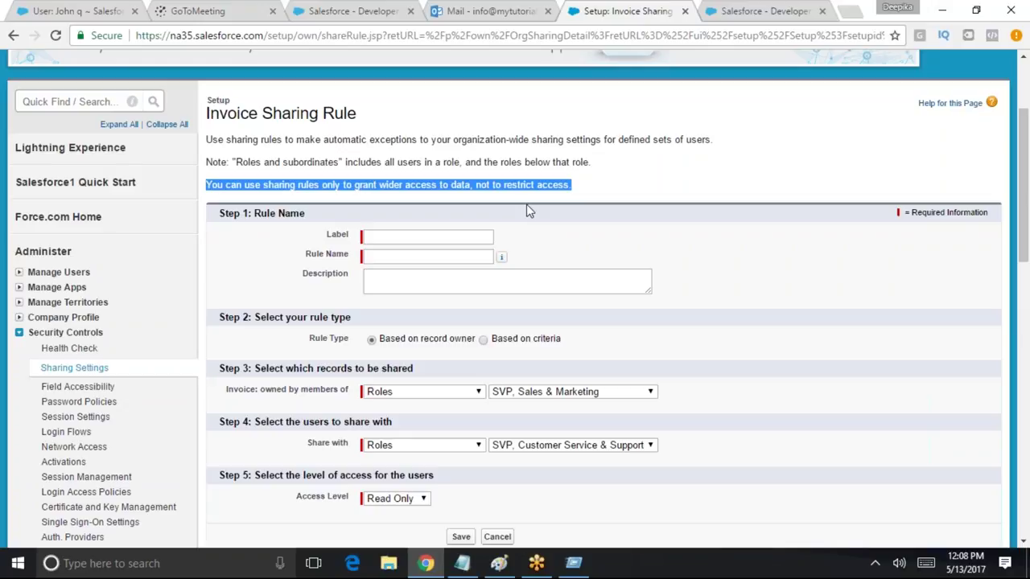
left_click(376, 237)
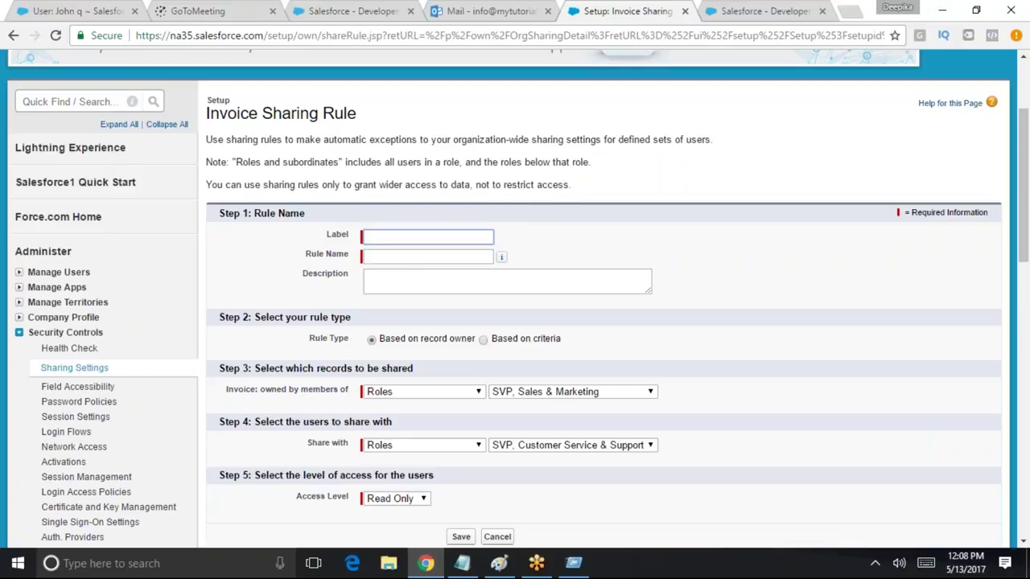
Label the rule 'Invoice Sharing' for sales to customer service, letting Rule Name auto-fill
type("Invoice Sharing SV")
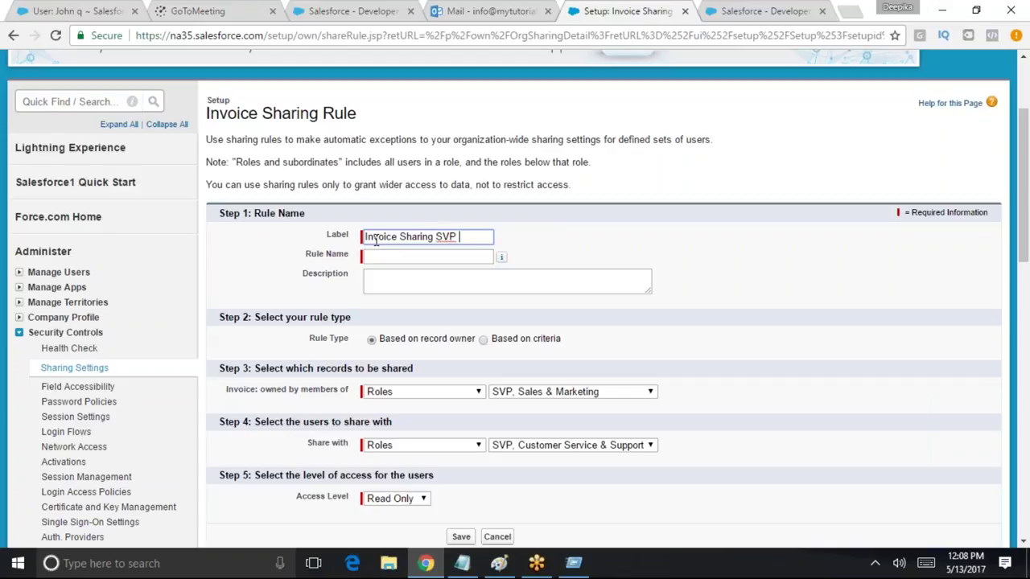
type("P")
key("BackSpace")
key("BackSpace")
key("BackSpace")
key("BackSpace")
type("Salesf")
type("customer servi")
type("ce")
key("Tab")
Save the invoice sharing rule and accept the sharing recalculation notice
scroll(556, 267, "down", 1)
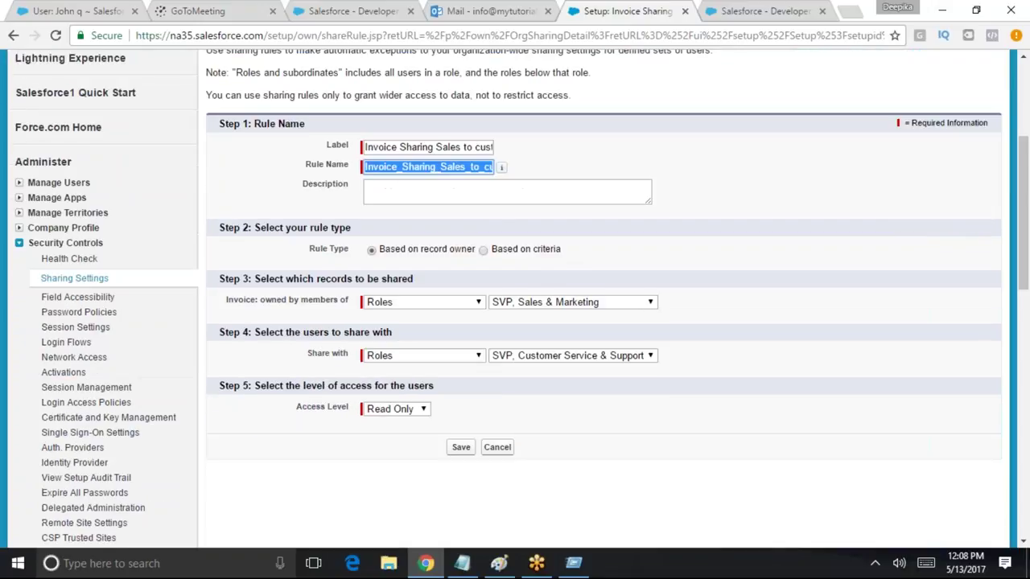
scroll(459, 386, "down", 1)
left_click(459, 386)
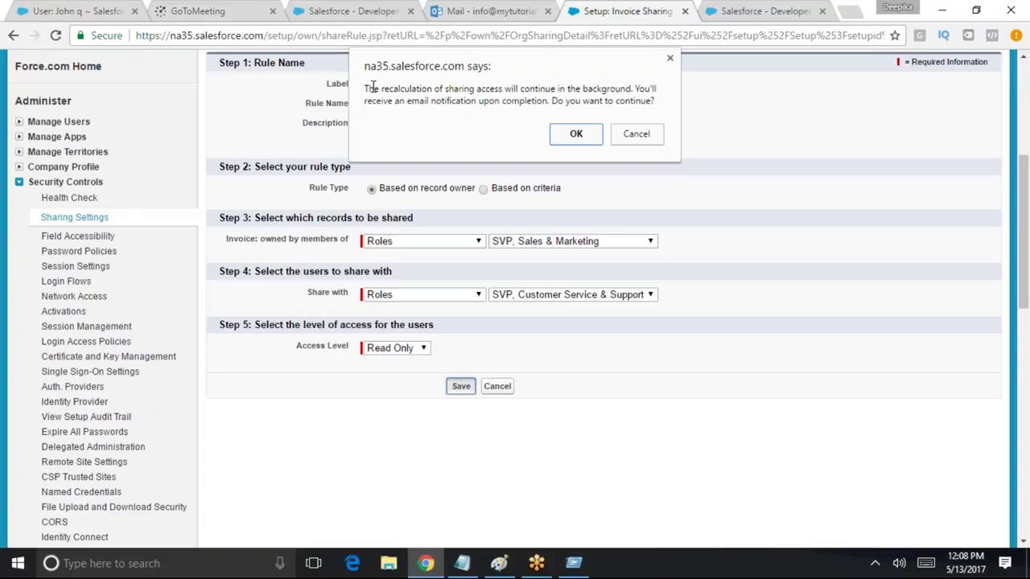
left_click(578, 133)
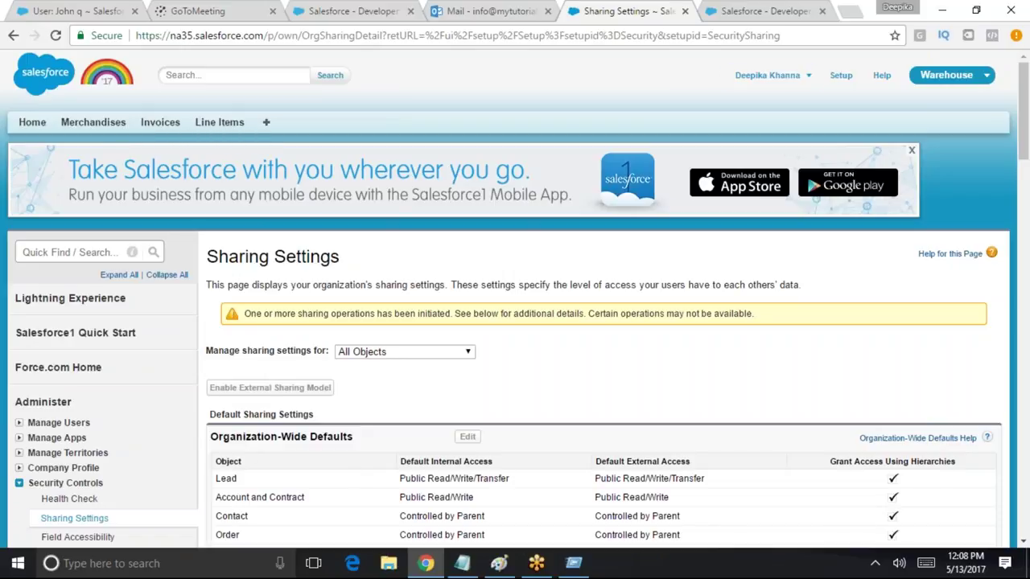
Log out and sign back in with the saved credentials
left_click(767, 74)
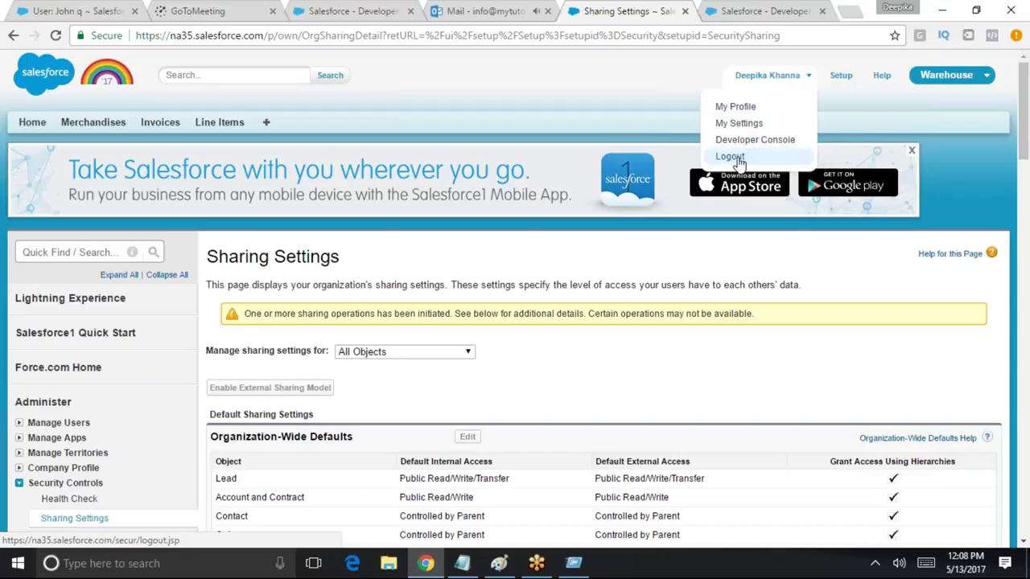
left_click(735, 156)
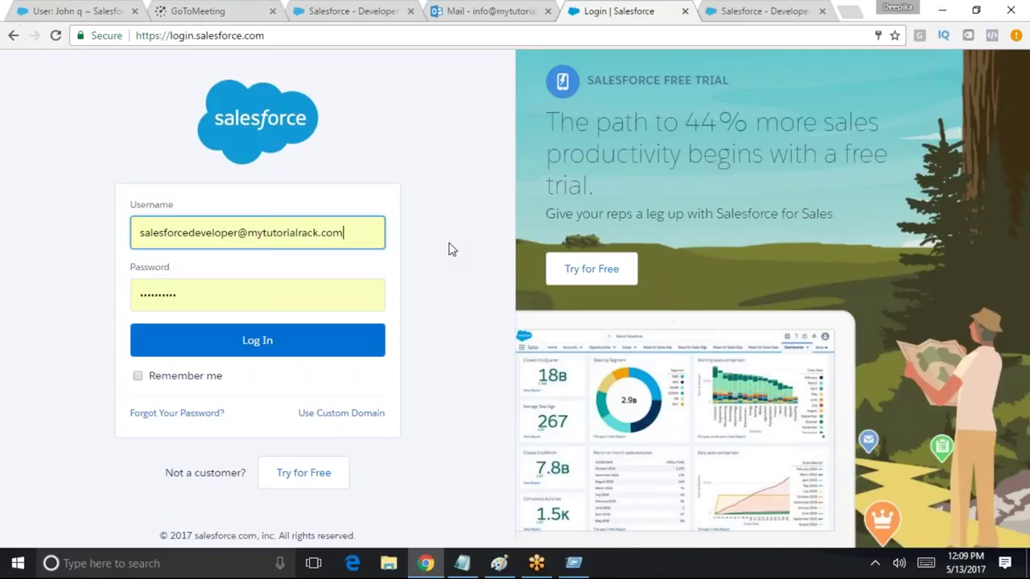
left_click(248, 344)
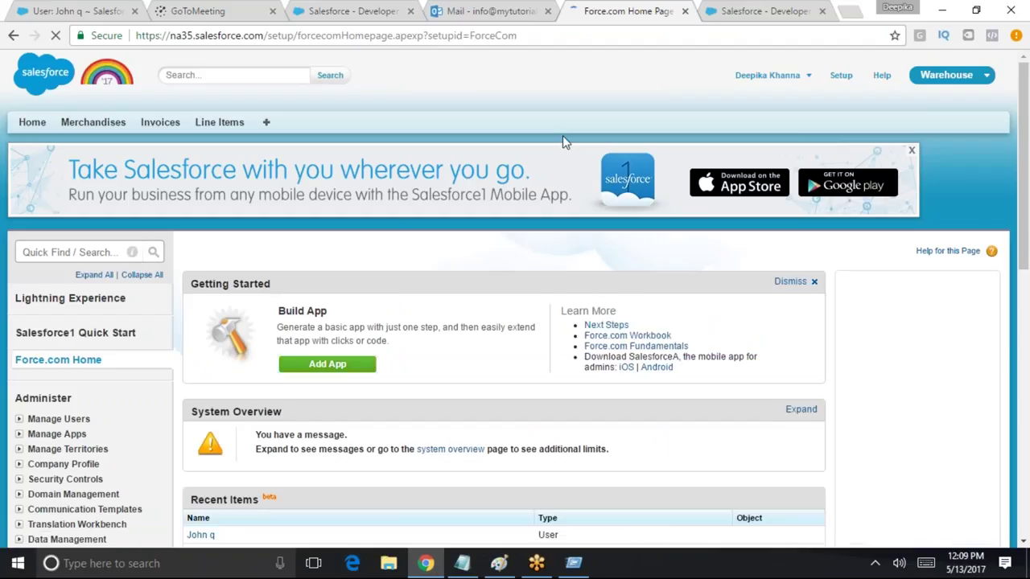
scroll(257, 316, "down", 3)
scroll(584, 303, "up", 2)
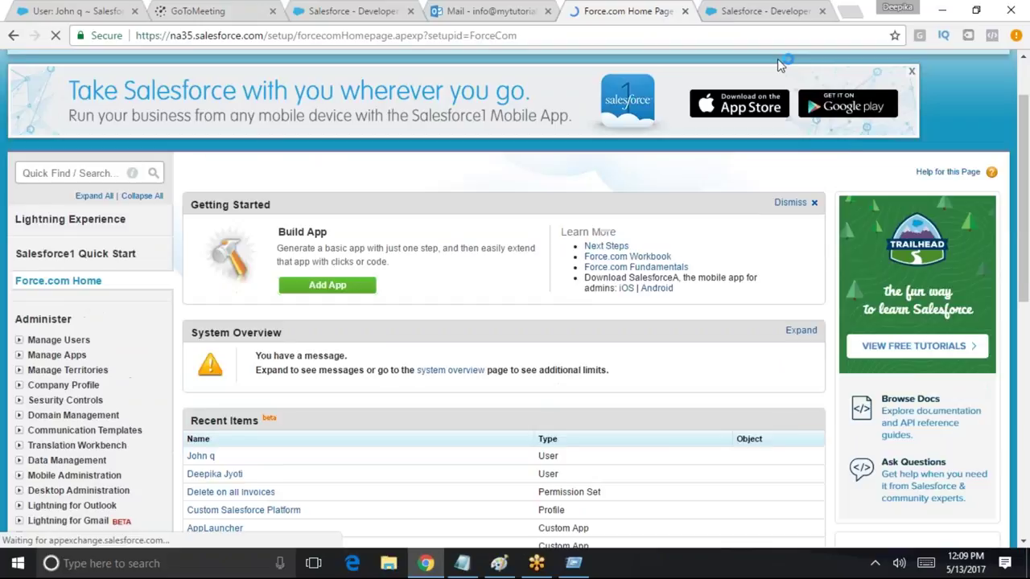
scroll(777, 58, "up", 2)
Log out again and sign in under a different saved username
left_click(767, 74)
left_click(748, 155)
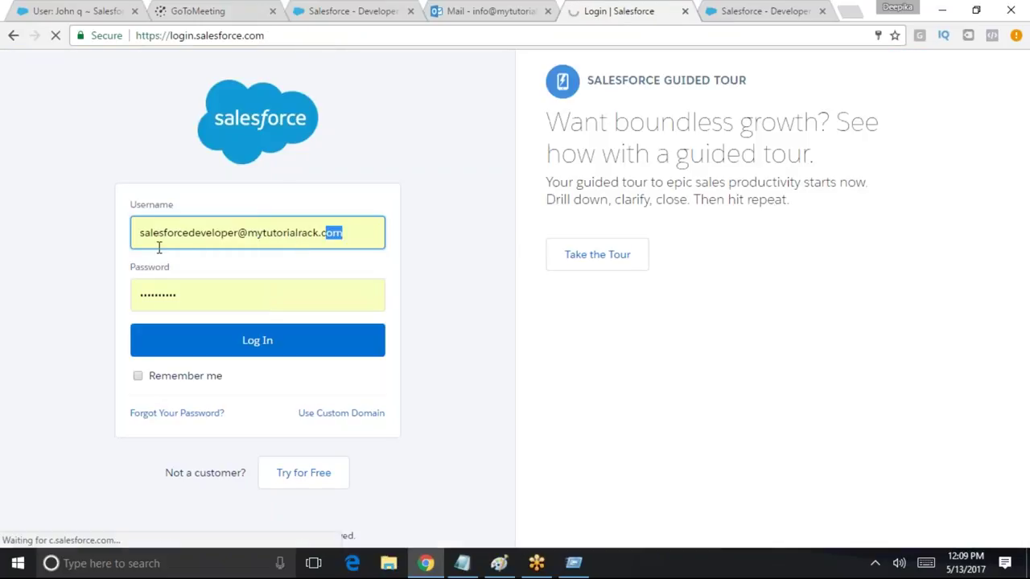
key("ctrl+a")
type("sa")
key("BackSpace")
key("BackSpace")
type("jy")
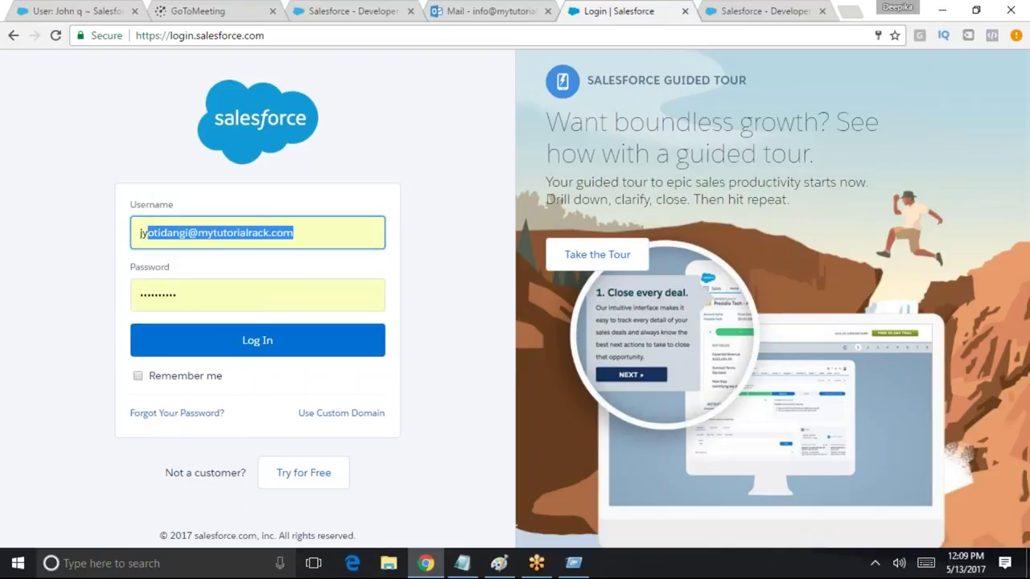
left_click(193, 259)
left_click(276, 348)
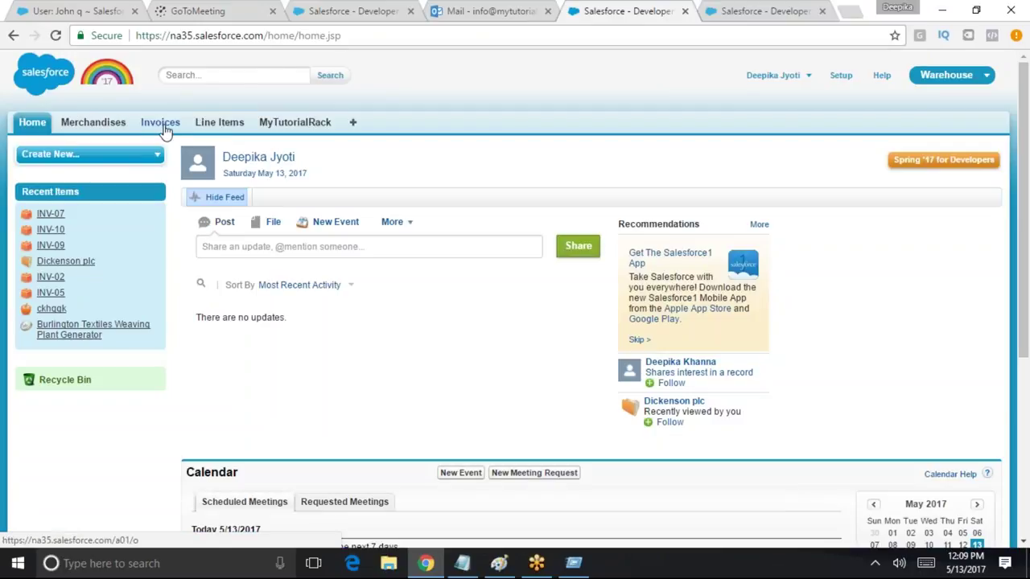
View the Invoices tab, then log this user out
left_click(168, 131)
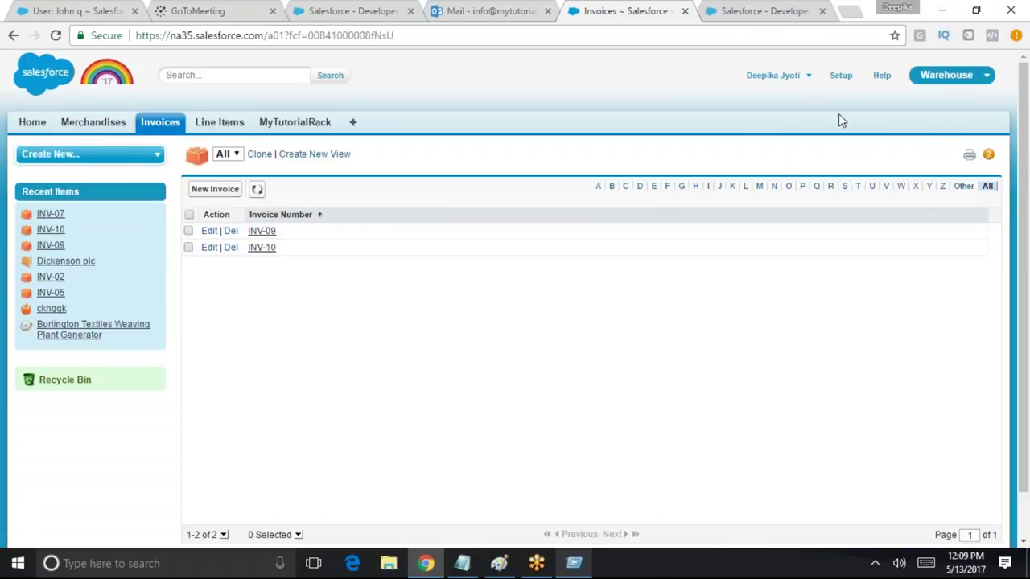
left_click(802, 76)
left_click(772, 133)
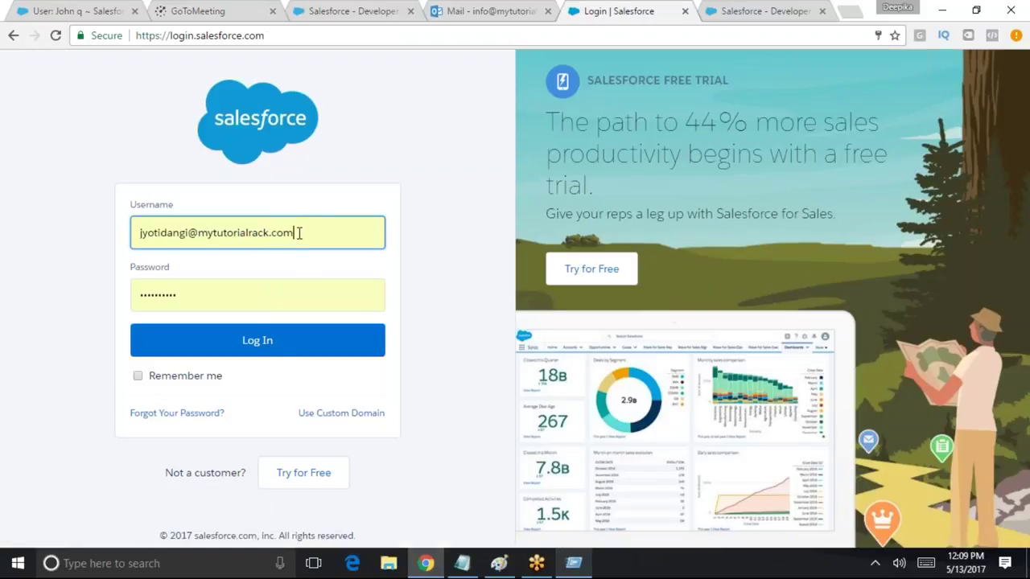
Sign in as the sharing recipient and list All invoices, showing INV-07 to INV-10
left_click_drag(296, 233, 121, 230)
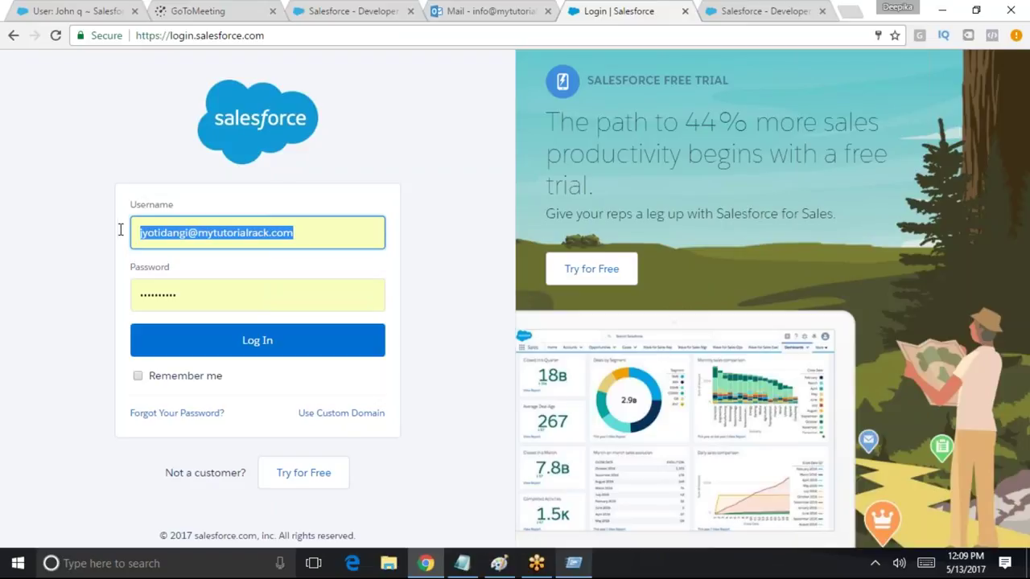
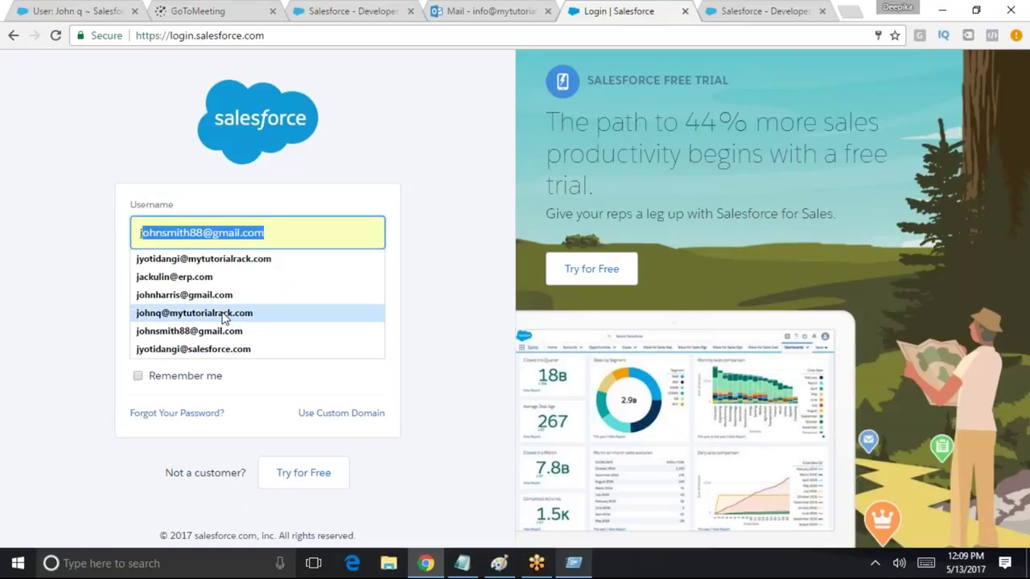
left_click(161, 313)
left_click(244, 340)
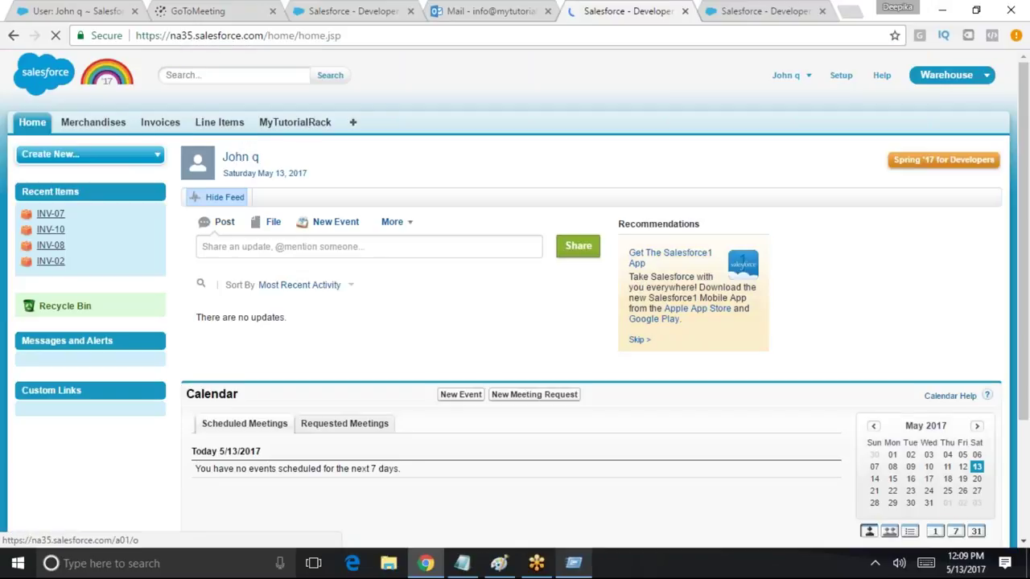
left_click(160, 122)
left_click(259, 197)
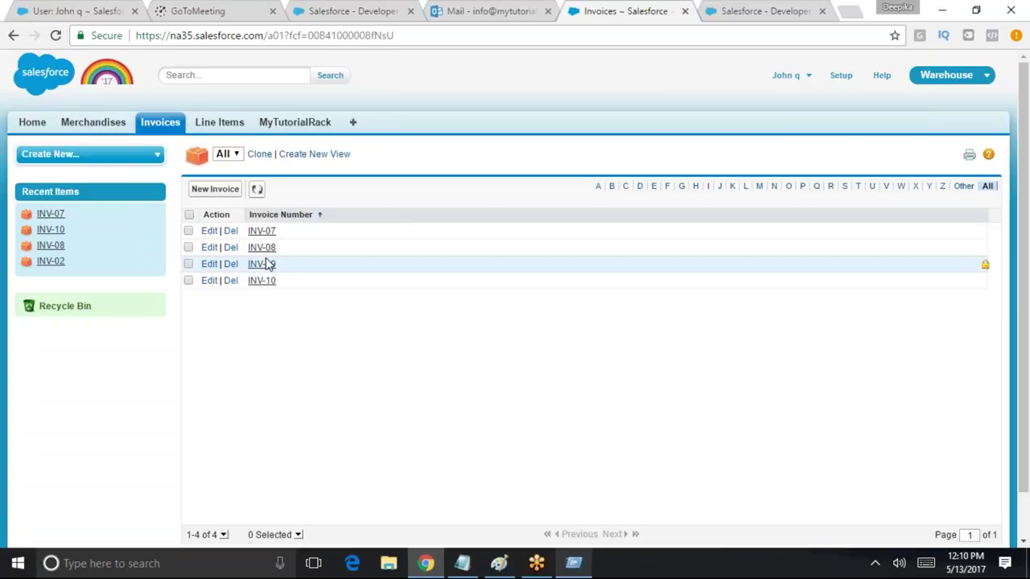
Open invoice INV-09 and try to edit it, reaching the Insufficient Privileges page
left_click(268, 264)
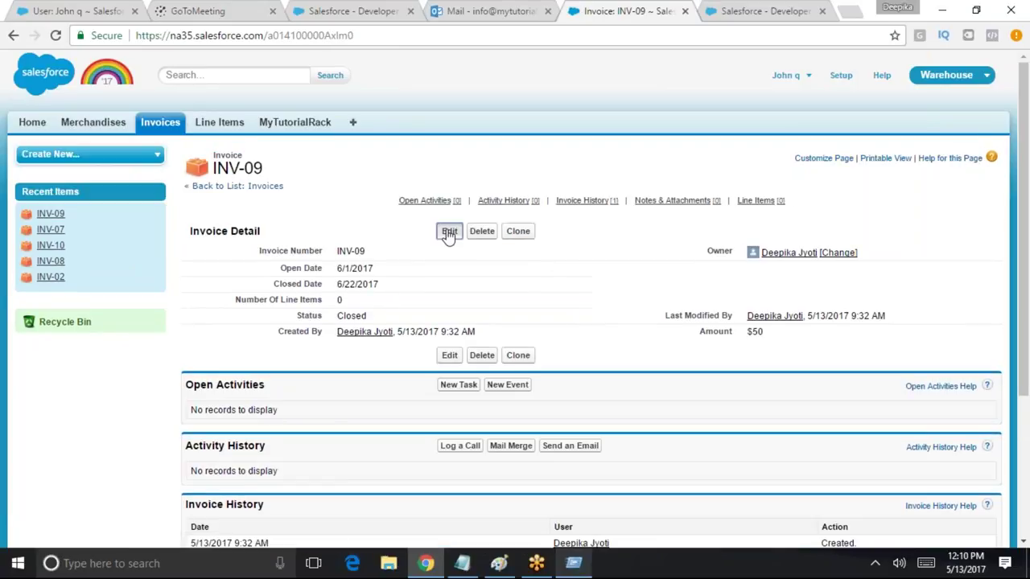
left_click(449, 232)
key("ctrl+a")
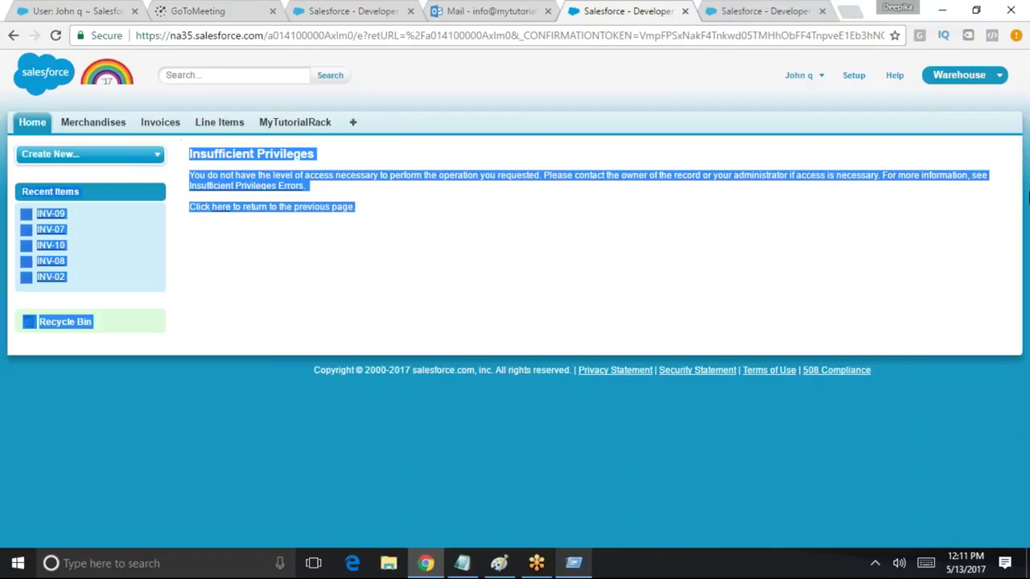
Go to Setup and log the test user out
left_click(856, 76)
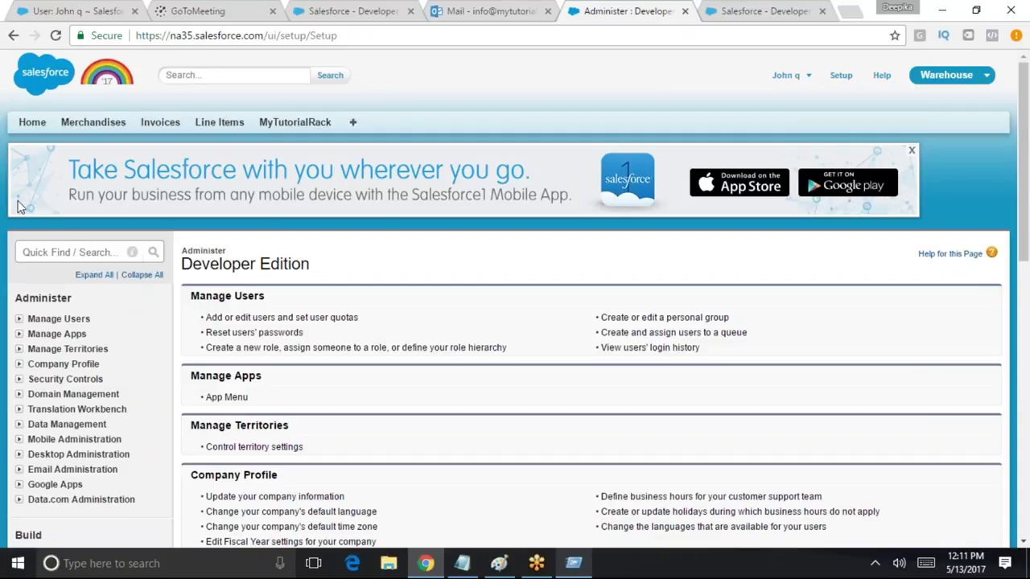
left_click(59, 251)
left_click(787, 75)
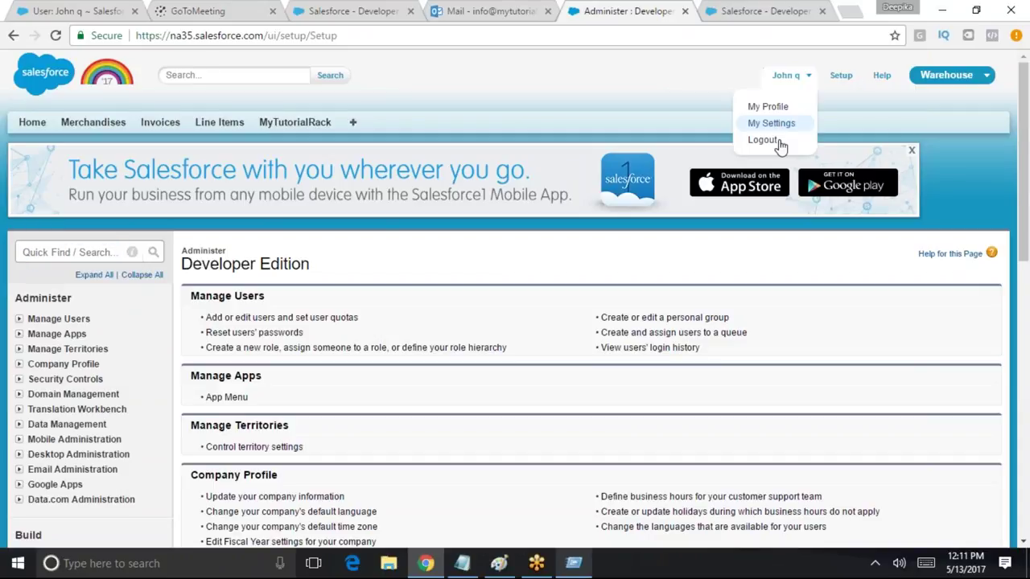
left_click(774, 143)
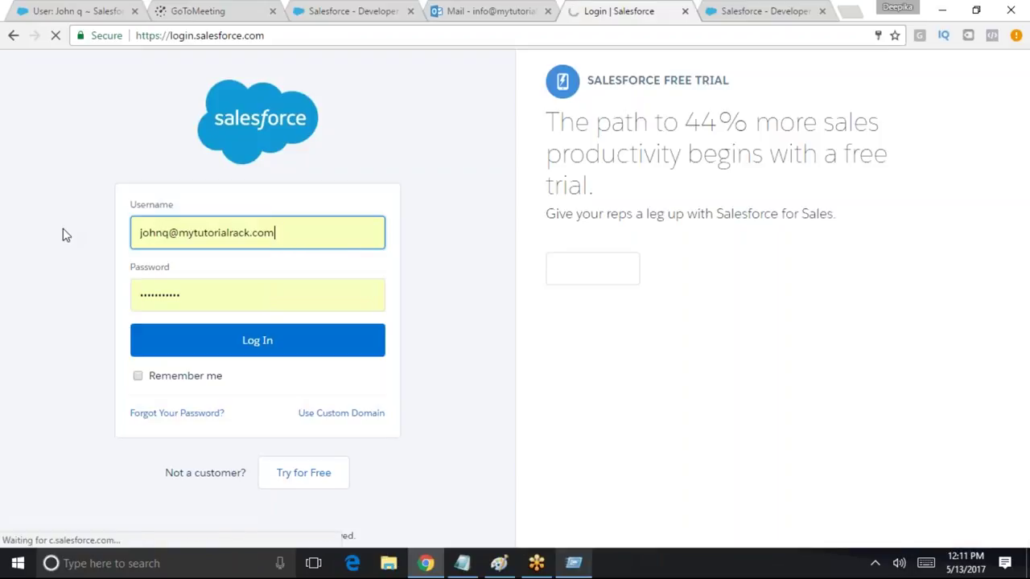
Log in with the admin username and filter Setup Quick Find by 'public'
left_click(242, 232)
type("salesforcedeveloper")
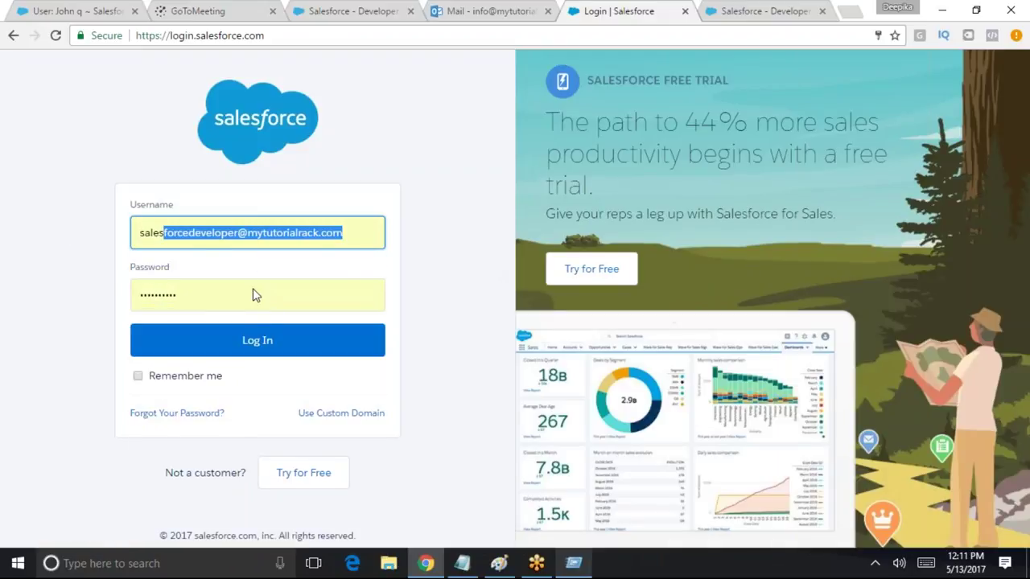
left_click(265, 340)
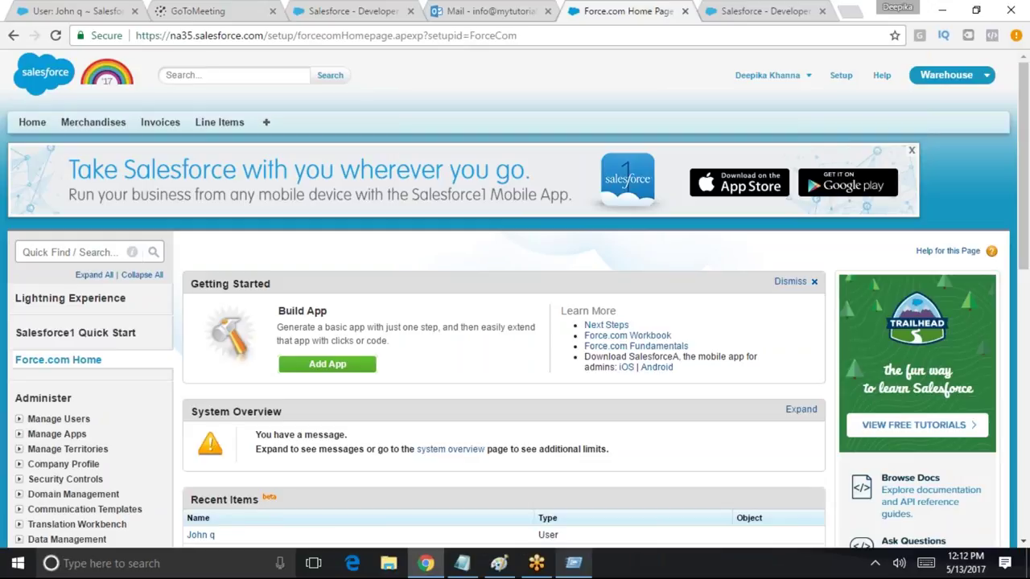
left_click(79, 250)
type("public")
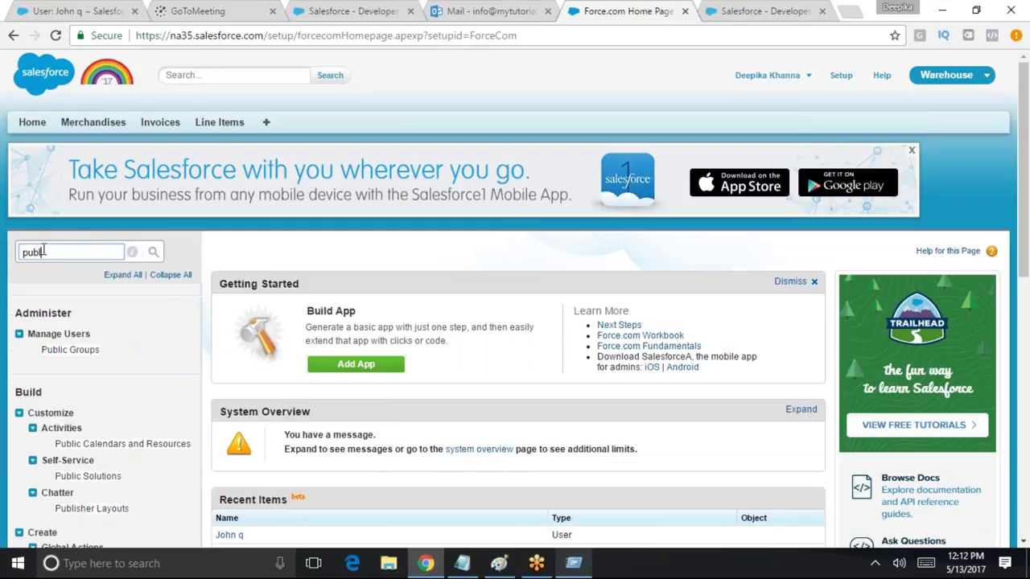
Open Setup's empty Public Groups page, review its description, and start a new group
left_click(69, 351)
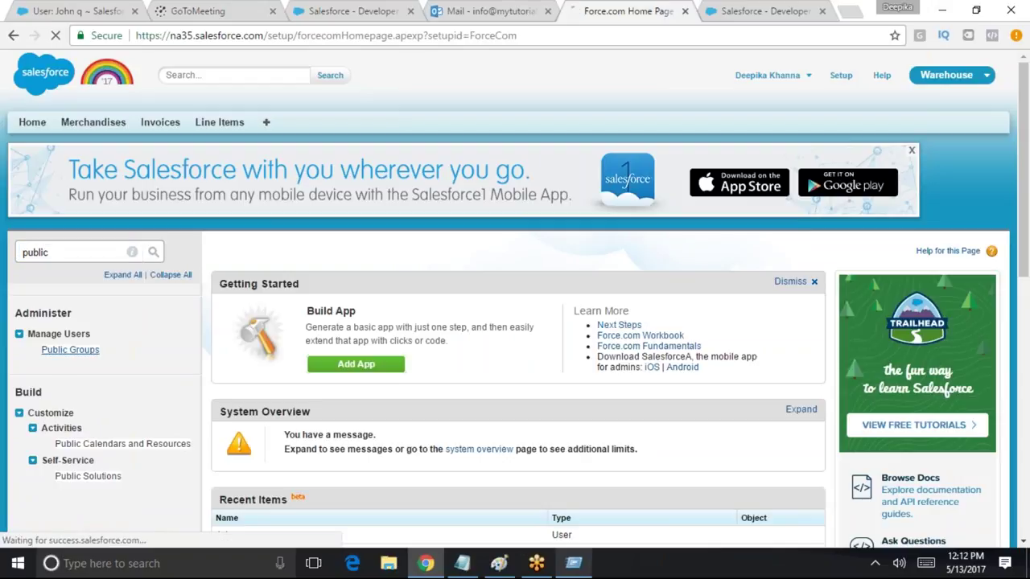
scroll(194, 202, "down", 2)
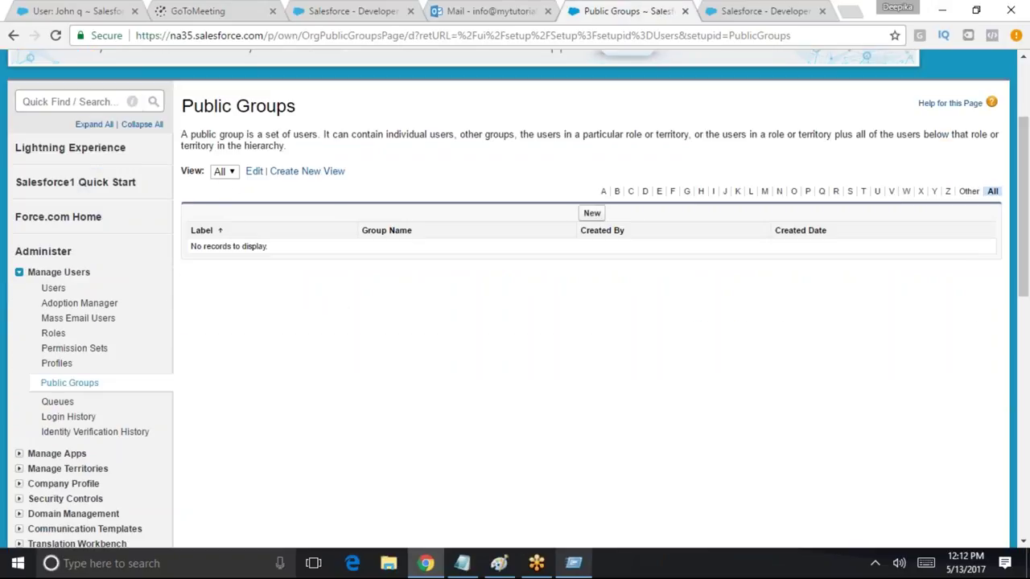
left_click_drag(184, 137, 488, 136)
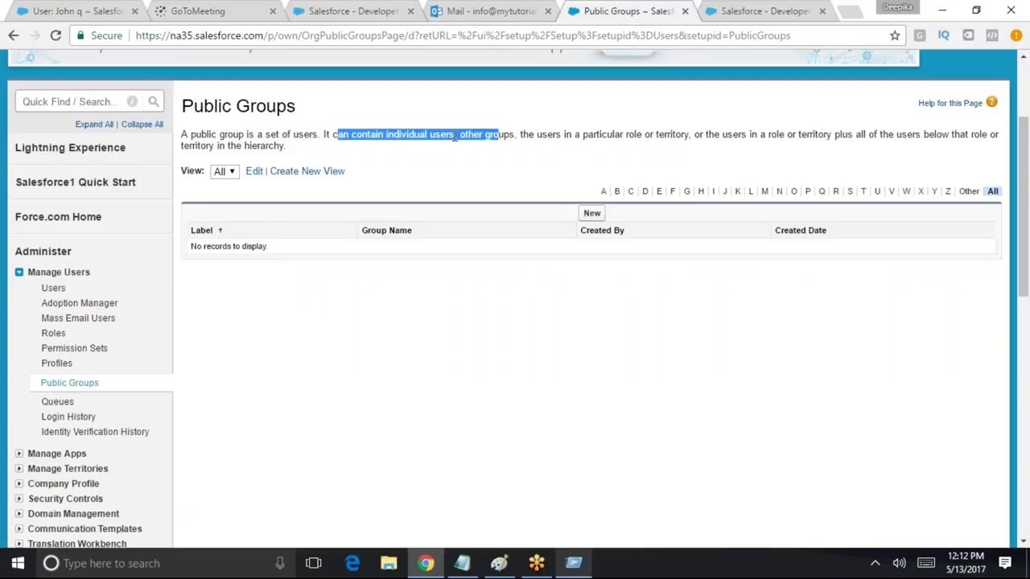
double_click(444, 134)
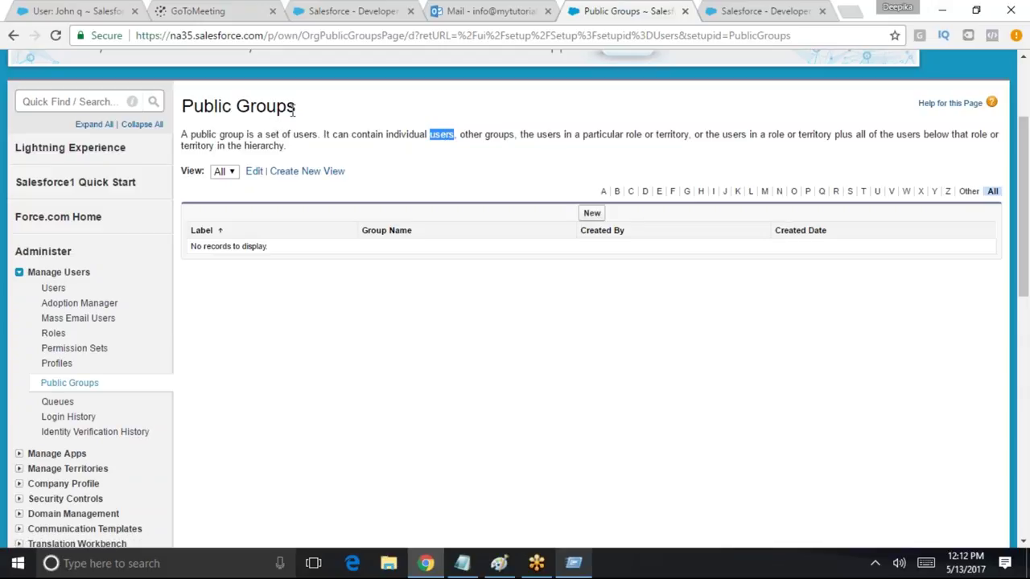
left_click_drag(296, 106, 204, 107)
scroll(499, 255, "up", 2)
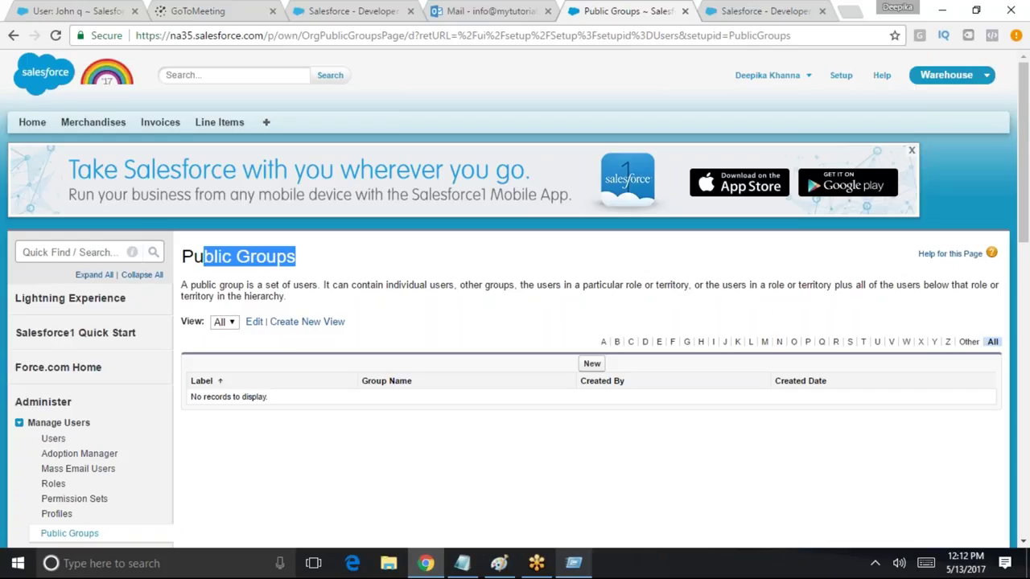
left_click(585, 364)
Add the roles SVP, Customer Service & Support and SVP, Human Resources as members
scroll(588, 382, "down", 2)
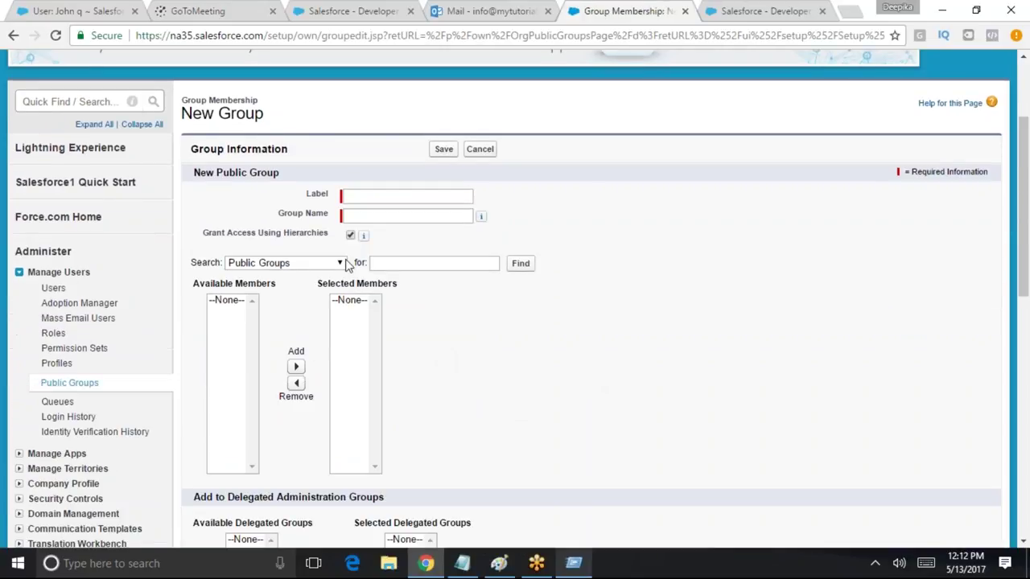
left_click(264, 265)
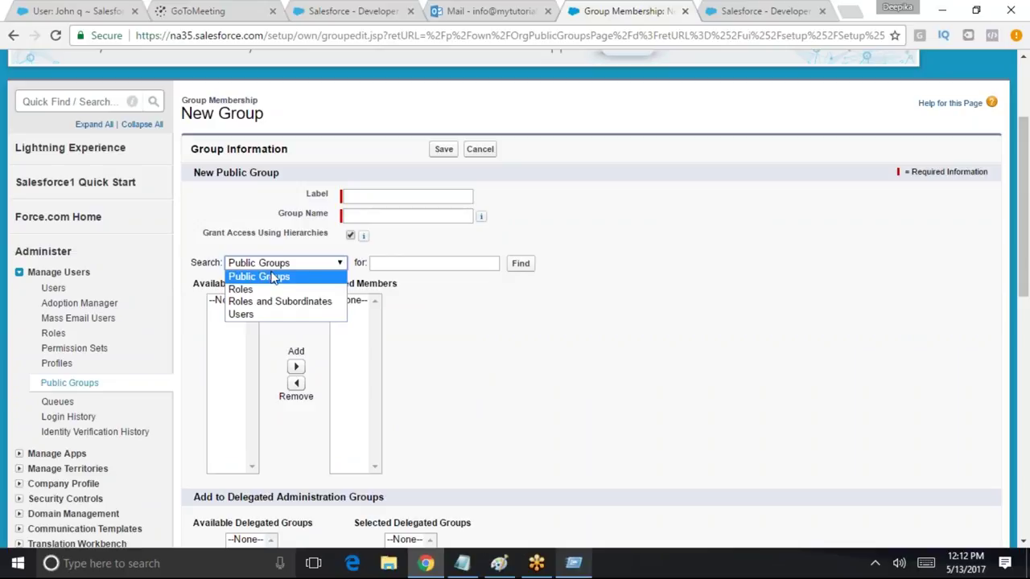
left_click(266, 289)
mouse_move(384, 324)
left_mouse_down()
mouse_move(391, 395)
mouse_move(394, 328)
left_mouse_up()
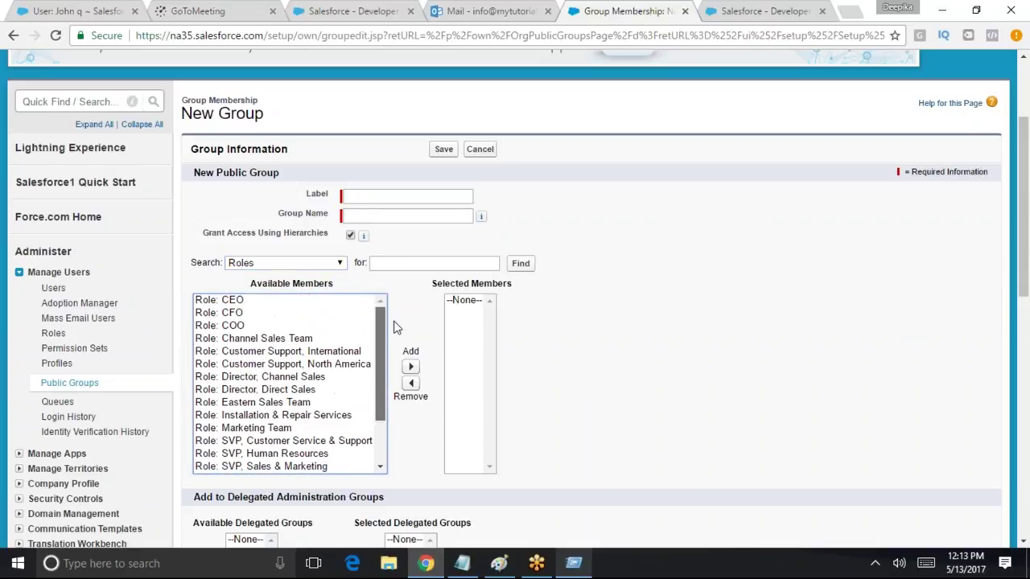
left_click(312, 441)
left_click(410, 367)
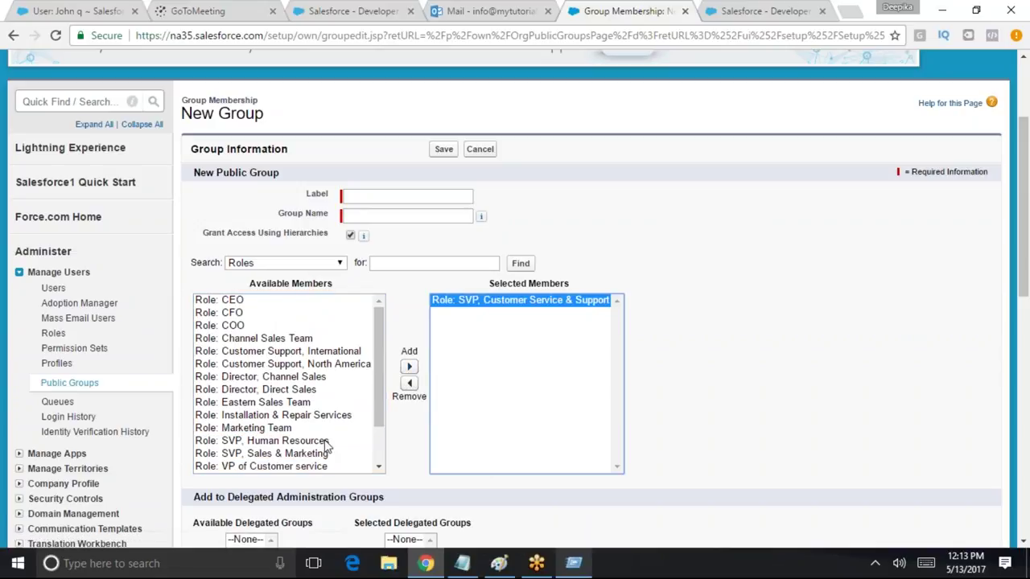
left_click(314, 441)
left_click(408, 366)
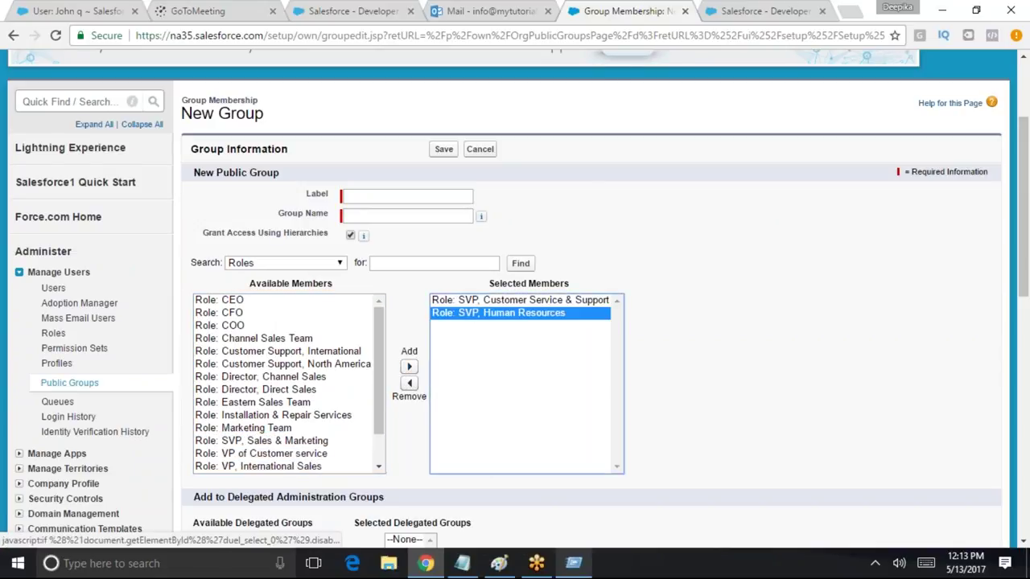
Add SVP, Sales & Marketing under Roles and Subordinates as a member
left_click(286, 265)
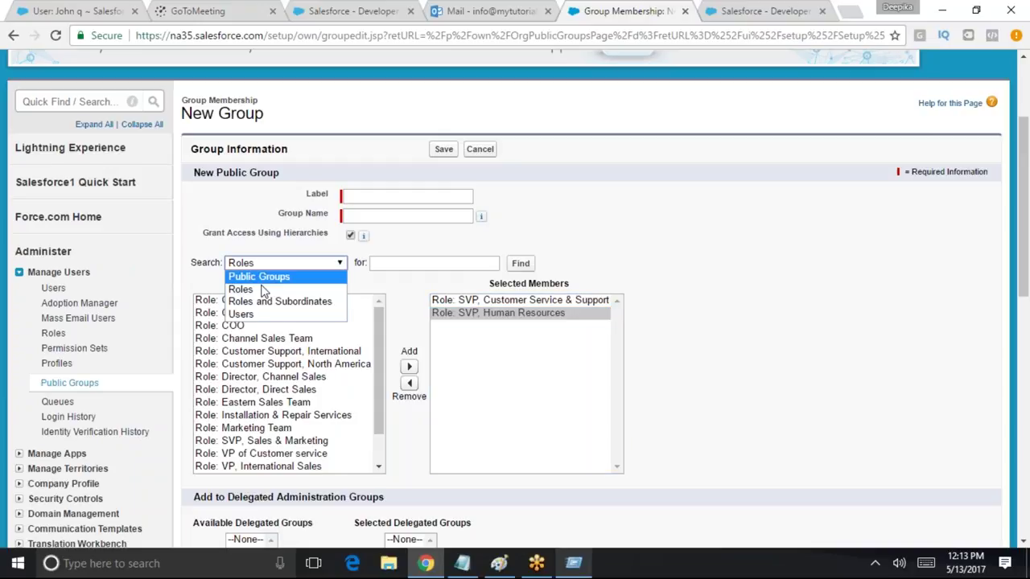
left_click(255, 303)
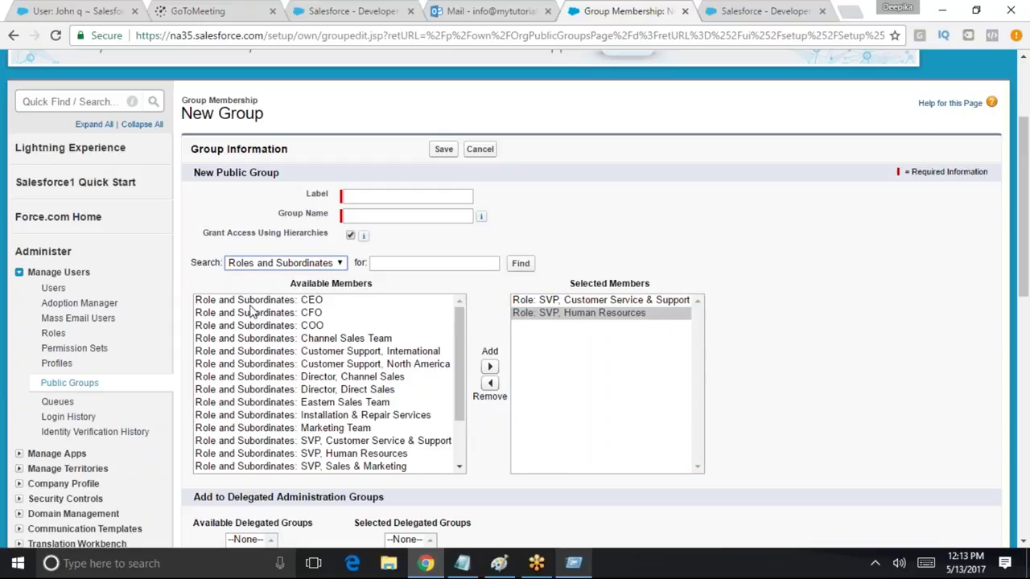
left_click(304, 405)
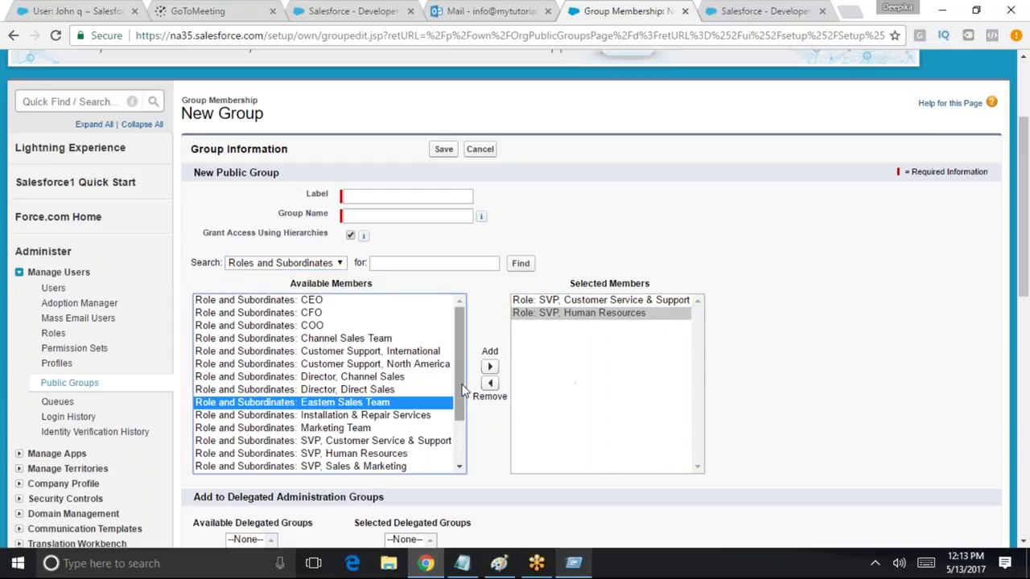
scroll(464, 391, "down", 1)
left_click(384, 431)
left_click(490, 368)
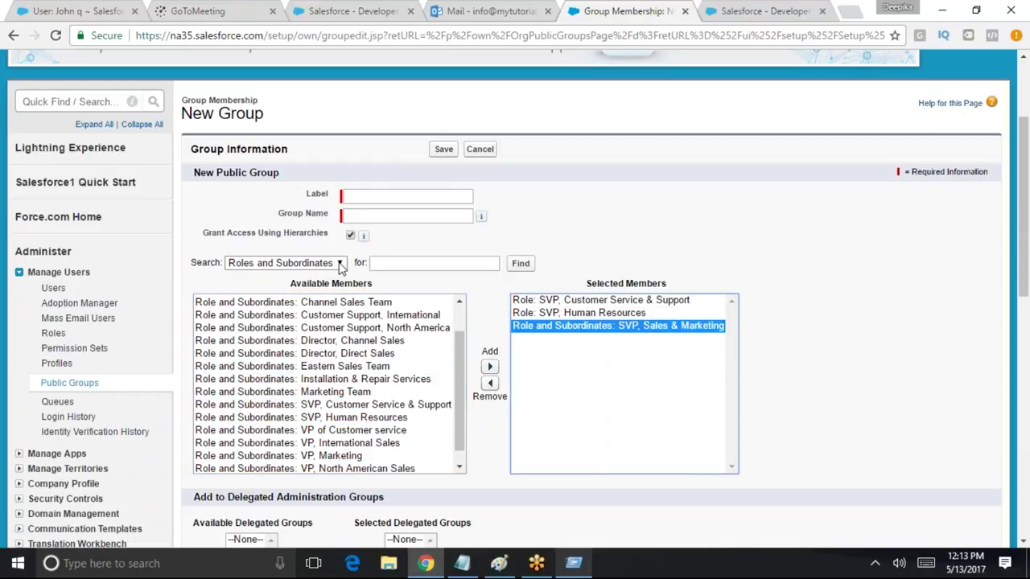
Add the test user from the Users list as a group member
left_click(279, 263)
left_click(262, 315)
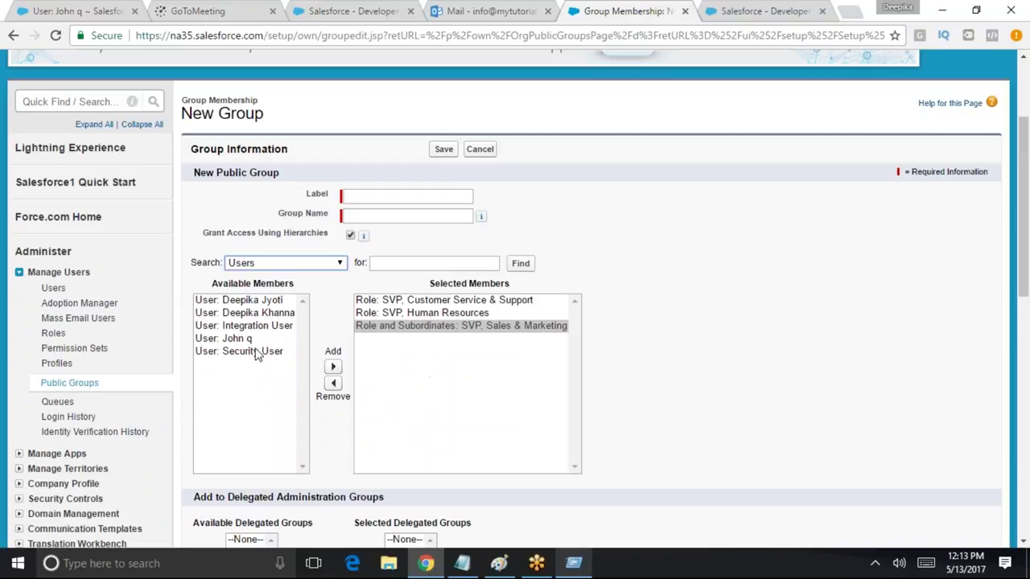
left_click(252, 338)
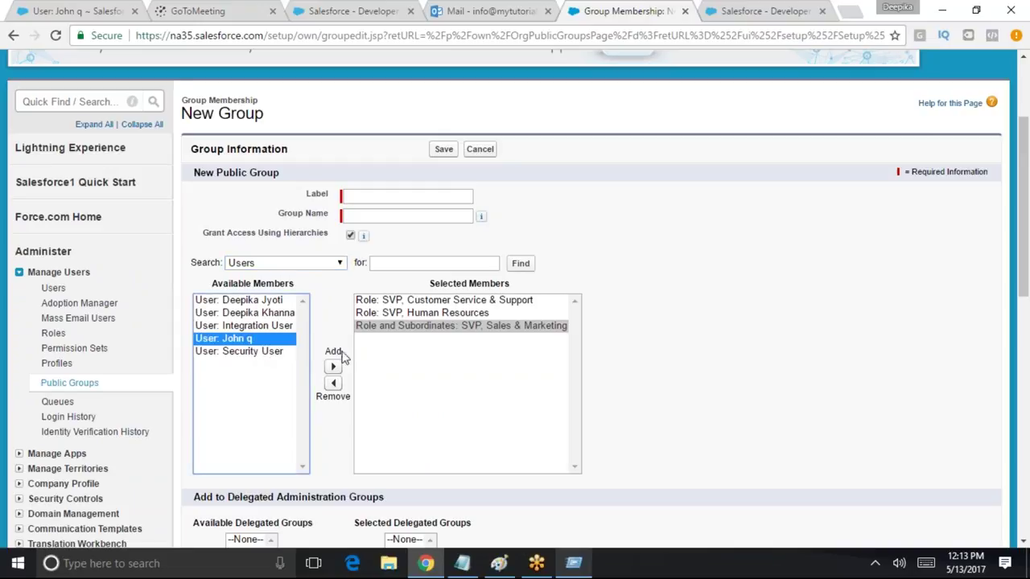
left_click(333, 367)
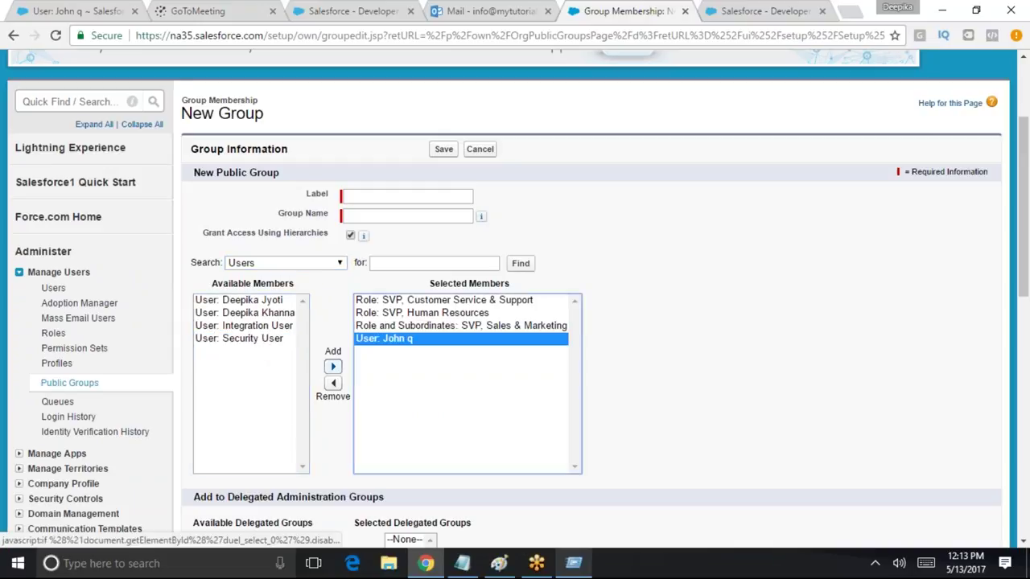
left_click(313, 275)
left_click(296, 264)
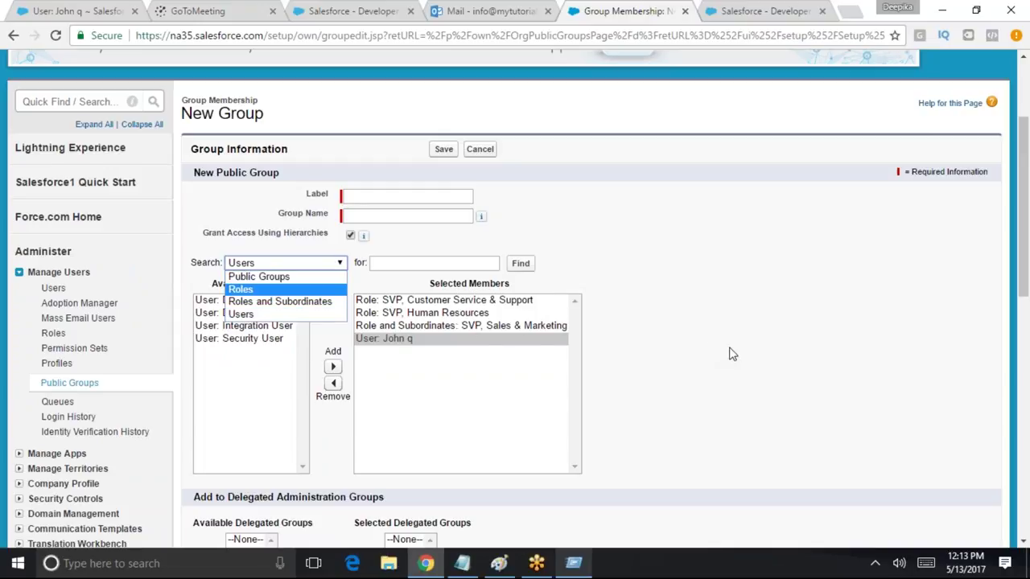
scroll(863, 344, "down", 2)
scroll(789, 332, "down", 3)
scroll(788, 335, "up", 6)
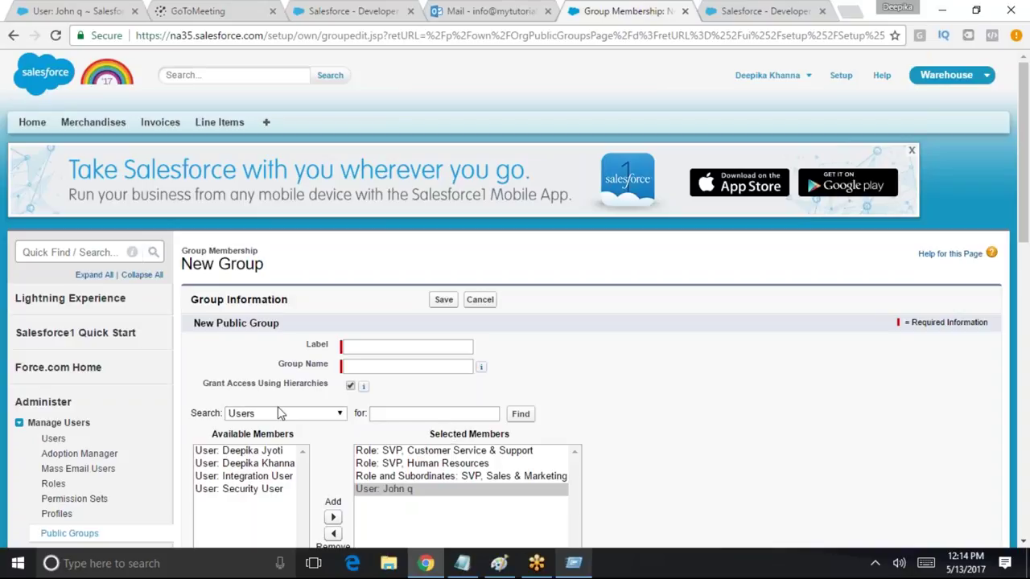
scroll(648, 491, "down", 1)
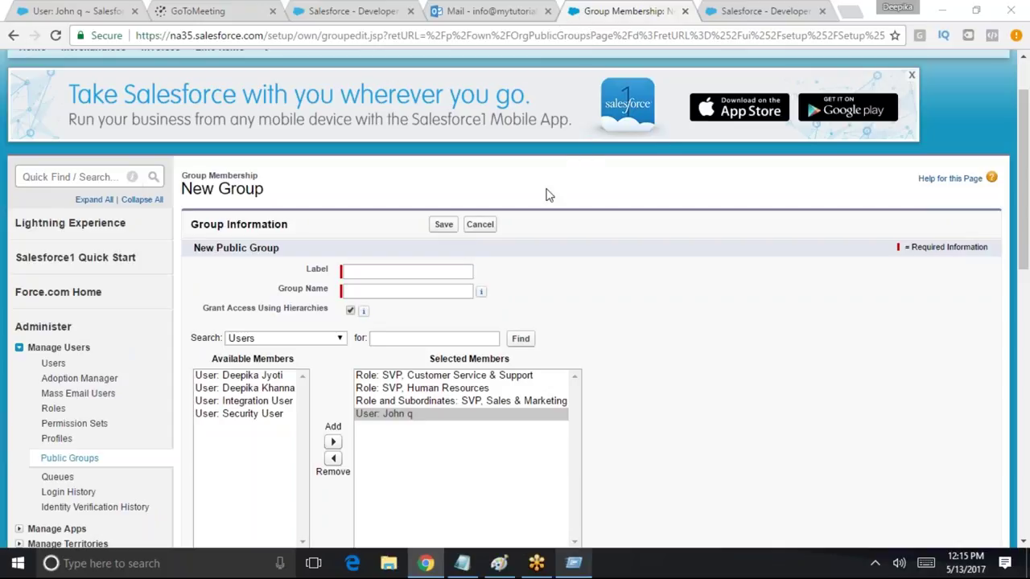
Open Sharing Settings by filtering Setup Quick Find for 'sharing'
left_click(112, 173)
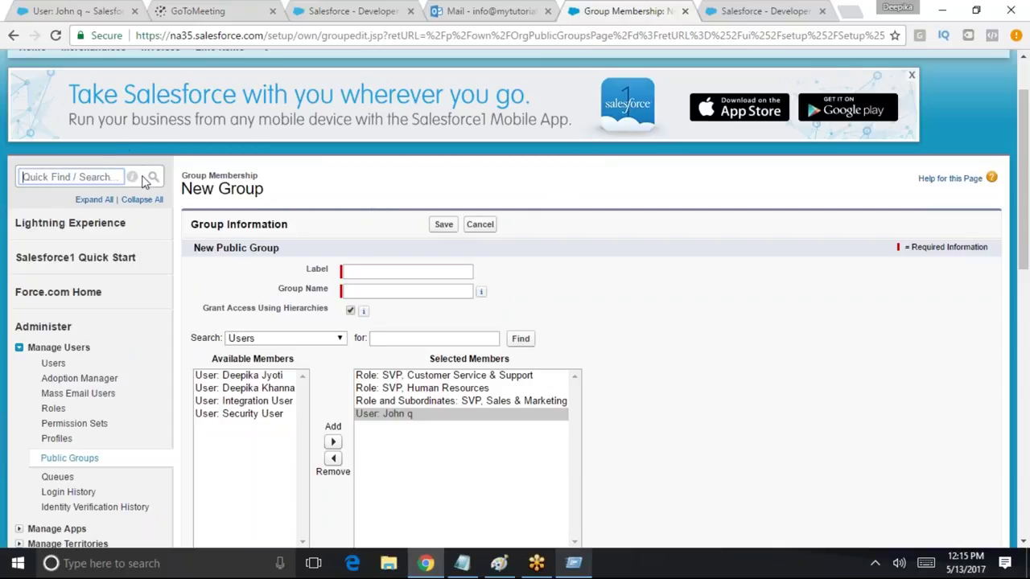
type("sharing")
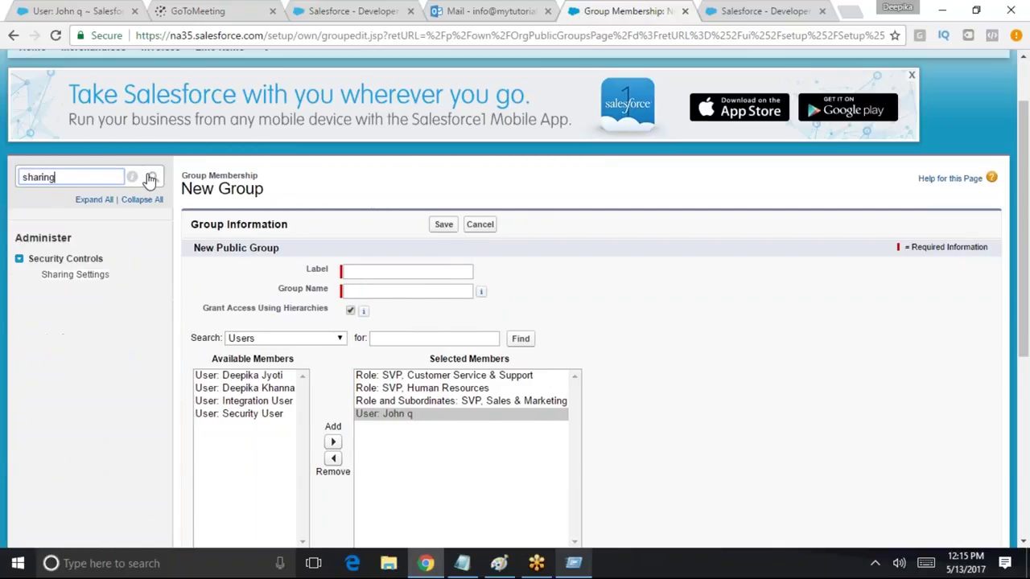
scroll(900, 170, "up", 1)
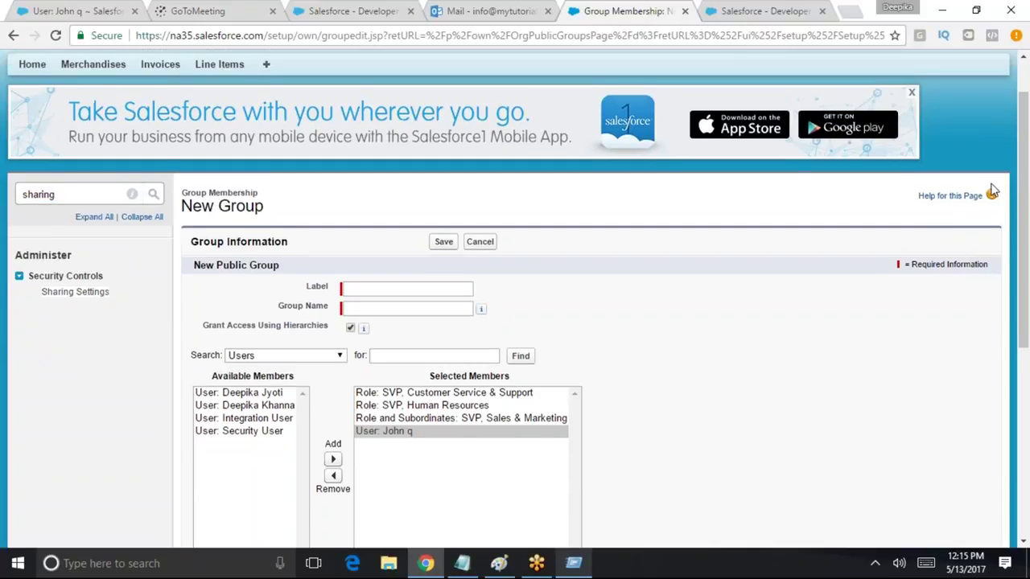
left_click(840, 75)
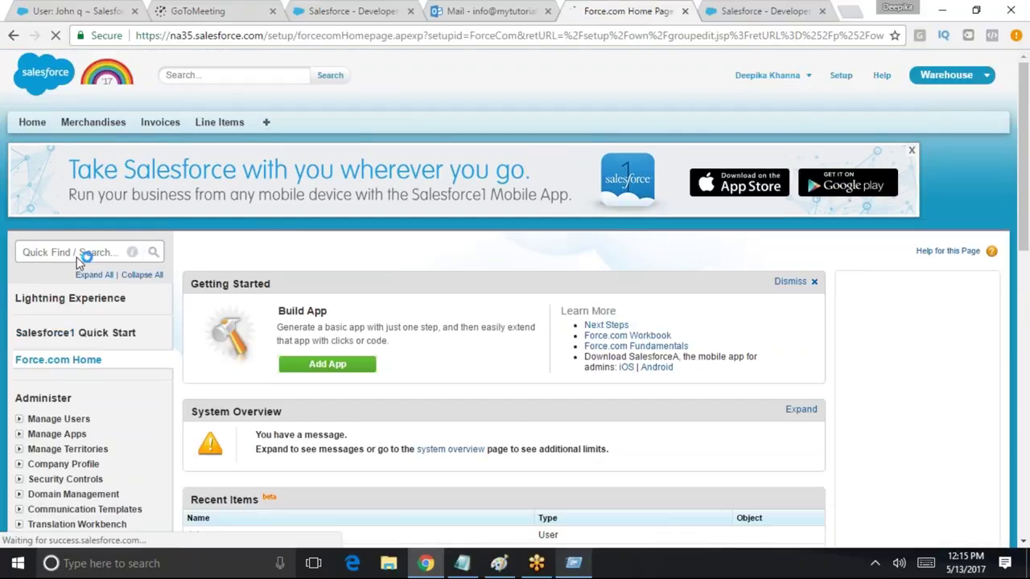
left_click(77, 256)
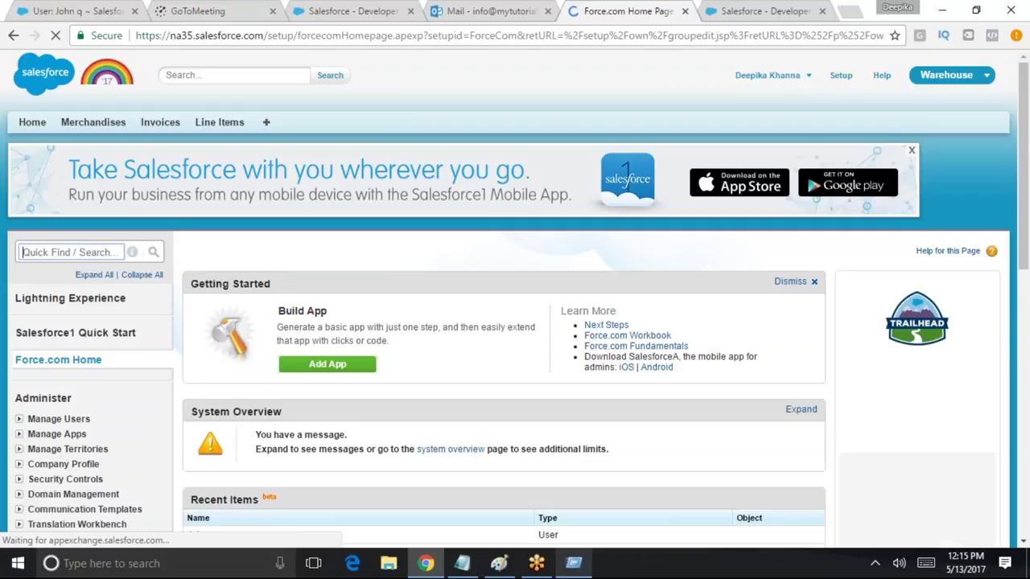
type("sharing")
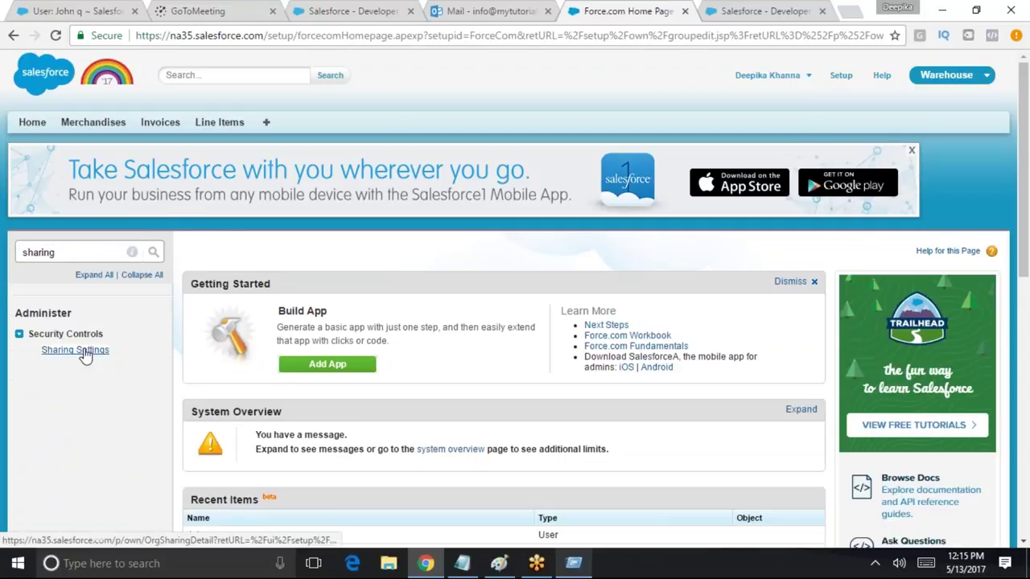
left_click(81, 350)
Start a new rule under Invoice Sharing Rules
scroll(489, 334, "down", 2)
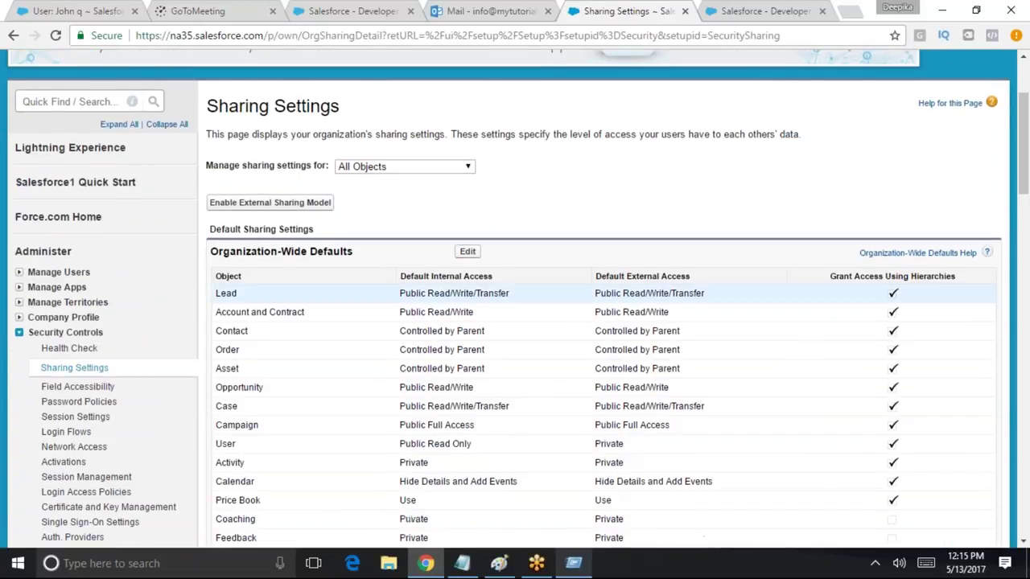
scroll(635, 313, "up", 2)
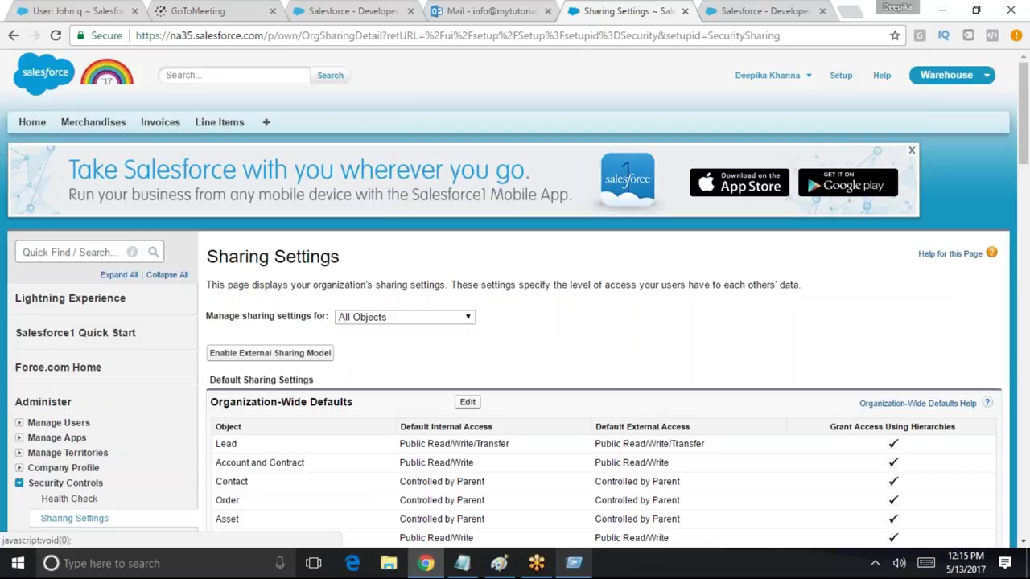
left_click_drag(1024, 121, 1027, 499)
left_click(468, 372)
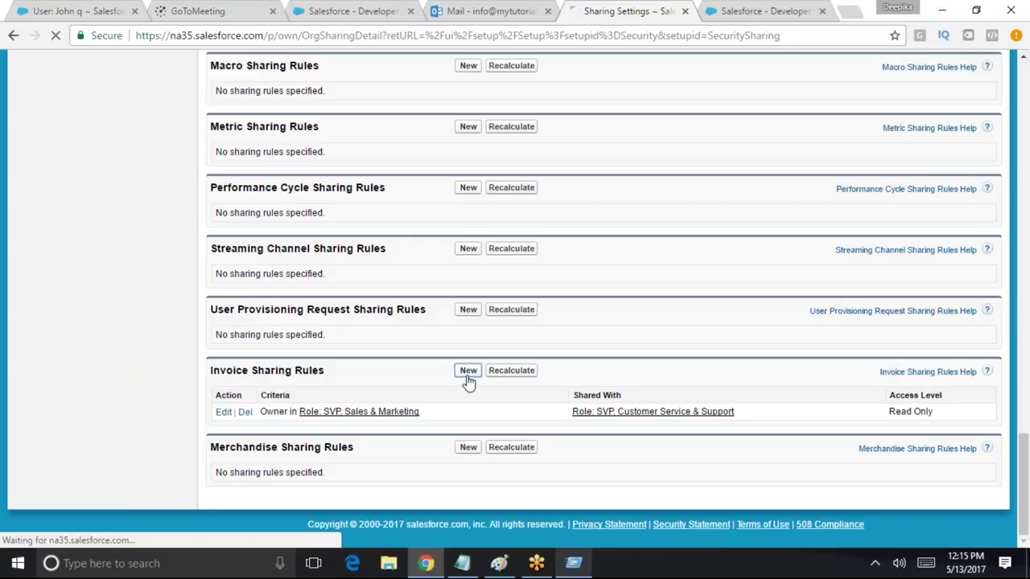
scroll(458, 378, "down", 2)
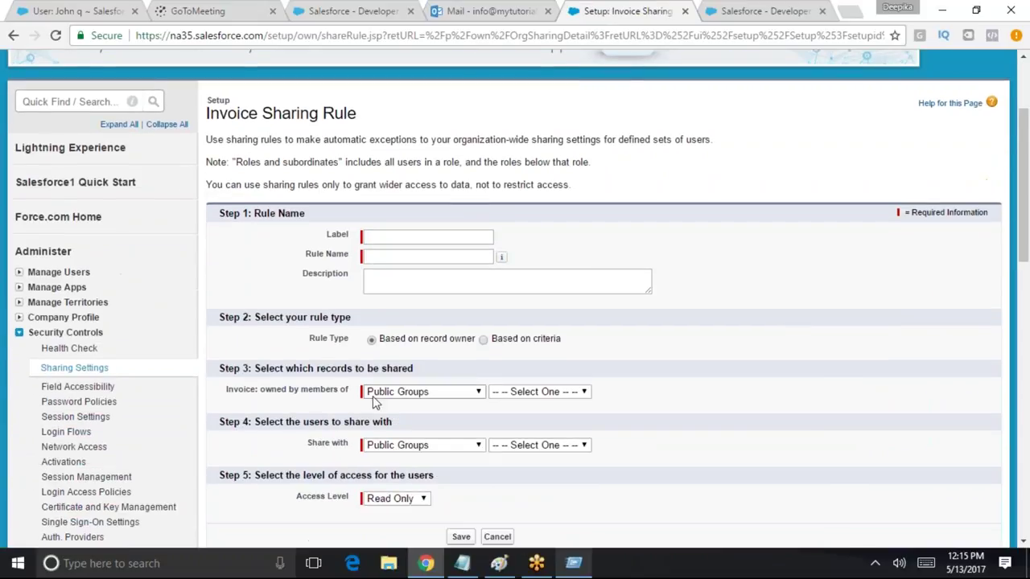
Set the Invoice sharing rule type to 'Based on criteria'
left_click_drag(380, 340, 475, 339)
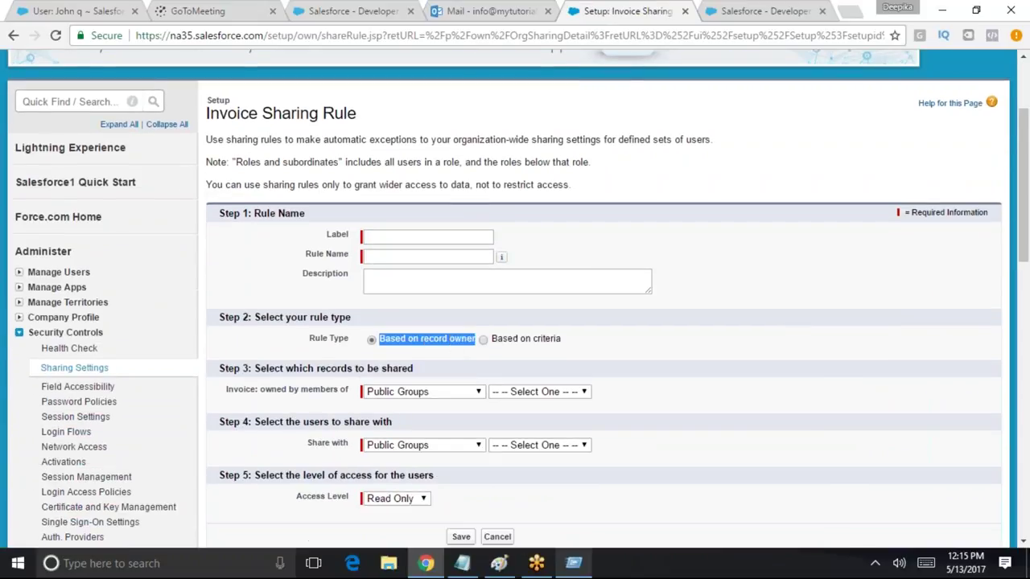
left_click(482, 341)
left_click_drag(568, 354, 480, 345)
left_click_drag(1026, 189, 1028, 223)
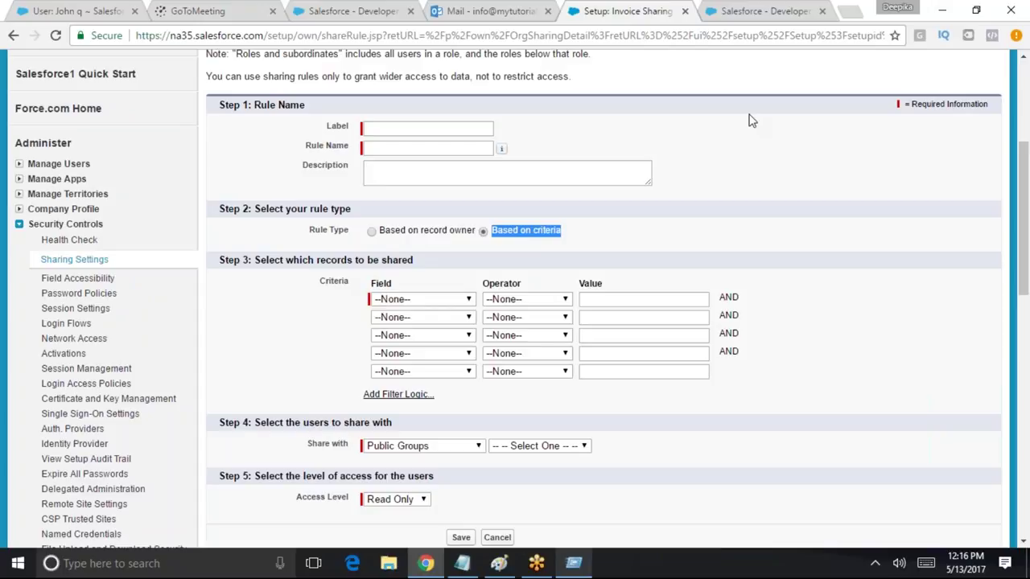
Set the first criterion to Open Date with operator 'greater than'
left_click(407, 302)
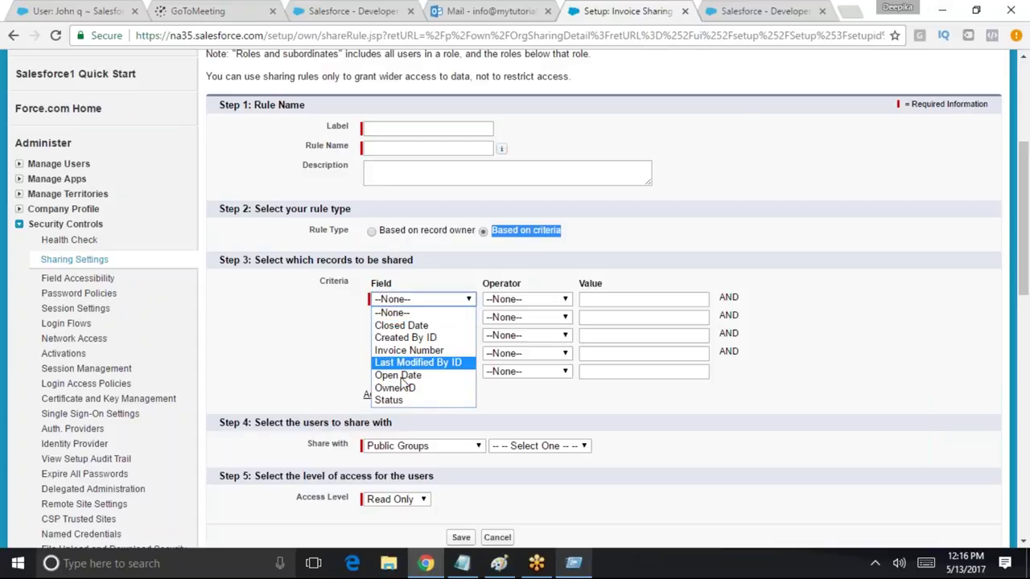
left_click(406, 376)
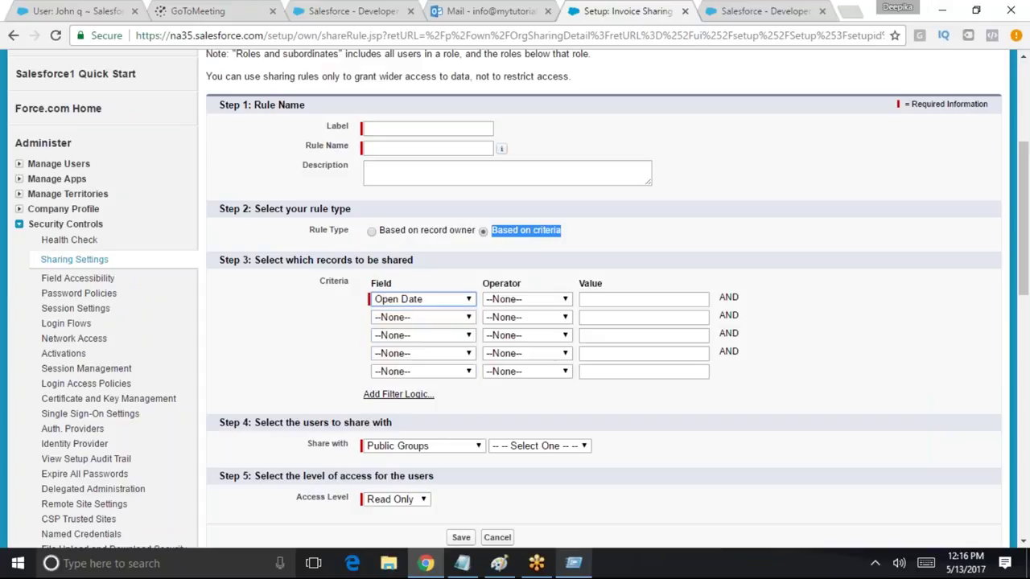
left_click(539, 300)
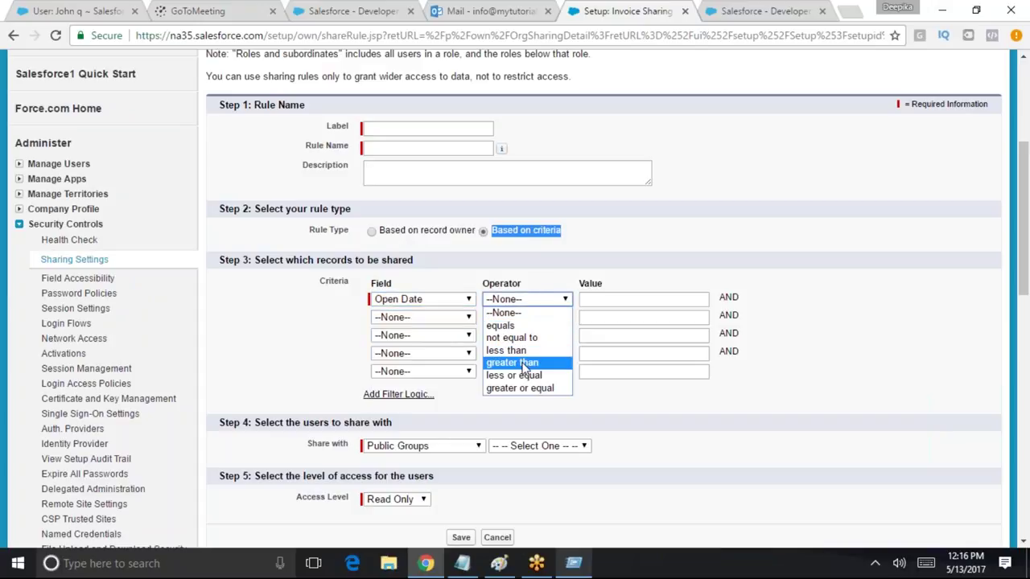
left_click(524, 364)
key("Tab")
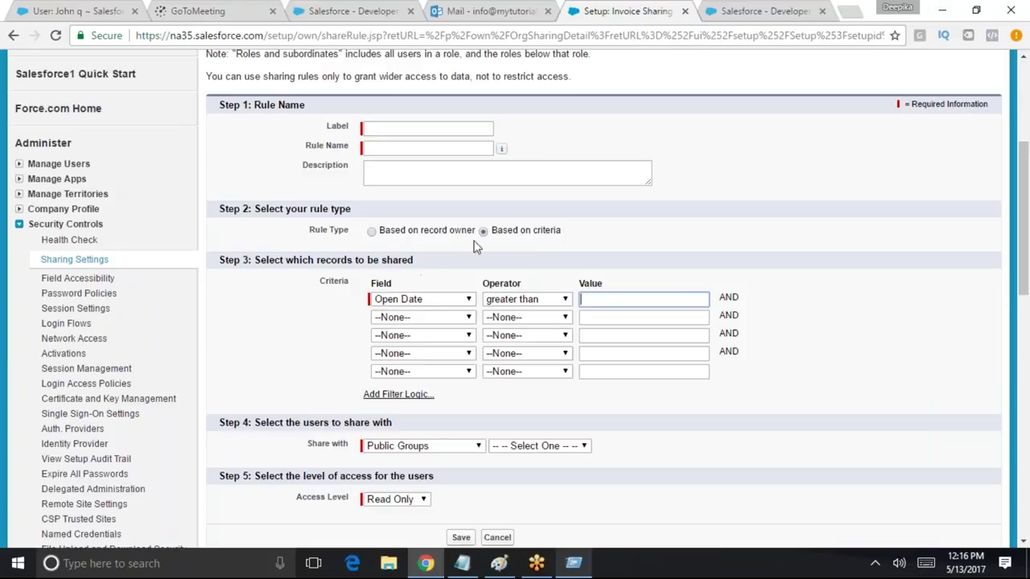
left_click(466, 233)
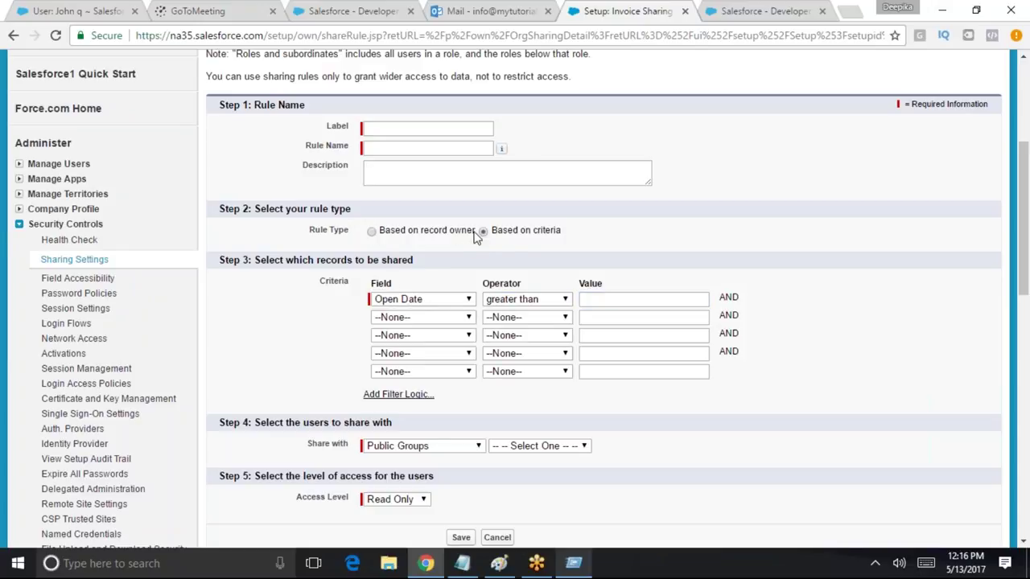
Go back to the Invoices home and open invoice INV-06 from Recent Invoices
left_click_drag(506, 233, 557, 233)
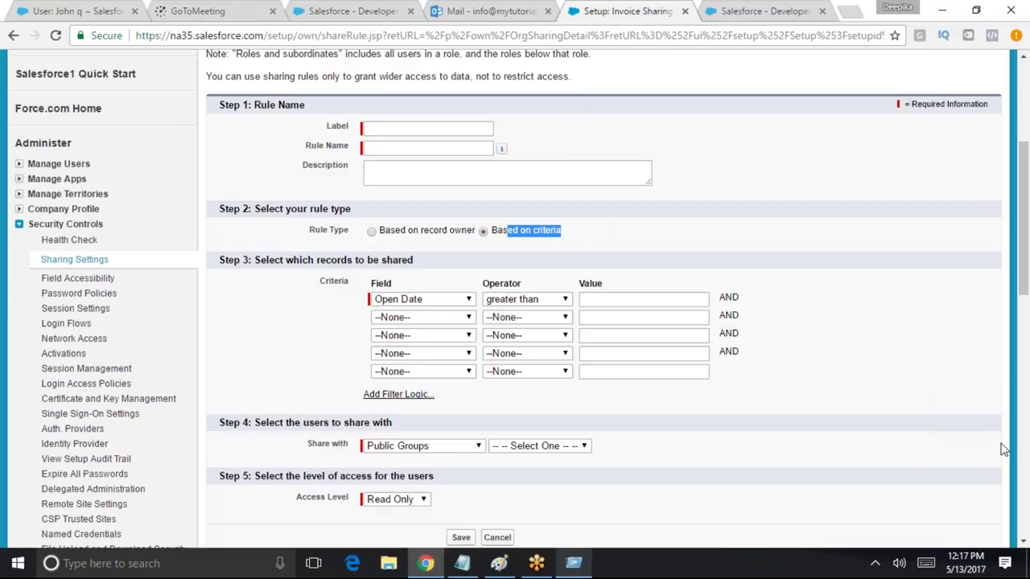
left_click_drag(1026, 241, 1027, 165)
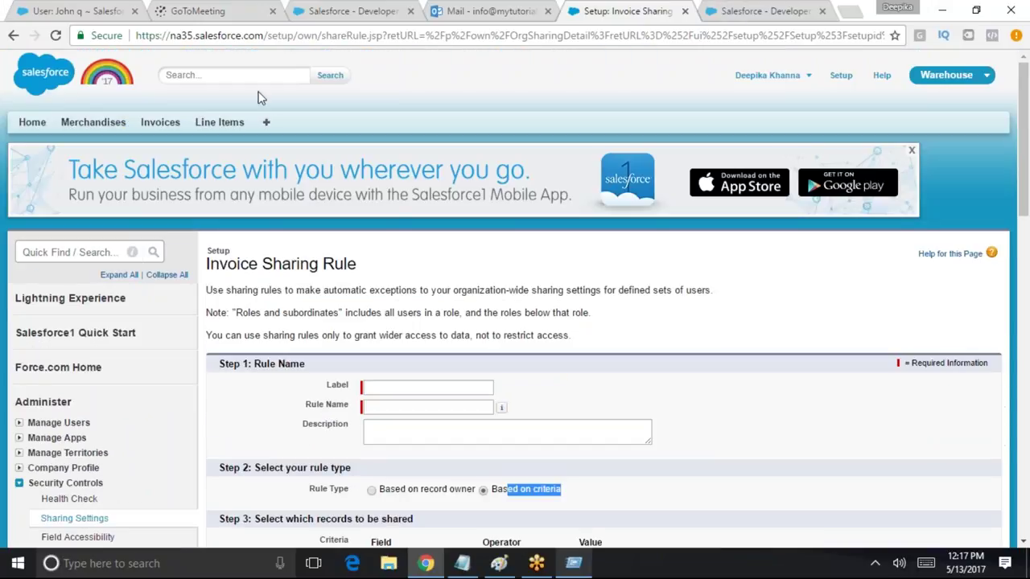
left_click(160, 122)
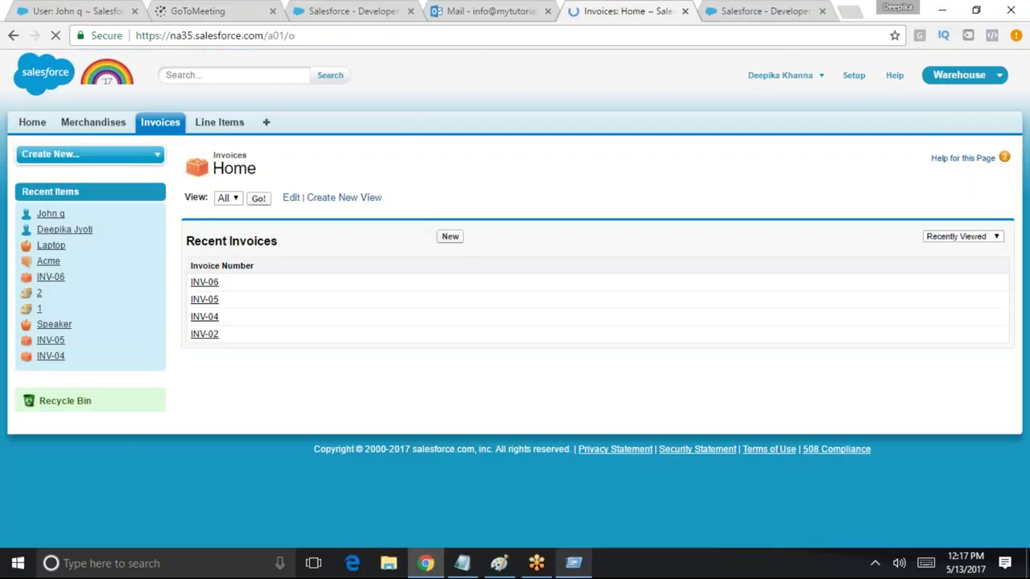
left_click(204, 282)
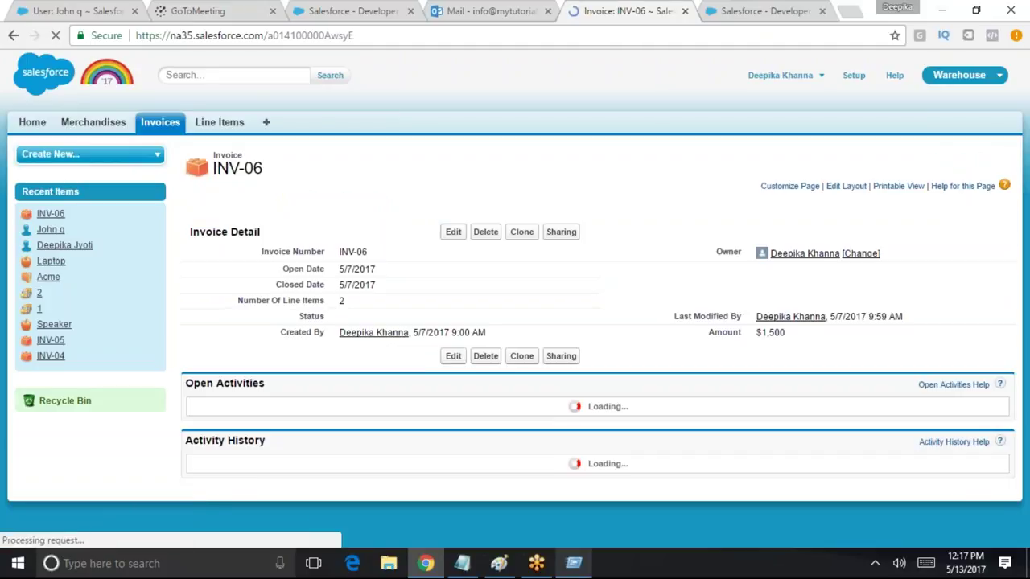
mouse_move(506, 200)
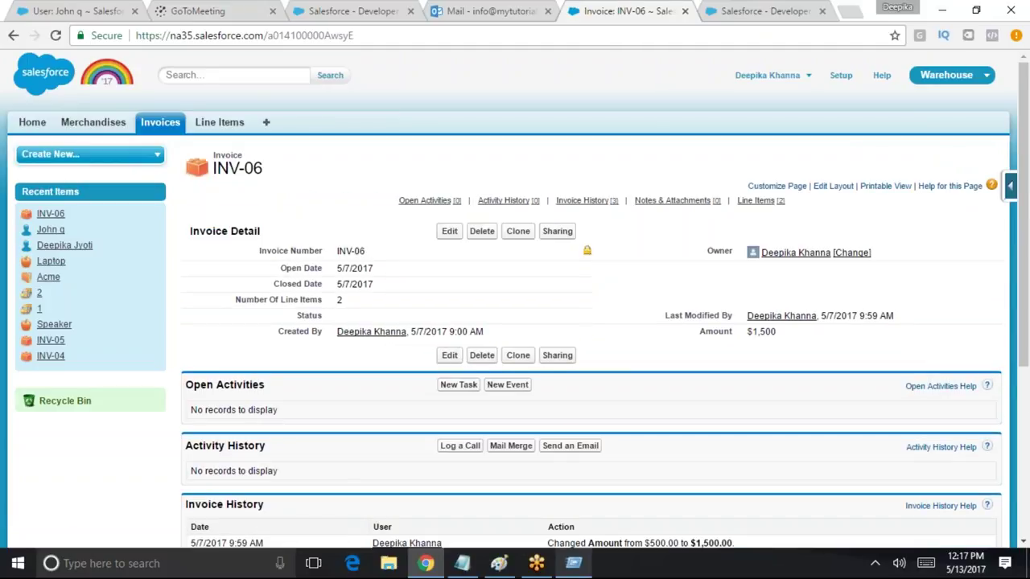
Add a Read Only manual share on INV-06 for the selected individual user
left_click(557, 232)
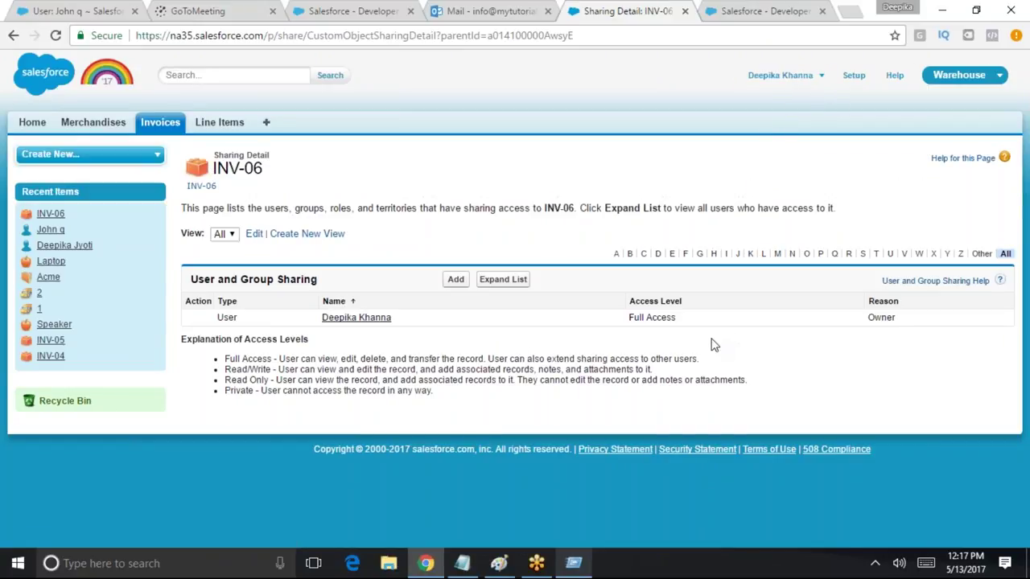
left_click(455, 279)
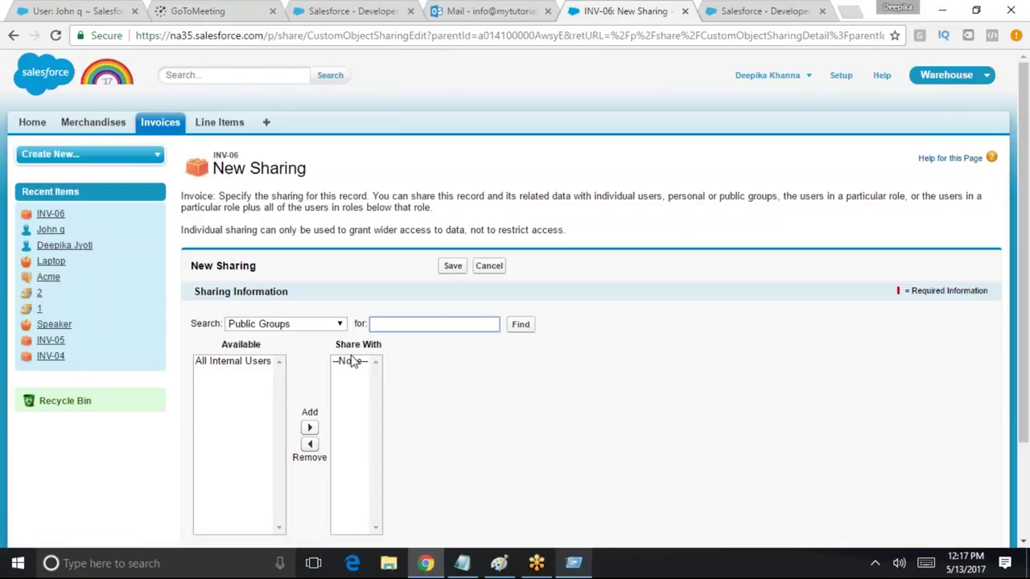
left_click(328, 323)
left_click(263, 375)
left_click(250, 399)
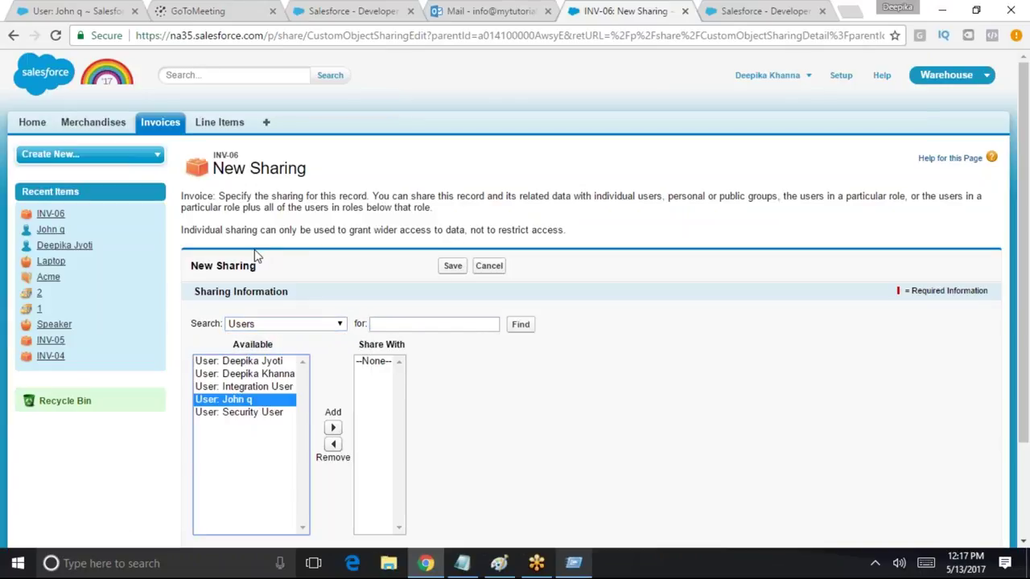
left_click_drag(240, 155, 212, 156)
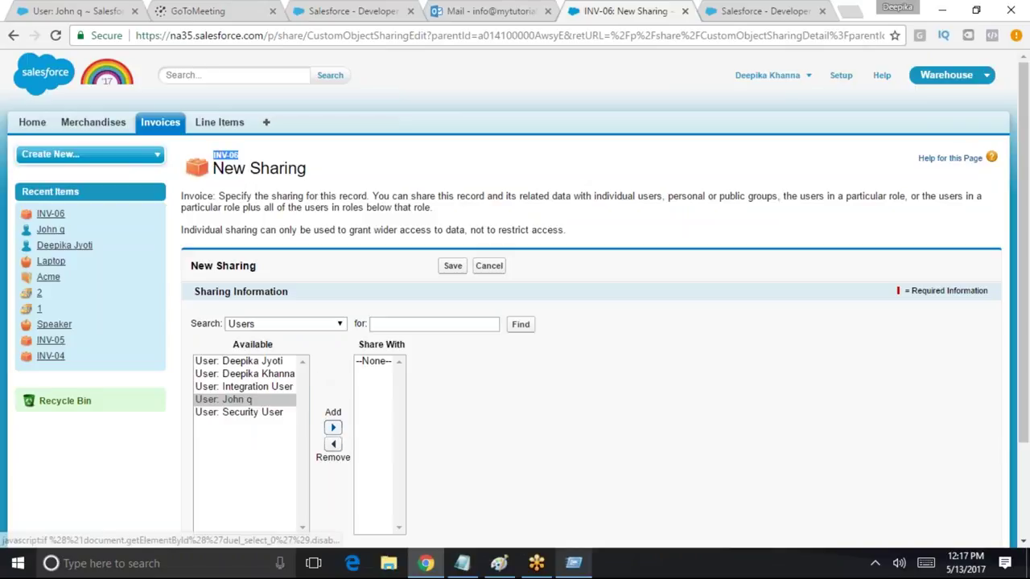
left_click(333, 427)
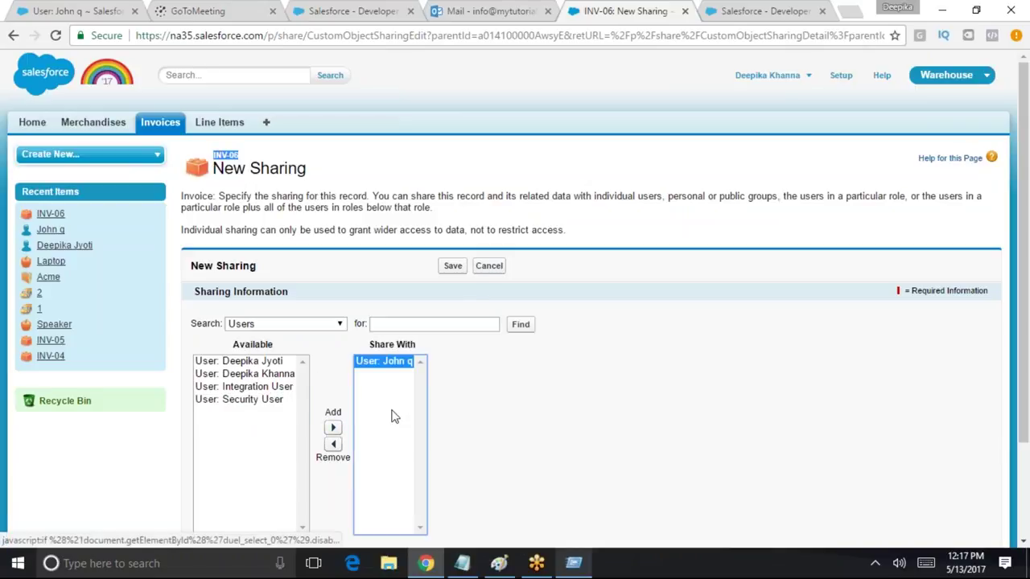
left_click(452, 268)
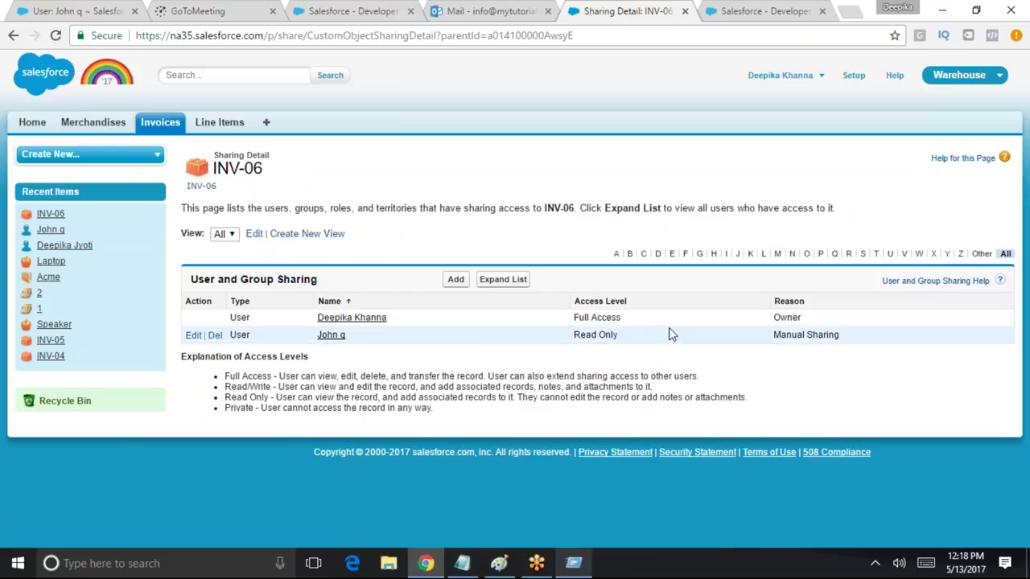
Log out, sign in with the other test user's saved login, and open the Invoices home
left_click_drag(362, 343, 312, 336)
left_click_drag(268, 173, 214, 168)
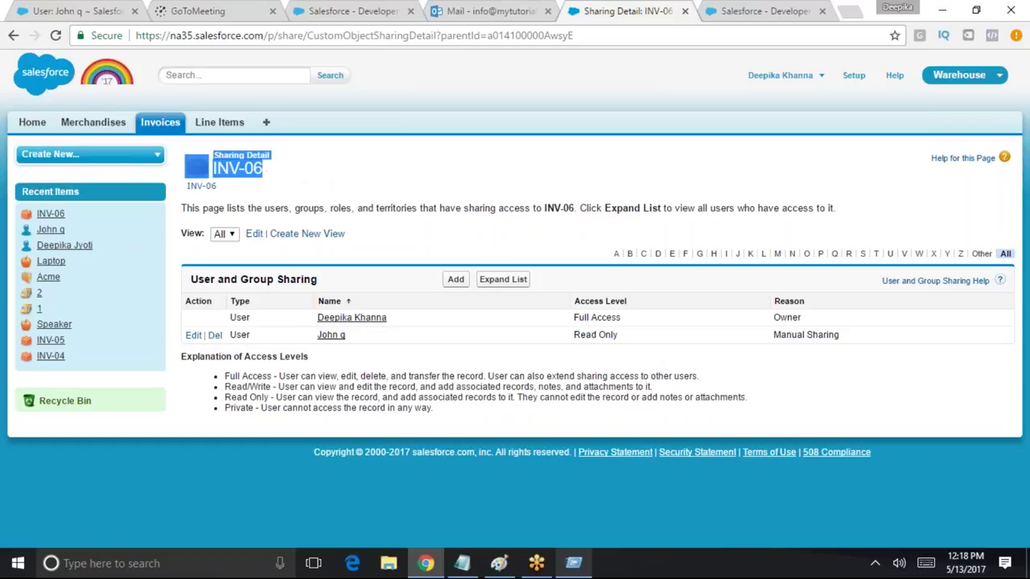
left_click(780, 75)
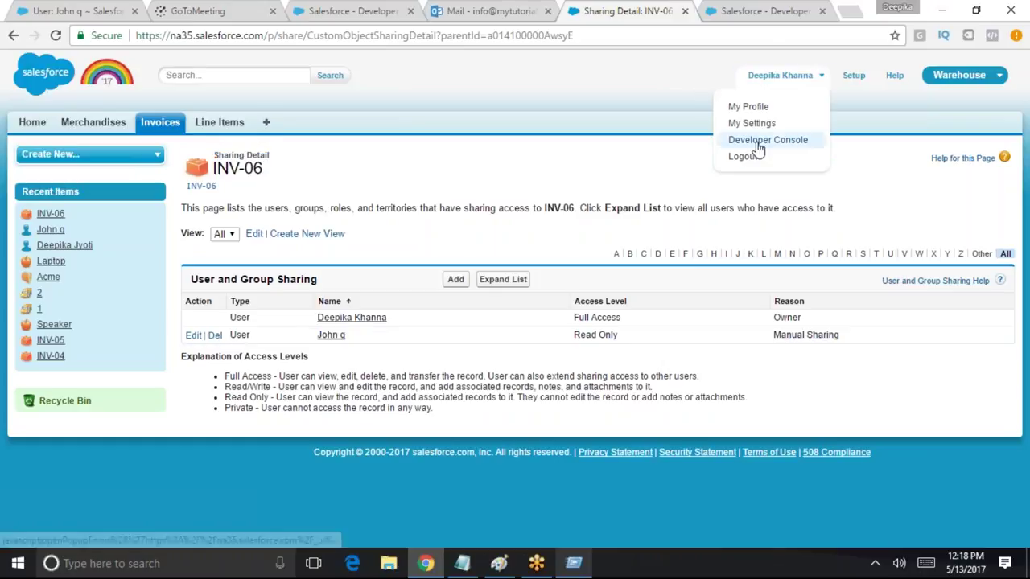
left_click(744, 154)
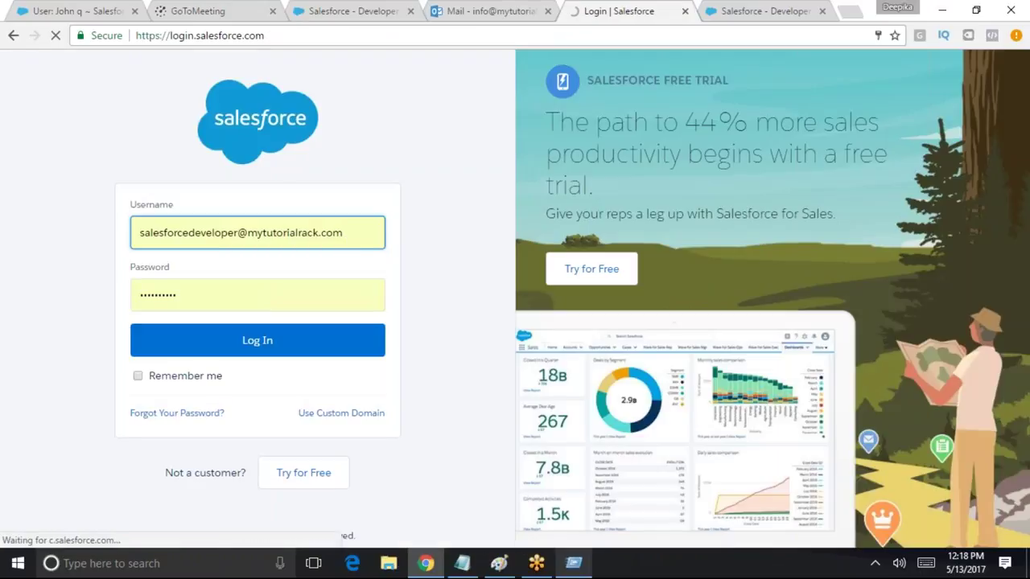
triple_click(241, 233)
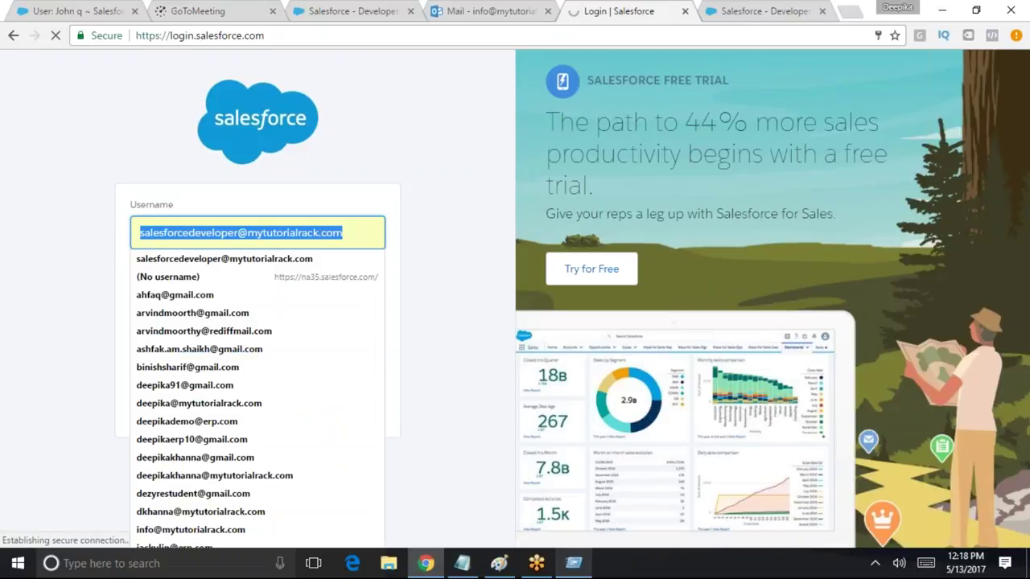
type("jo")
left_click(238, 277)
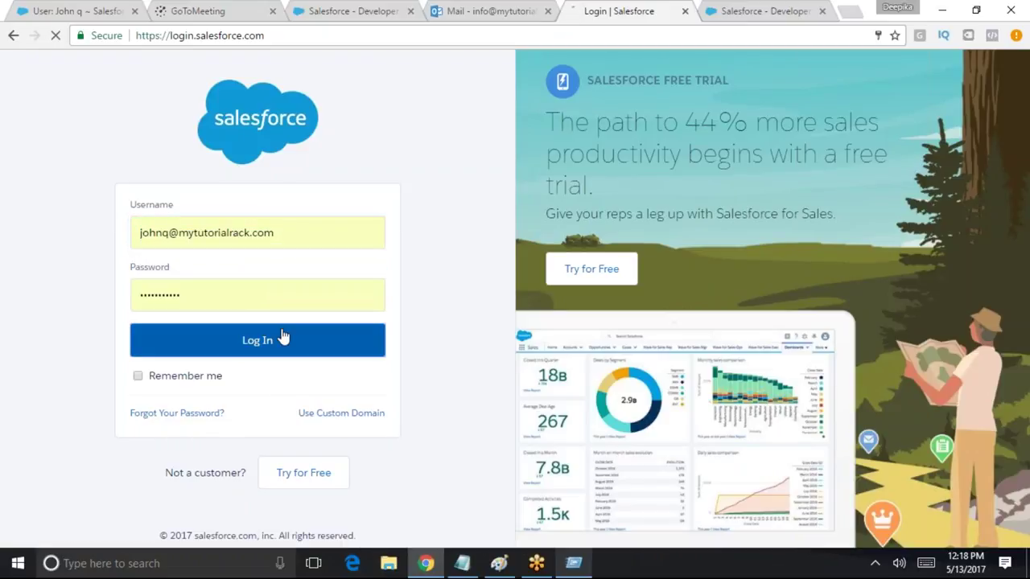
left_click(280, 339)
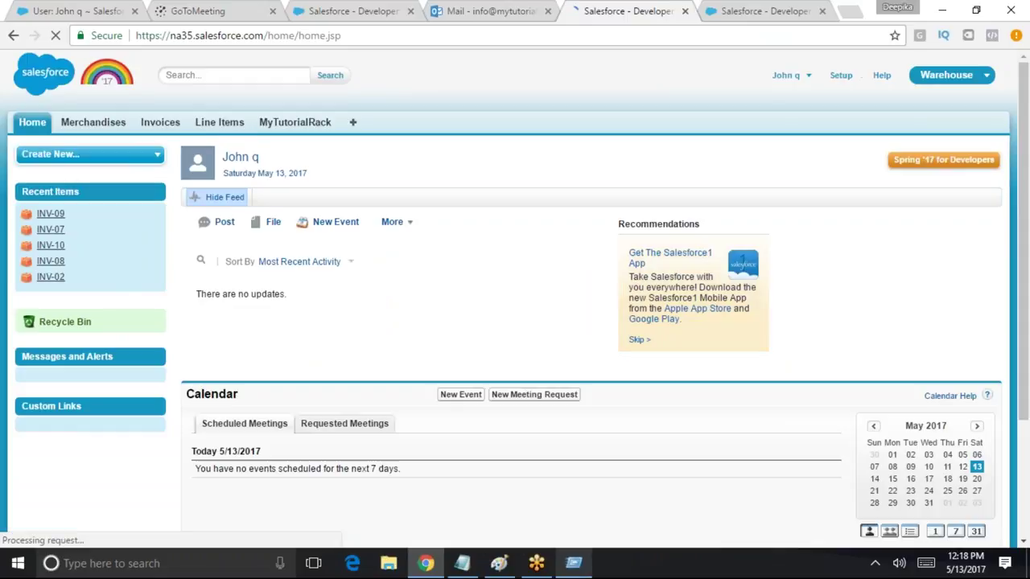
left_click(158, 121)
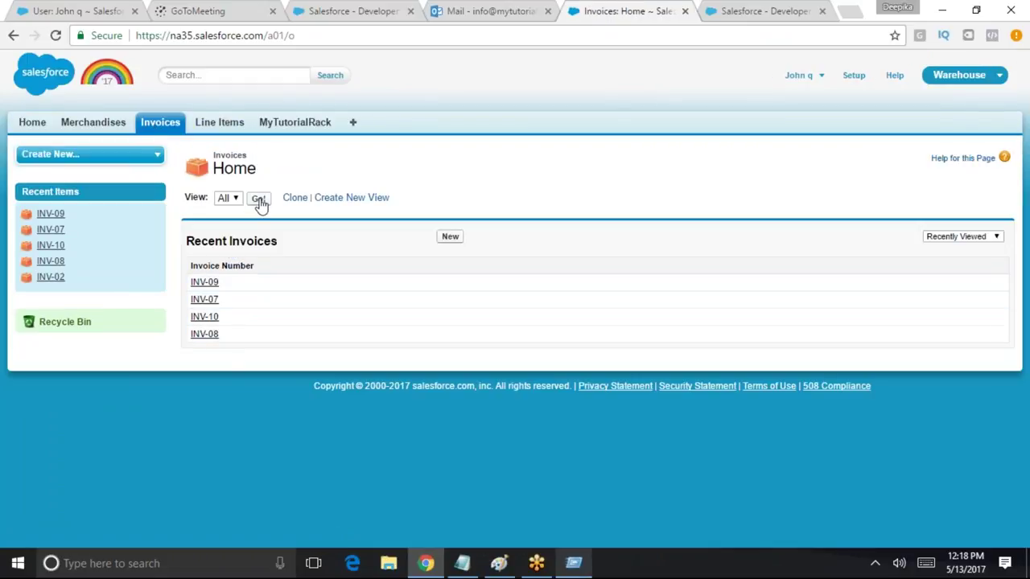
Display the All invoices view on Invoices Home
left_click(258, 198)
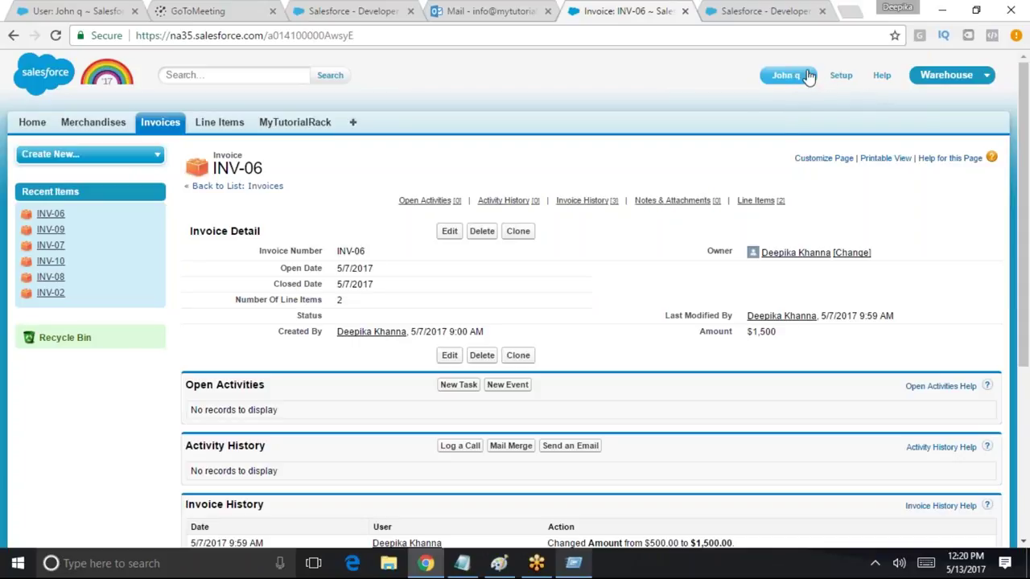
Log out and sign back in with the saved administrator login
left_click(793, 91)
left_click(761, 138)
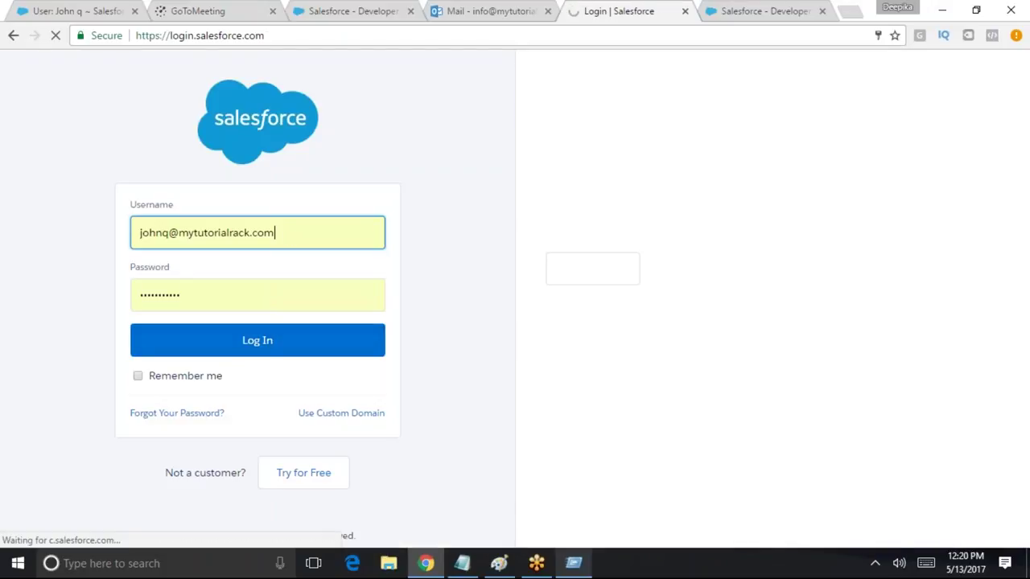
key("ctrl+a")
type("sa")
left_click(177, 260)
left_click(226, 352)
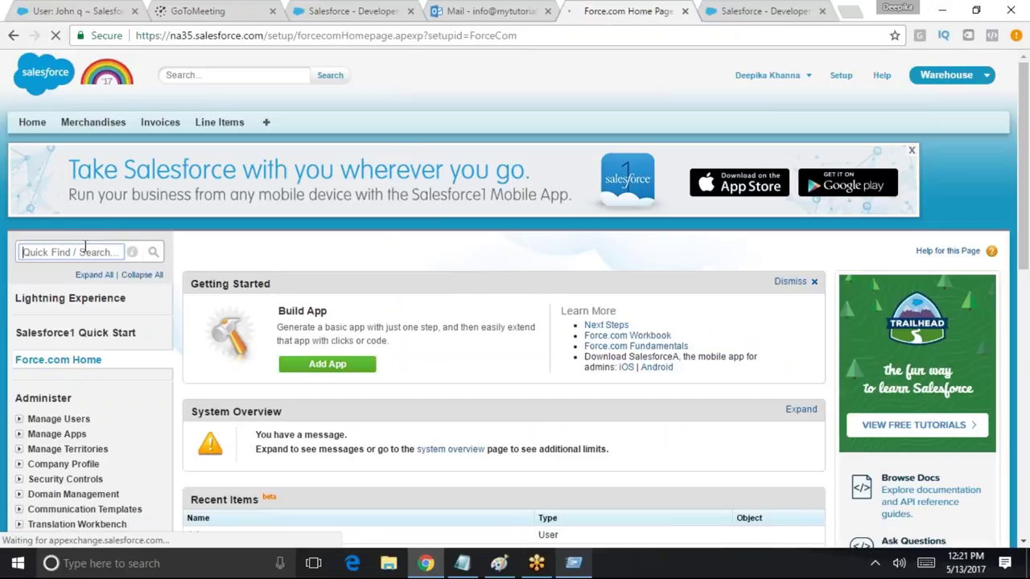
Find Queues via Setup Quick Find 'que', review its description, and start a new queue
left_click(85, 247)
type("que")
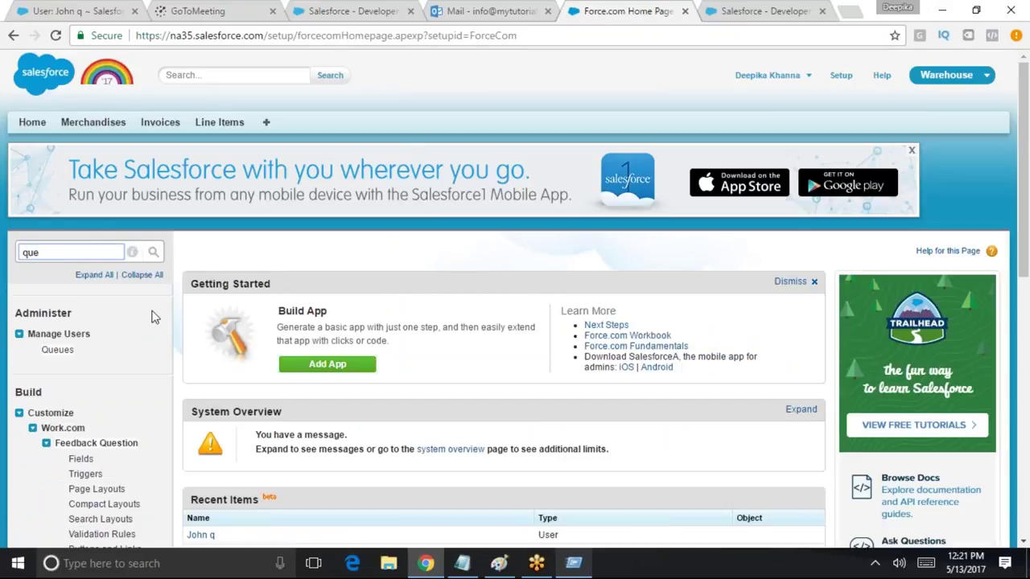
left_click(63, 349)
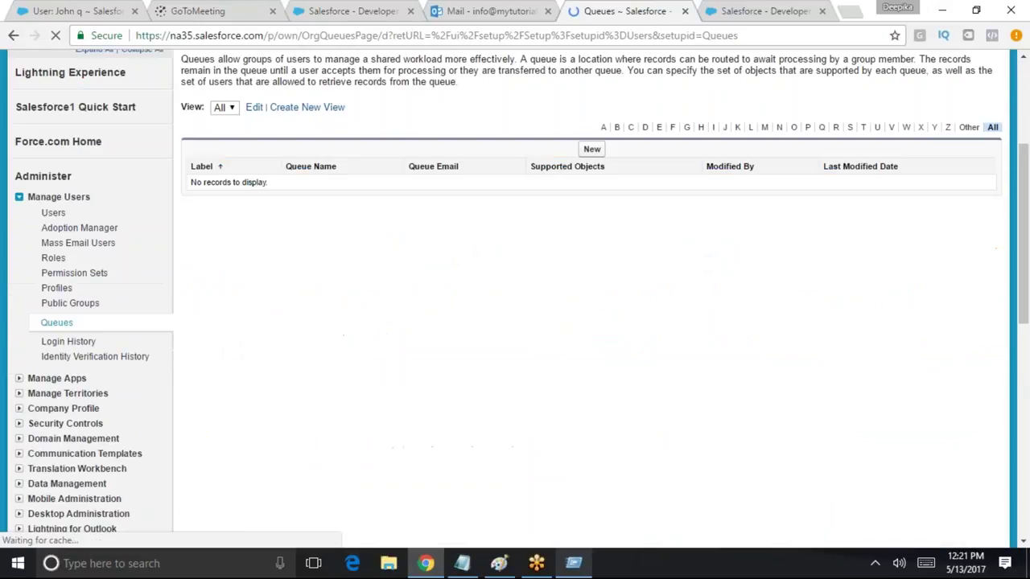
left_click_drag(181, 209, 523, 212)
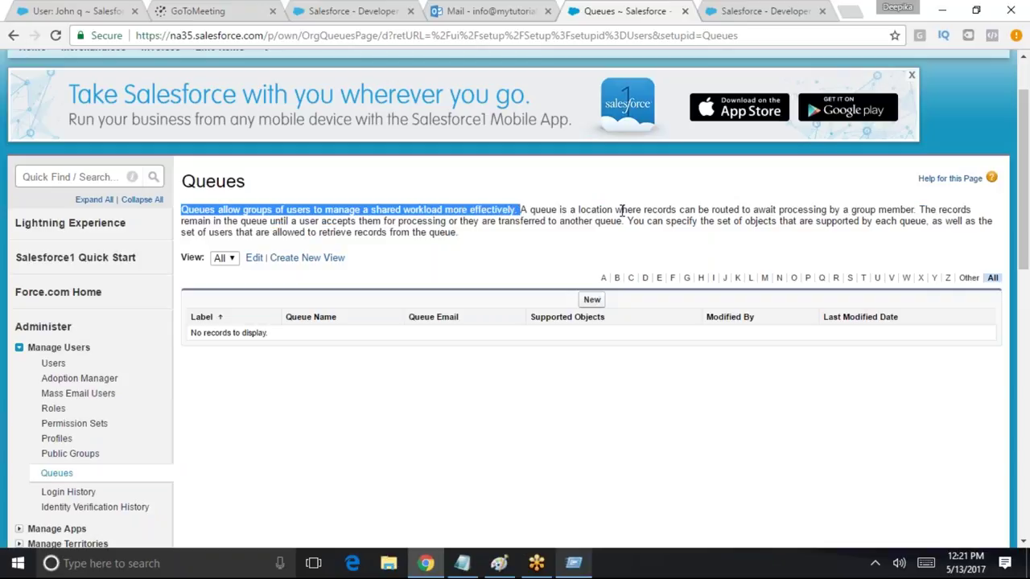
left_click_drag(627, 210, 917, 207)
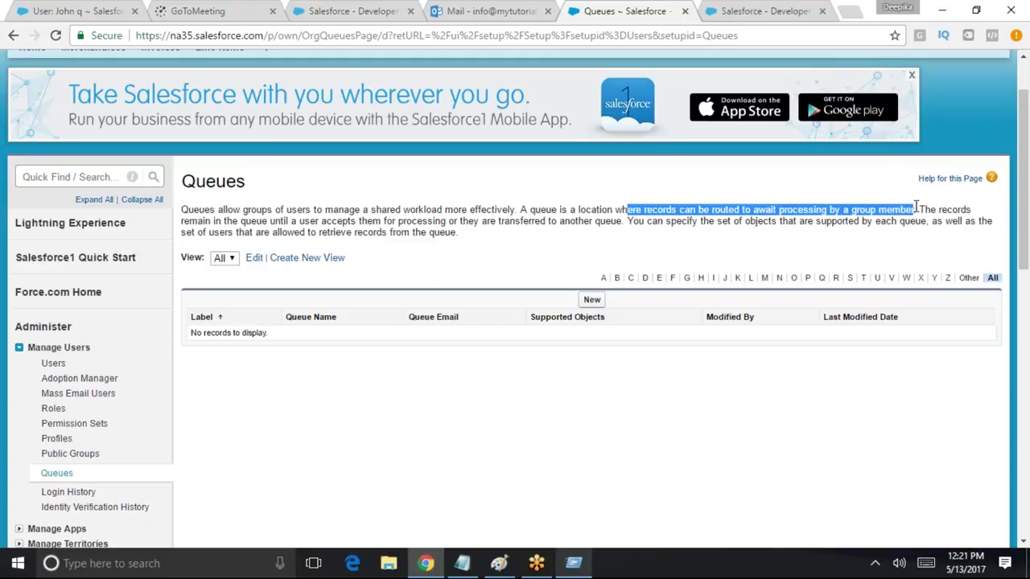
left_click_drag(183, 223, 470, 231)
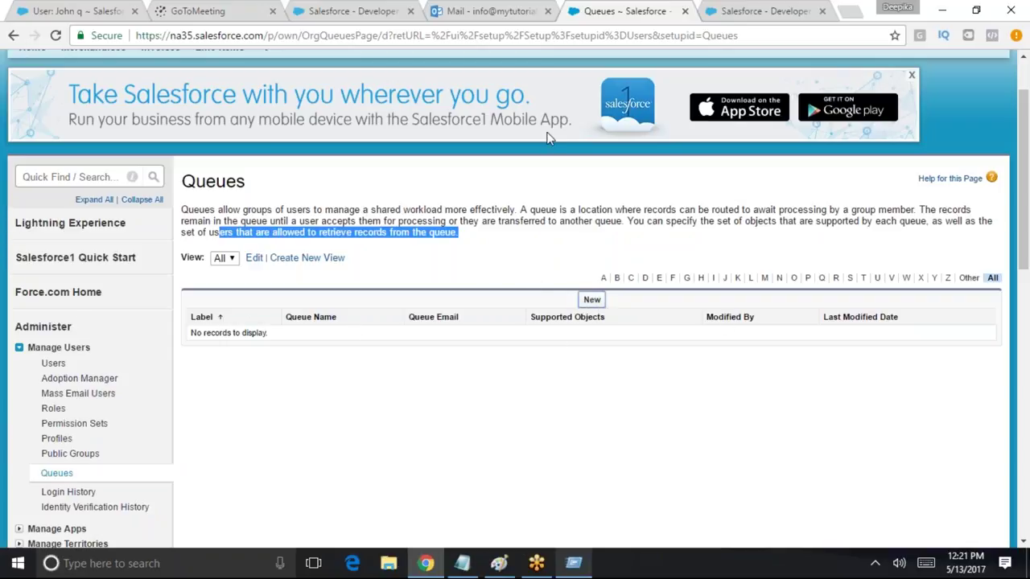
left_click(594, 301)
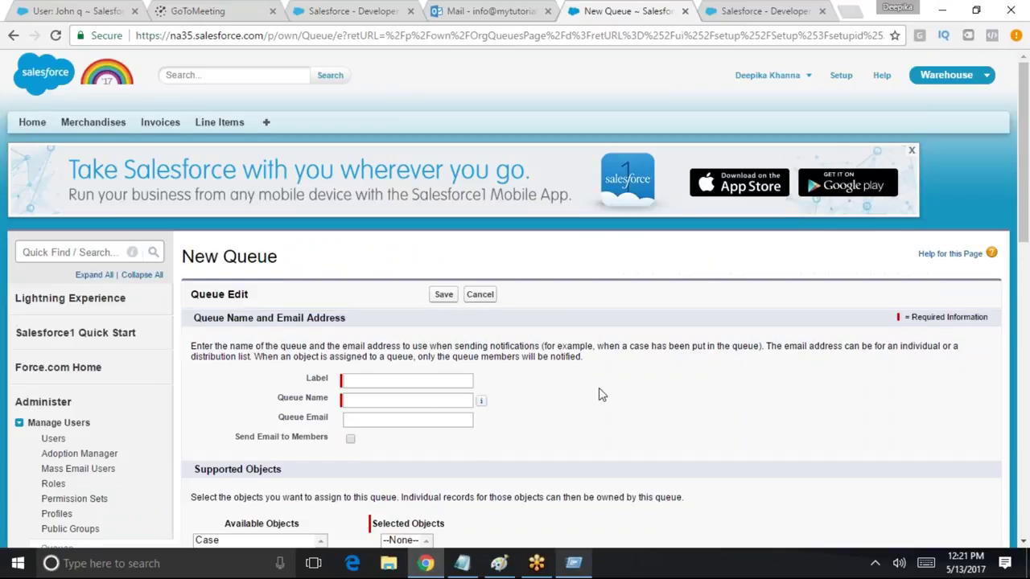
Label the queue 'Customer Service Queue' and enter the queue's e-mail address
scroll(598, 394, "down", 1)
left_click(342, 305)
left_click(351, 325)
type("Custom")
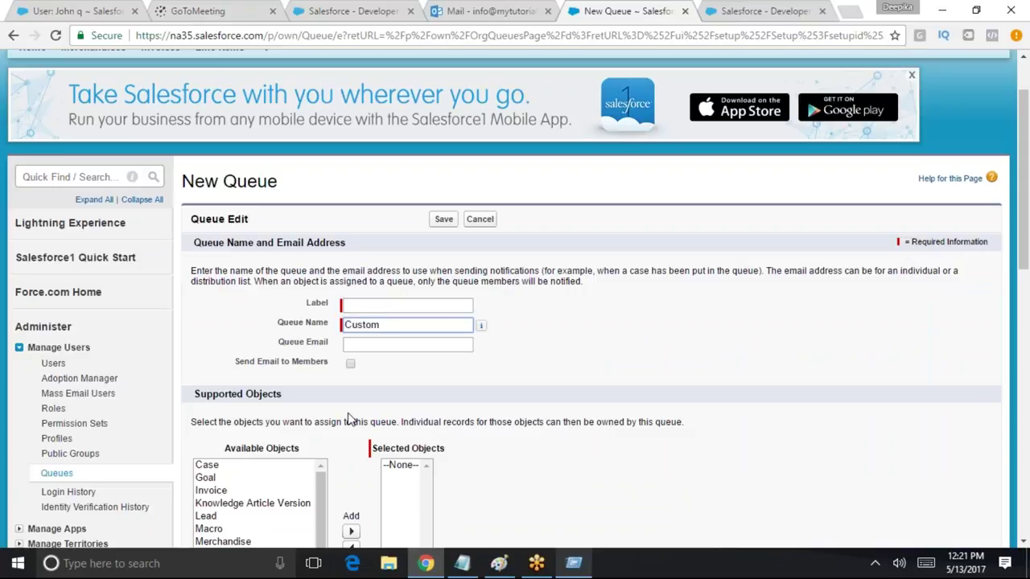
left_click_drag(381, 325, 299, 327)
key("BackSpace")
left_click(362, 303)
type("Customer Service Queue")
key("Tab")
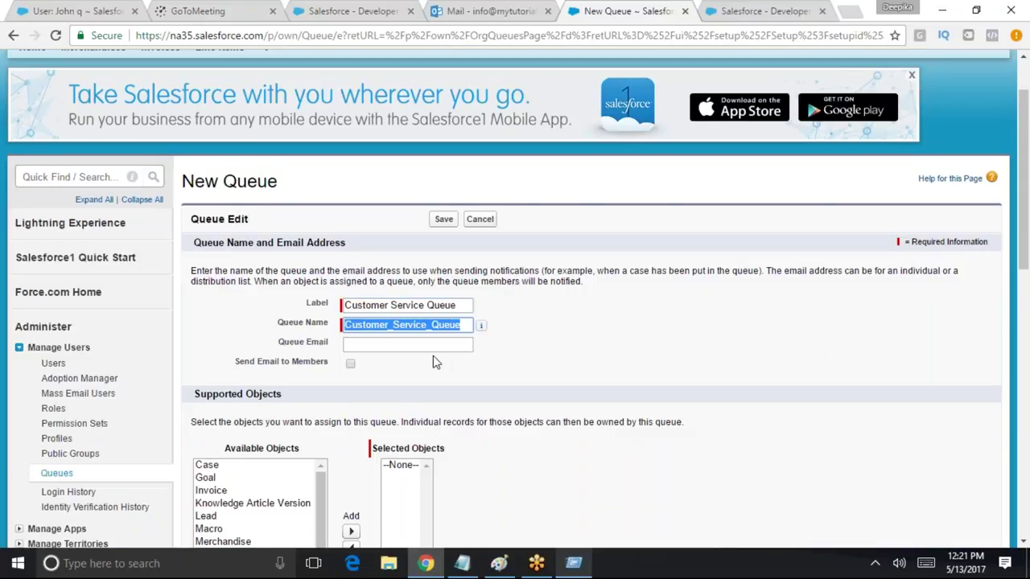
scroll(433, 362, "down", 1)
left_click(374, 271)
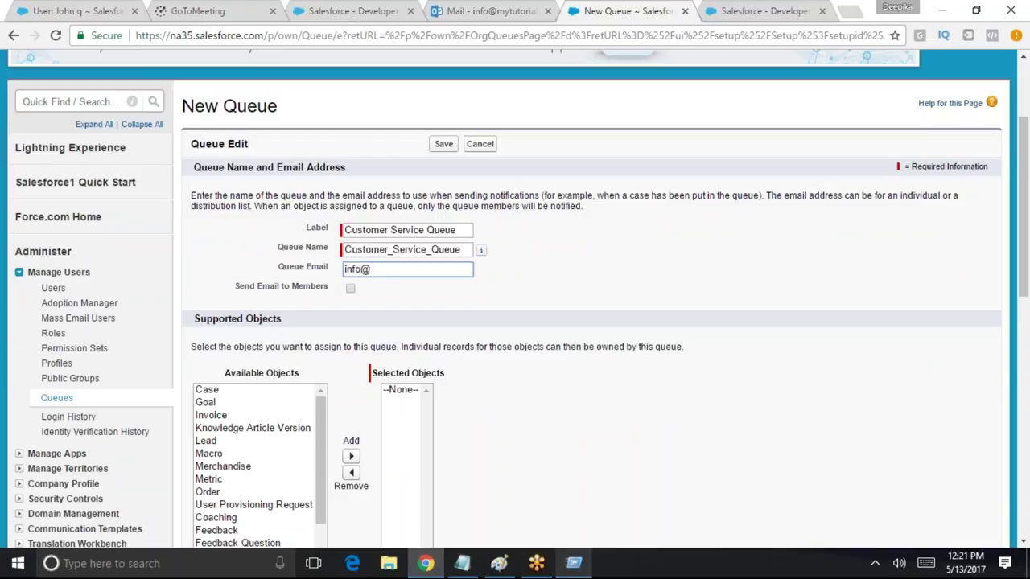
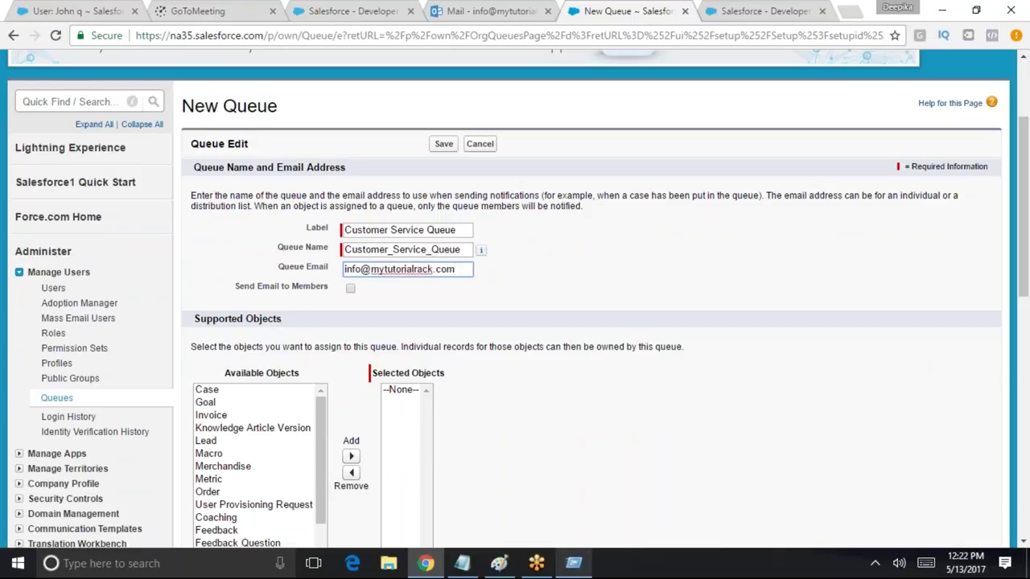
Add Invoice to the queue's Selected Objects
scroll(329, 367, "down", 1)
left_click_drag(190, 271, 678, 271)
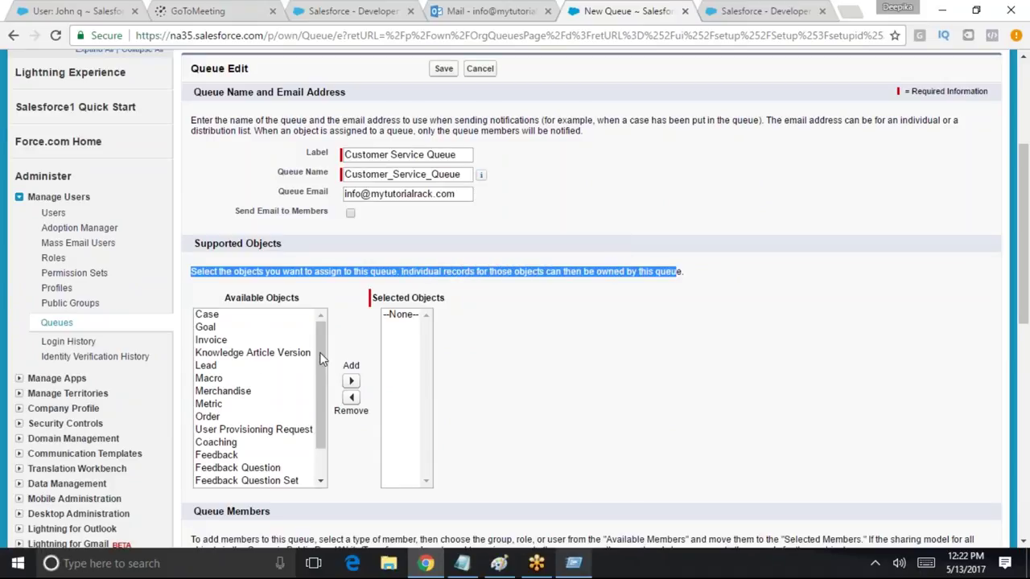
scroll(318, 410, "down", 1)
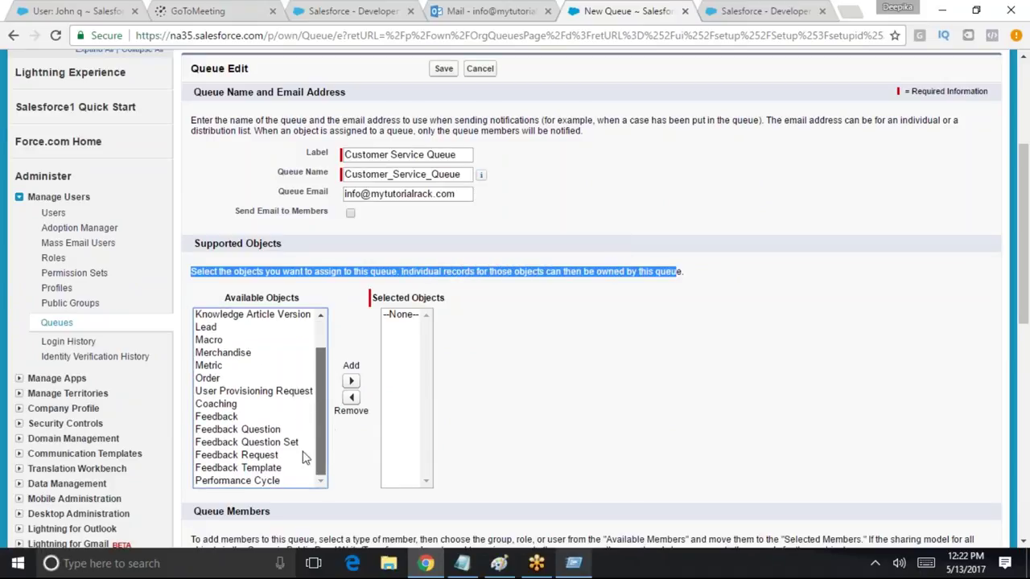
scroll(320, 441, "up", 1)
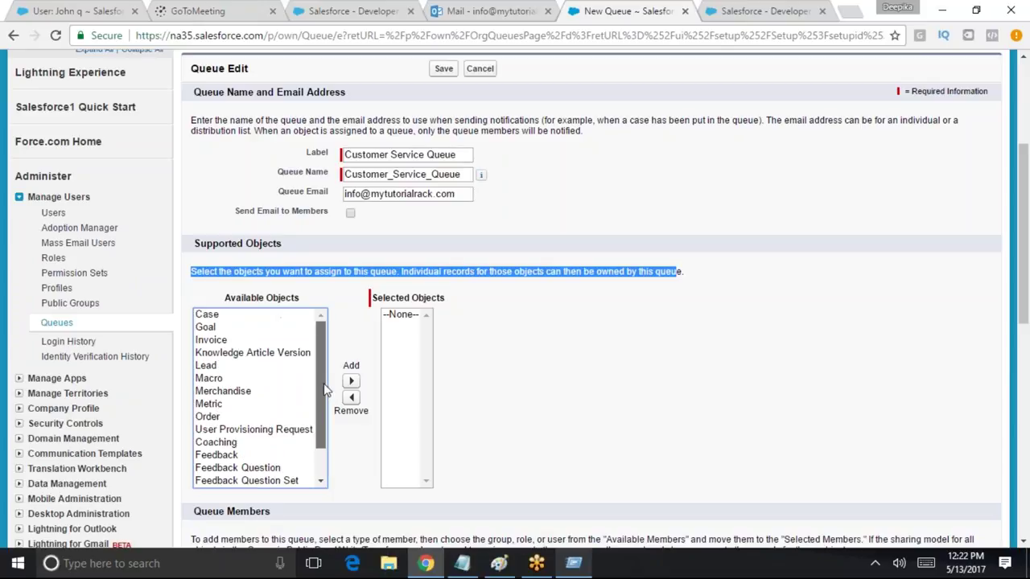
left_click(302, 340)
left_click(350, 380)
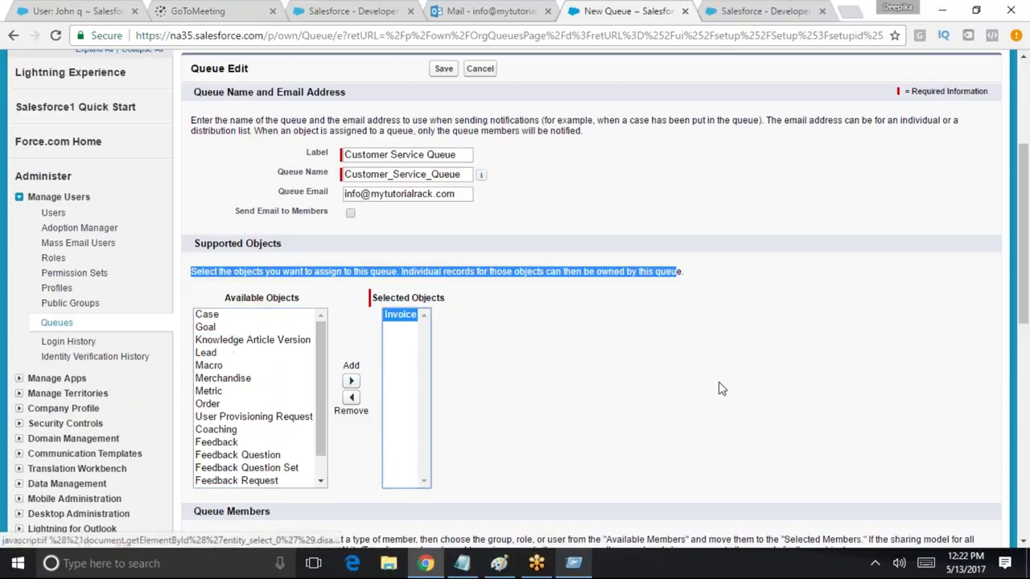
Add two users, including the one INV-06 was shared with, to Selected Members
scroll(519, 390, "down", 3)
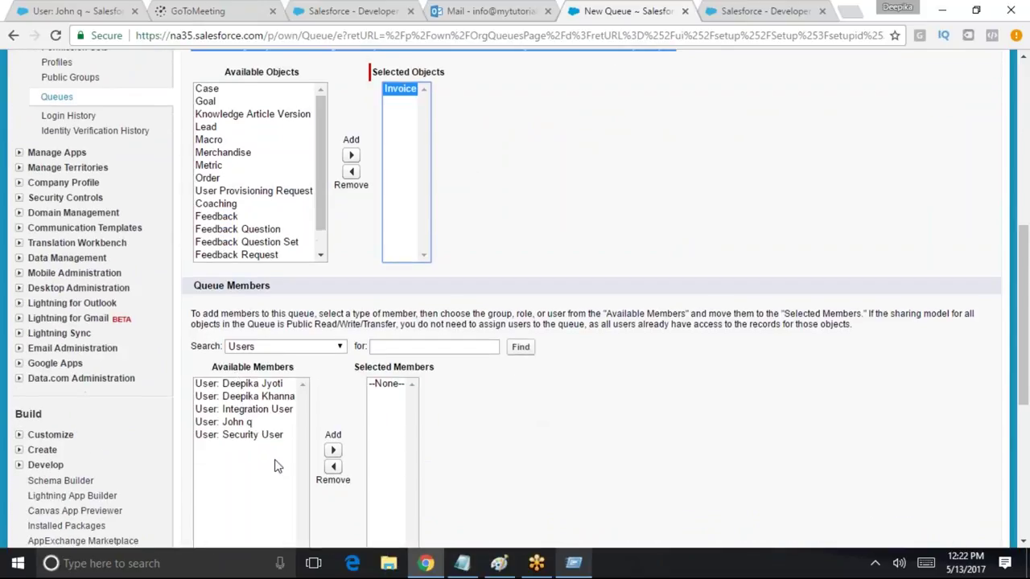
left_click_drag(195, 314, 500, 313)
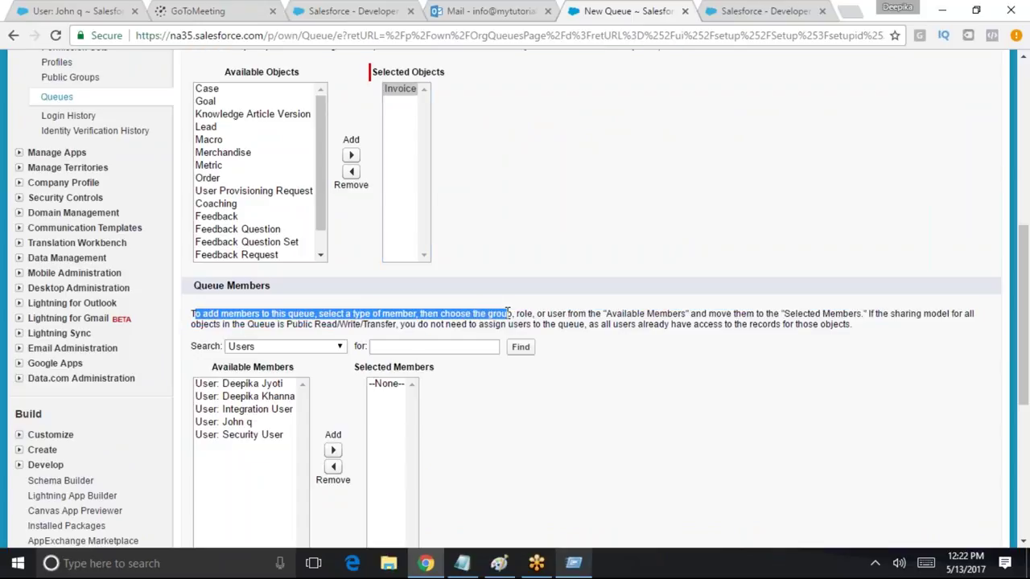
left_click(241, 347)
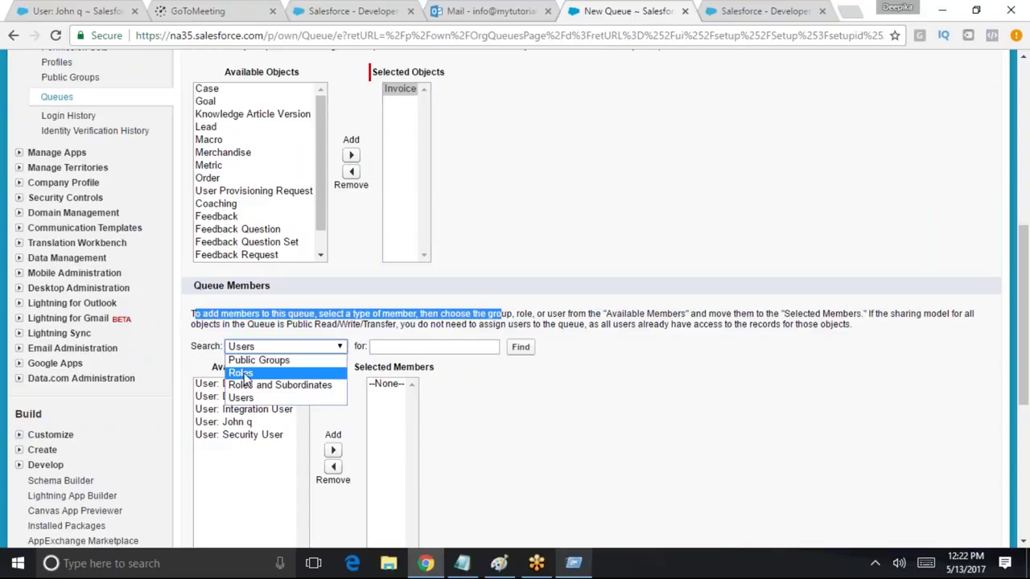
left_click(512, 419)
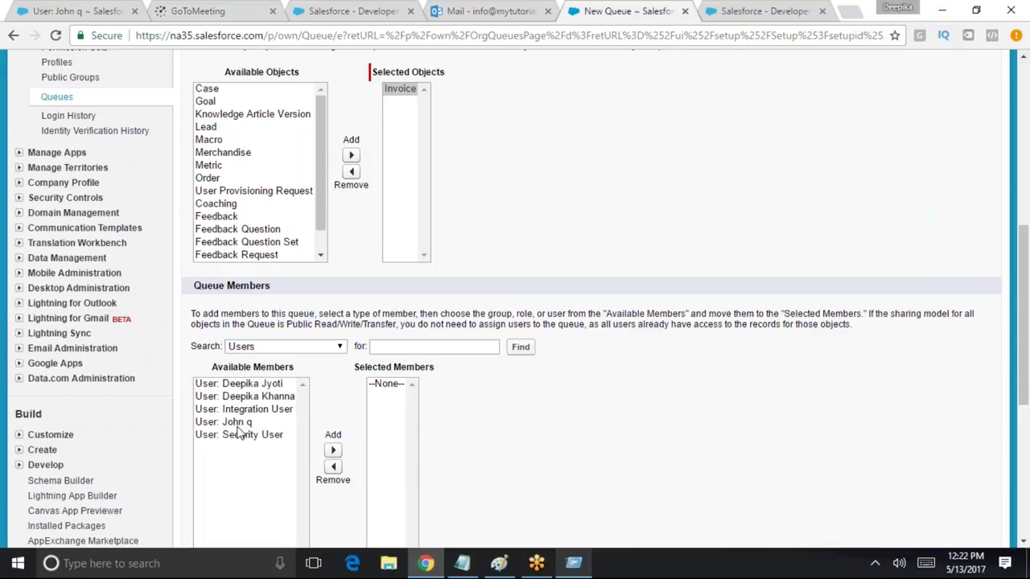
left_click(241, 422)
left_click(333, 449)
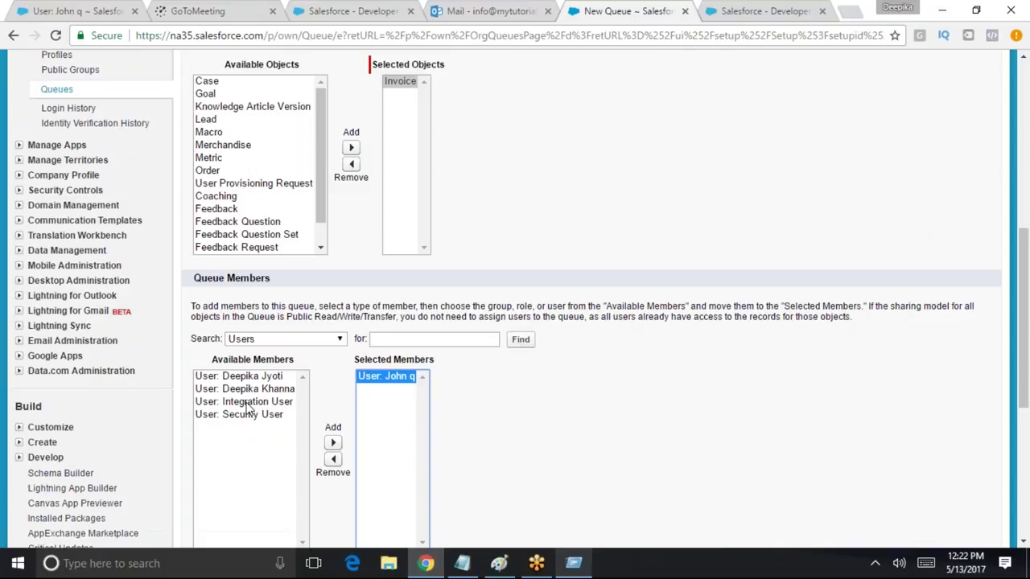
left_click(249, 376)
scroll(333, 520, "up", 1)
left_click(333, 519)
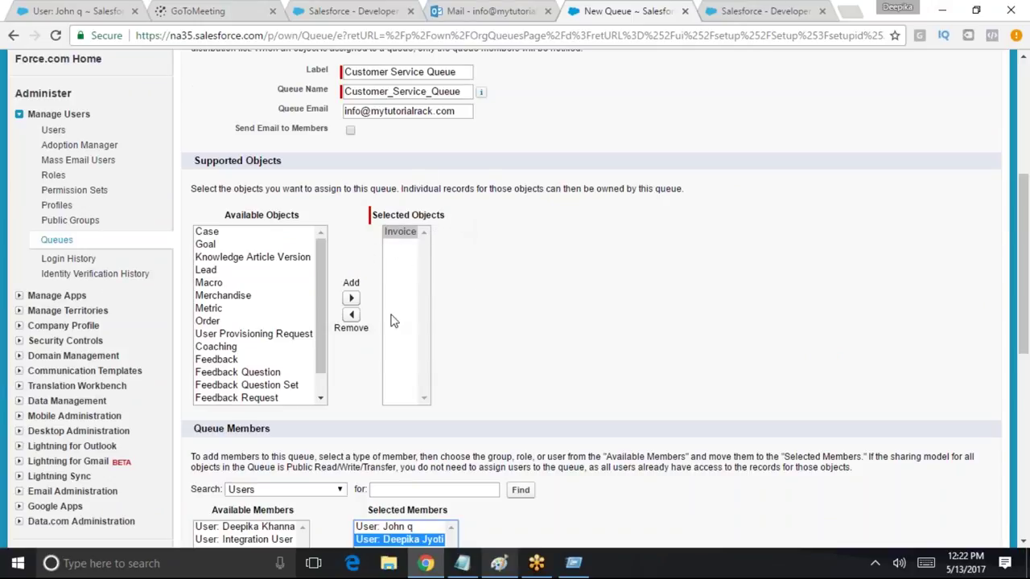
scroll(409, 335, "down", 3)
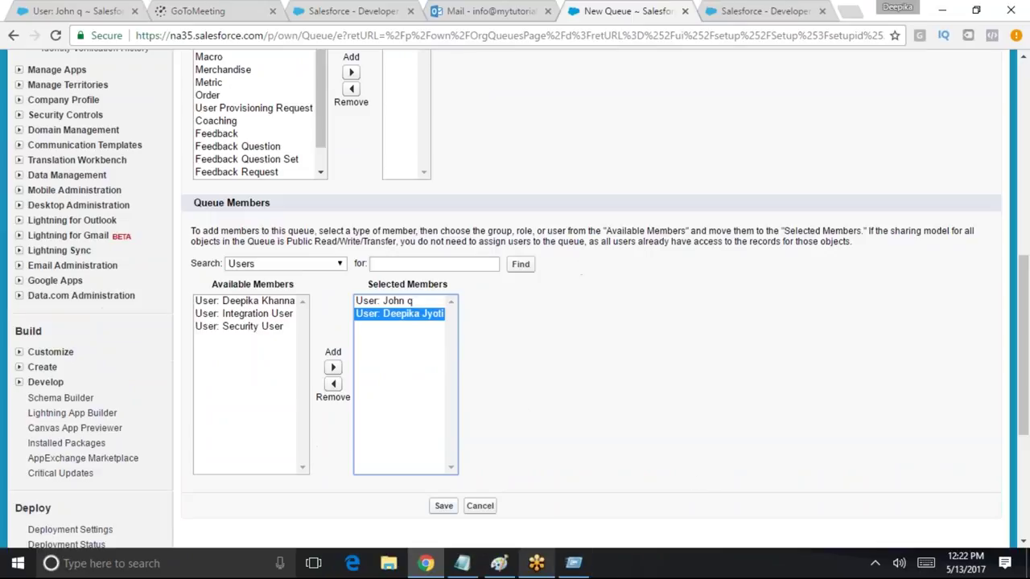
Save the Customer Service Queue, then go to the Merchandises home page
left_click(451, 507)
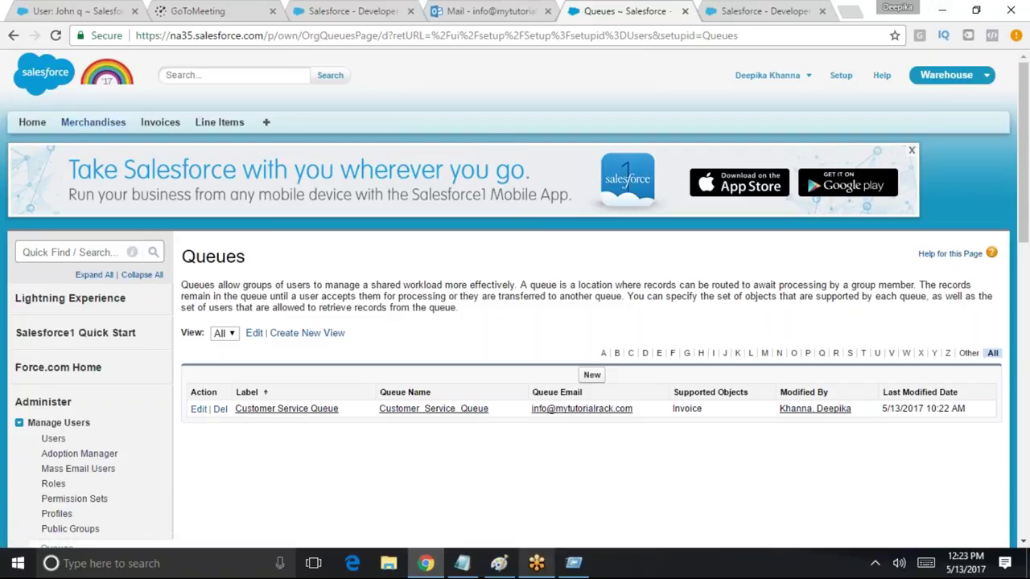
left_click(81, 125)
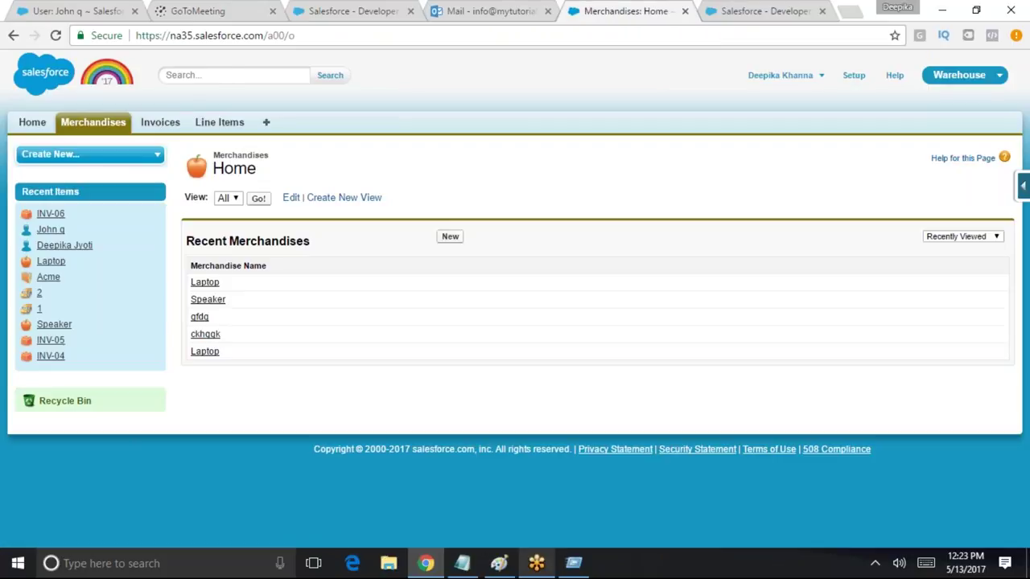